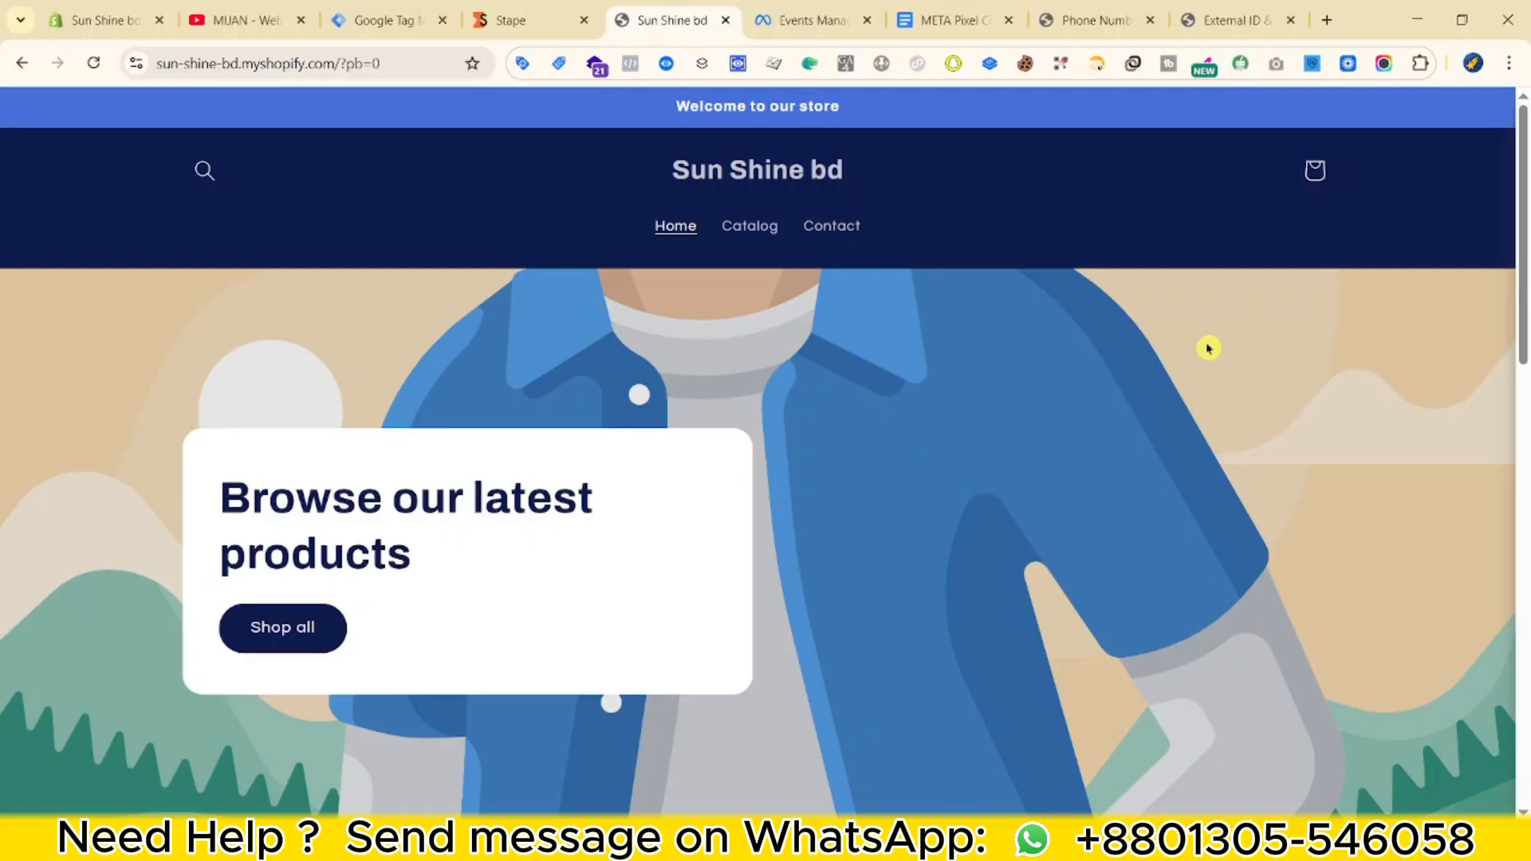
In the Shopify admin, open the DataLayer custom pixel under Settings > Customer events.
scroll(1220, 375, down, 1)
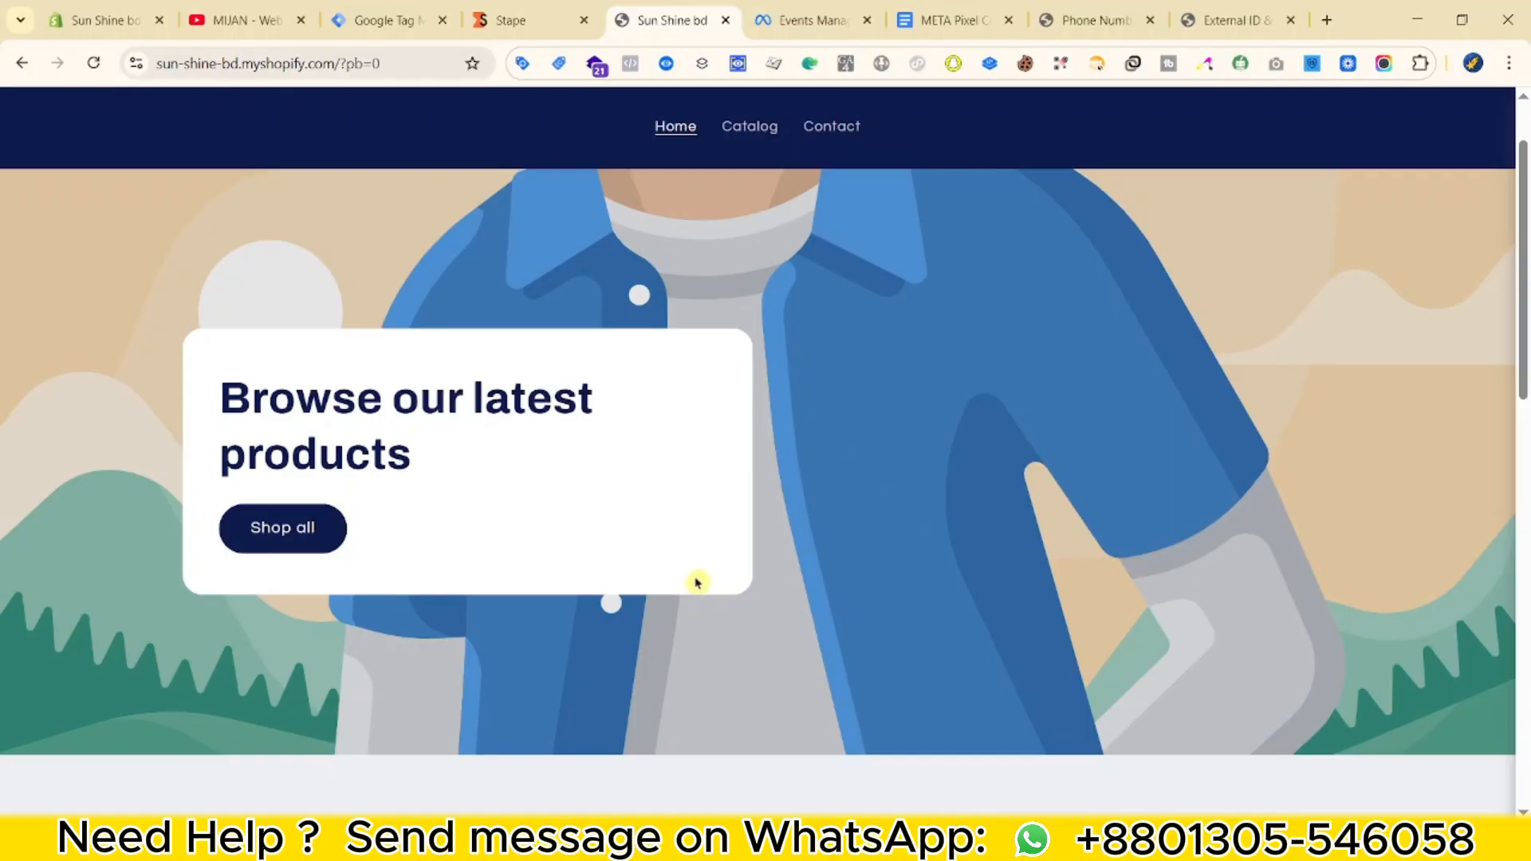
scroll(872, 447, down, 8)
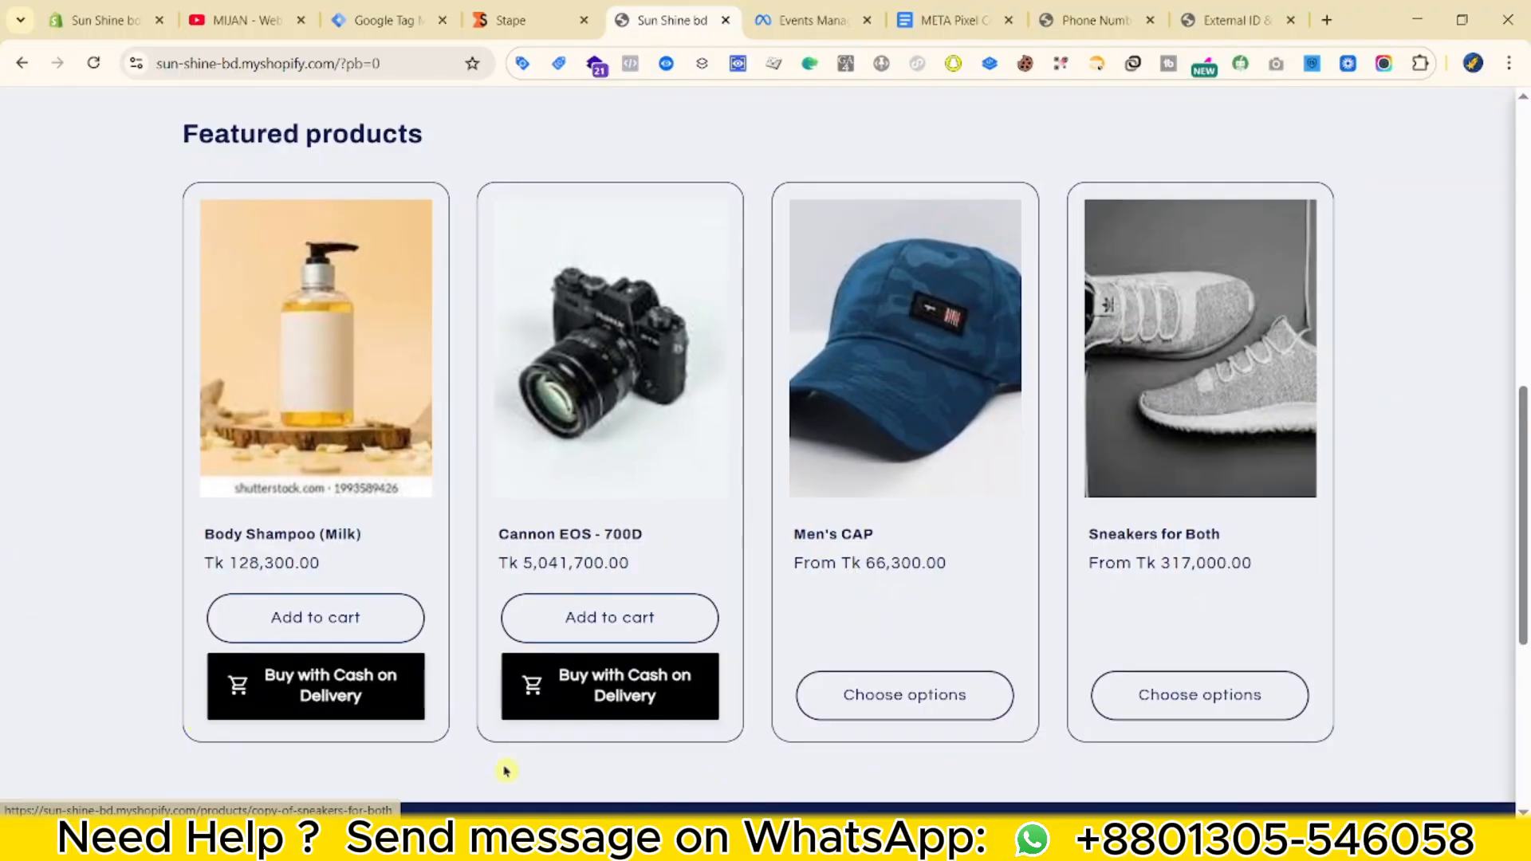
scroll(1080, 558, up, 4)
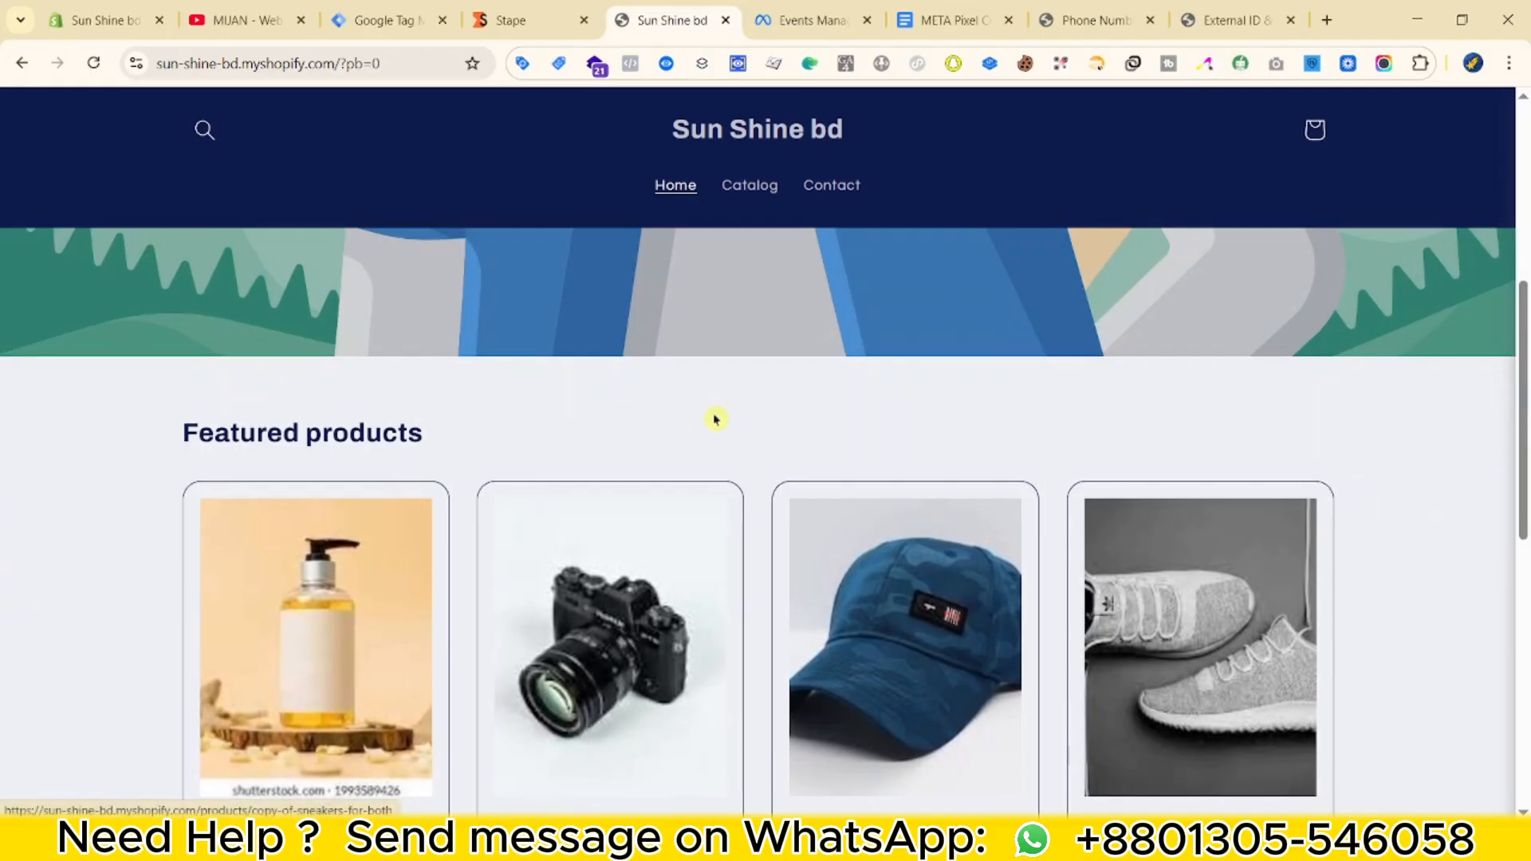
scroll(1092, 376, down, 6)
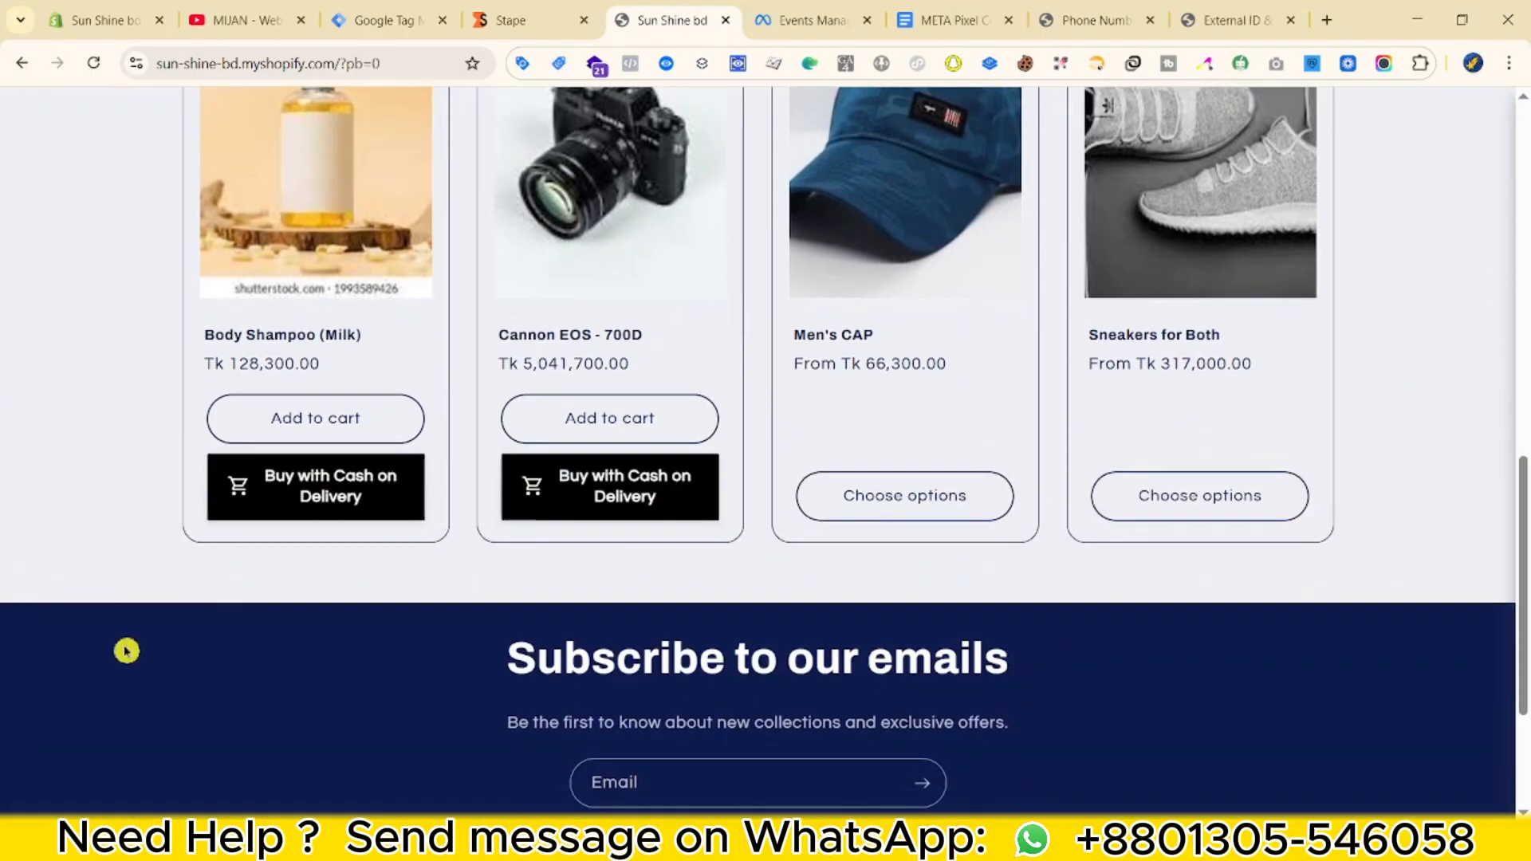
scroll(12, 666, up, 3)
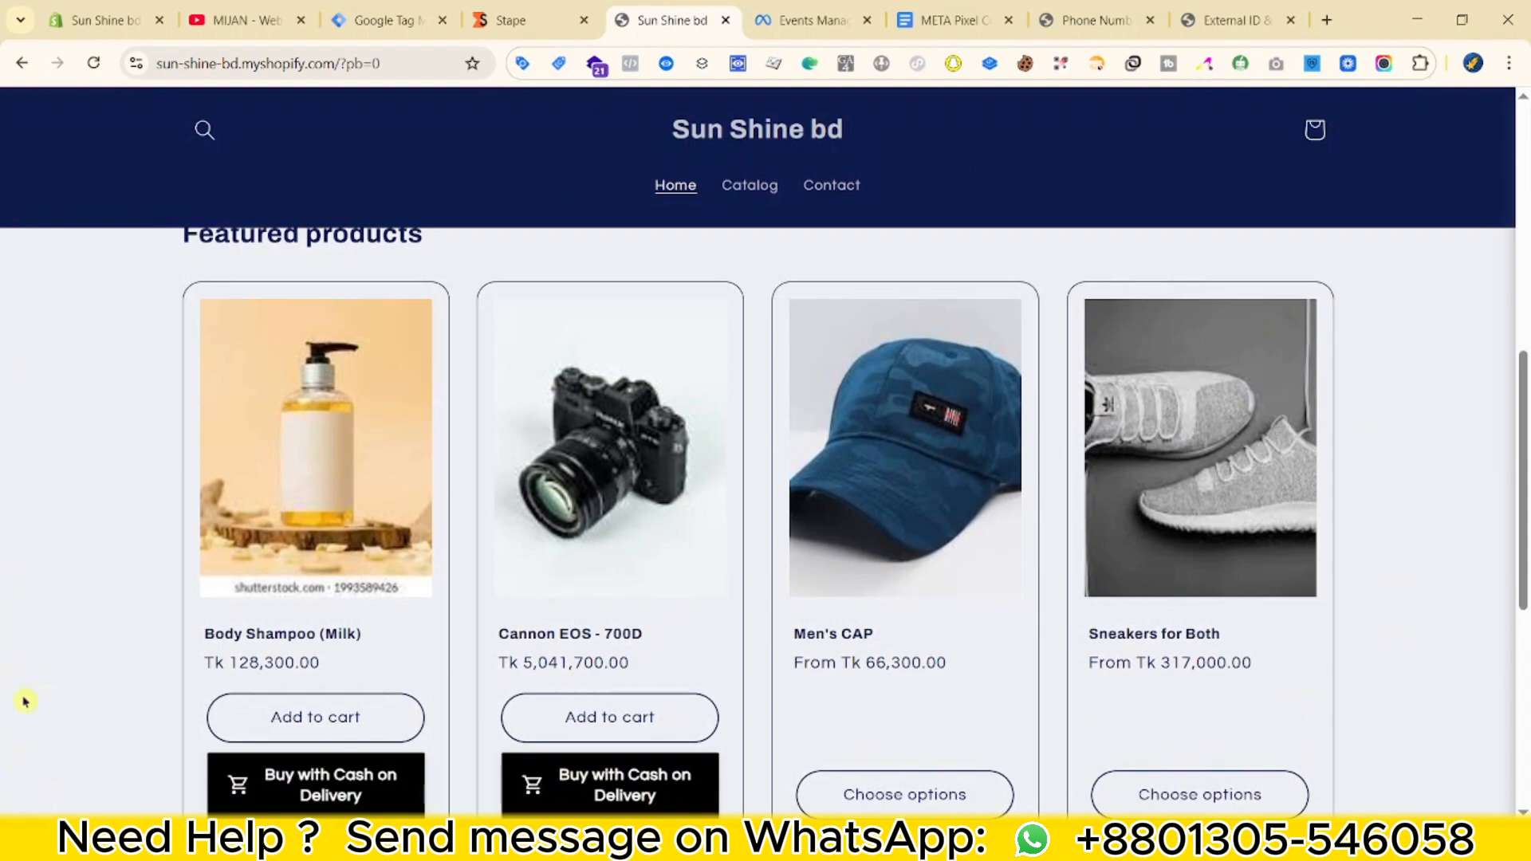
scroll(29, 633, up, 2)
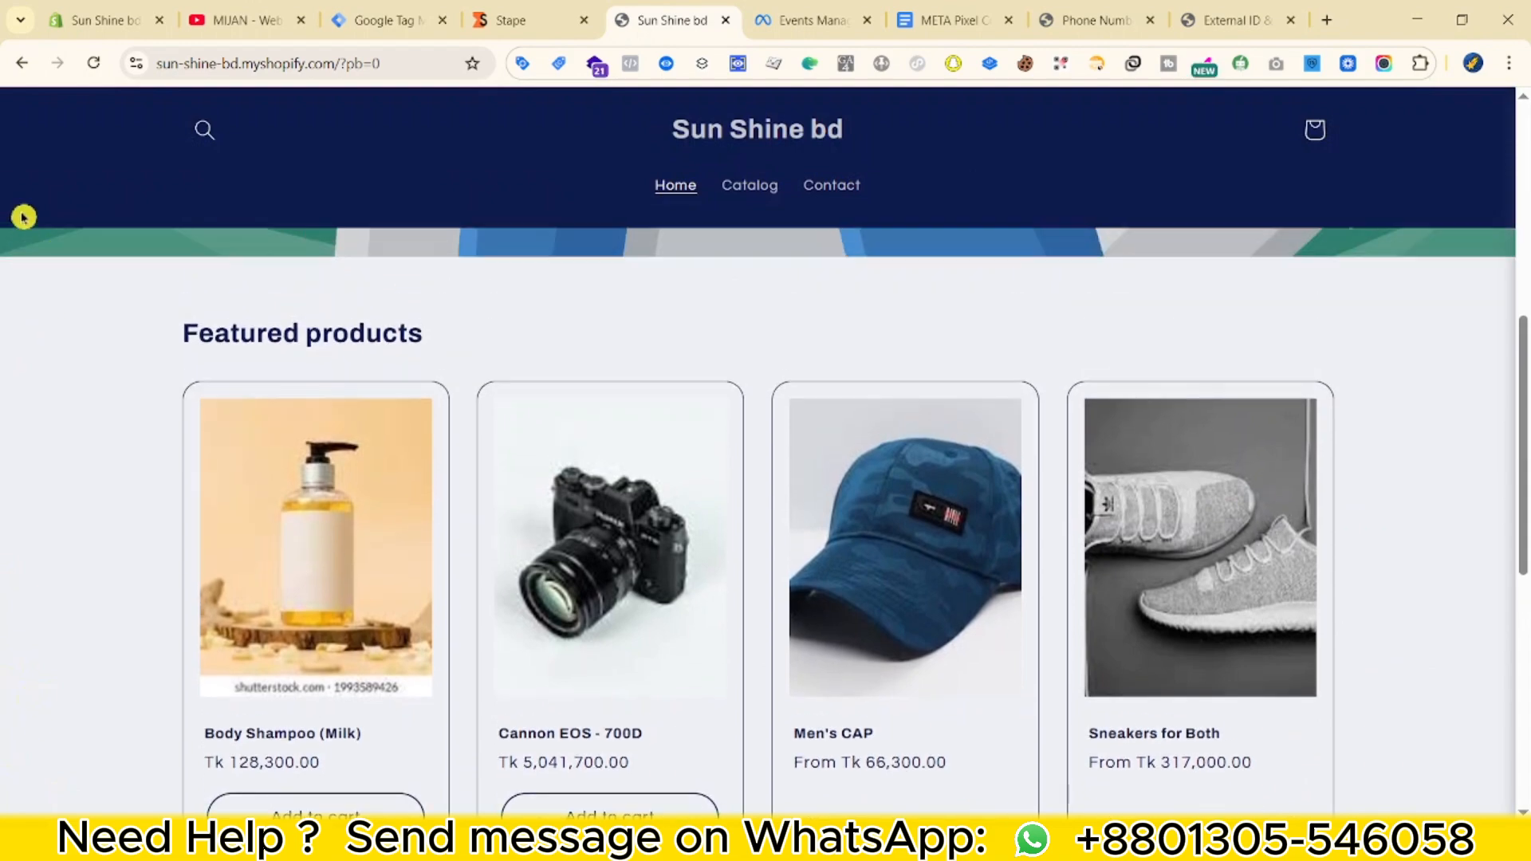
click(96, 20)
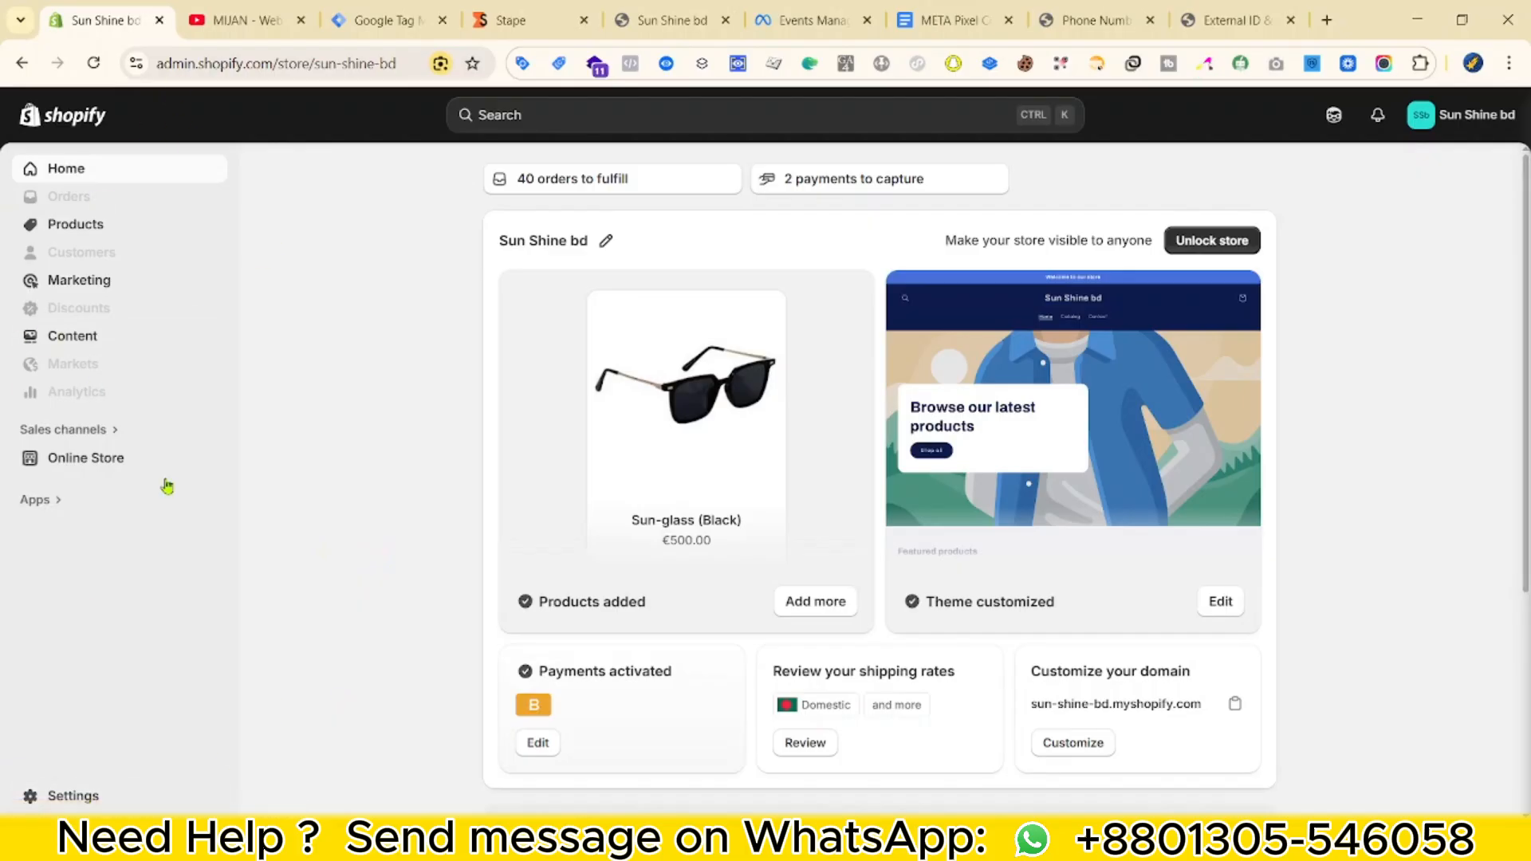
click(75, 795)
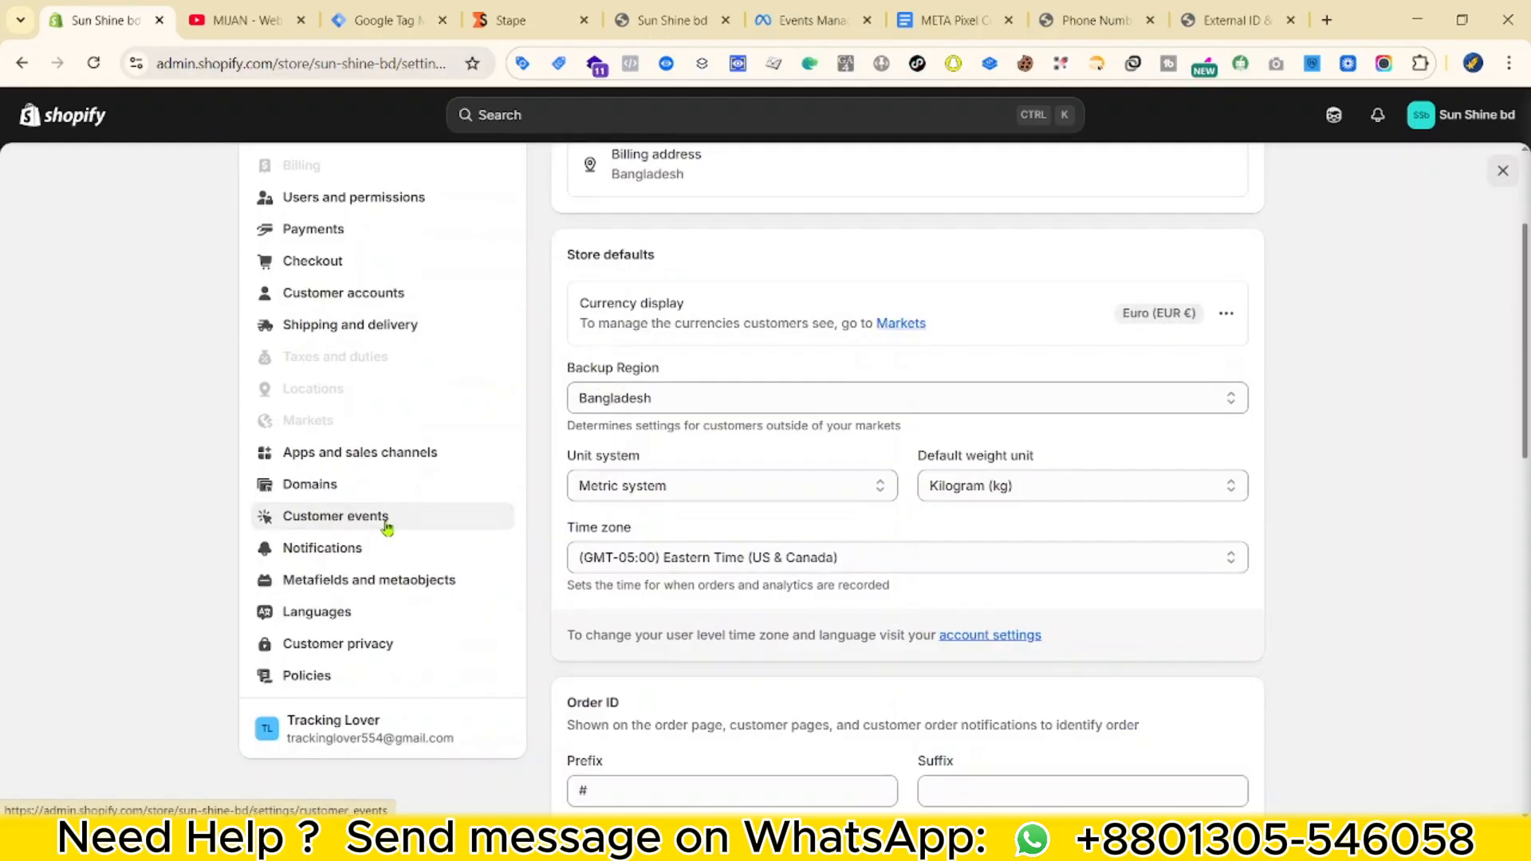
click(391, 519)
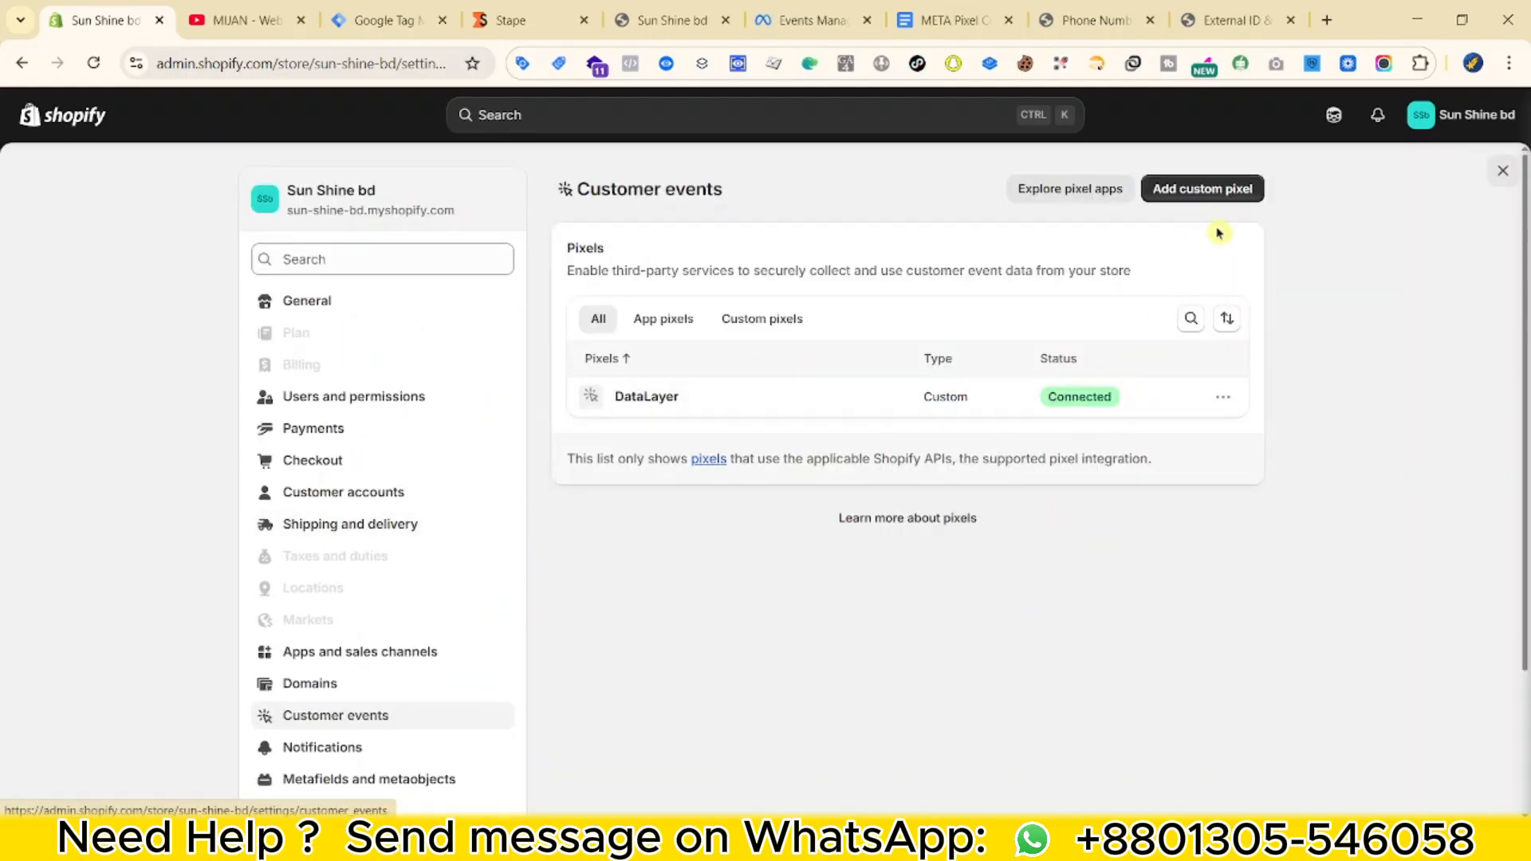
click(634, 399)
Read through the DataLayer pixel code, then close Settings to return to the admin home.
scroll(1156, 590, down, 3)
scroll(1276, 590, down, 6)
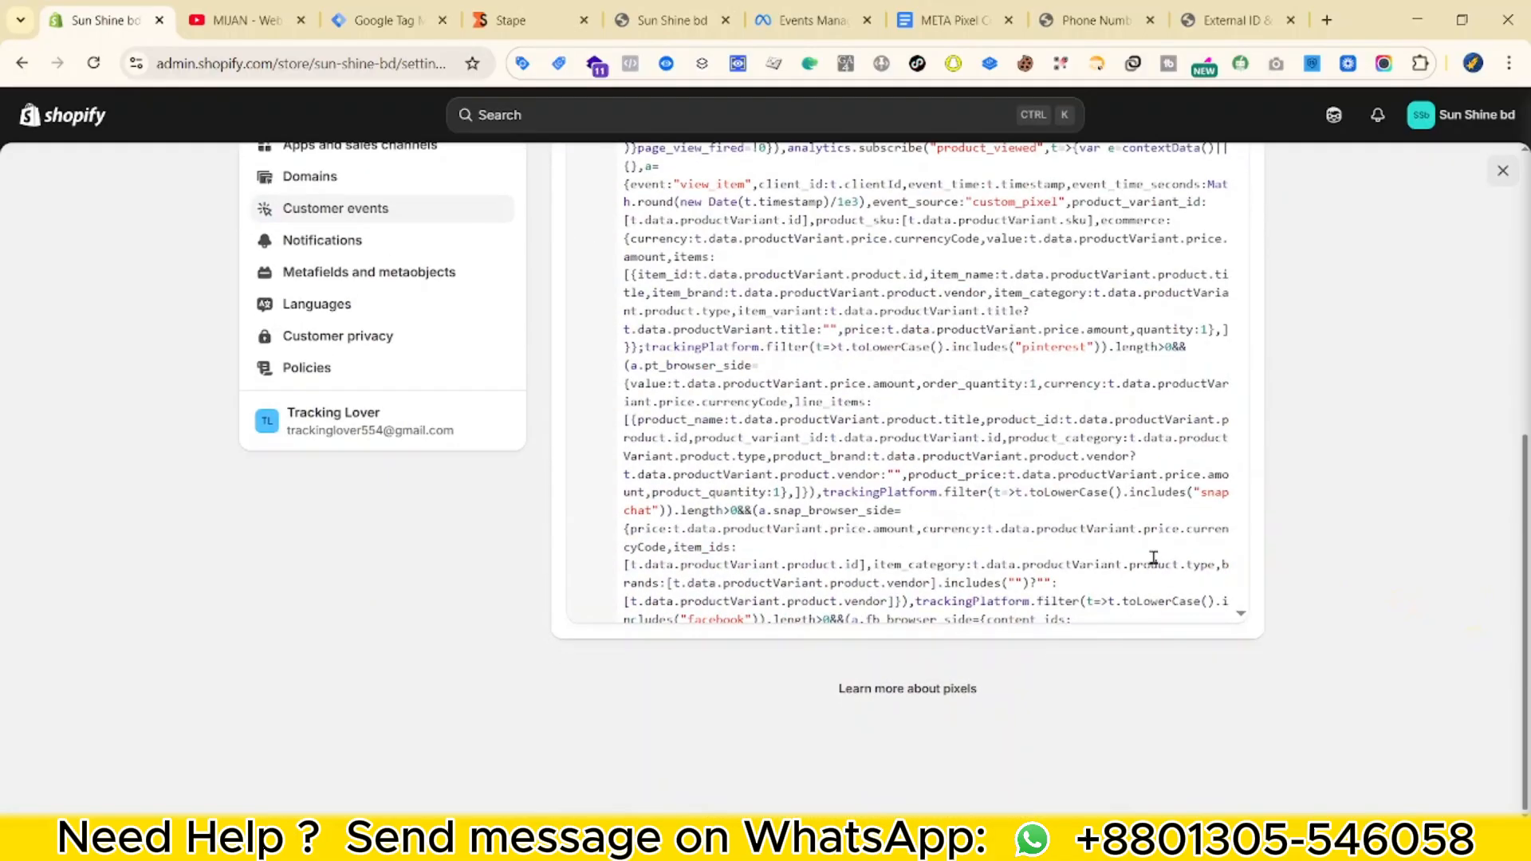
scroll(1154, 558, down, 5)
scroll(1254, 529, up, 10)
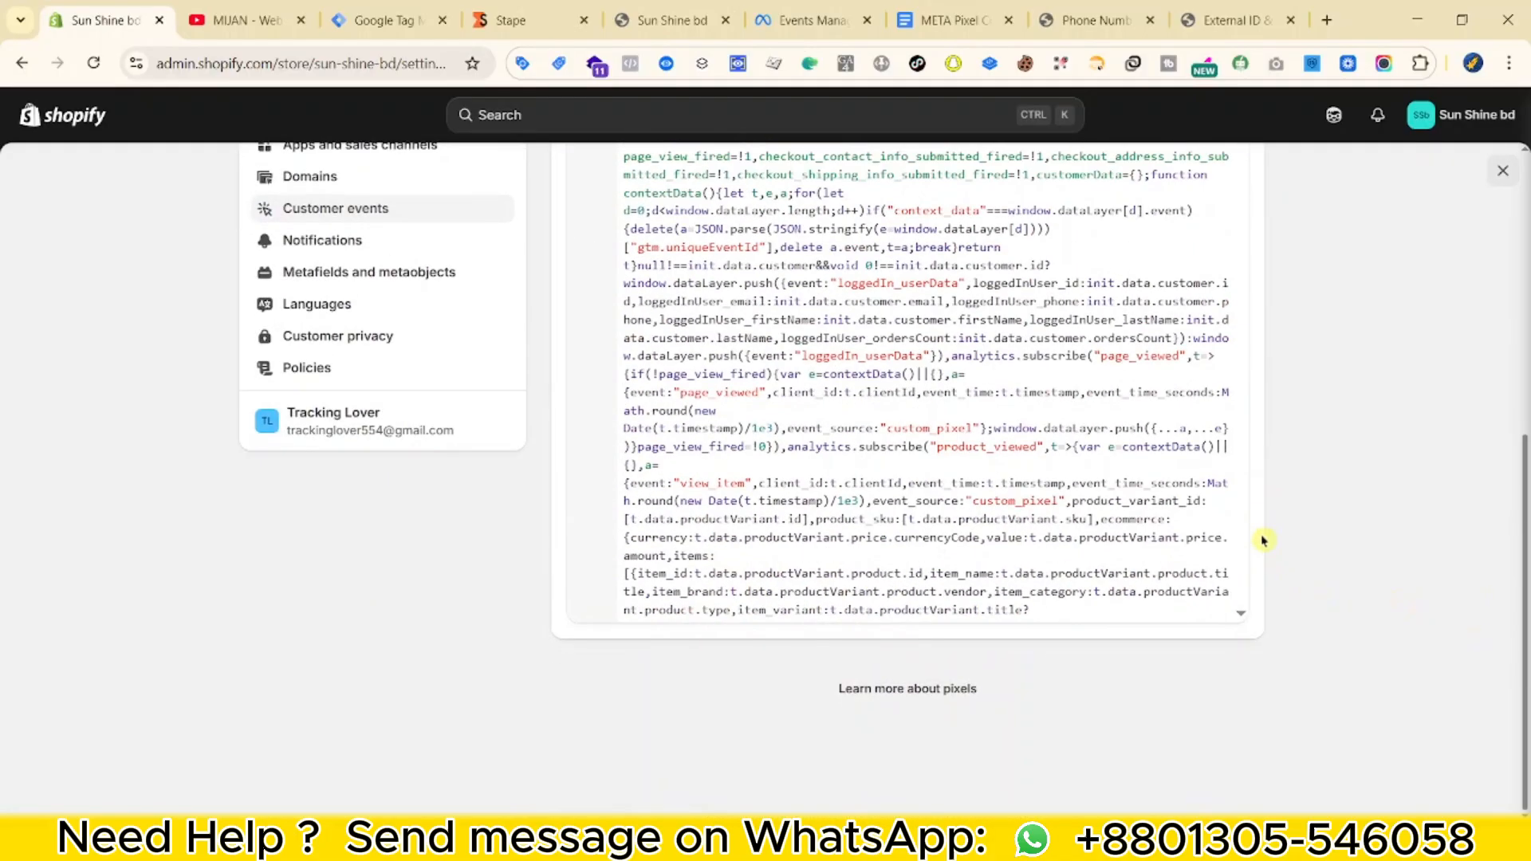
scroll(1366, 519, up, 6)
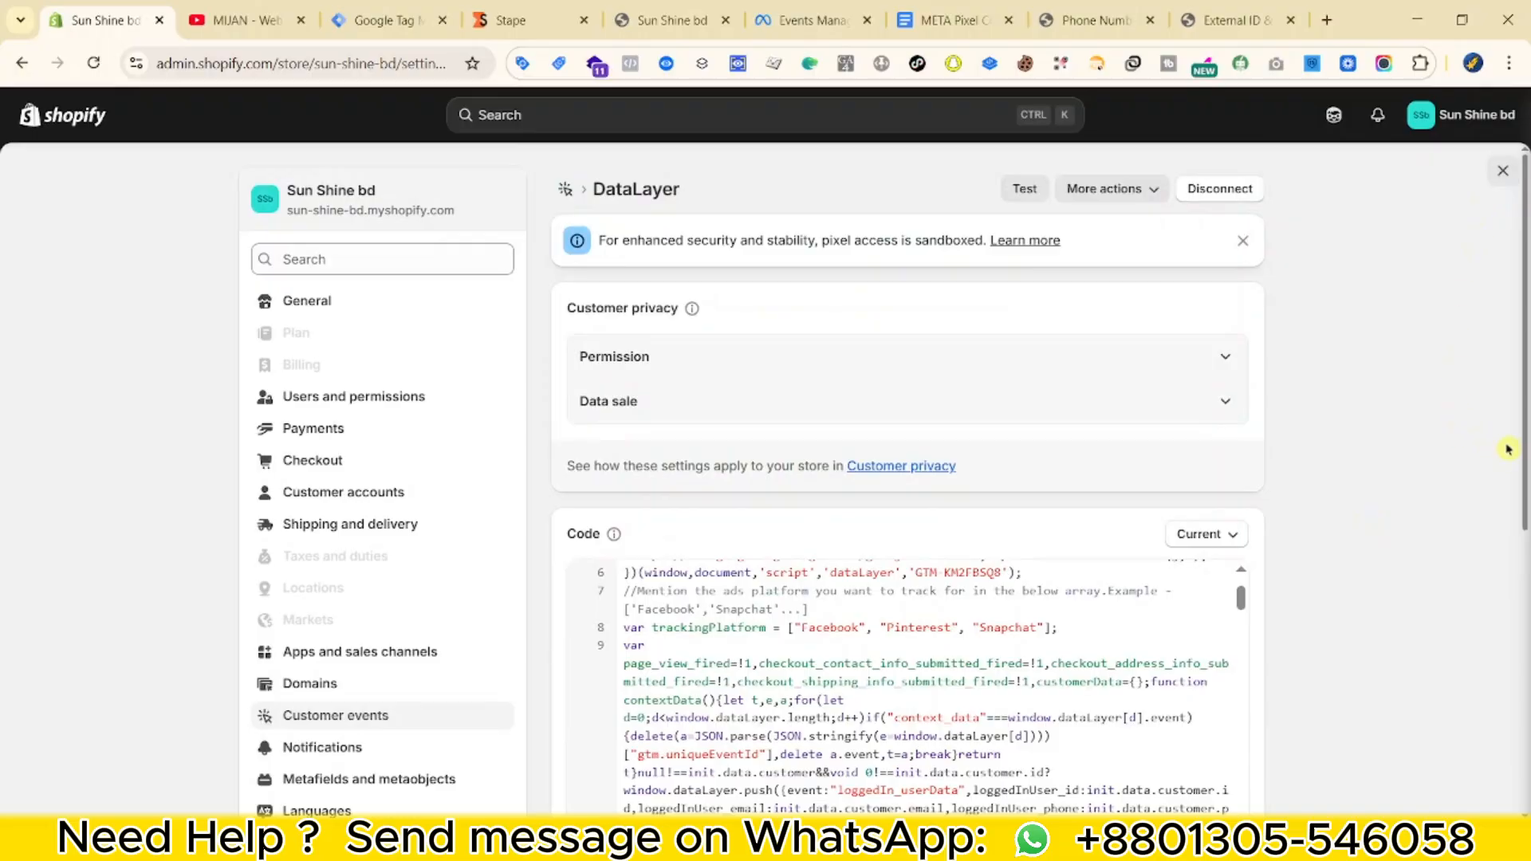
click(1502, 171)
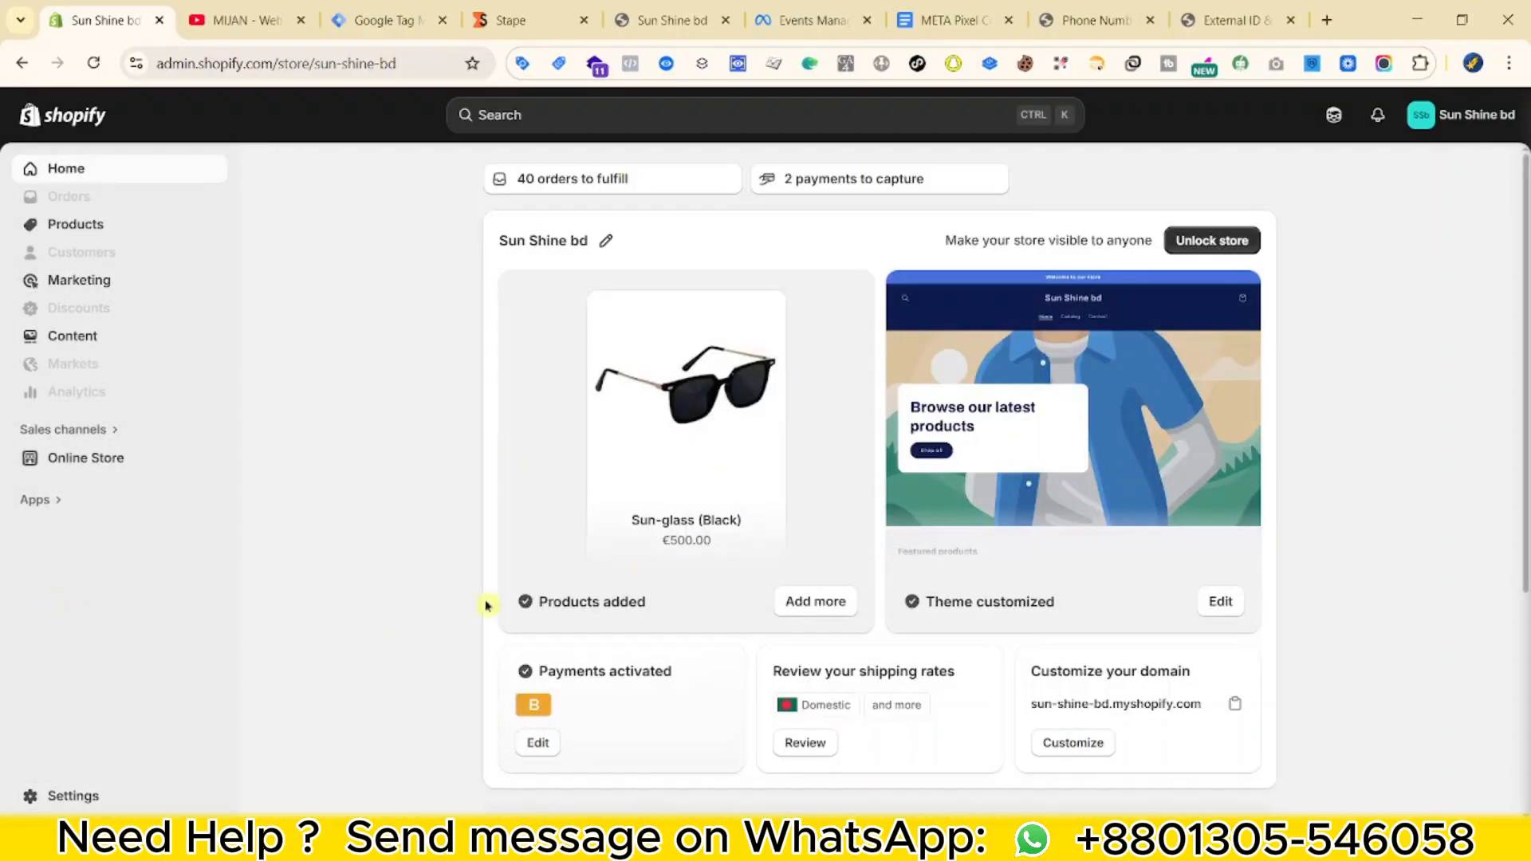
scroll(994, 588, down, 4)
scroll(789, 645, up, 4)
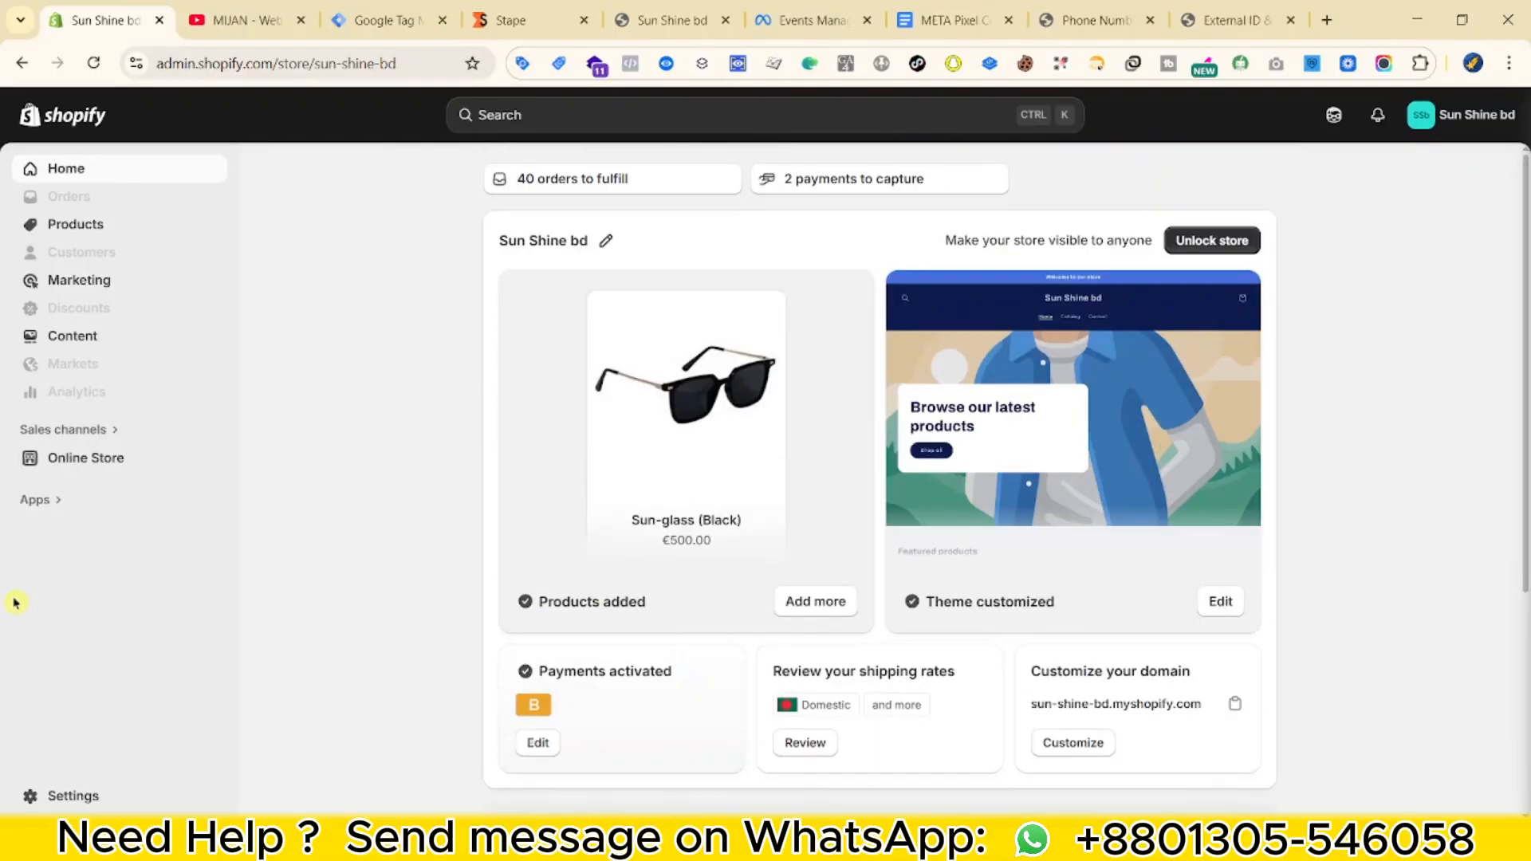
Show the web container's Tags list, with its five Meta Facebook Pixel tags.
click(661, 20)
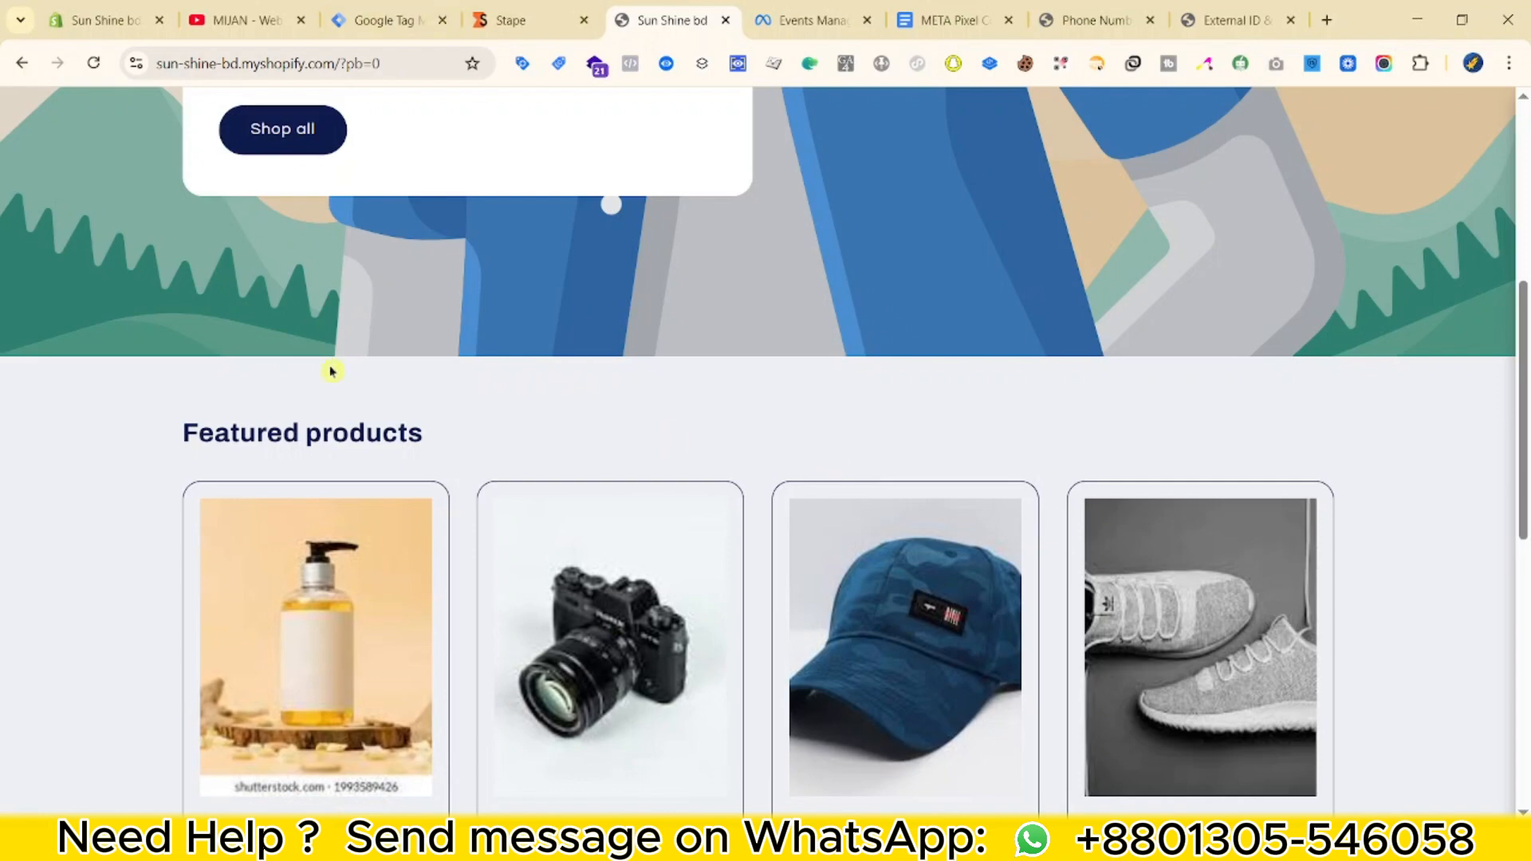
click(364, 29)
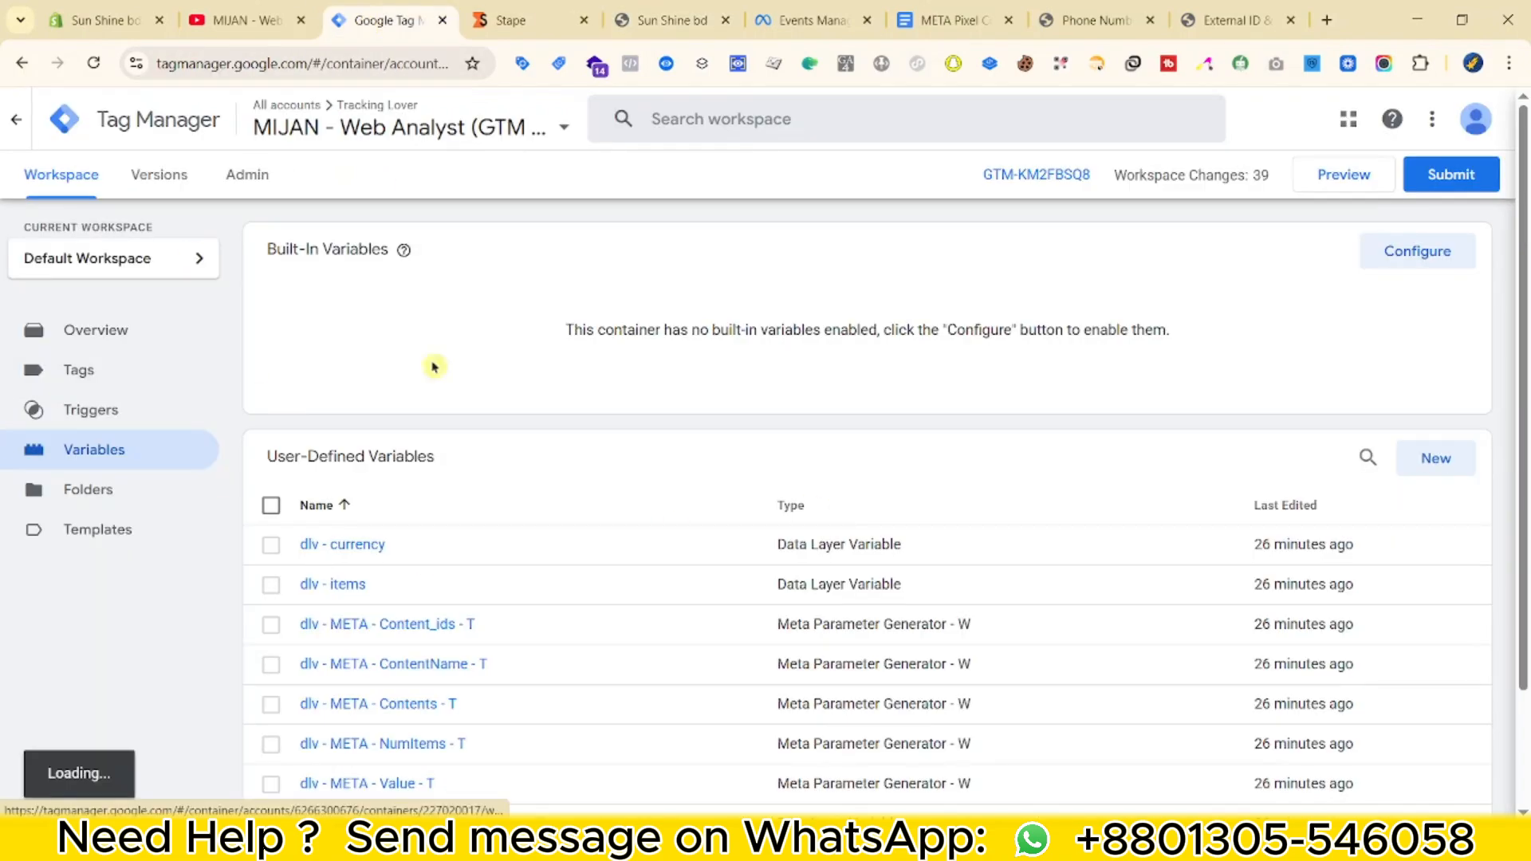
click(150, 365)
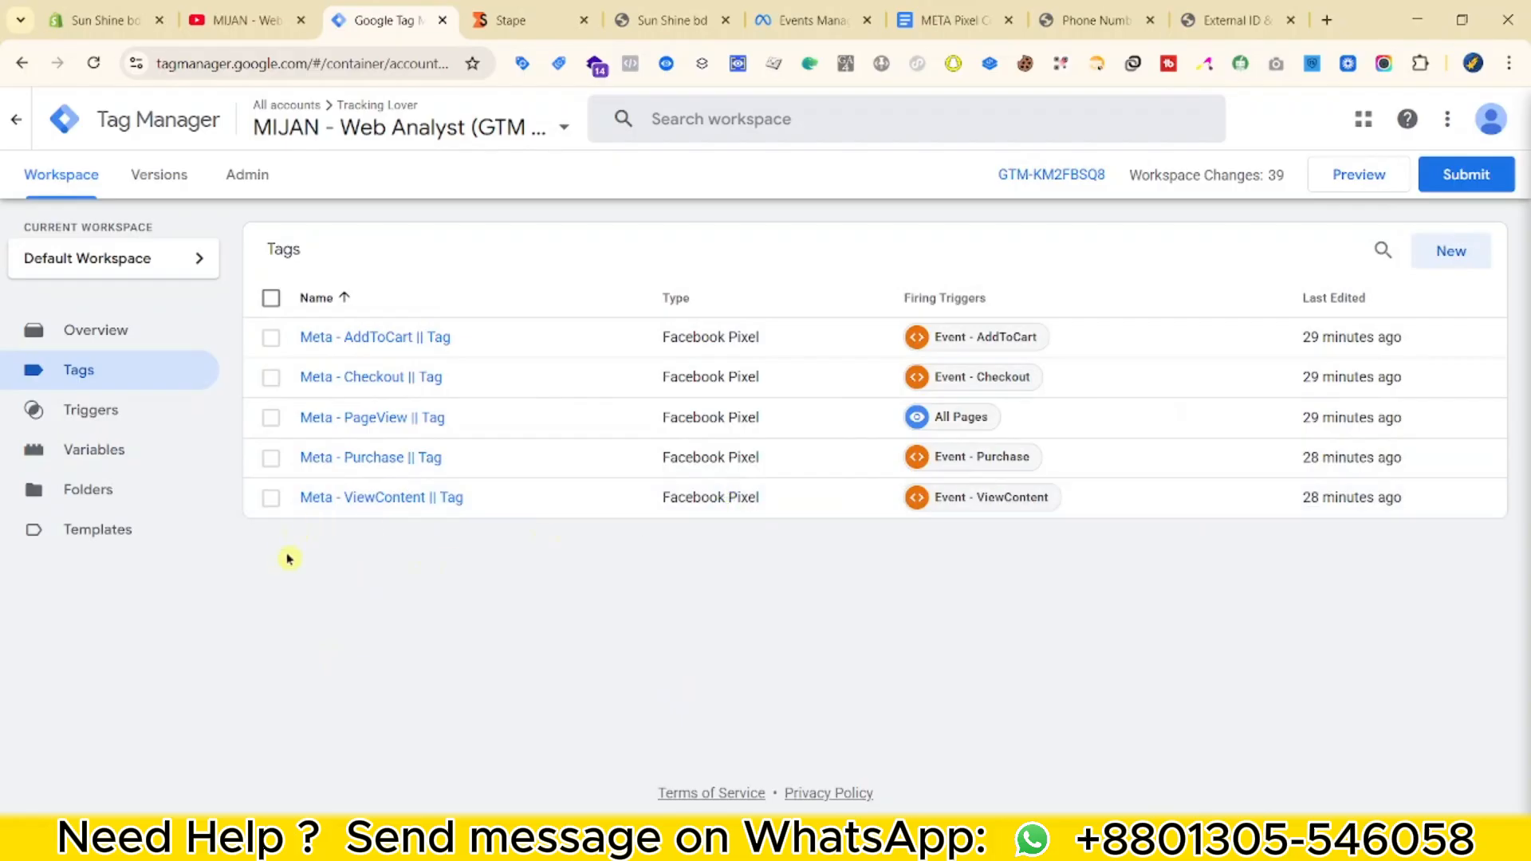
click(192, 20)
Browse the YouTube channel's latest tutorial videos, then return to the Tag Manager tags list.
scroll(1174, 598, down, 3)
scroll(1175, 598, up, 2)
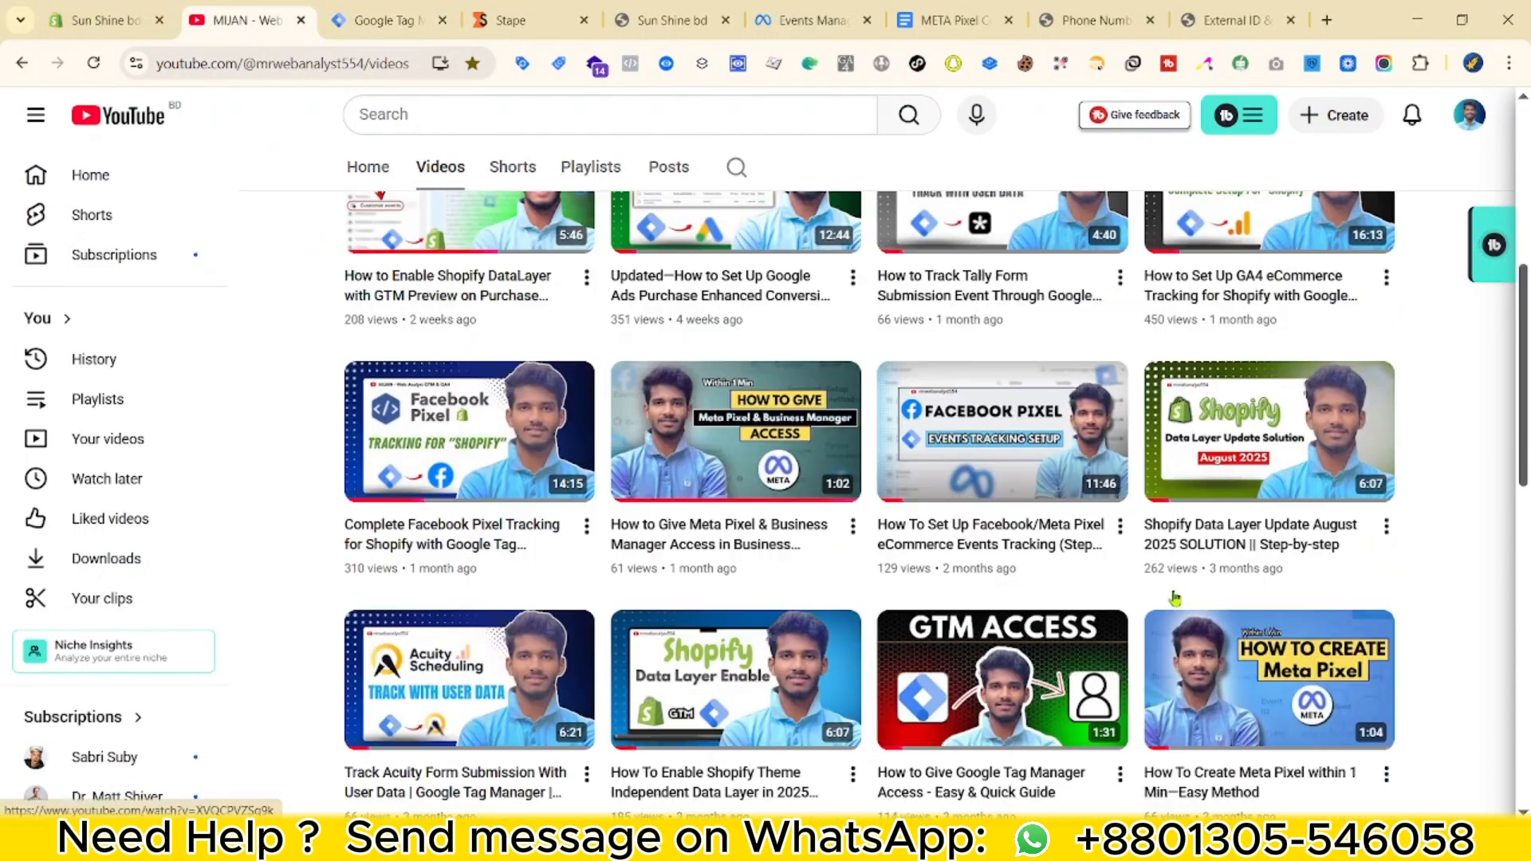
scroll(1174, 598, up, 3)
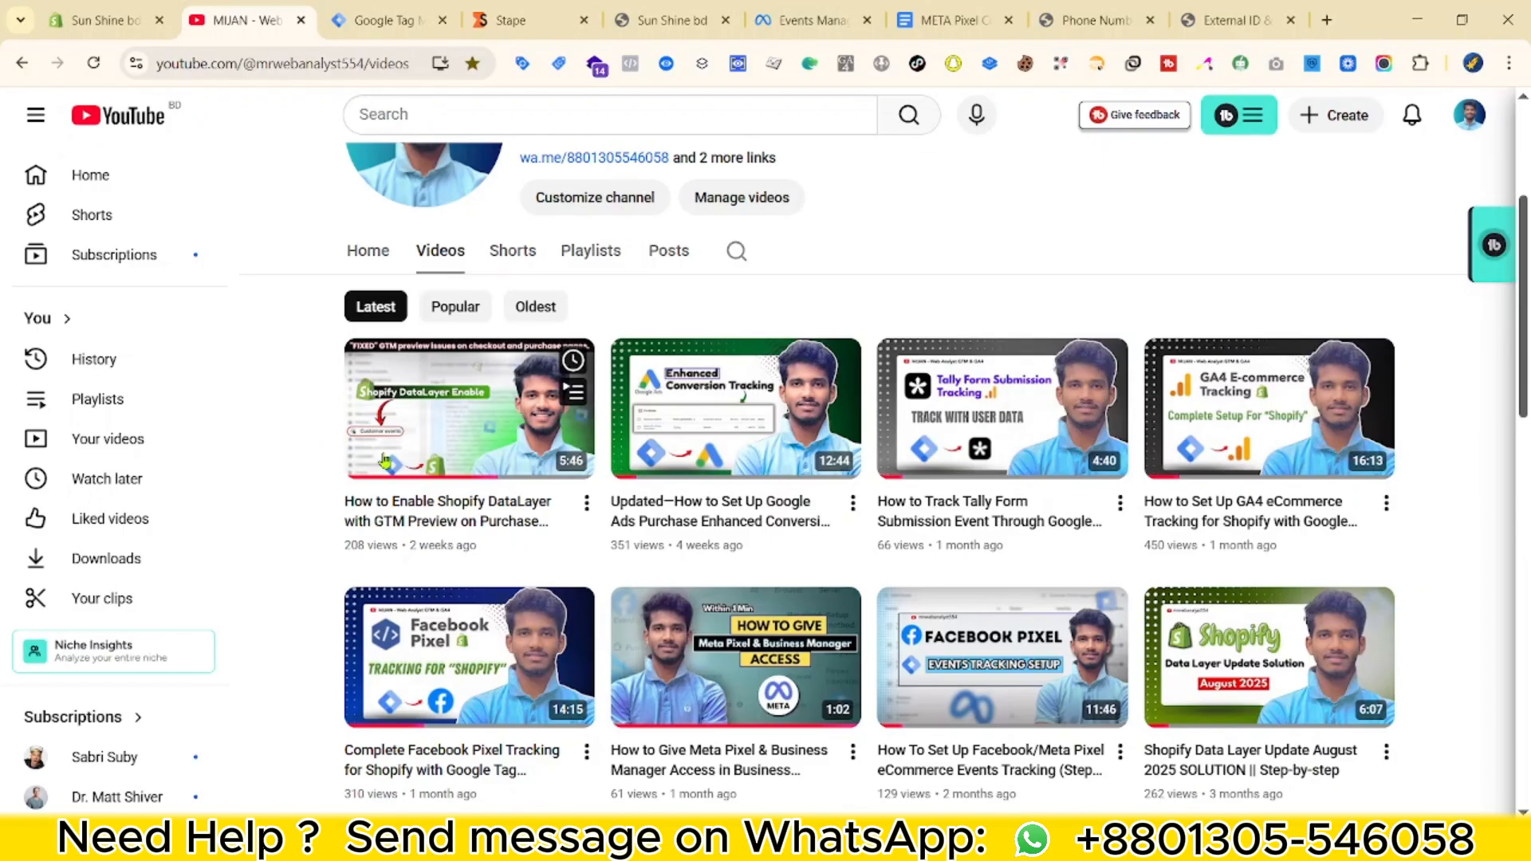
mouse_move(508, 409)
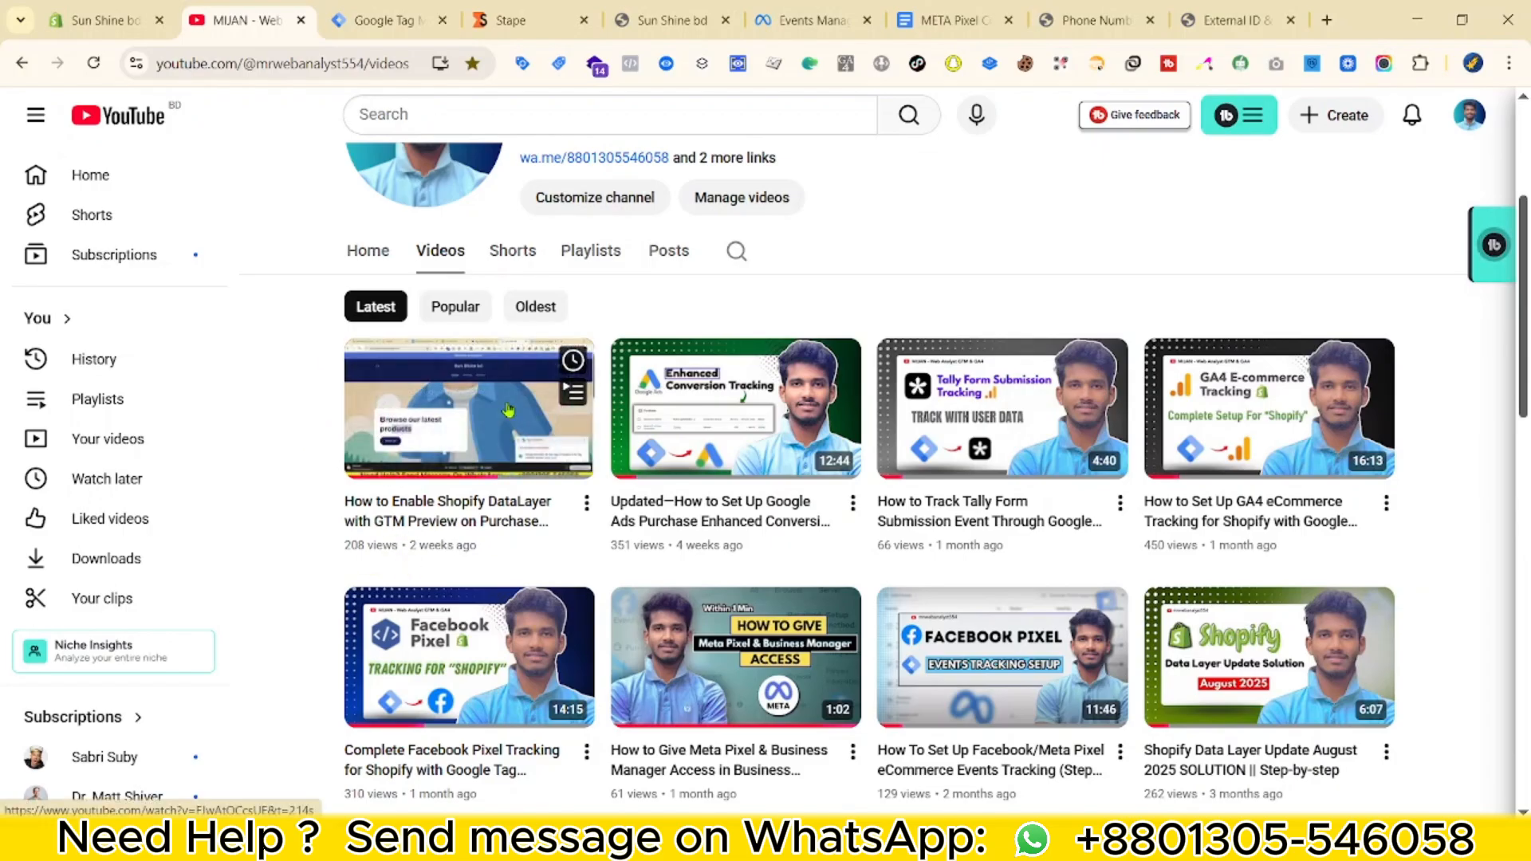
key(ctrl+Tab)
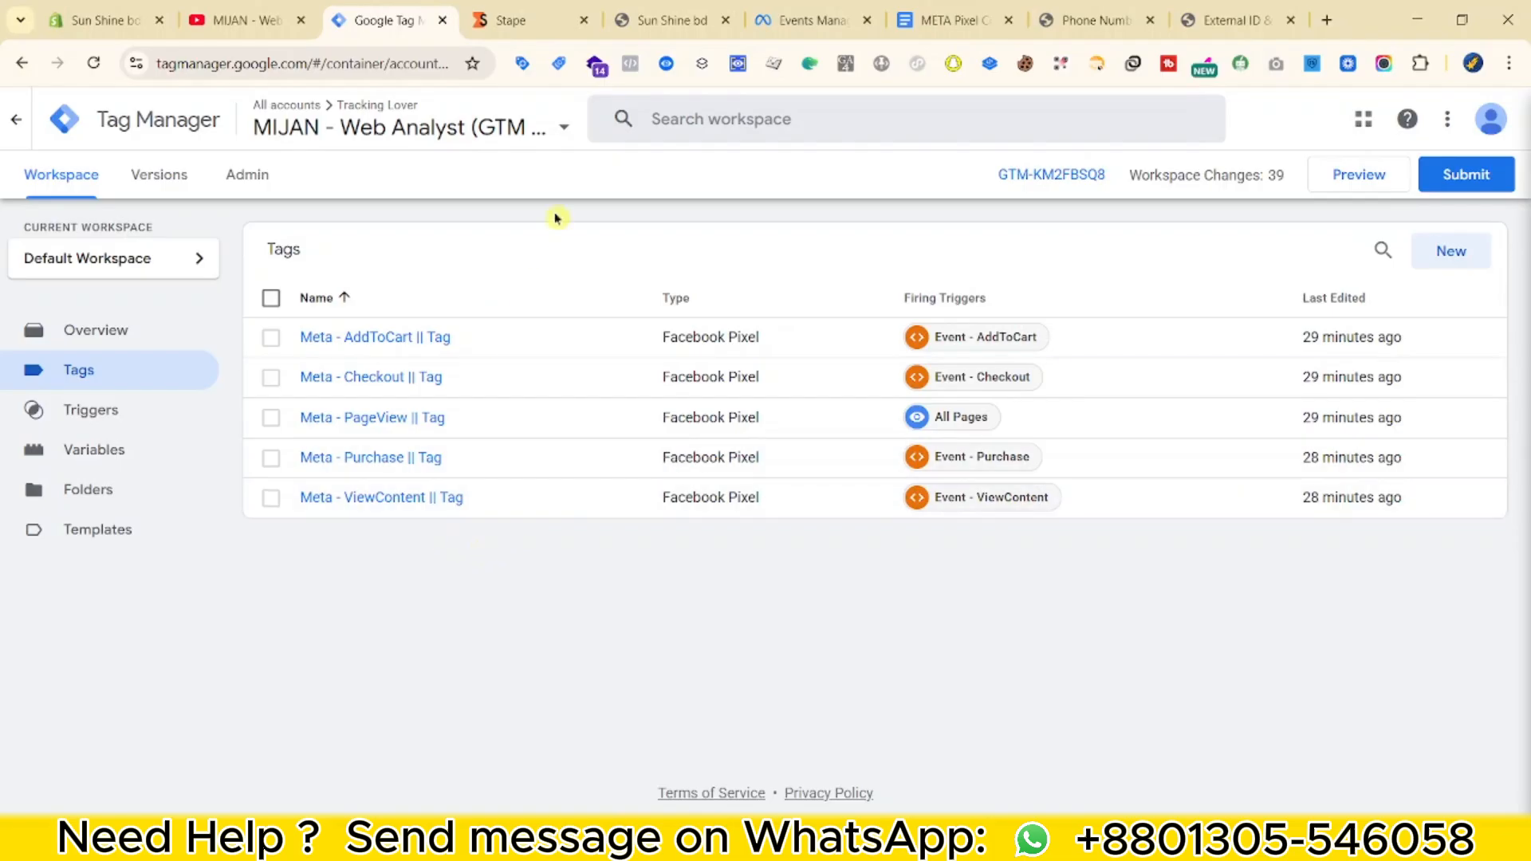
click(523, 22)
scroll(643, 718, down, 4)
scroll(1151, 574, up, 4)
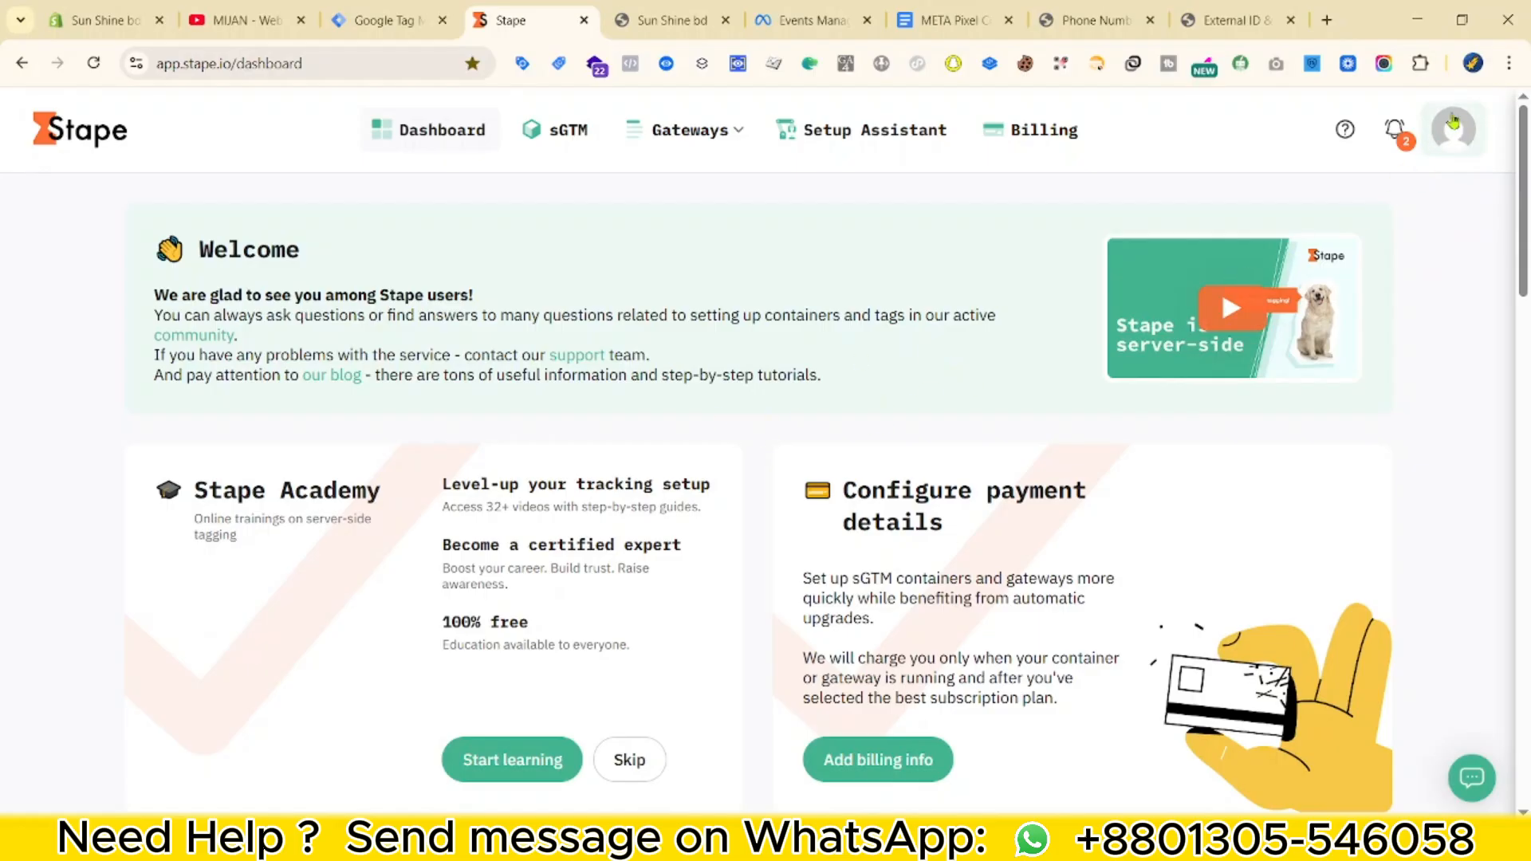
scroll(375, 606, down, 1)
scroll(428, 423, up, 1)
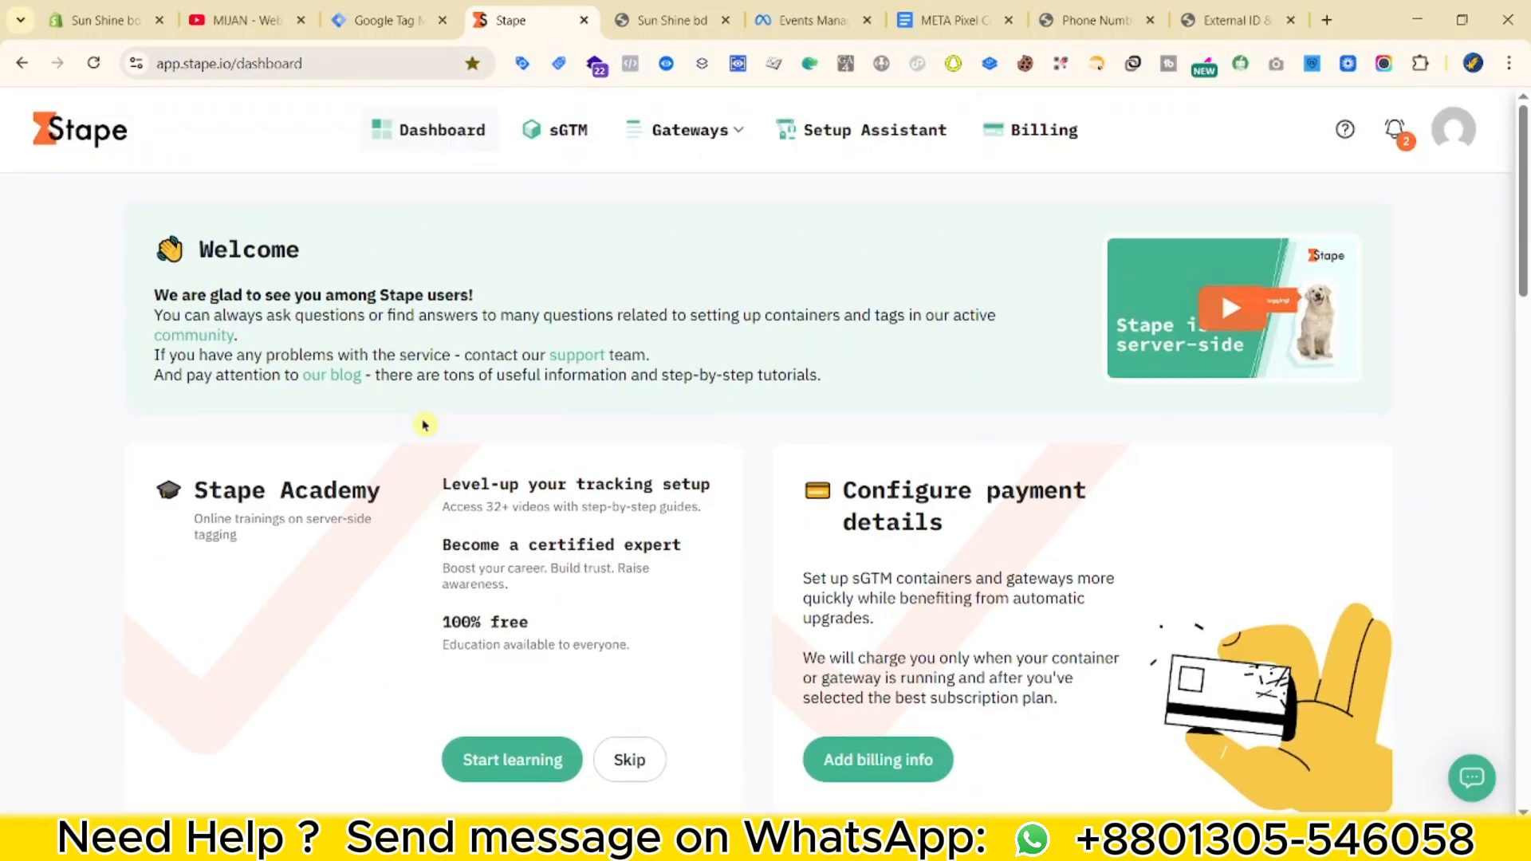
scroll(437, 436, down, 5)
scroll(447, 463, down, 6)
scroll(470, 510, up, 5)
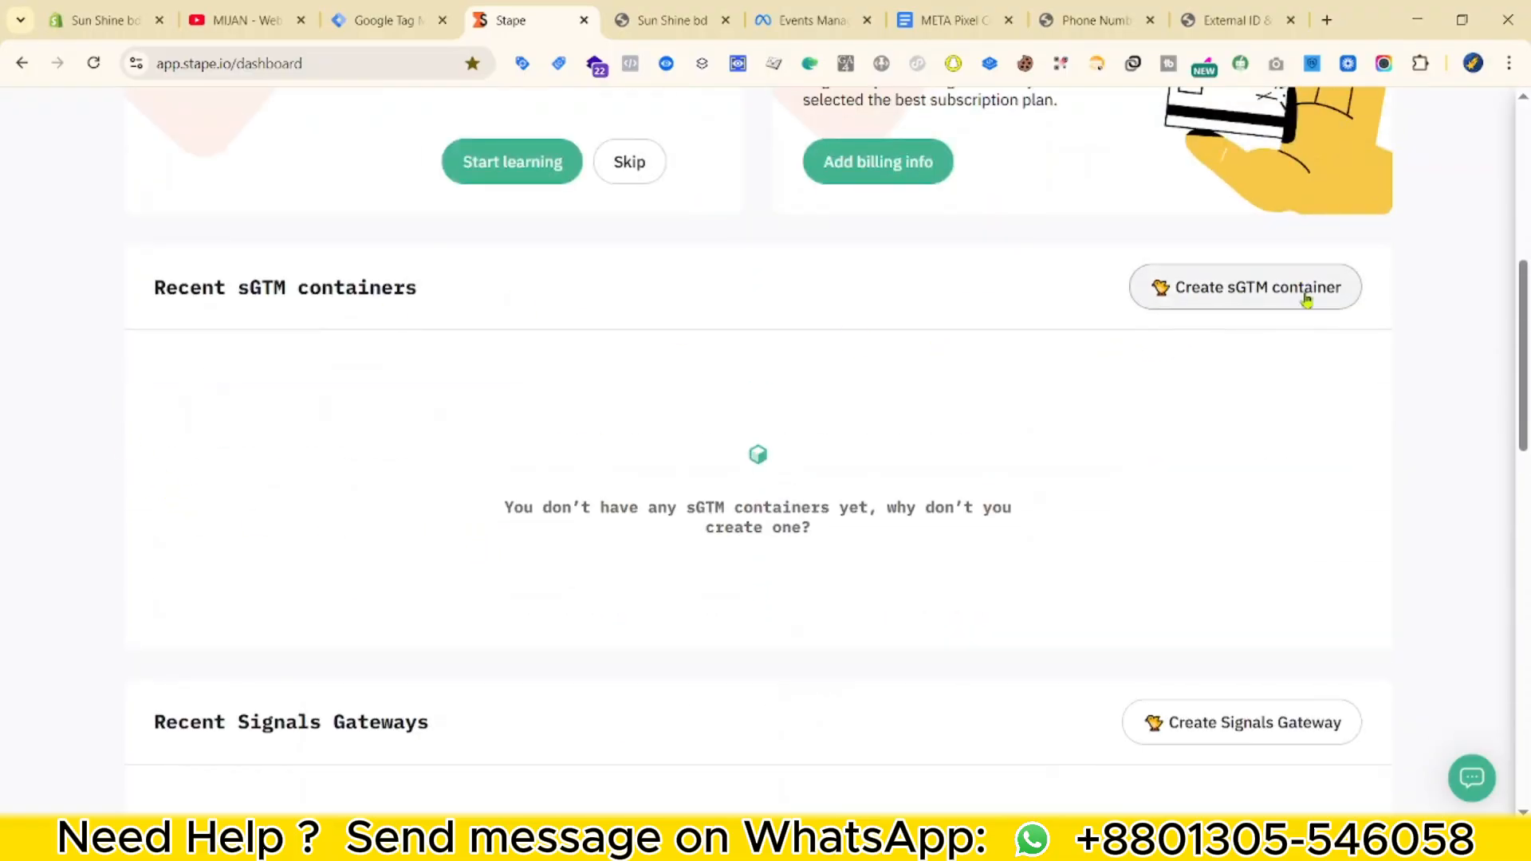
click(376, 24)
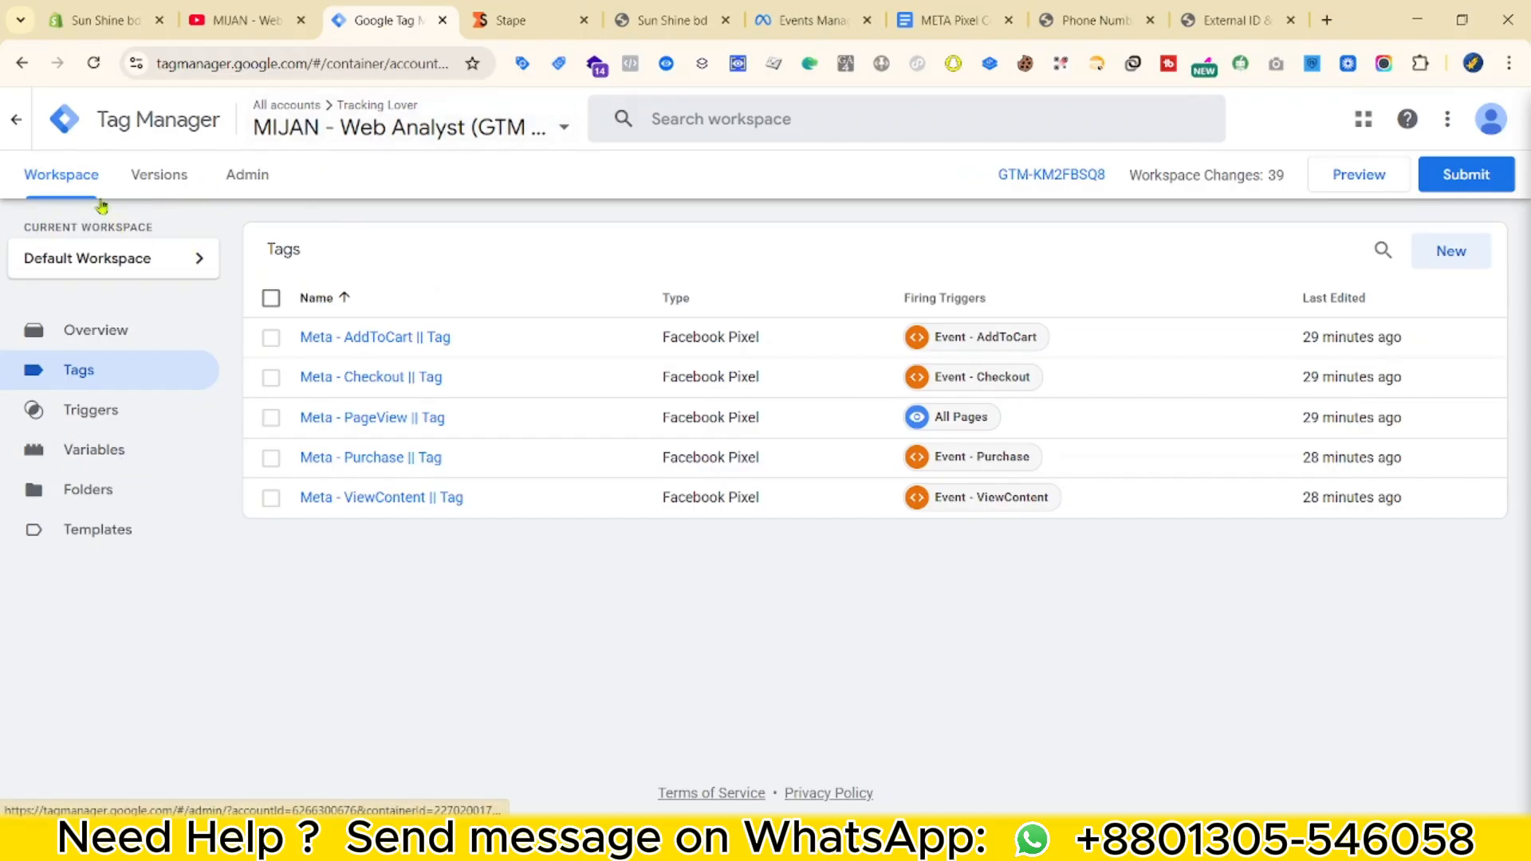
Create a server container named 'Server' and choose manual provisioning for its tagging server.
click(262, 174)
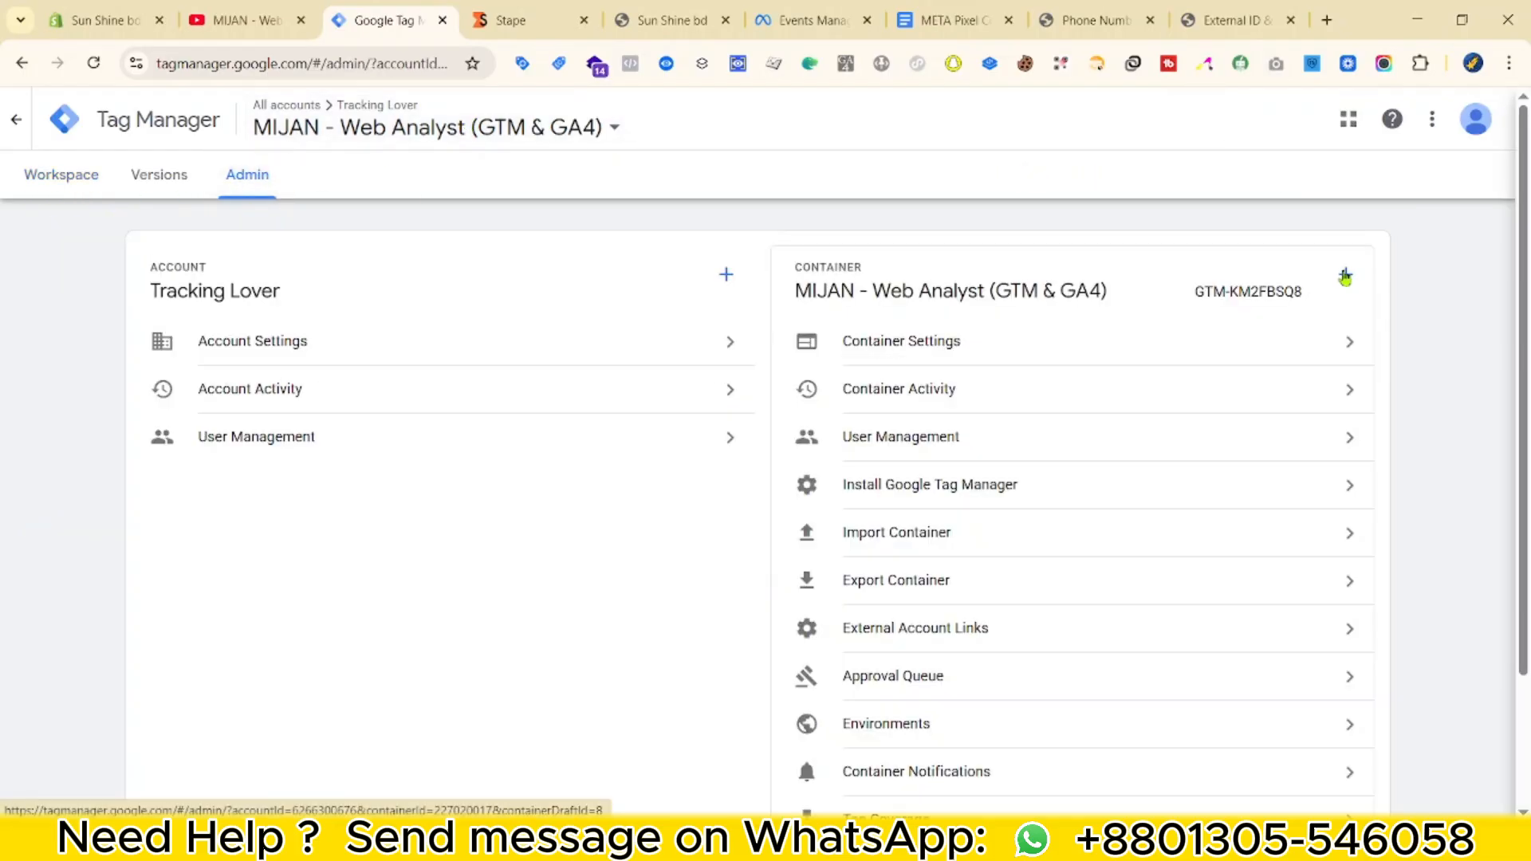
click(1344, 273)
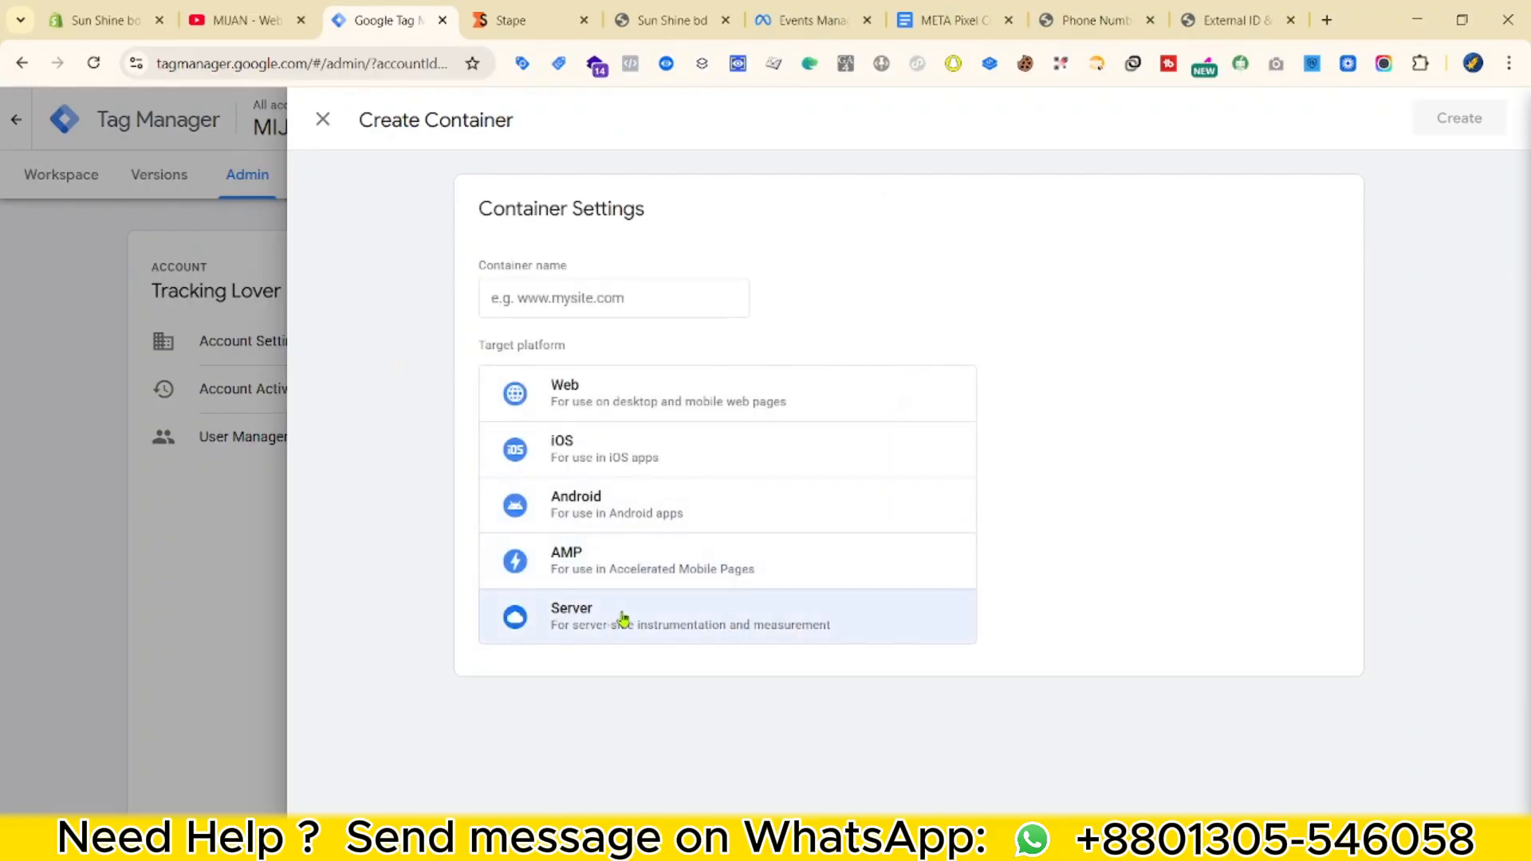
click(592, 292)
text(Server)
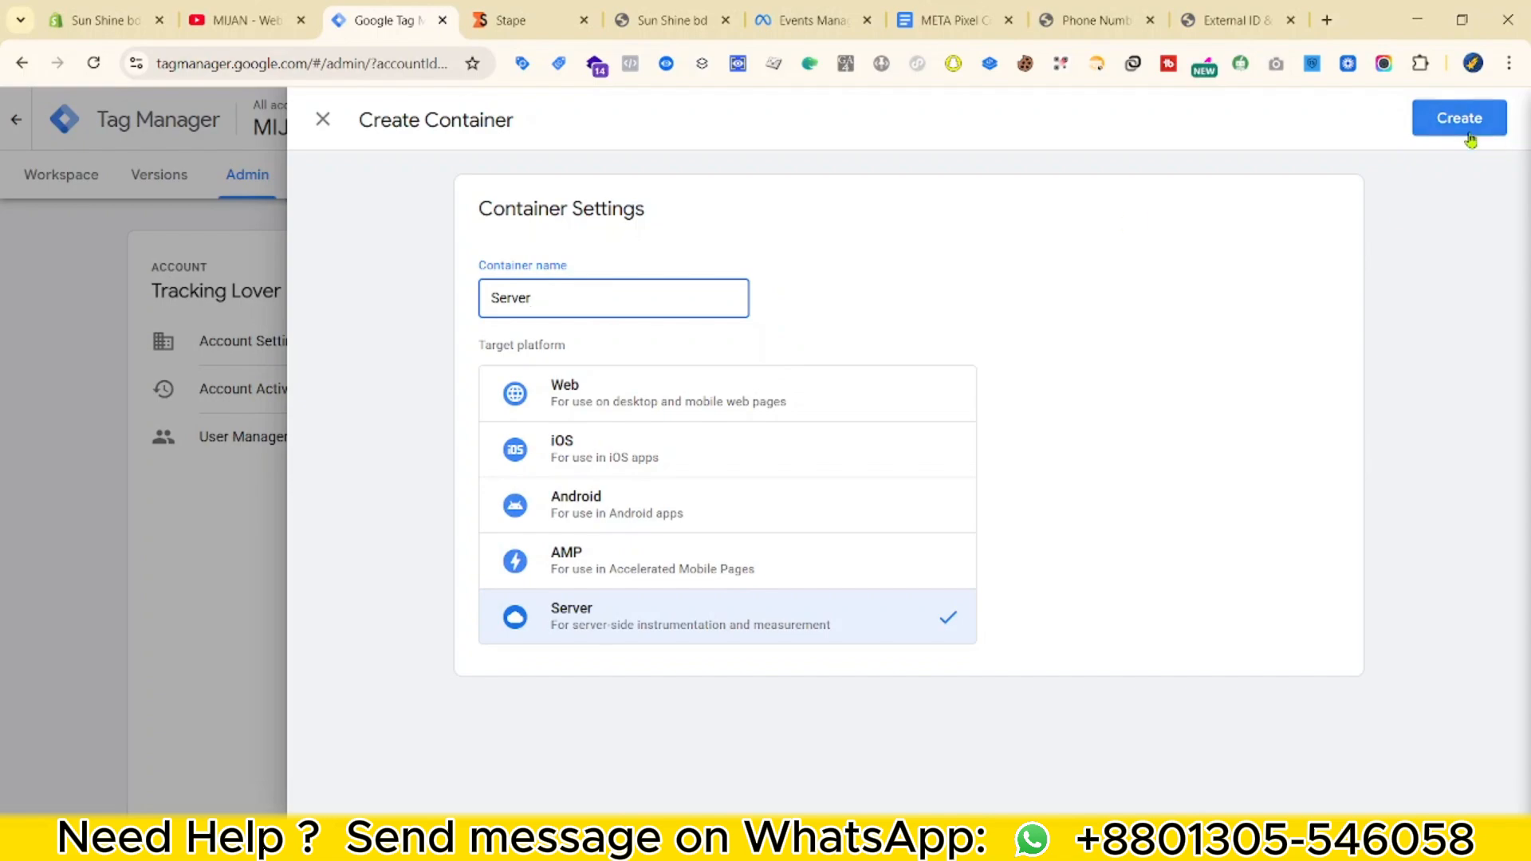
click(1459, 118)
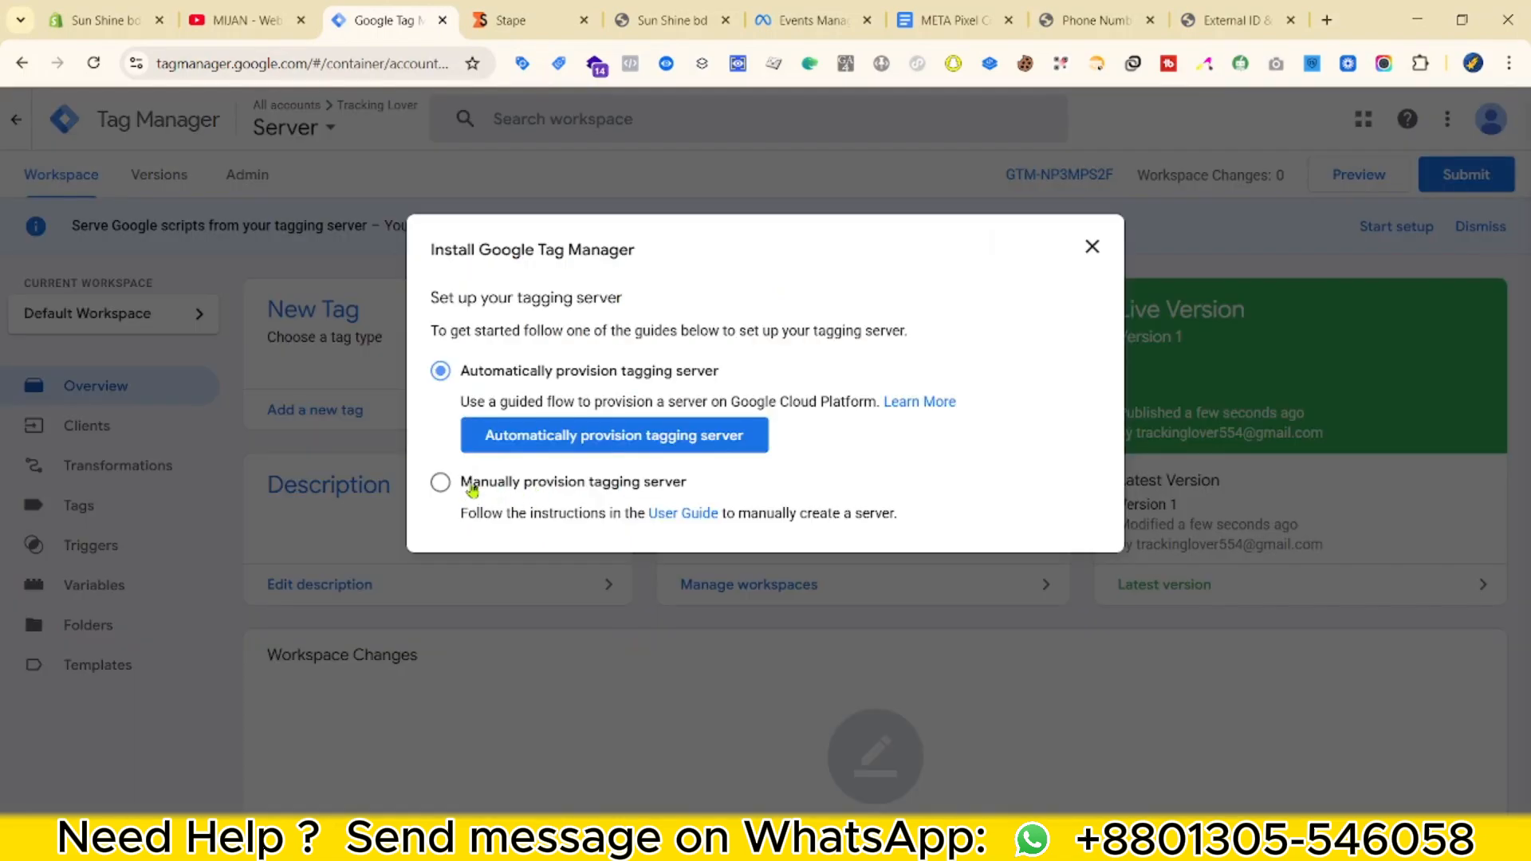
click(440, 482)
click(534, 10)
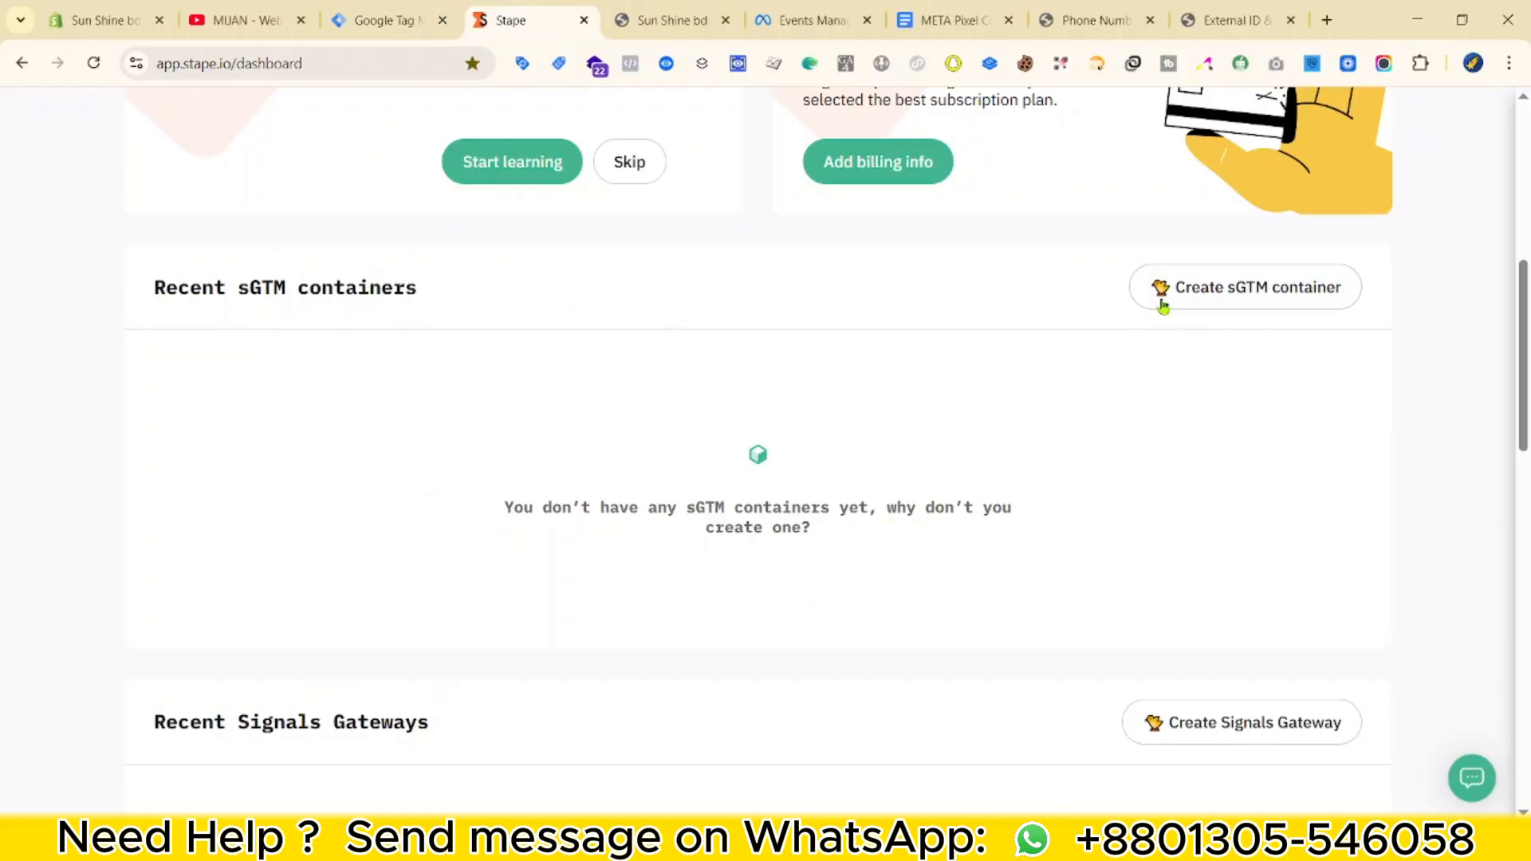
Start a Stape sGTM container named 'Shopify Server' and paste in the config copied from GTM.
click(1289, 293)
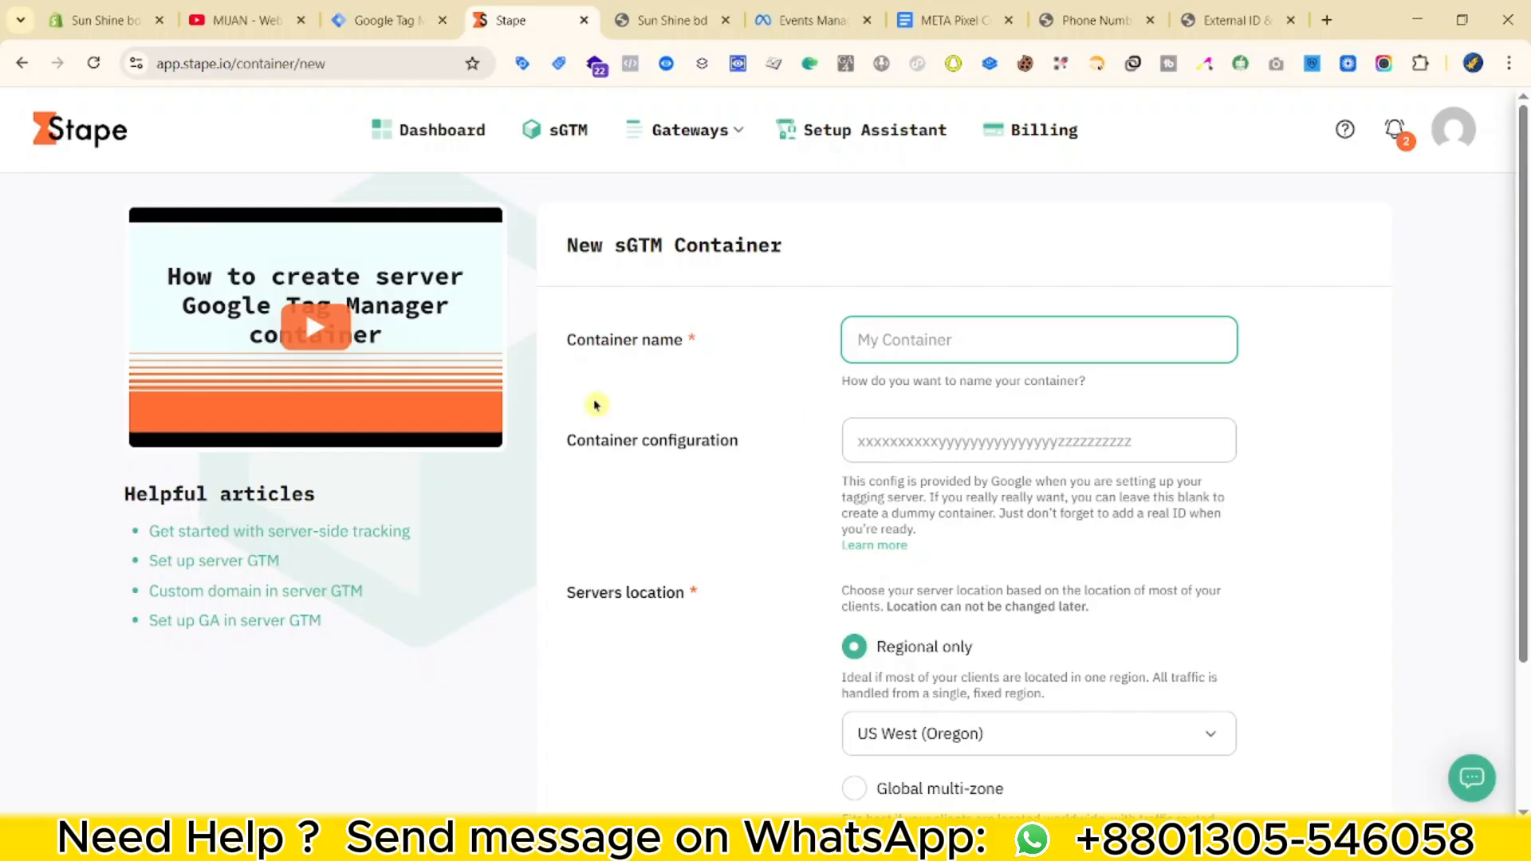
click(971, 337)
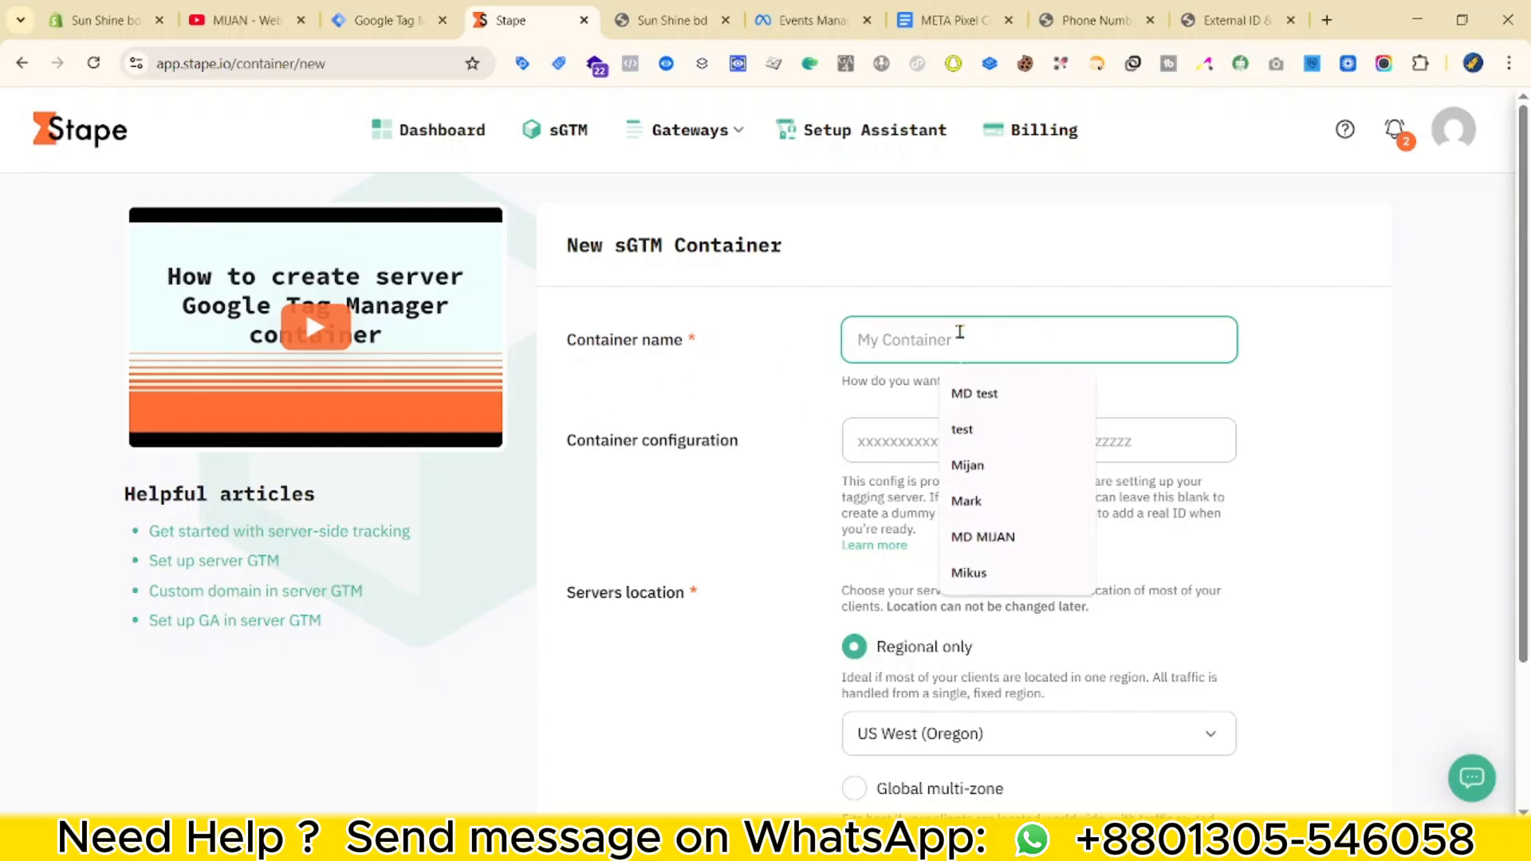
text(Shopify Server)
key(Tab)
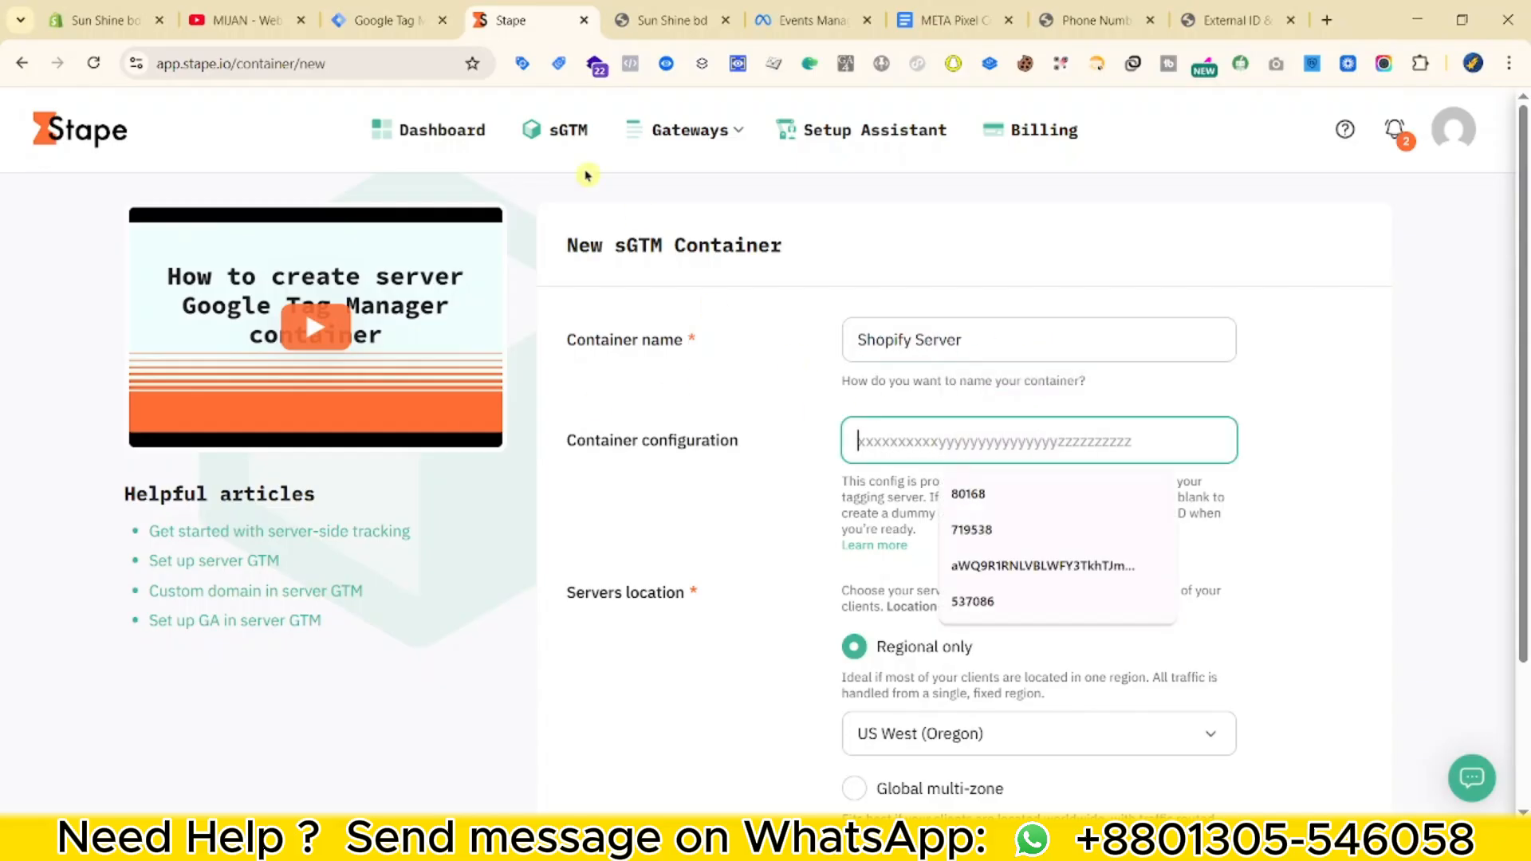
click(398, 22)
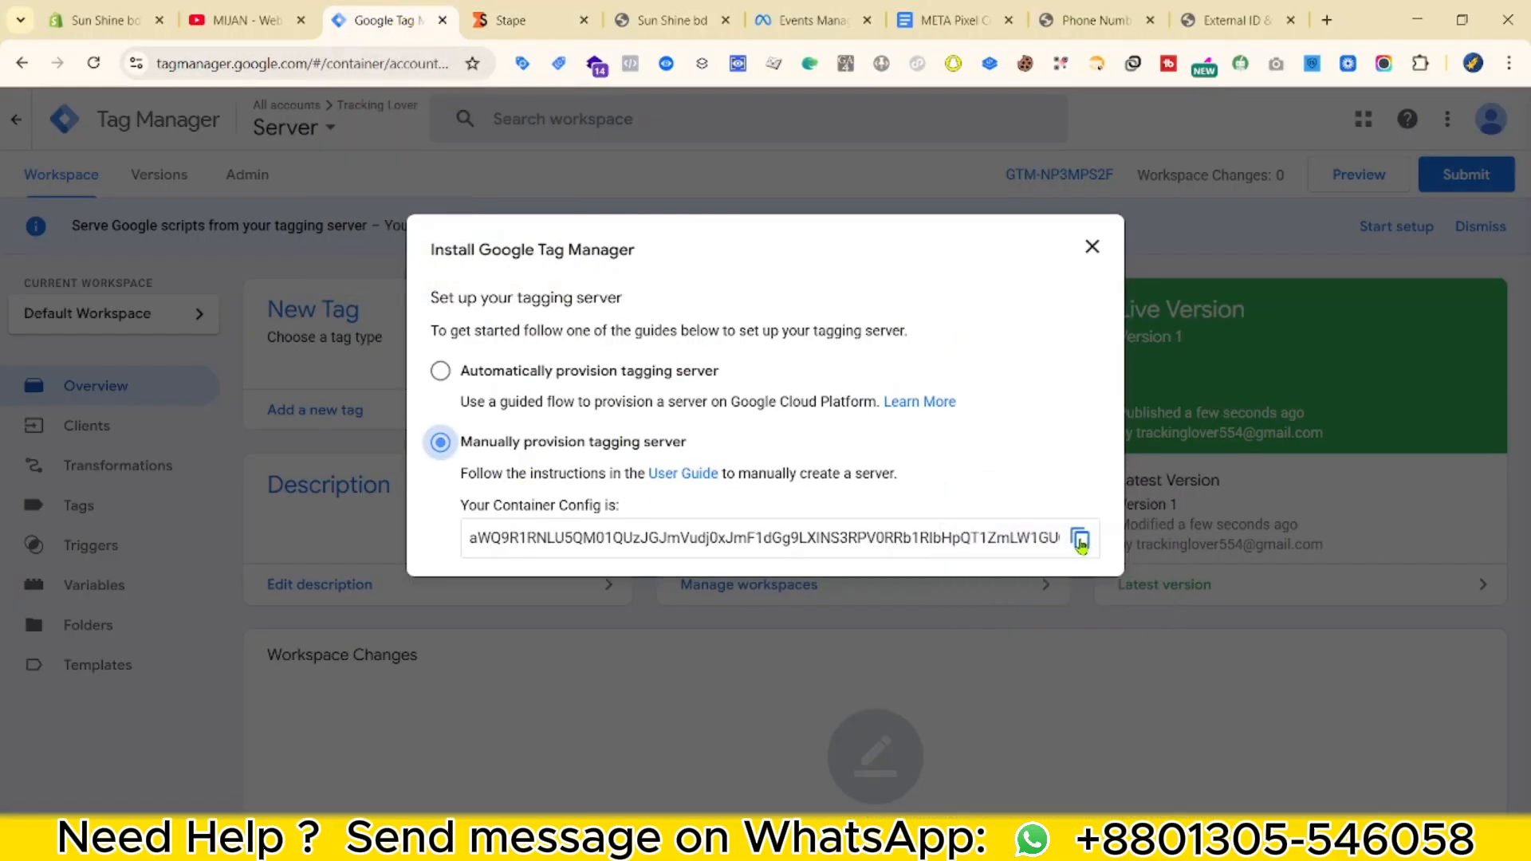
click(1079, 539)
key(ctrl+Tab)
click(930, 434)
key(ctrl+v)
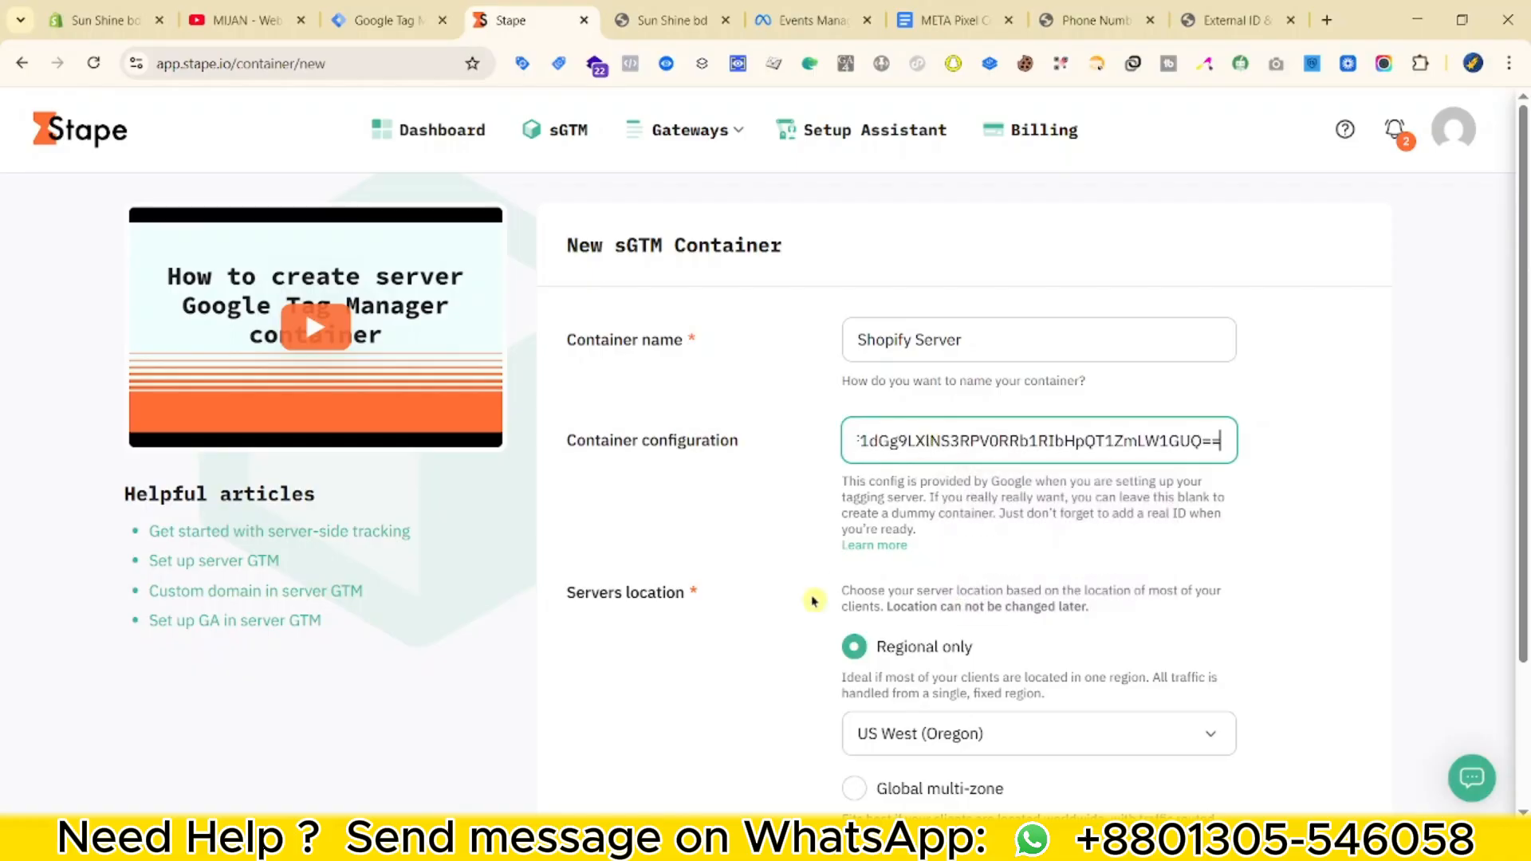
Choose AP South (India) as the server location and create the container.
click(670, 507)
scroll(670, 507, down, 1)
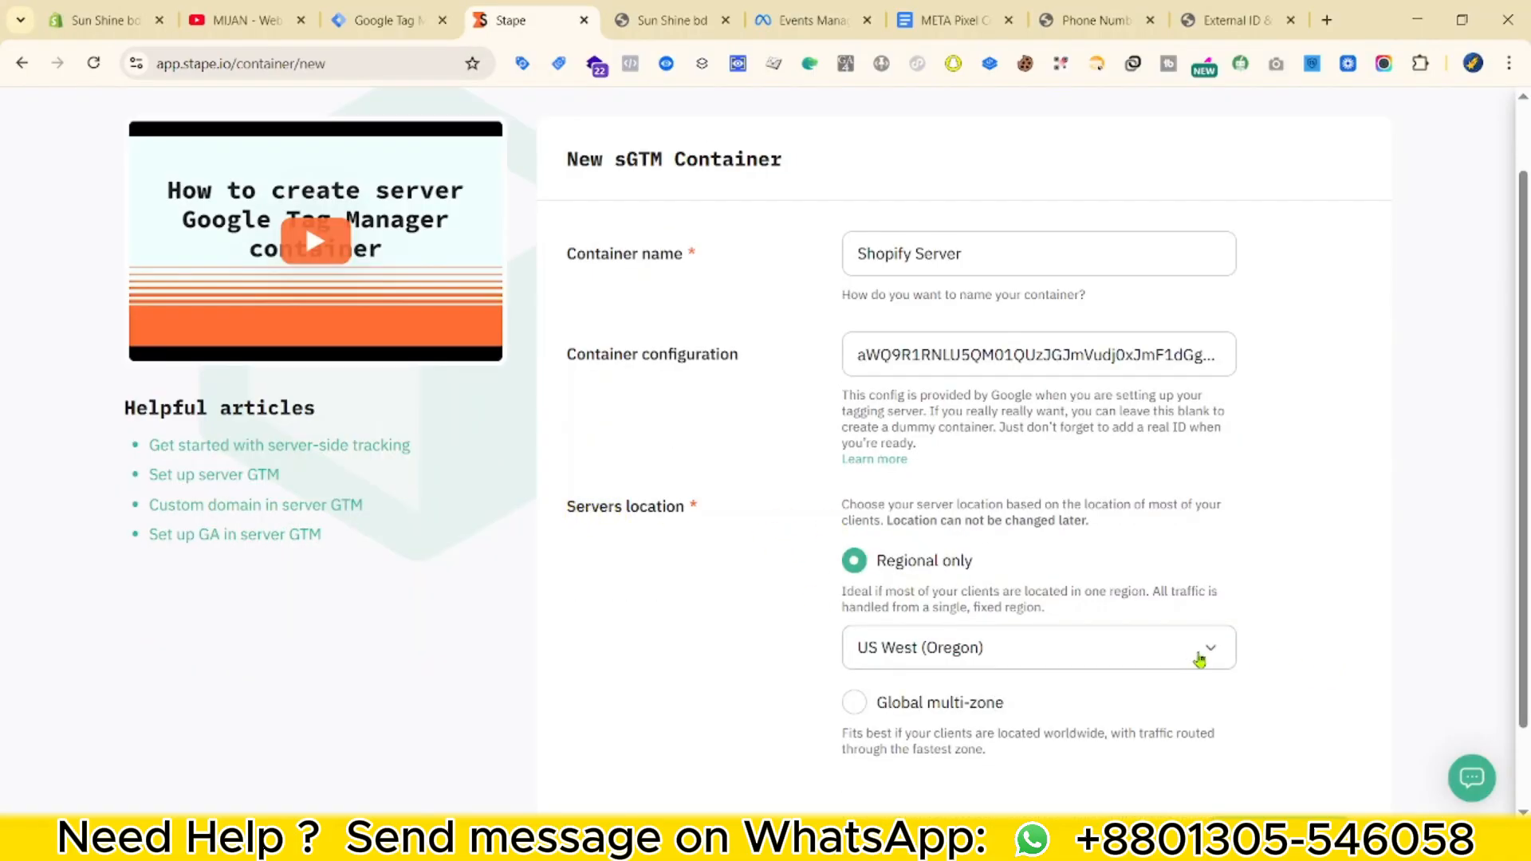
click(1199, 659)
scroll(998, 516, down, 4)
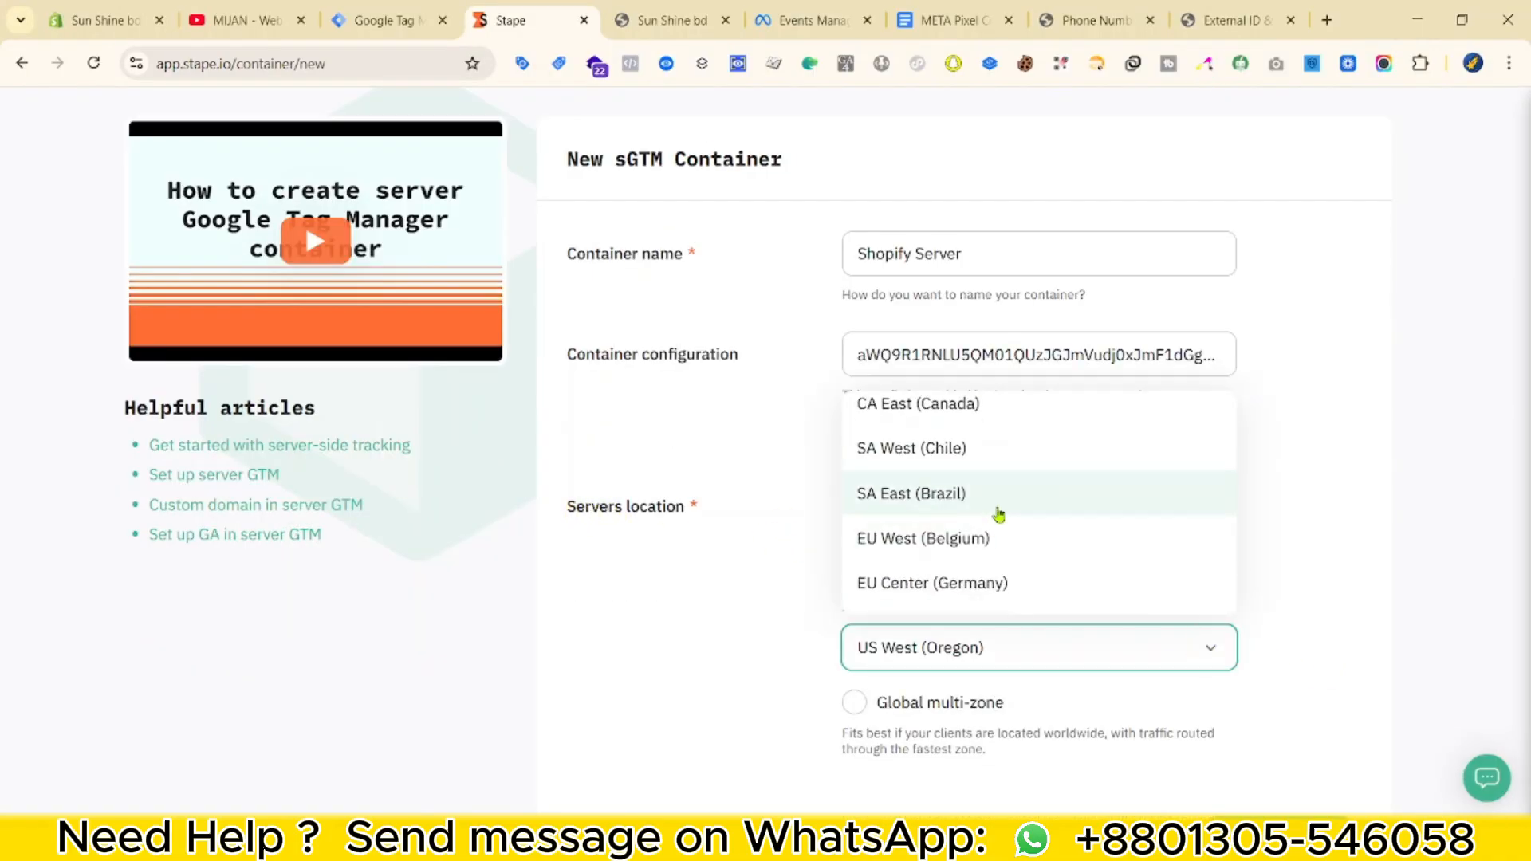
click(977, 519)
scroll(598, 646, down, 1)
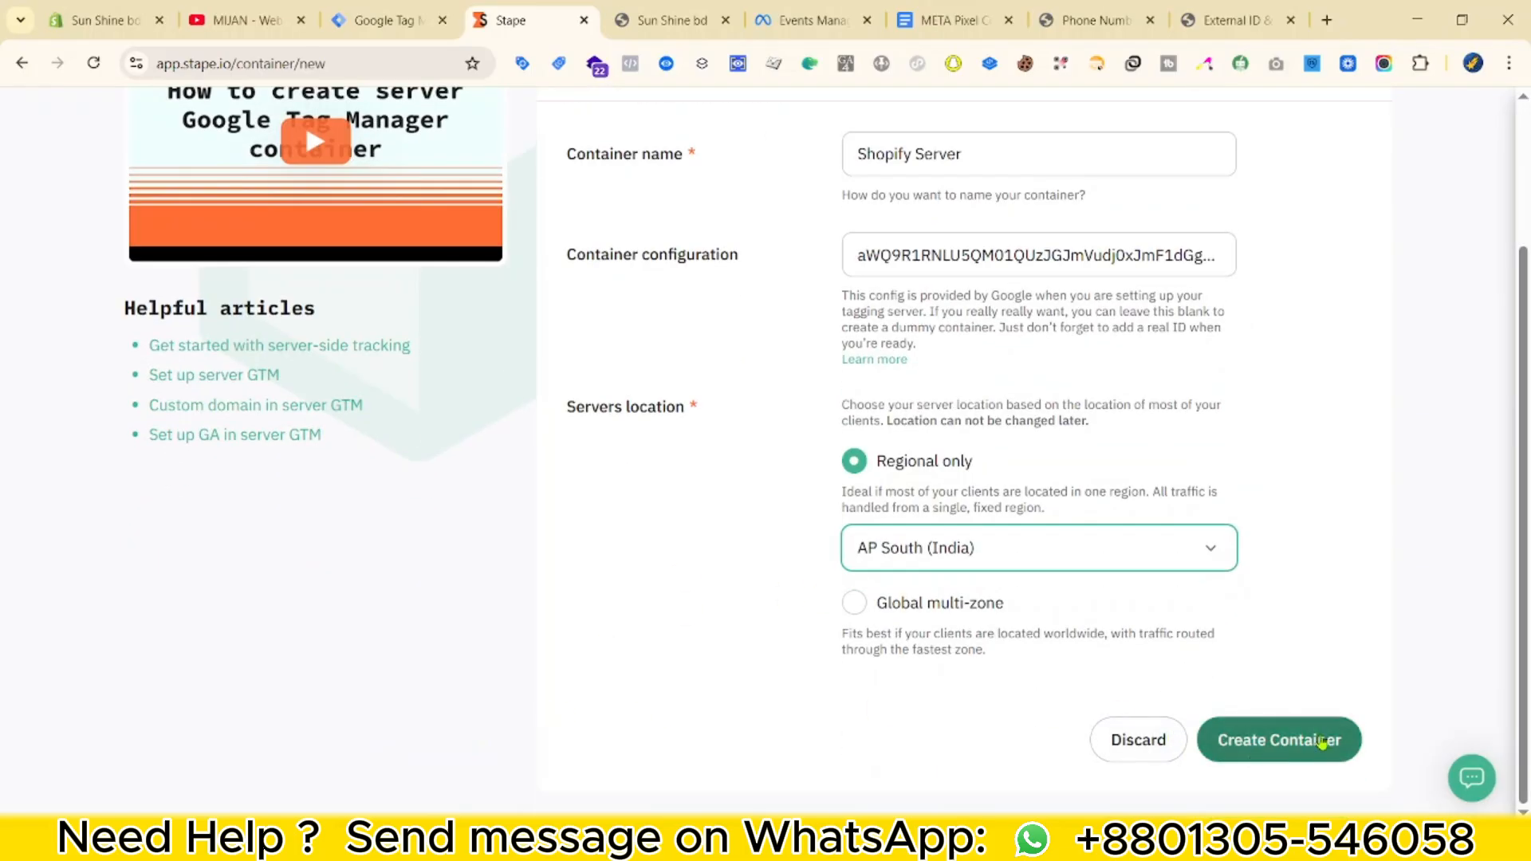
click(1323, 740)
Put the Shopify Server container on the Free plan instead of Pro.
scroll(482, 462, down, 6)
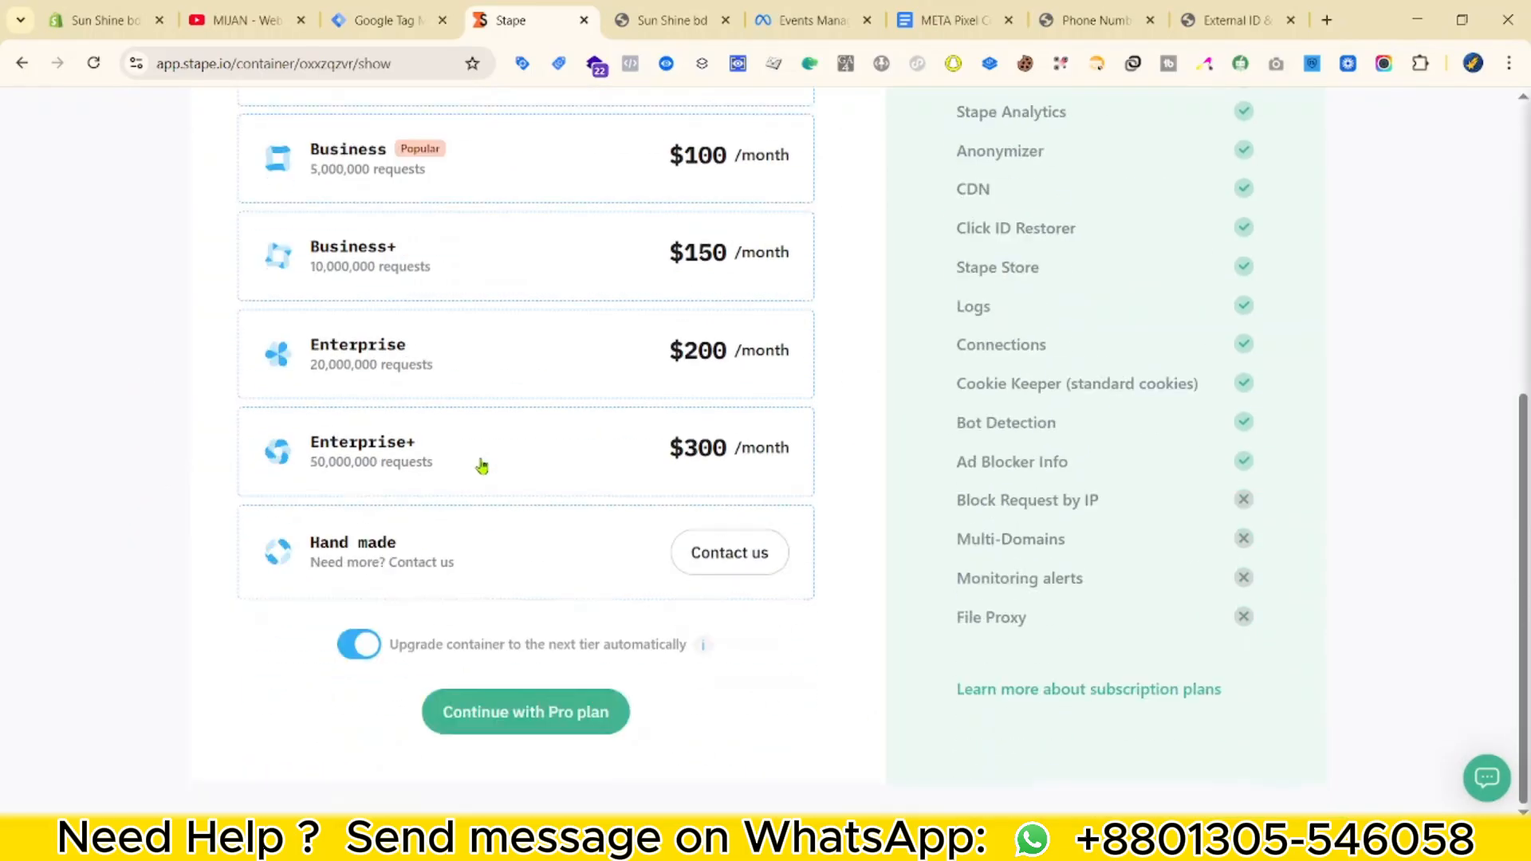
scroll(493, 437, up, 6)
click(497, 414)
scroll(714, 448, down, 6)
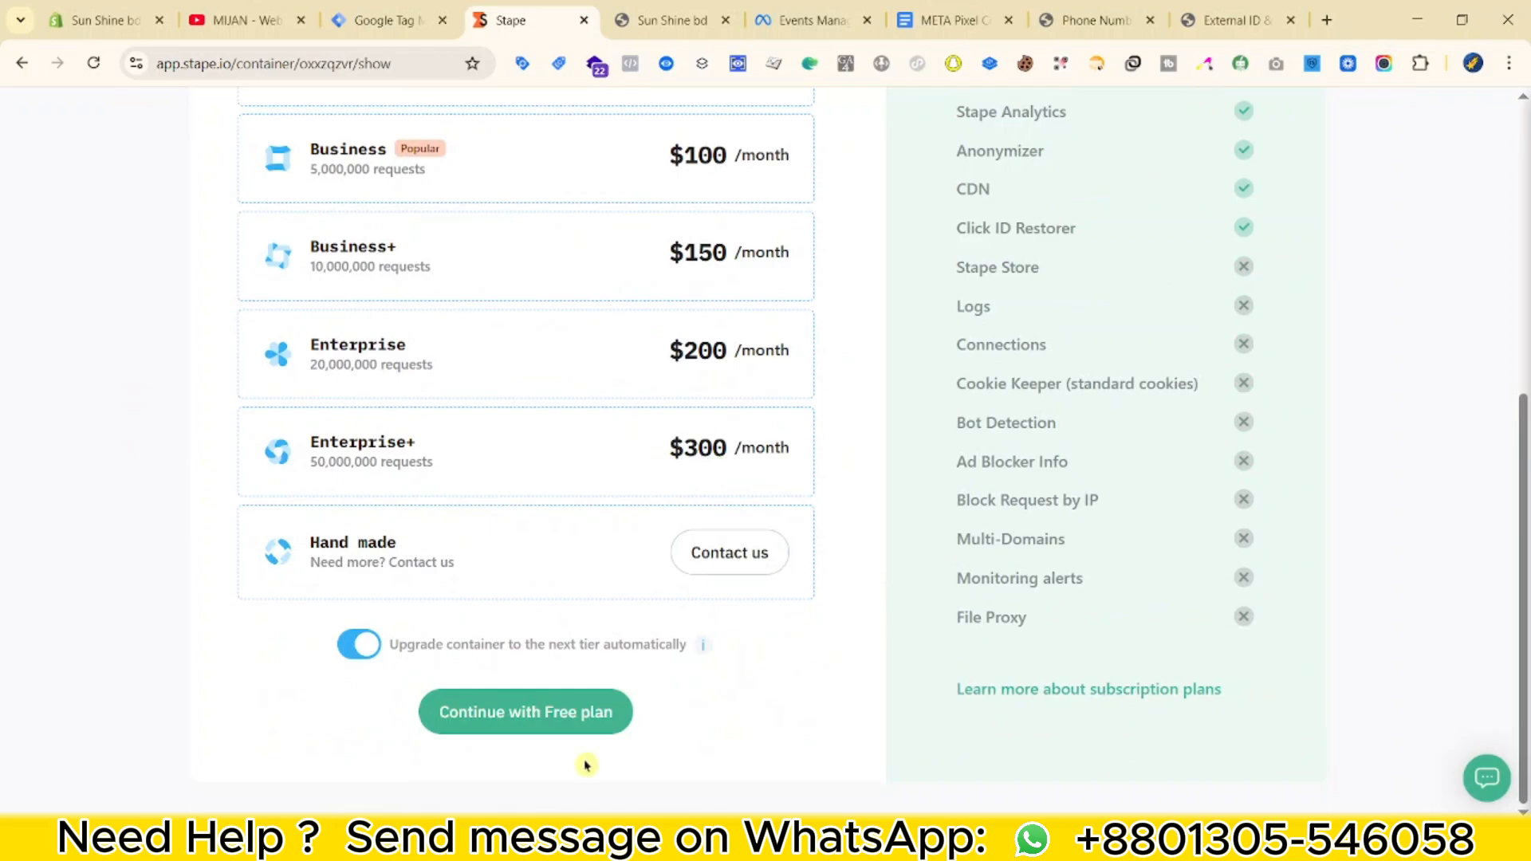
click(585, 721)
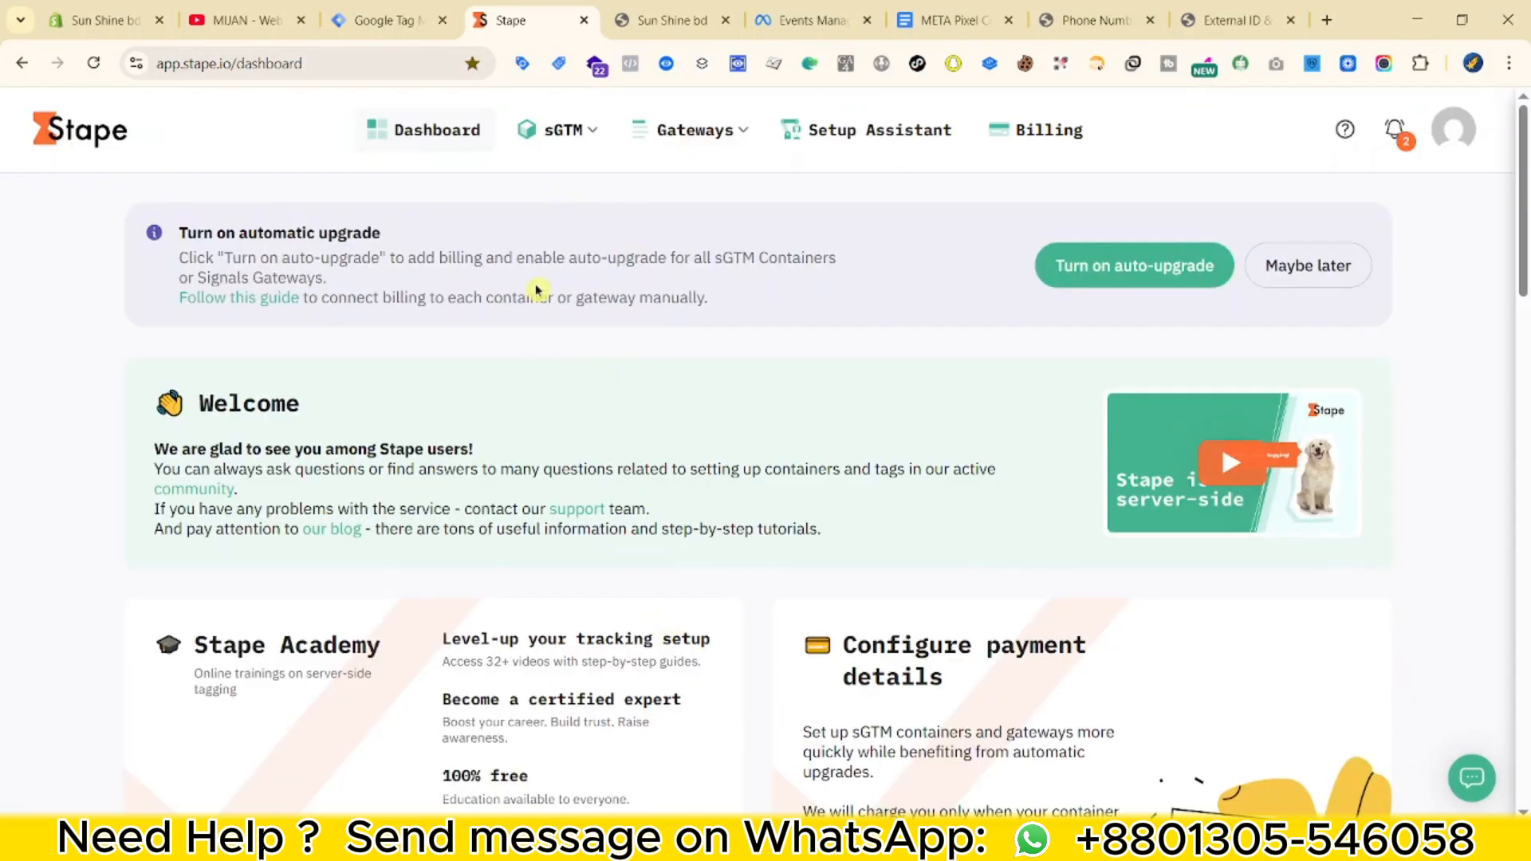
Open the Shopify Server container page and review its running status and stape.io tagging URL.
mouse_move(582, 138)
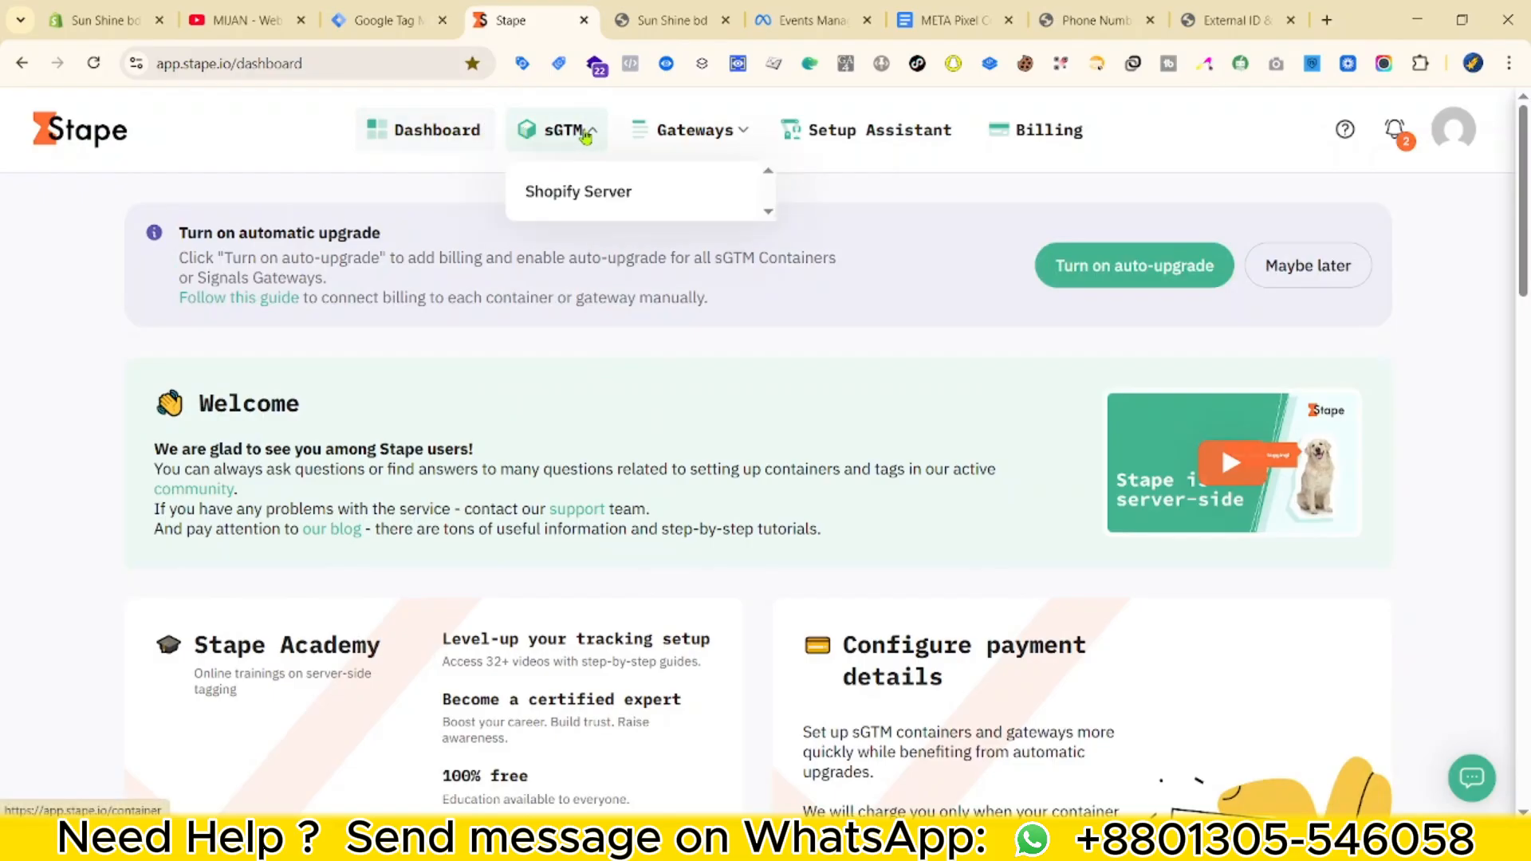
click(551, 203)
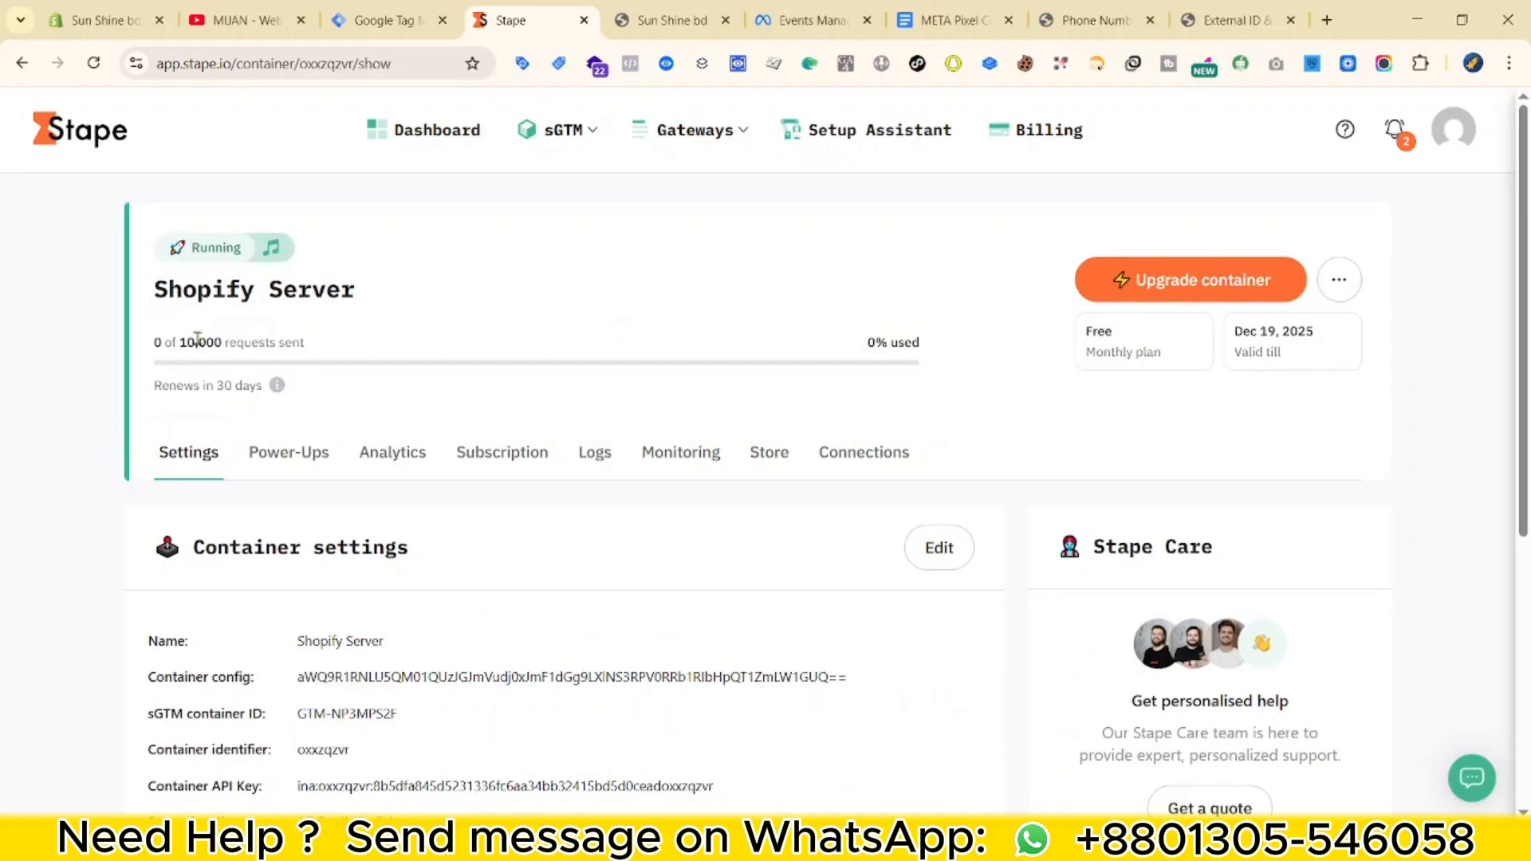
click(672, 20)
scroll(717, 478, down, 4)
scroll(677, 502, up, 1)
scroll(619, 499, down, 7)
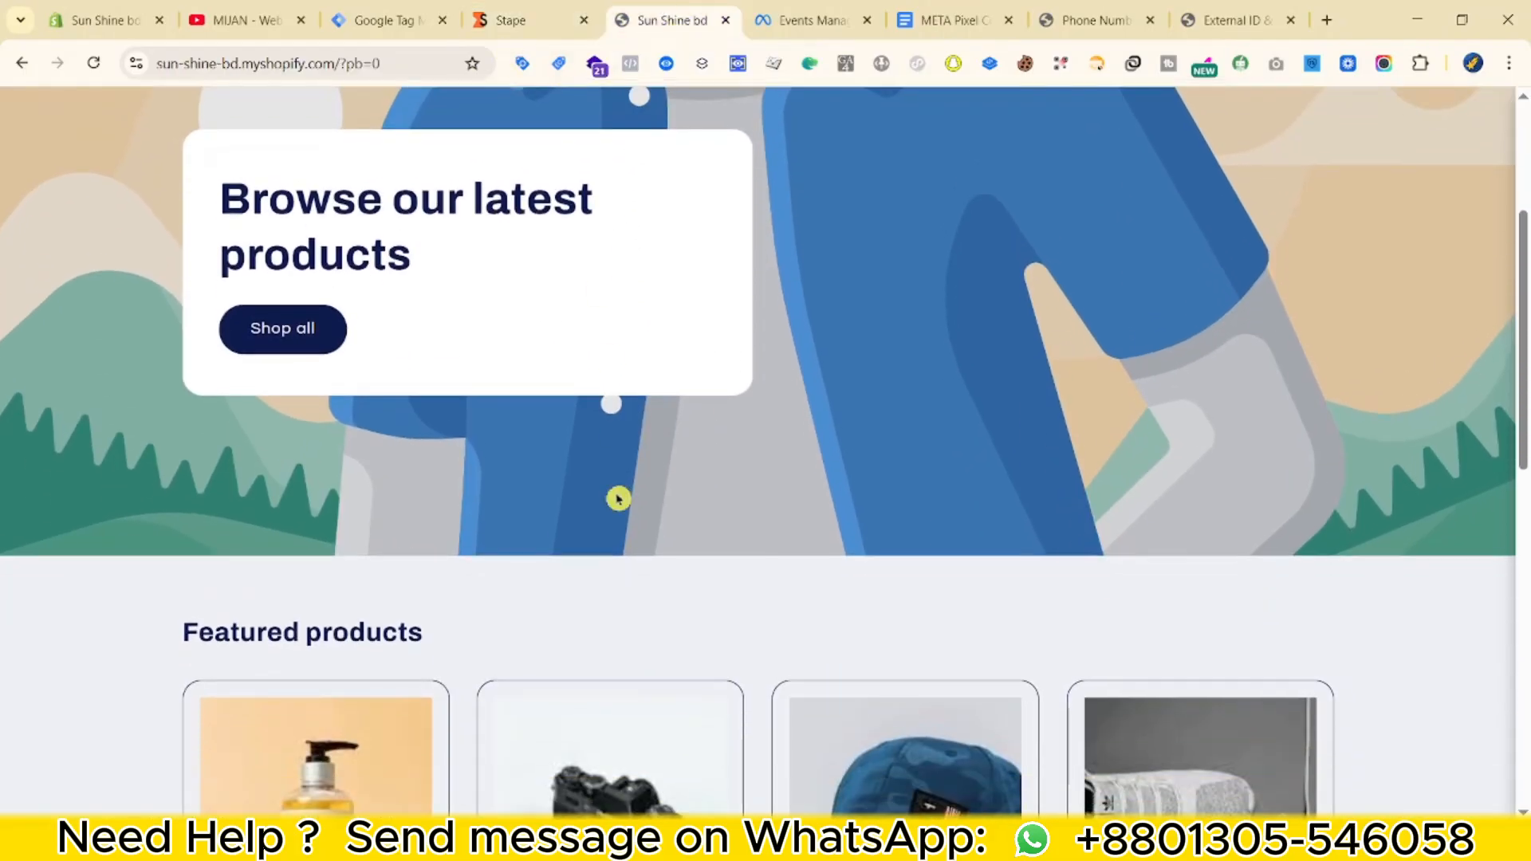
click(526, 18)
scroll(608, 425, down, 5)
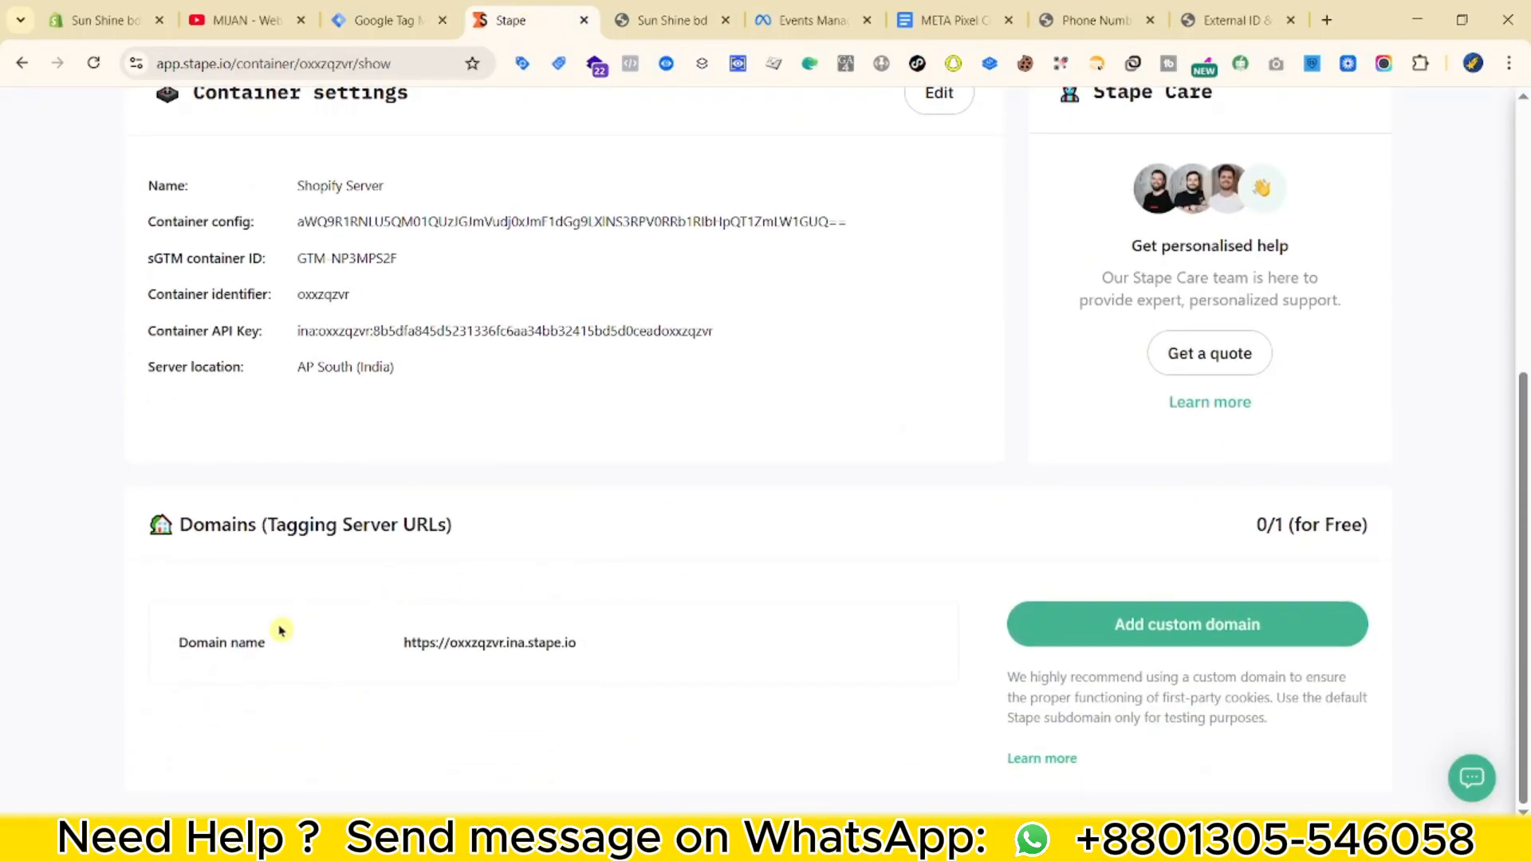
scroll(396, 567, up, 1)
scroll(704, 635, up, 2)
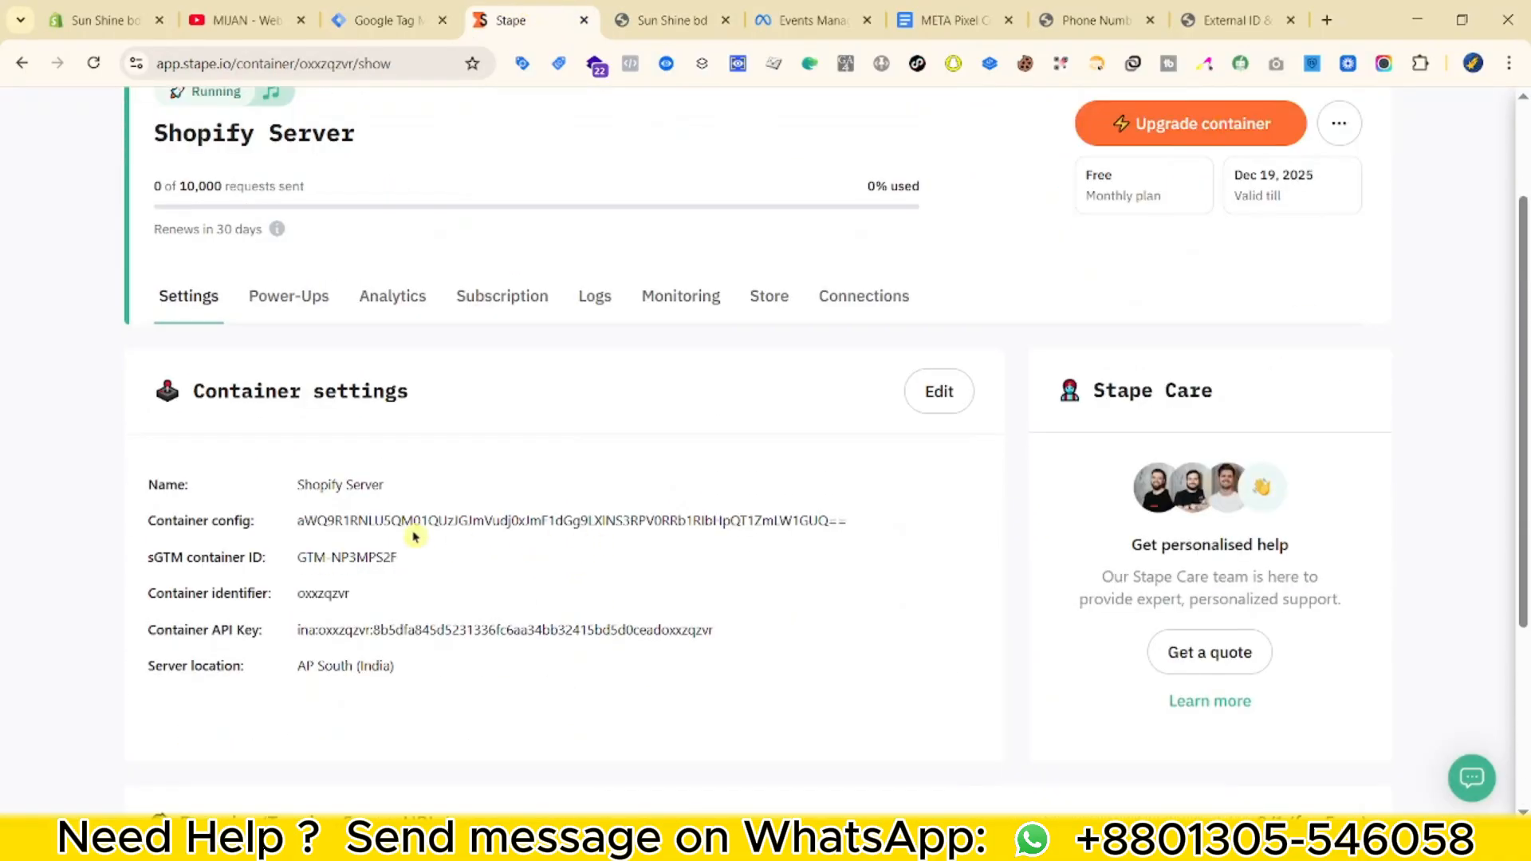
scroll(638, 631, down, 3)
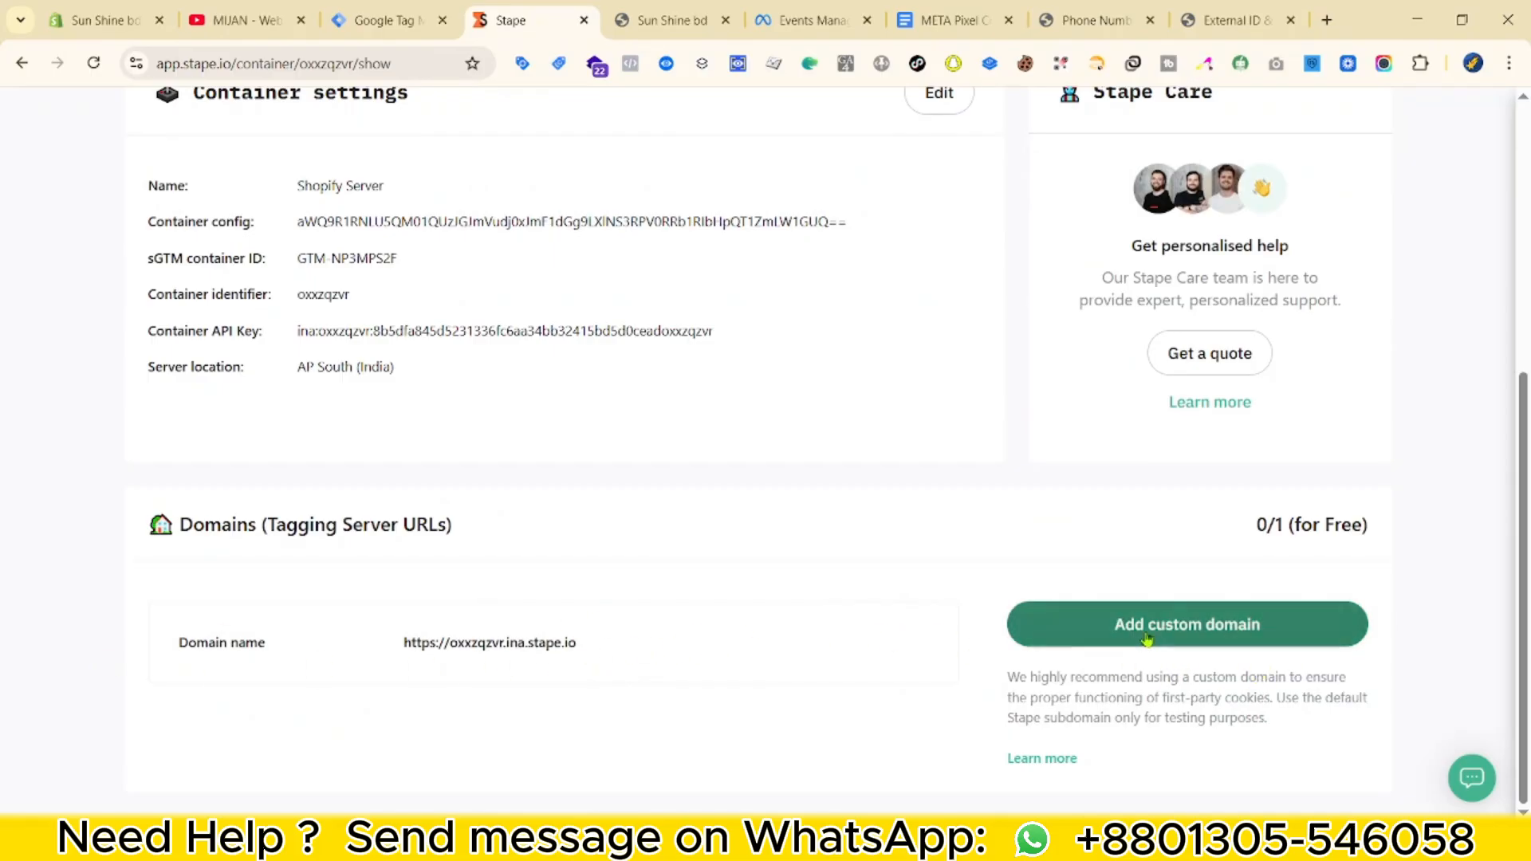
scroll(434, 560, up, 4)
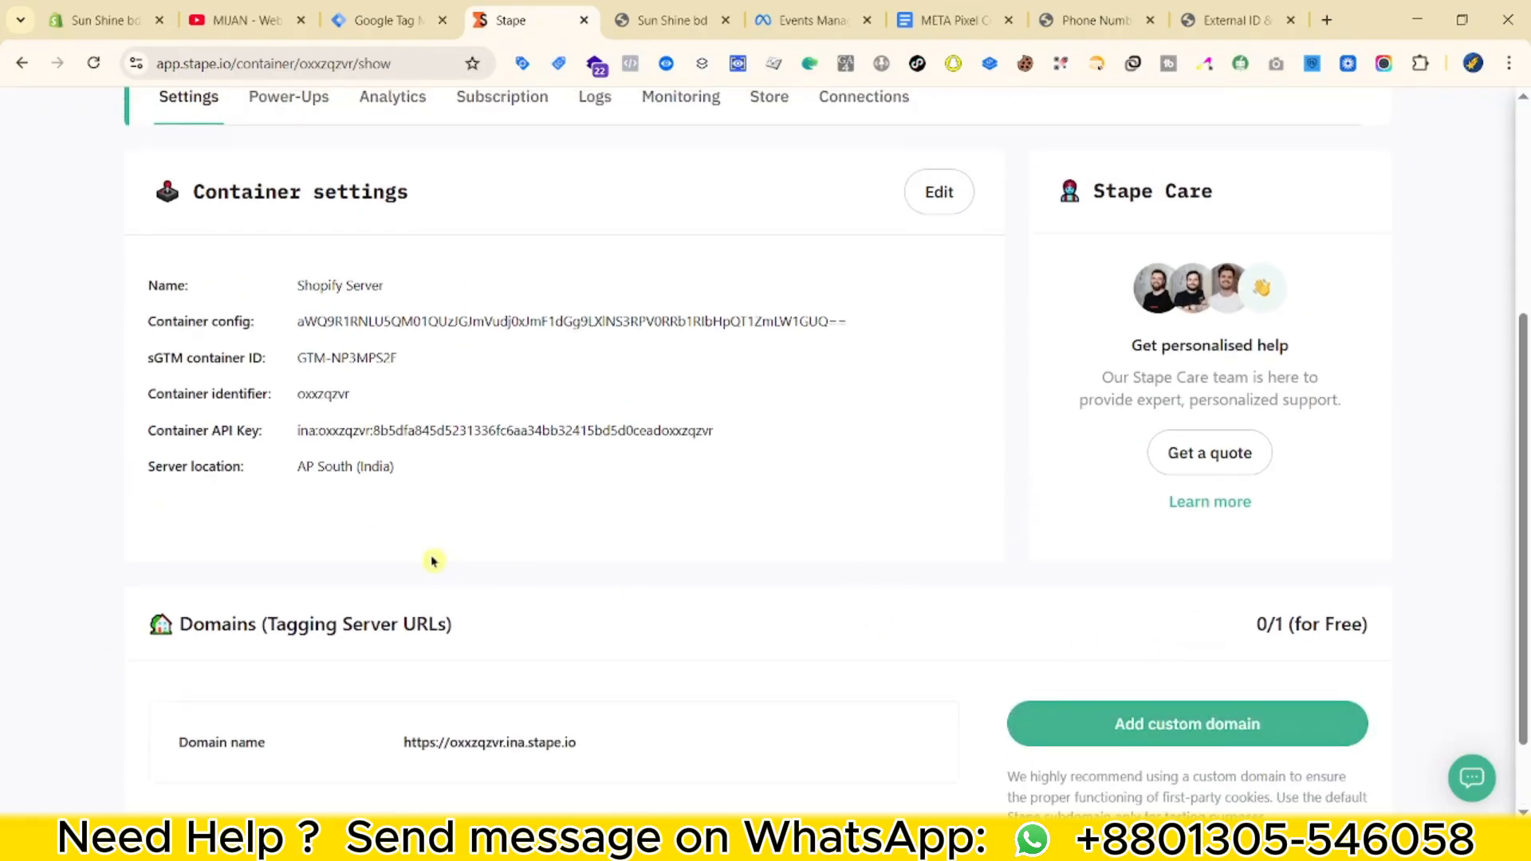
Close the install dialog and add a new server container URL entry in the Server container settings.
click(388, 14)
click(1093, 250)
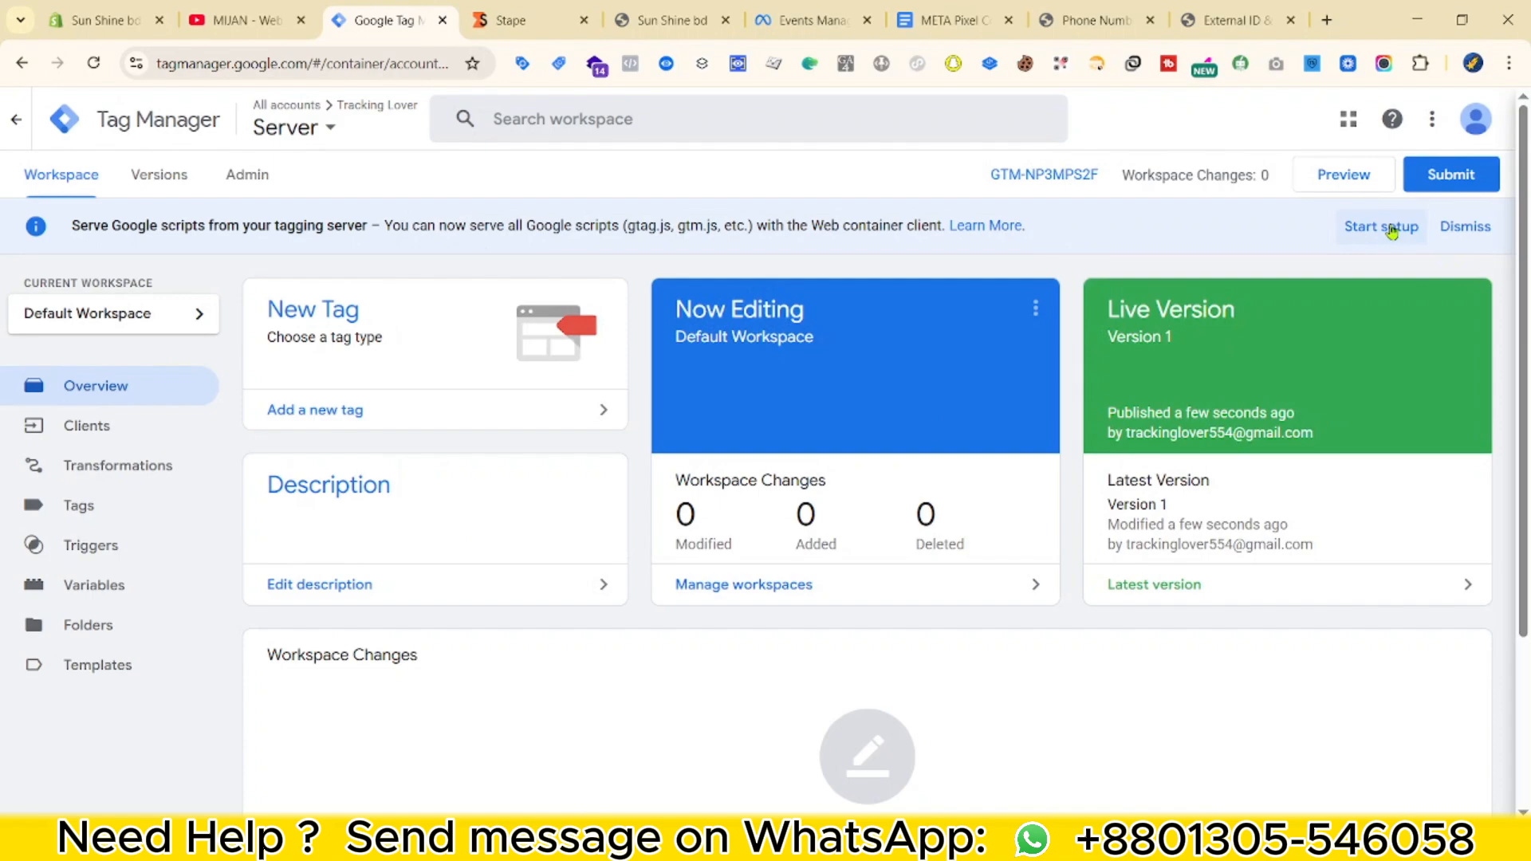
click(1501, 233)
scroll(256, 229, down, 2)
scroll(243, 196, up, 2)
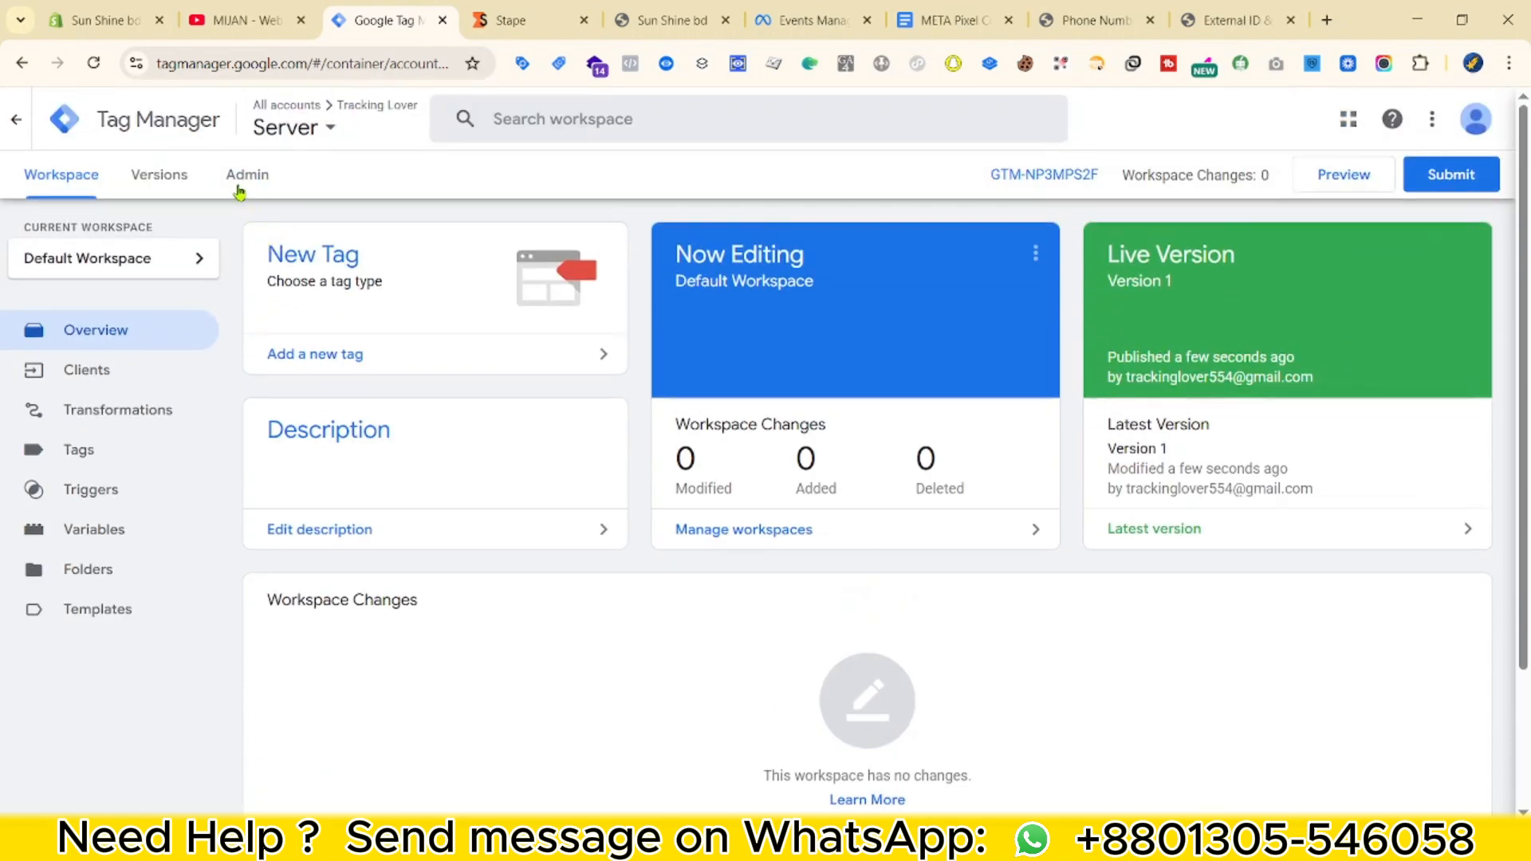
click(239, 185)
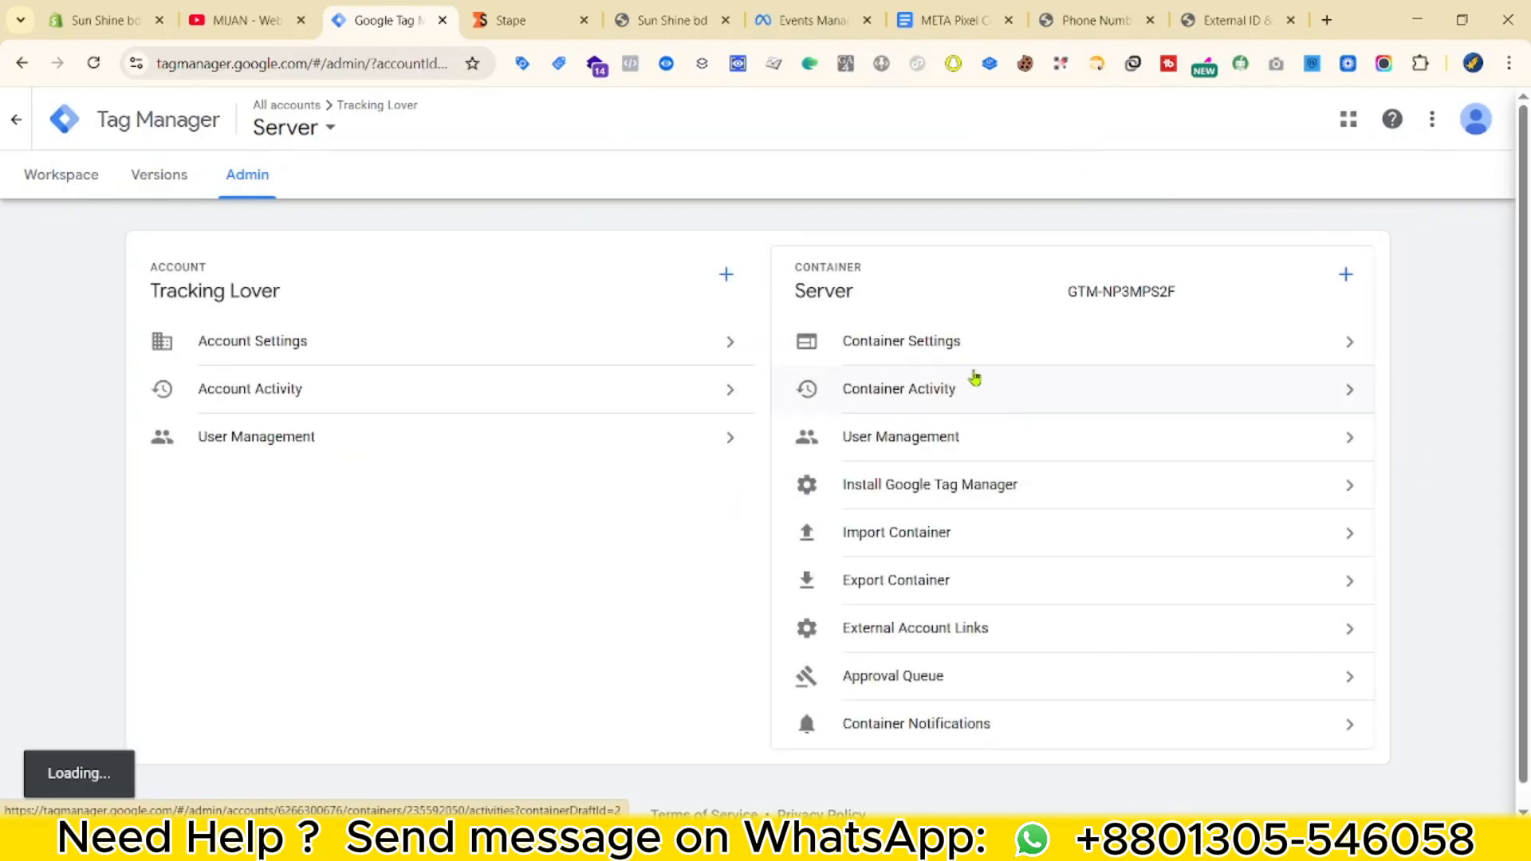
click(965, 343)
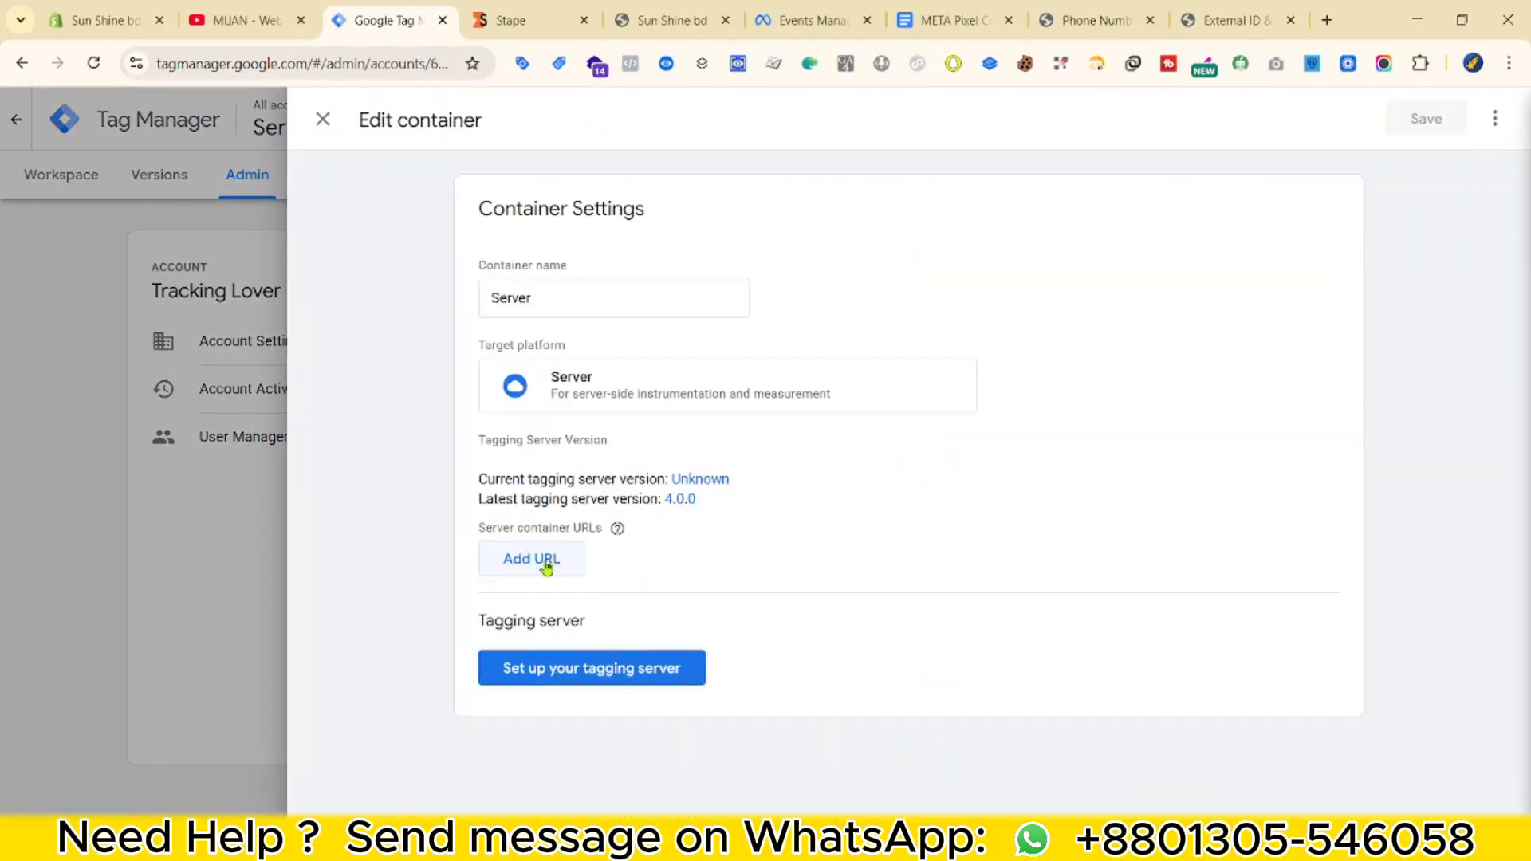
click(527, 568)
Paste the Stape tagging server domain as the server container URL and save.
click(510, 20)
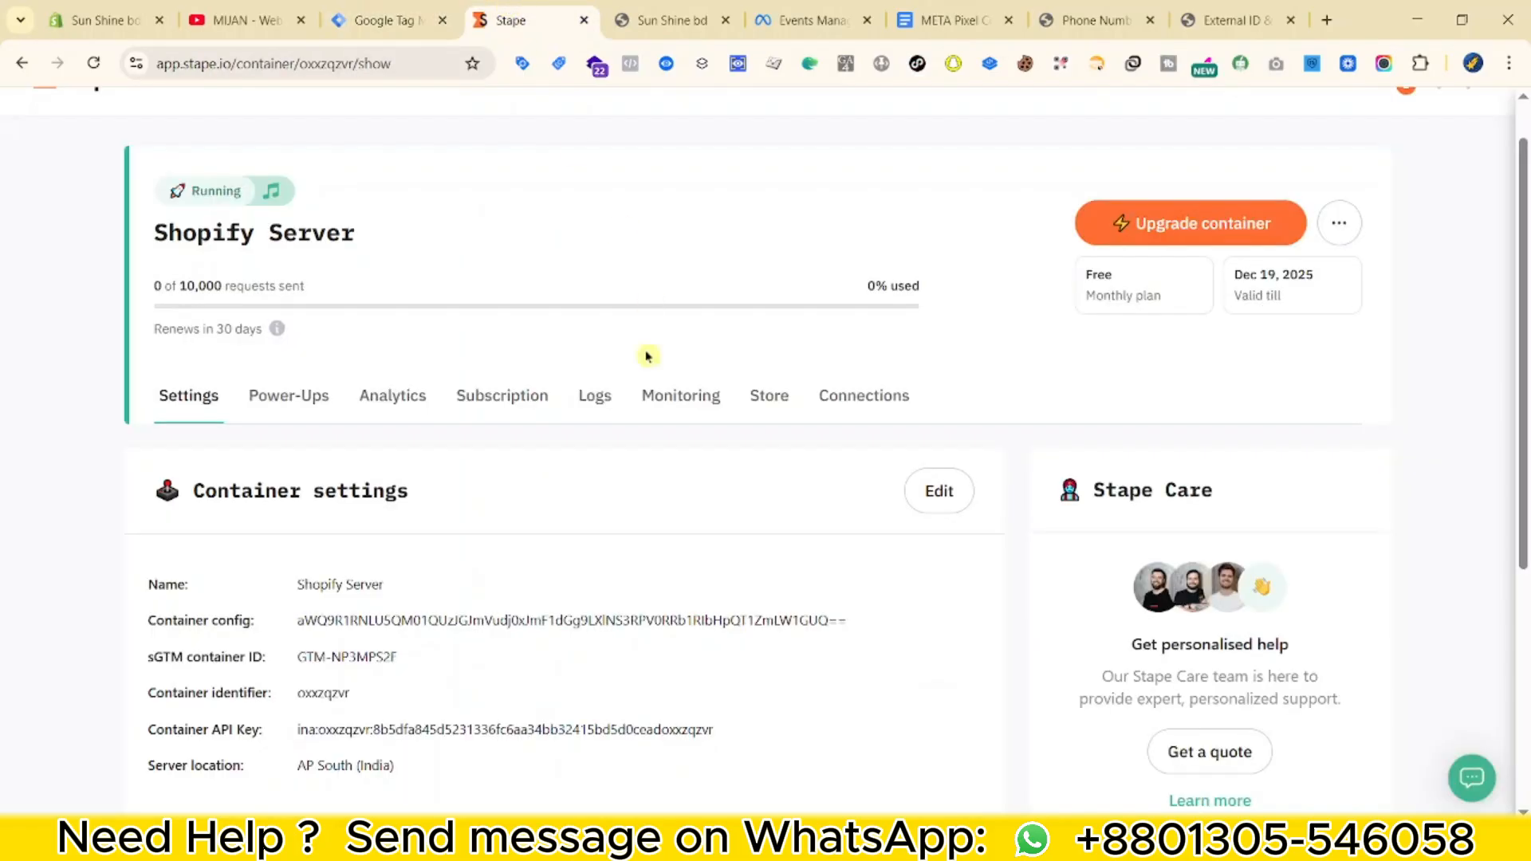
scroll(303, 591, down, 2)
scroll(253, 414, down, 2)
click(587, 644)
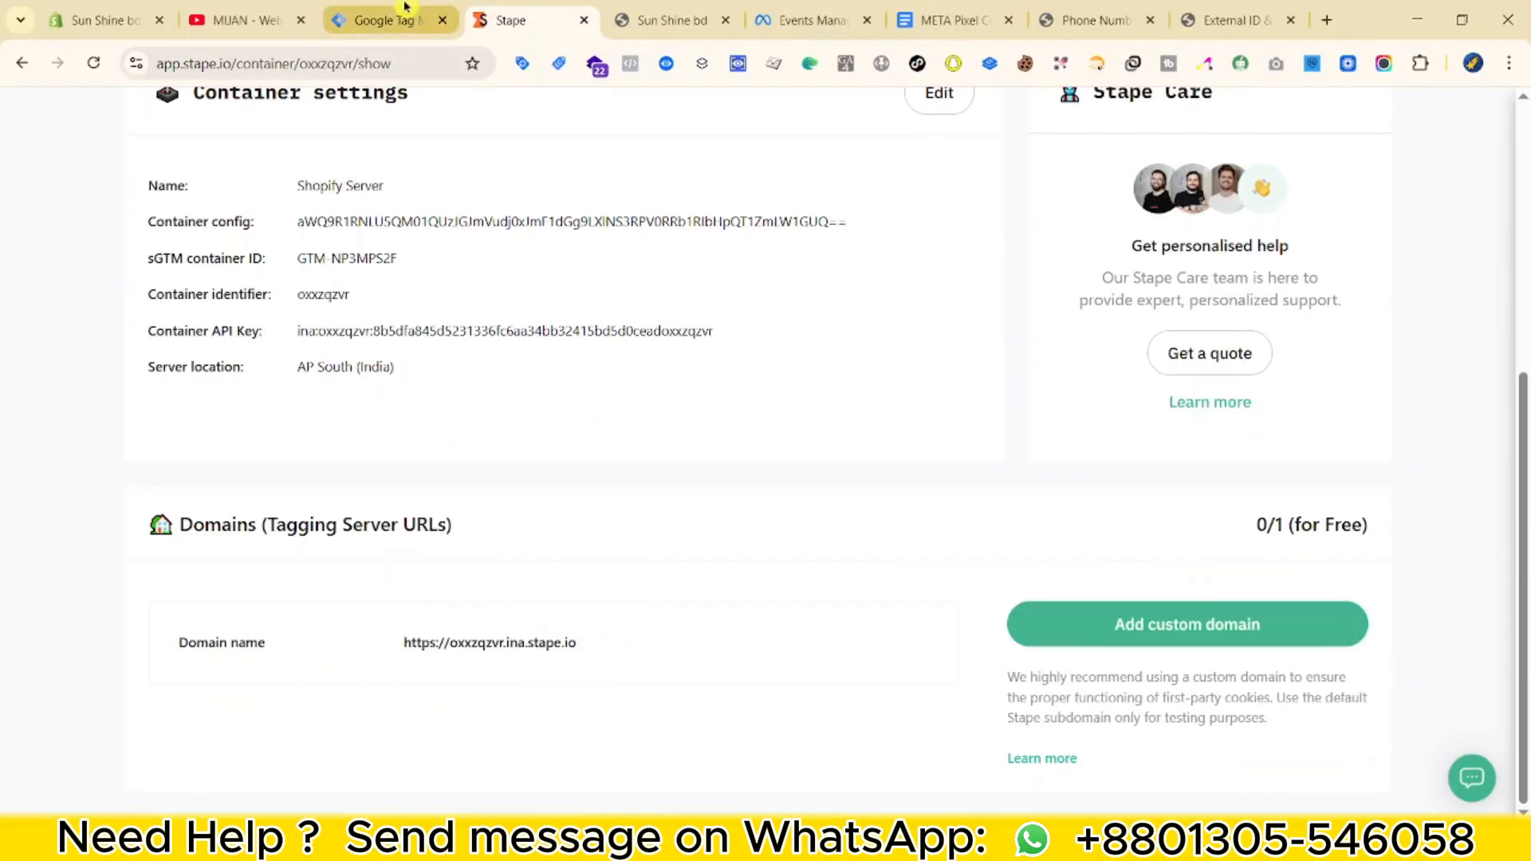
click(374, 20)
click(573, 569)
key(ctrl+v)
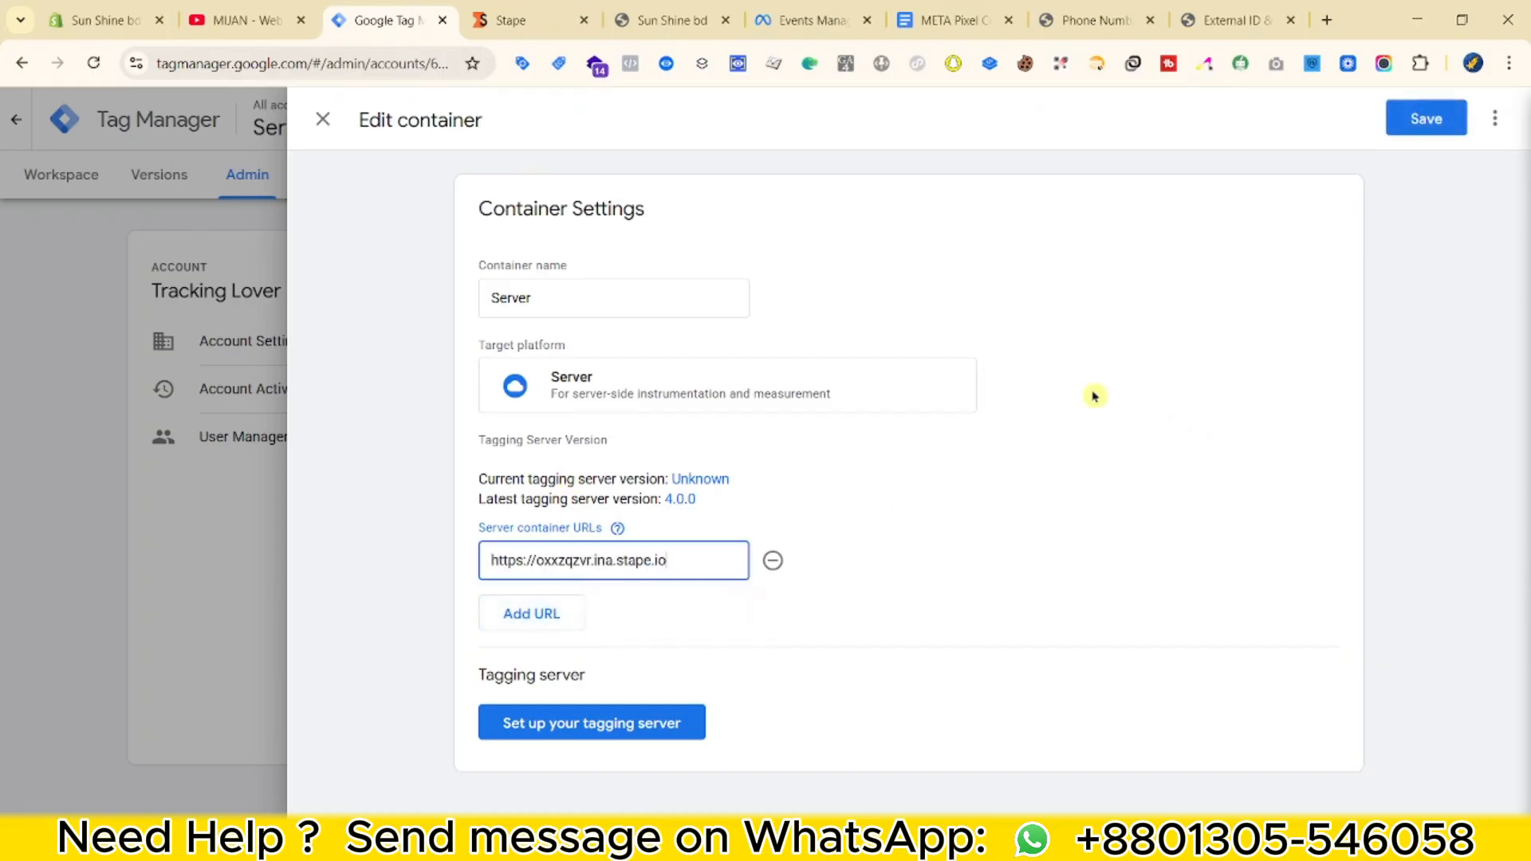
click(1416, 128)
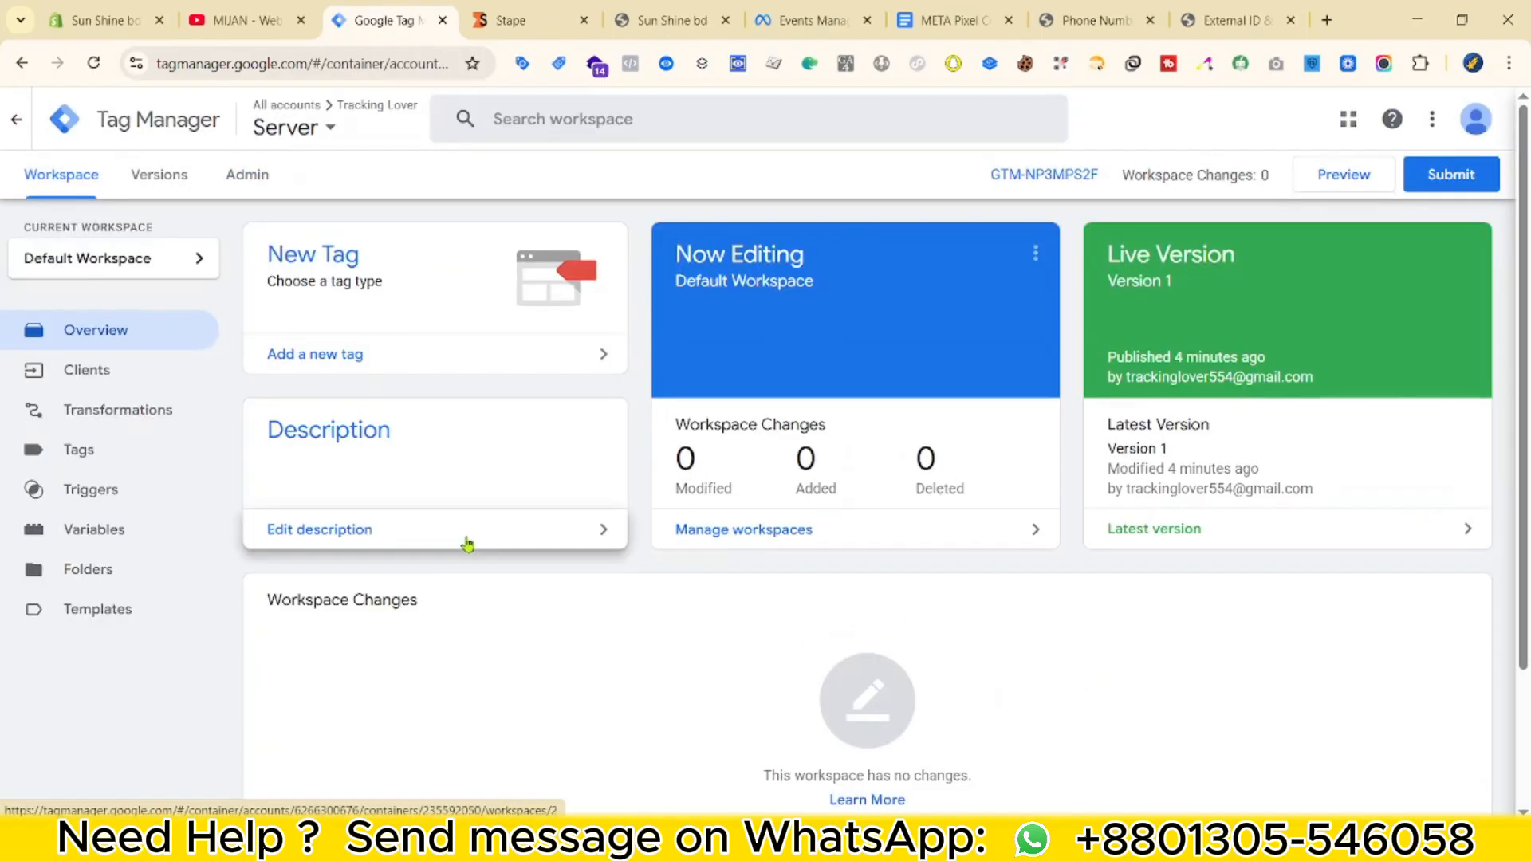
Review the META document's Purchase table, selecting the six green Meta parameter rows and event_id.
click(308, 128)
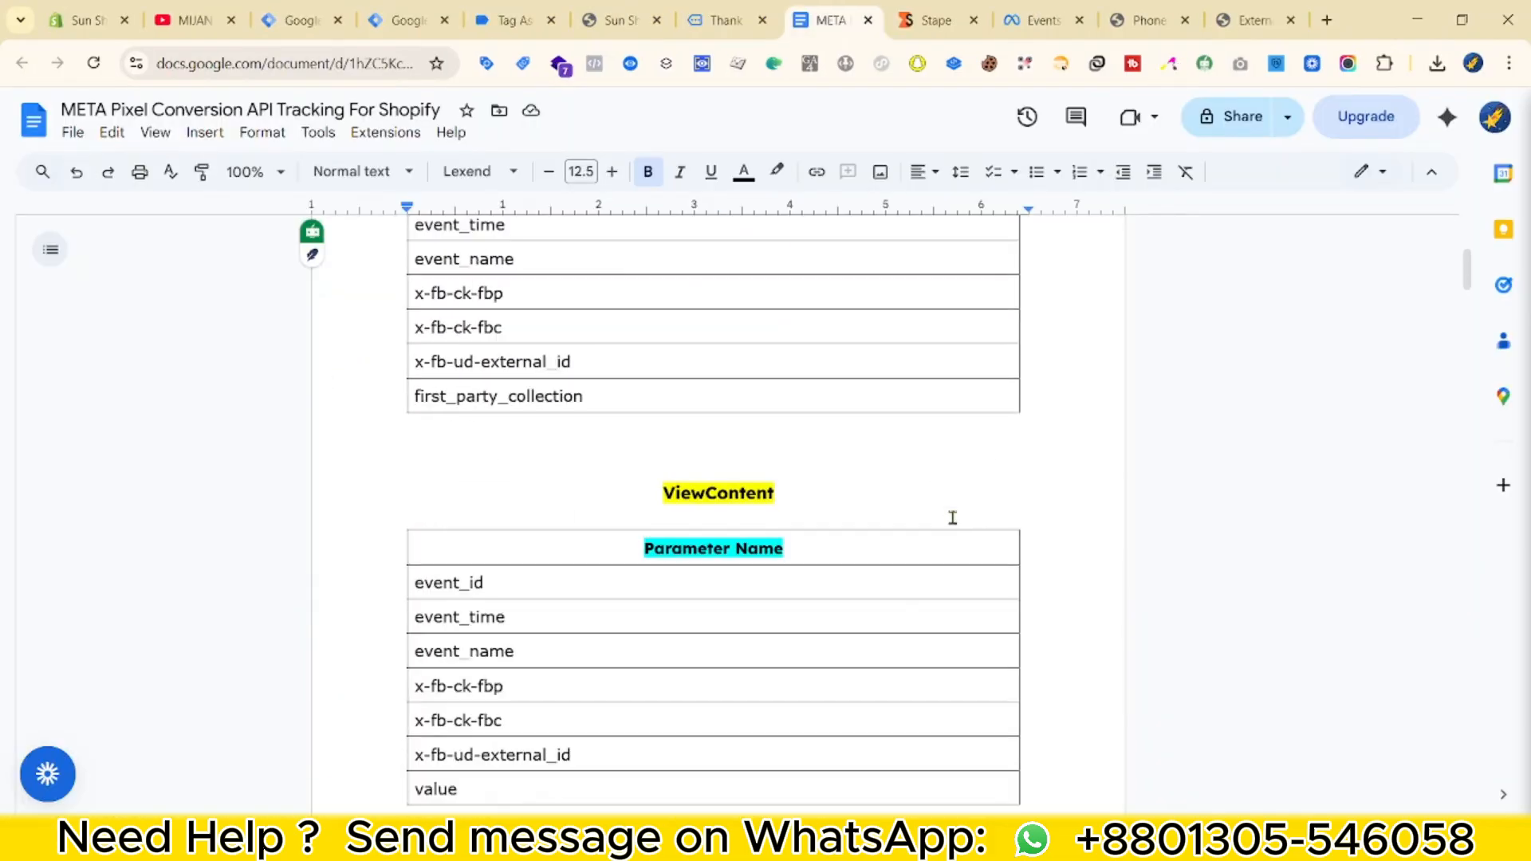
scroll(949, 550, up, 4)
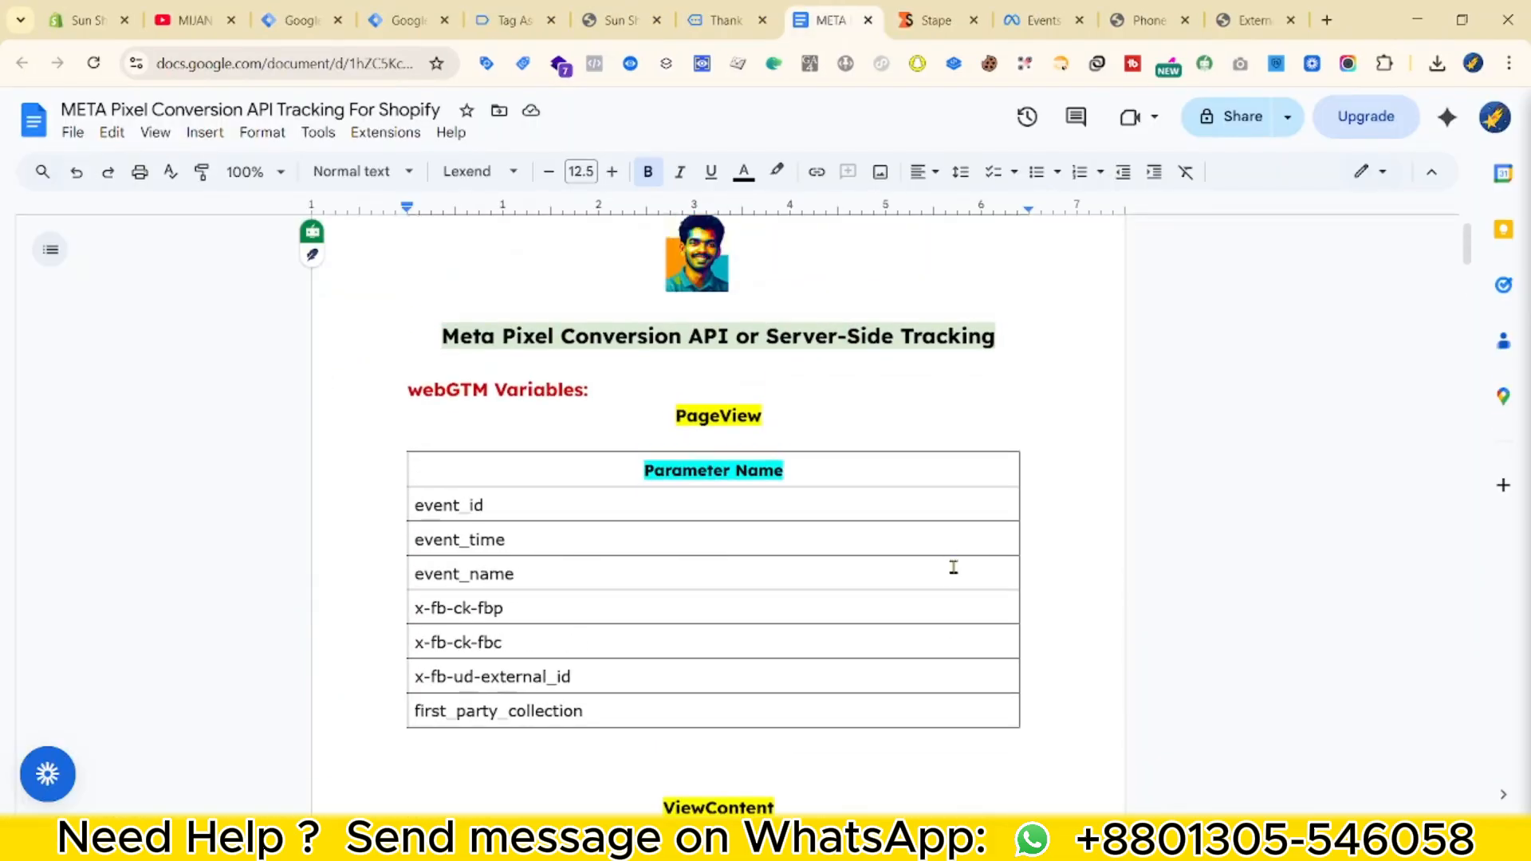
scroll(952, 568, down, 20)
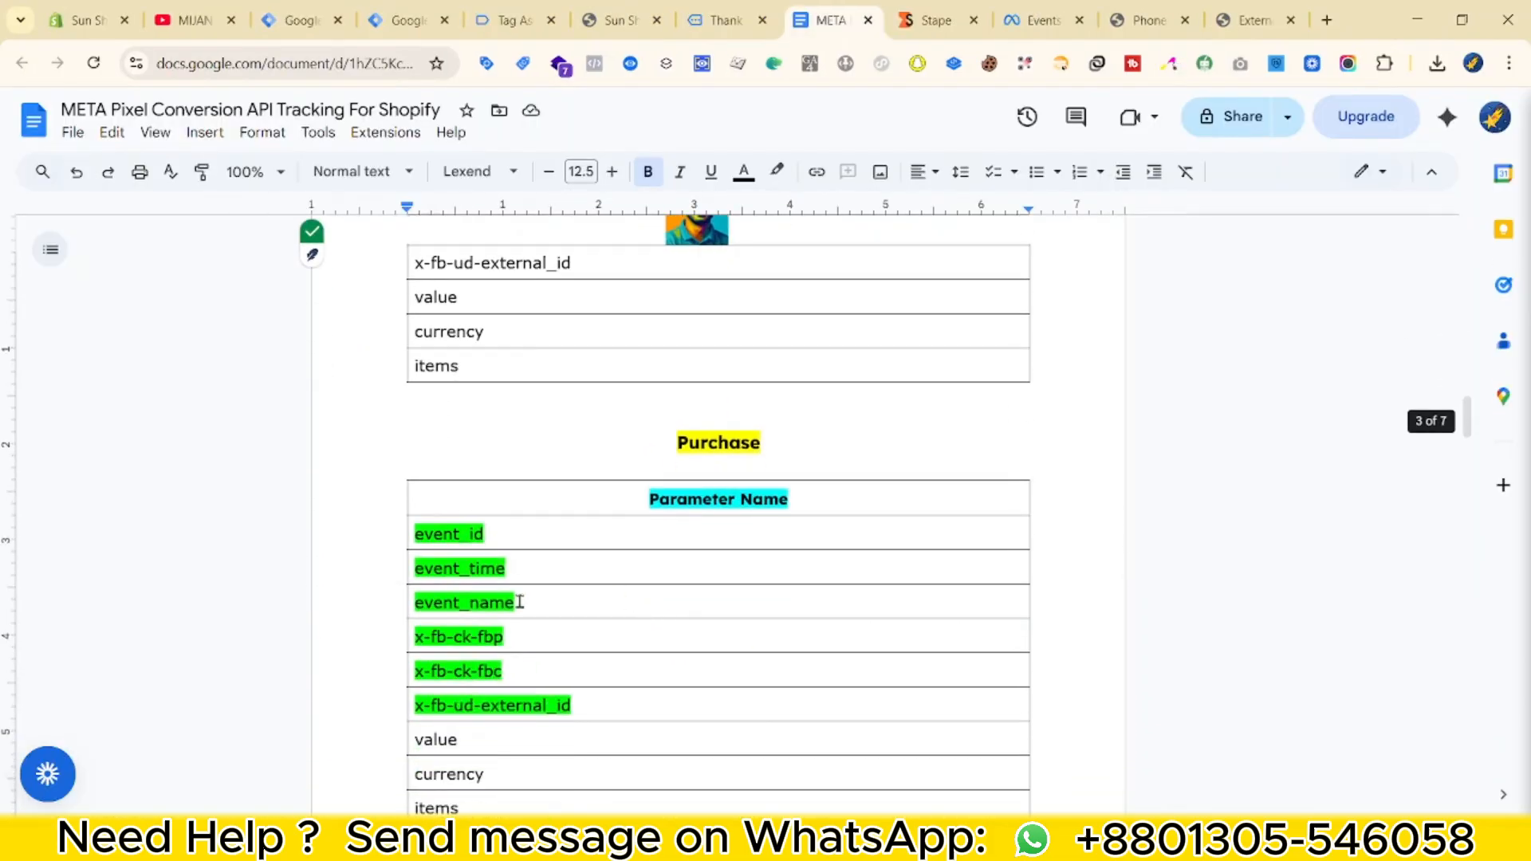
scroll(512, 564, down, 2)
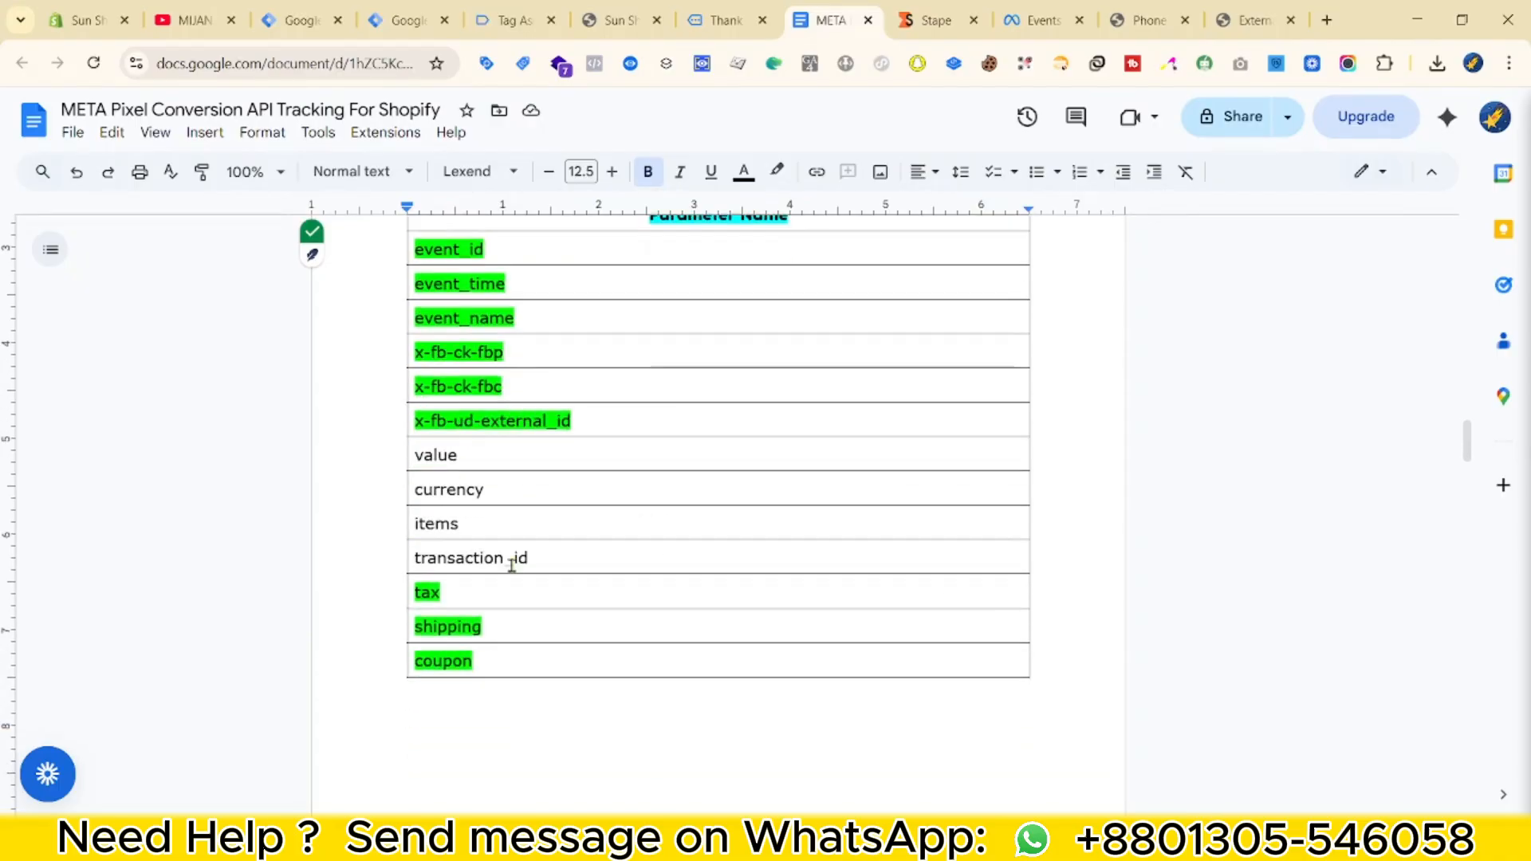
scroll(475, 460, up, 10)
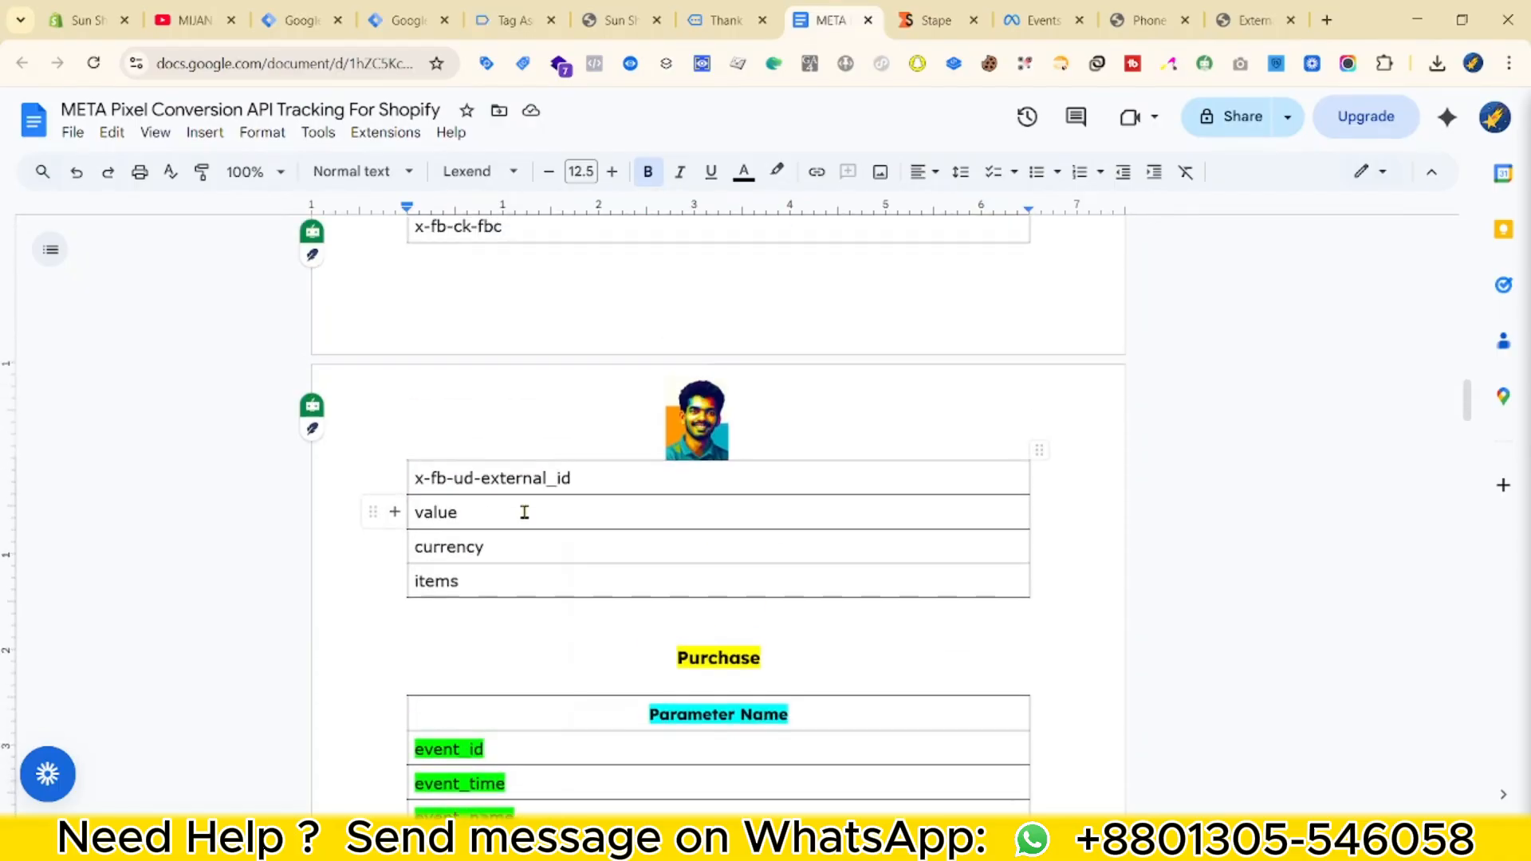
scroll(638, 580, down, 5)
scroll(638, 579, down, 5)
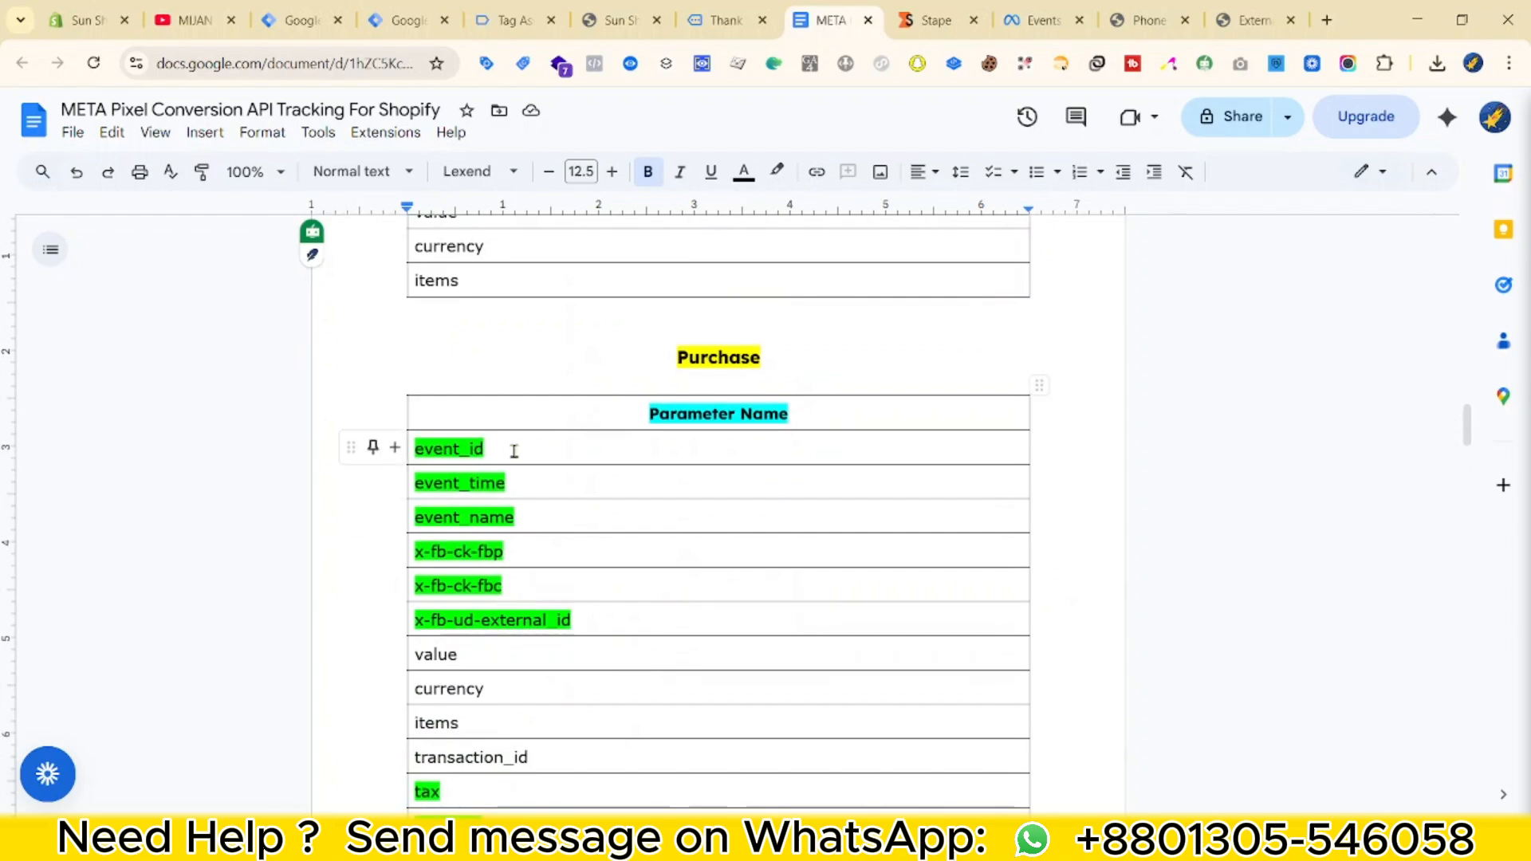
drag(425, 452, 573, 626)
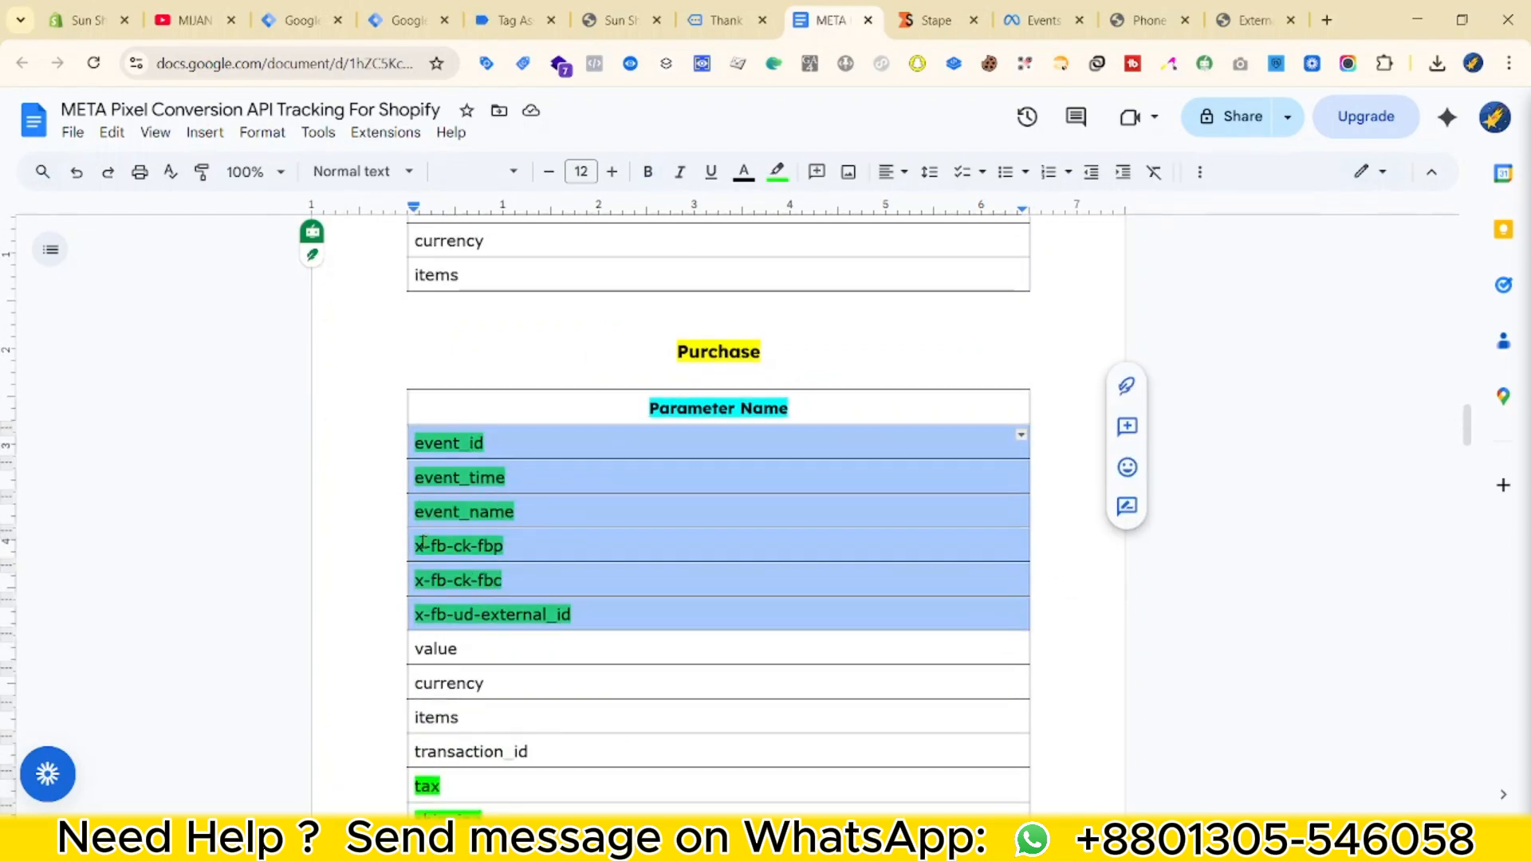
scroll(583, 516, down, 3)
click(502, 351)
scroll(475, 556, up, 3)
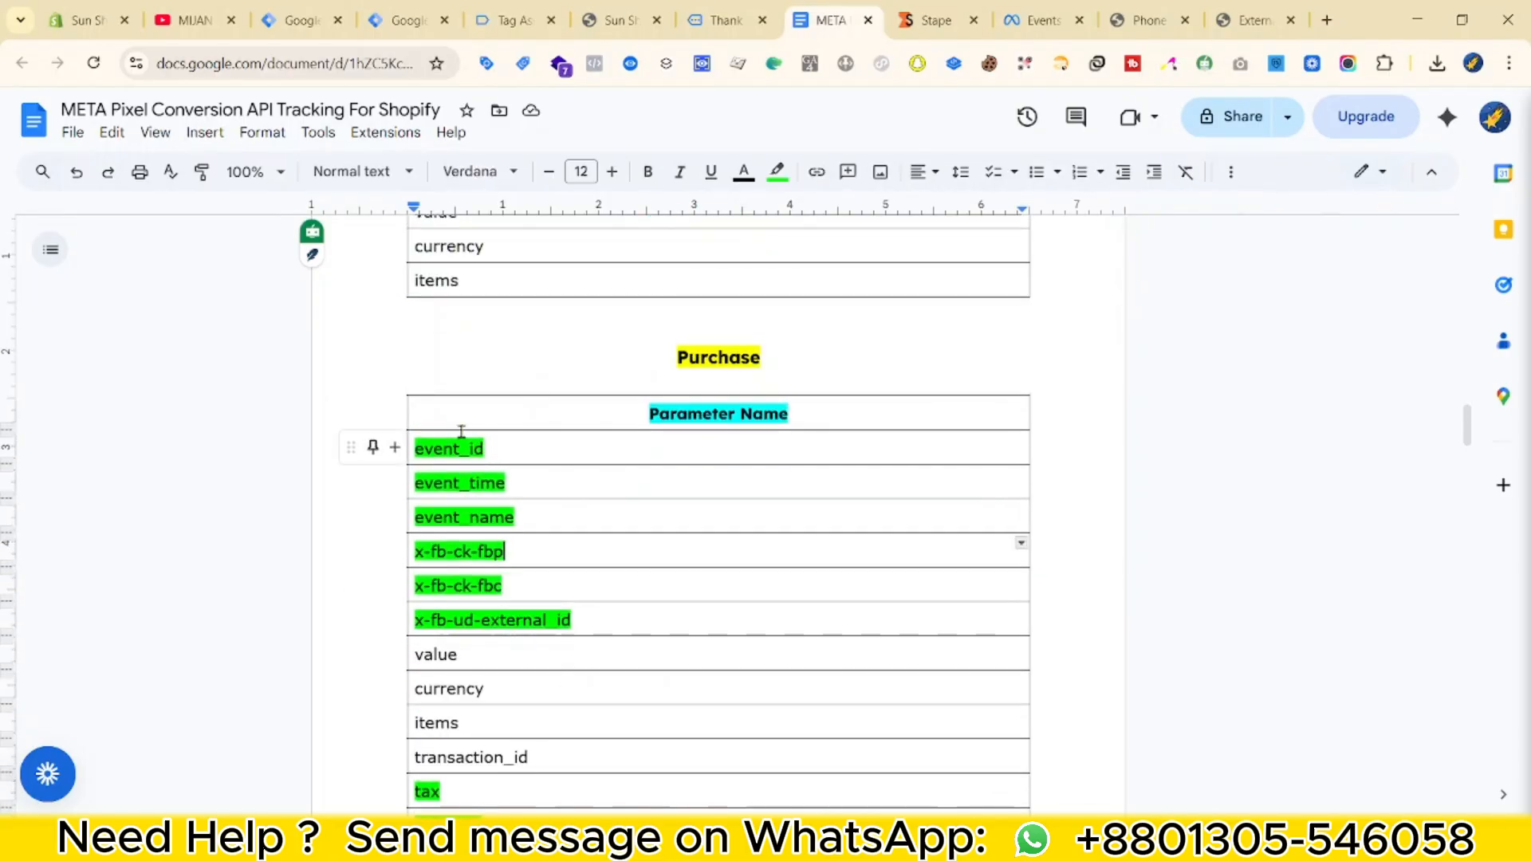
double_click(456, 452)
right_click(456, 452)
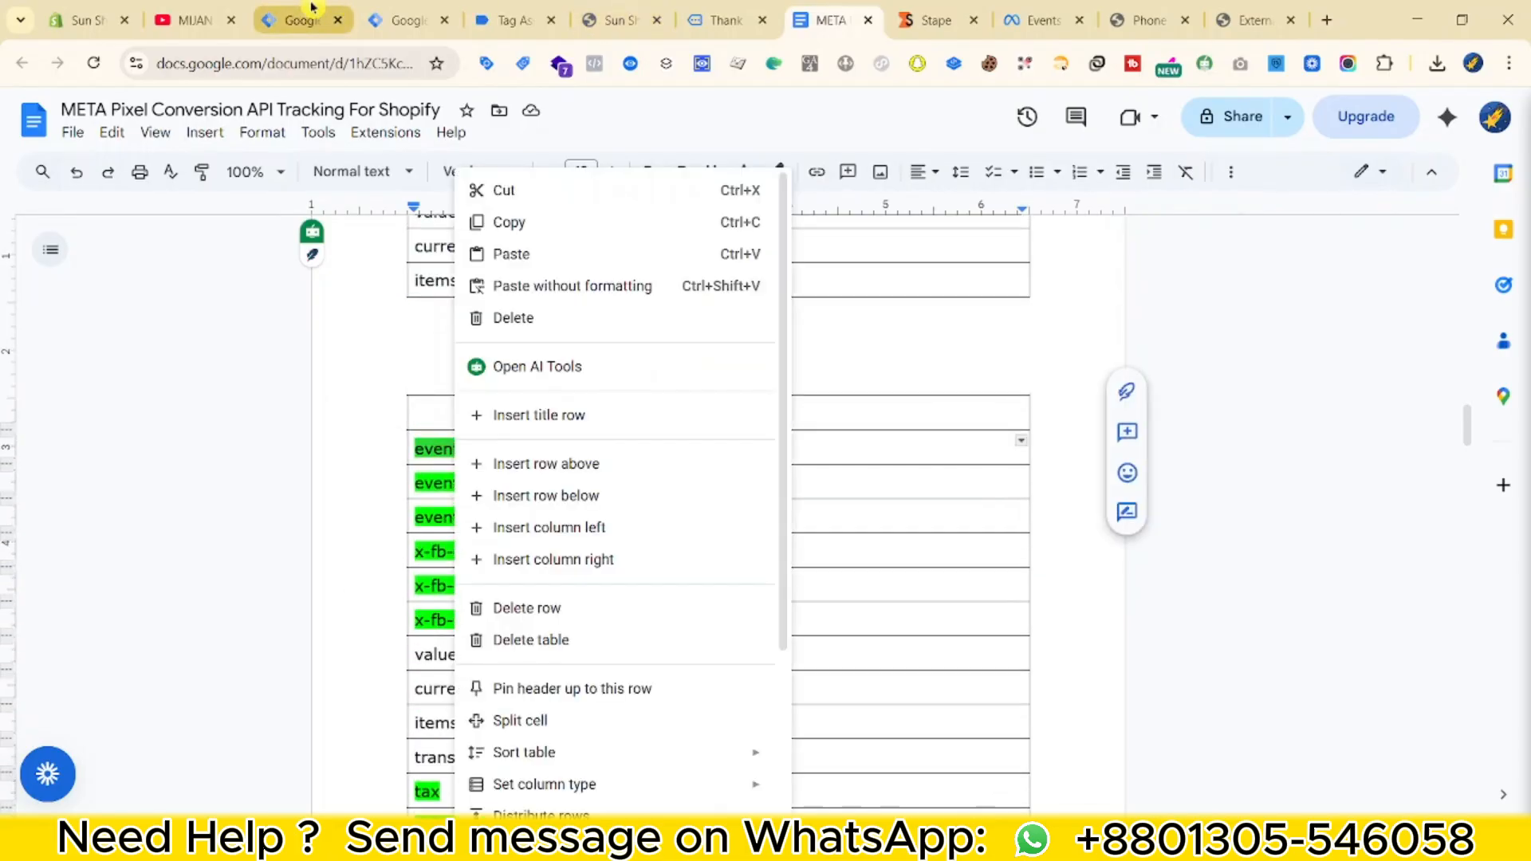
Open the web container's Variables page in Tag Manager.
click(303, 19)
drag(425, 7, 725, 10)
click(44, 449)
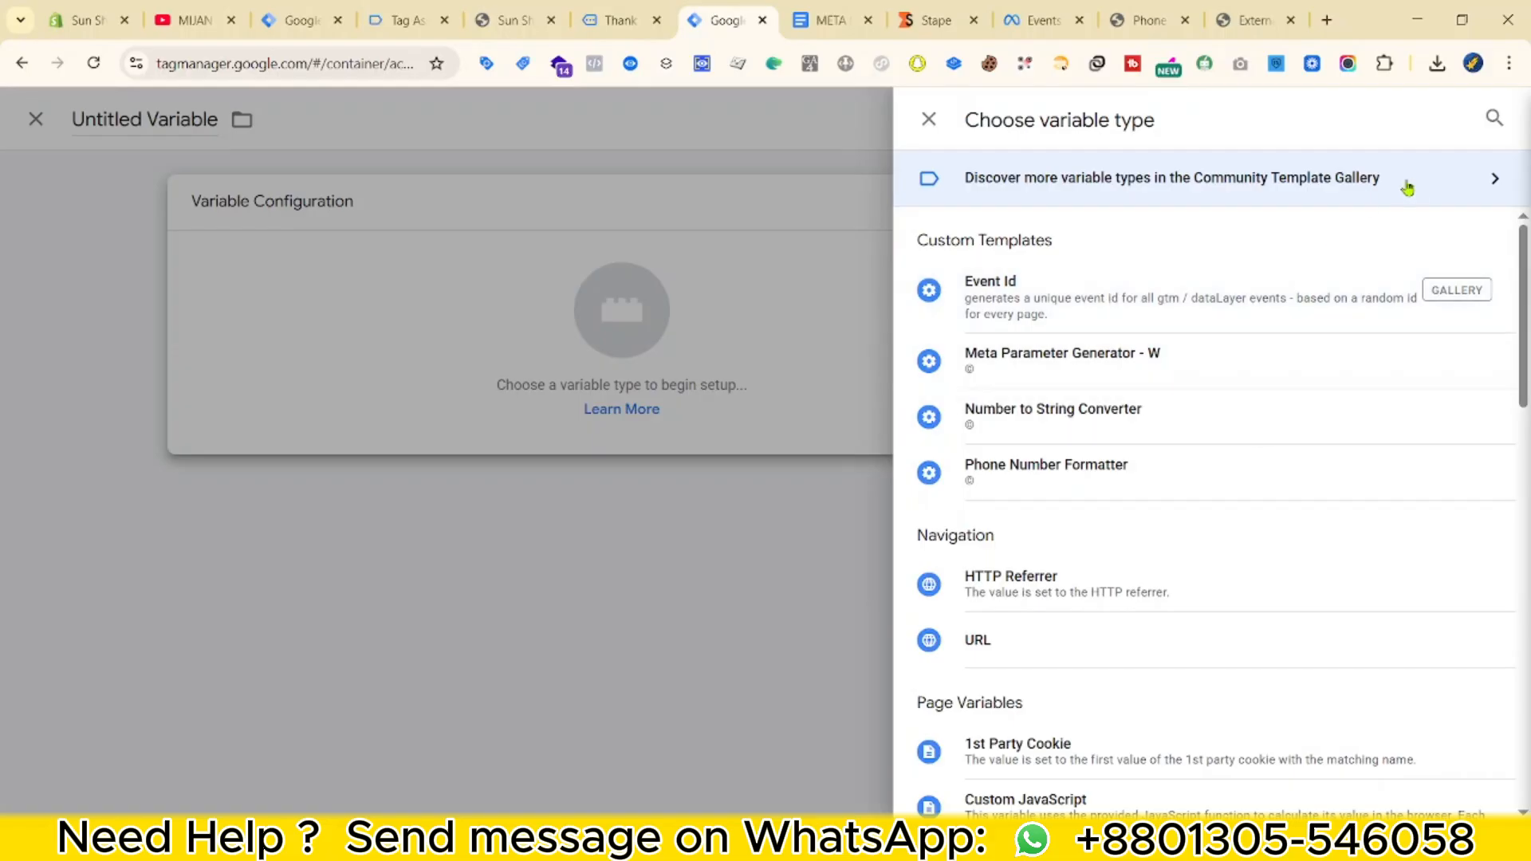
Look through the community template gallery of variable types, then close it.
click(1496, 161)
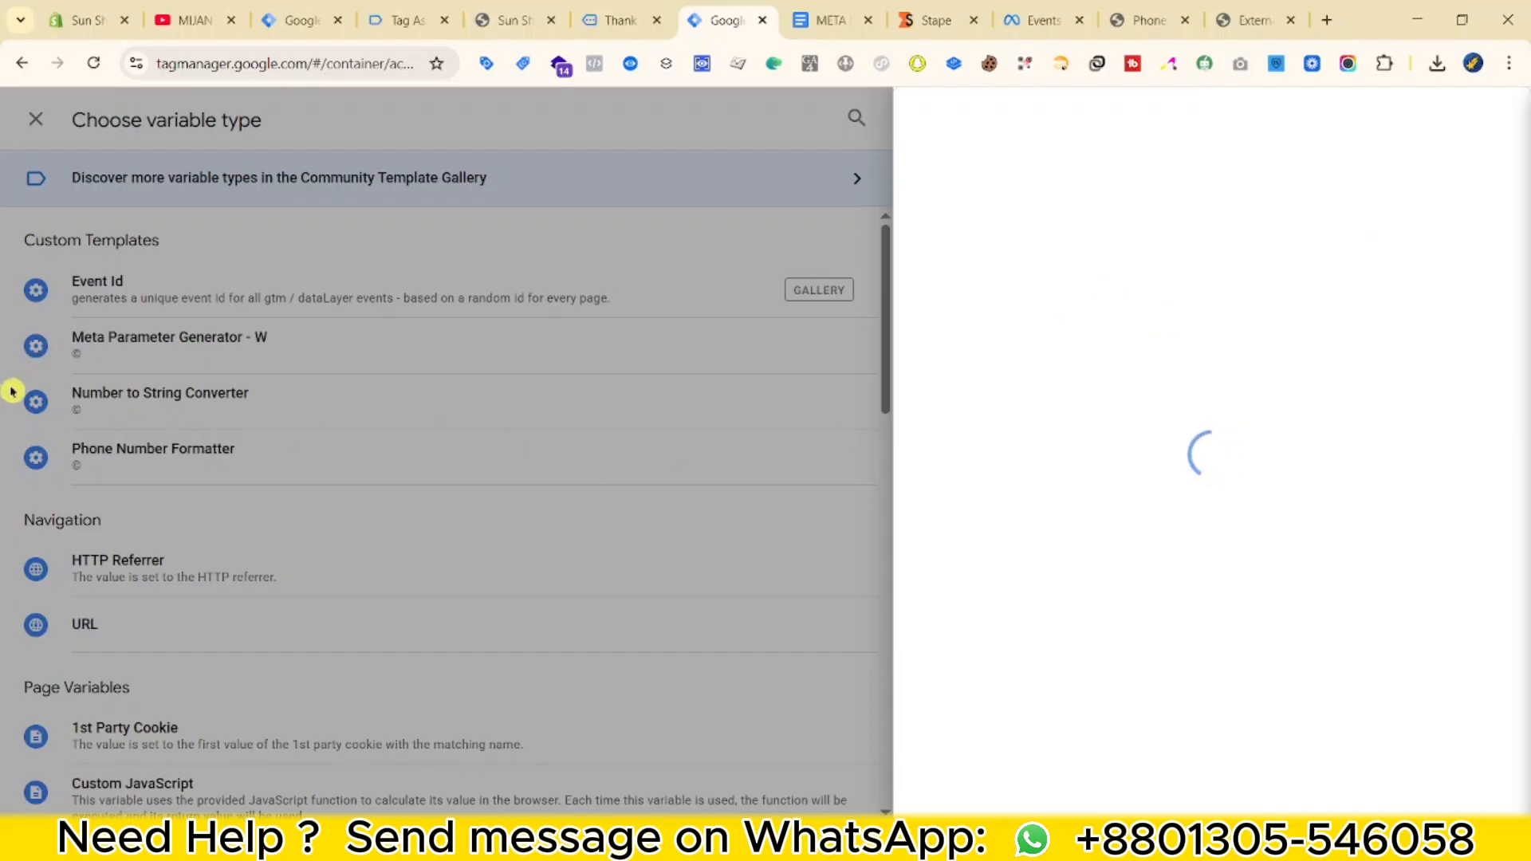
click(1117, 300)
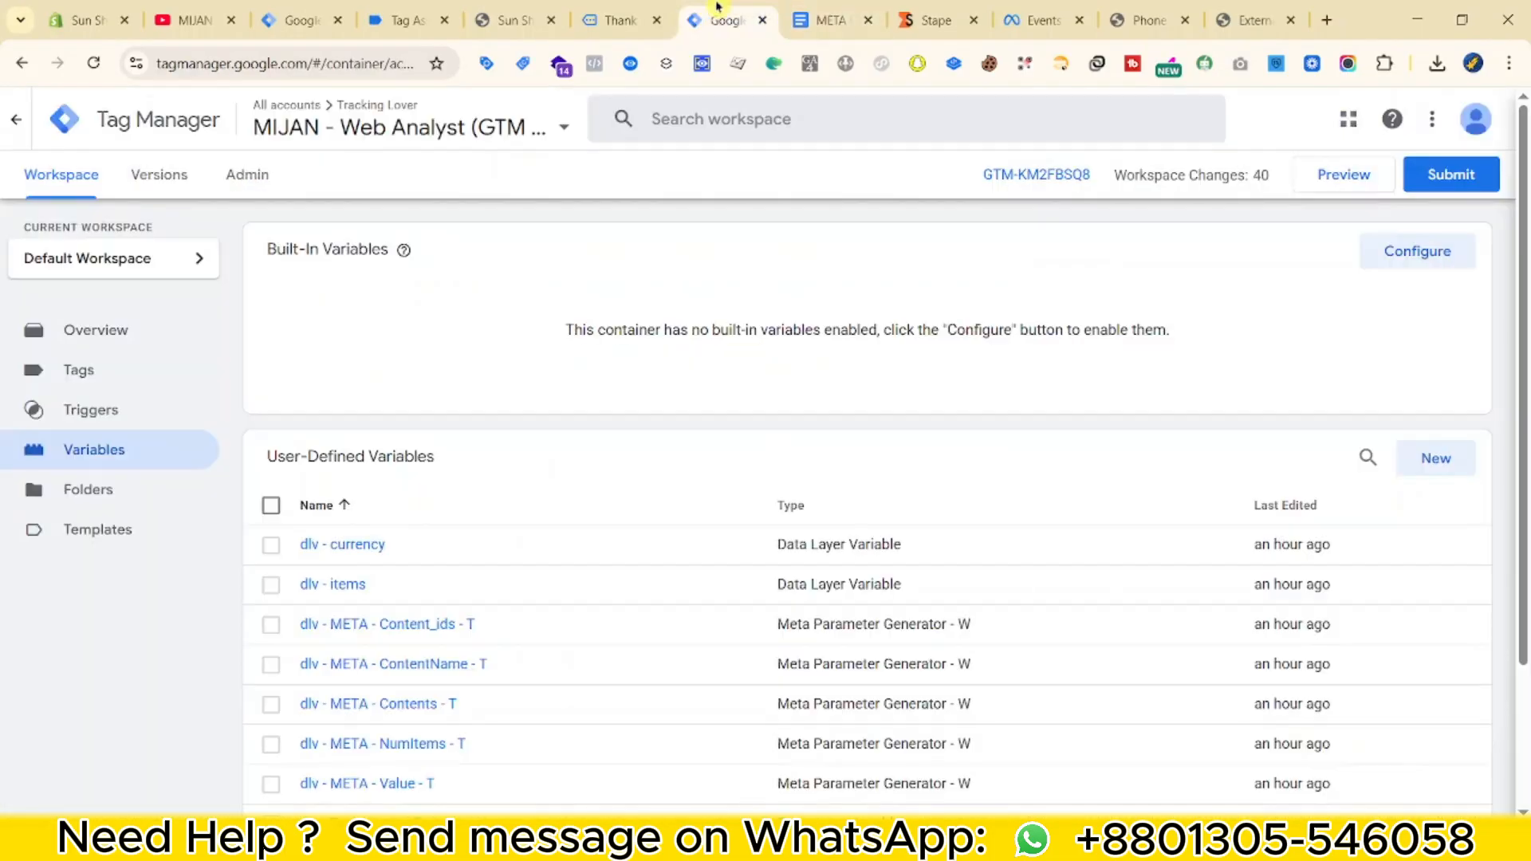
scroll(1157, 578, down, 3)
scroll(1289, 571, up, 3)
Create a Custom JavaScript variable 'cJS - Event Time' from the Event Time function code and save it.
click(1433, 461)
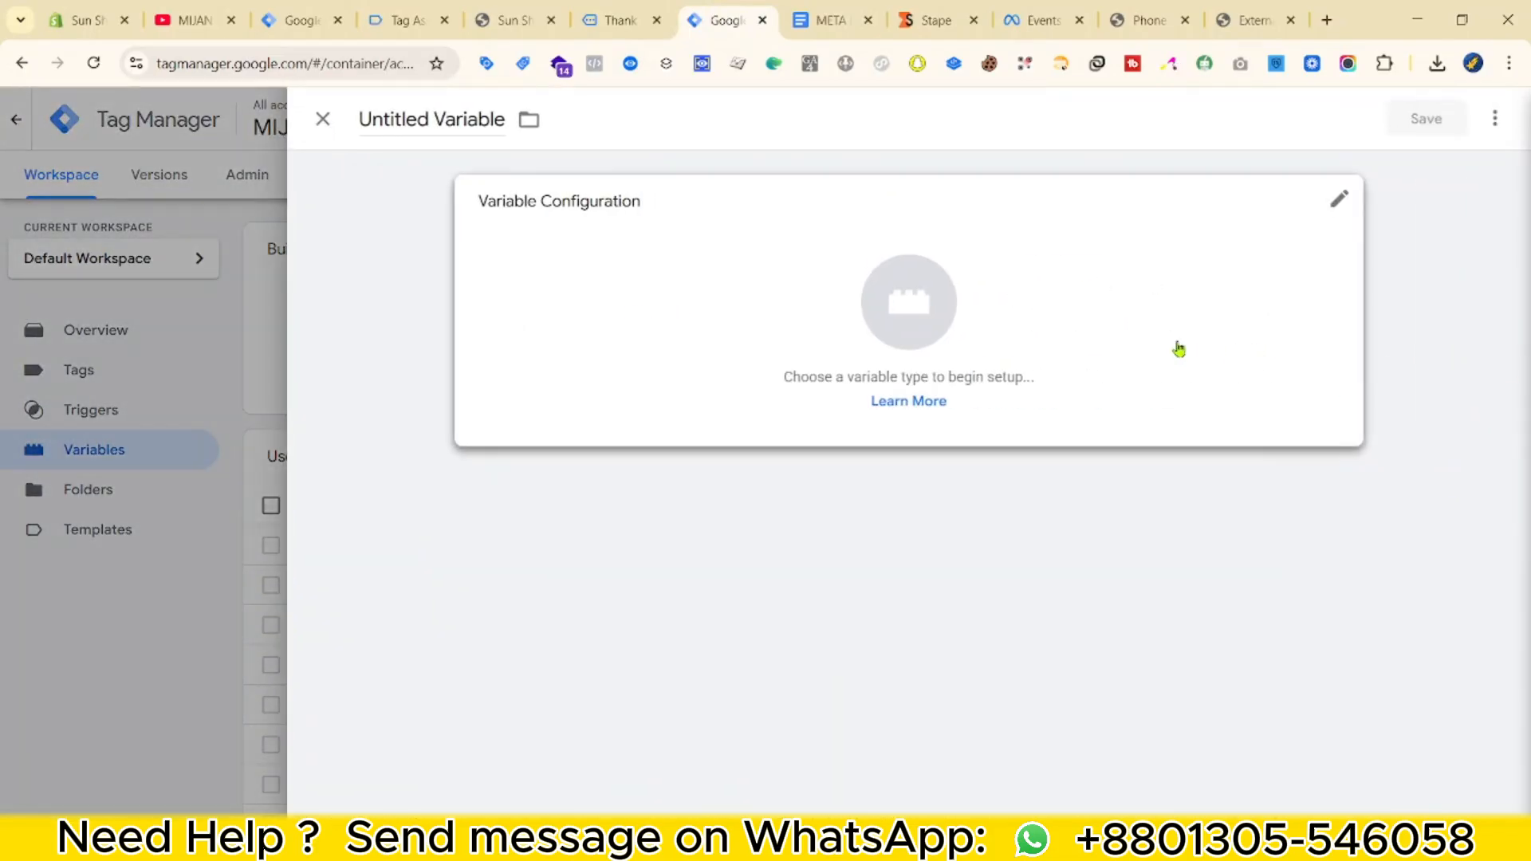
click(1132, 336)
scroll(1063, 476, down, 4)
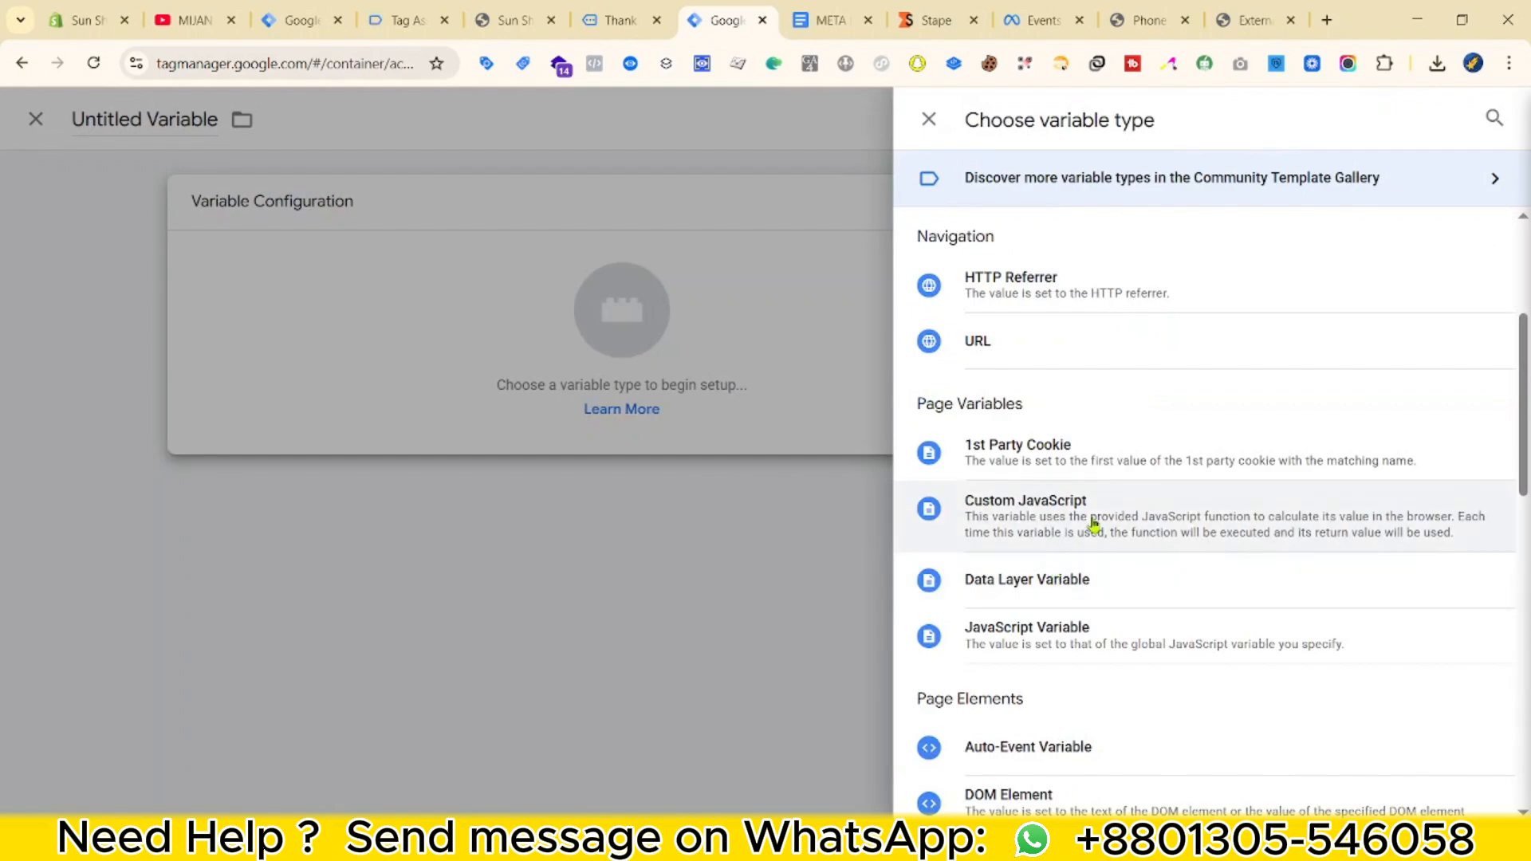
click(1096, 518)
drag(1243, 20, 924, 20)
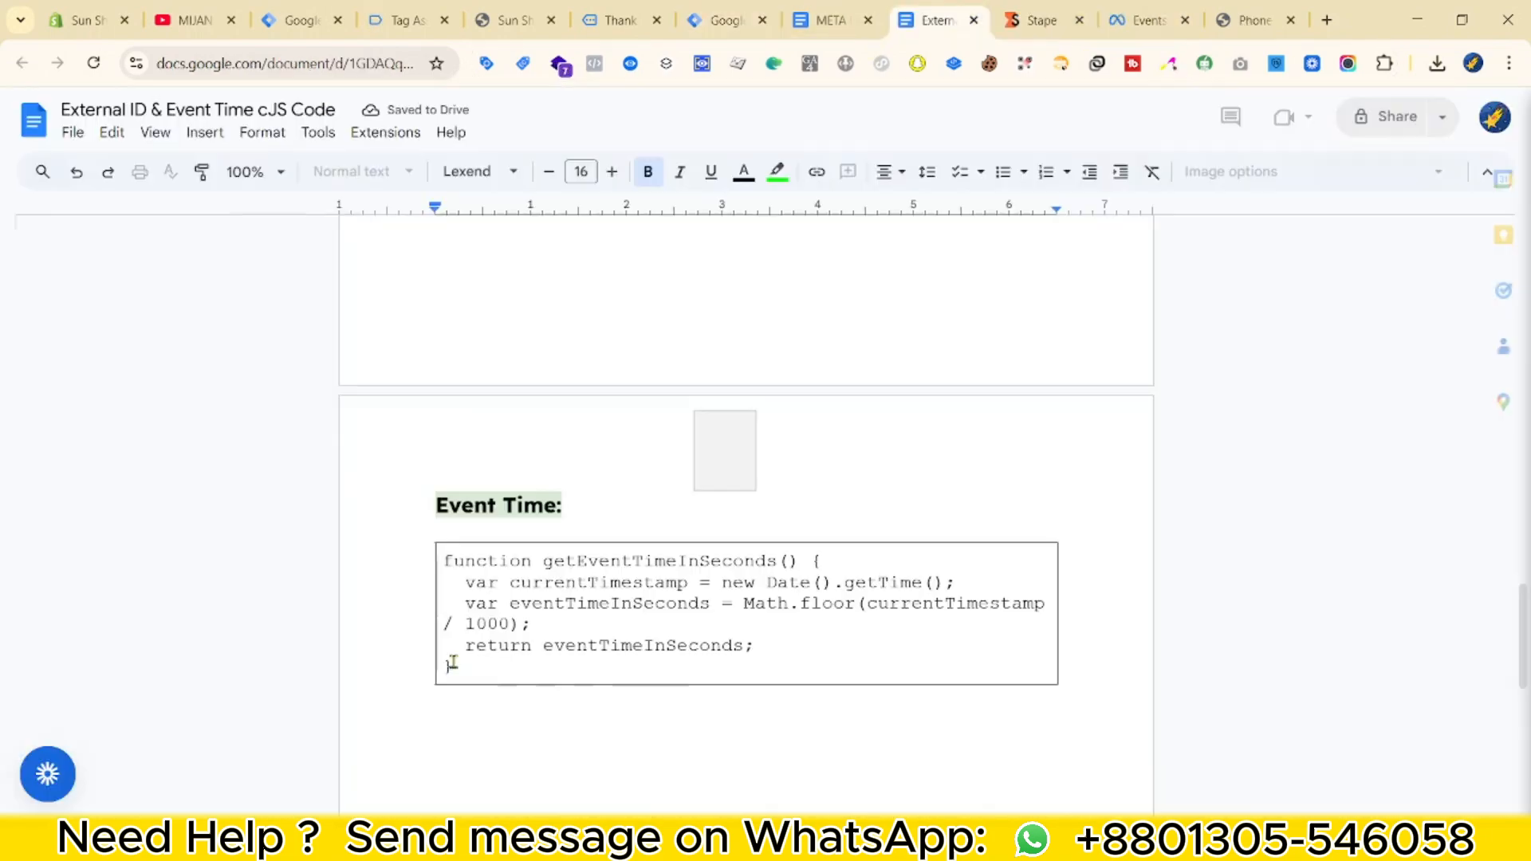
drag(438, 651, 441, 574)
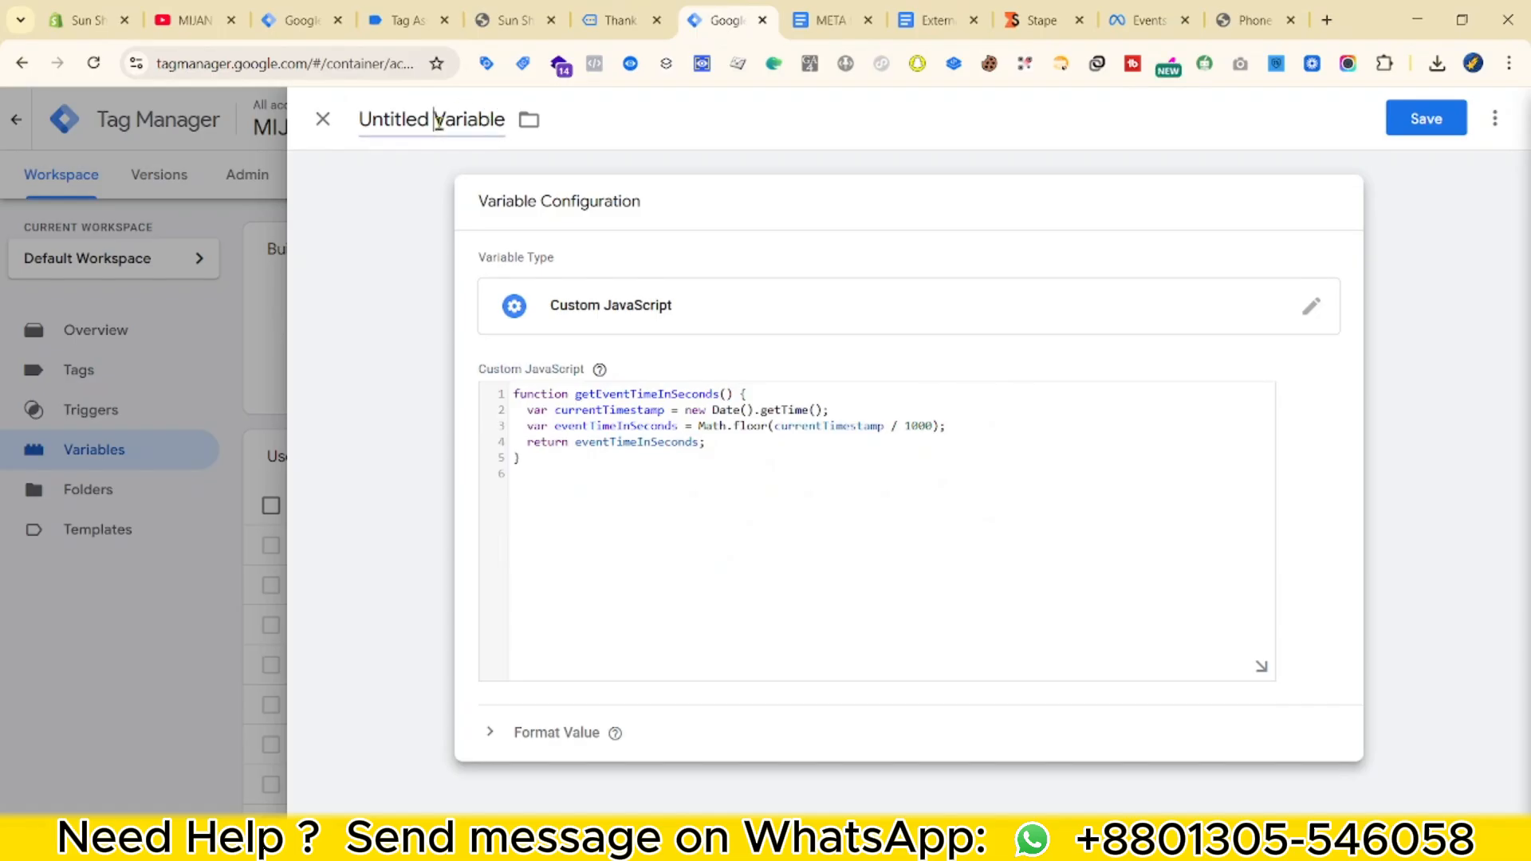
click(437, 121)
text(cJS - Event Time)
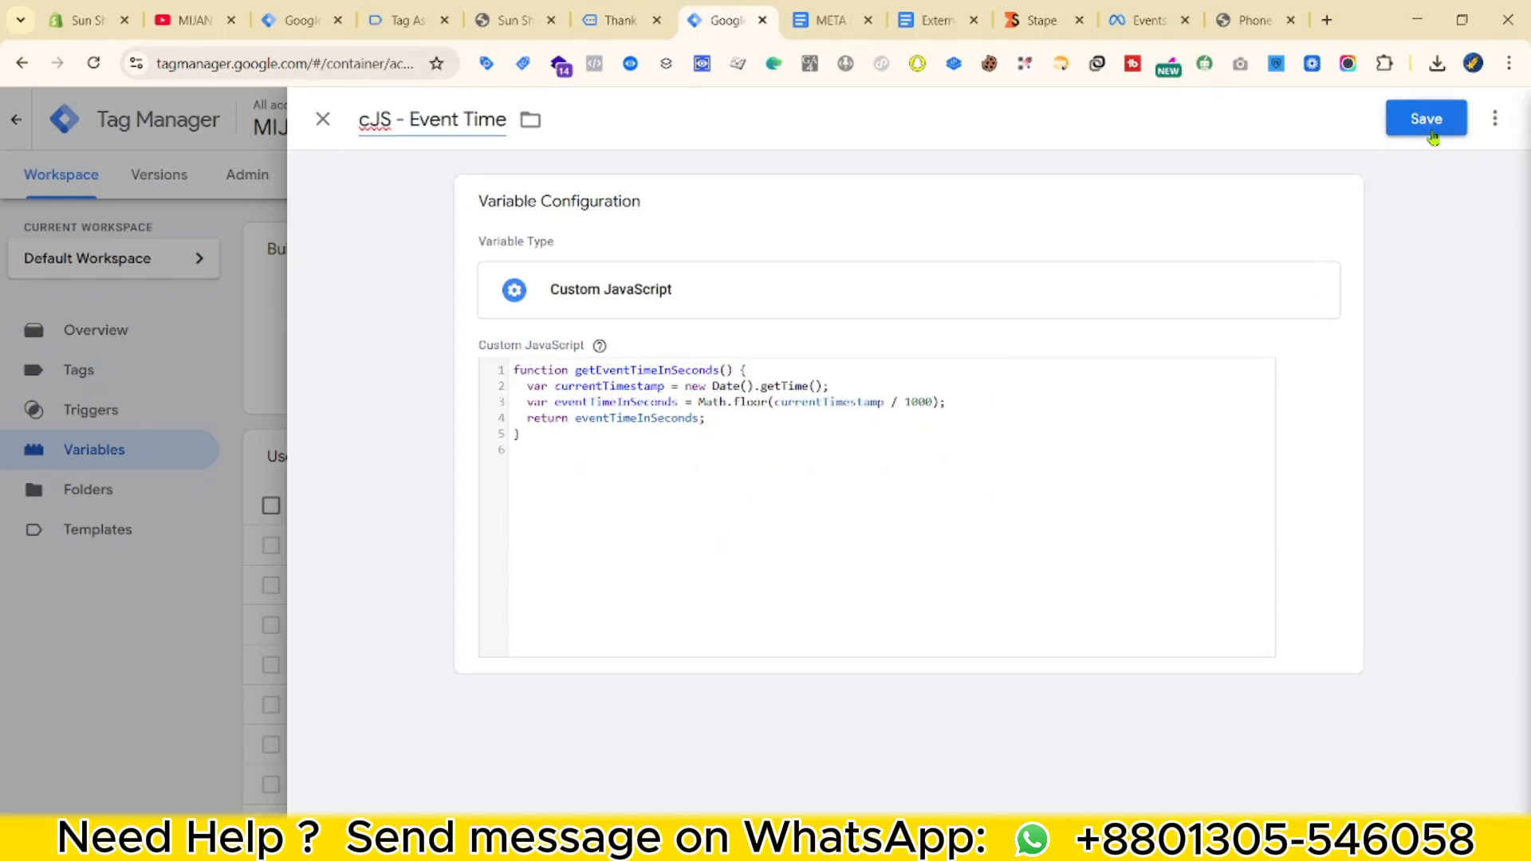
click(1427, 119)
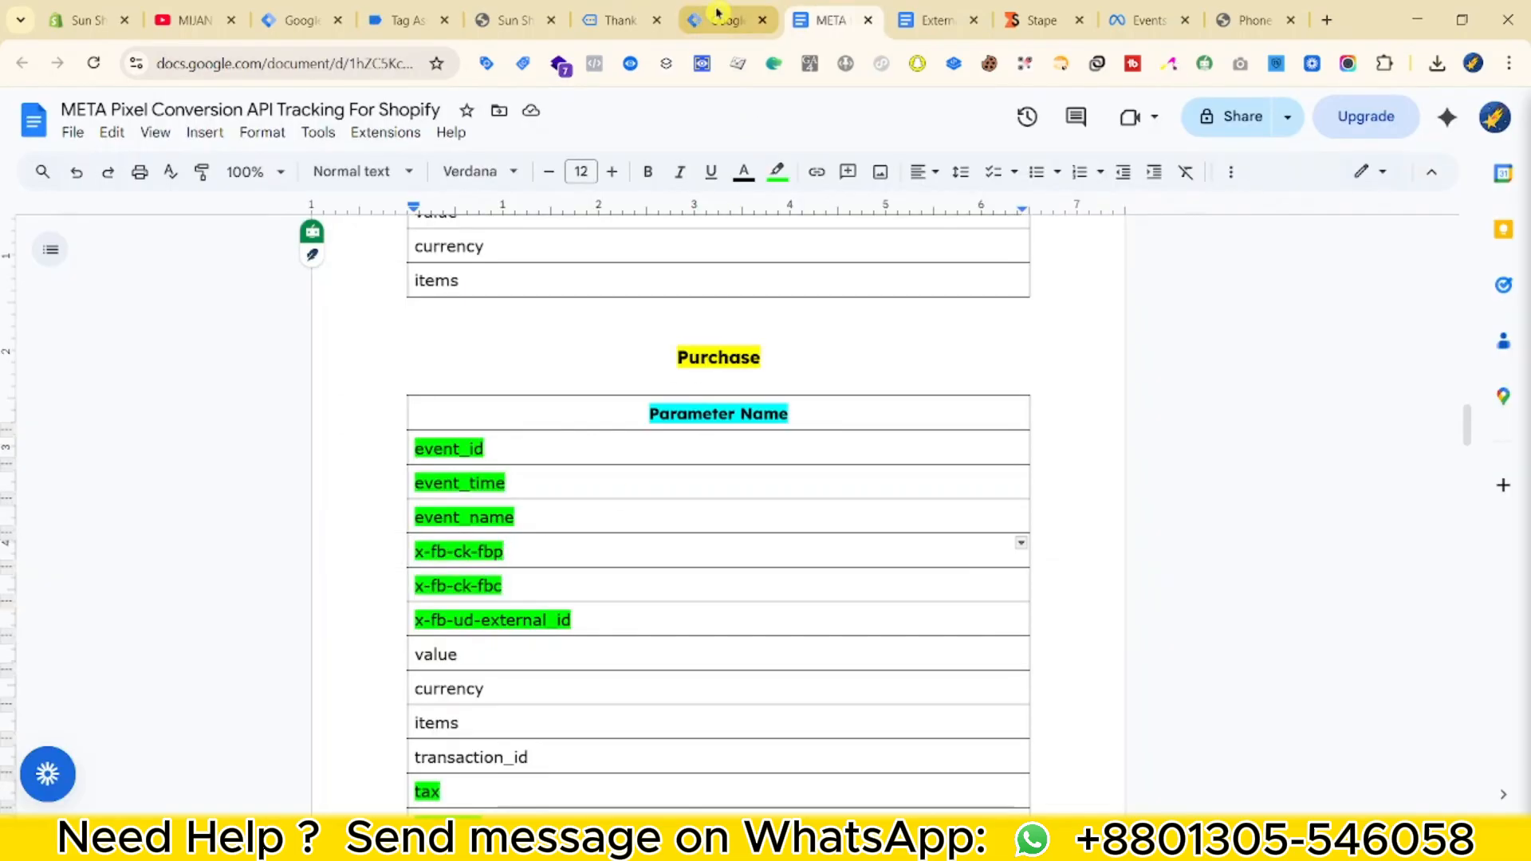
click(717, 16)
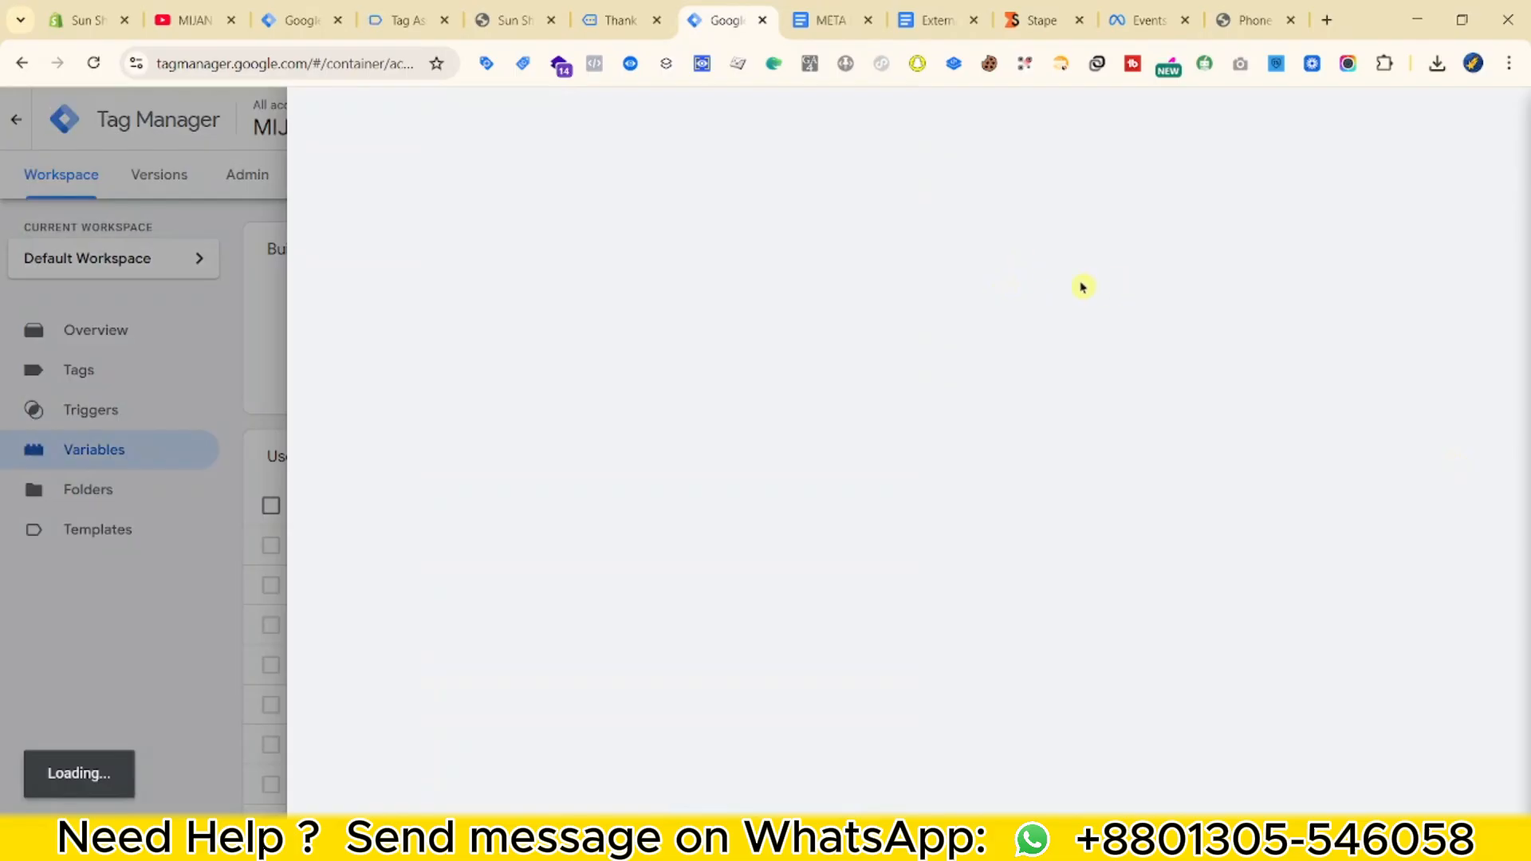
Create a 1st Party Cookie variable 'Cookie - fbp' reading the _fbp cookie.
click(725, 345)
scroll(1077, 689, down, 3)
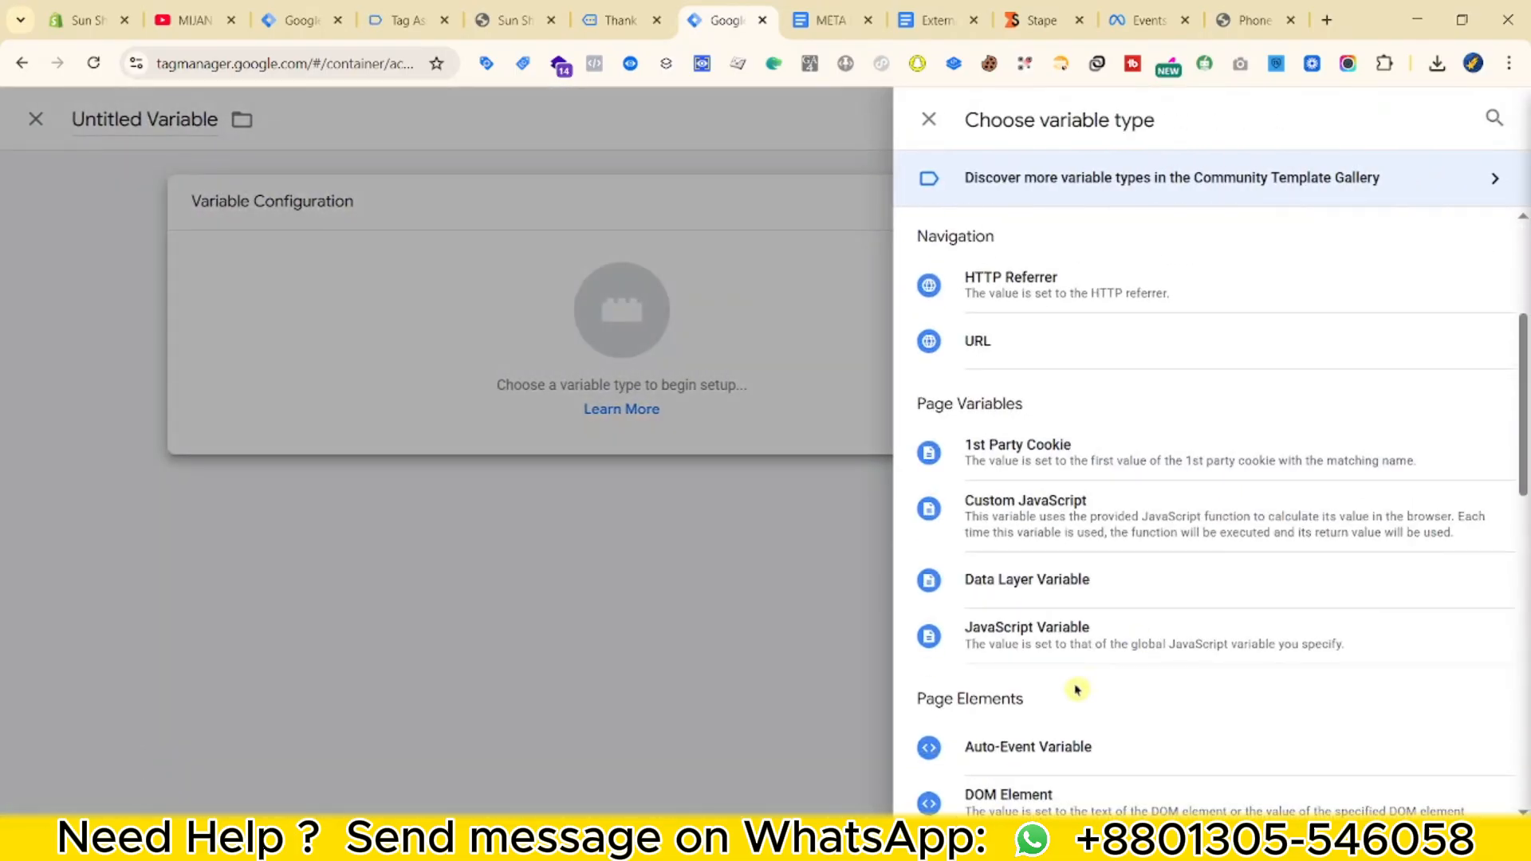
click(1039, 455)
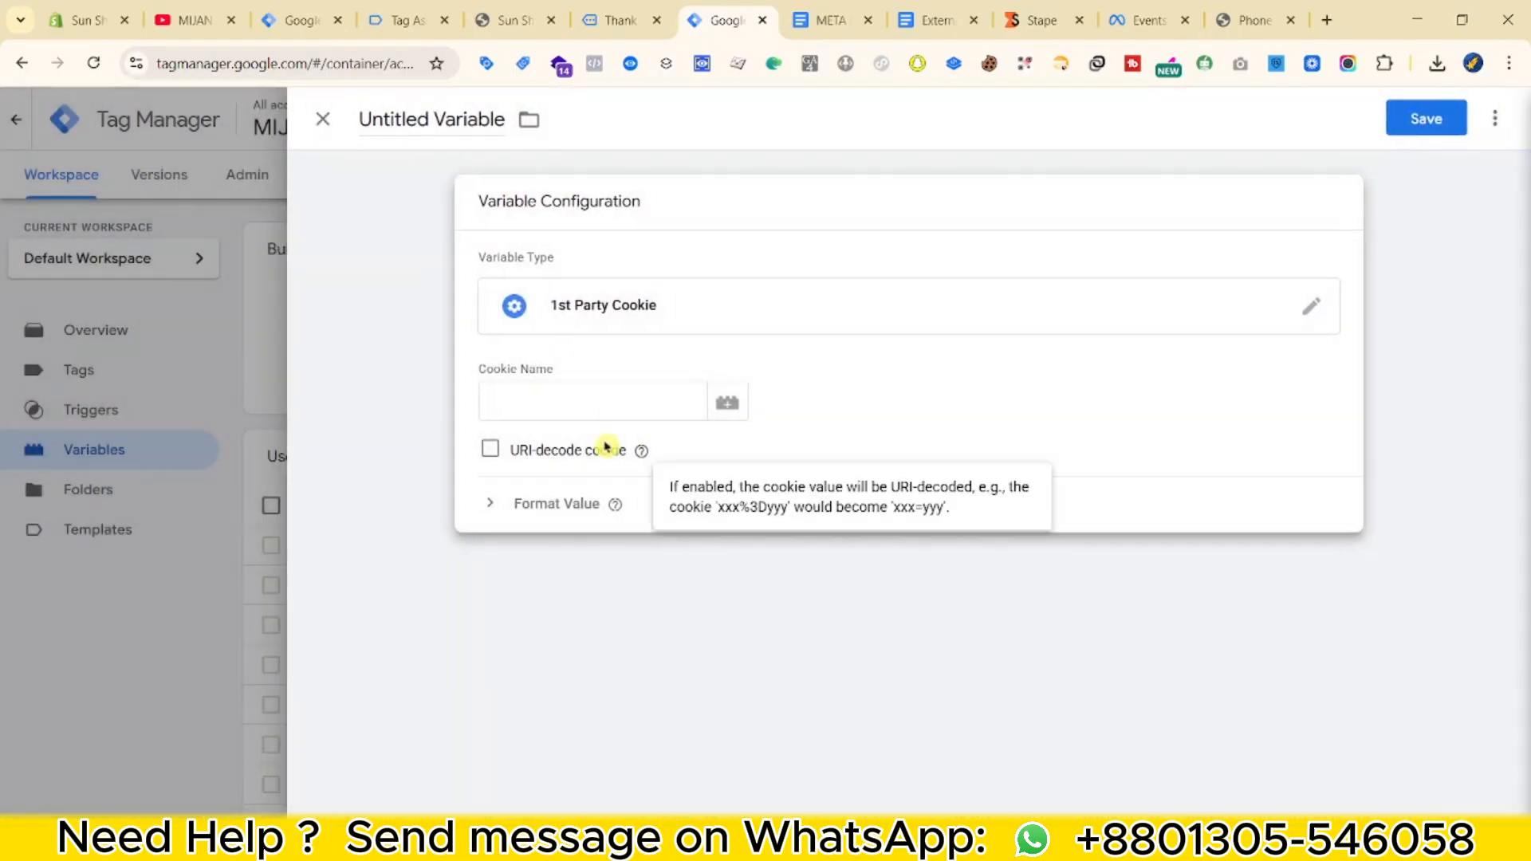
click(576, 406)
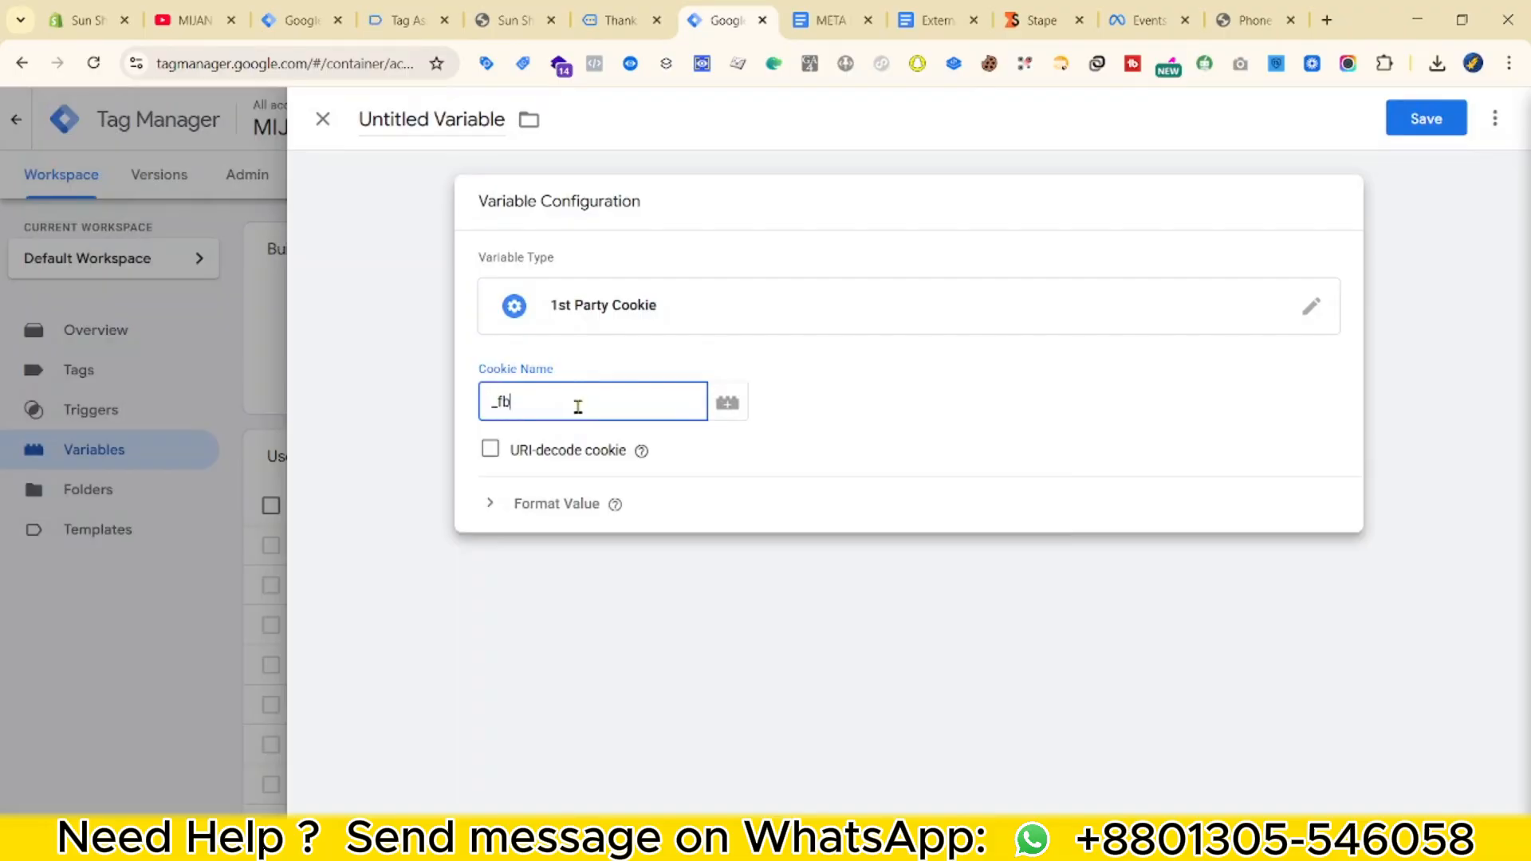
text(_fbp)
triple_click(431, 119)
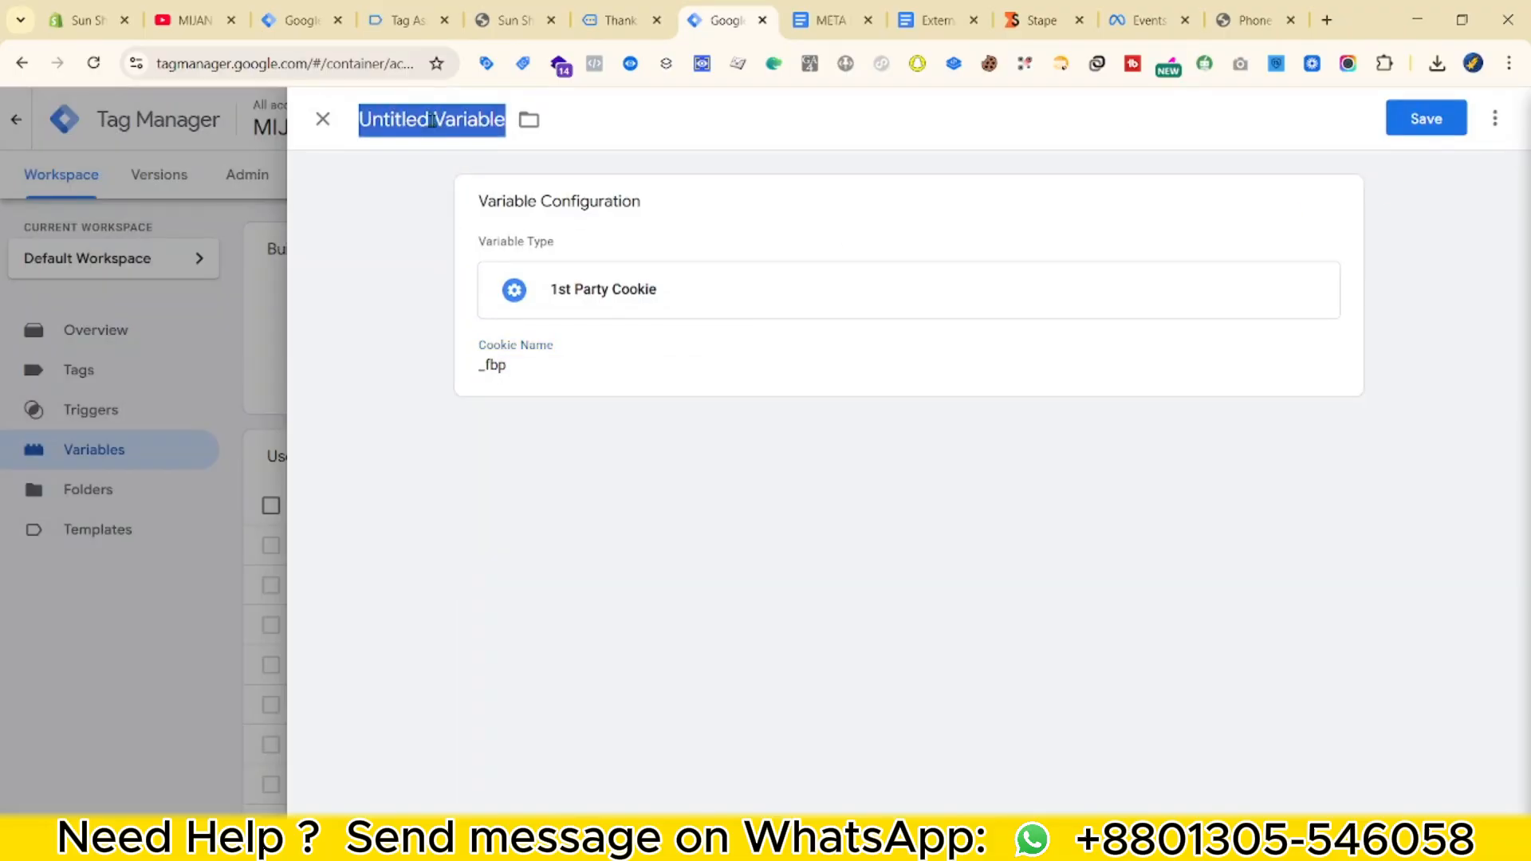
text(Cookie - fbp)
click(1425, 117)
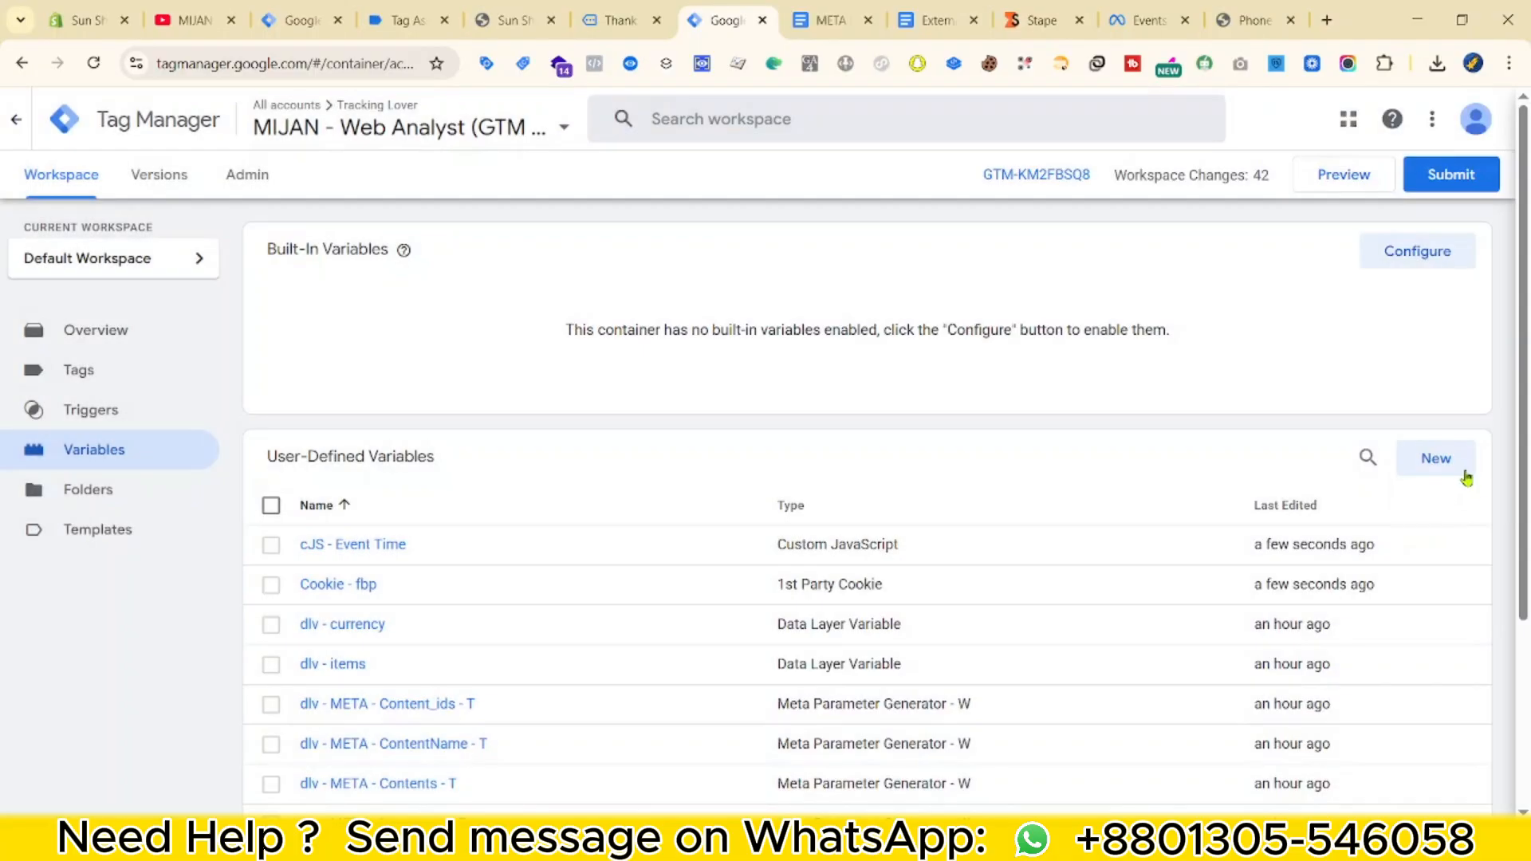
Create a second 1st Party Cookie variable 'Cookie - fbc' for the _fbc cookie.
click(1435, 456)
click(1292, 331)
scroll(1300, 453, down, 4)
click(988, 455)
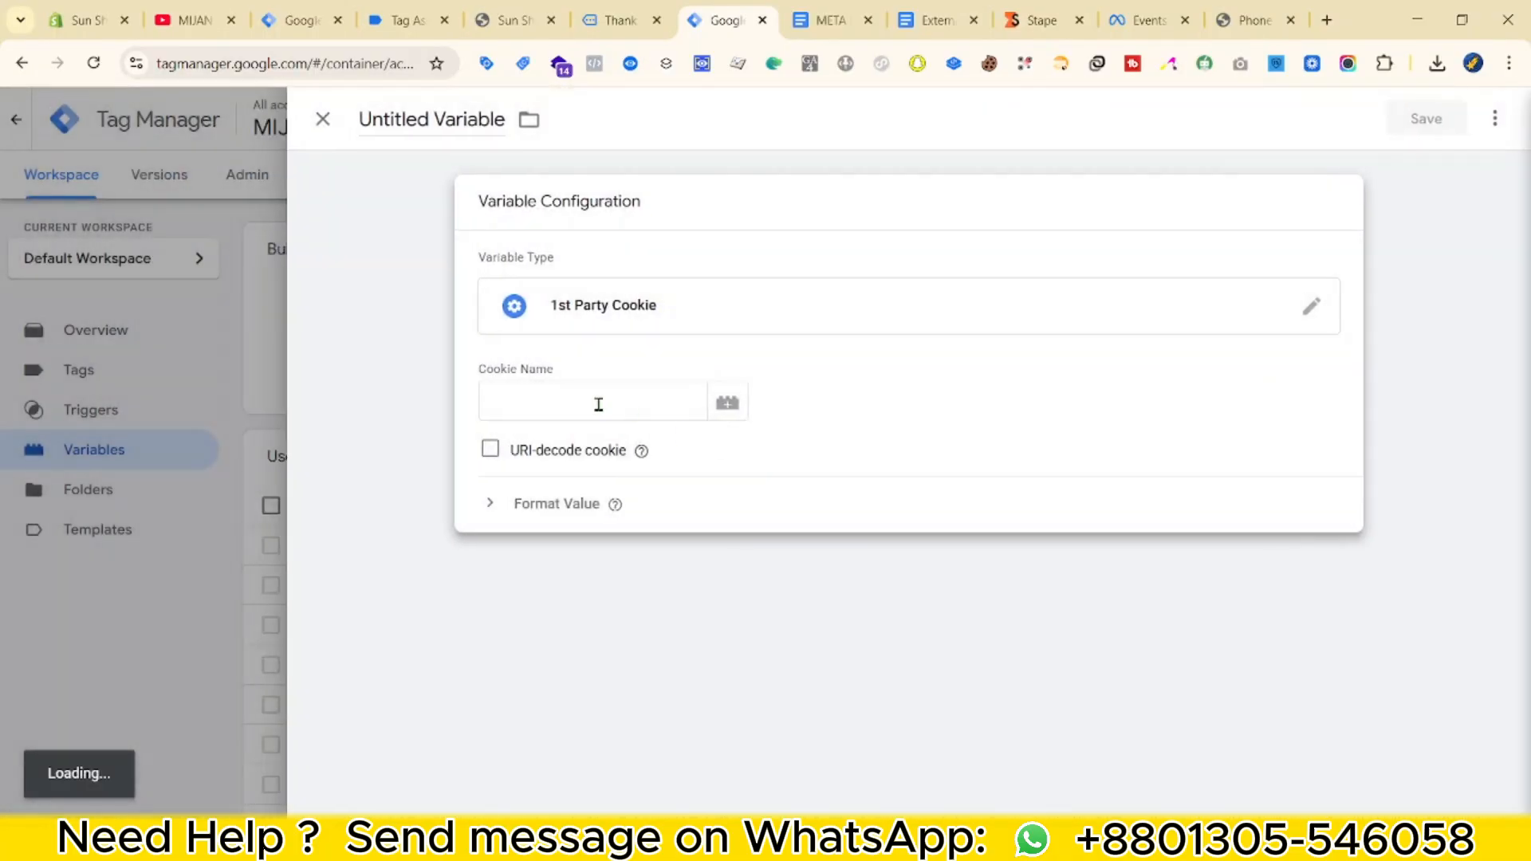
click(602, 404)
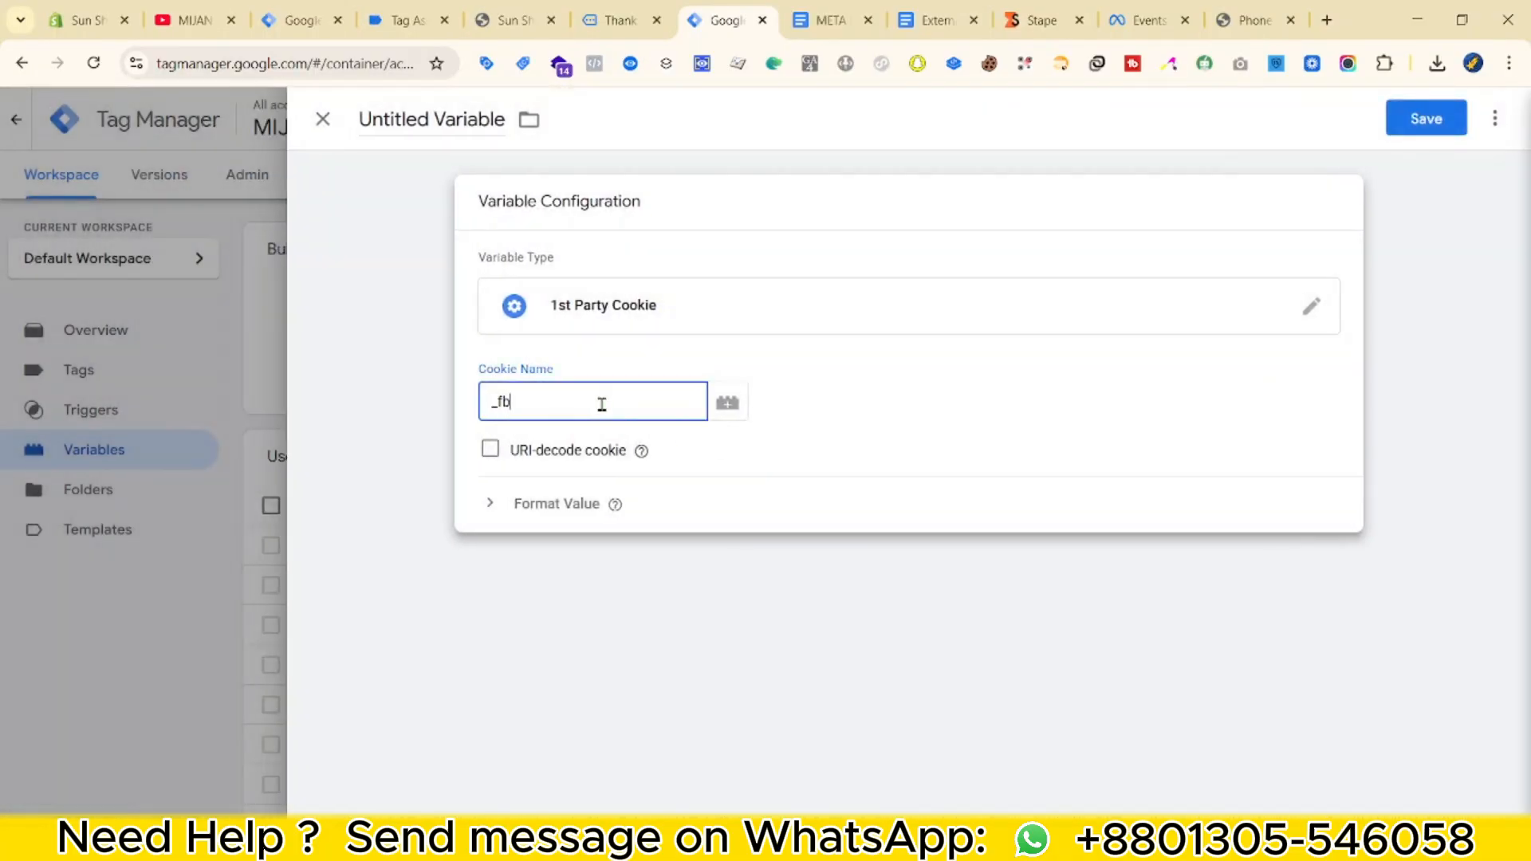
triple_click(455, 119)
text(Cookie - )
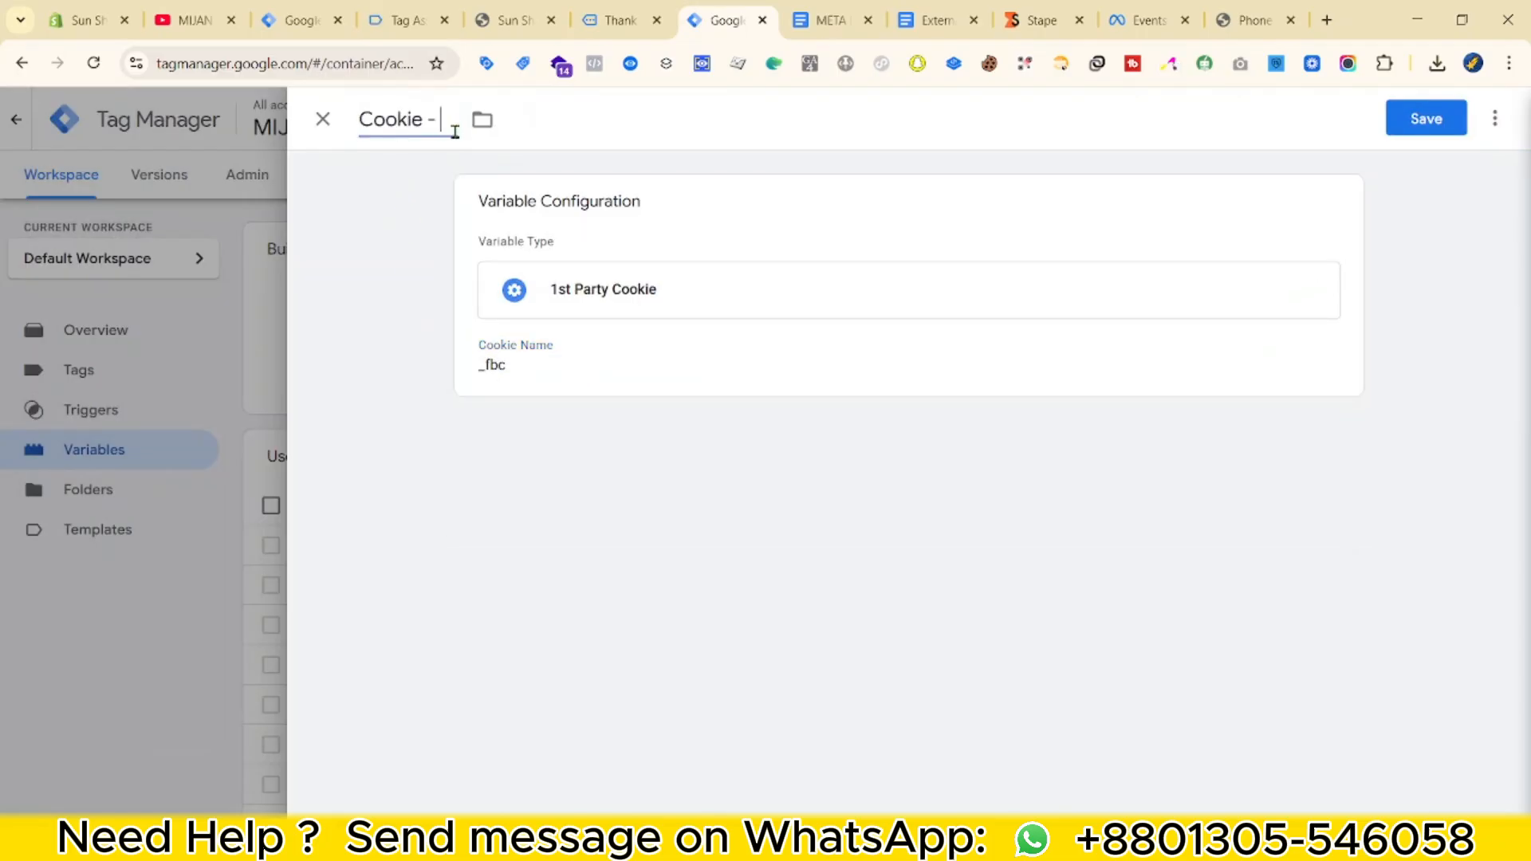
text(fbc)
click(1403, 119)
click(830, 20)
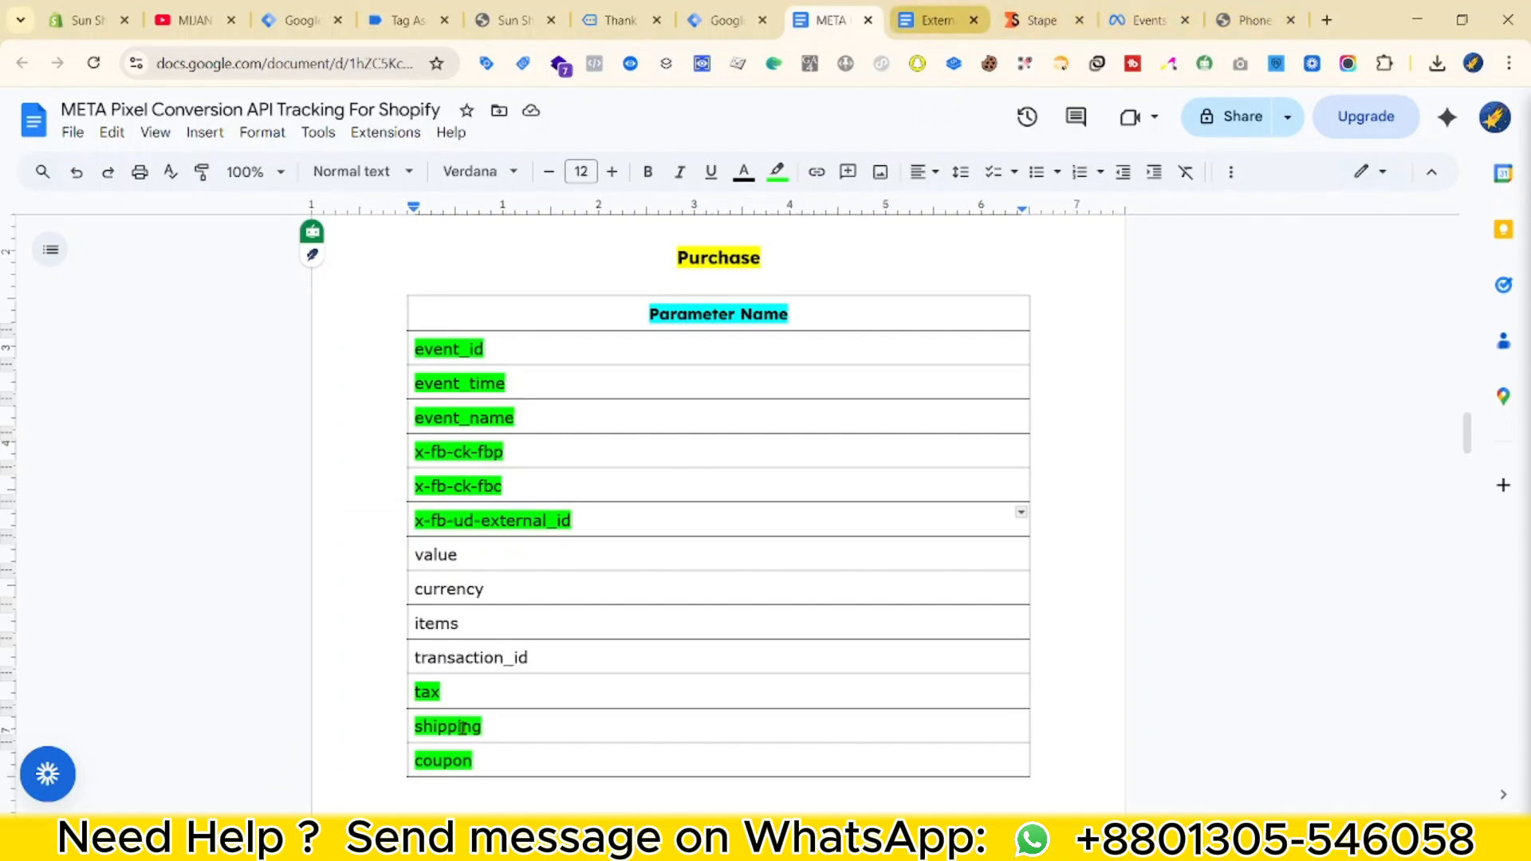
Create a new Custom JavaScript variable and paste in the external ID cookie script.
click(937, 20)
scroll(820, 619, down, 15)
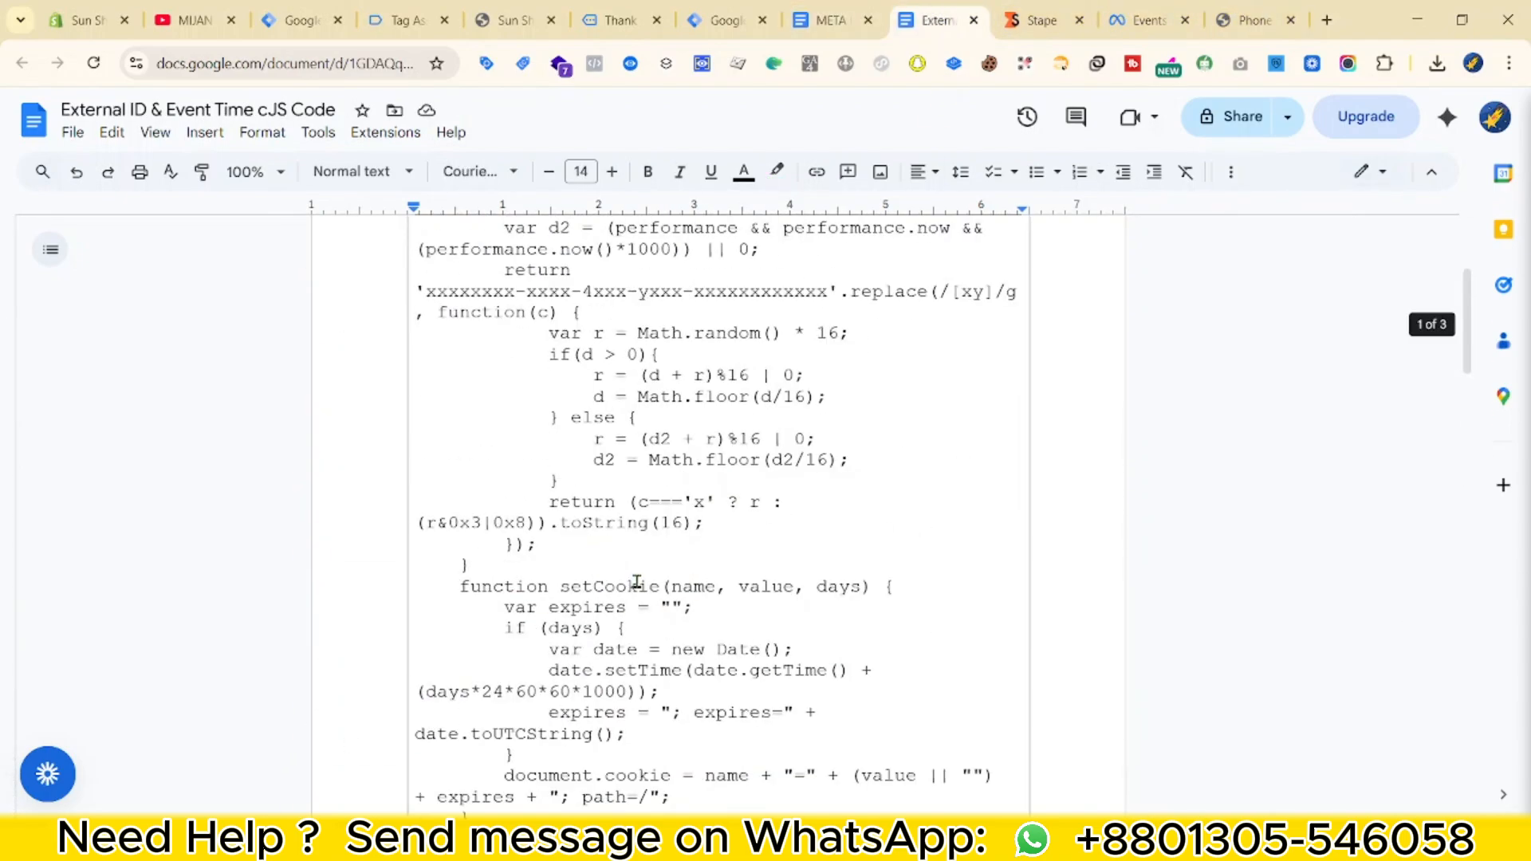
scroll(630, 584, up, 3)
click(725, 20)
click(1445, 458)
click(1244, 287)
scroll(1074, 654, down, 1)
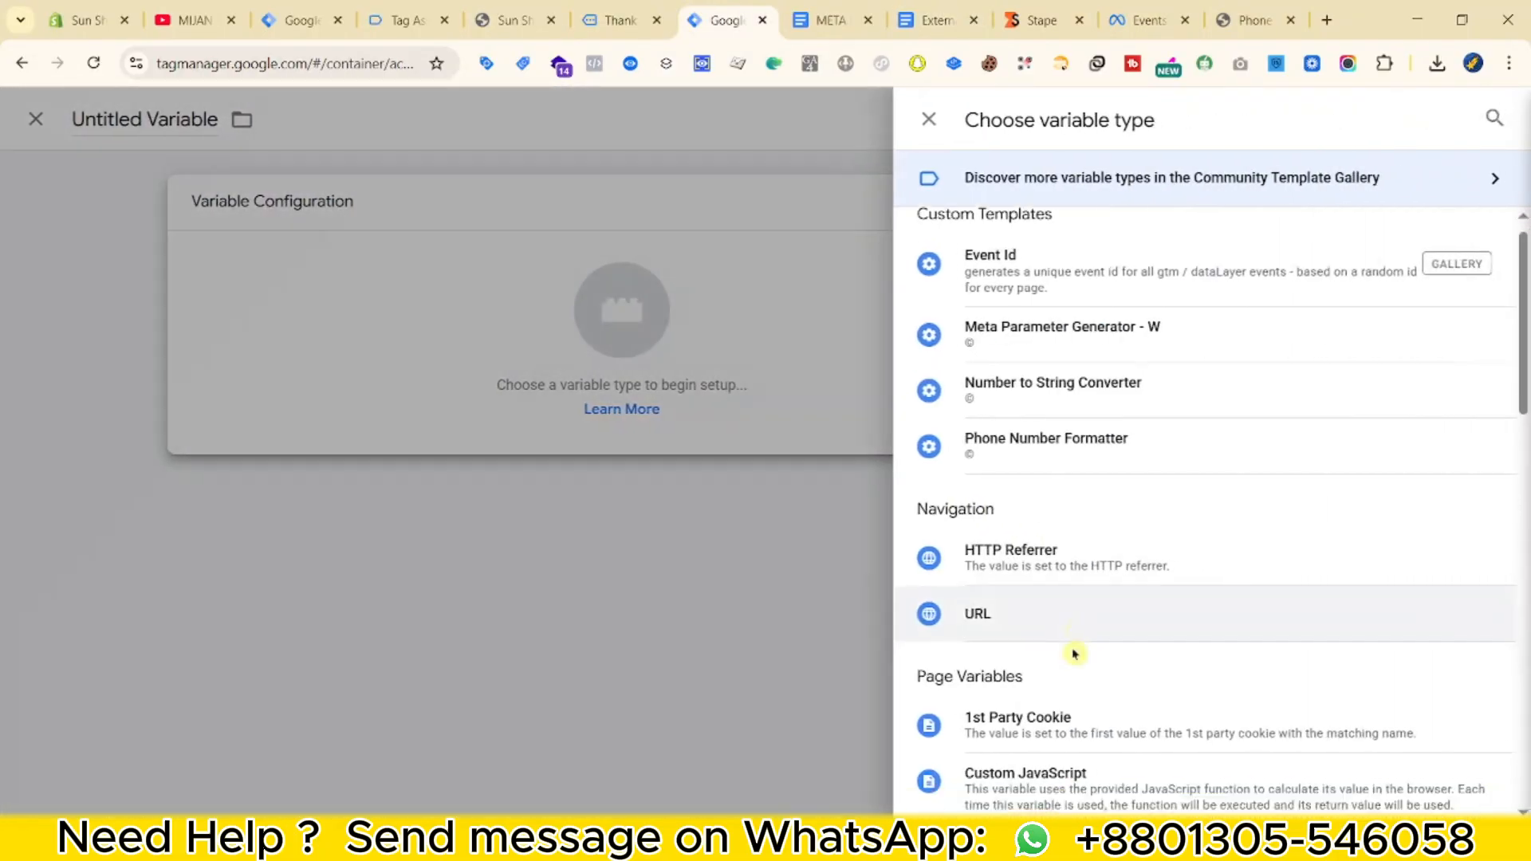
scroll(1074, 654, down, 2)
click(1069, 606)
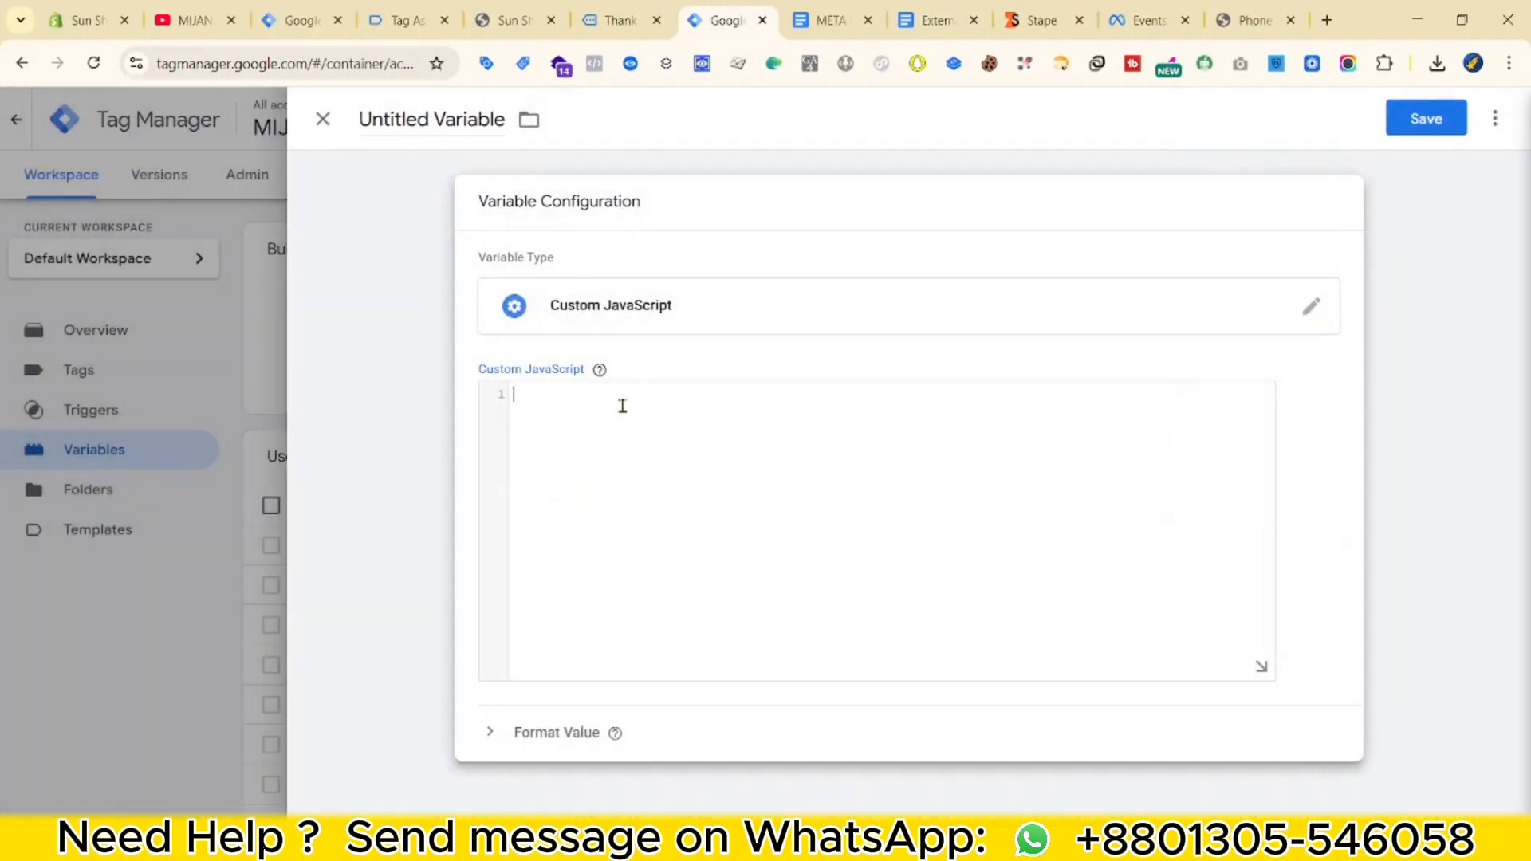
key(ctrl+v)
Save the variable as 'cJS - External ID', then review the META document's tax, shipping and coupon rows.
click(1424, 120)
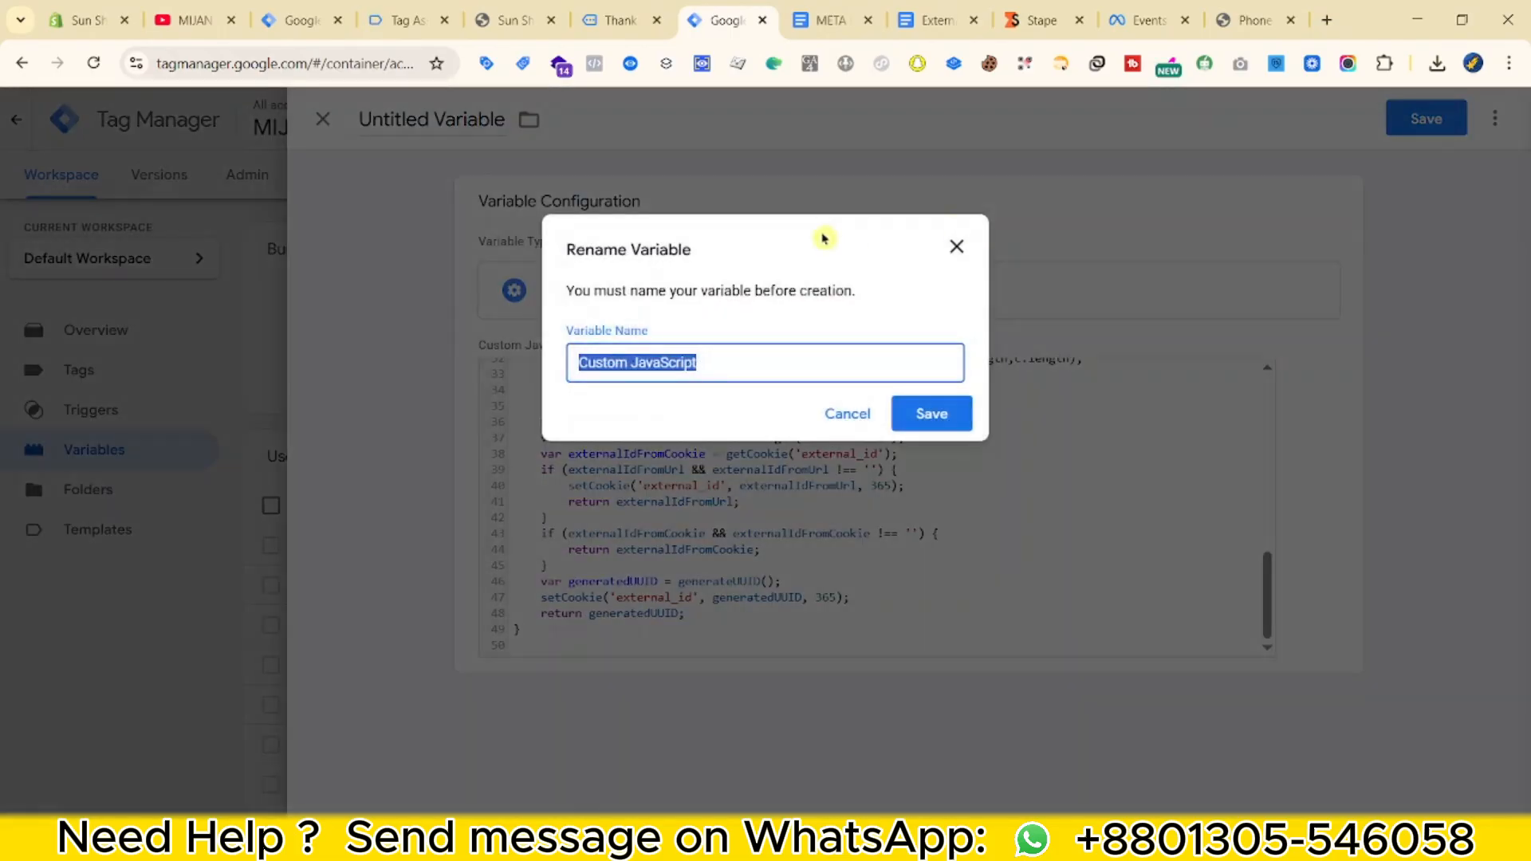
text(cJS - External ID)
key(Return)
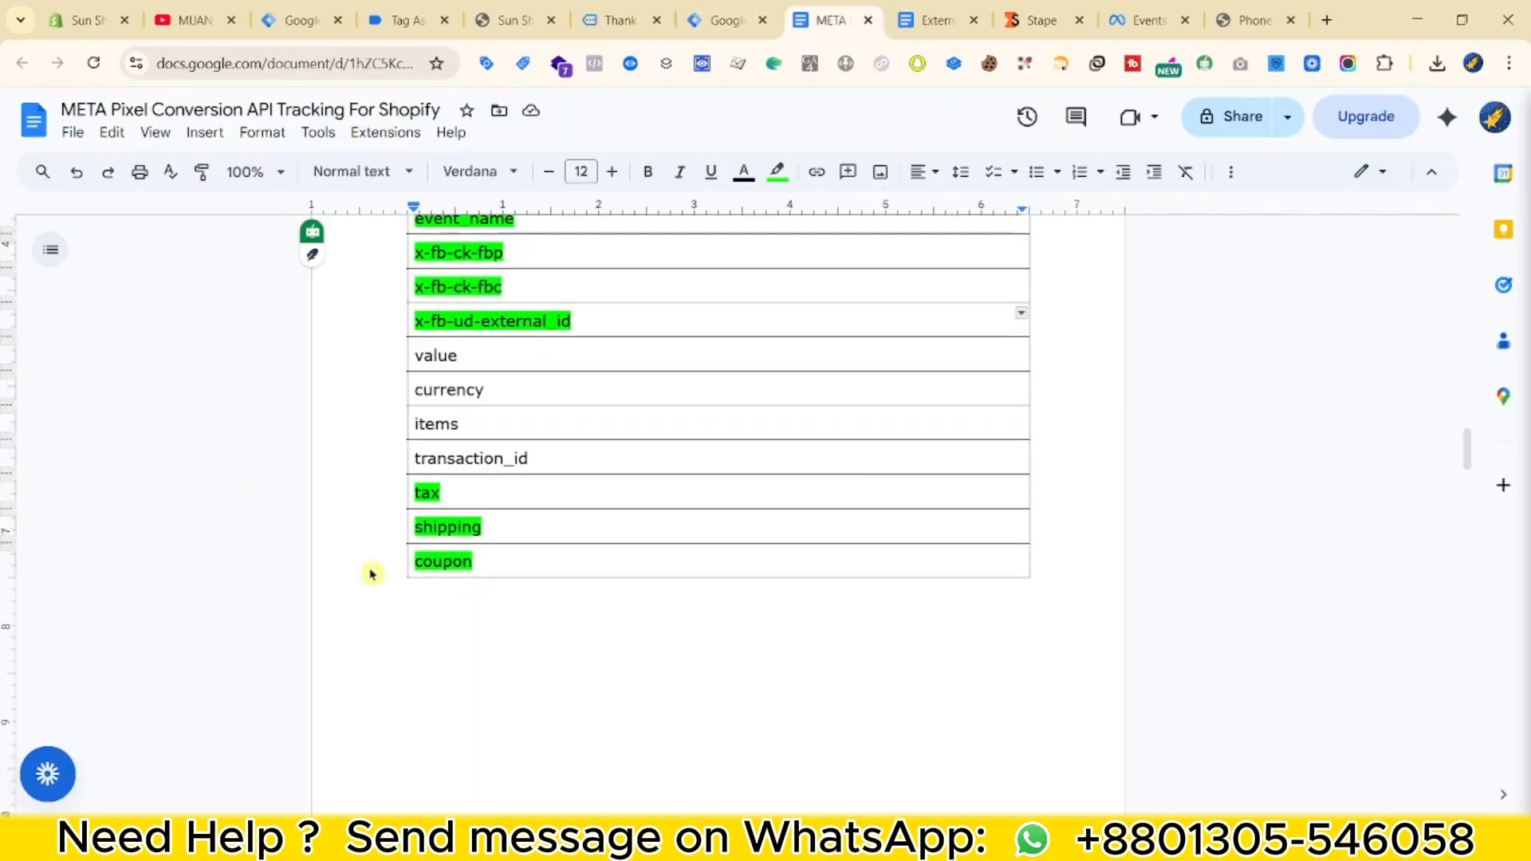
scroll(423, 547, down, 1)
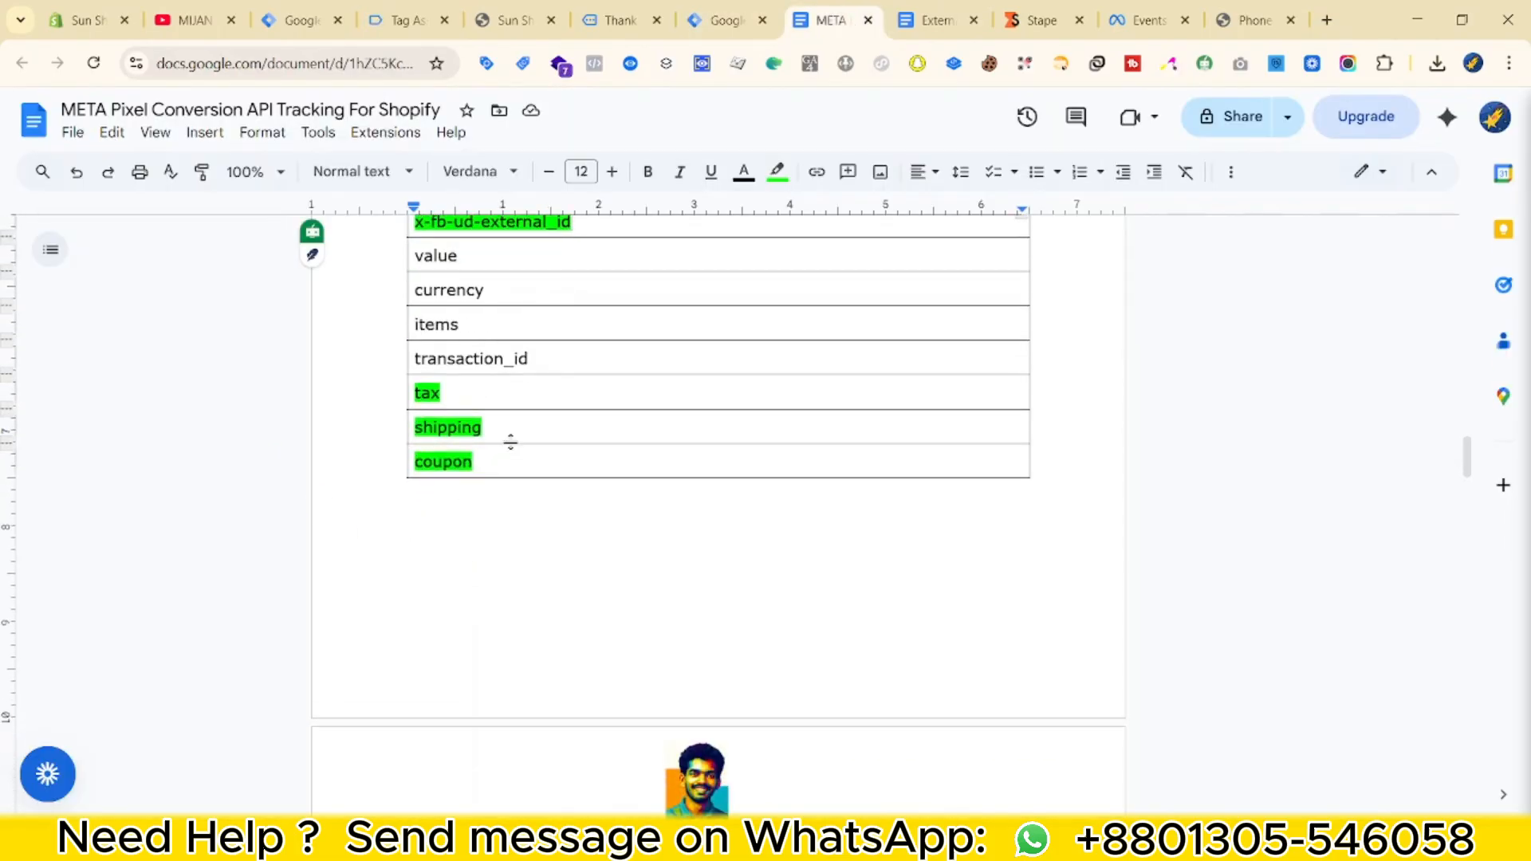
drag(375, 461, 424, 394)
click(556, 445)
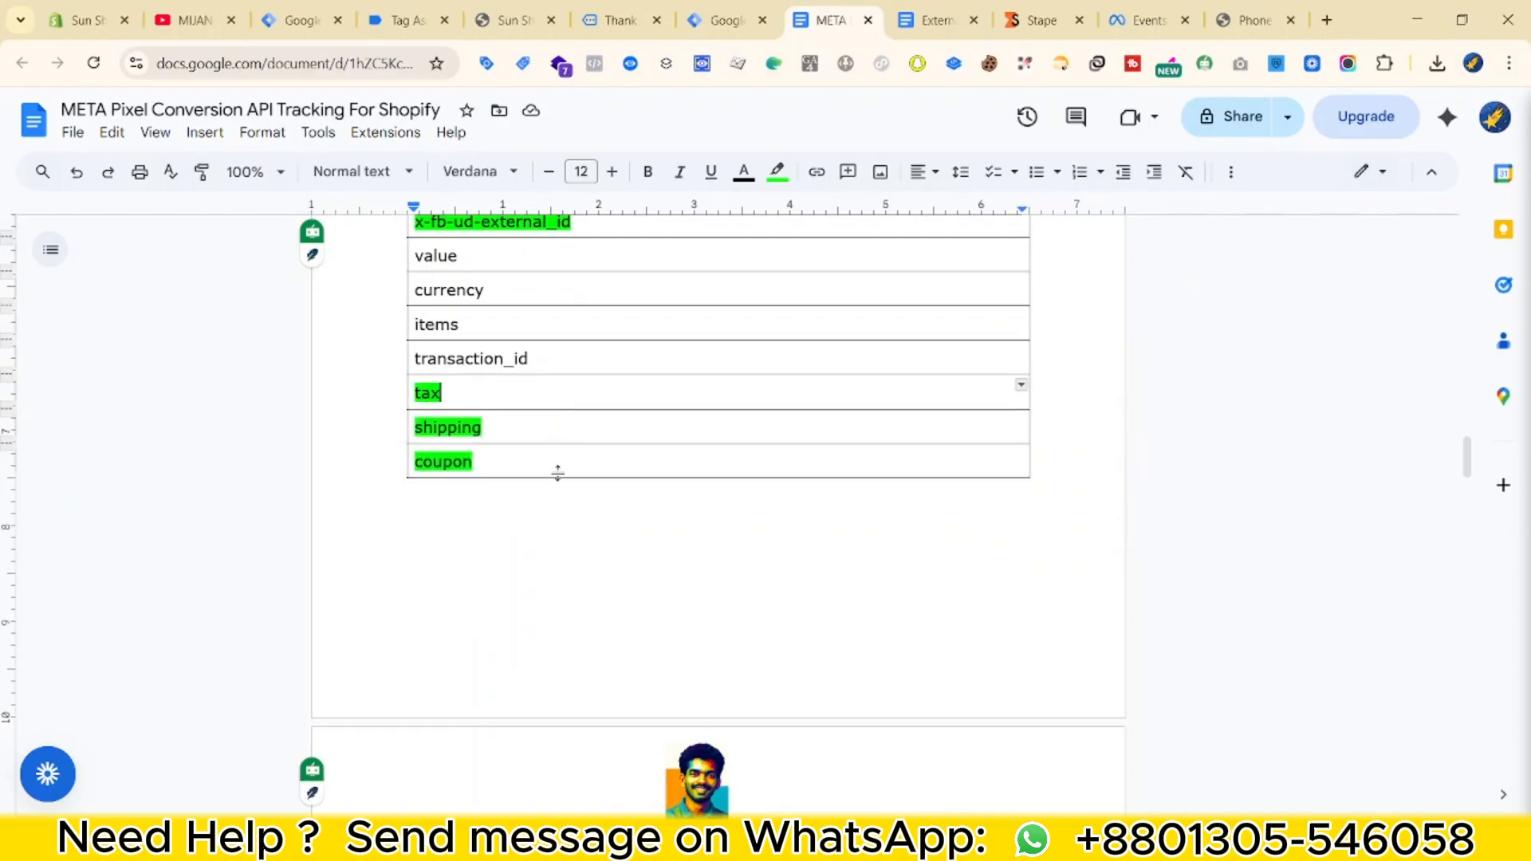
Copy the 'ecommerce' key from the purchase event data in Tag Assistant.
scroll(697, 446, up, 5)
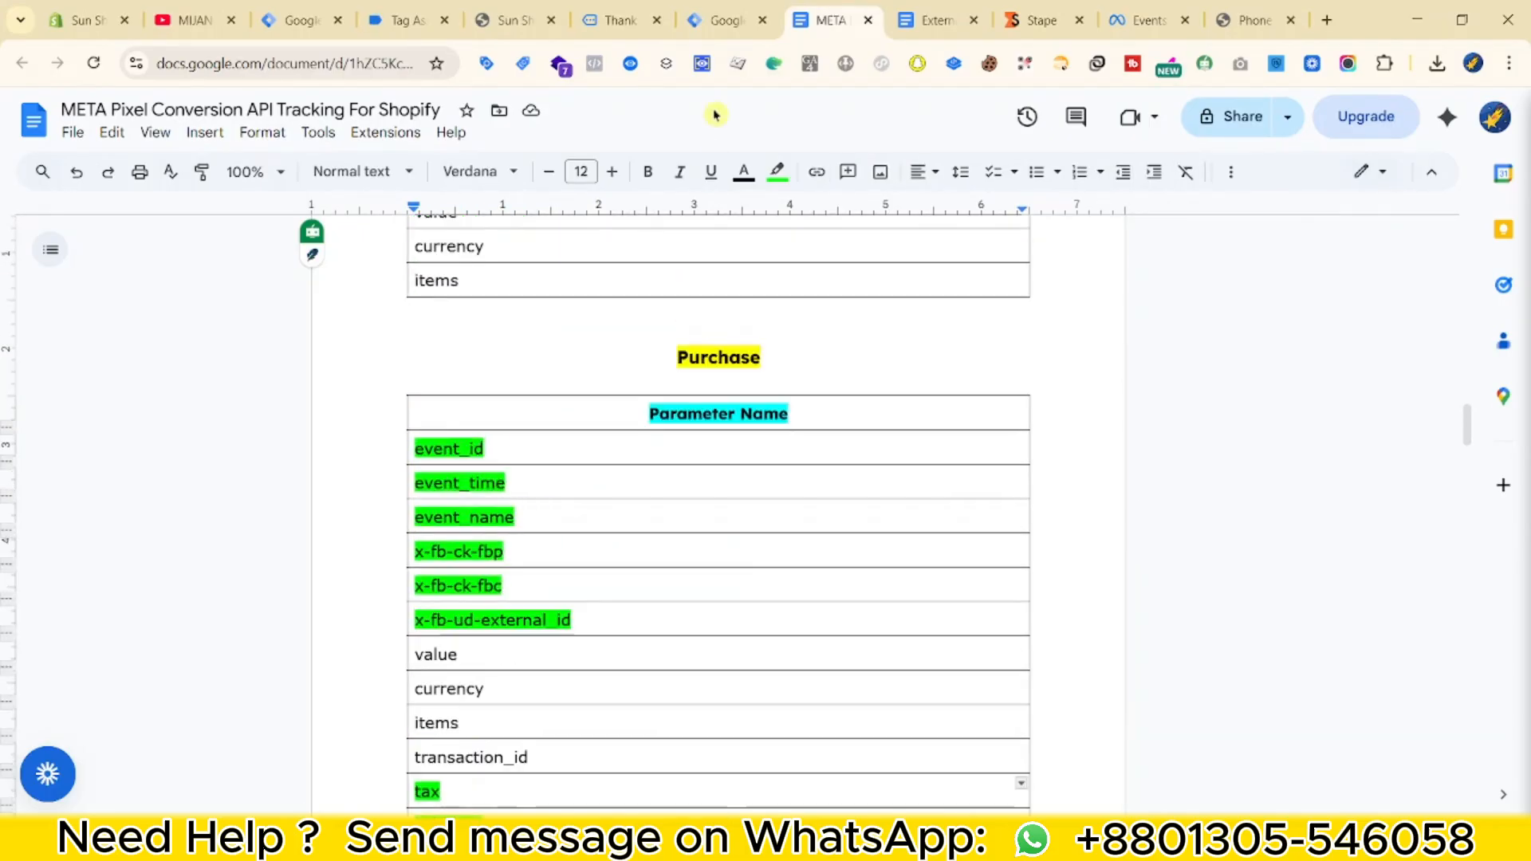
scroll(644, 177, down, 3)
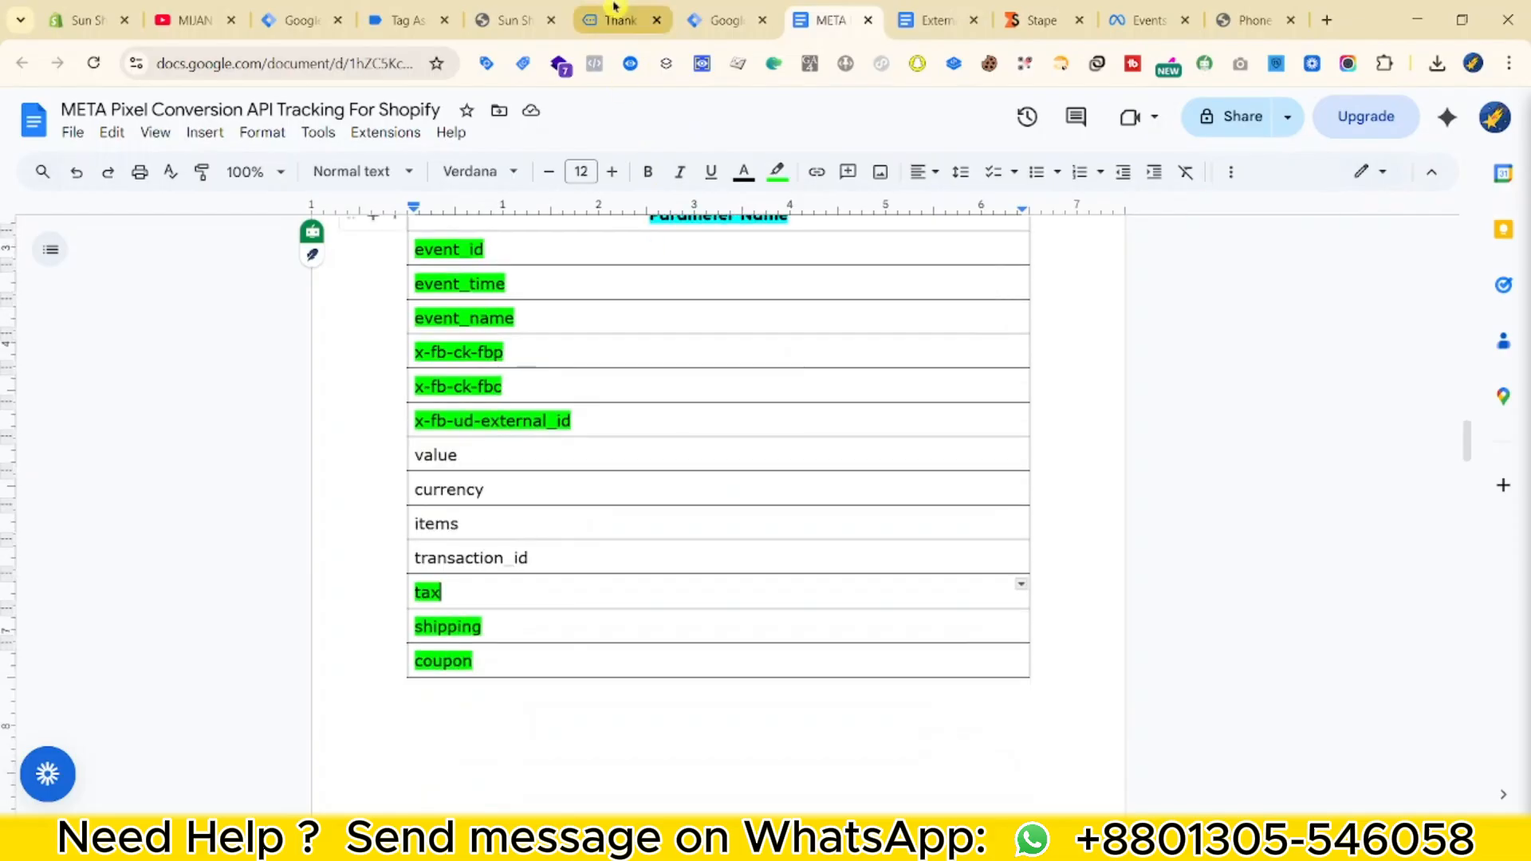
click(610, 19)
click(393, 21)
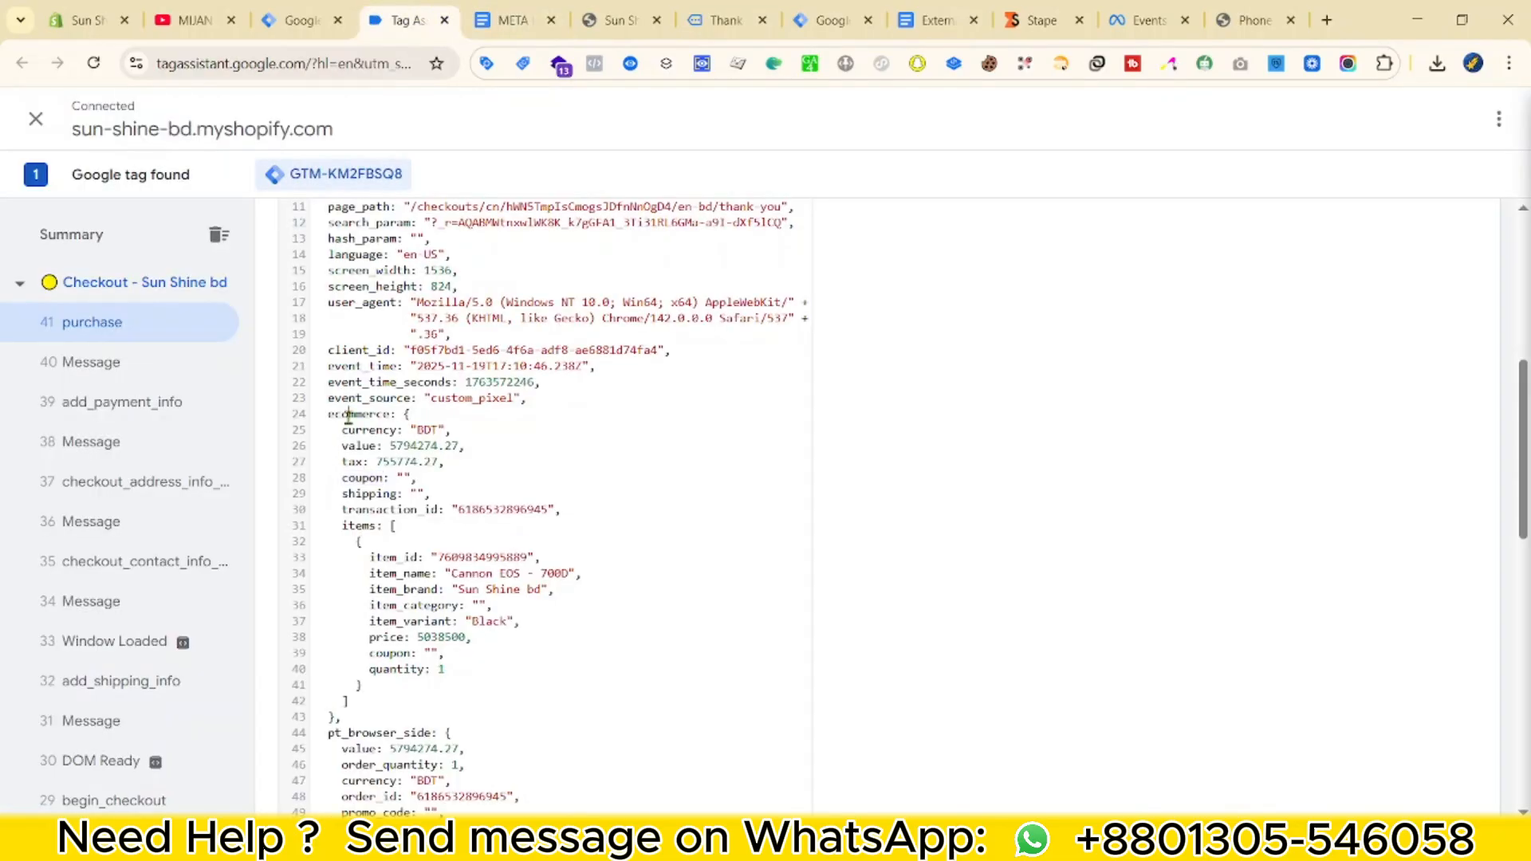
click(438, 441)
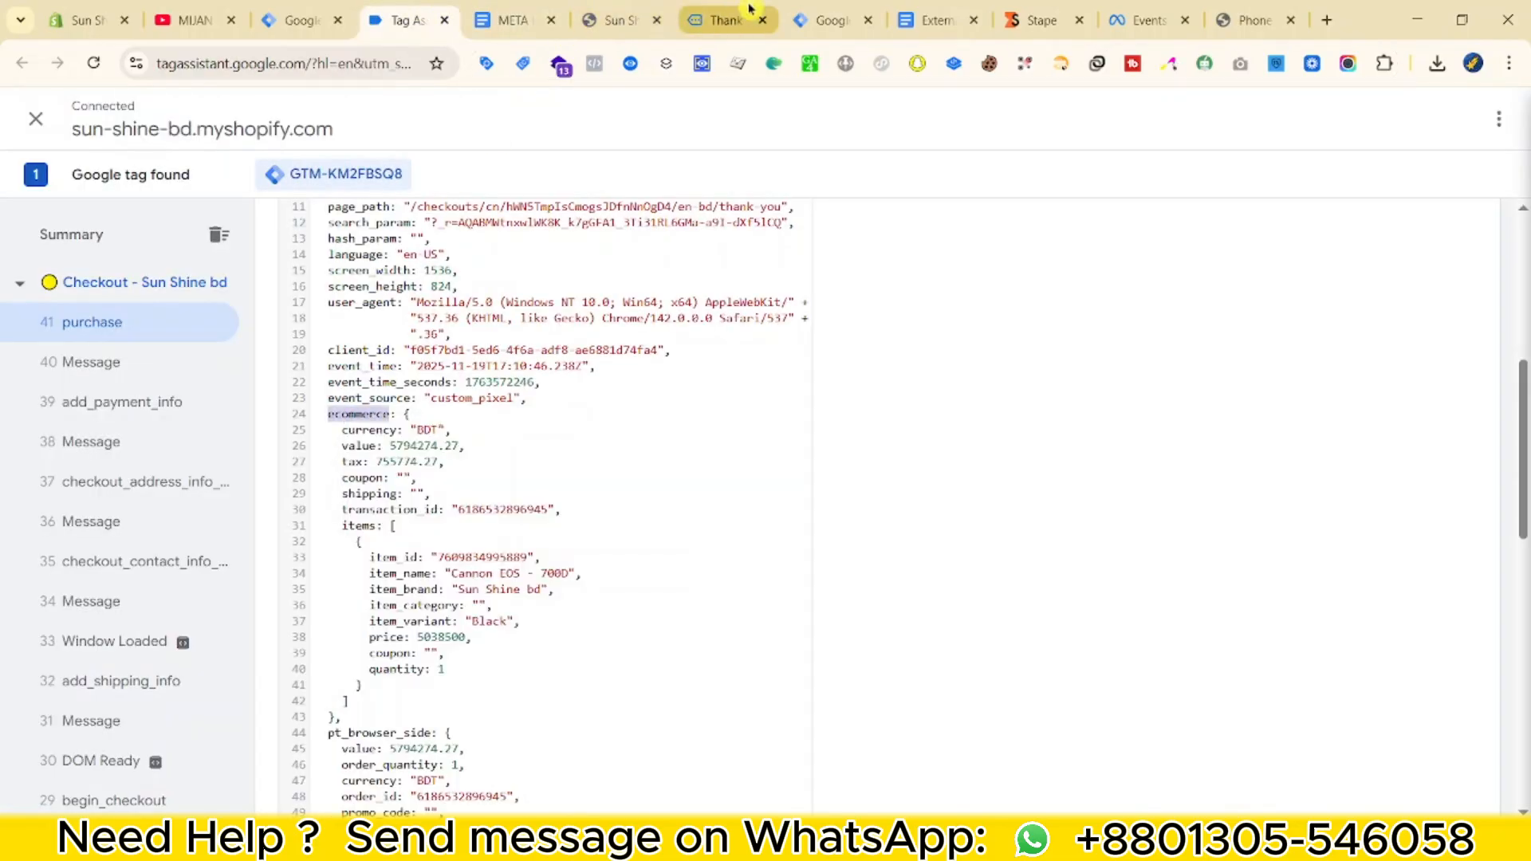
click(830, 20)
Create and save a Data Layer Variable reading ecommerce.tax.
click(1437, 414)
click(1161, 301)
scroll(1042, 693, down, 3)
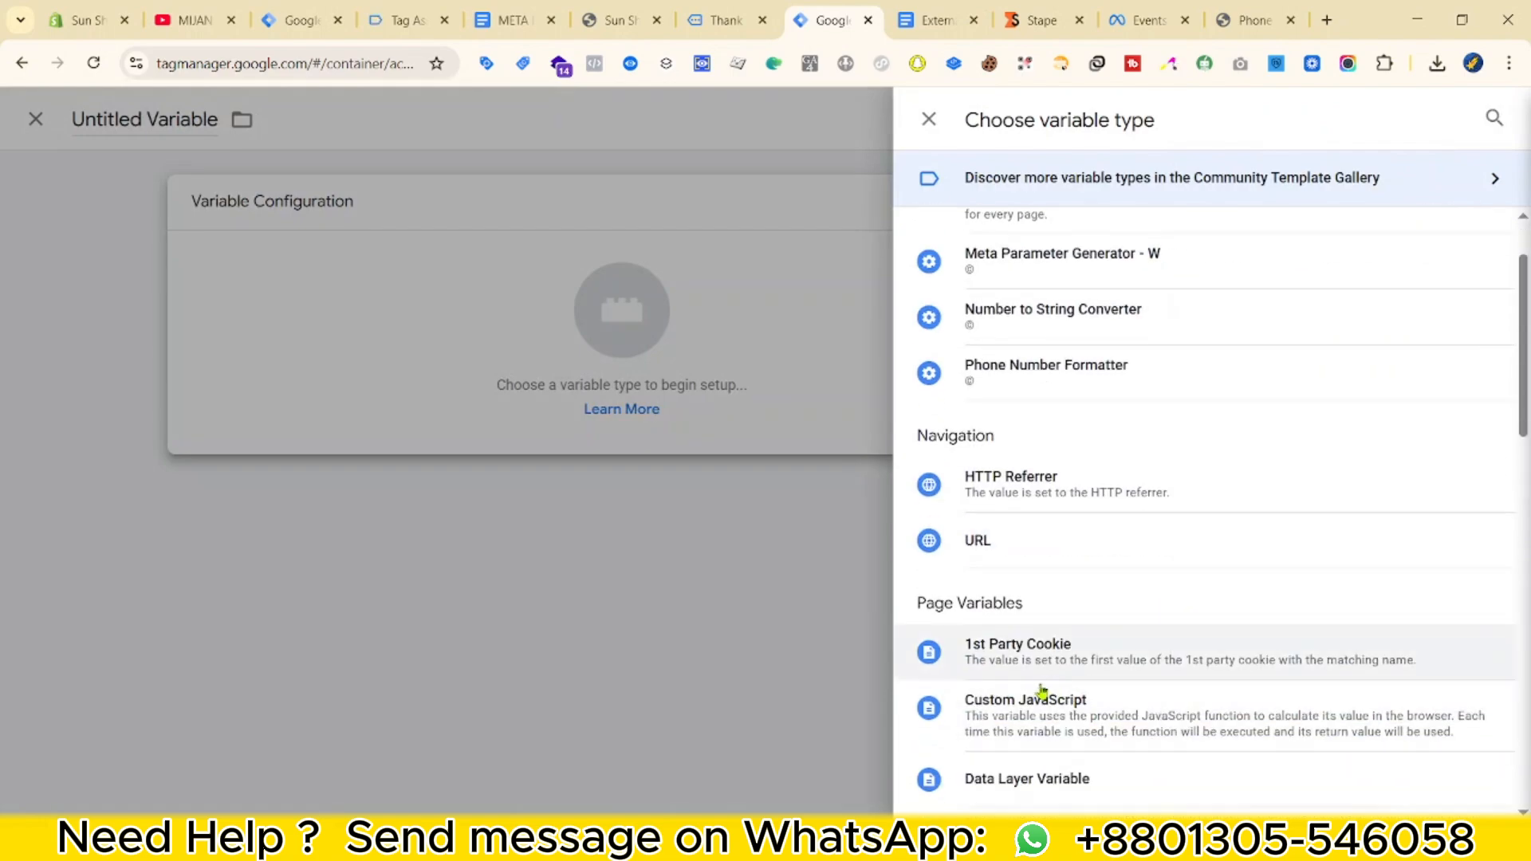
click(997, 767)
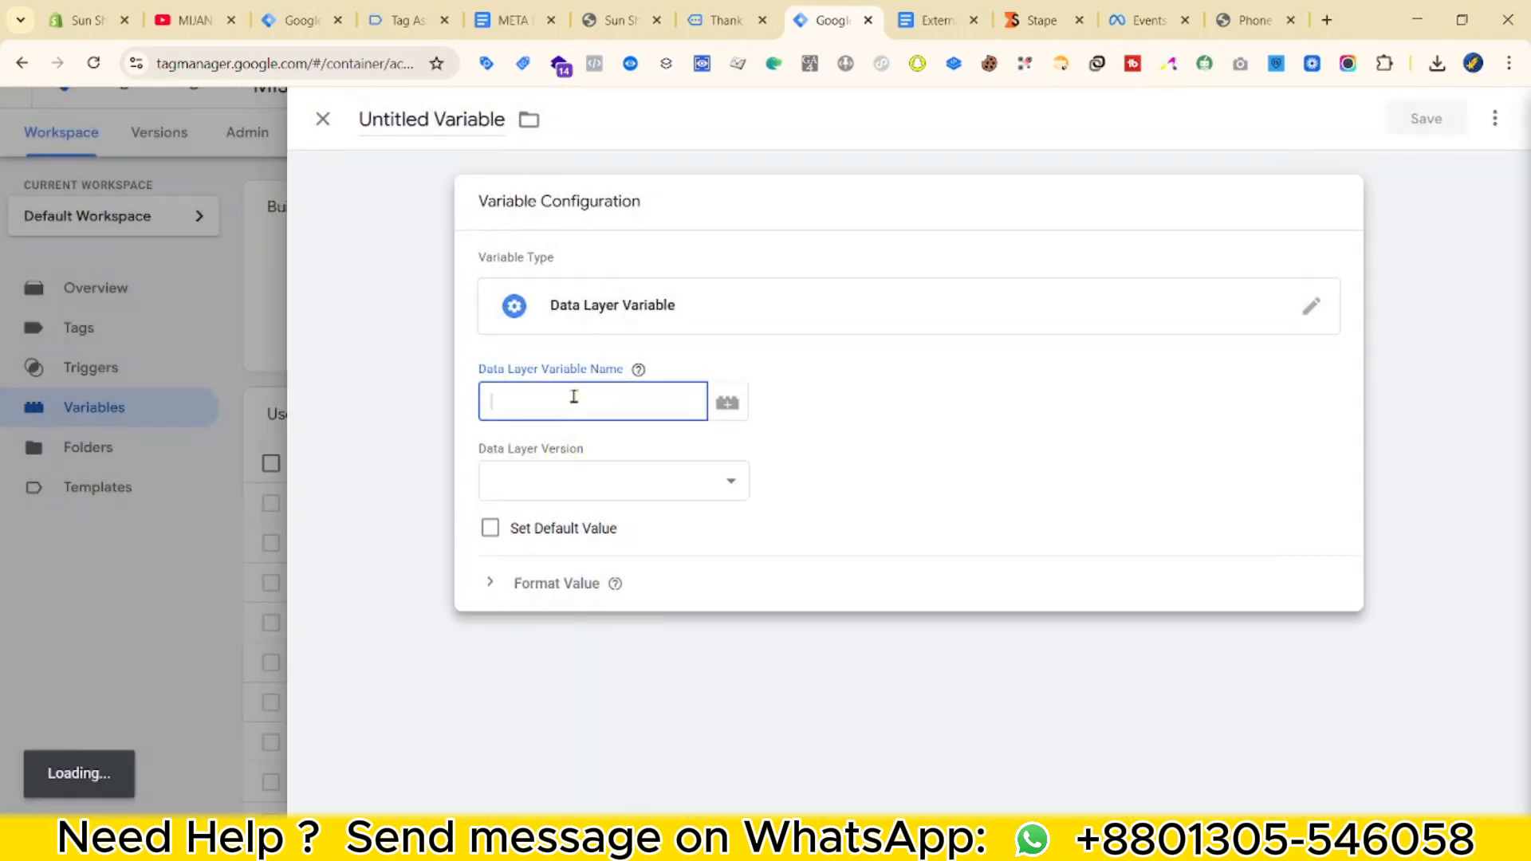
key(ctrl+v)
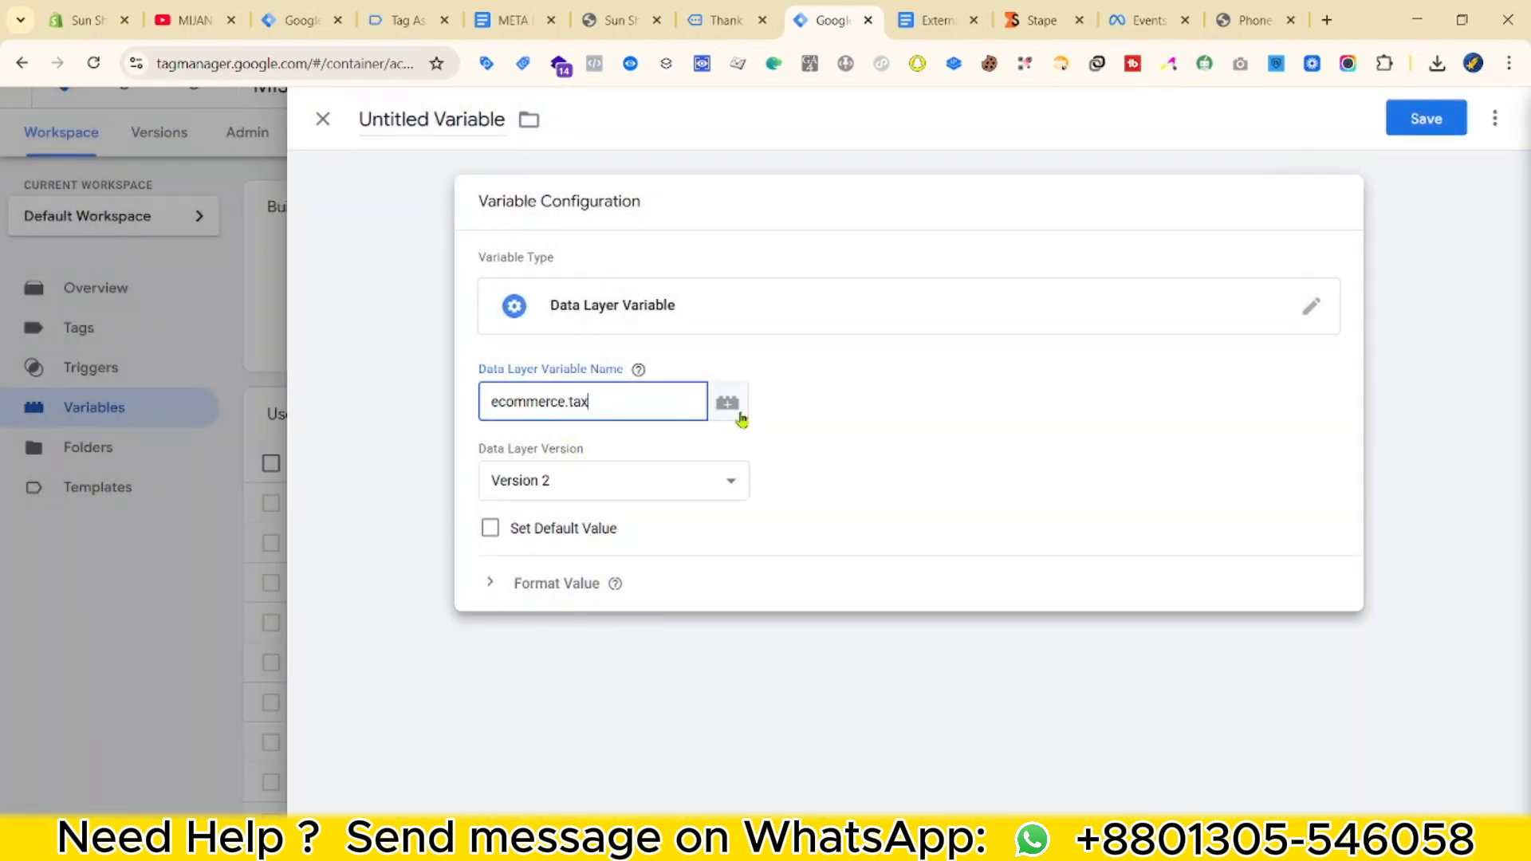
click(444, 123)
text(dlv - Tax)
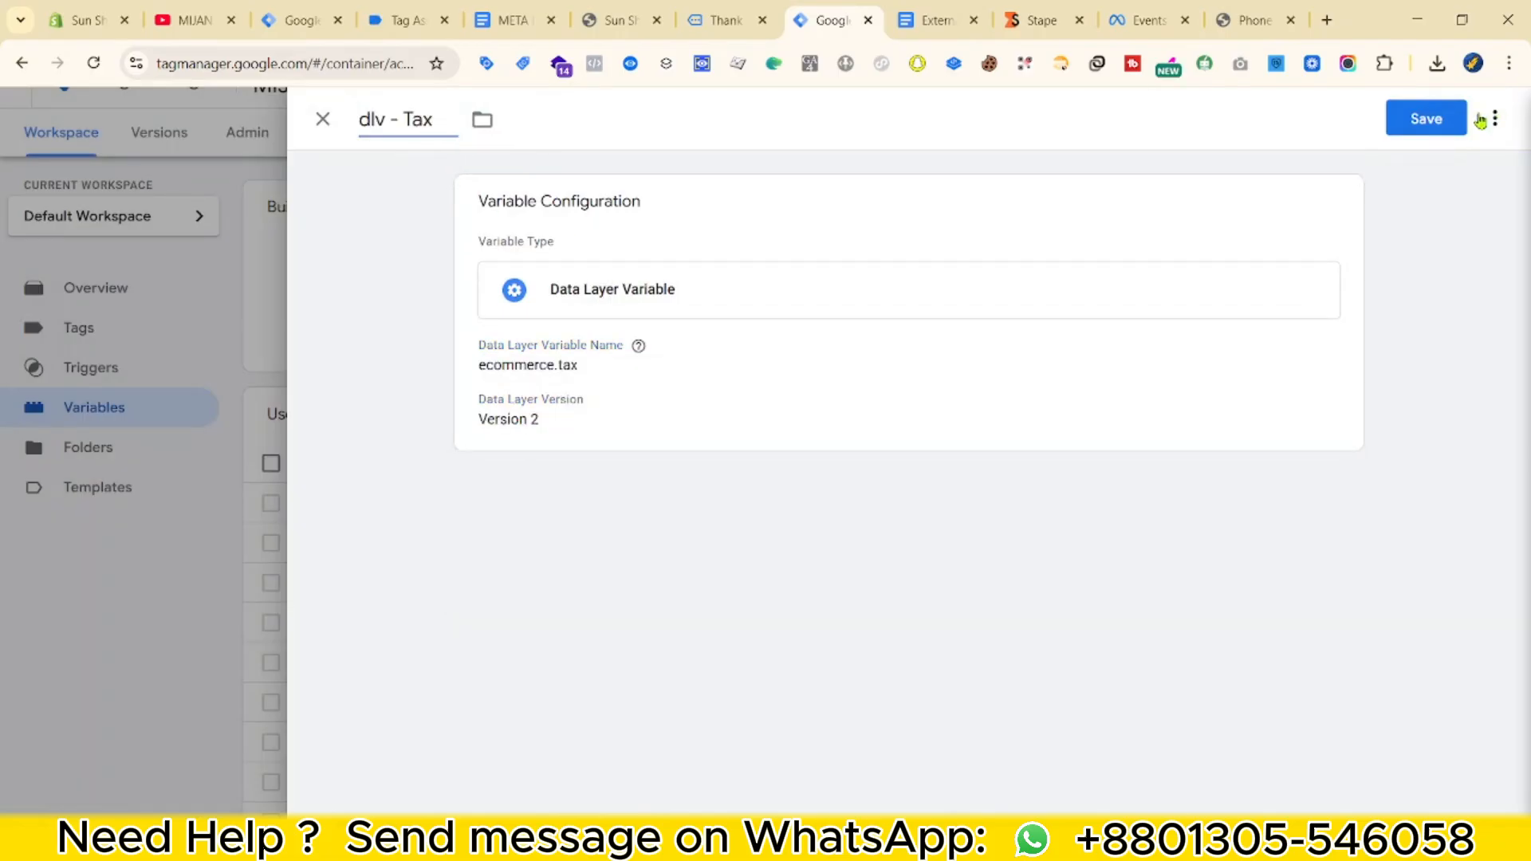
click(1427, 118)
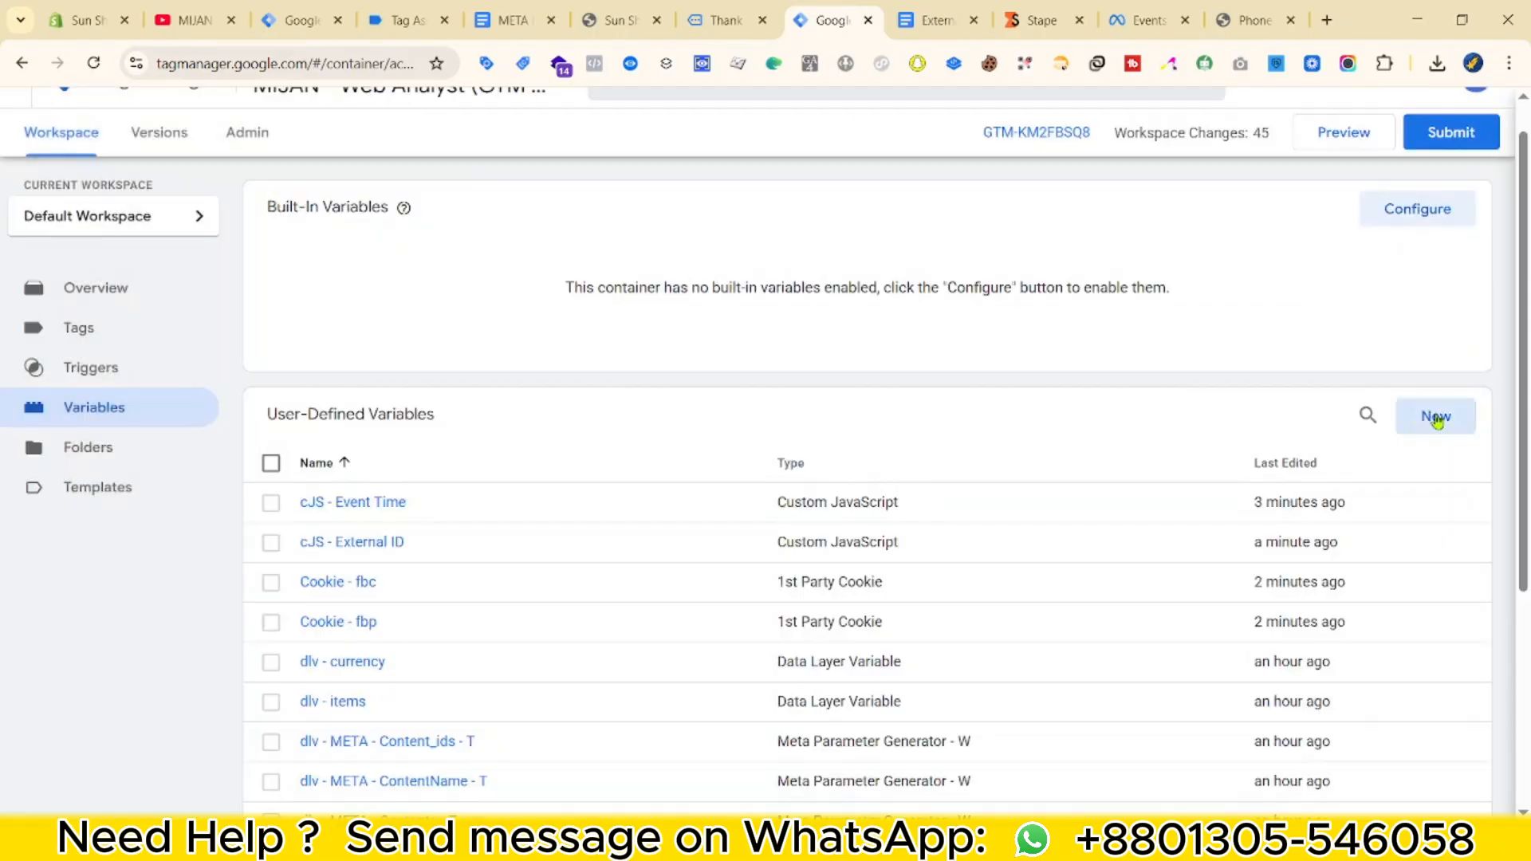
Add and save a second Data Layer Variable reading ecommerce.coupon.
click(1435, 416)
scroll(1036, 610, down, 3)
scroll(1012, 670, down, 3)
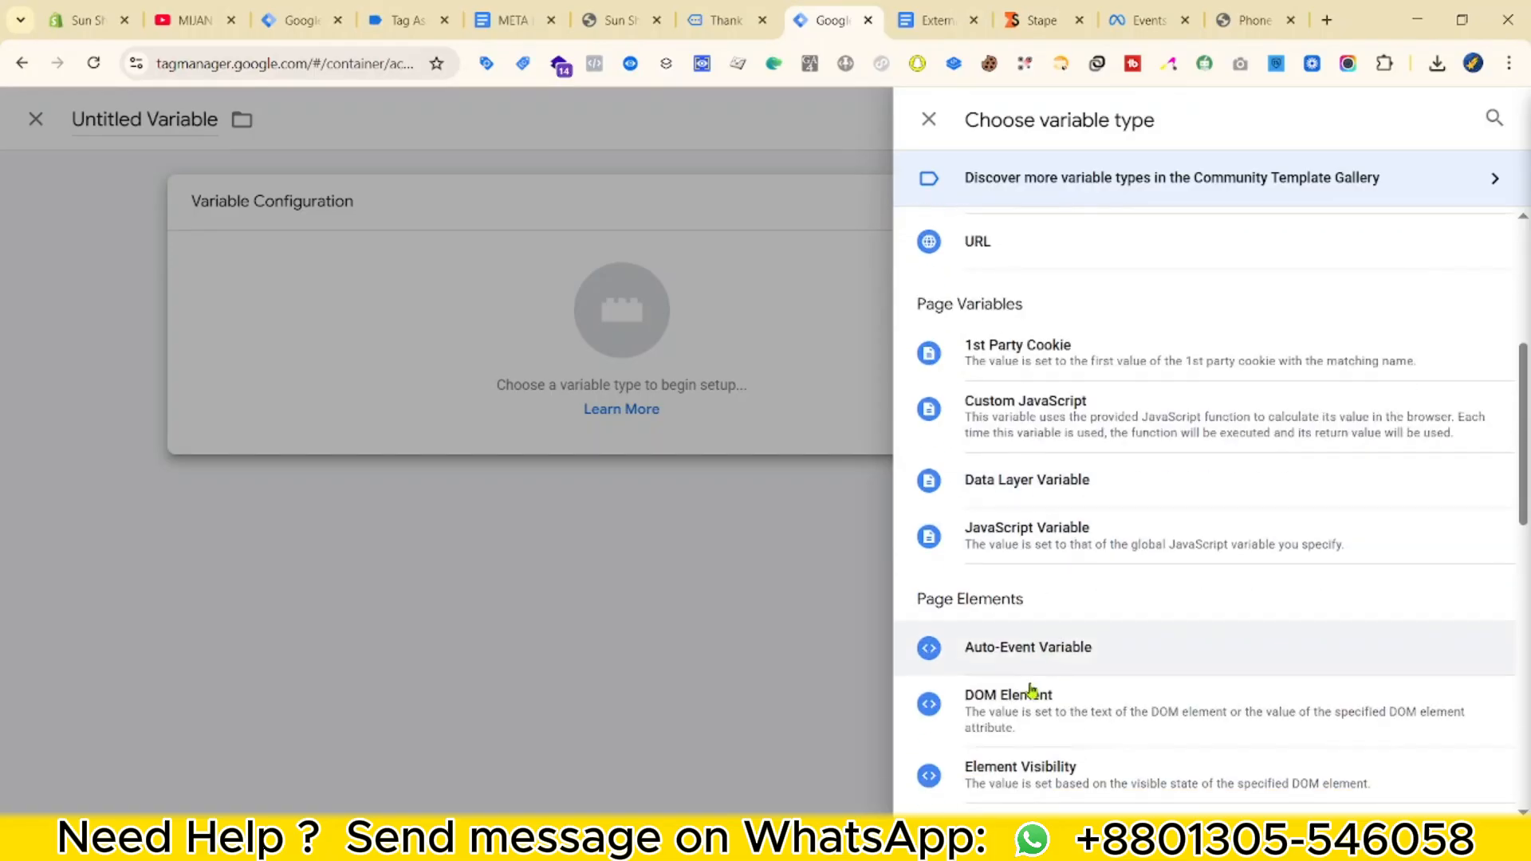
click(1036, 479)
click(542, 404)
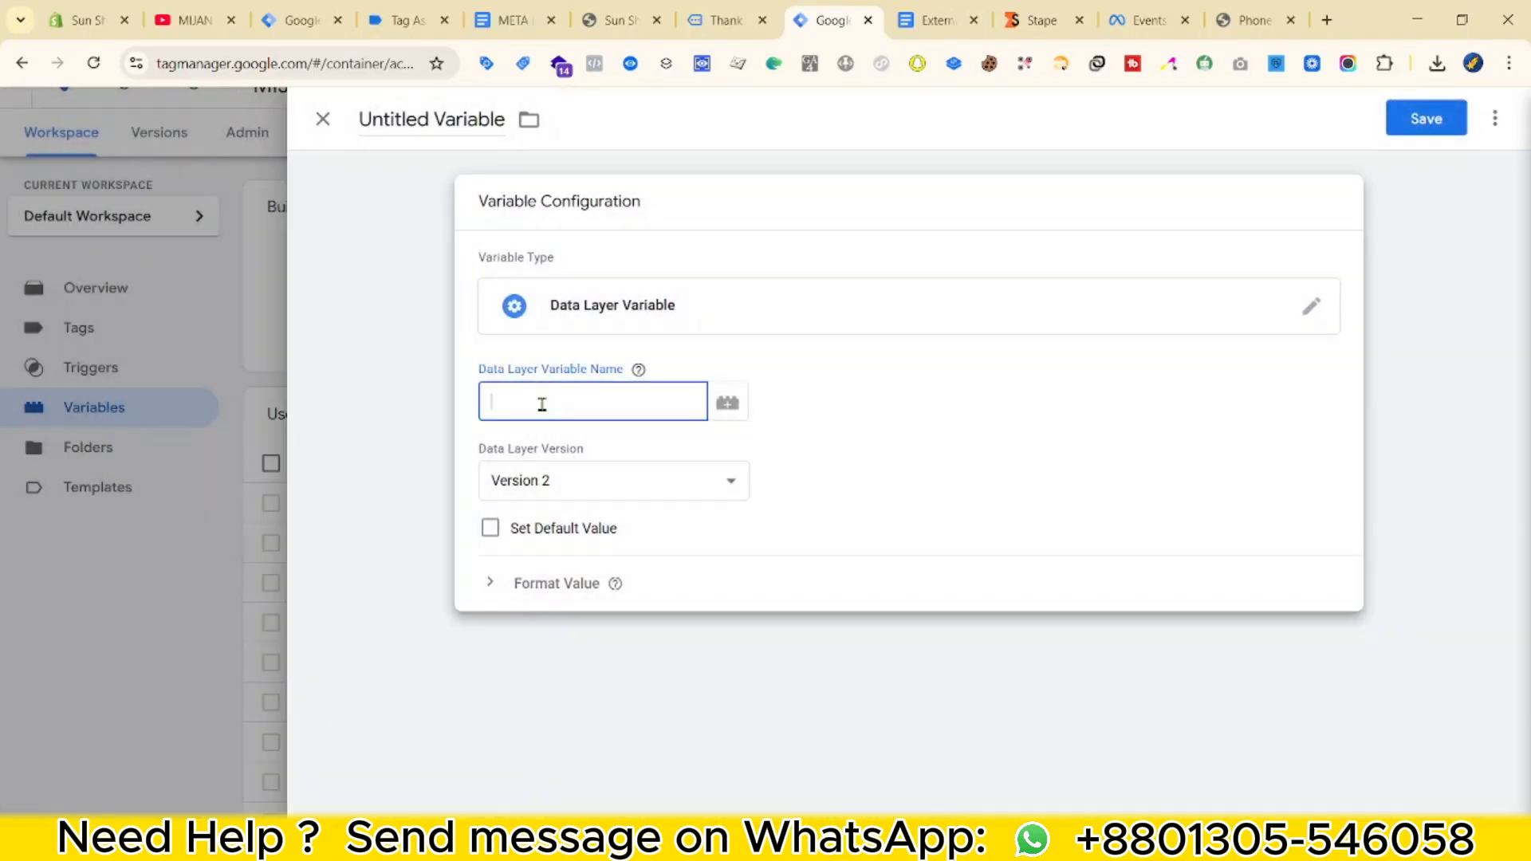
click(406, 21)
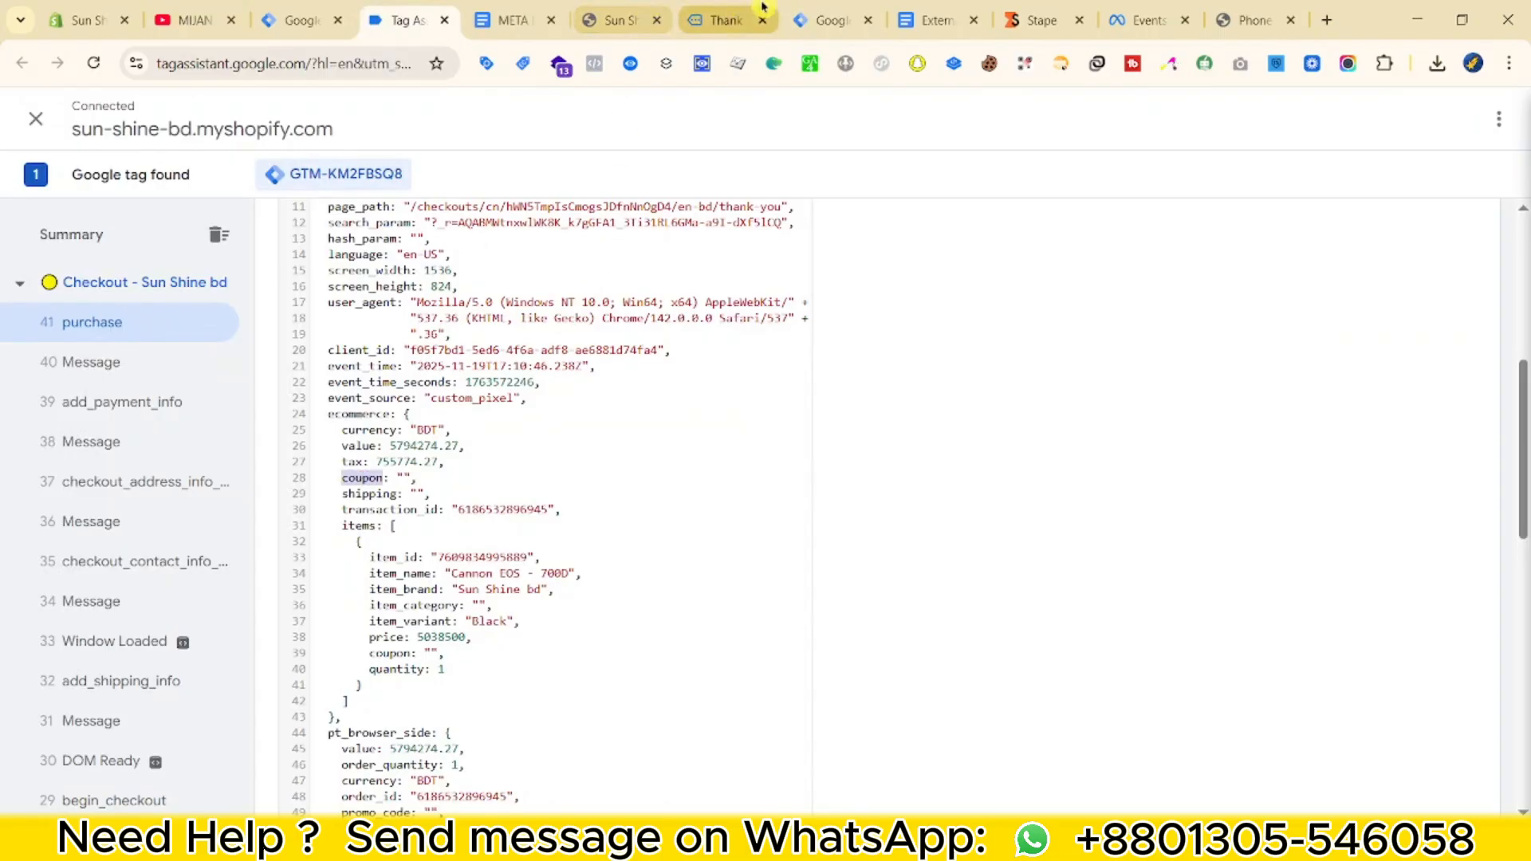
click(829, 20)
key(ctrl+v)
click(462, 125)
text(dl)
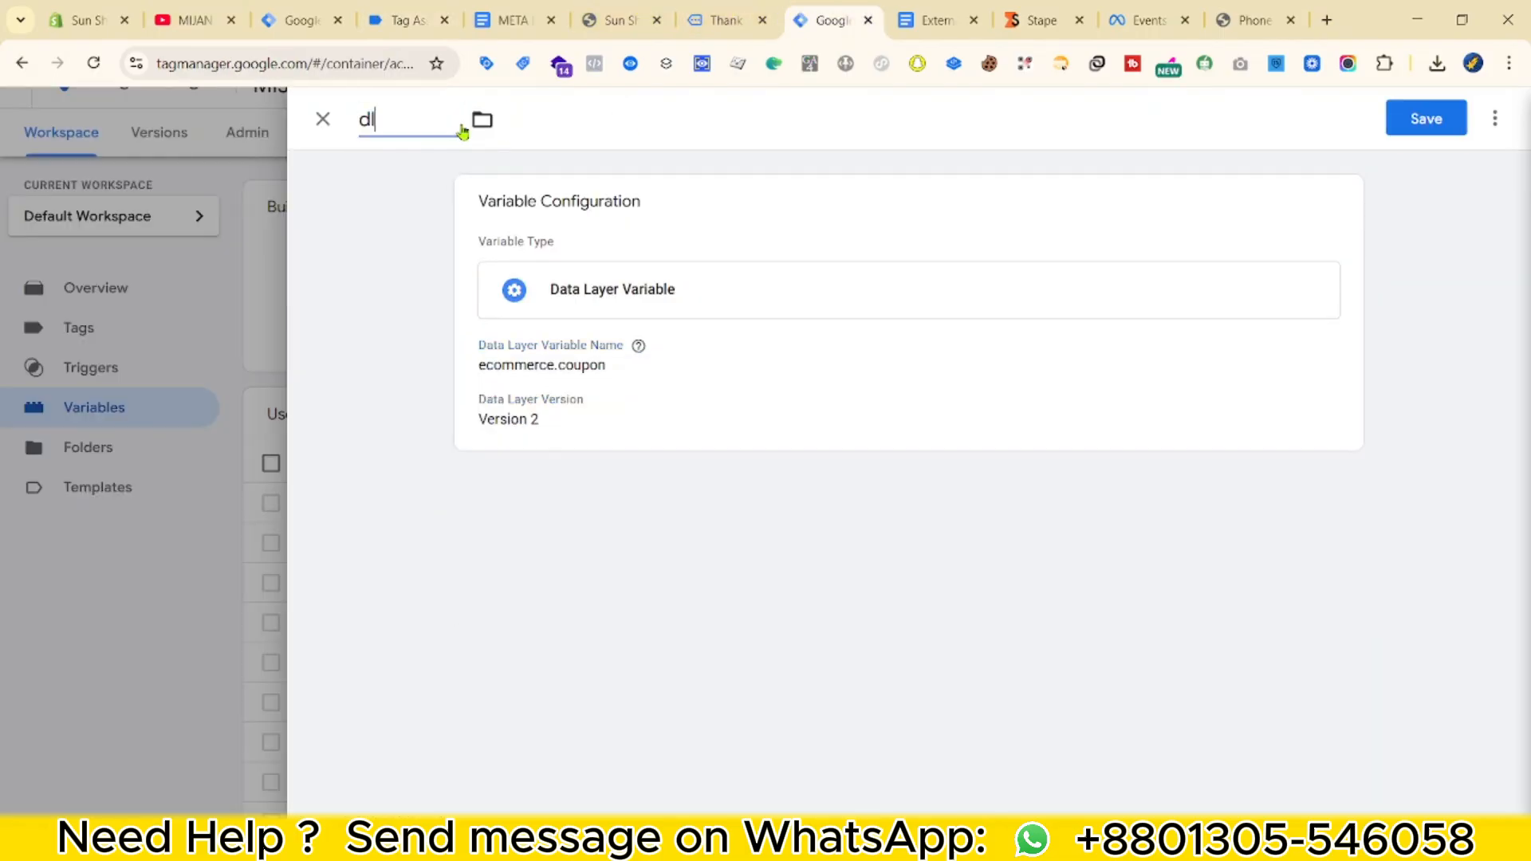
click(1425, 119)
Start a third Data Layer Variable with 'ecommerce' pasted into its key.
click(1463, 414)
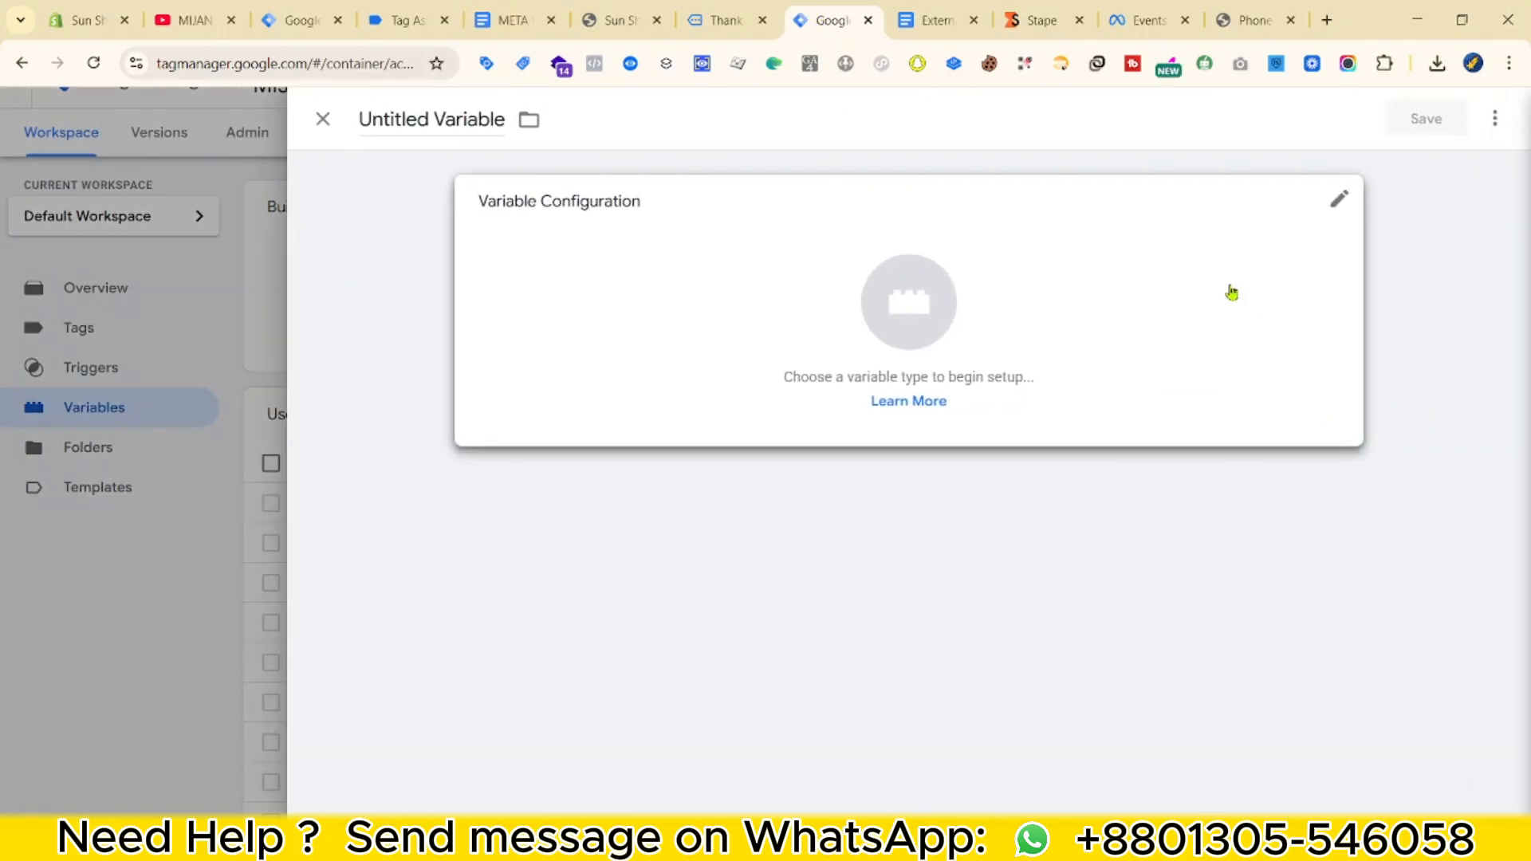
click(1231, 291)
scroll(1276, 615, down, 2)
click(1276, 615)
scroll(1276, 616, down, 2)
click(1097, 495)
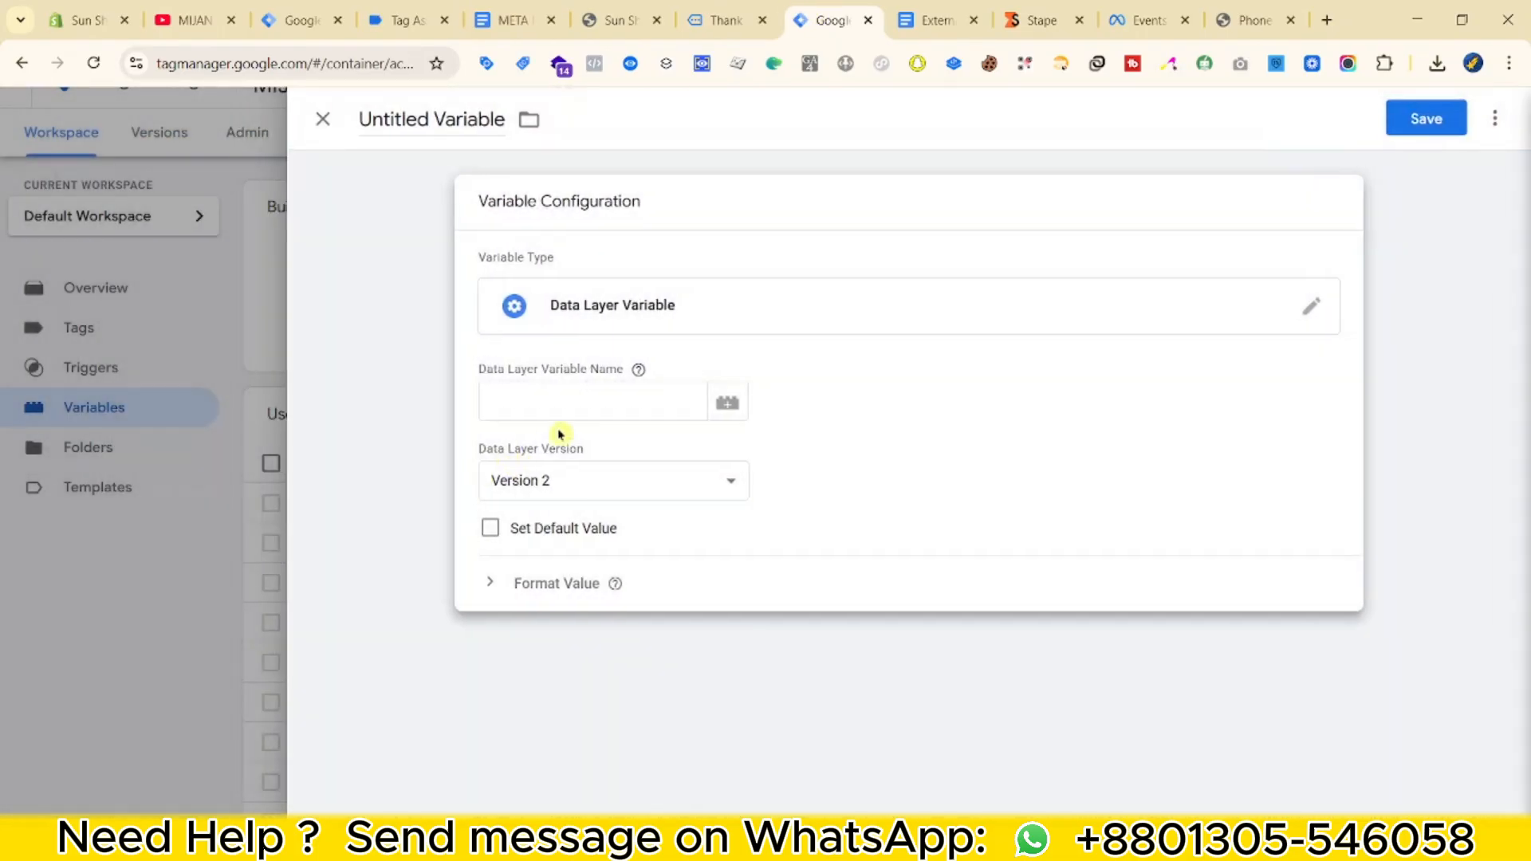
key(super+v)
click(568, 548)
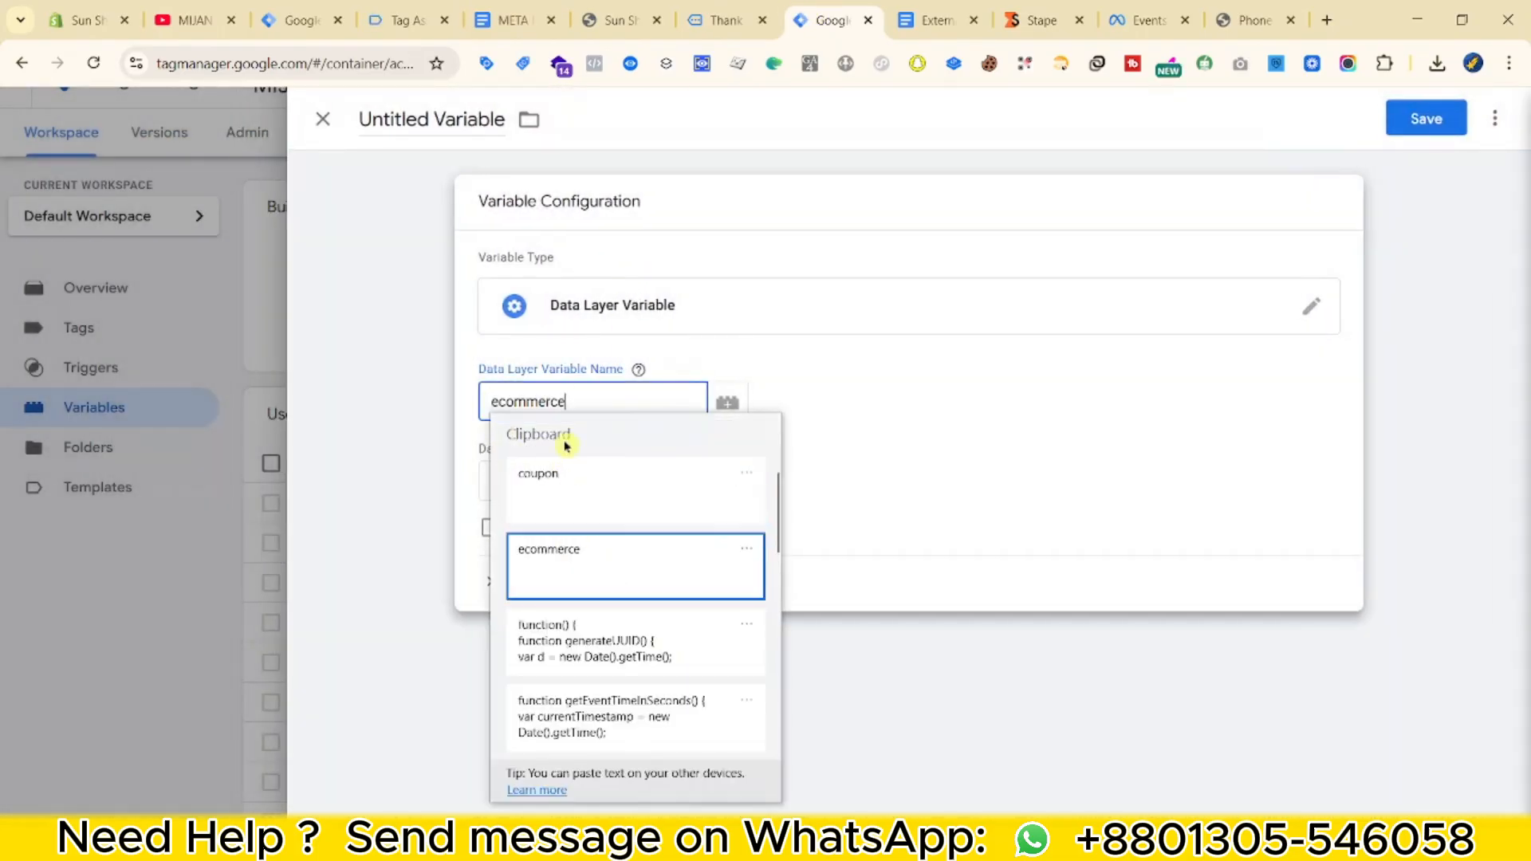
Complete the key as ecommerce.shipping and save the variable as 'dlv - shipping'.
click(444, 11)
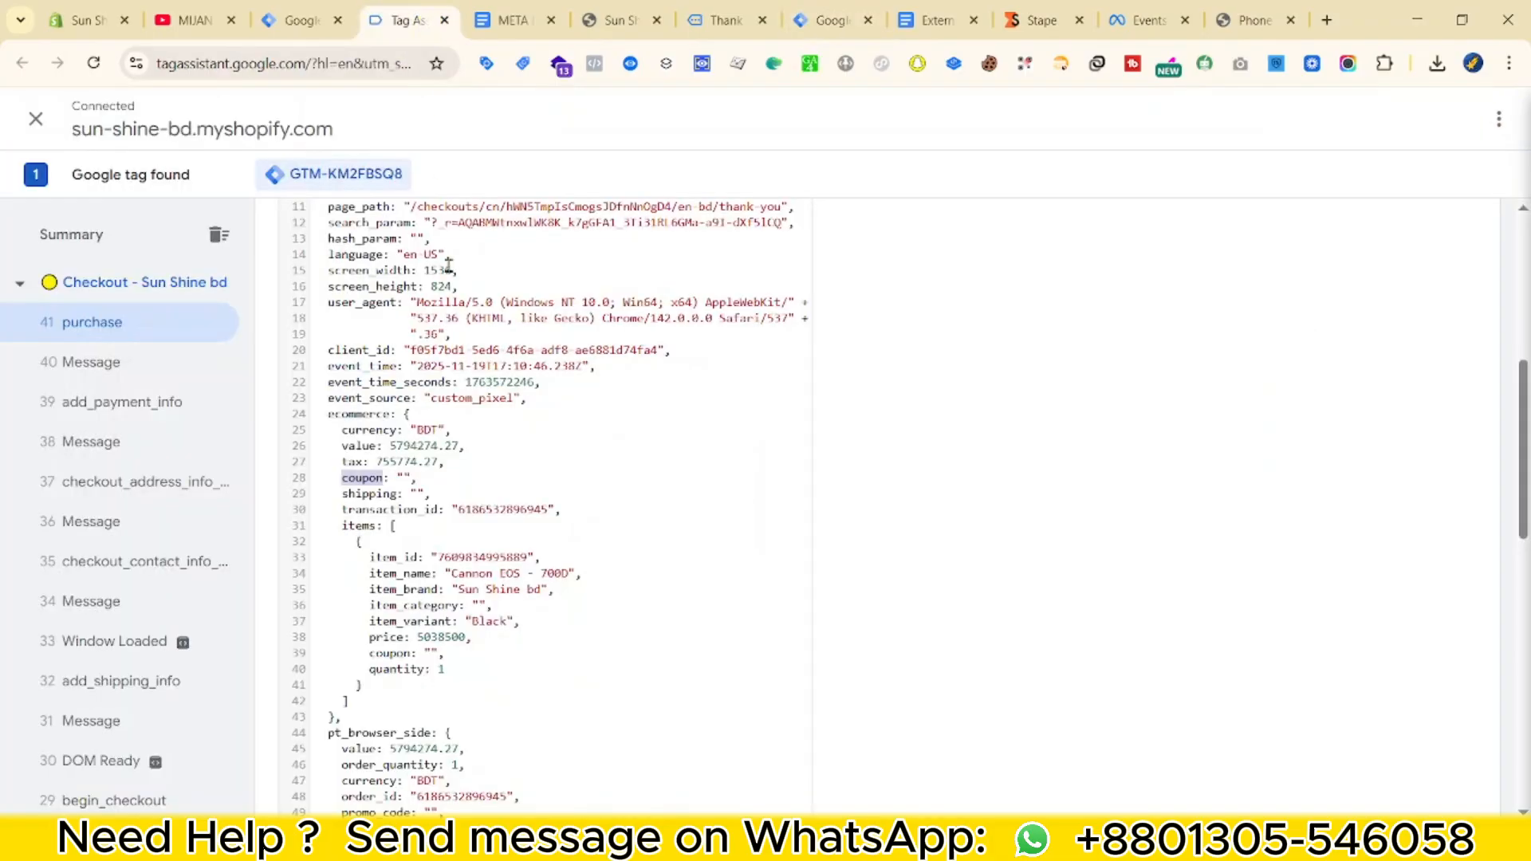
click(516, 20)
click(831, 20)
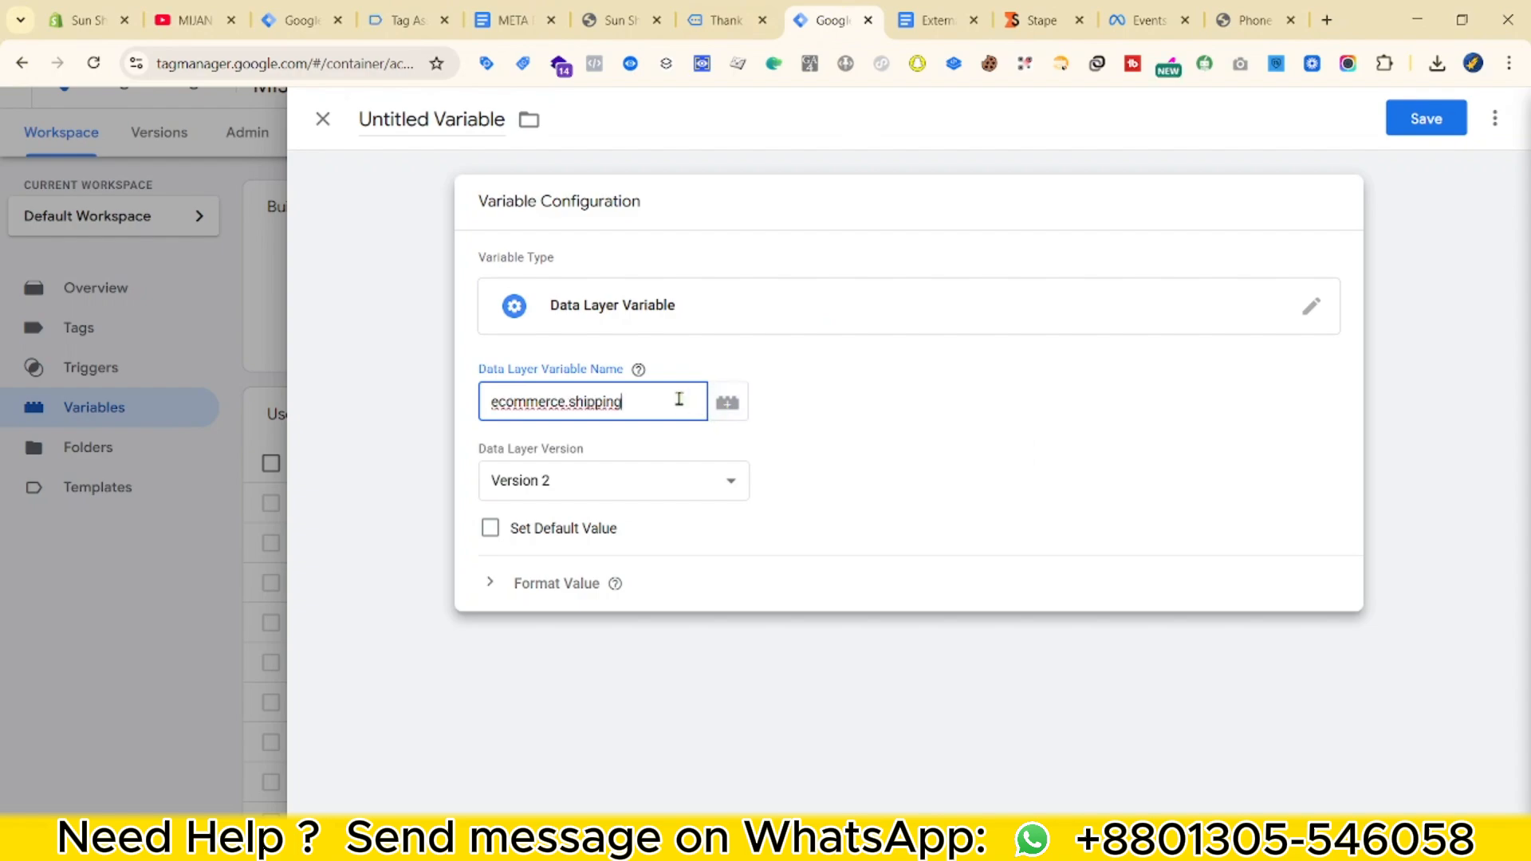
click(454, 239)
click(1426, 118)
text(dlv - shipping)
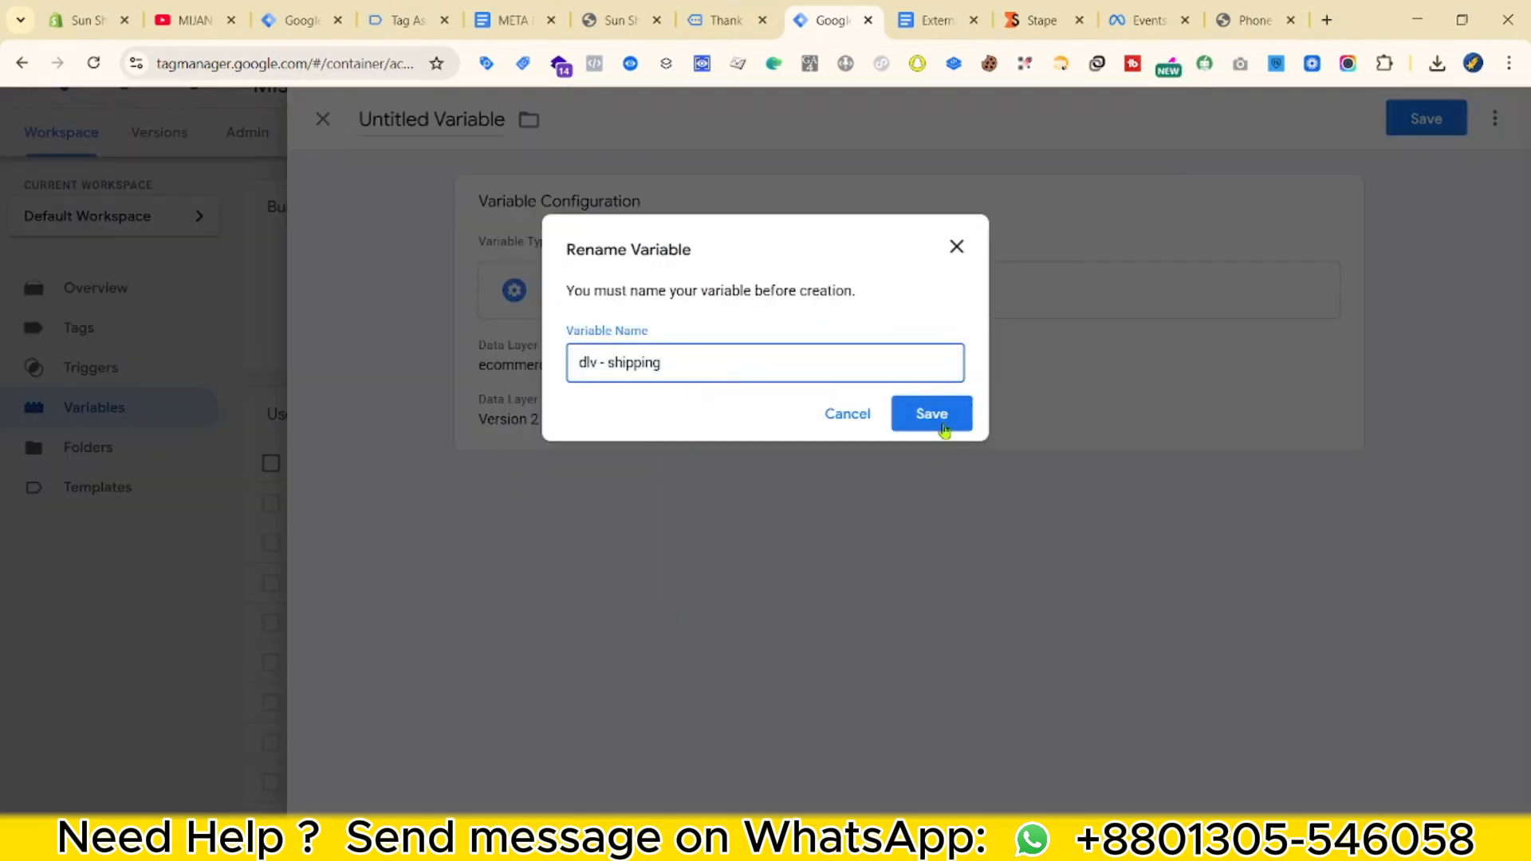
click(944, 431)
click(514, 19)
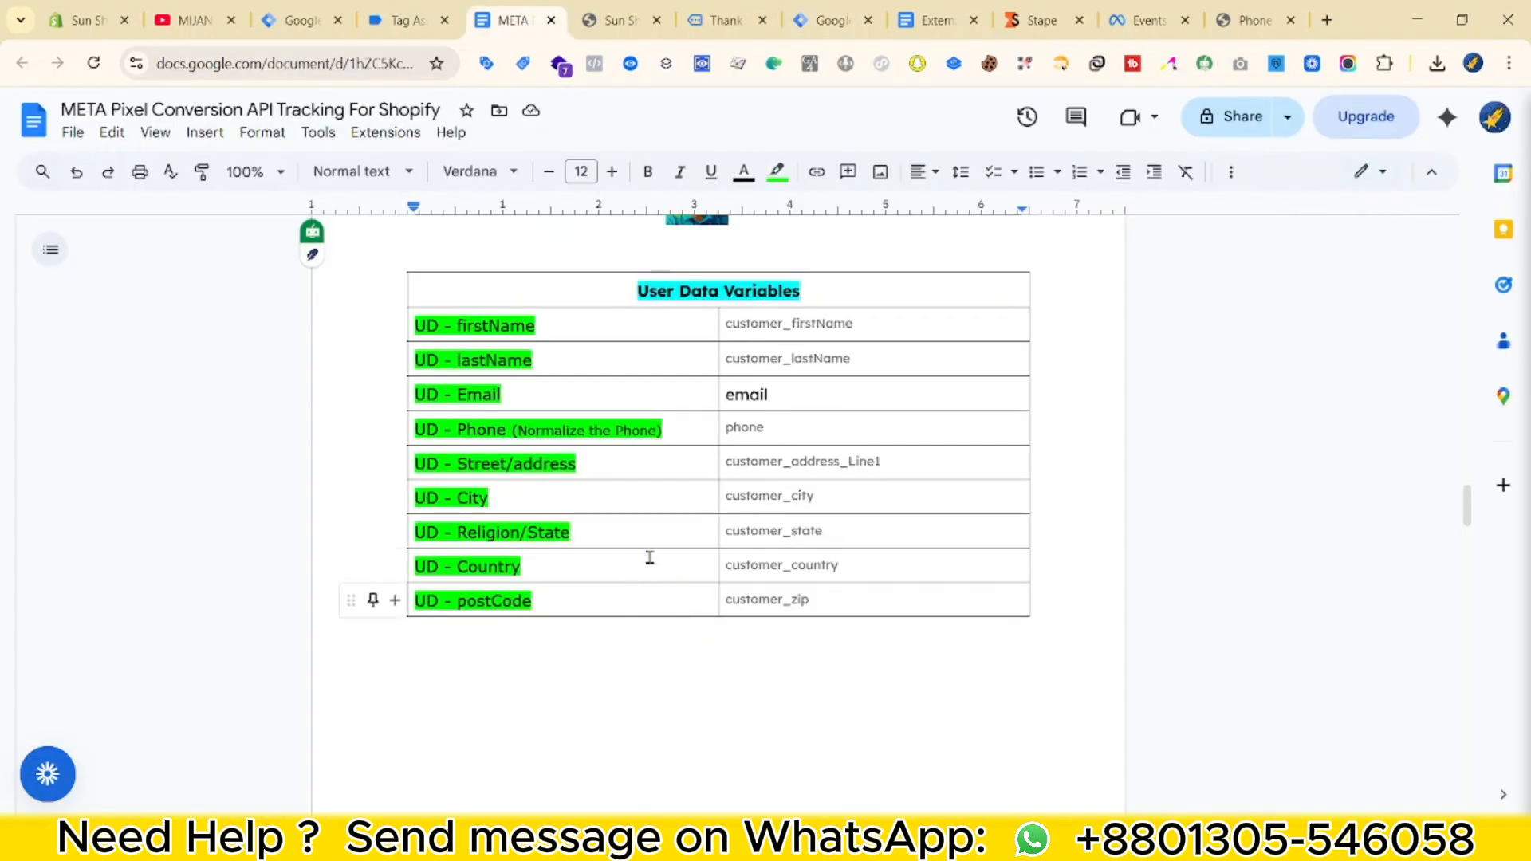
Start a new Data Layer Variable in Tag Manager.
scroll(857, 488, down, 2)
click(614, 20)
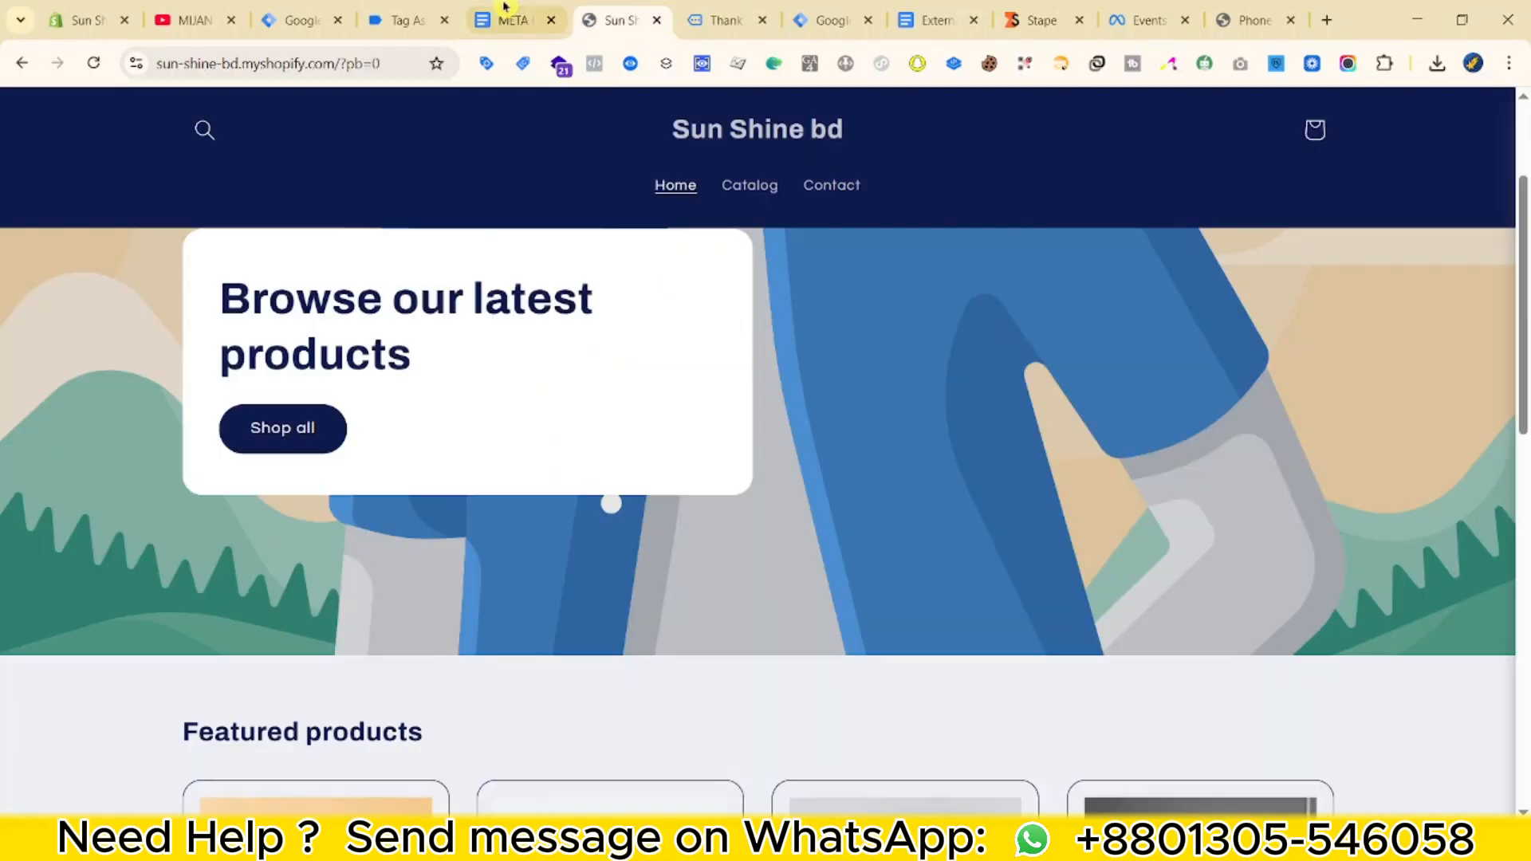
drag(831, 20, 631, 7)
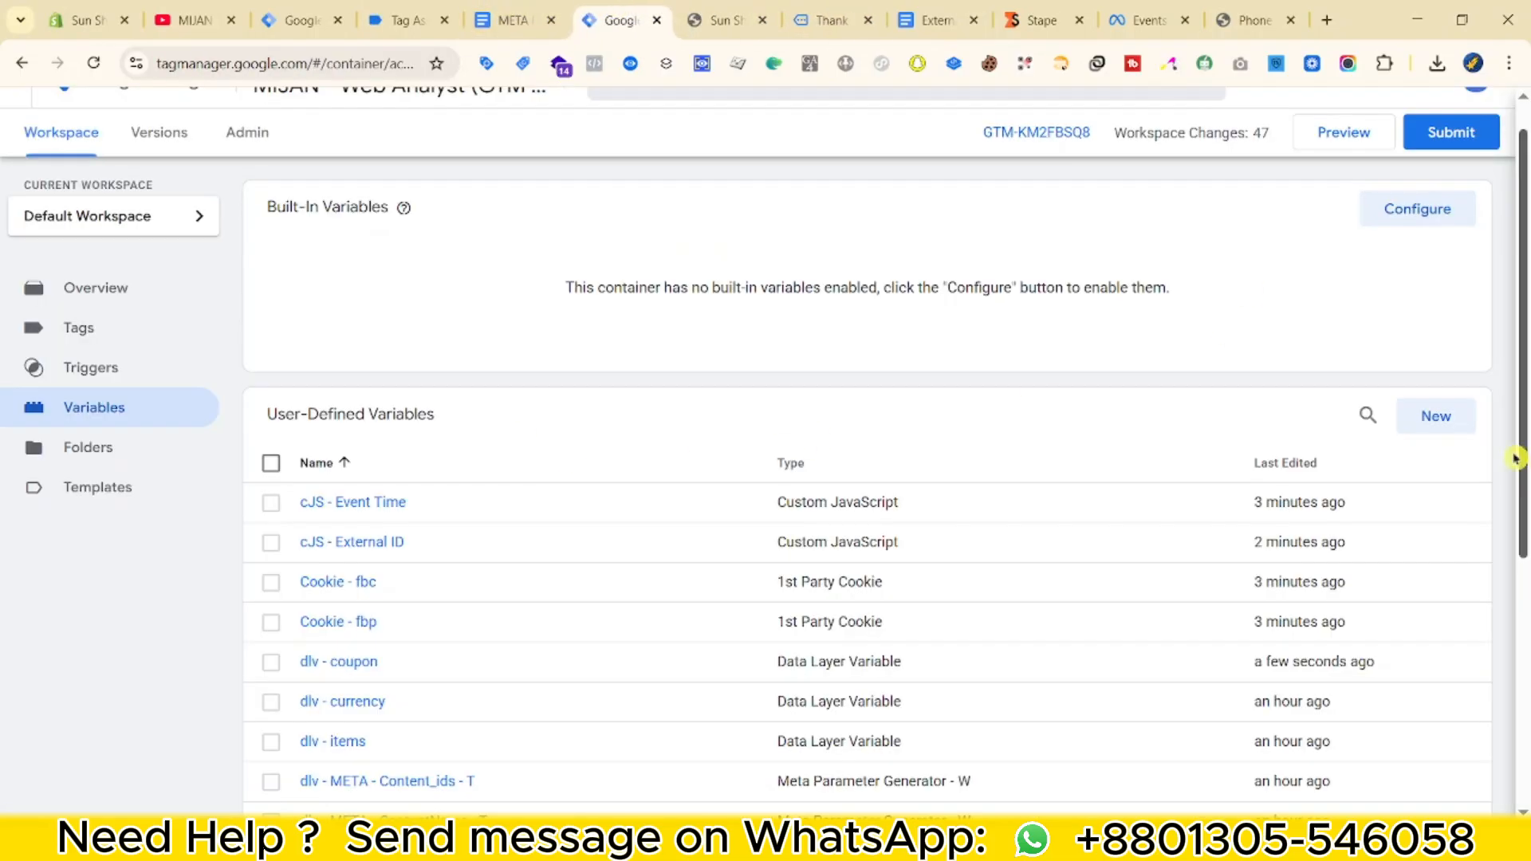
click(1435, 415)
click(1074, 260)
scroll(972, 614, down, 4)
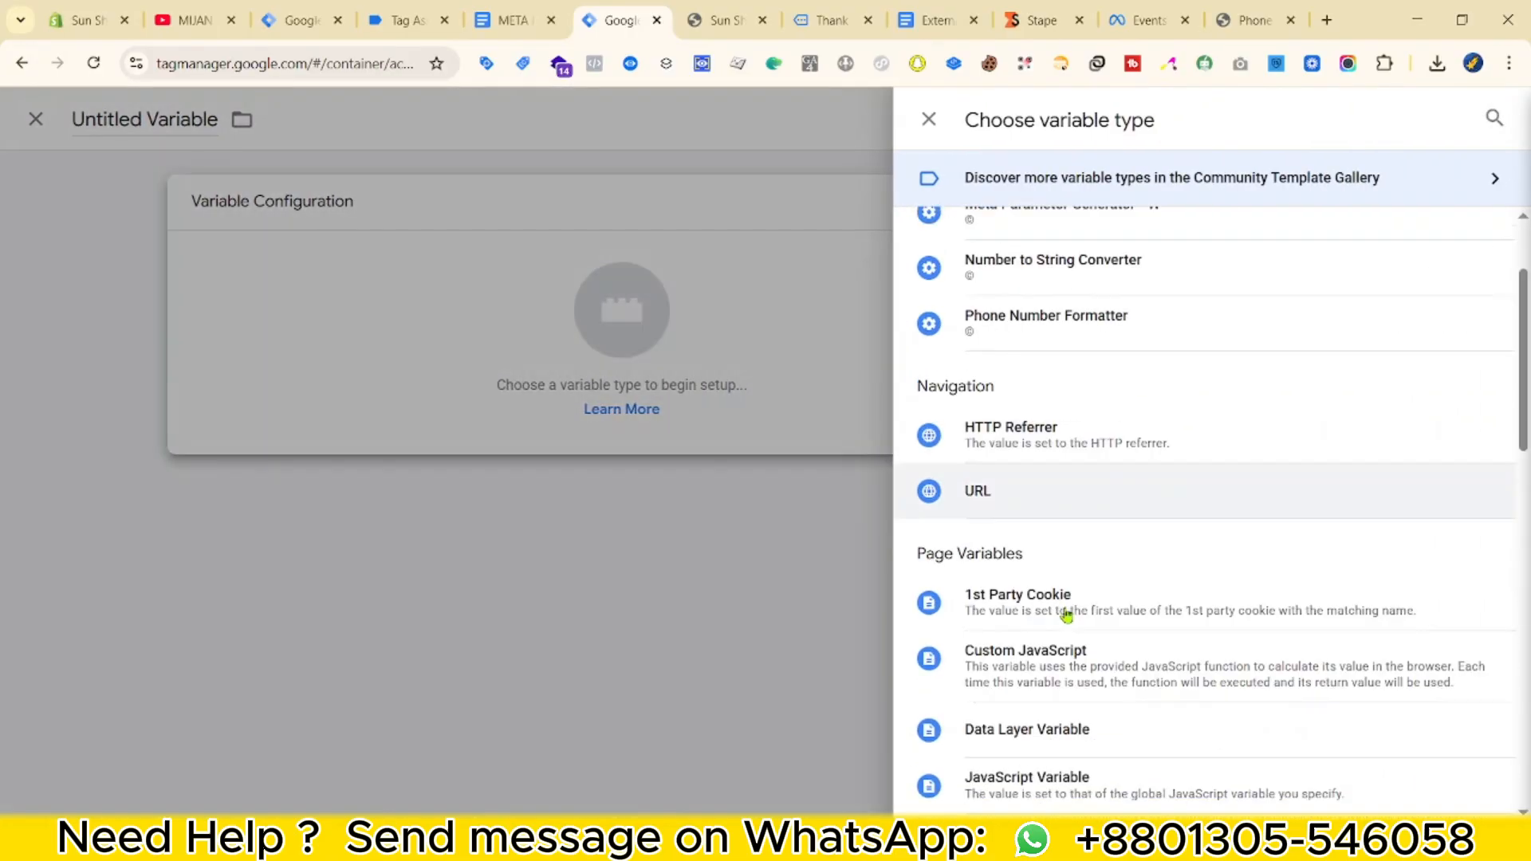
click(1024, 577)
Set its key to customer_firstName from the notes and save it as 'UD - firstName'.
key(ctrl+Page_Up)
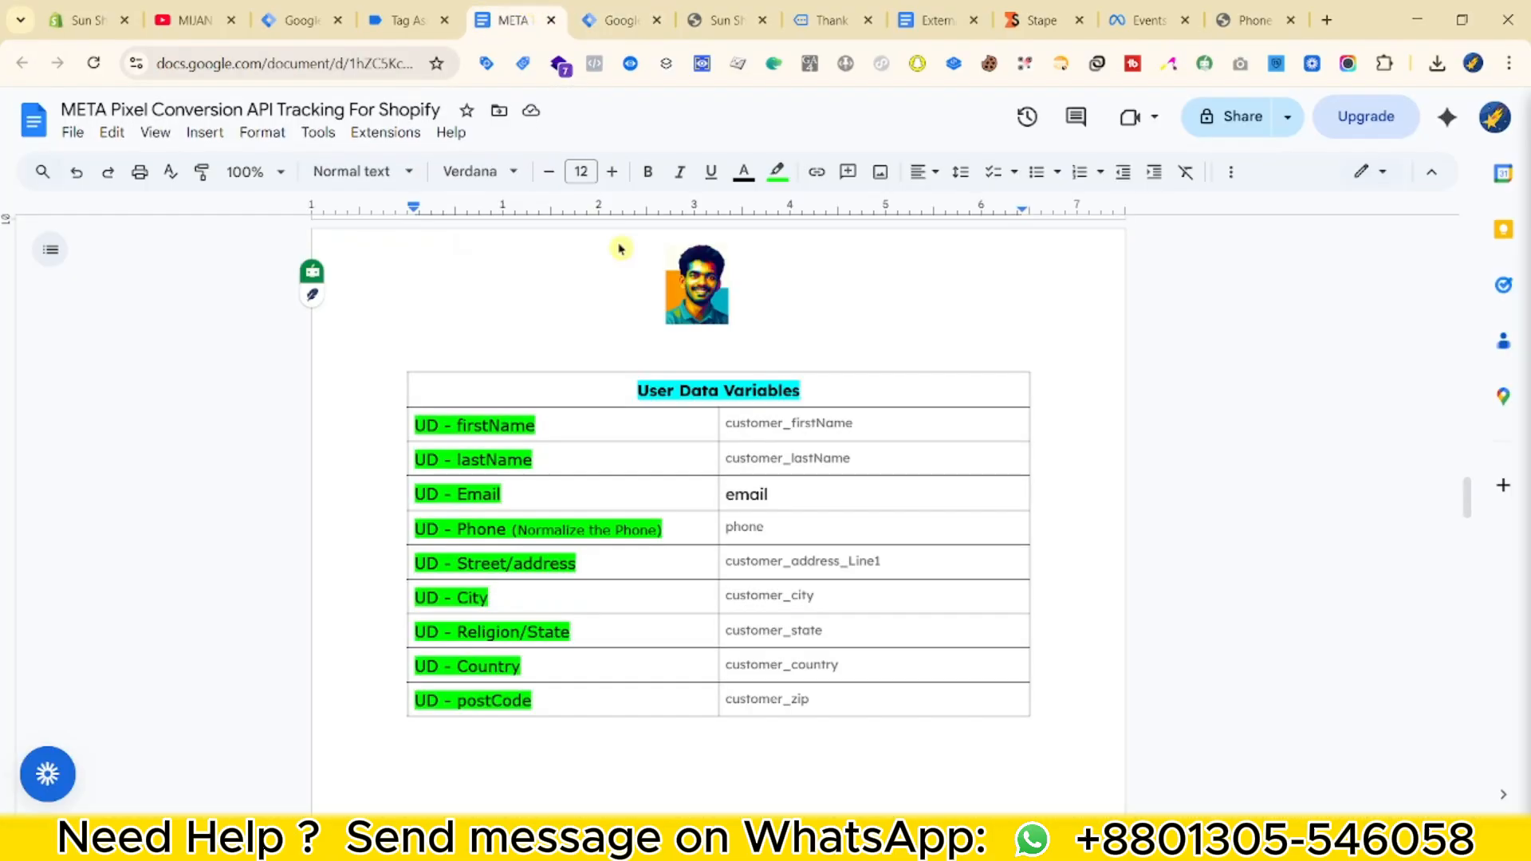
double_click(807, 423)
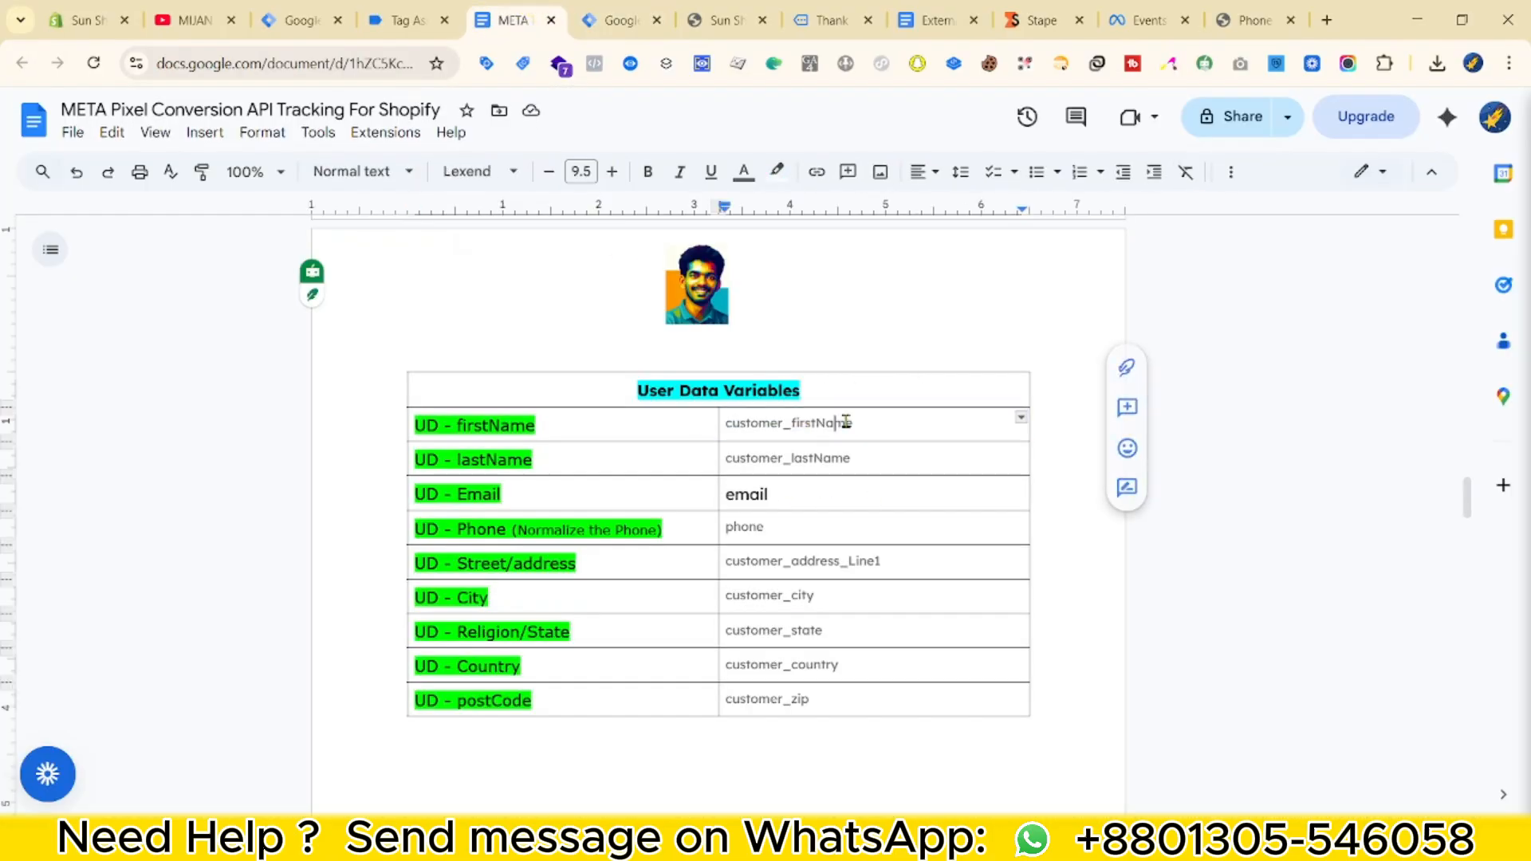
click(593, 8)
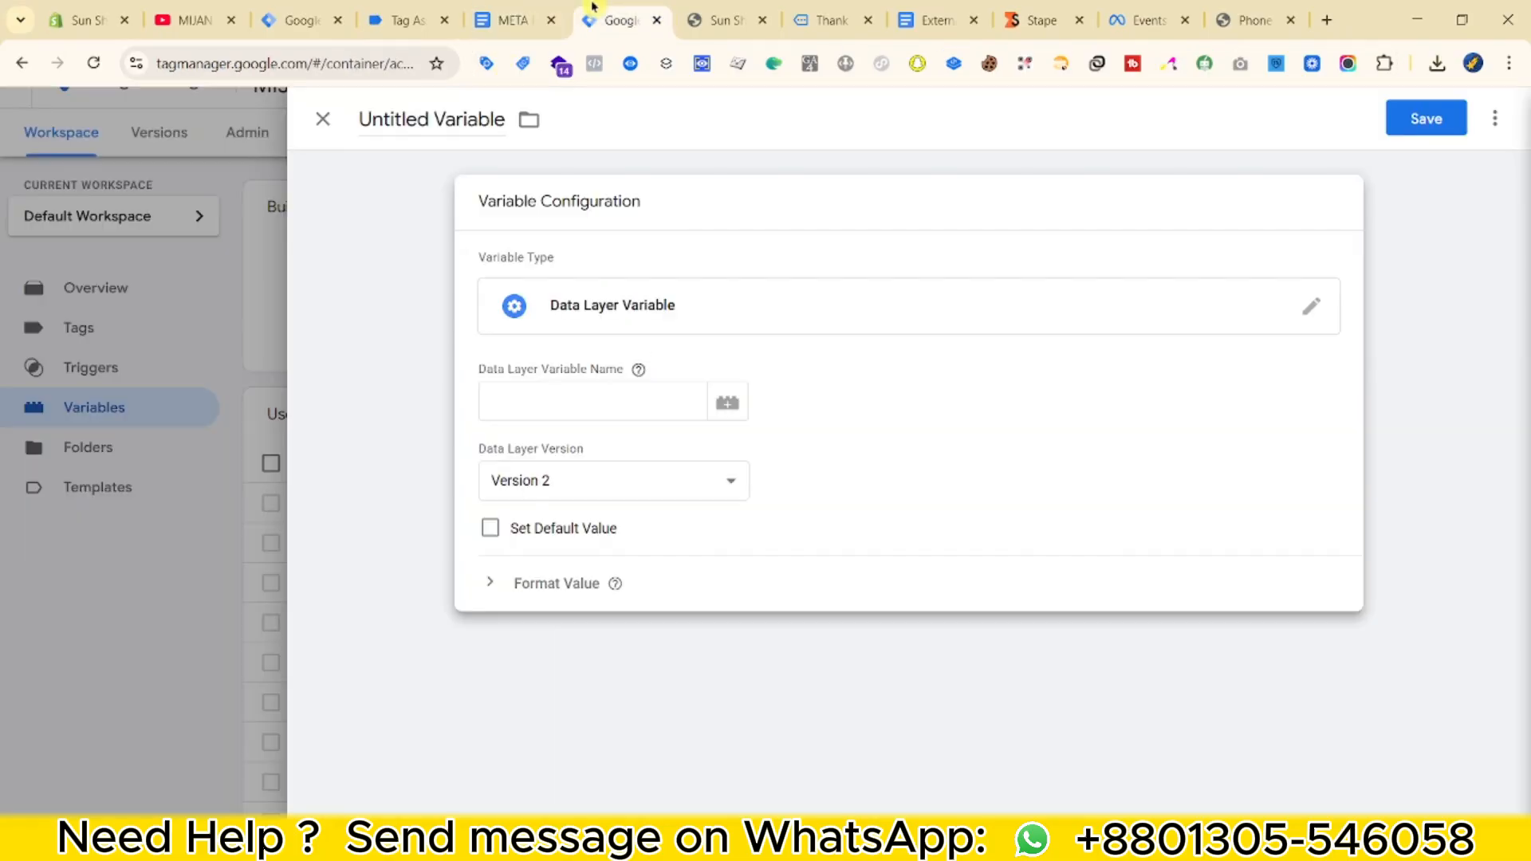
click(606, 404)
text(customer_firstName)
key(ctrl+shift+Tab)
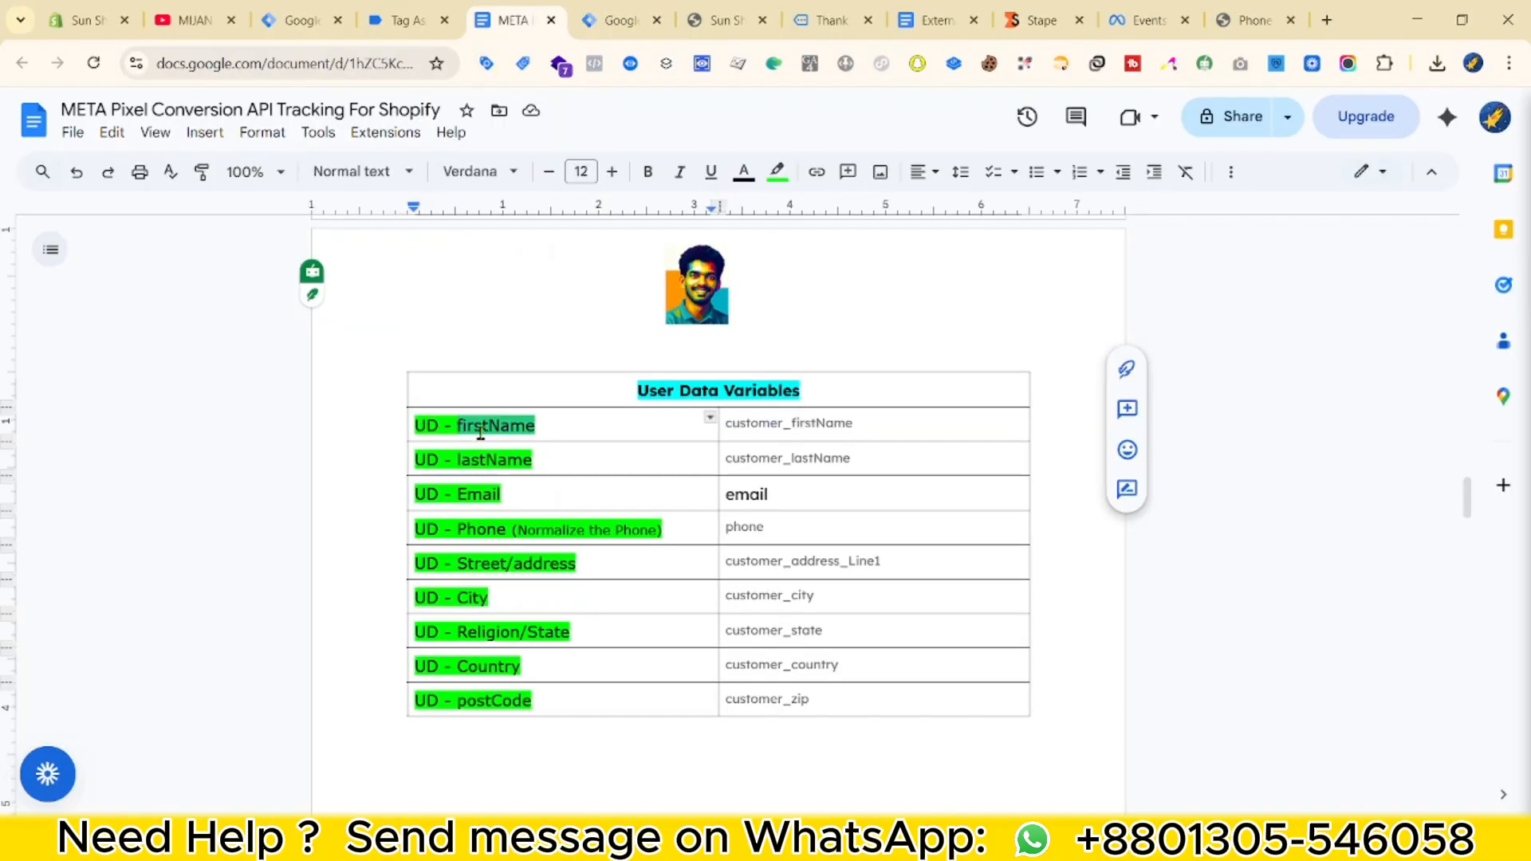
triple_click(481, 431)
click(552, 426)
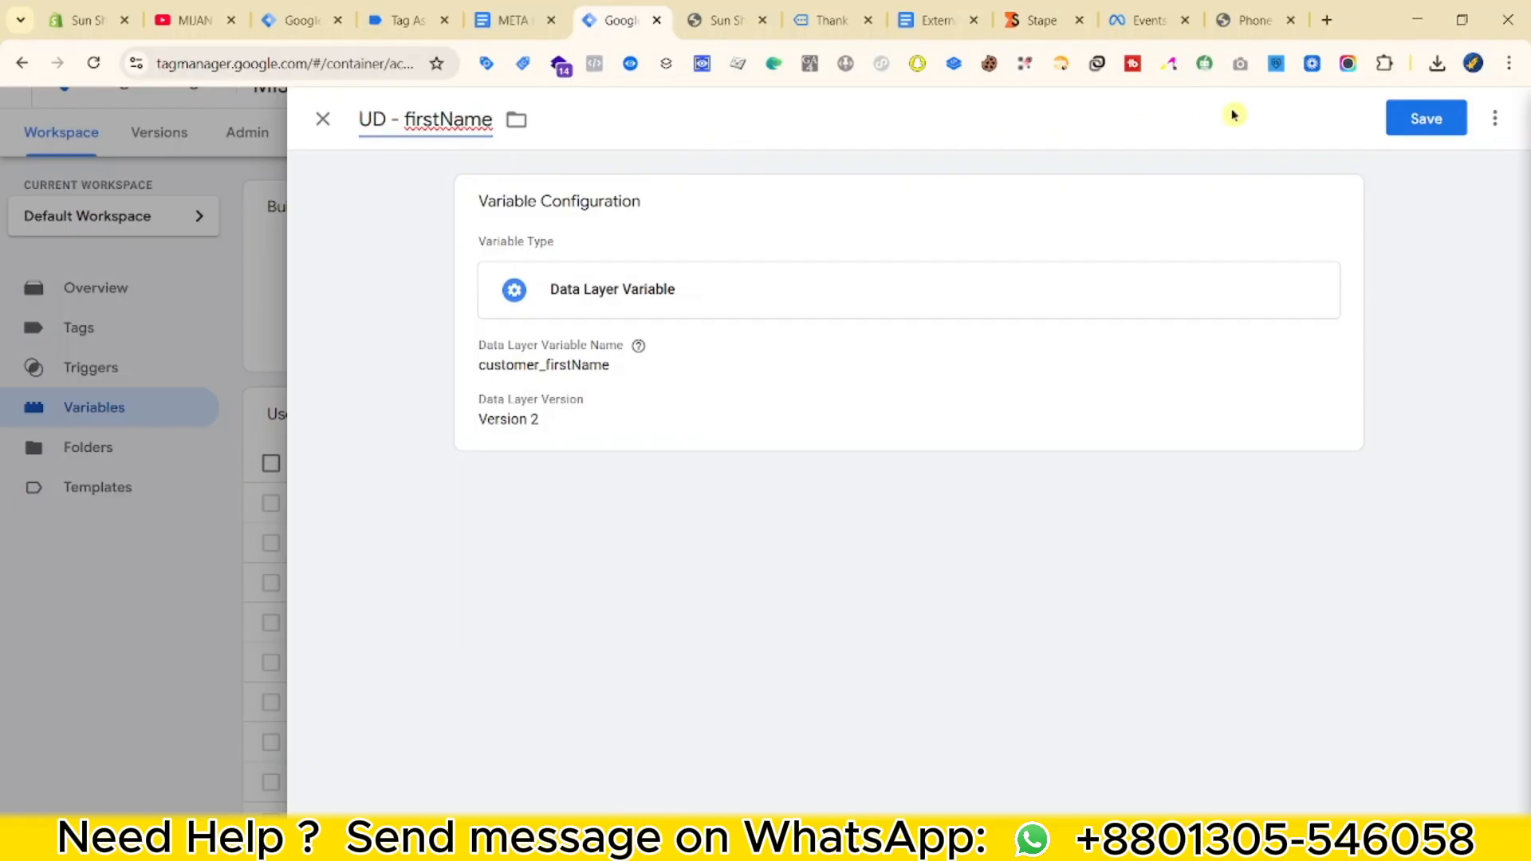
click(1396, 130)
Copy the customer_lastName key and create another Data Layer Variable with it.
key(ctrl+shift+Tab)
double_click(799, 459)
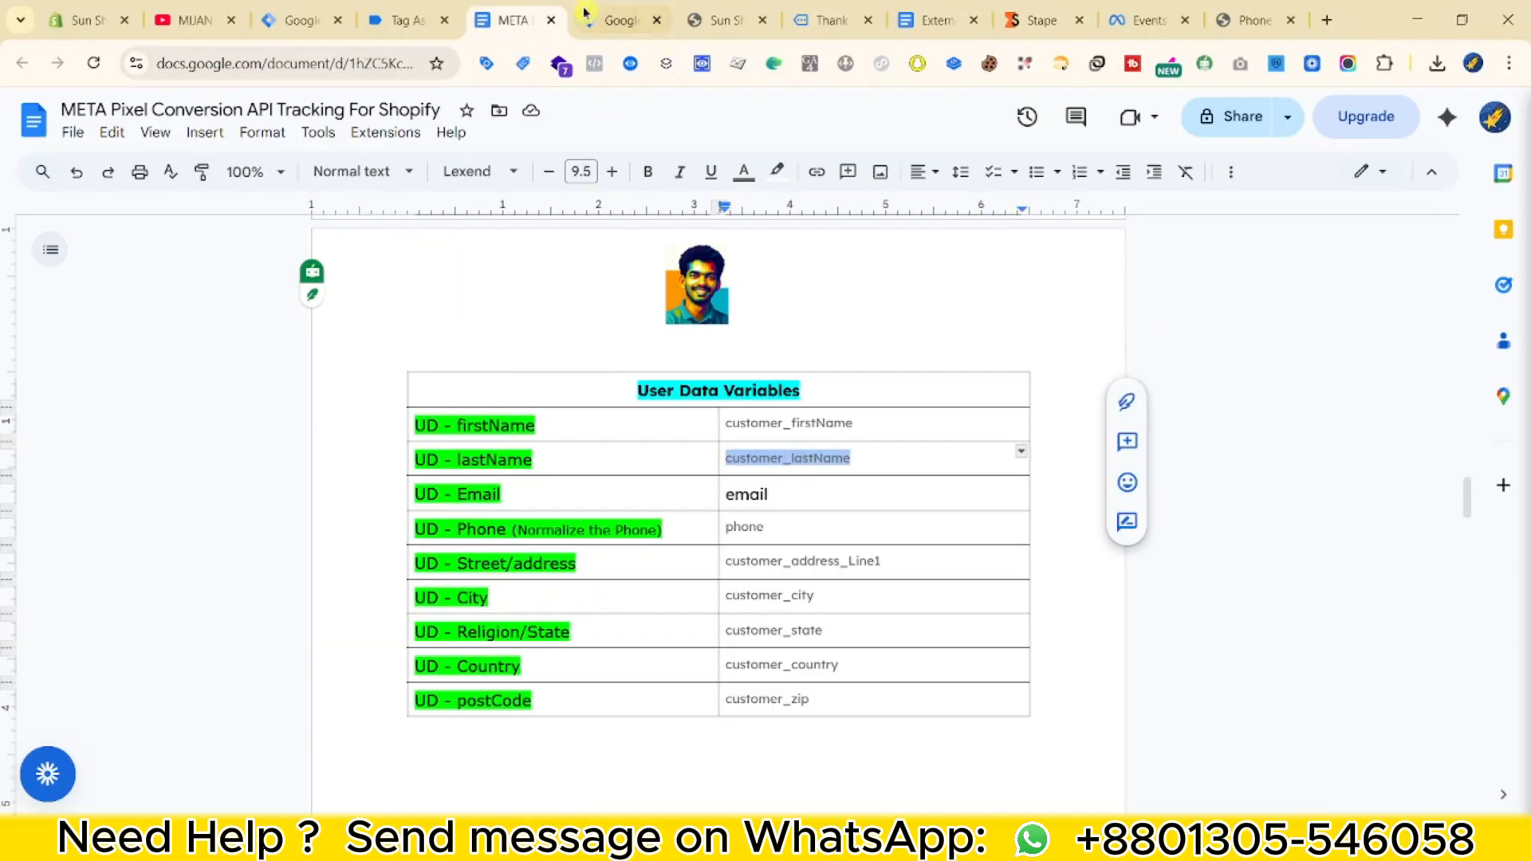
click(585, 12)
click(1435, 417)
scroll(1118, 586, down, 2)
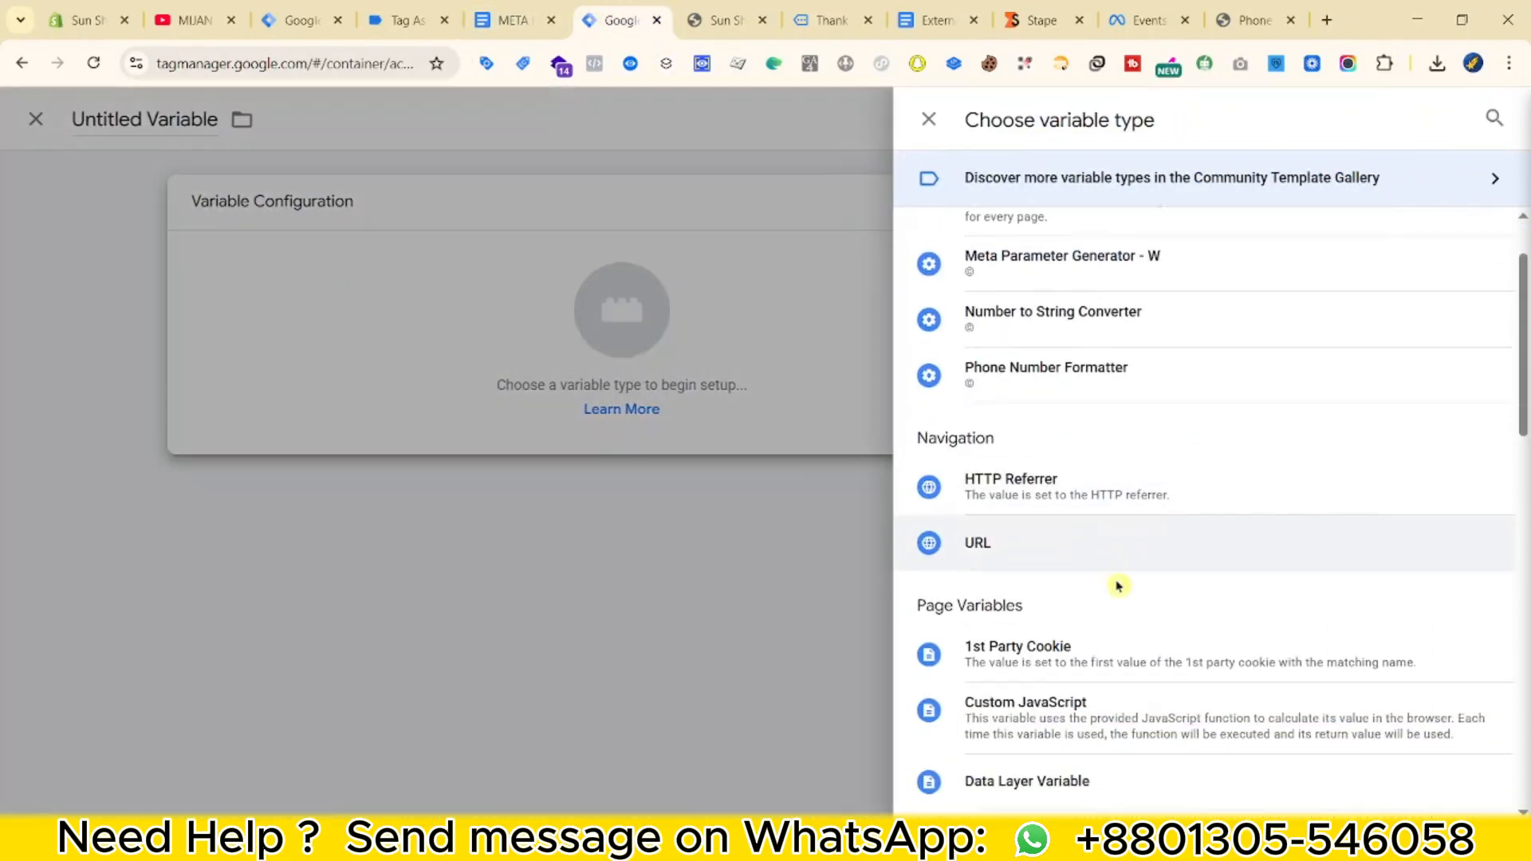
scroll(1118, 586, down, 1)
click(1005, 678)
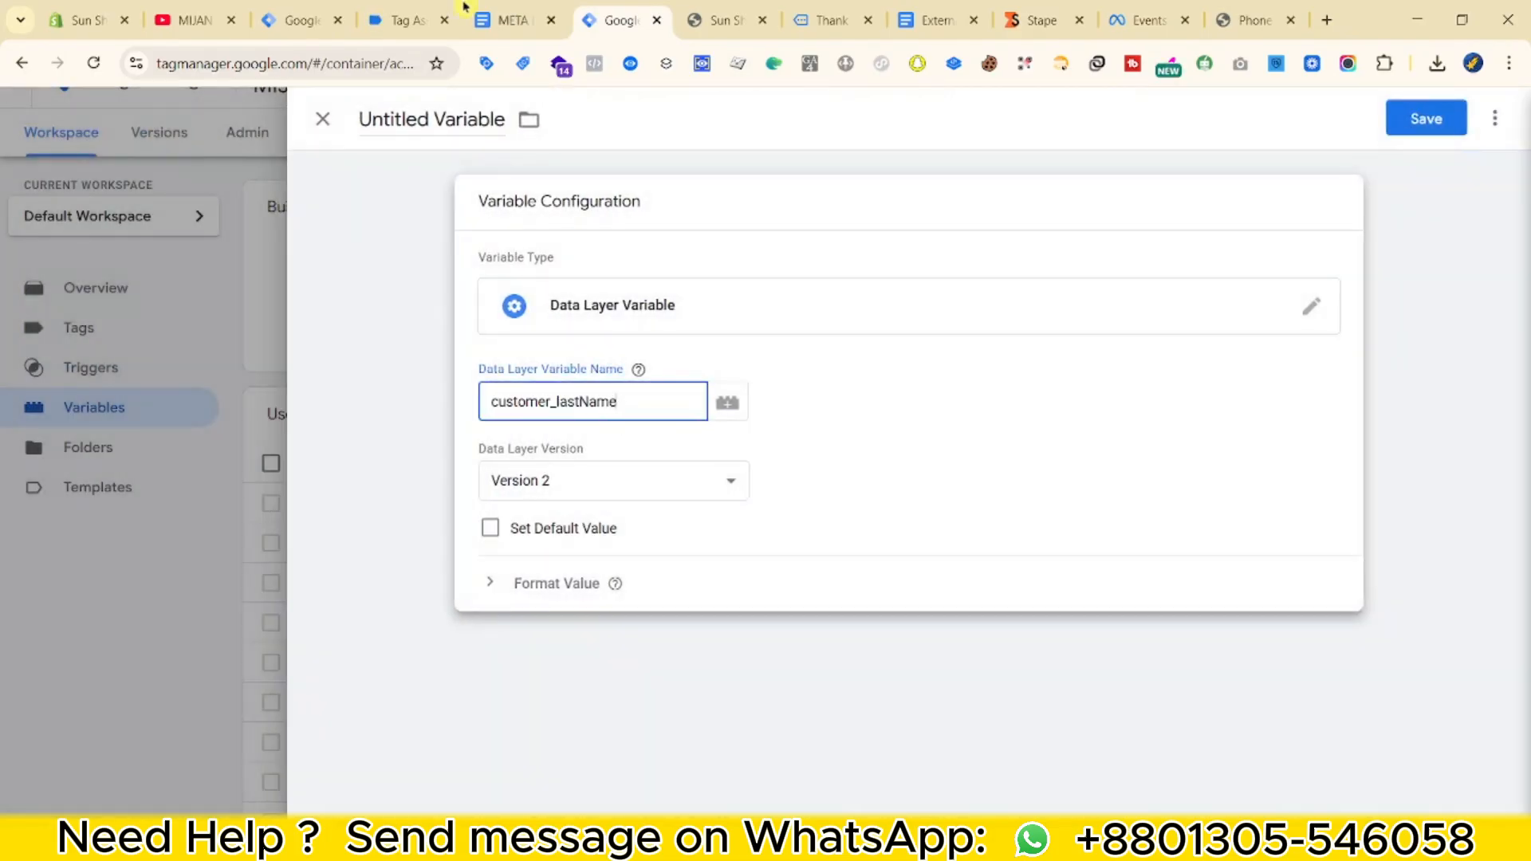
Title the variable 'UD - lastName' and save it.
click(510, 17)
click(530, 460)
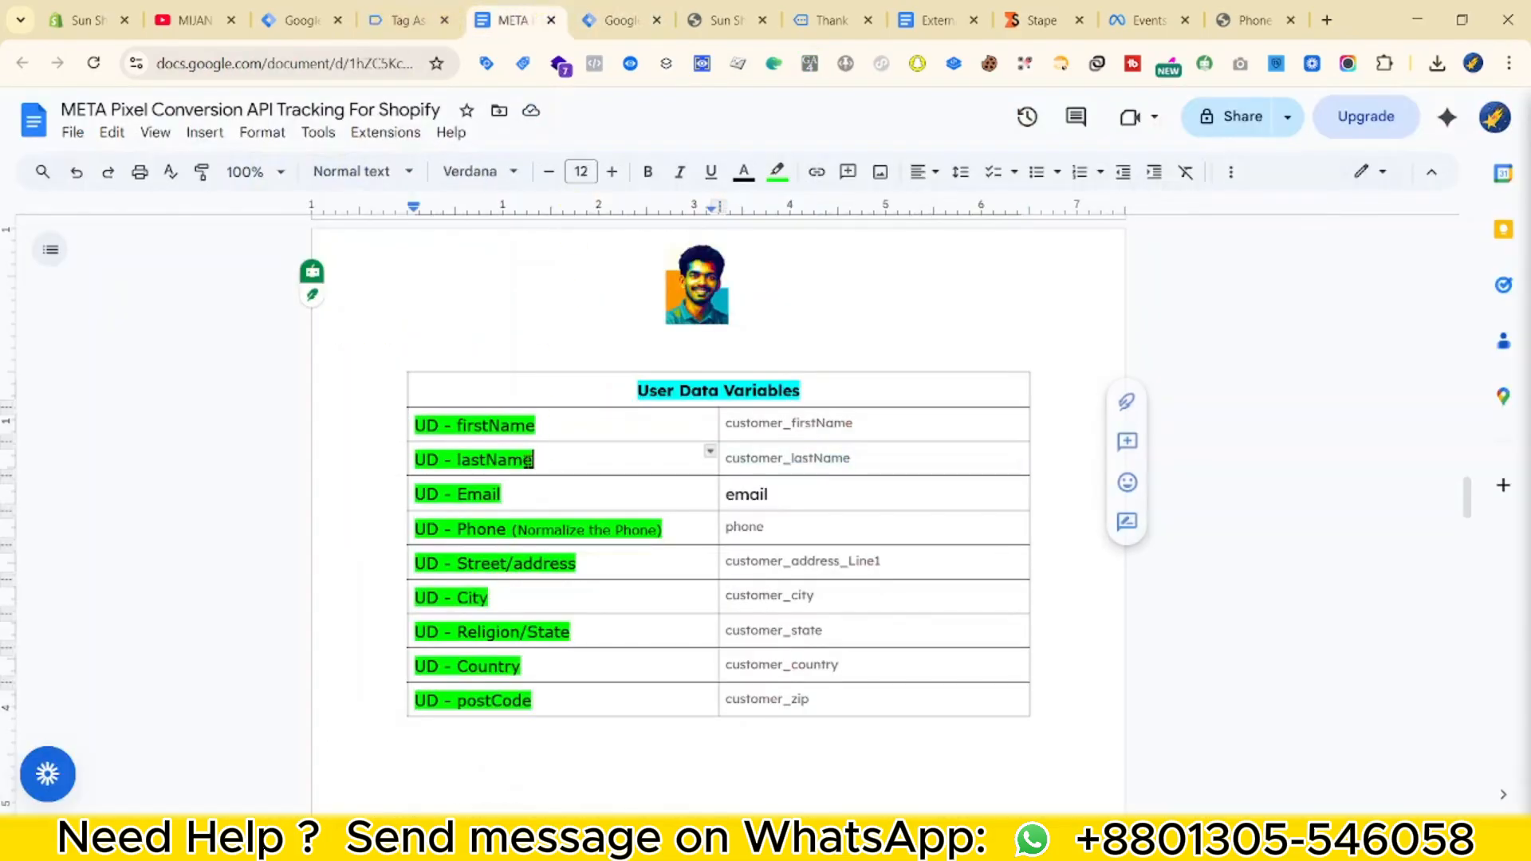
click(620, 19)
double_click(445, 117)
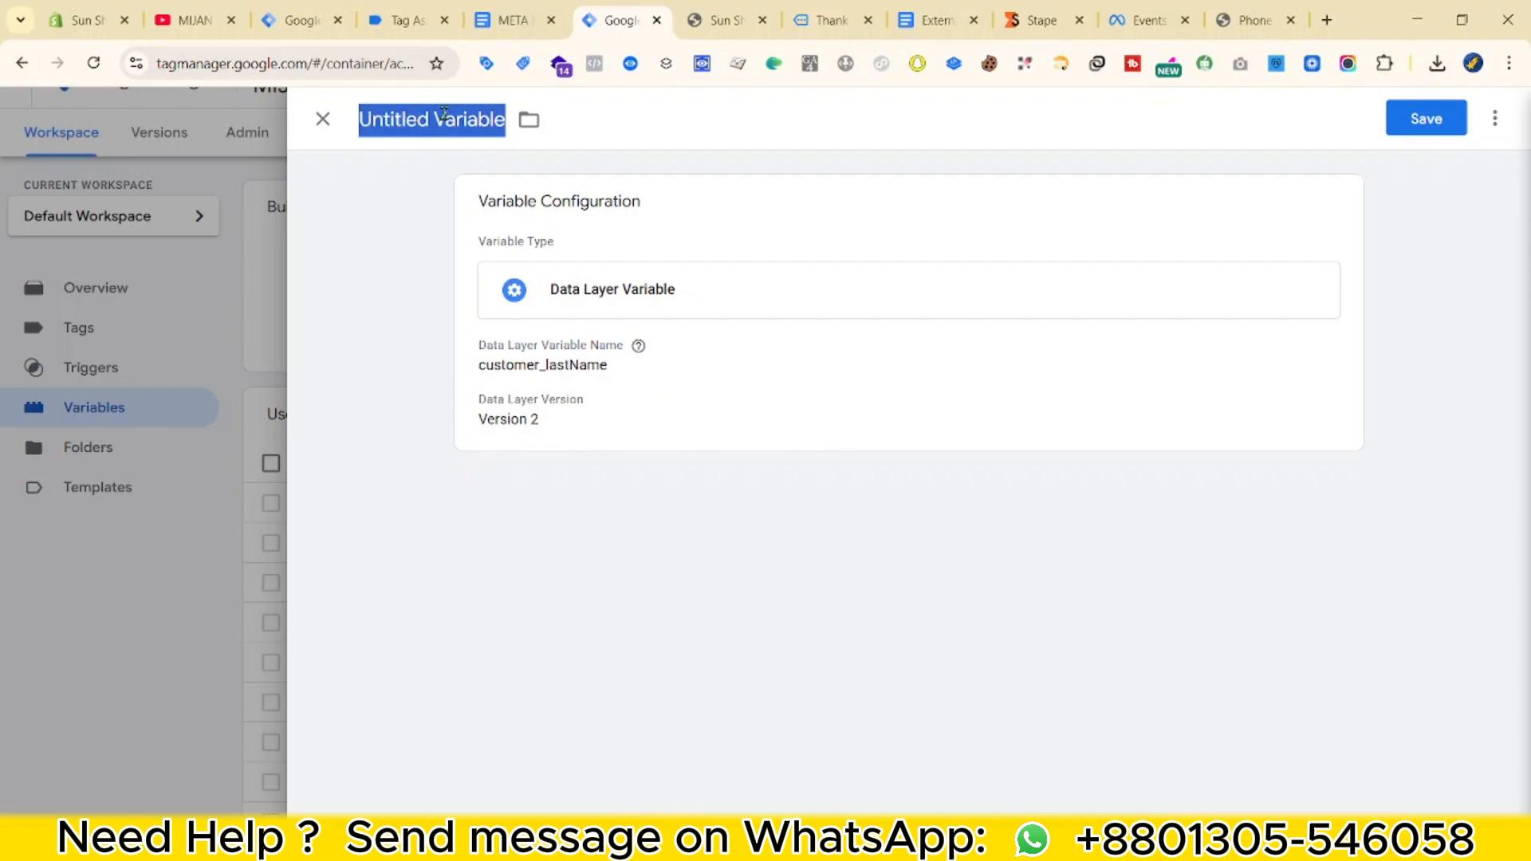
text(UD - lastName)
click(1405, 123)
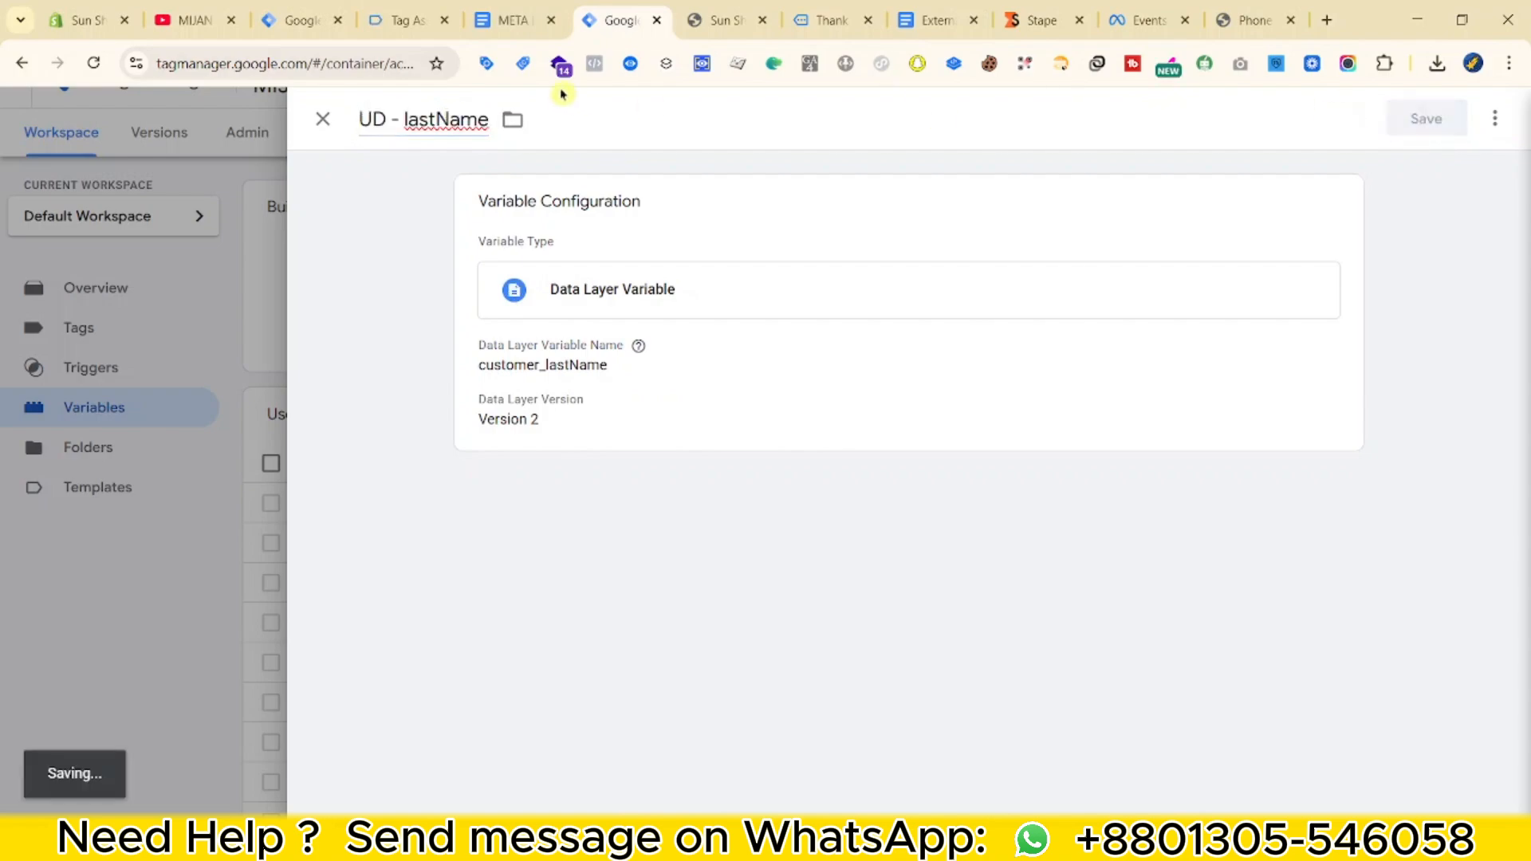
click(510, 19)
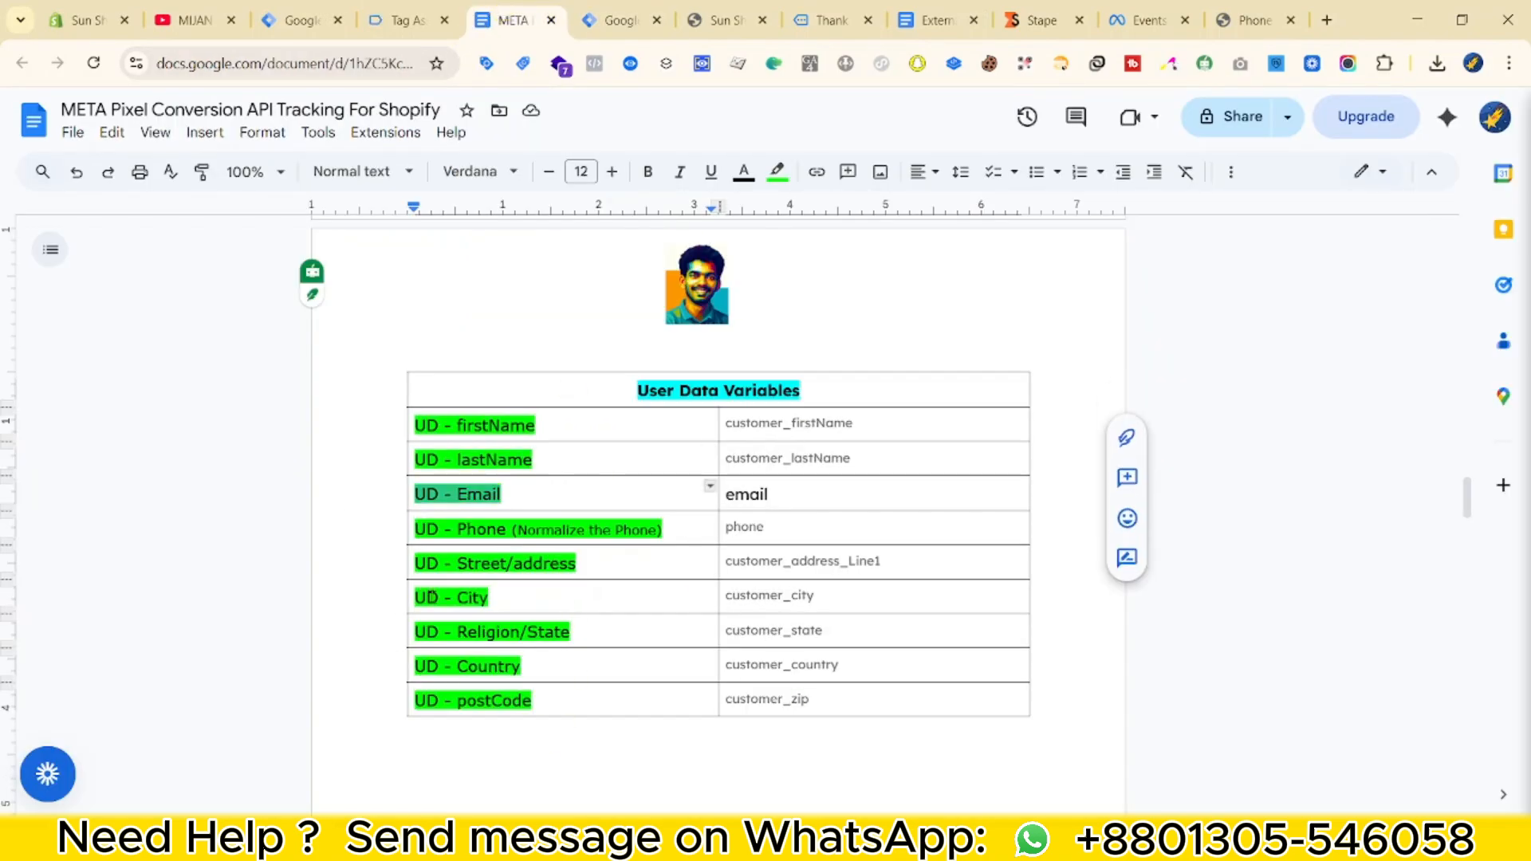
Add the phone and address line 1 variables, then 'UD - City' reading customer_city.
double_click(749, 532)
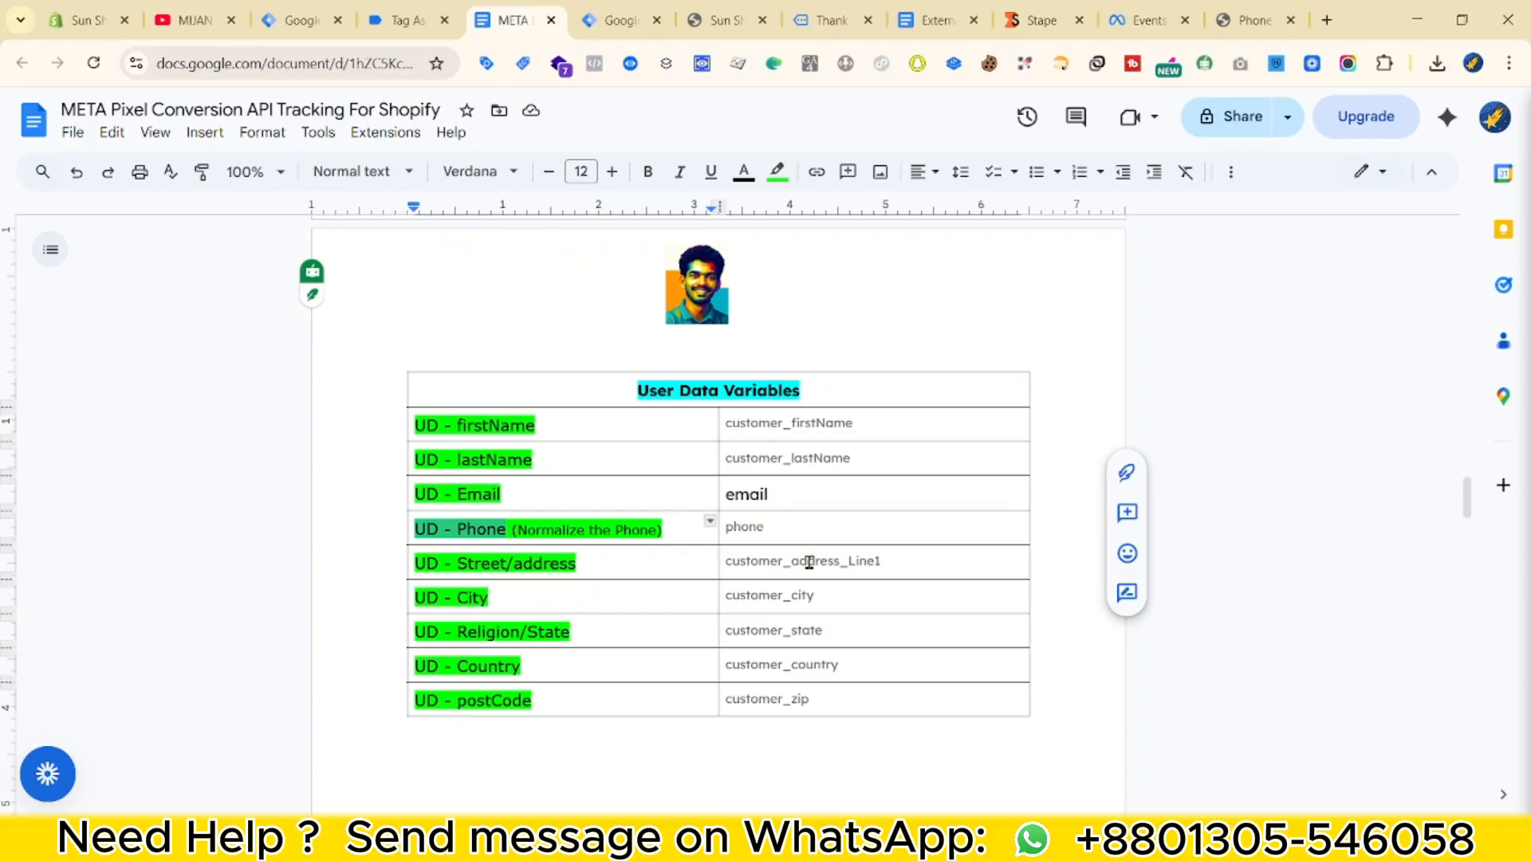
double_click(813, 561)
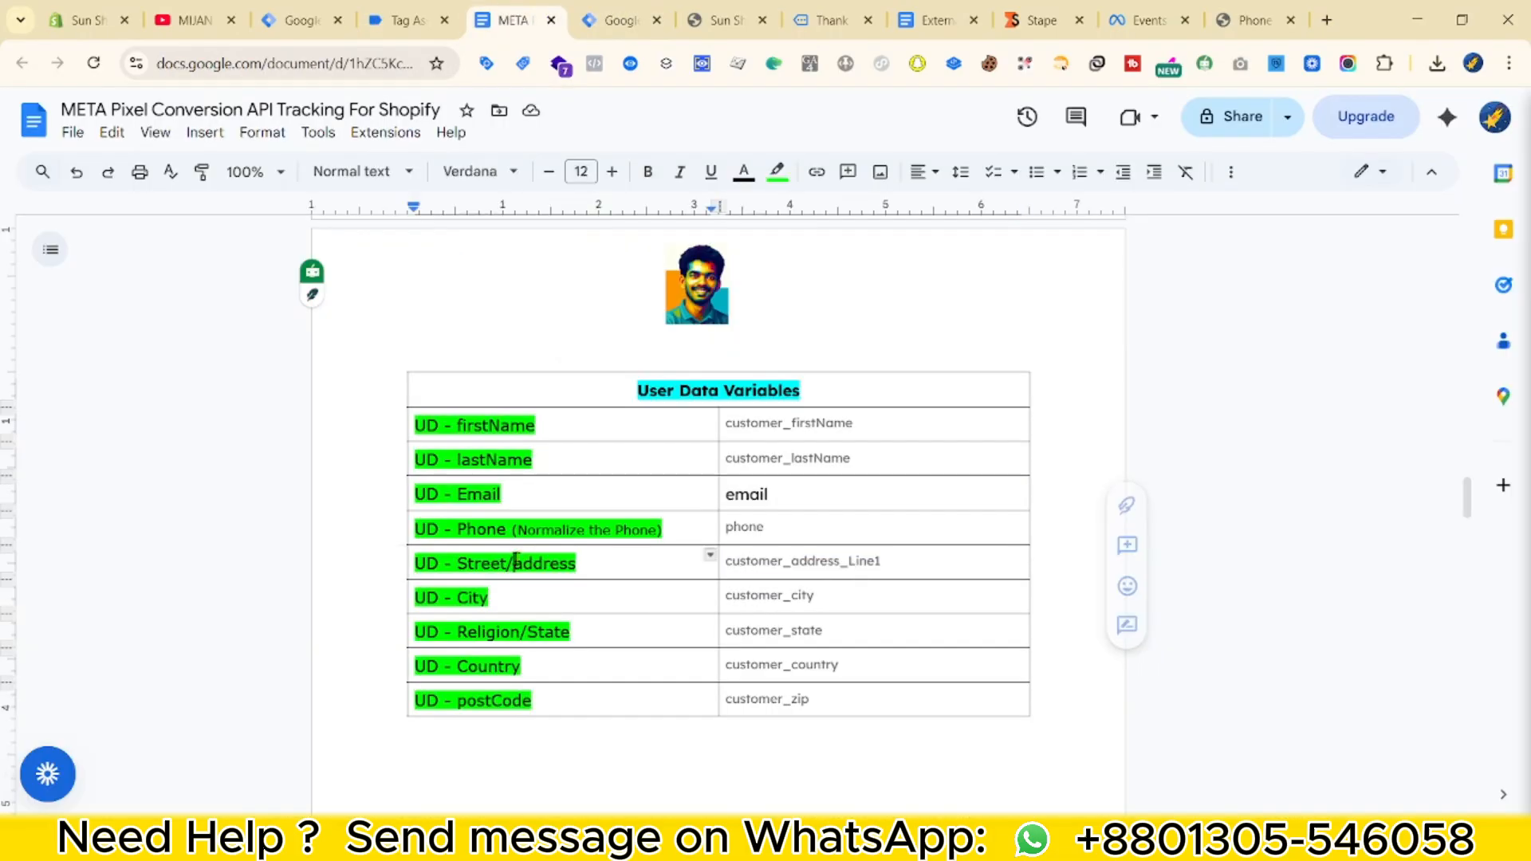
key(shift+Tab)
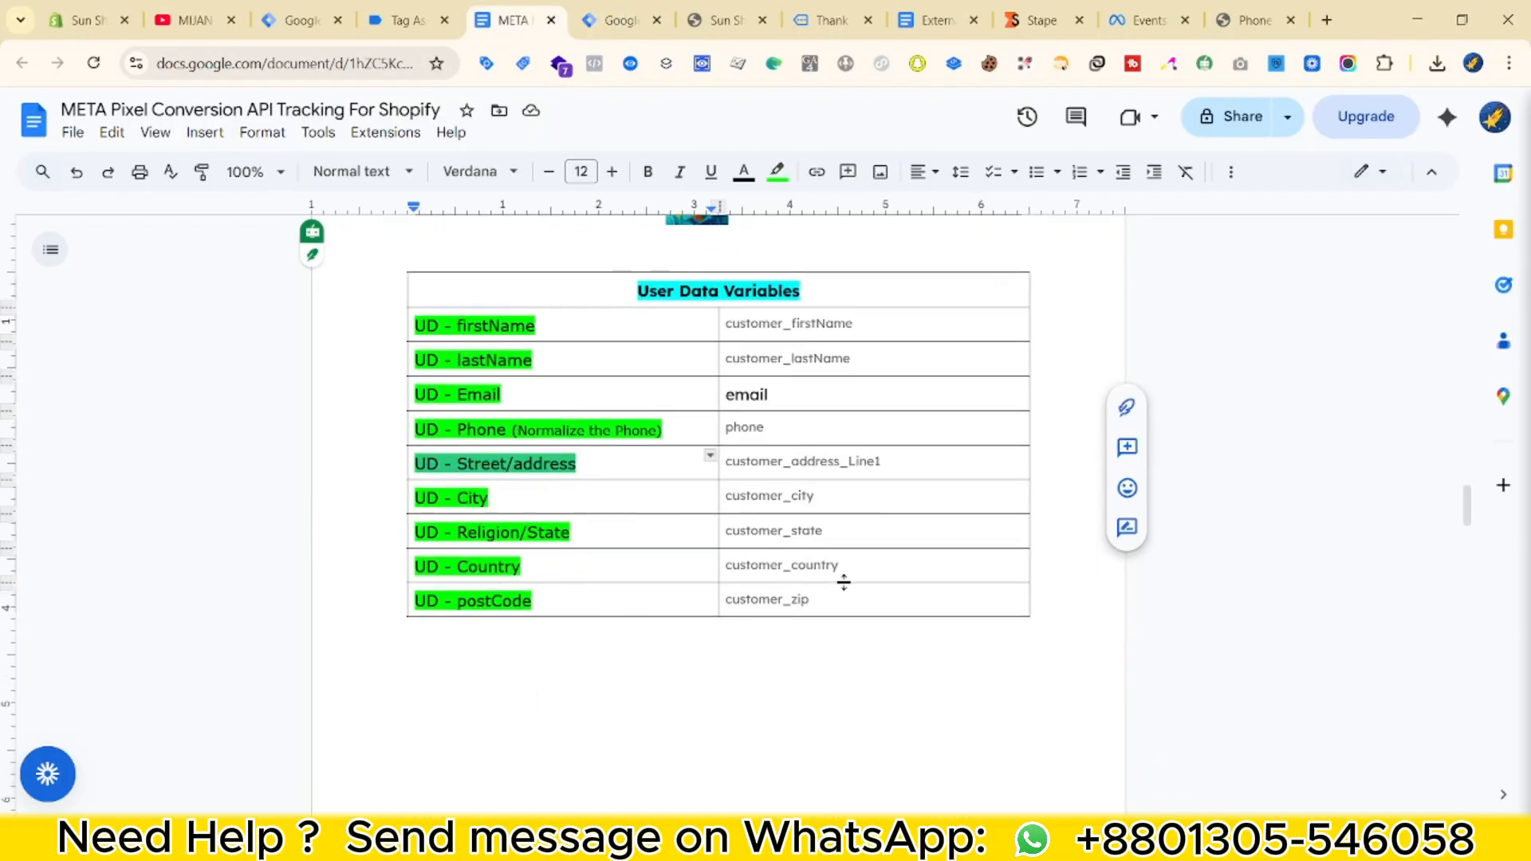
double_click(768, 492)
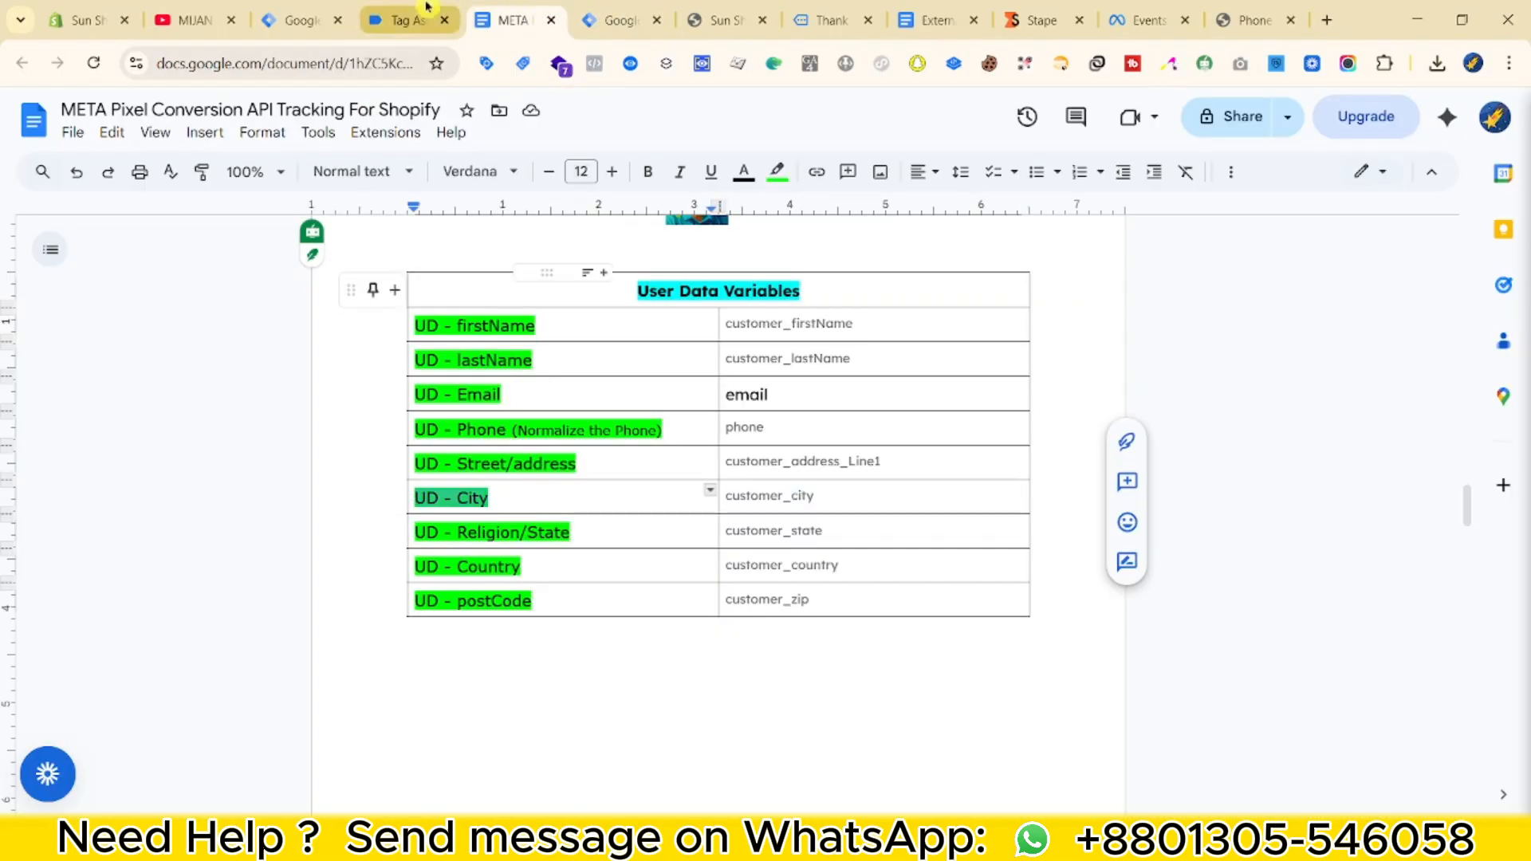
text(customer_city)
click(460, 128)
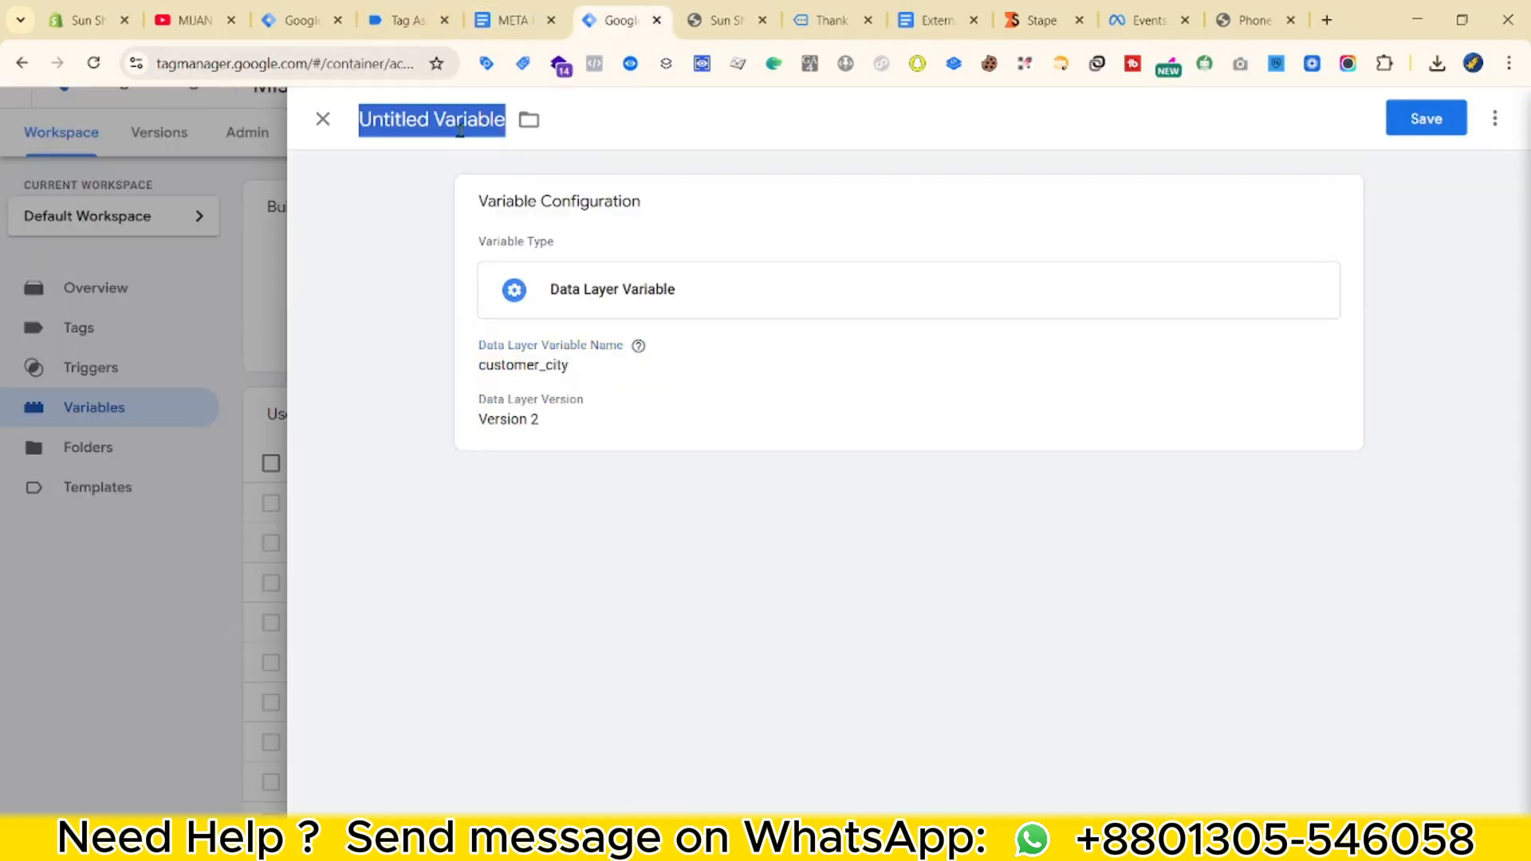
text(UD - City)
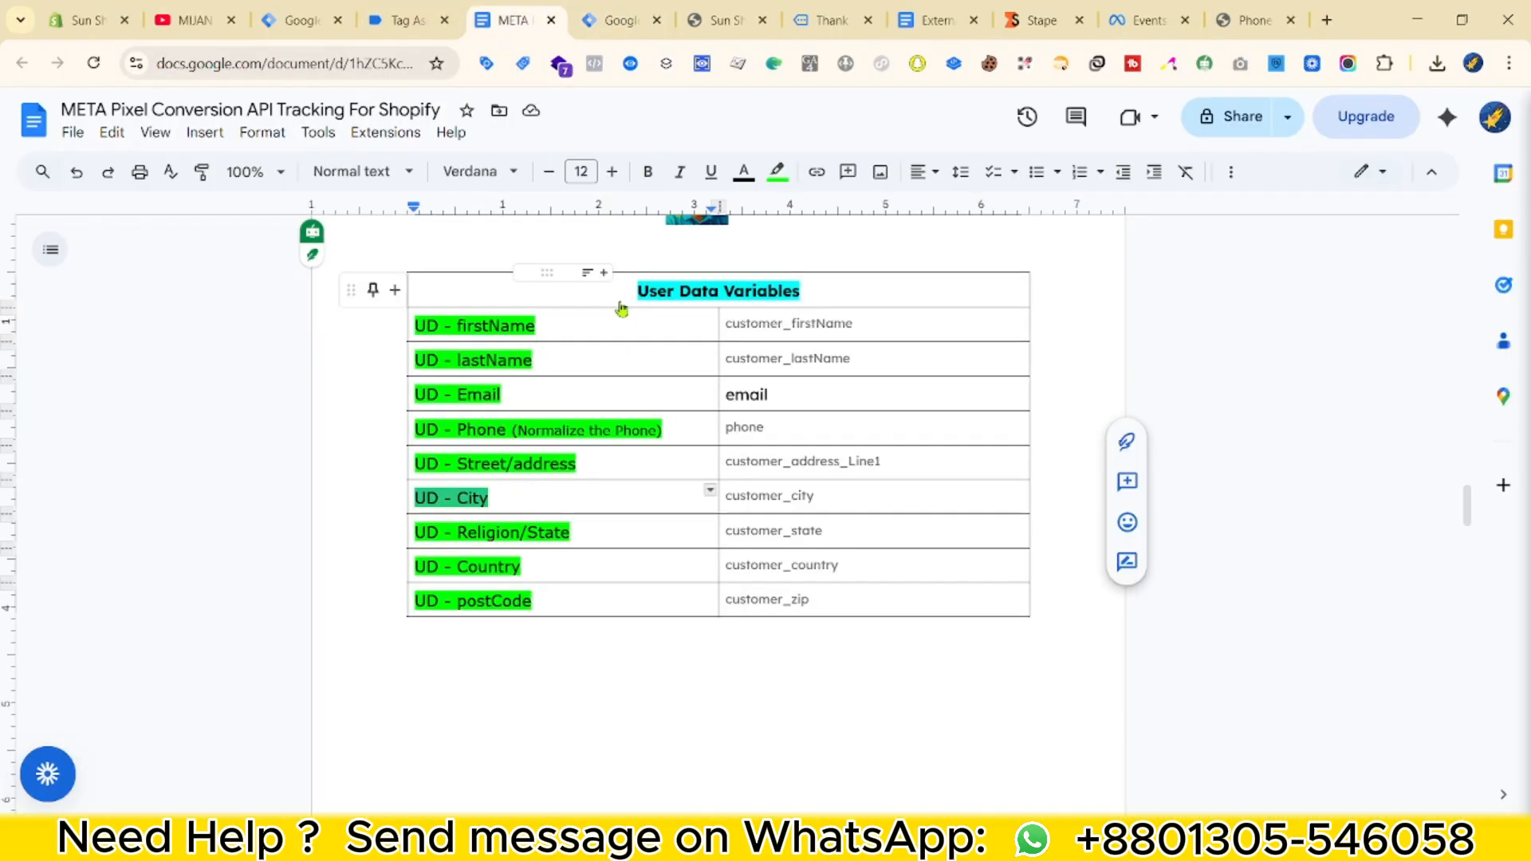
Add the 'UD - Religion/State' variable and save 'UD - Country' reading customer_country.
drag(422, 532, 1016, 518)
click(611, 19)
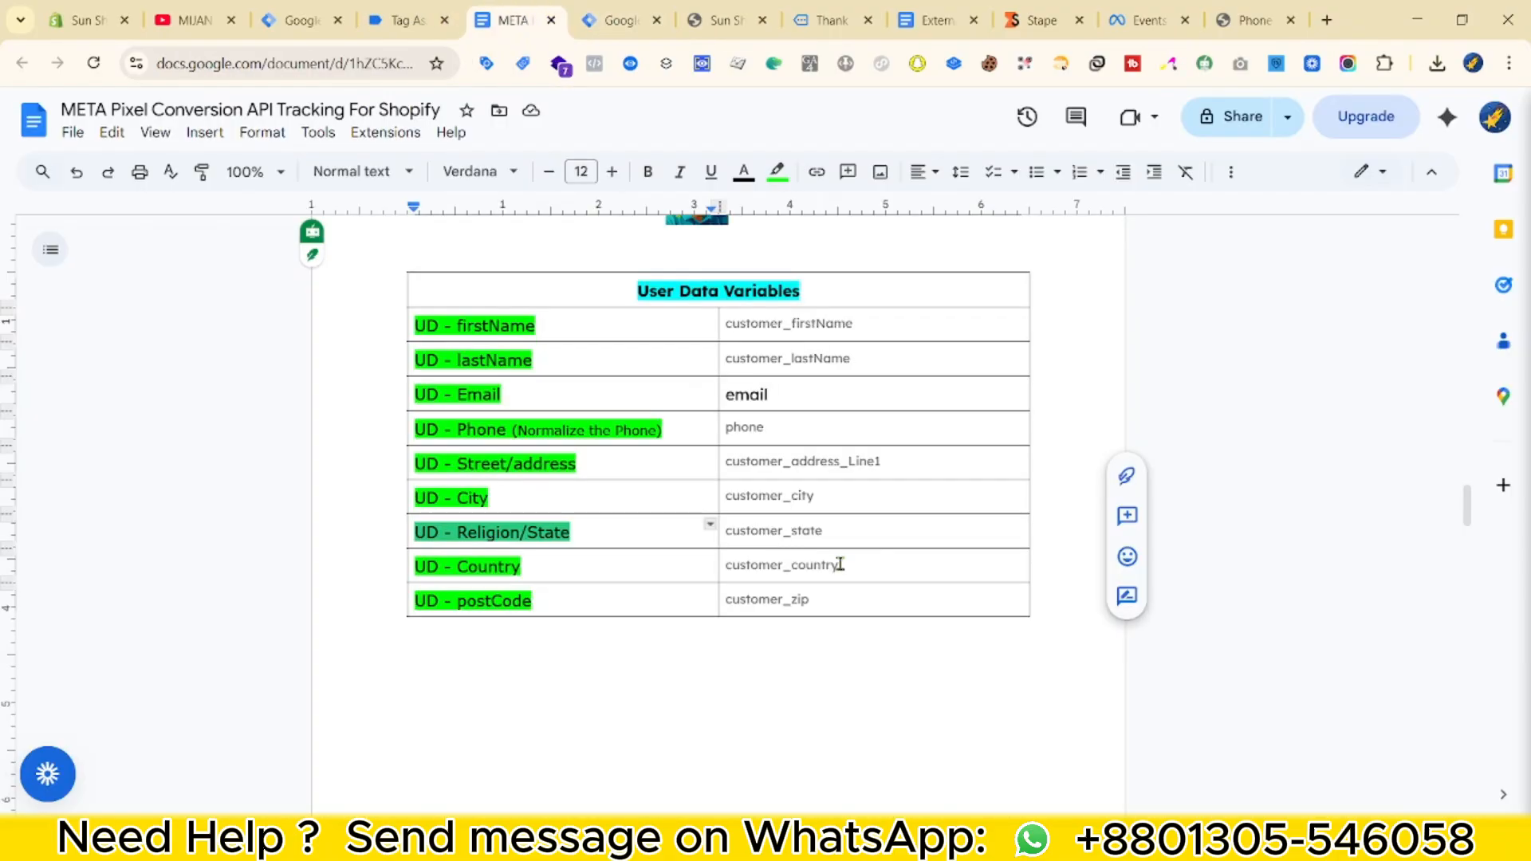
double_click(839, 563)
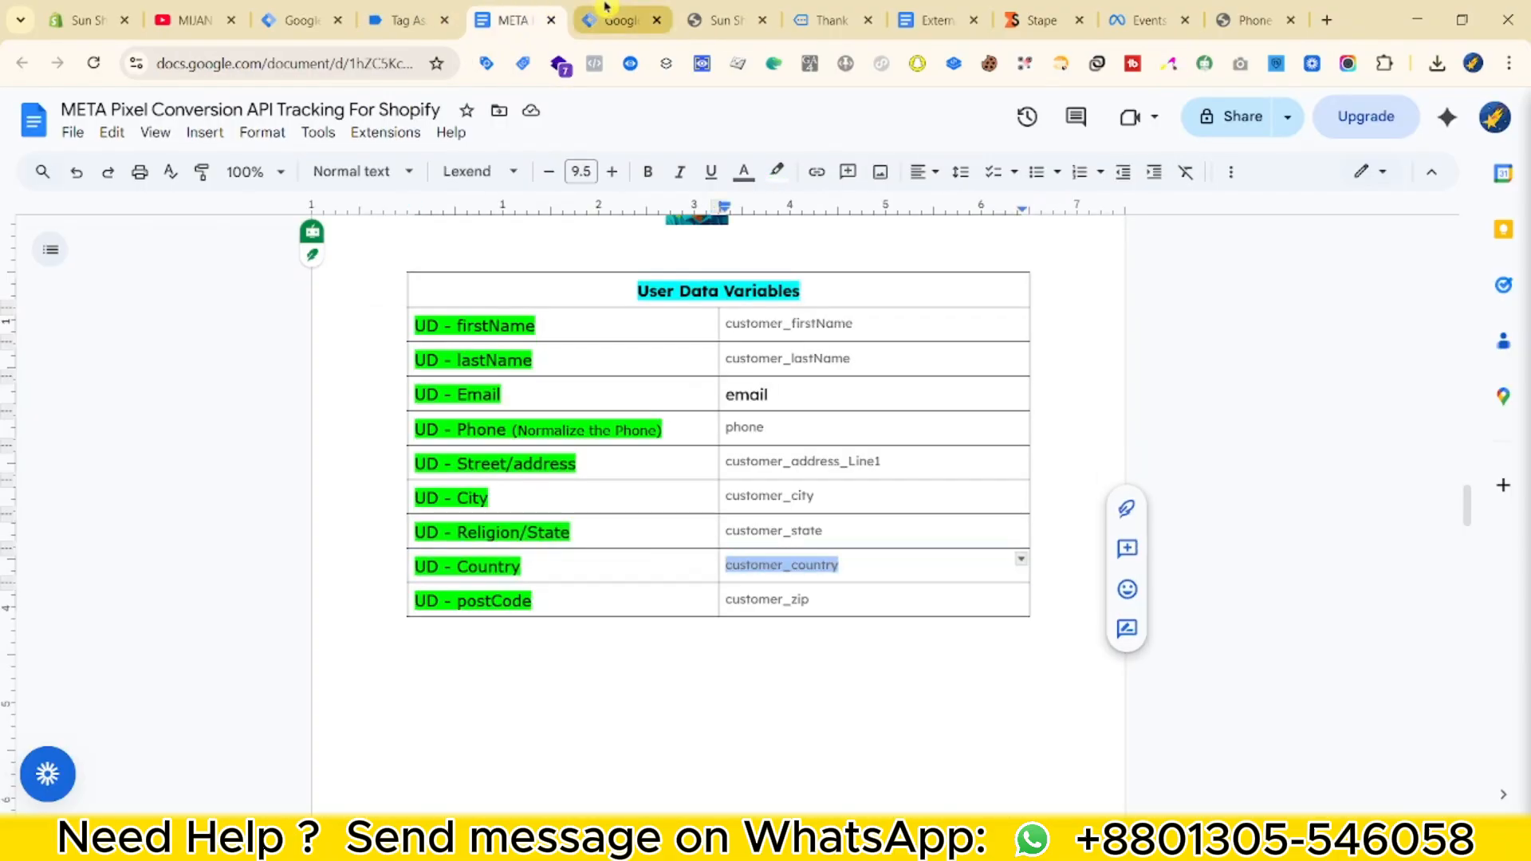
double_click(476, 568)
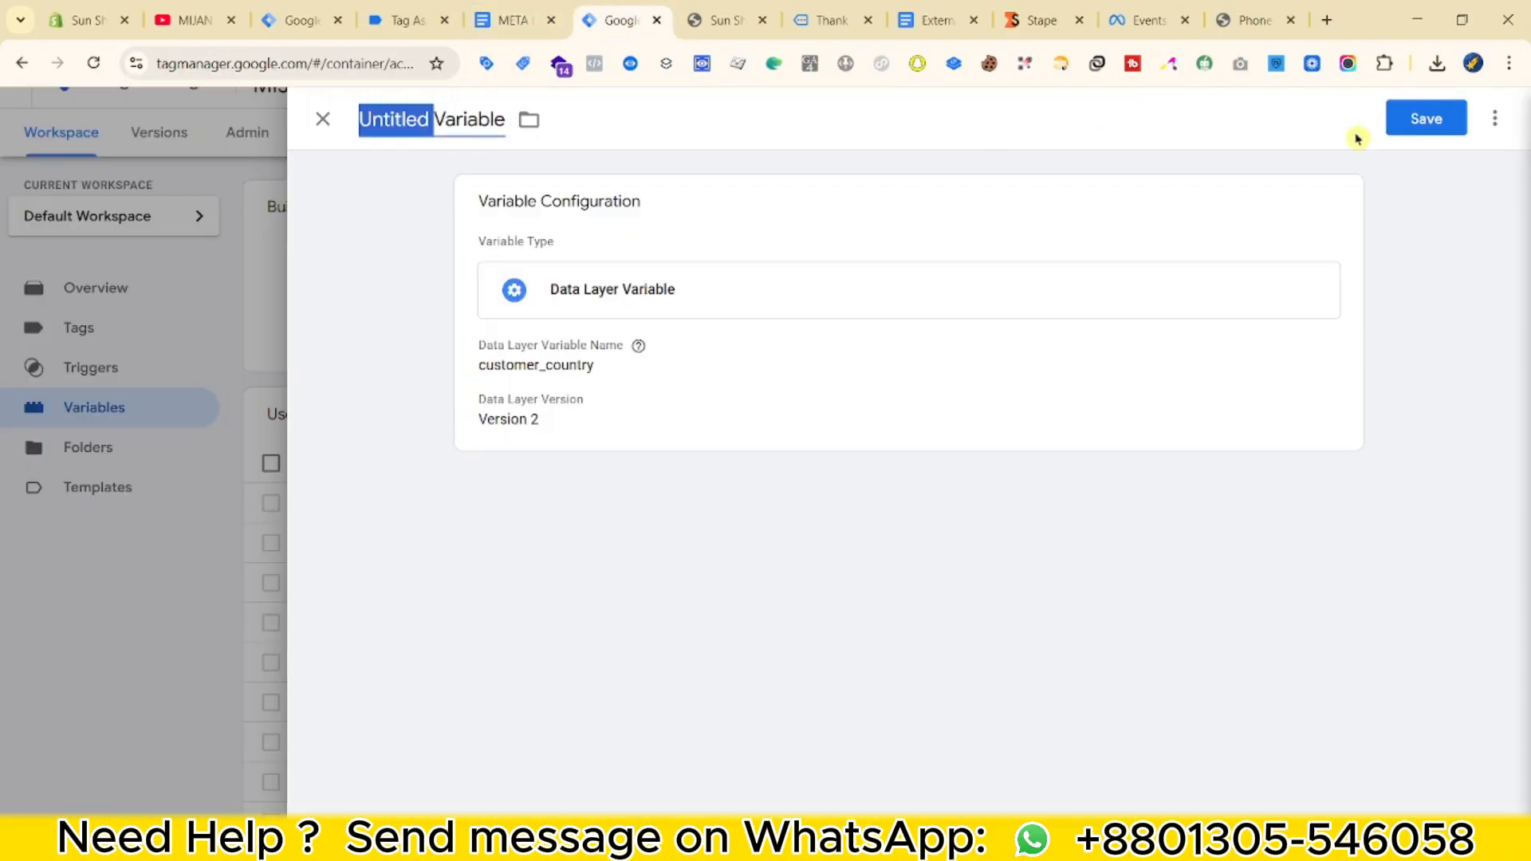
text(UD - Country)
click(1422, 116)
Save a 'UD - postCode' Data Layer Variable reading customer_zip.
scroll(740, 496, down, 1)
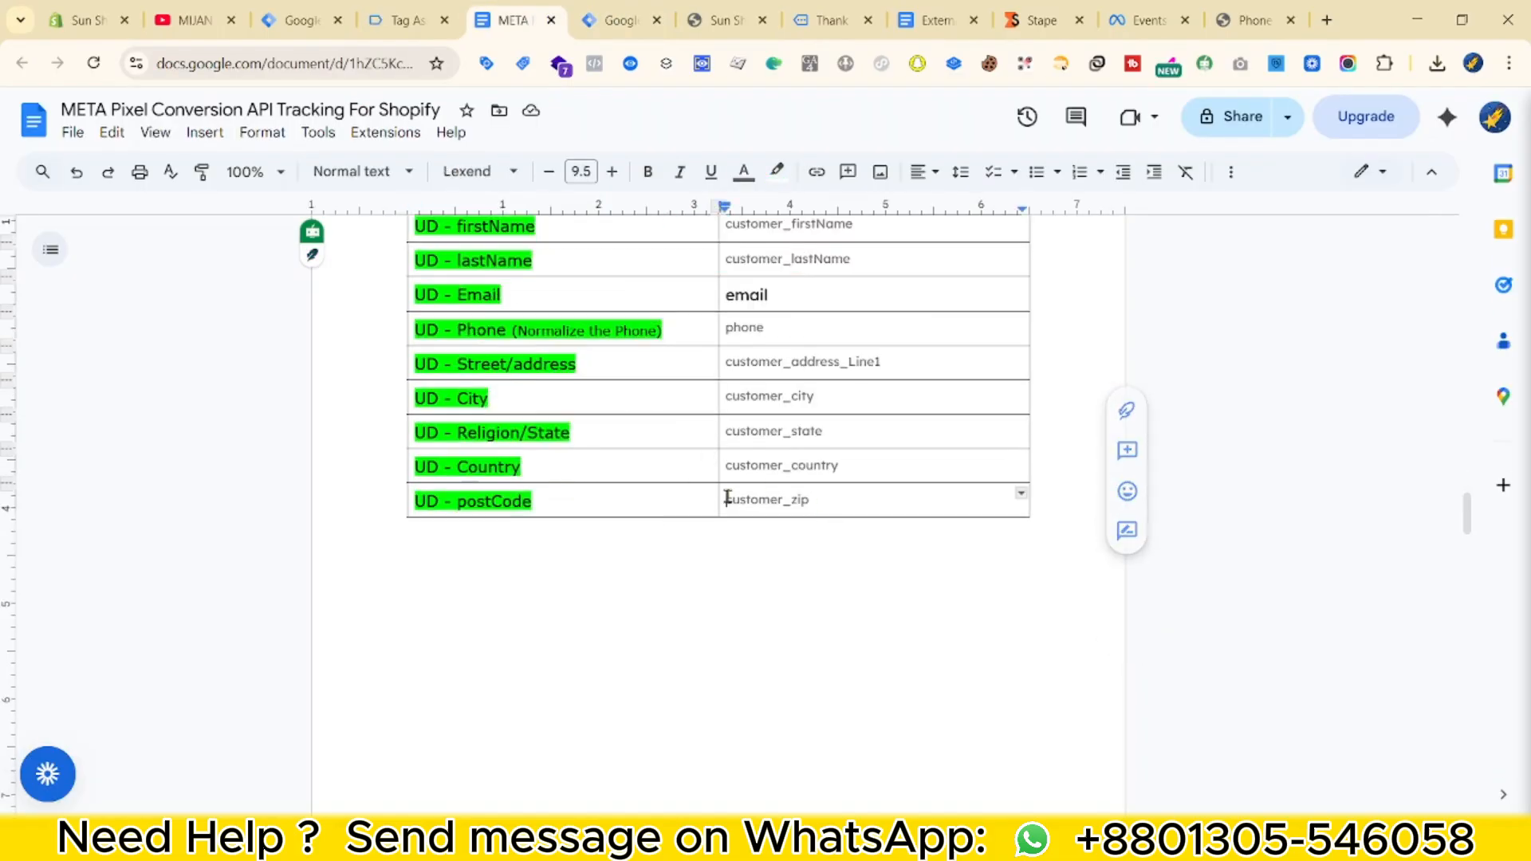
double_click(740, 496)
key(ctrl+c)
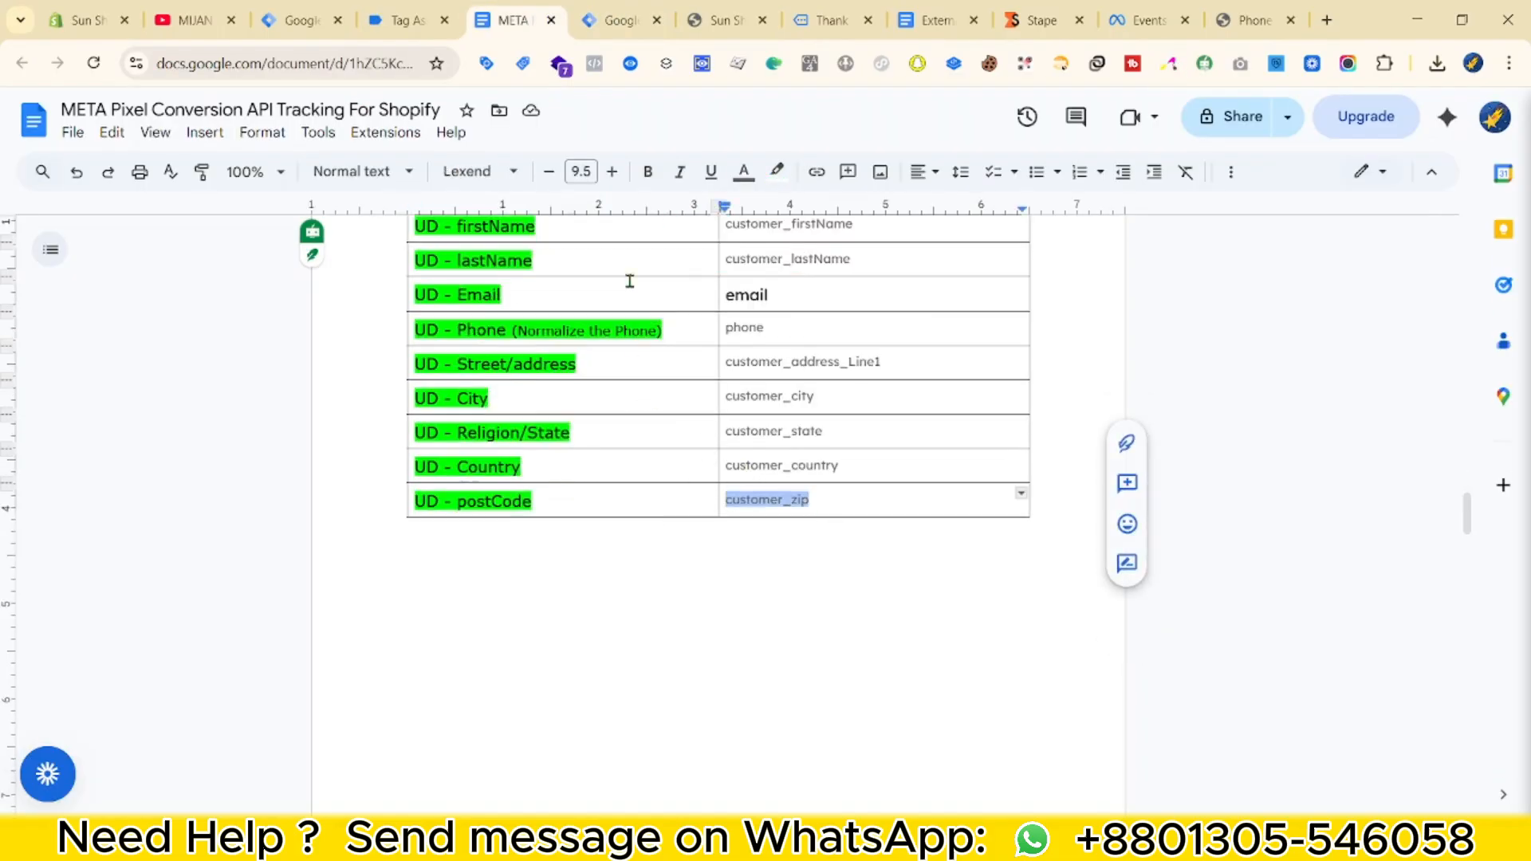
click(622, 20)
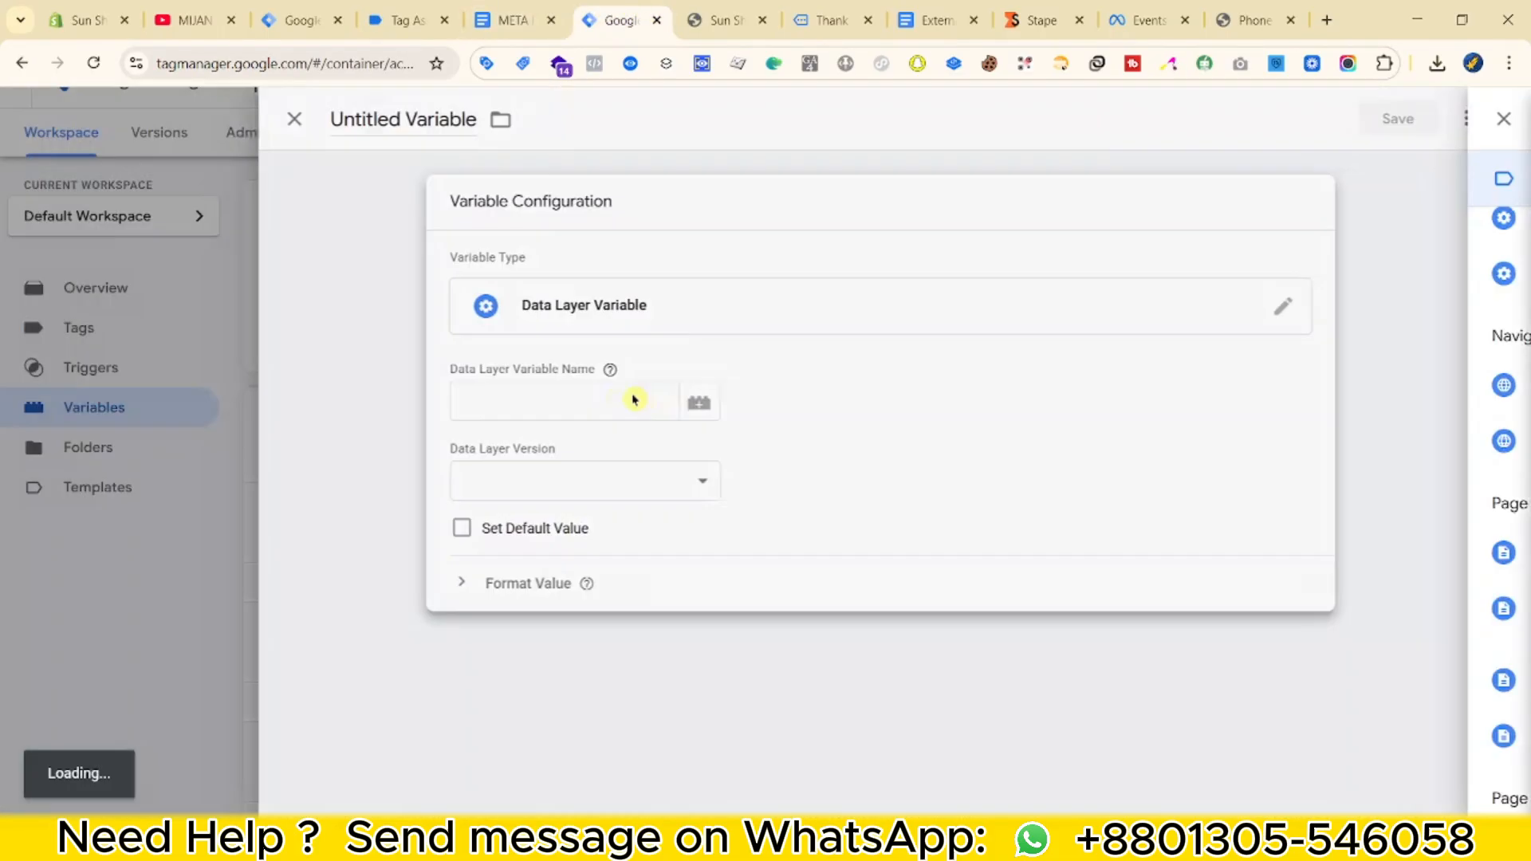
key(ctrl+v)
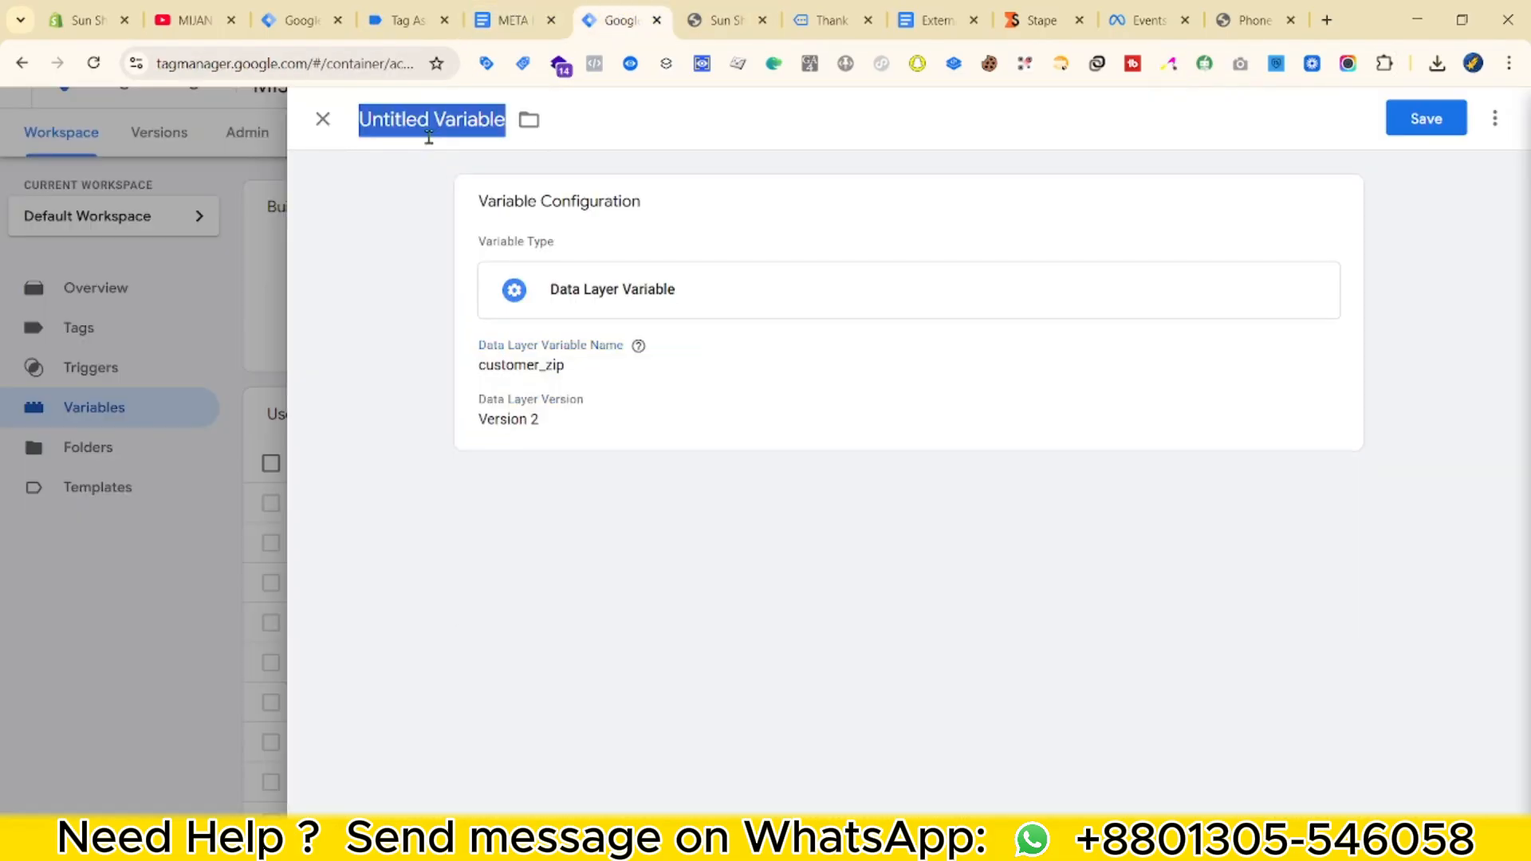
text(UD - postCode)
click(1425, 118)
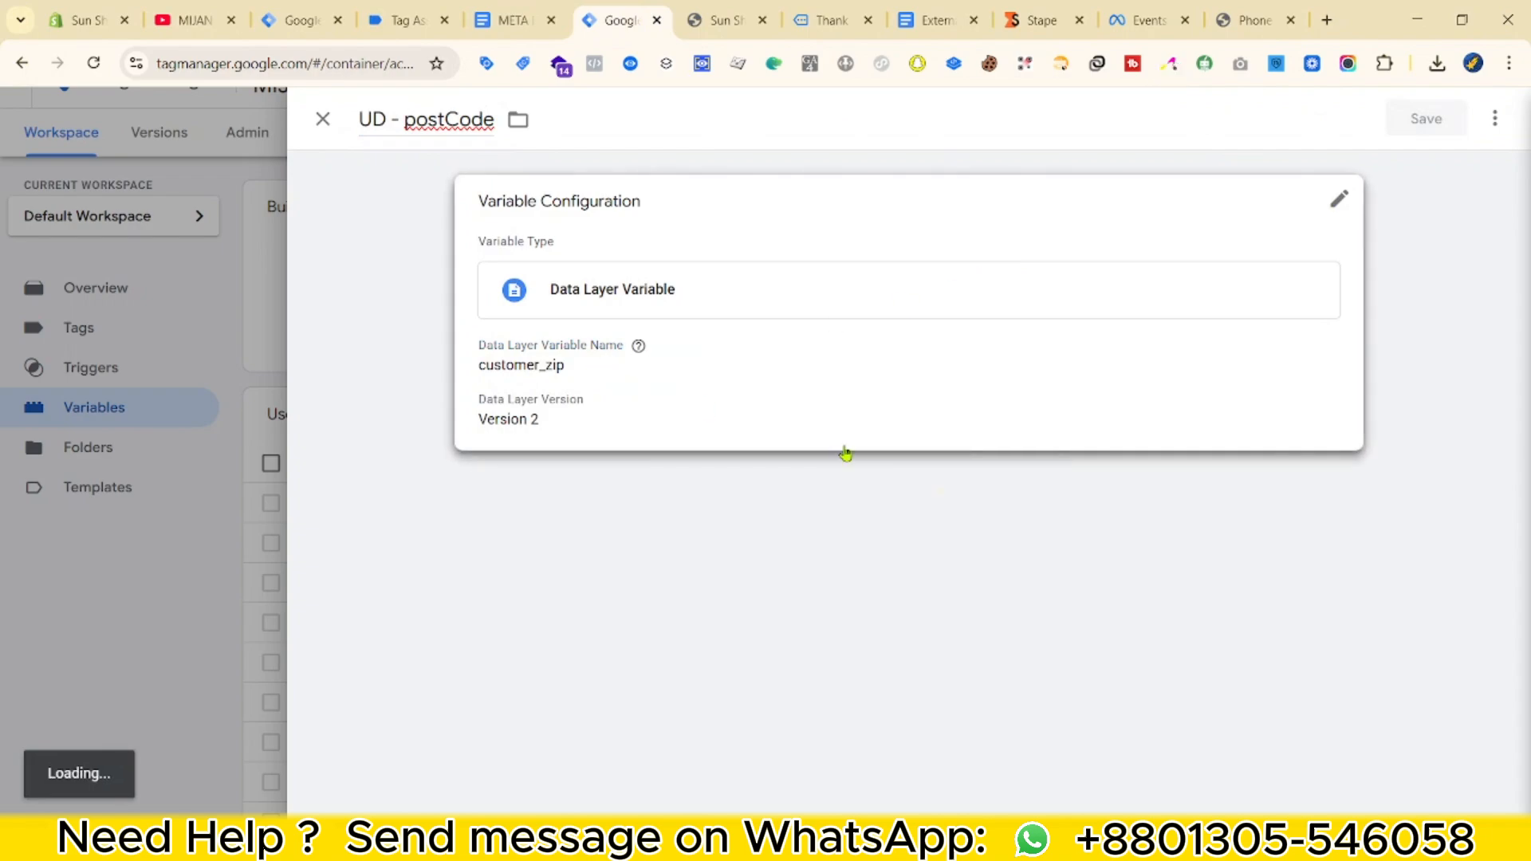
scroll(643, 580, down, 8)
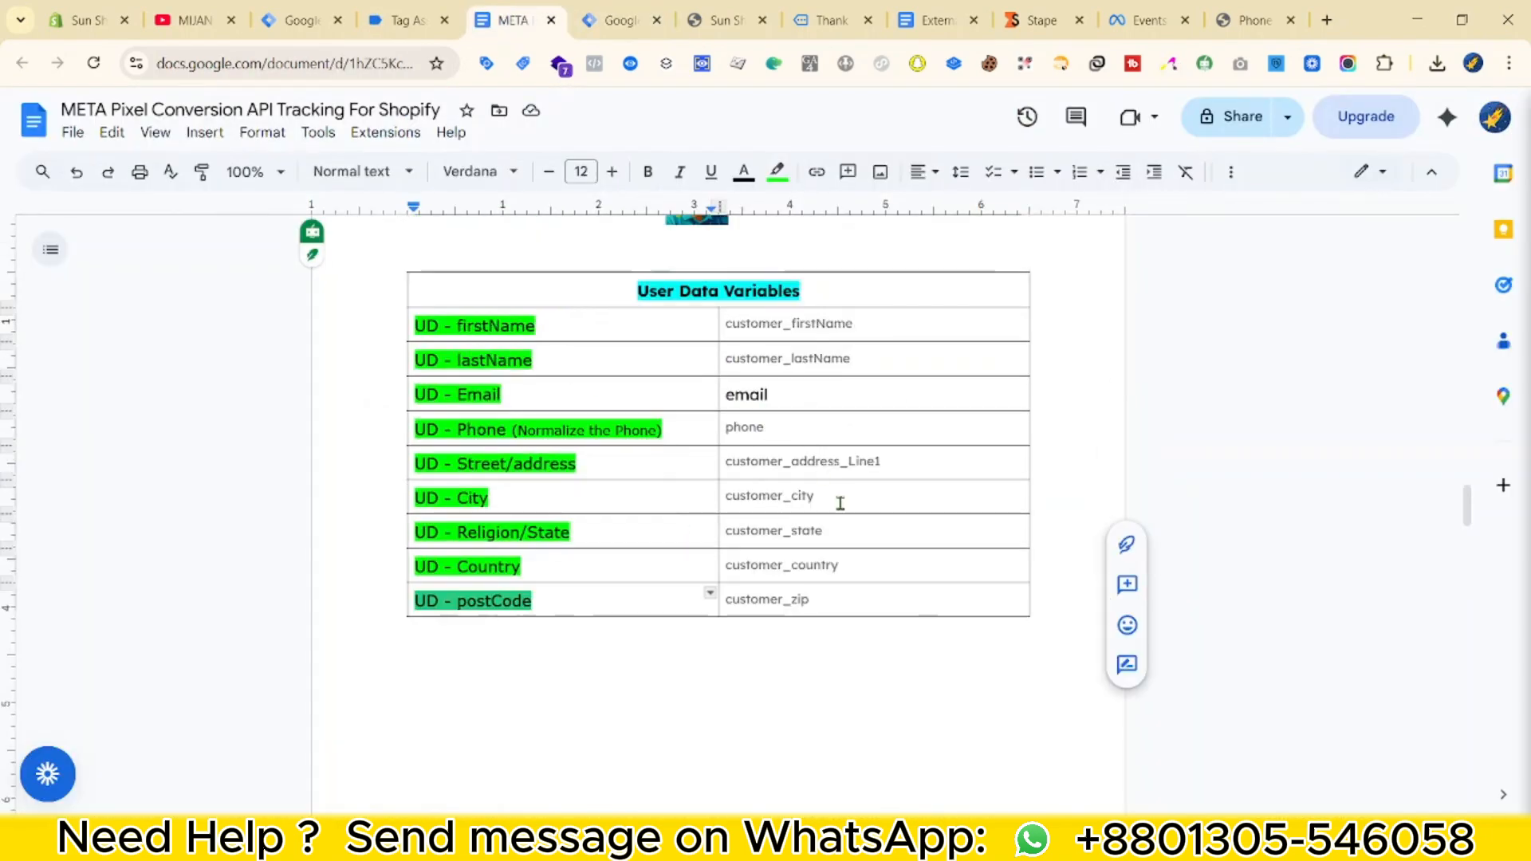
click(606, 15)
Create a Custom JavaScript variable containing the copied phone-formatting code.
scroll(927, 515, up, 10)
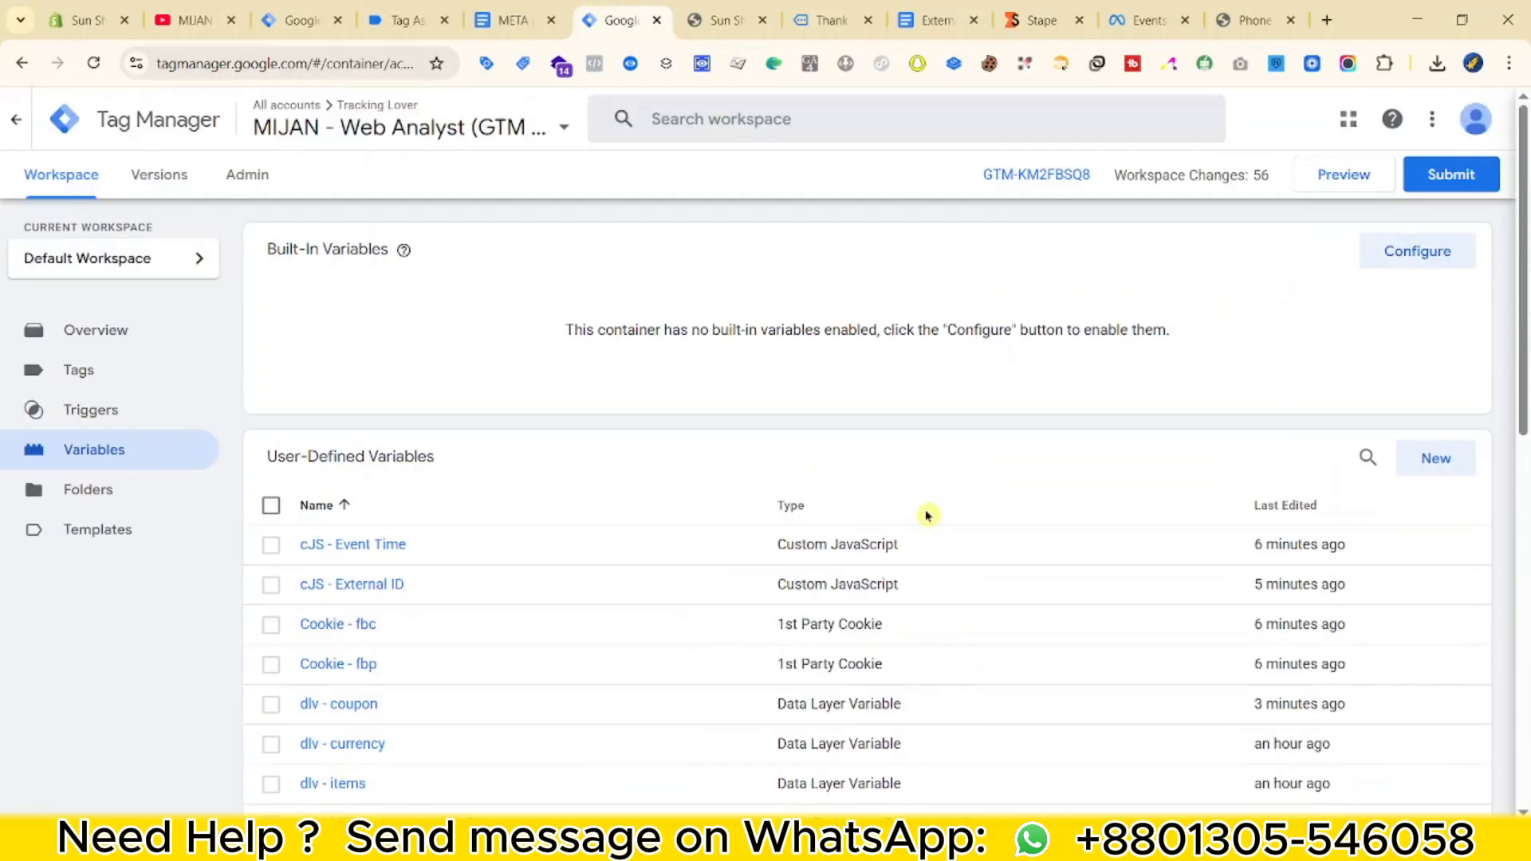
click(1433, 460)
click(1063, 308)
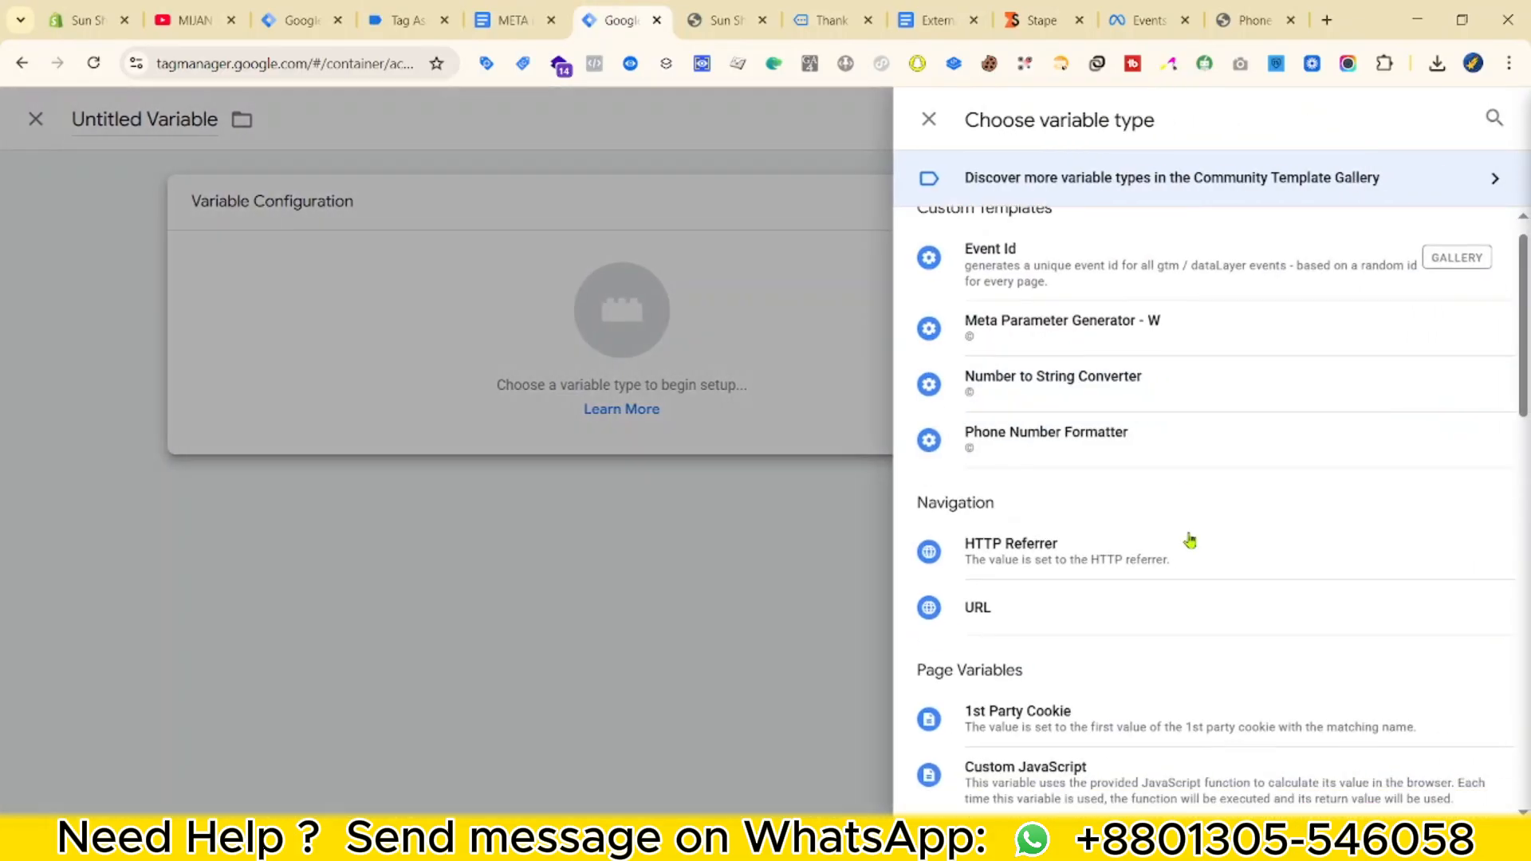
scroll(1117, 542, down, 3)
click(949, 515)
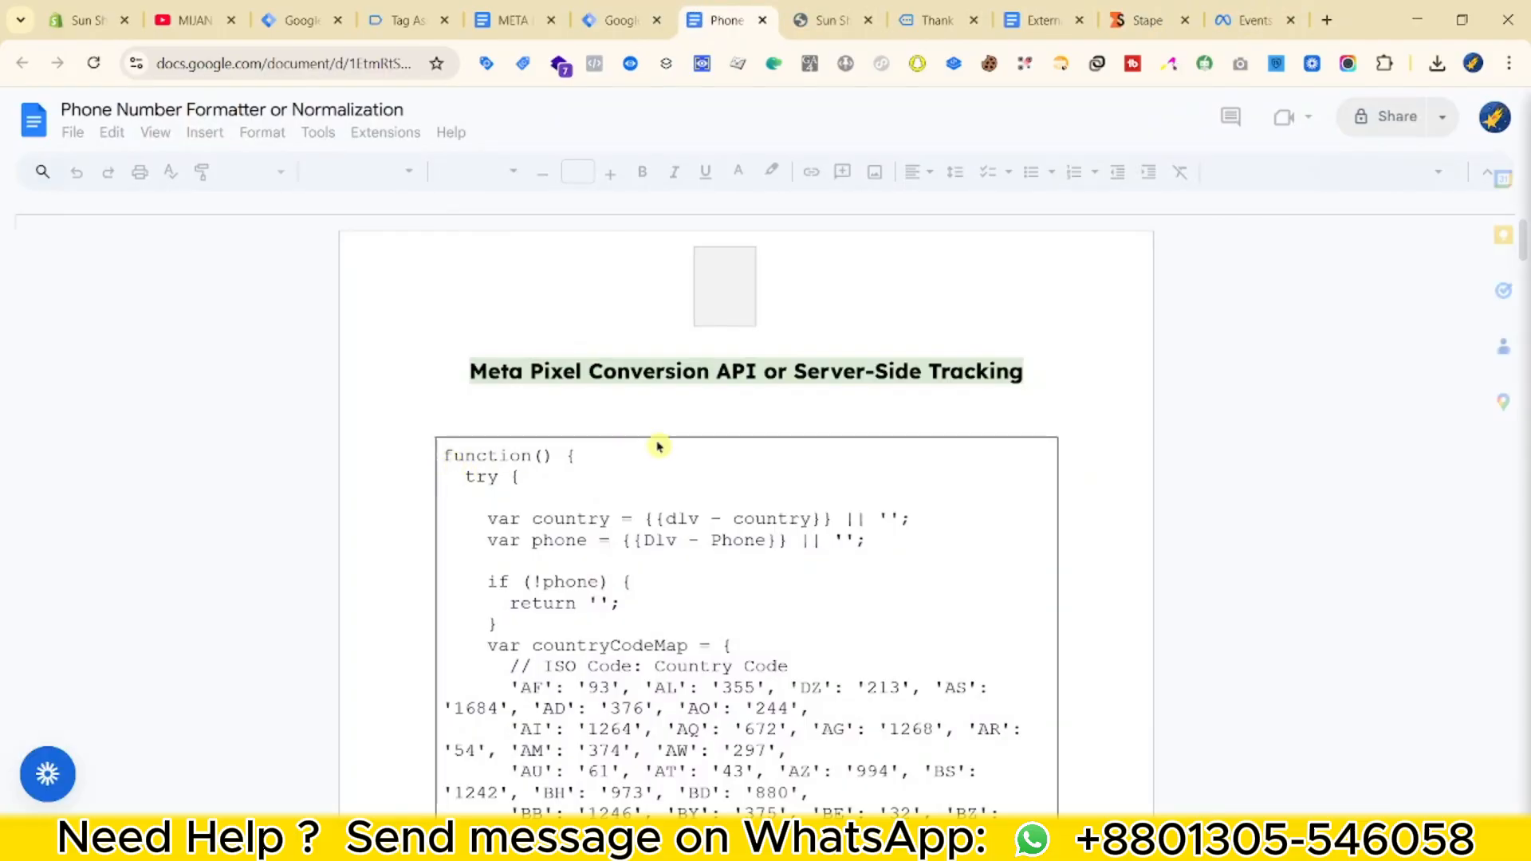
drag(440, 256, 463, 420)
drag(1465, 239, 1460, 789)
shift+click(422, 487)
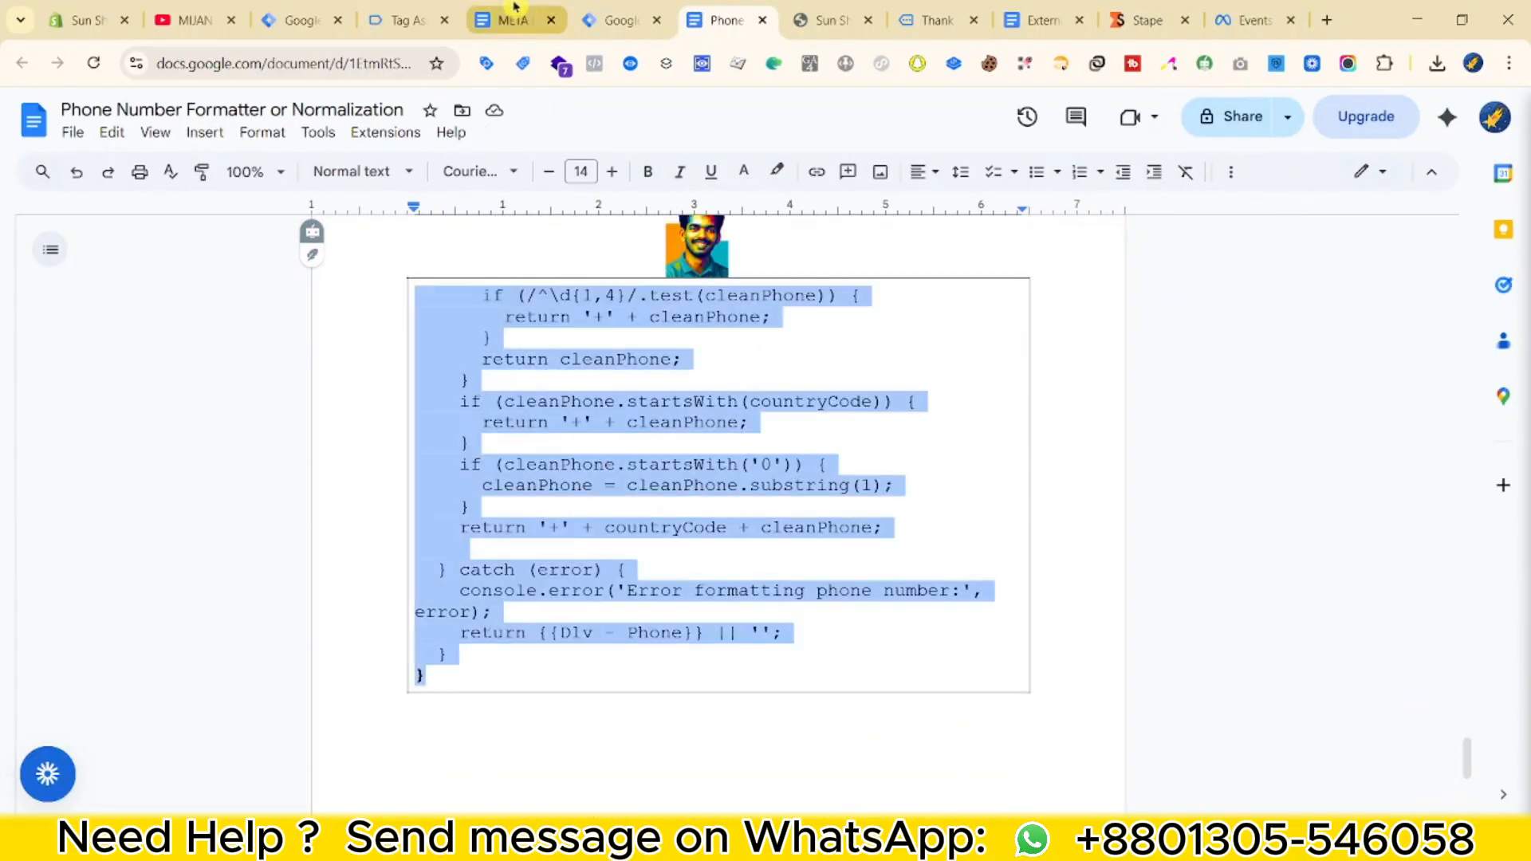
click(593, 17)
click(645, 385)
key(ctrl+v)
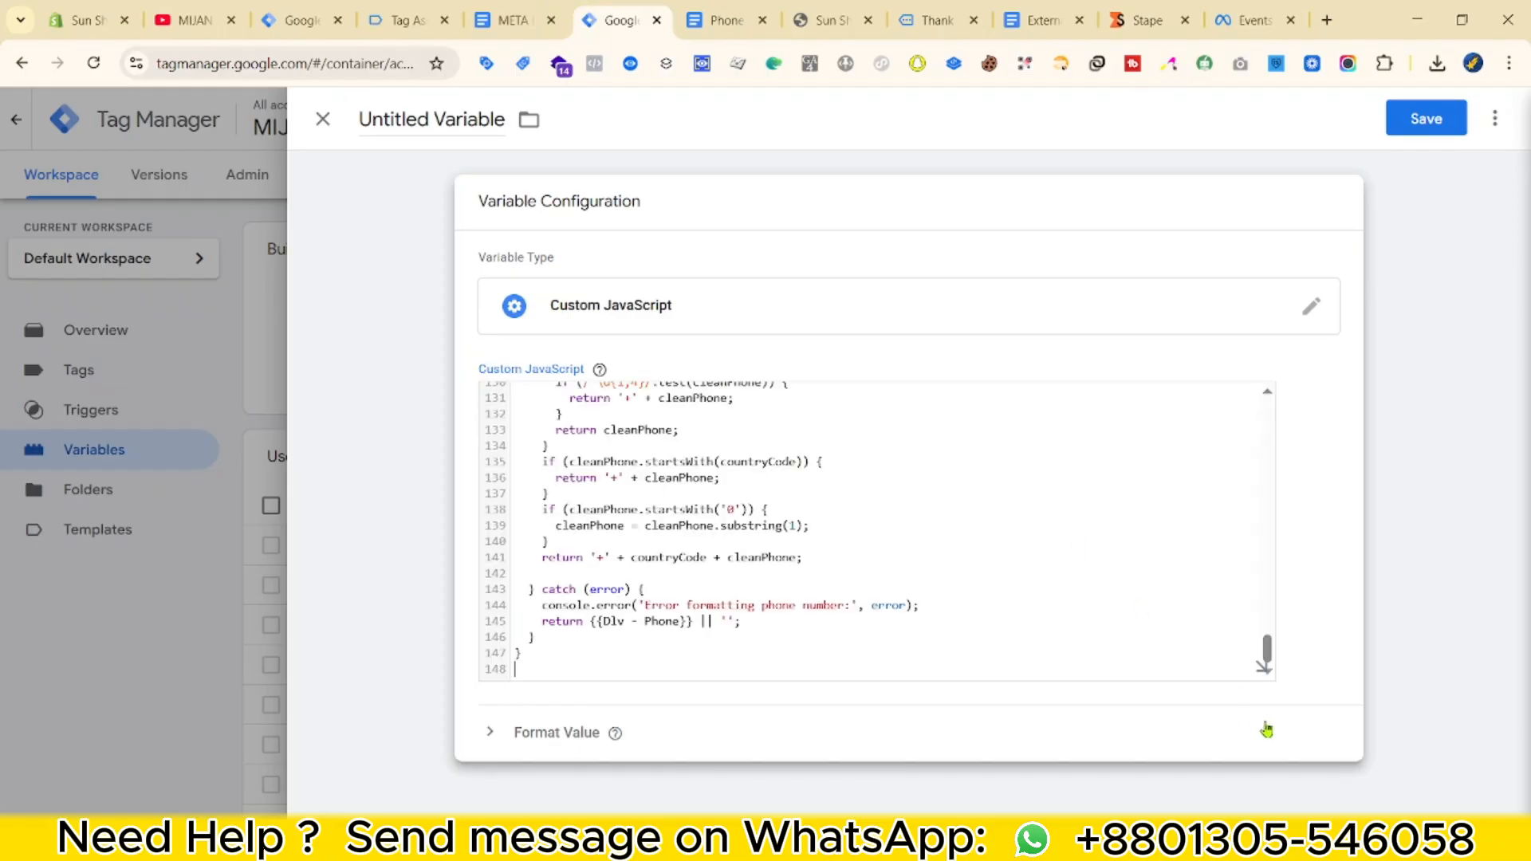
click(1267, 677)
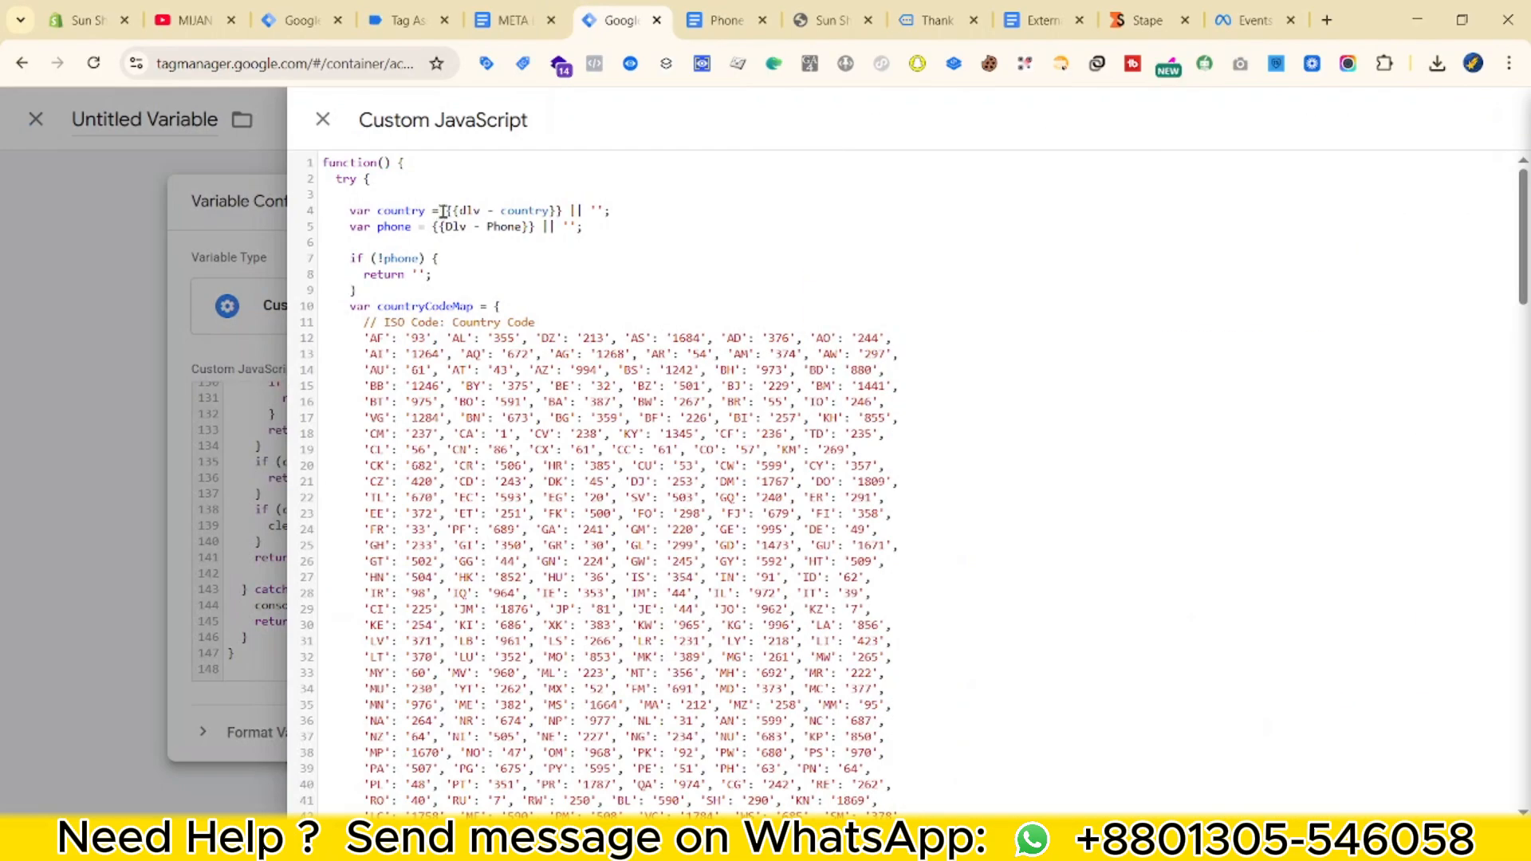
Replace {{dlv - country}} with {{UD - Country}} and the old phone references with {{UD - Phone}}.
drag(446, 211, 550, 211)
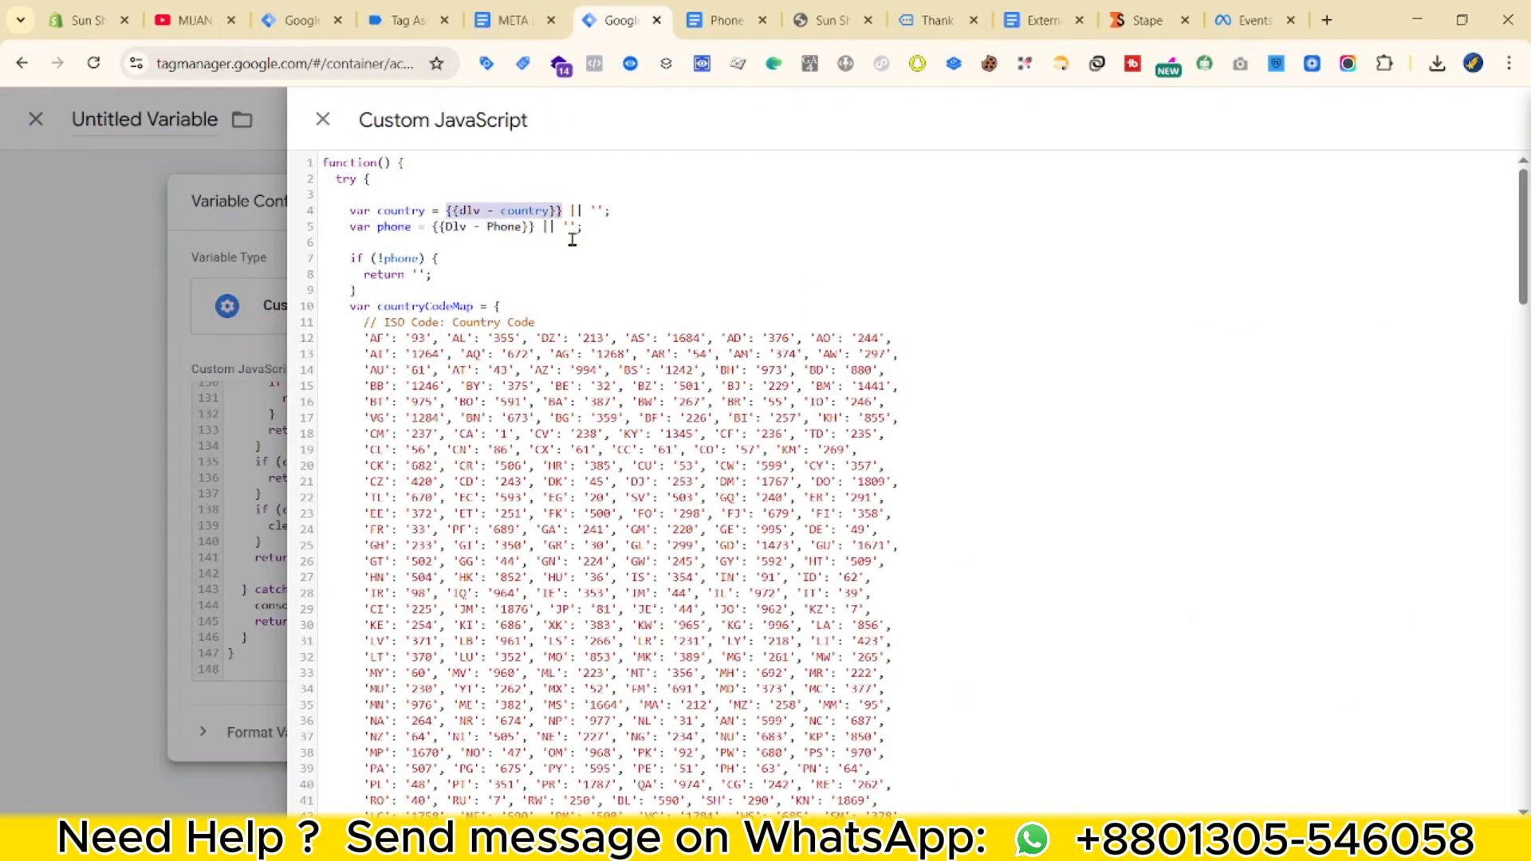
text({{UD - Country}})
drag(433, 227, 469, 230)
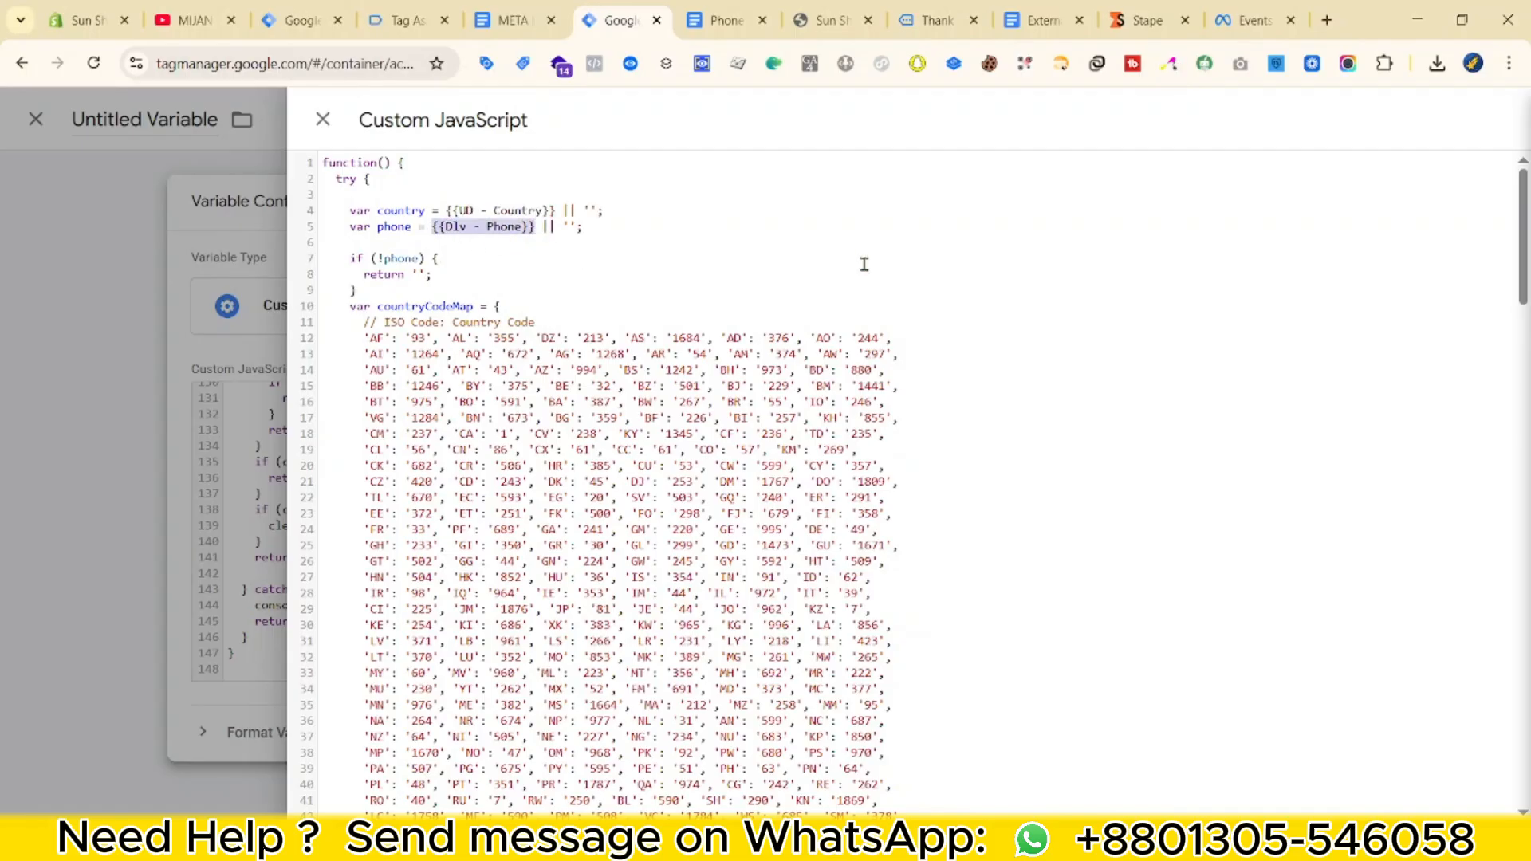
text({{UD - P)
key(Return)
scroll(819, 550, down, 20)
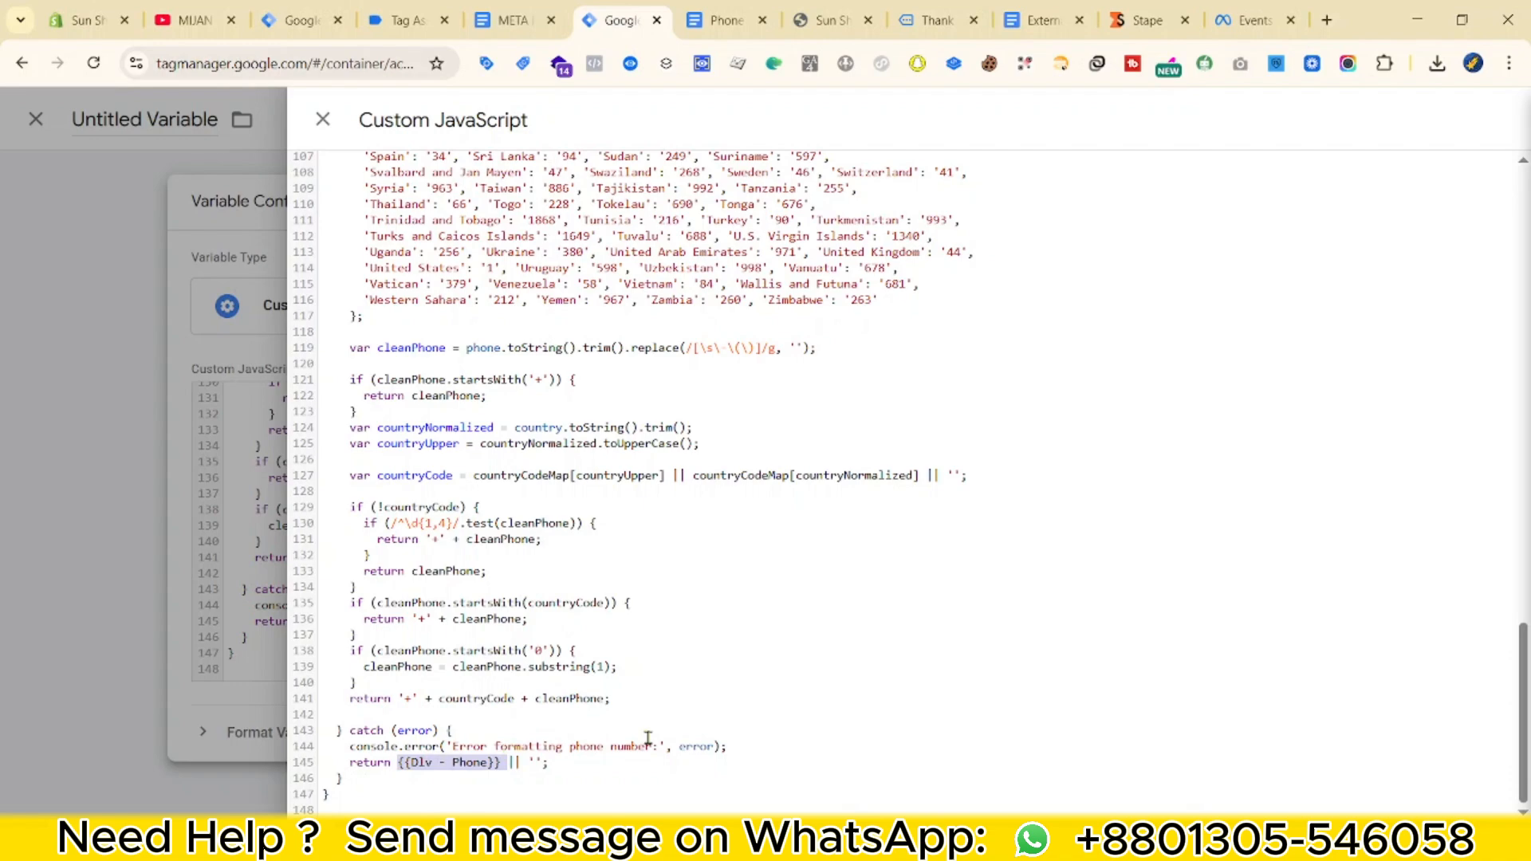
text({{UD - P)
key(Return)
click(322, 119)
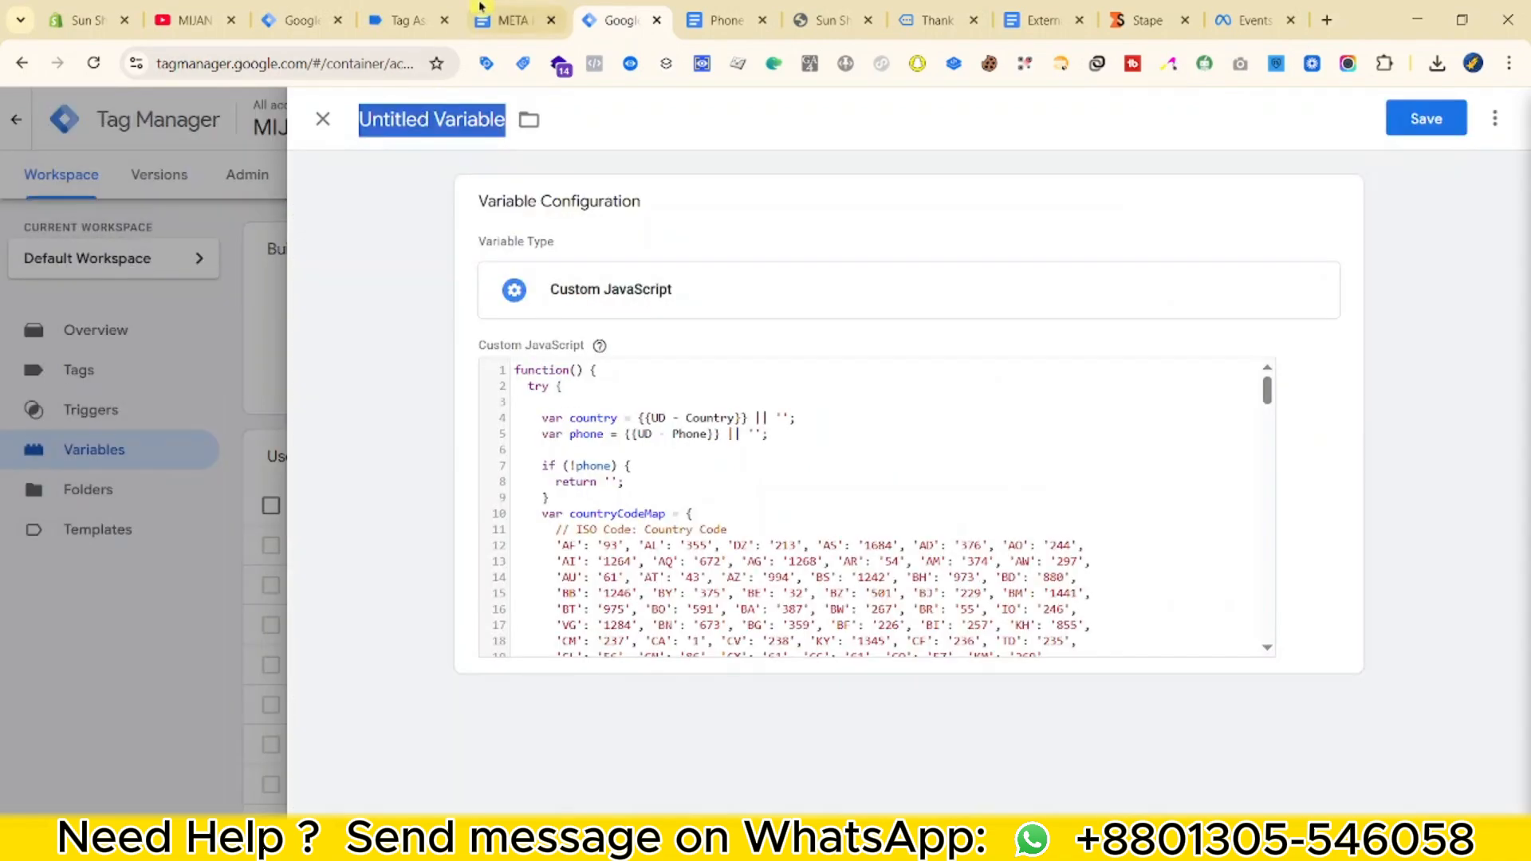
Name the variable 'UD - Phone (Normalize the Phone)' and save it.
click(480, 7)
key(ctrl+shift+Tab)
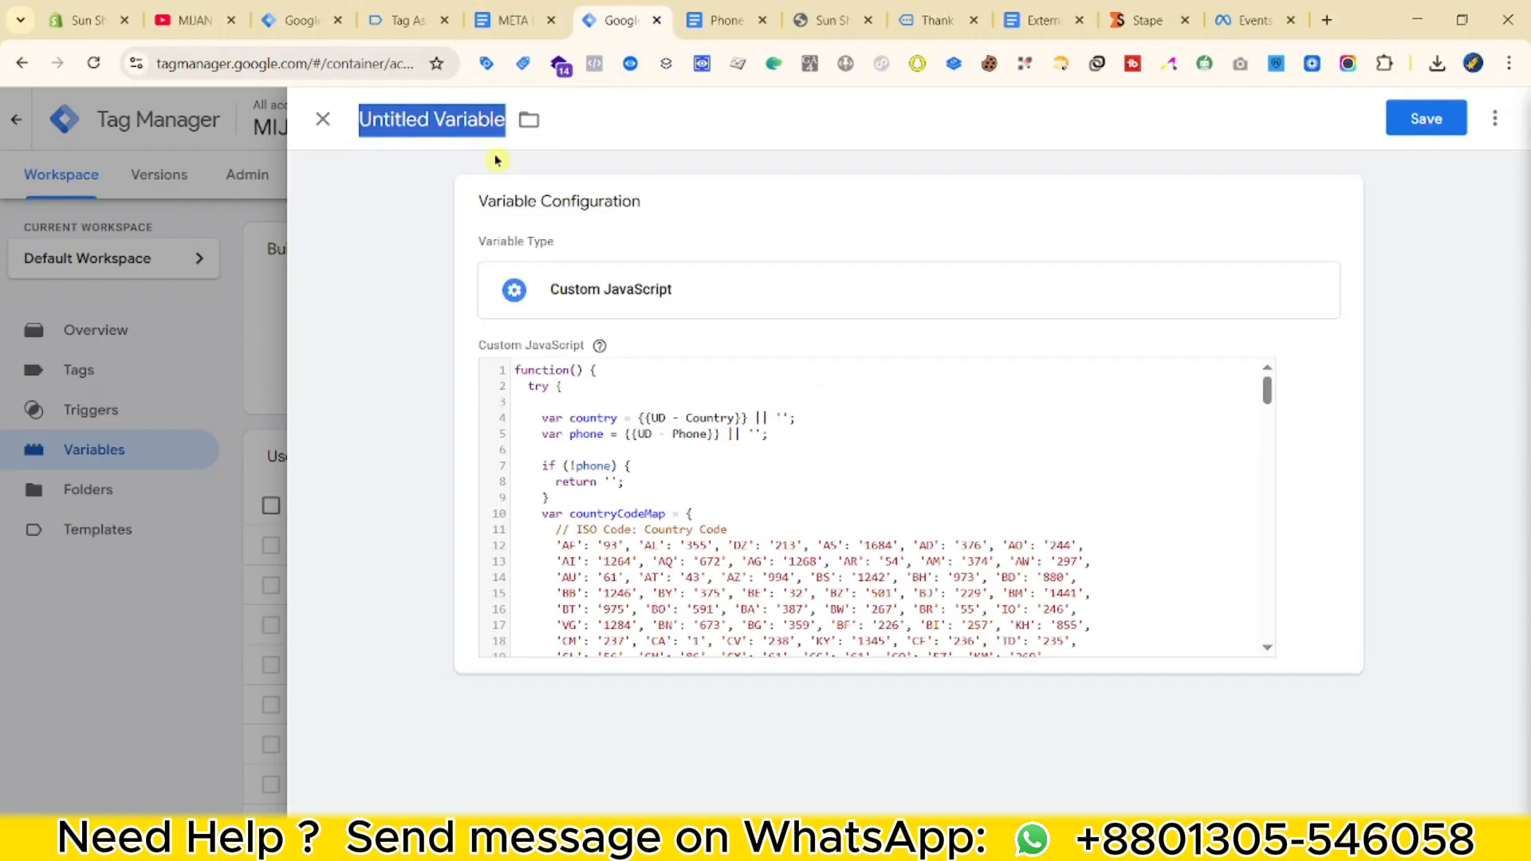
text(UD - Phone (Normalize the Phone))
key(ctrl+s)
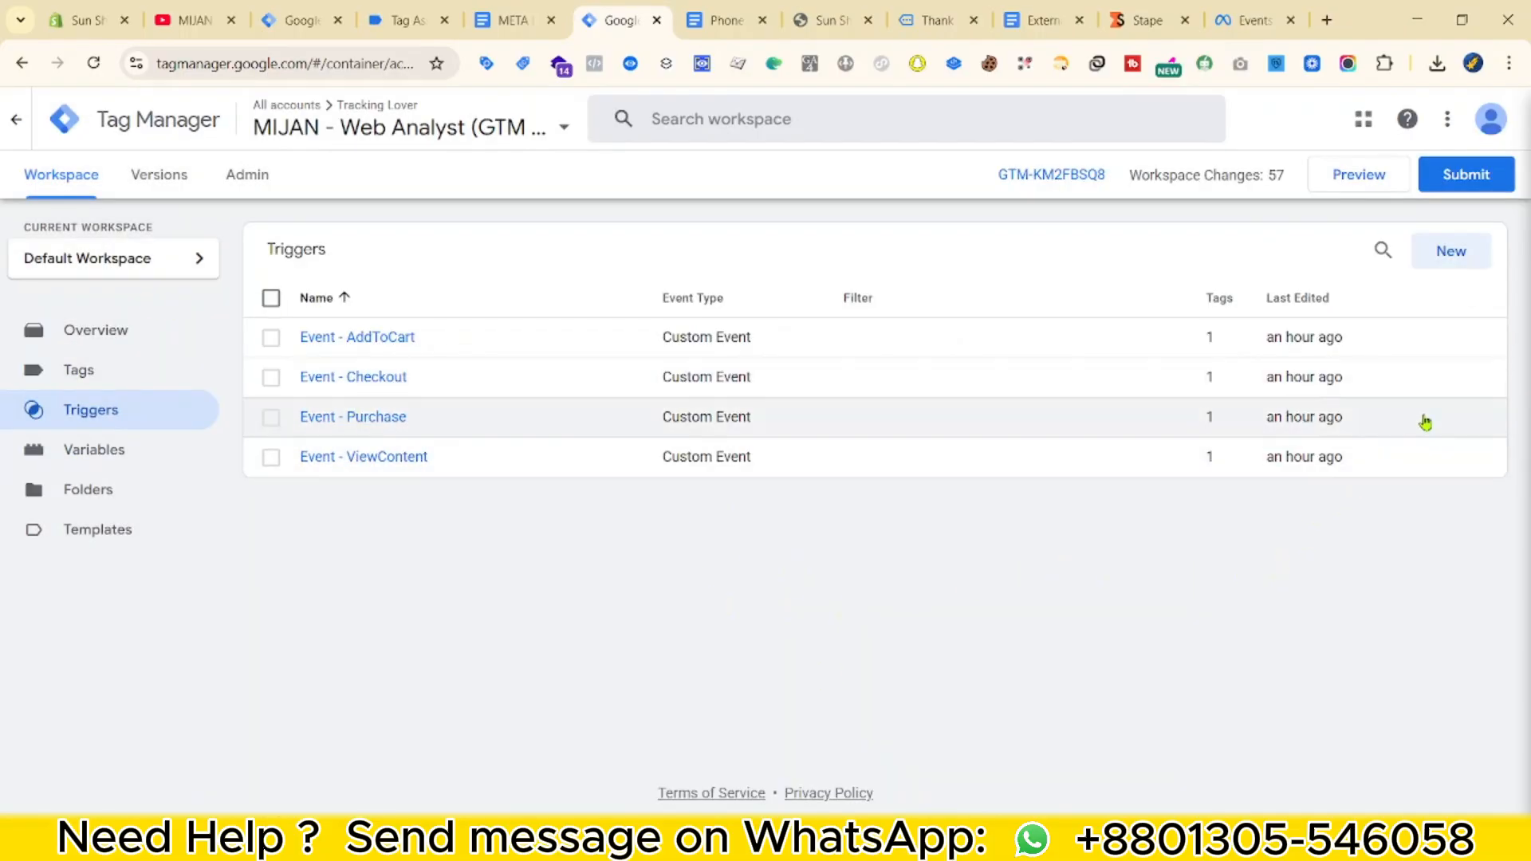
Start a Custom Event trigger and copy the page_viewed event name from Tag Assistant.
click(1450, 251)
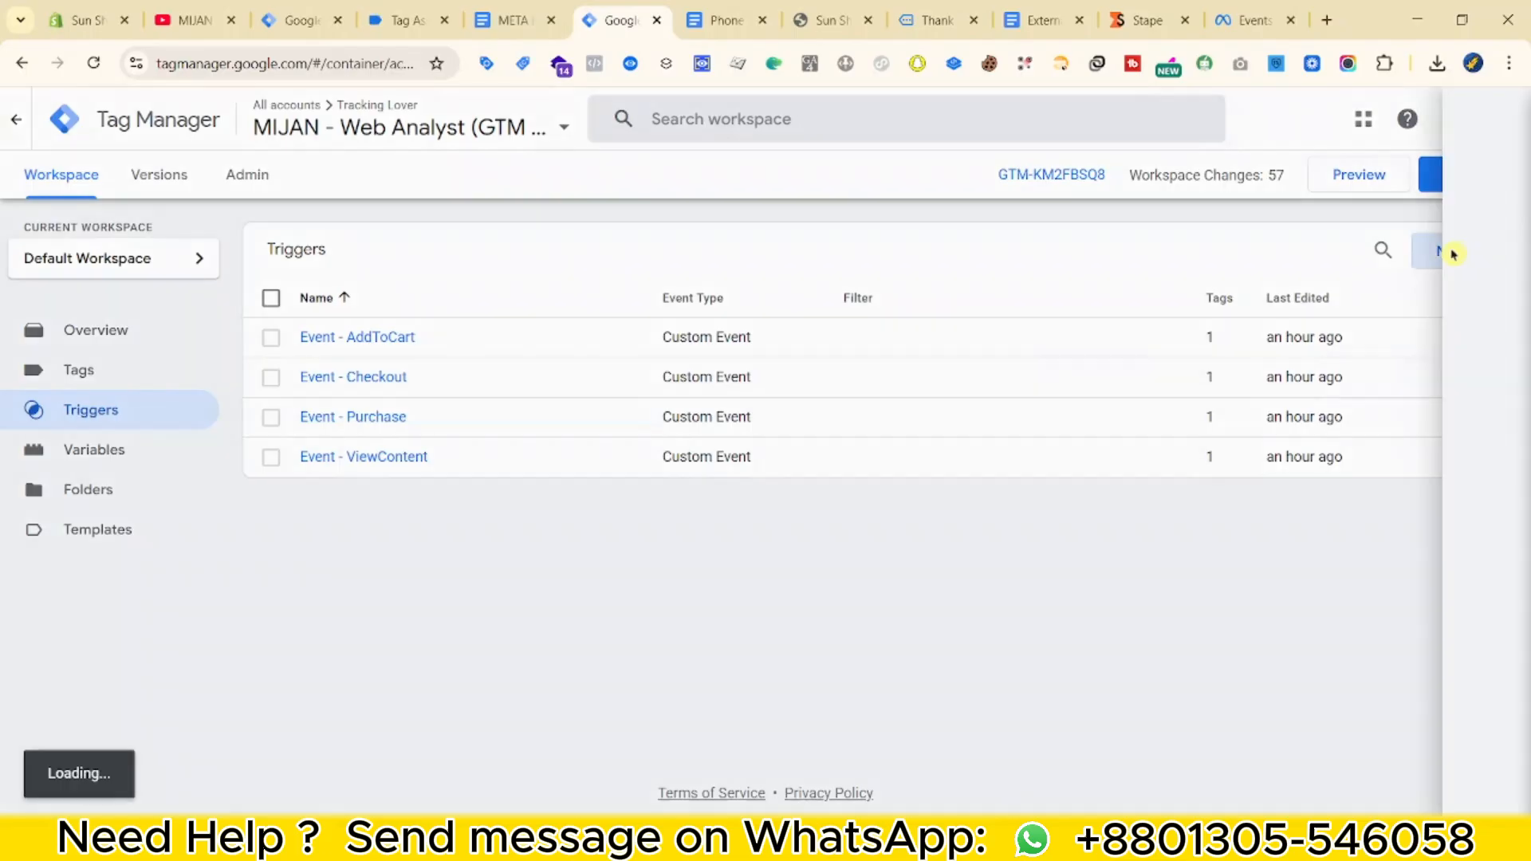
click(511, 271)
scroll(1336, 581, down, 5)
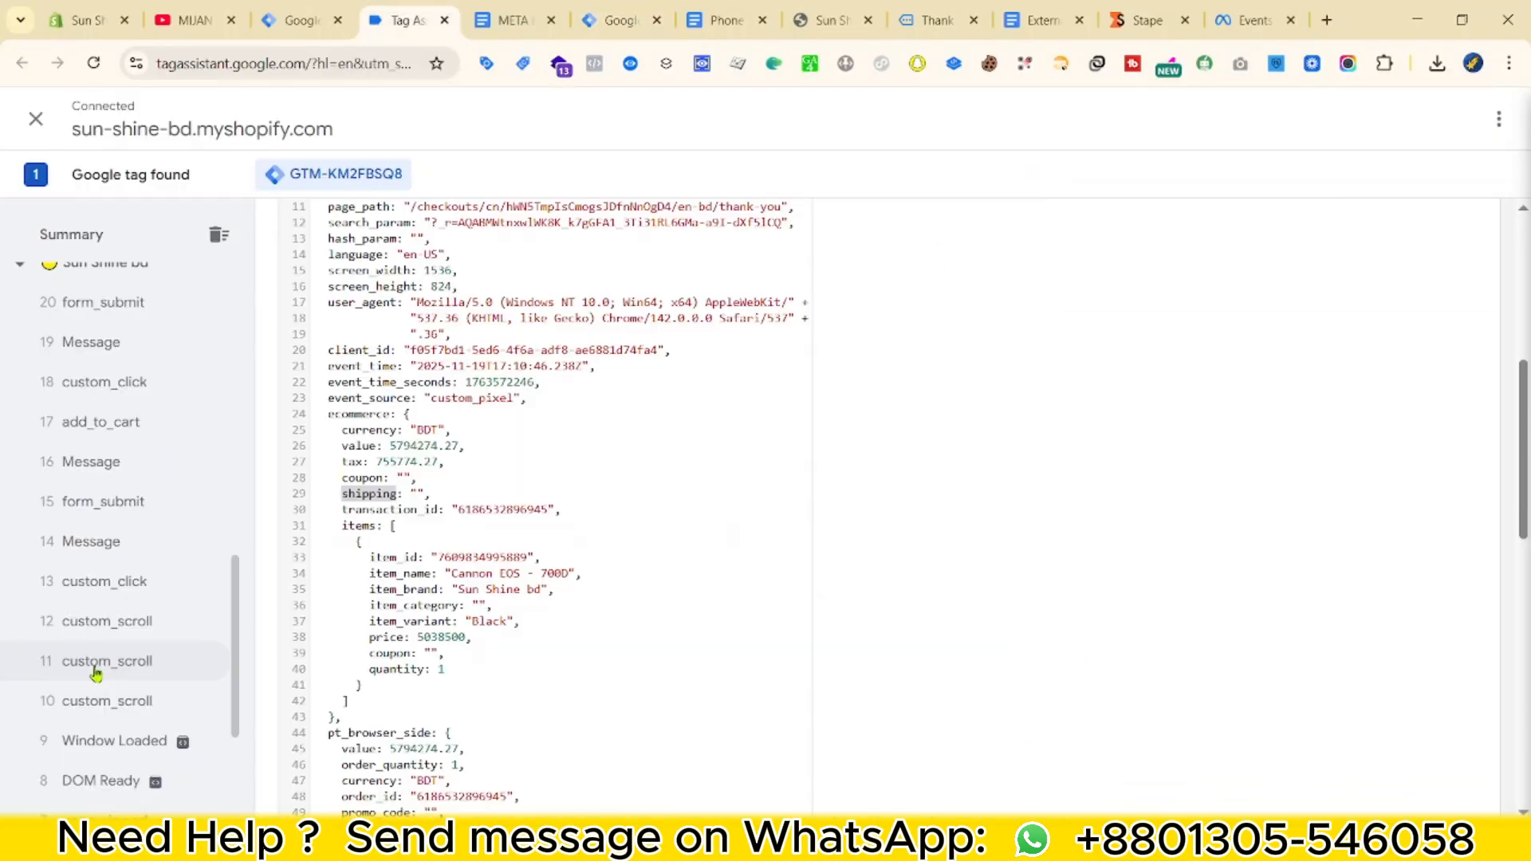
scroll(107, 683, down, 1)
click(128, 564)
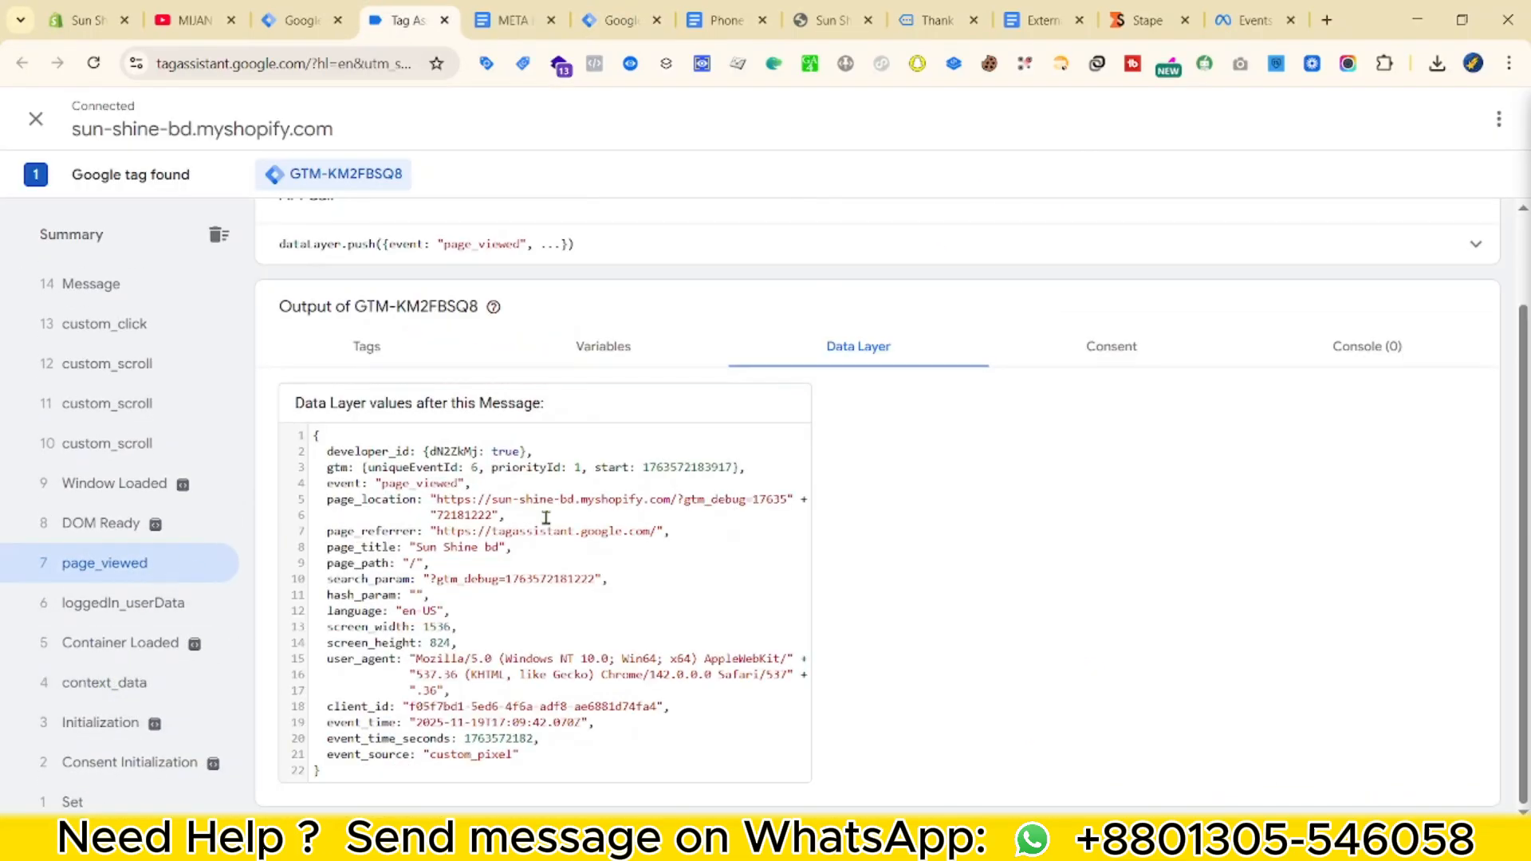
scroll(510, 398, up, 2)
double_click(479, 353)
right_click(487, 355)
click(536, 379)
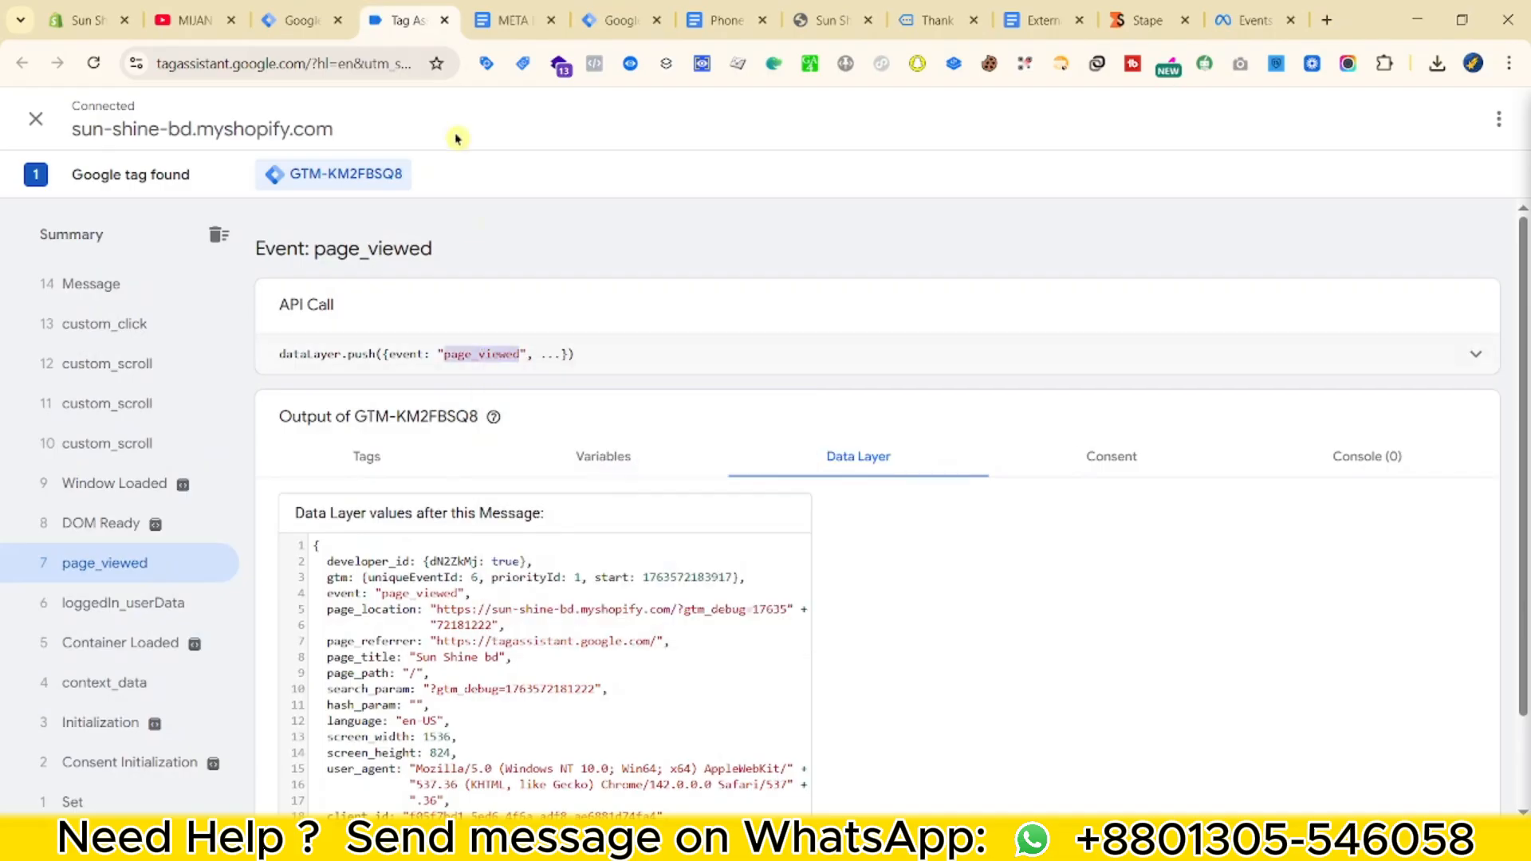
Use page_viewed as the event name, name the trigger 'Event - page_viewed', and save it.
click(611, 10)
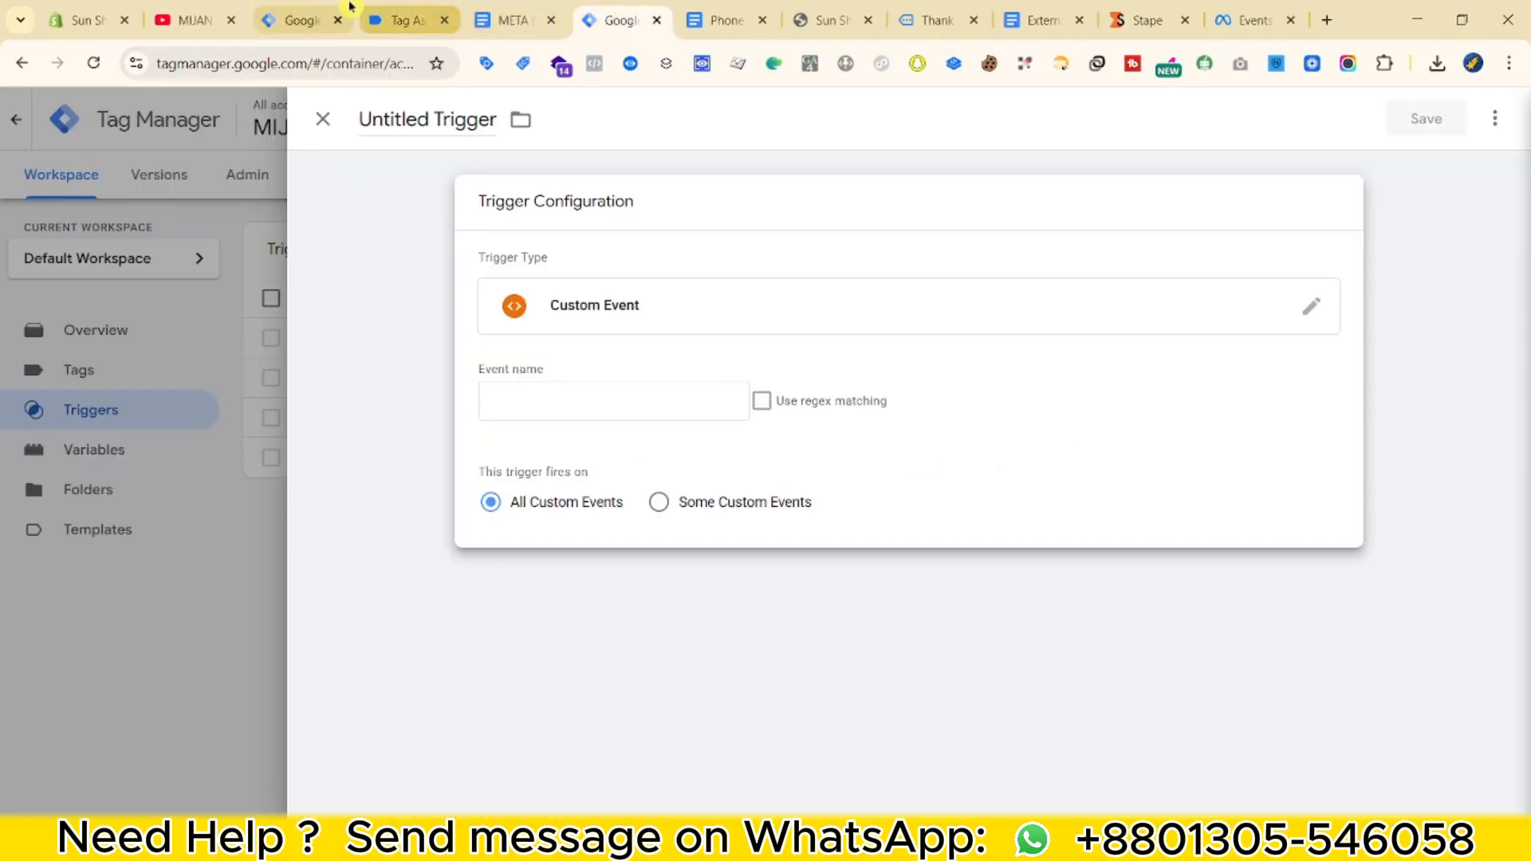
click(534, 400)
key(ctrl+v)
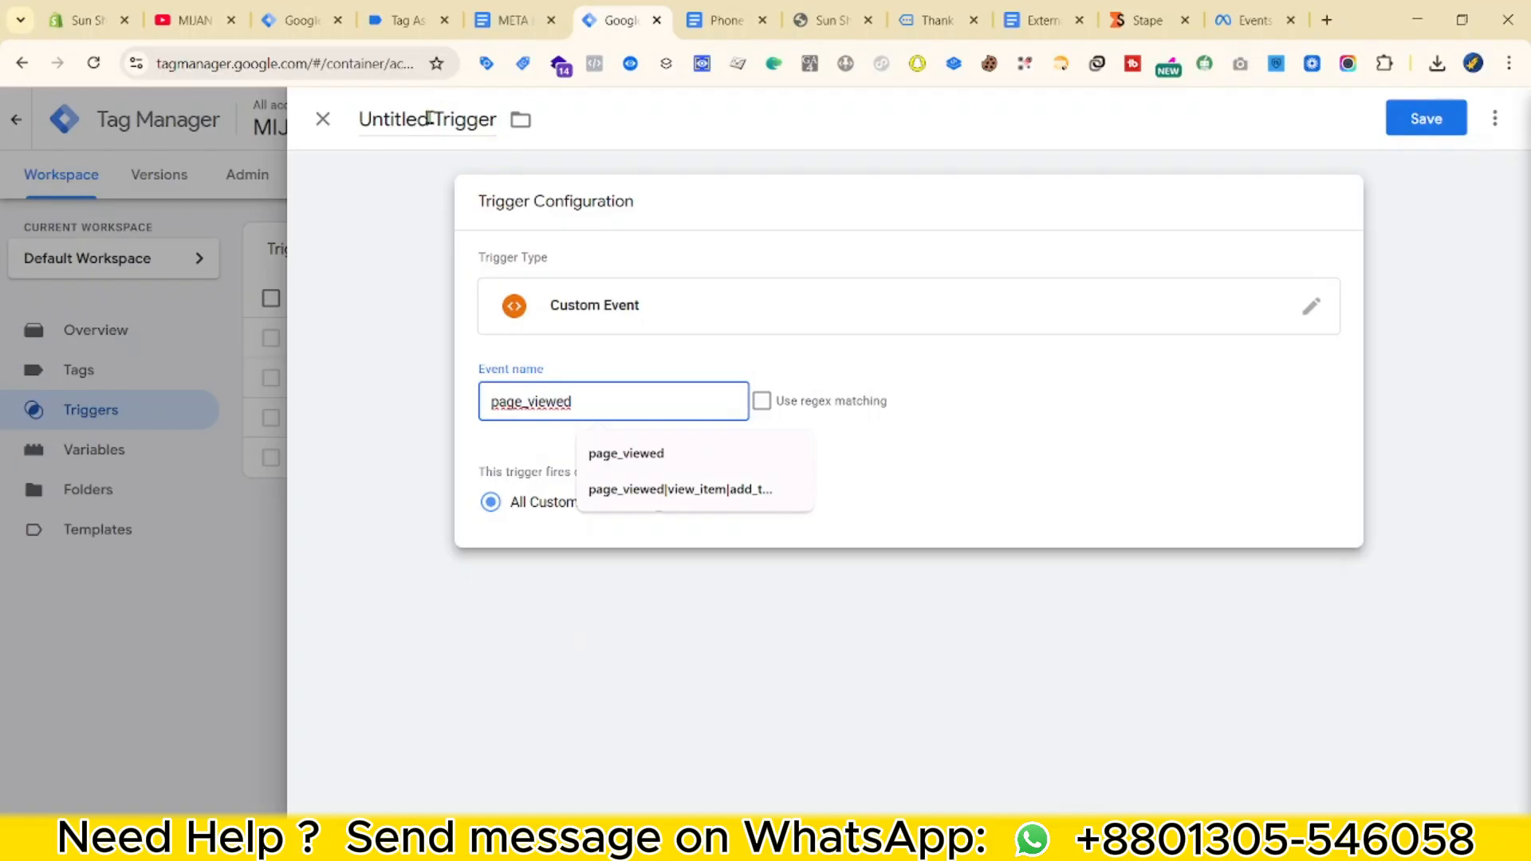
click(429, 118)
text(Event - page_viewed)
click(1426, 118)
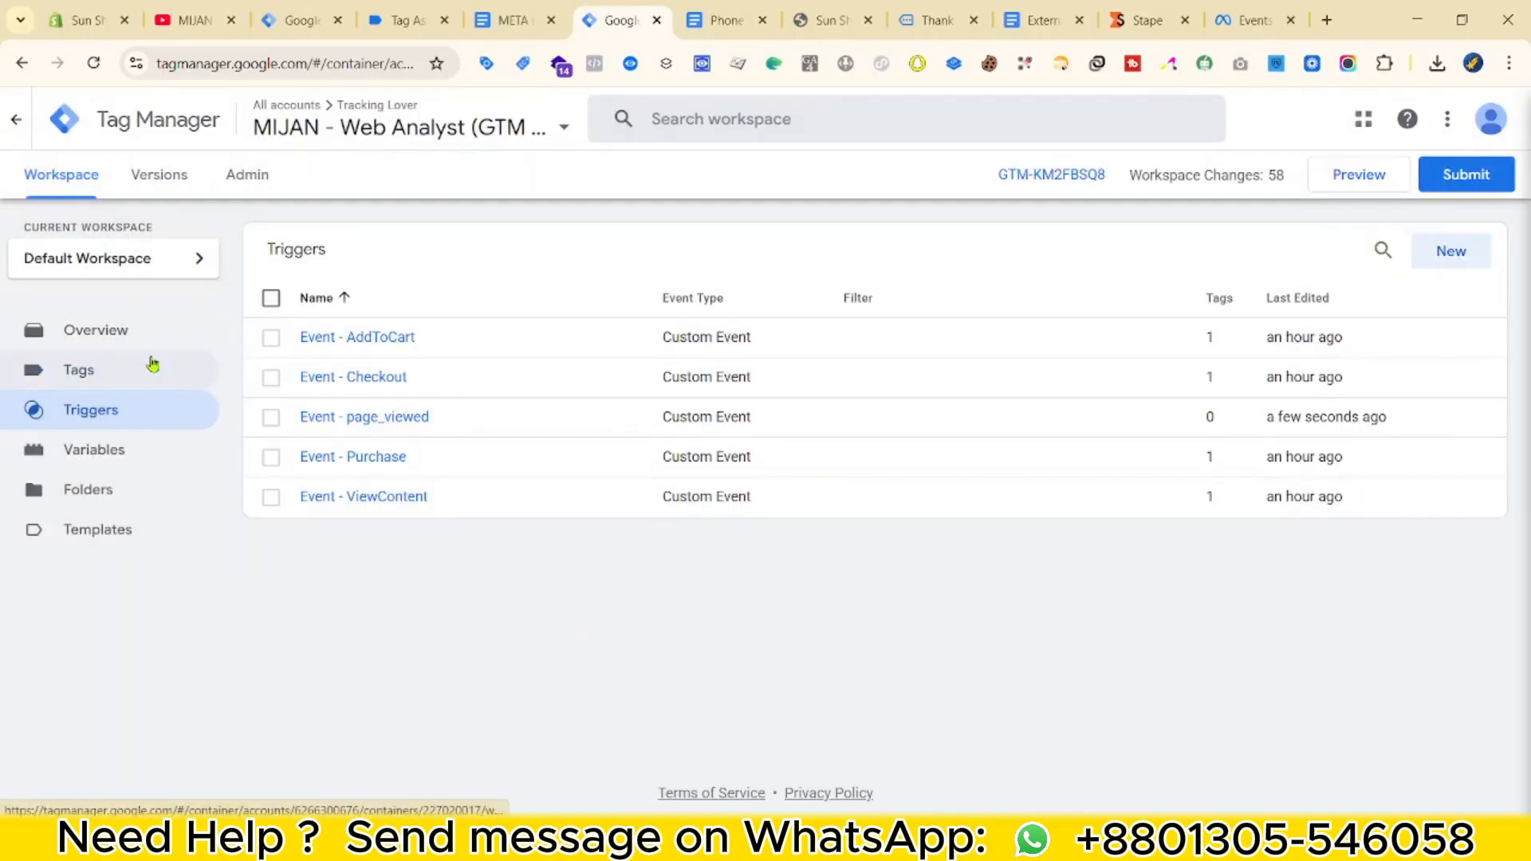
Create a new tag of type Google Analytics > Google Tag.
click(154, 364)
click(1451, 250)
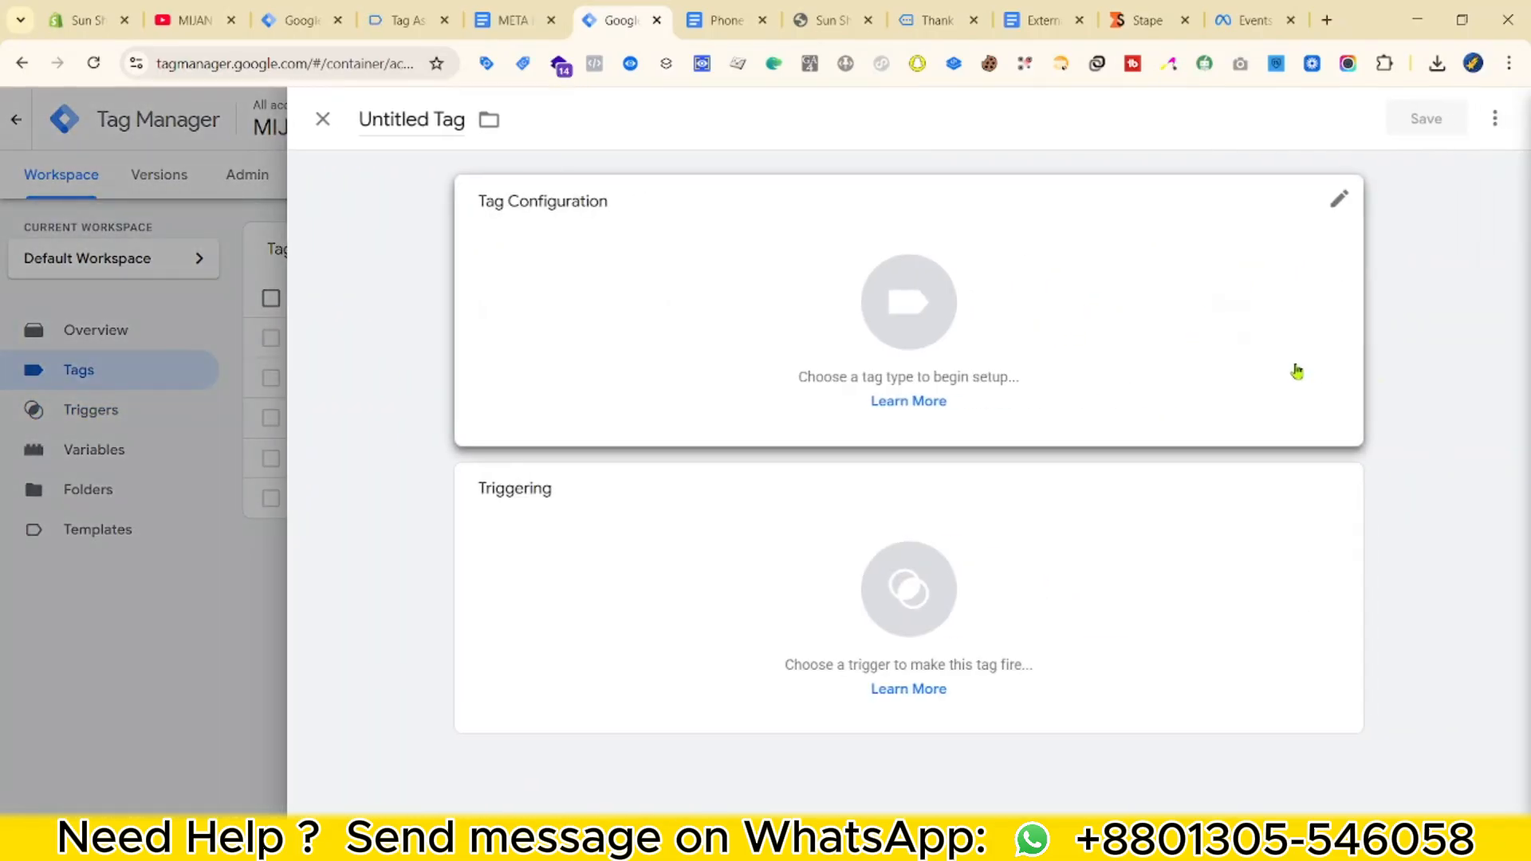
click(1294, 369)
click(1109, 305)
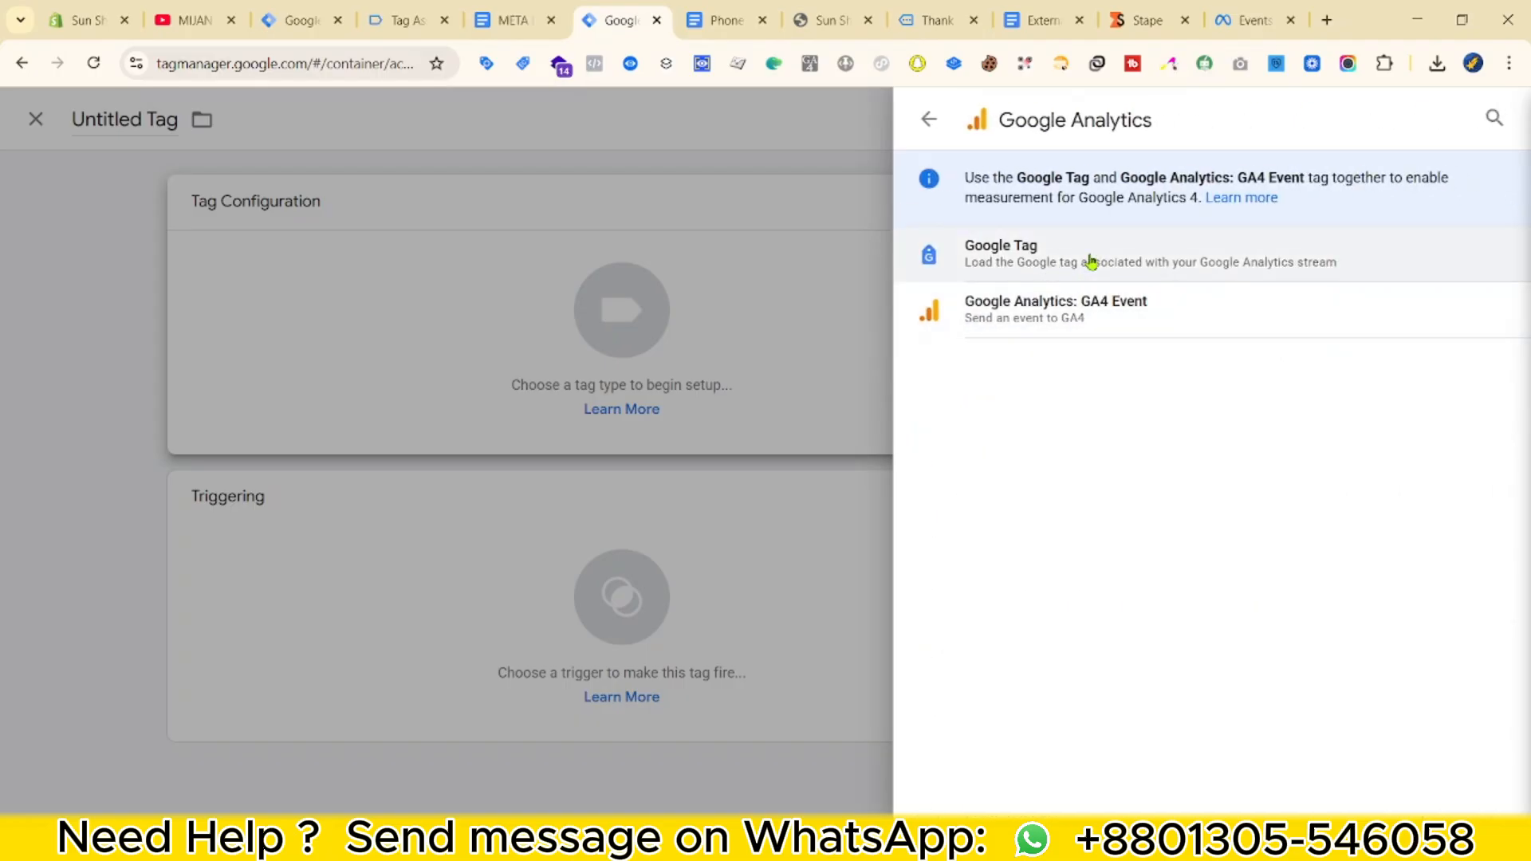
click(1091, 262)
click(533, 410)
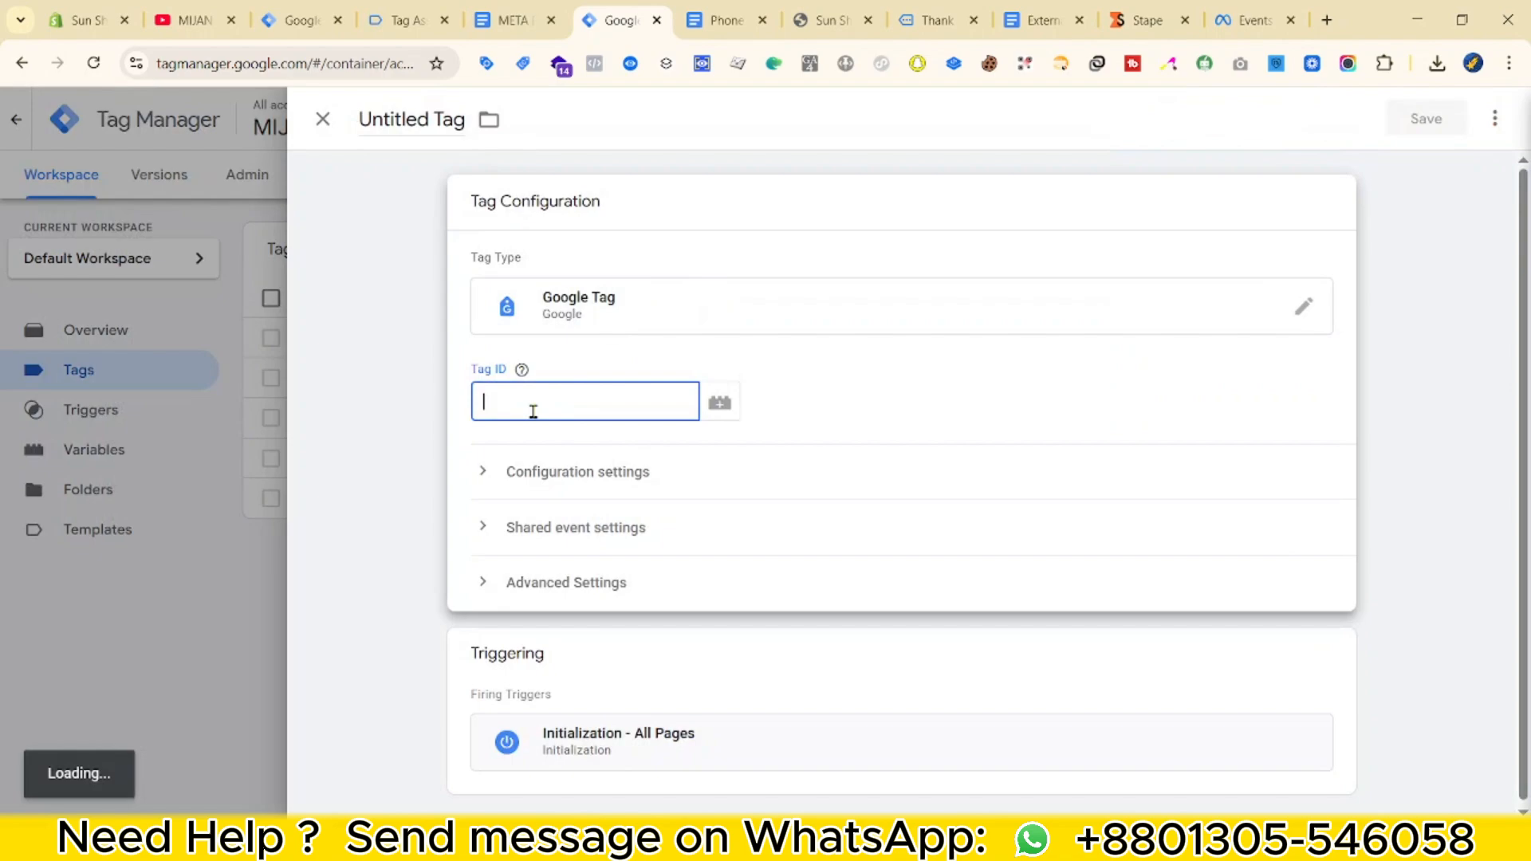
click(720, 402)
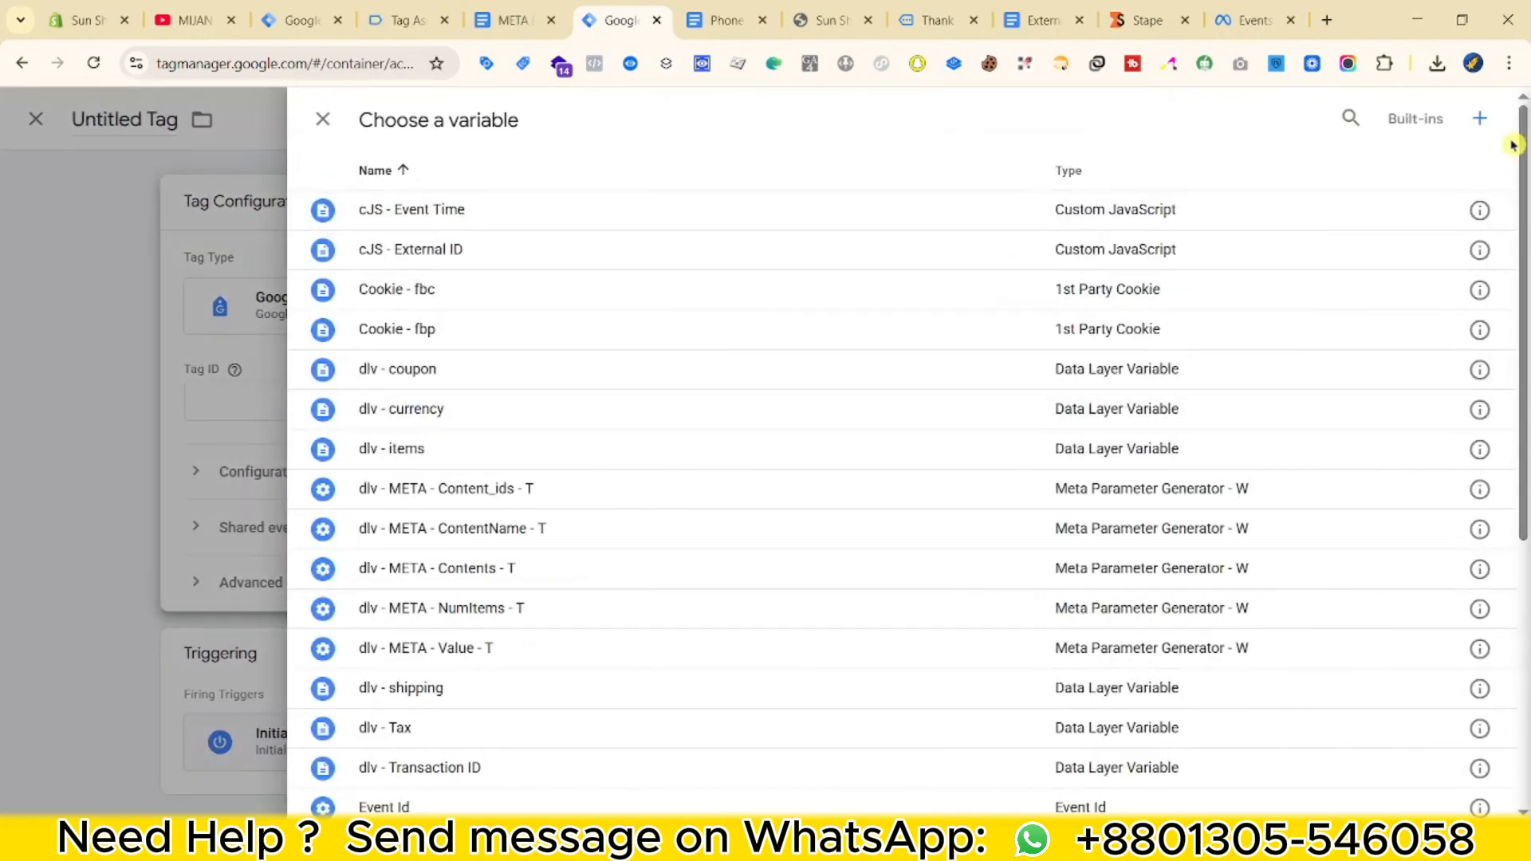
click(1479, 118)
click(1244, 218)
scroll(1036, 518, down, 4)
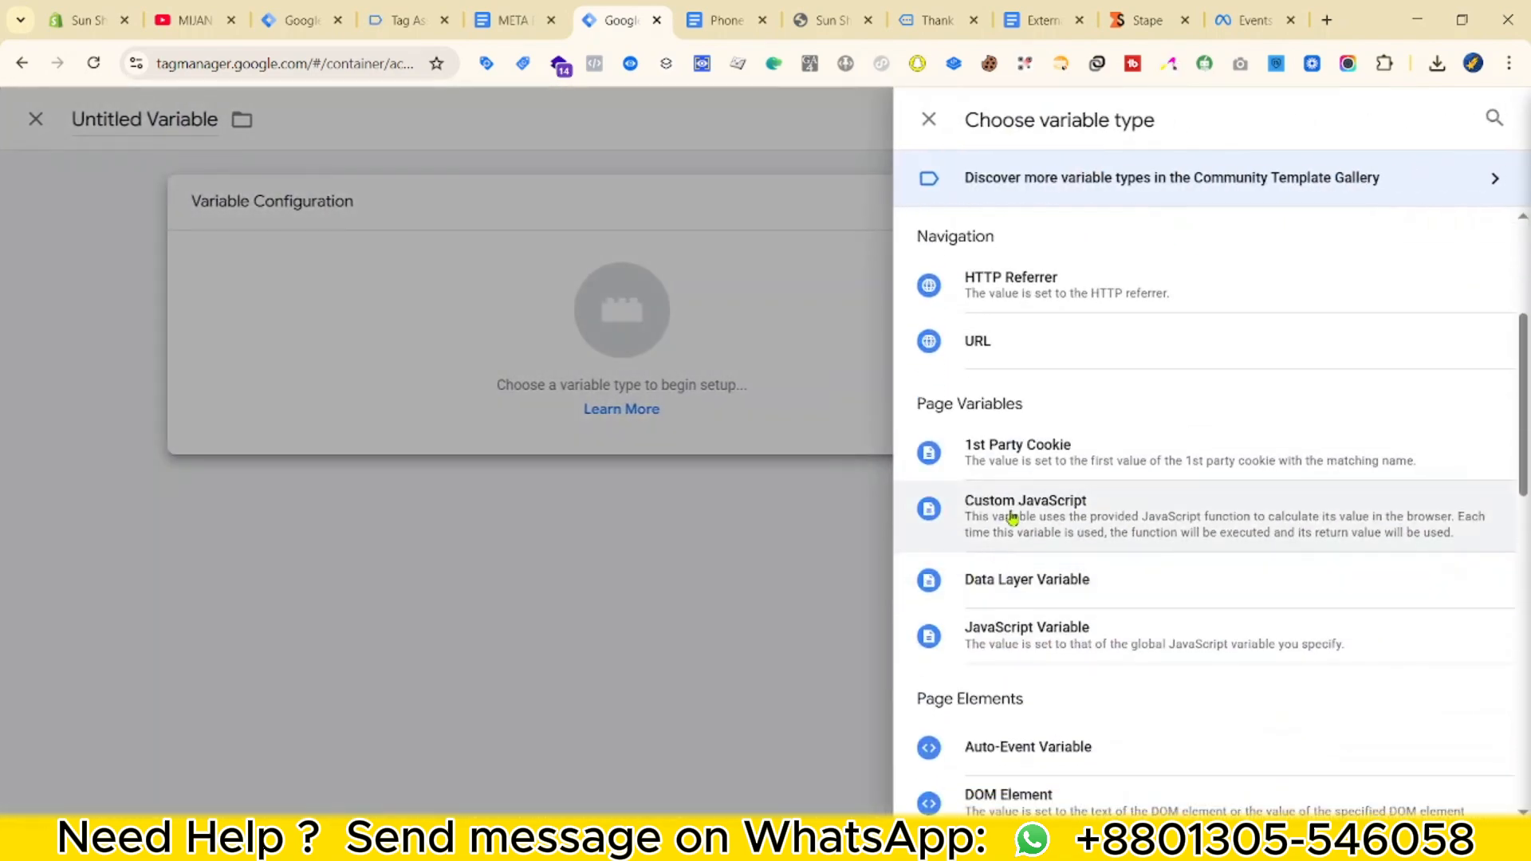
scroll(1080, 635, up, 3)
scroll(1100, 611, down, 7)
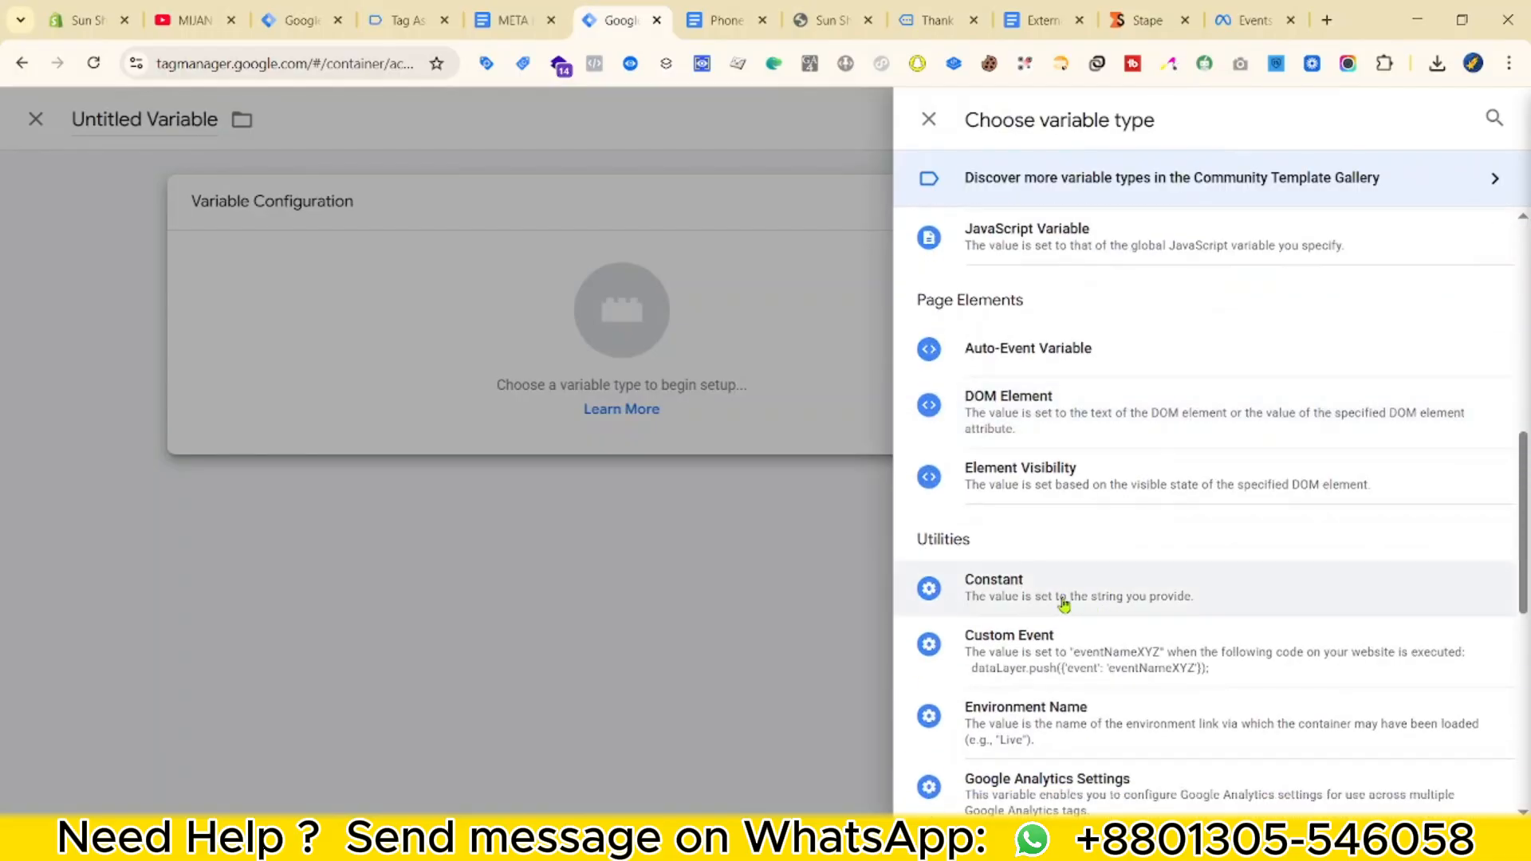
click(1063, 604)
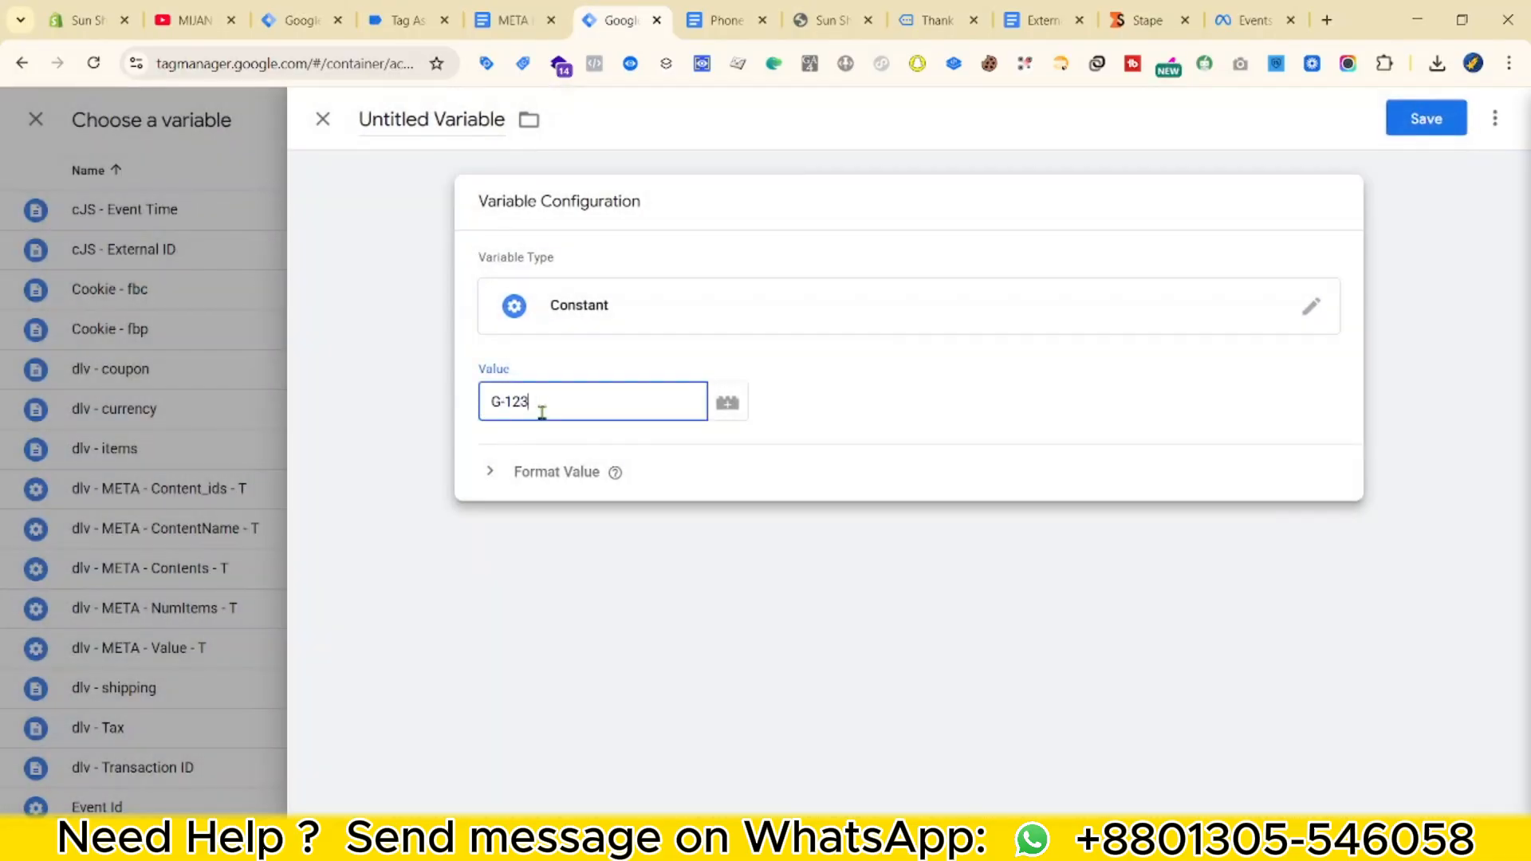
click(408, 120)
text(Fake - GA4 ID)
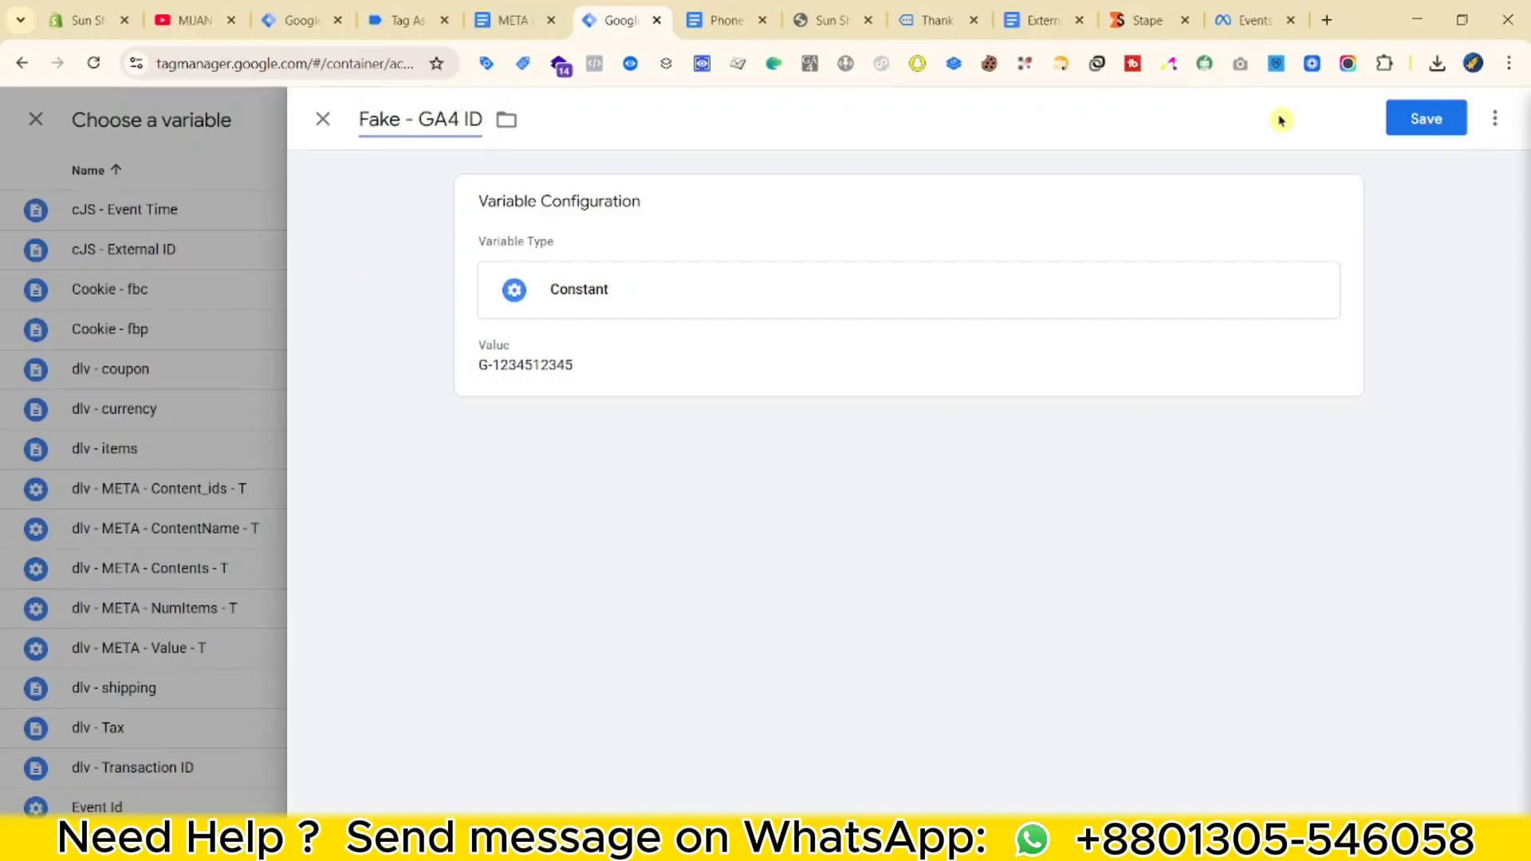
click(1391, 118)
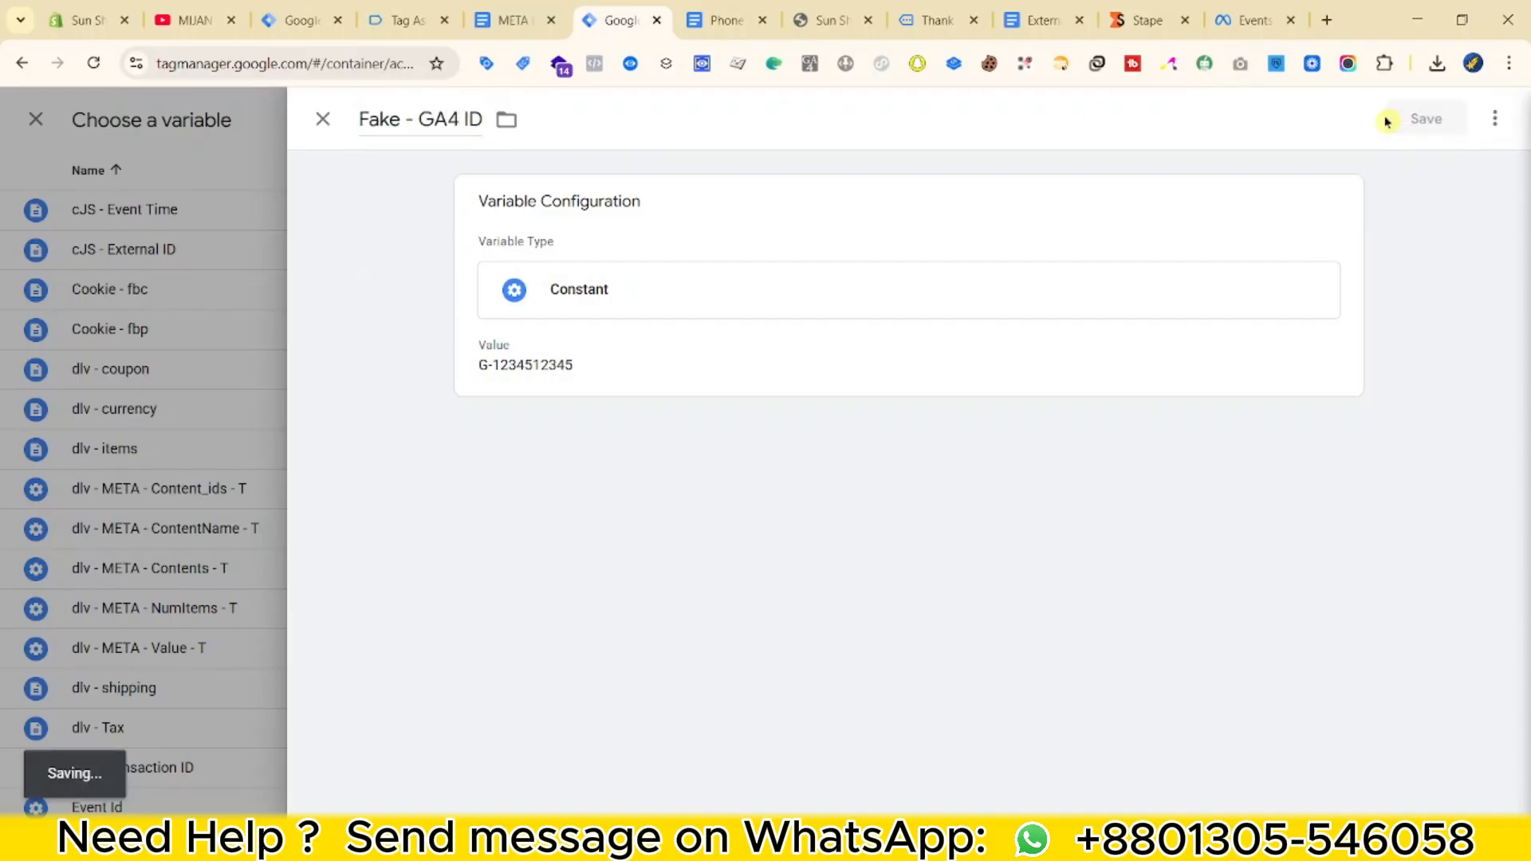
Add send_page_view (false) and server_container_url configuration parameters to the Google tag.
click(587, 651)
text(sen)
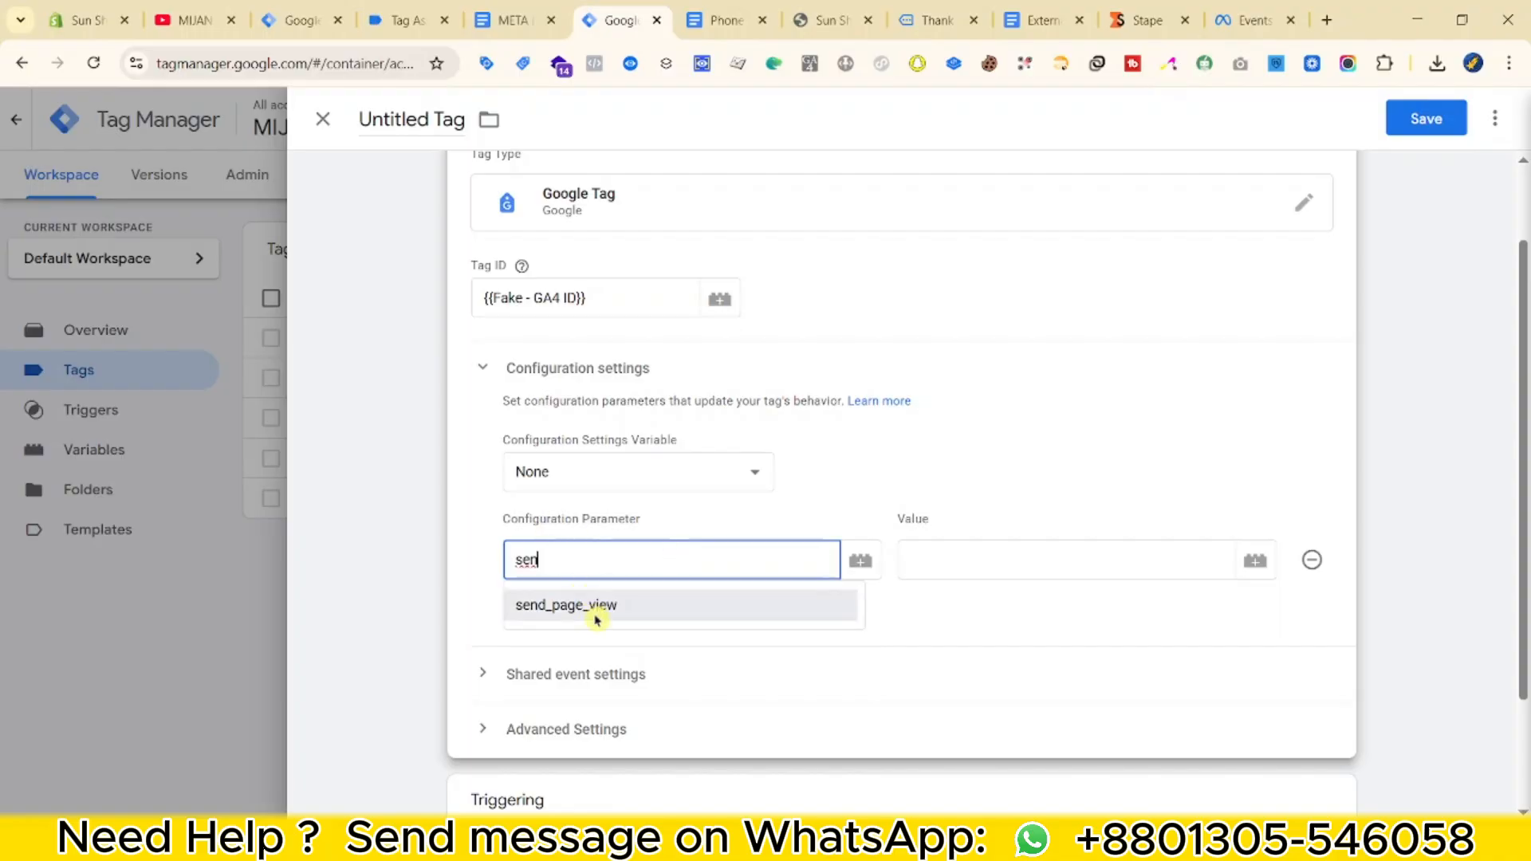
click(519, 604)
click(571, 605)
text(ser)
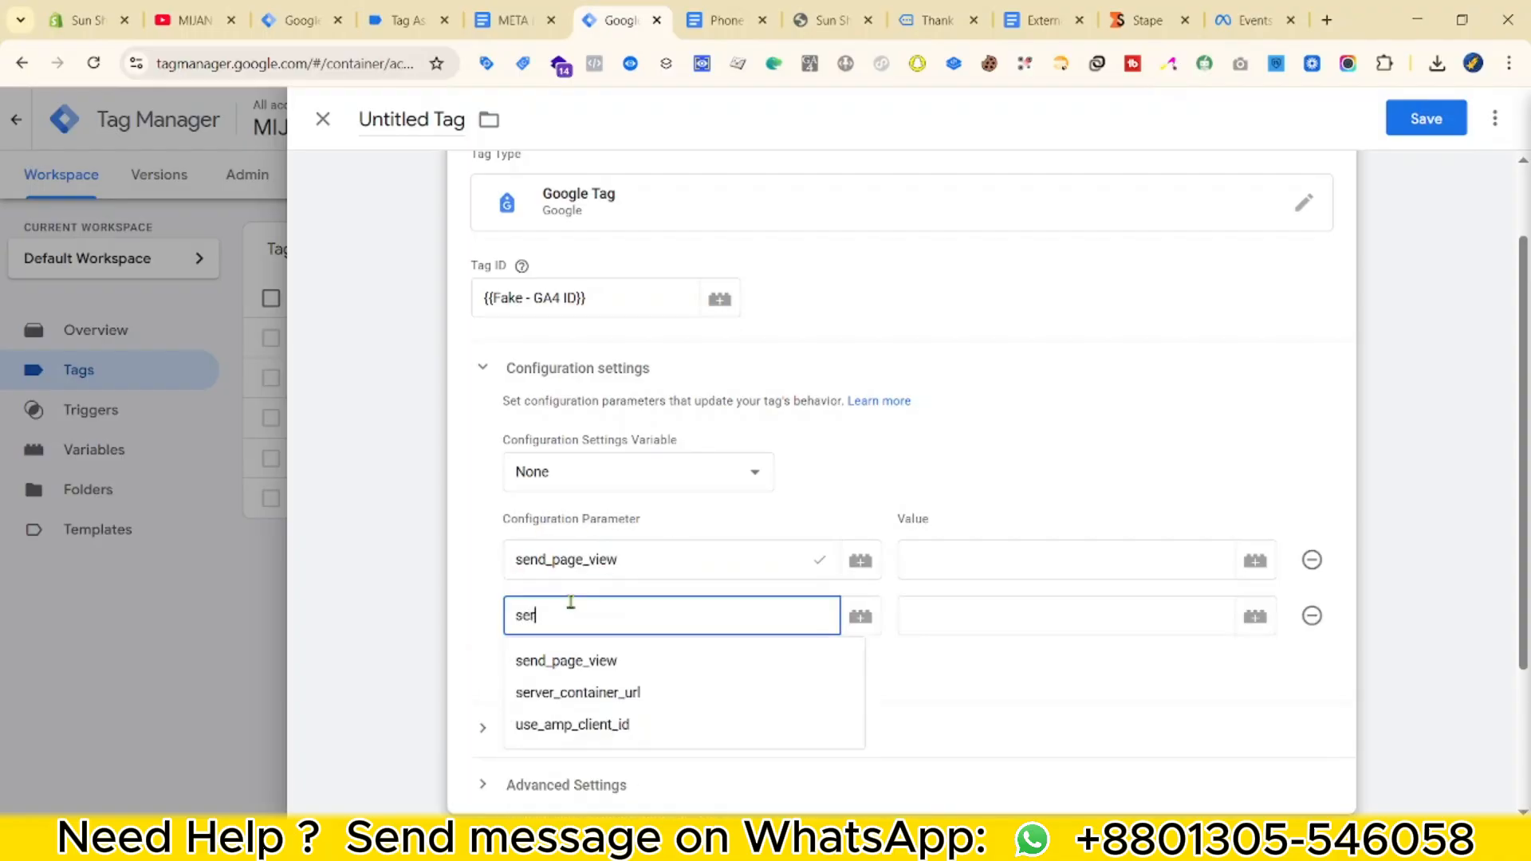
click(643, 669)
click(985, 567)
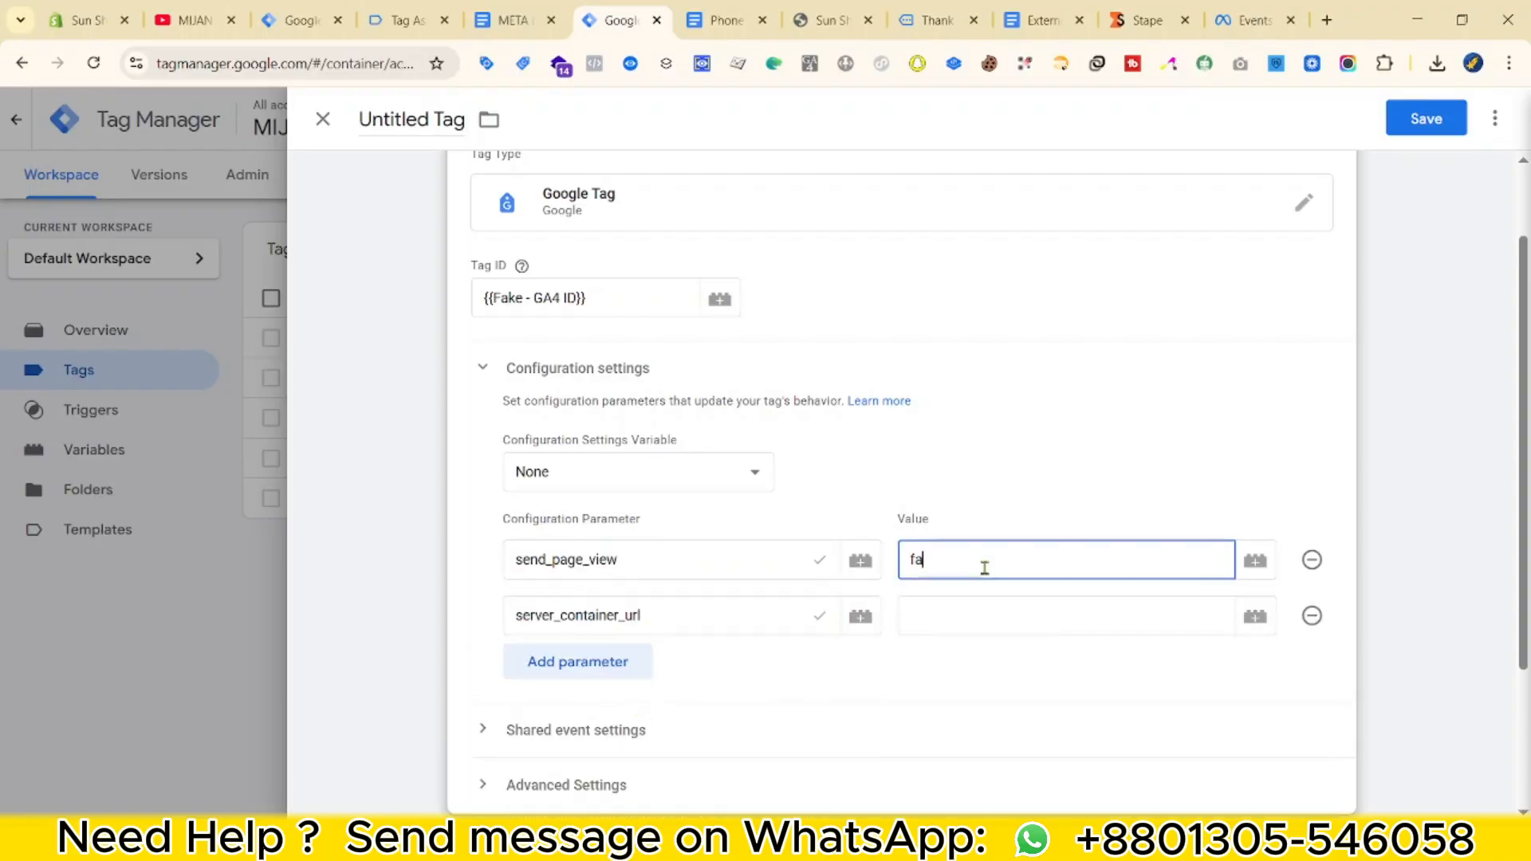
Fill server_container_url with the server URL copied from Stape.
click(1148, 20)
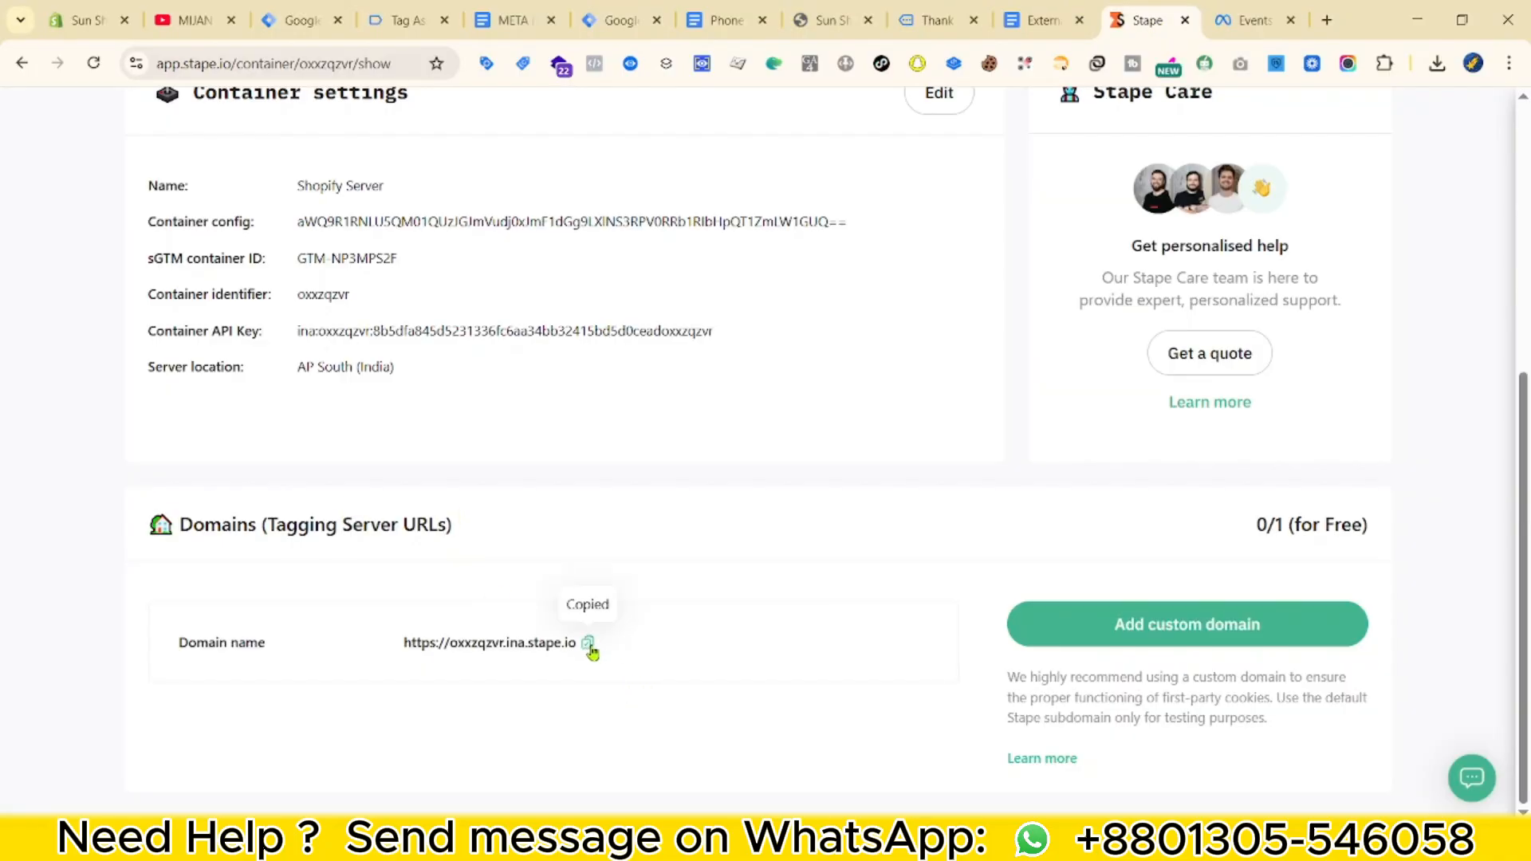
click(614, 20)
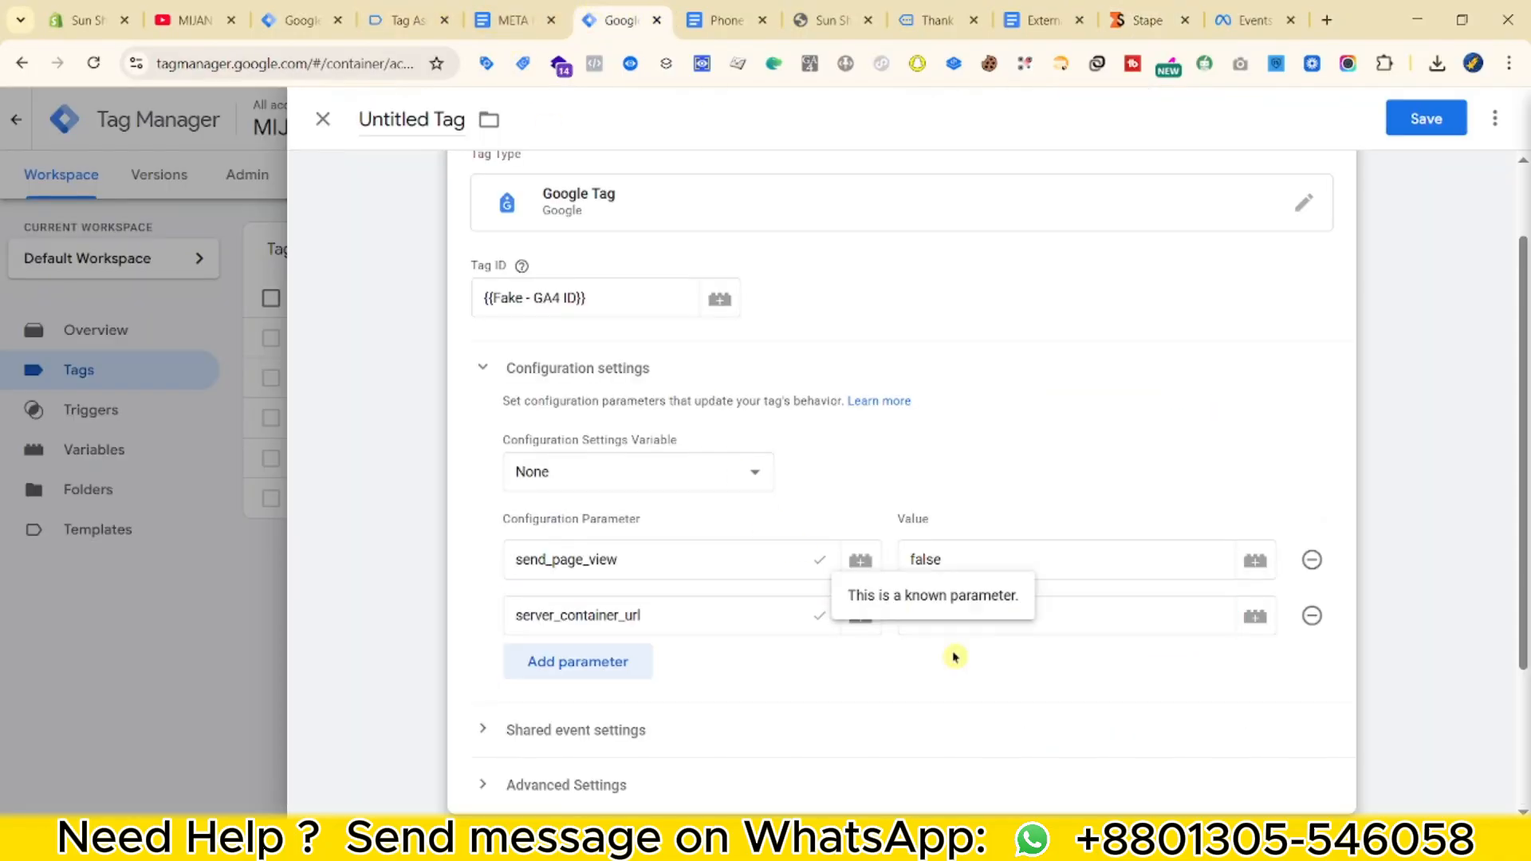
click(1049, 616)
scroll(982, 491, down, 3)
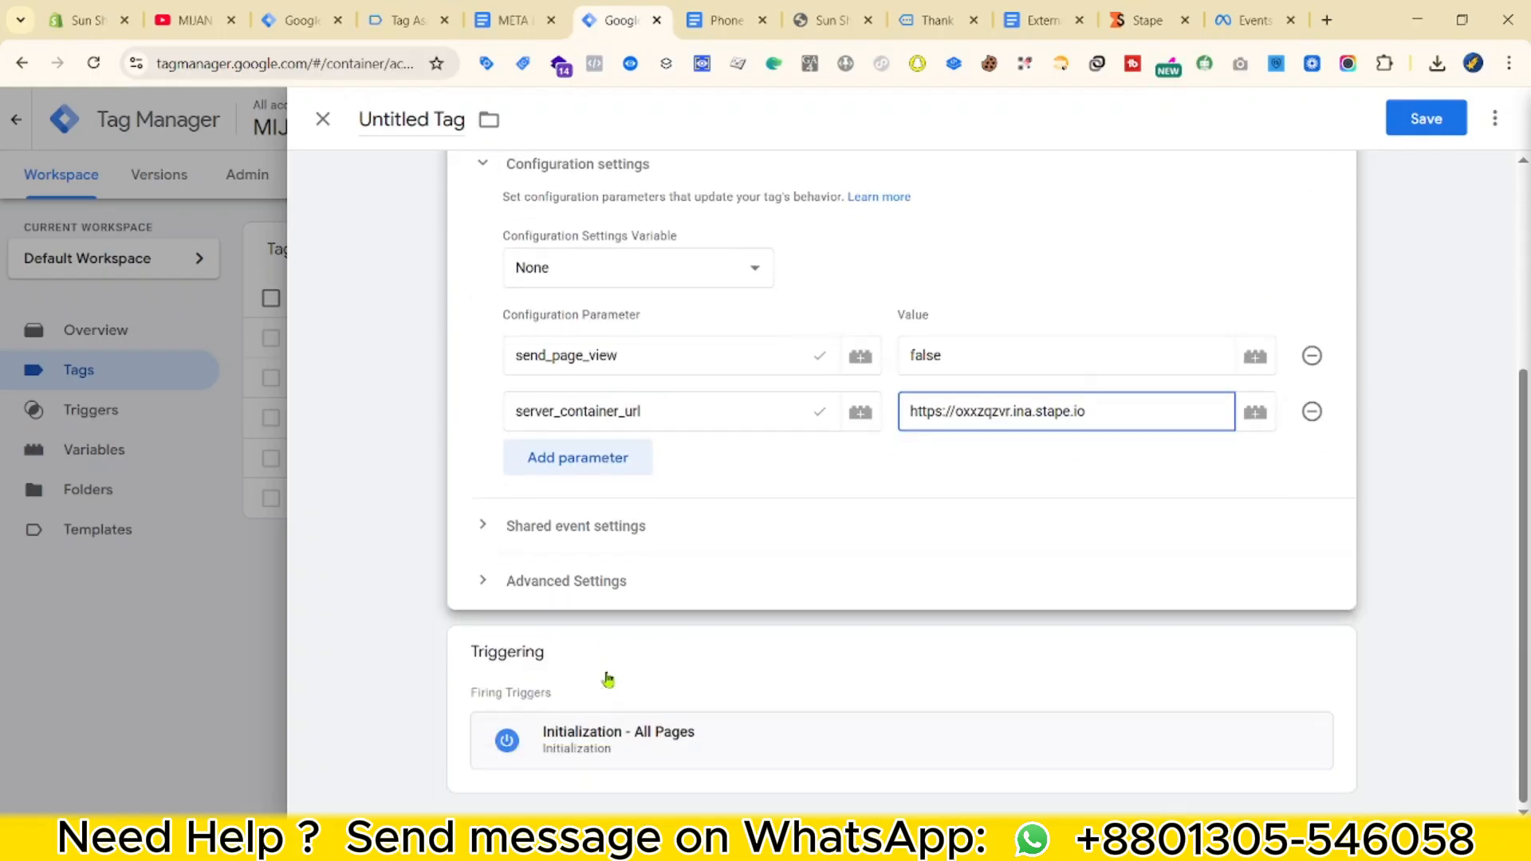
click(609, 680)
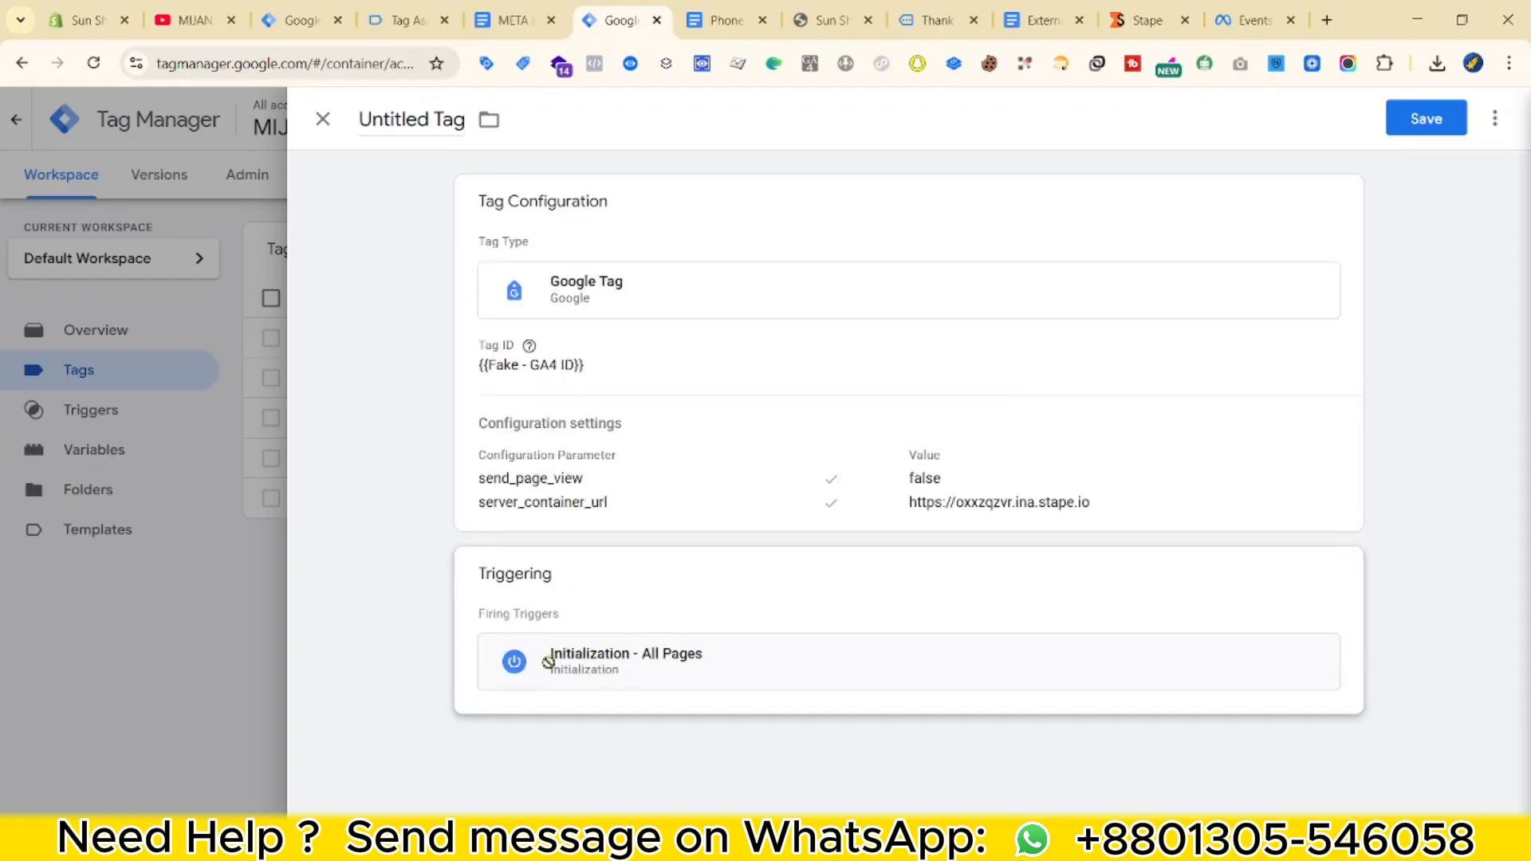
Keep the existing firing trigger and save the tag as 'Google Tag - Fake'.
click(735, 596)
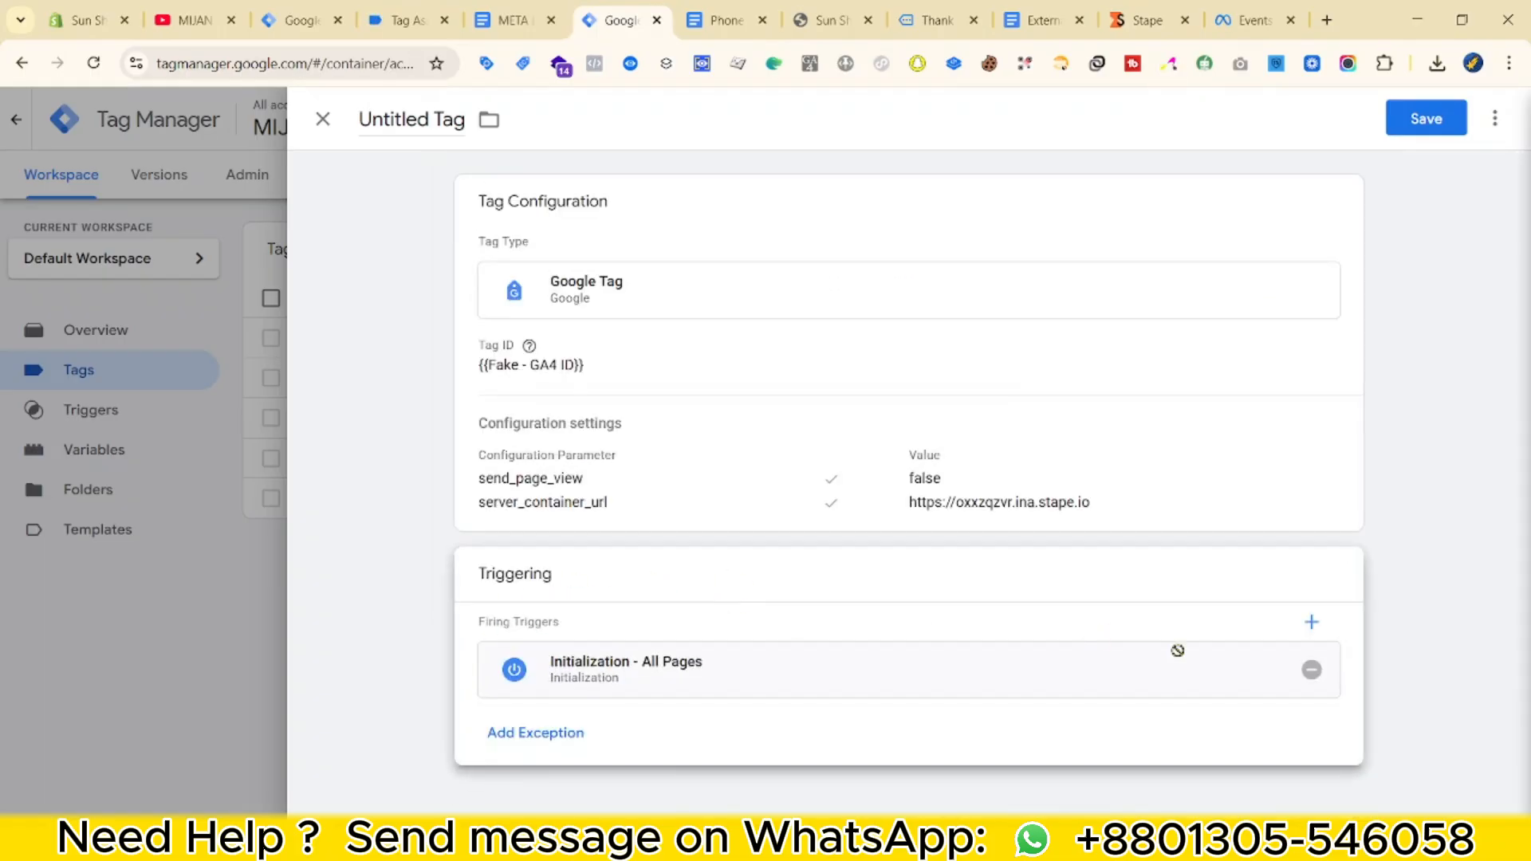
click(1311, 622)
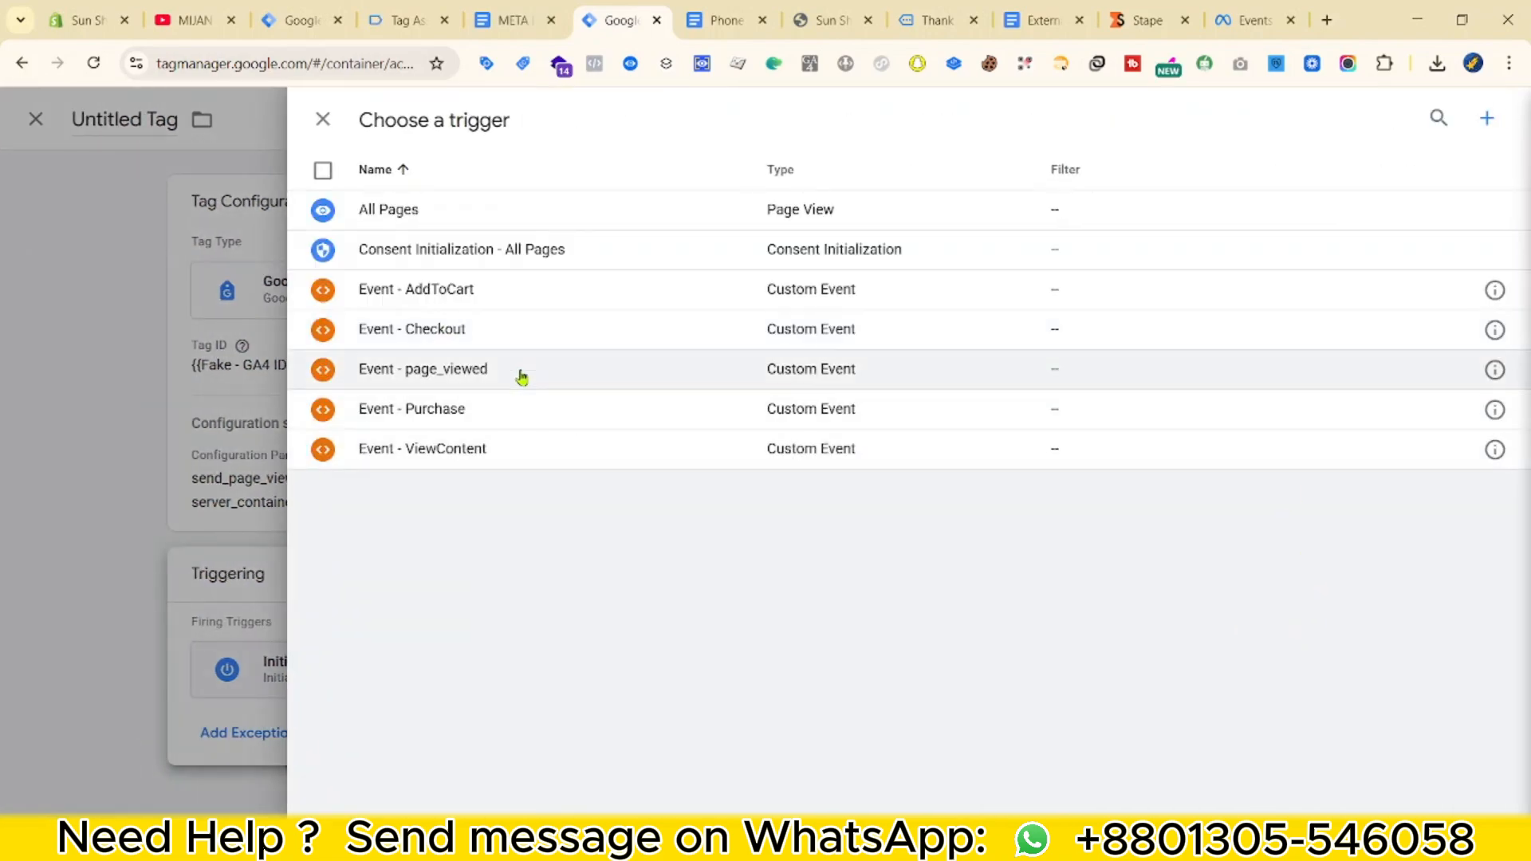
click(88, 463)
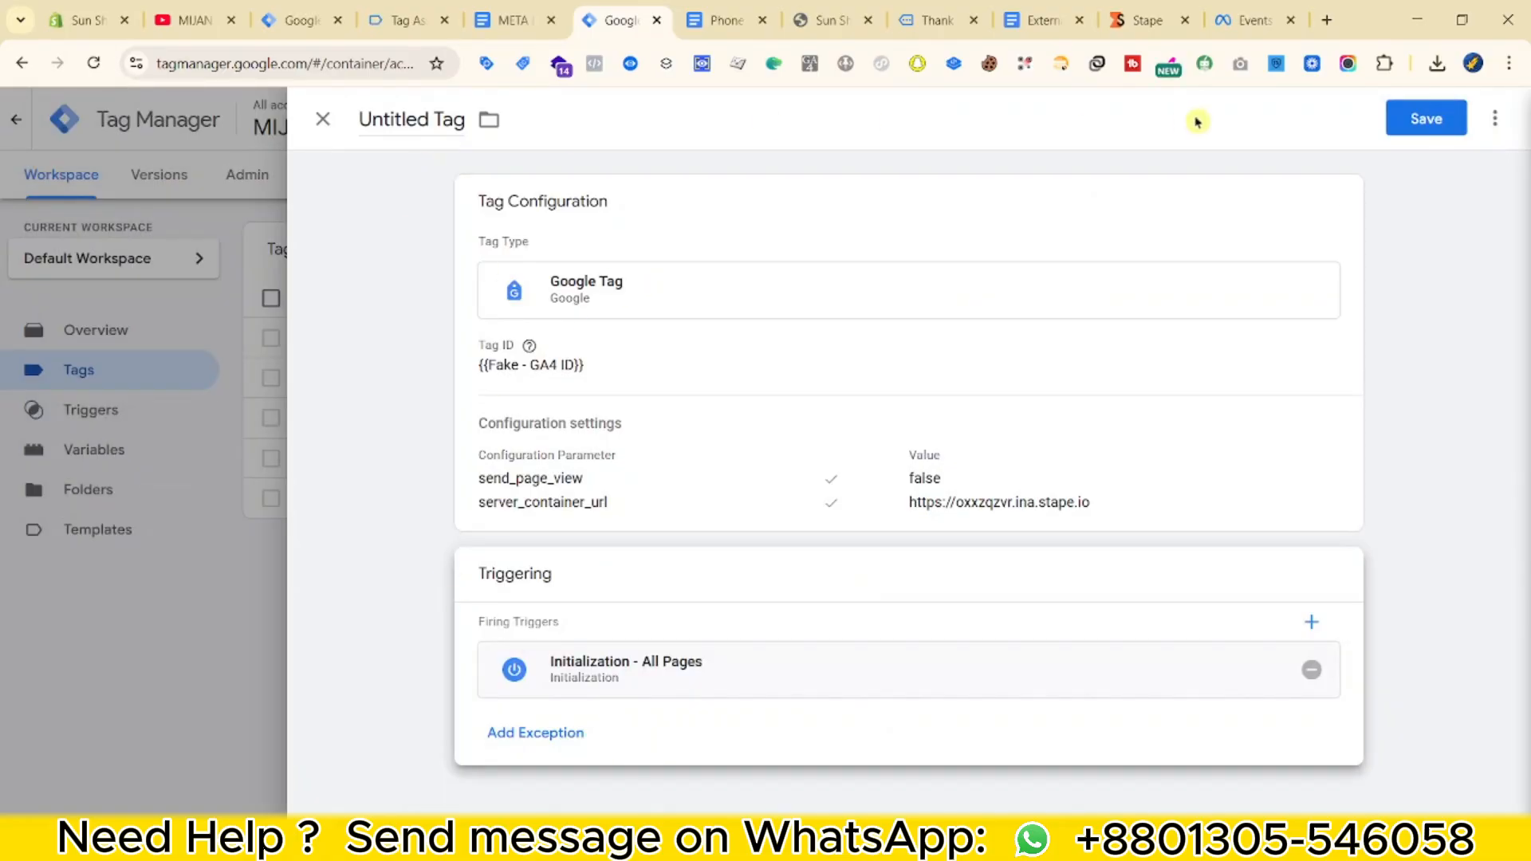
click(1423, 118)
click(754, 365)
text(- Fake)
click(963, 420)
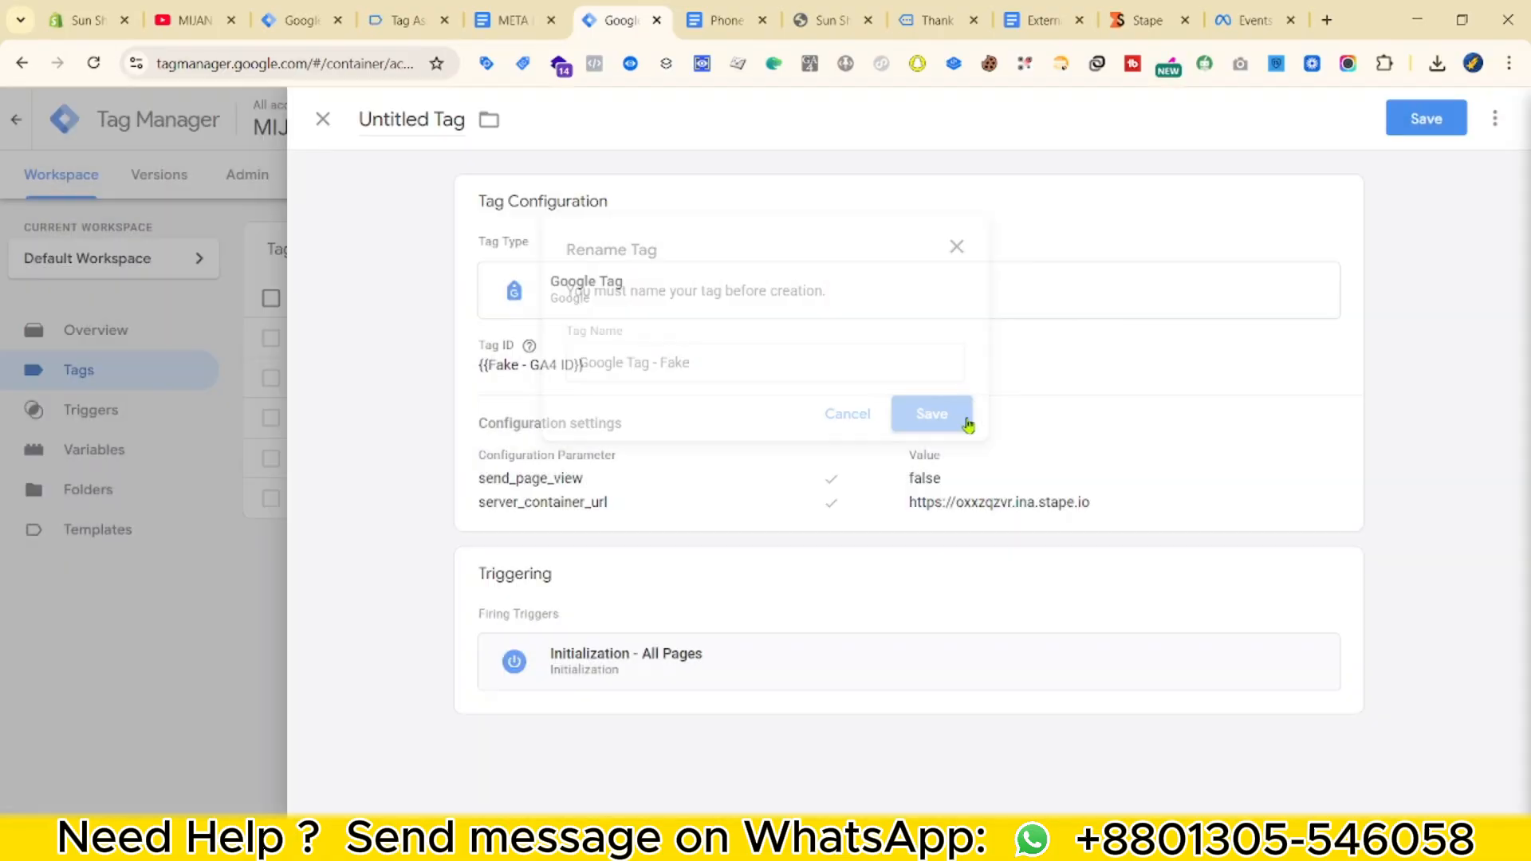
Make a new GA4 Event tag with Measurement ID {{Fake - GA4 ID}} and event name page_view.
click(1447, 250)
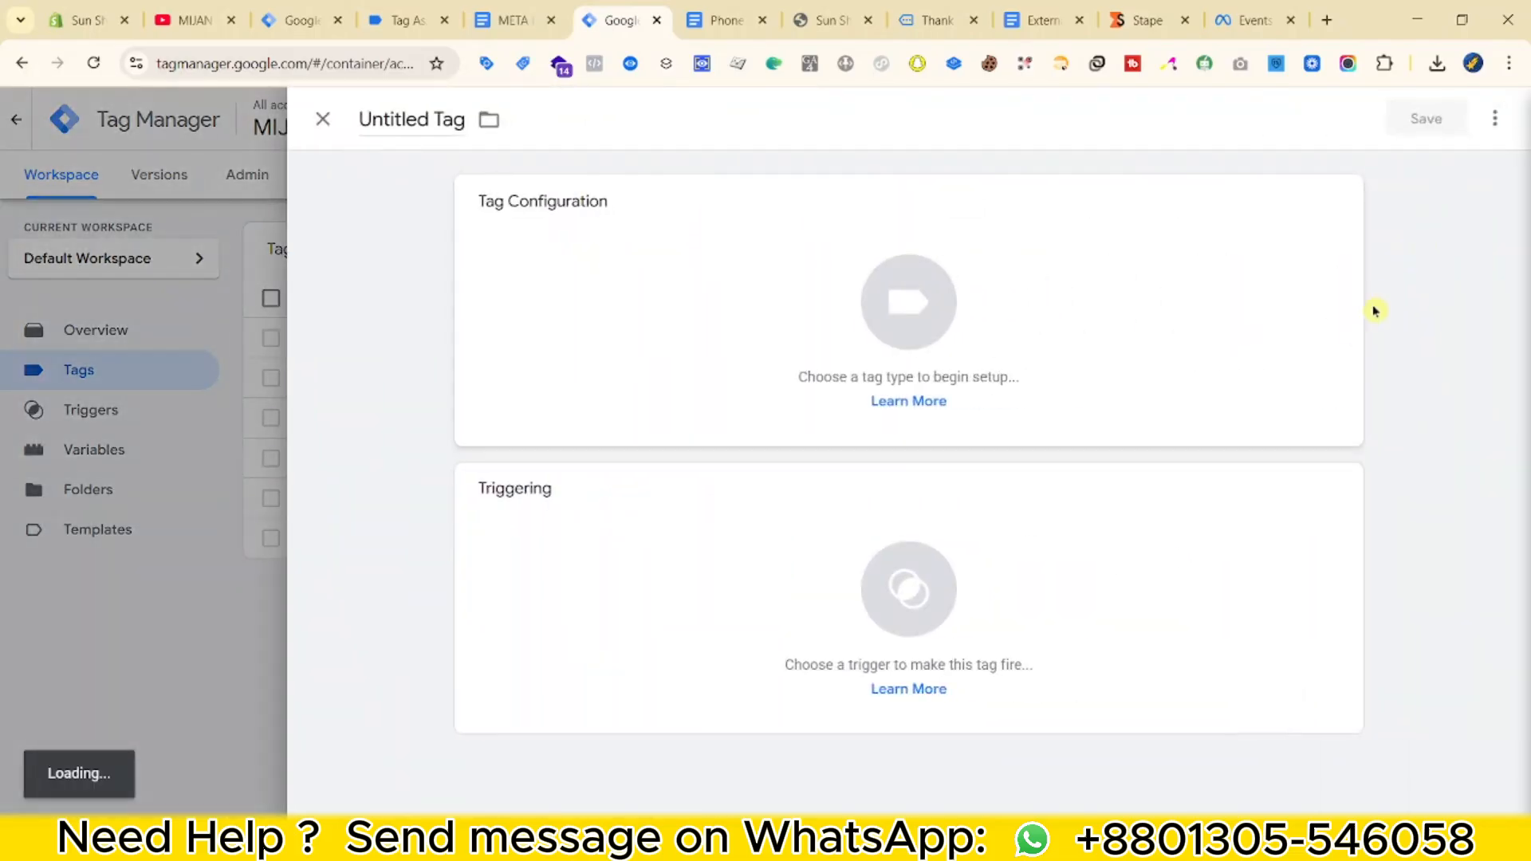
click(1337, 309)
click(1051, 275)
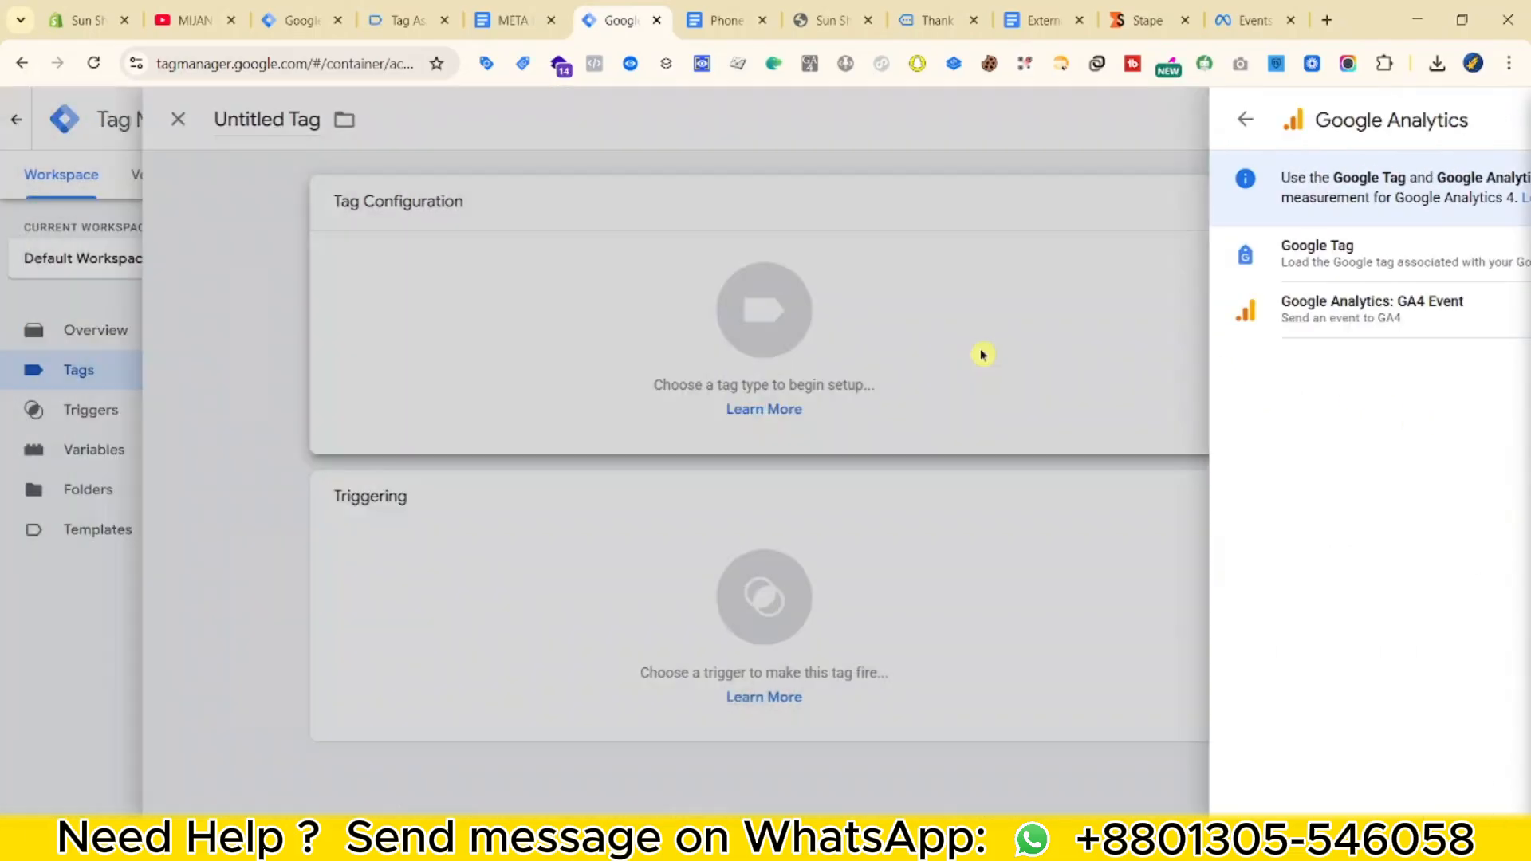
click(1372, 309)
click(585, 419)
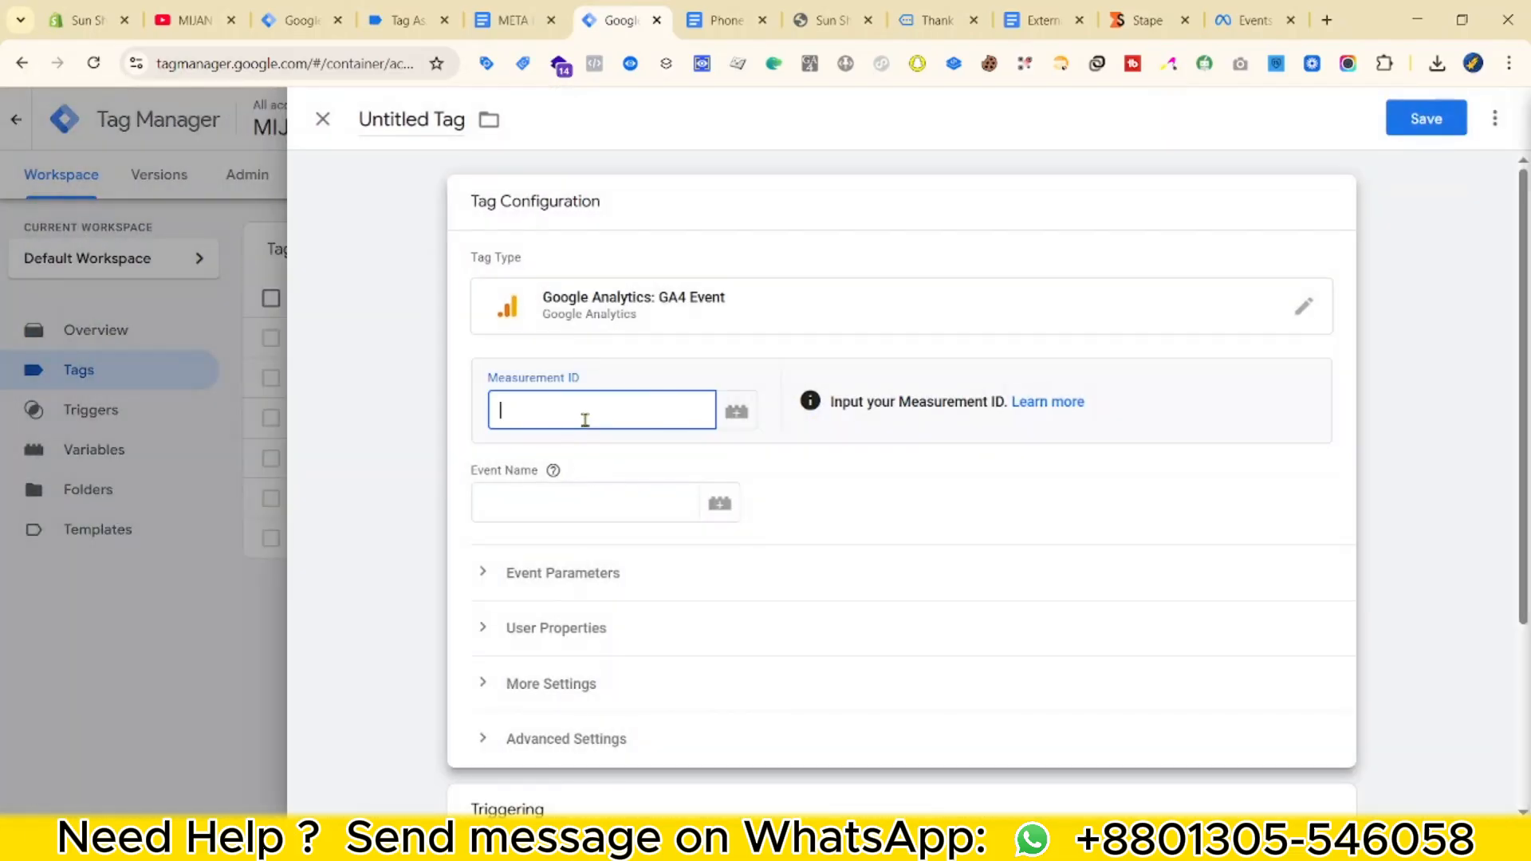
text({{GA)
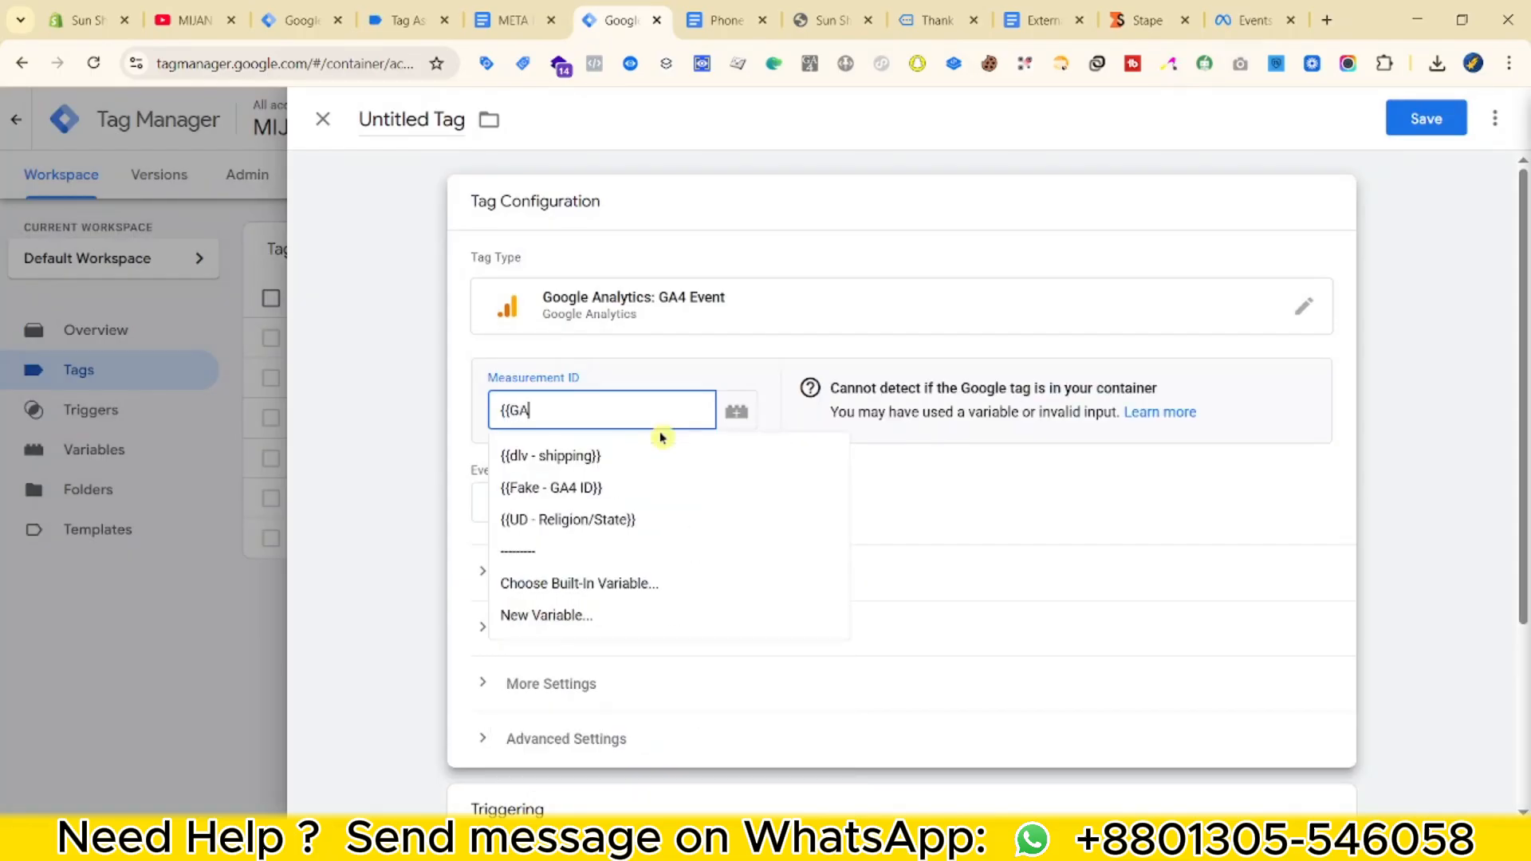
click(614, 457)
click(562, 503)
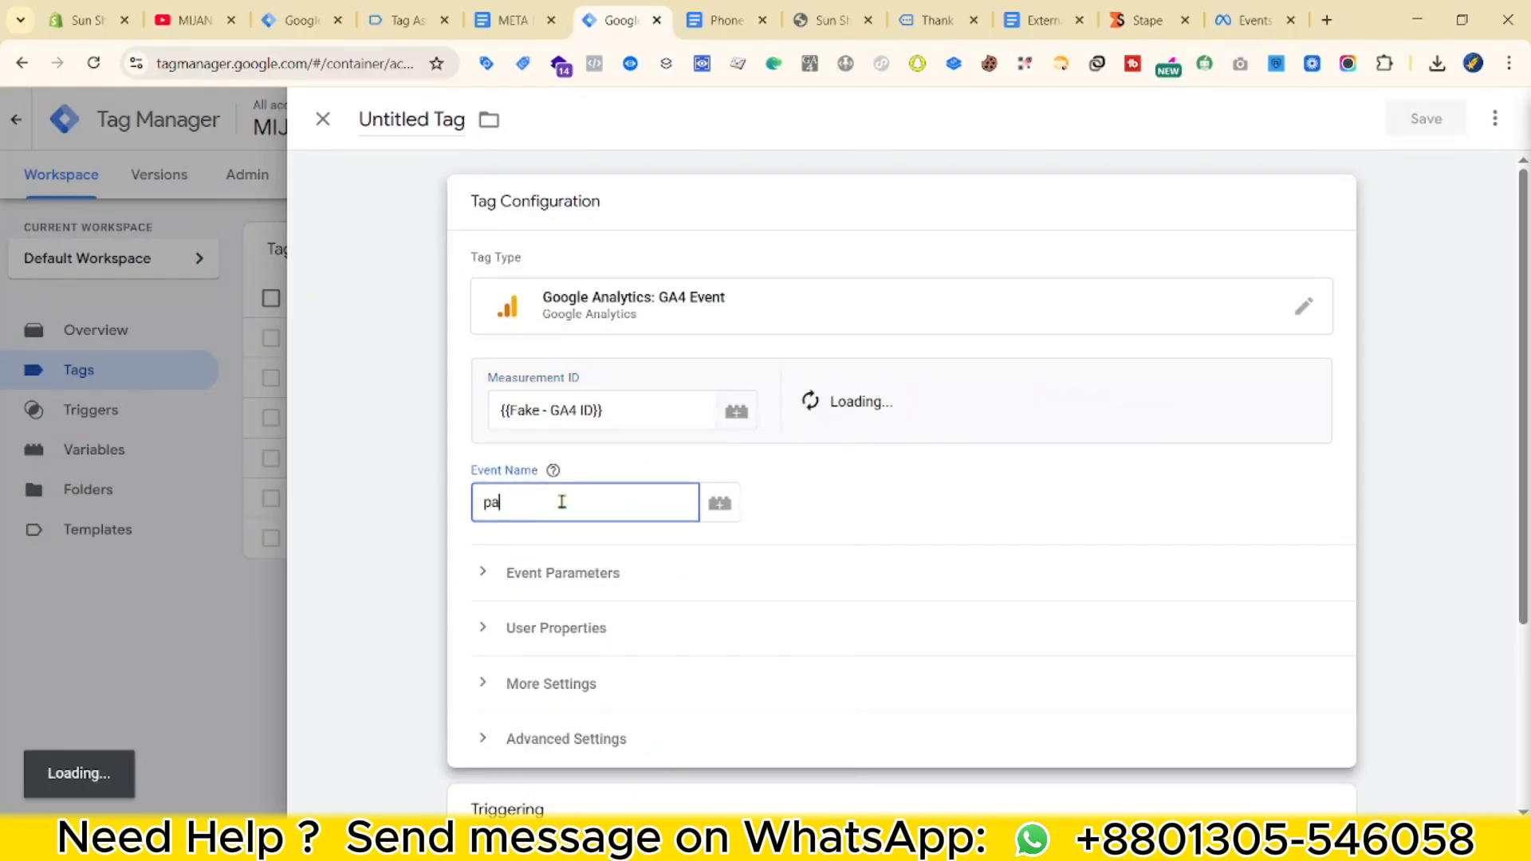
text(page_view)
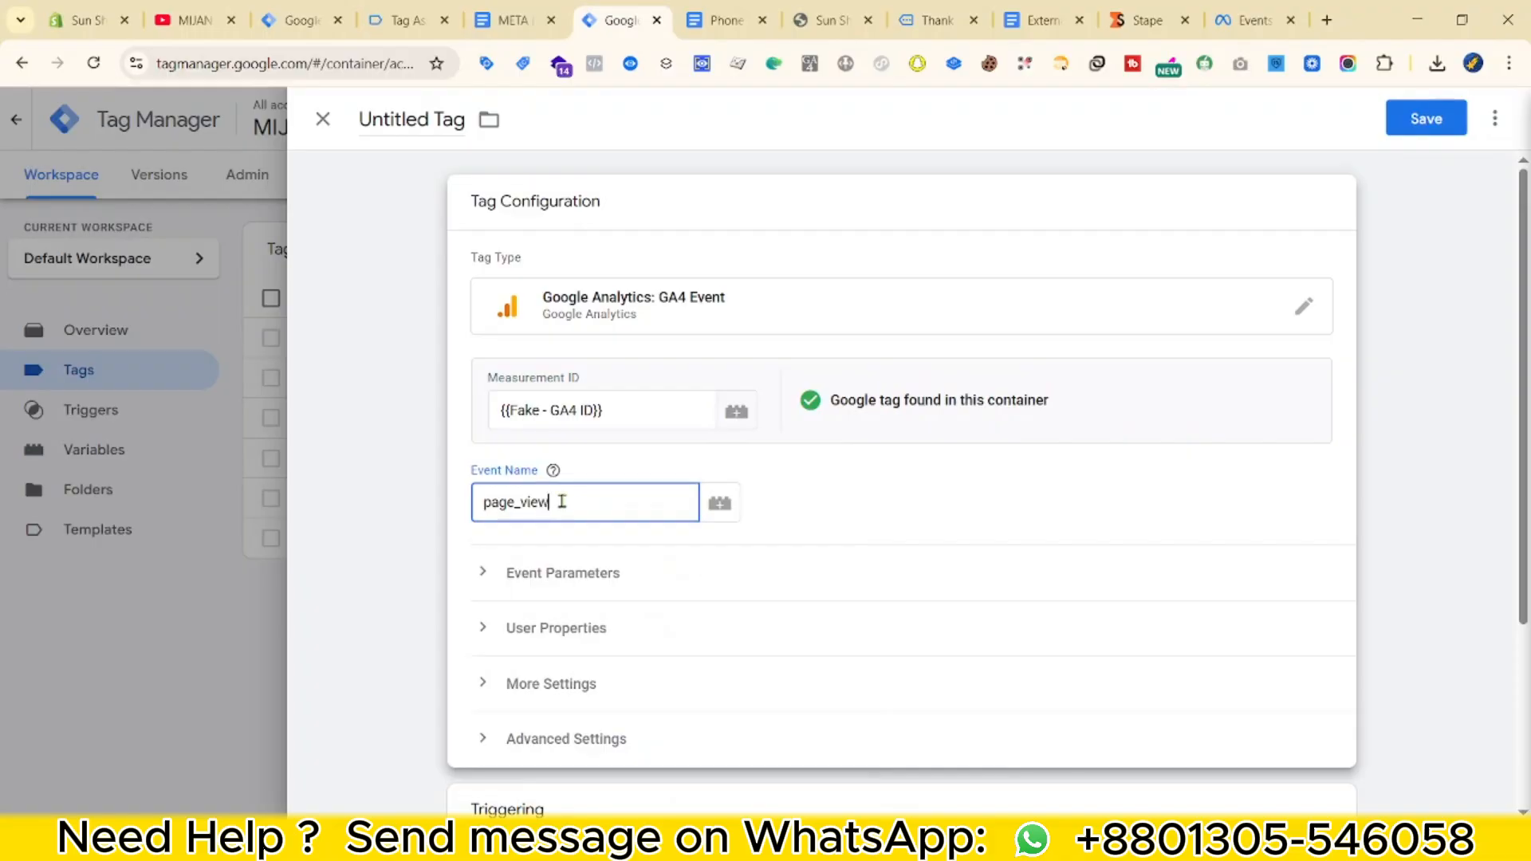
click(473, 587)
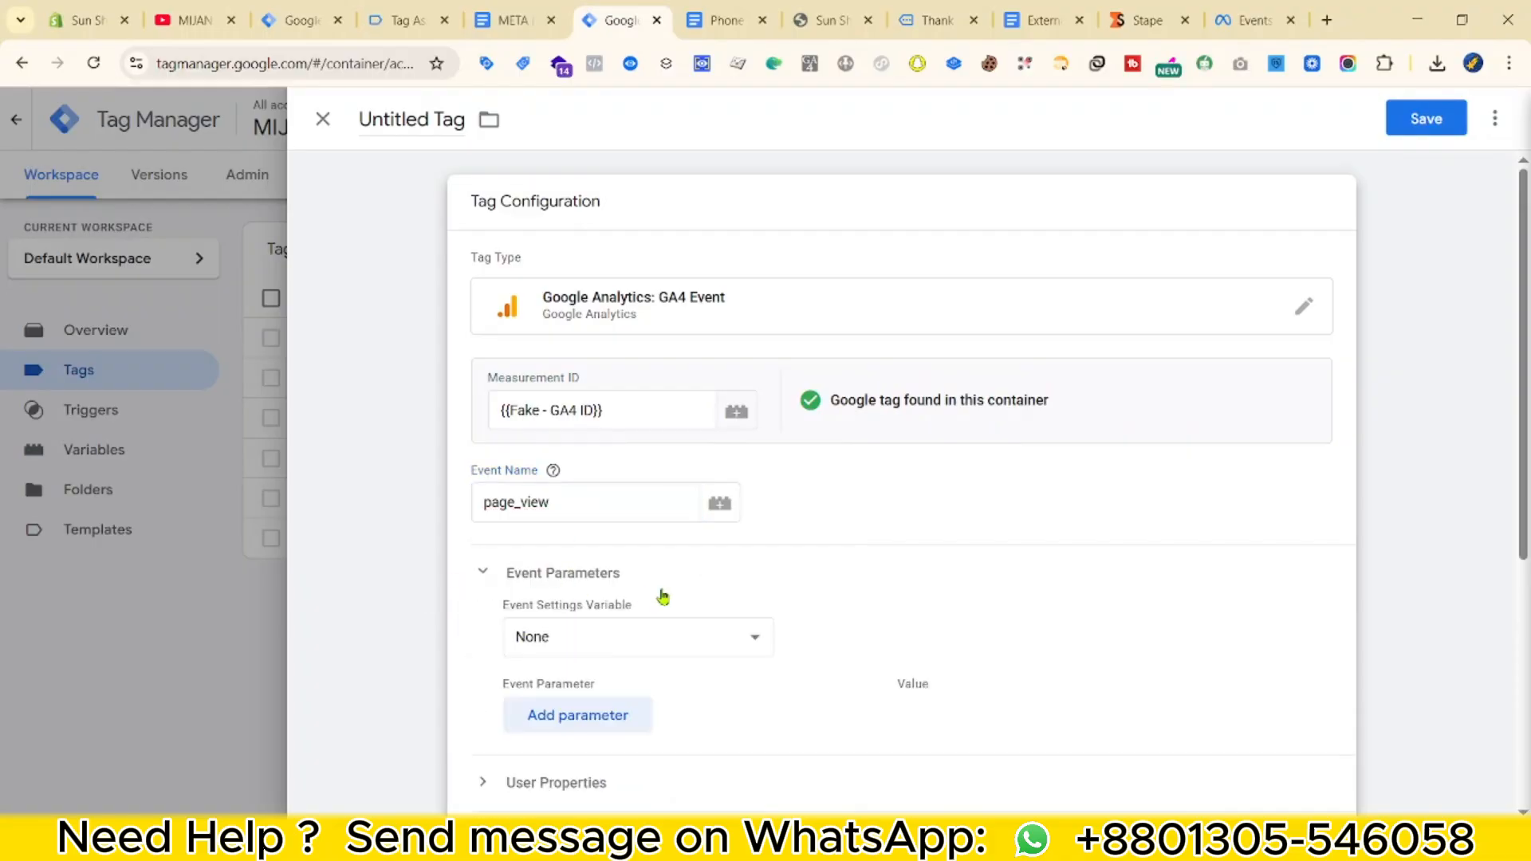
scroll(659, 597, down, 3)
Add event_id, event_time and event_name as event parameters, copied from the Google Doc.
drag(520, 7, 637, 12)
scroll(692, 547, up, 15)
scroll(756, 567, up, 15)
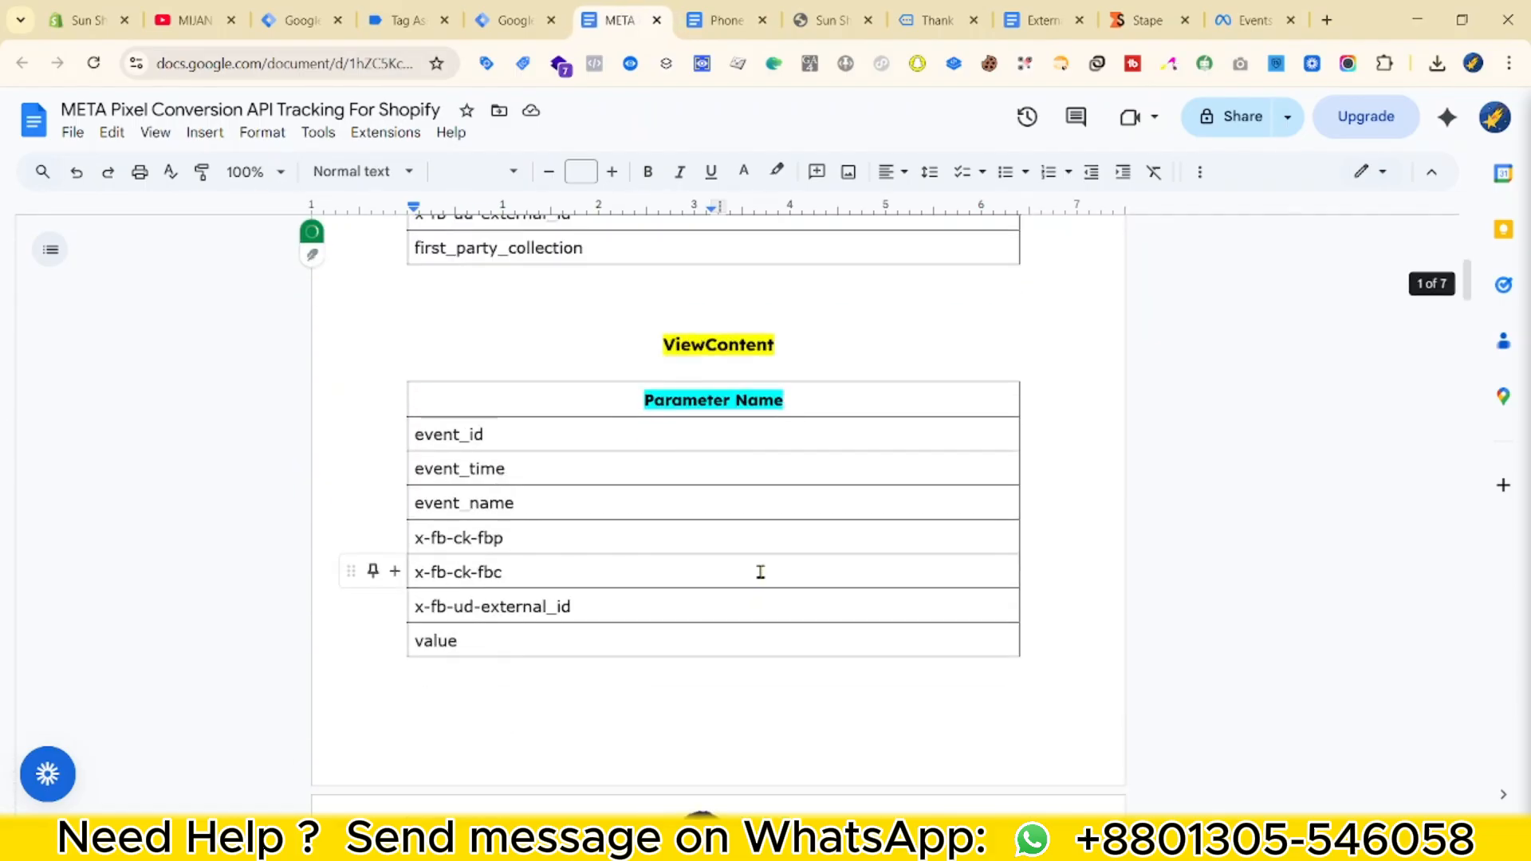
double_click(462, 542)
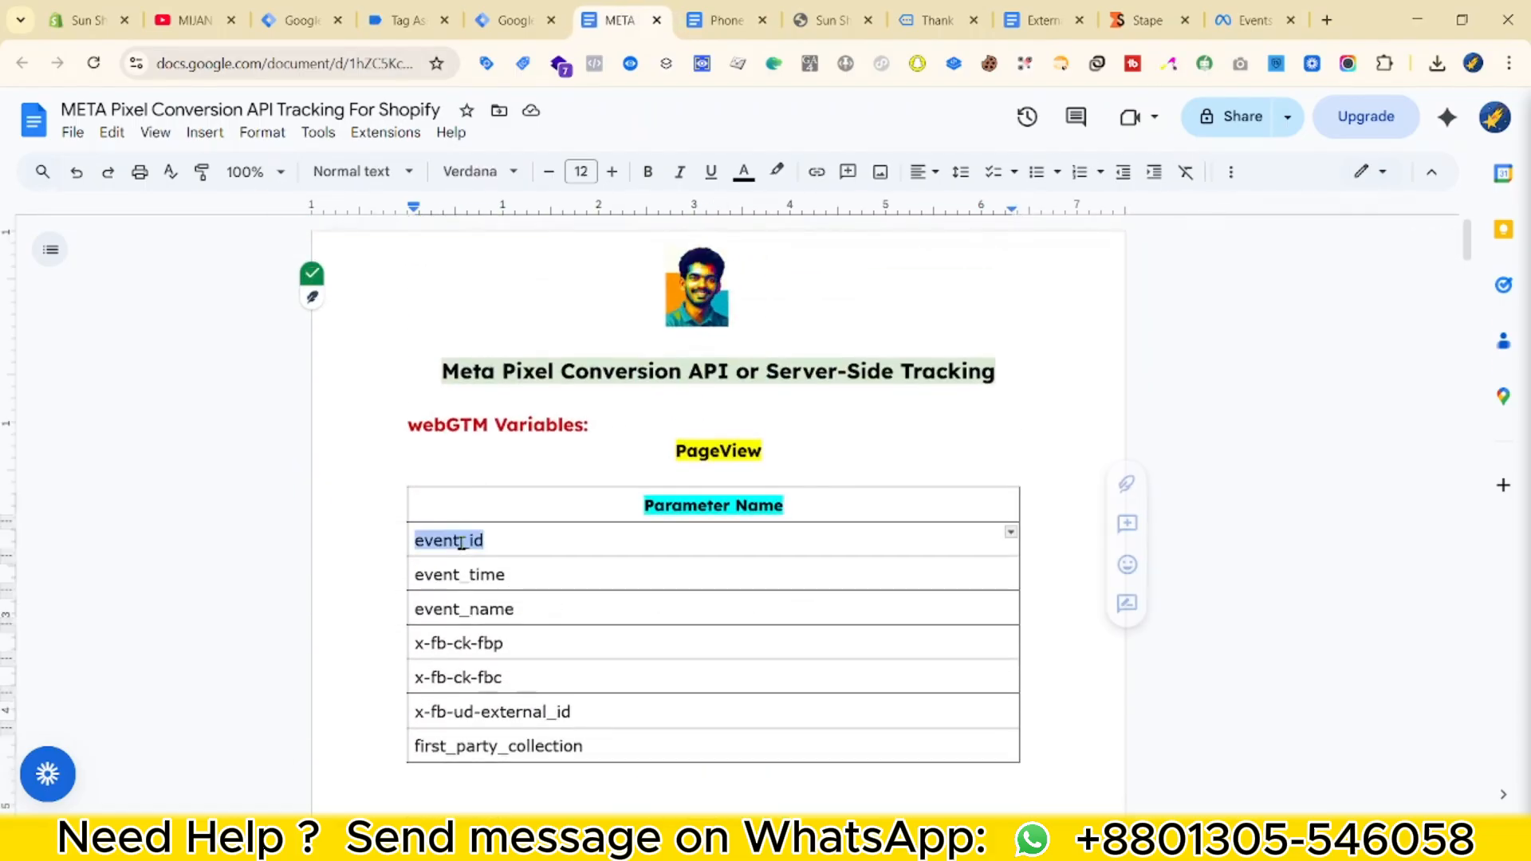
click(520, 11)
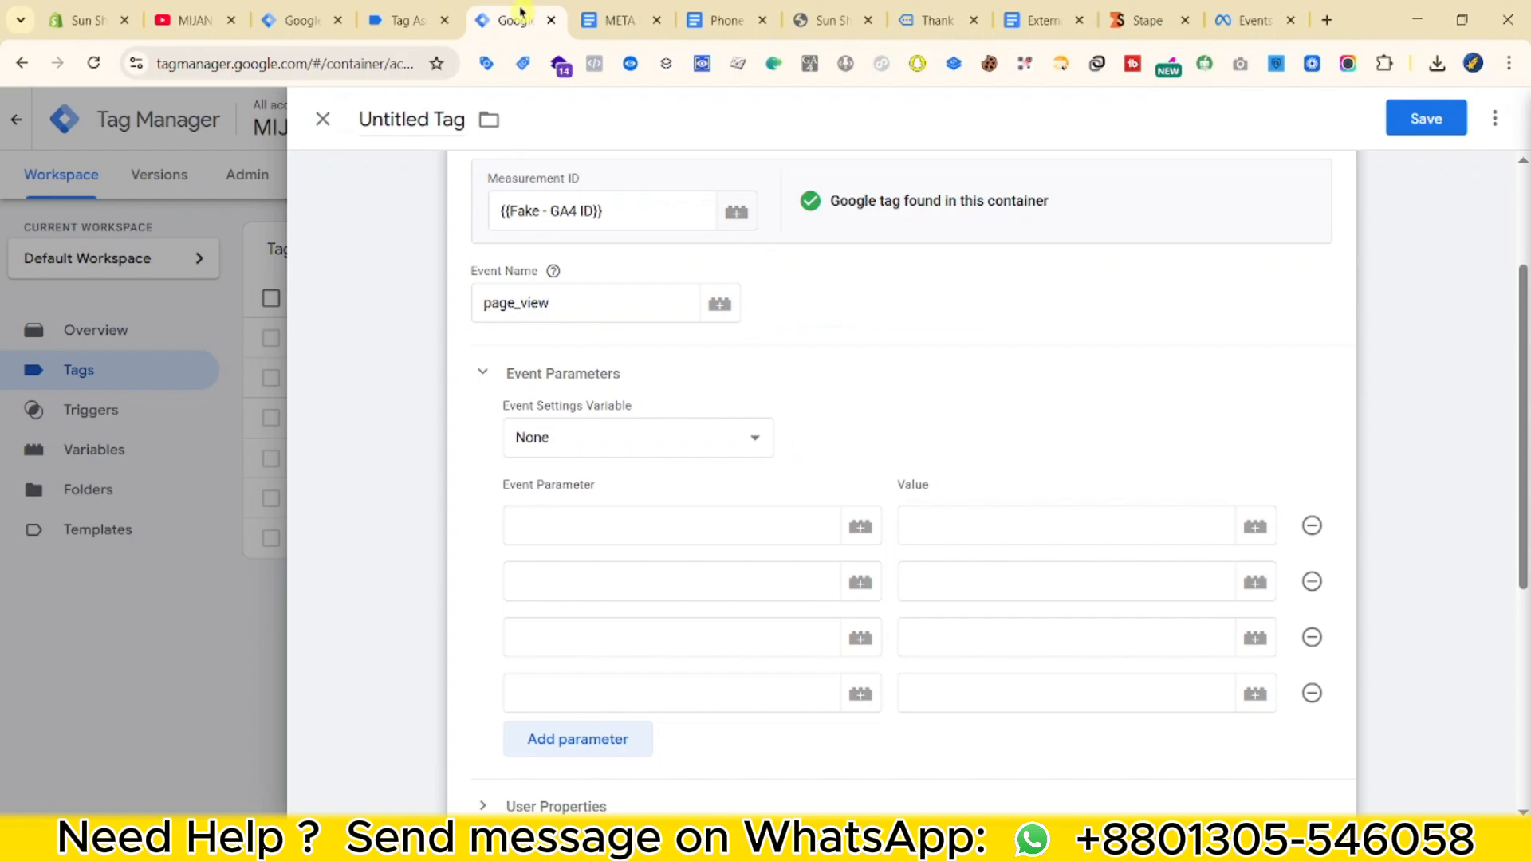
click(569, 528)
click(594, 8)
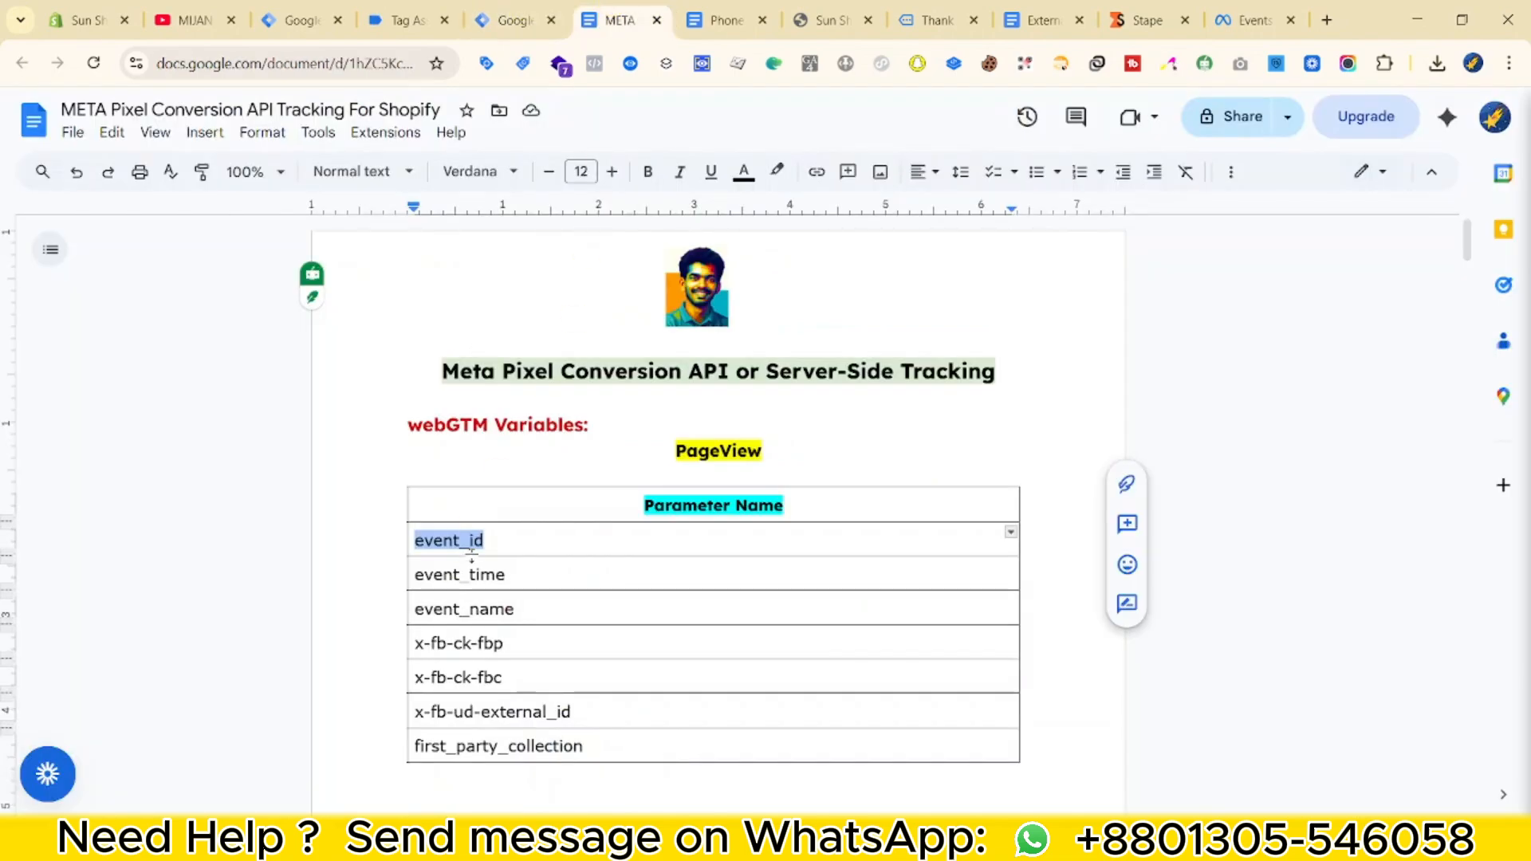
double_click(423, 574)
click(566, 27)
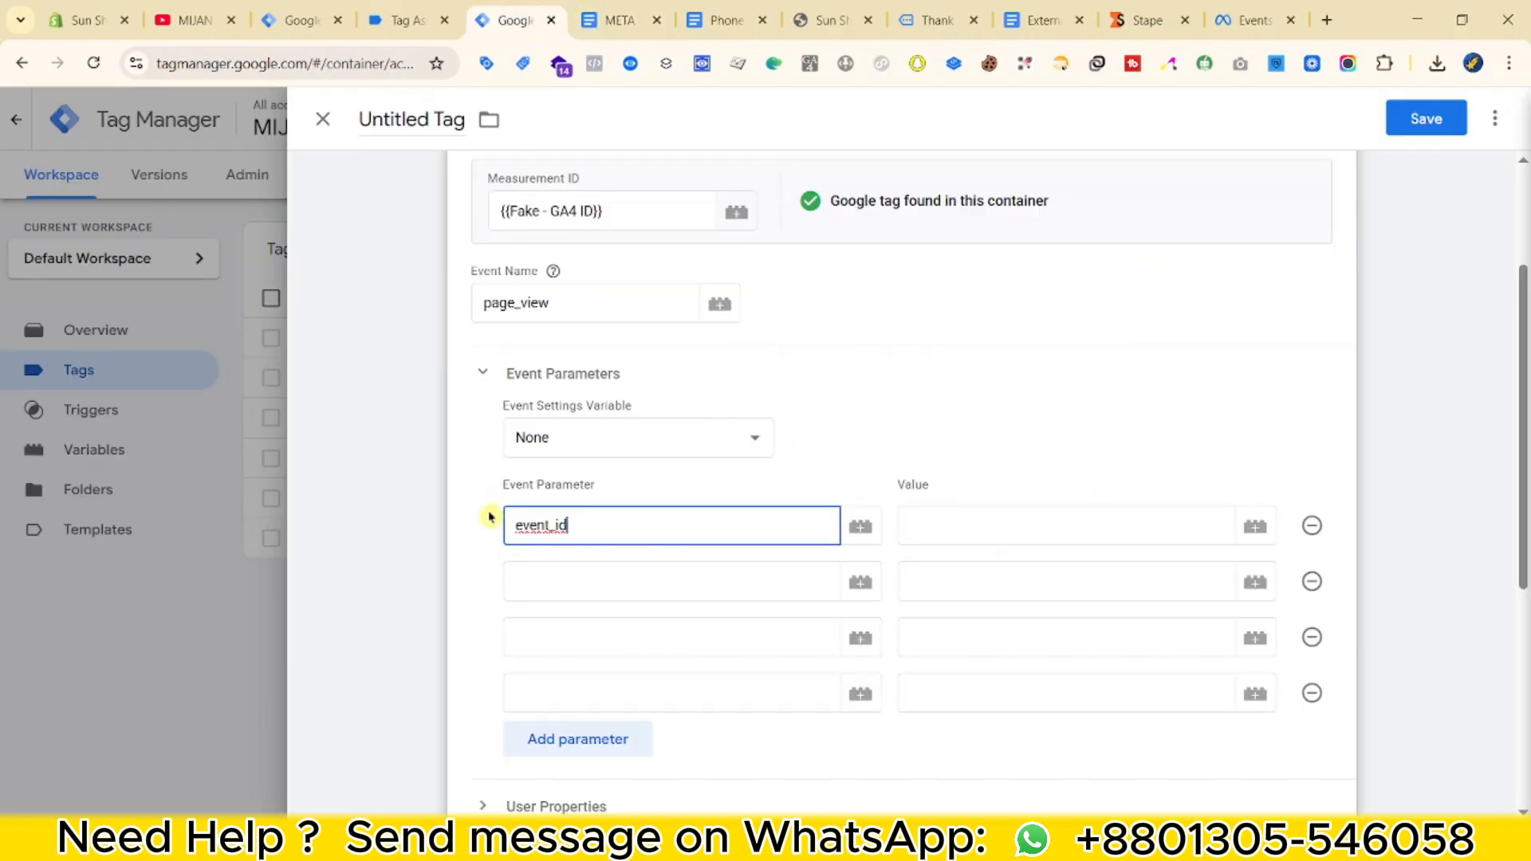
click(567, 590)
key(ctrl+Tab)
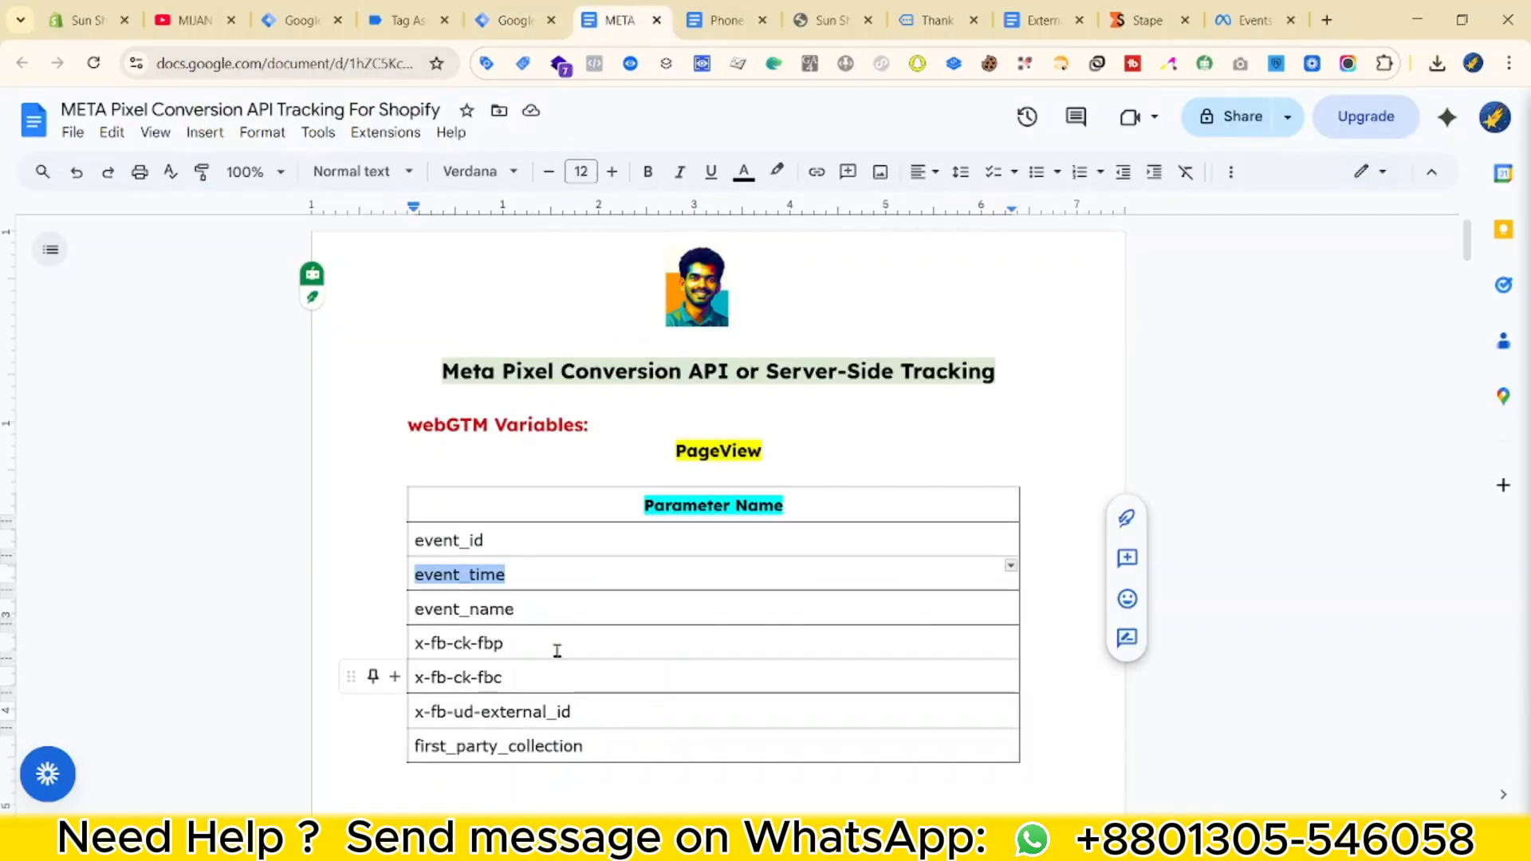
double_click(464, 611)
key(ctrl+c)
key(ctrl+shift+Tab)
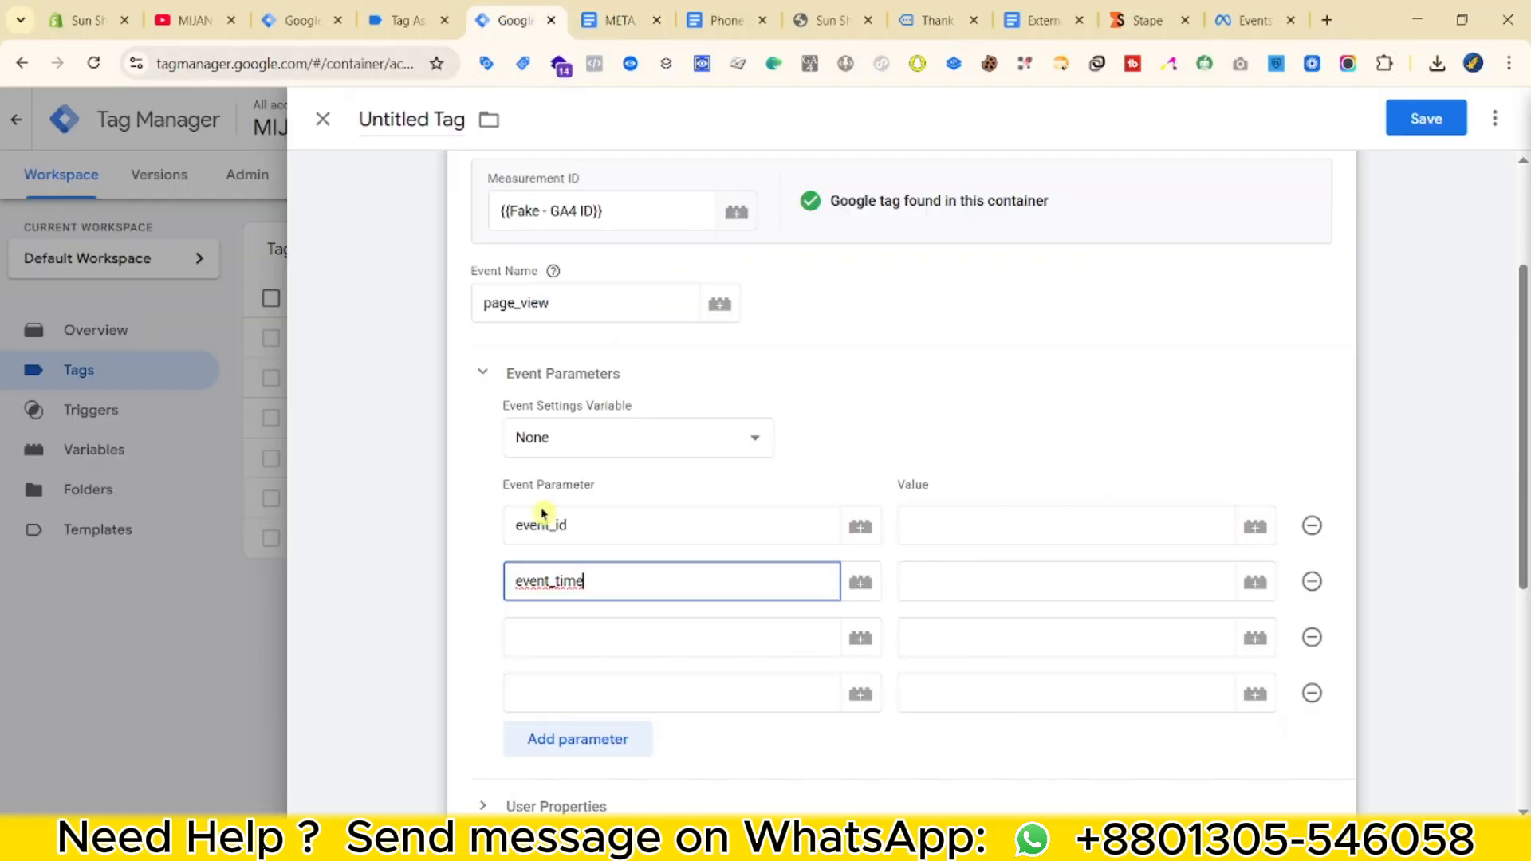
click(540, 631)
key(ctrl+v)
Add the x-fb-ck-fbp and x-fb-ck-fbc parameter names from the document.
click(575, 690)
key(ctrl+Tab)
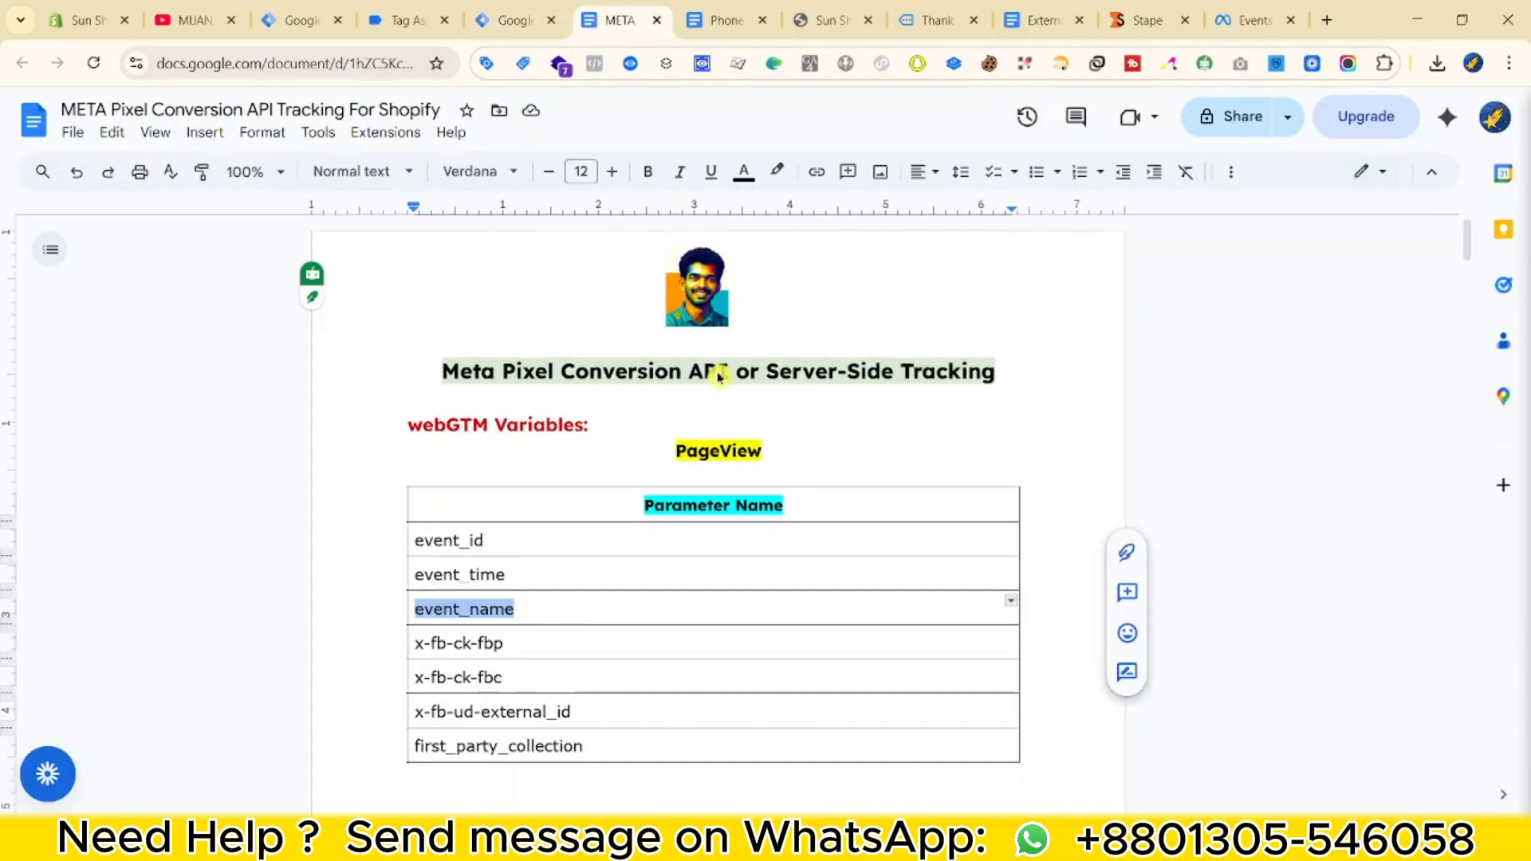
scroll(513, 556, down, 1)
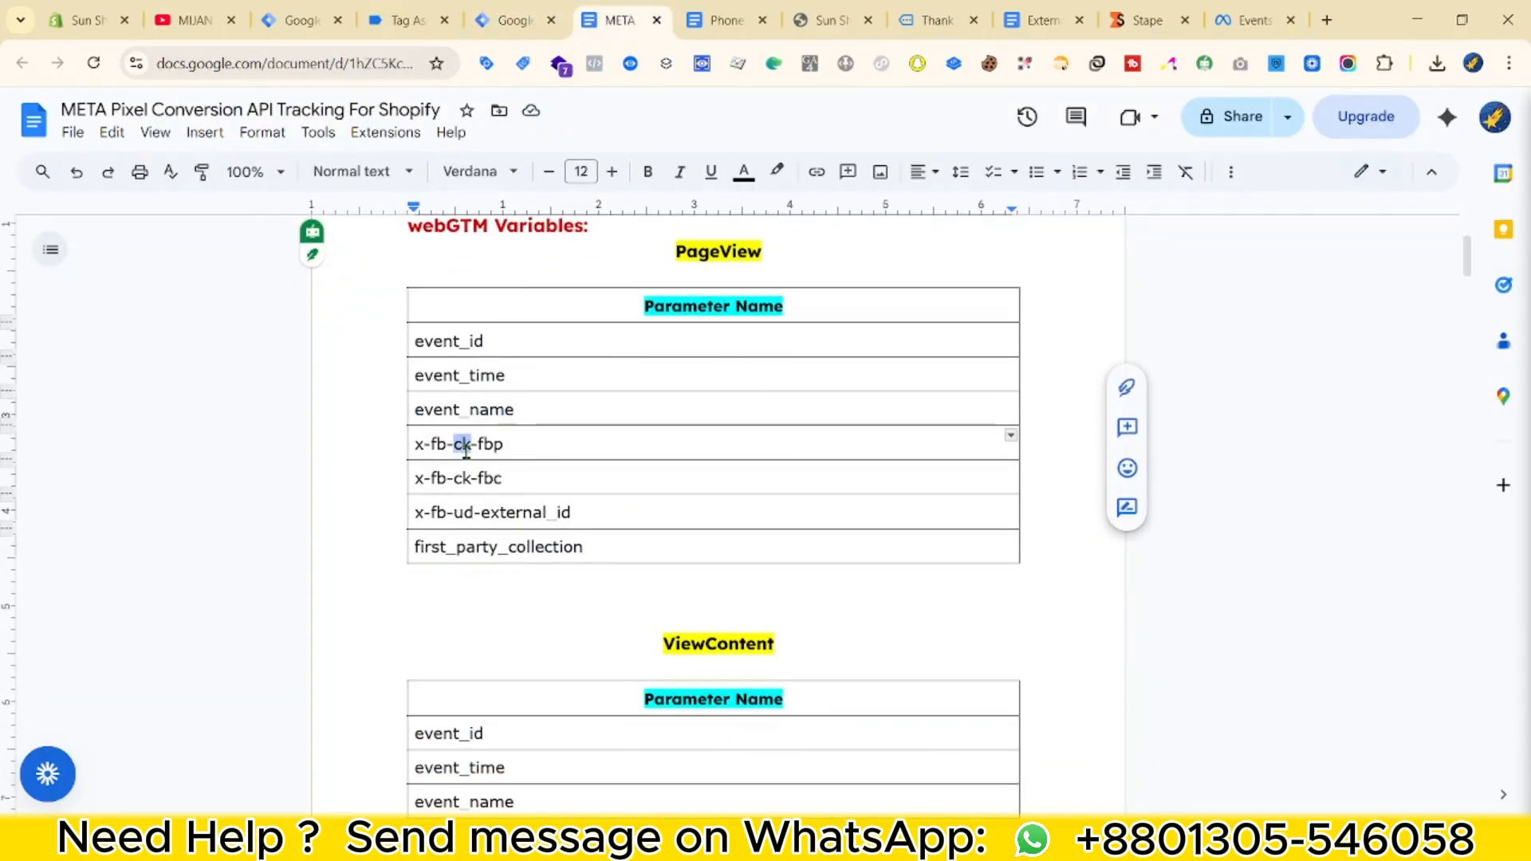
triple_click(507, 443)
drag(507, 442, 406, 443)
key(ctrl+c)
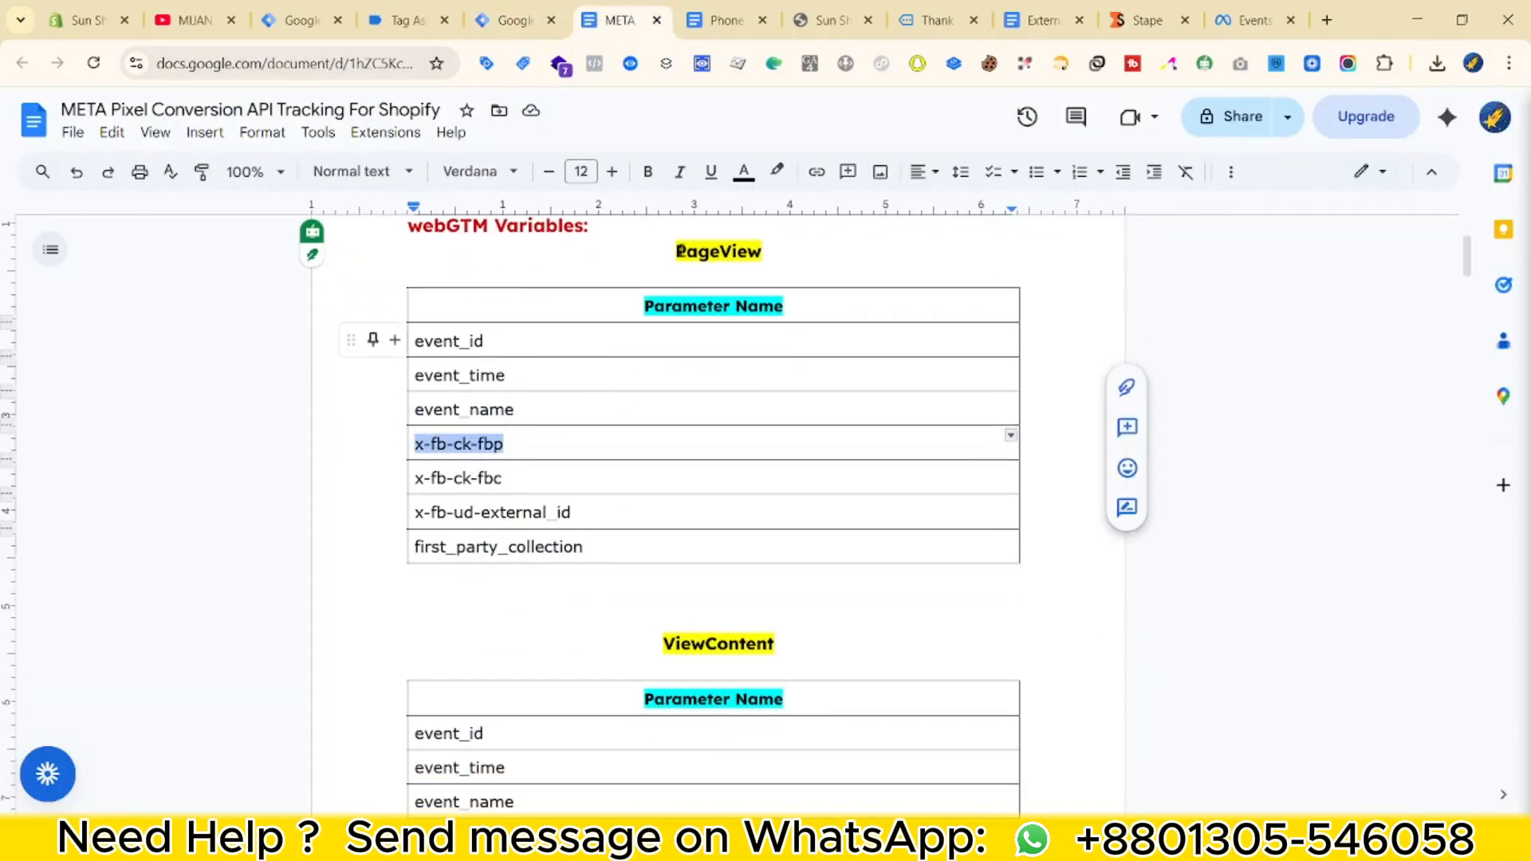
click(541, 24)
key(ctrl+v)
click(588, 744)
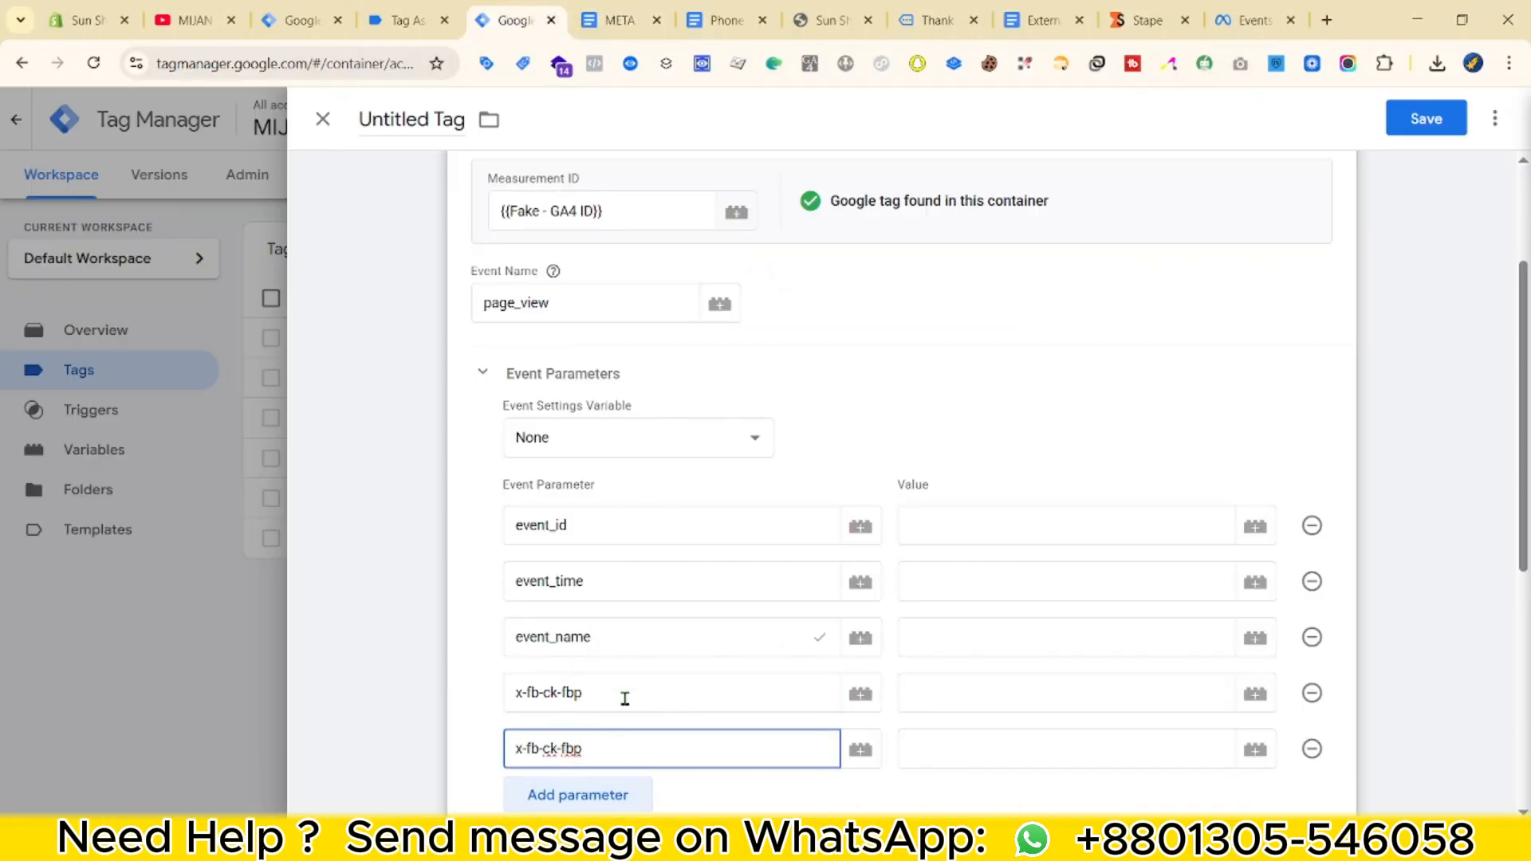
scroll(622, 690, down, 3)
click(581, 595)
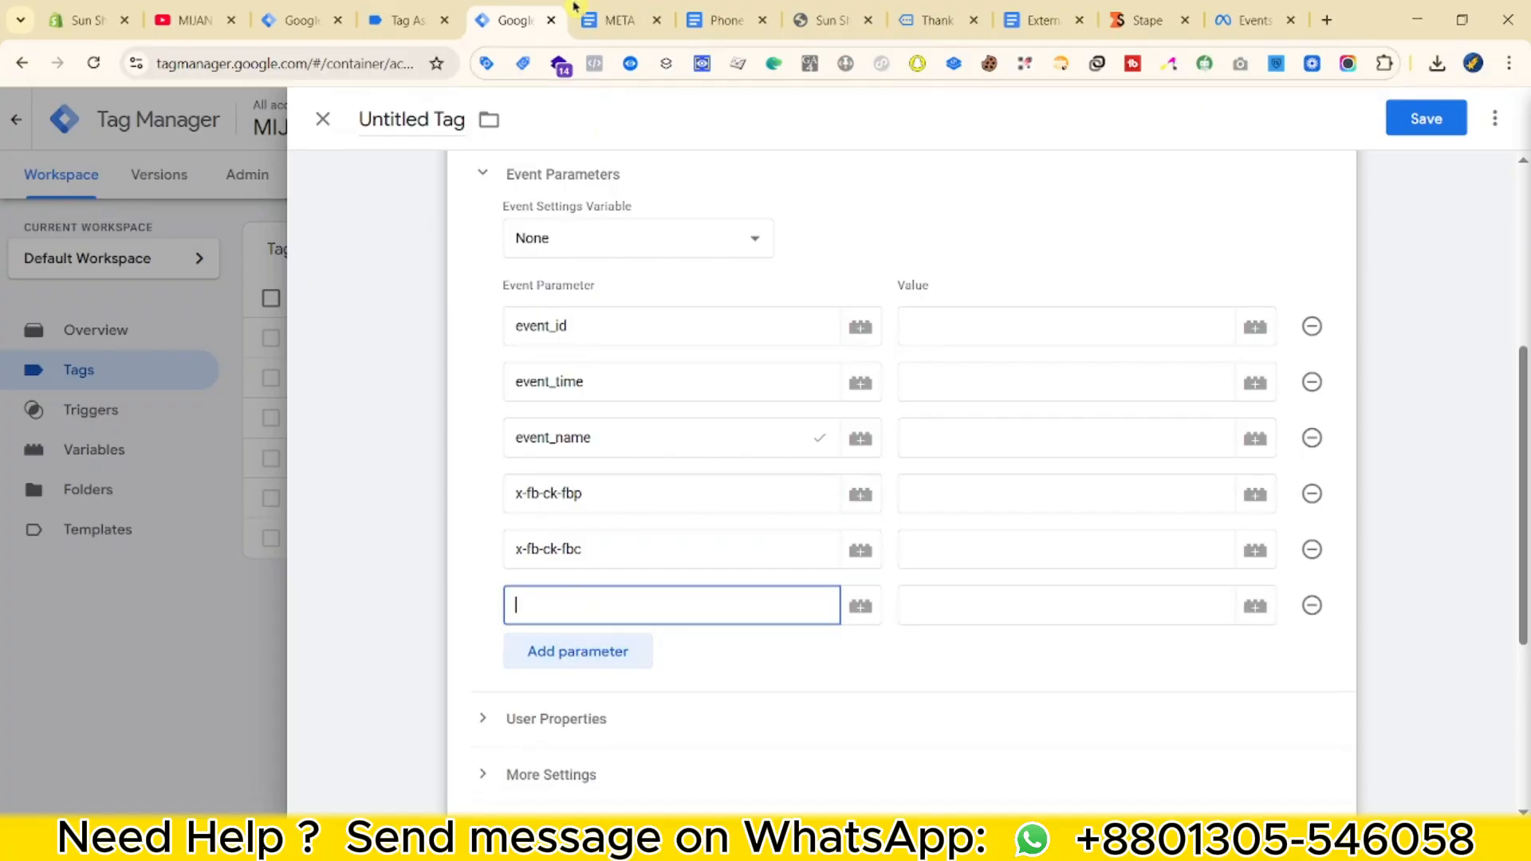
Add x-fb-ud-external_id and first_party_collection as event parameter names.
click(618, 20)
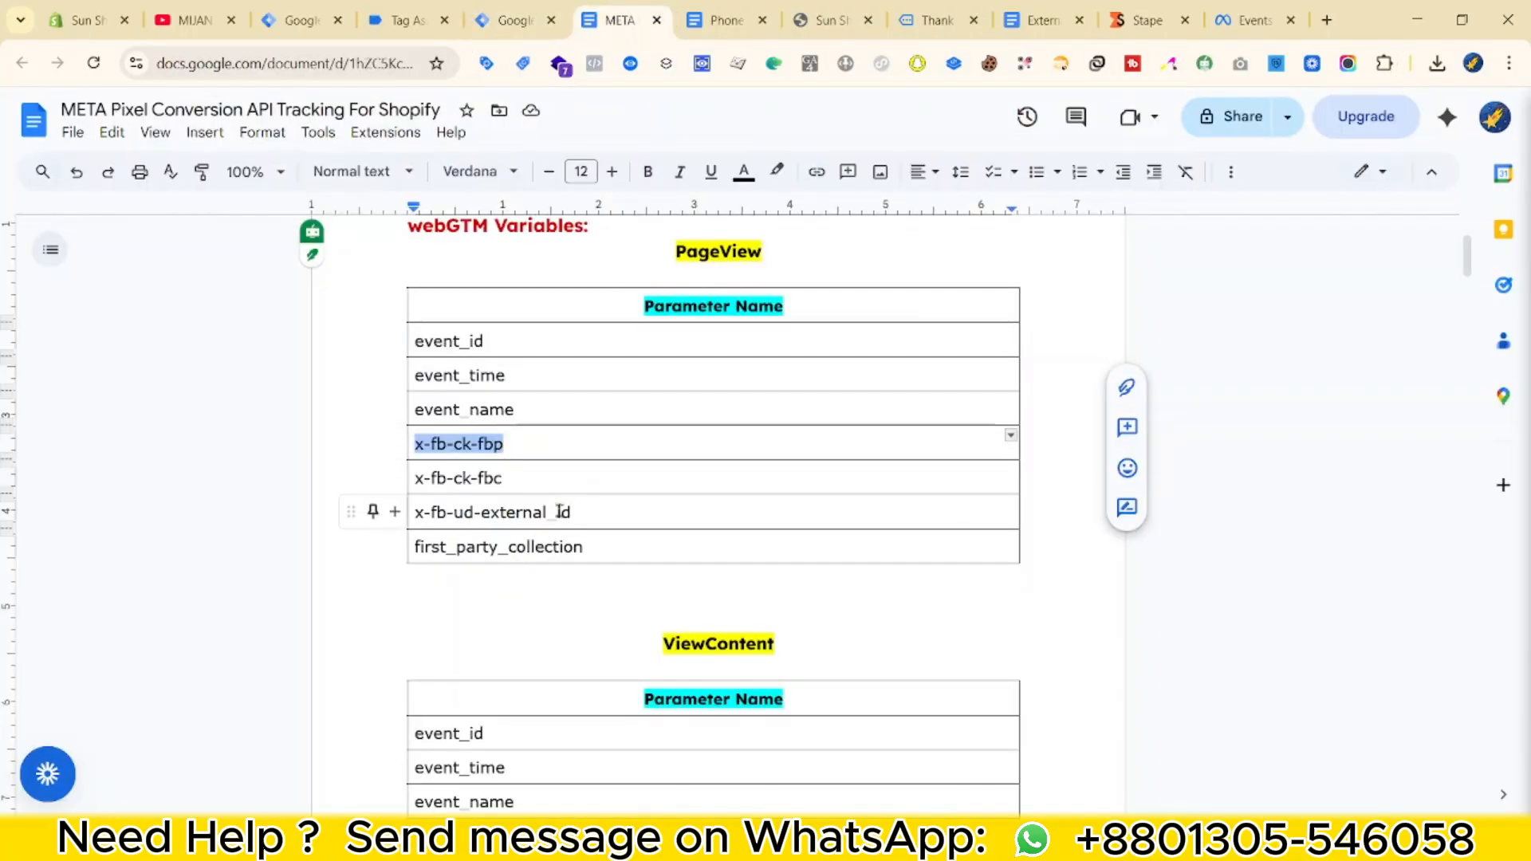
drag(561, 512, 511, 512)
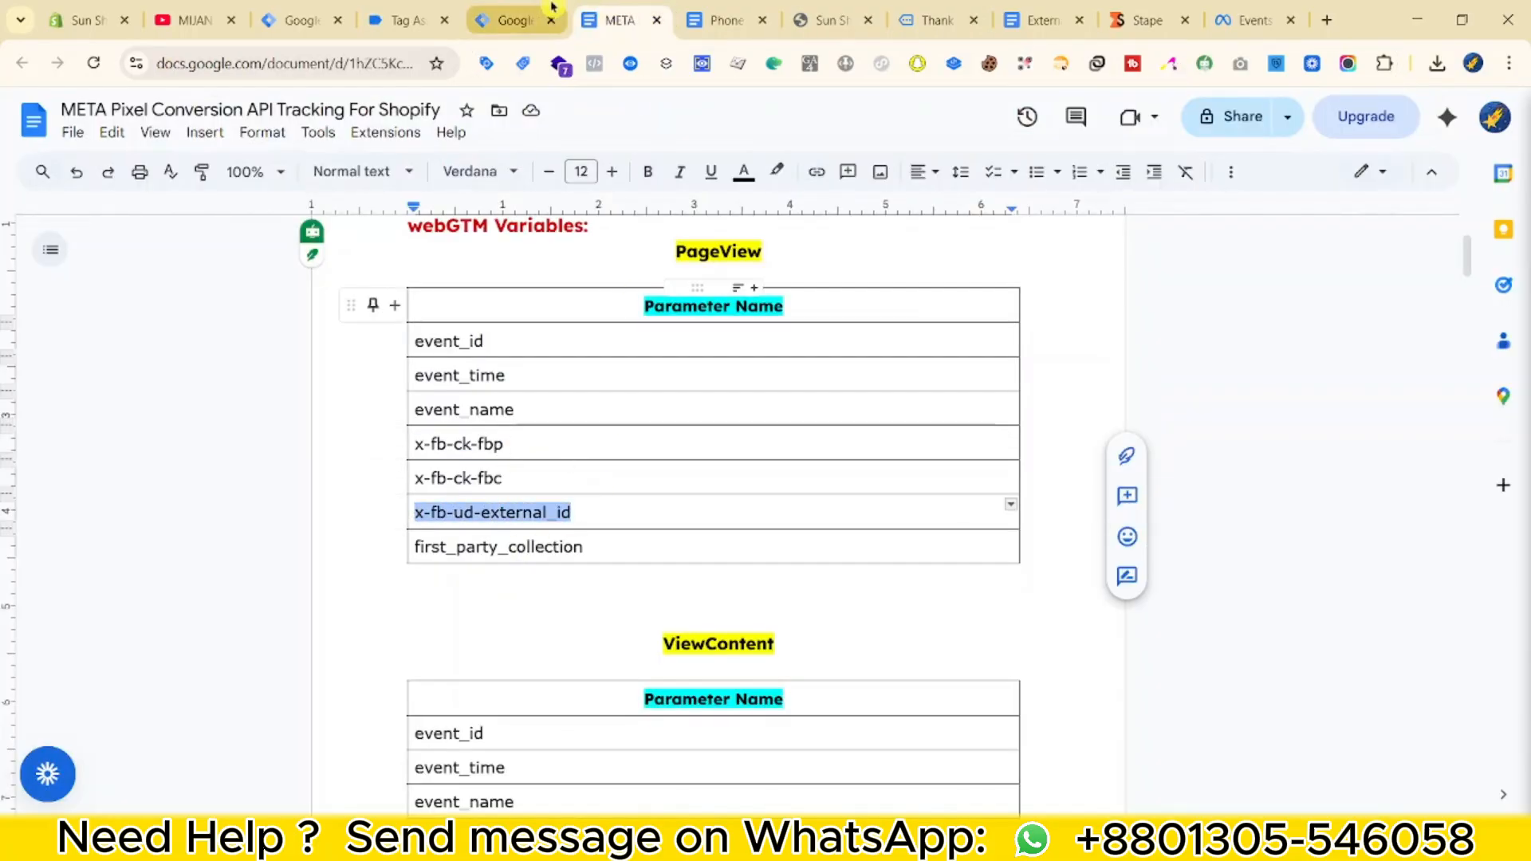
click(518, 19)
click(573, 675)
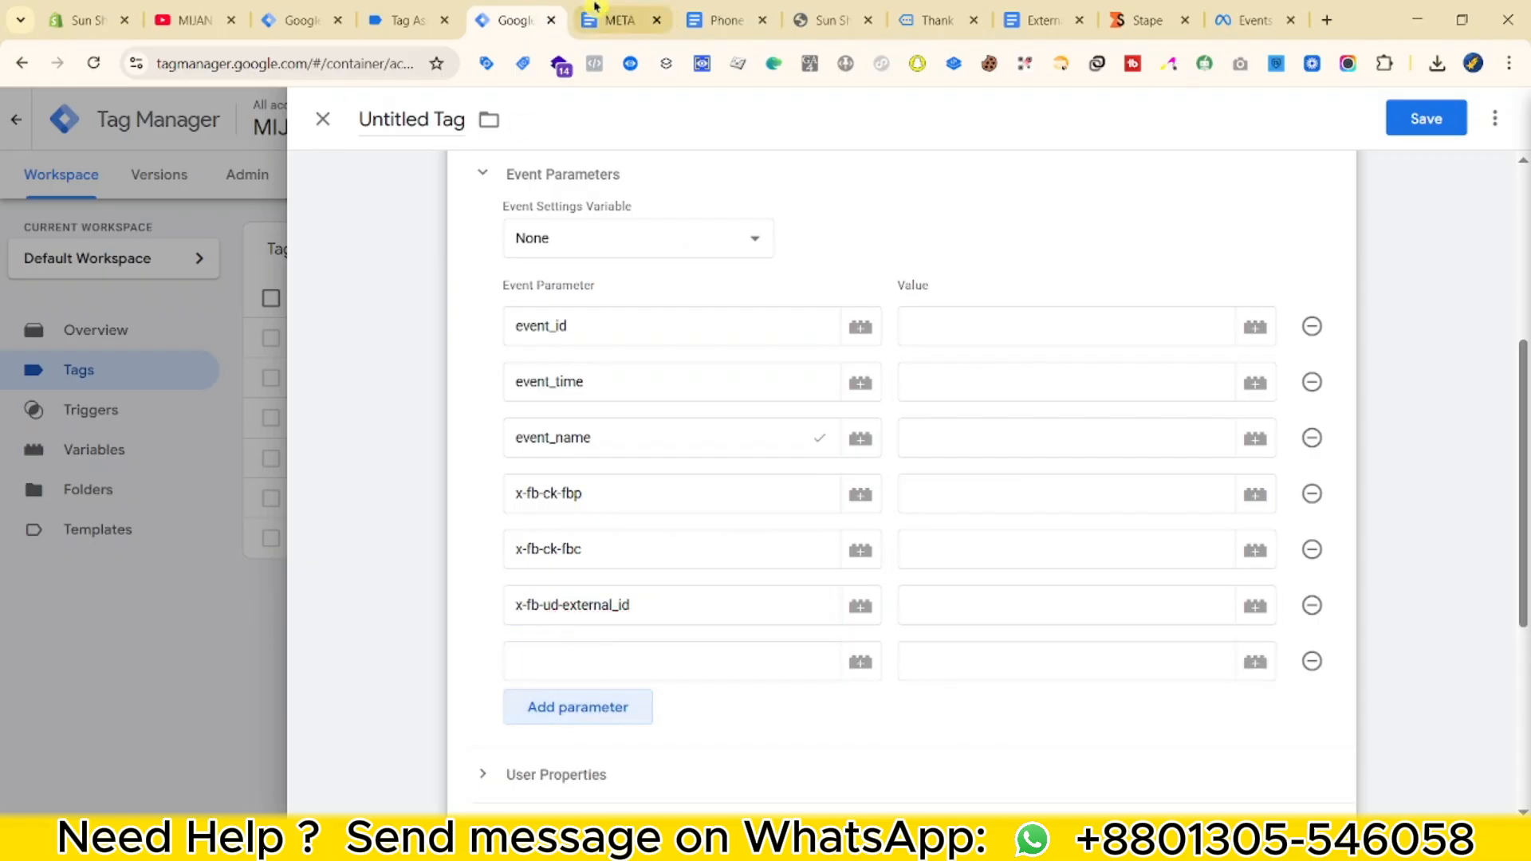
click(618, 20)
scroll(597, 409, down, 3)
drag(588, 350, 437, 355)
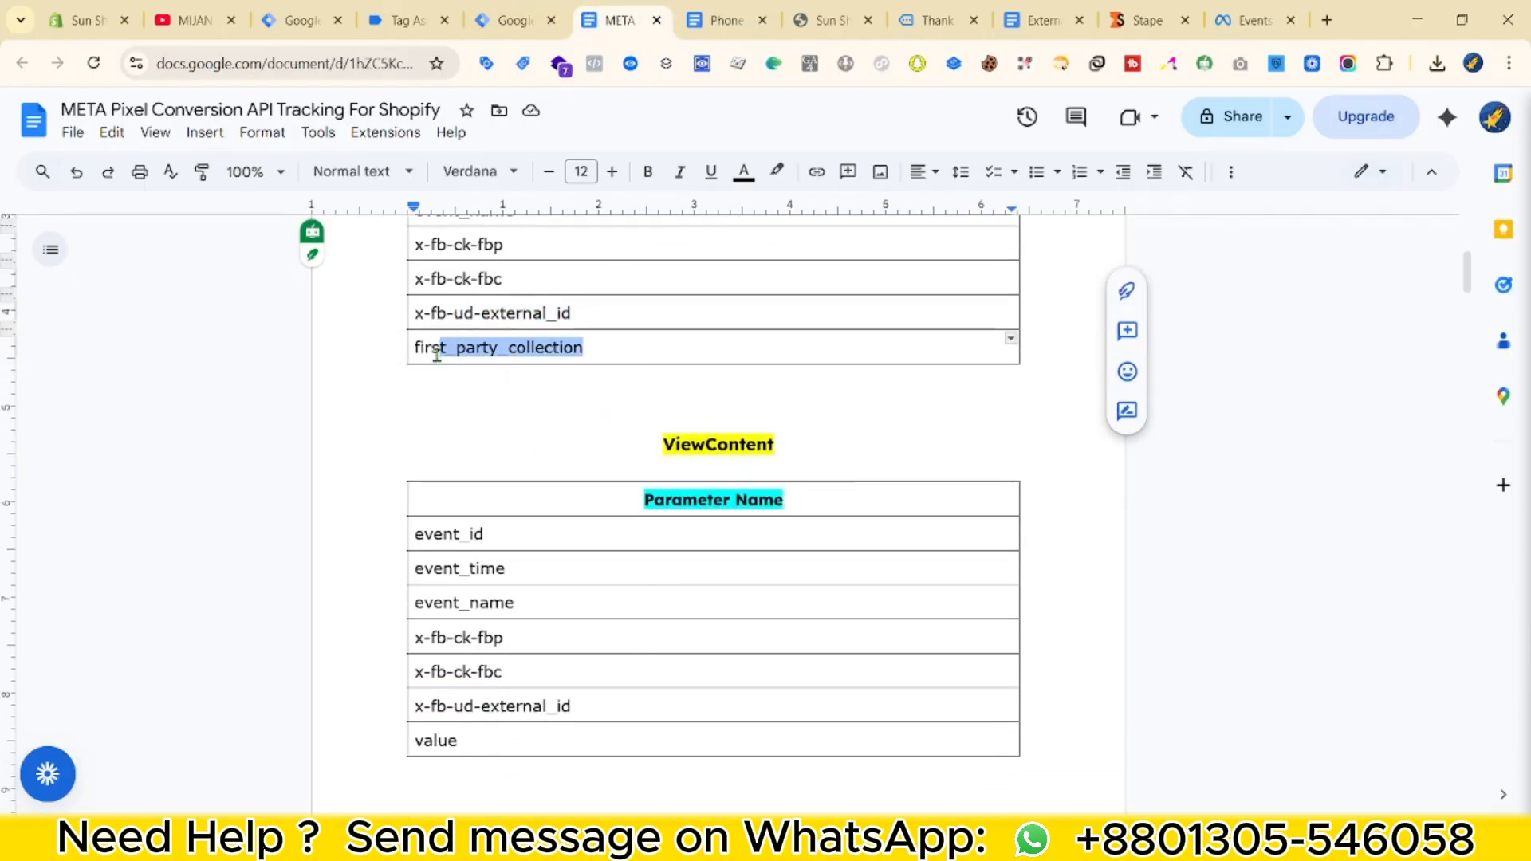
click(518, 19)
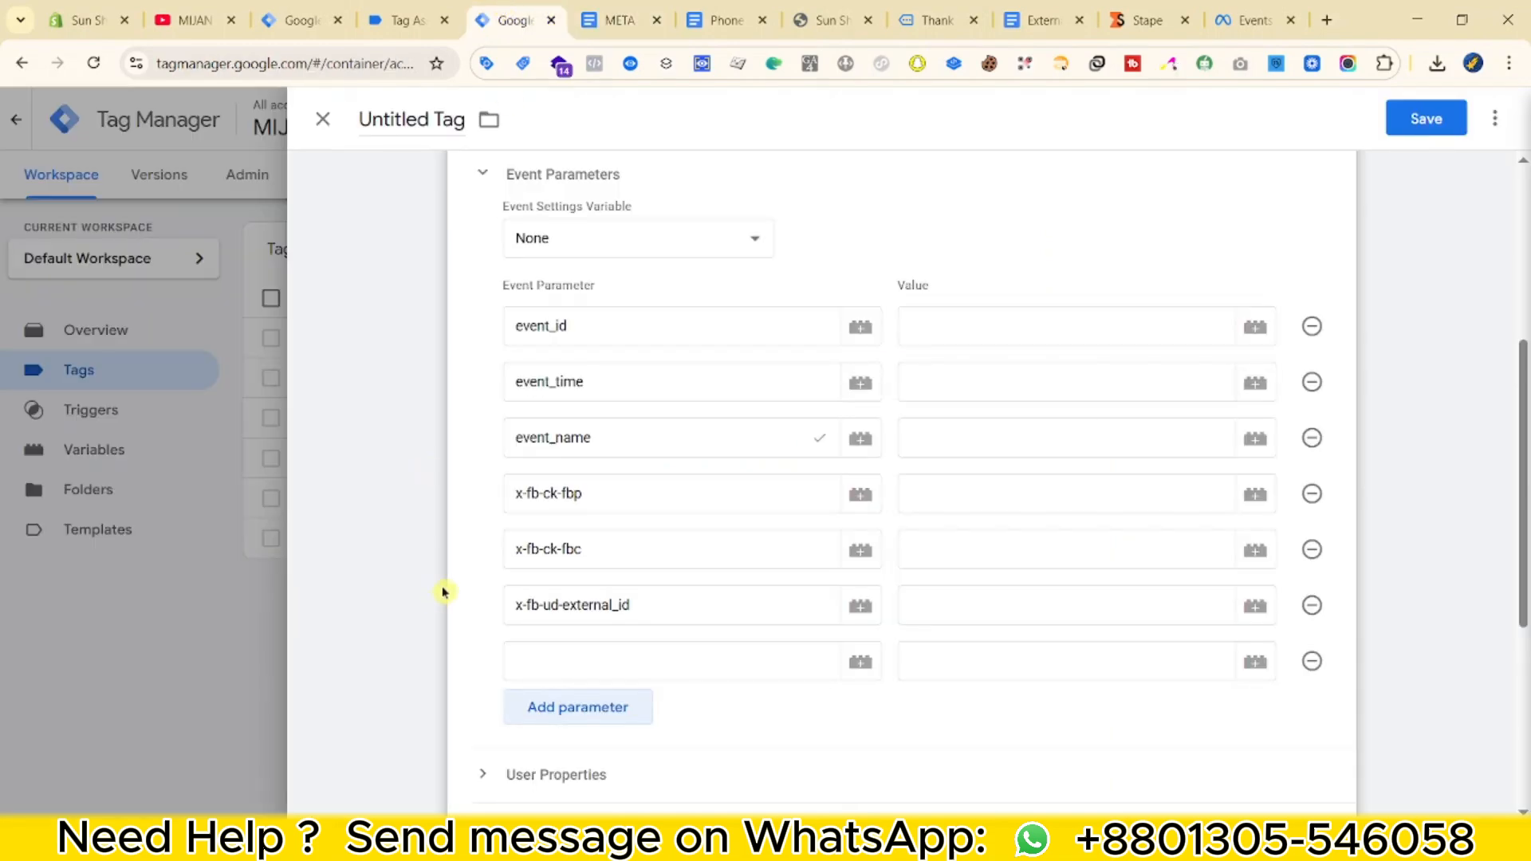
click(531, 660)
text(first_party_collection)
click(619, 20)
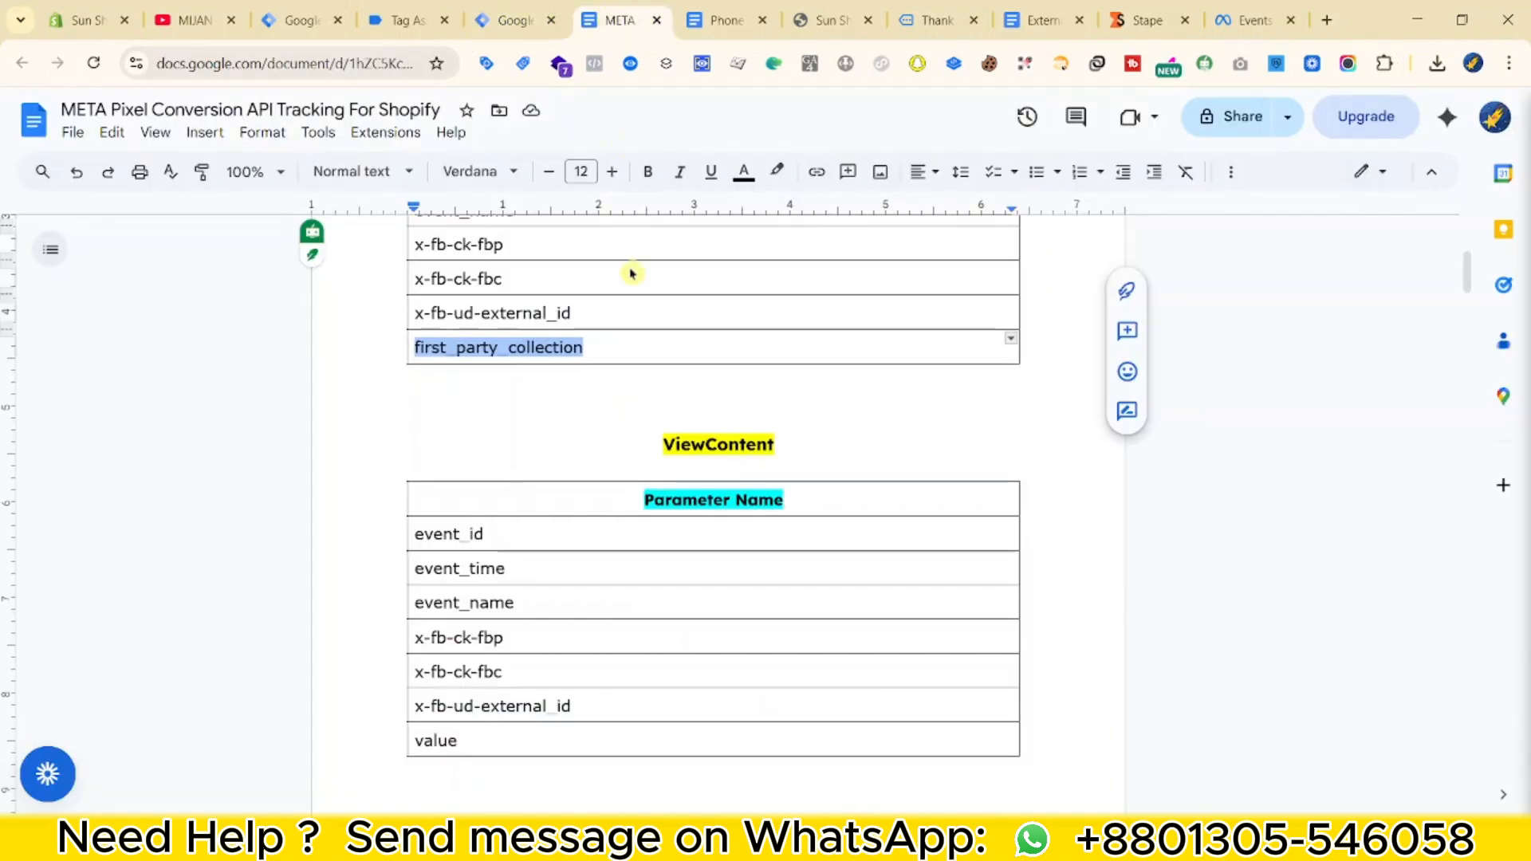
scroll(562, 564, up, 5)
scroll(598, 632, down, 3)
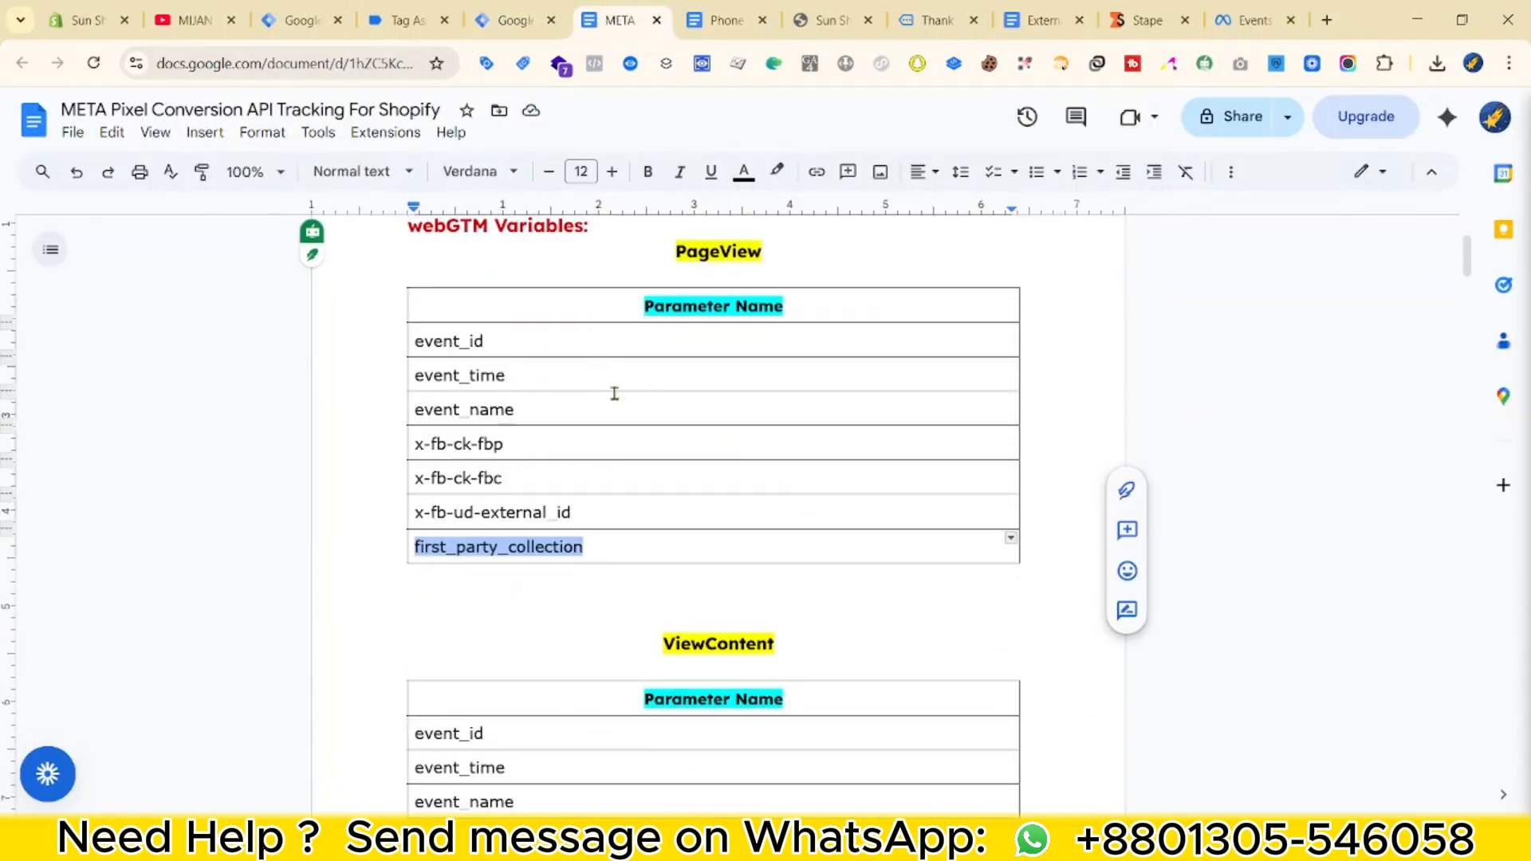
click(511, 20)
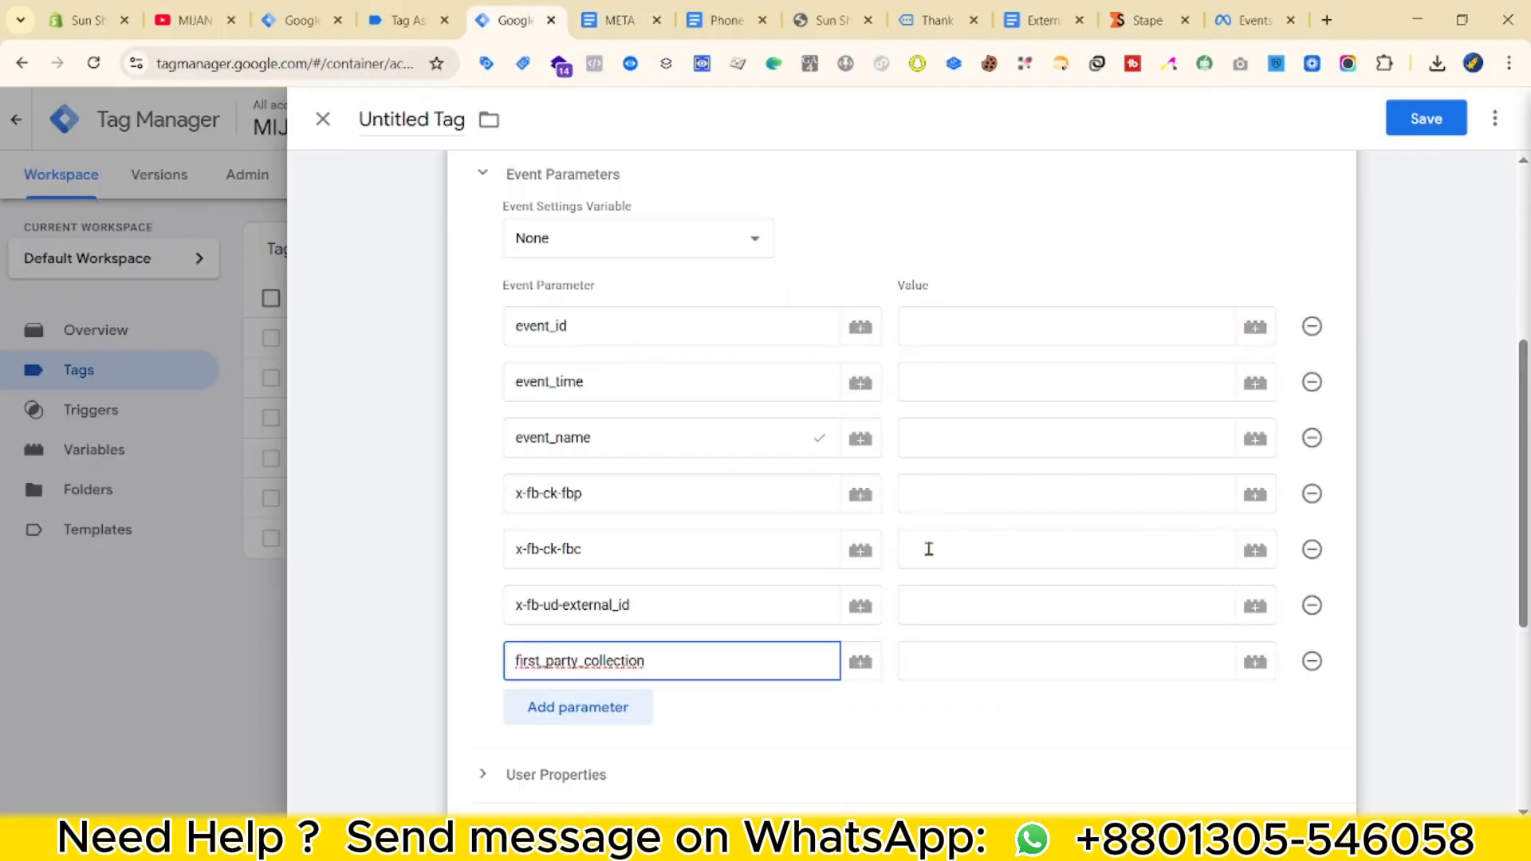
scroll(929, 548, up, 2)
scroll(944, 582, down, 2)
scroll(943, 584, up, 3)
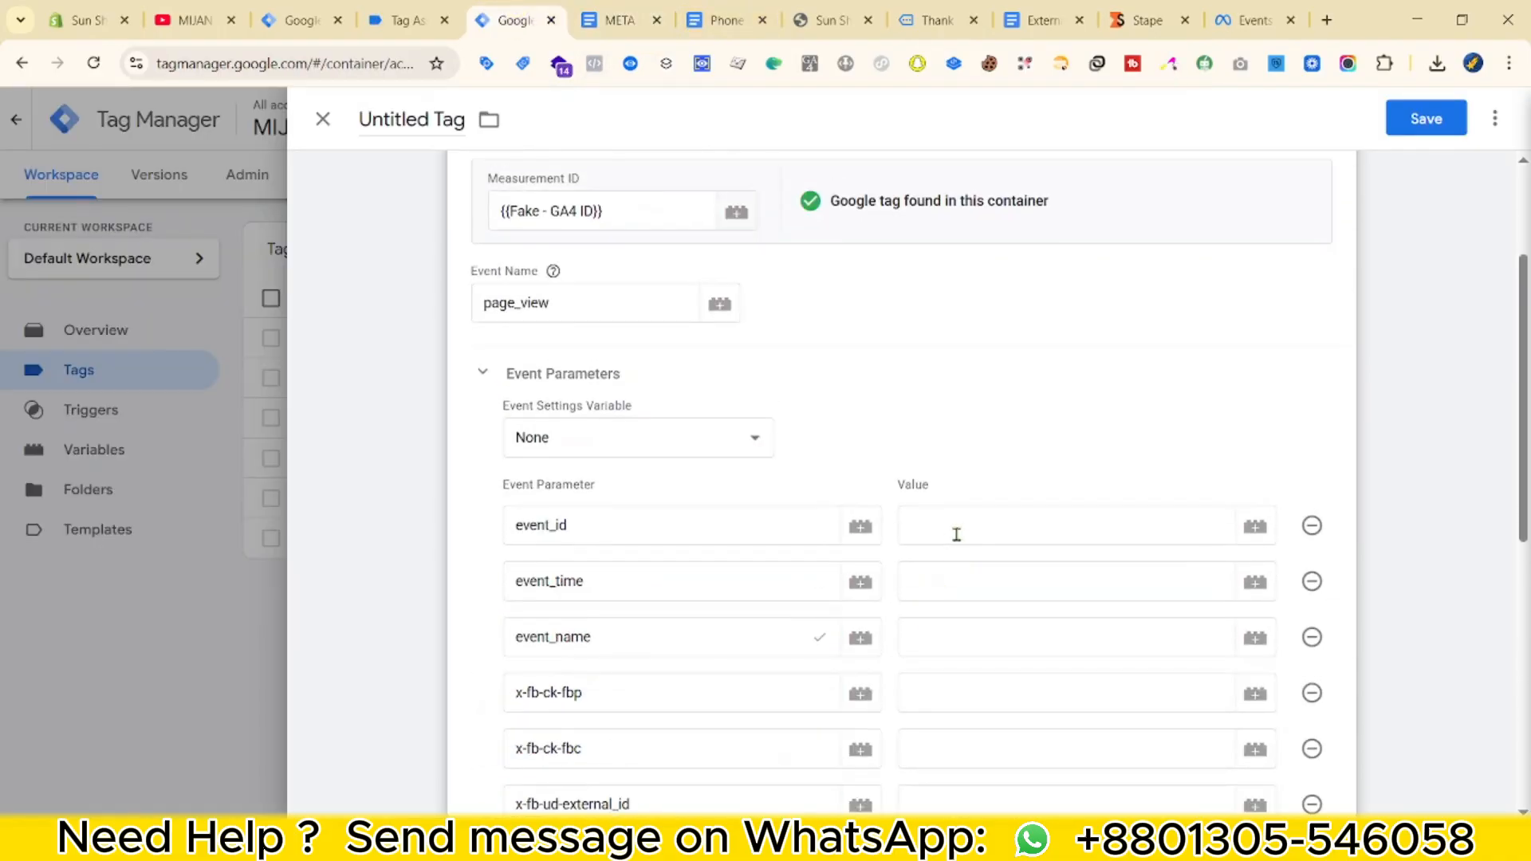
Set event_id to {{Event Id}}, event_time to {{cJS - Event Time}}, and event_name to page_view.
click(957, 533)
text({{eve)
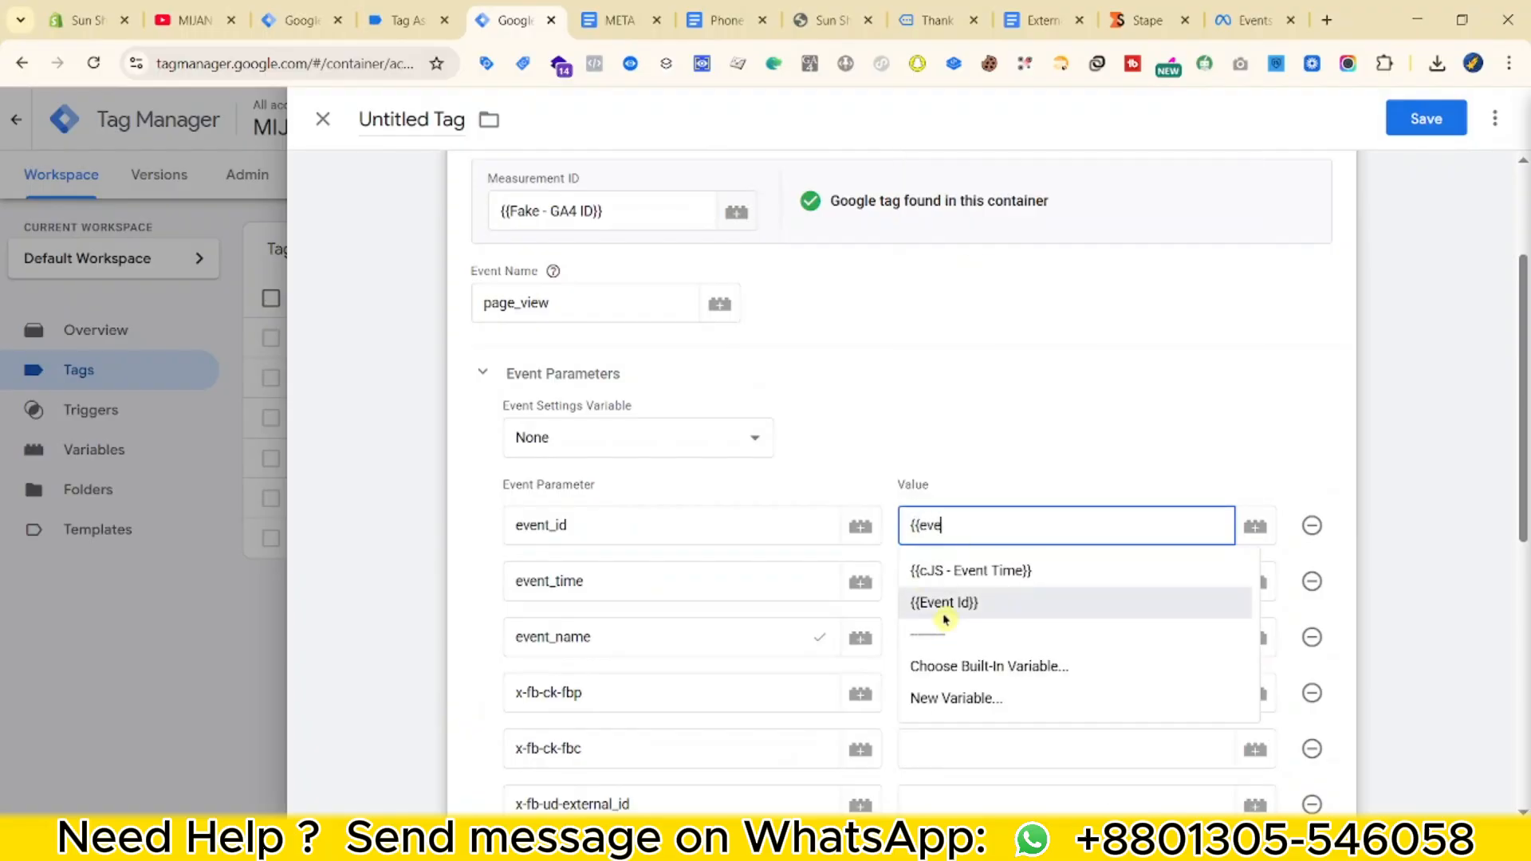
click(944, 612)
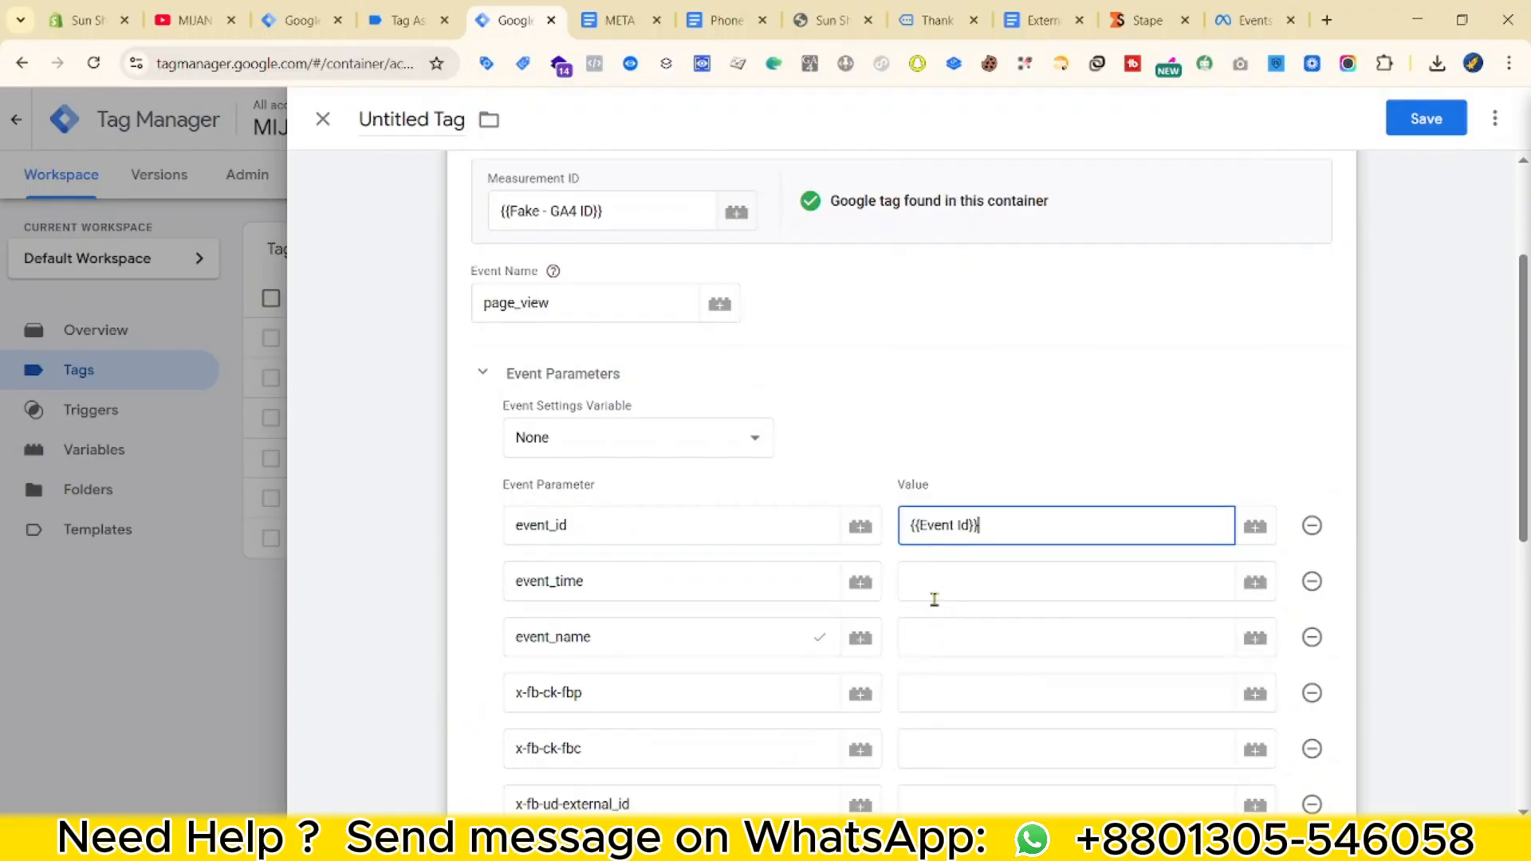
click(934, 590)
text({{tin)
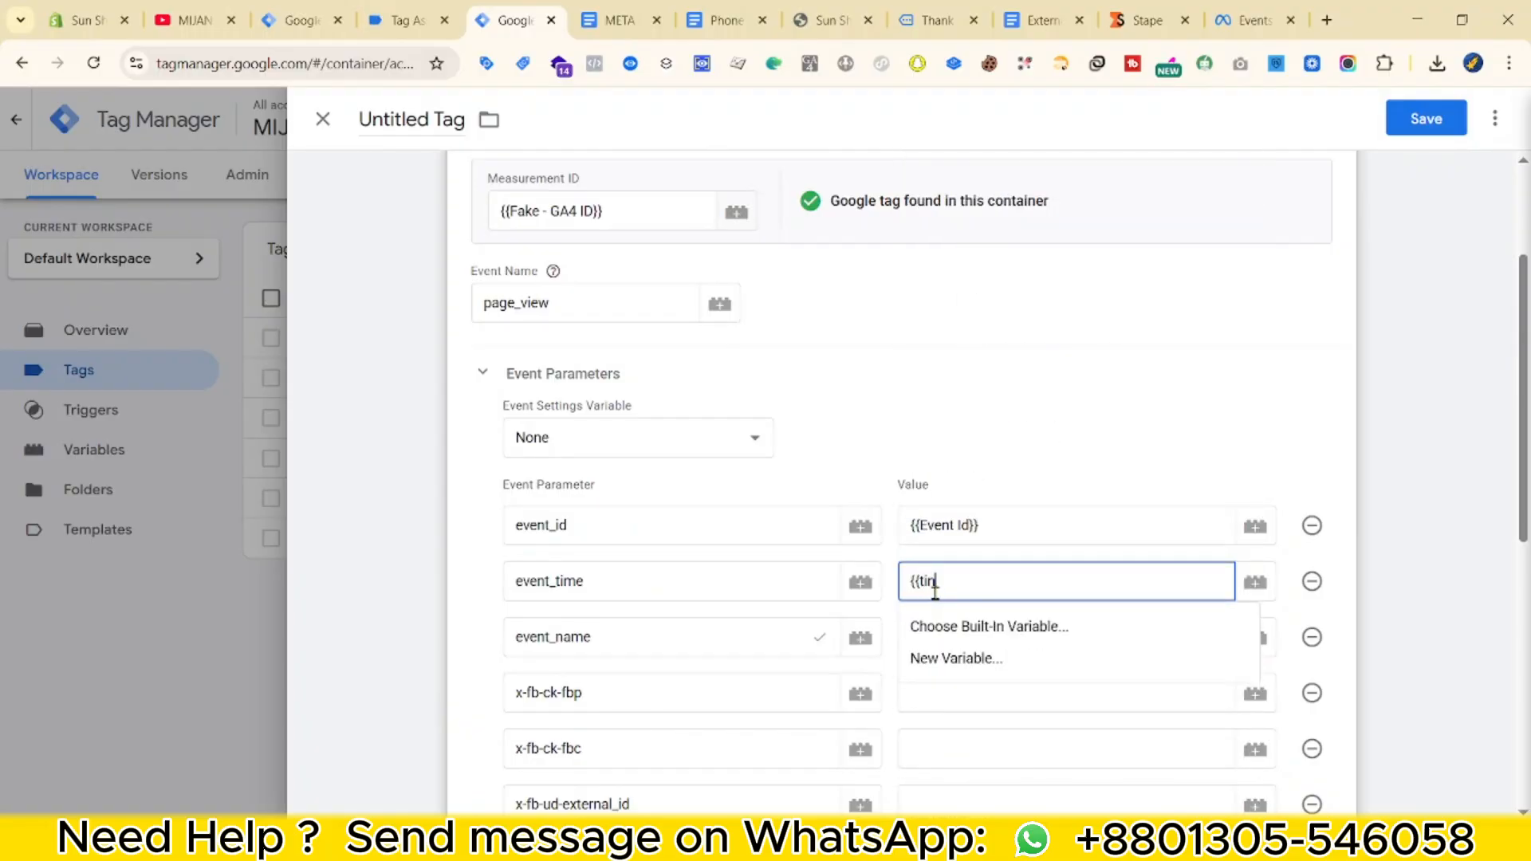
key(BackSpace)
text(m)
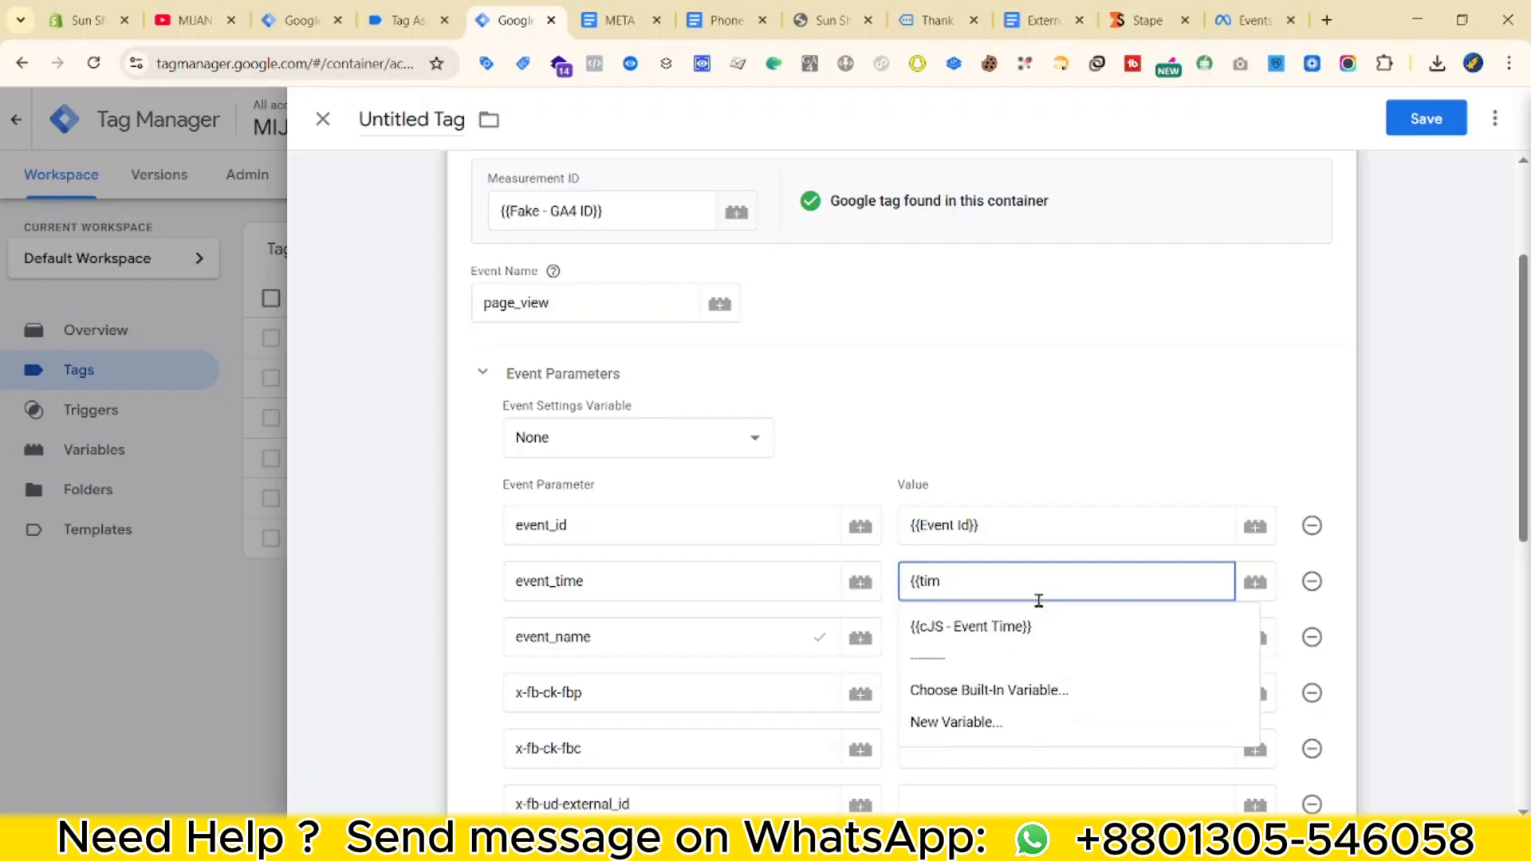
click(1048, 622)
click(1021, 633)
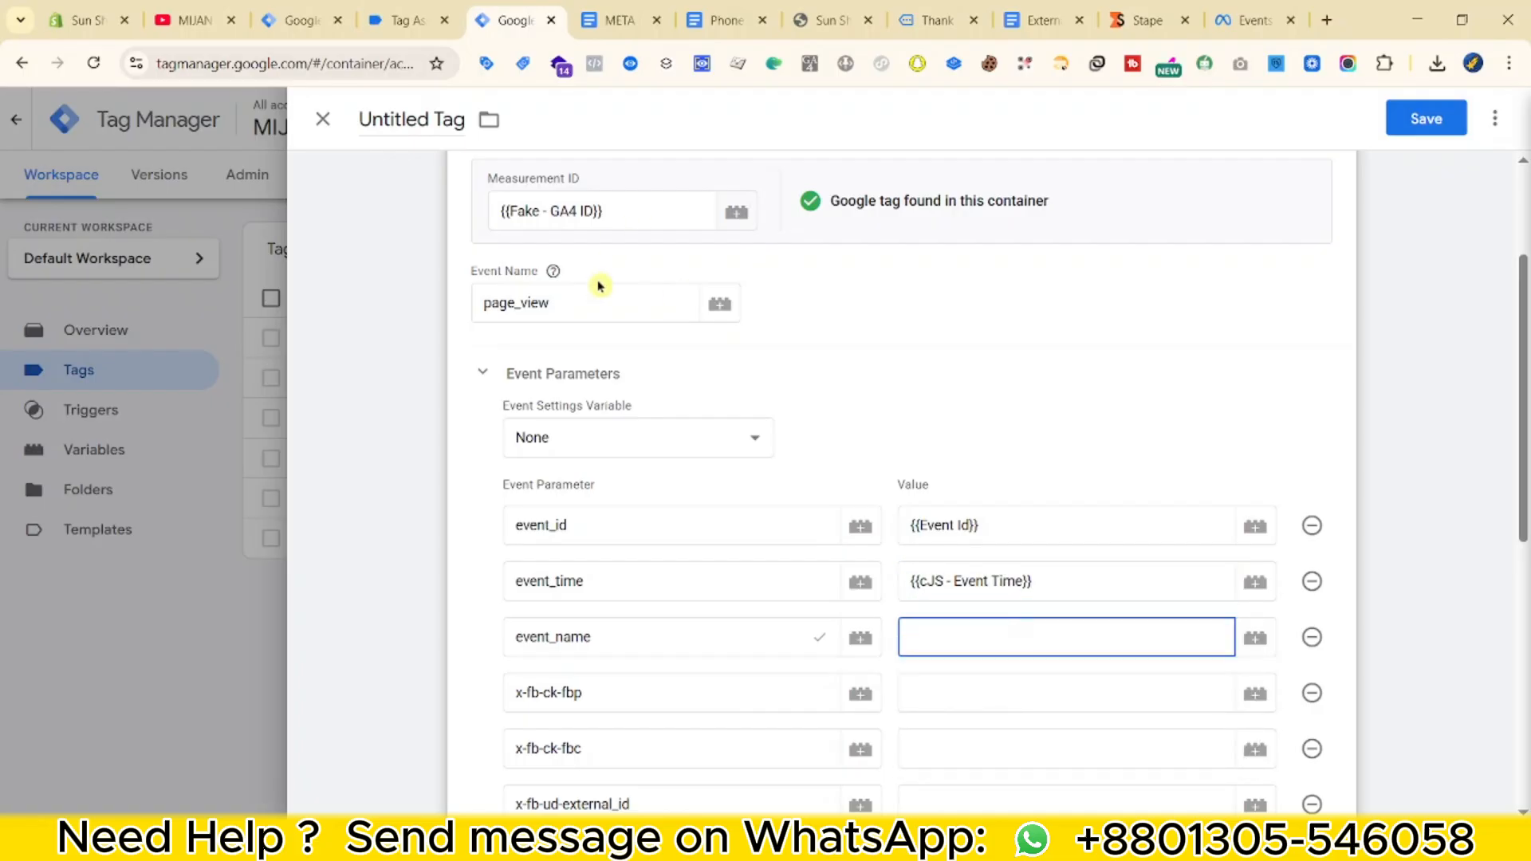
double_click(591, 293)
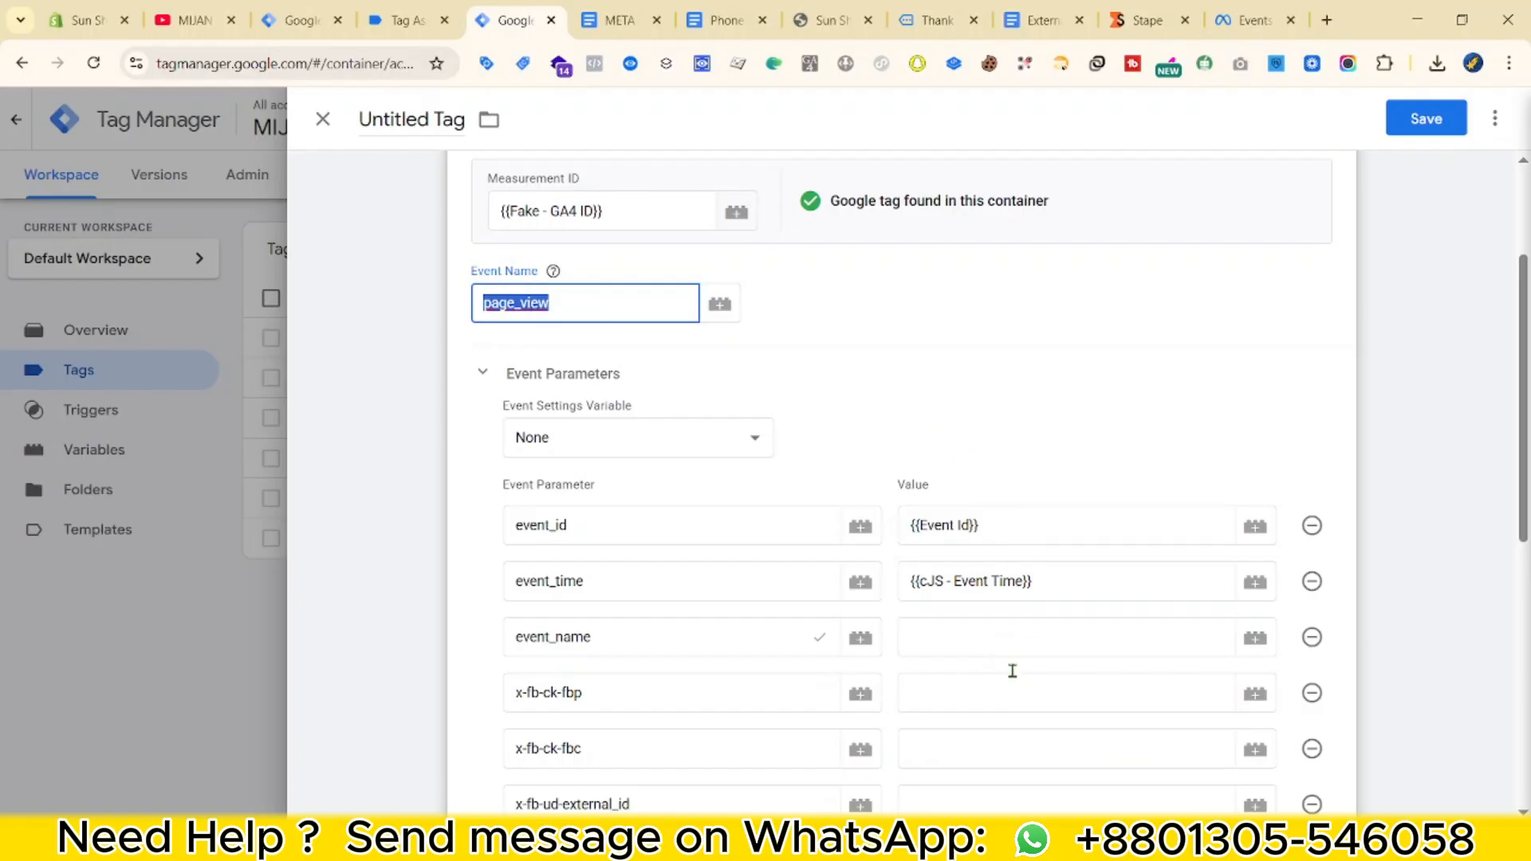
click(995, 642)
Set the fbp and fbc cookie variables, cJS - External ID, and first_party_collection to true.
click(989, 678)
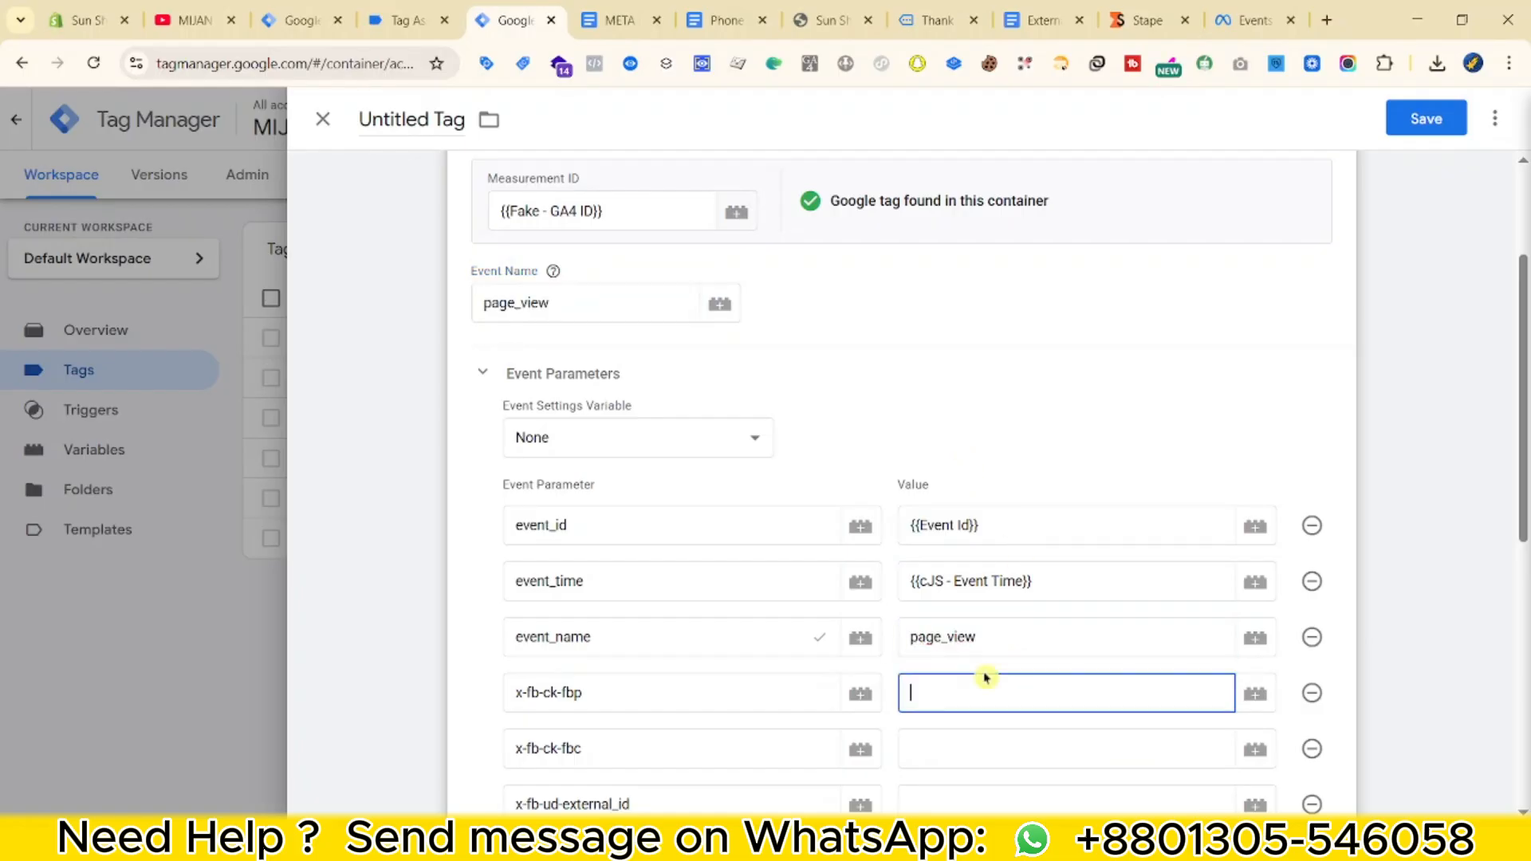
text({{fb)
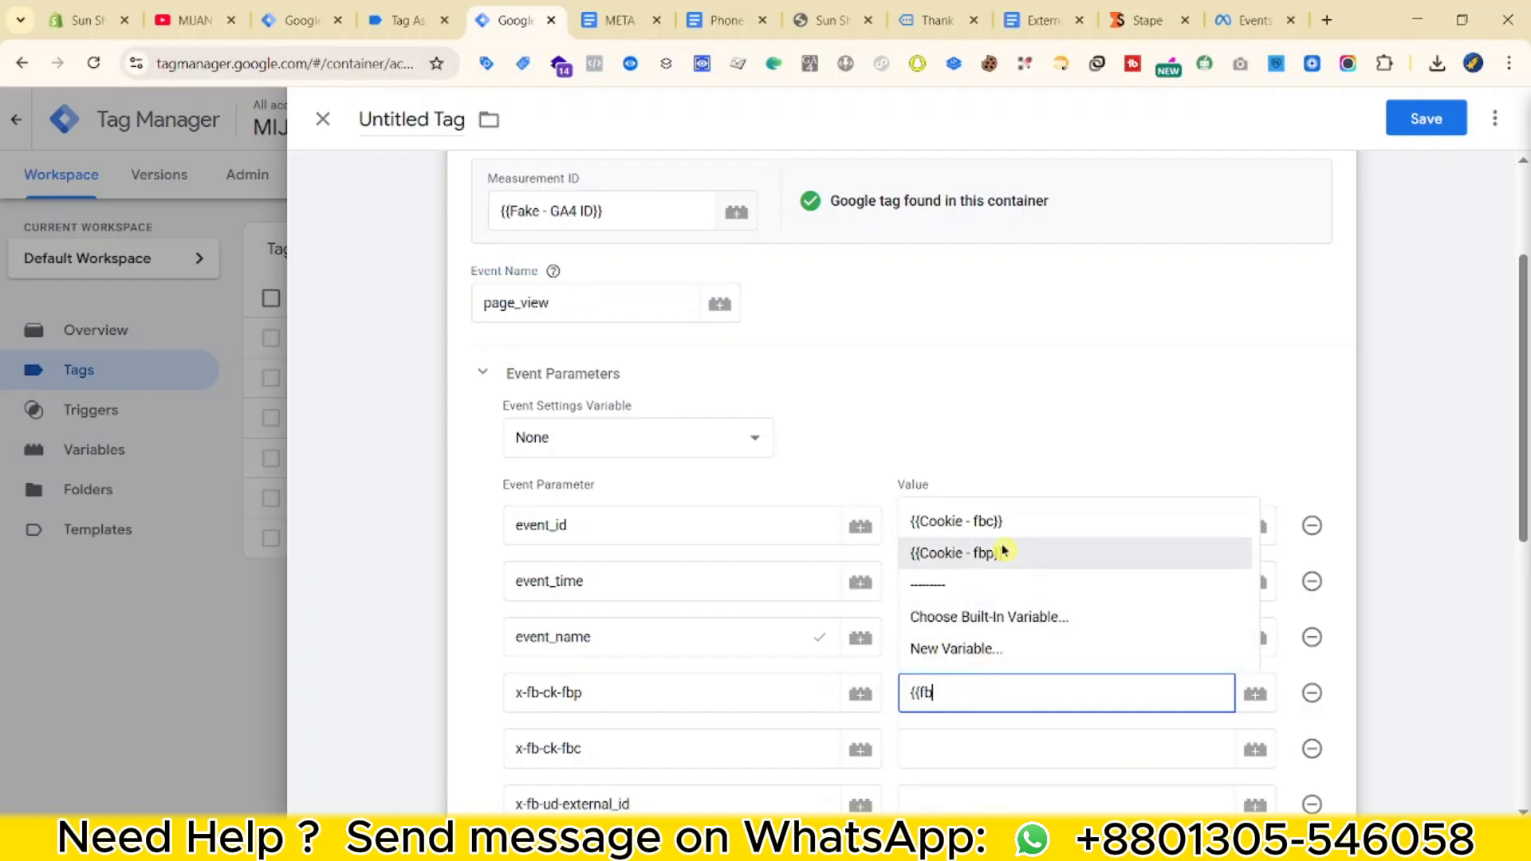
click(1010, 562)
click(938, 748)
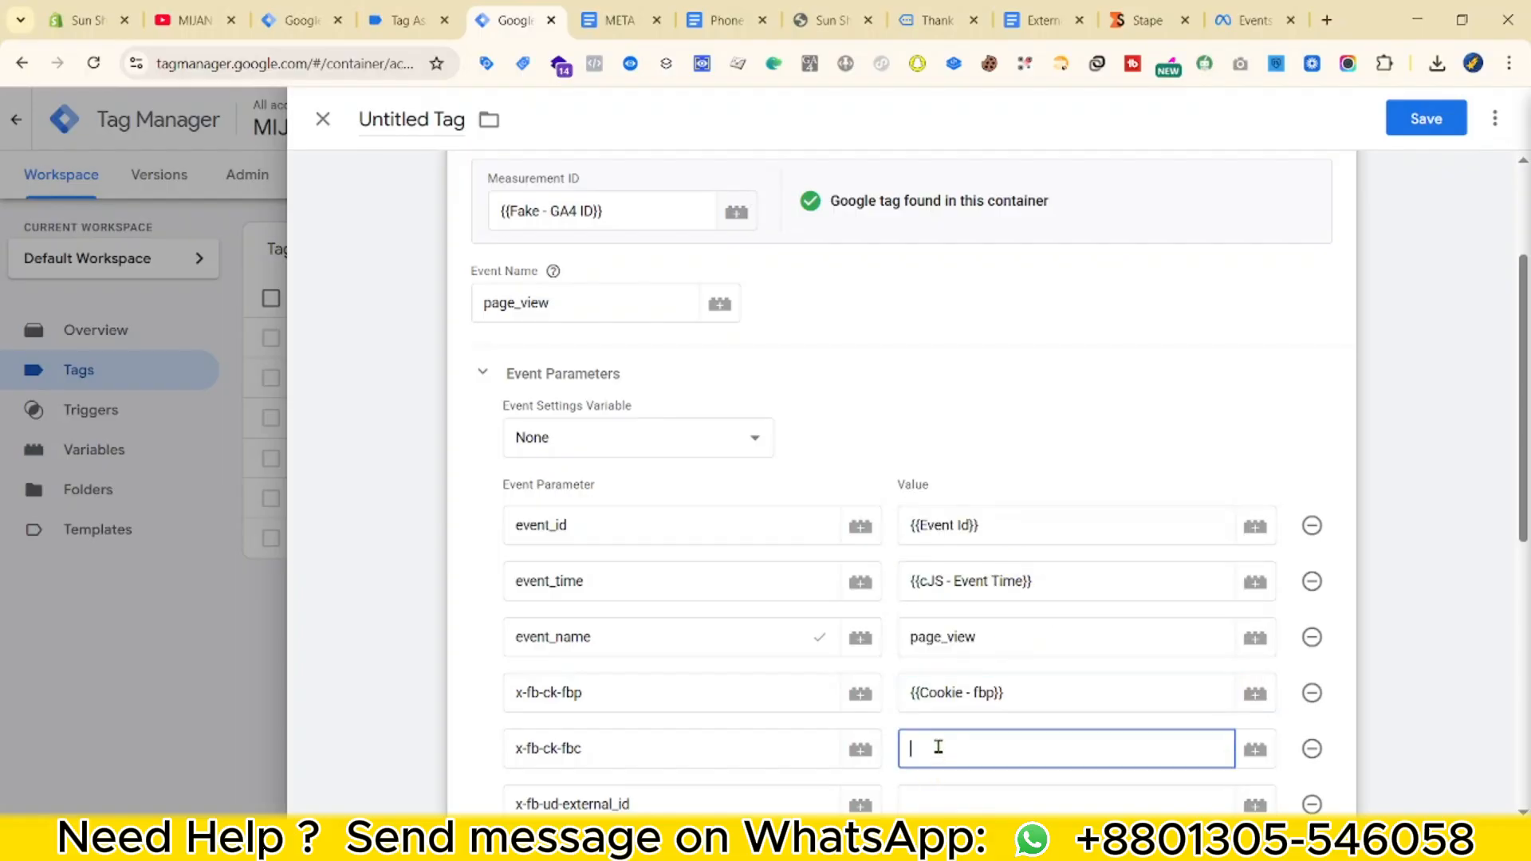
text({{fb)
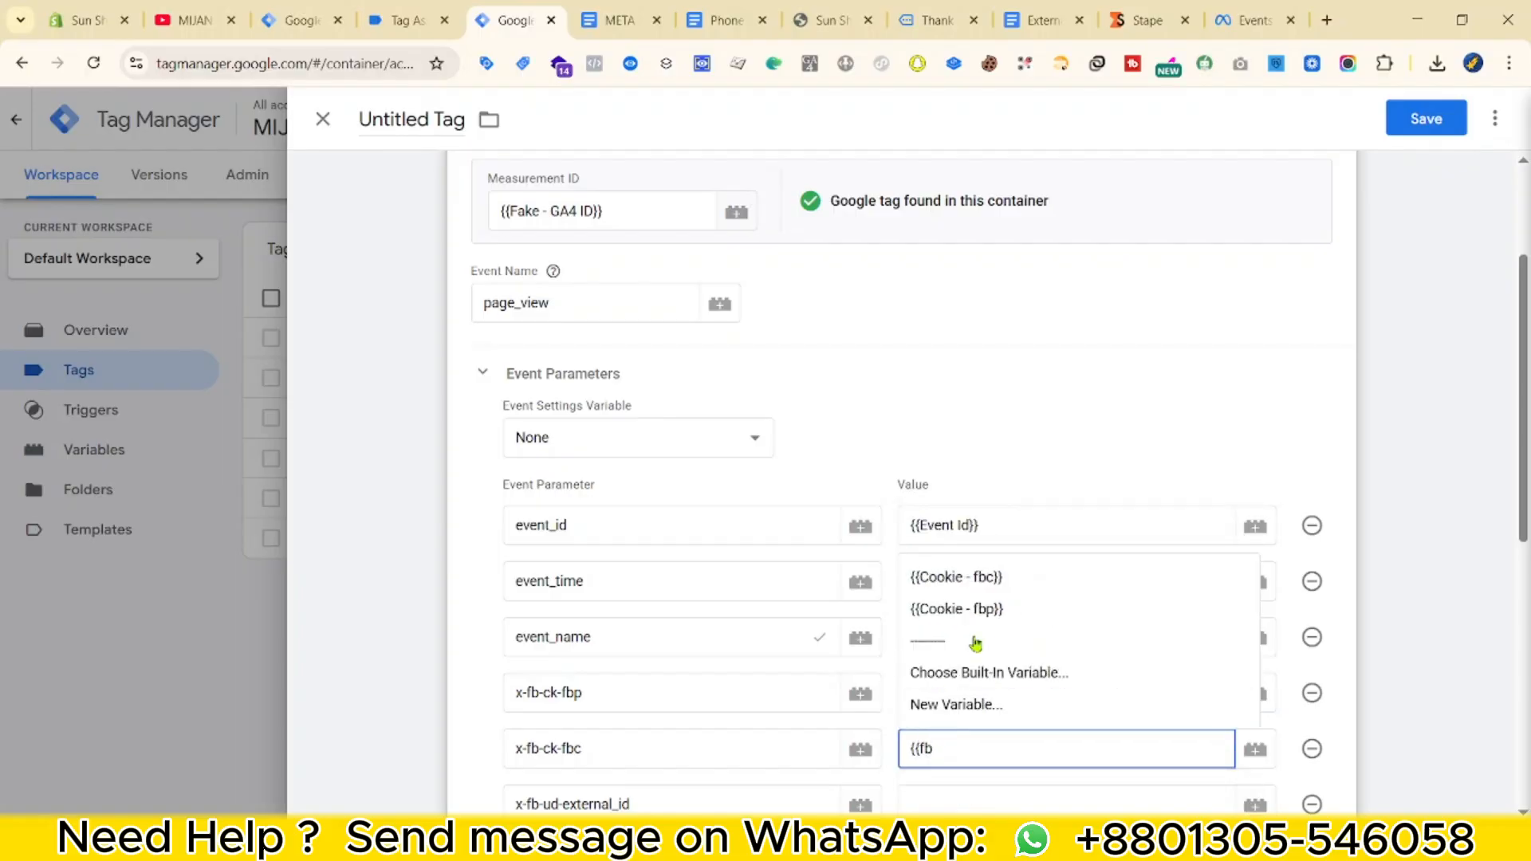
click(989, 577)
scroll(983, 682, down, 3)
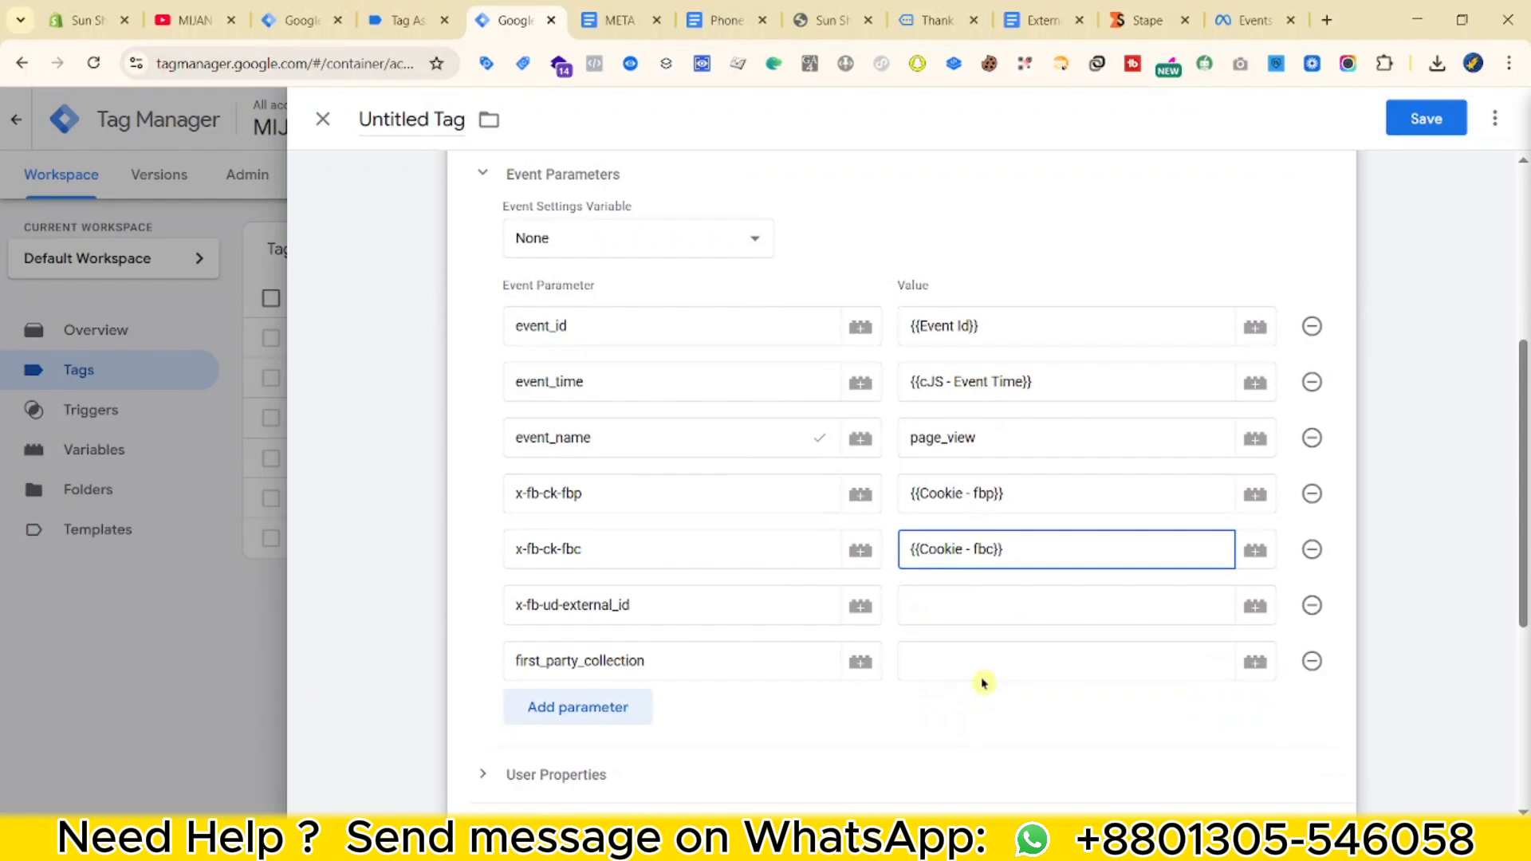
click(993, 607)
text({{ext)
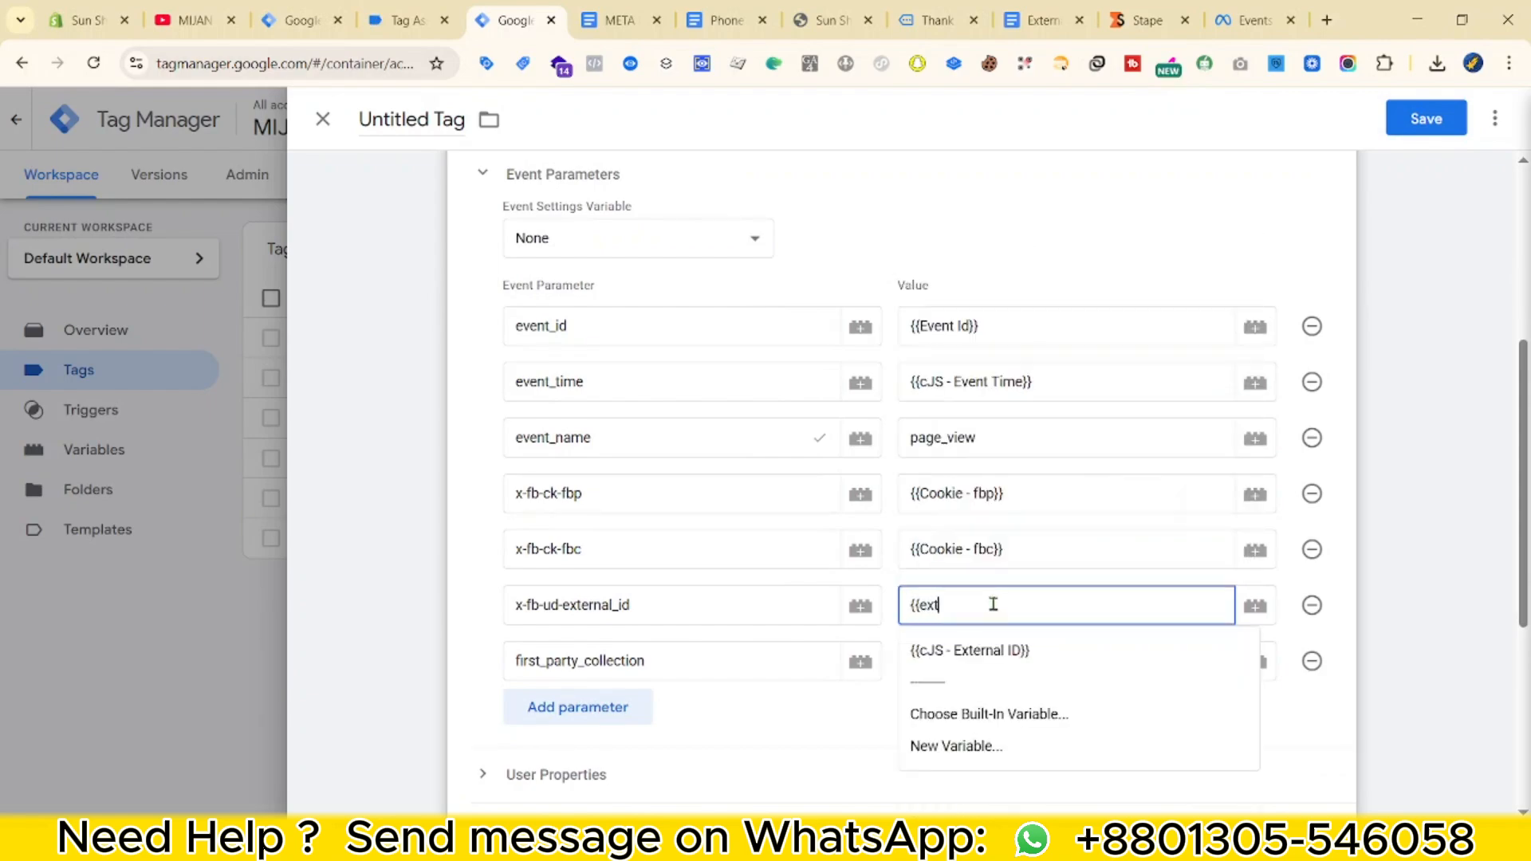
click(981, 650)
click(978, 654)
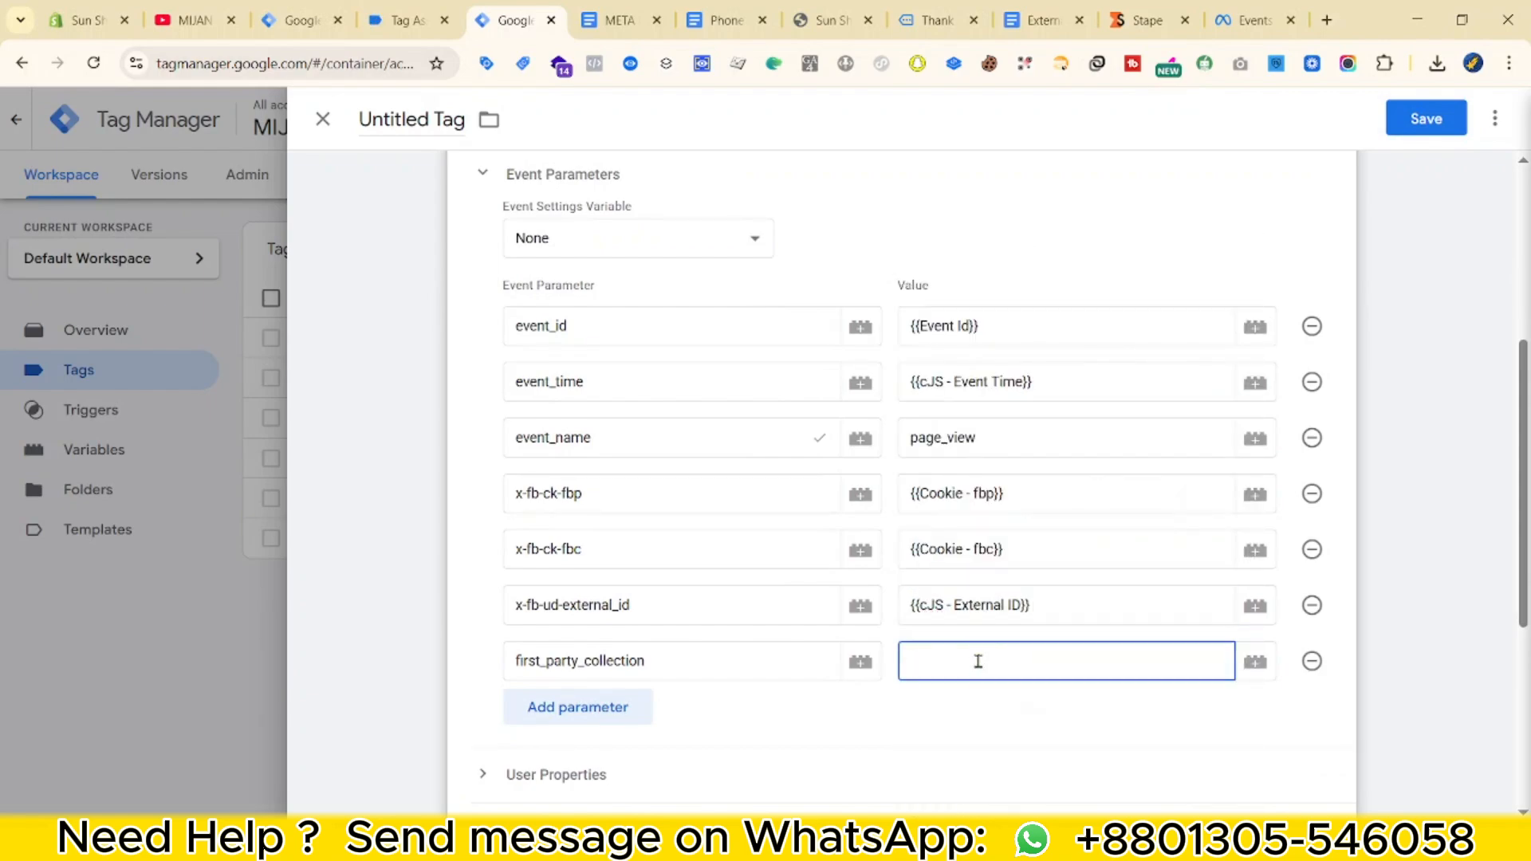
scroll(979, 659, down, 5)
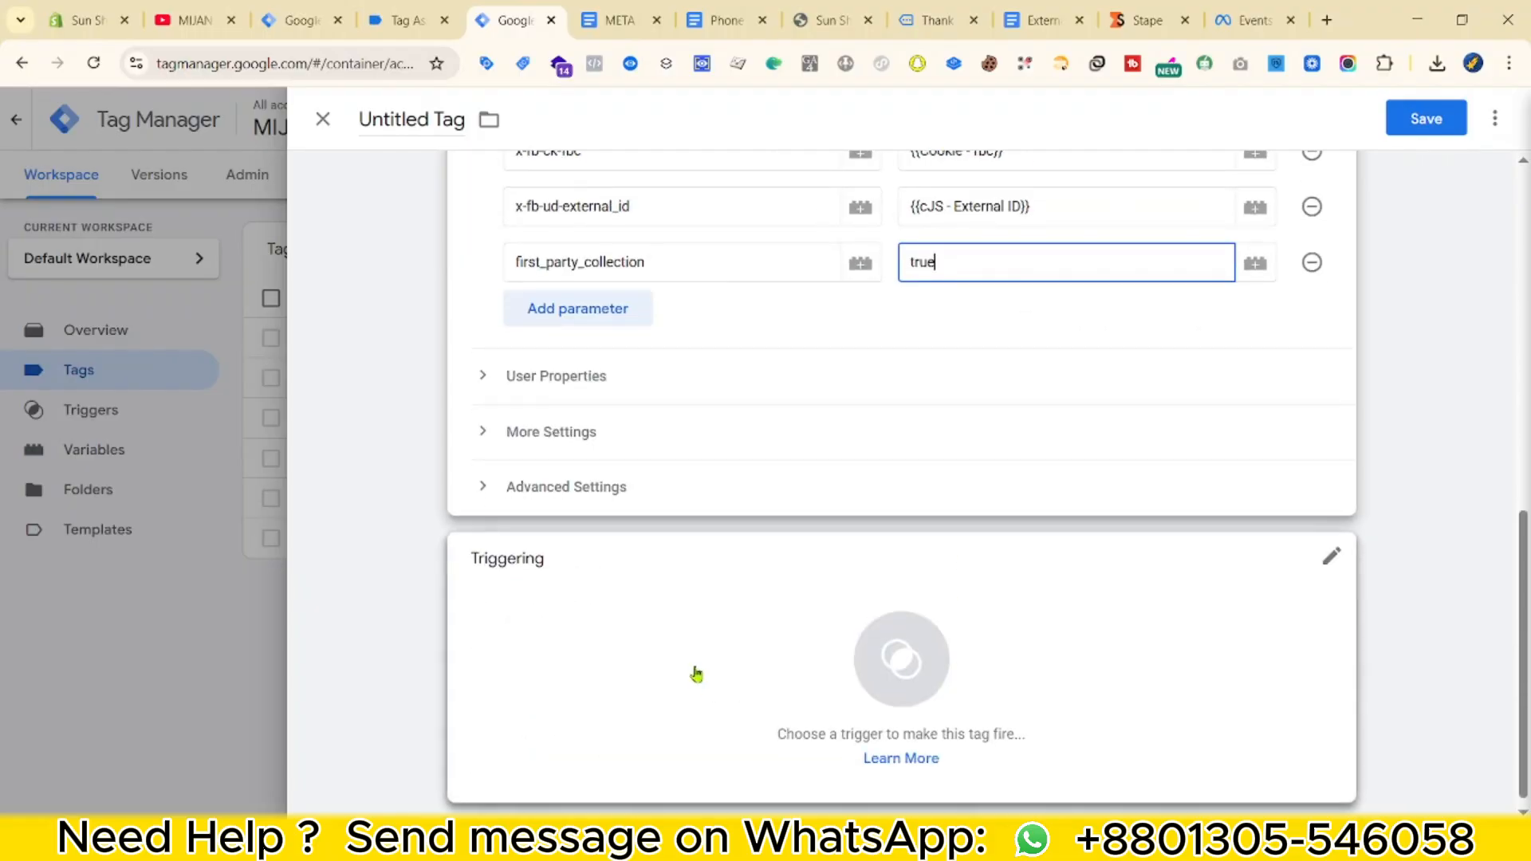
Fire the tag on the Event - page_viewed trigger.
click(888, 601)
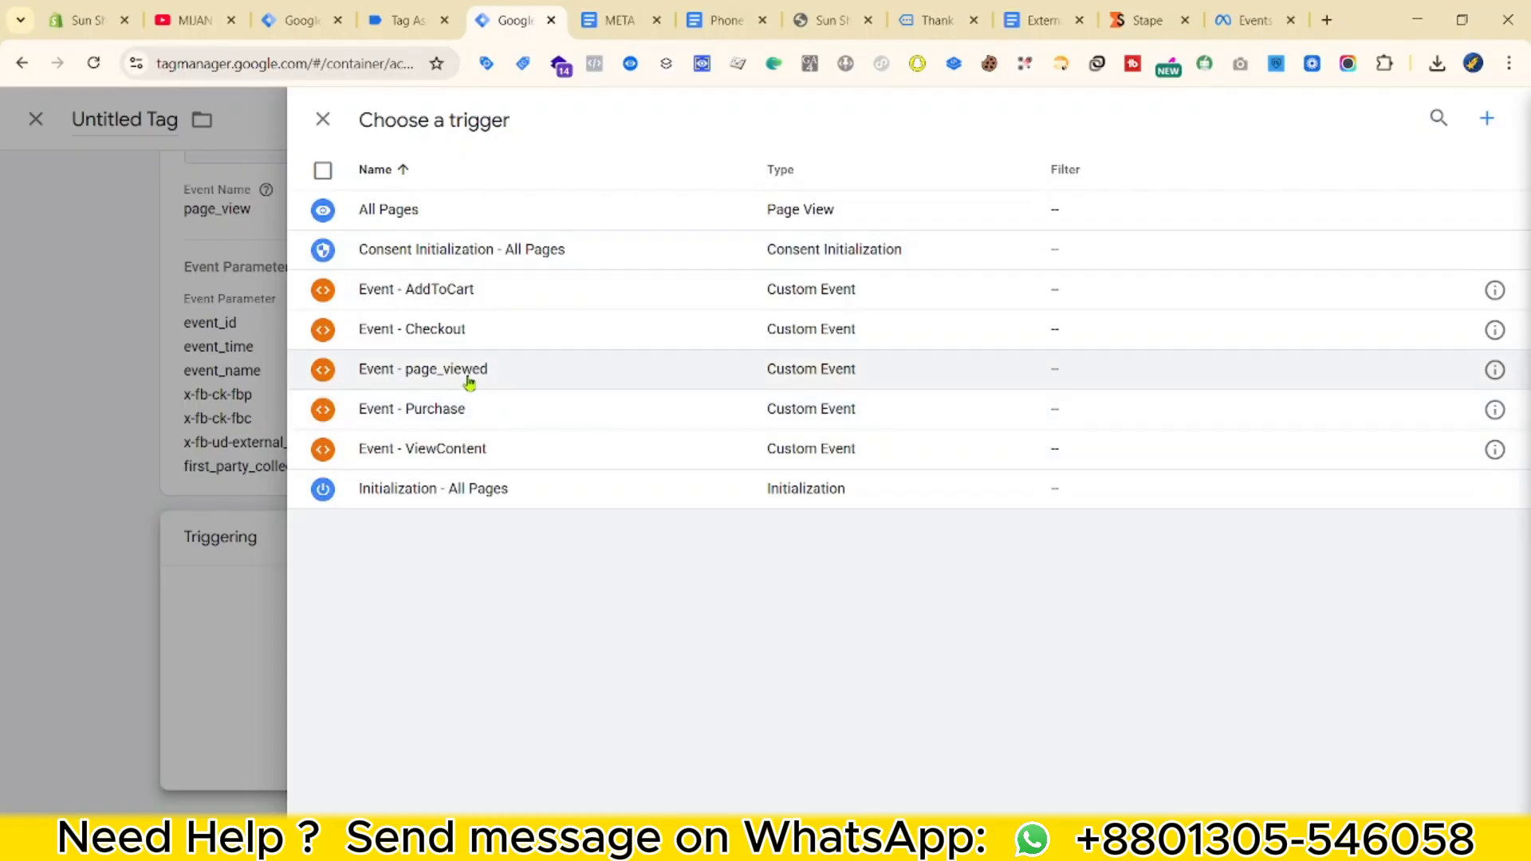
click(466, 371)
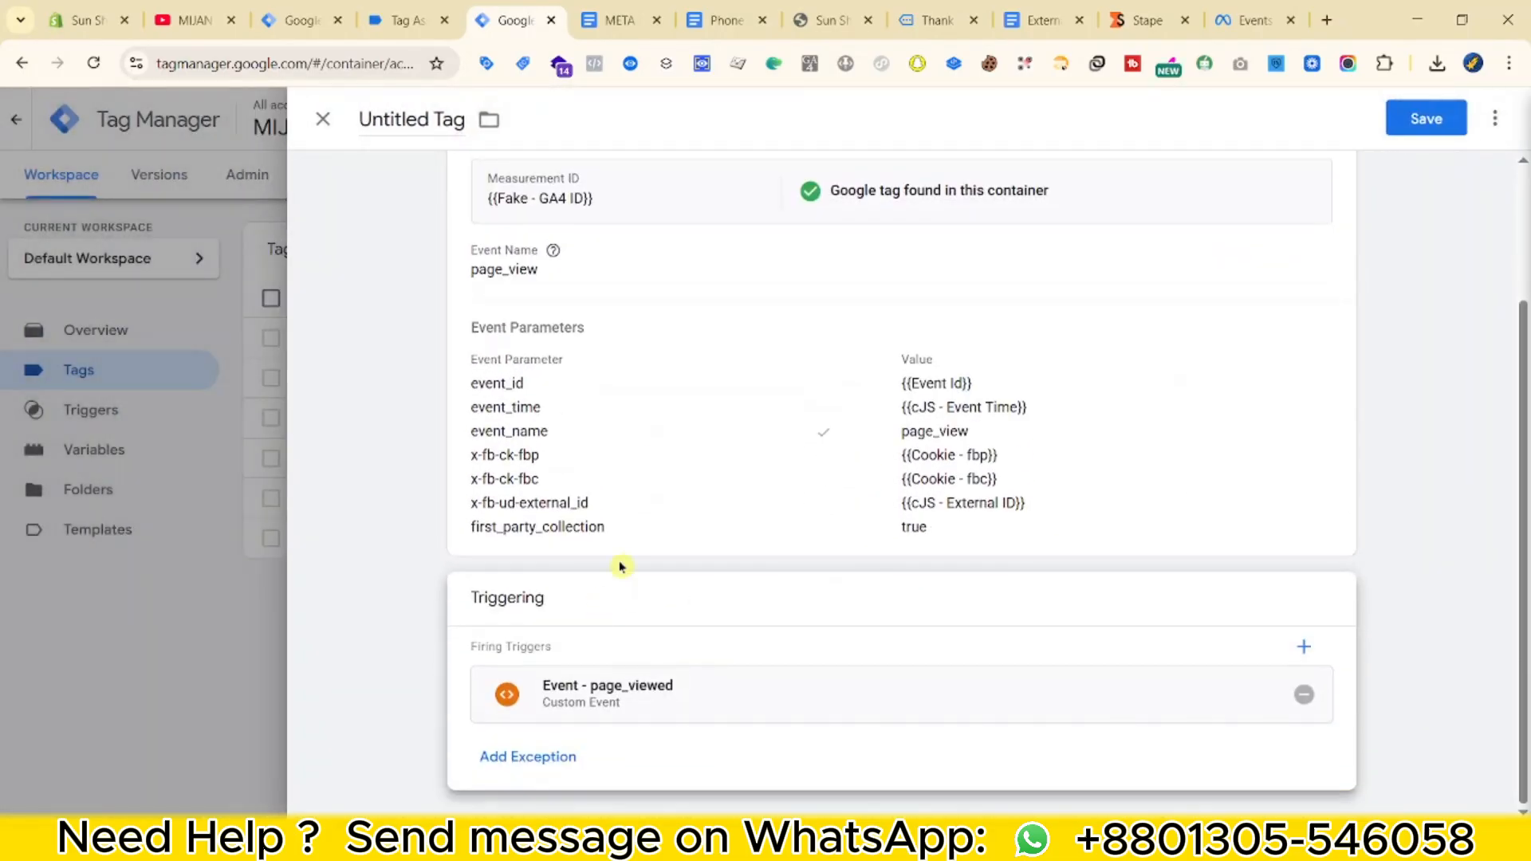
click(727, 530)
scroll(1128, 417, down, 5)
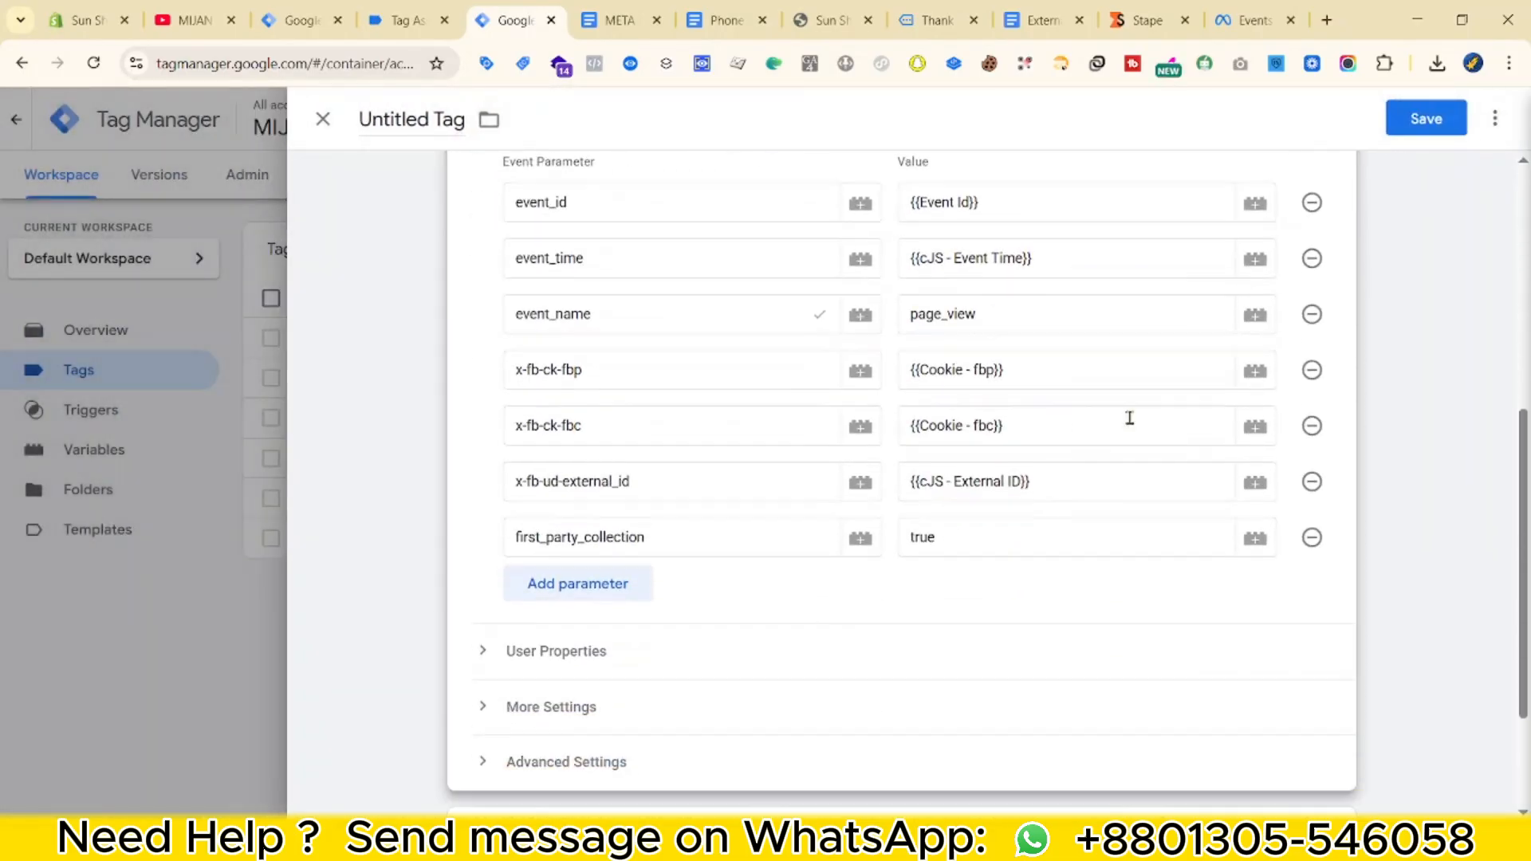
scroll(789, 348, up, 1)
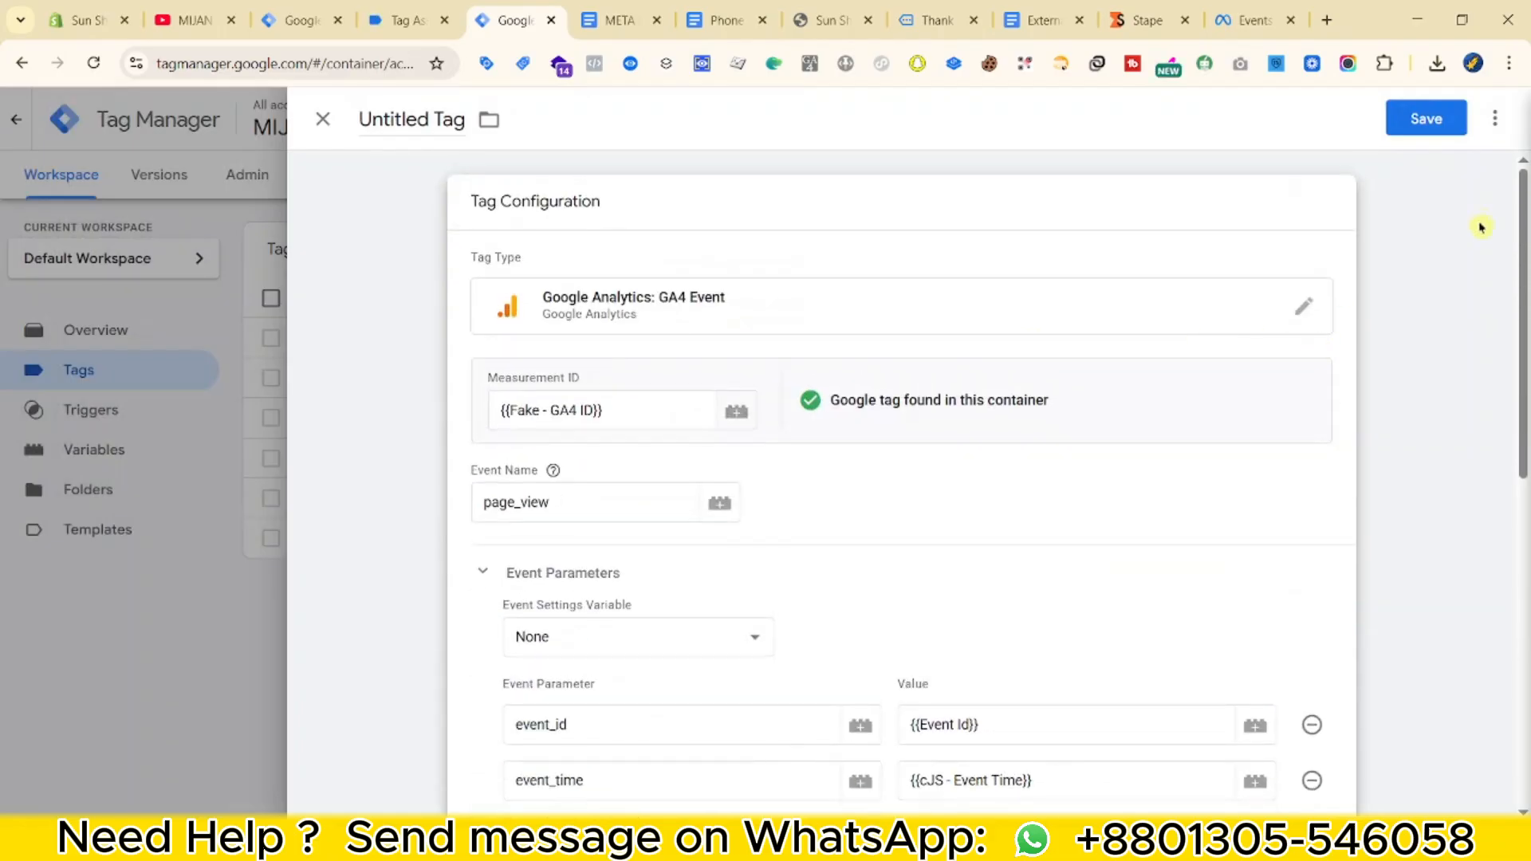
Save the tag as 'Meta - SS - Page View || TAG'.
click(1414, 128)
text(Meta - SS - Page View ||)
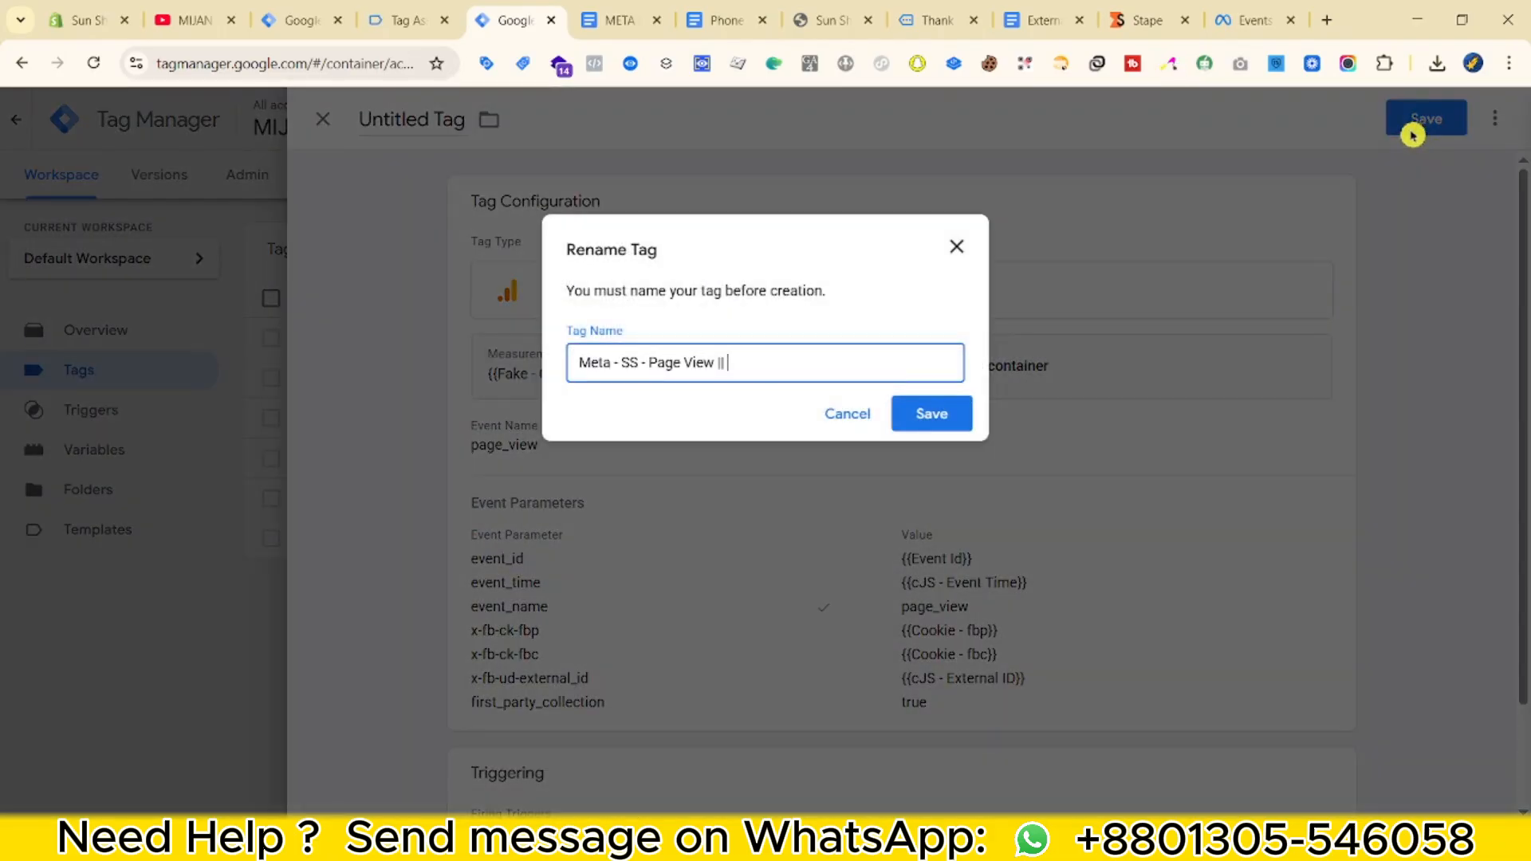
text( TAG)
click(961, 412)
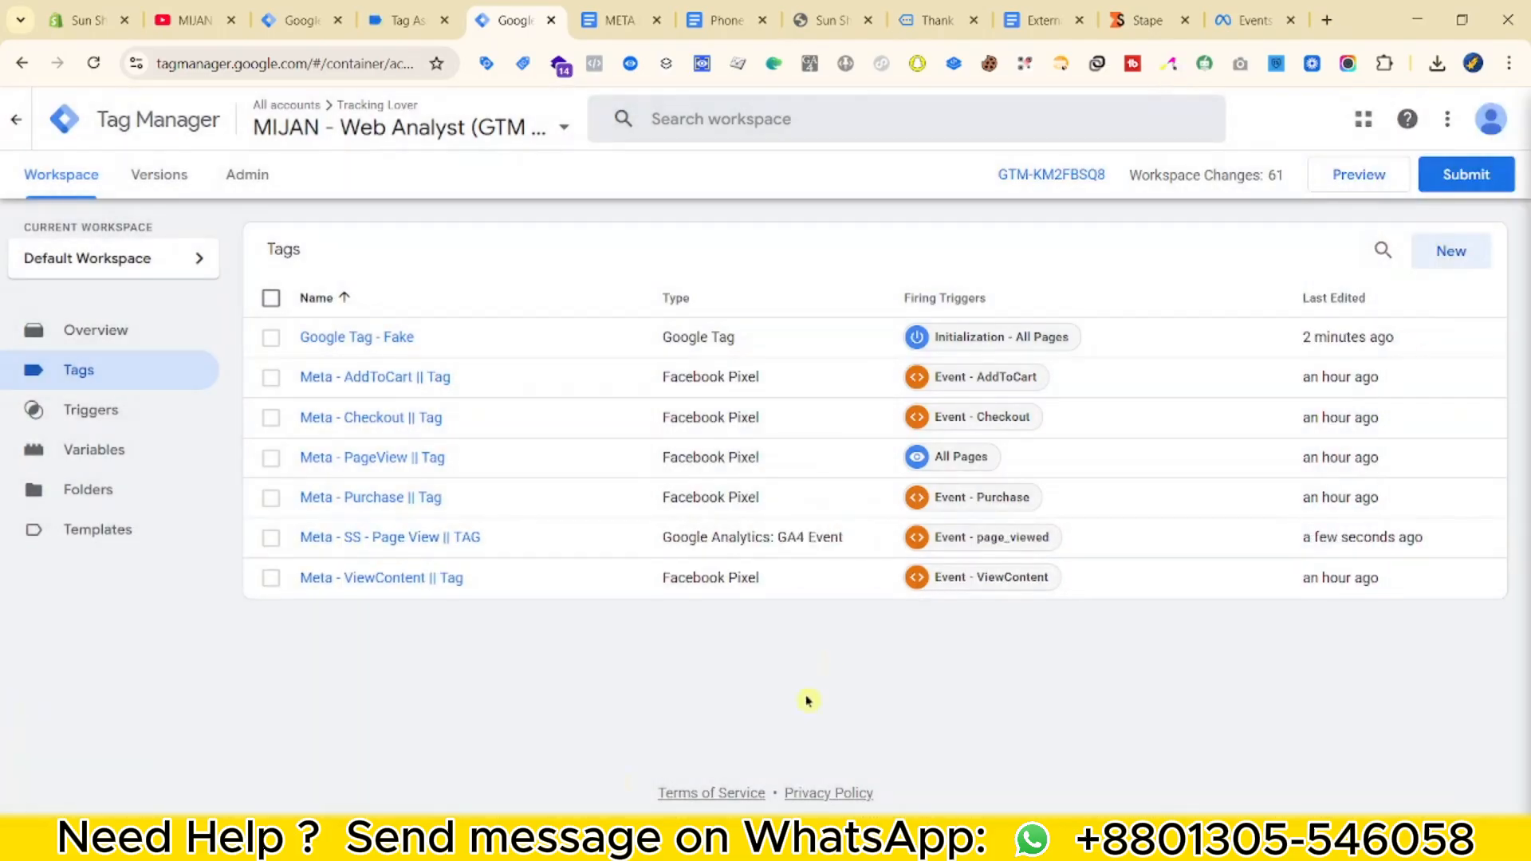
Copy the Meta - SS - Page View || TAG tag and select the copy's event name for replacement.
click(439, 542)
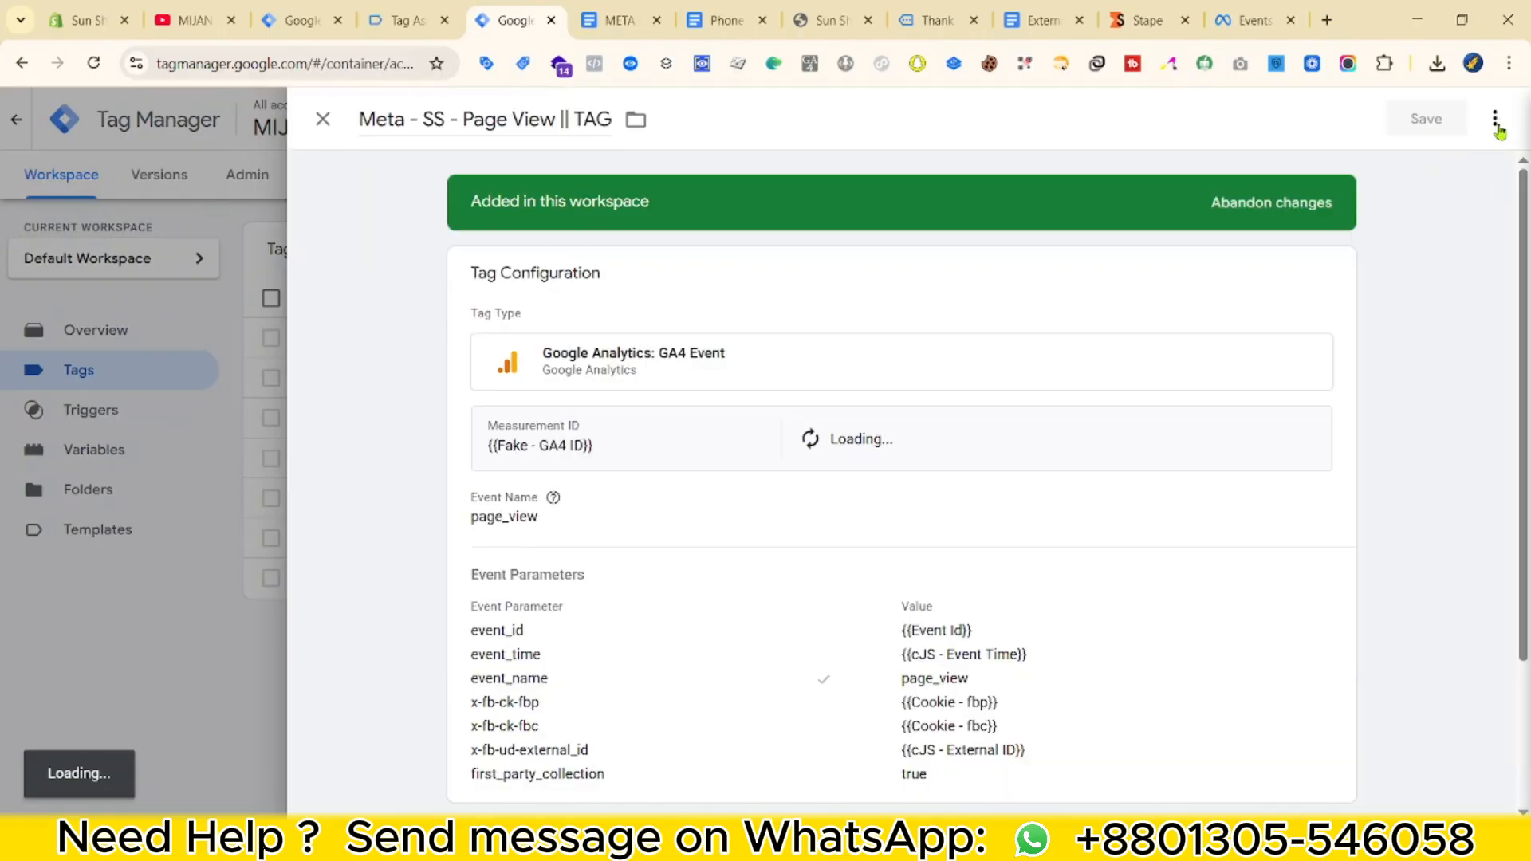
click(1496, 121)
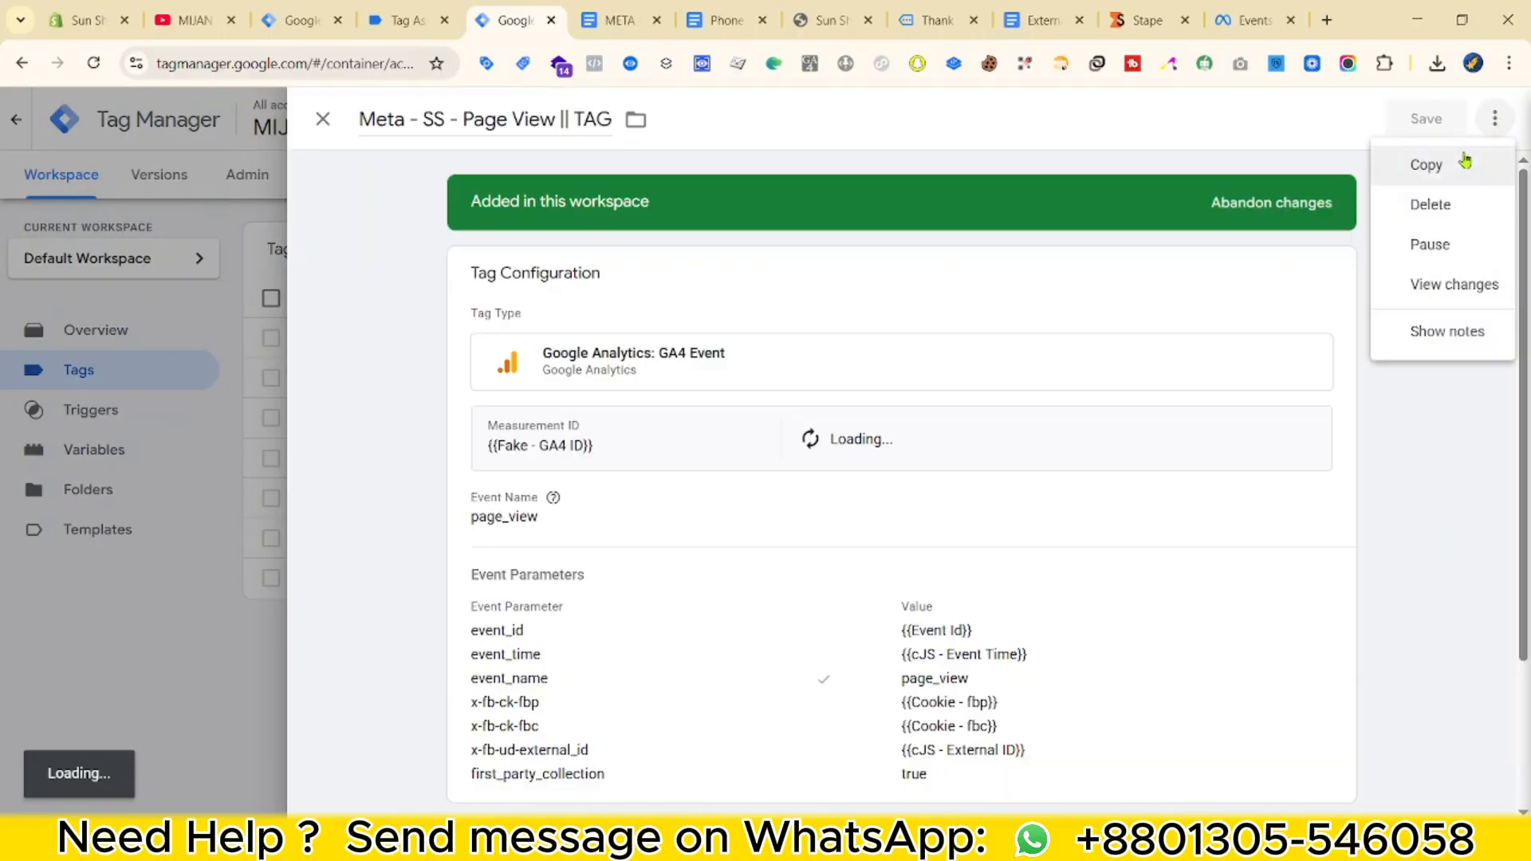
click(1453, 168)
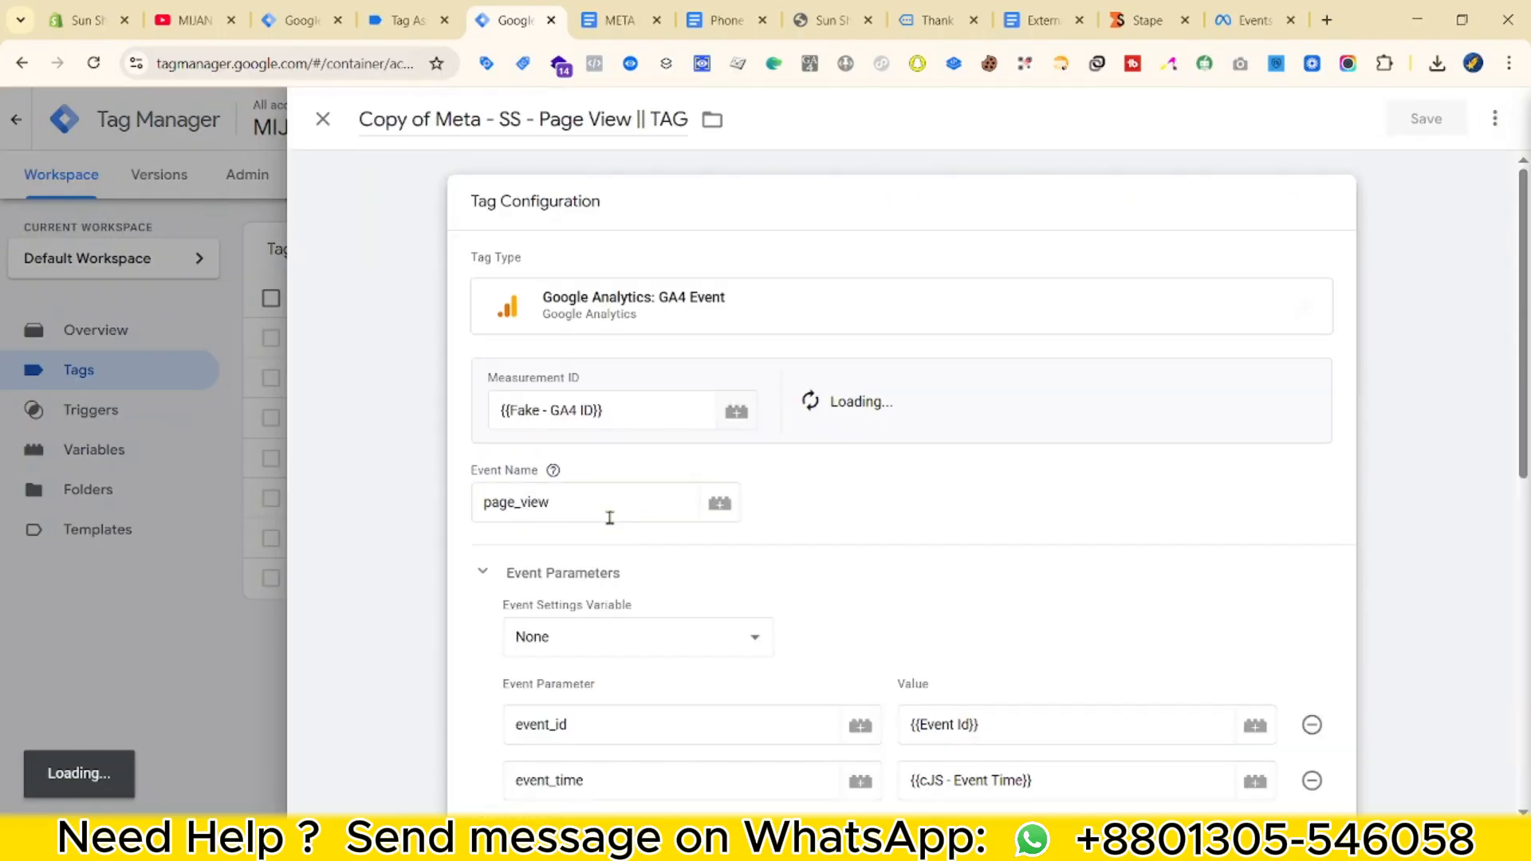
scroll(586, 556, down, 1)
double_click(582, 406)
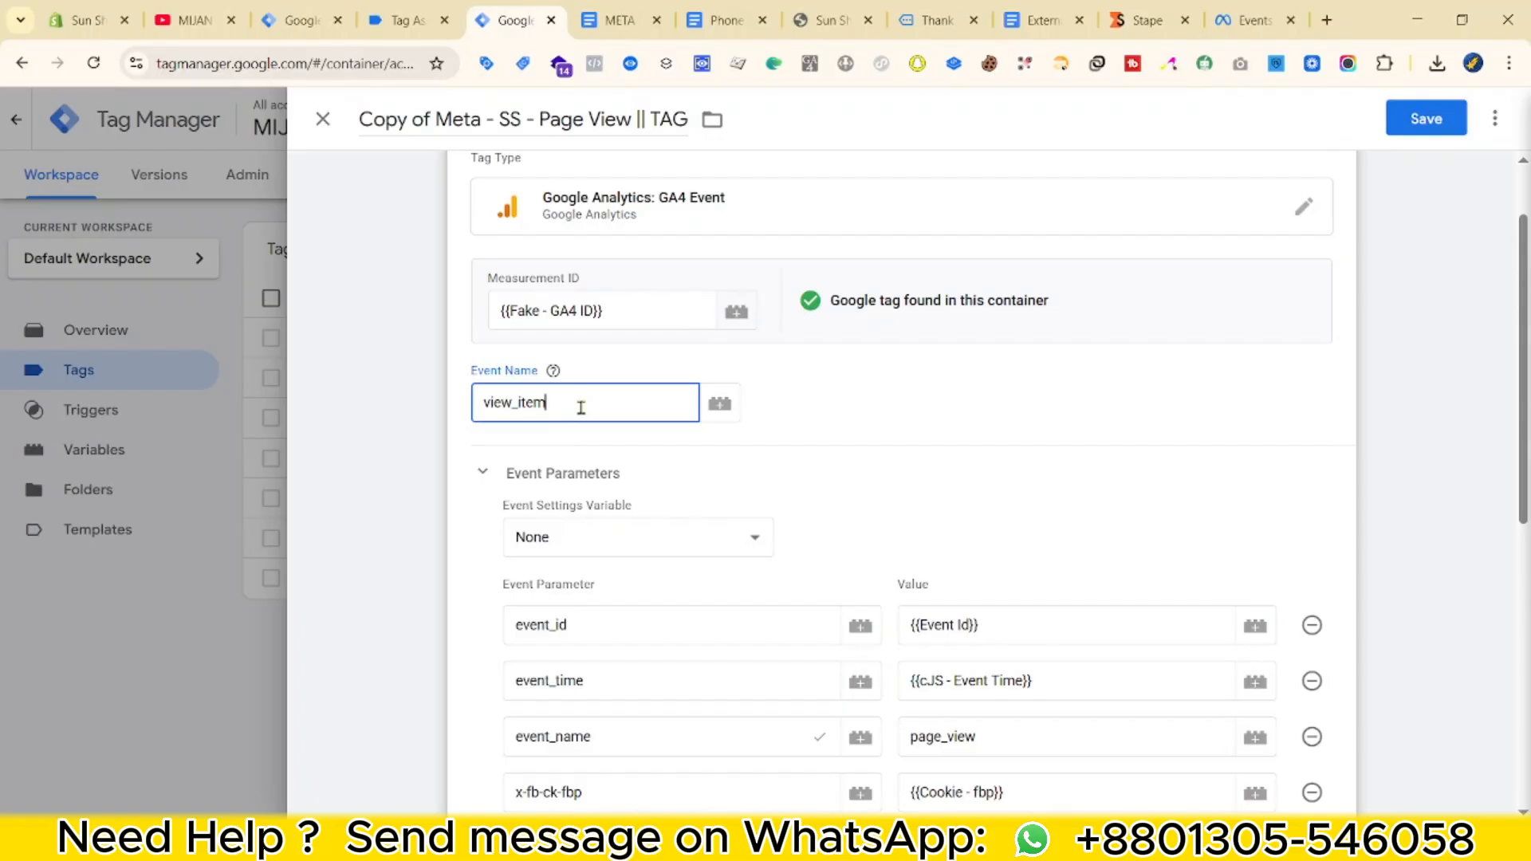
Check the parameter reference document, then add three empty event parameter rows to the copied tag.
scroll(769, 586, down, 4)
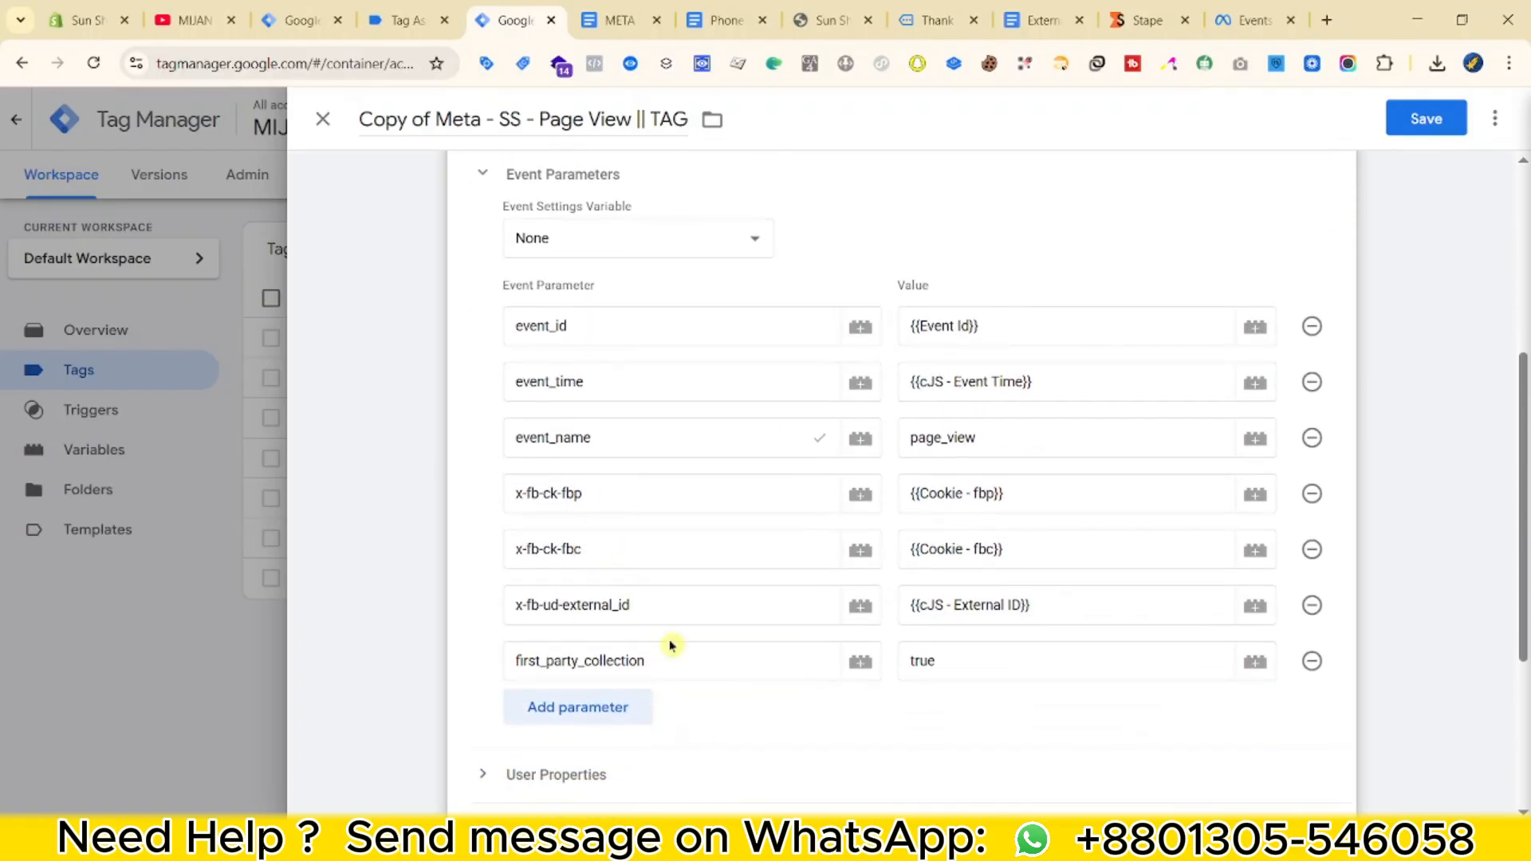
click(577, 6)
scroll(762, 553, down, 6)
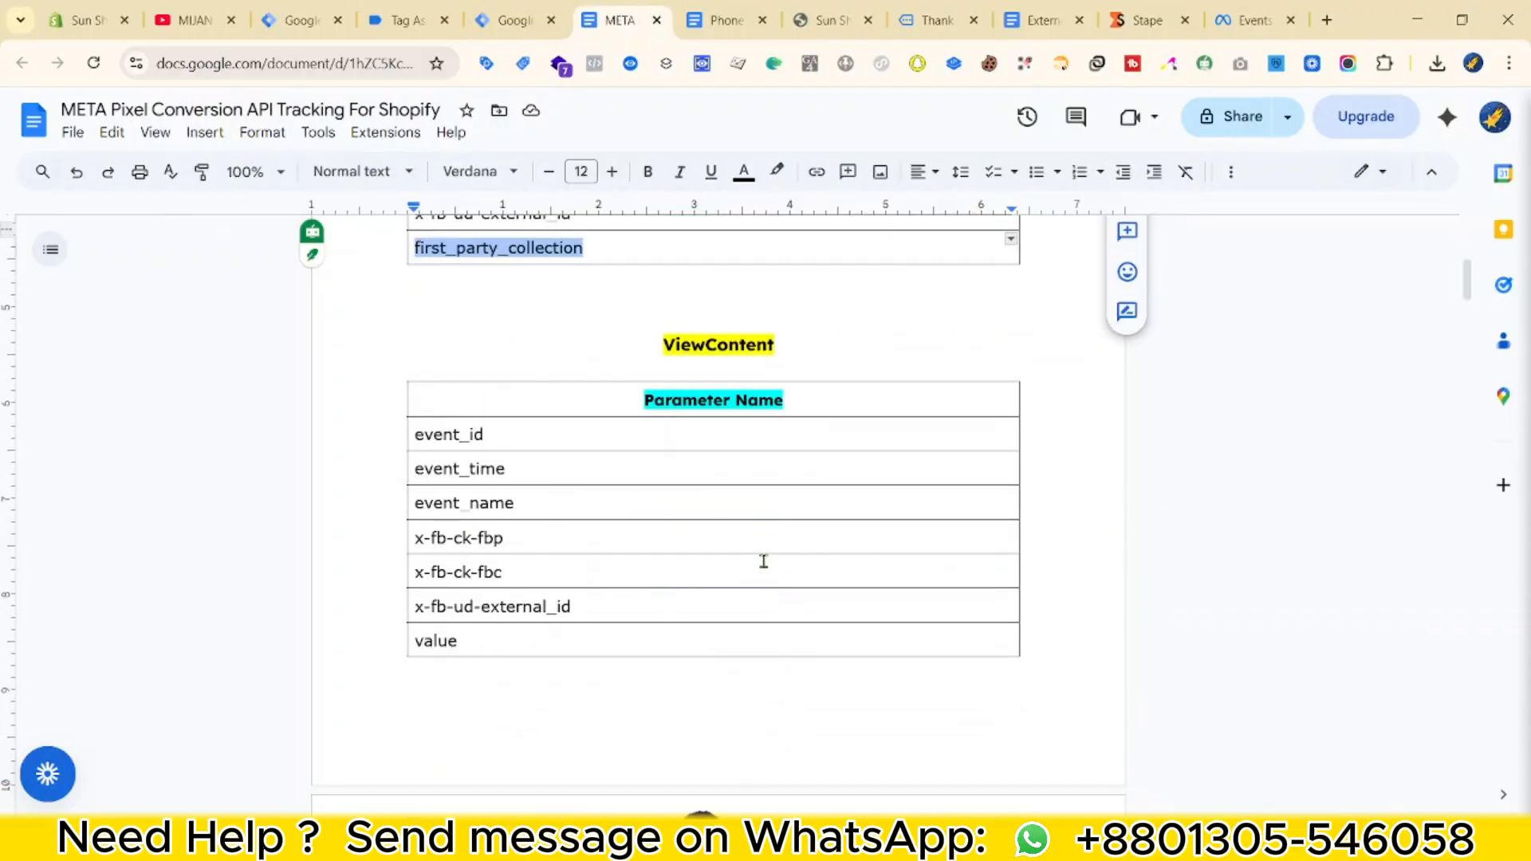
scroll(766, 575, up, 1)
click(534, 26)
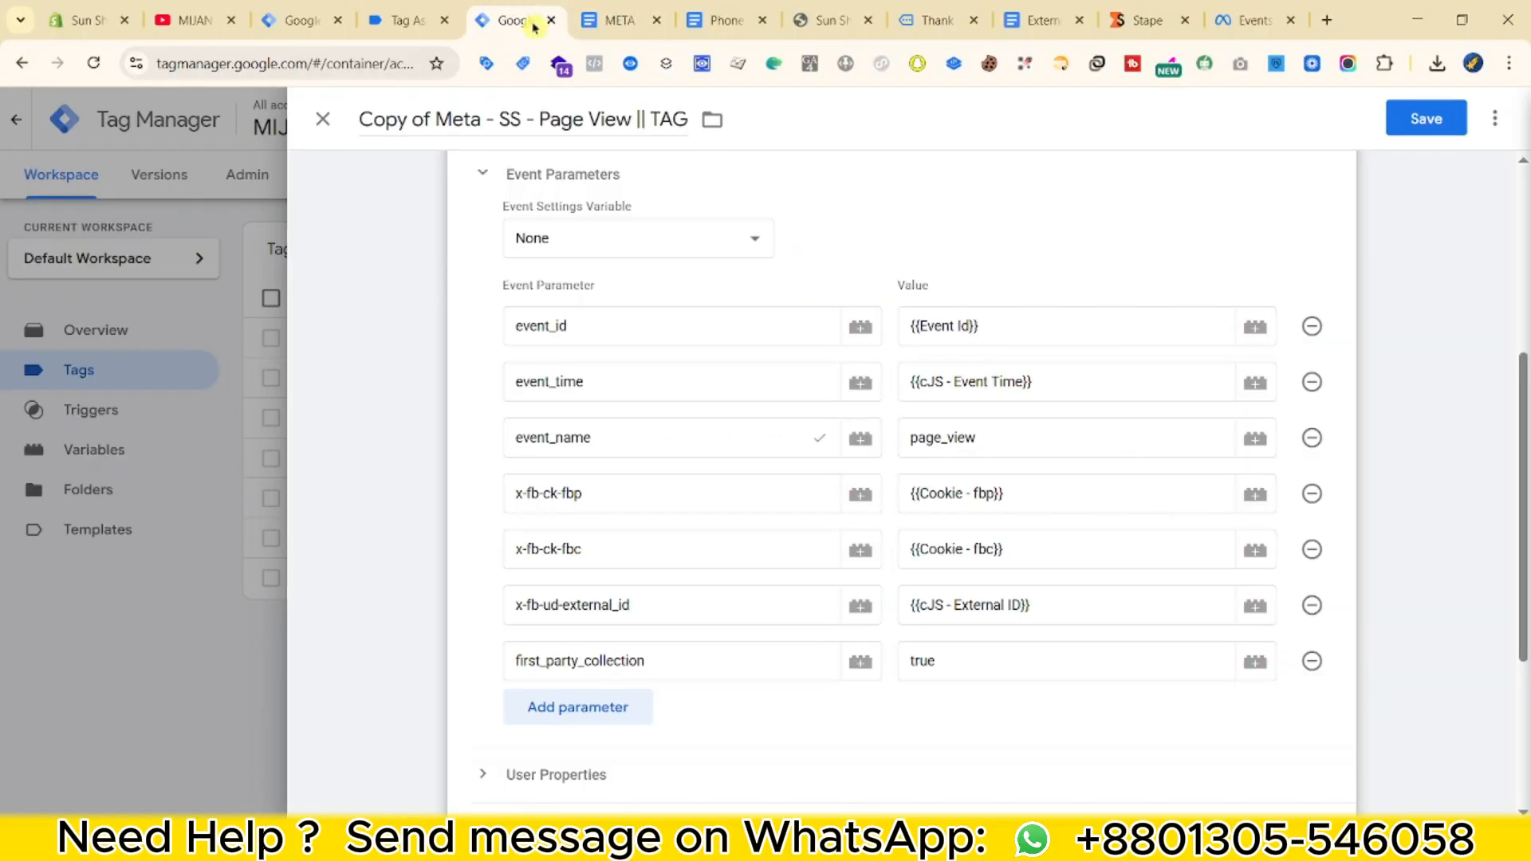
click(594, 700)
scroll(603, 677, down, 2)
click(600, 574)
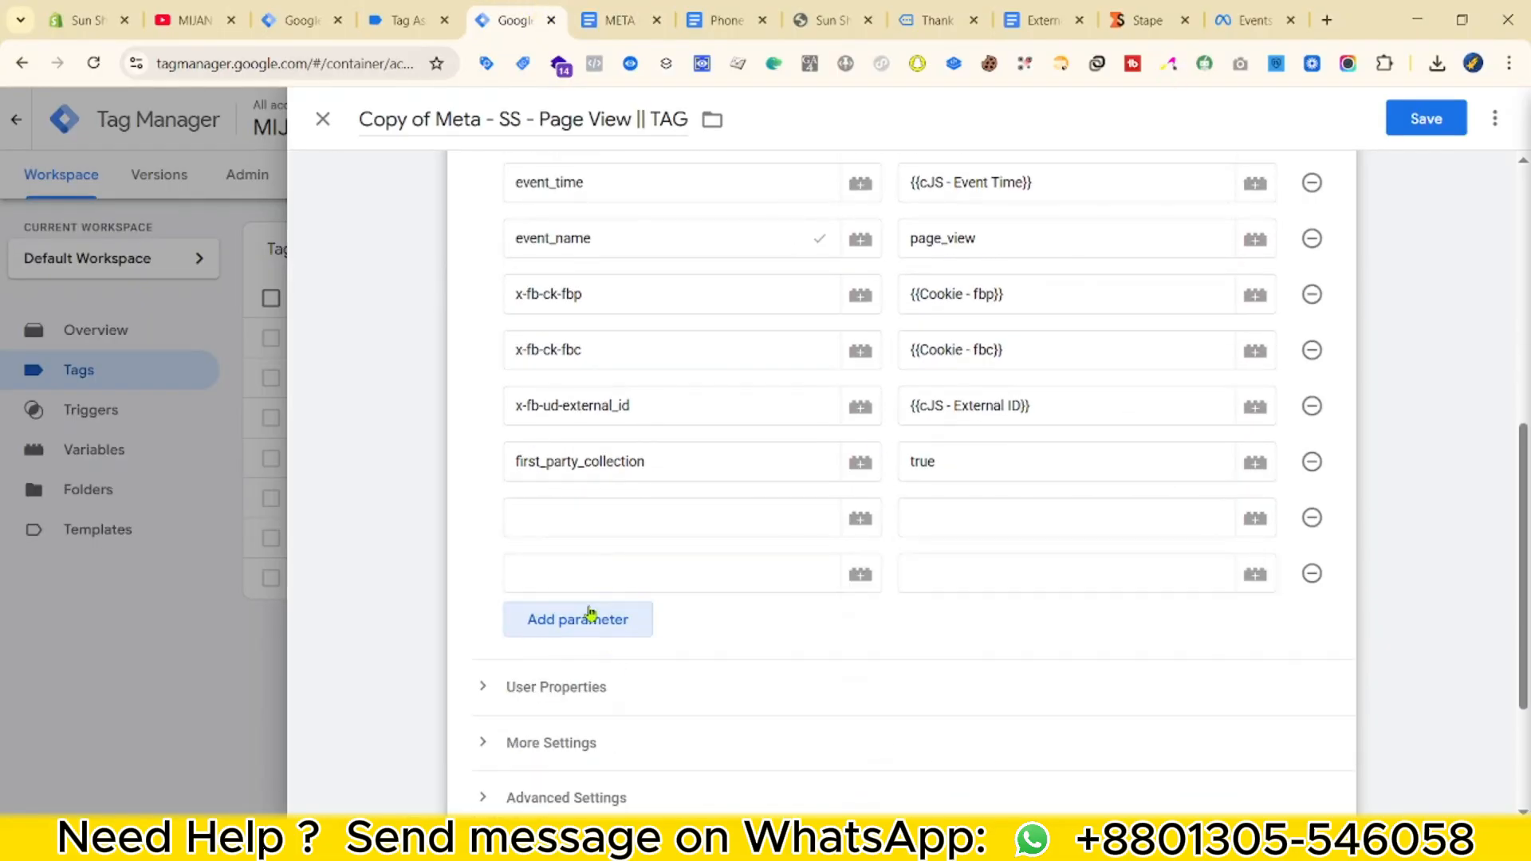
click(590, 614)
Name the new parameters value, currency and items, copying the names from the reference document.
click(591, 526)
text(value)
click(608, 20)
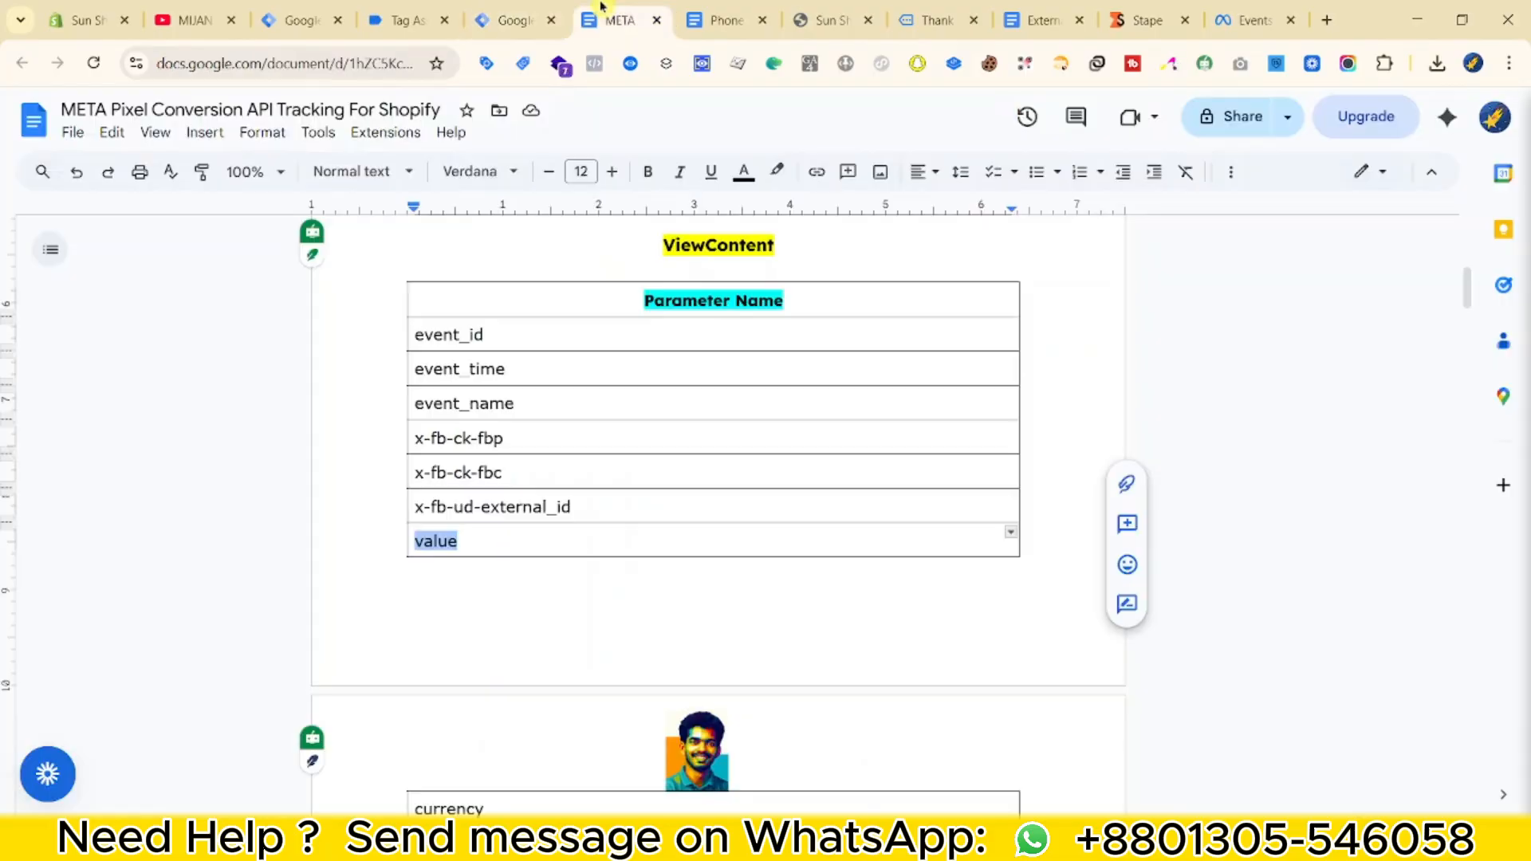
scroll(439, 595, down, 3)
double_click(441, 608)
key(ctrl+c)
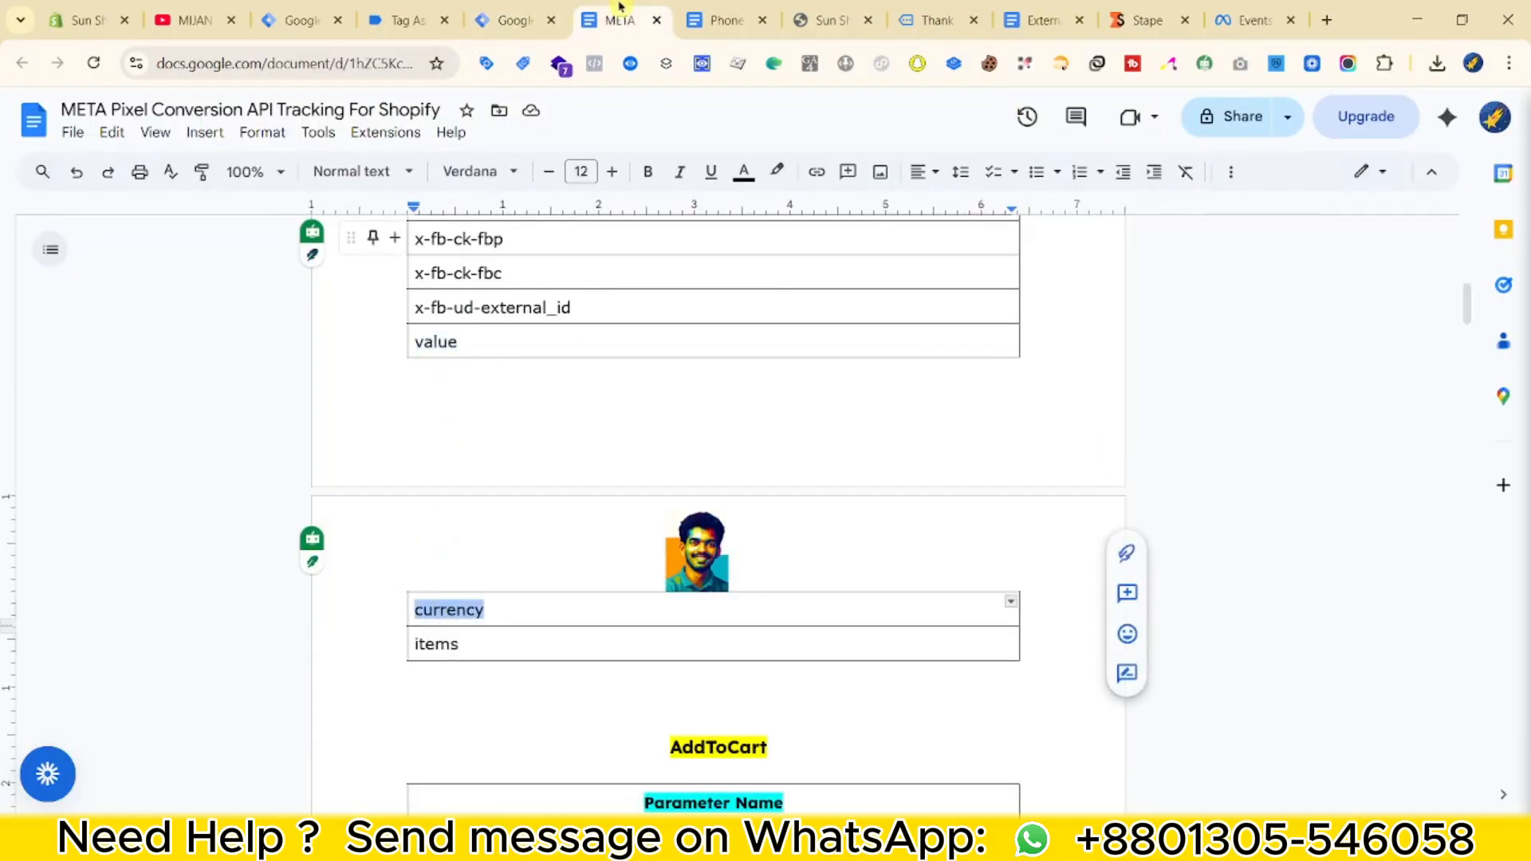
click(539, 8)
click(587, 561)
key(ctrl+v)
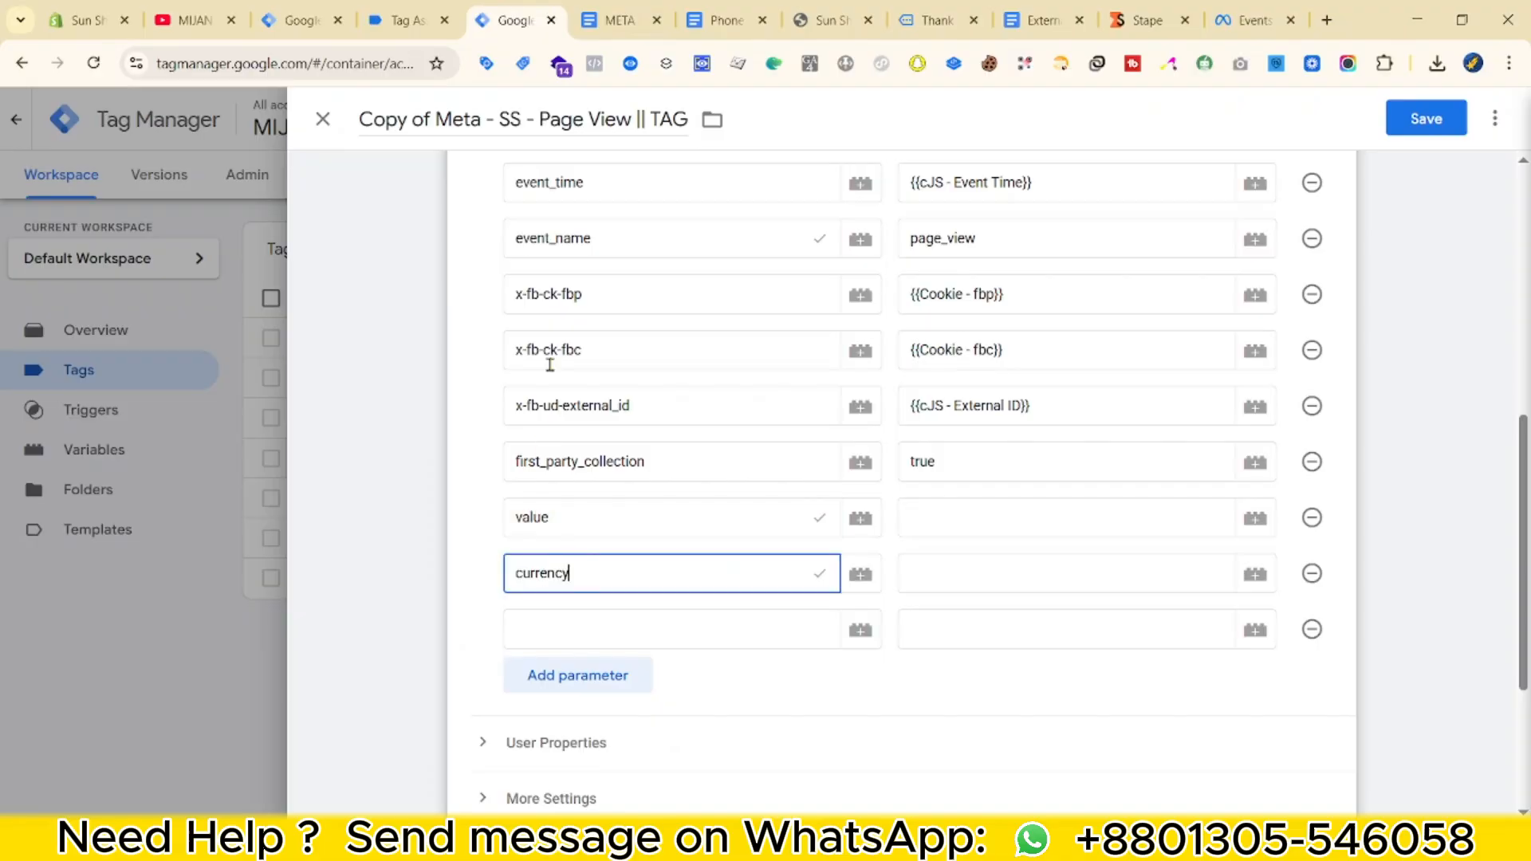
click(594, 16)
double_click(438, 643)
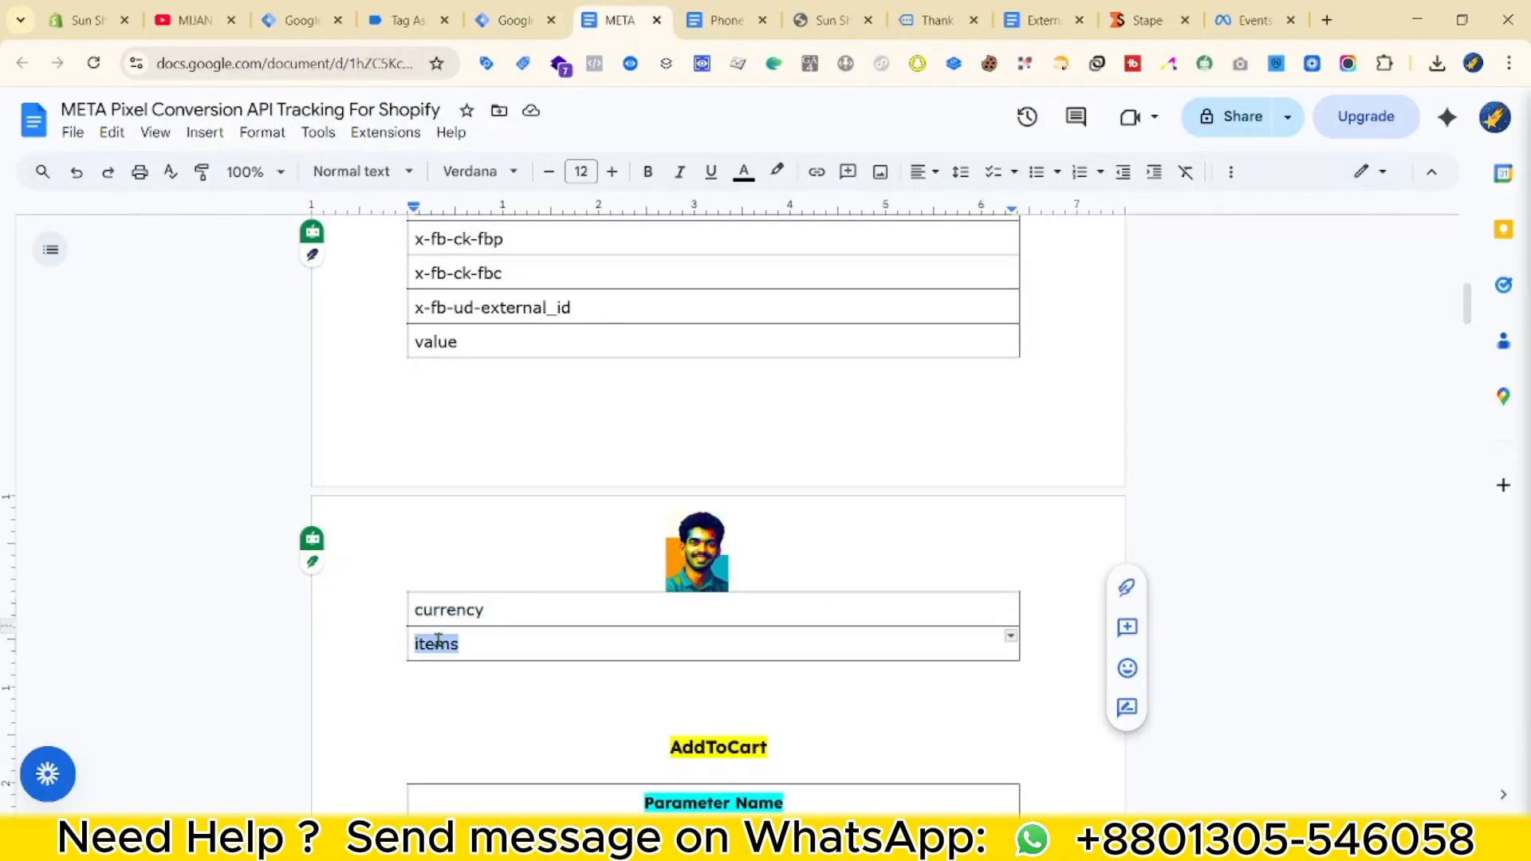
click(534, 19)
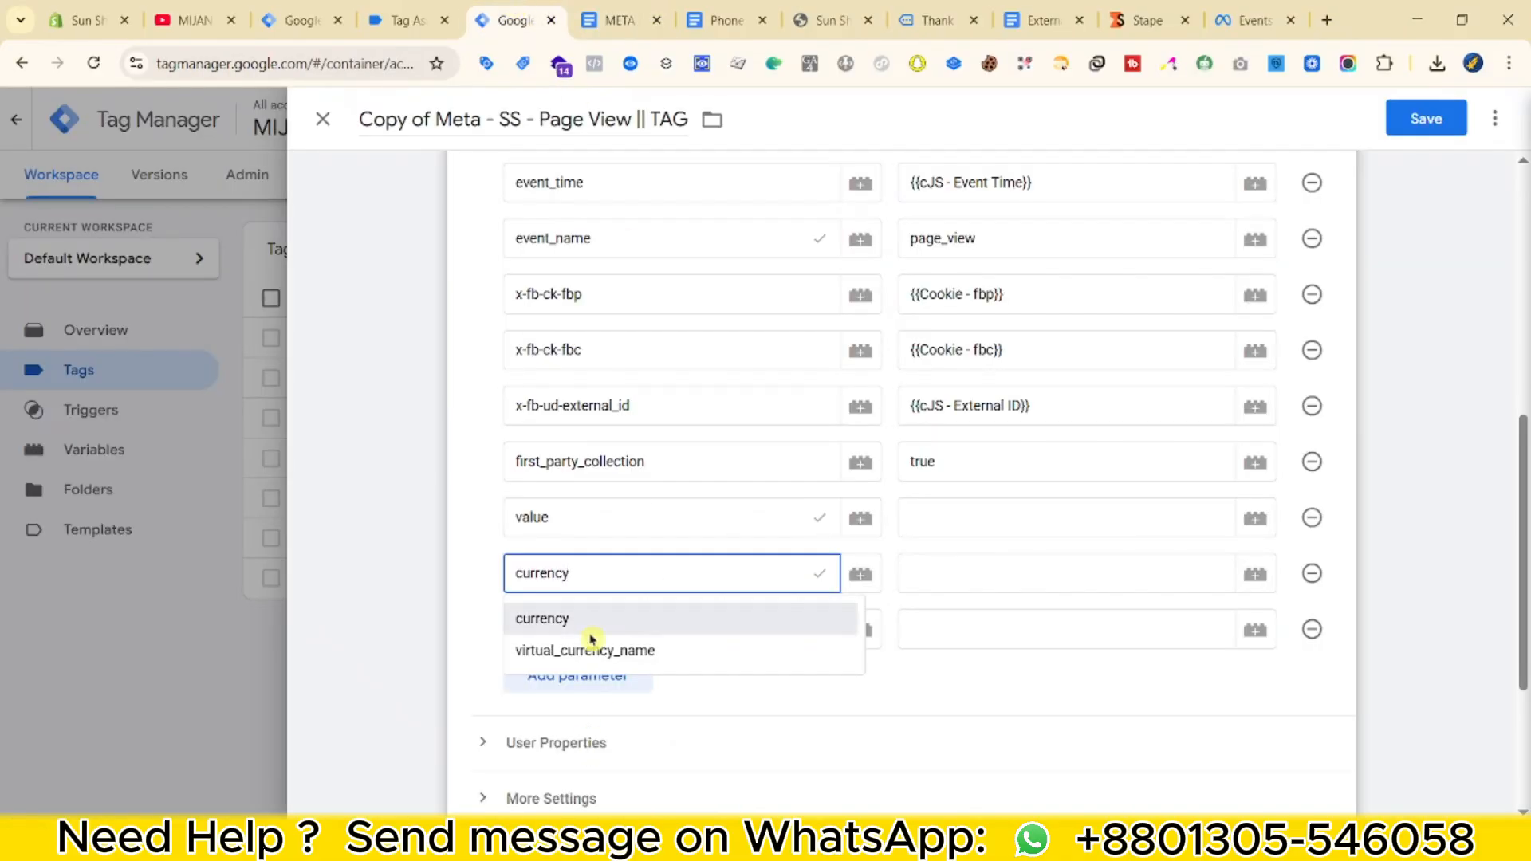
click(448, 622)
click(532, 603)
scroll(602, 681, down, 6)
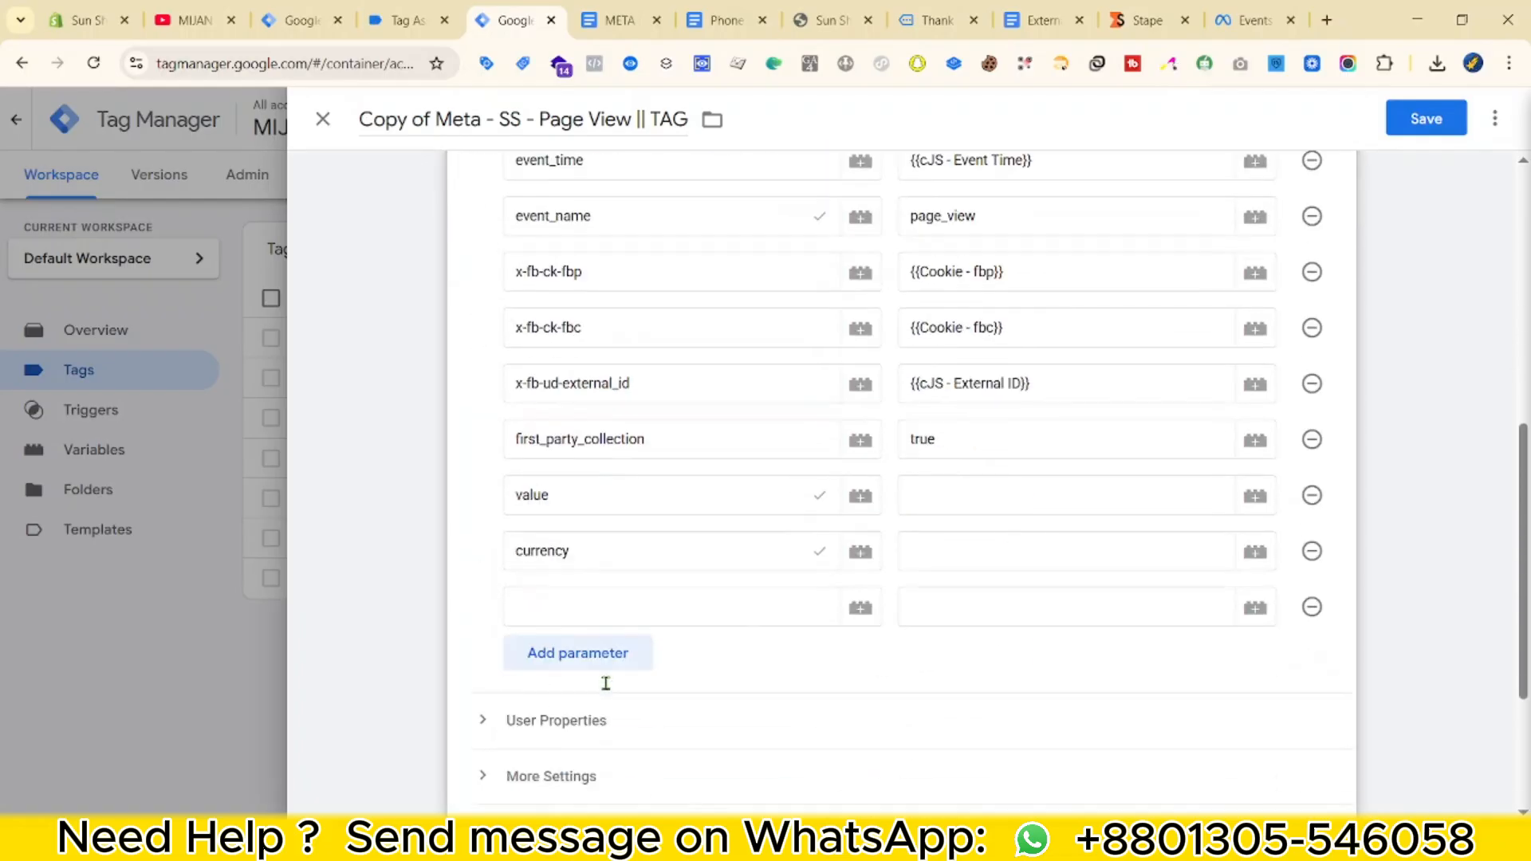
click(577, 538)
Set the parameter values to {{dlv - value}}, {{dlv - currency}} and {{dlv - items}}.
click(973, 408)
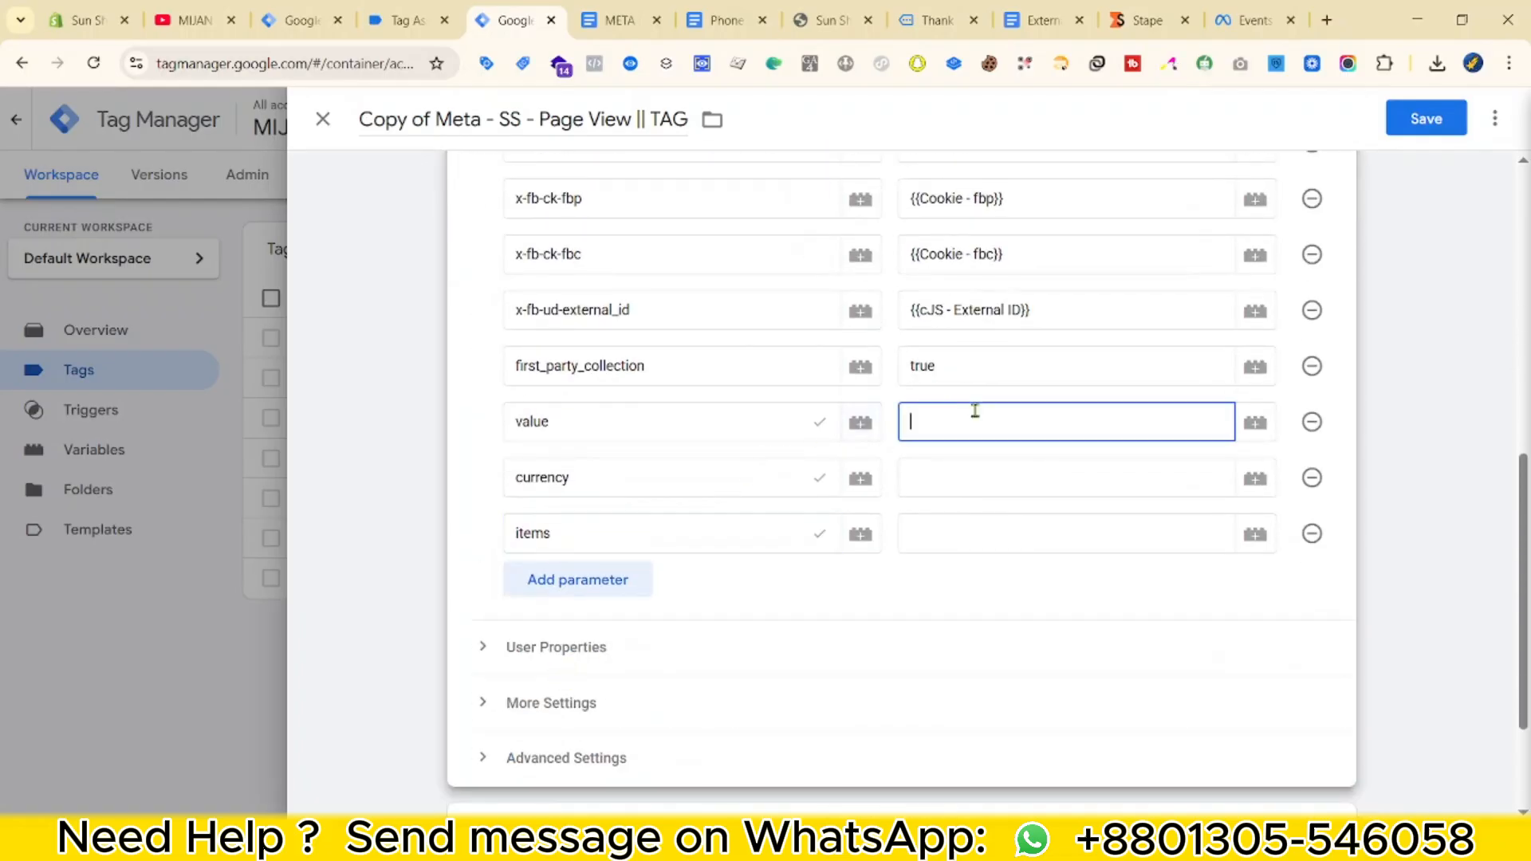
click(1254, 422)
click(991, 246)
click(1038, 468)
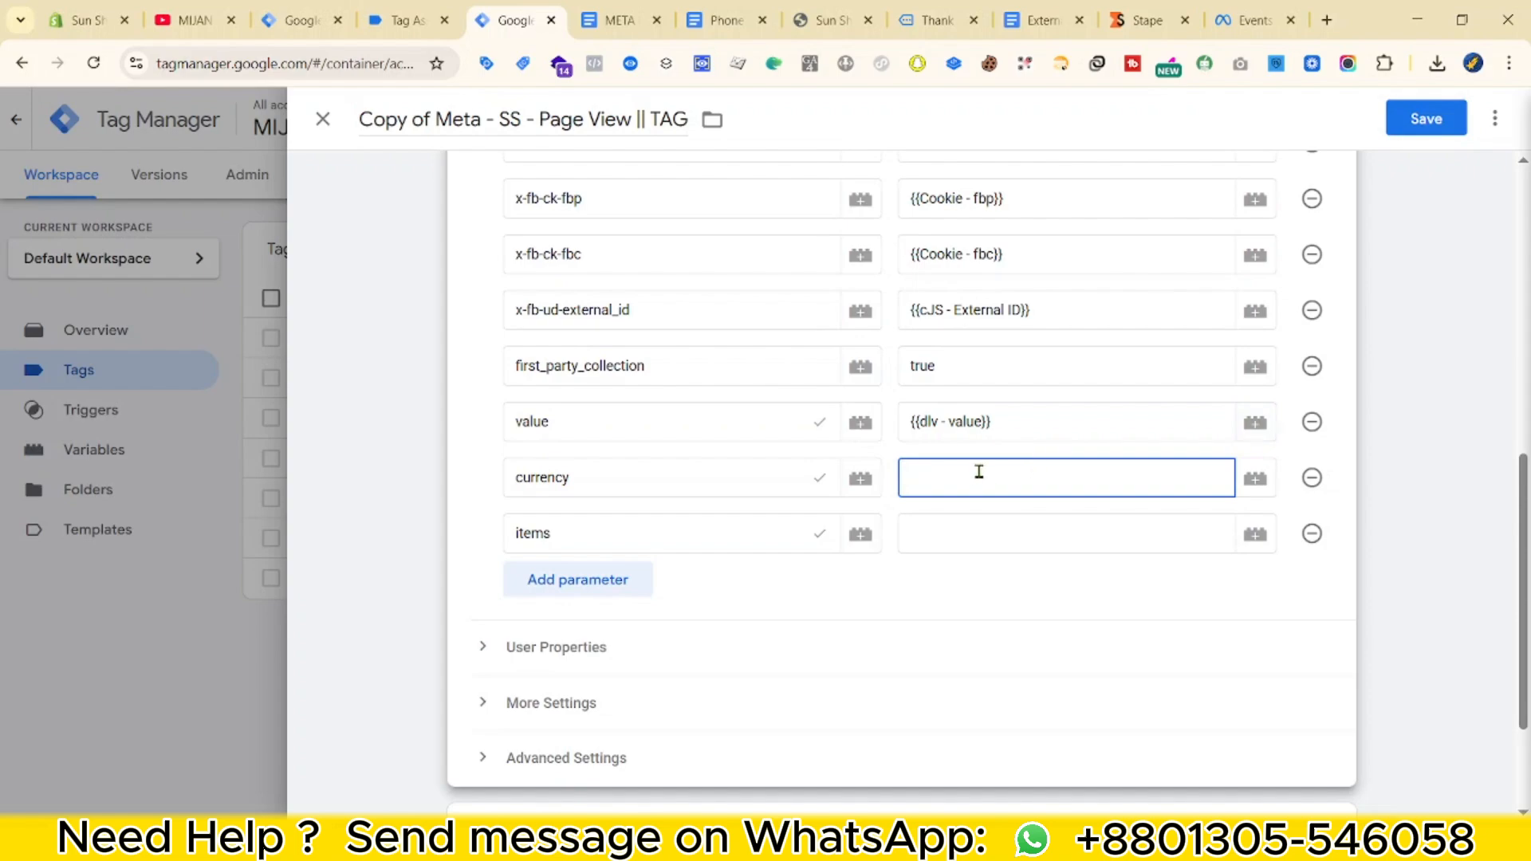
text({{cu)
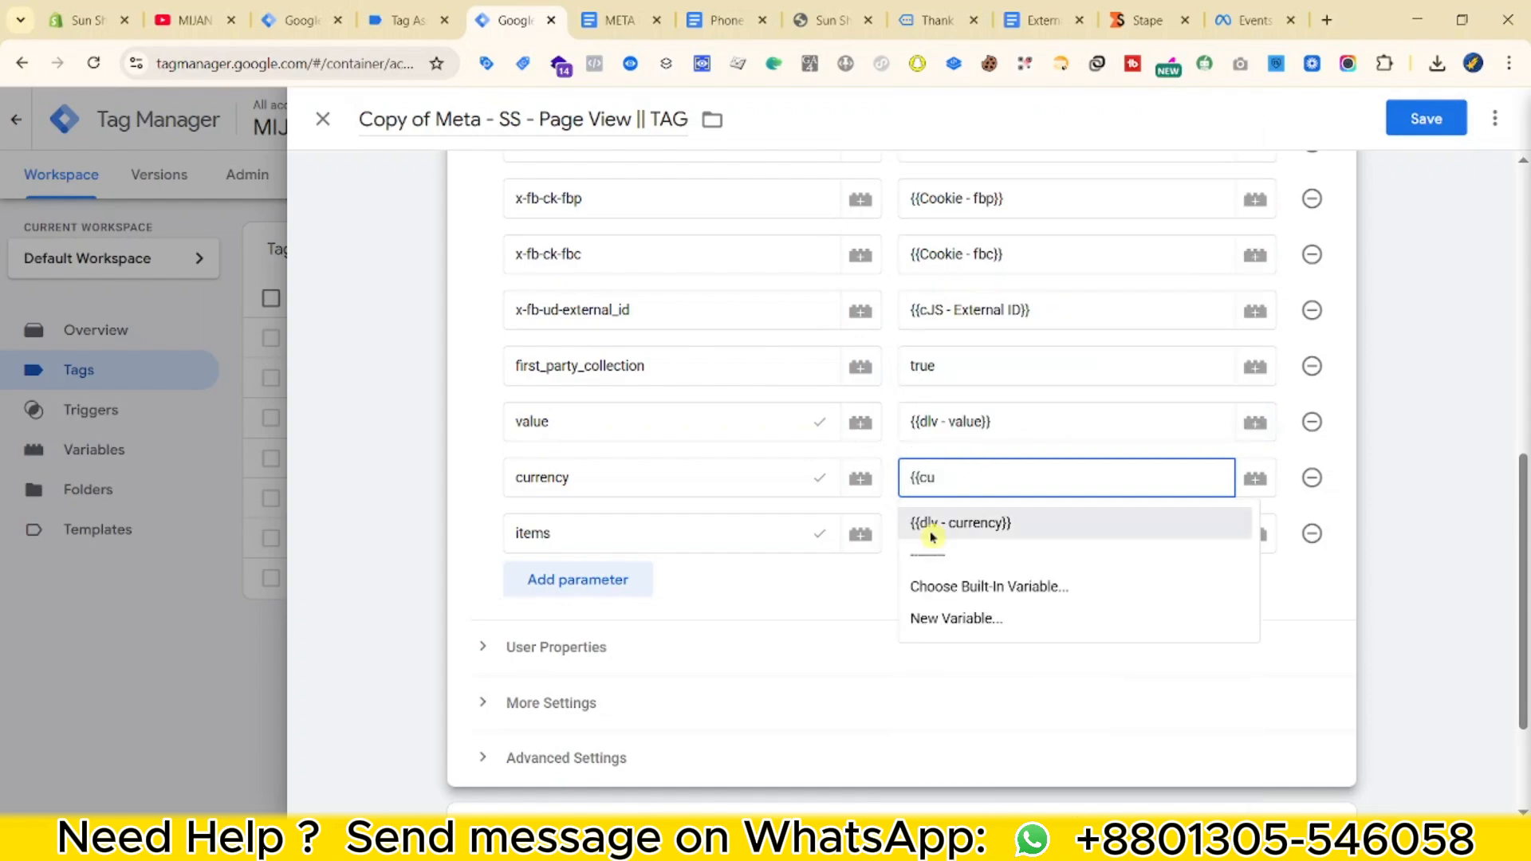
click(938, 526)
click(969, 480)
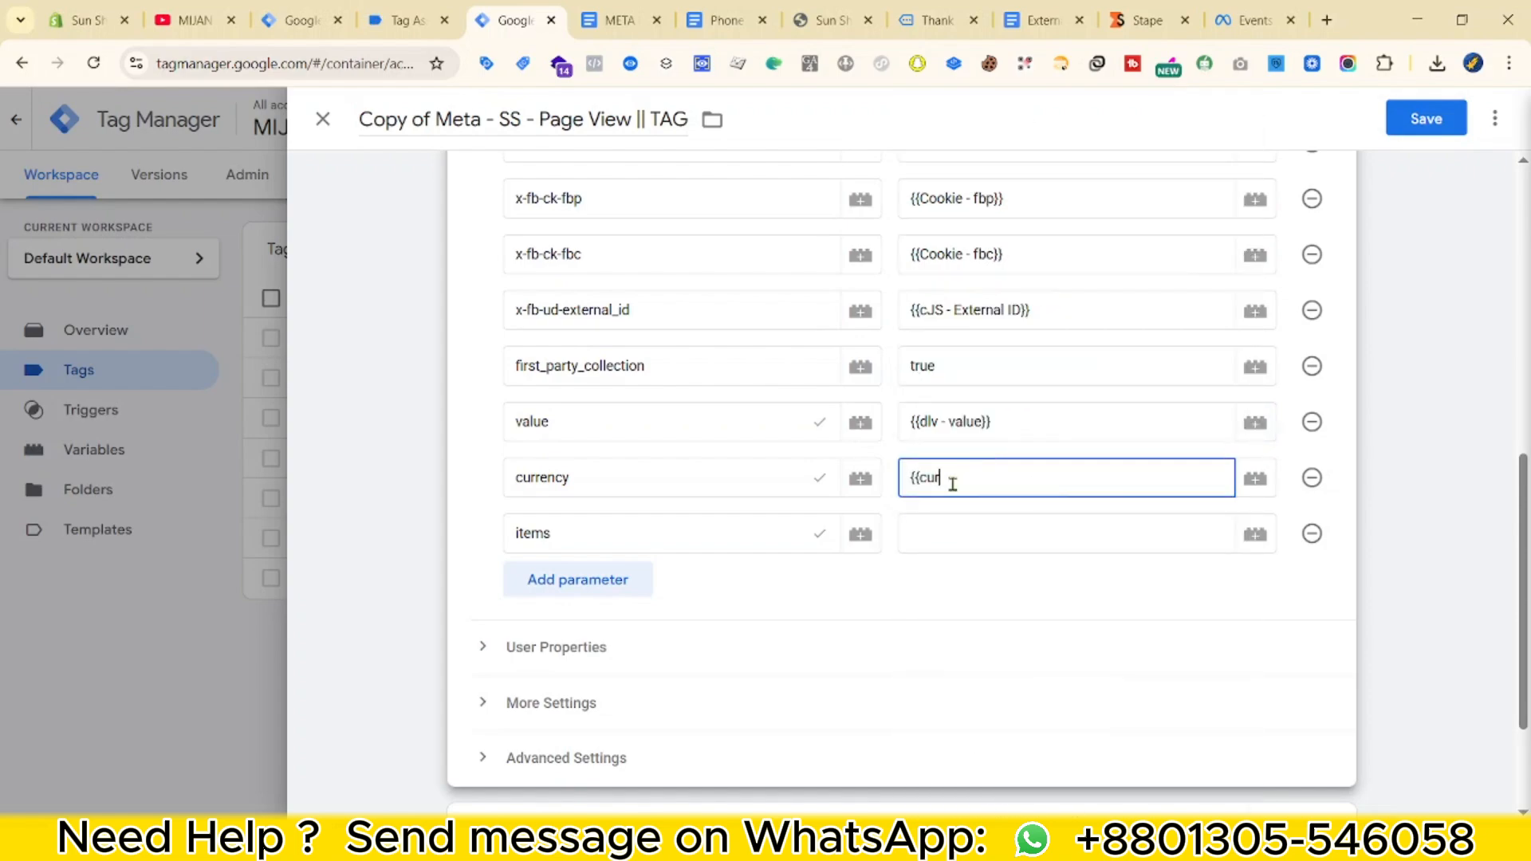
click(957, 520)
text({{dlv -)
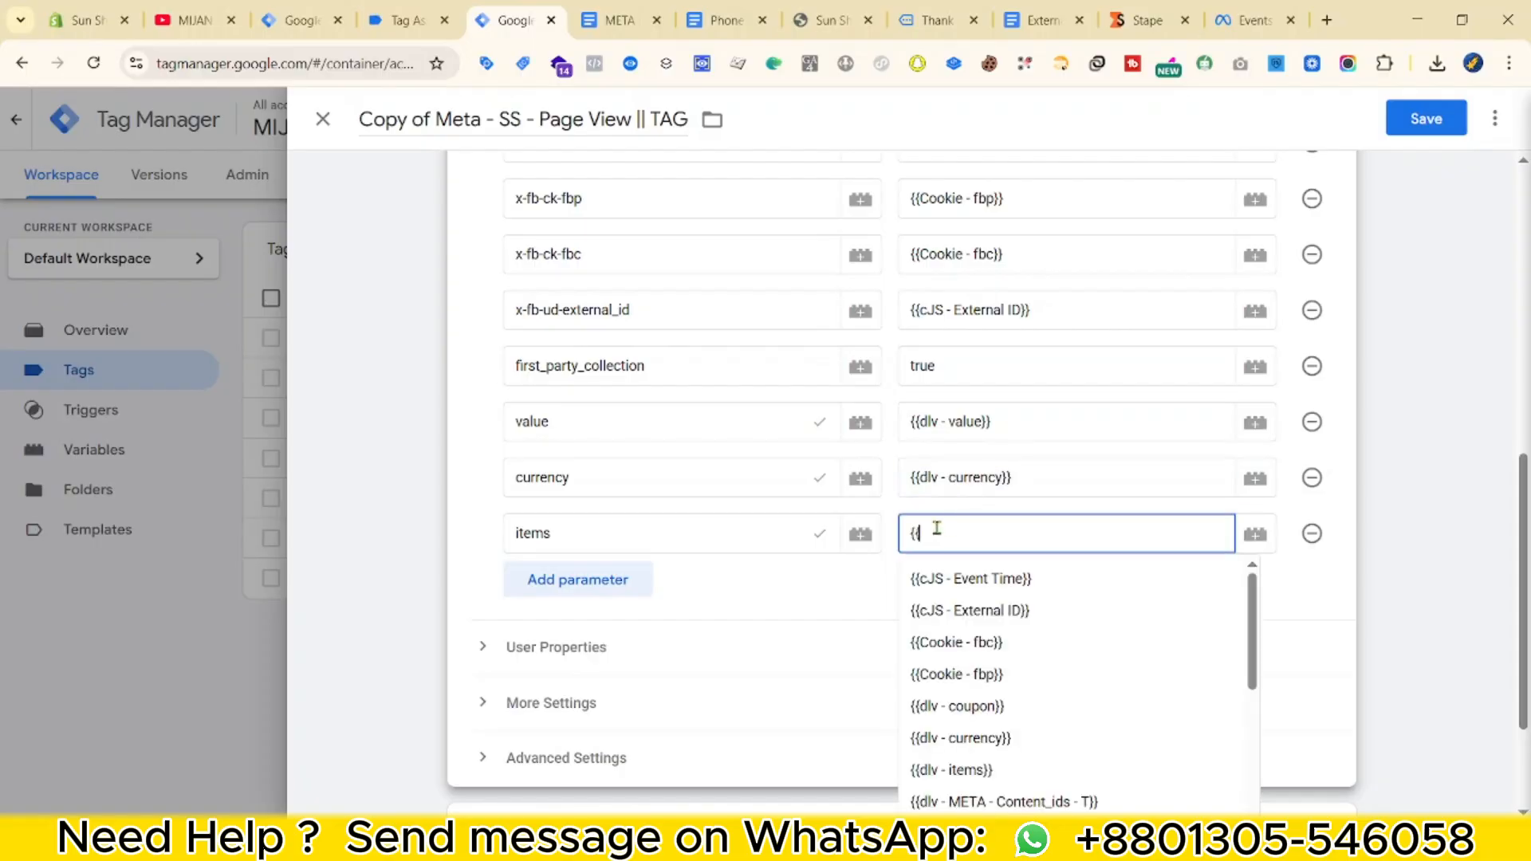
click(941, 577)
scroll(720, 573, down, 2)
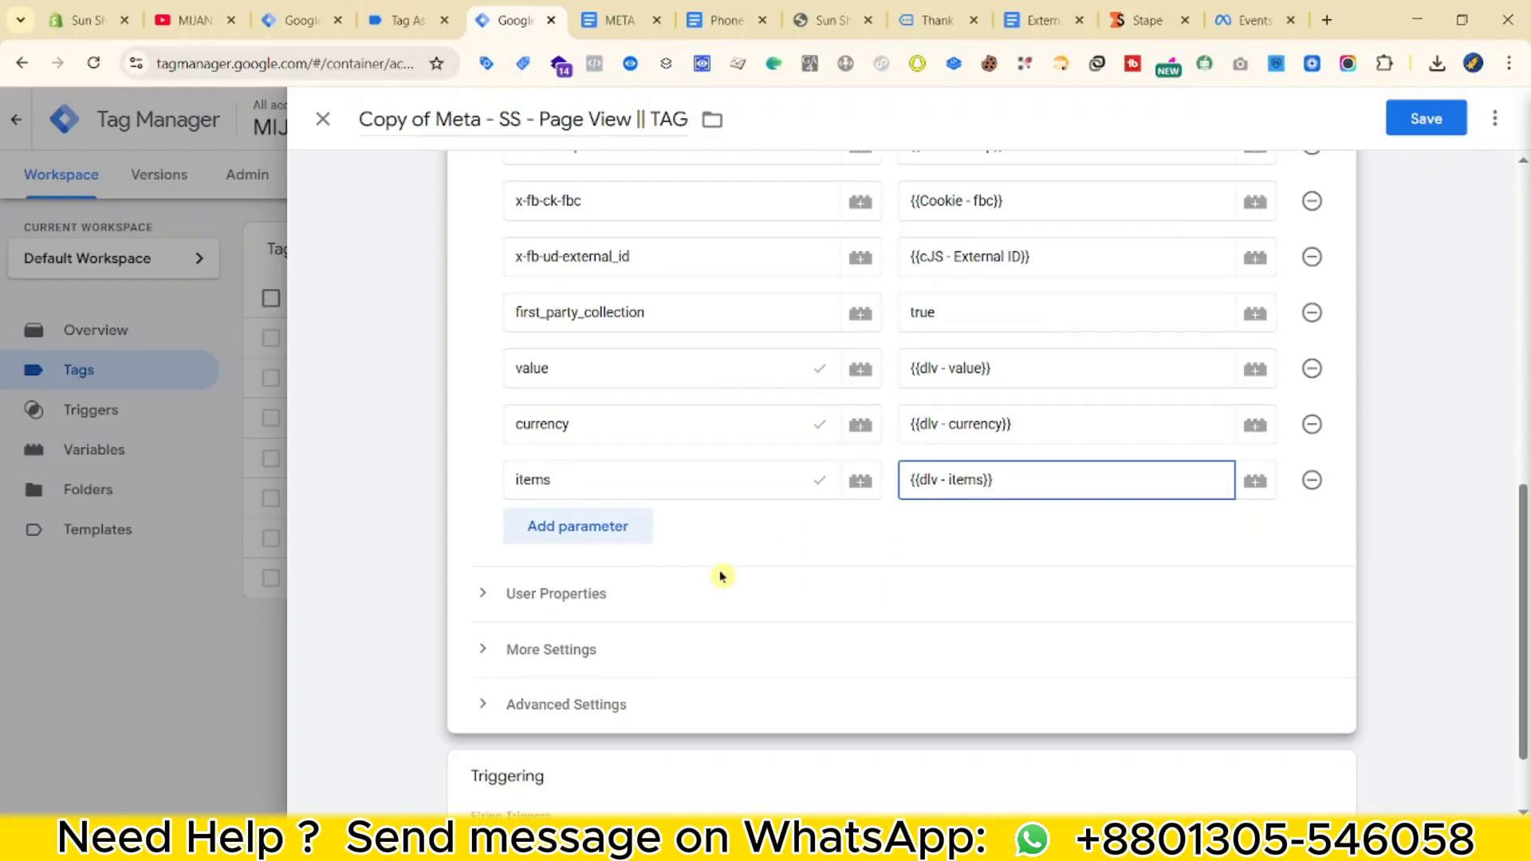
click(694, 646)
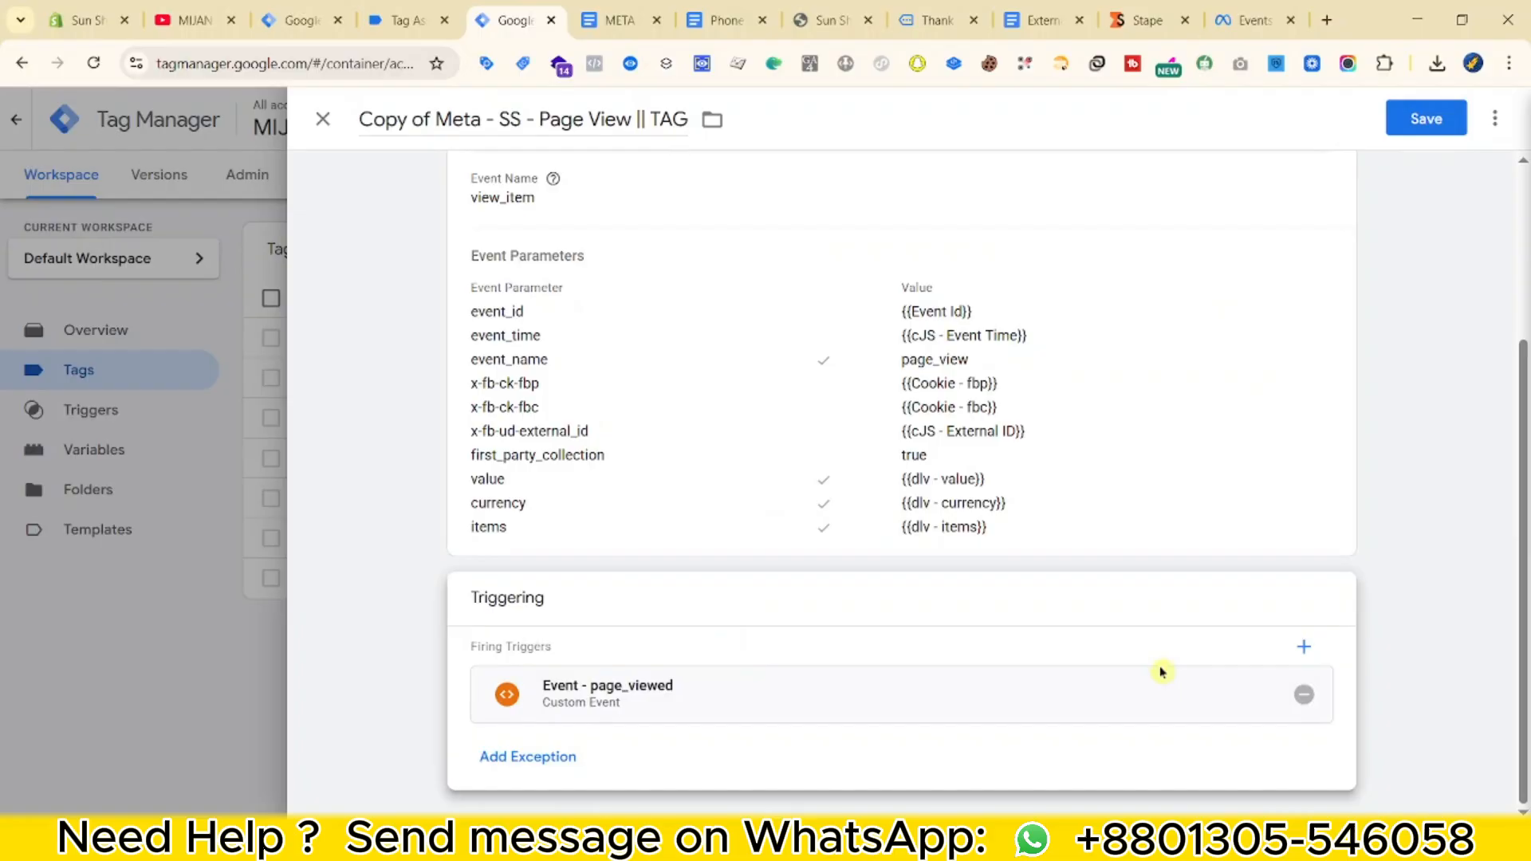
Replace the Event - page_viewed trigger with Event - ViewContent.
click(1325, 701)
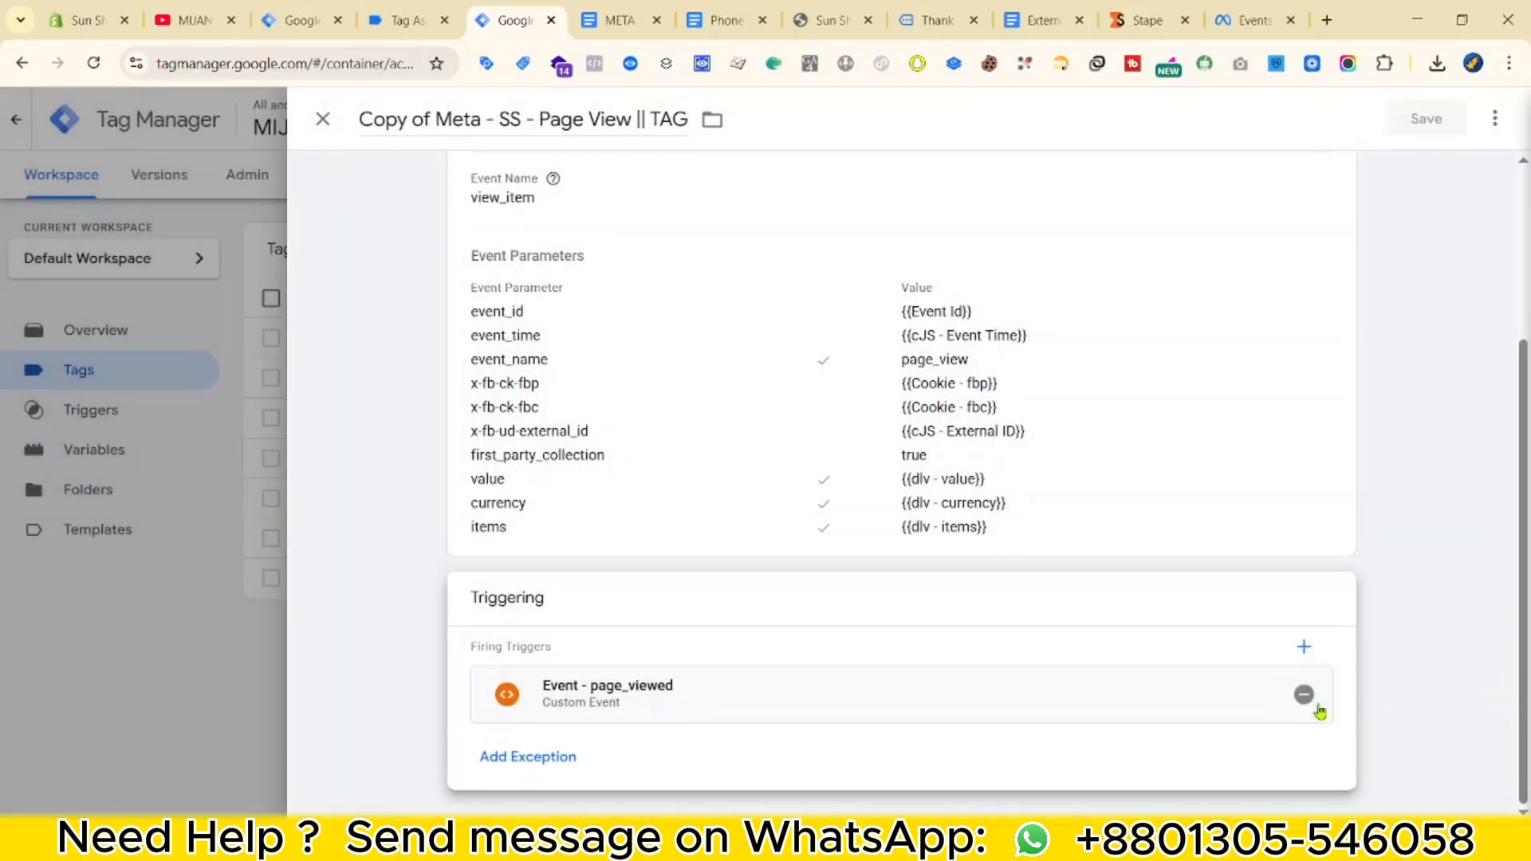
click(1305, 696)
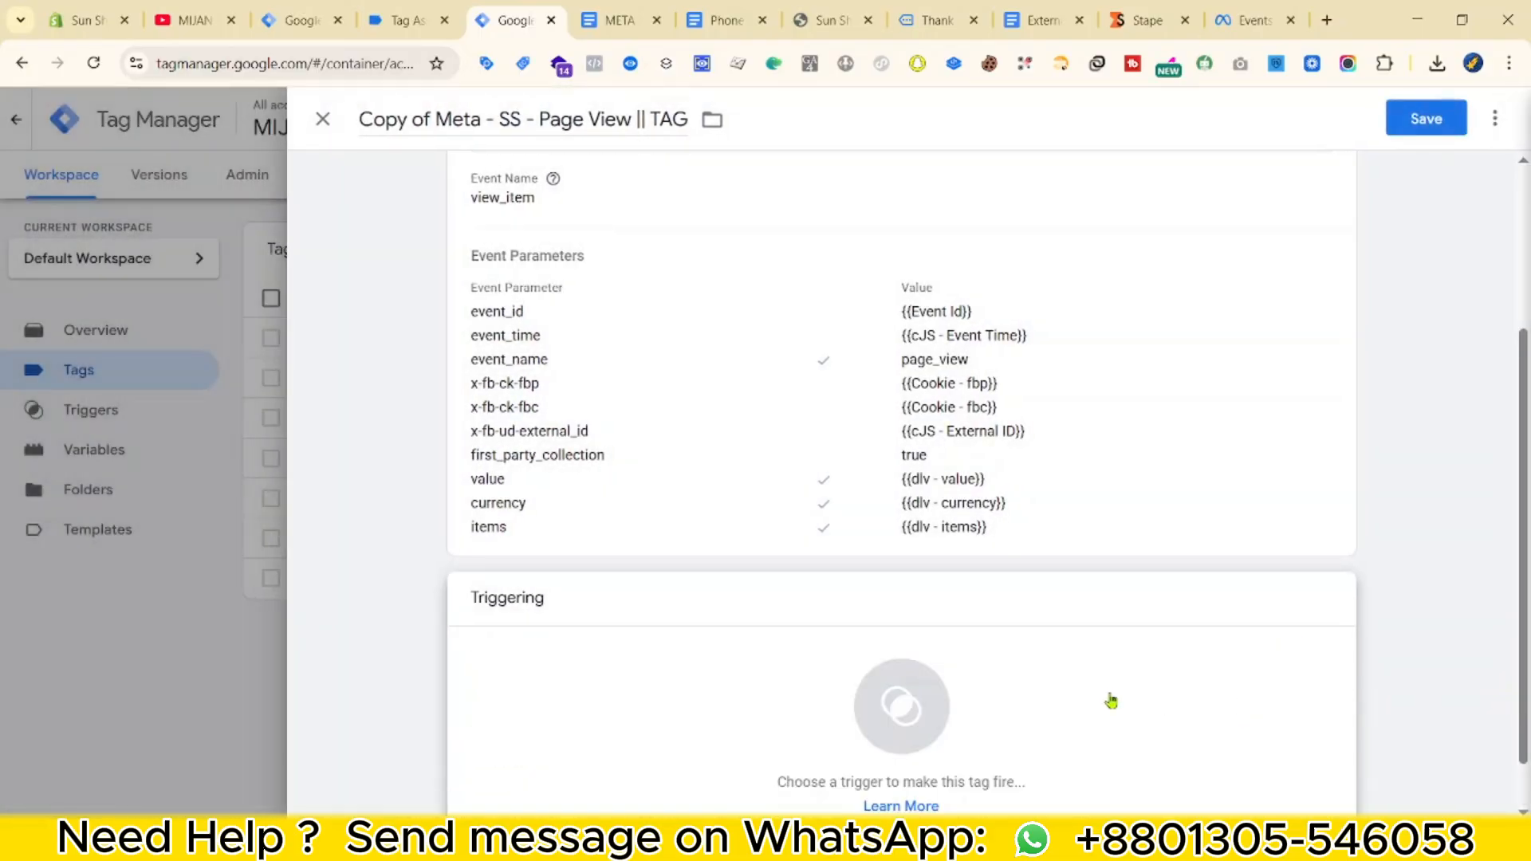
click(1108, 695)
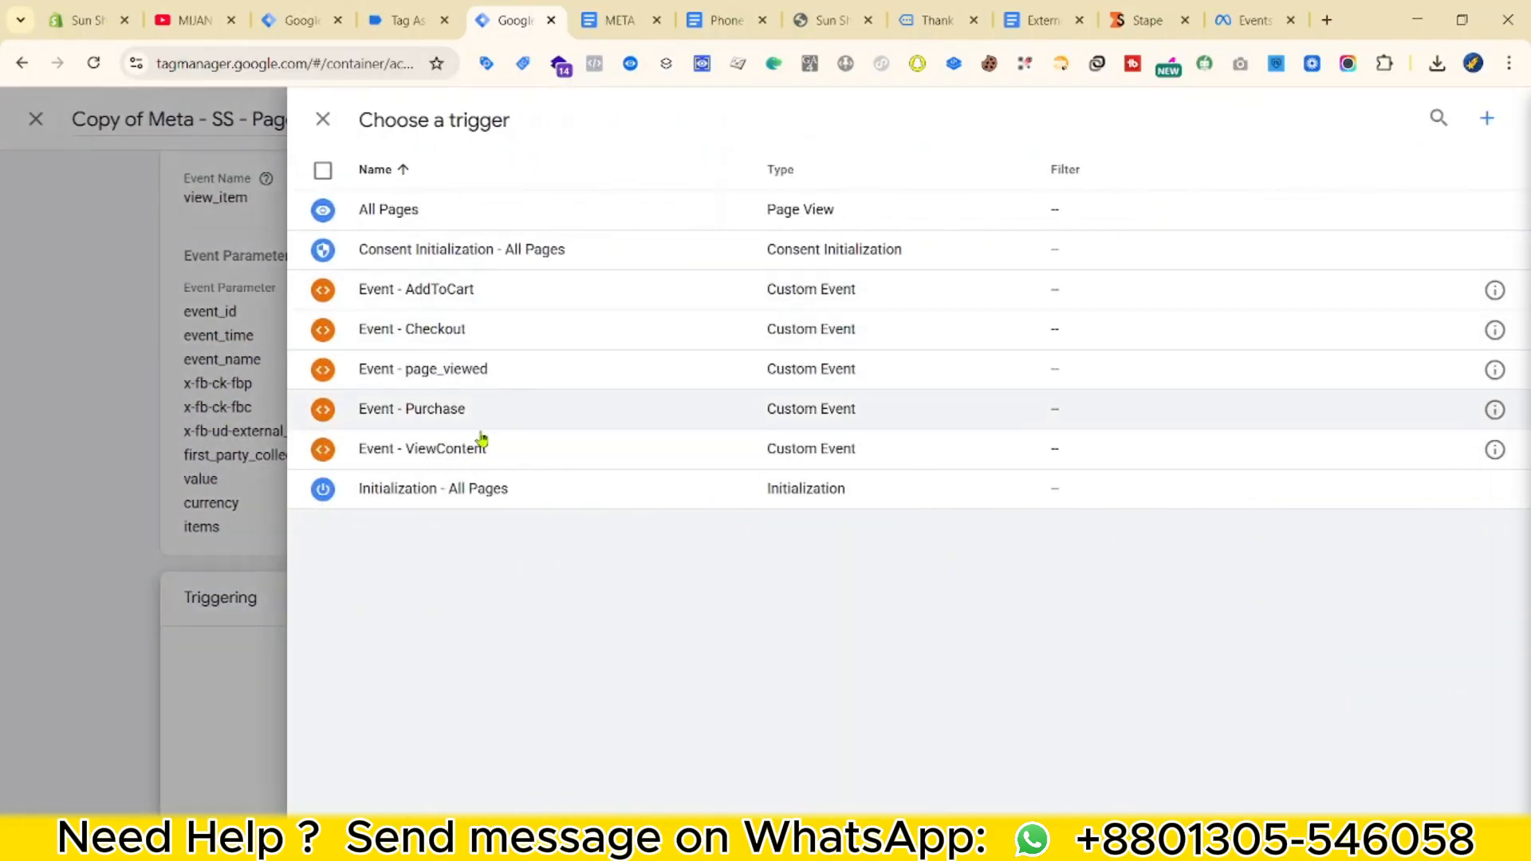
click(462, 452)
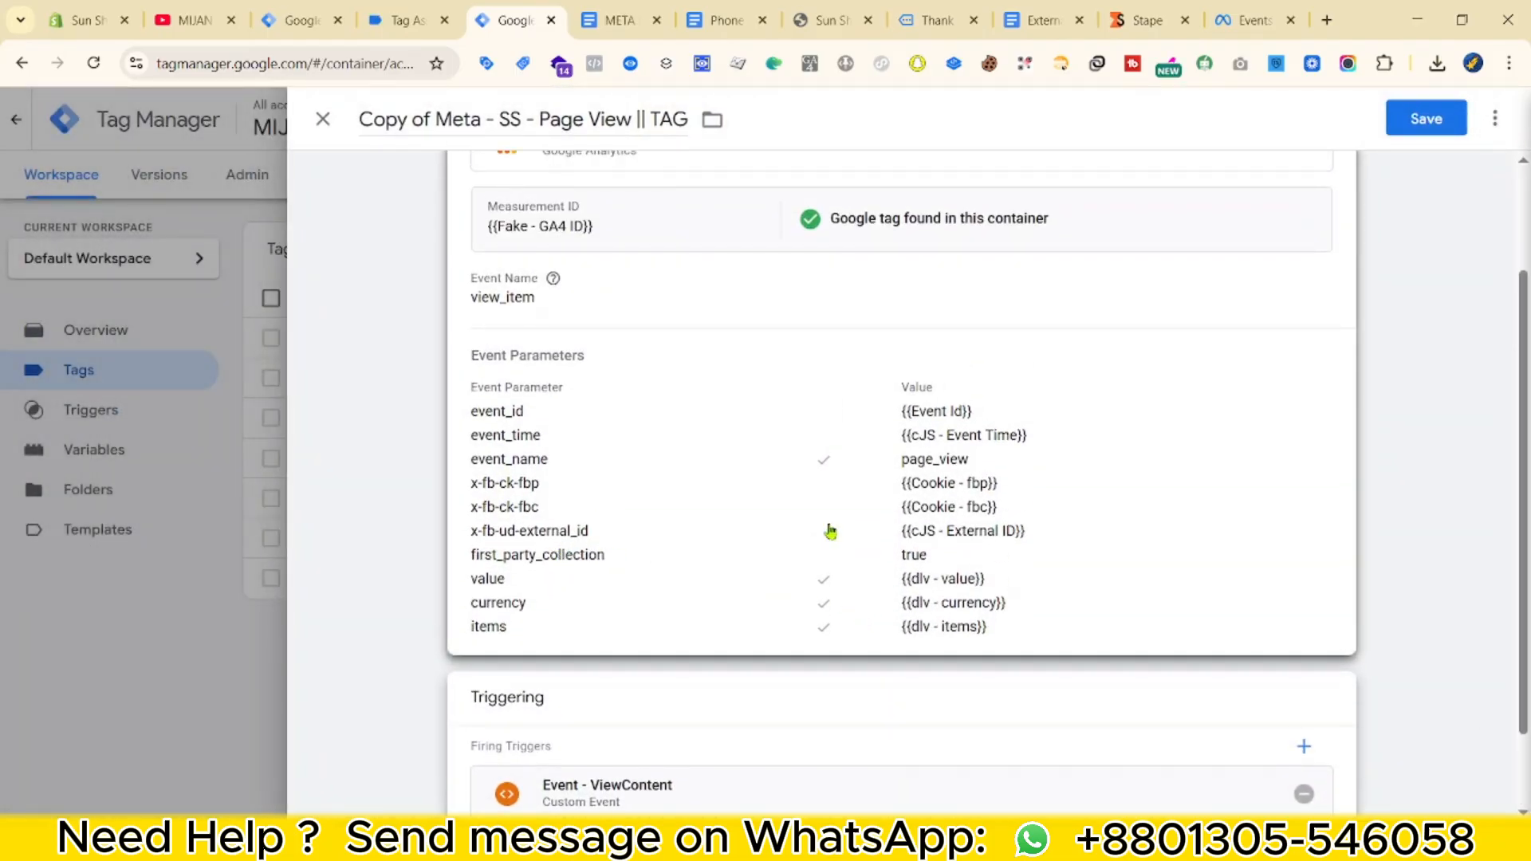
Change the event_name parameter value from page_view to view_item.
click(830, 529)
scroll(969, 558, down, 1)
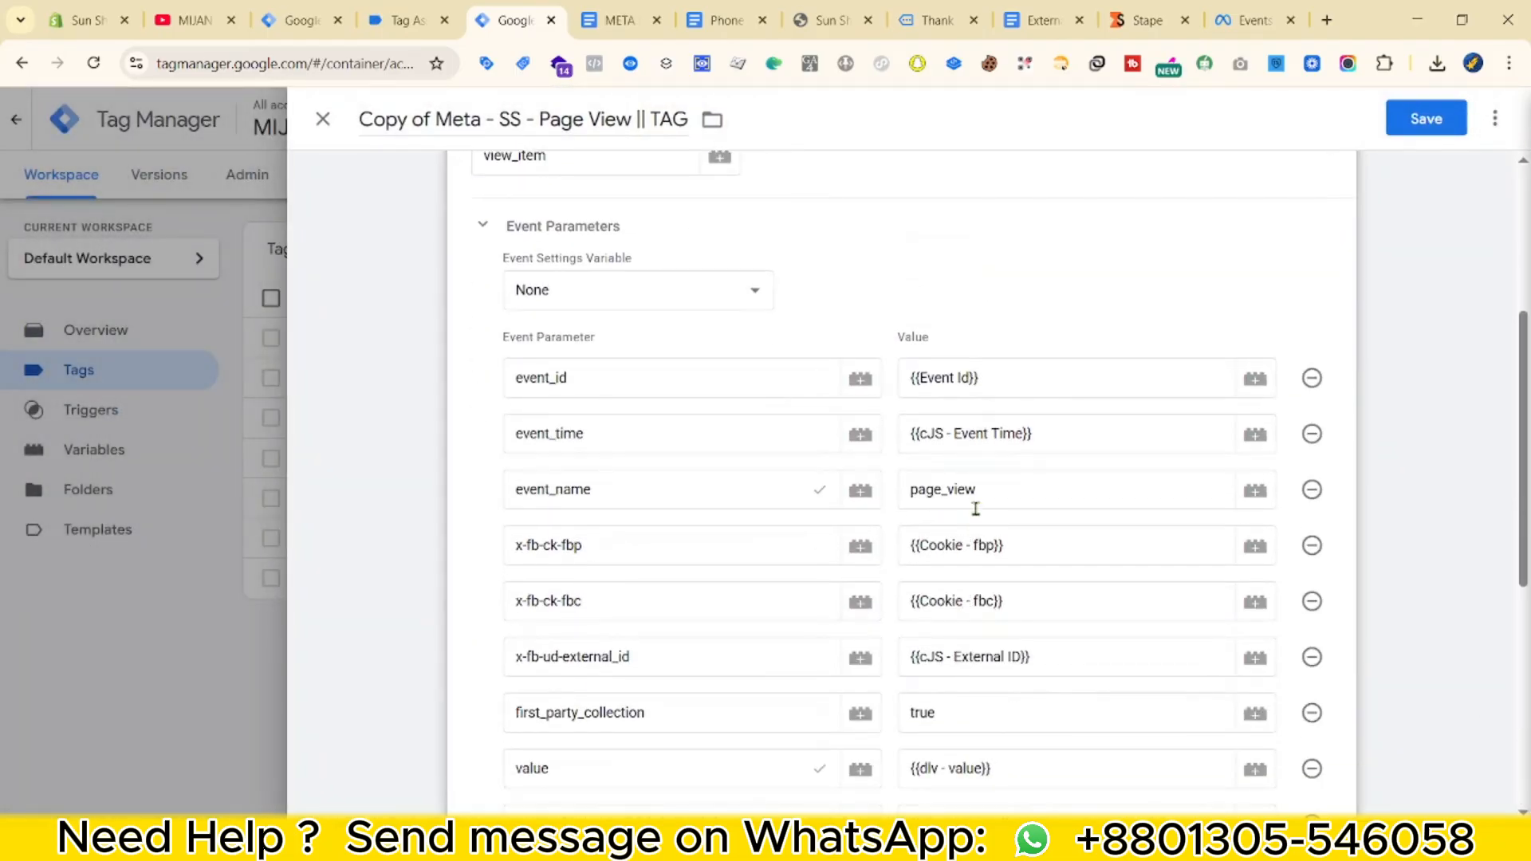
scroll(556, 263, up, 2)
click(566, 266)
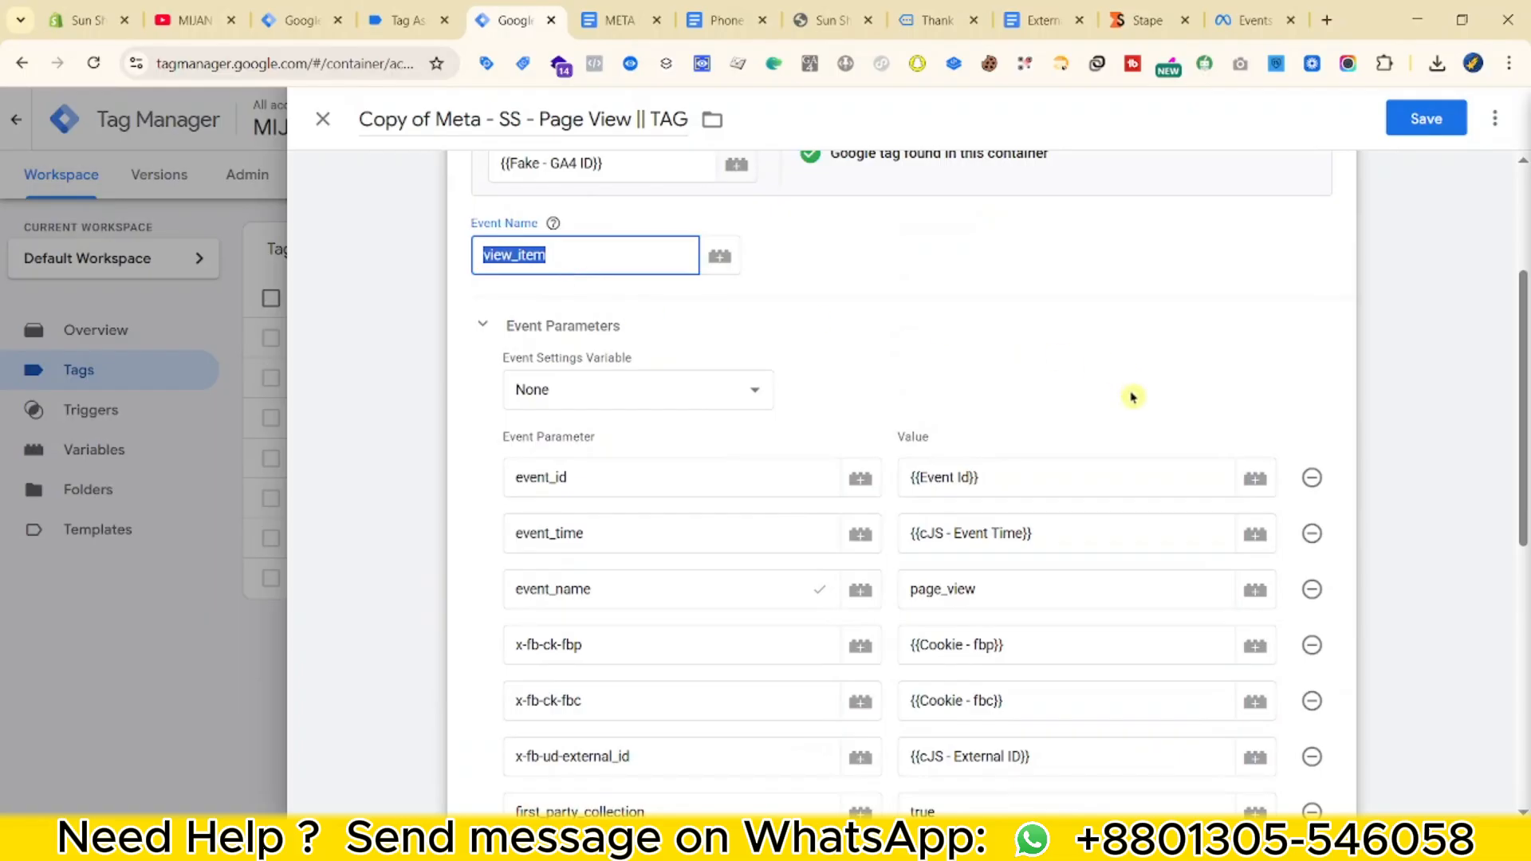
double_click(983, 606)
scroll(889, 602, down, 2)
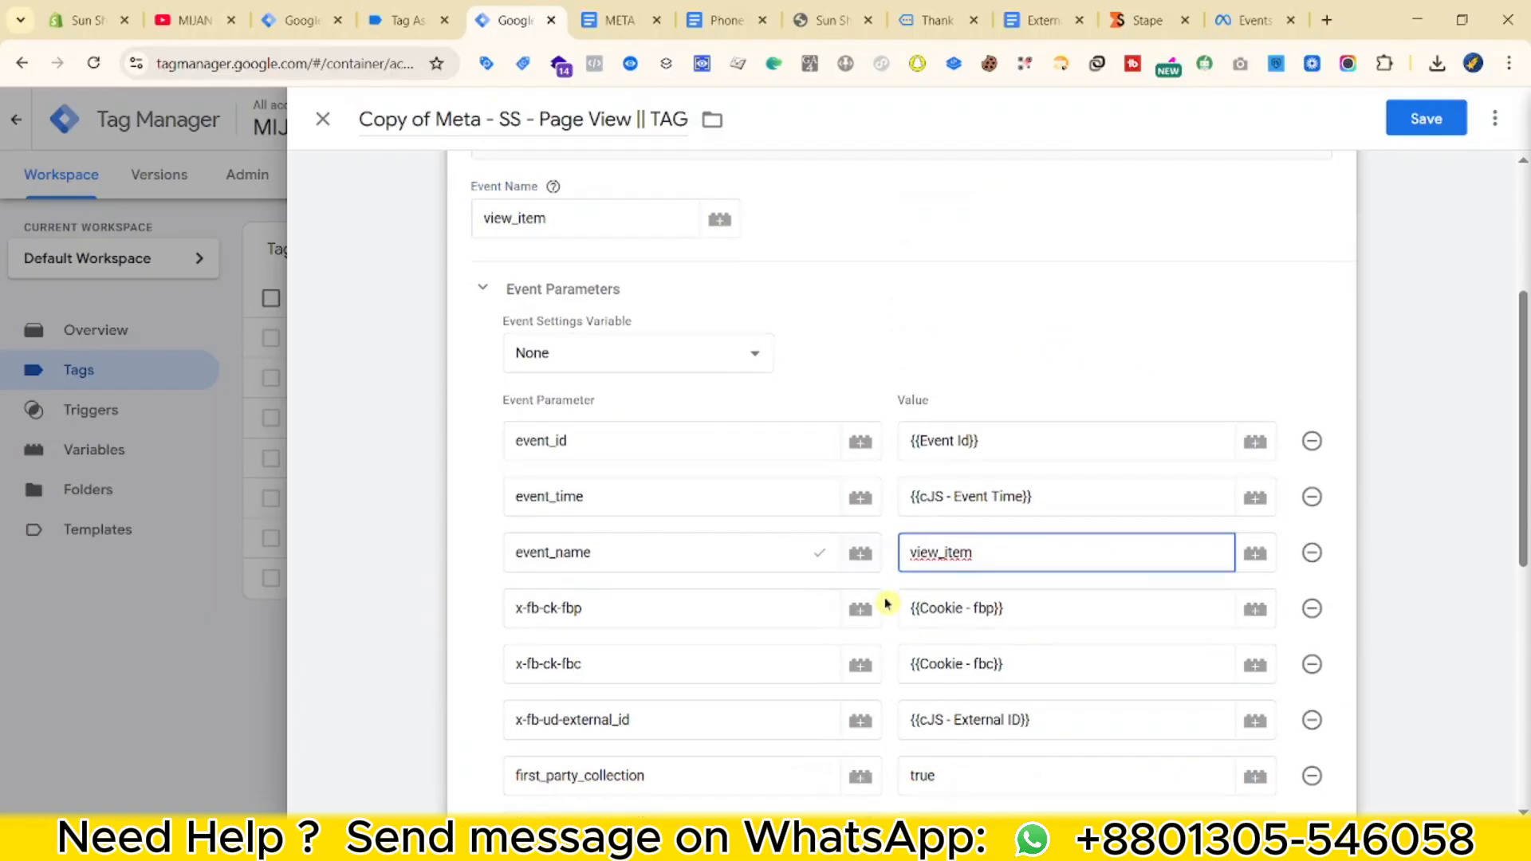
scroll(908, 638, up, 5)
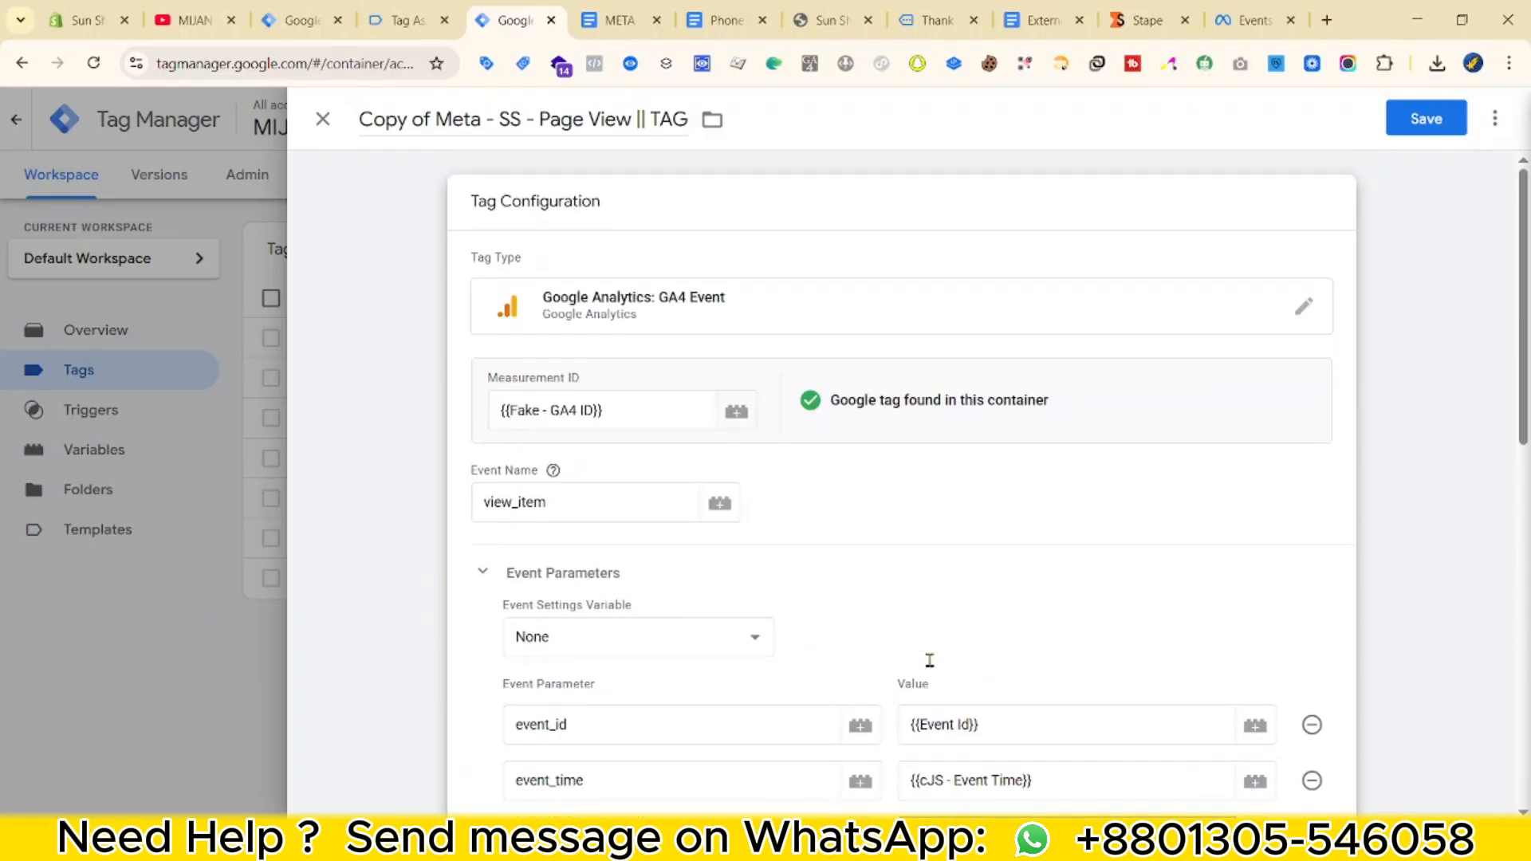
Rename the tag to 'Meta - SS - View Item || TAG' and save it.
click(444, 119)
key(BackSpace)
key(BackSpace)
key(BackSpace)
key(BackSpace)
key(BackSpace)
key(BackSpace)
key(BackSpace)
key(BackSpace)
double_click(481, 119)
key(BackSpace)
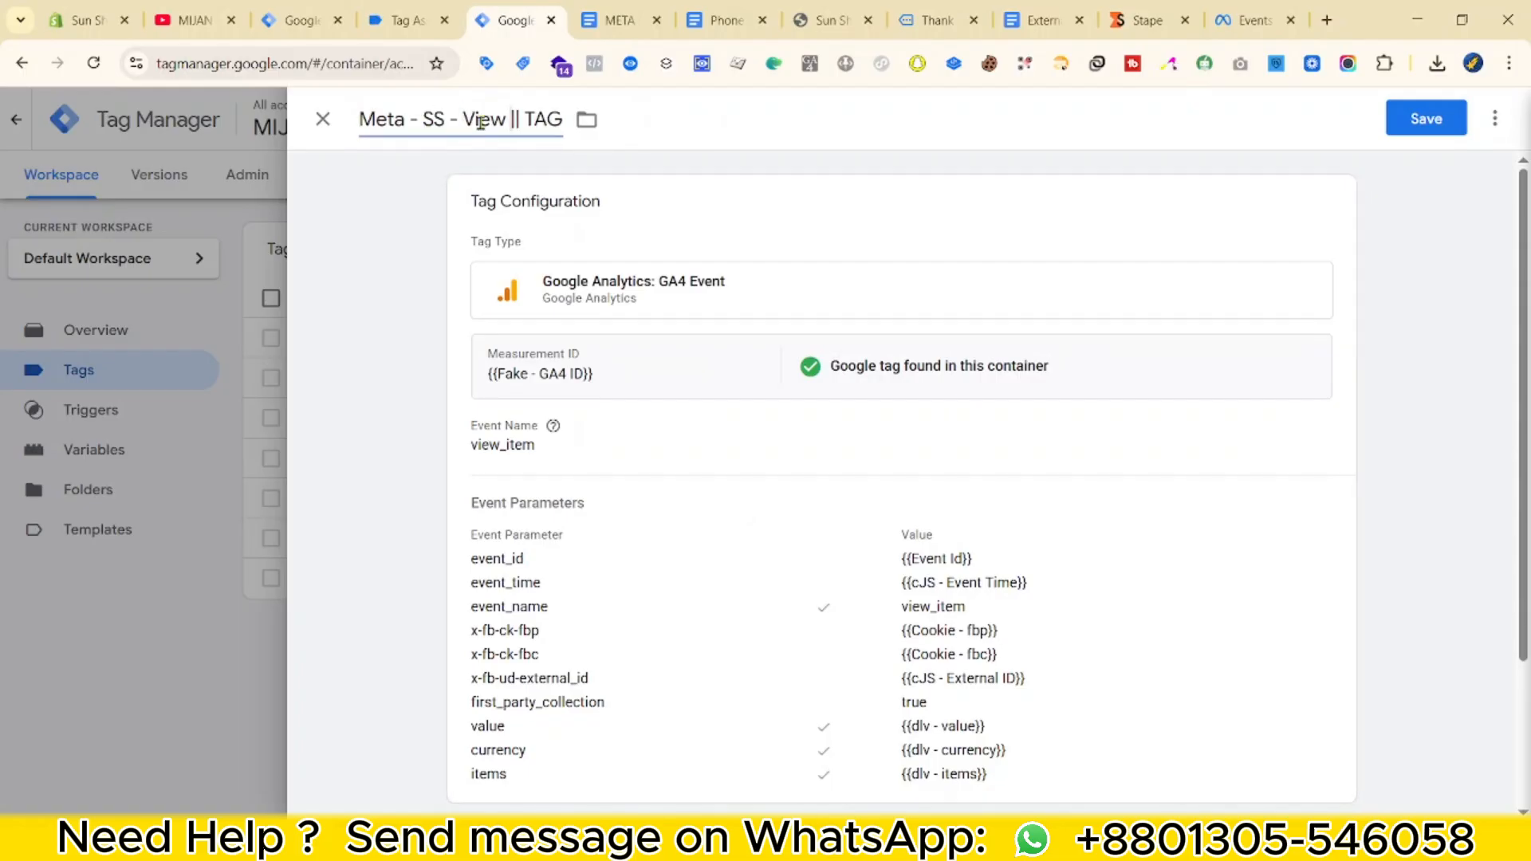
text(Item)
click(1426, 118)
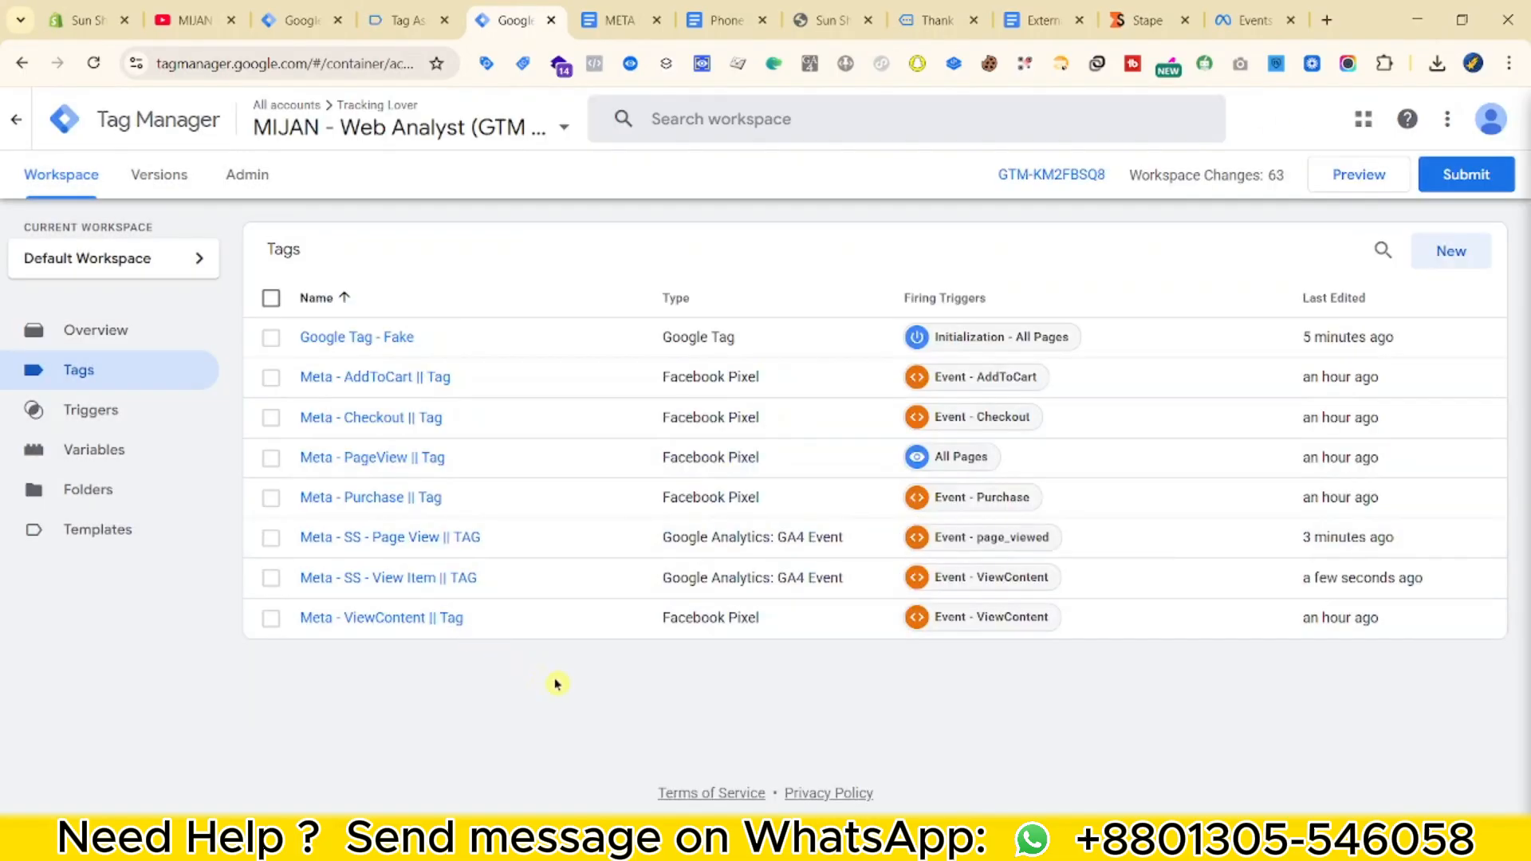
Duplicate the View Item tag and rename the copy to 'Meta - SS - AddToCart || TAG'.
click(618, 20)
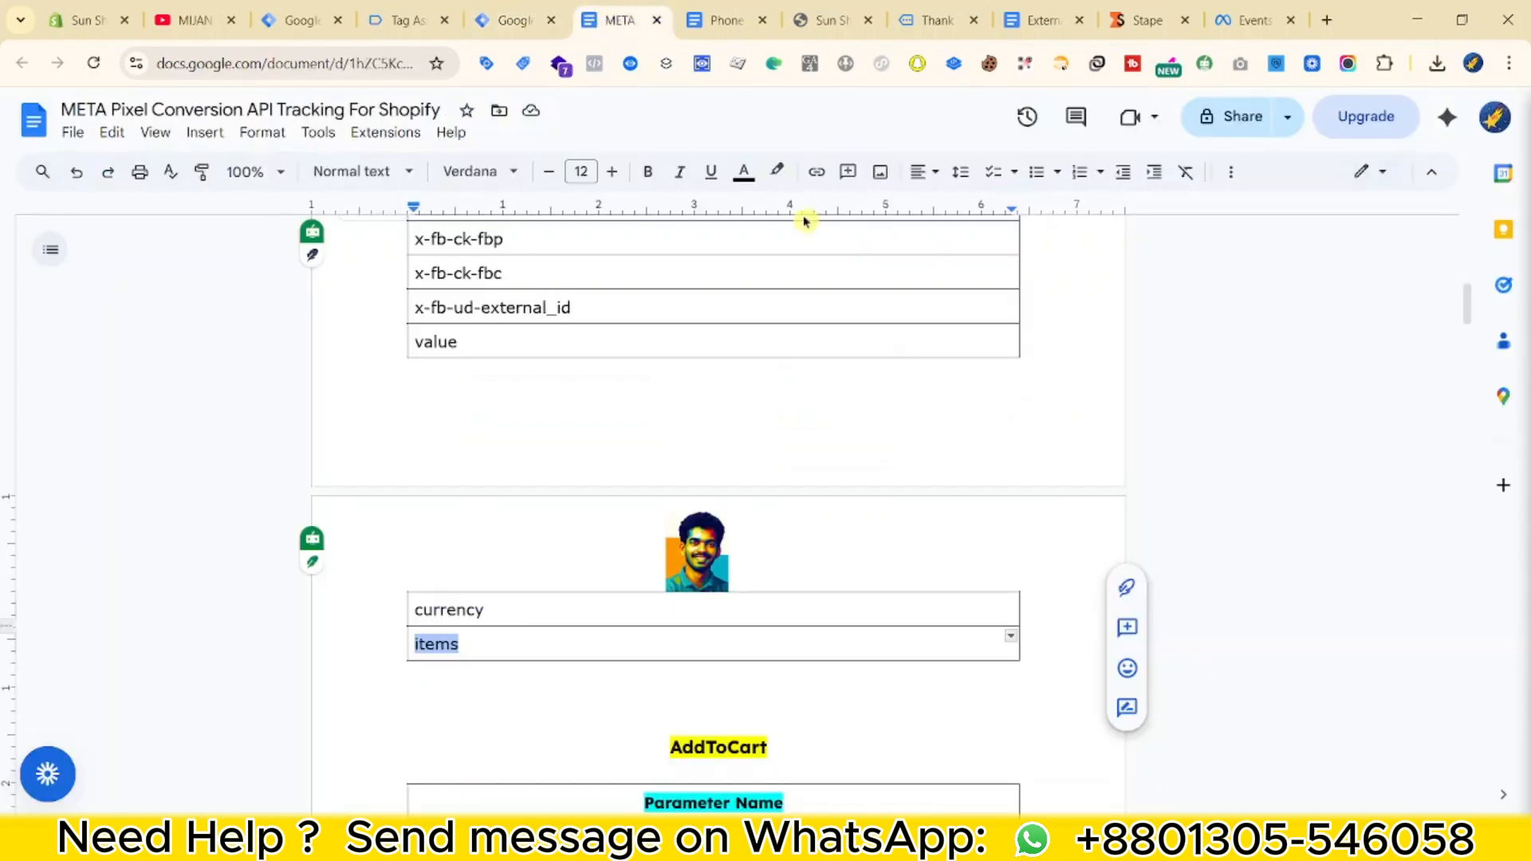
scroll(789, 314, down, 6)
key(ctrl+shift+Tab)
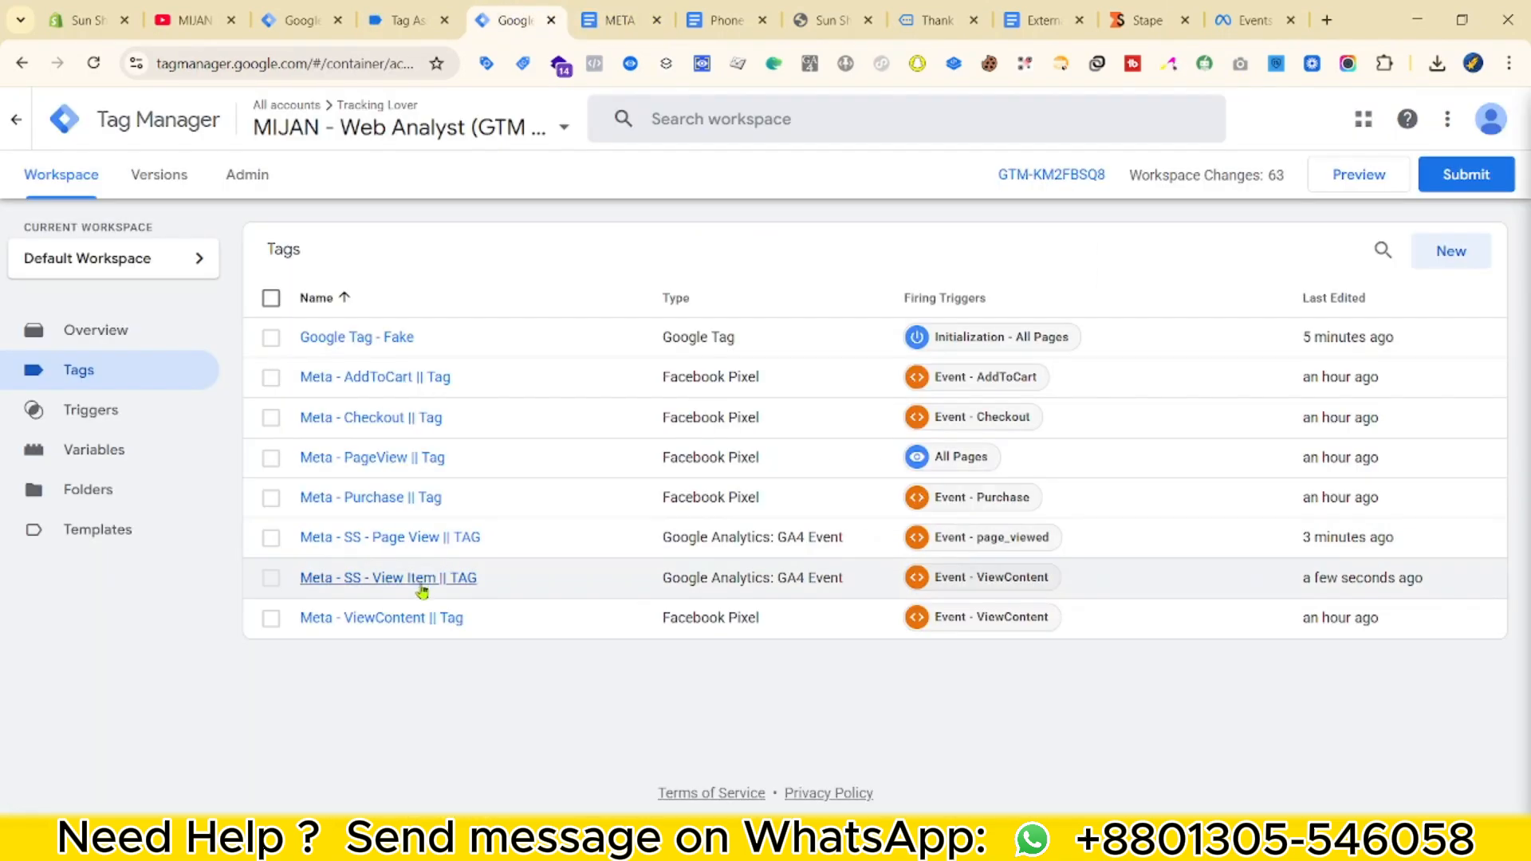
click(399, 580)
click(1495, 118)
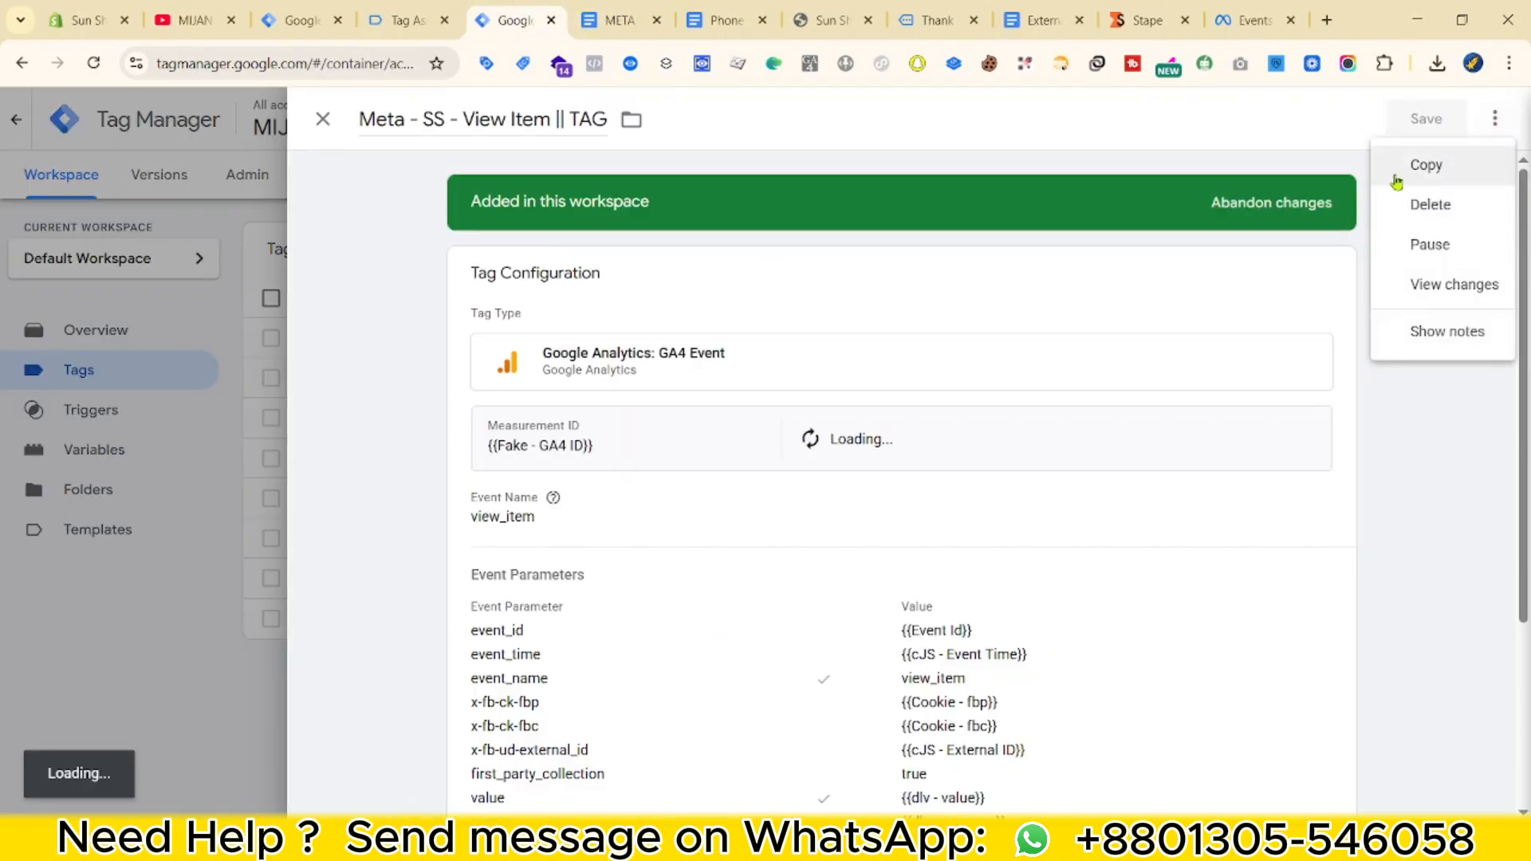
click(1423, 165)
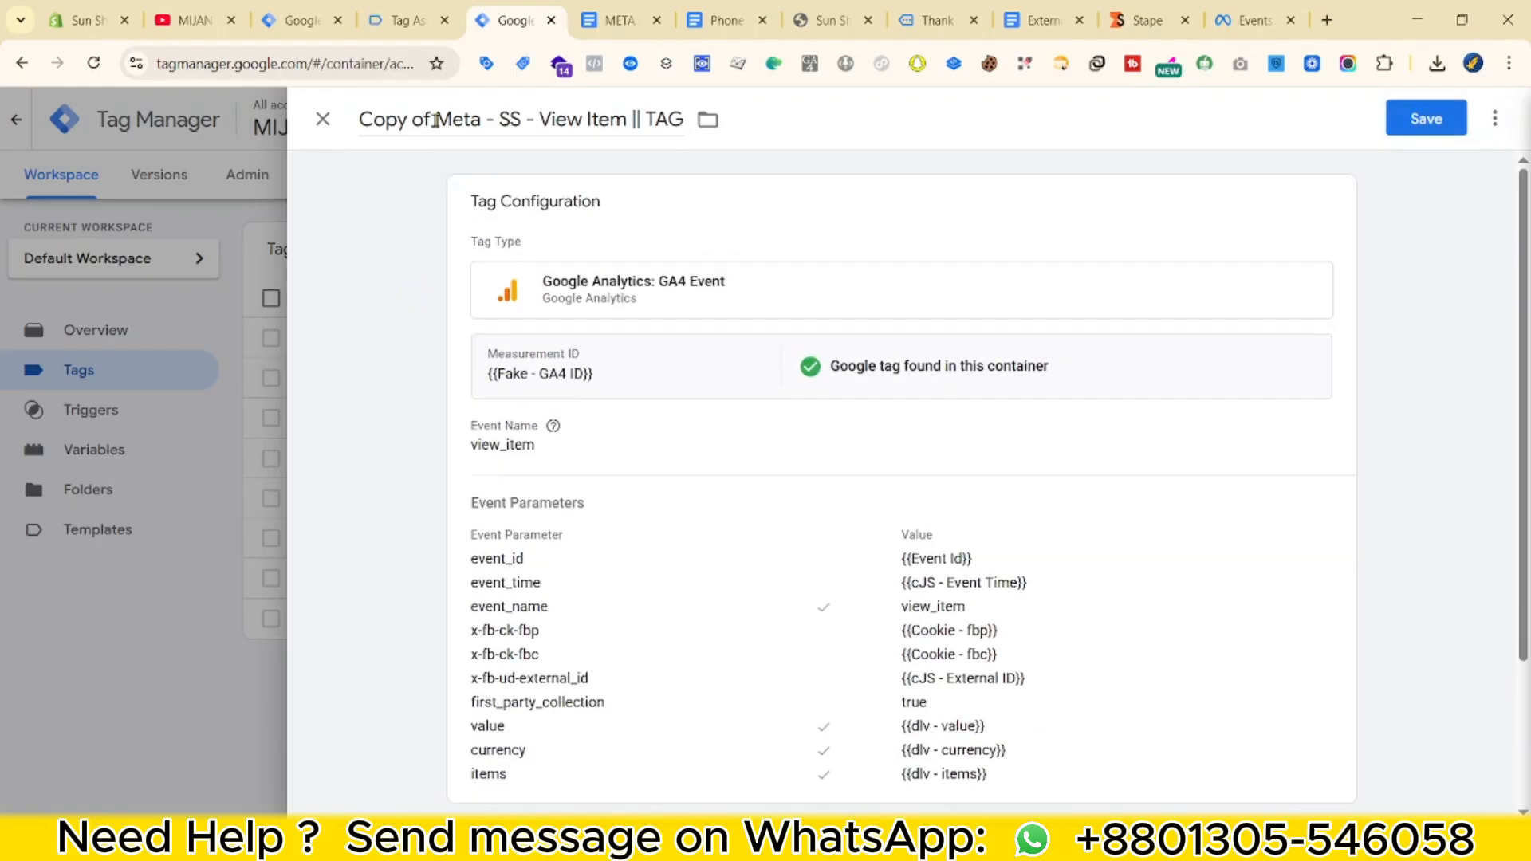
click(435, 119)
key(BackSpace)
key(BackSpace)
key(BackSpace)
key(BackSpace)
key(BackSpace)
key(BackSpace)
key(BackSpace)
key(BackSpace)
drag(461, 120, 552, 119)
text(AddT)
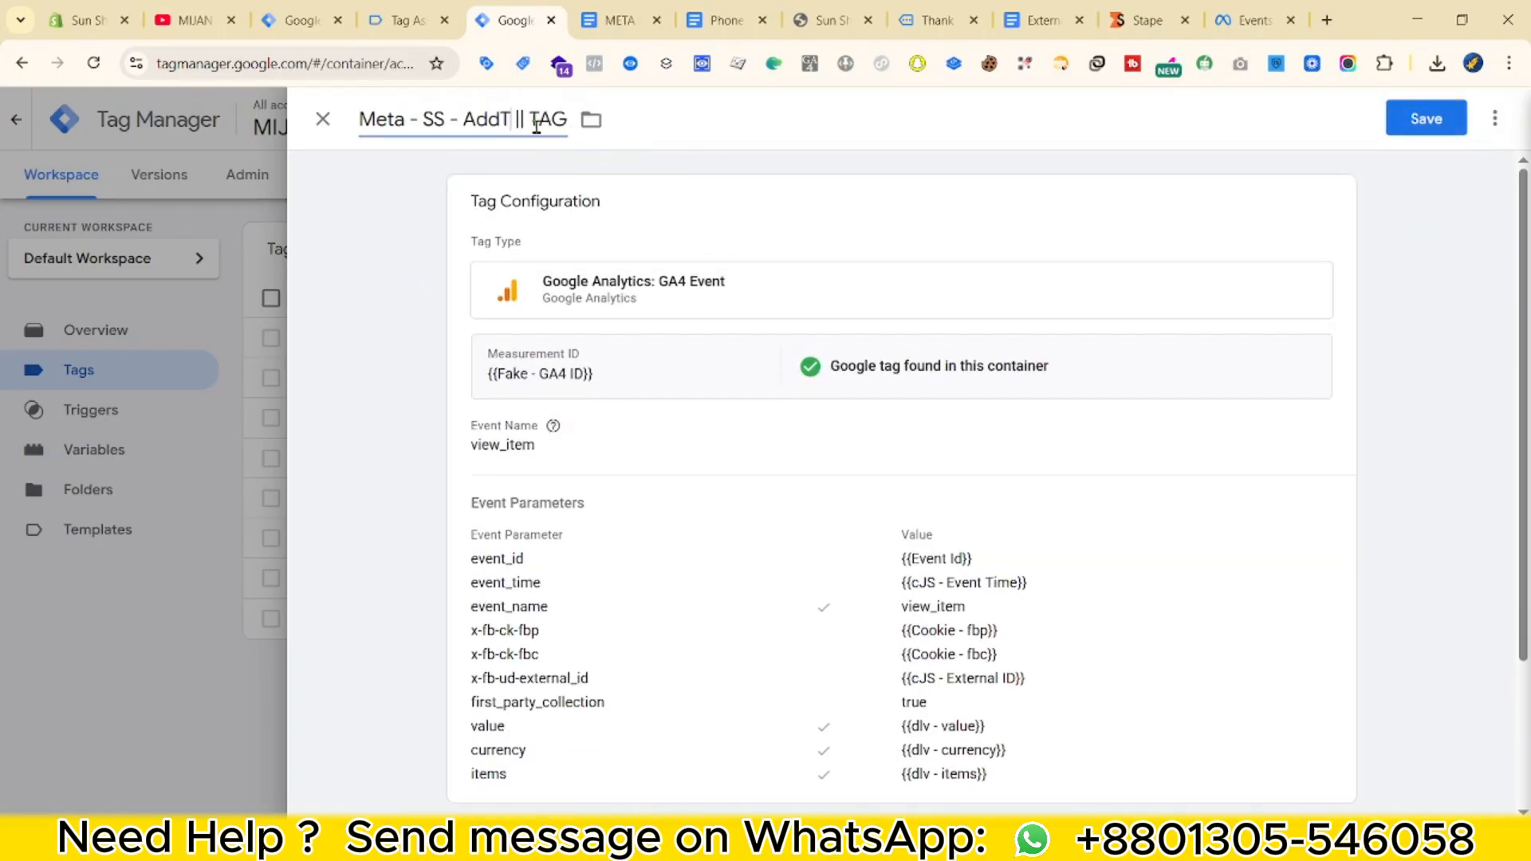
text(ToCart)
Set both the Event Name and the event_name parameter value to add_to_cart.
click(597, 403)
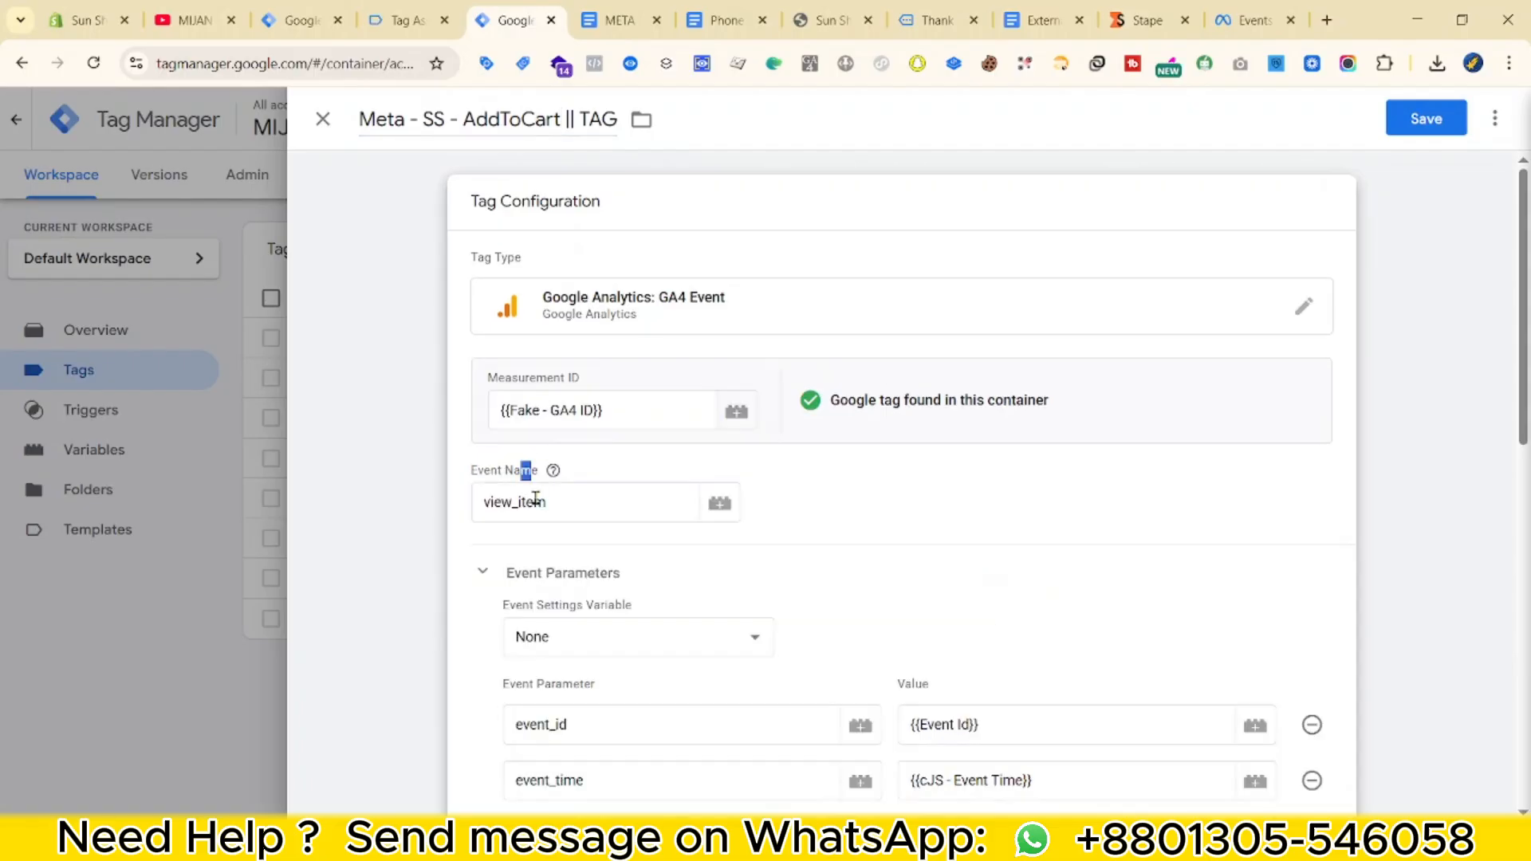
double_click(535, 500)
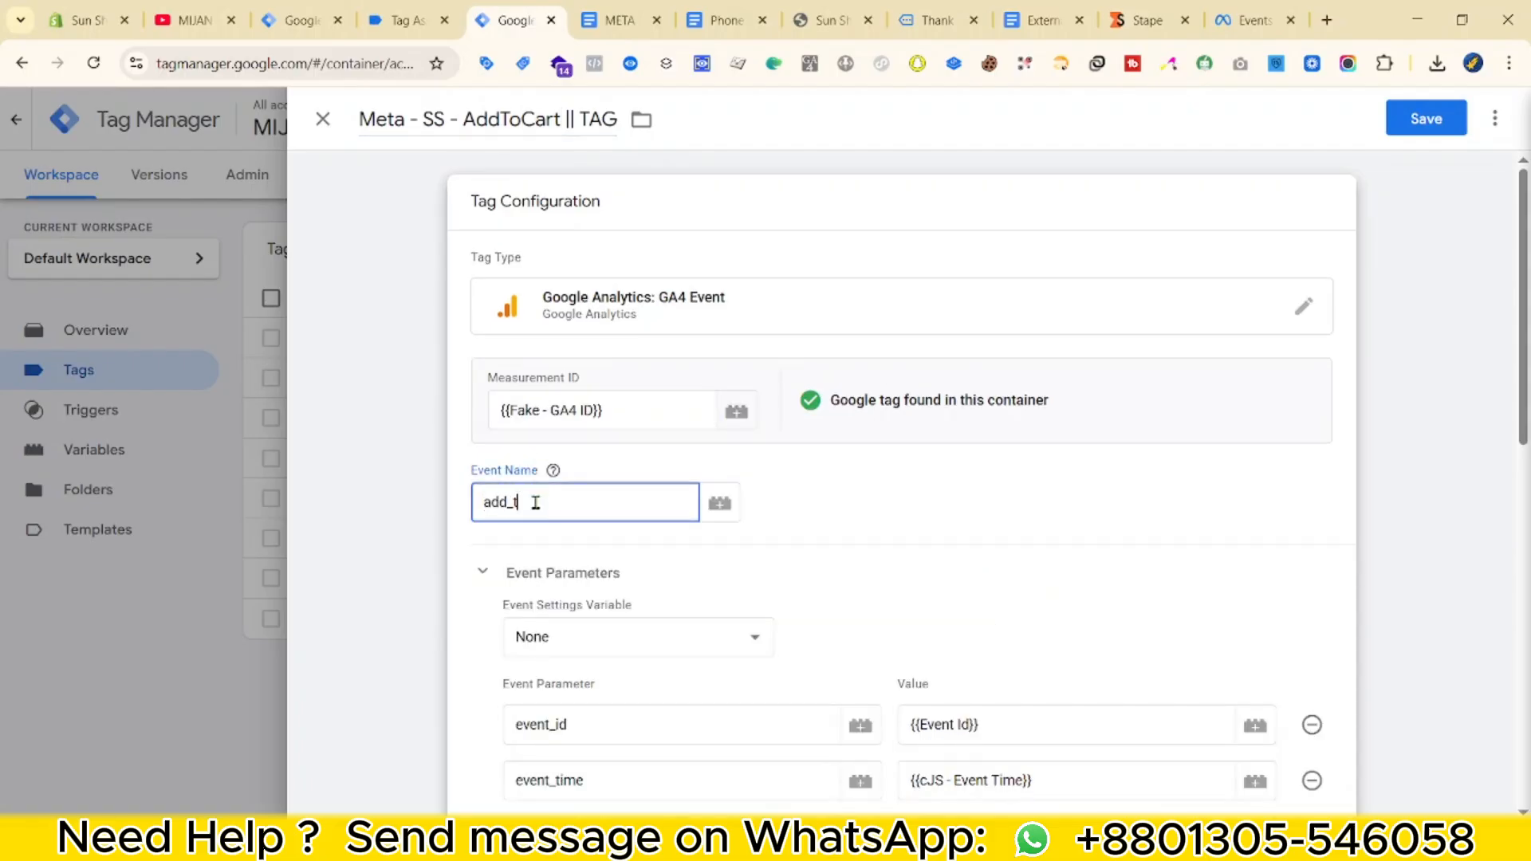
text(add_to_cart)
scroll(632, 614, down, 4)
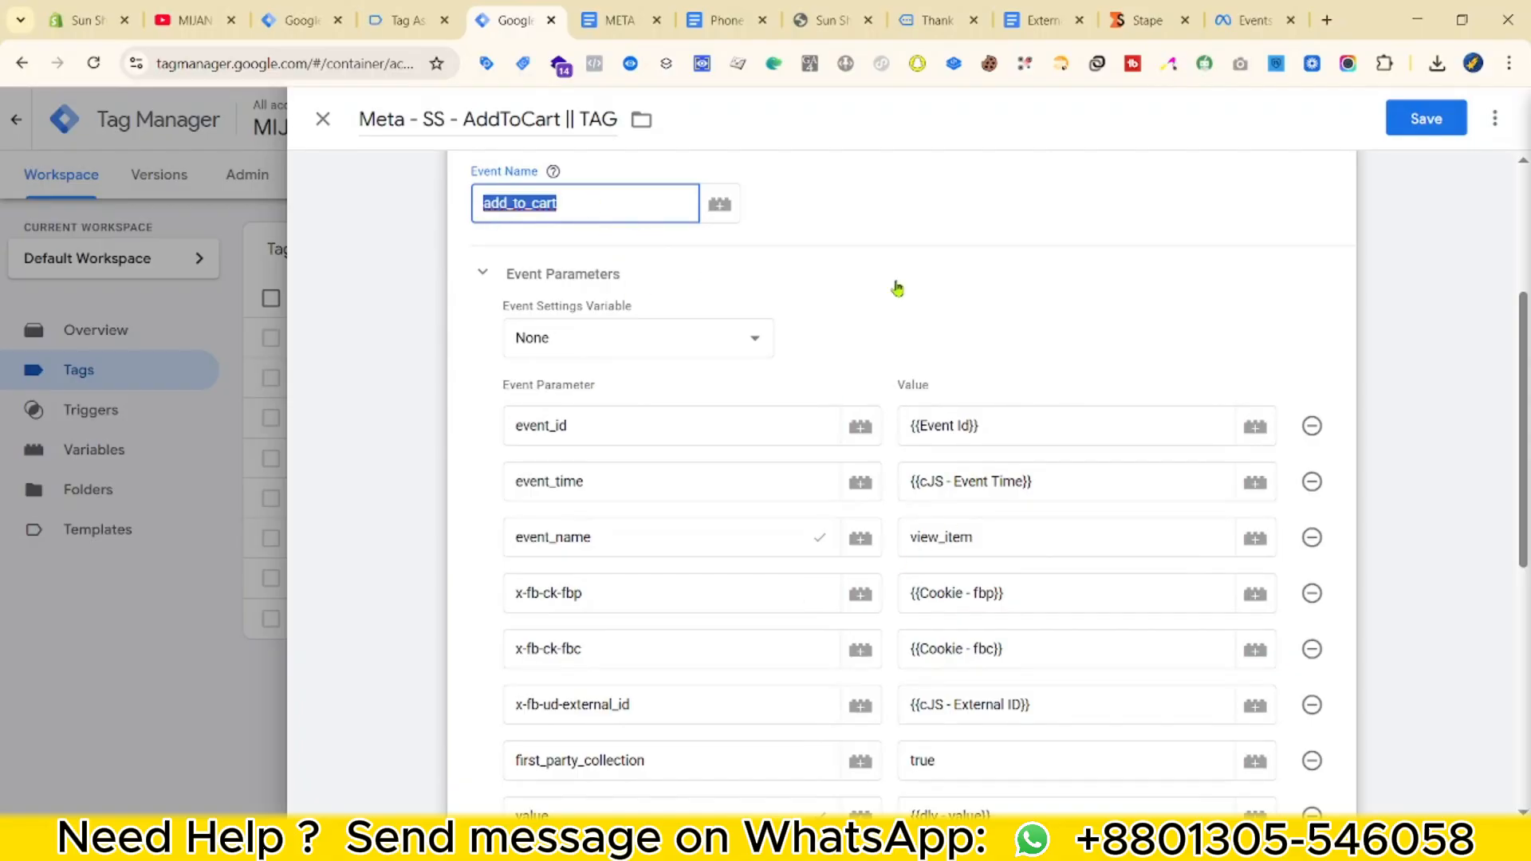
scroll(998, 743, down, 3)
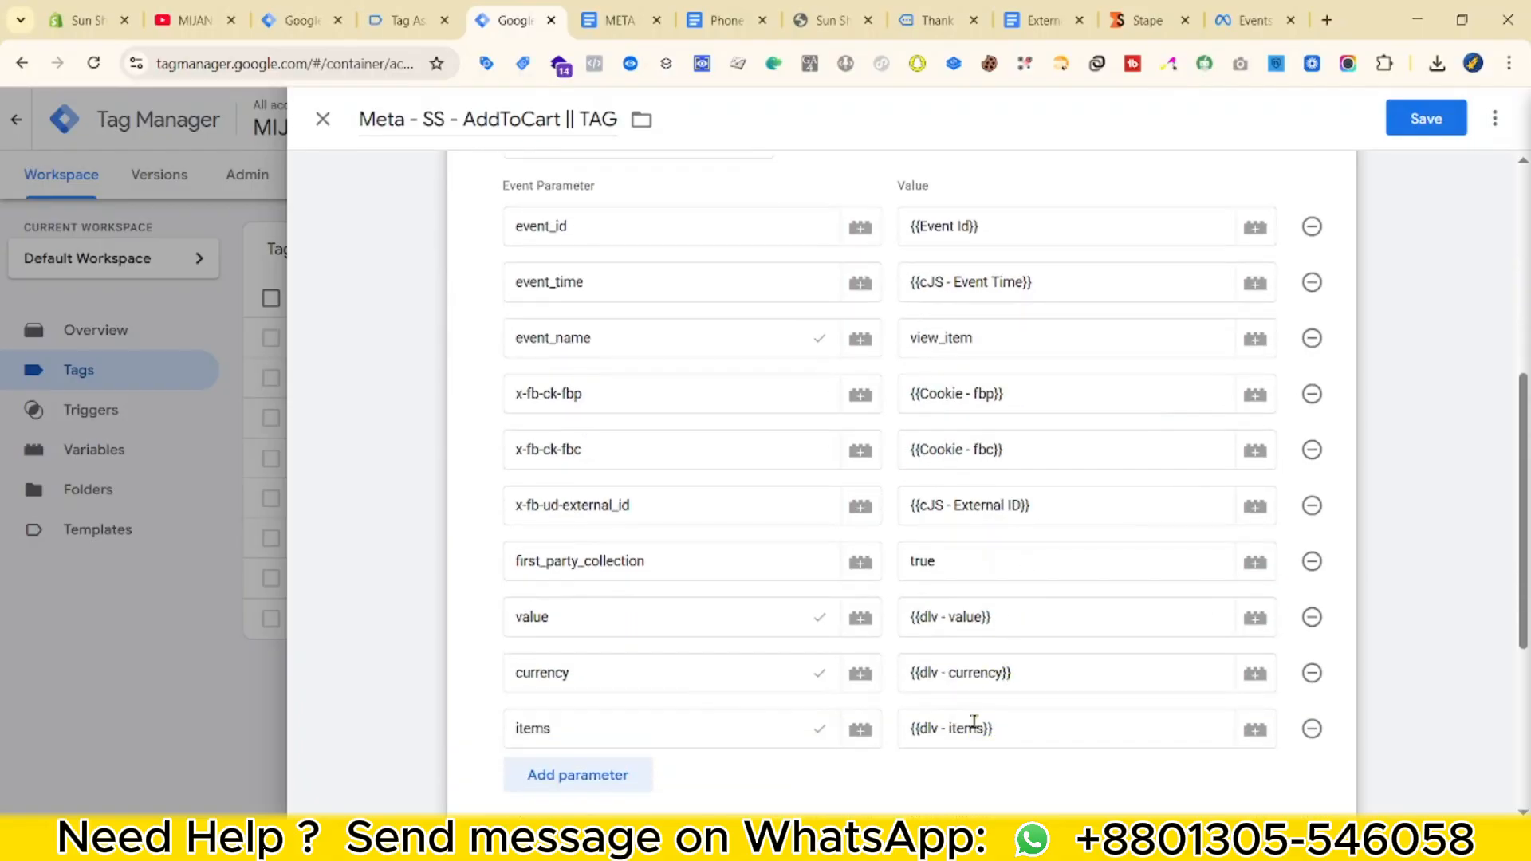
scroll(1009, 665, up, 3)
double_click(997, 554)
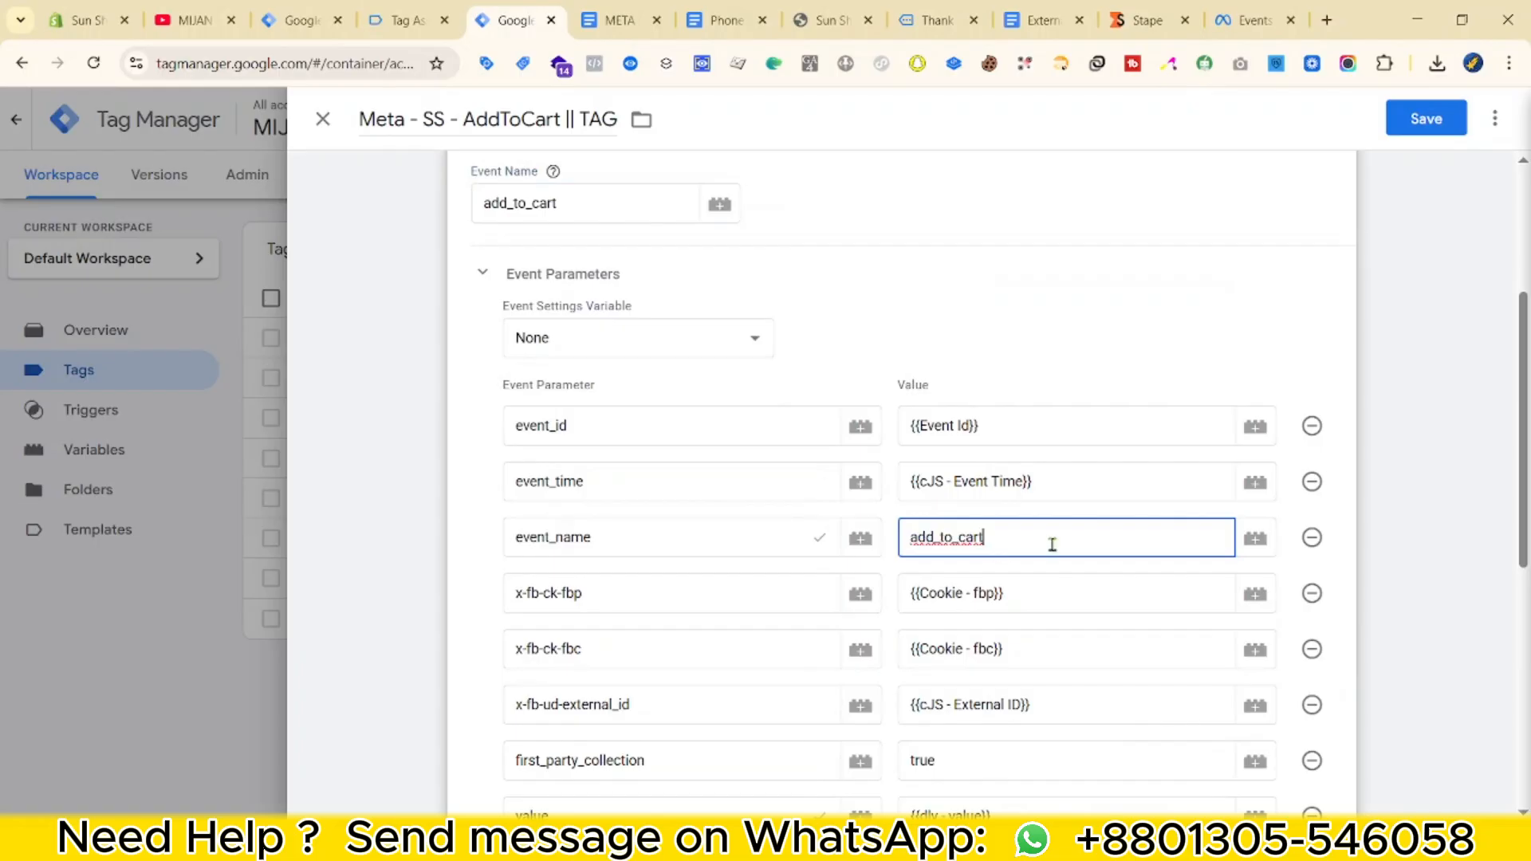
scroll(1052, 544, down, 5)
scroll(415, 570, down, 3)
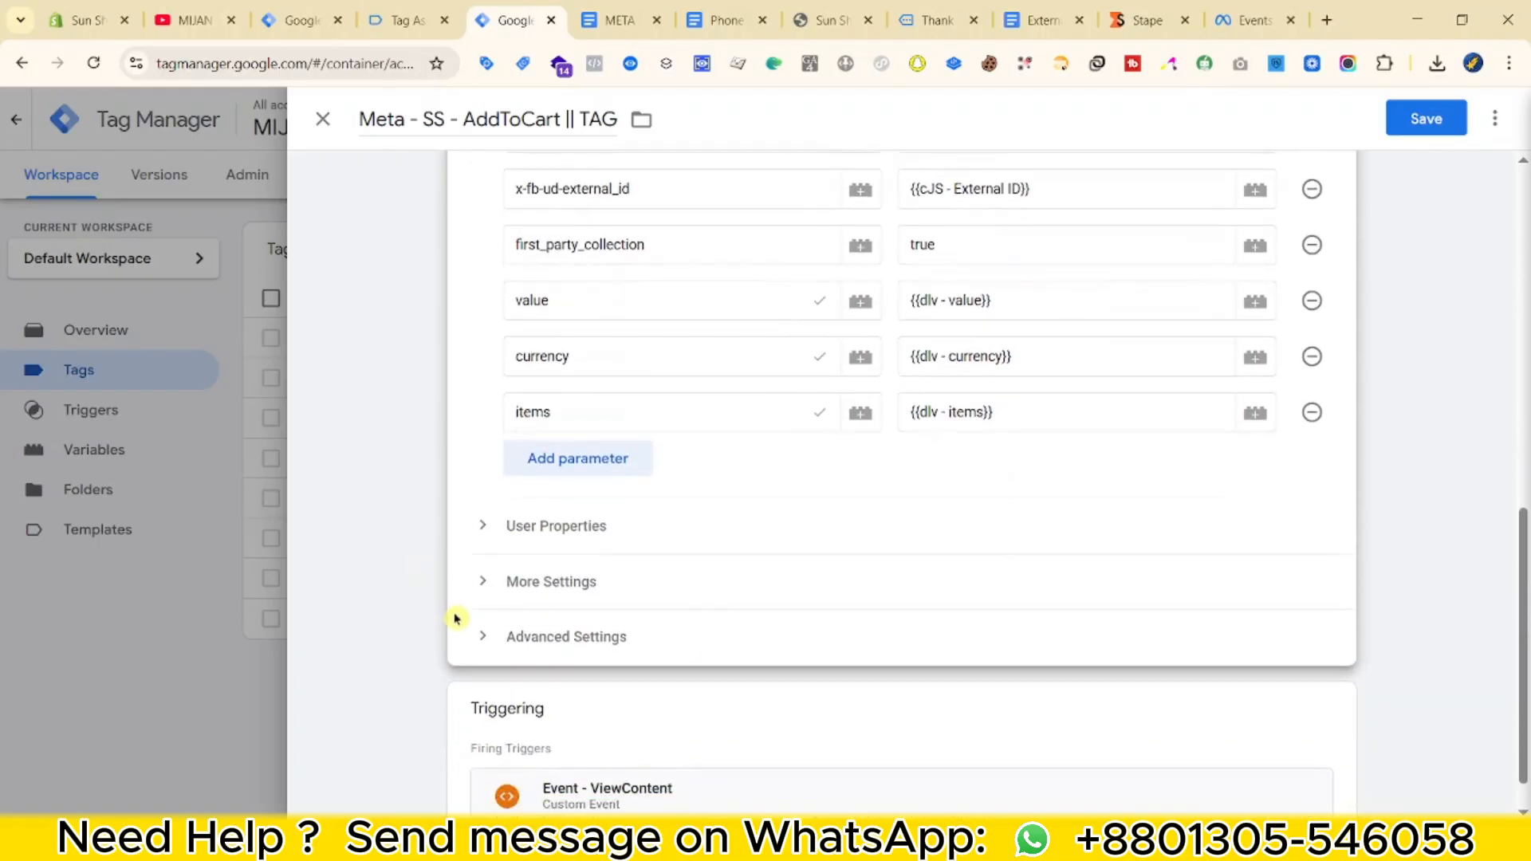
text(add_to_cart)
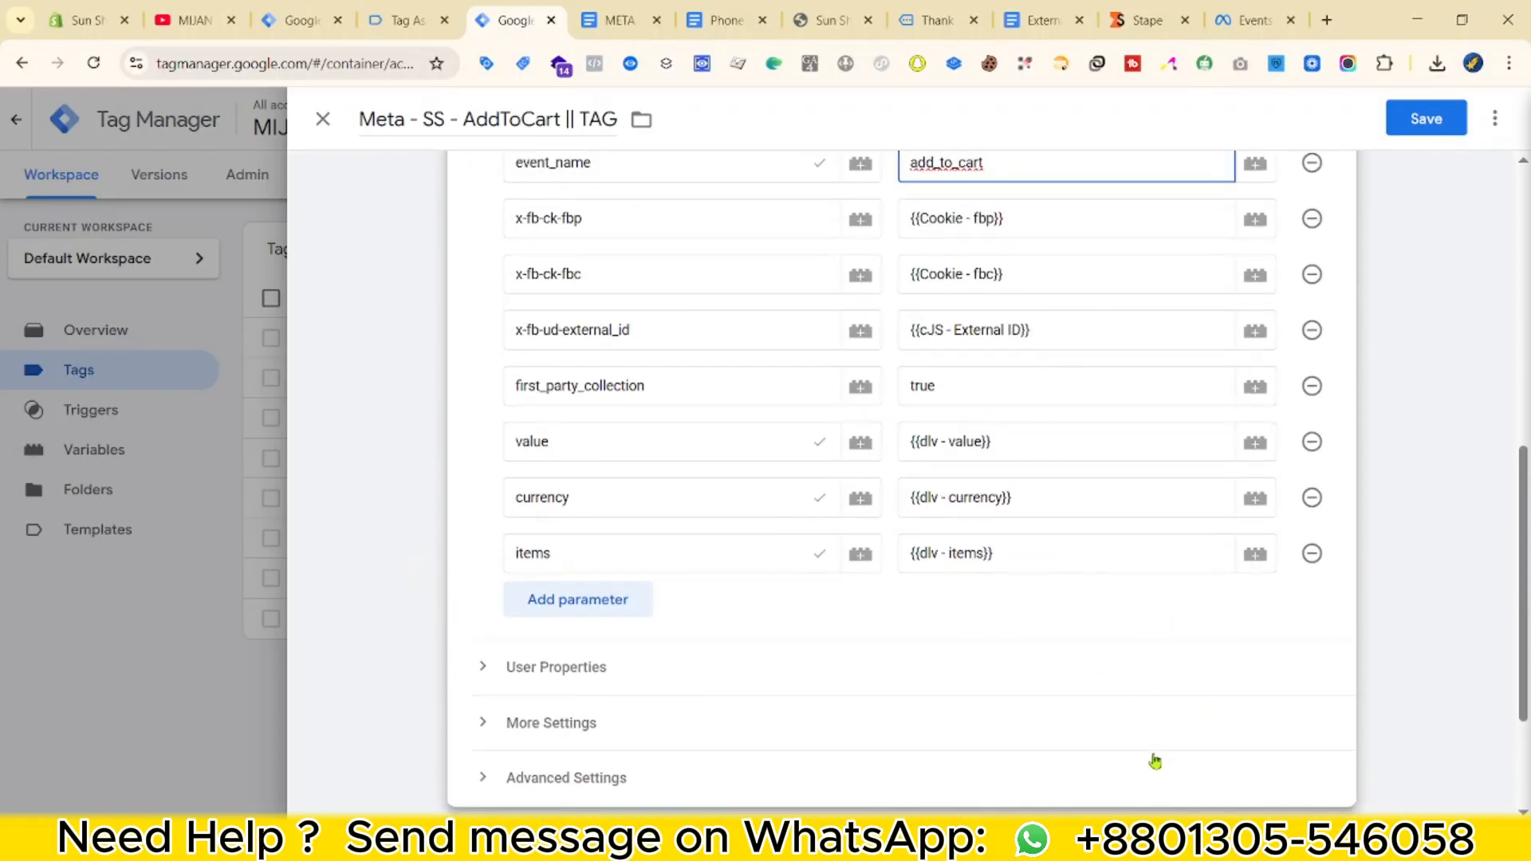
click(669, 632)
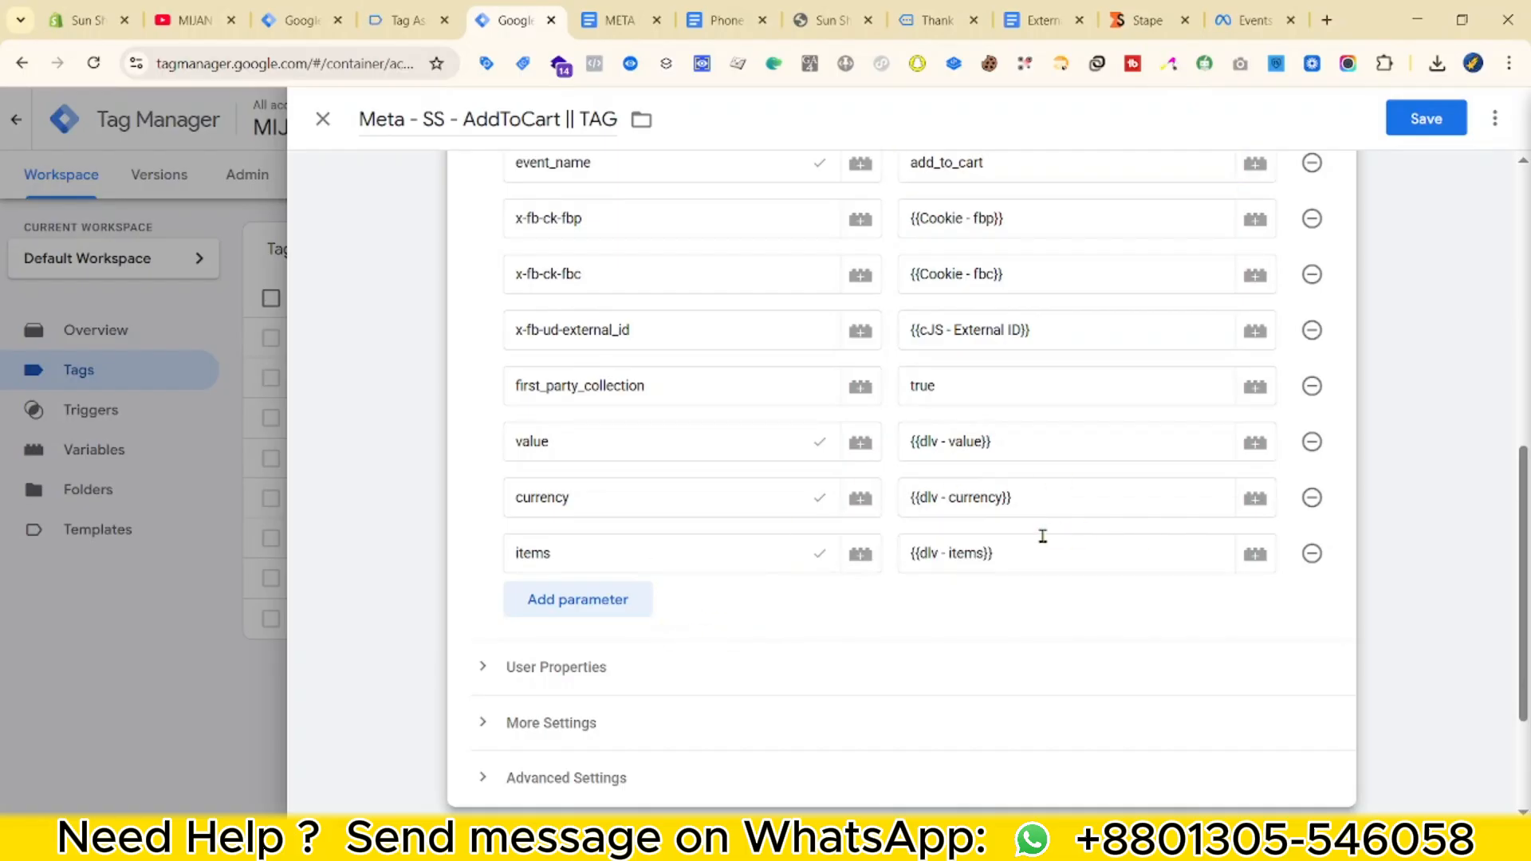
scroll(1040, 532, up, 1)
scroll(666, 674, up, 1)
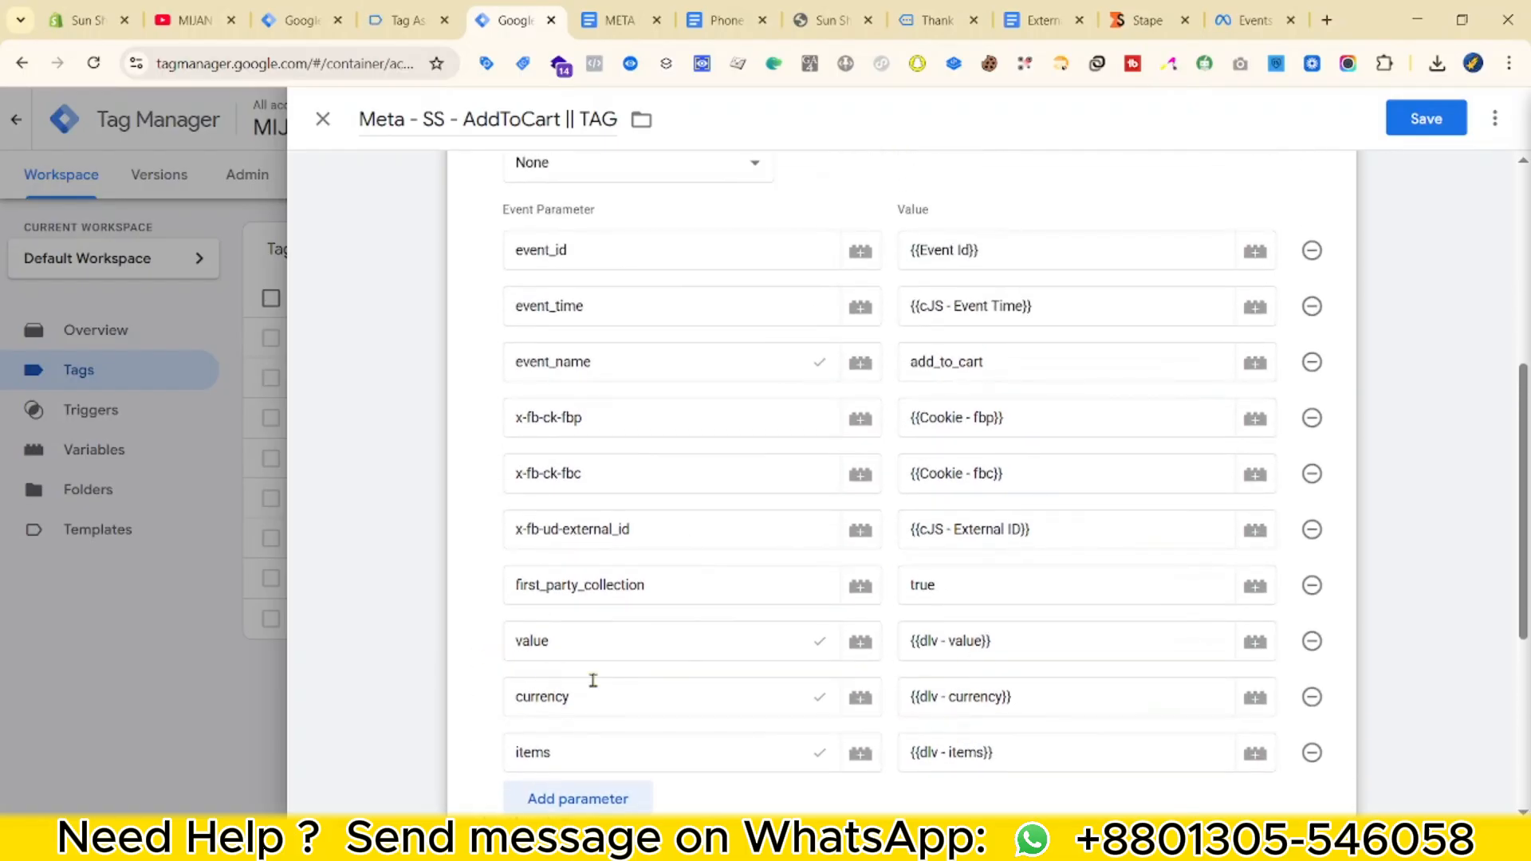
scroll(923, 639, down, 3)
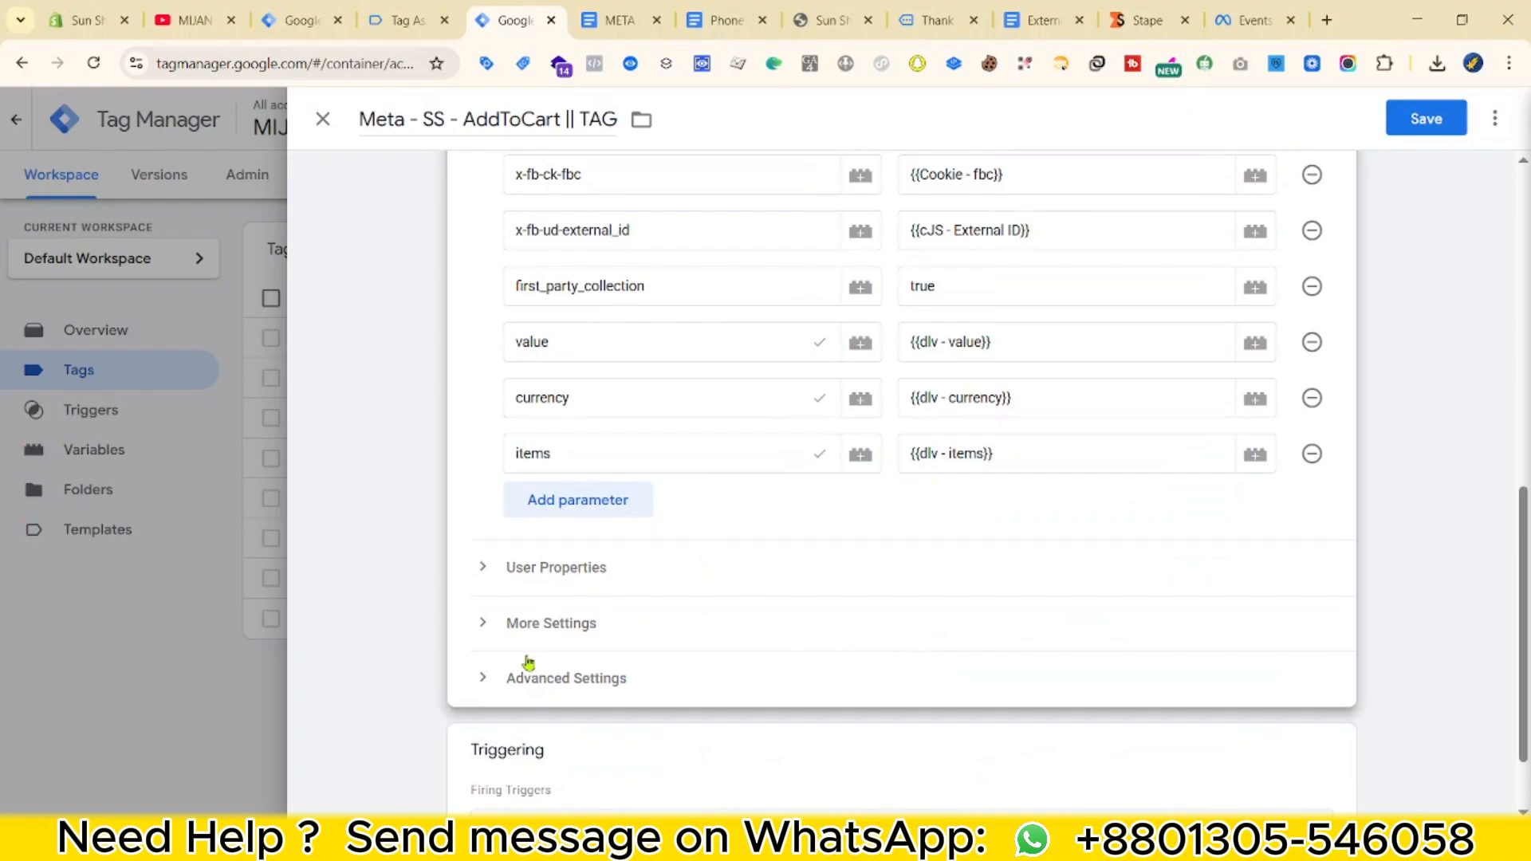
scroll(528, 661, down, 1)
Swap the ViewContent trigger for Event - AddToCart and save the tag.
click(673, 659)
click(1299, 601)
click(1251, 687)
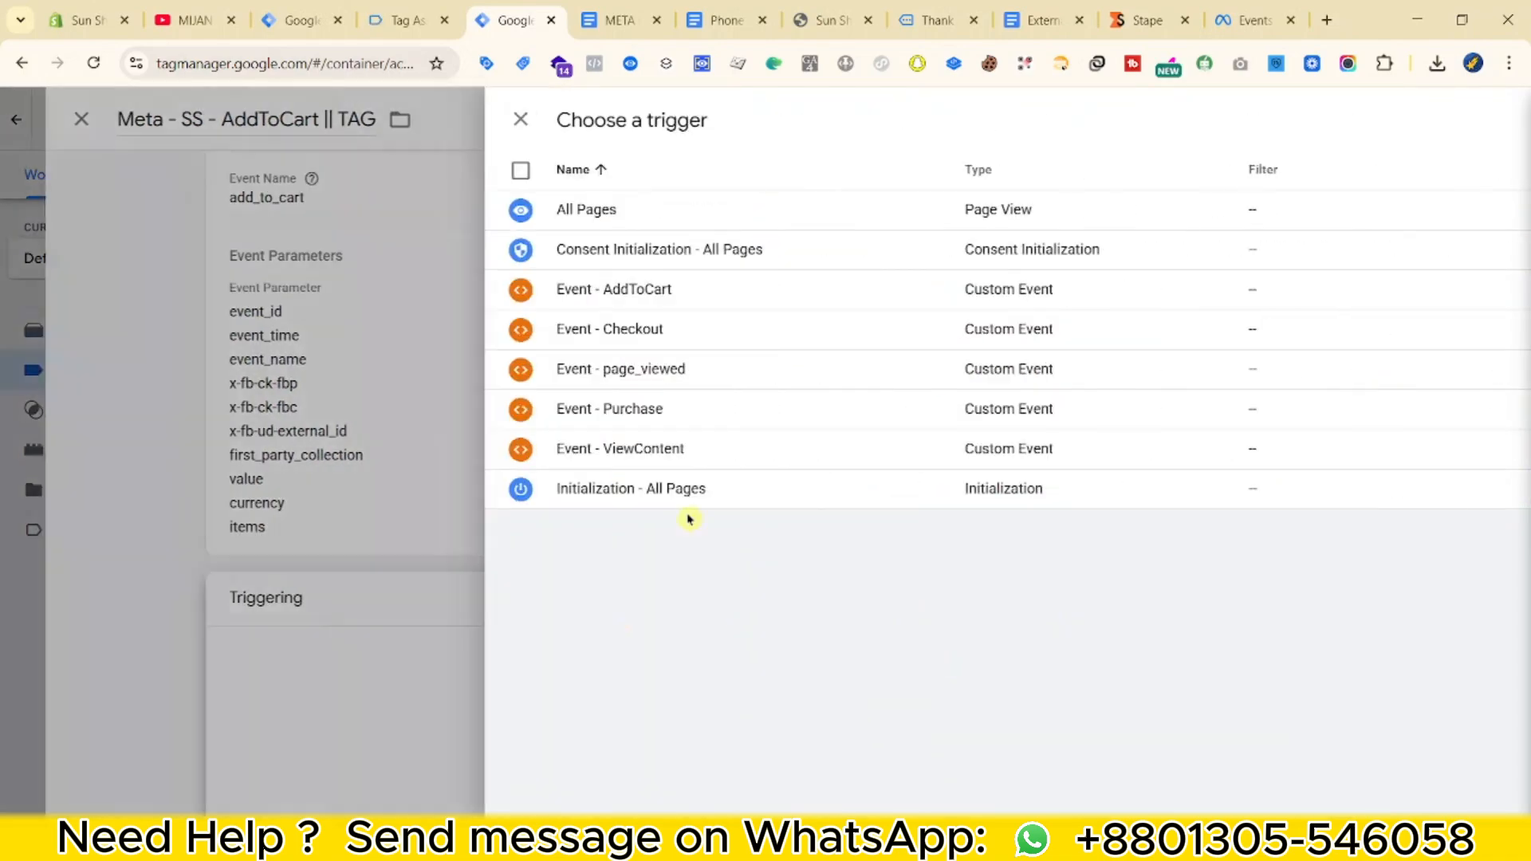
click(513, 290)
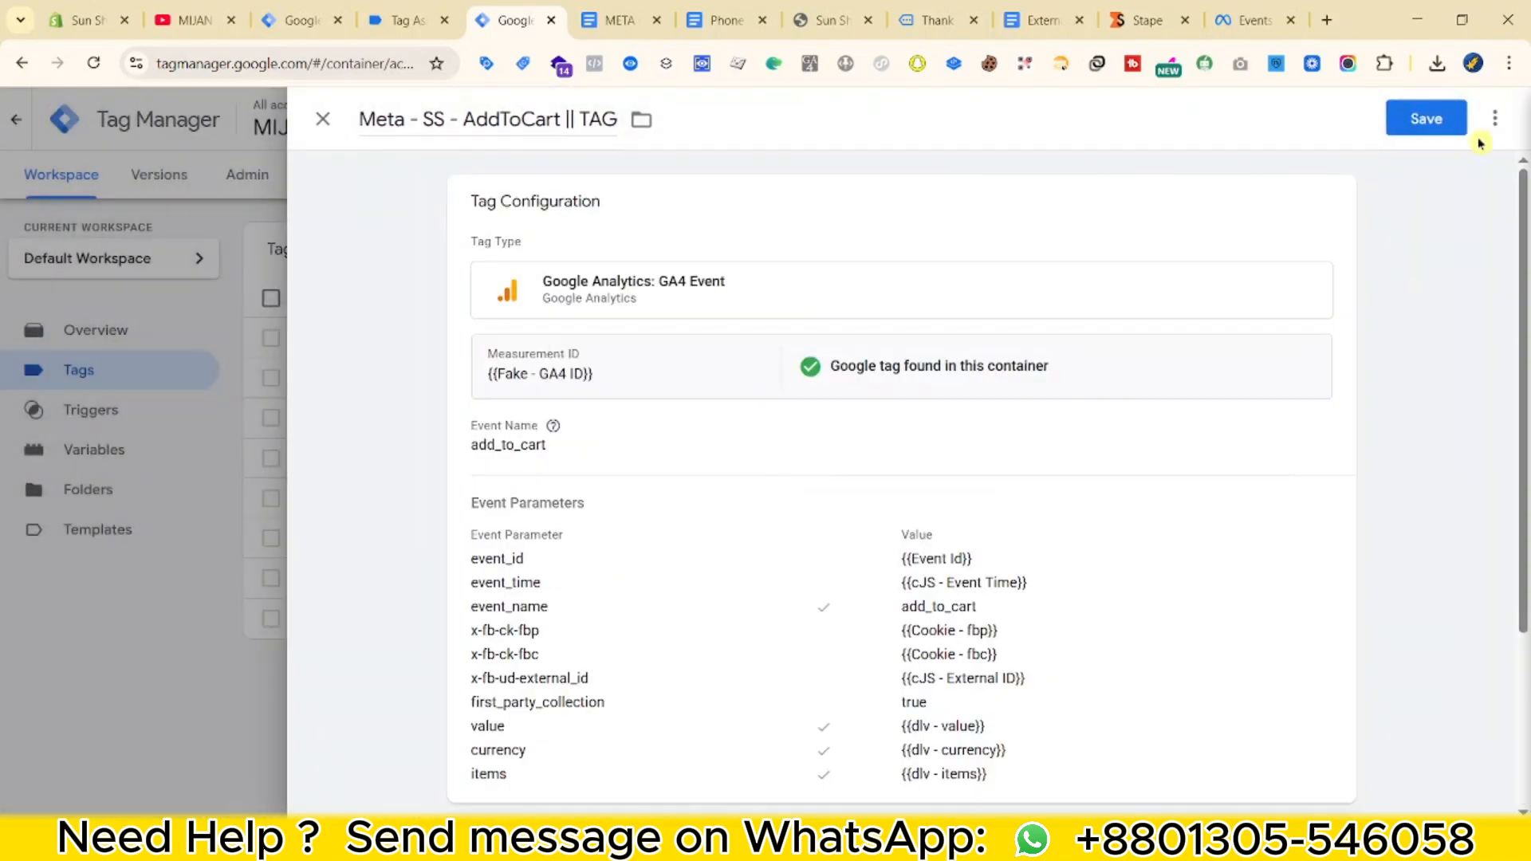
click(1460, 128)
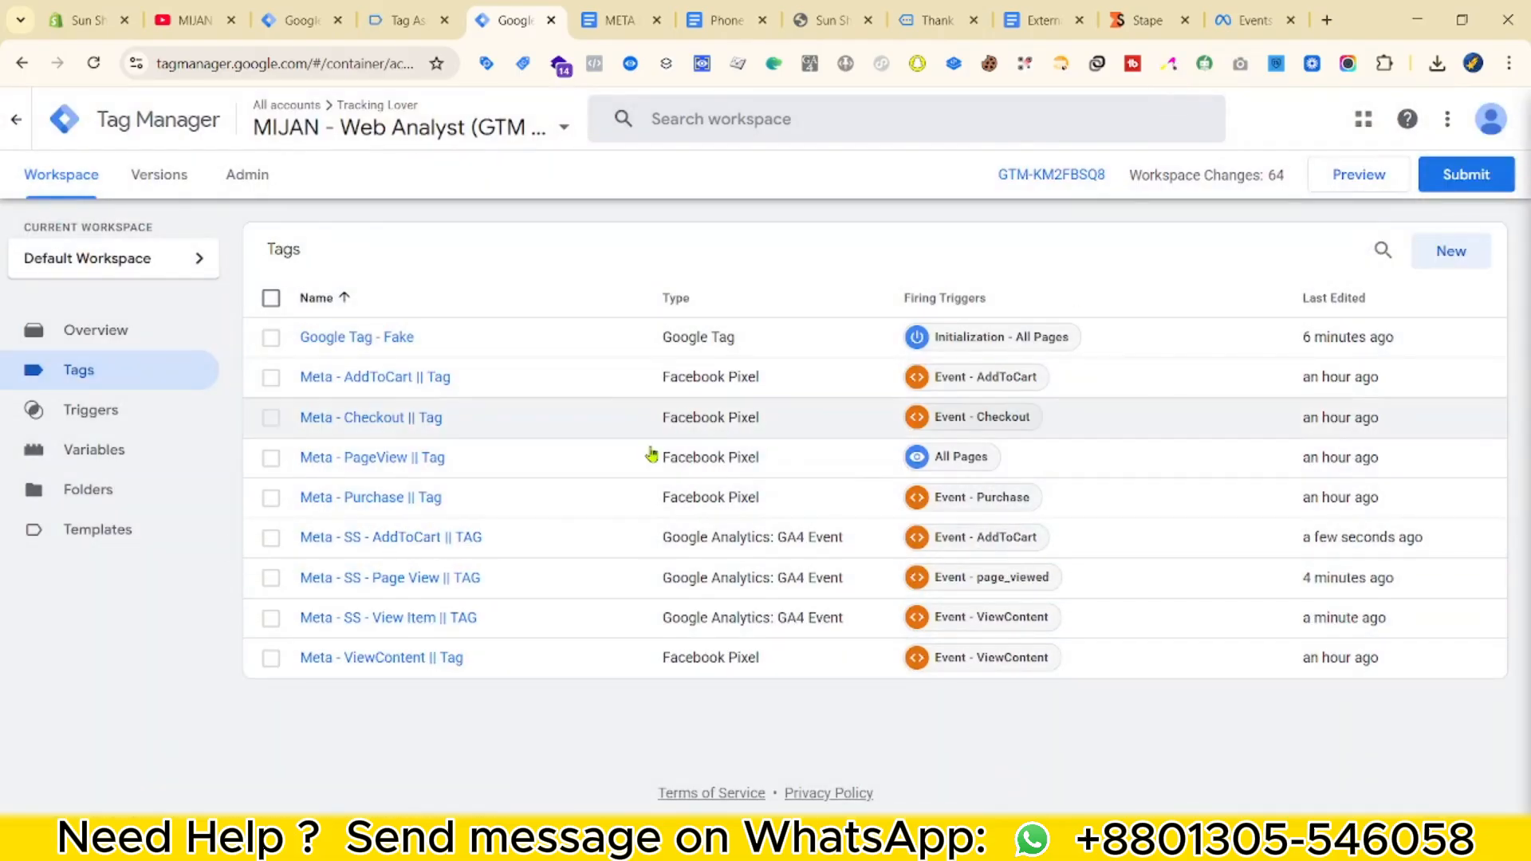
click(662, 537)
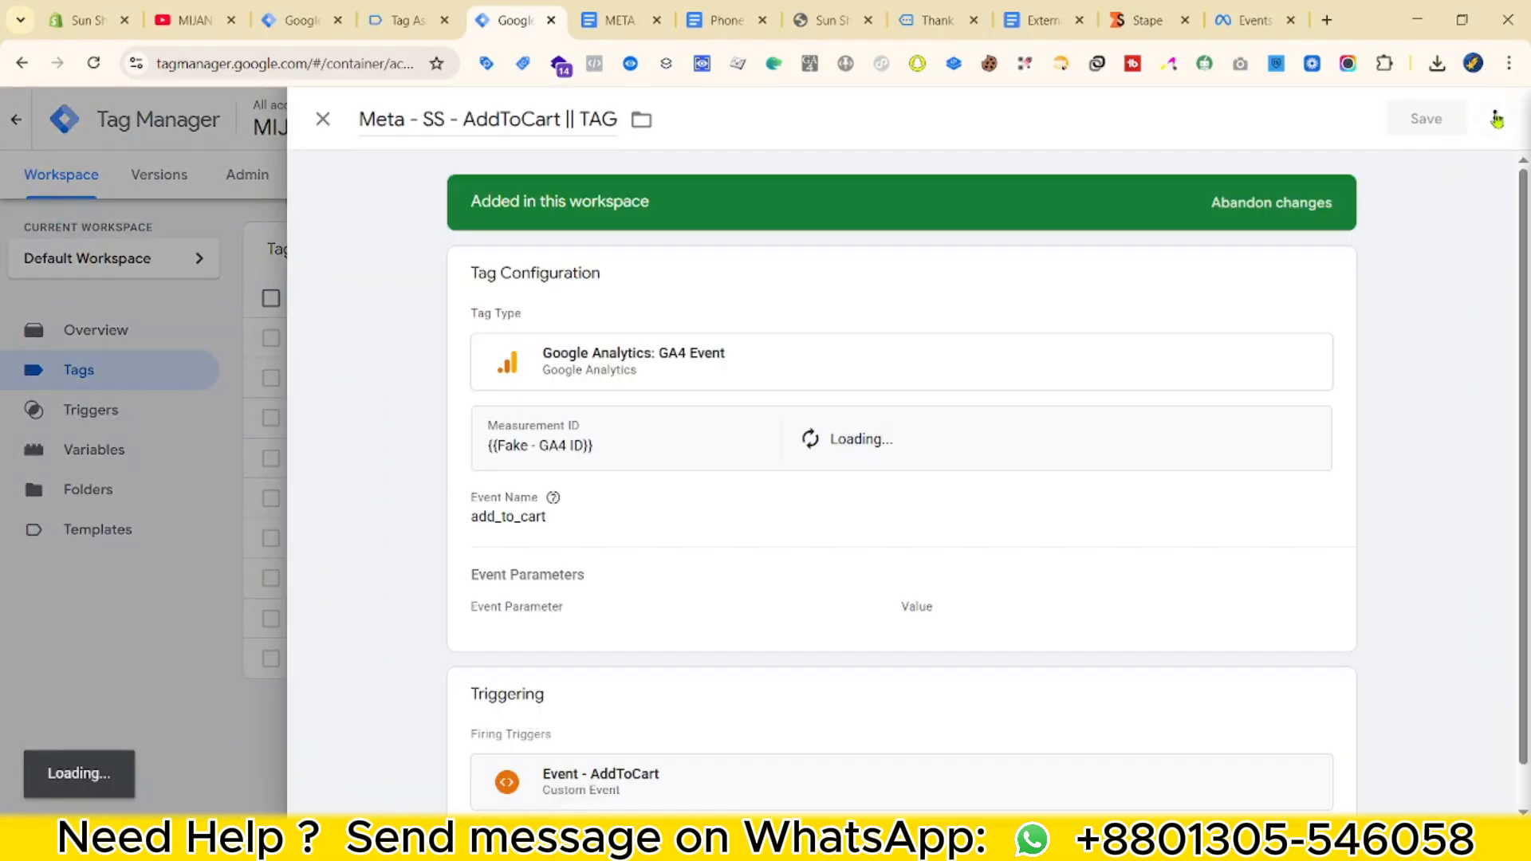
click(1496, 119)
Copy the AddToCart tag and set its Event Name and event_name value to begin_checkout.
click(1427, 166)
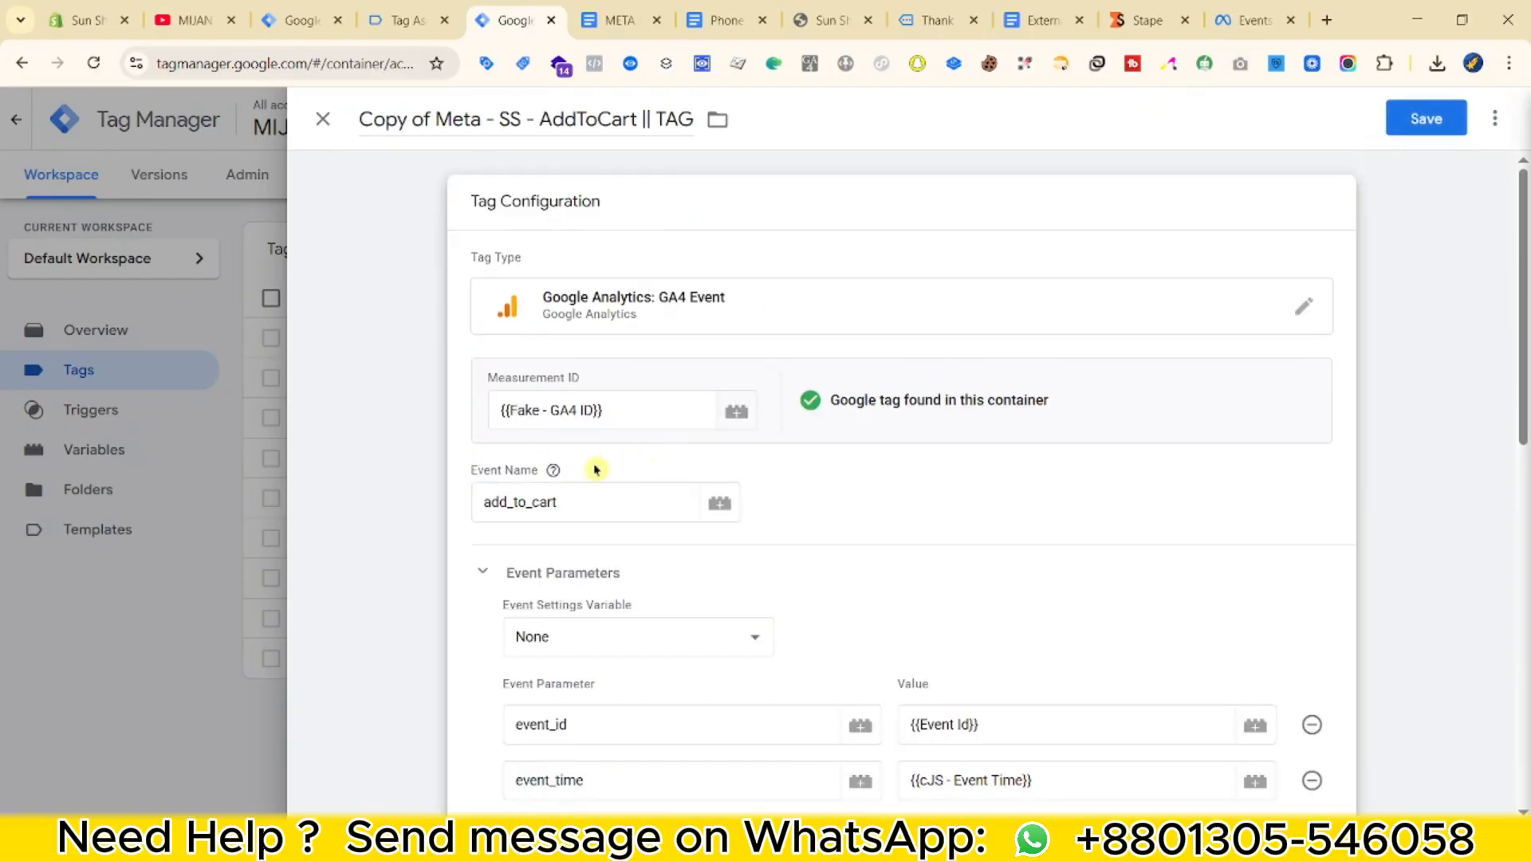
scroll(608, 509, down, 1)
double_click(652, 393)
text(initiat)
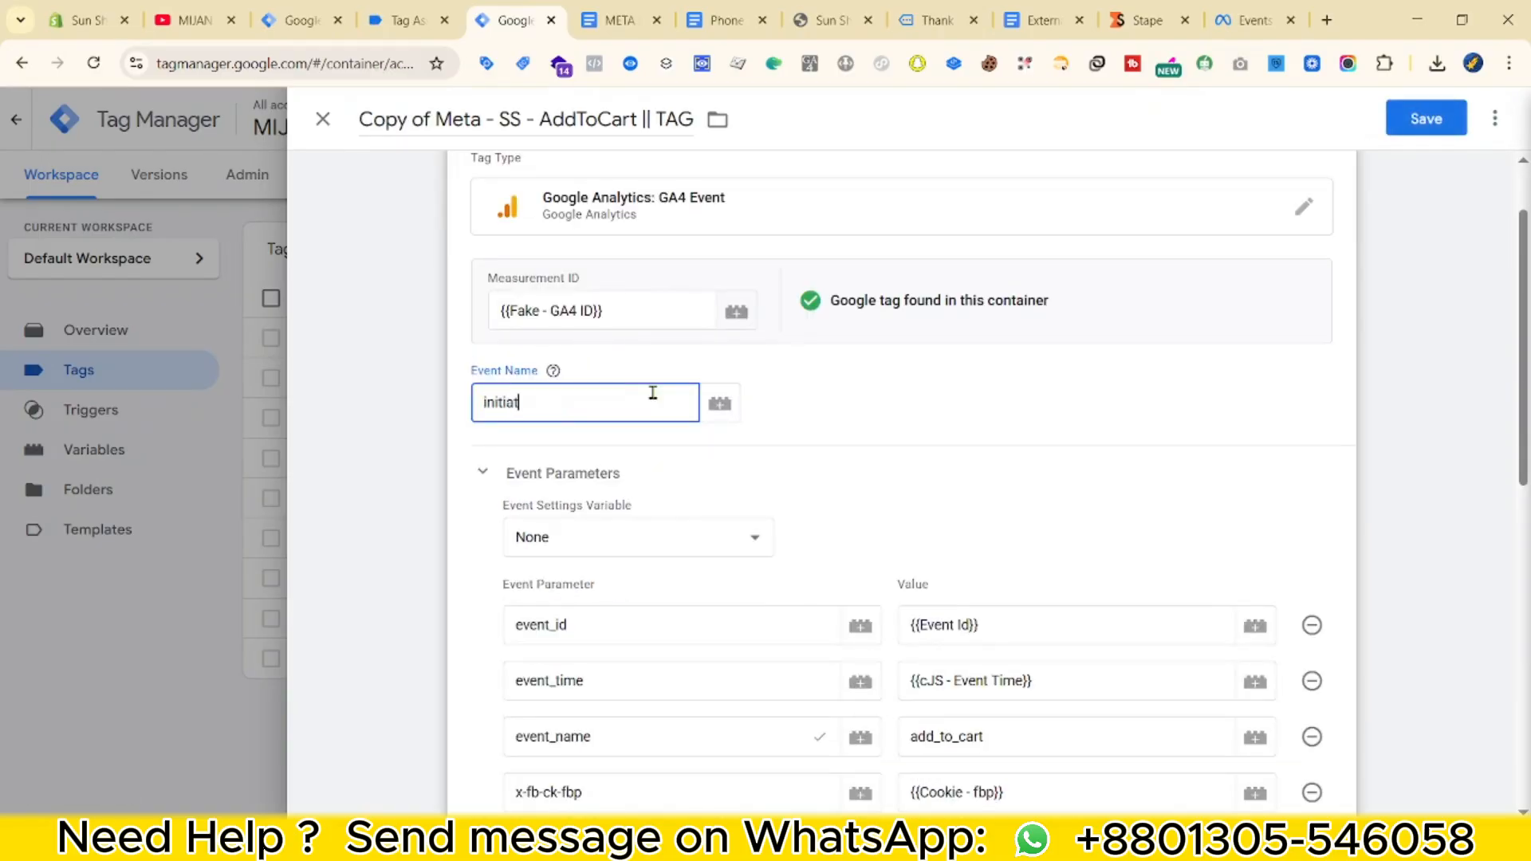
text(egin_checkout)
double_click(652, 393)
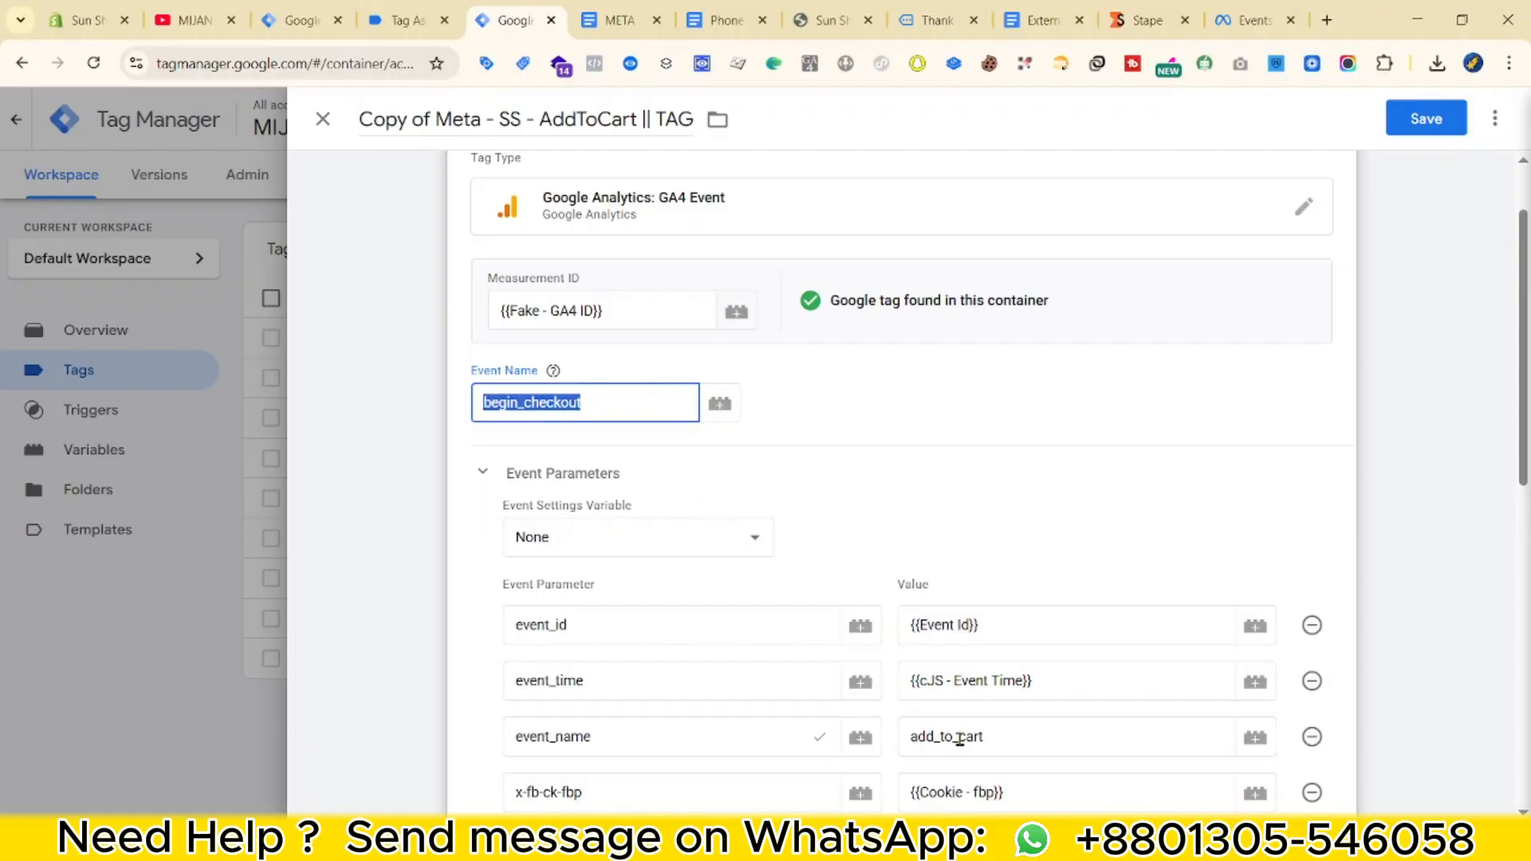
scroll(1023, 686, down, 2)
double_click(1015, 535)
key(ctrl+v)
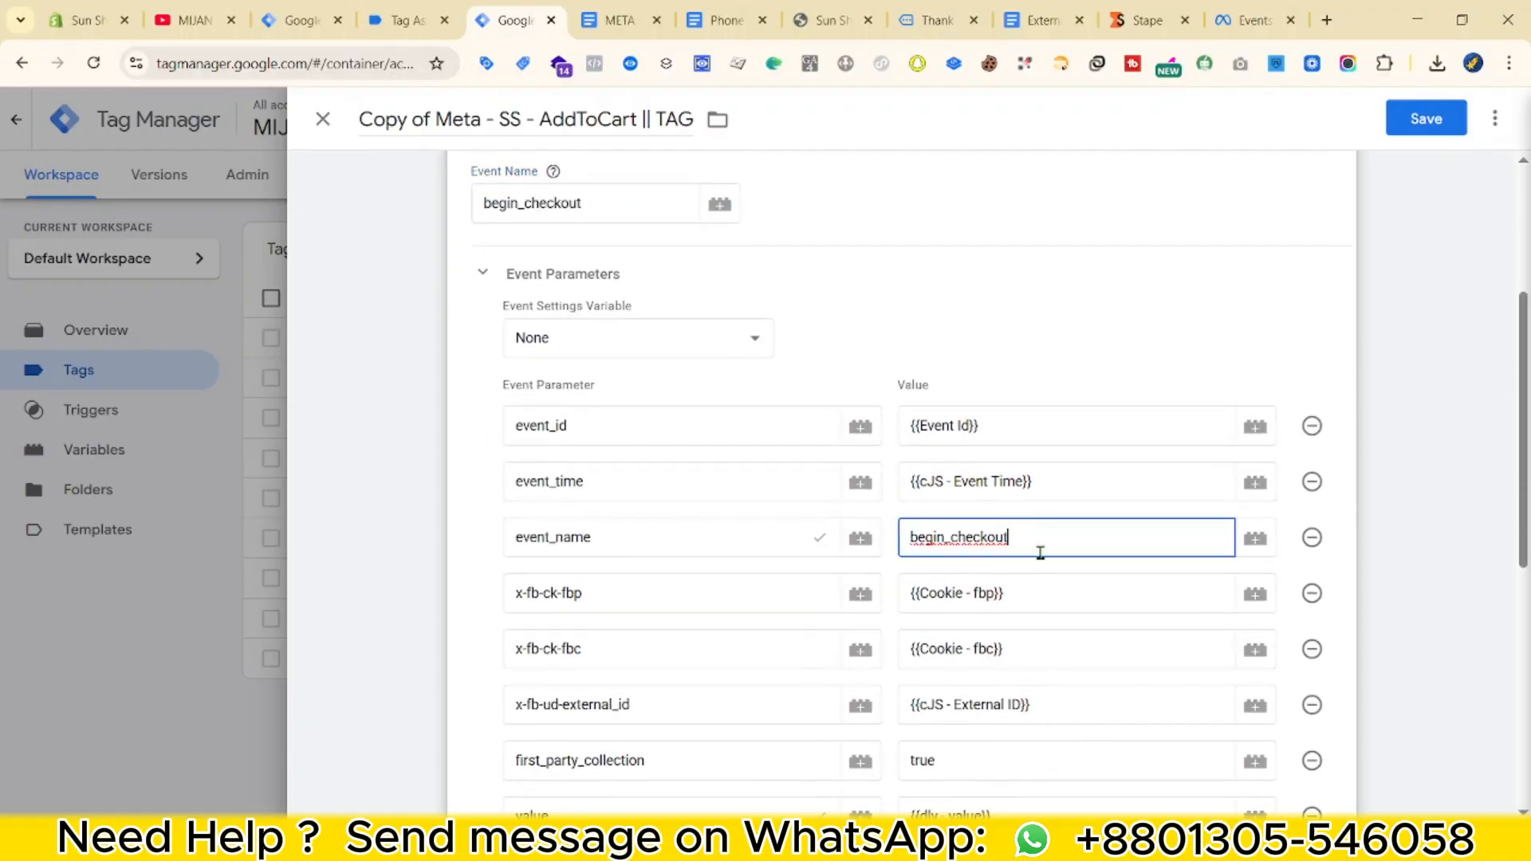
scroll(1073, 600, down, 1)
scroll(1020, 592, down, 5)
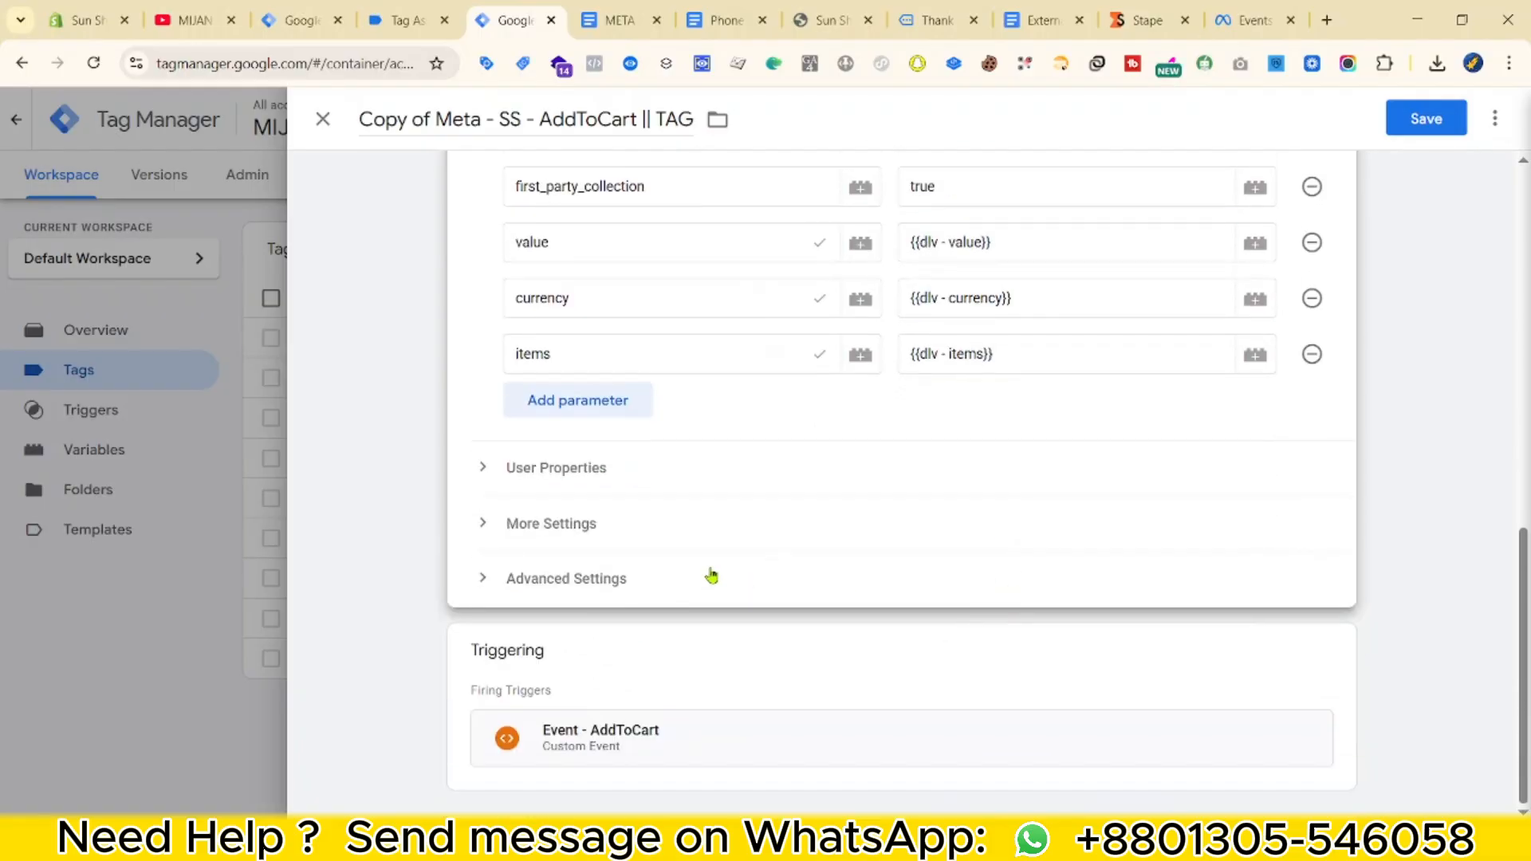
Replace the AddToCart trigger with Event - Checkout.
click(1117, 690)
click(1301, 697)
click(1087, 677)
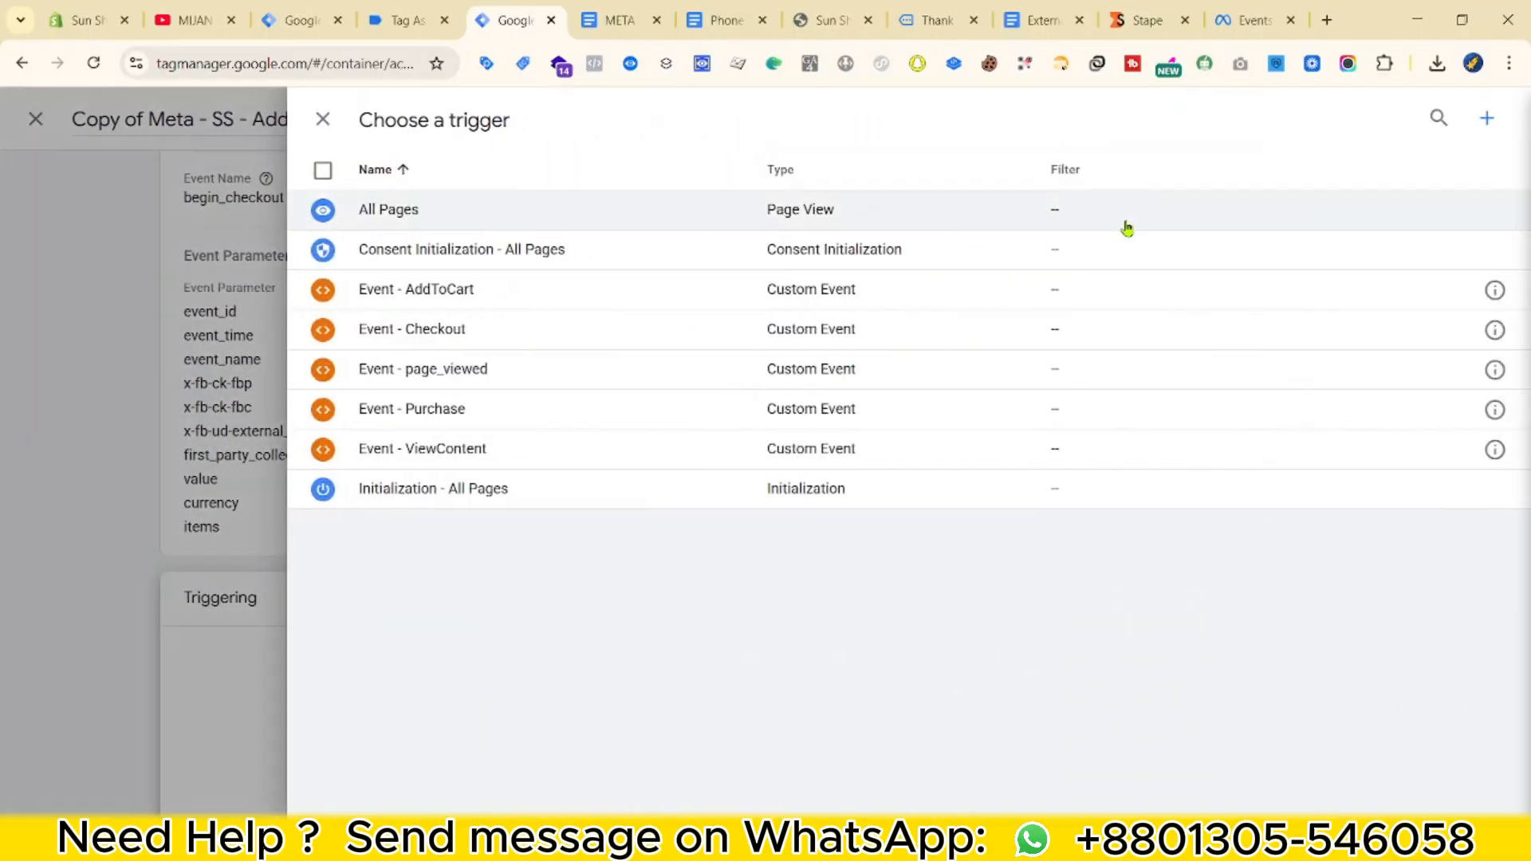
click(527, 330)
Rename the tag to 'Meta - SS - Checkout || TAG' and save it.
double_click(572, 118)
text(Checko)
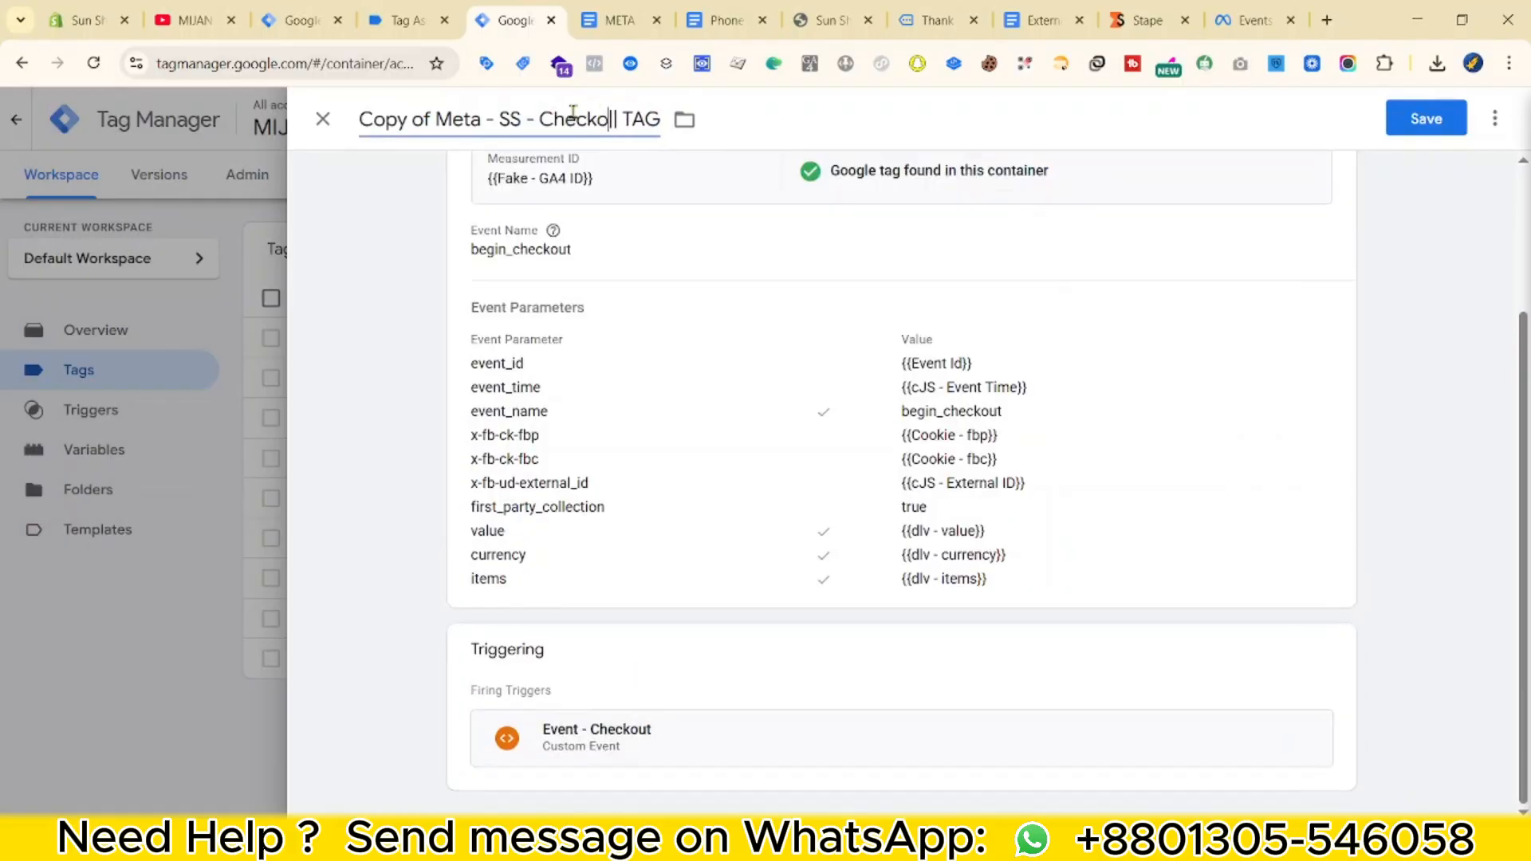
text(ut)
click(437, 120)
key(shift+Home)
key(BackSpace)
scroll(618, 414, up, 3)
click(1427, 124)
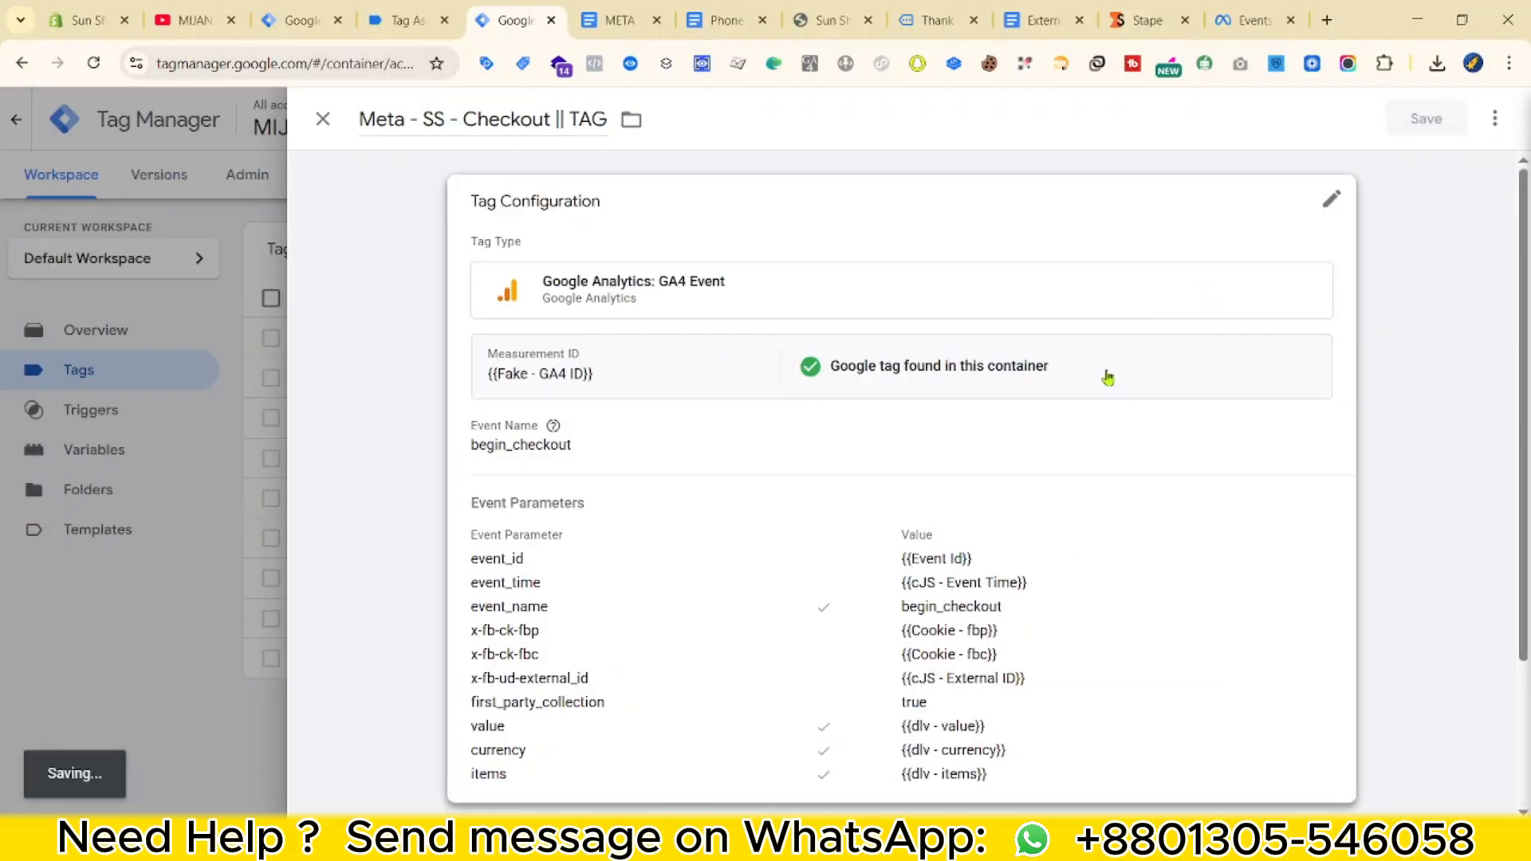
key(ctrl+Tab)
scroll(701, 519, down, 3)
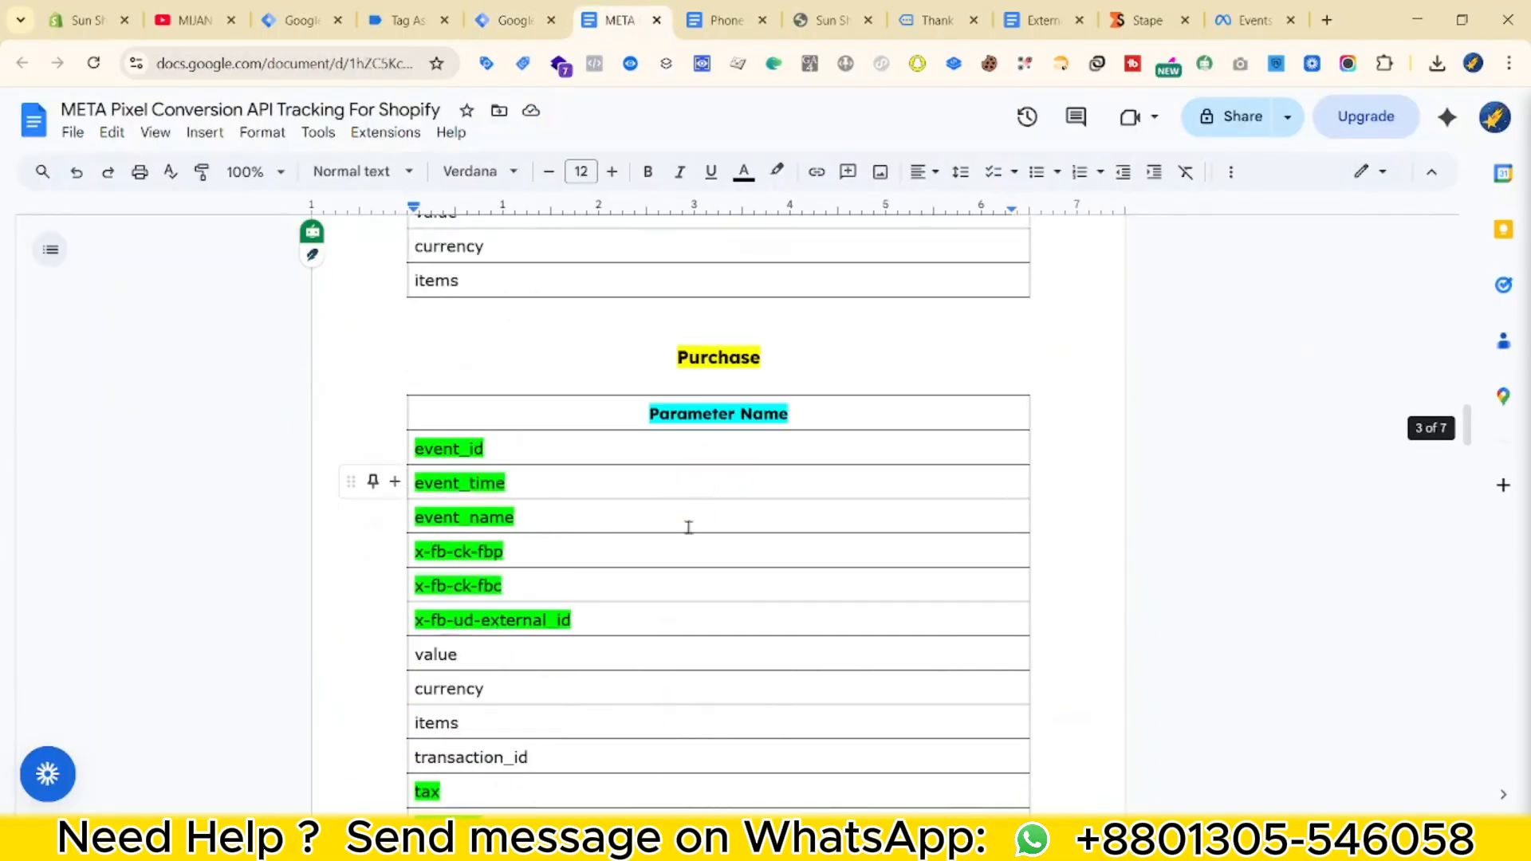
click(518, 15)
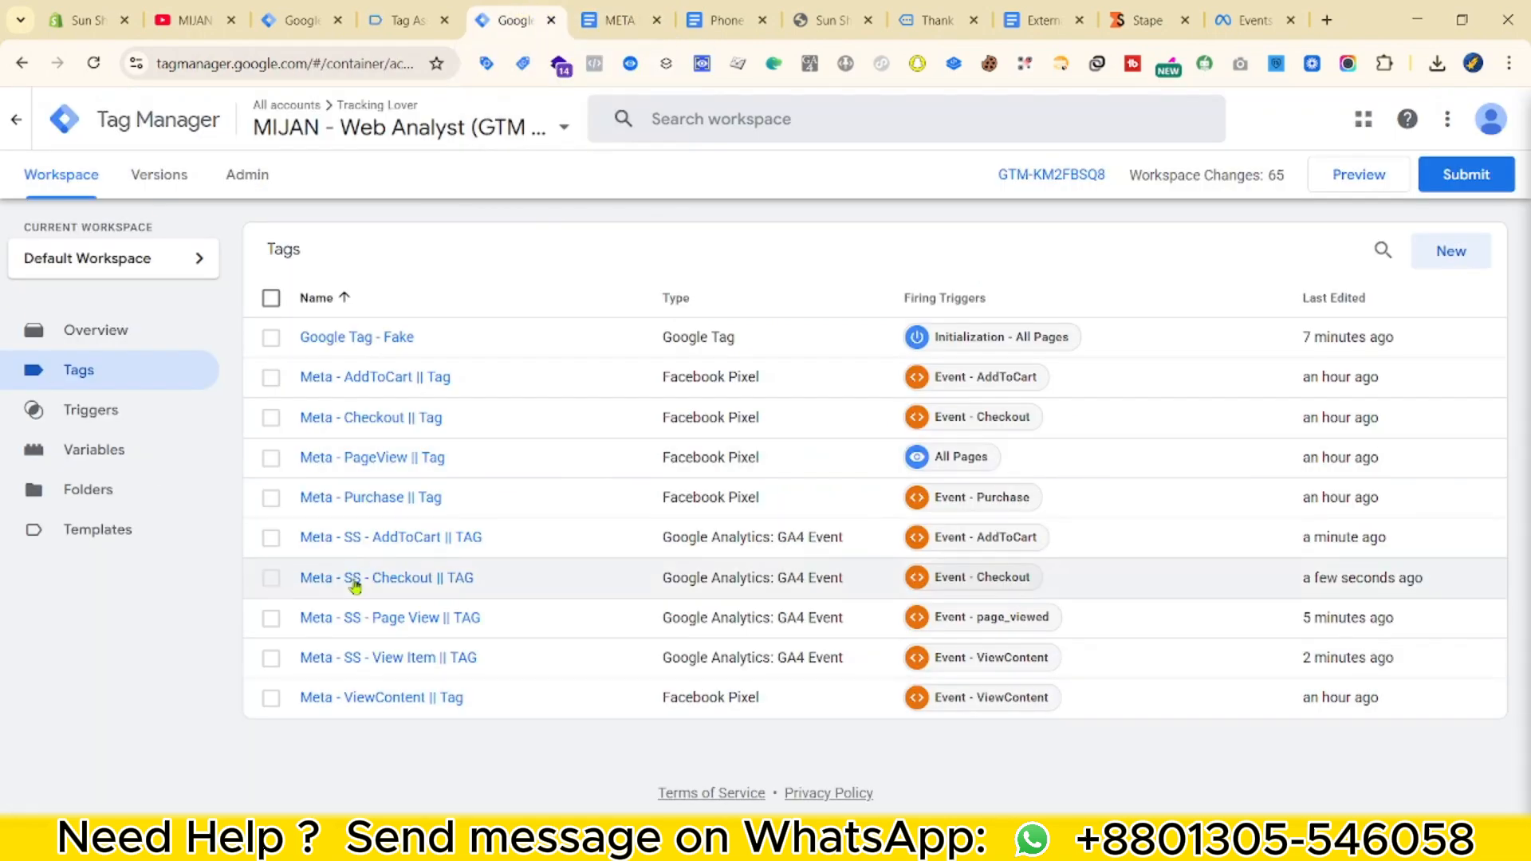
Duplicate the Checkout tag and change its Event Name and event_name value to purchase.
click(389, 577)
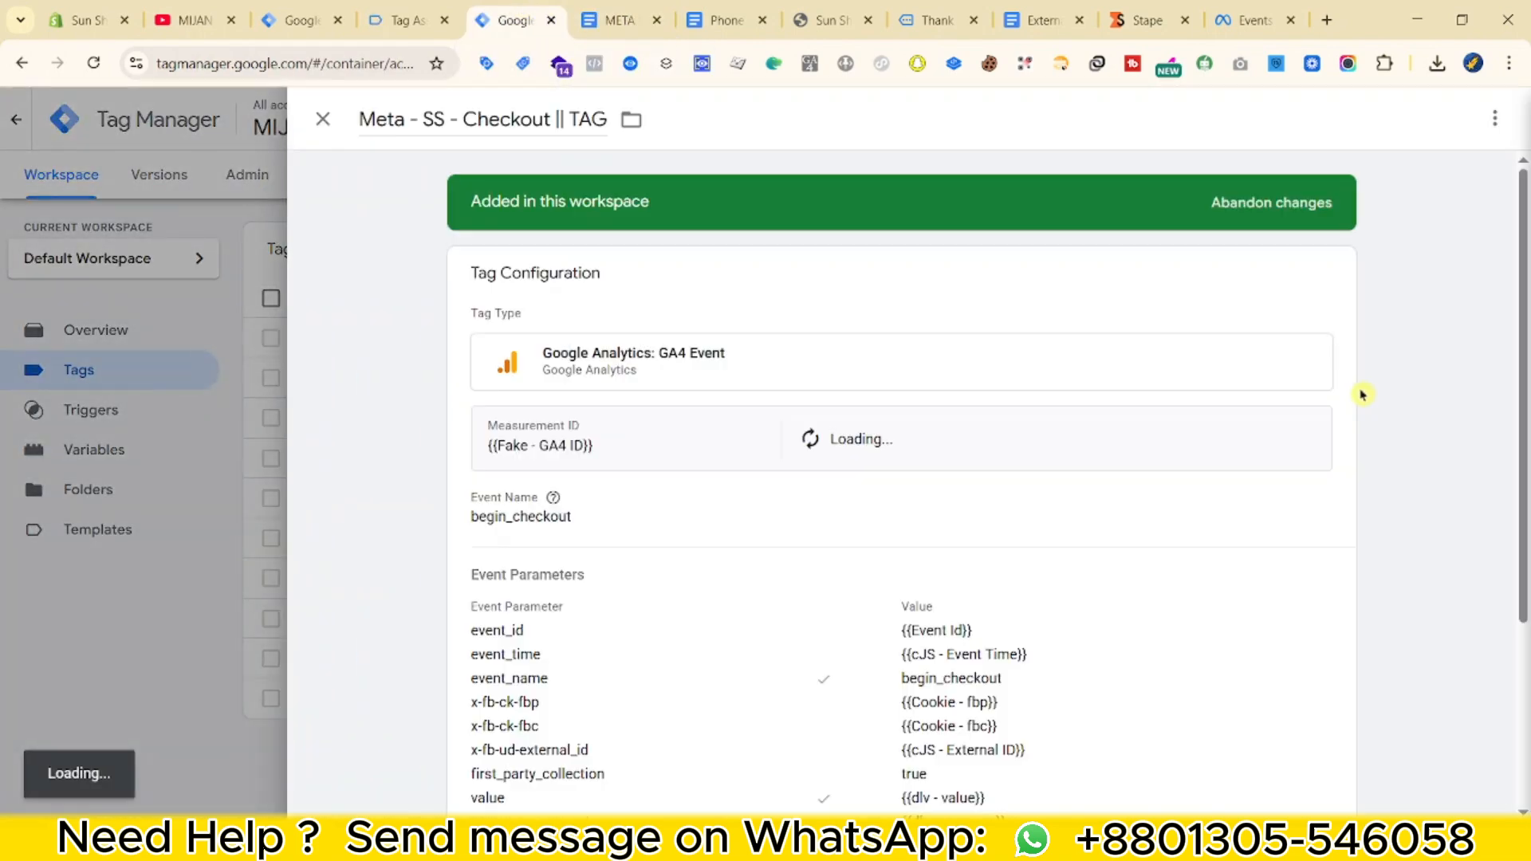
click(1495, 119)
click(1431, 161)
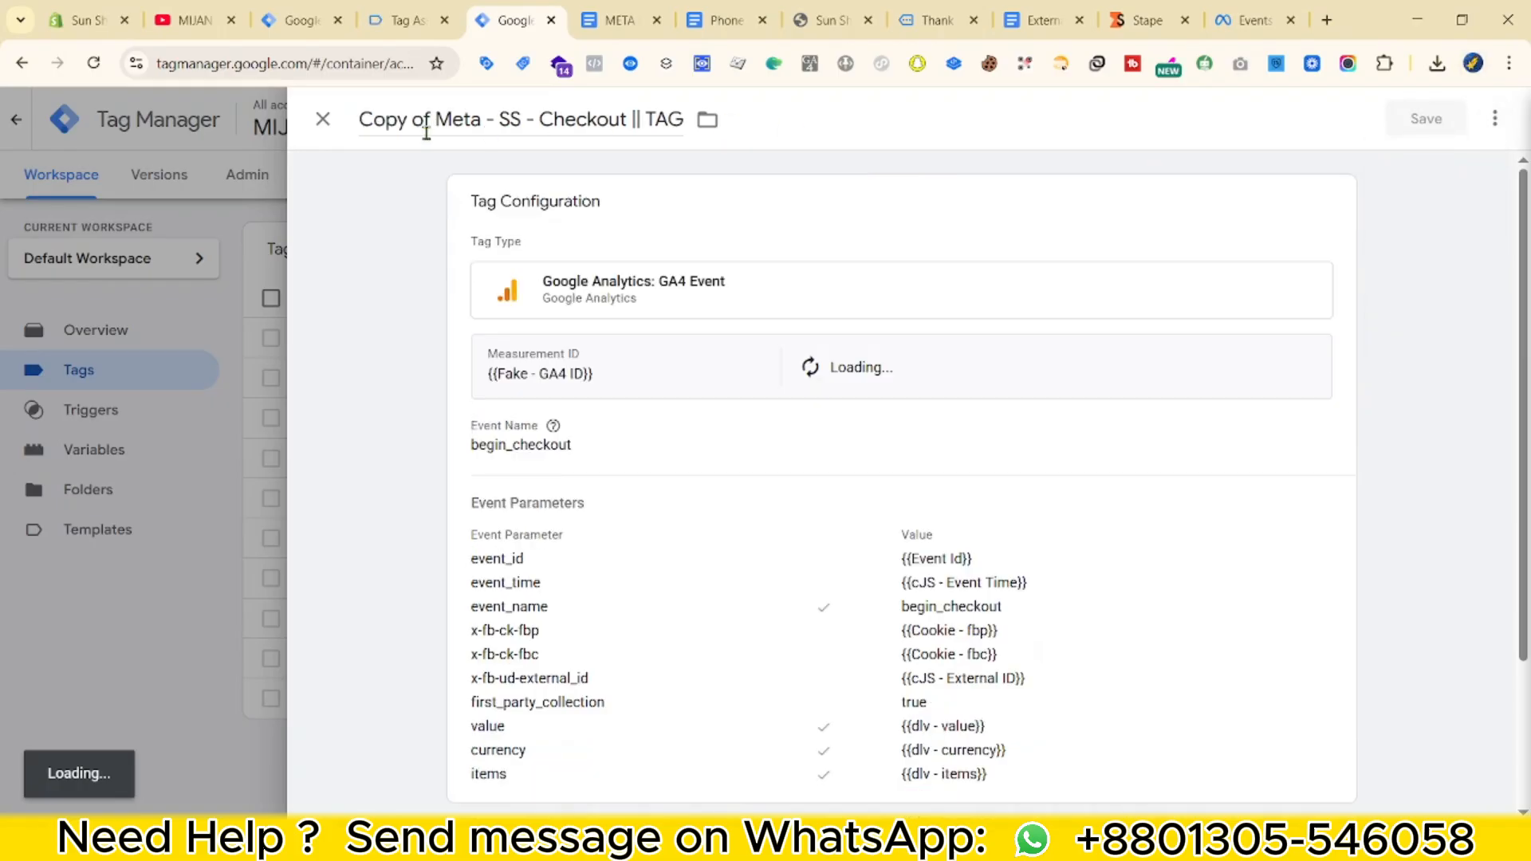
double_click(569, 489)
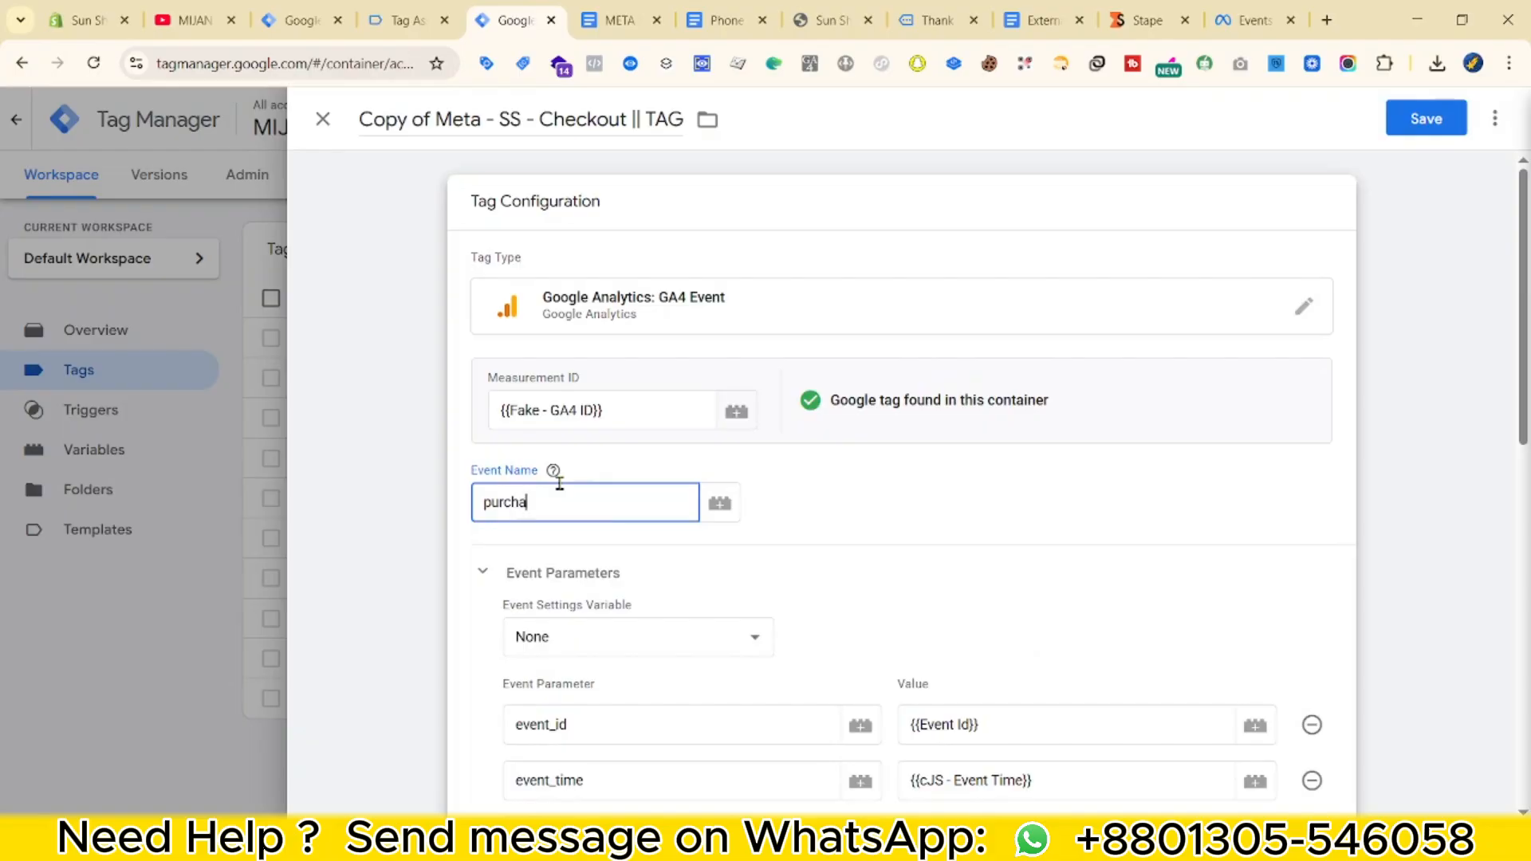
click(556, 473)
key(ctrl+a)
click(574, 510)
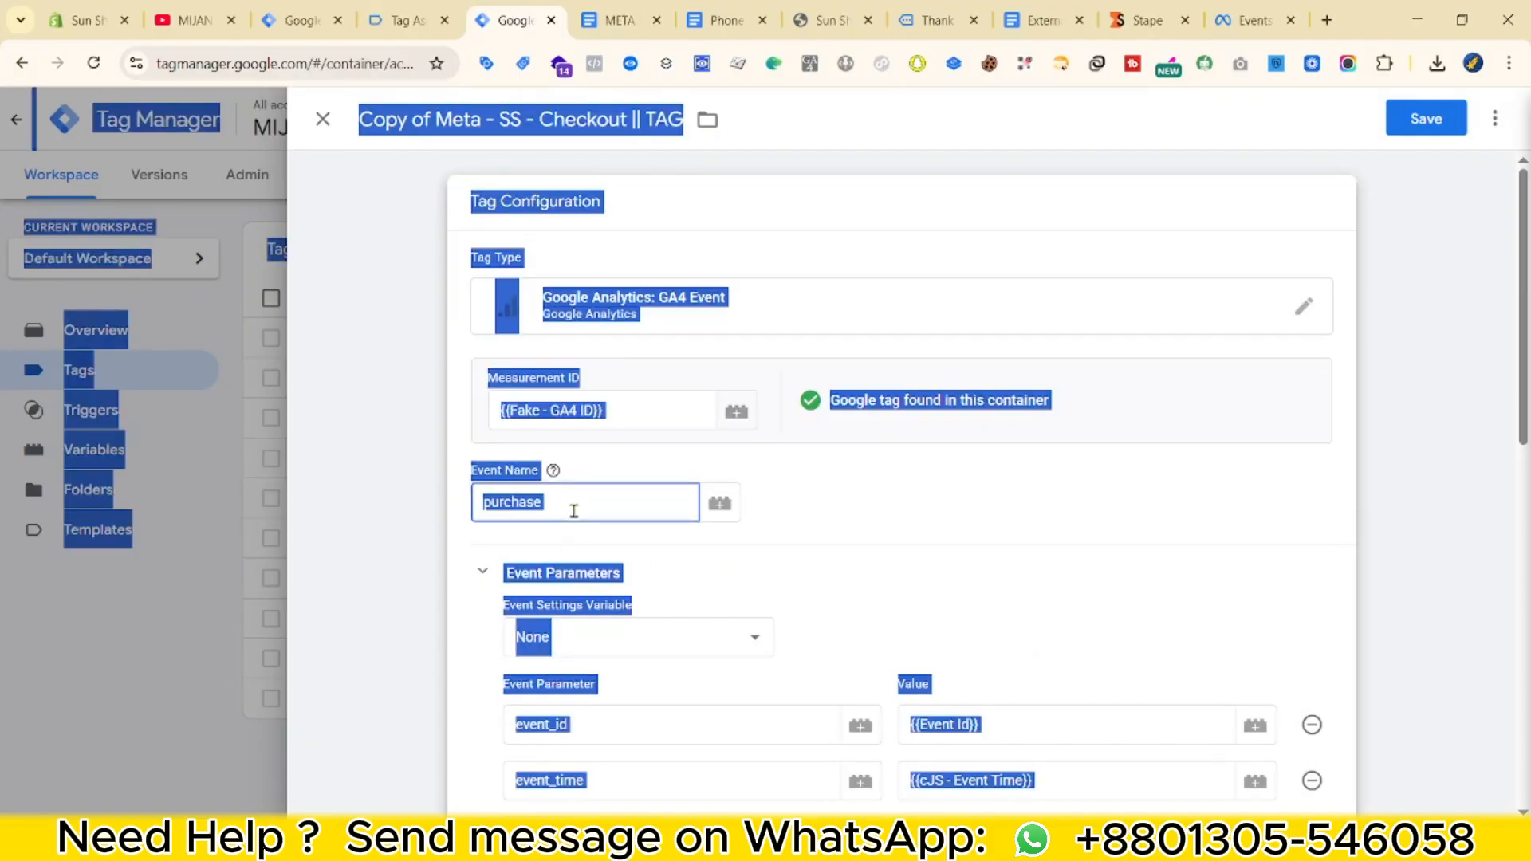
key(ctrl+a)
scroll(927, 729, down, 3)
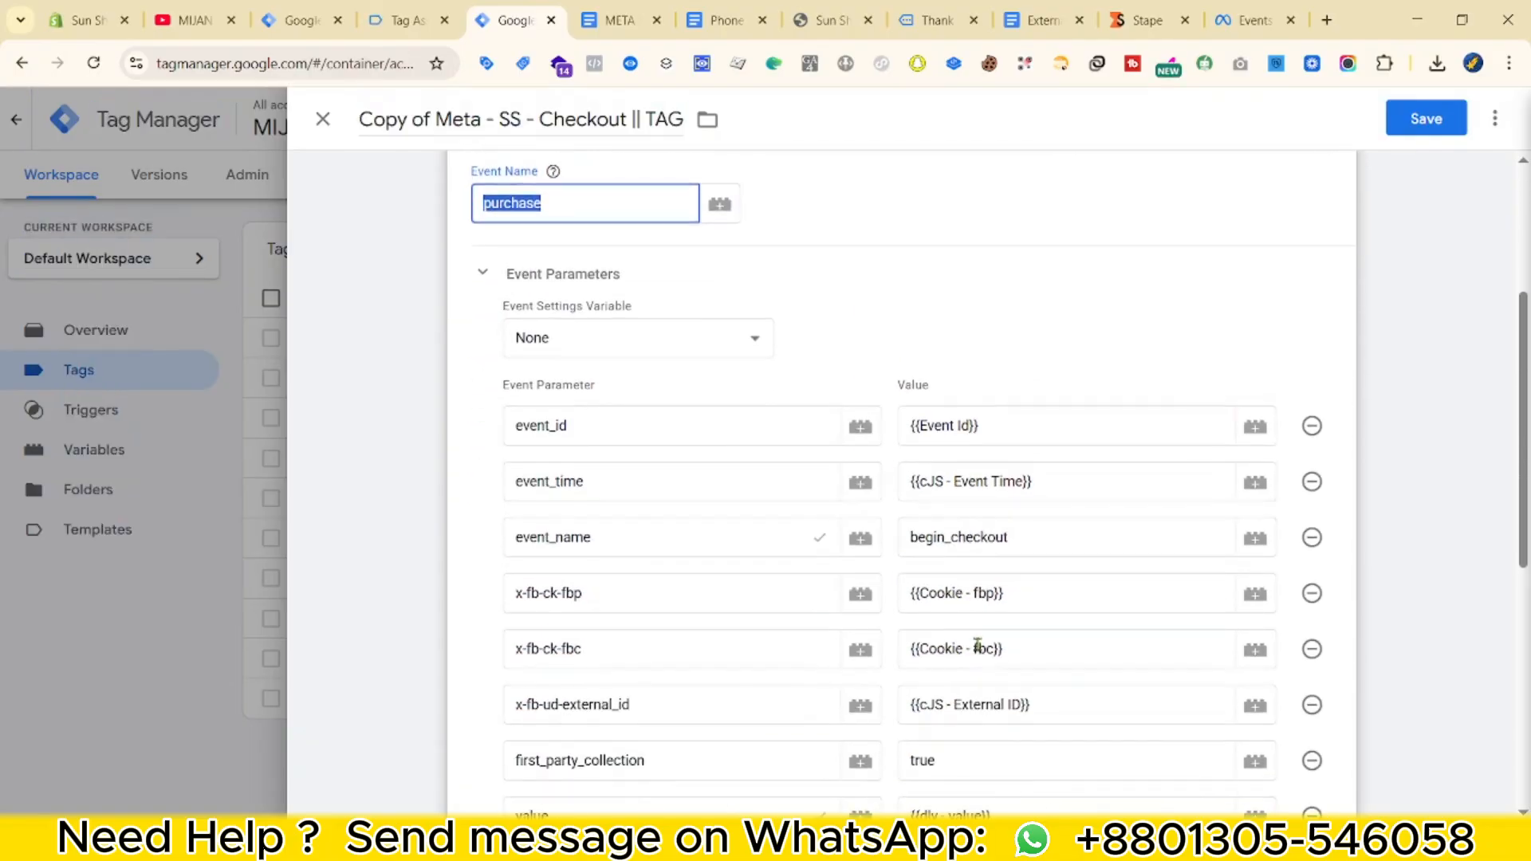
scroll(998, 680, down, 2)
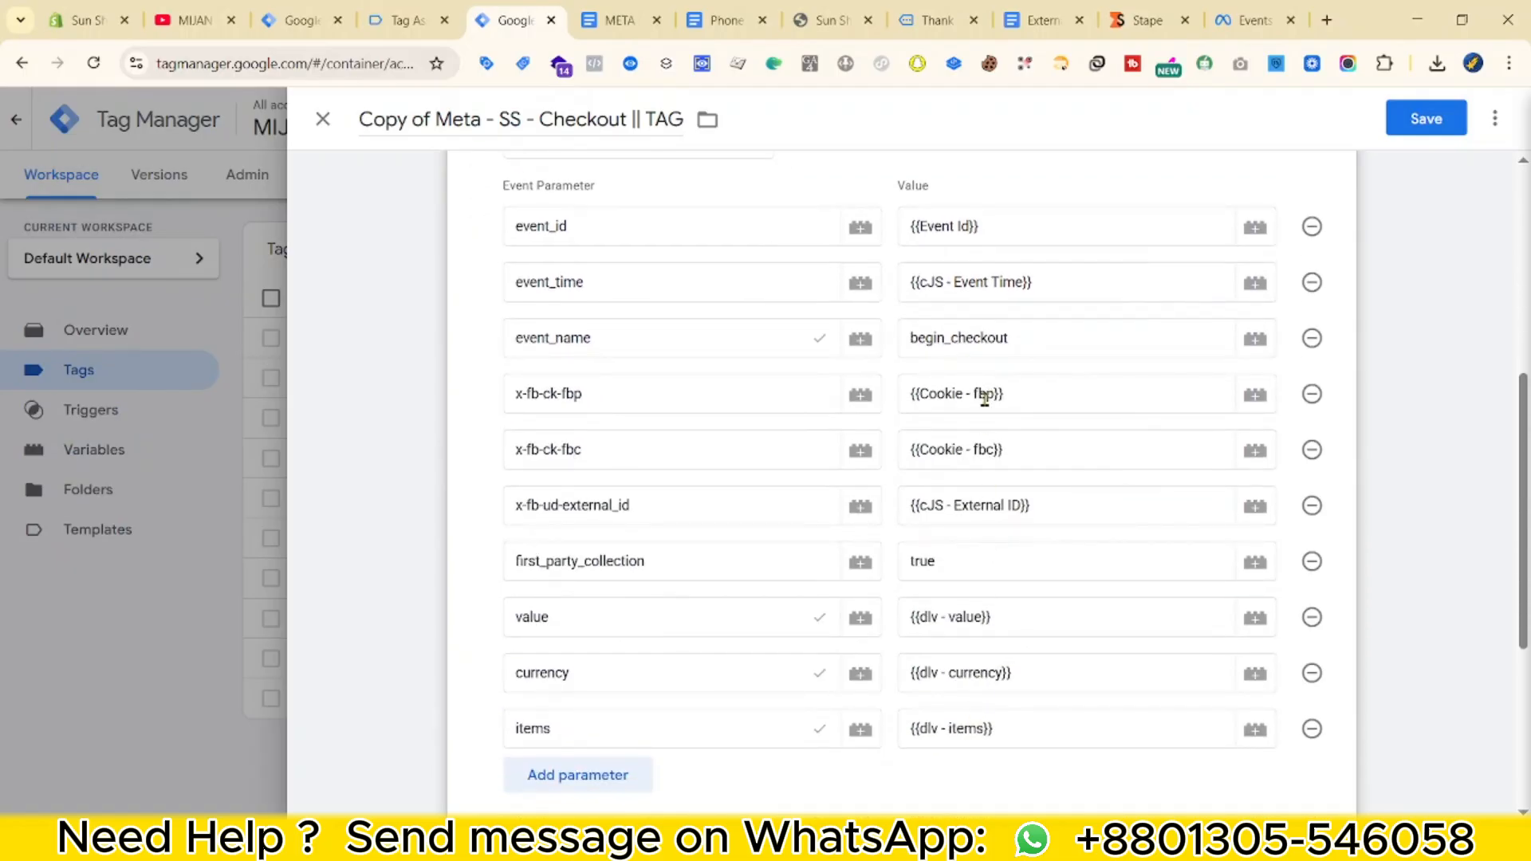
double_click(994, 339)
key(ctrl+v)
Add three empty event parameter rows, then switch to the META parameter document.
scroll(661, 708, down, 2)
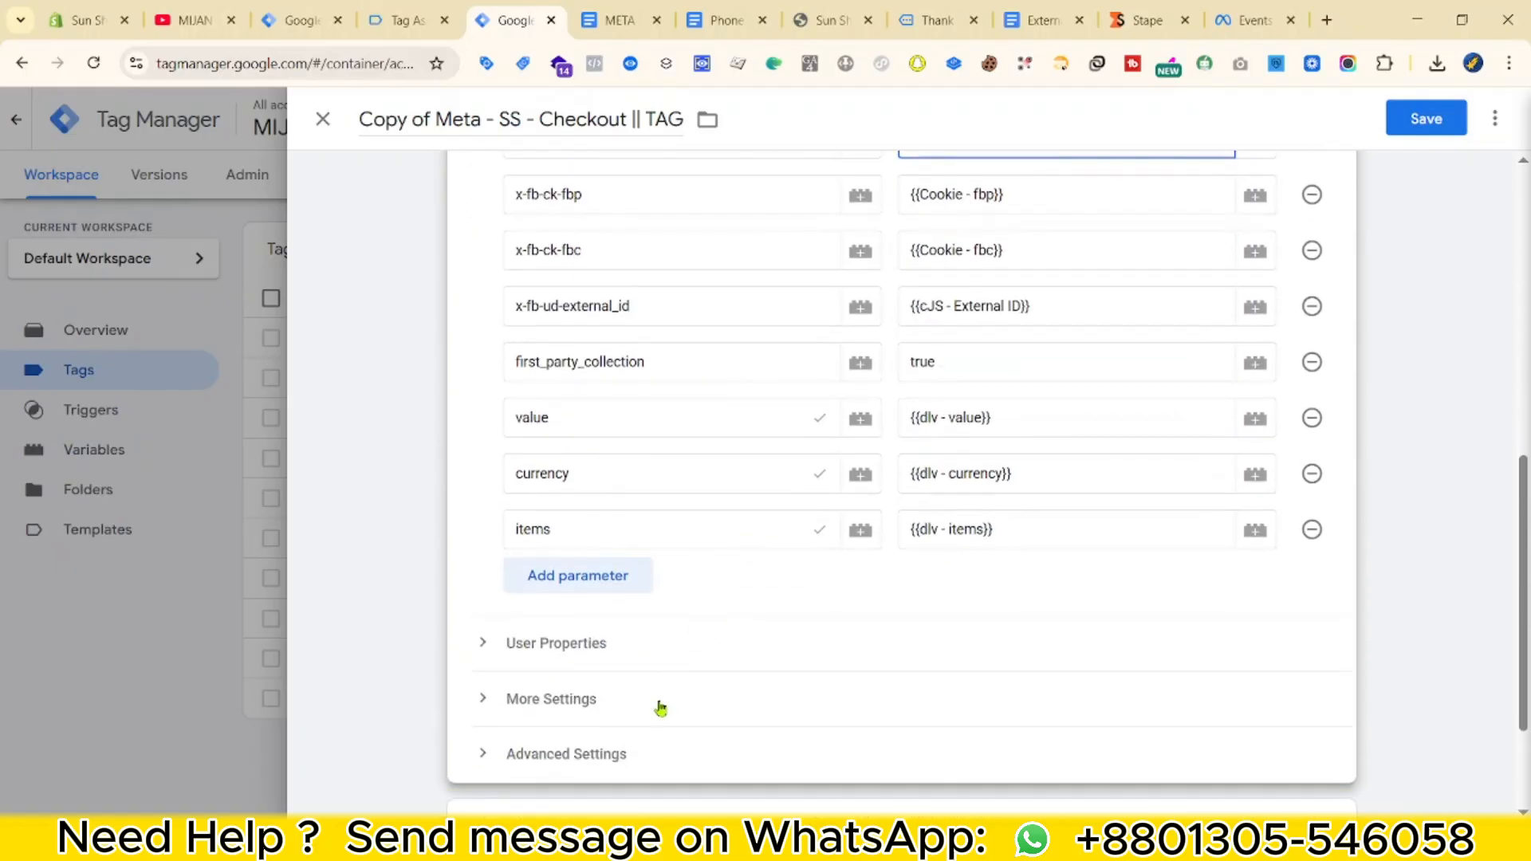
scroll(765, 658, down, 2)
scroll(718, 648, up, 1)
click(589, 510)
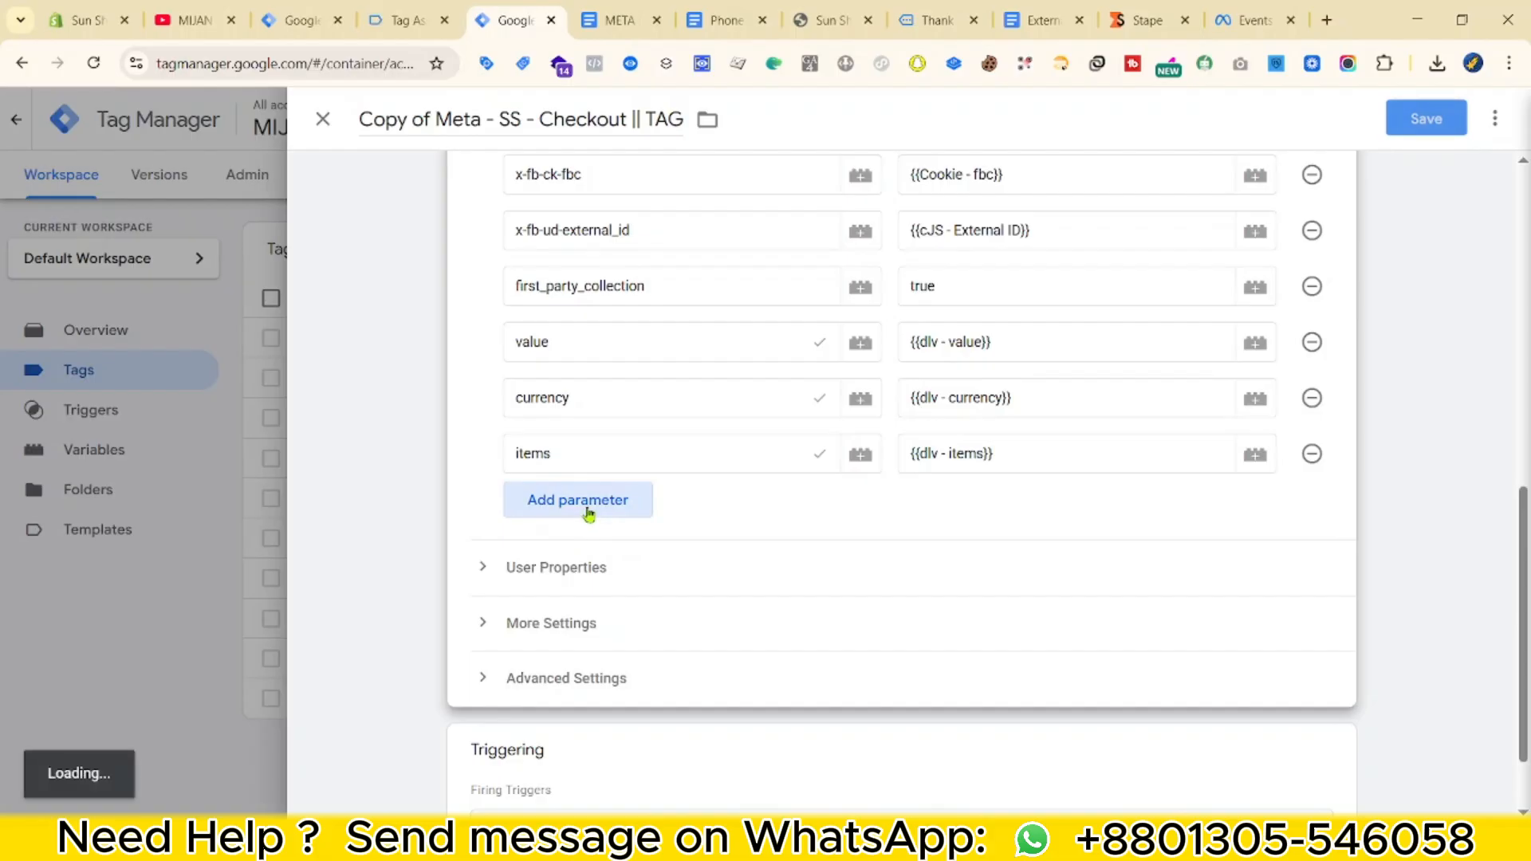
click(588, 554)
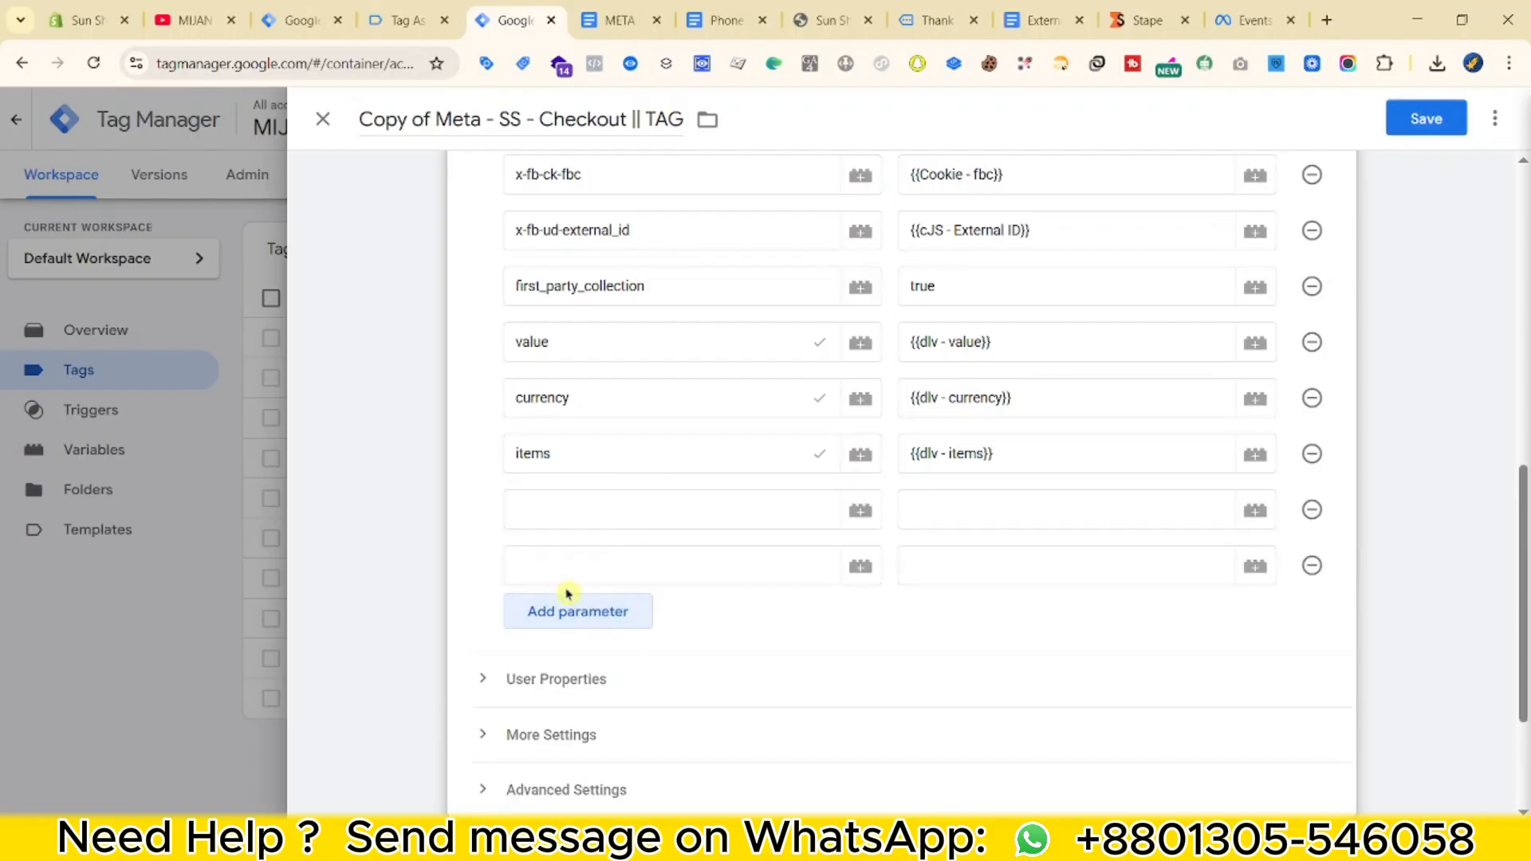
click(567, 605)
click(608, 19)
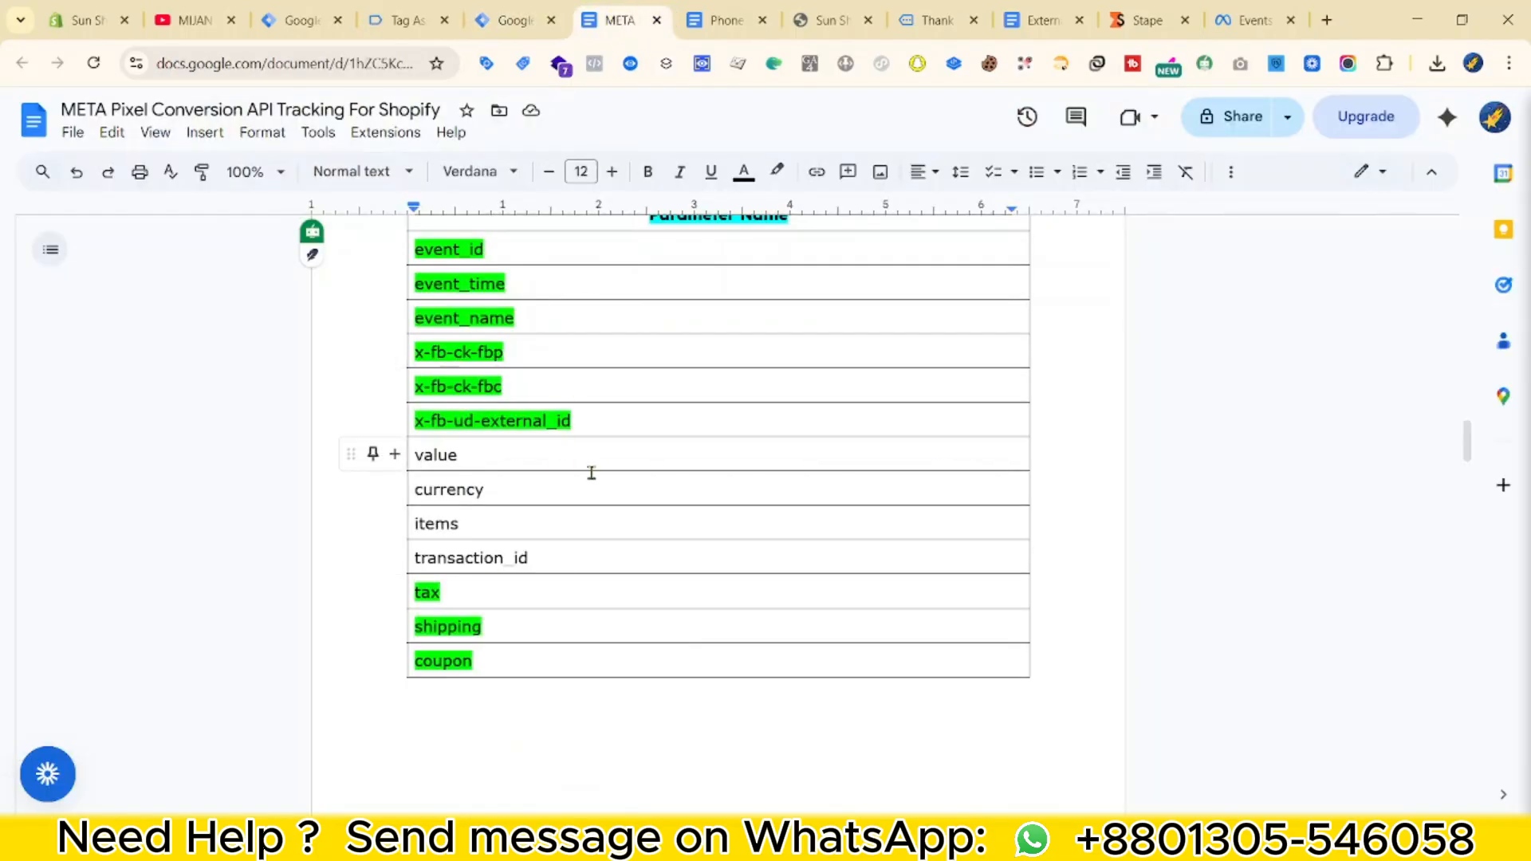
Paste transaction_id and tax from the META parameter document as new event parameter names.
double_click(470, 557)
click(487, 10)
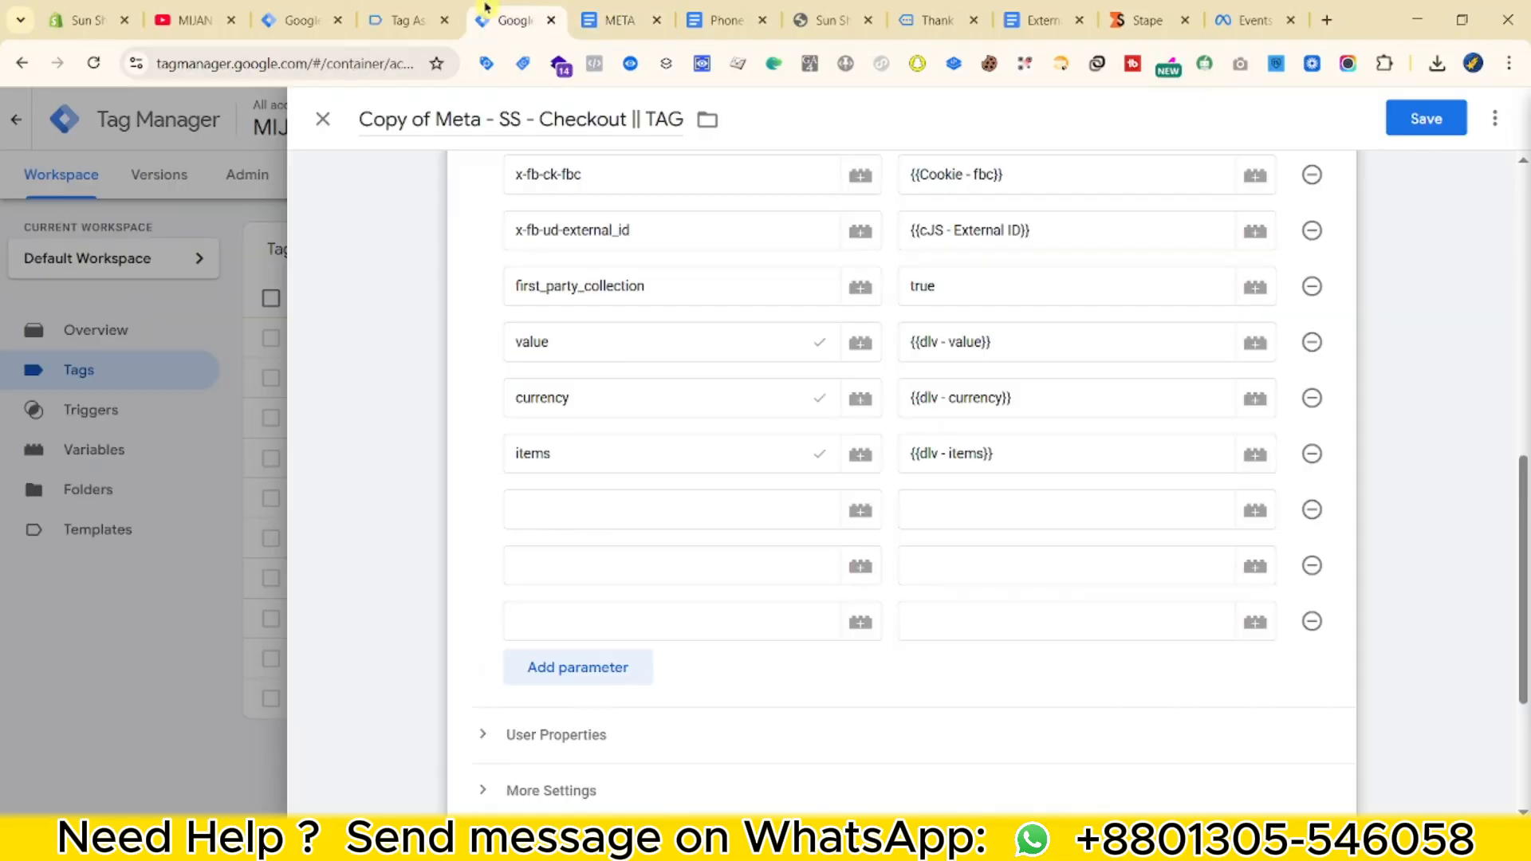
click(584, 510)
key(ctrl+v)
click(577, 563)
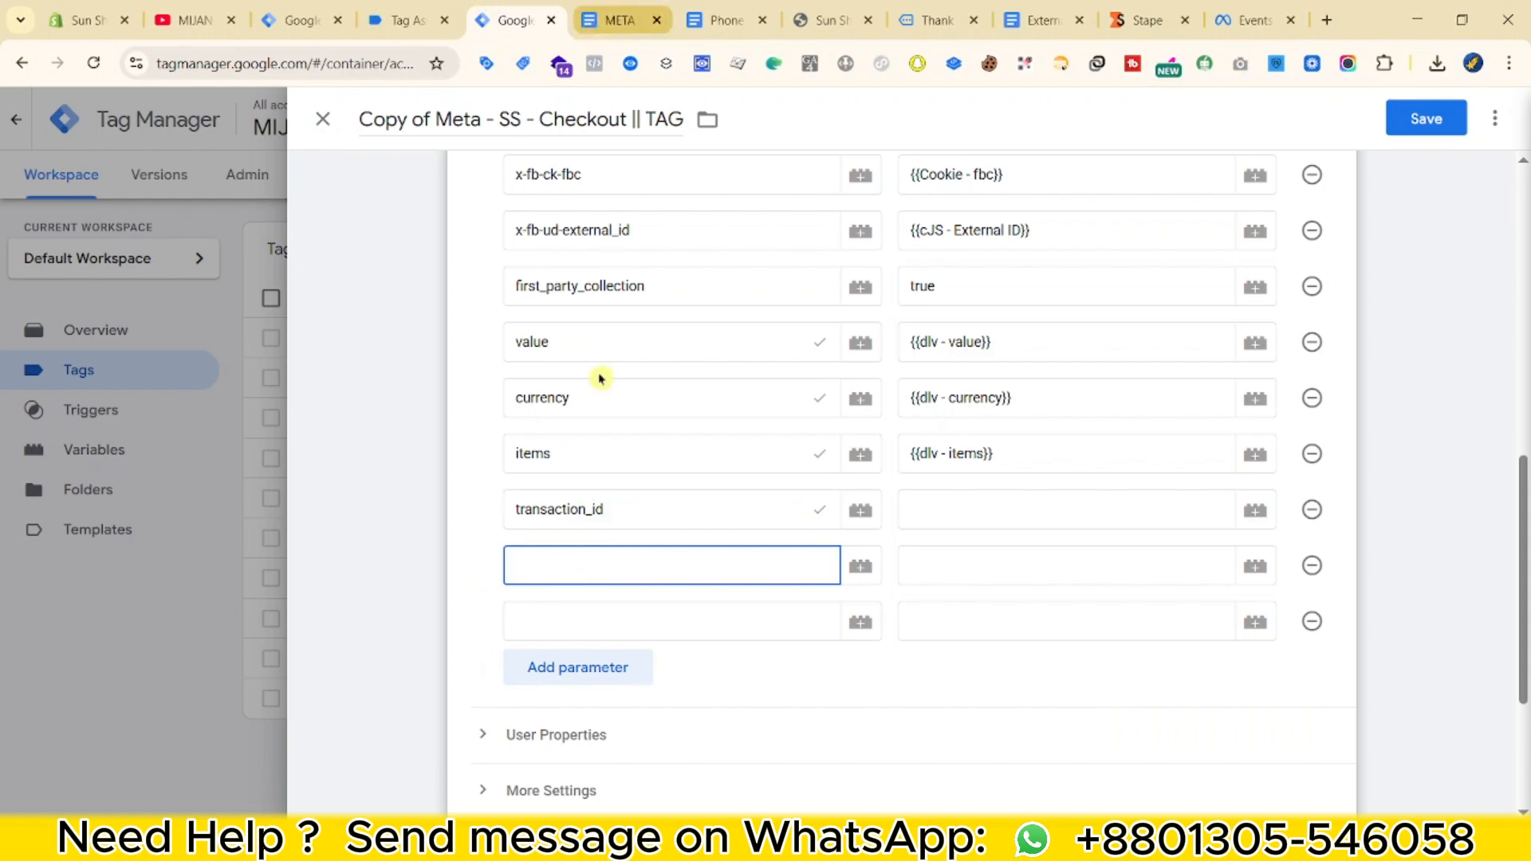
click(608, 20)
double_click(428, 592)
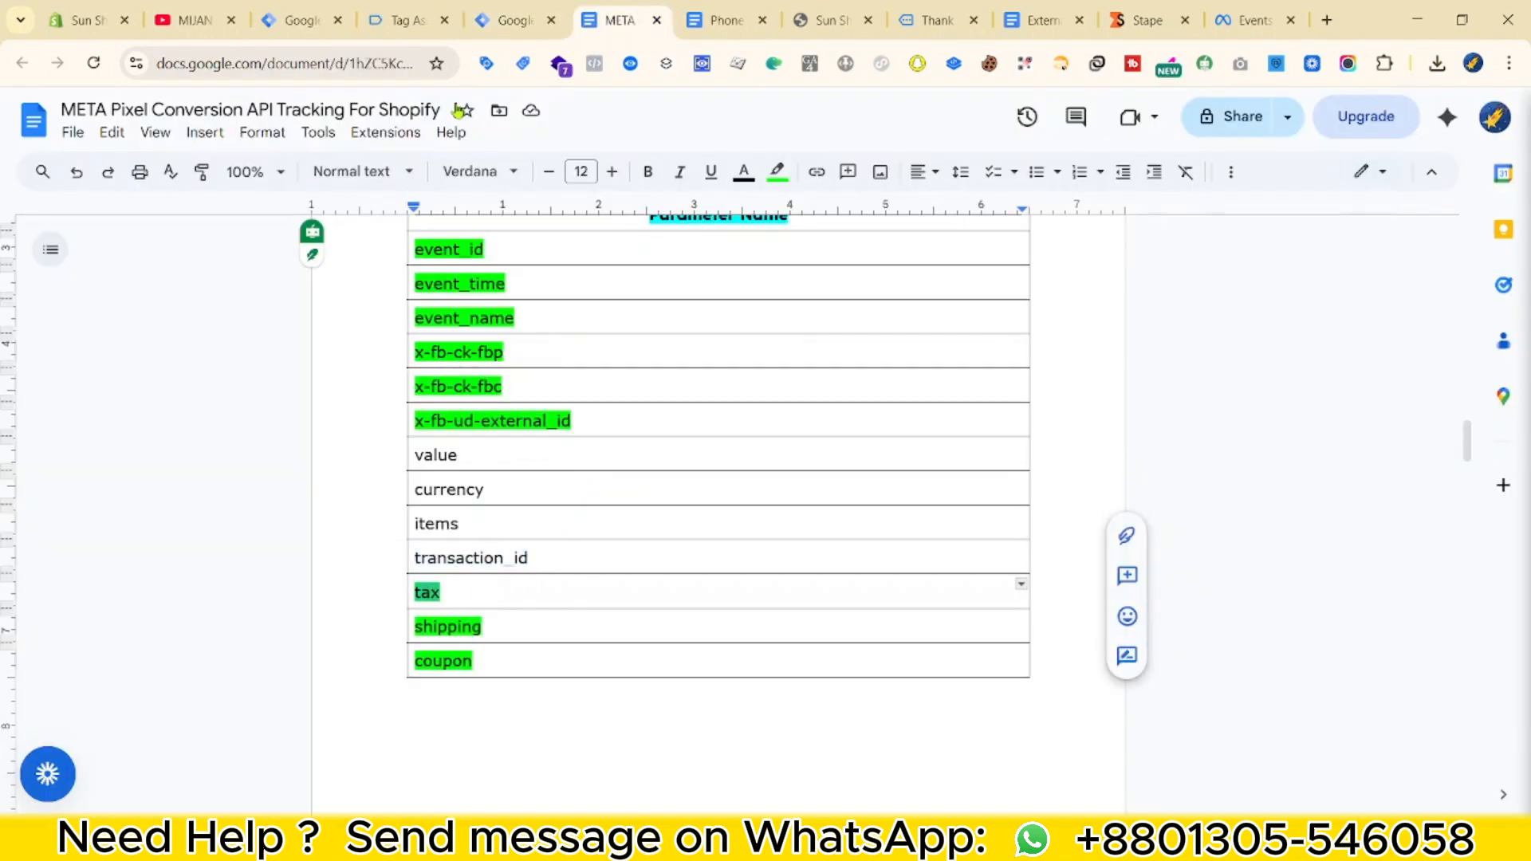
click(514, 20)
key(ctrl+v)
click(646, 514)
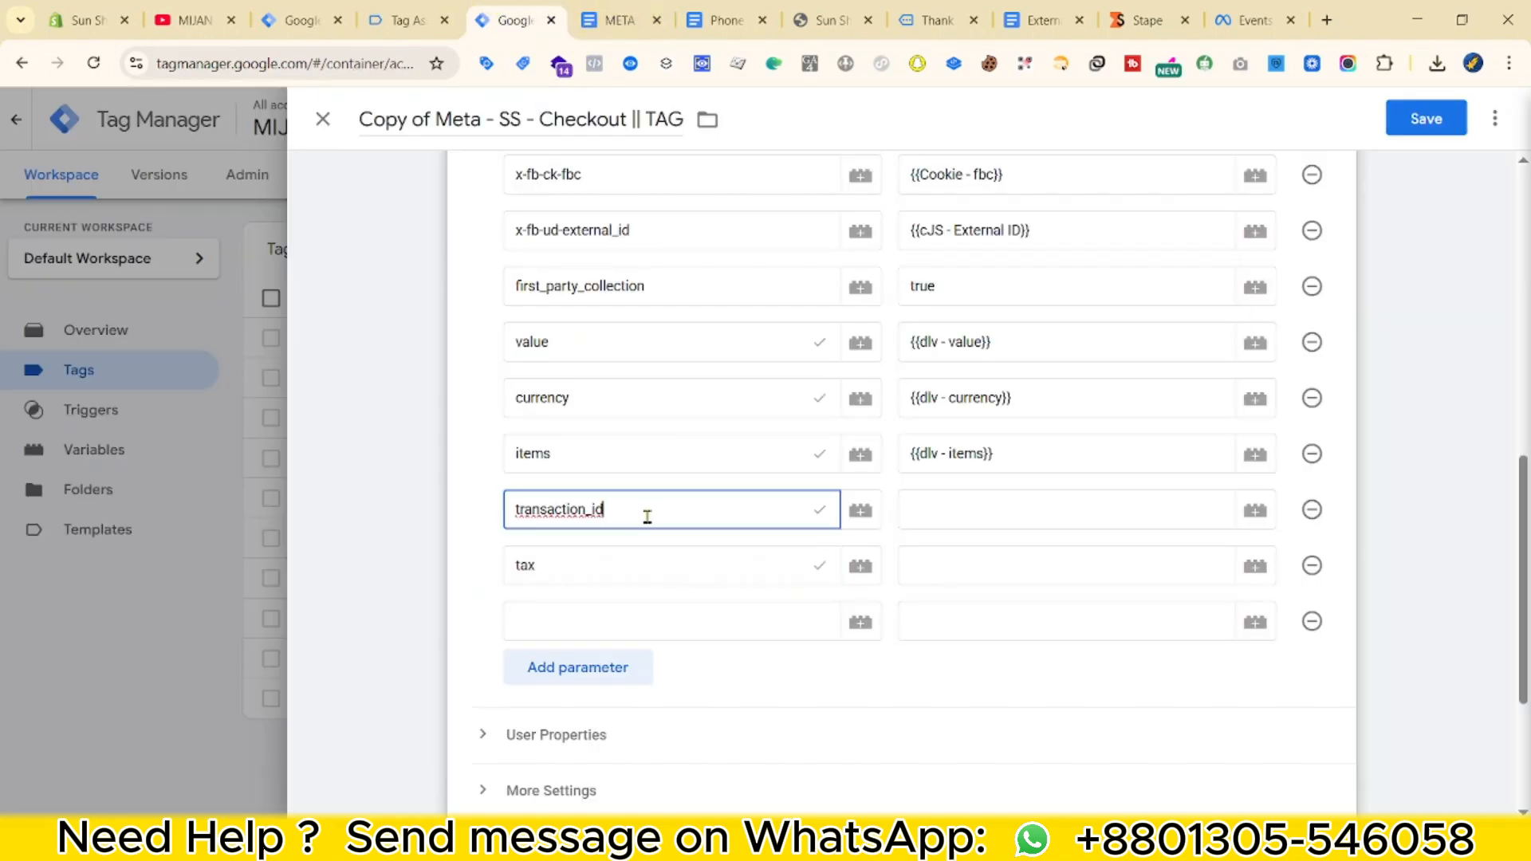
Add shipping and coupon as parameter names, adding an extra row for coupon.
click(568, 619)
click(608, 20)
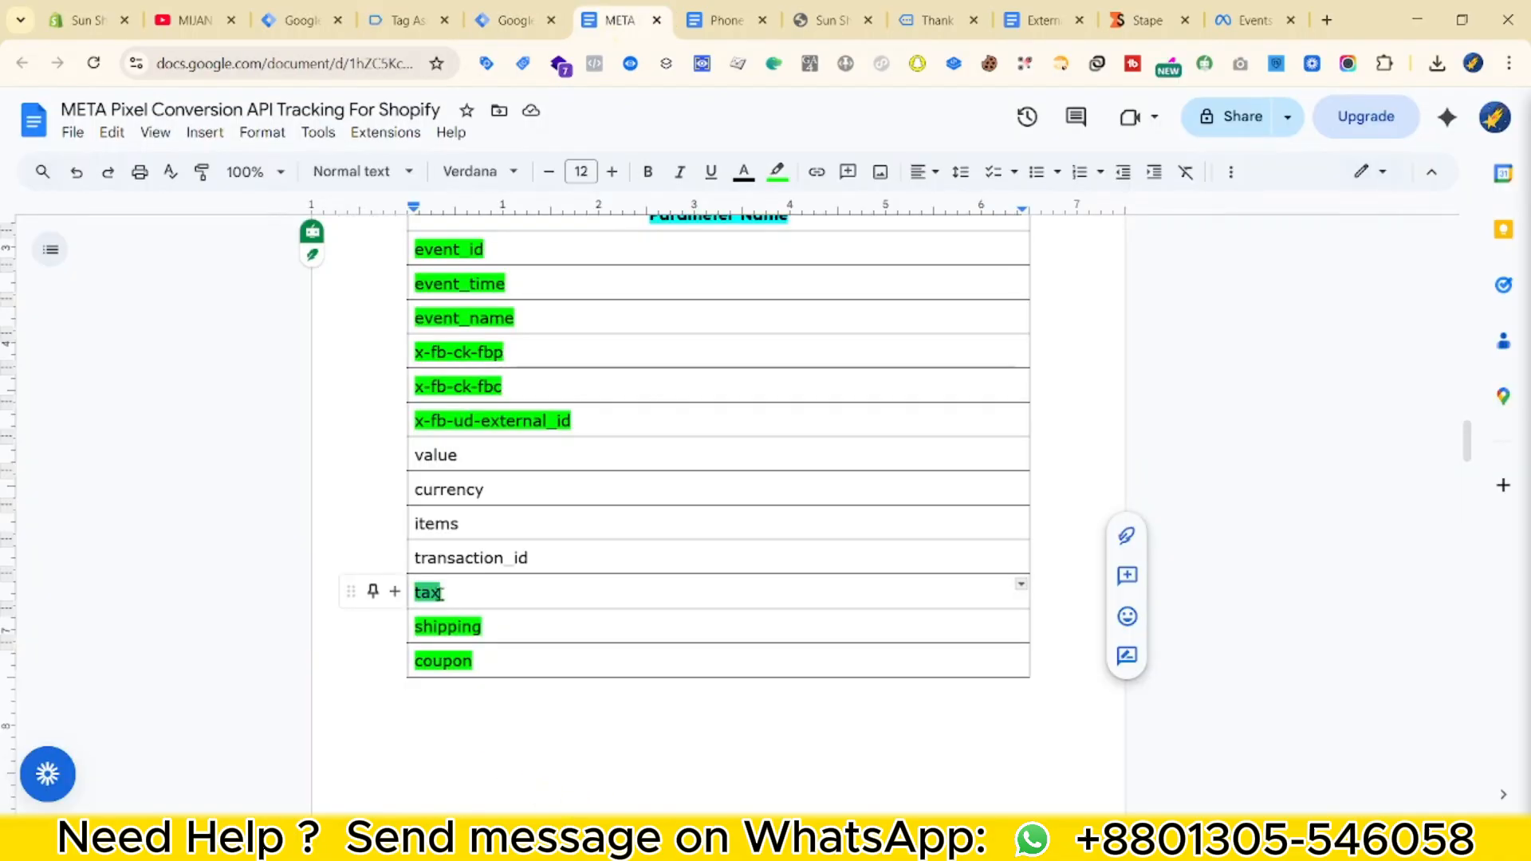
double_click(444, 627)
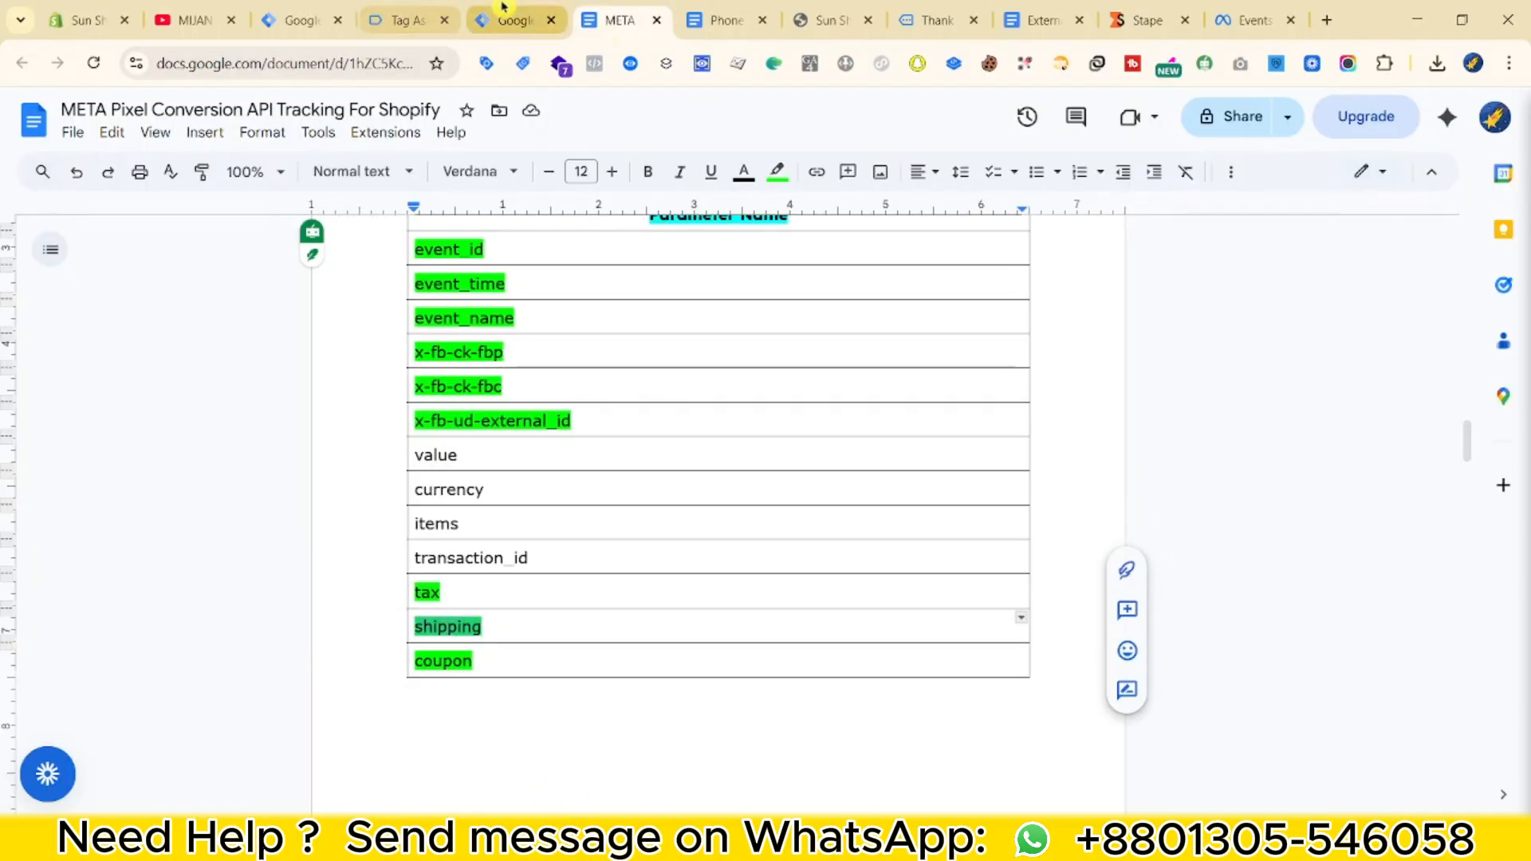
click(514, 20)
key(ctrl+v)
click(727, 686)
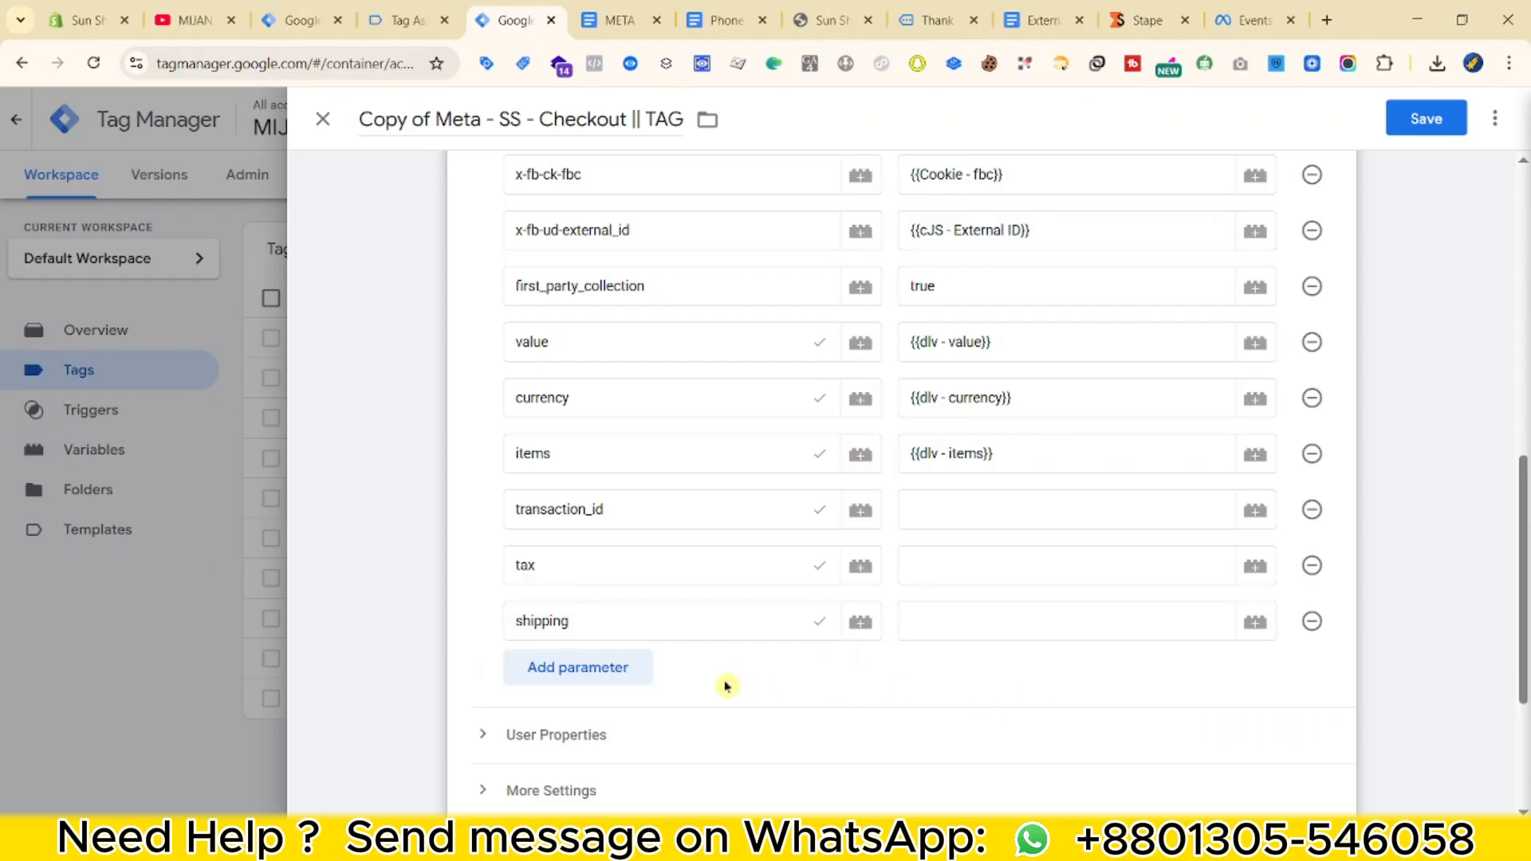
click(618, 675)
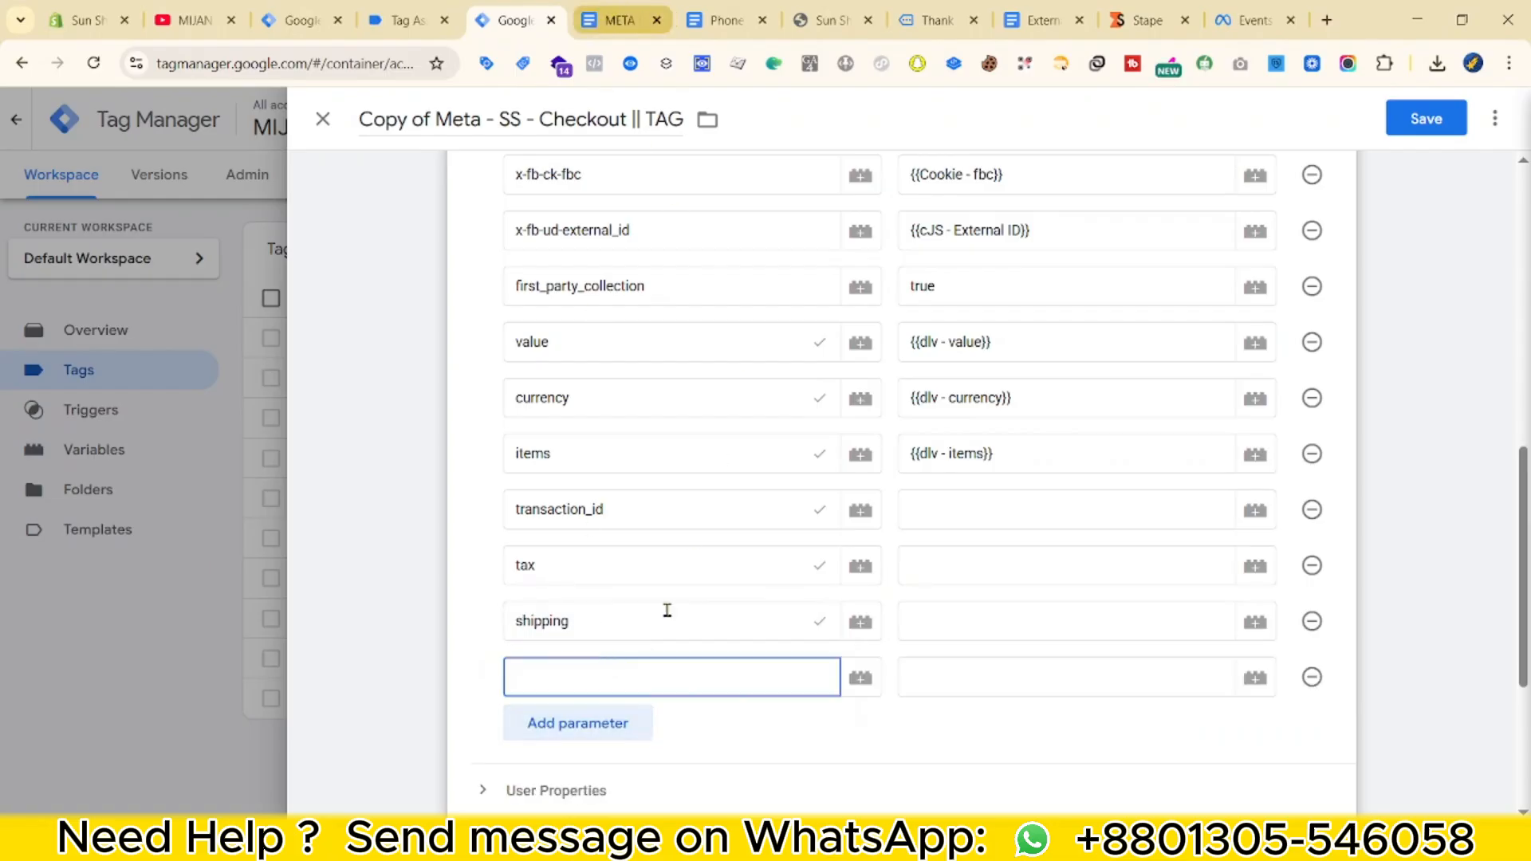
key(ctrl+Tab)
double_click(440, 662)
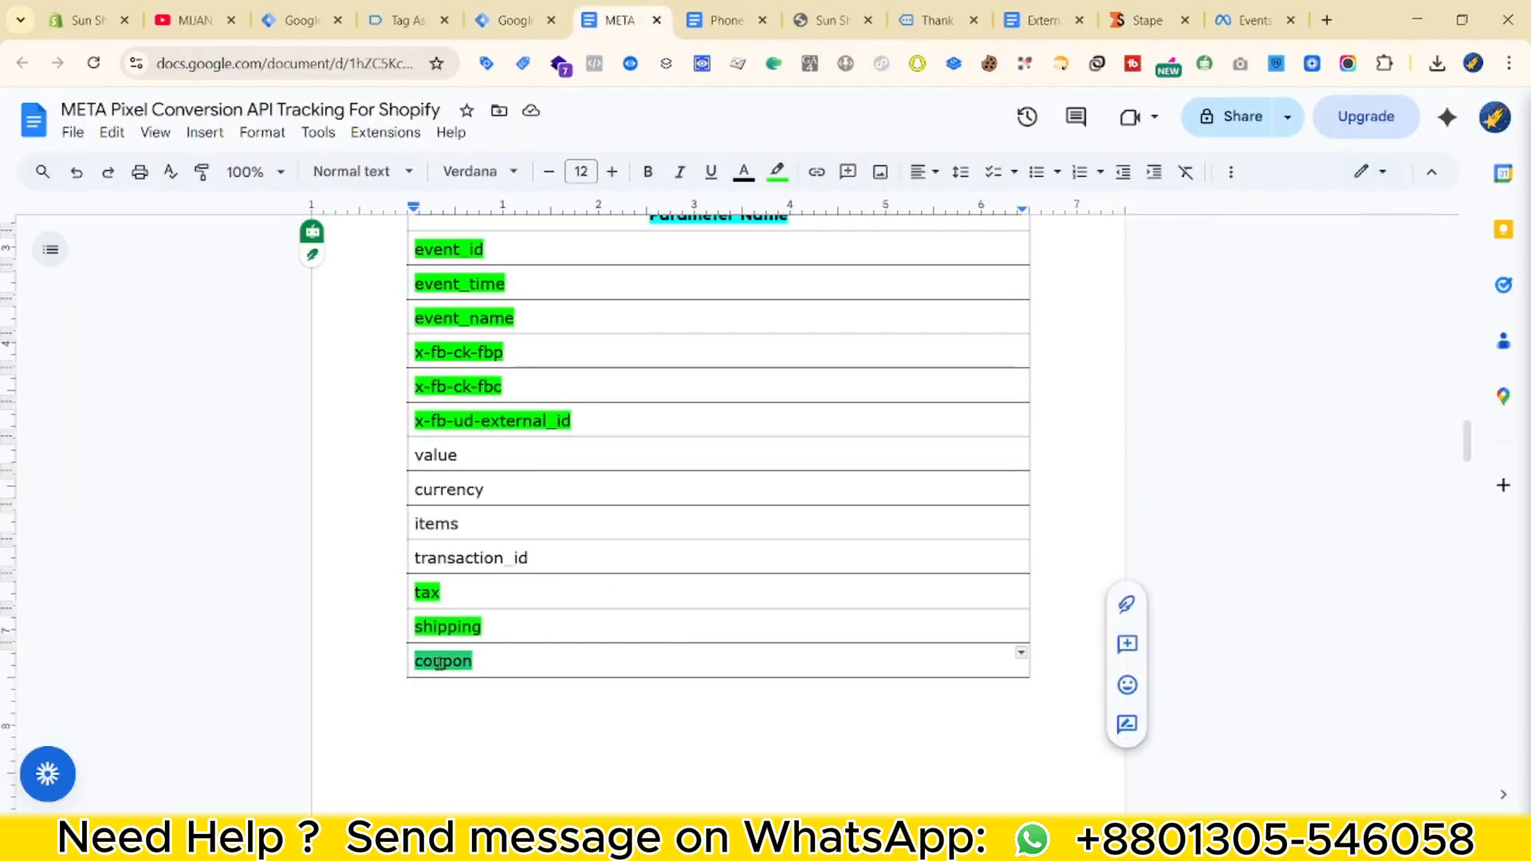
key(ctrl+shift+Tab)
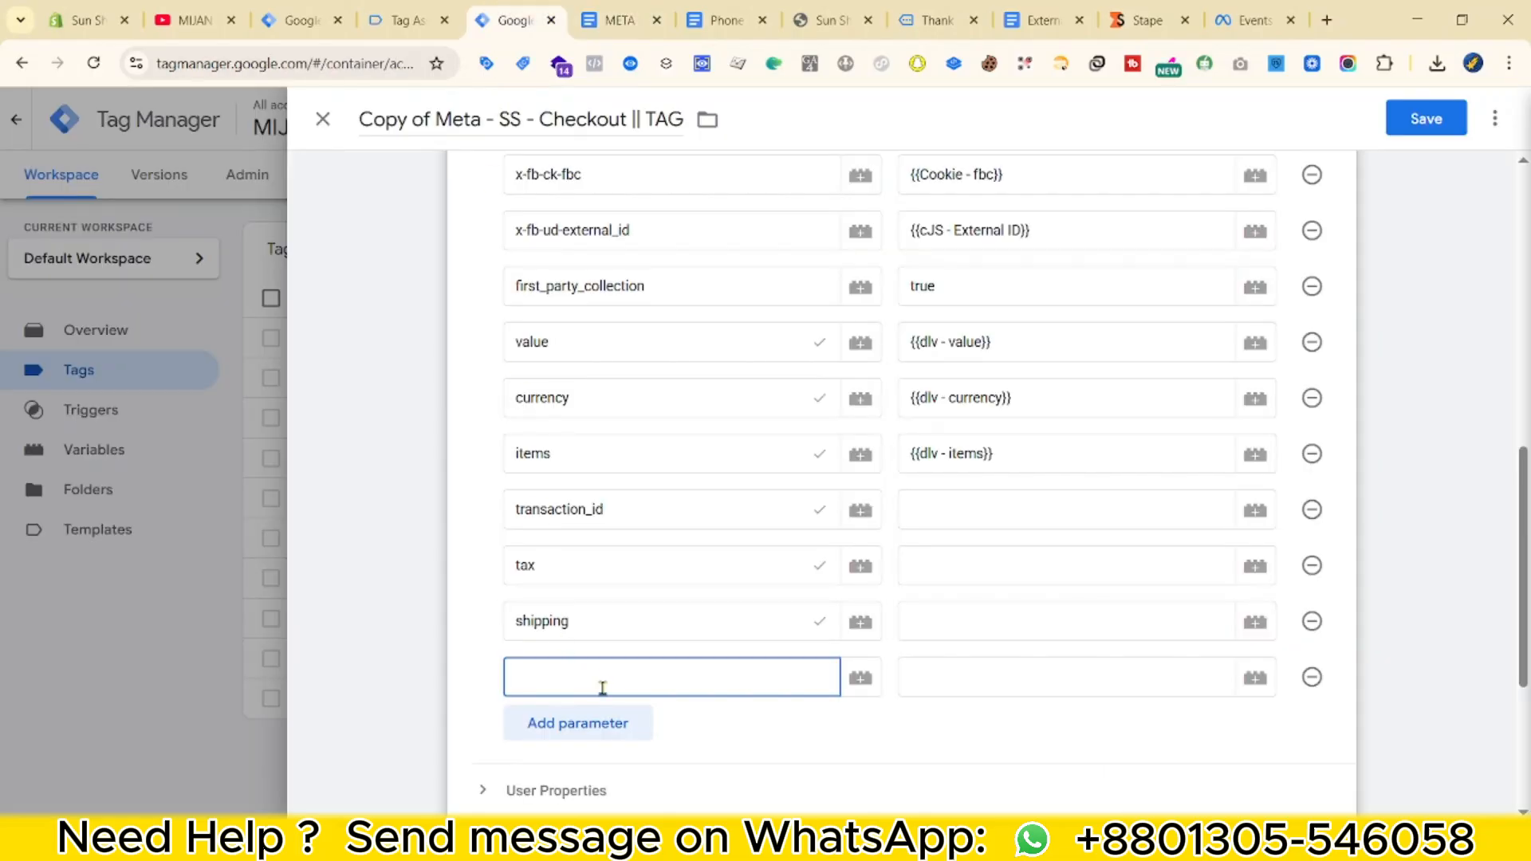
key(ctrl+v)
key(ctrl+Tab)
scroll(566, 399, down, 4)
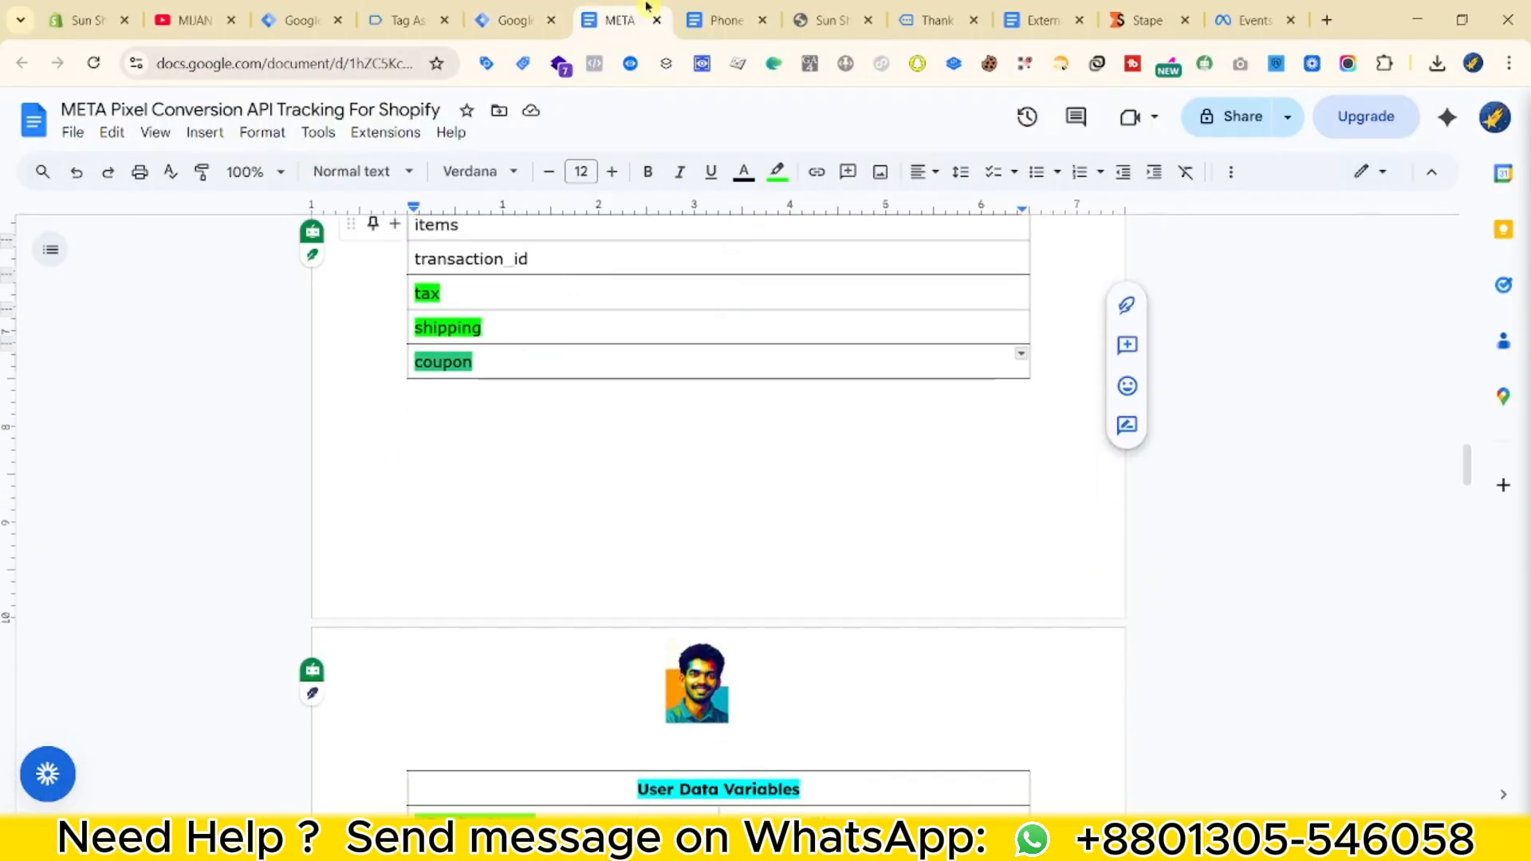
click(527, 18)
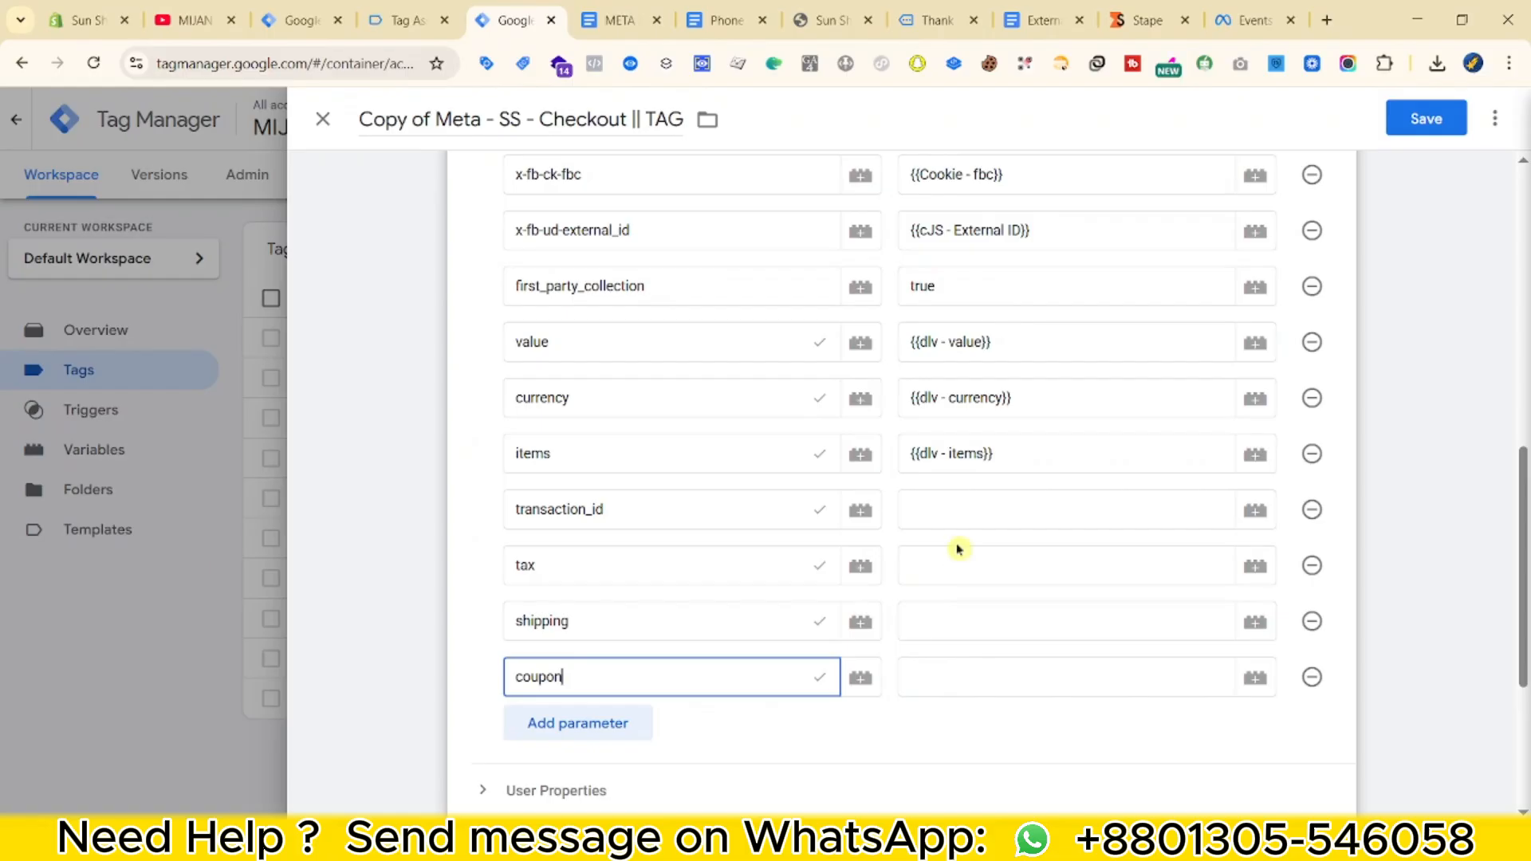
click(987, 514)
Map the transaction_id, tax, shipping and coupon values to their dlv data-layer variables.
text({{dlv)
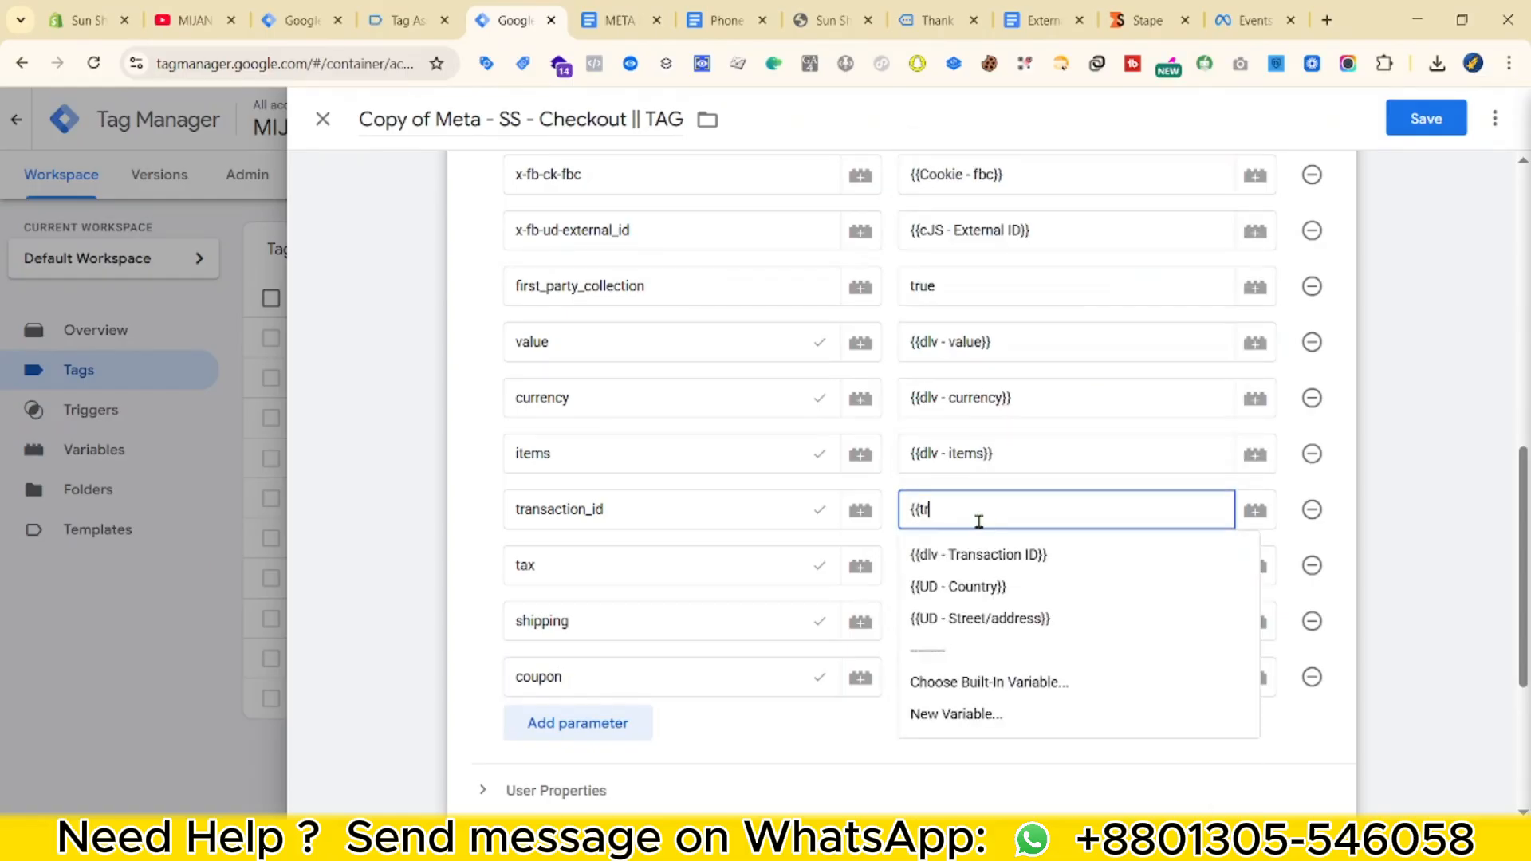
click(965, 557)
click(953, 568)
text({)
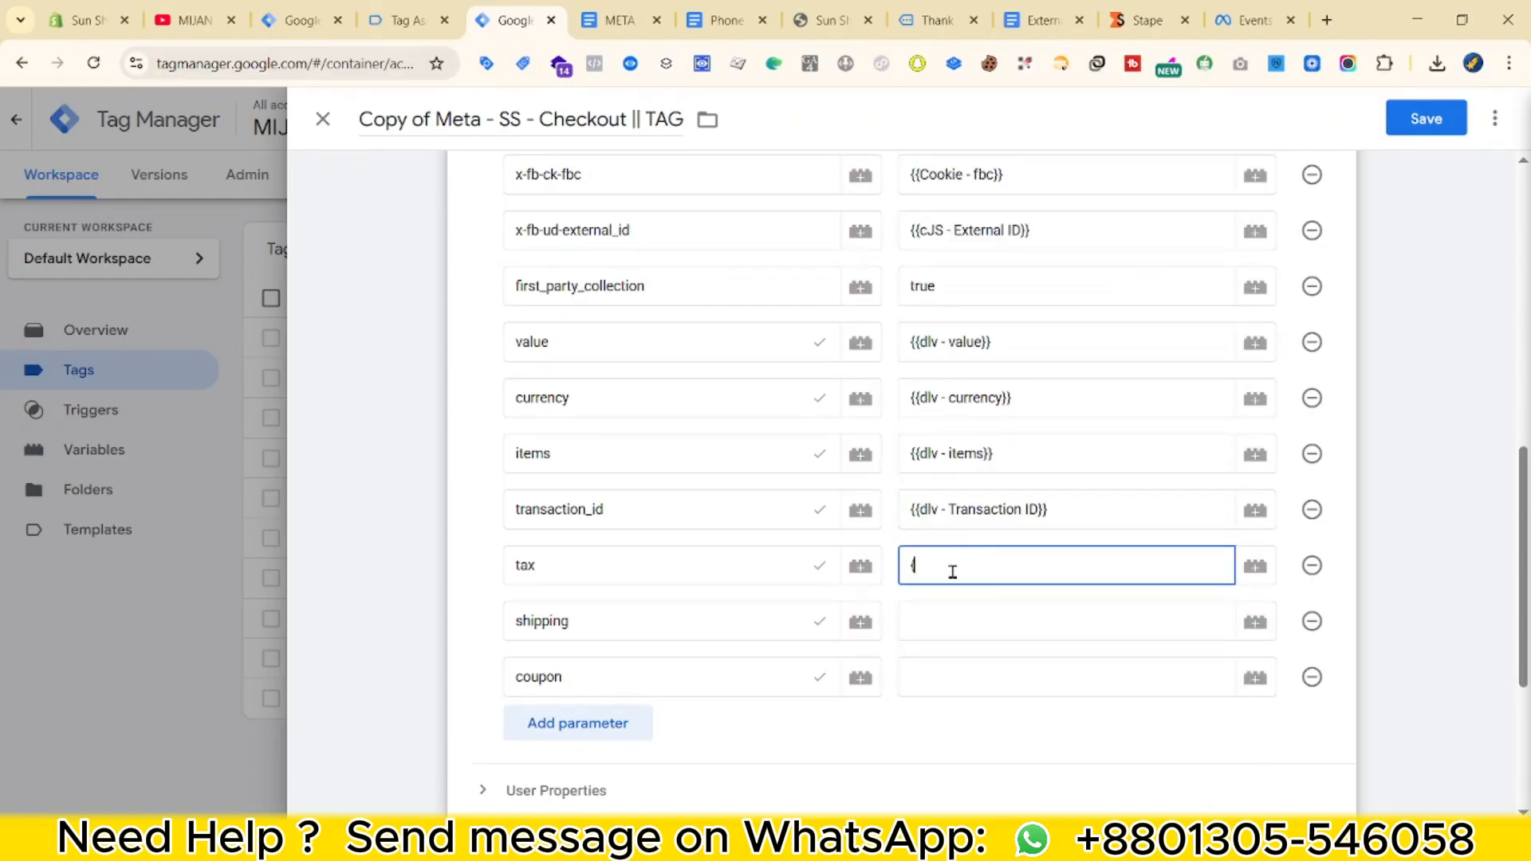
text({ta)
click(977, 368)
click(950, 626)
text({{sh)
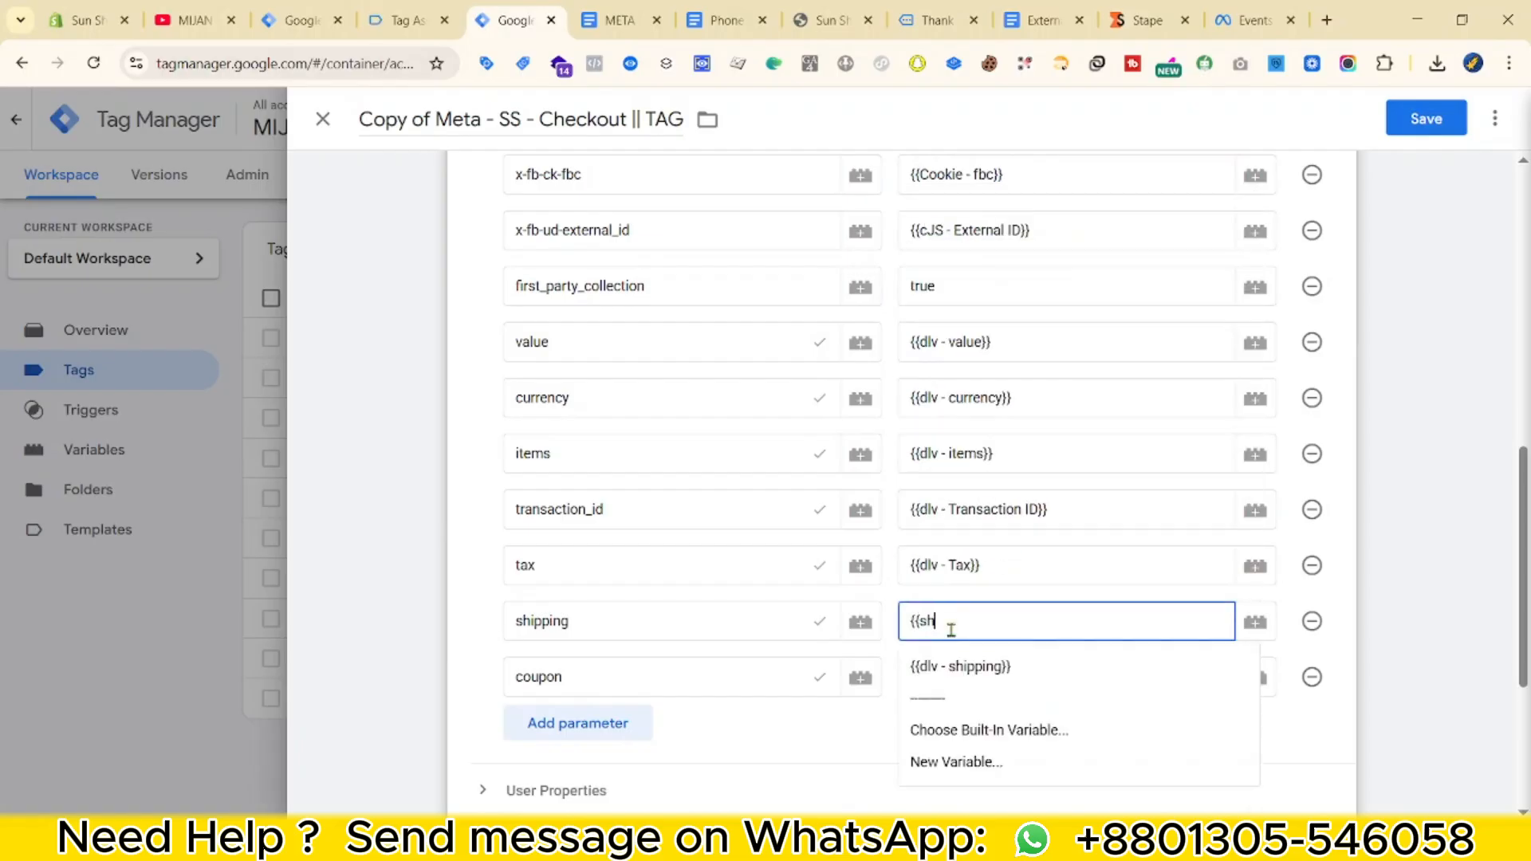
click(1003, 668)
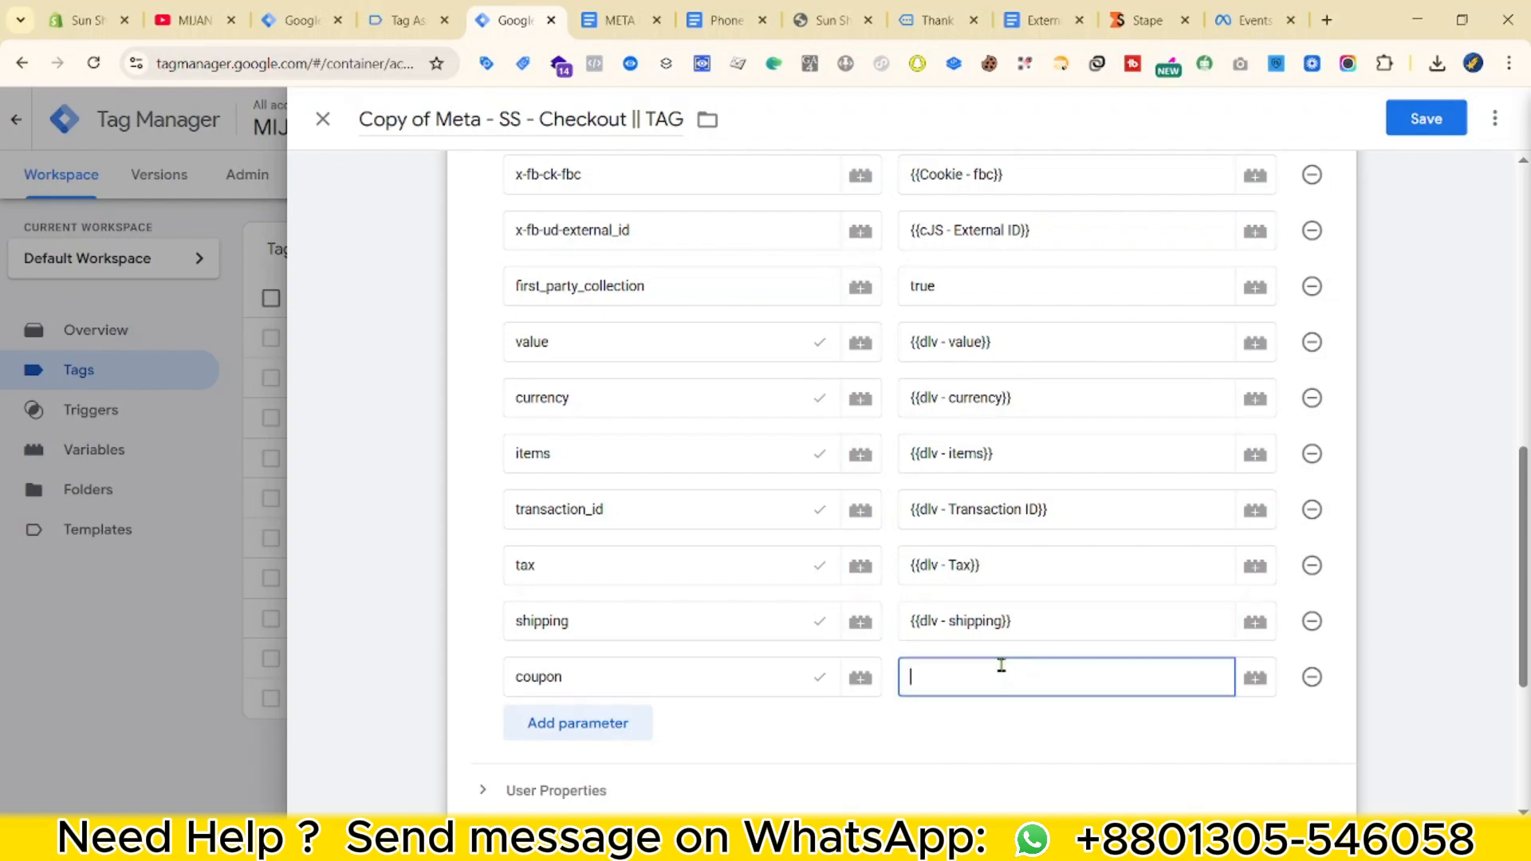
text({{co)
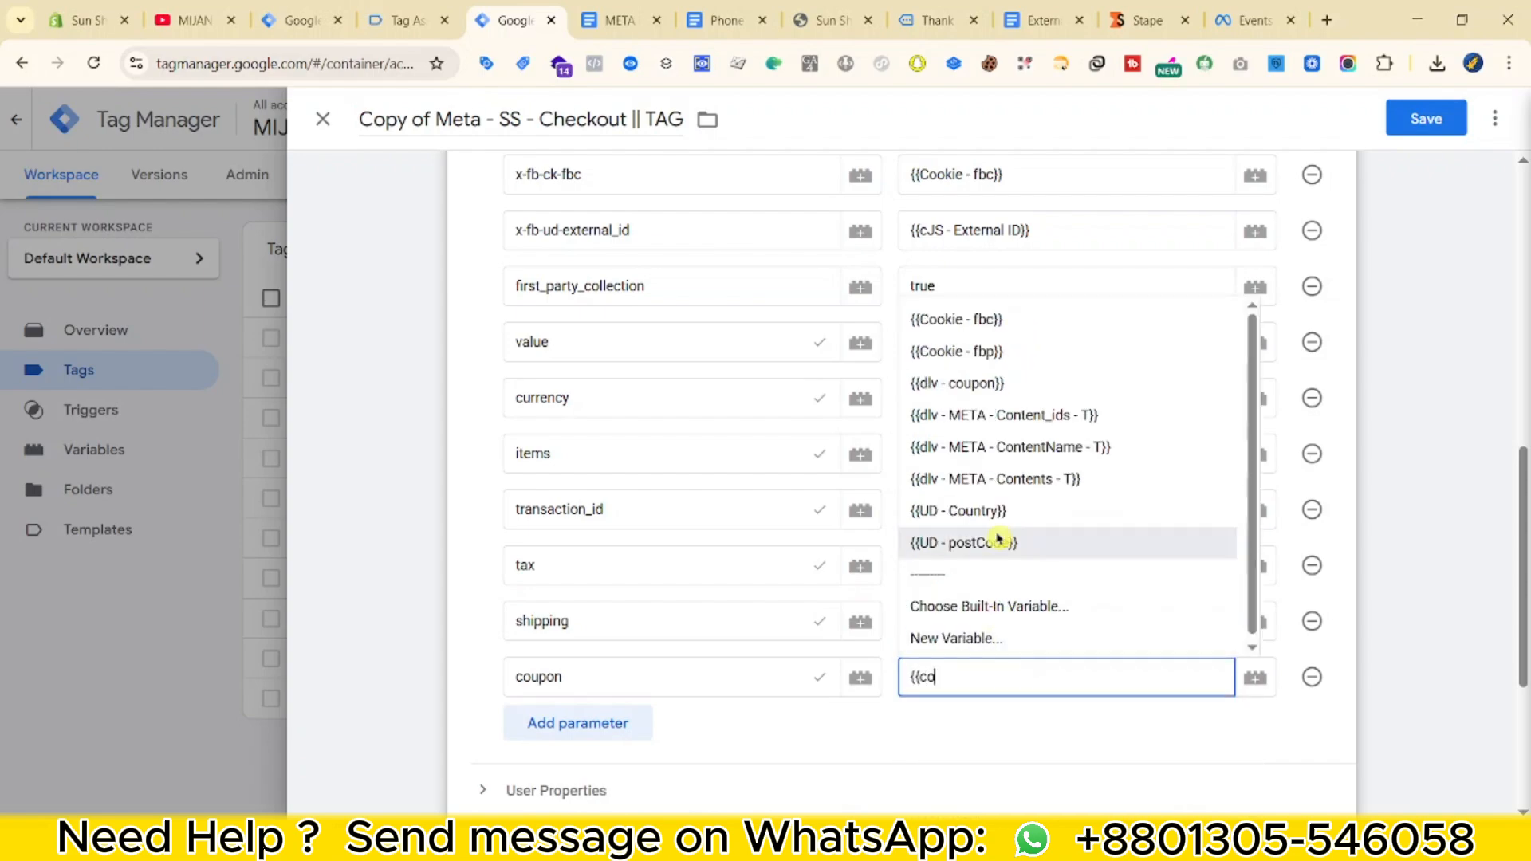
click(956, 384)
scroll(925, 629, up, 6)
scroll(925, 649, up, 4)
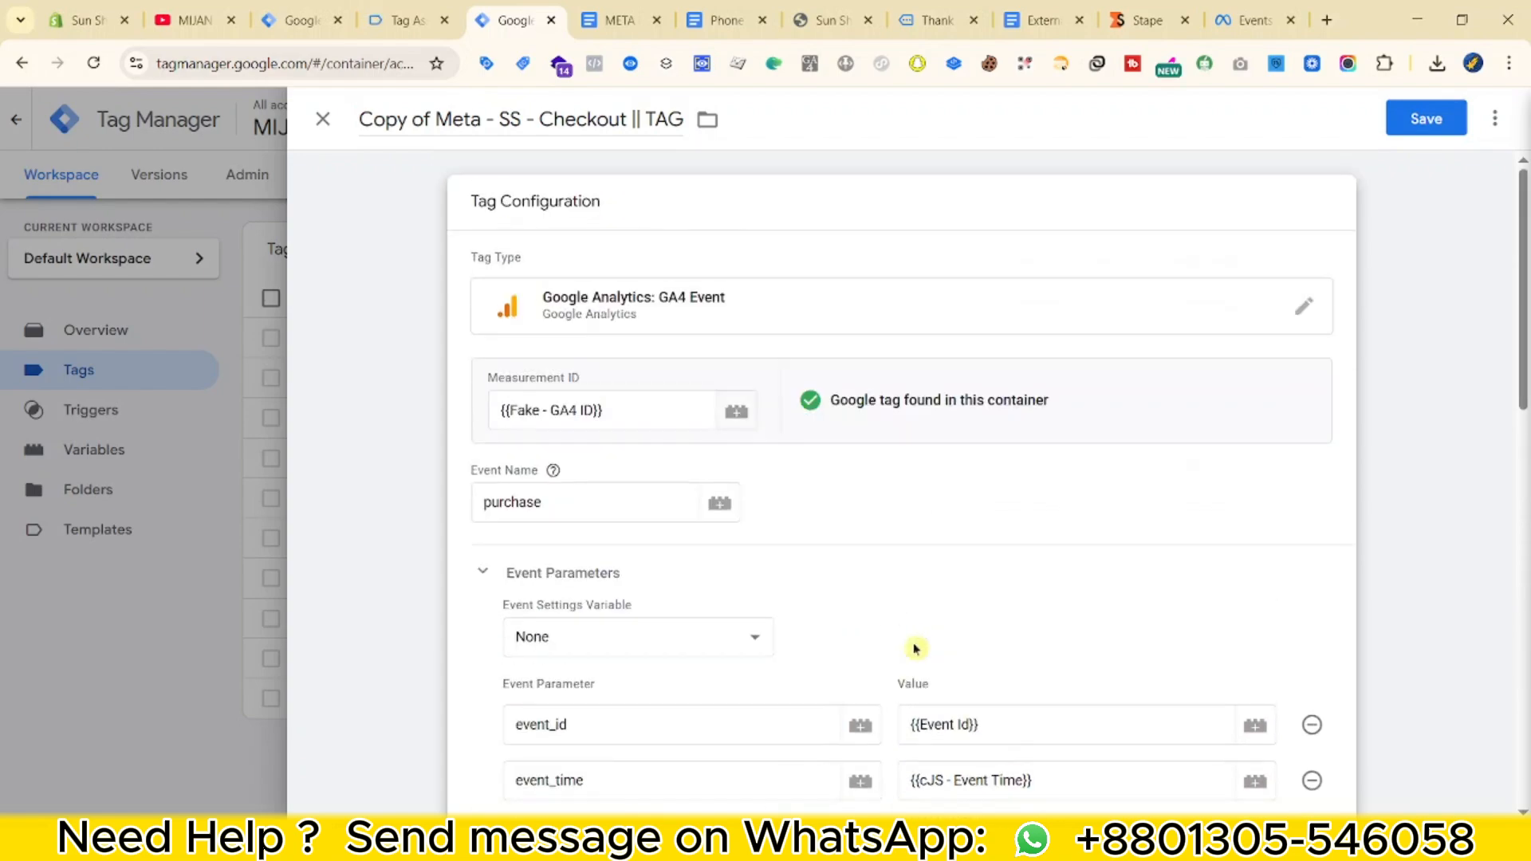
scroll(797, 638, down, 12)
Replace the Event - Checkout firing trigger with Event - Purchase.
click(948, 697)
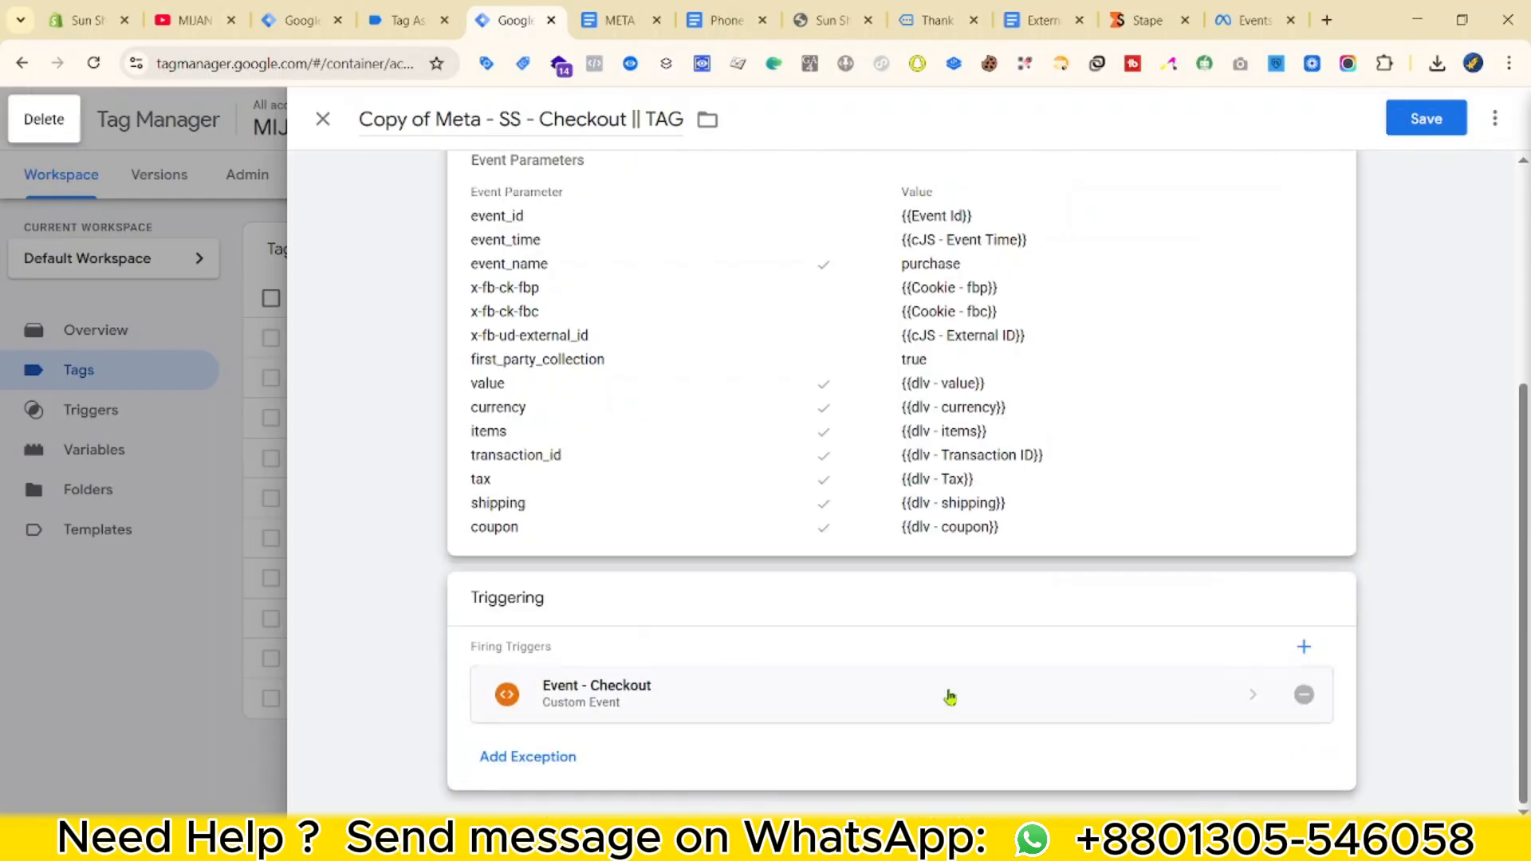
click(1301, 695)
click(1001, 606)
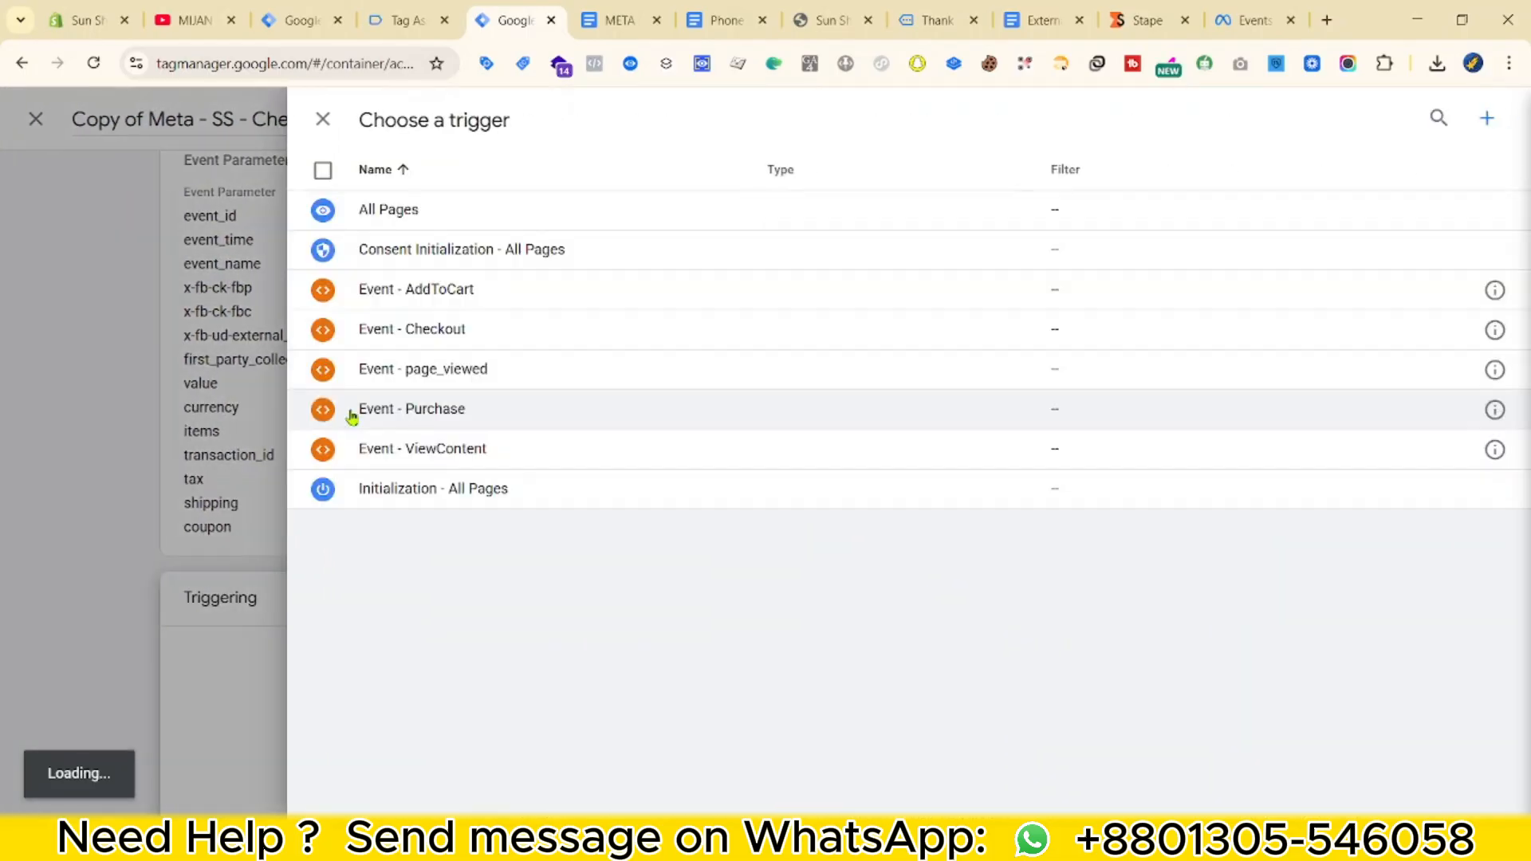
click(465, 408)
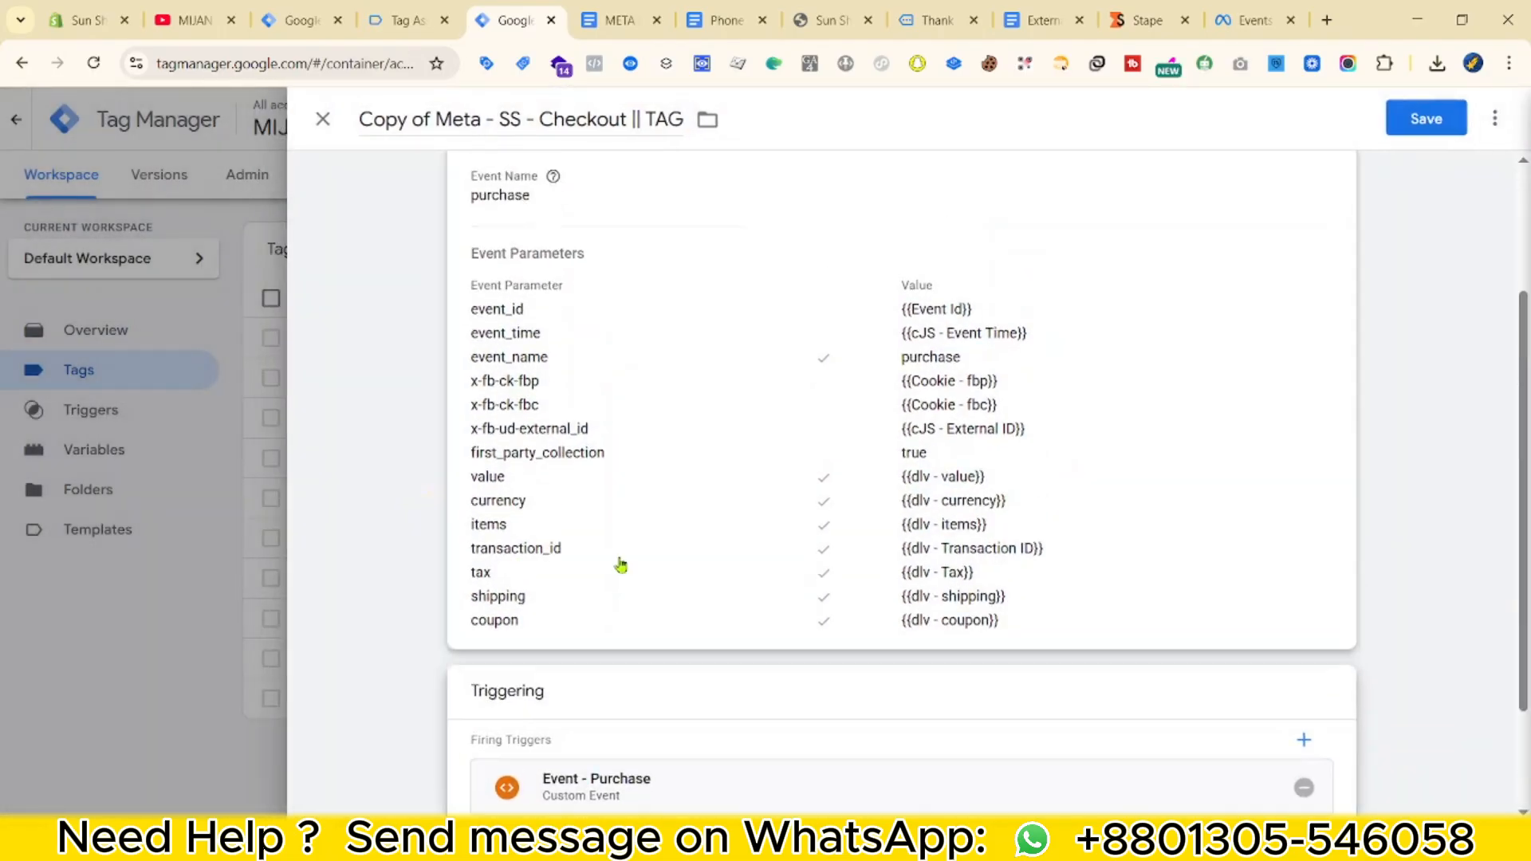
Rename the tag to Meta - SS - Purchase || TAG in place of Checkout, and save it.
scroll(618, 563, up, 5)
click(447, 120)
key(ctrl+BackSpace)
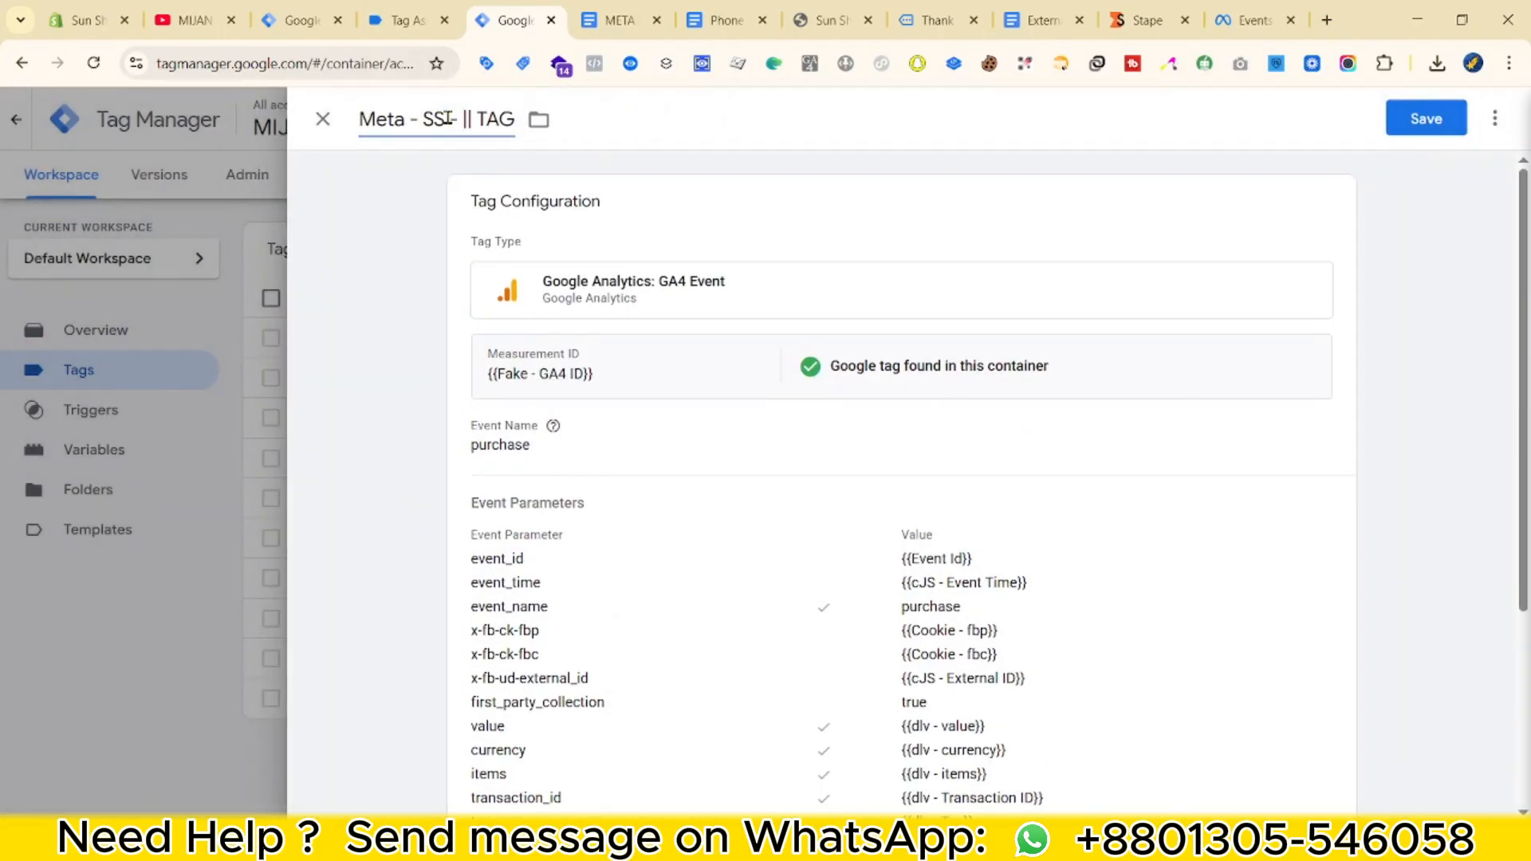
click(1411, 128)
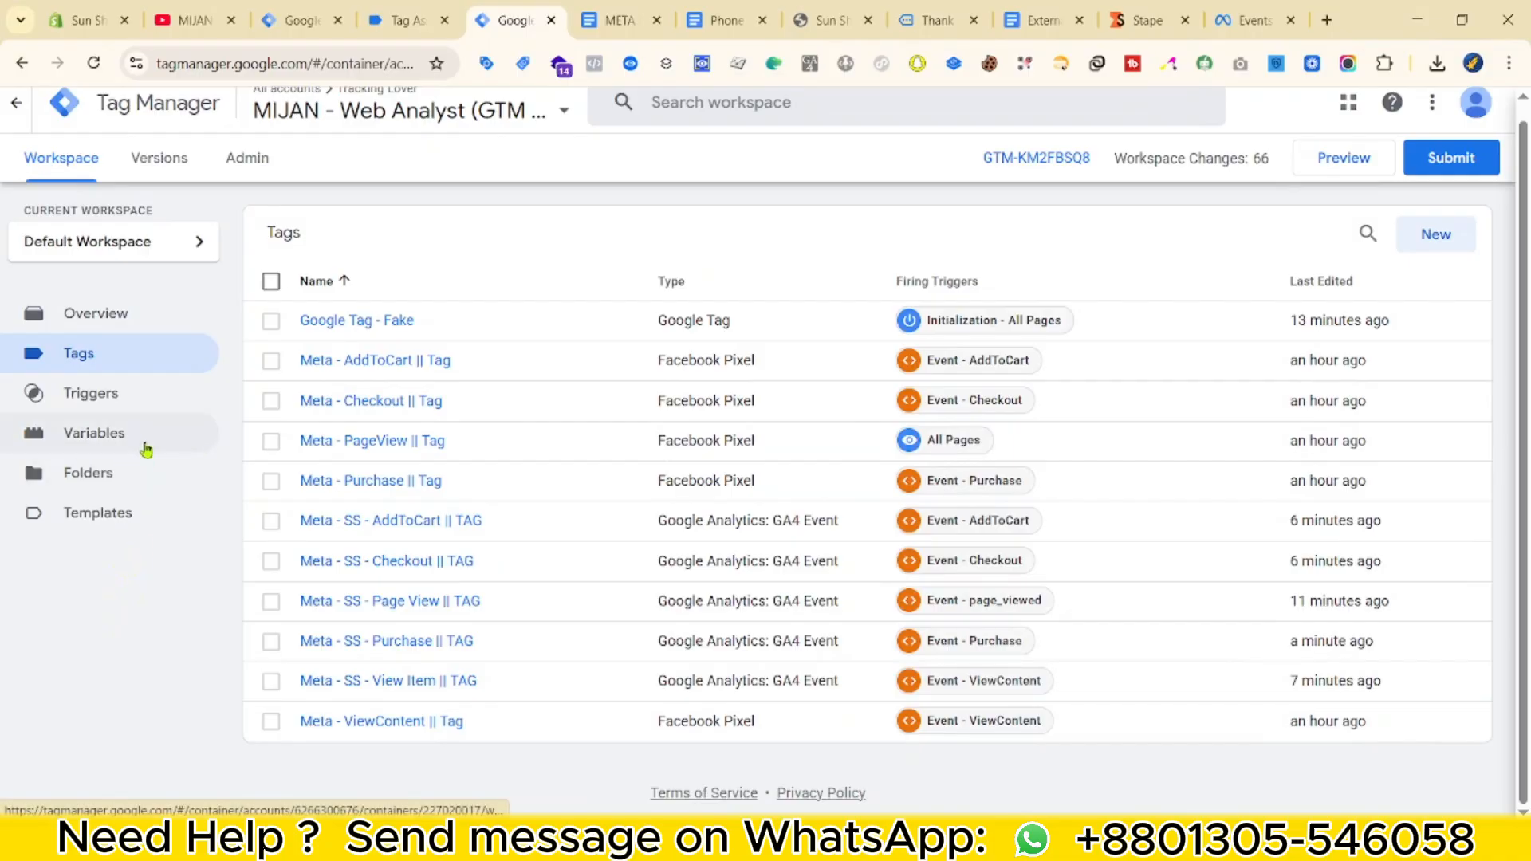
Create a new User-Provided Data variable using manual configuration.
click(146, 449)
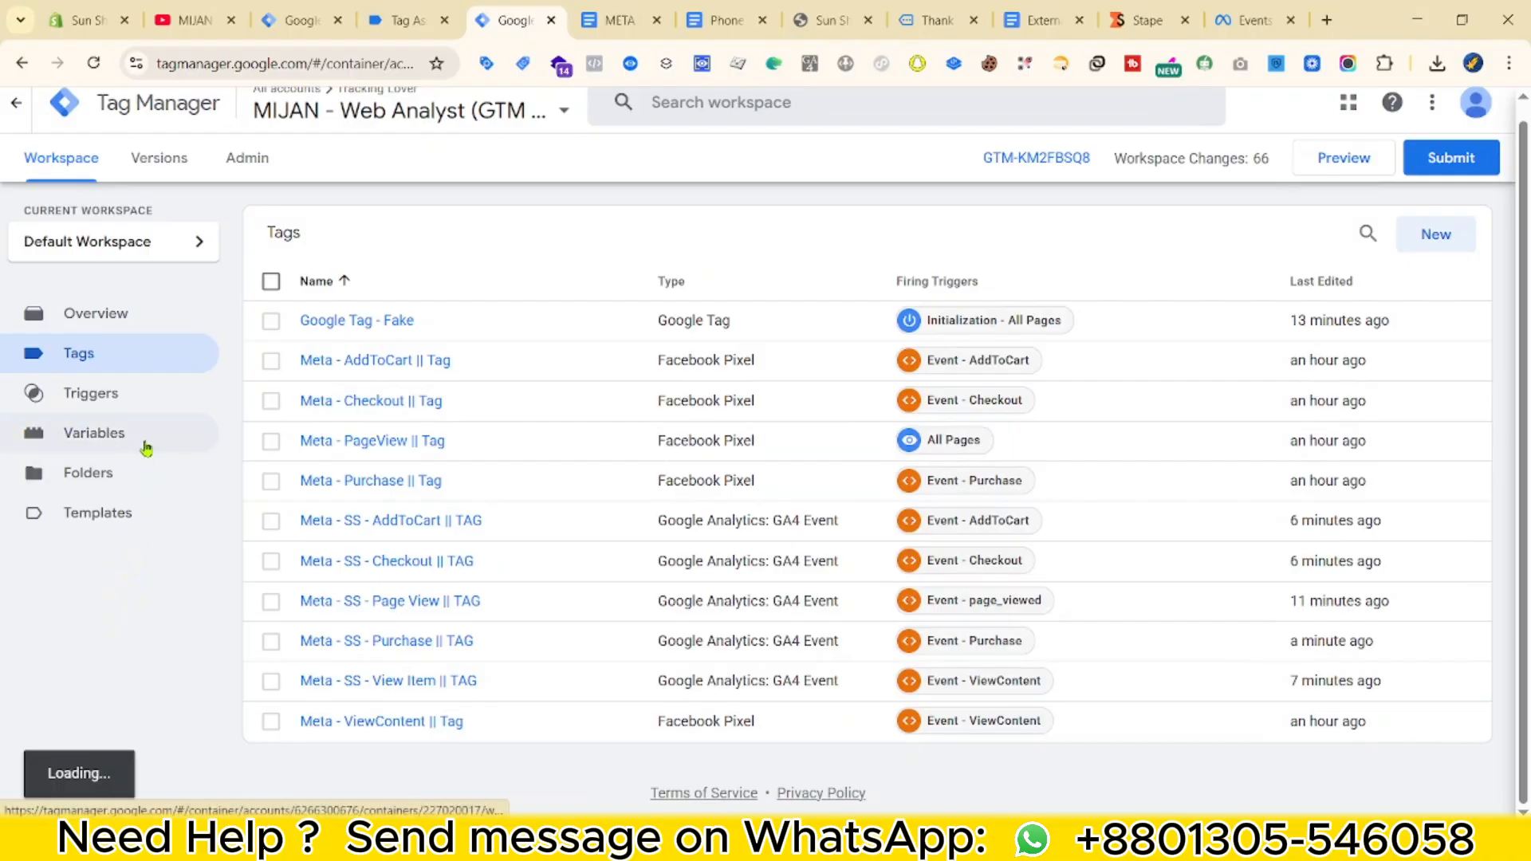
click(1435, 356)
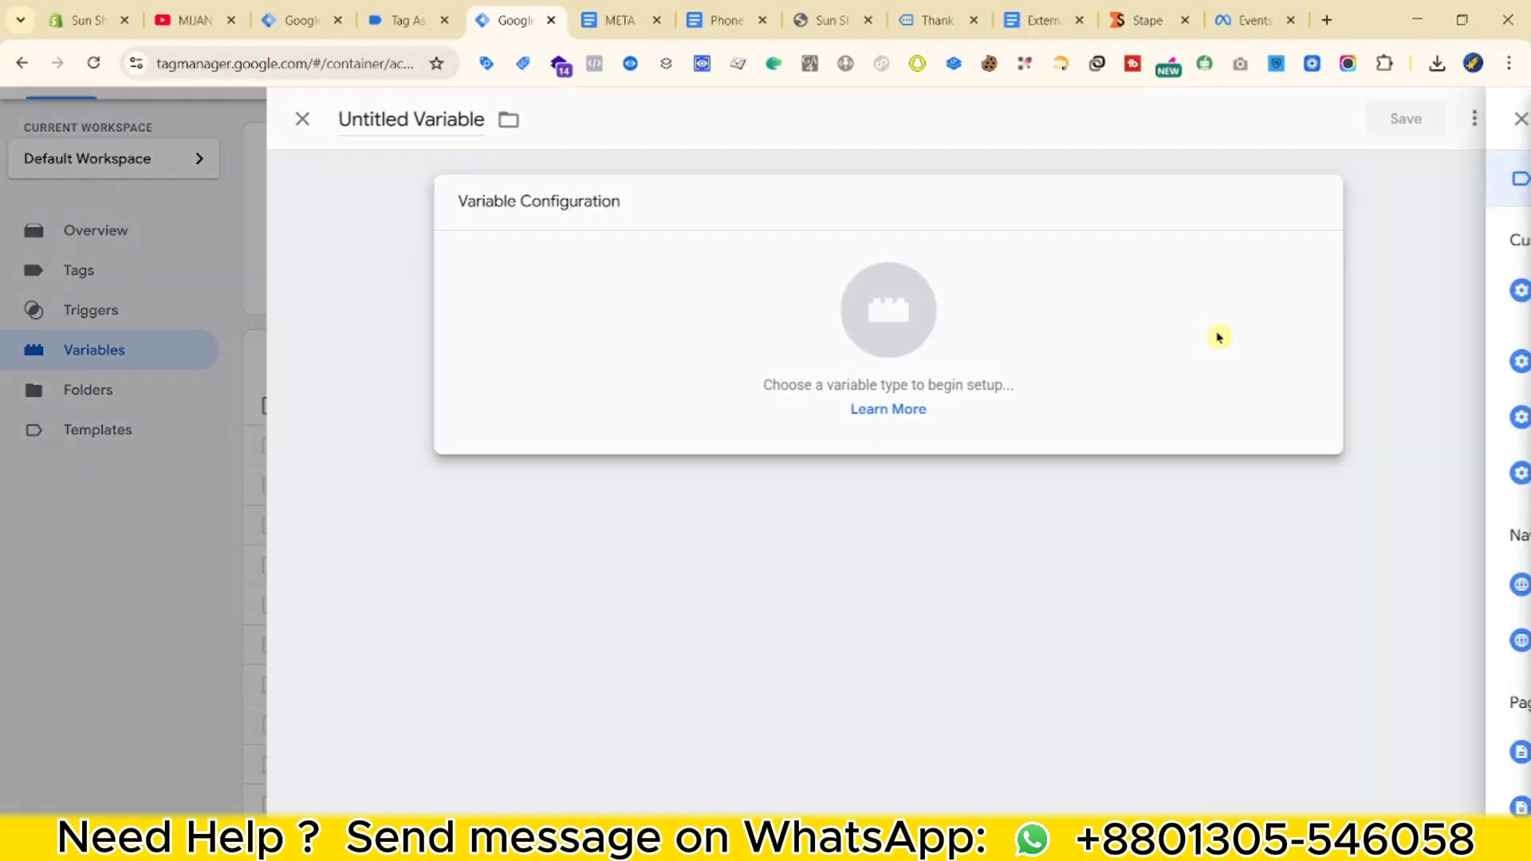
click(1220, 335)
scroll(1259, 634, down, 8)
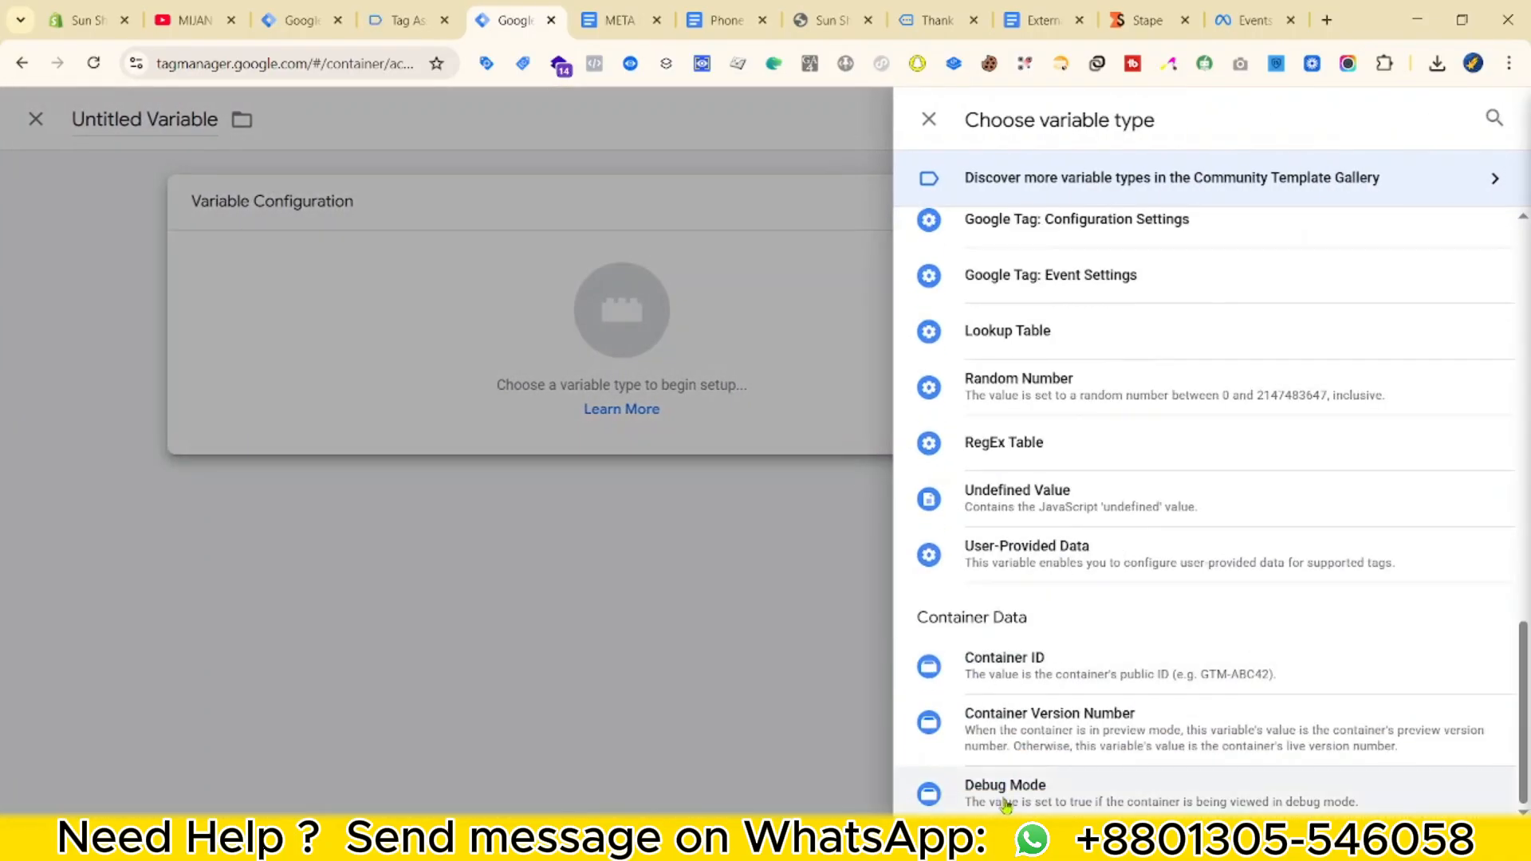
click(1070, 548)
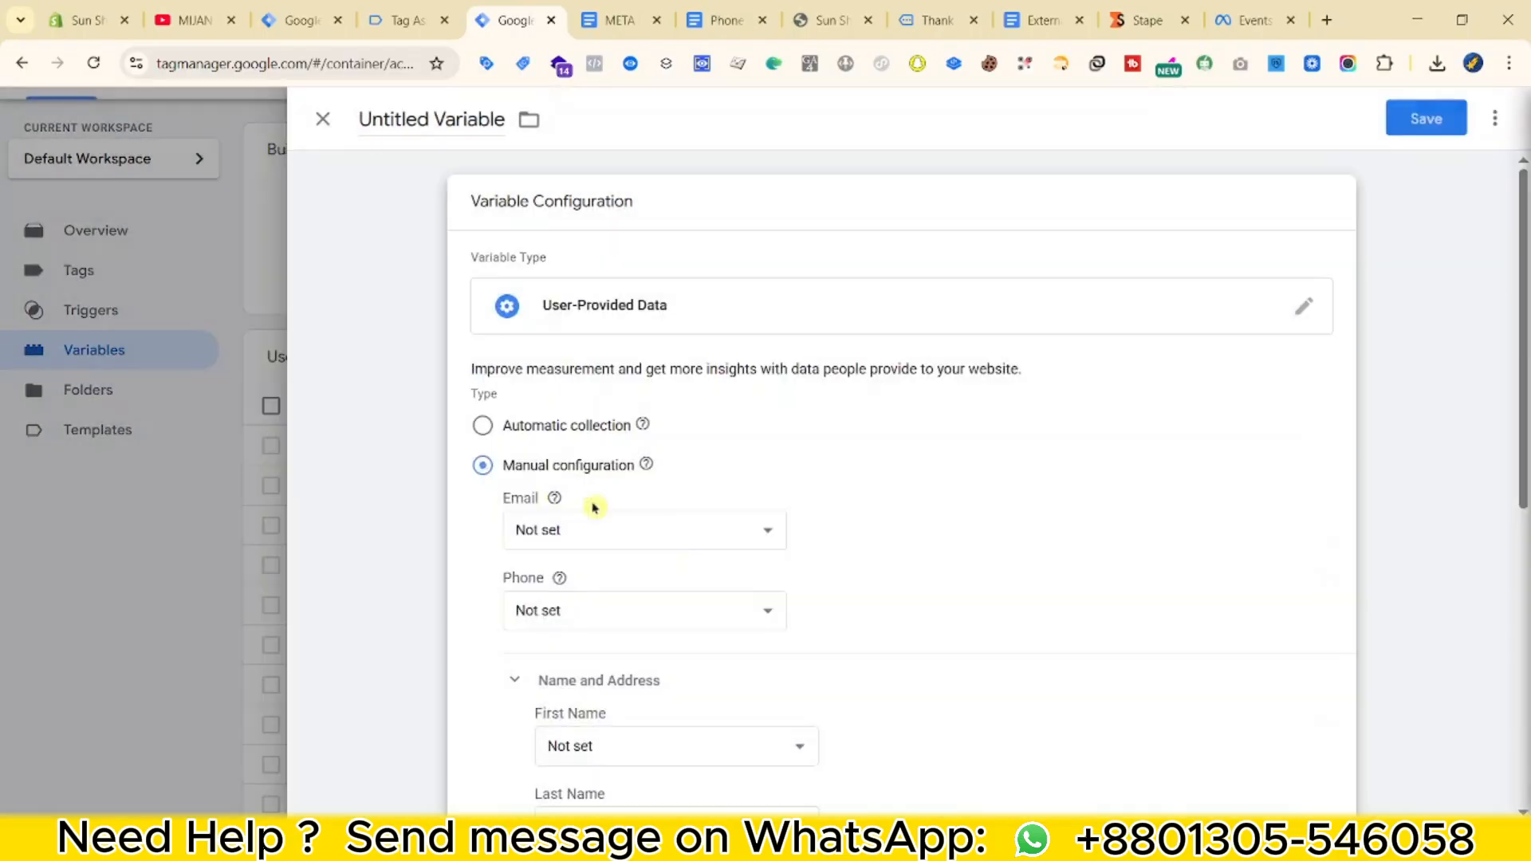
click(484, 426)
click(490, 530)
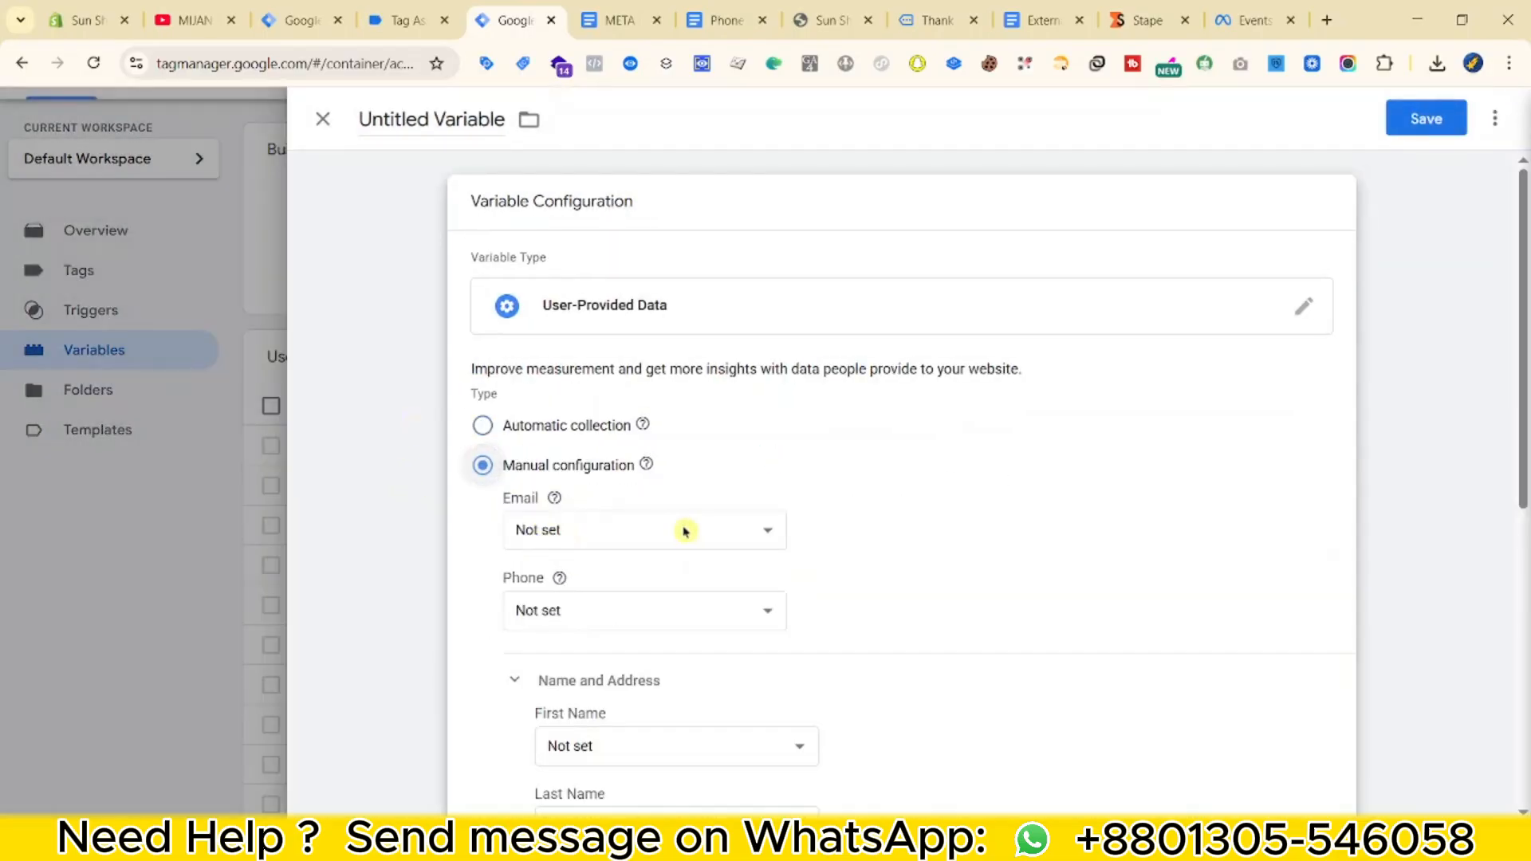
scroll(662, 510, down, 1)
Map Email, Phone, First Name and Last Name to UD - Email, normalized phone, UD - firstName, UD - lastName.
click(661, 437)
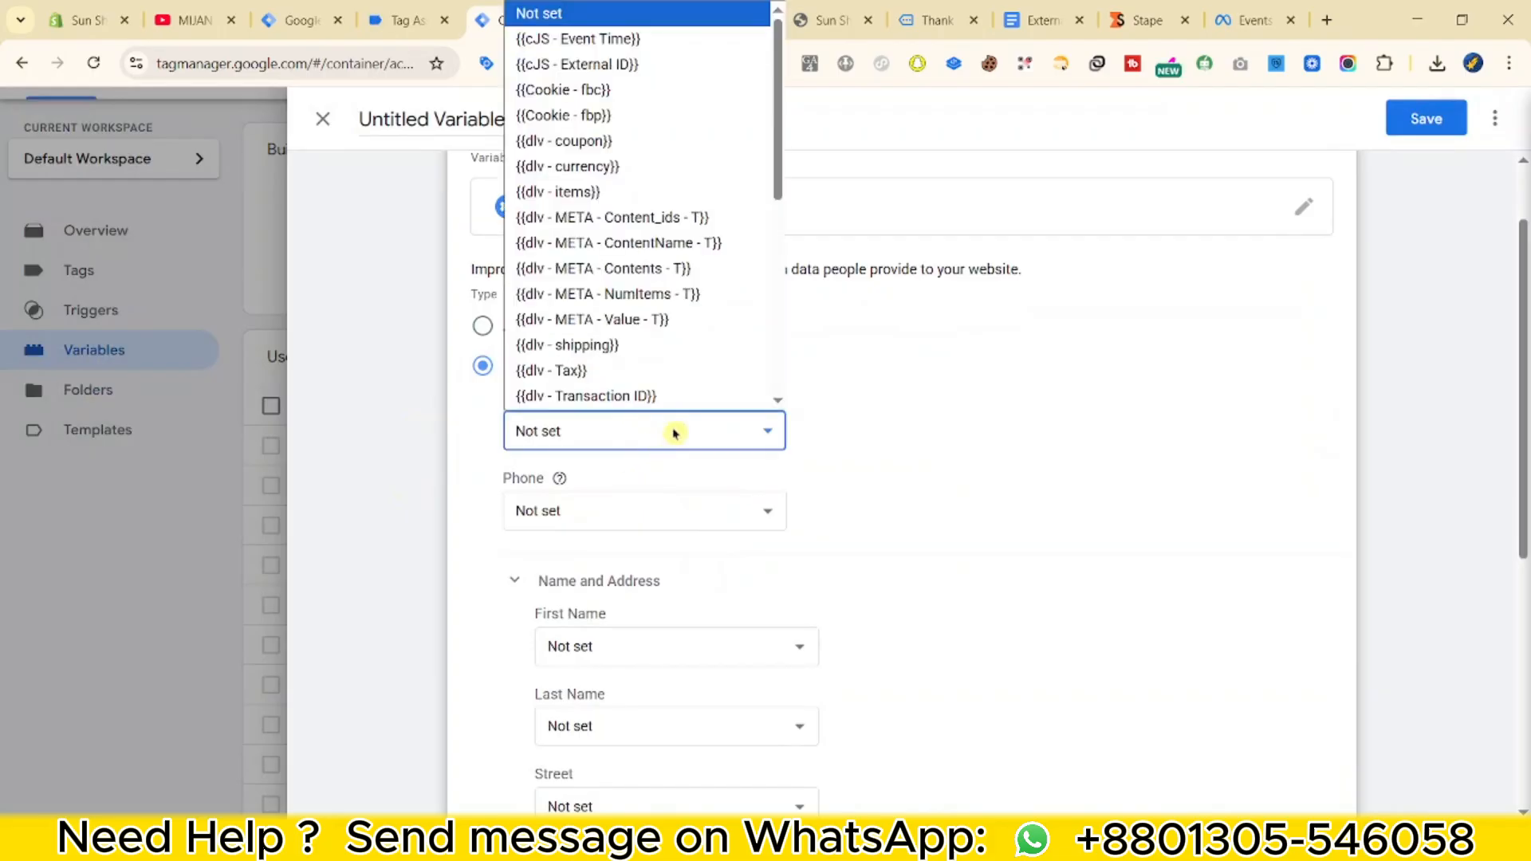
click(634, 38)
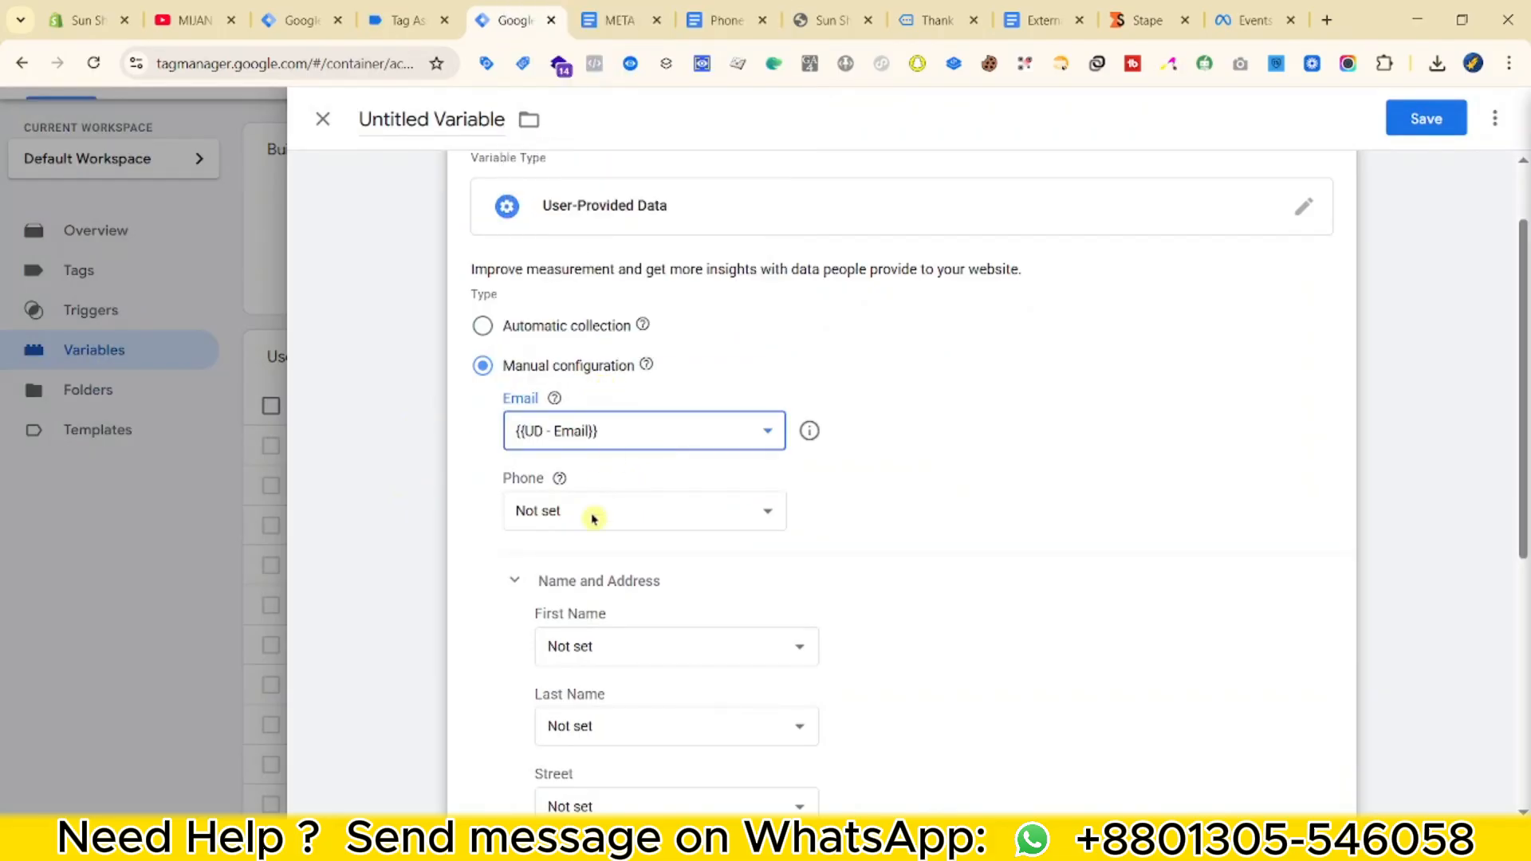
click(590, 513)
scroll(638, 319, down, 4)
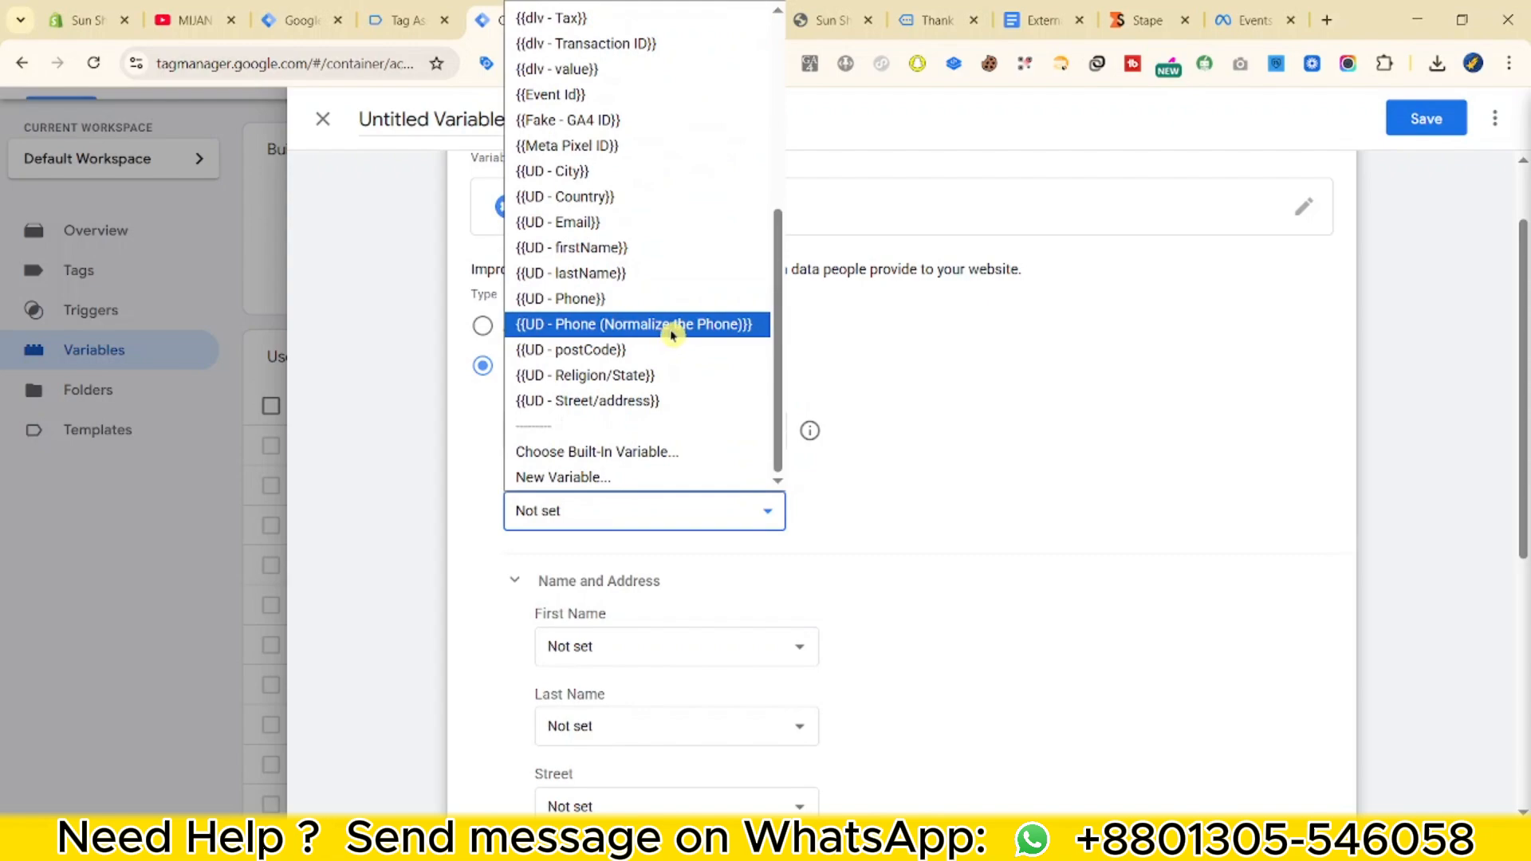
click(672, 333)
scroll(649, 542, down, 1)
click(649, 544)
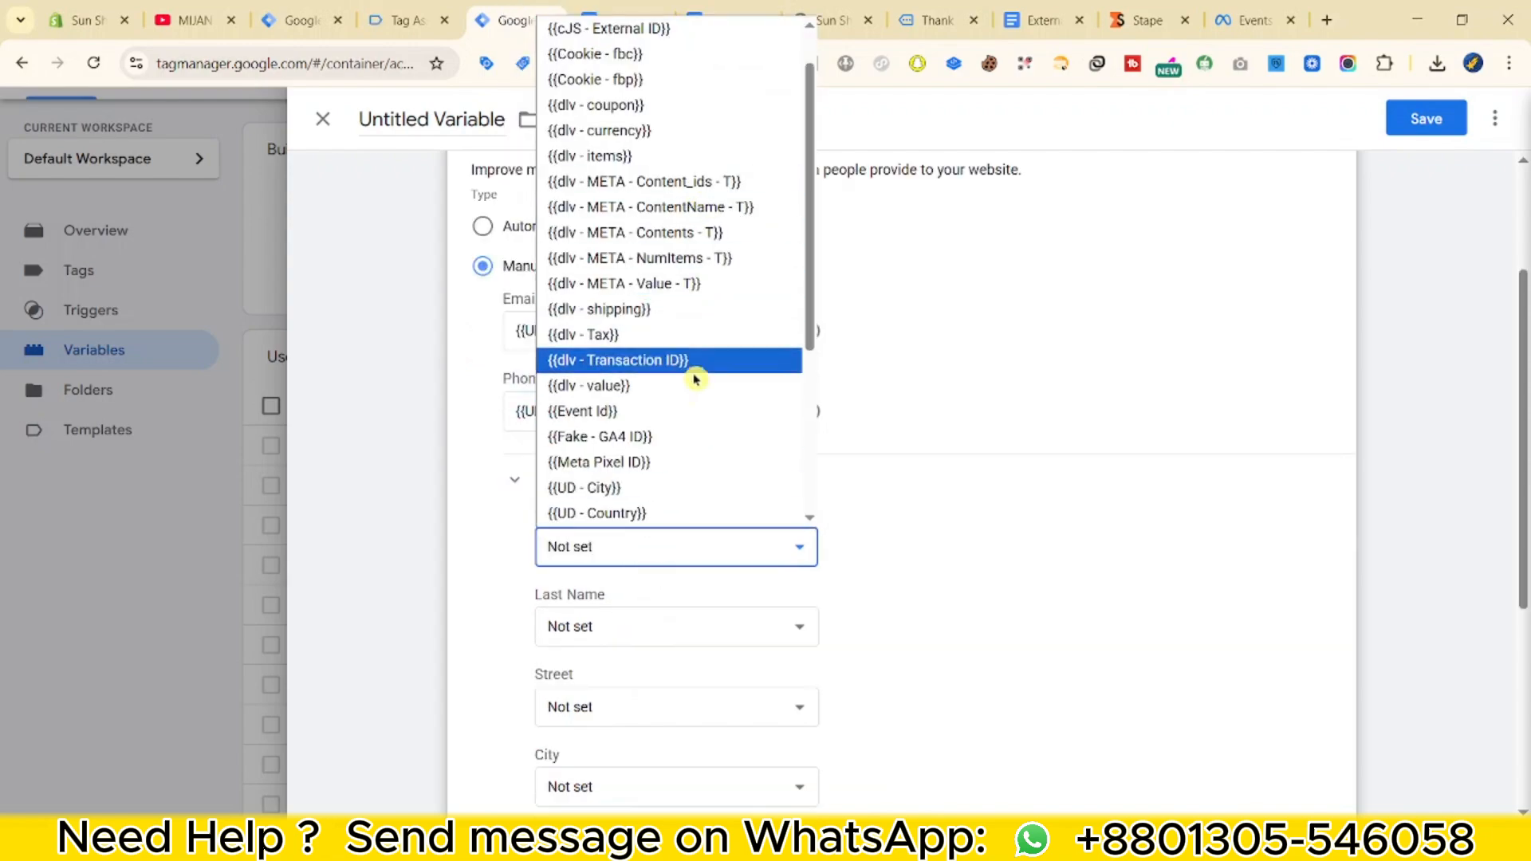
scroll(685, 381, down, 3)
click(683, 292)
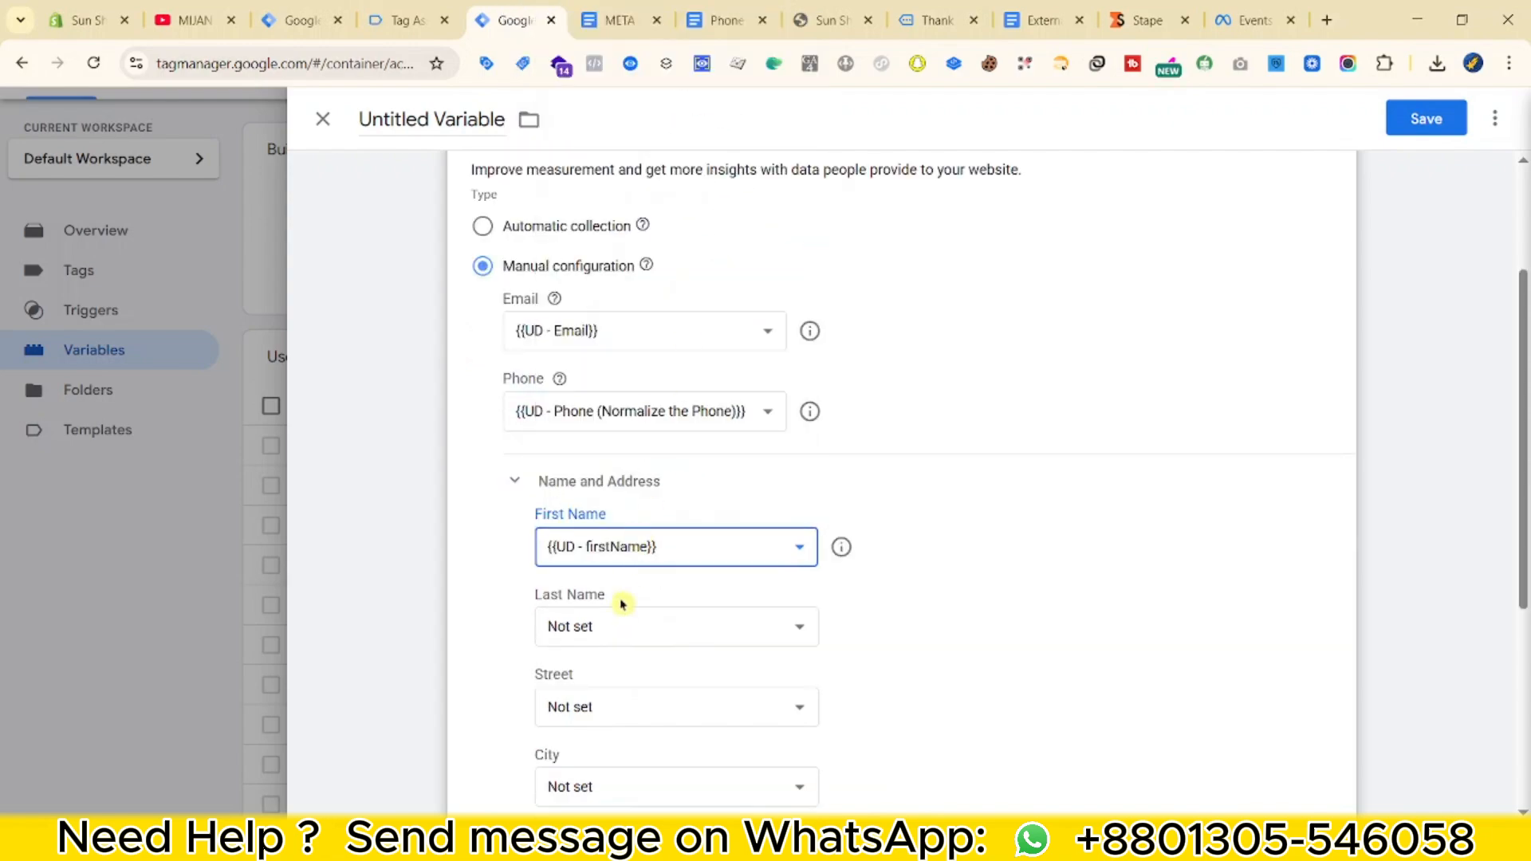
click(622, 623)
scroll(684, 494, down, 3)
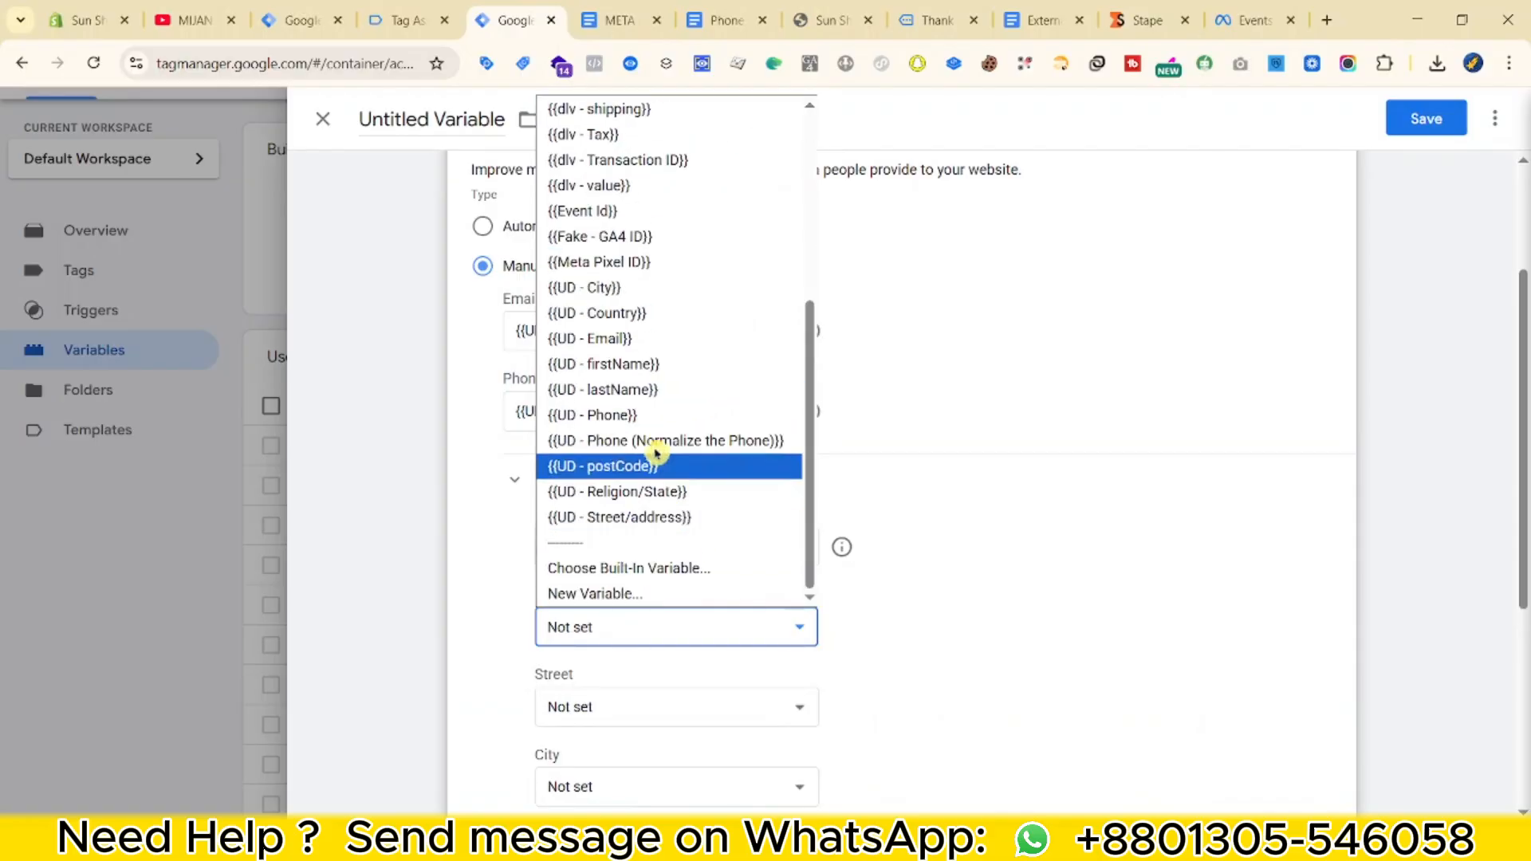
click(666, 389)
Map Street, City and Region to UD - Street/address, UD - City and UD - Religion/State.
click(618, 702)
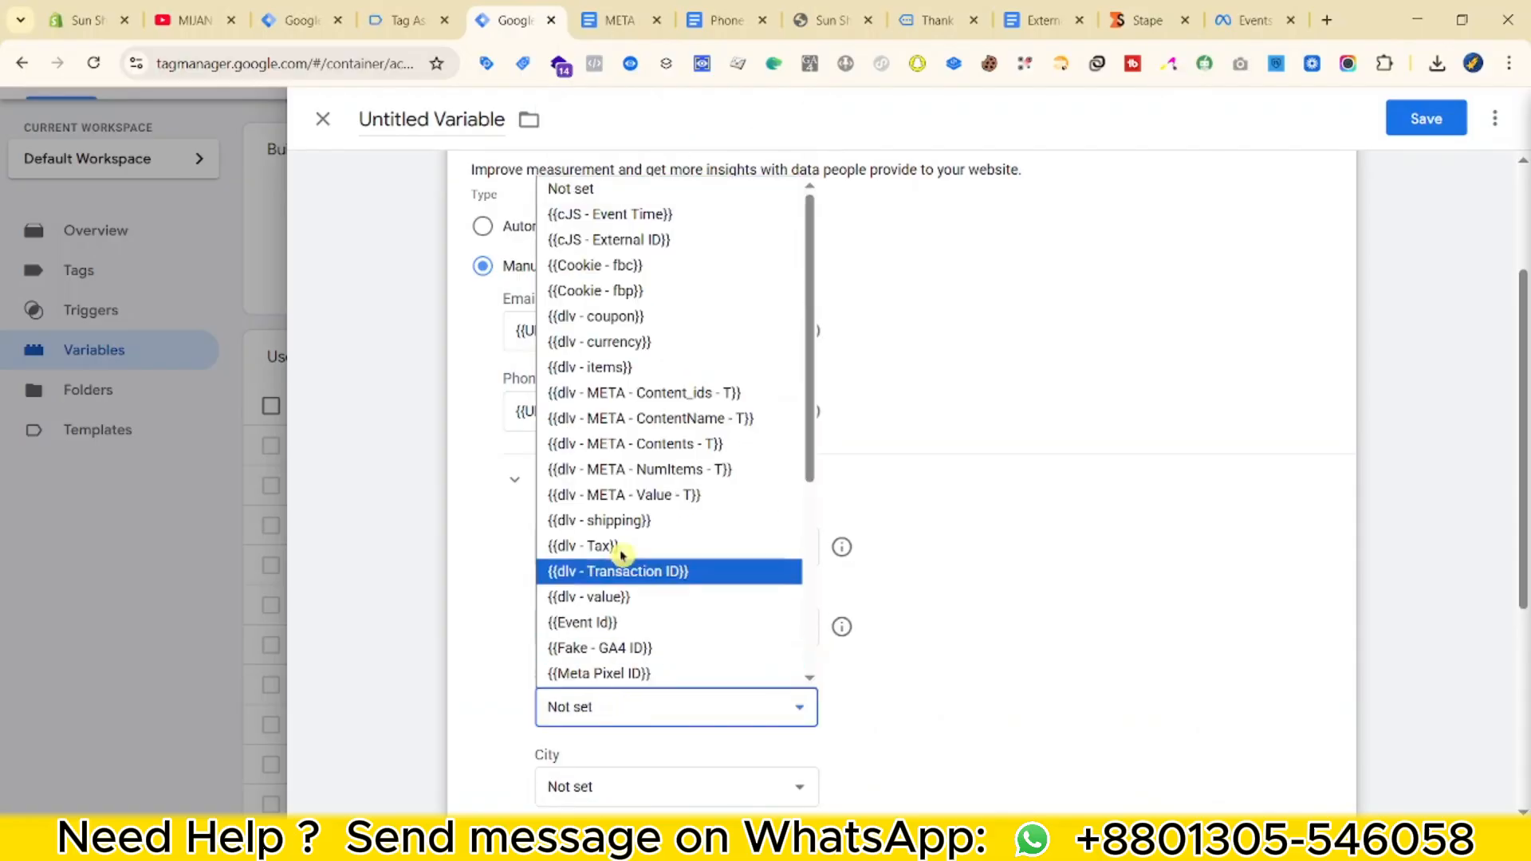
scroll(656, 478, down, 5)
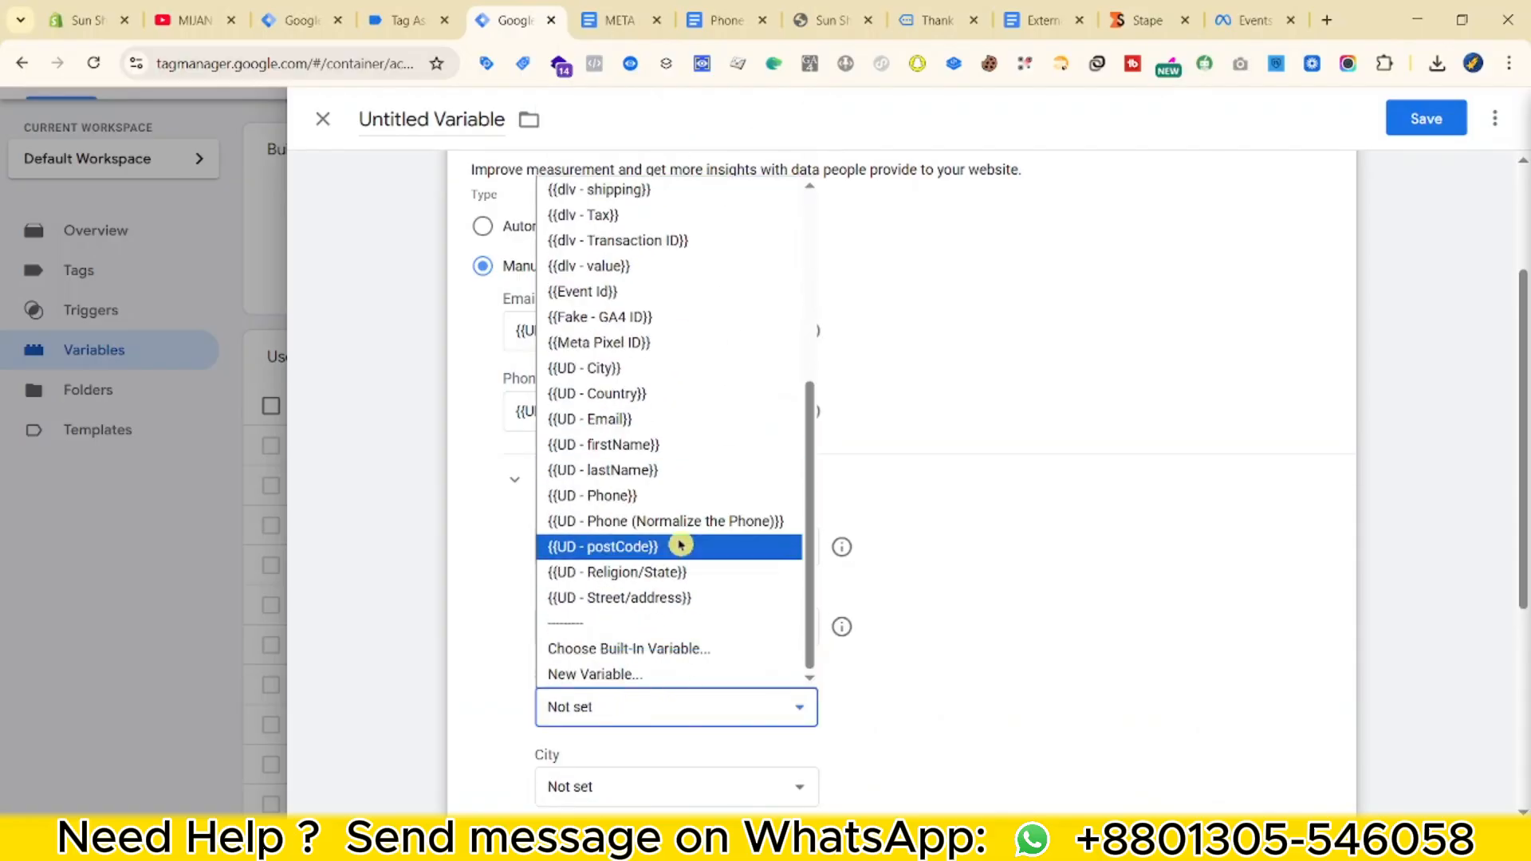
click(683, 596)
scroll(682, 659, down, 3)
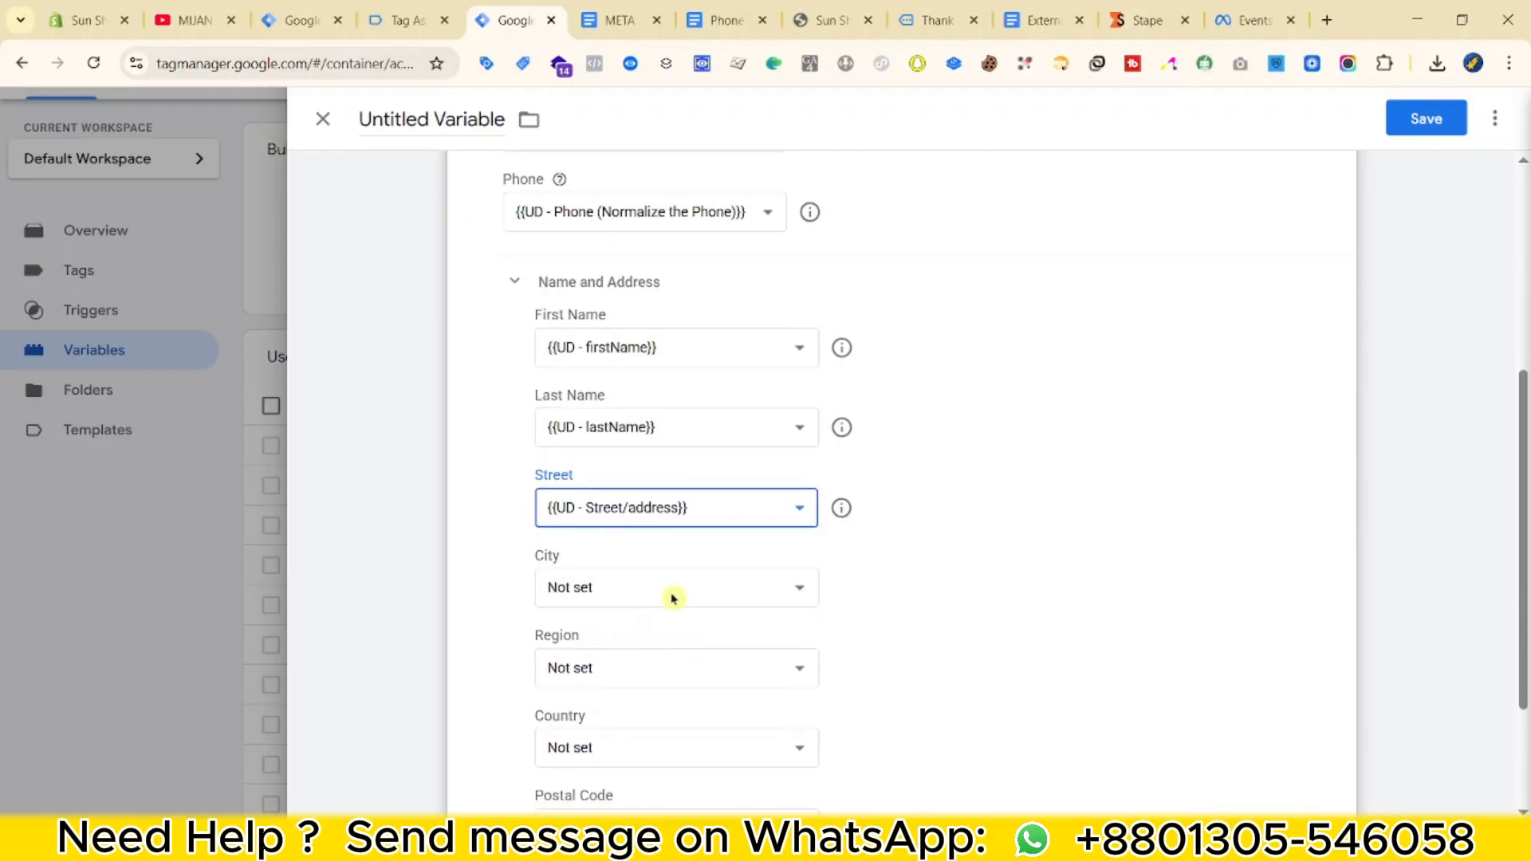
click(673, 594)
scroll(668, 513, down, 3)
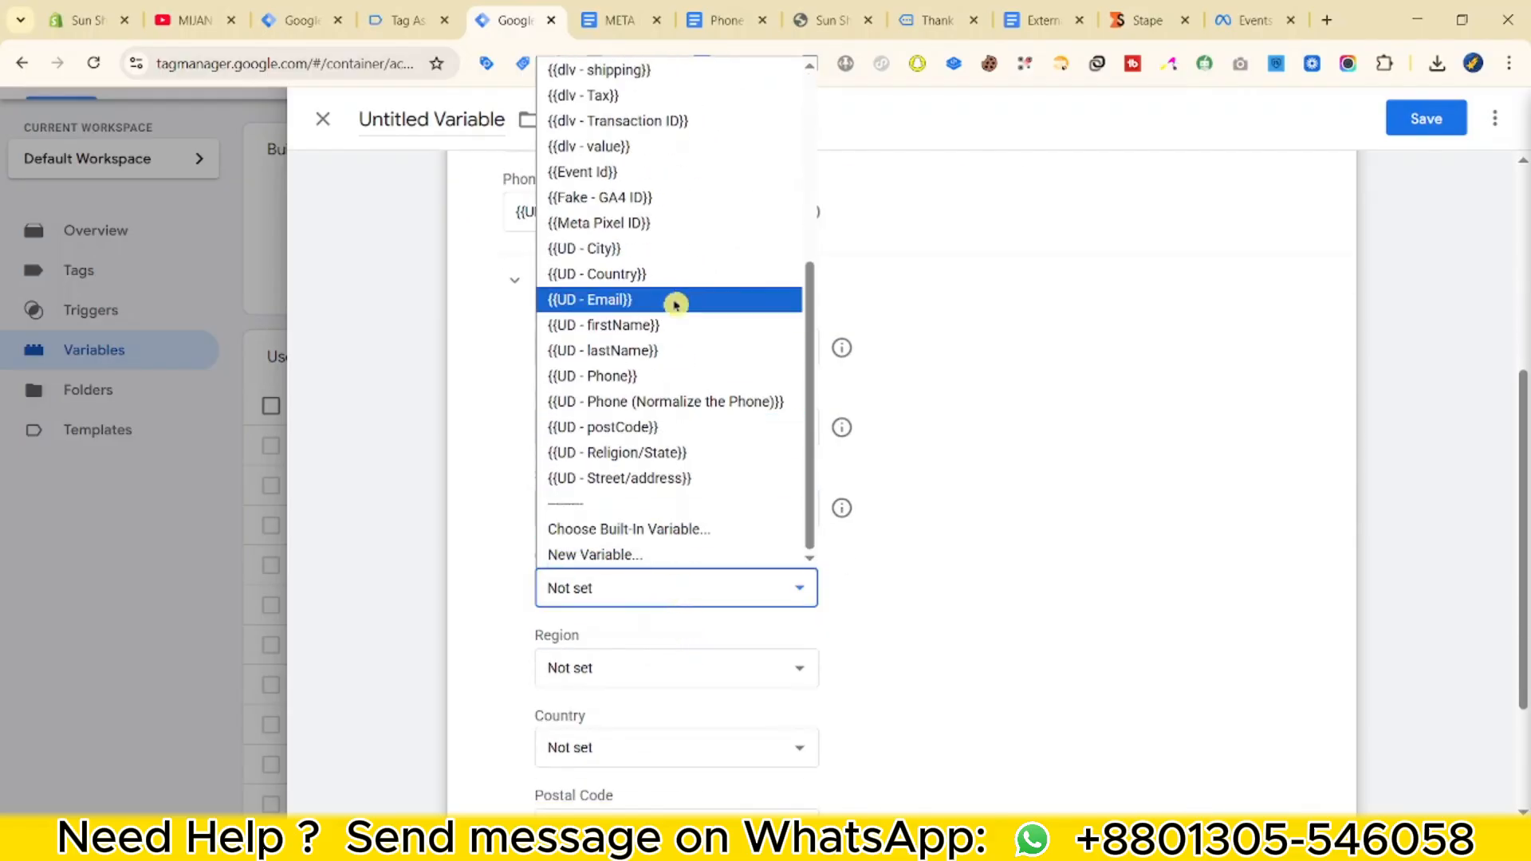
click(679, 247)
click(623, 668)
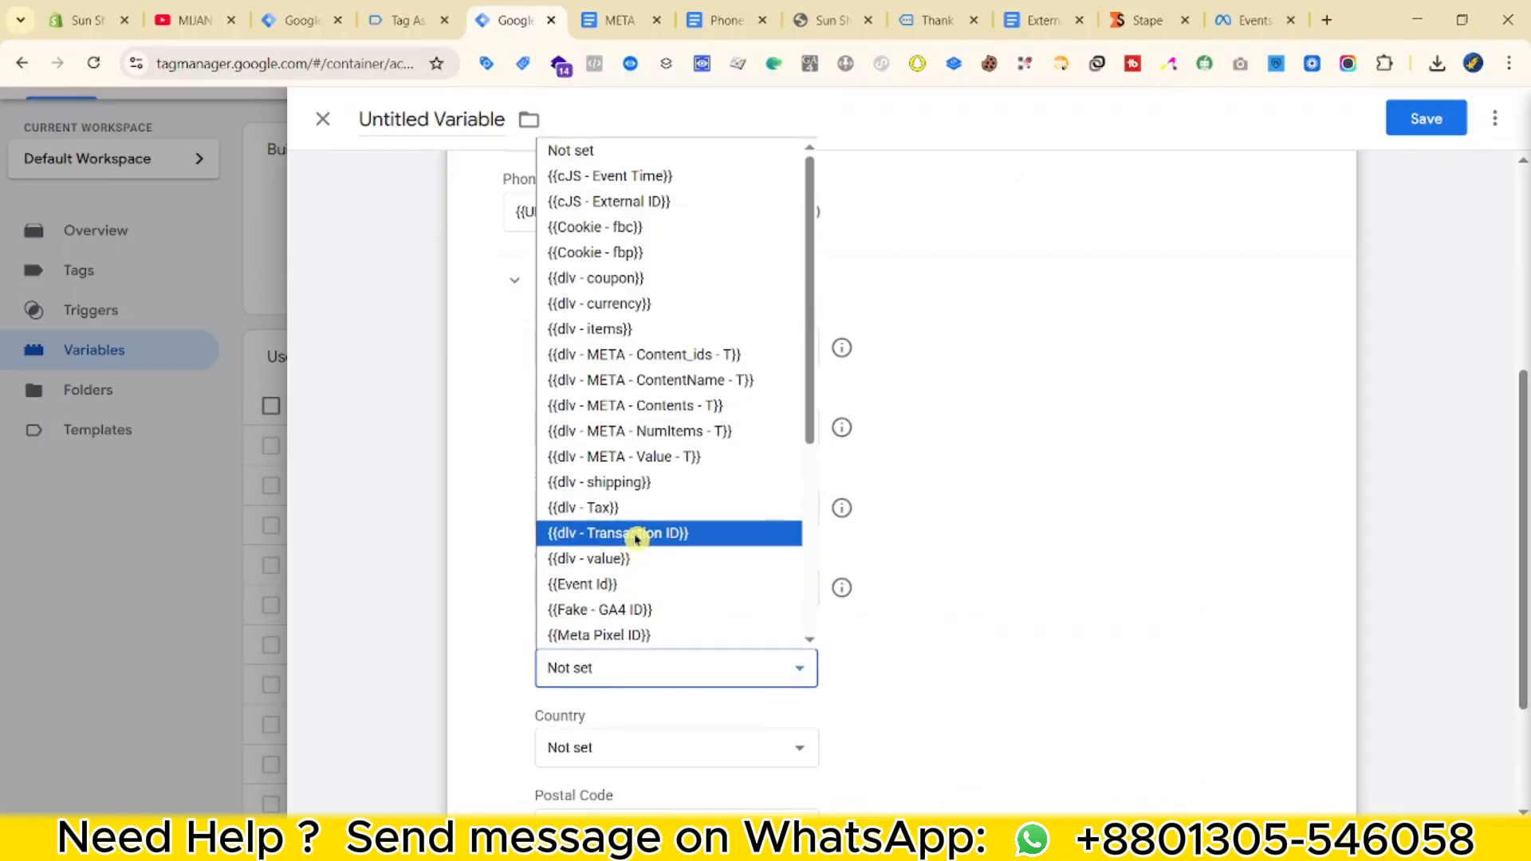
scroll(648, 574, down, 3)
click(674, 535)
Map Country and Postal Code to UD - Country and UD - postCode, then save the variable.
scroll(712, 648, down, 2)
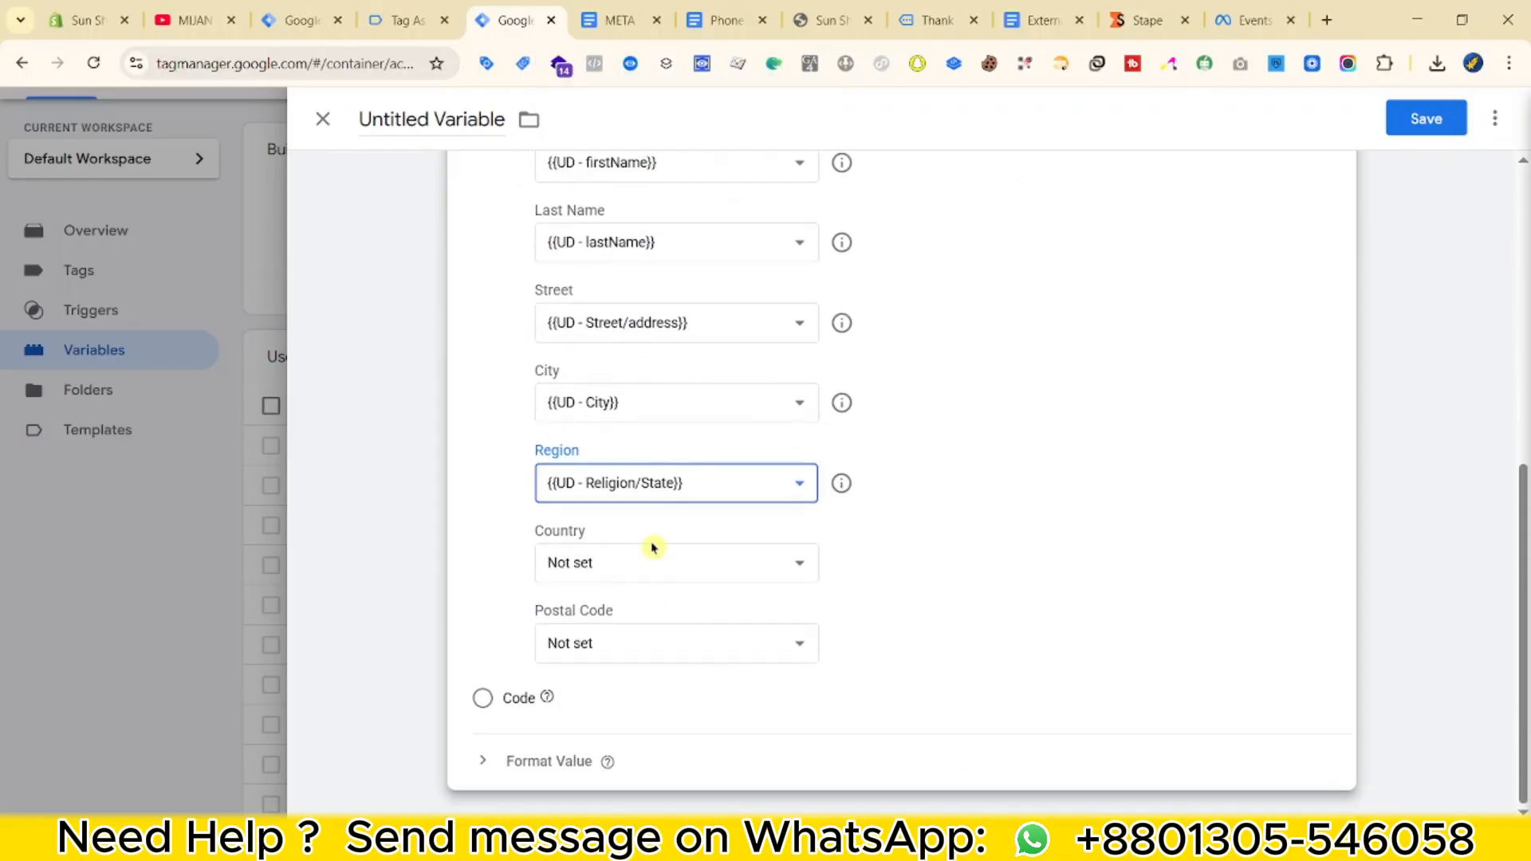
click(649, 560)
scroll(654, 519, down, 5)
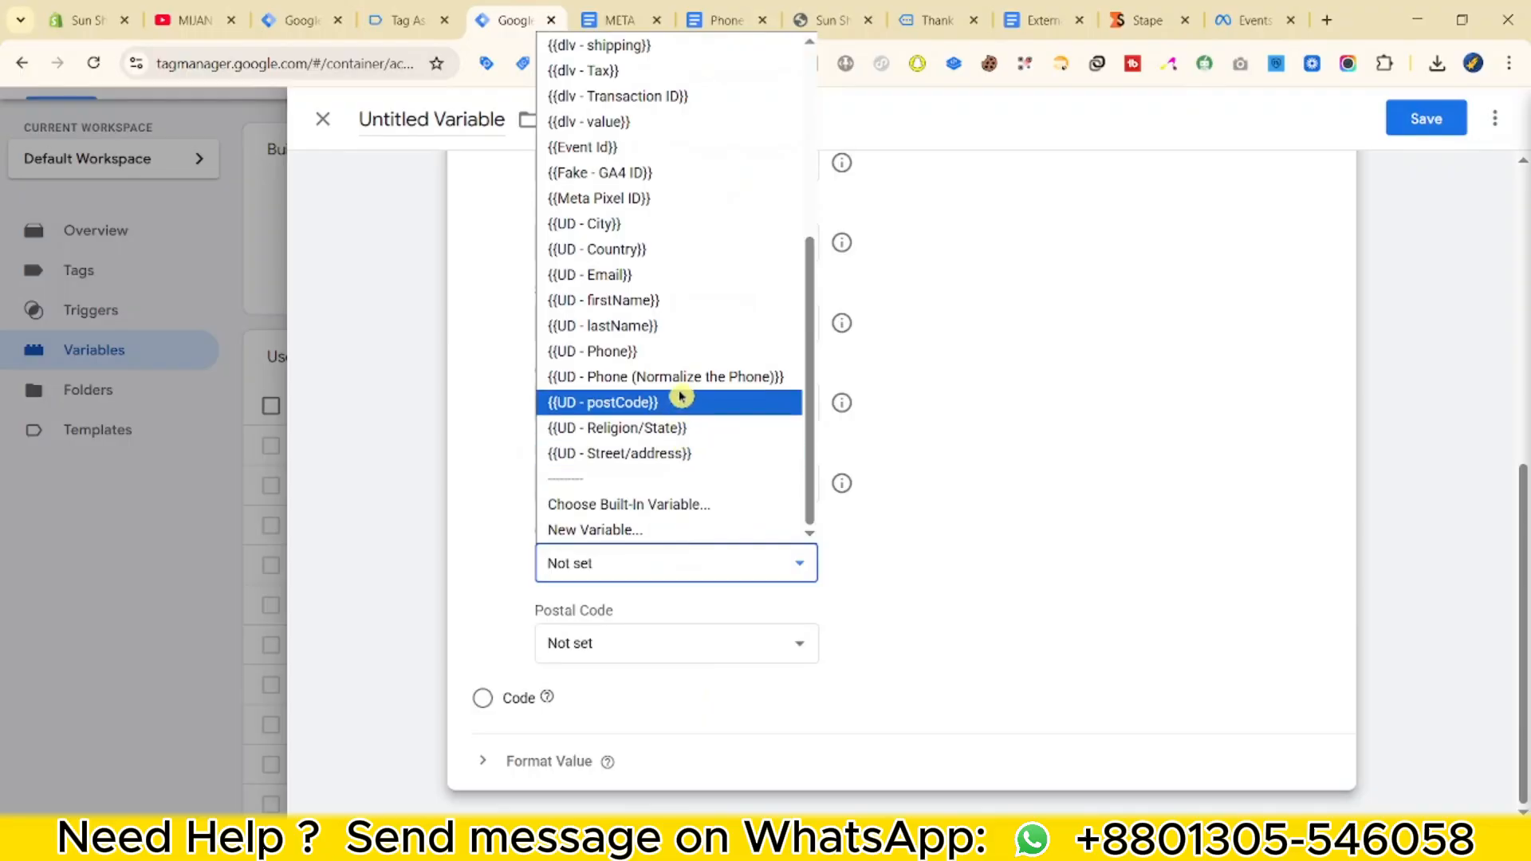
click(656, 249)
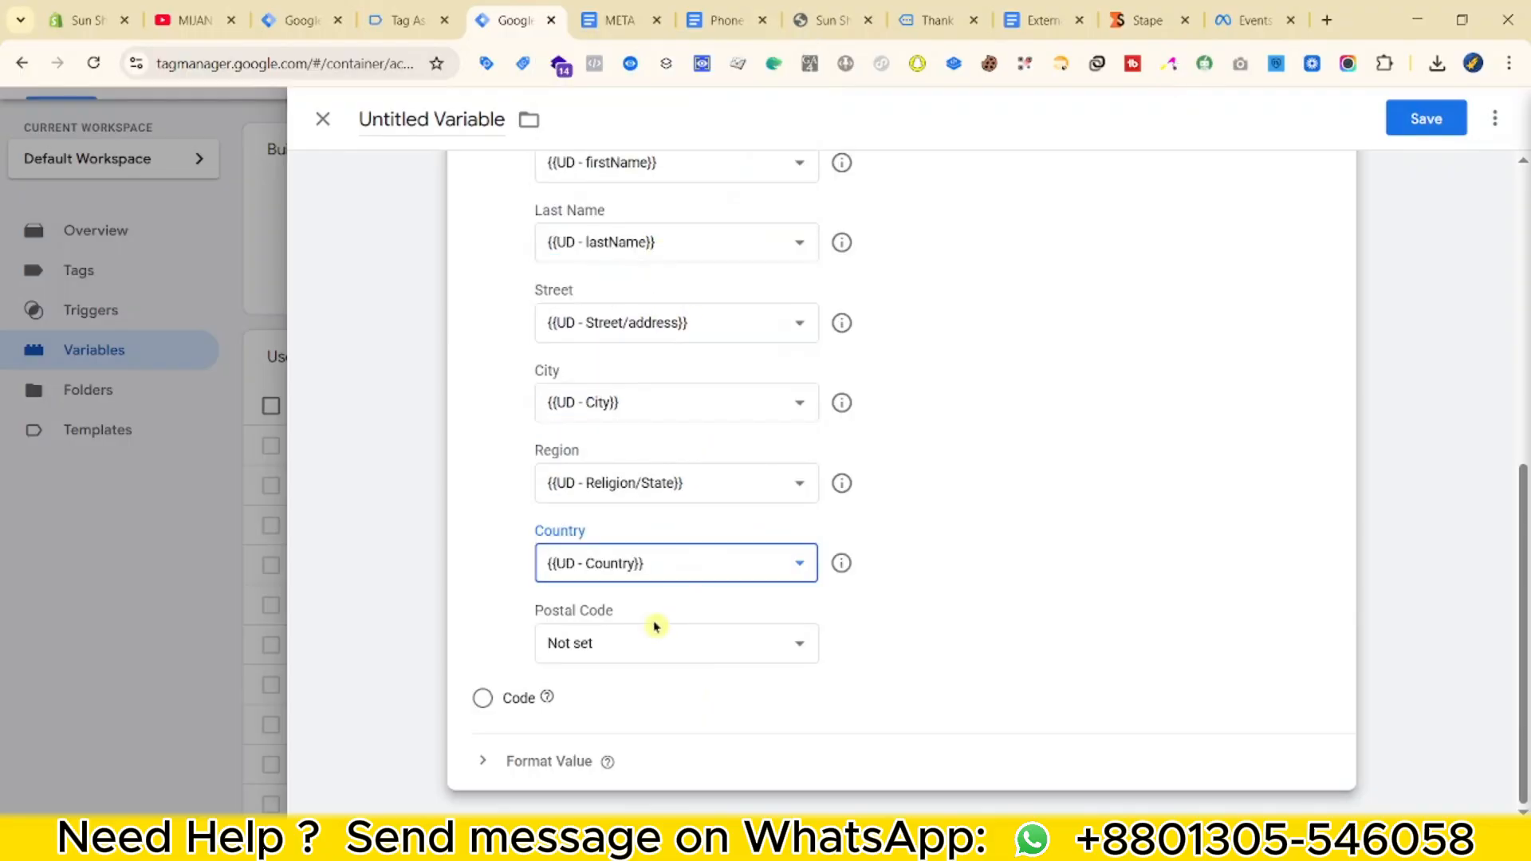
click(653, 640)
scroll(692, 482, down, 5)
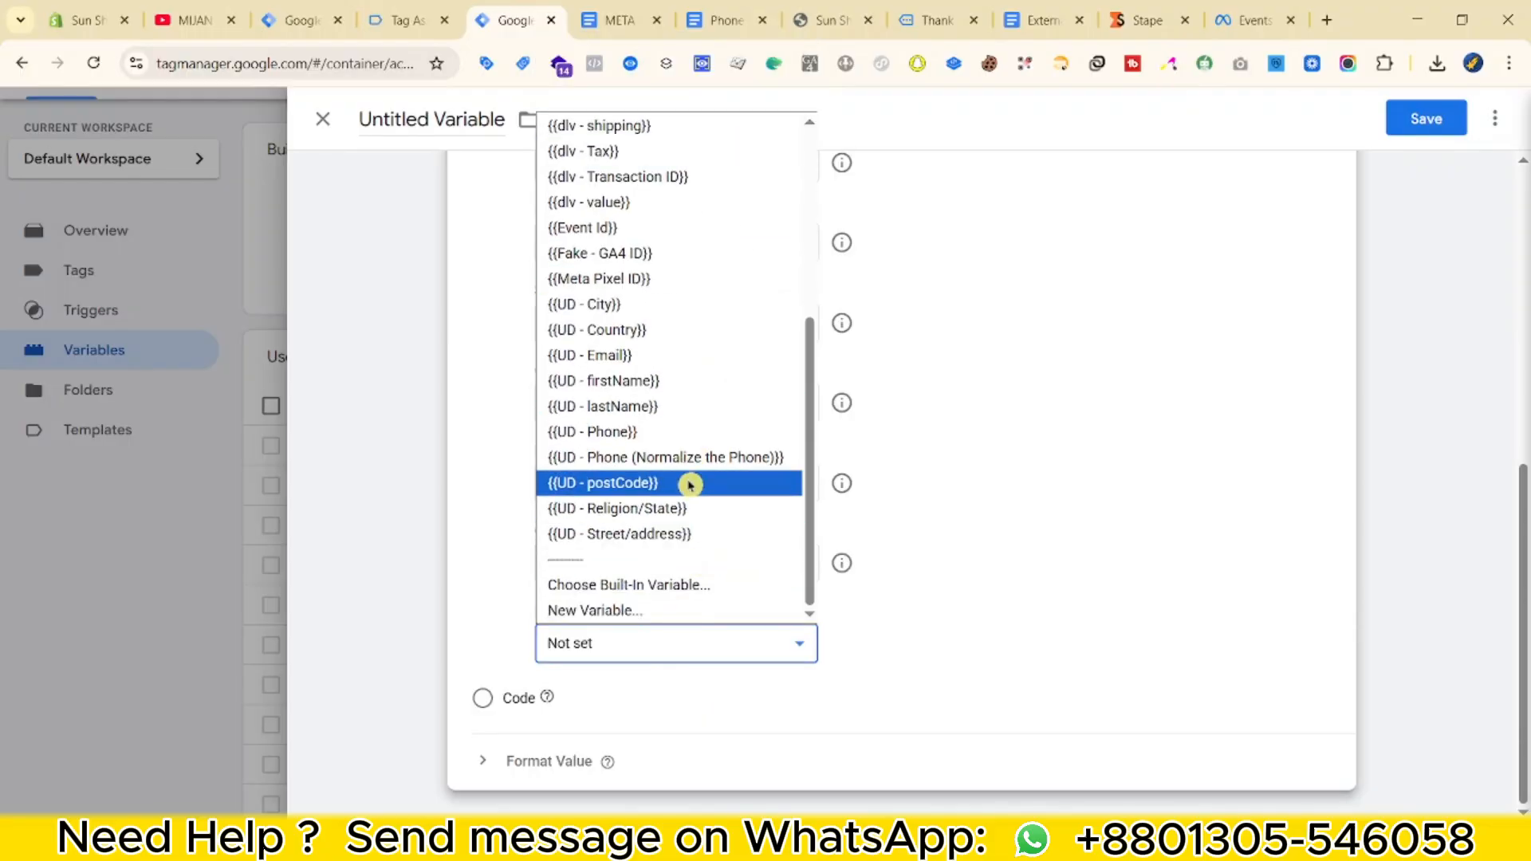
click(687, 483)
scroll(1254, 256, up, 6)
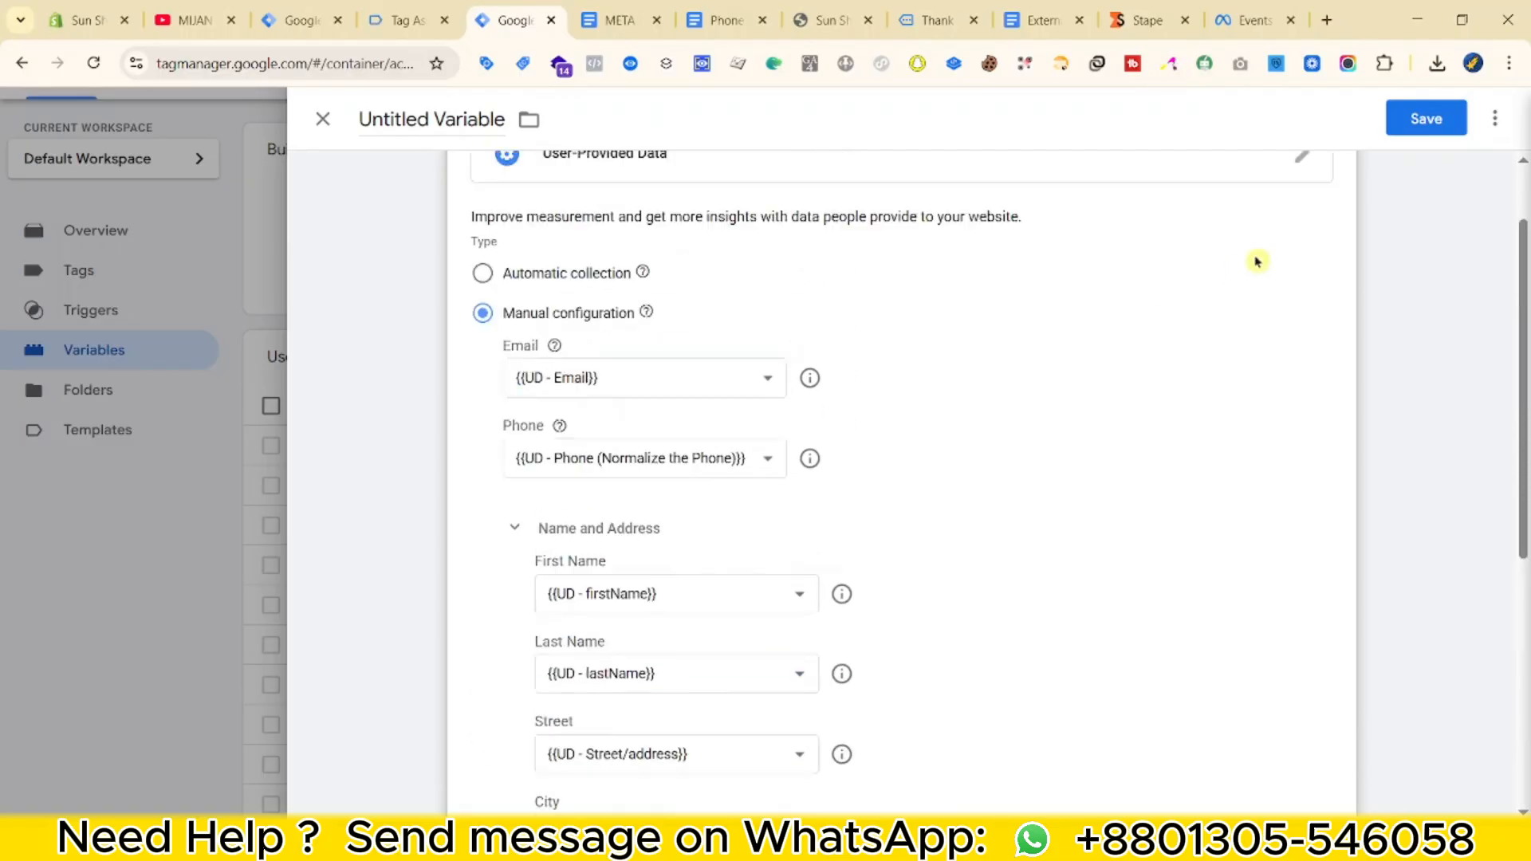
click(1443, 120)
Save the variable as User-Provided Data and add a user_data event parameter to the purchase tag.
click(916, 422)
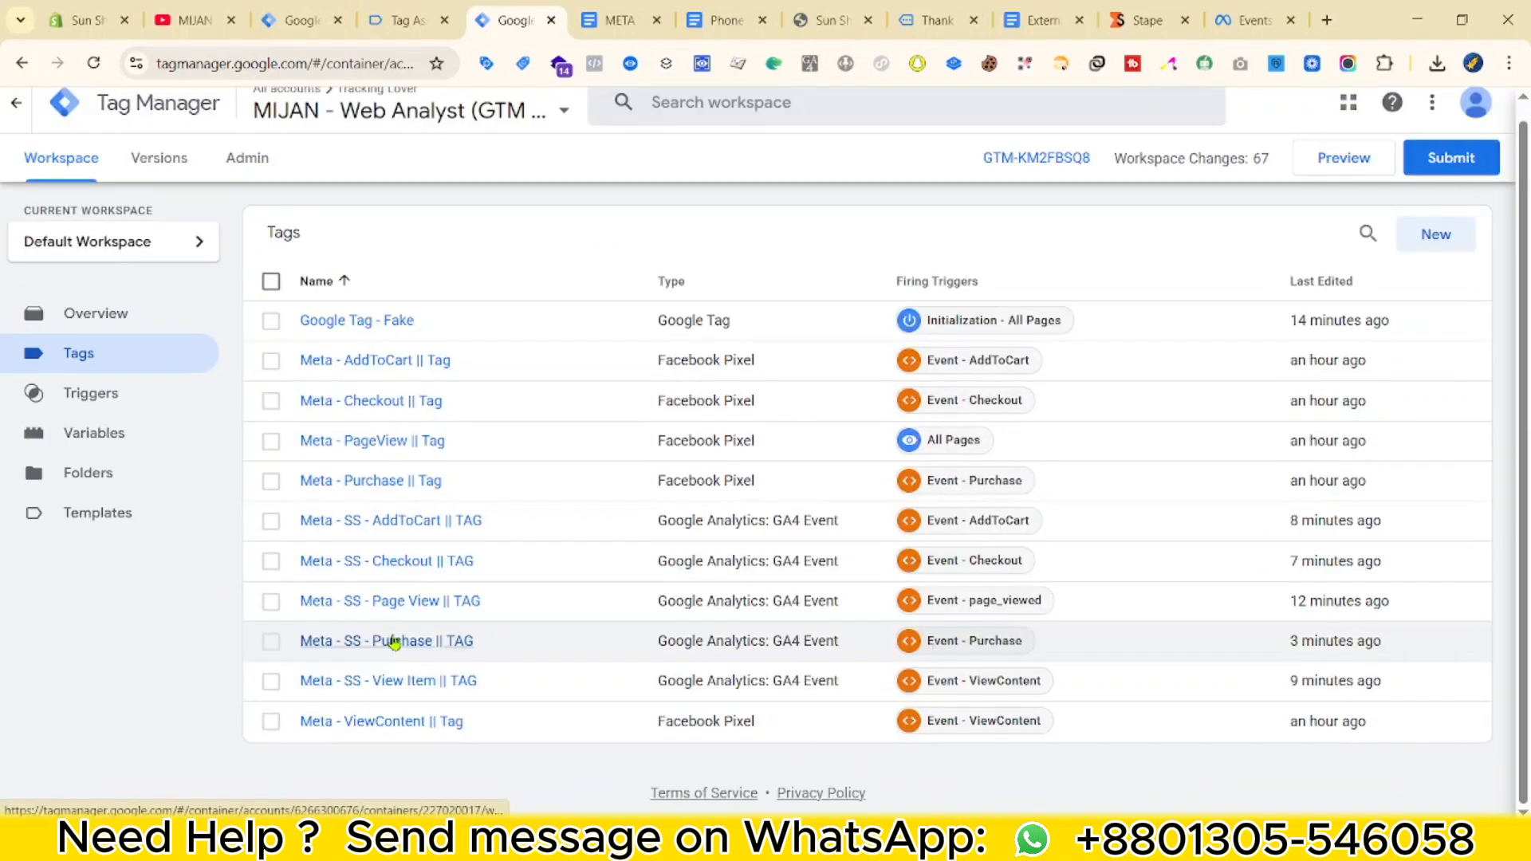
scroll(573, 629, down, 10)
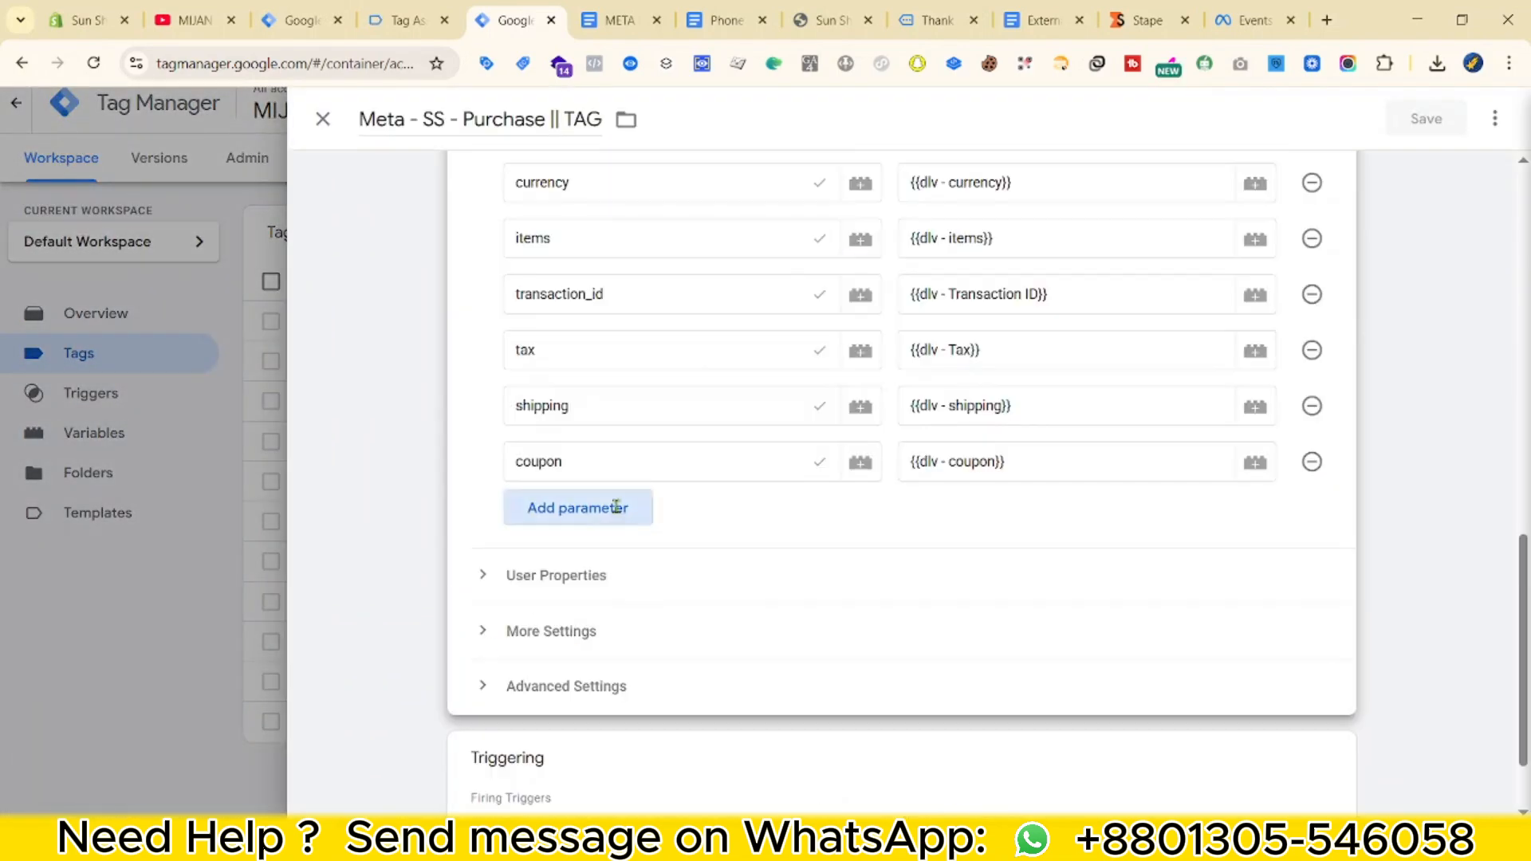
click(590, 510)
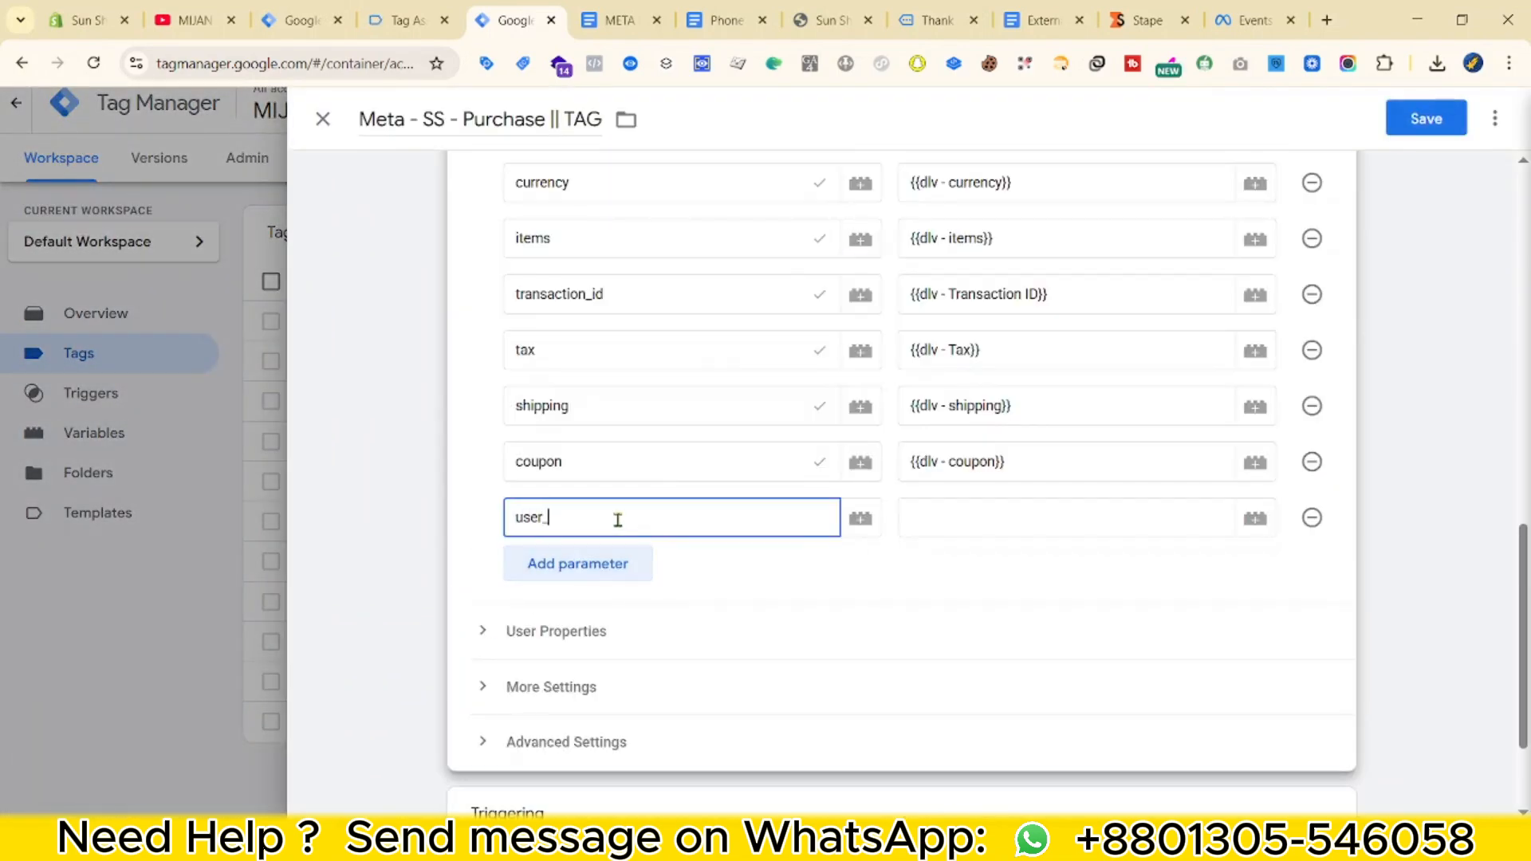
text(user_data)
Set the user_data value to {{User-Provided Data}} and save the purchase tag.
scroll(797, 622, up, 3)
click(977, 716)
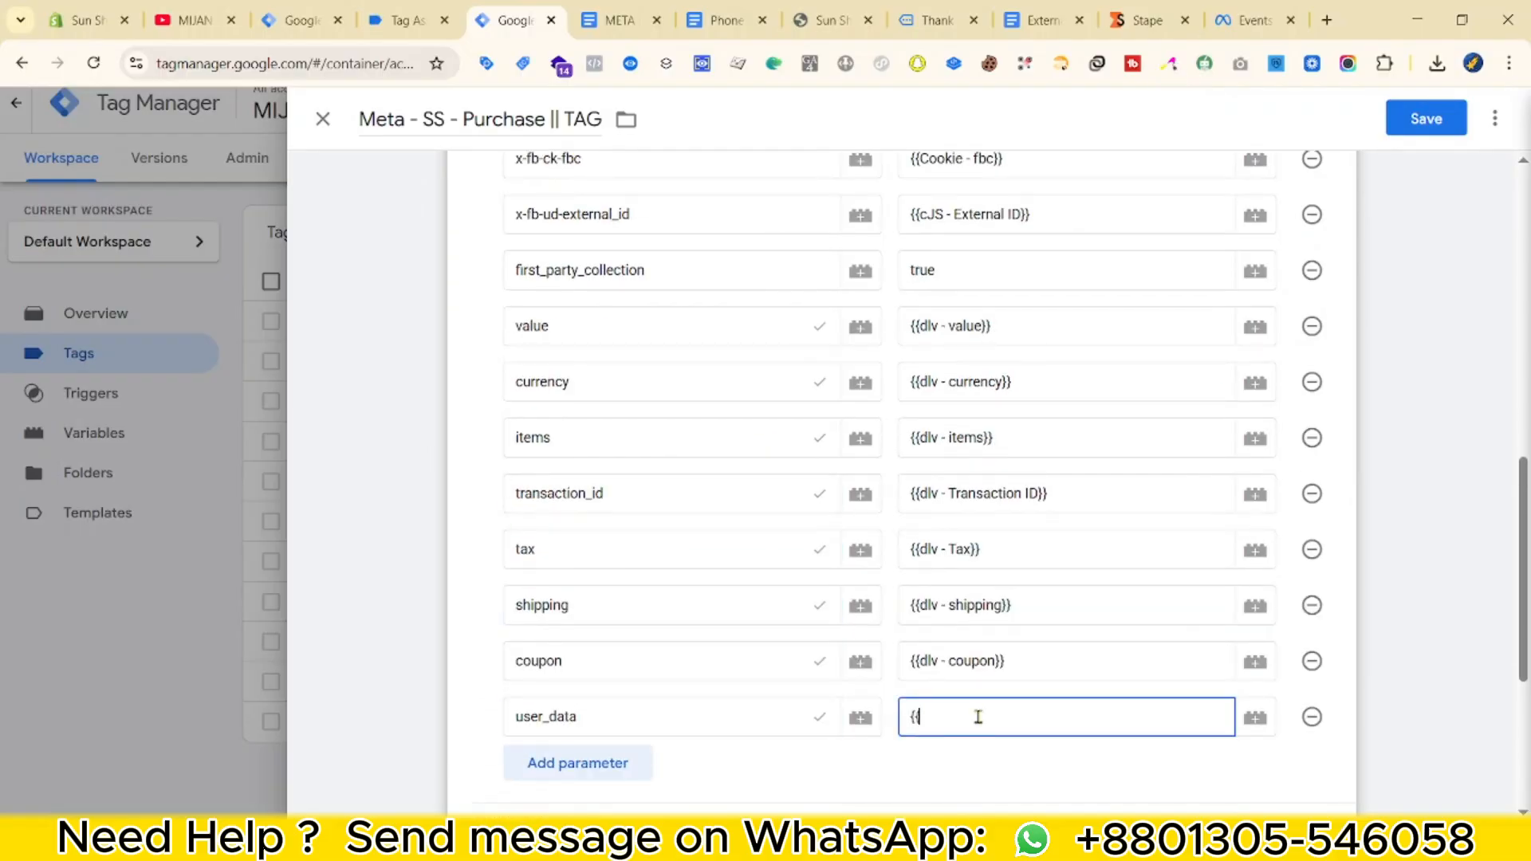
text({{)
click(991, 761)
click(1424, 118)
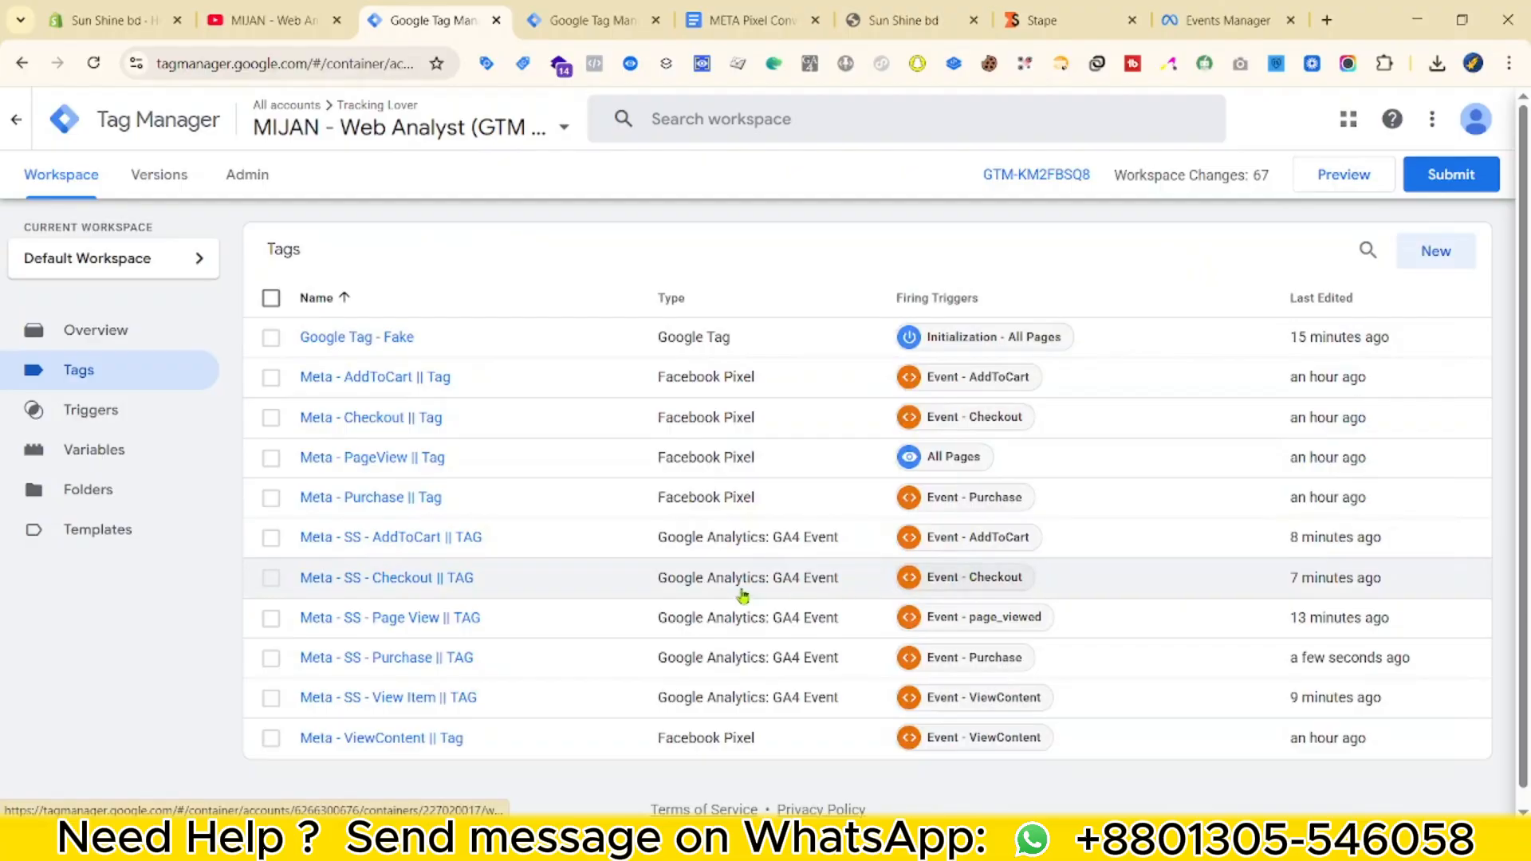
scroll(785, 542, down, 1)
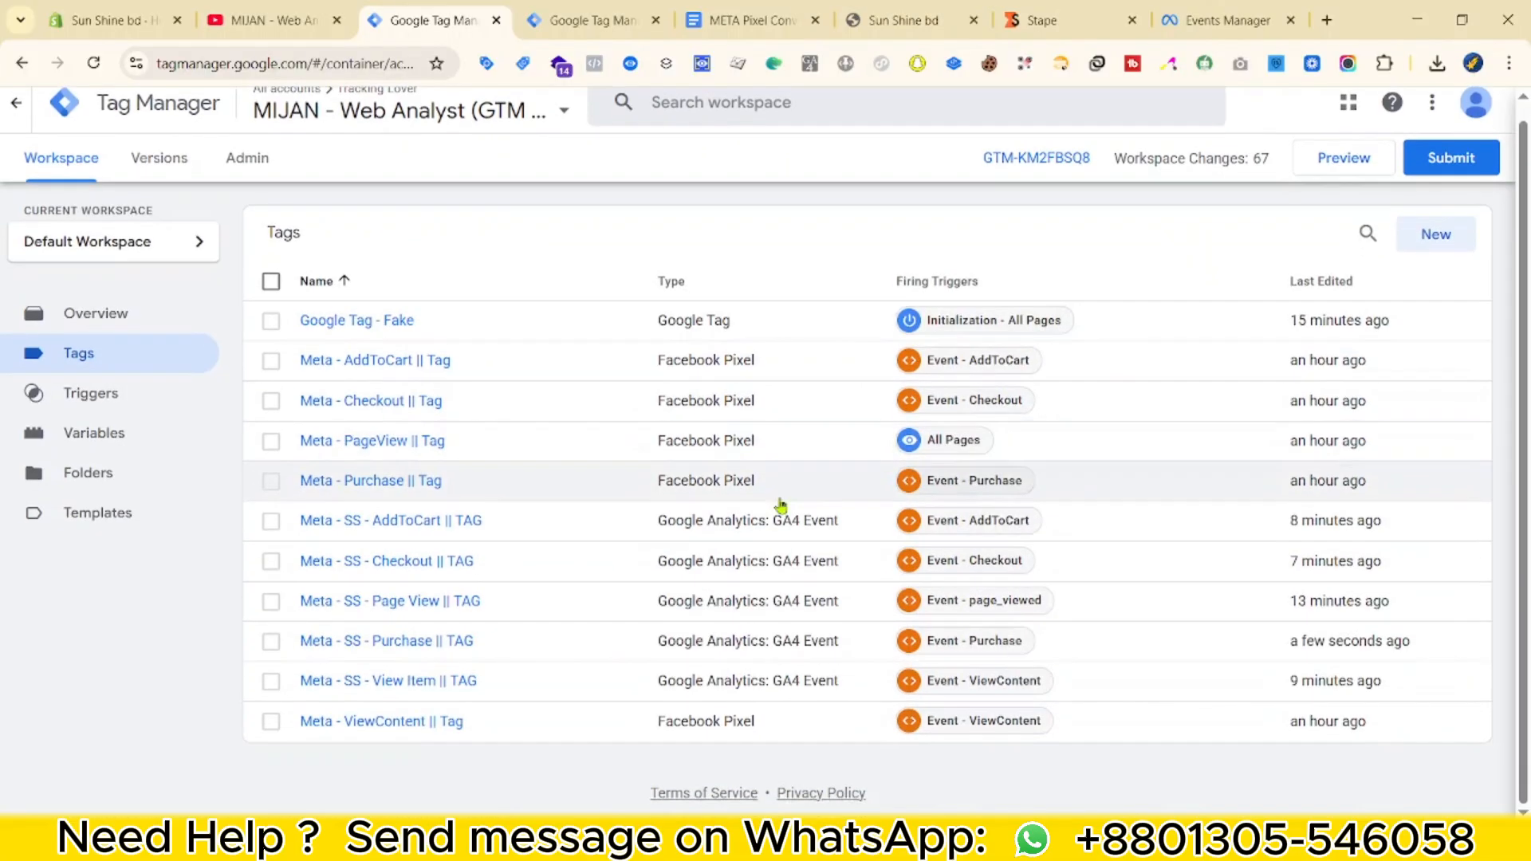
scroll(494, 564, up, 1)
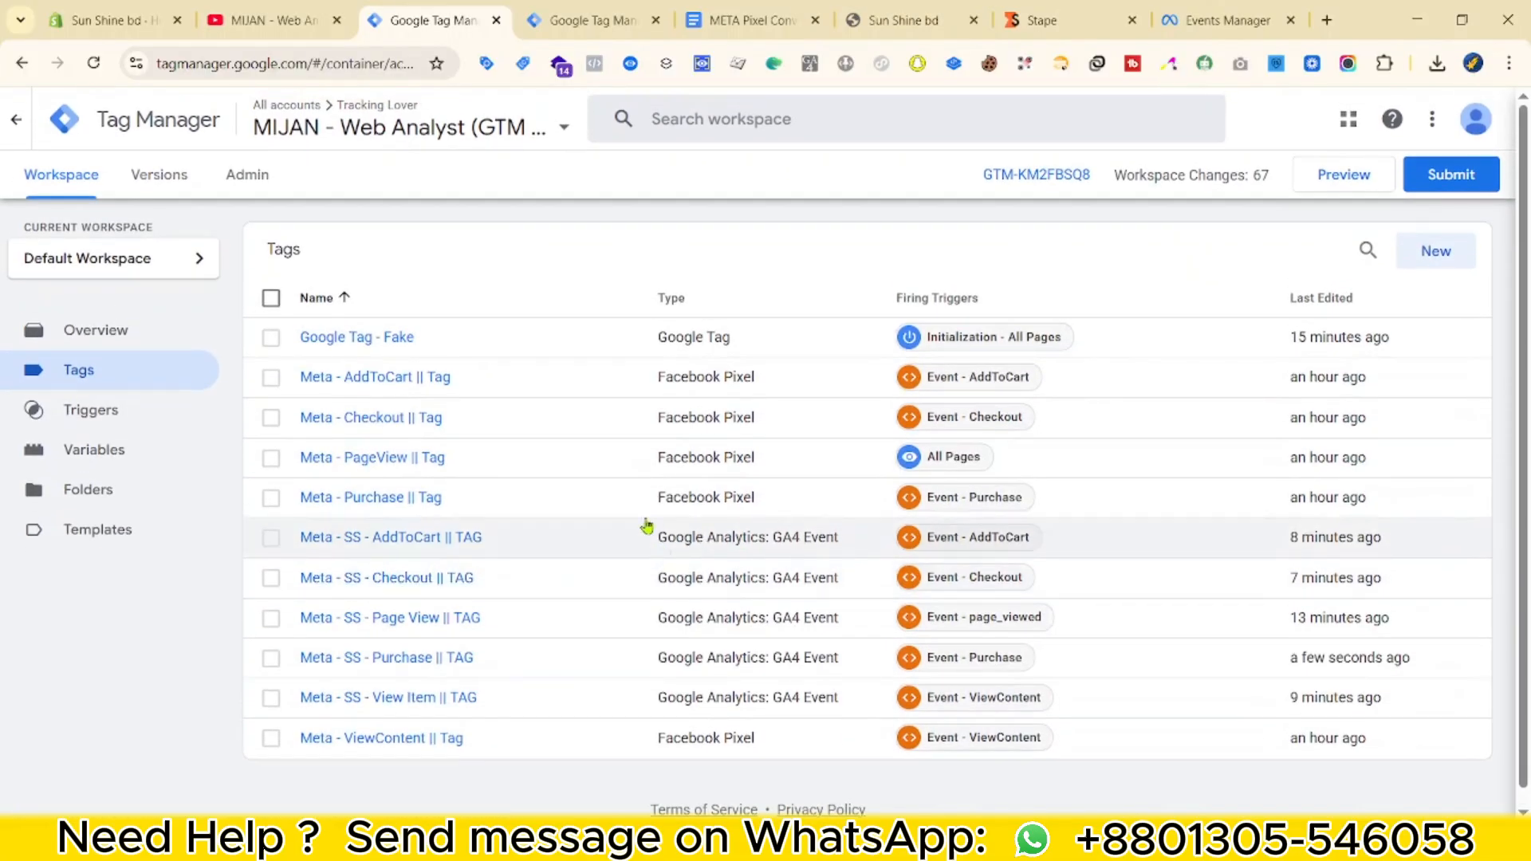
scroll(1219, 771, down, 1)
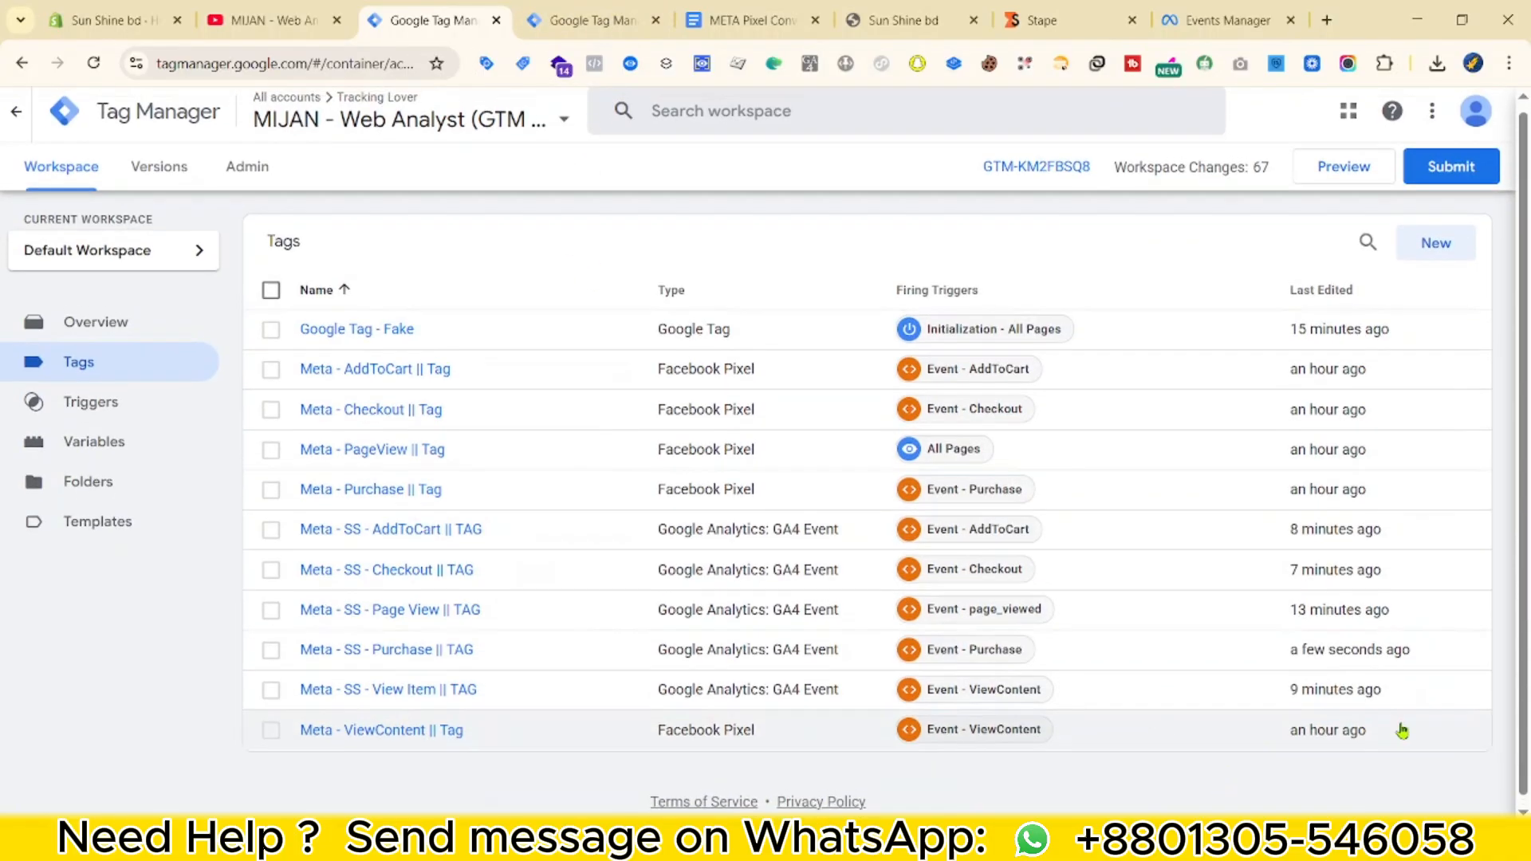
scroll(1400, 728, up, 1)
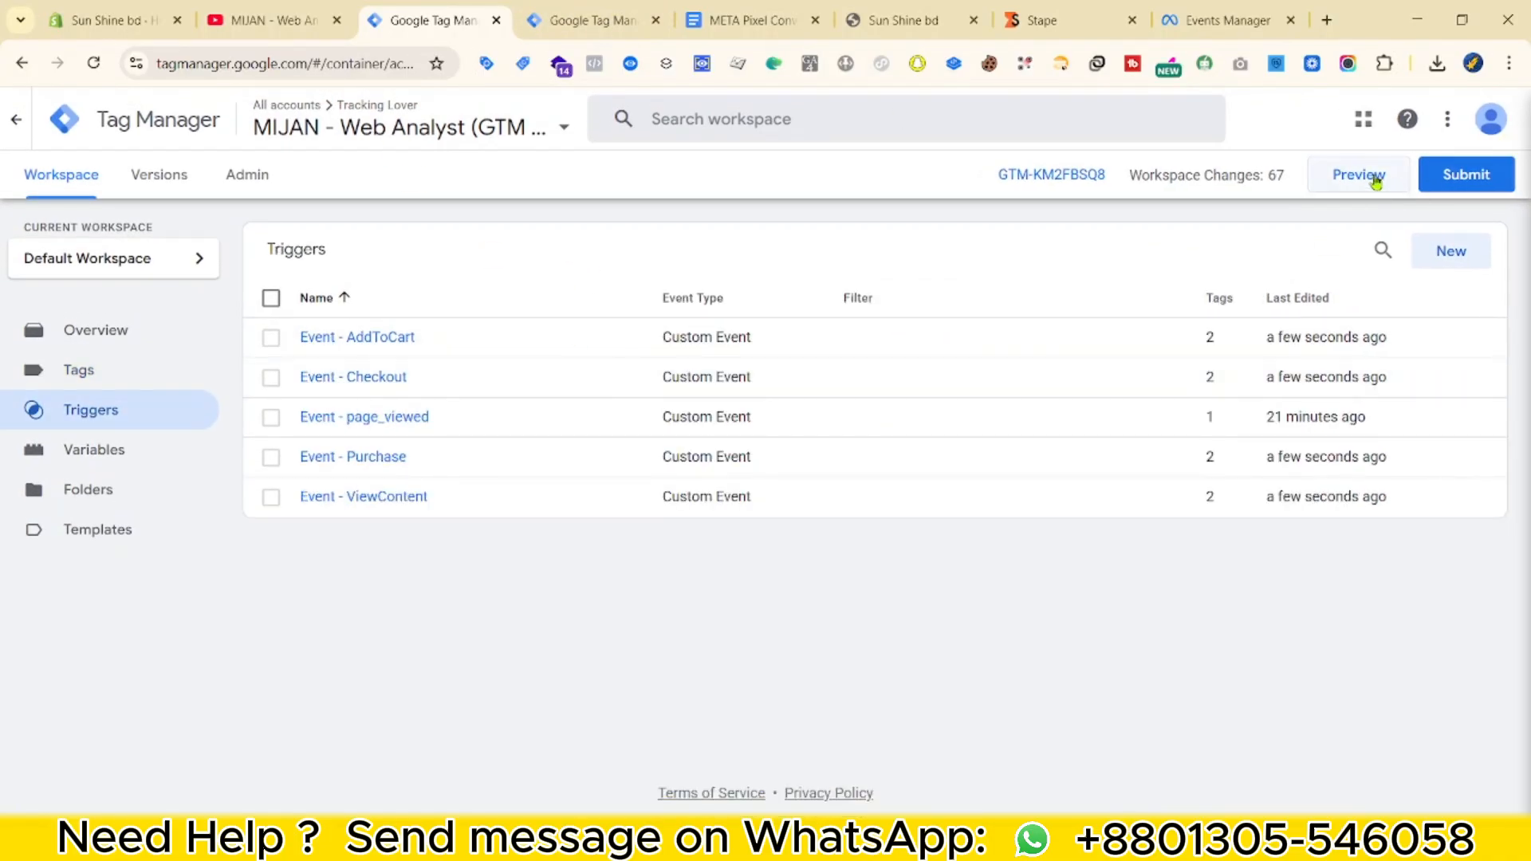
Start web container preview connected to the Sun Shine store and view the loggedIn_userData event.
click(1375, 182)
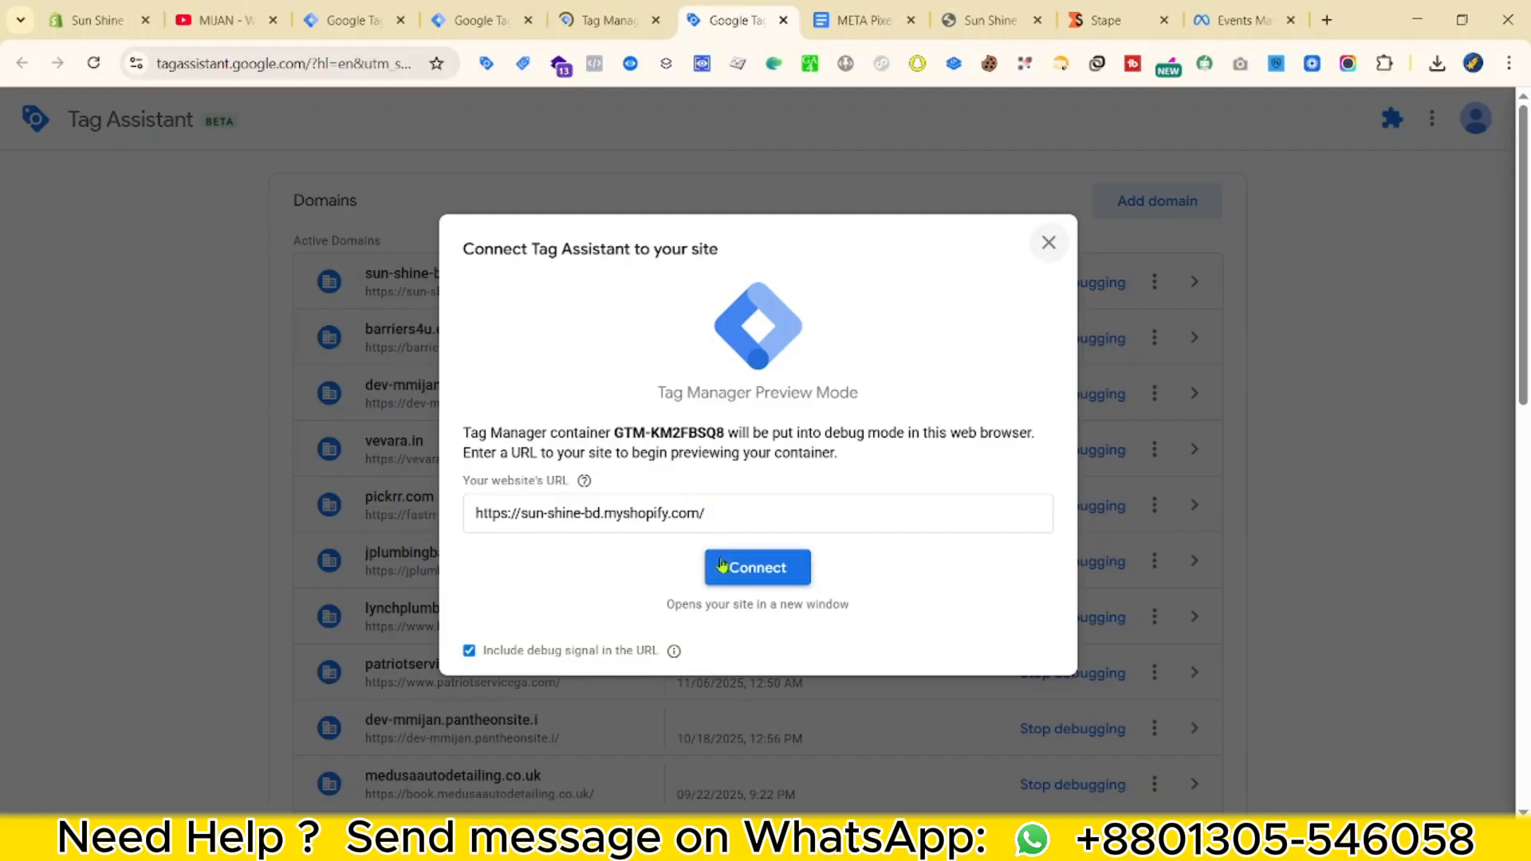
click(722, 564)
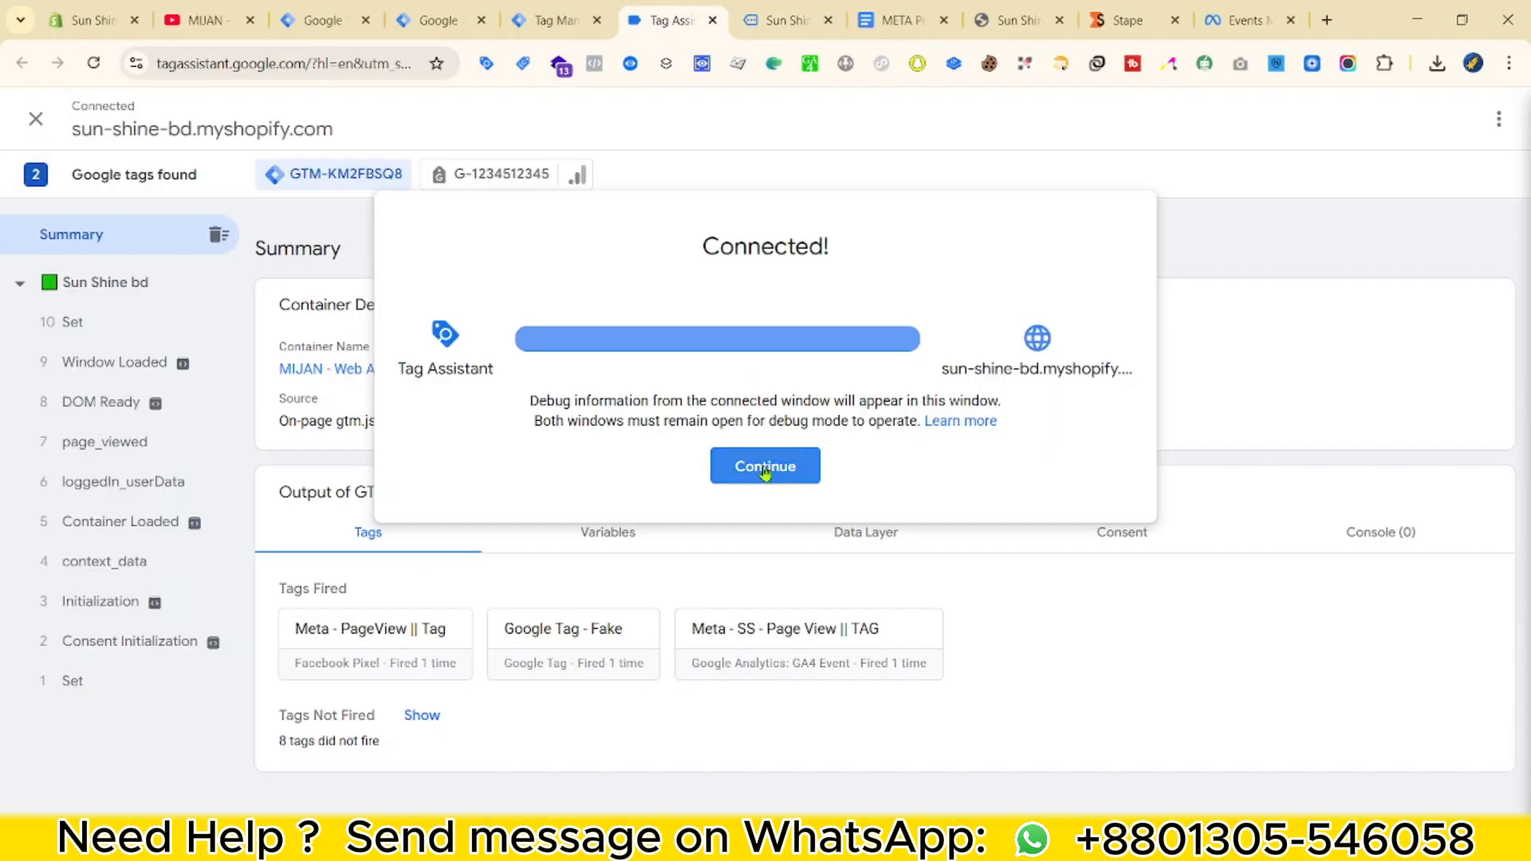
click(765, 468)
click(122, 479)
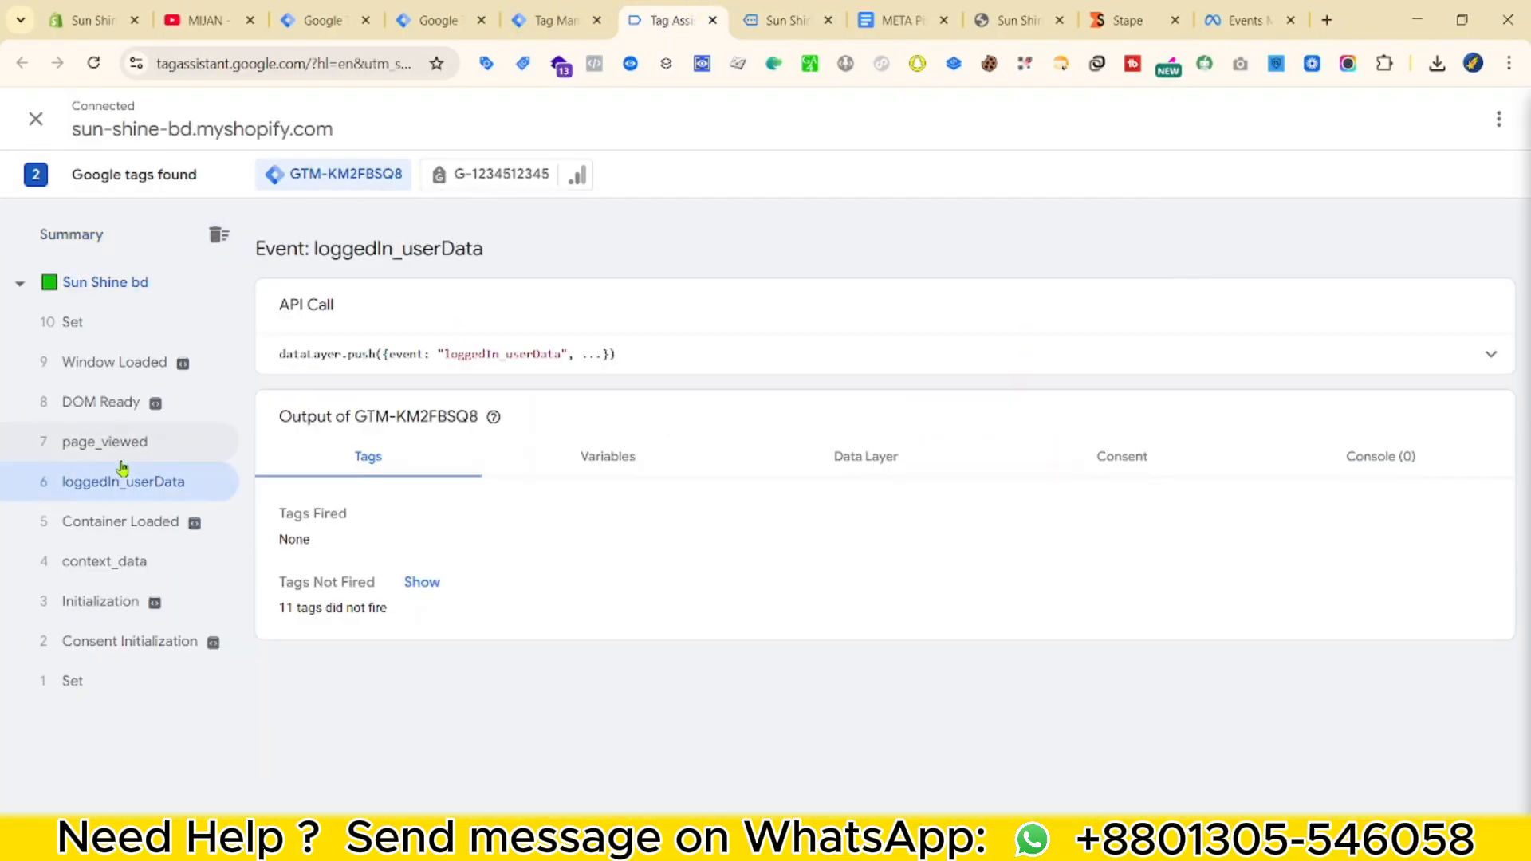
Open the Men's CAP product page and inspect the view_item event in both previews.
click(550, 20)
click(790, 20)
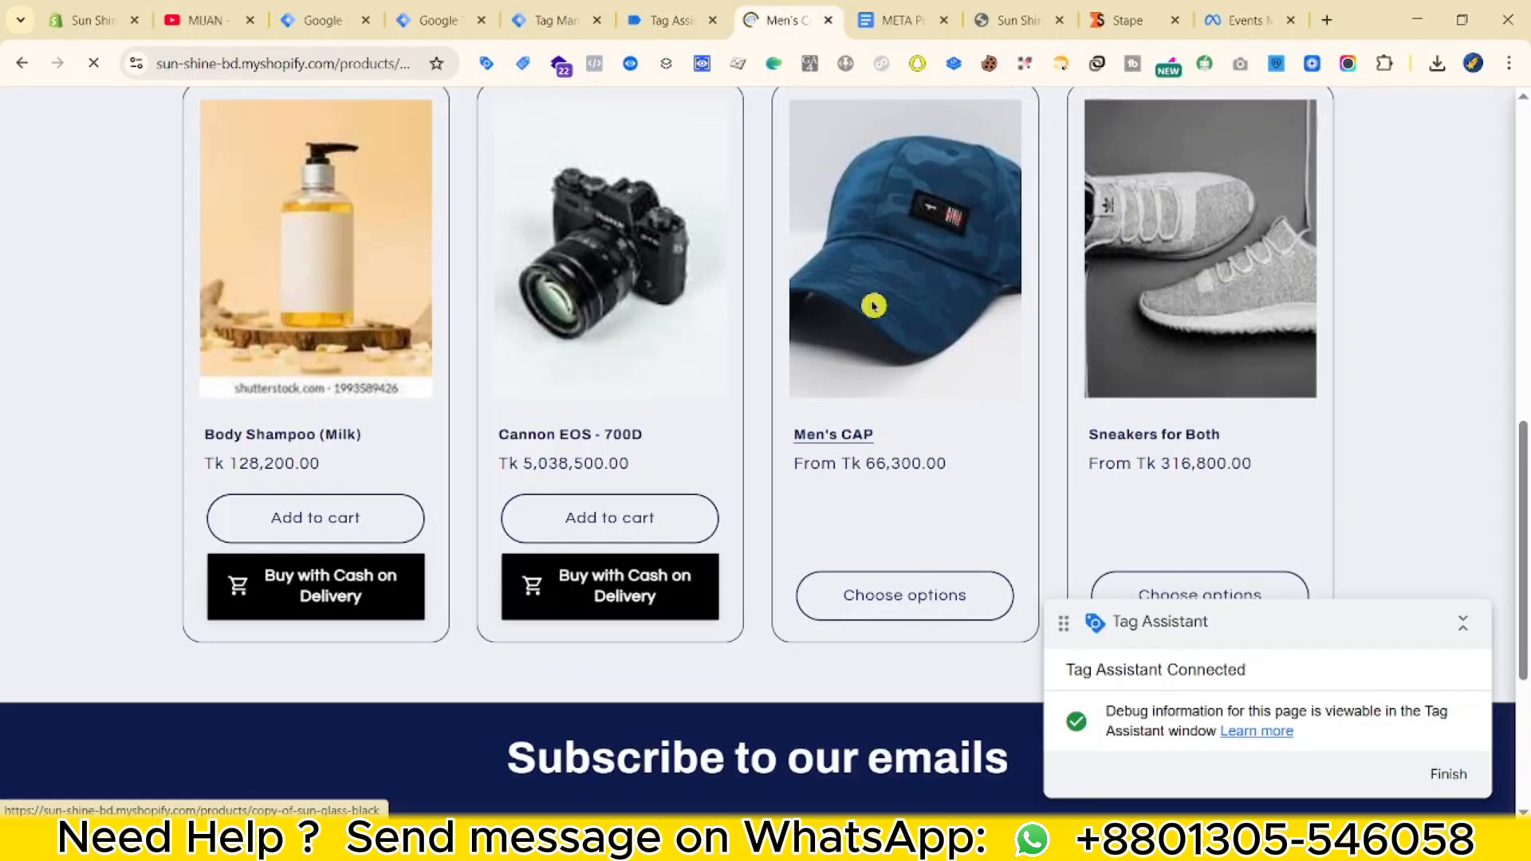
click(873, 305)
click(668, 20)
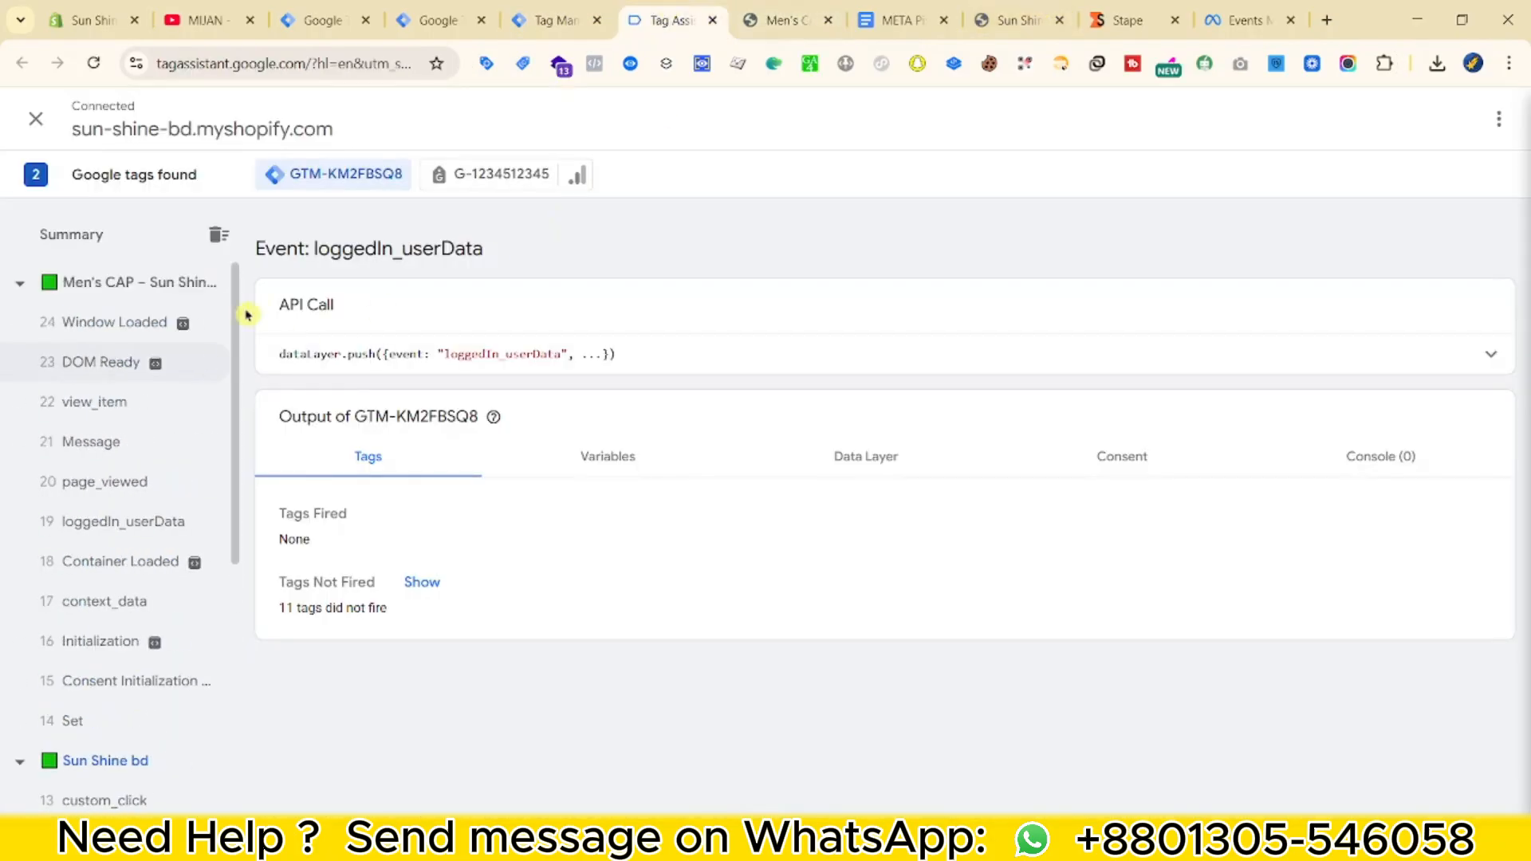
click(119, 405)
click(120, 443)
click(550, 20)
click(101, 363)
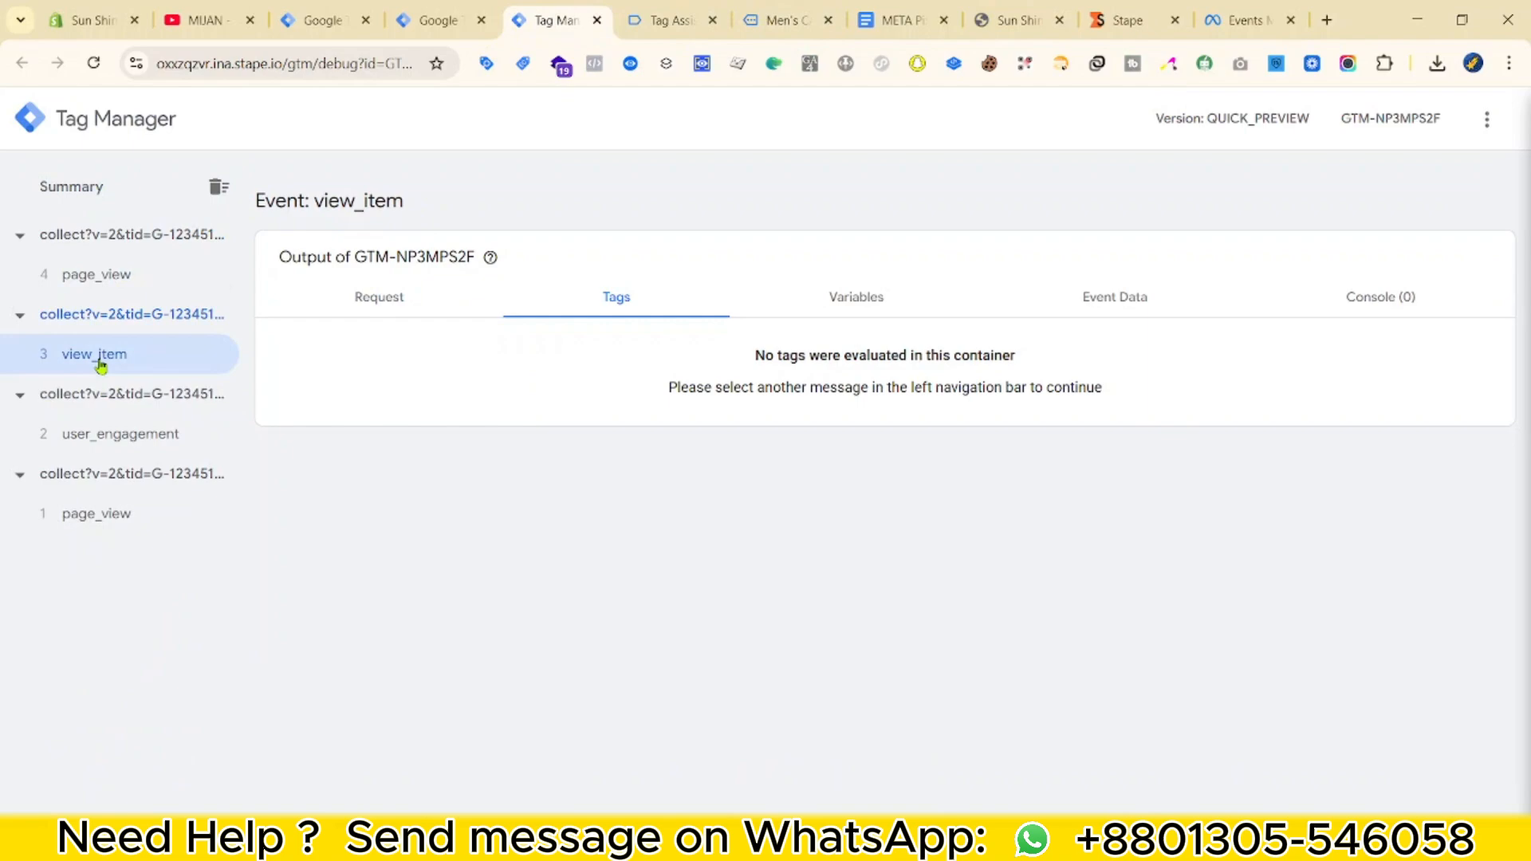
click(896, 318)
click(1159, 311)
scroll(526, 514, down, 10)
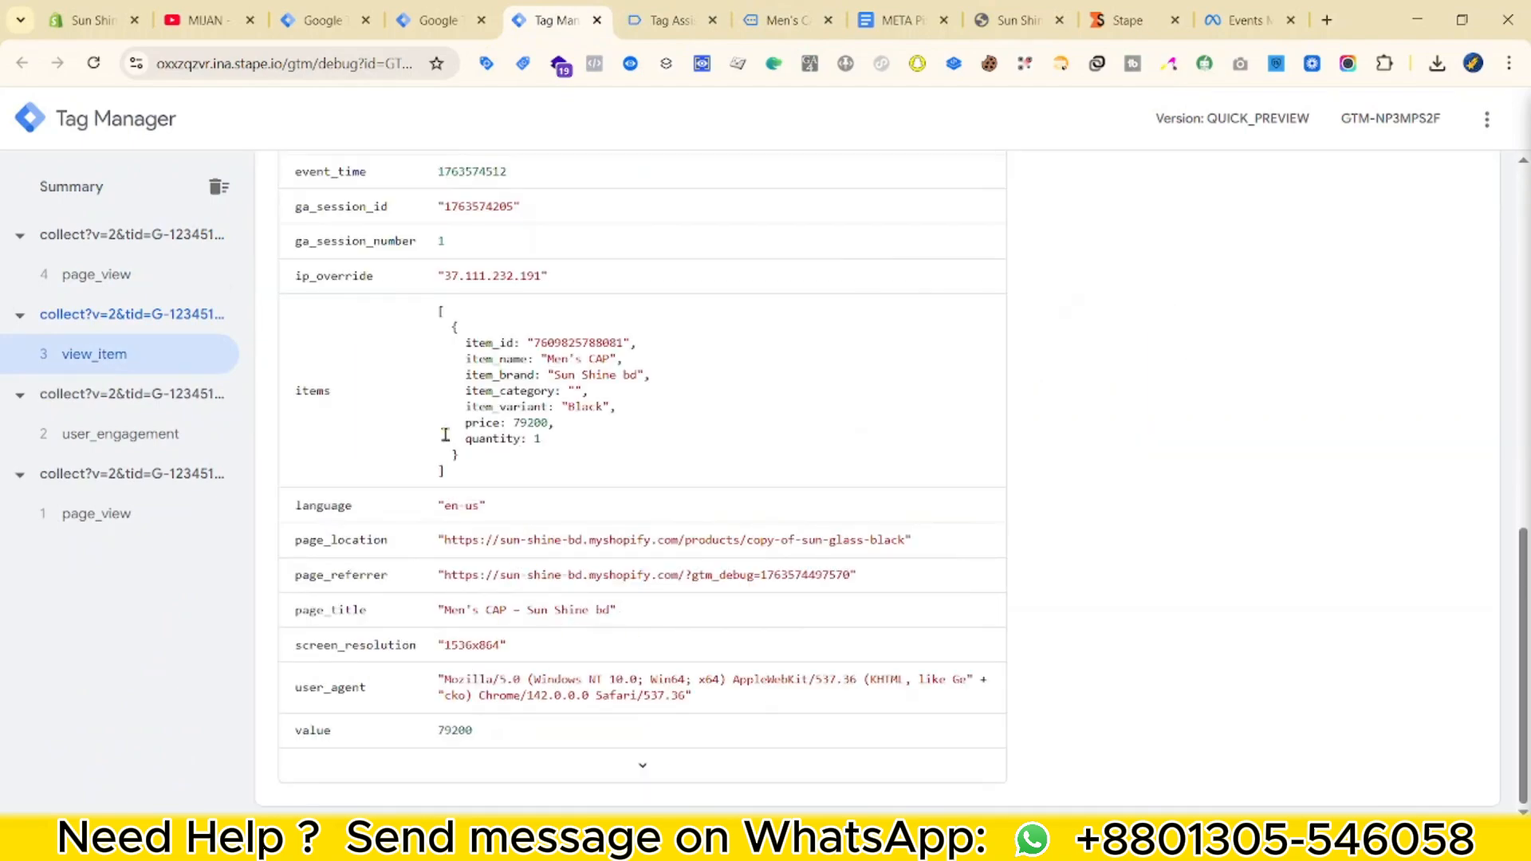
Add one Men's CAP to the cart and proceed to checkout.
click(669, 20)
click(785, 20)
scroll(994, 311, down, 5)
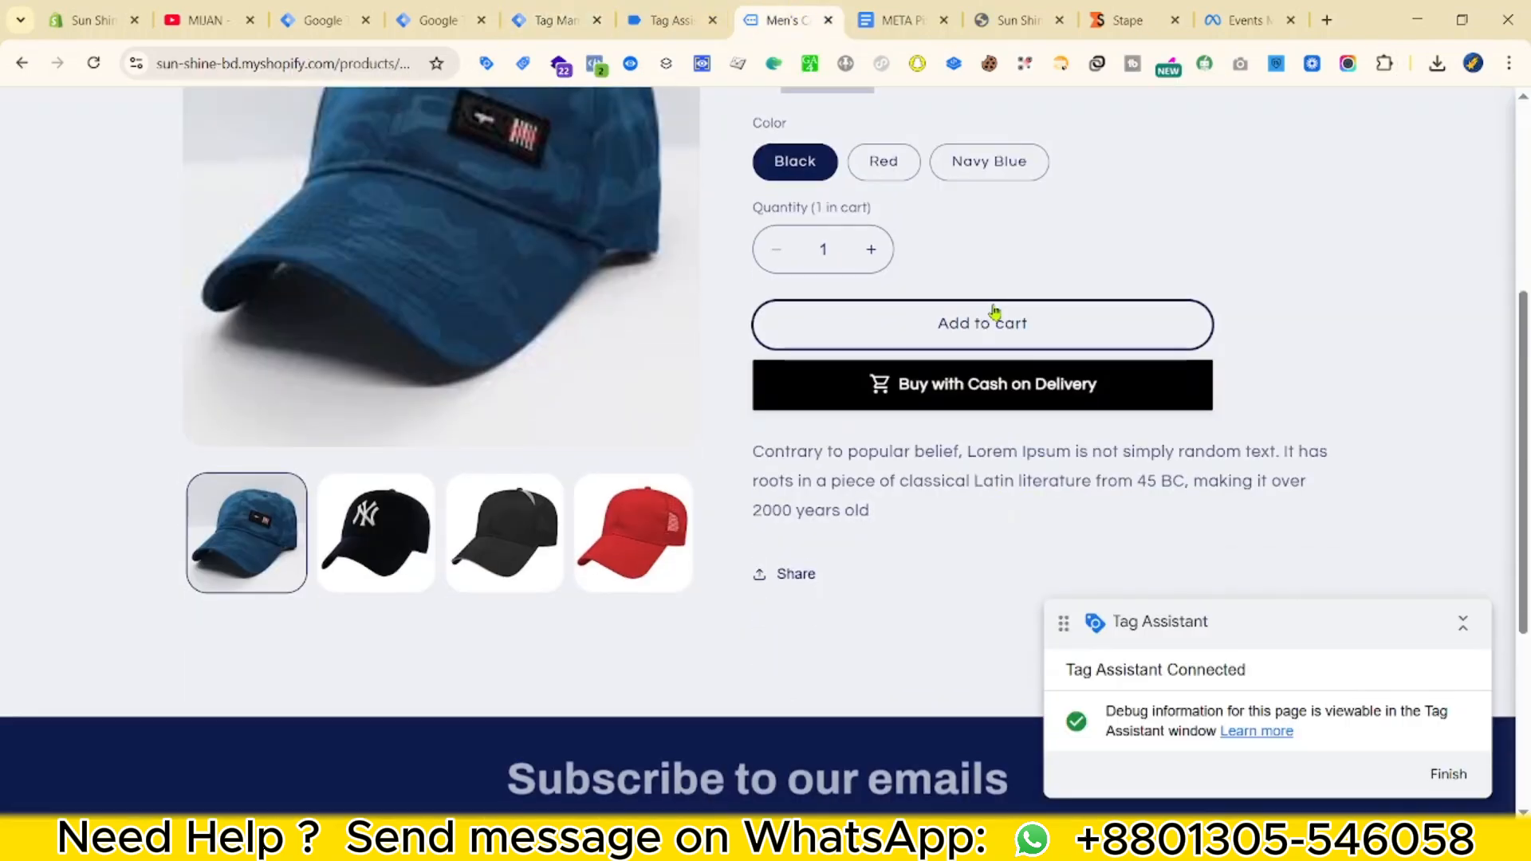
click(994, 312)
scroll(1151, 358, up, 5)
drag(1276, 623, 573, 491)
click(1284, 335)
click(1226, 767)
Enter test card details, pay for the order, and view the server-side purchase event.
scroll(553, 613, down, 8)
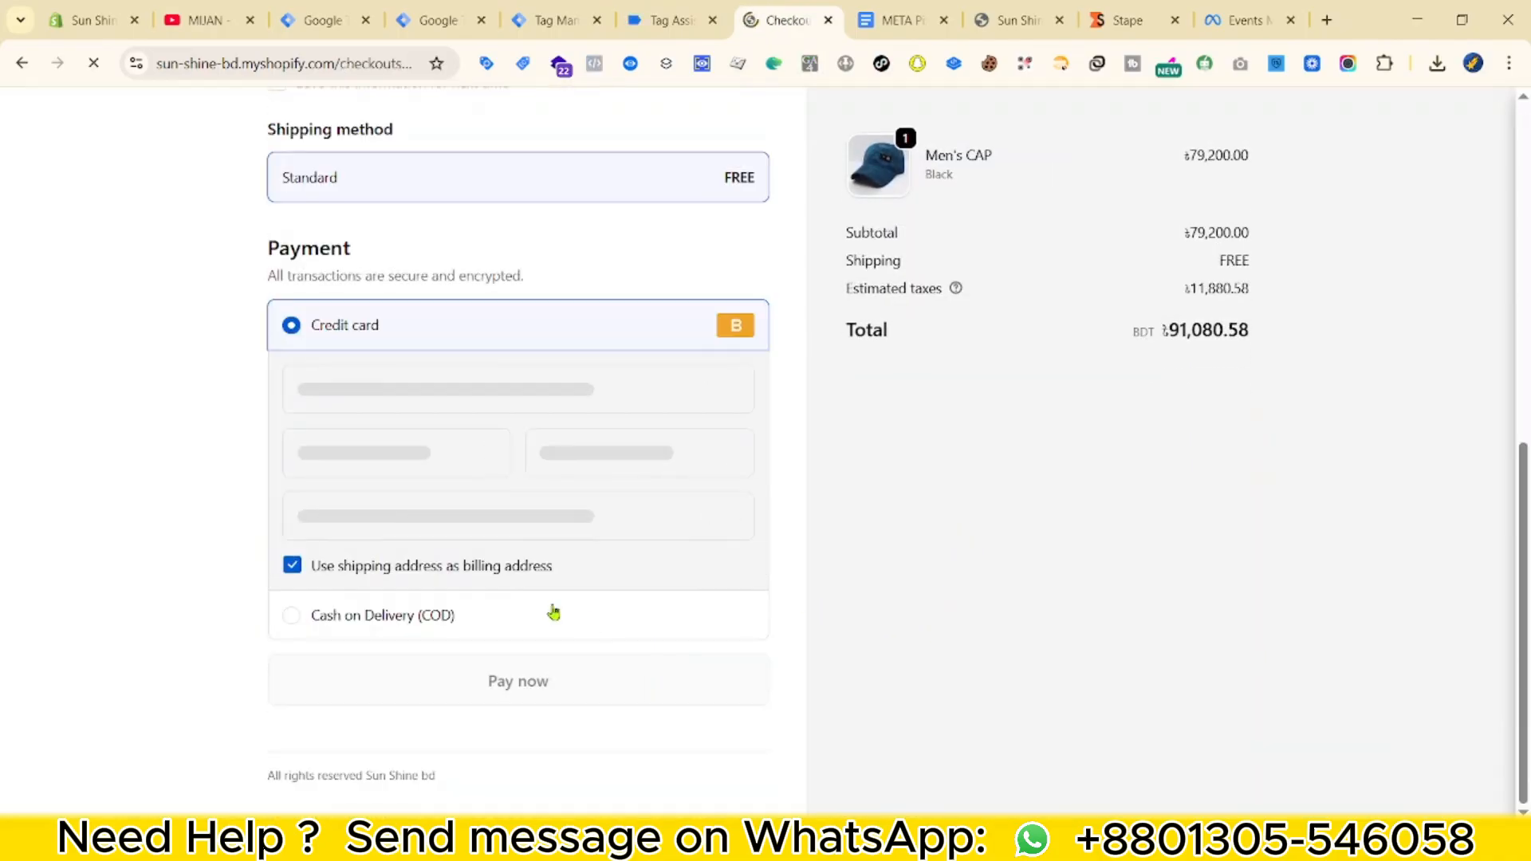
scroll(553, 612, up, 7)
click(300, 171)
scroll(321, 409, down, 5)
click(359, 589)
text(1)
click(376, 659)
text(123444)
click(570, 650)
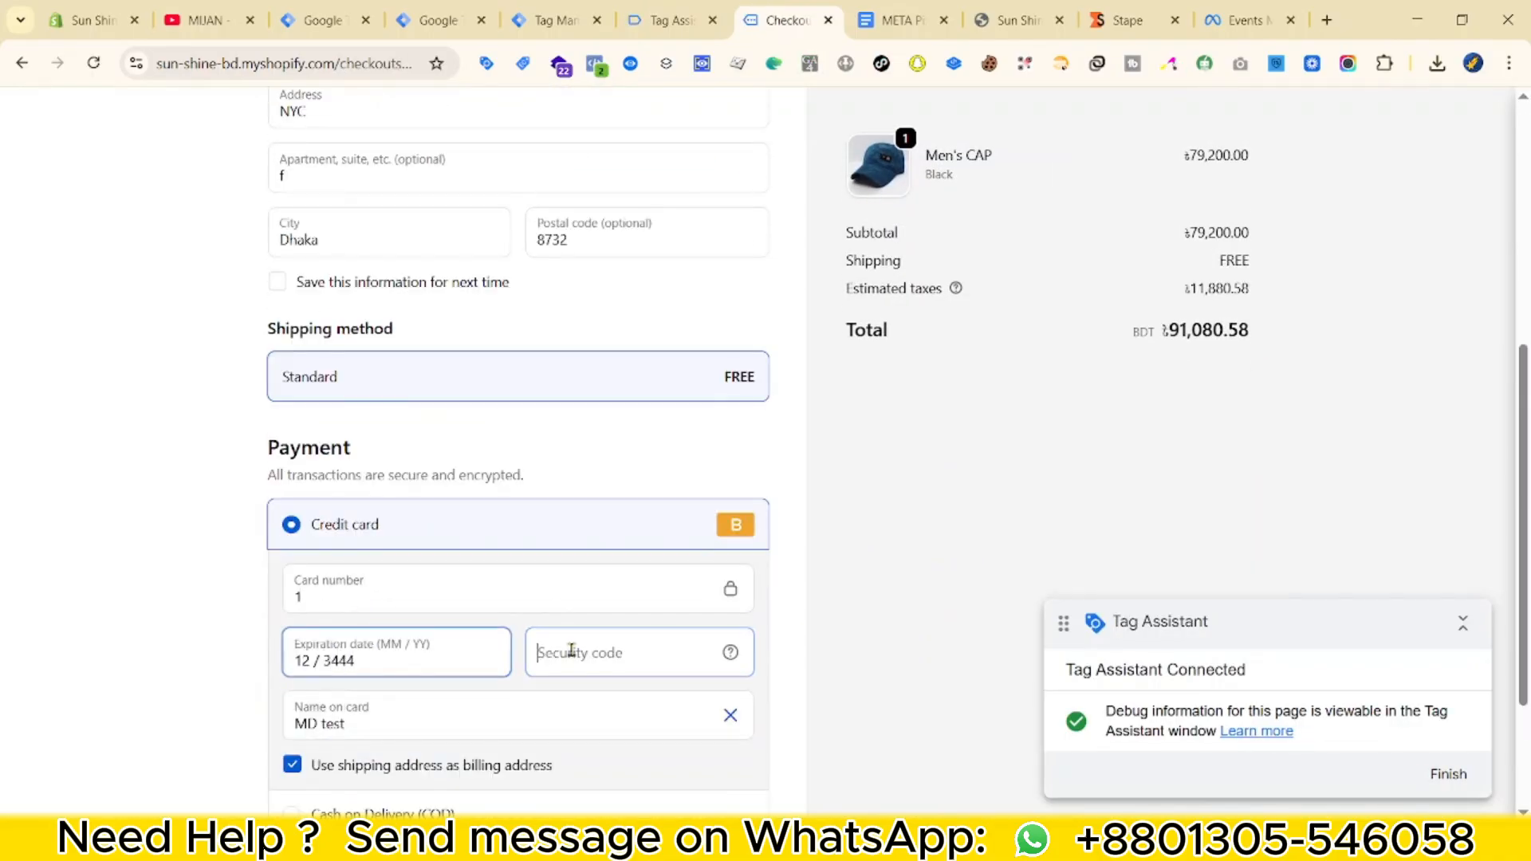
text(123)
click(390, 661)
scroll(354, 654, down, 3)
click(585, 666)
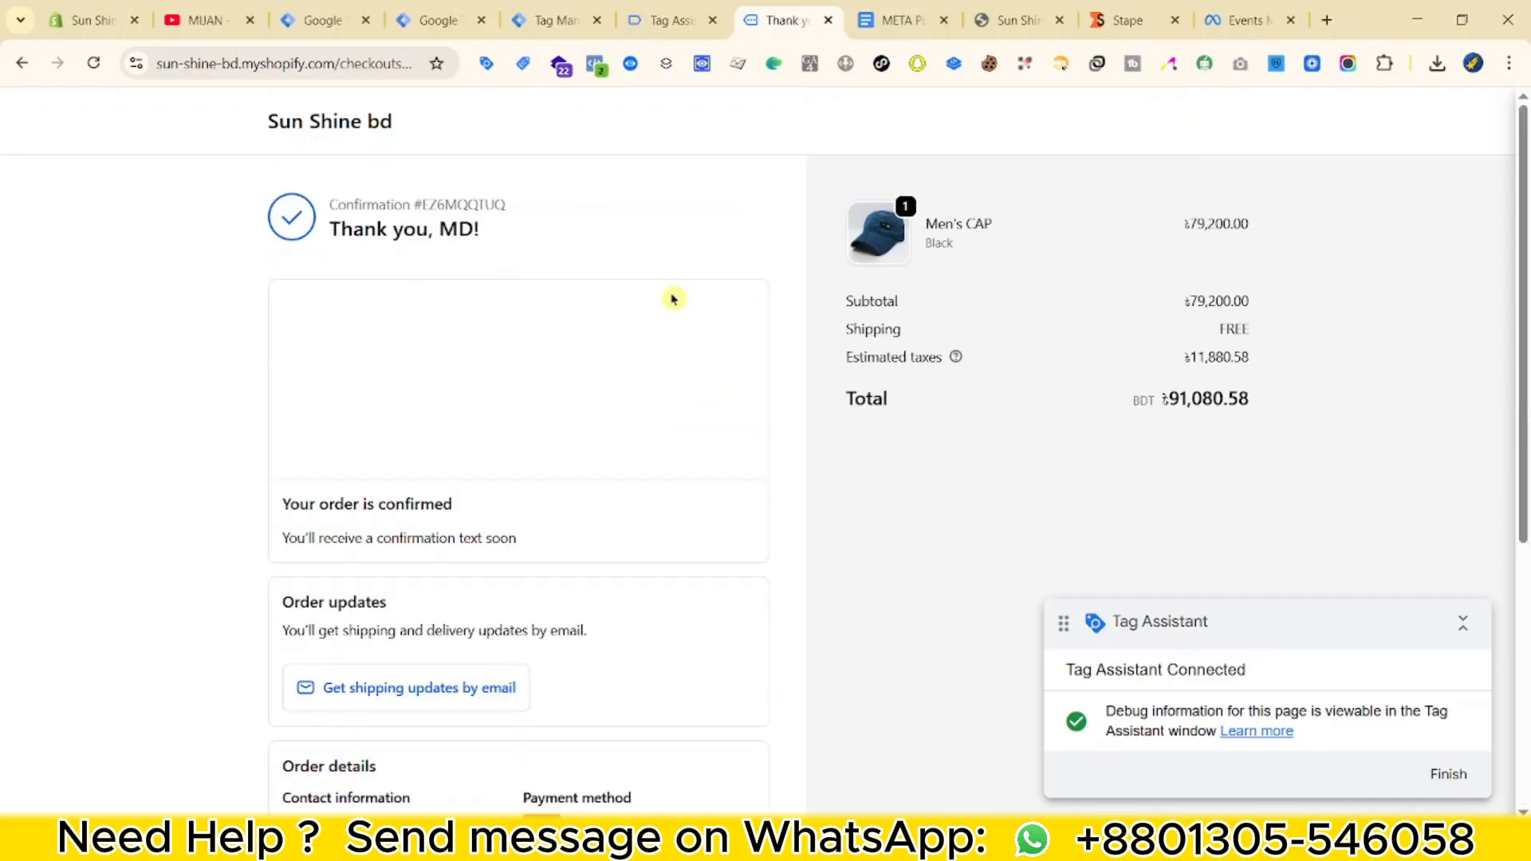
click(551, 20)
click(141, 281)
Inspect the purchase event's items and user_data in the Stape preview, then return to the Server workspace.
scroll(423, 585, up, 4)
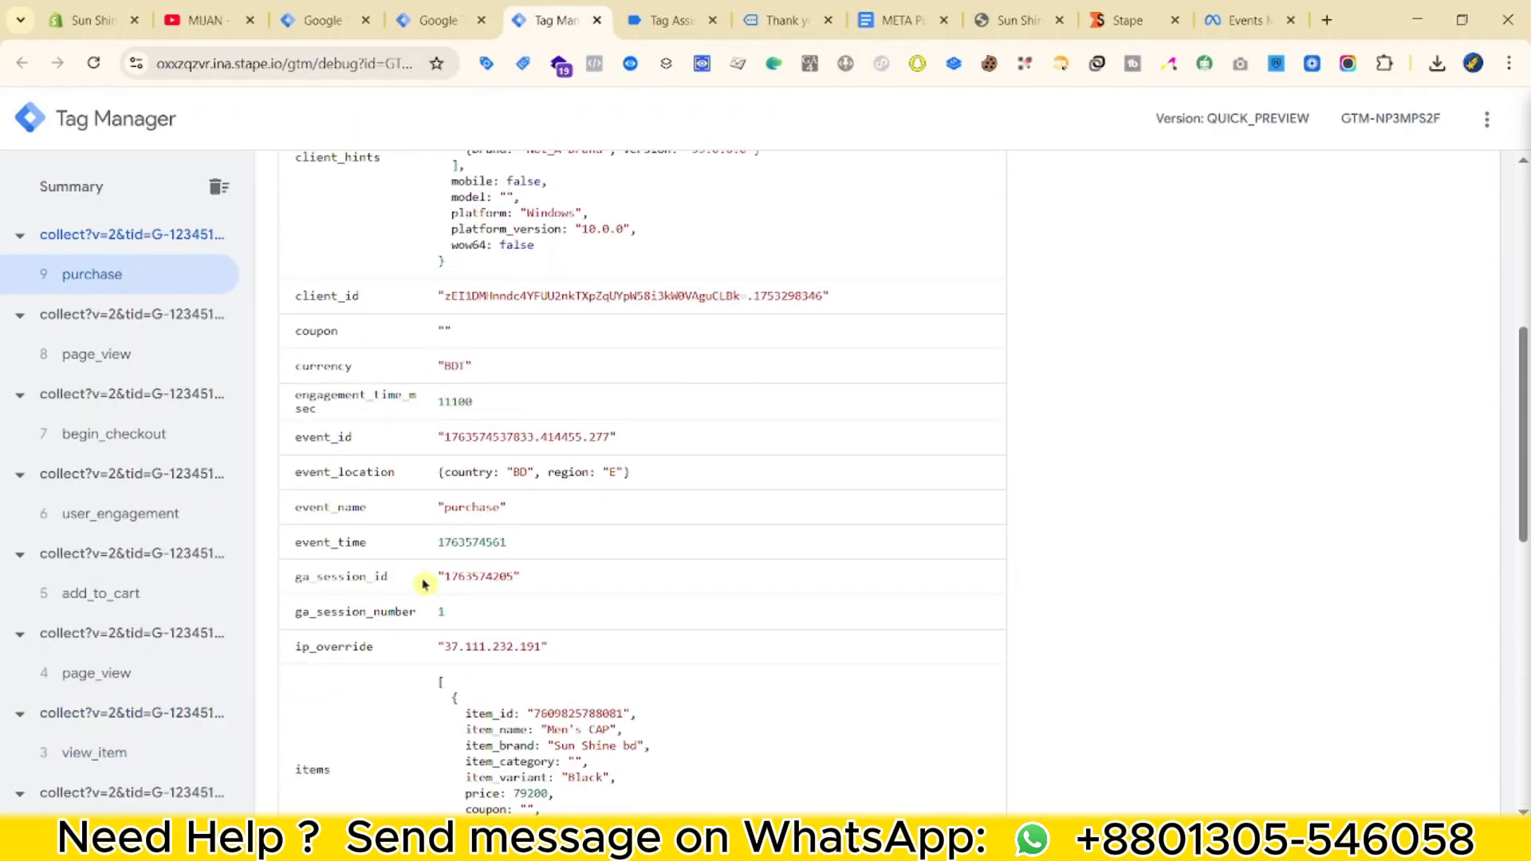
scroll(438, 582, up, 5)
scroll(645, 579, down, 2)
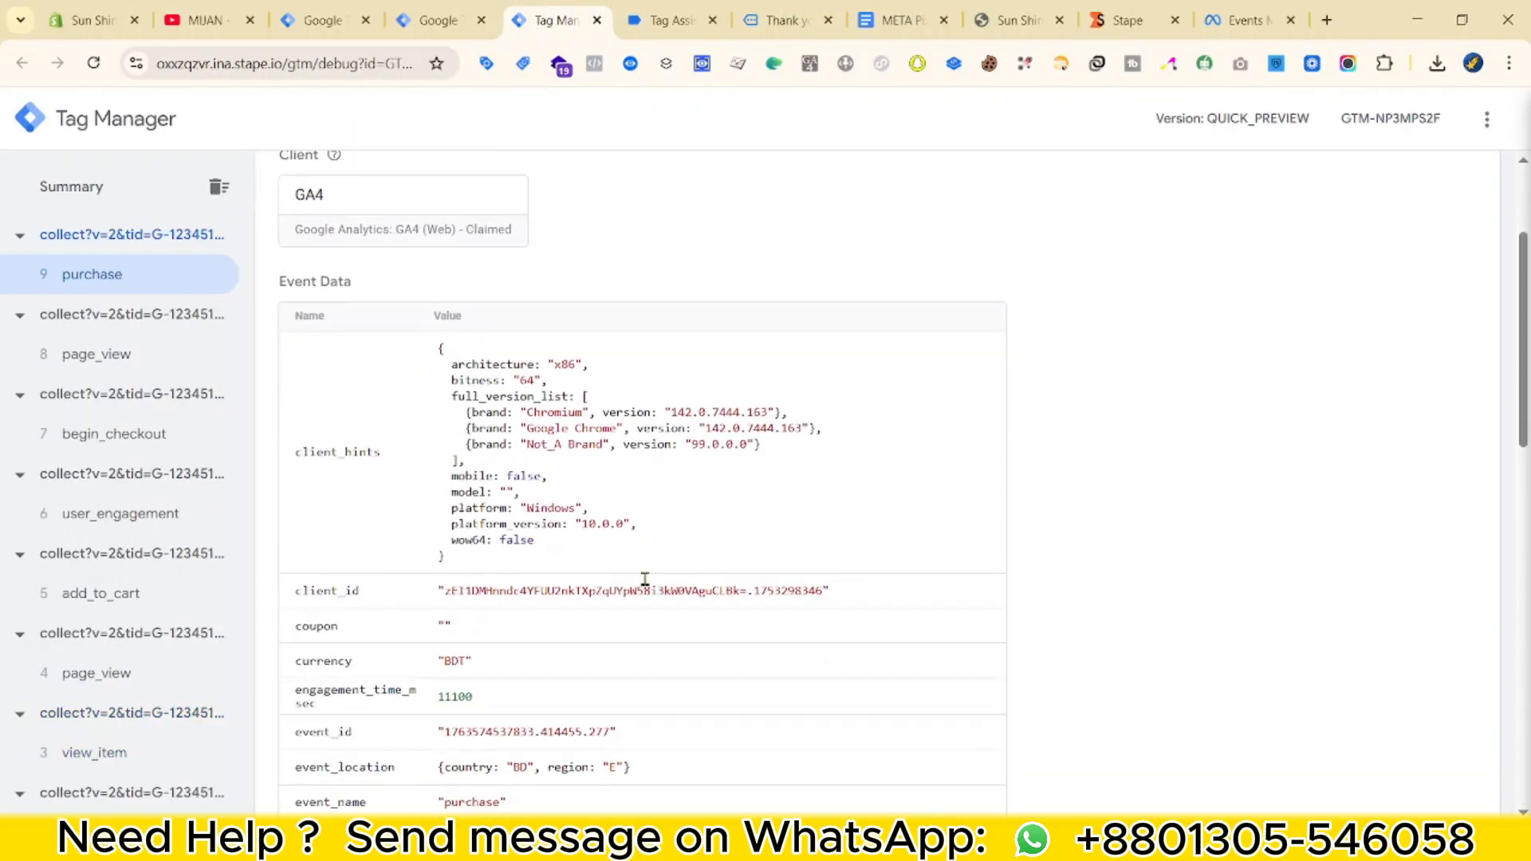
scroll(560, 598, down, 5)
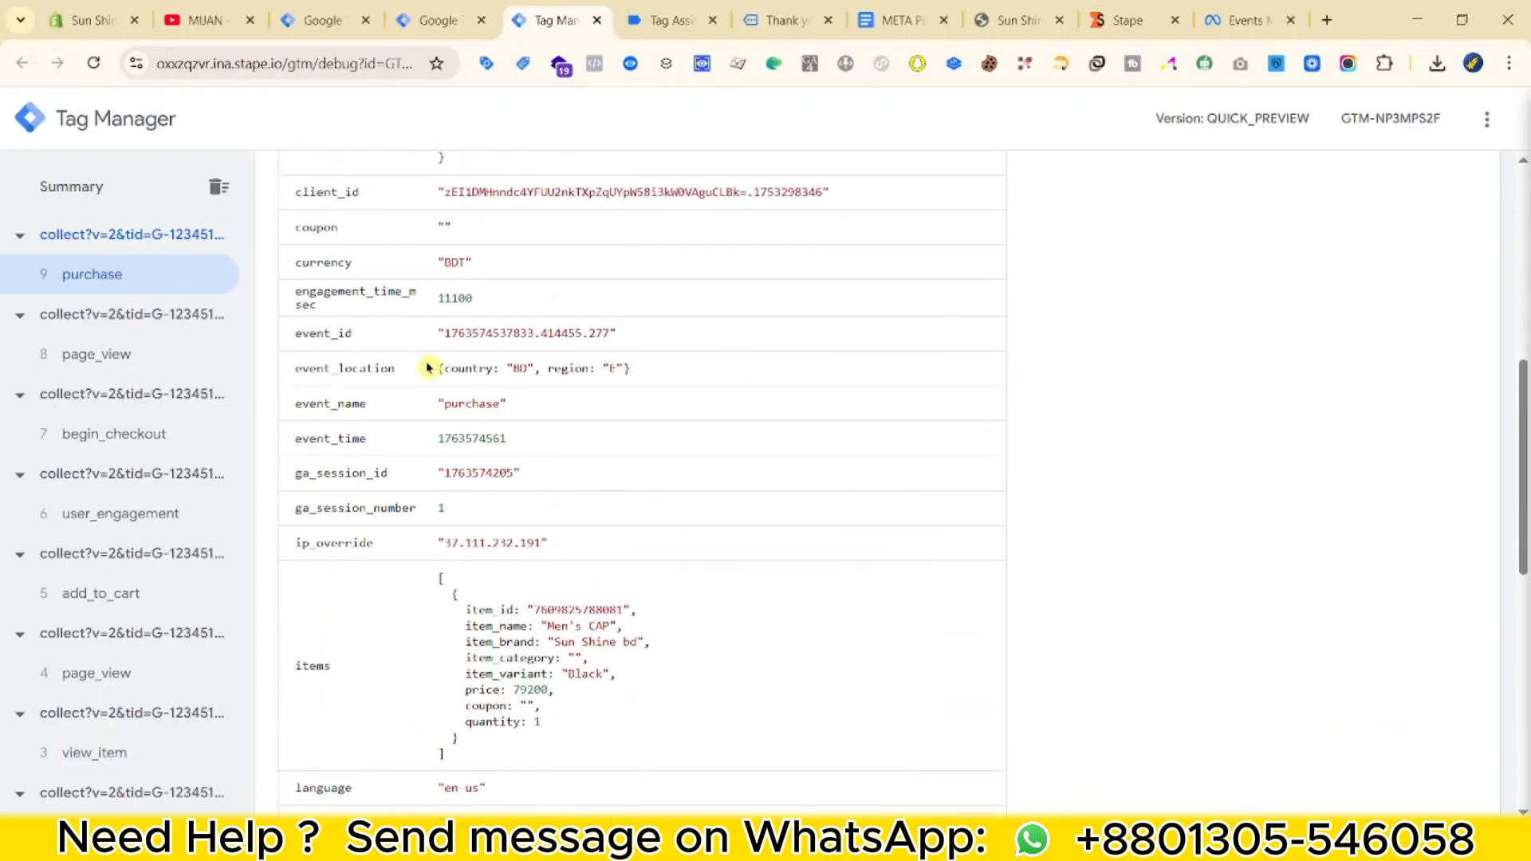
scroll(428, 368, down, 4)
drag(451, 306, 598, 420)
scroll(598, 420, down, 5)
drag(440, 429, 663, 594)
click(695, 585)
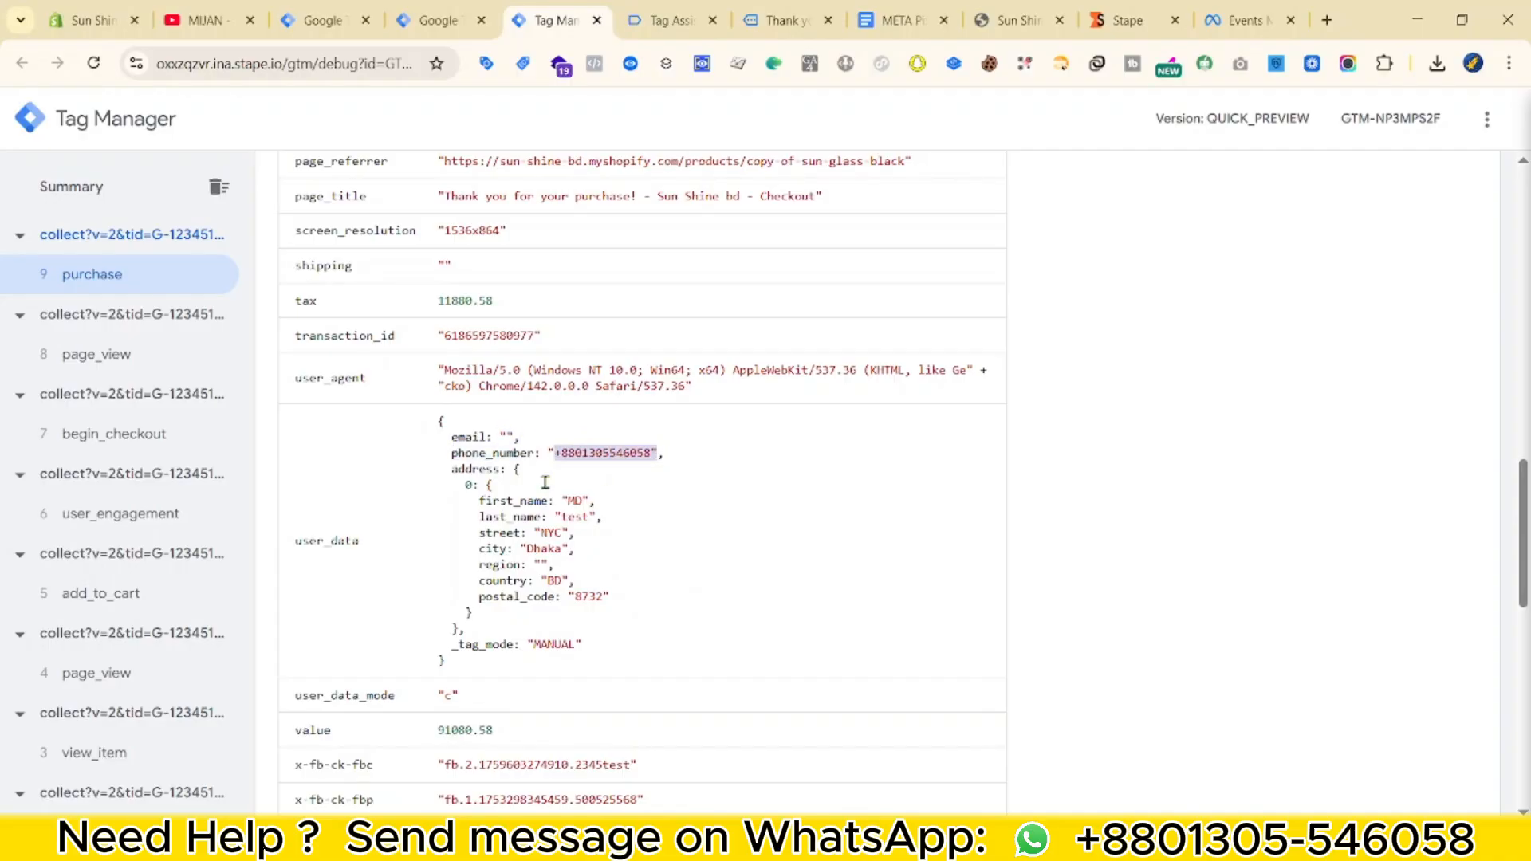
scroll(805, 587, down, 3)
scroll(558, 499, up, 8)
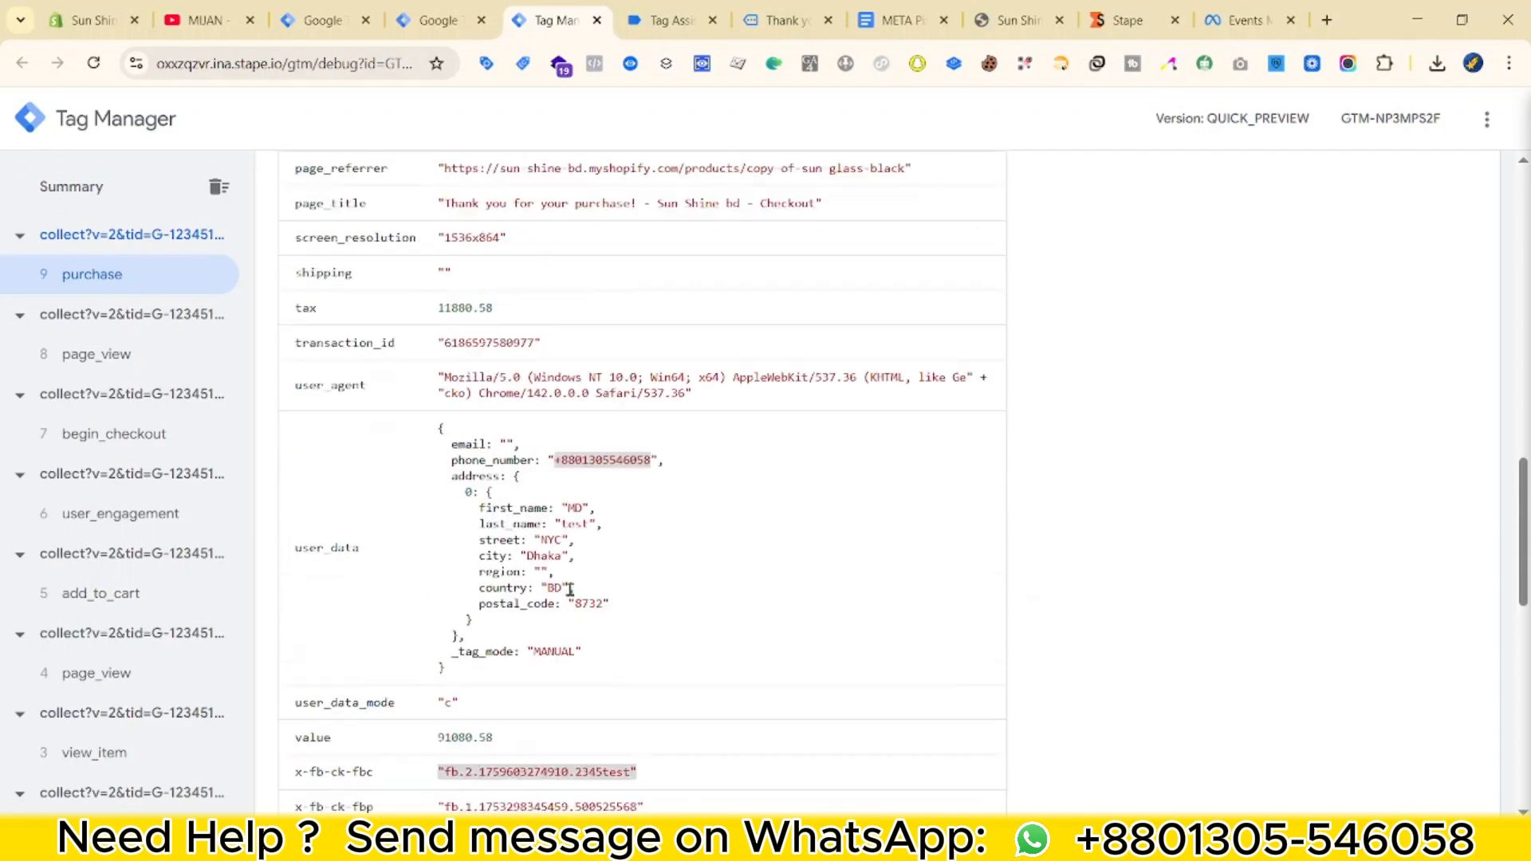
click(435, 20)
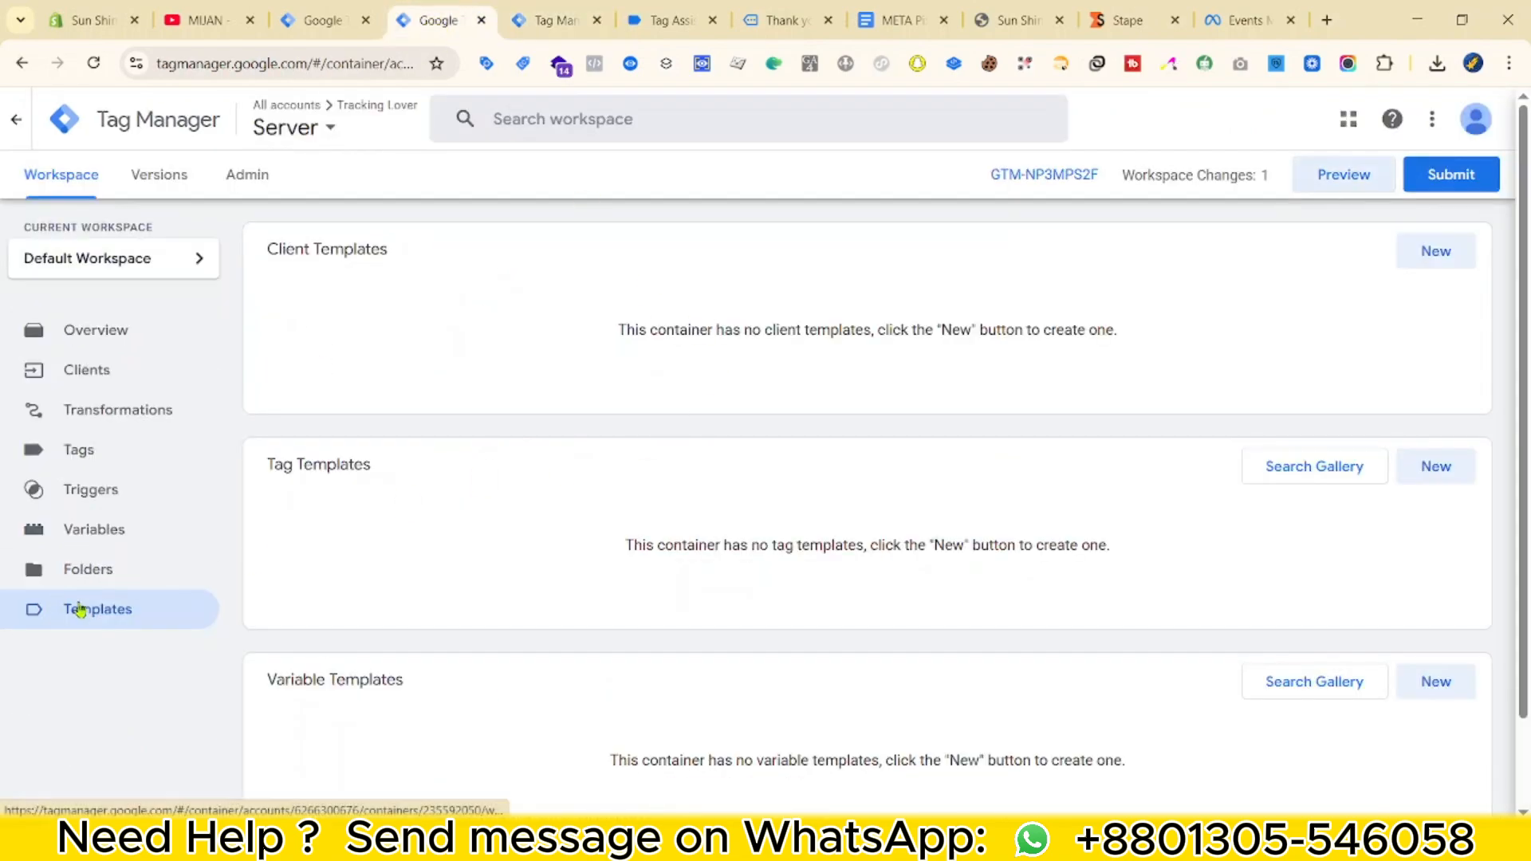
Start a new Event Data variable in the Server container's Variables.
click(105, 452)
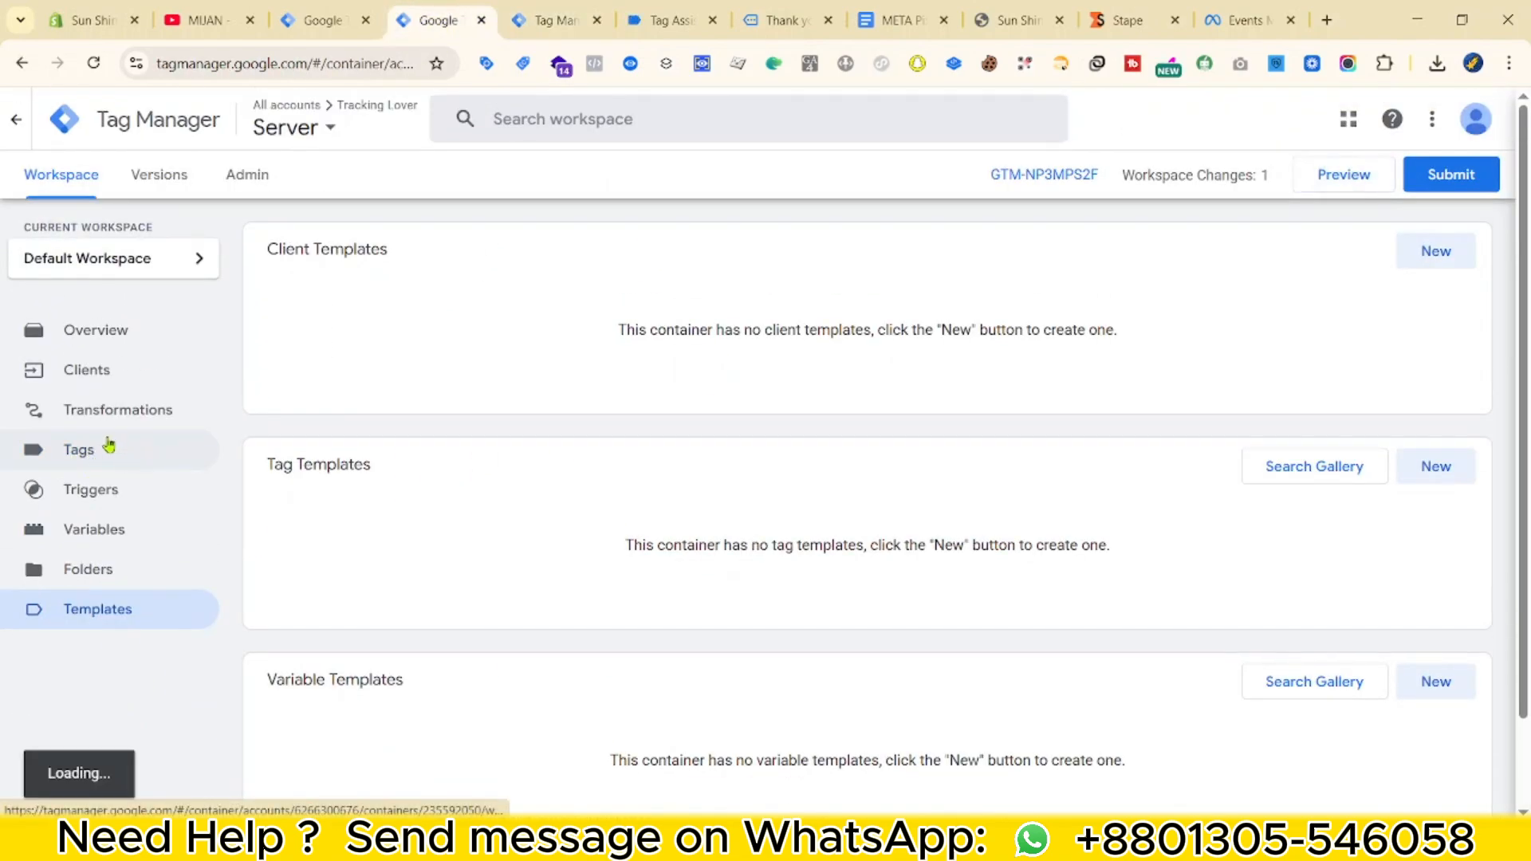
click(142, 533)
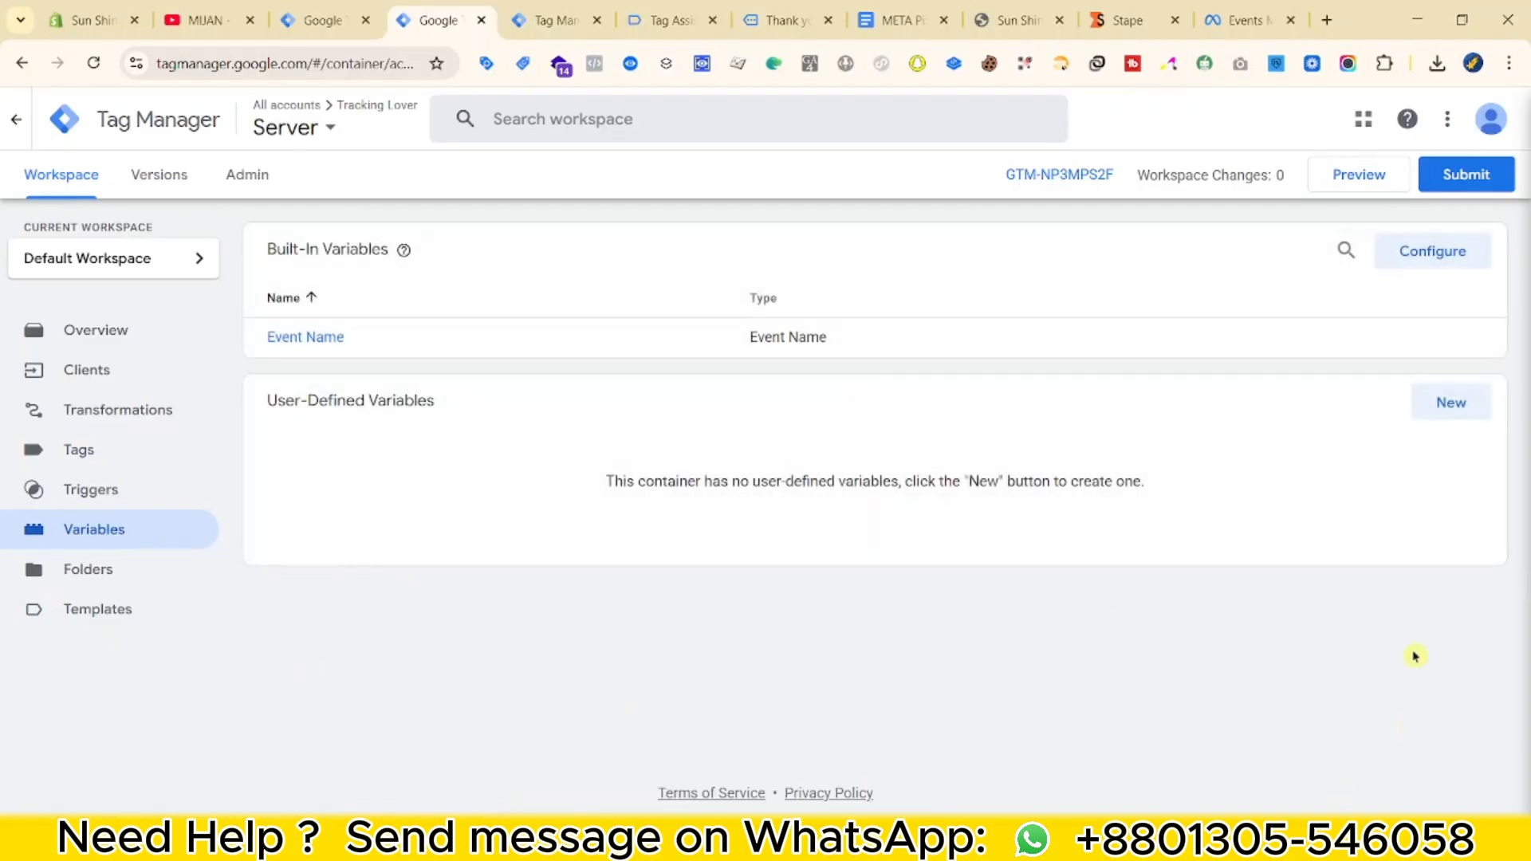
click(1450, 403)
click(1465, 358)
scroll(1015, 386, down, 3)
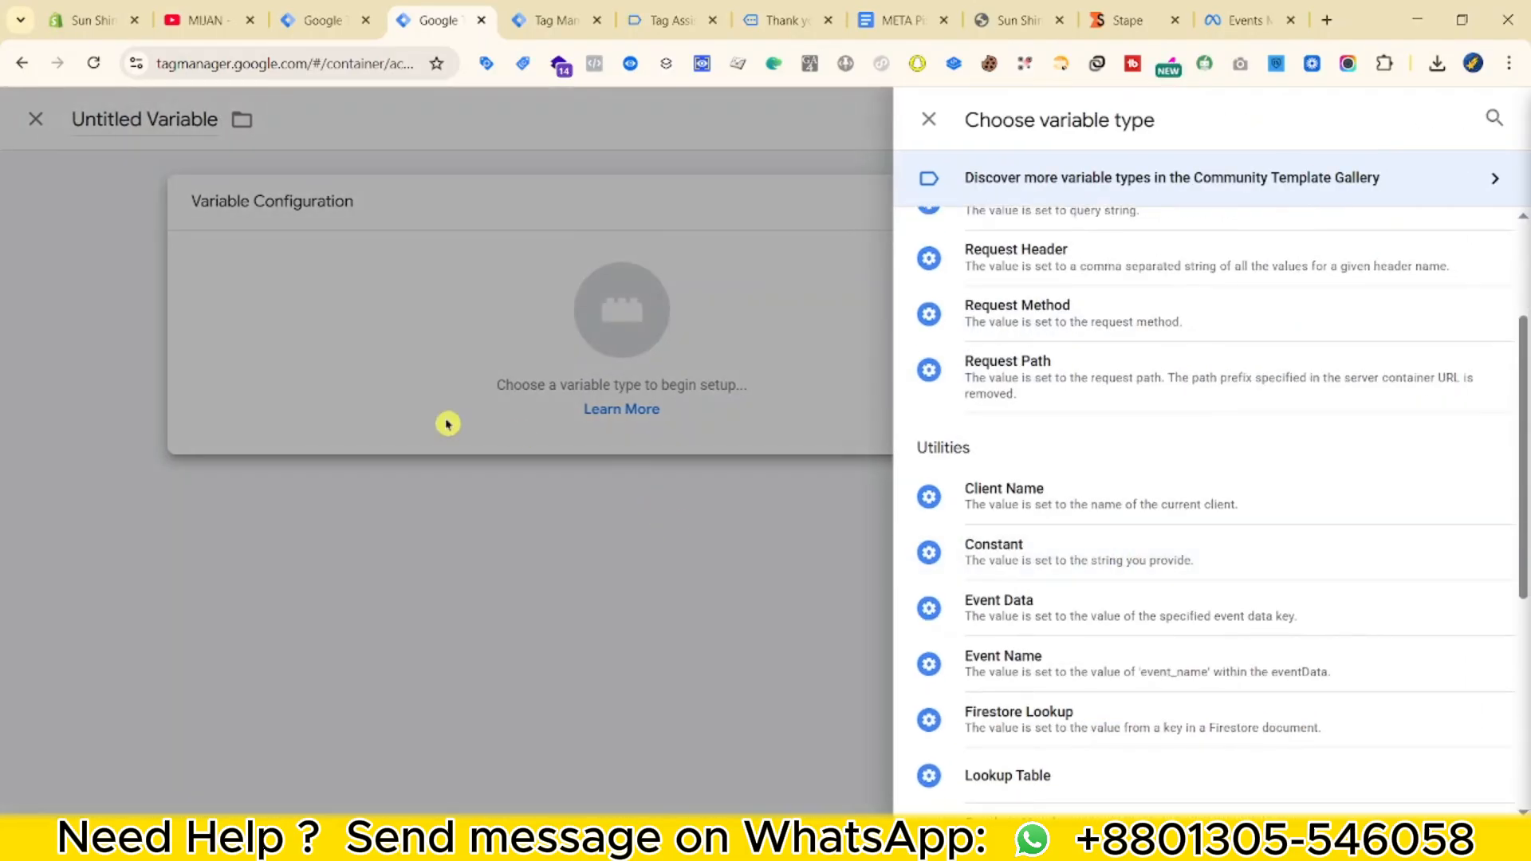
click(1037, 623)
Set Key Path to the items key copied from the preview, name it 'ED - items' and save.
click(550, 20)
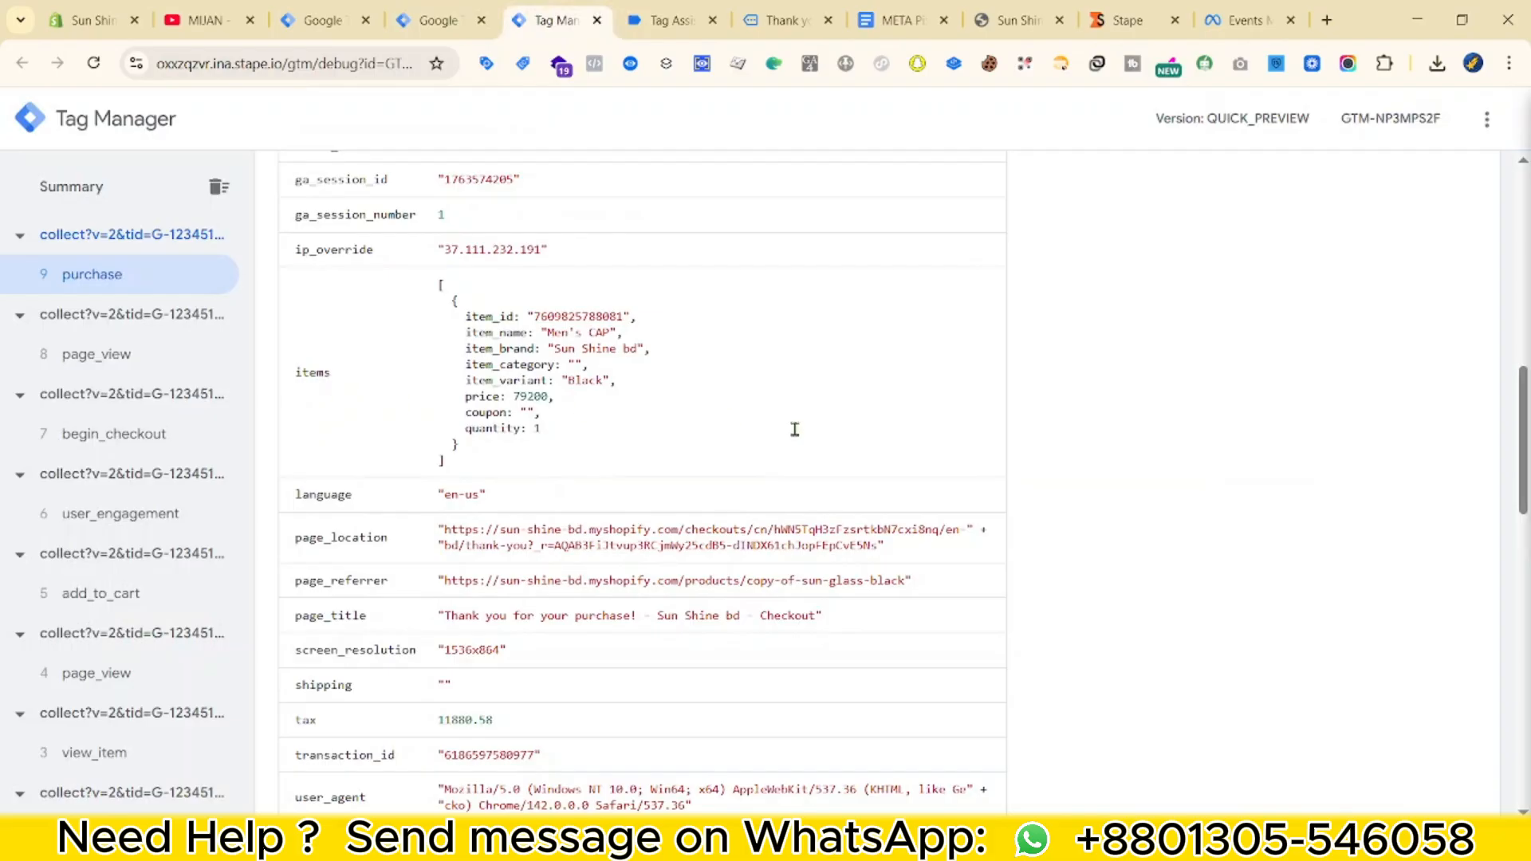
scroll(315, 468, up, 1)
right_click(314, 478)
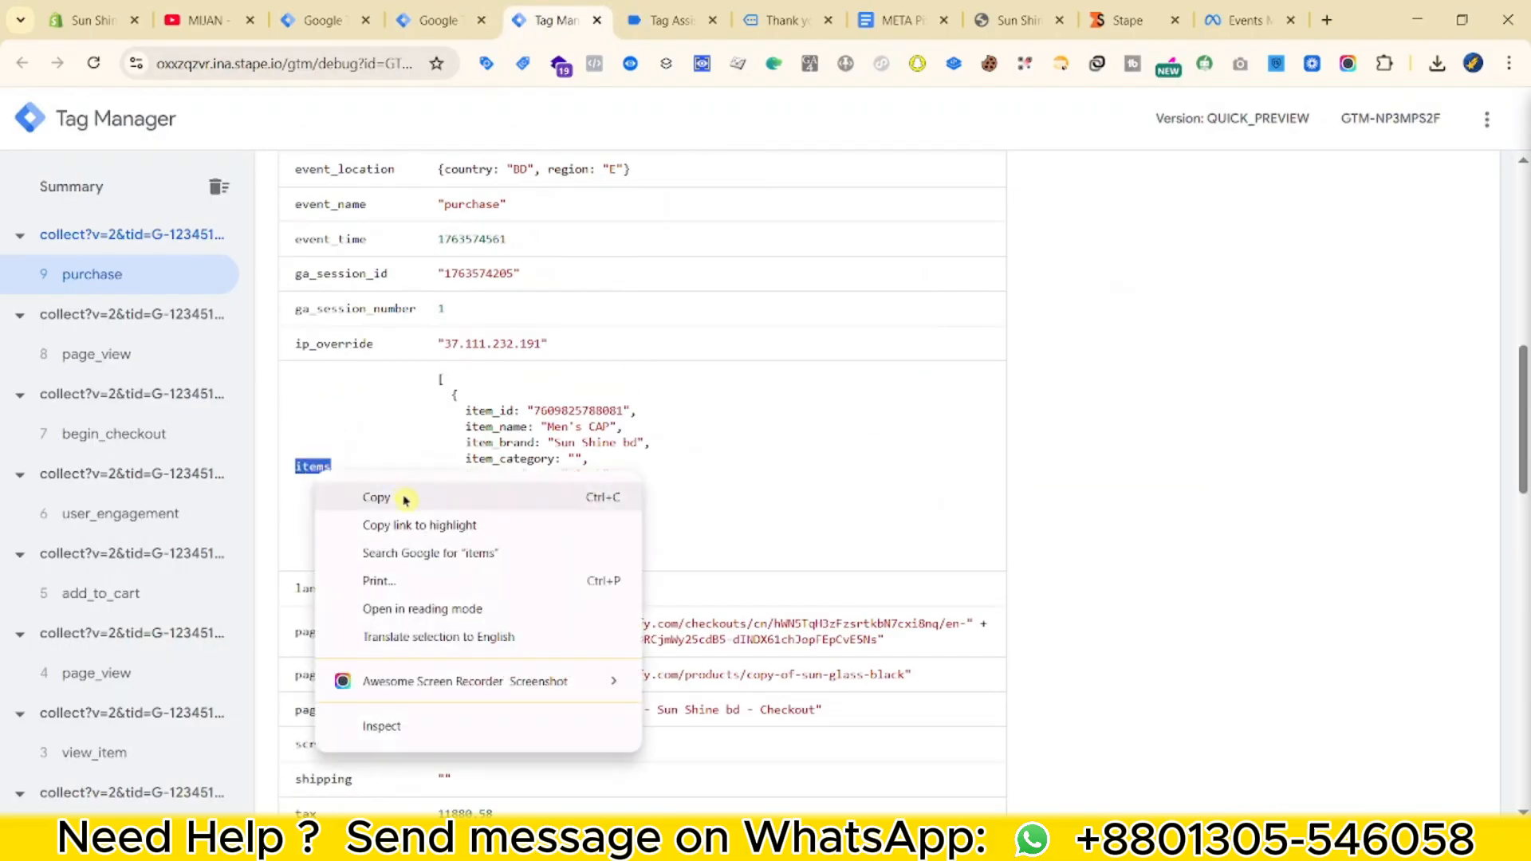
click(404, 500)
click(438, 20)
click(605, 398)
text(items)
click(438, 120)
text(ED -)
text(items)
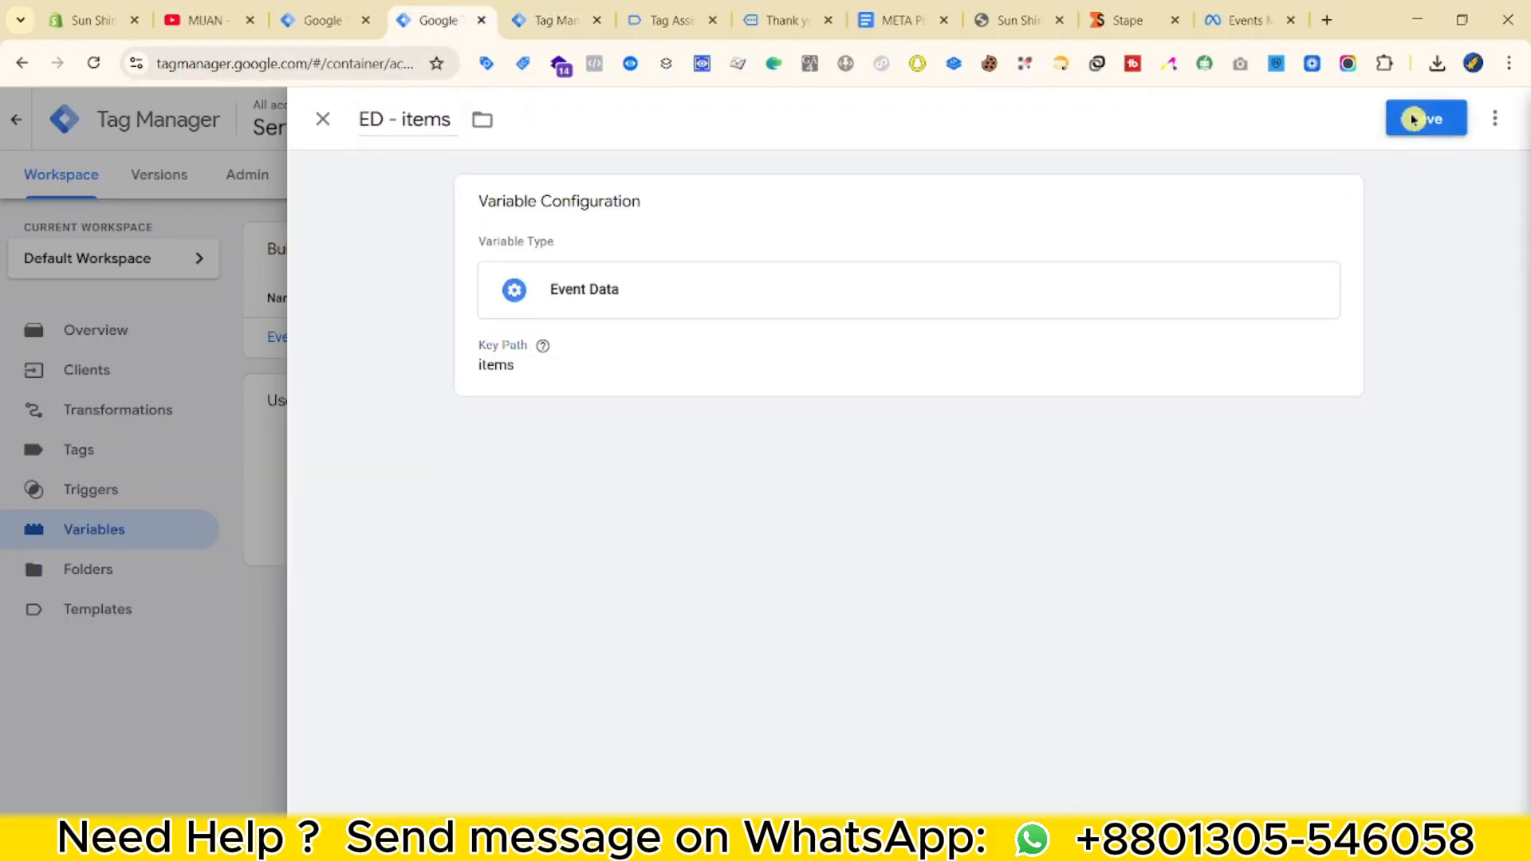
click(1423, 118)
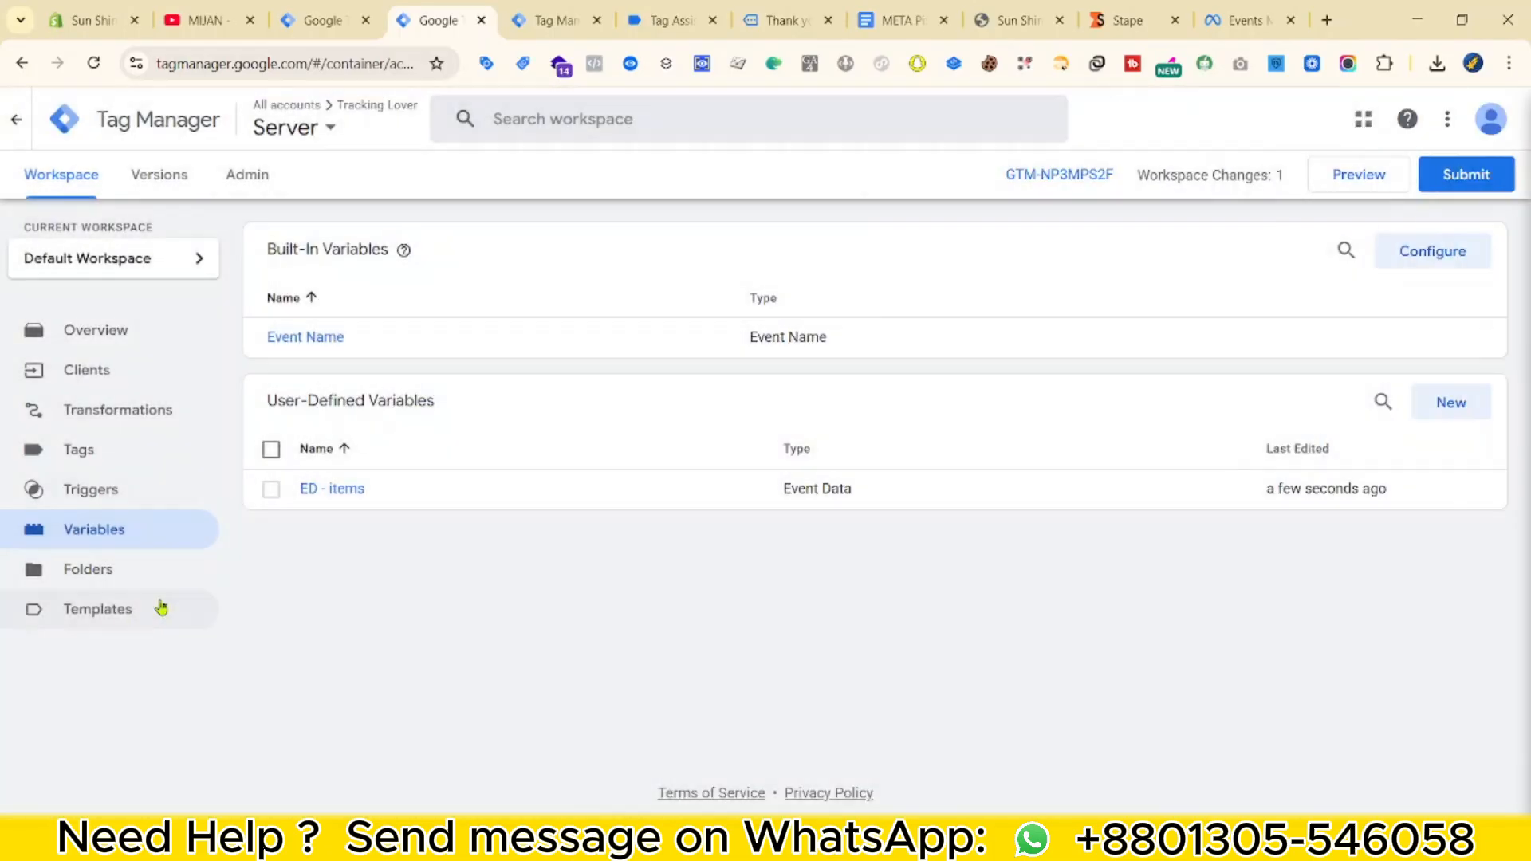
Import the Meta Pixel Standard Parameter Generator - Server variable template from file and save it.
click(103, 608)
scroll(277, 597, down, 1)
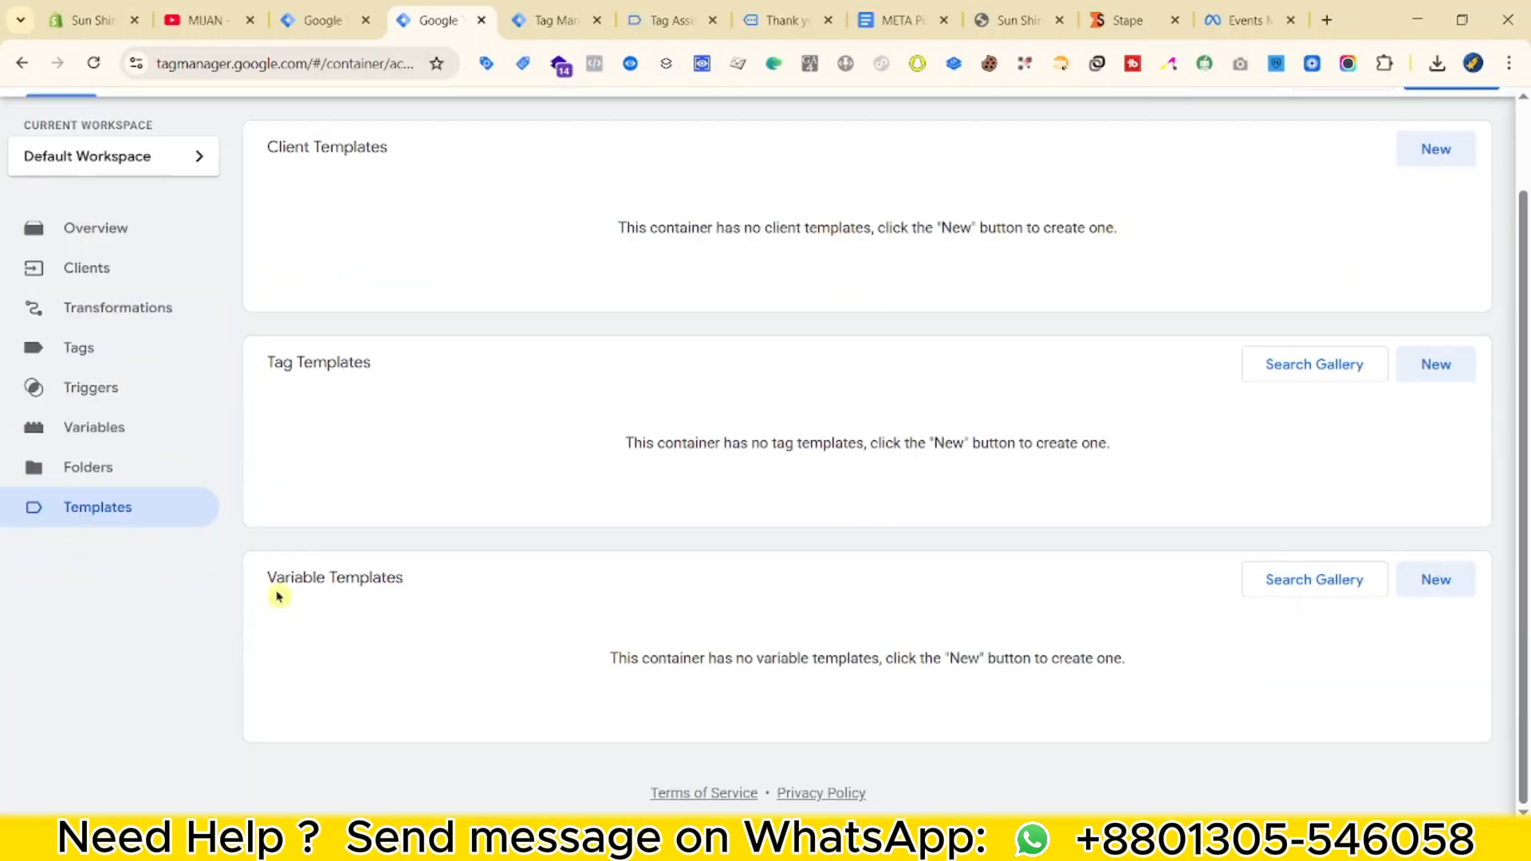
drag(277, 596, 1377, 561)
click(1437, 579)
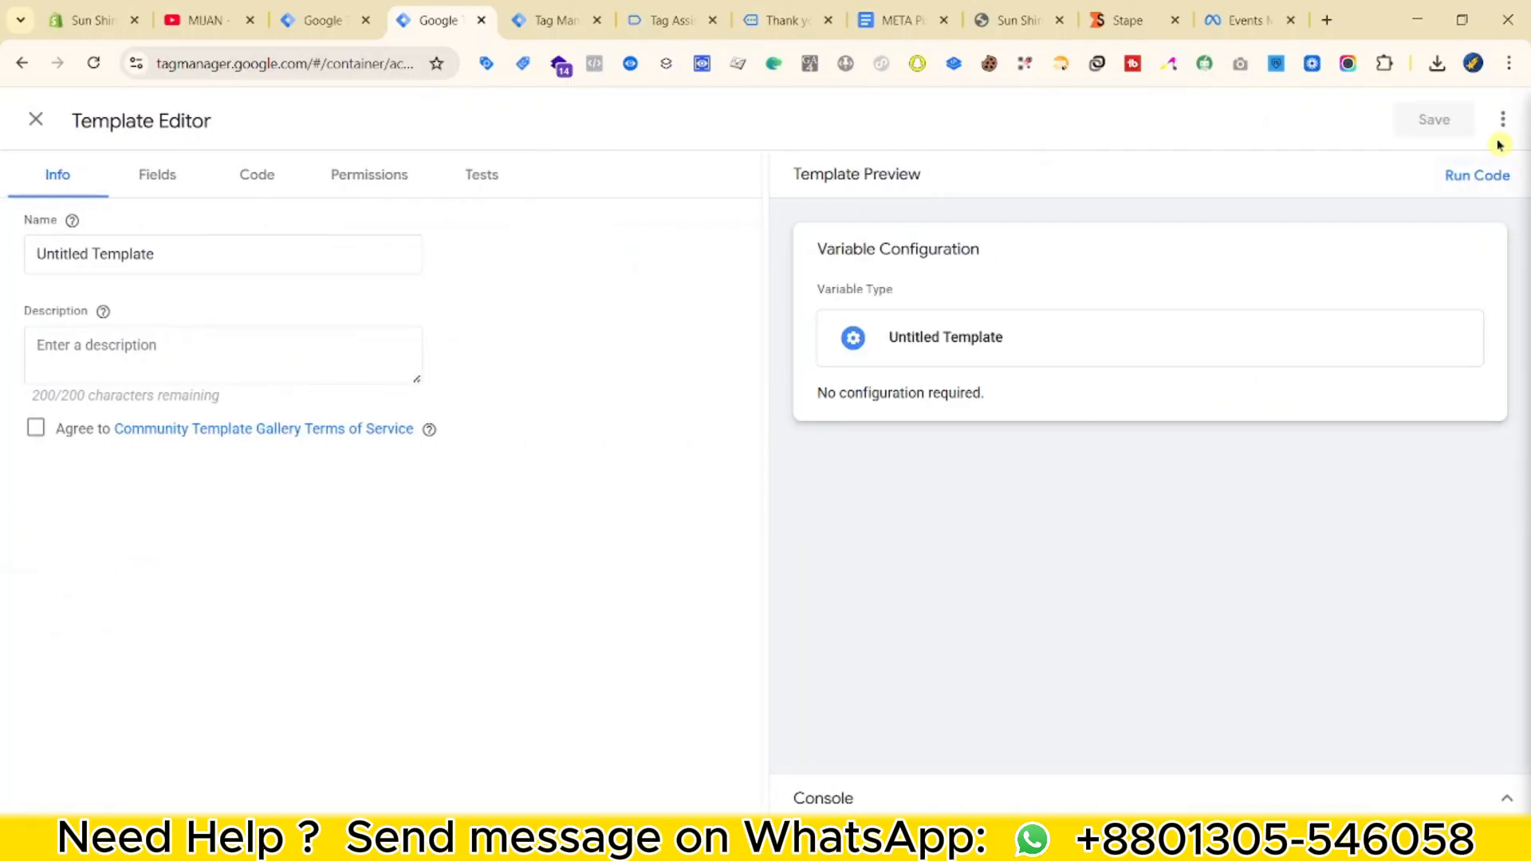
click(1503, 120)
click(1423, 172)
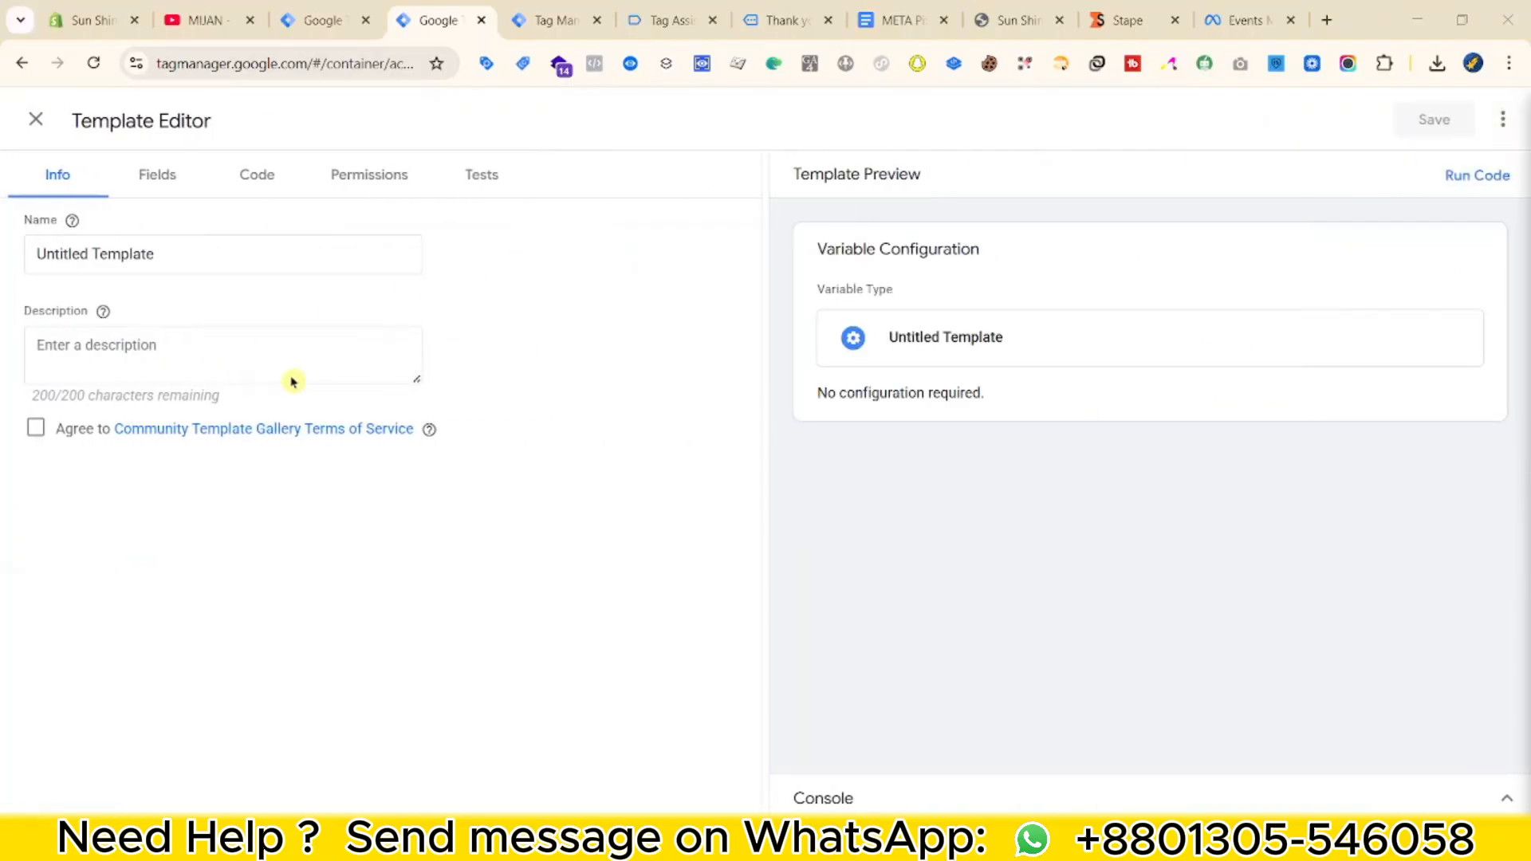
click(1350, 449)
click(1428, 121)
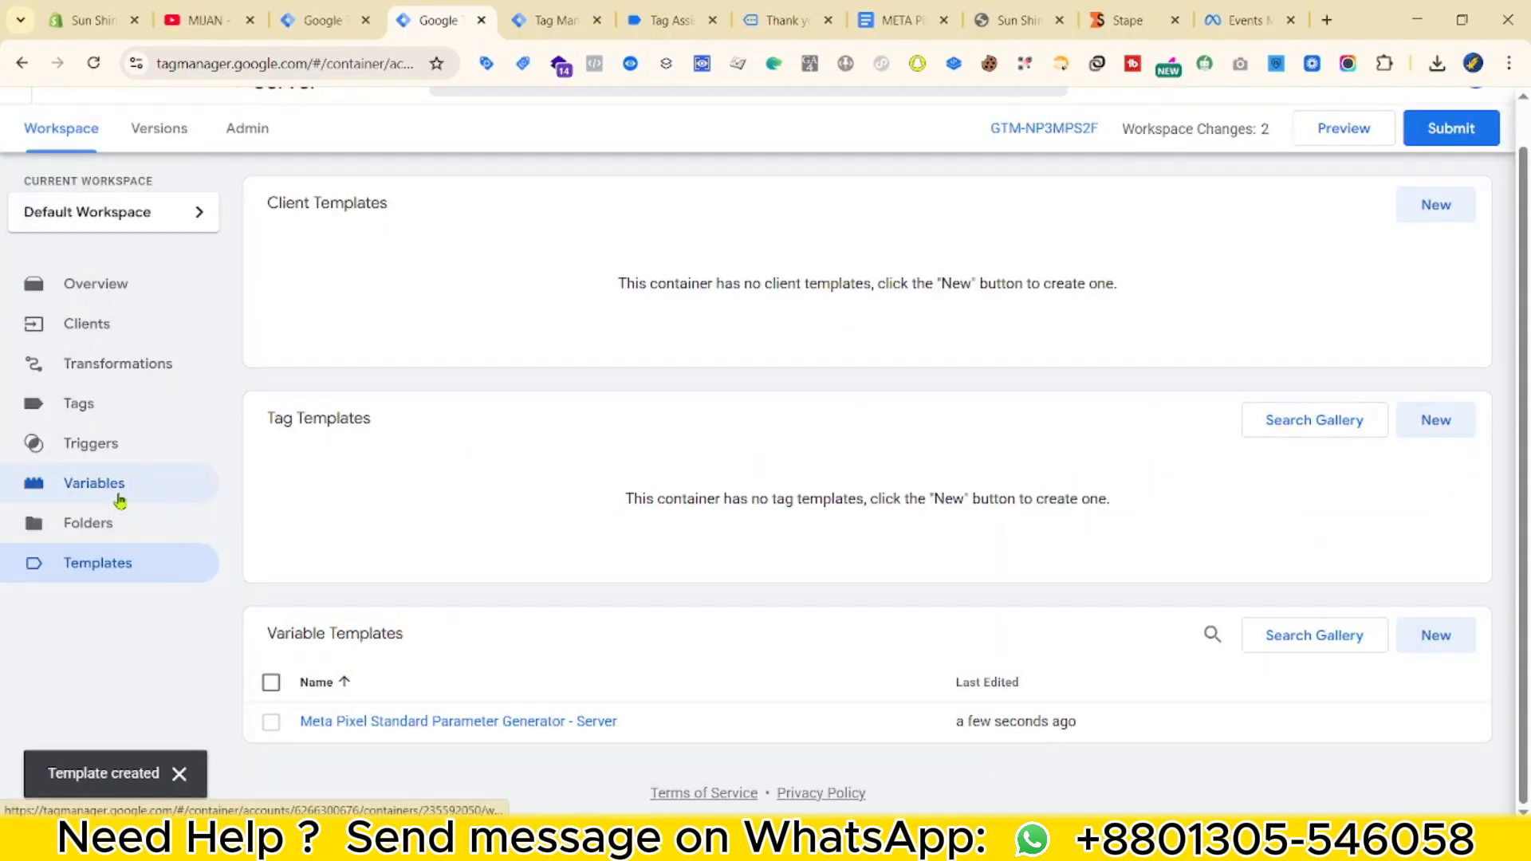
click(217, 514)
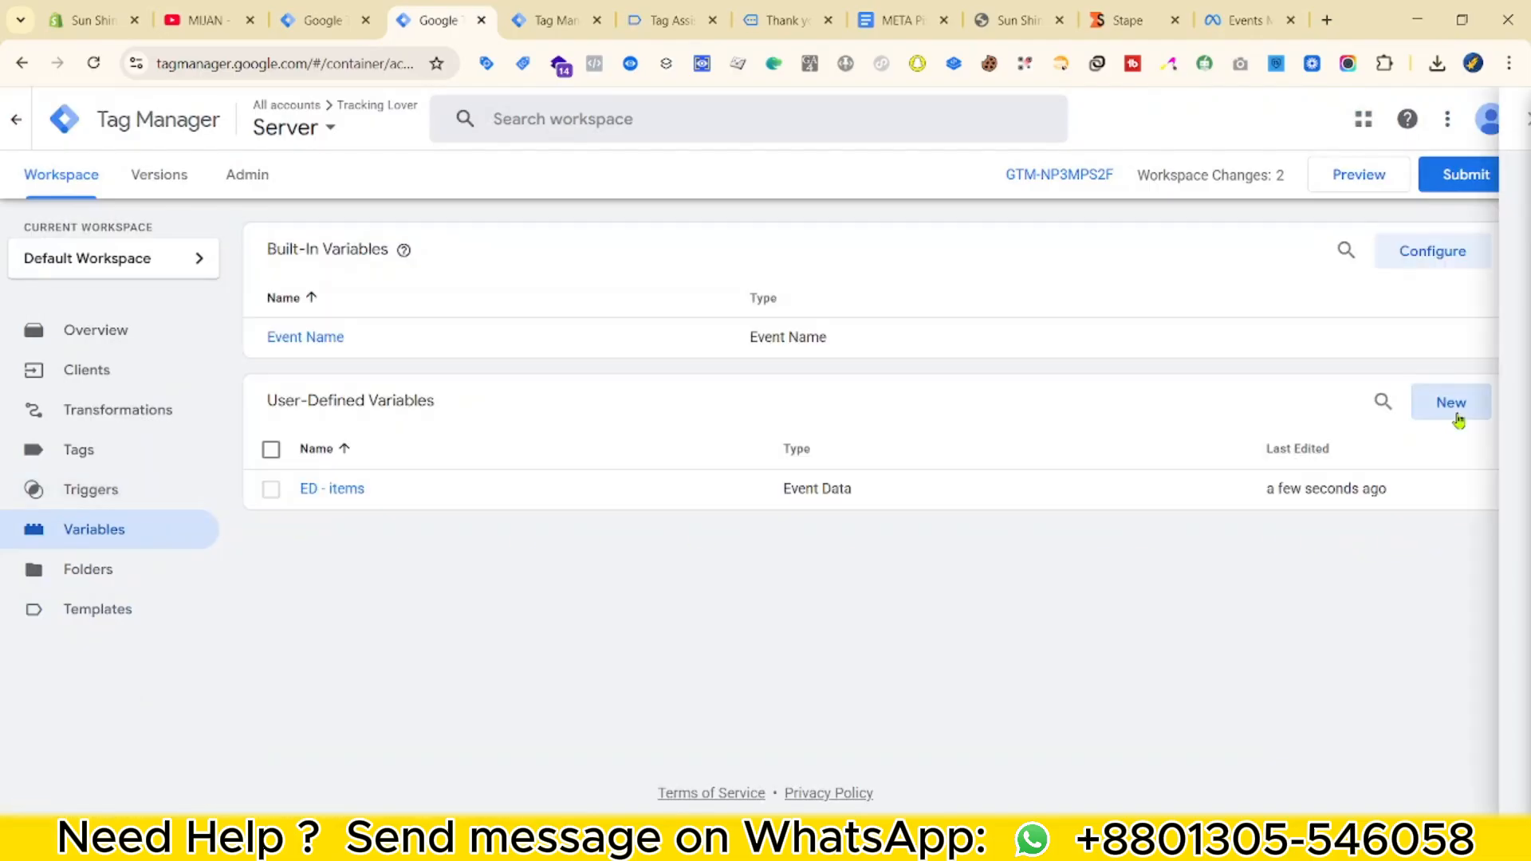
Create a Meta Pixel Standard Parameter Generator - Server variable with Array of Objects {{ED - items}}.
click(1455, 412)
click(1219, 287)
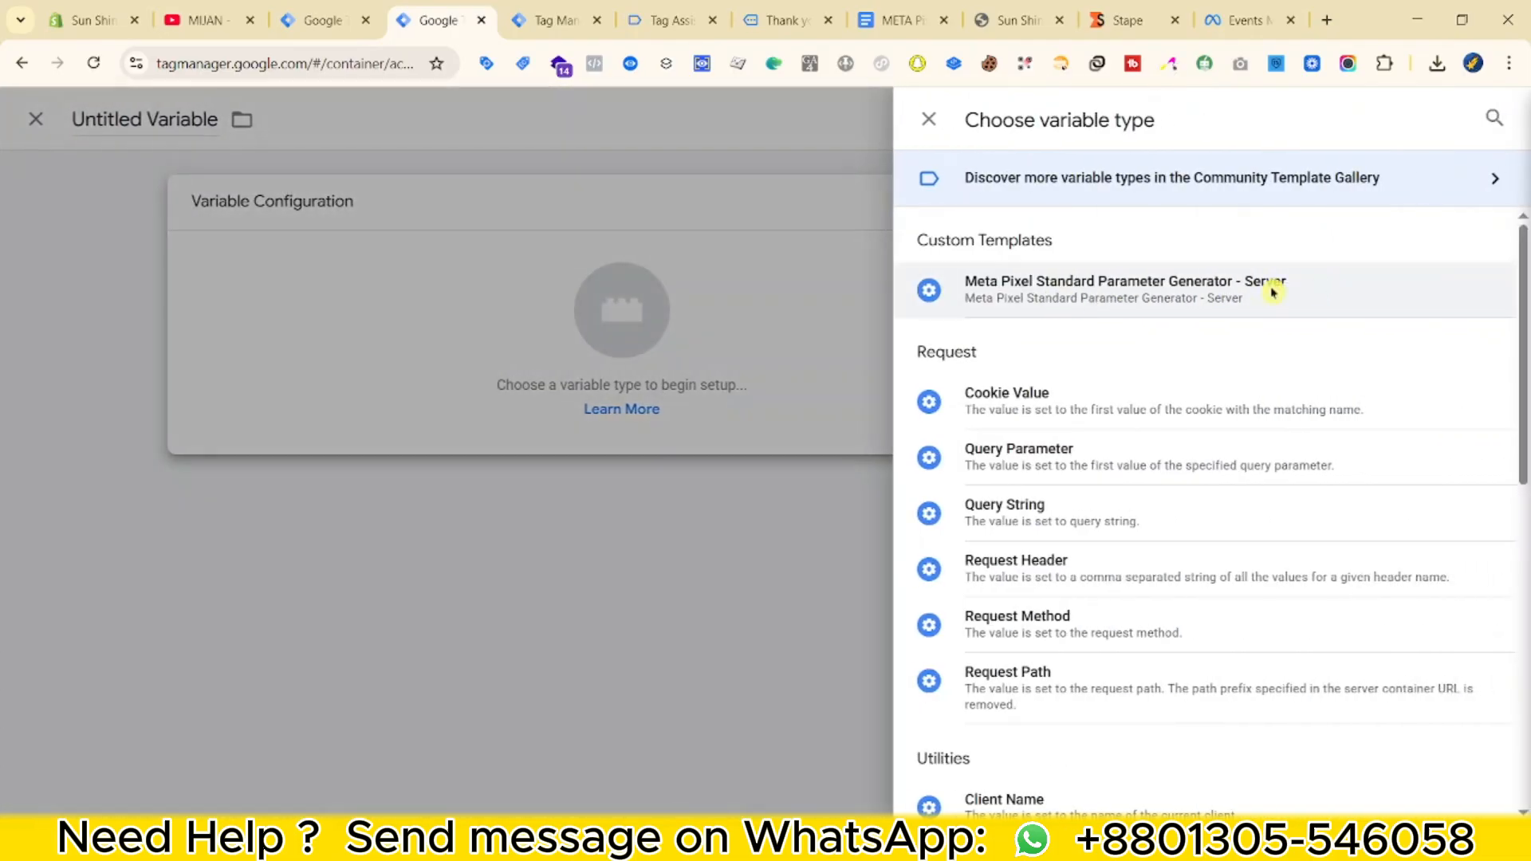
click(1273, 292)
click(592, 378)
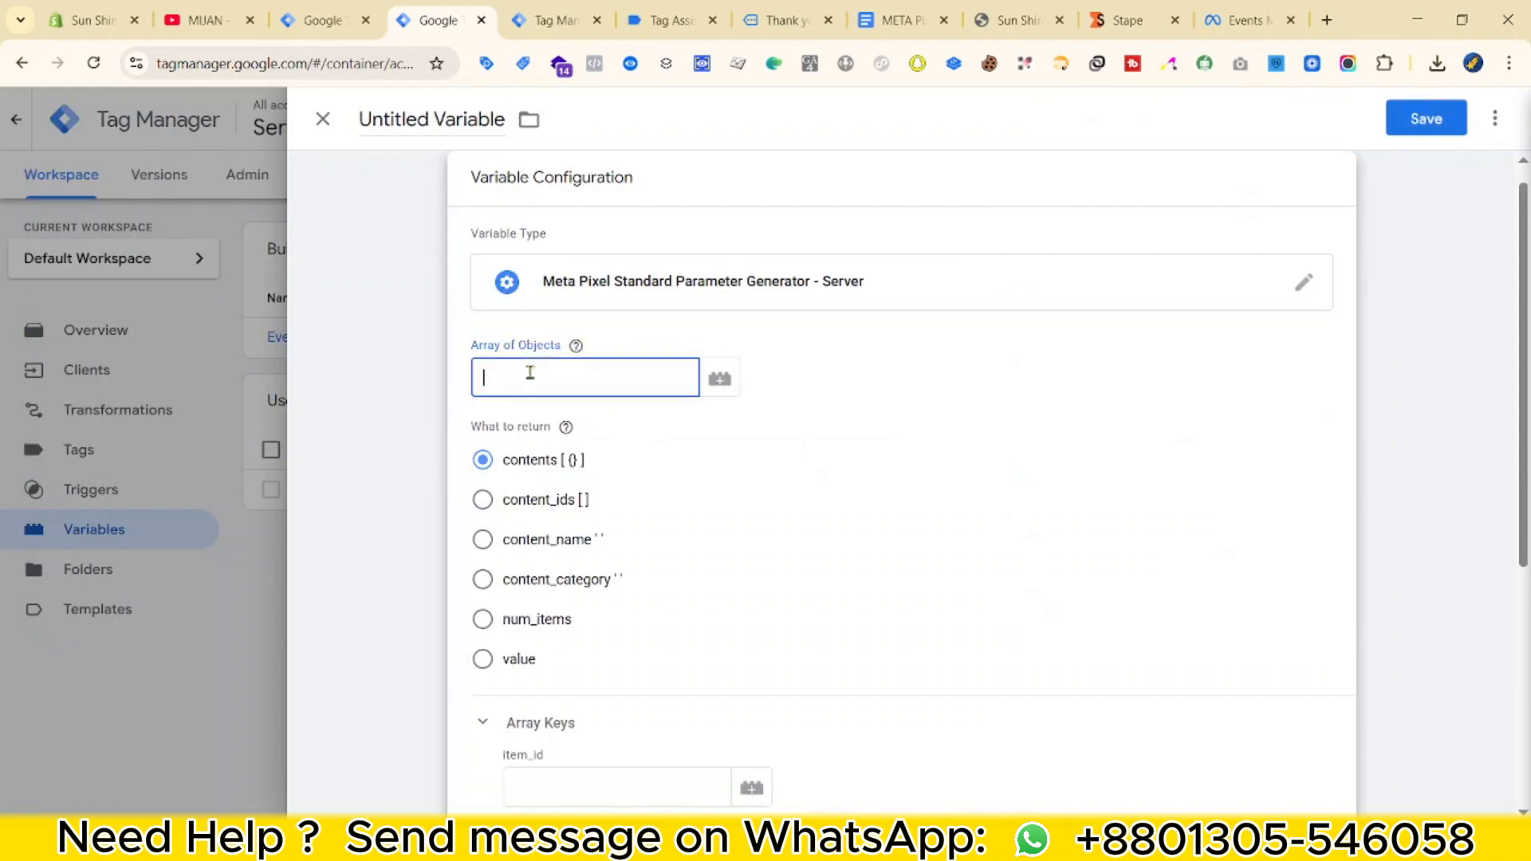
text({{ED)
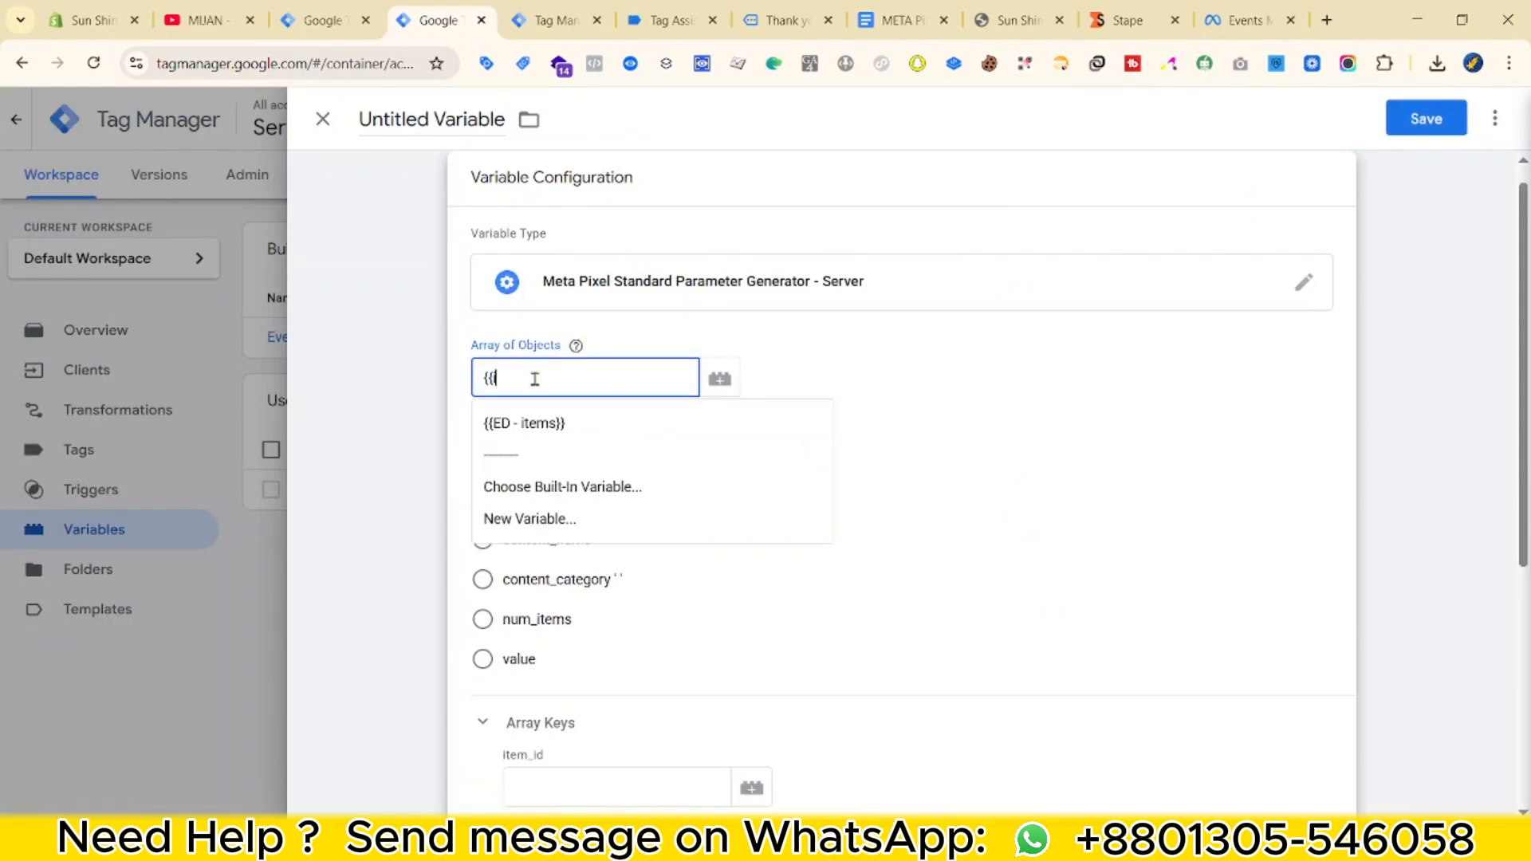
click(530, 427)
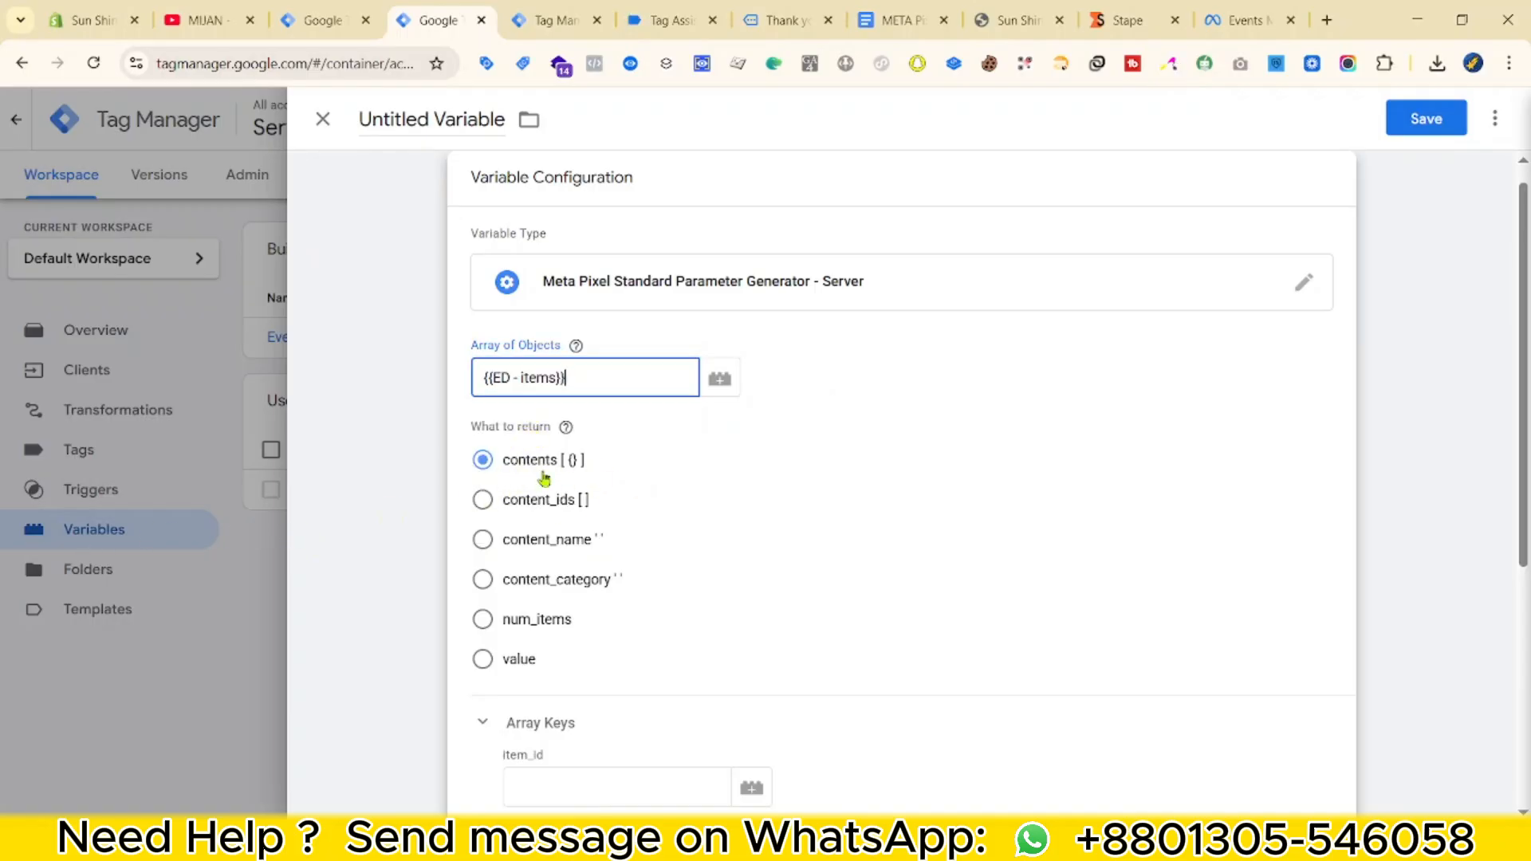
Fill the item name and category Array Keys with key names copied from the purchase preview.
scroll(588, 585, down, 4)
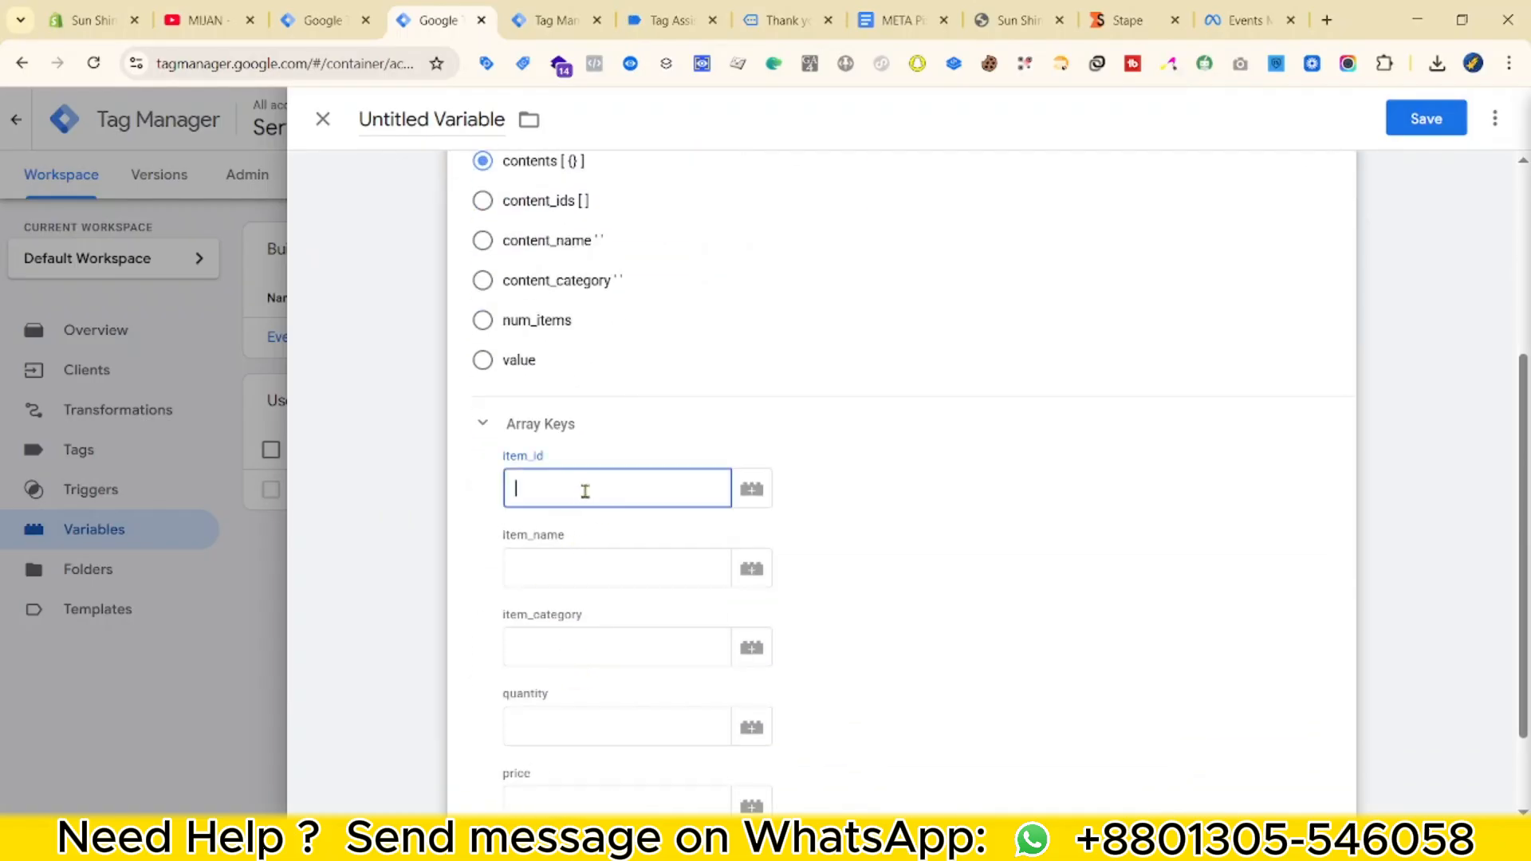
key(ctrl+Tab)
right_click(488, 413)
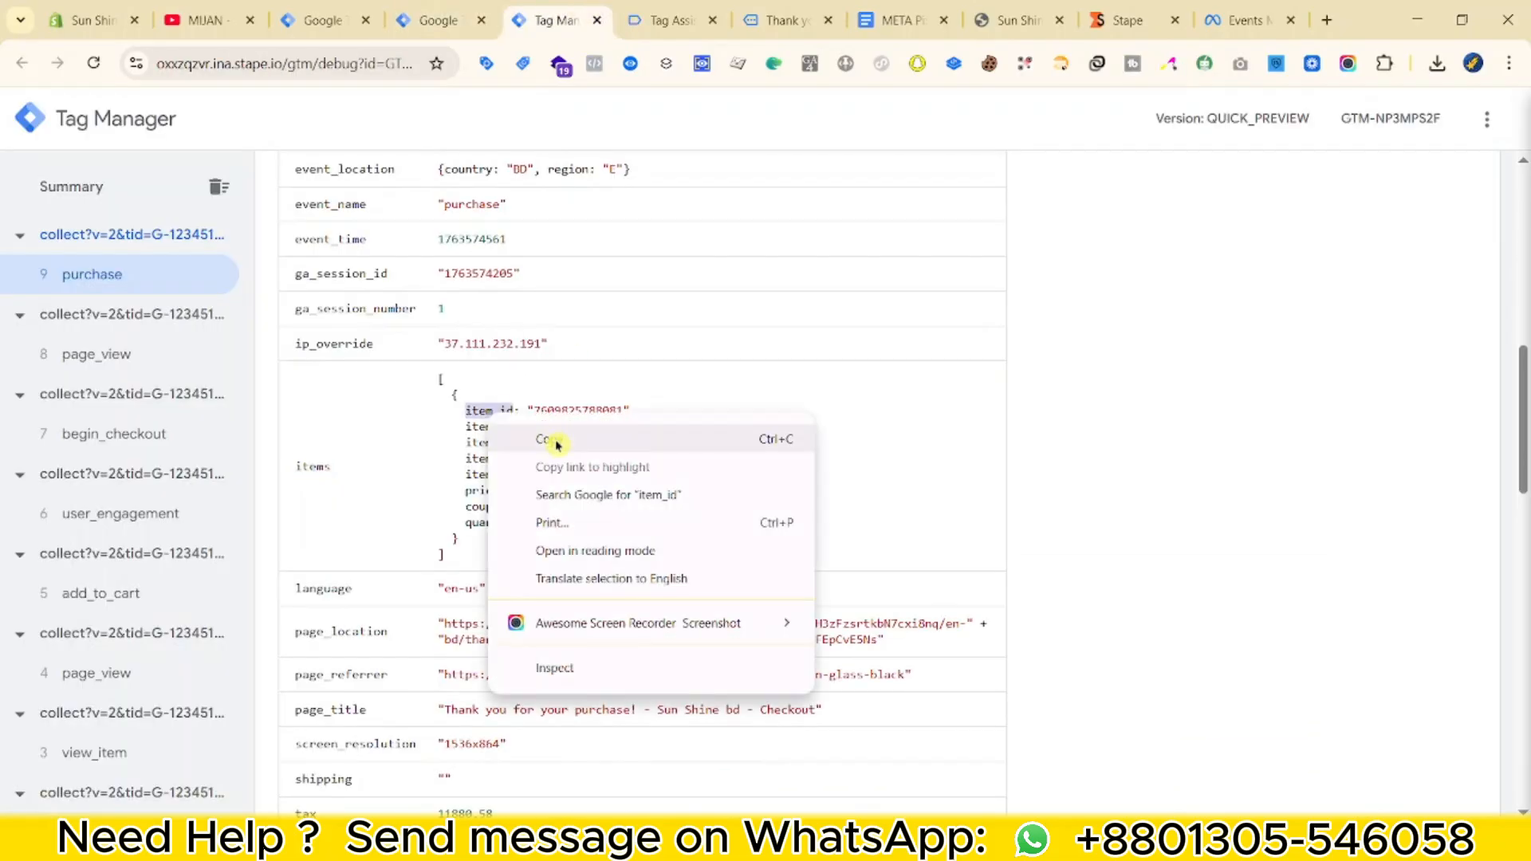
click(547, 437)
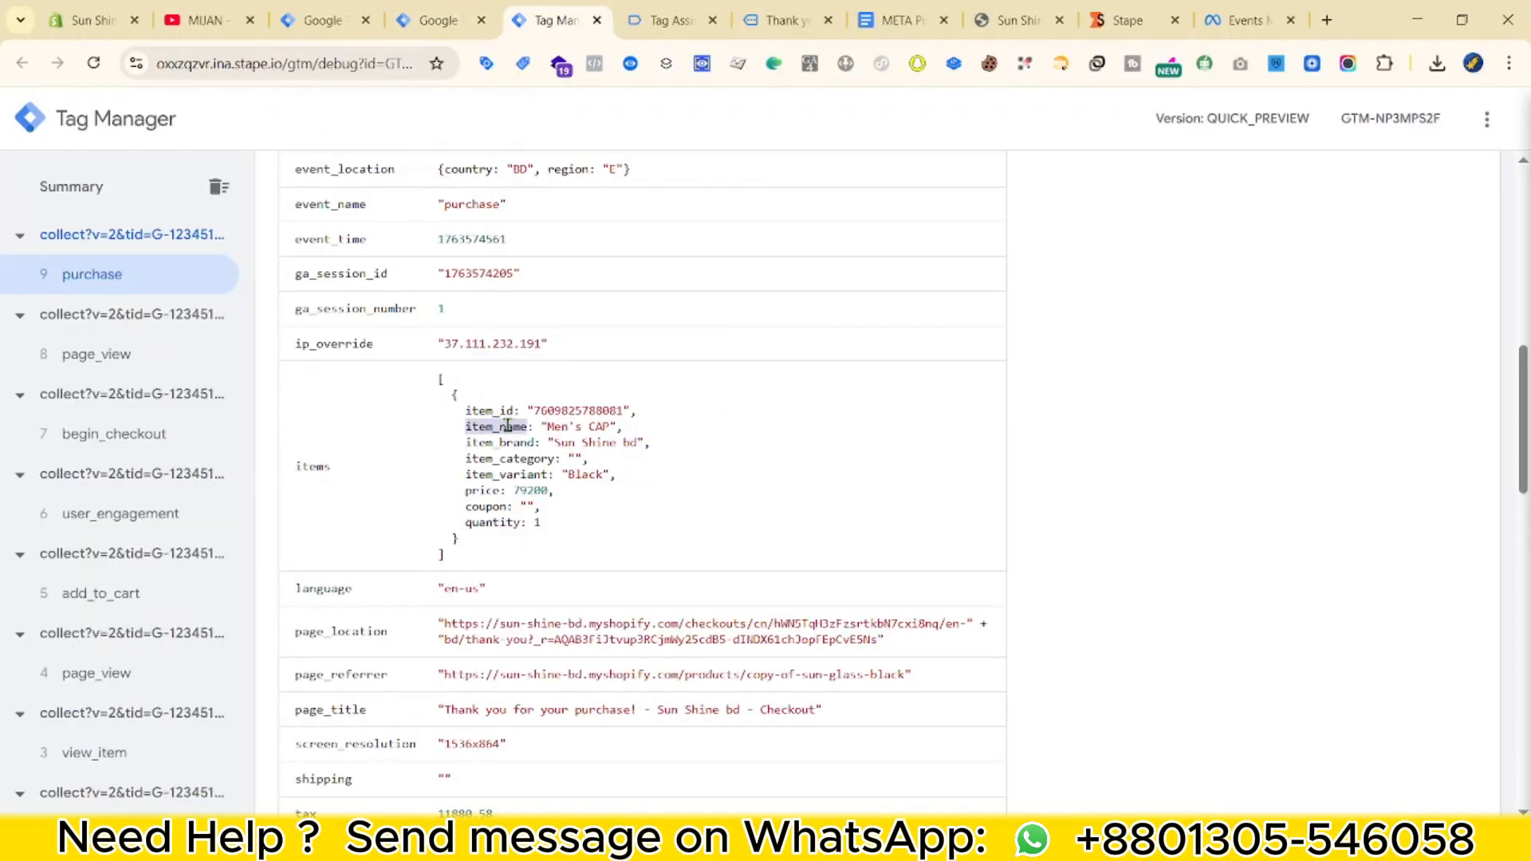
click(452, 7)
key(ctrl+v)
click(510, 642)
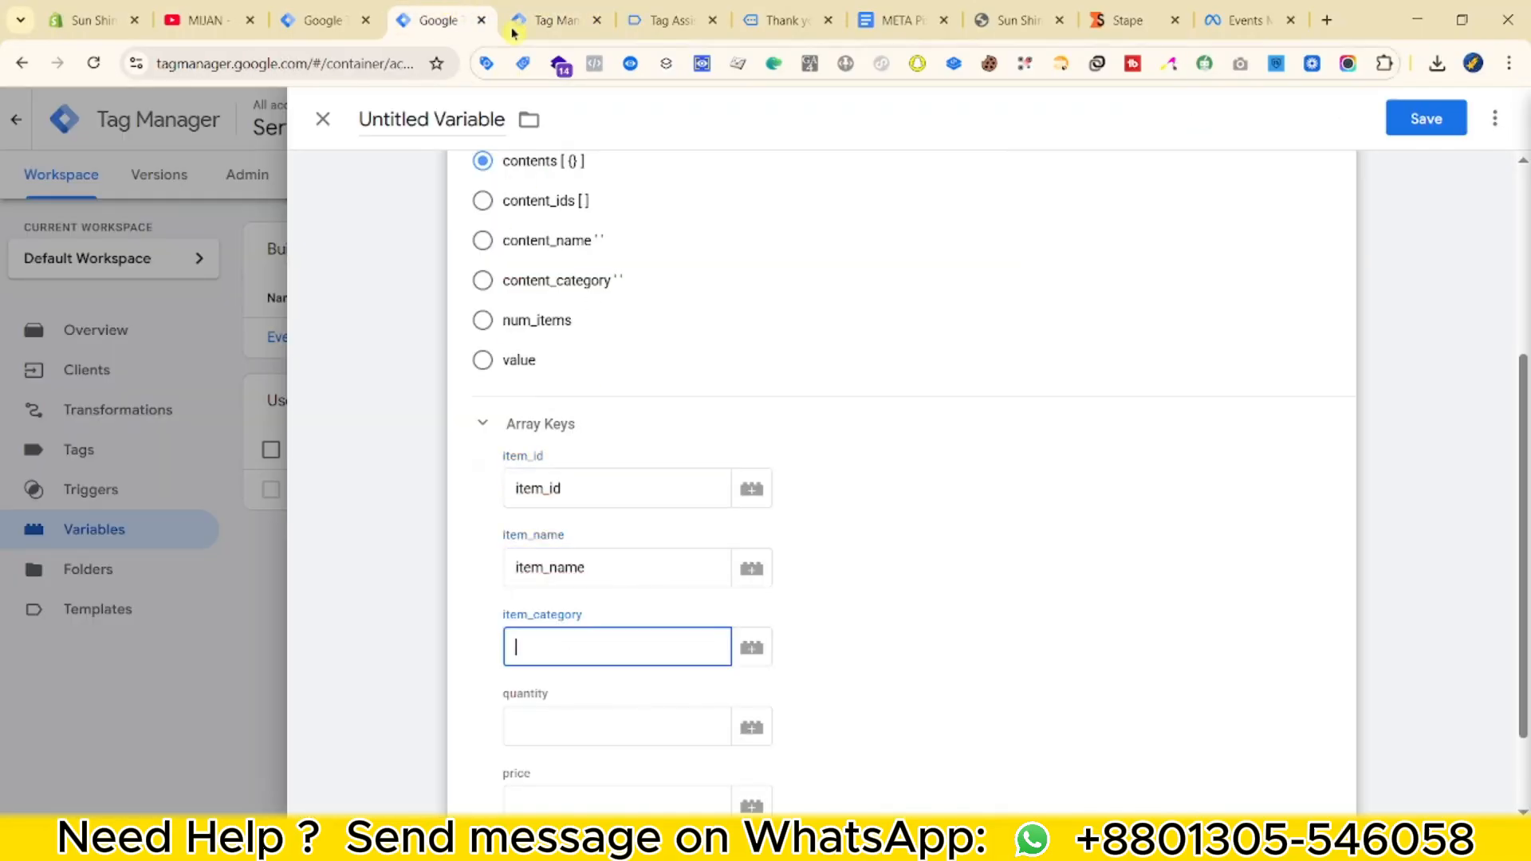
key(ctrl+Tab)
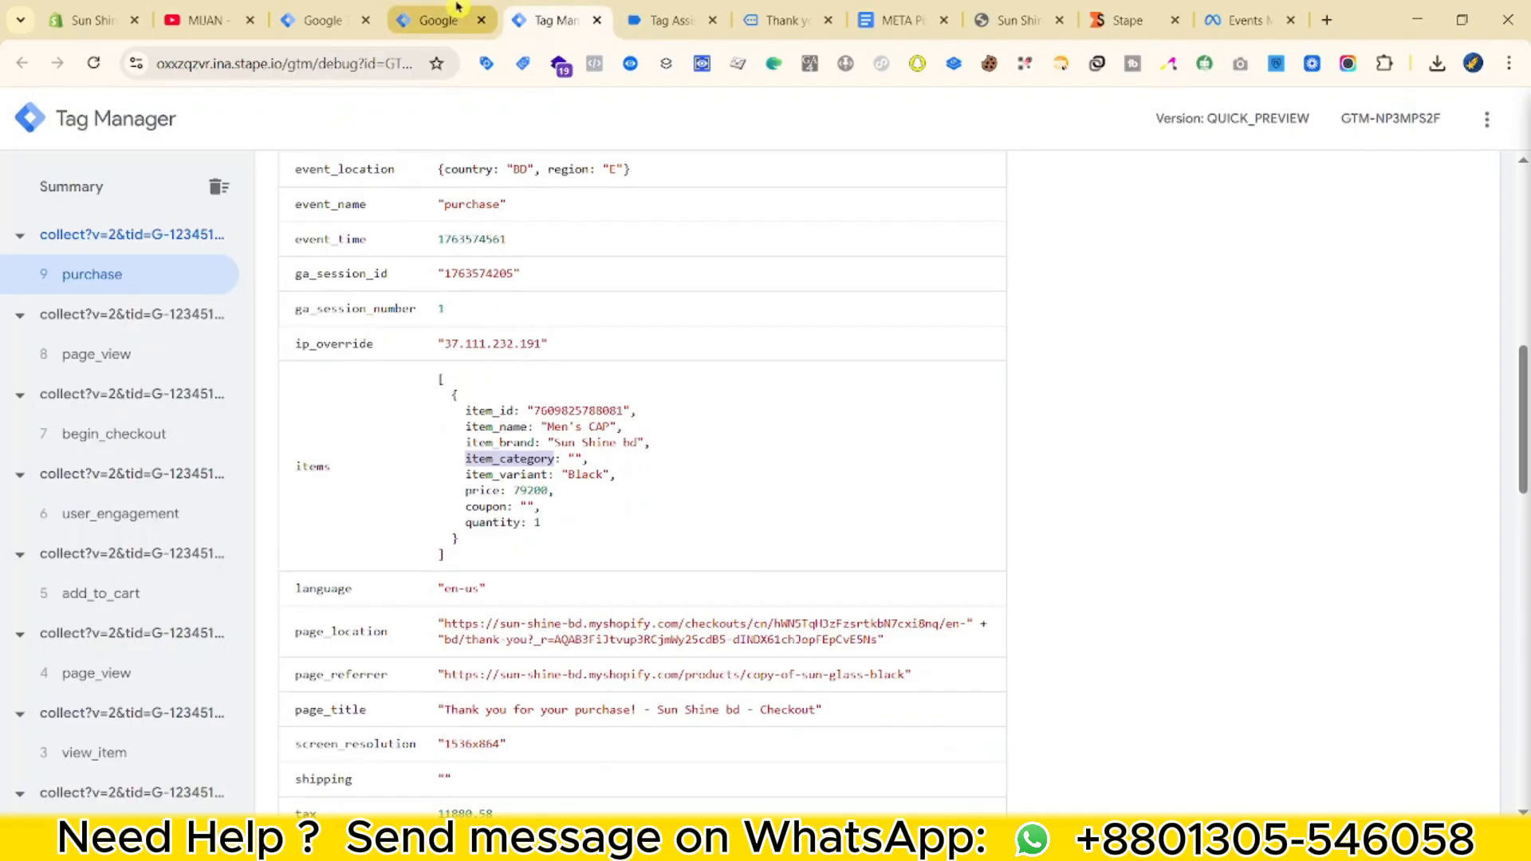
click(458, 7)
key(ctrl+v)
Fill the quantity and price Array Keys using the purchase preview's item keys.
click(586, 719)
click(554, 13)
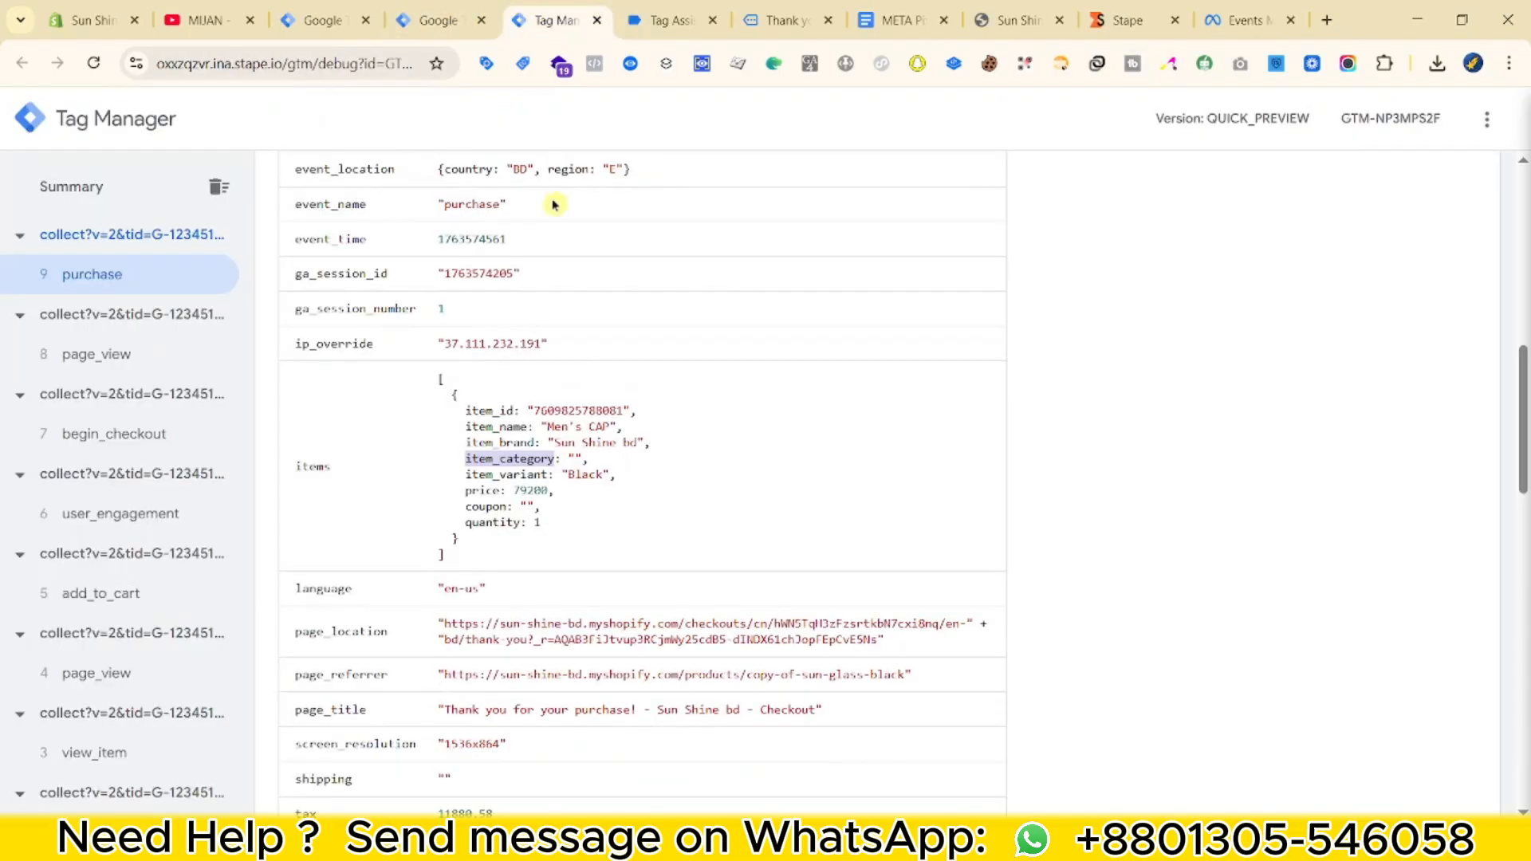
click(452, 7)
scroll(683, 584, down, 2)
click(543, 692)
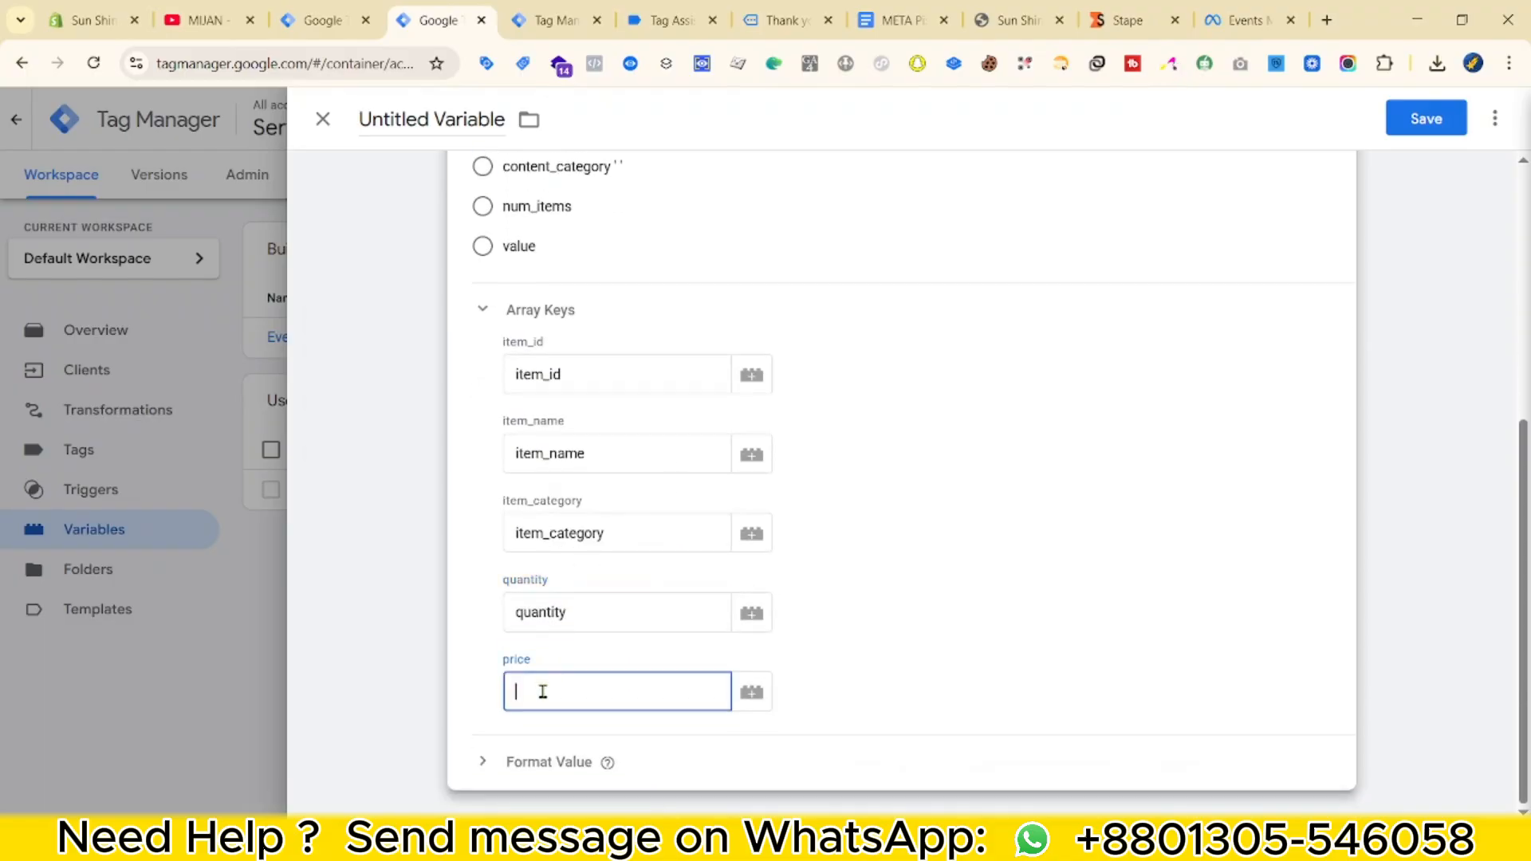
click(514, 13)
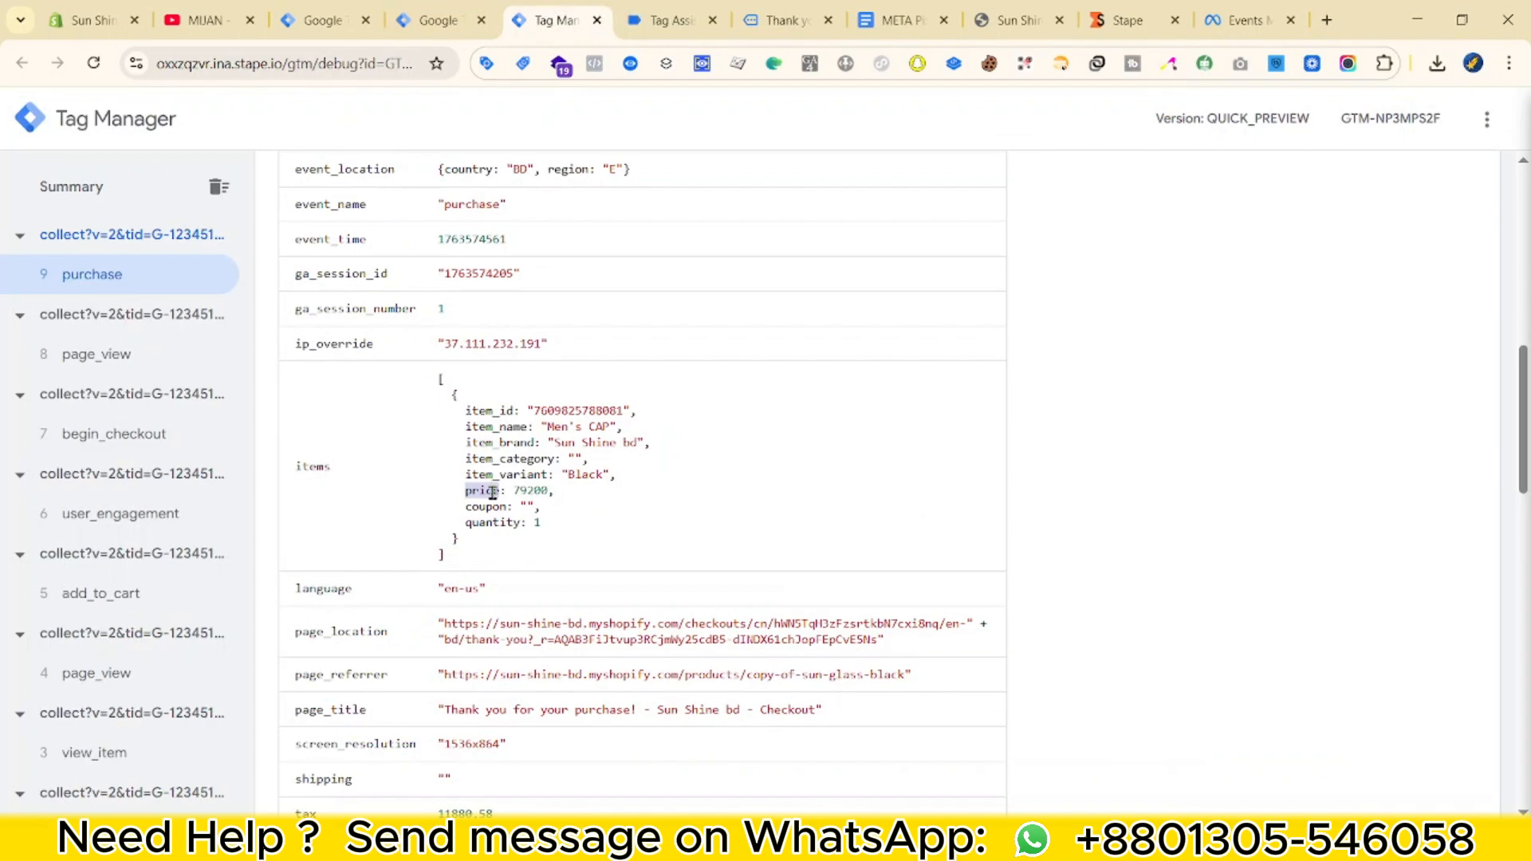
click(438, 19)
Name the variable 'VAR - Meta - Contents' and save it.
scroll(520, 498, up, 5)
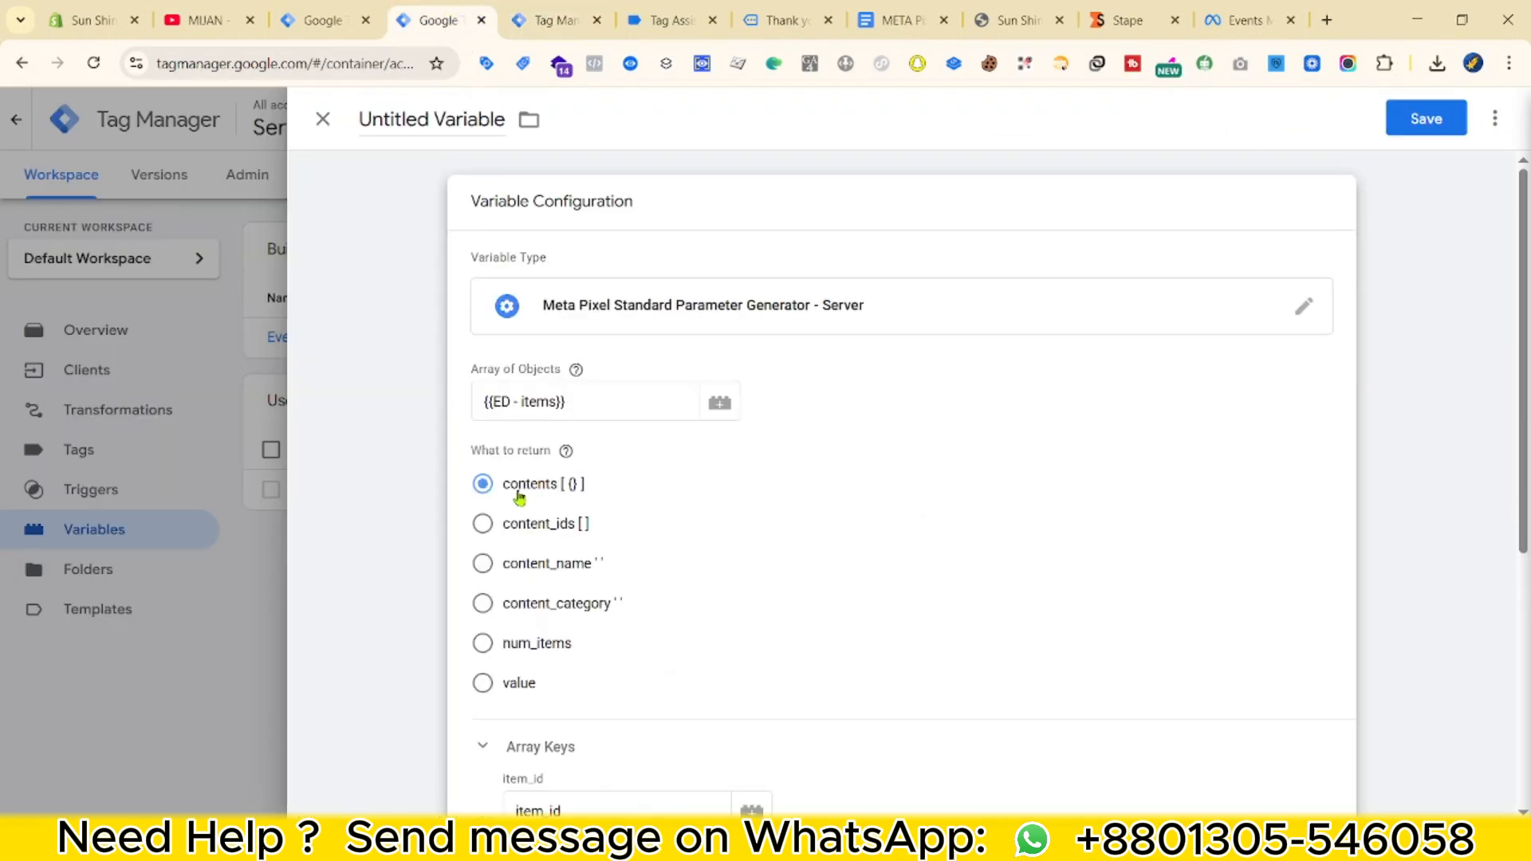
click(455, 125)
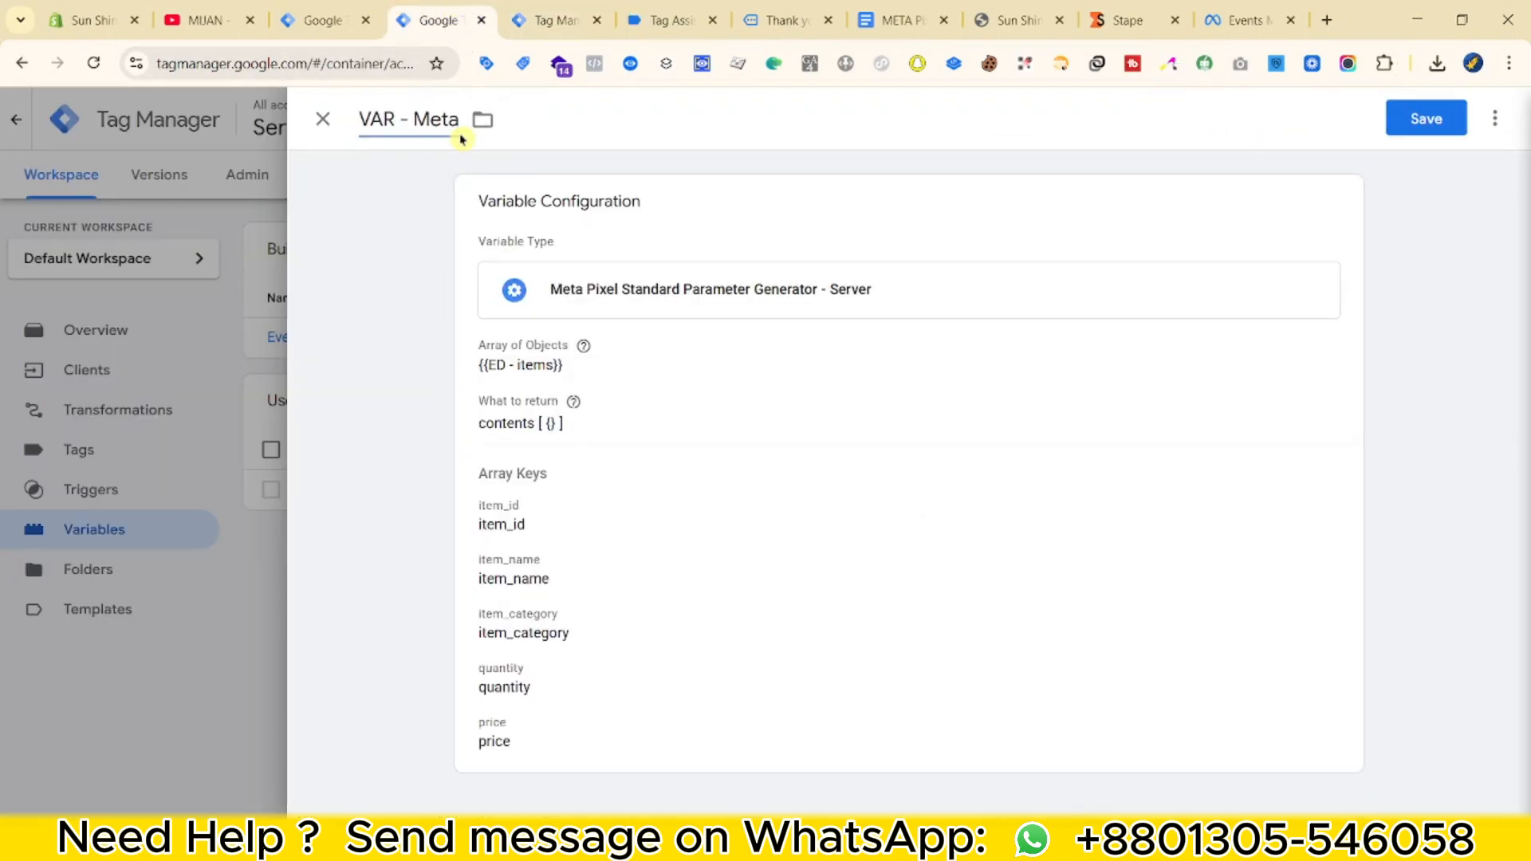
click(1388, 132)
click(366, 535)
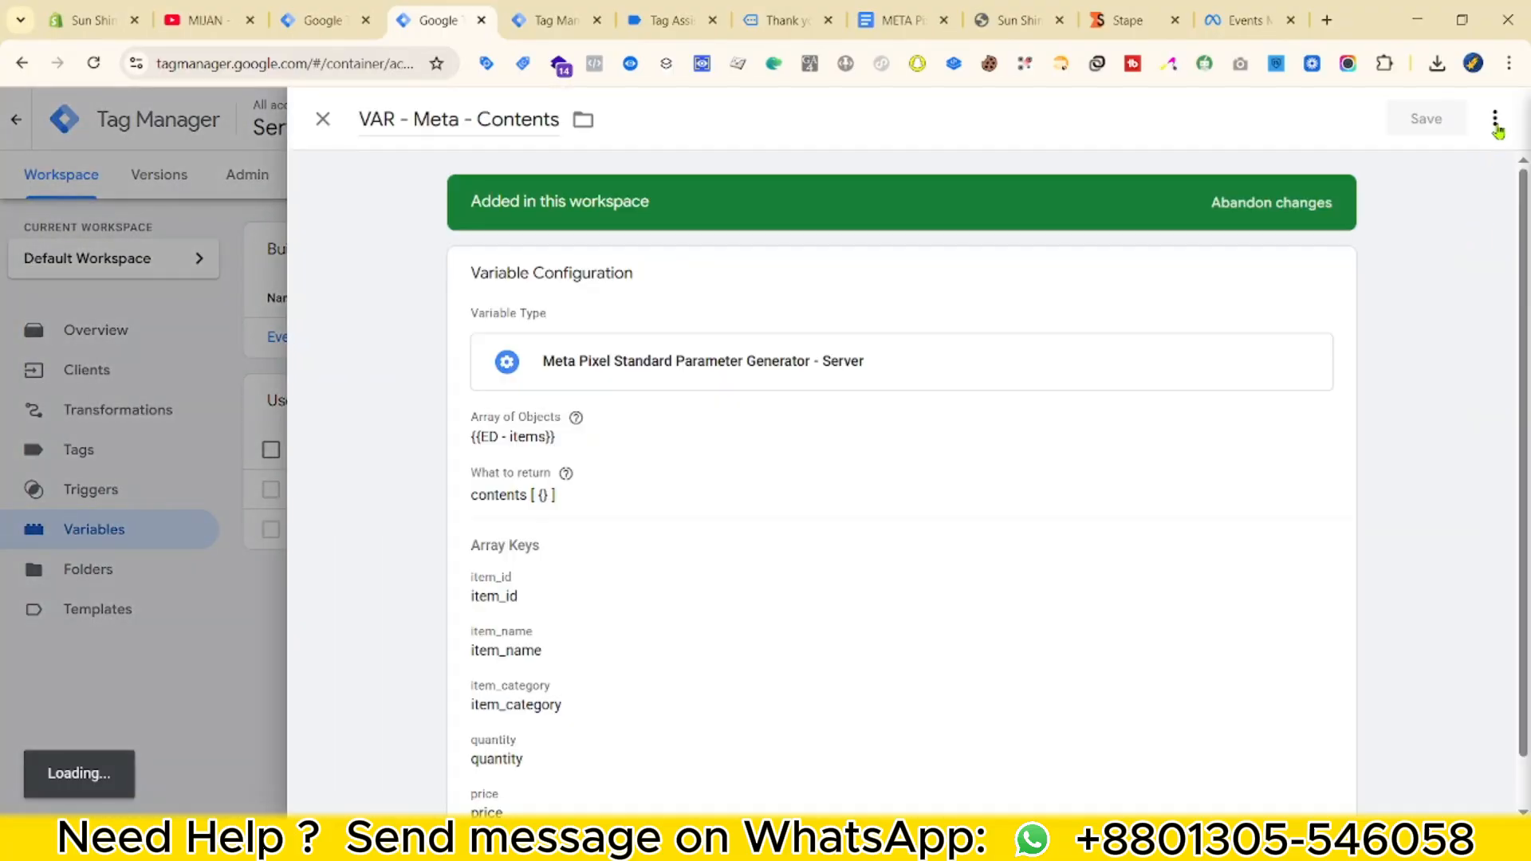
Duplicate VAR - Meta - Contents into 'VAR - Meta - content_ids' and save it.
click(1495, 119)
click(1435, 162)
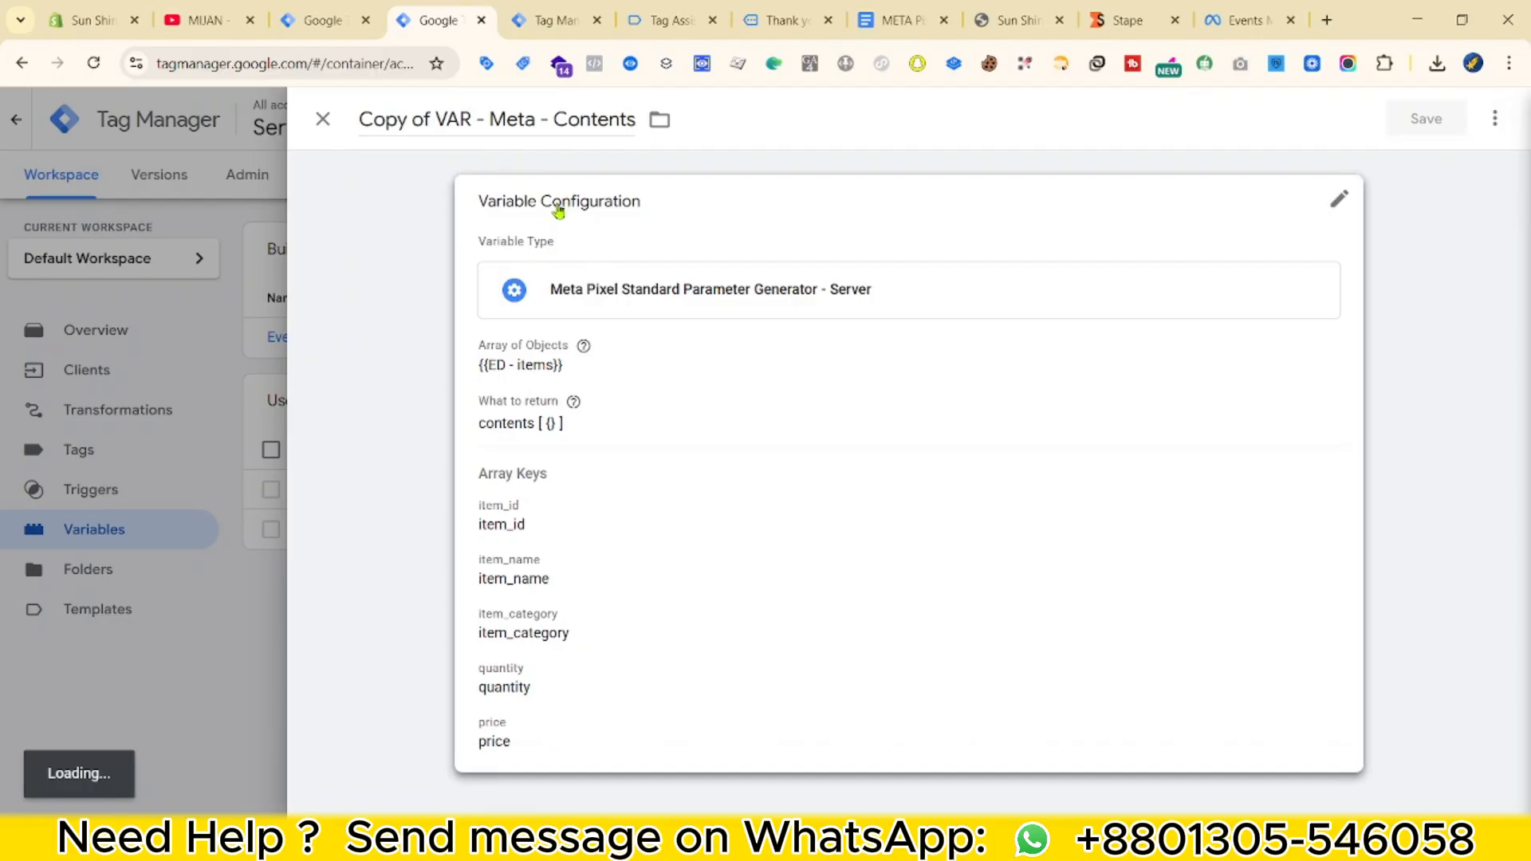
click(636, 482)
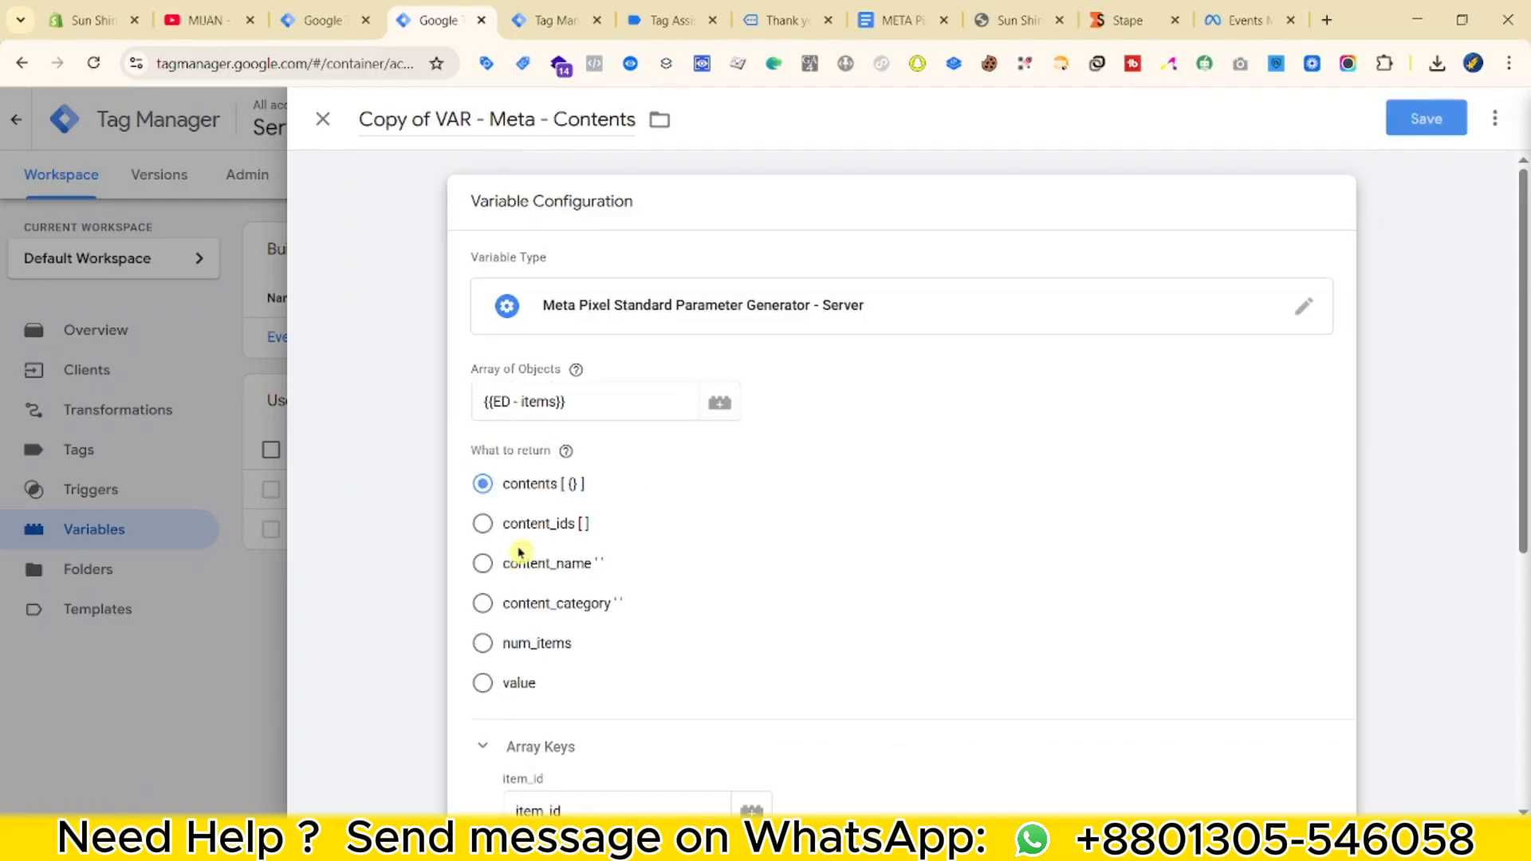
right_click(558, 522)
click(592, 538)
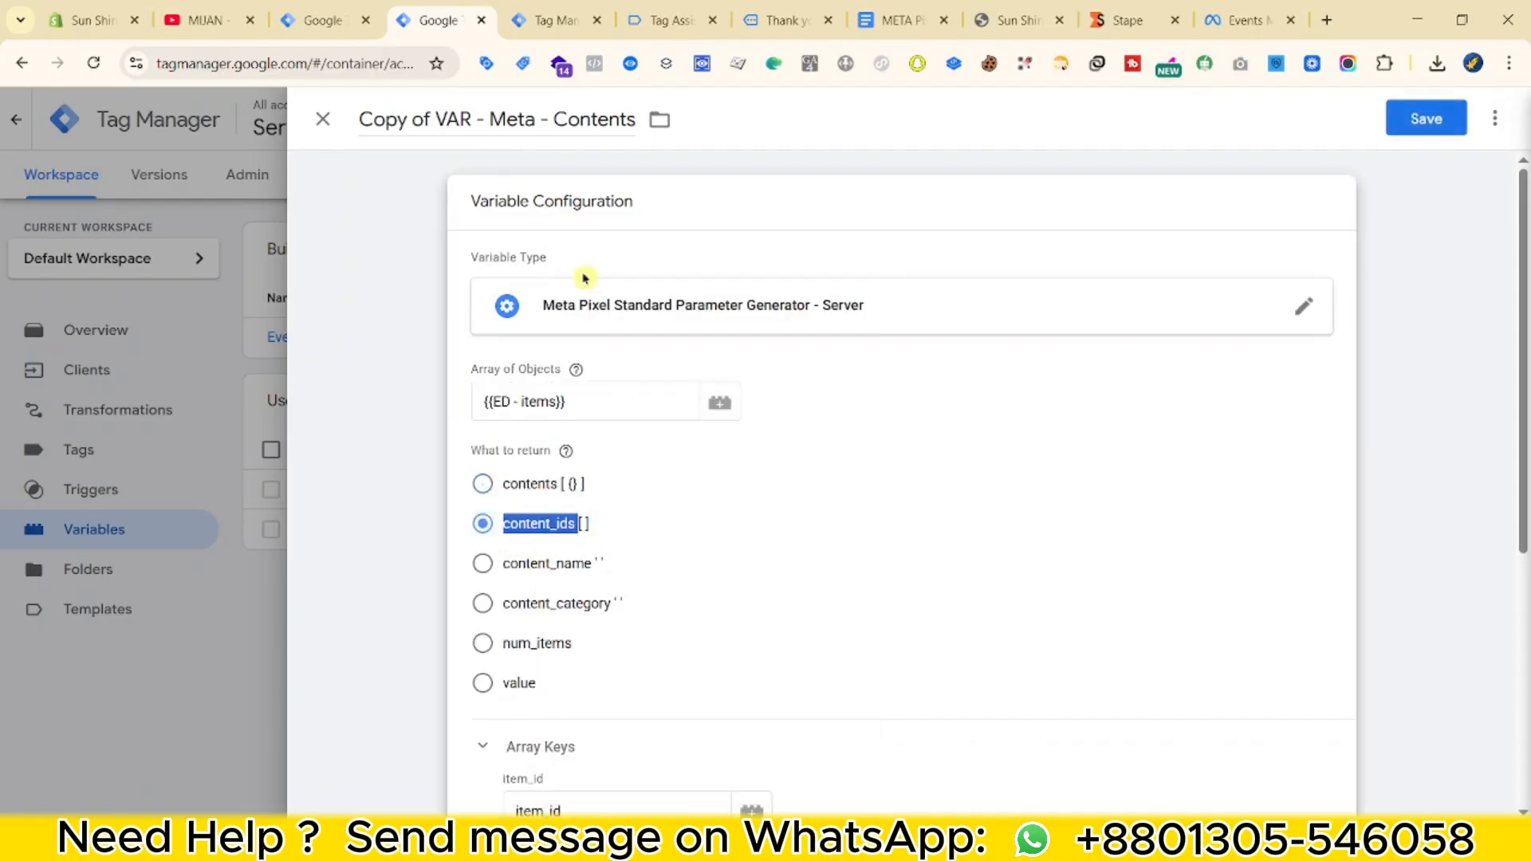
double_click(581, 119)
key(ctrl+v)
click(436, 120)
key(BackSpace)
key(BackSpace)
key(BackSpace)
key(BackSpace)
key(BackSpace)
key(BackSpace)
key(BackSpace)
key(BackSpace)
click(573, 586)
scroll(867, 586, down, 6)
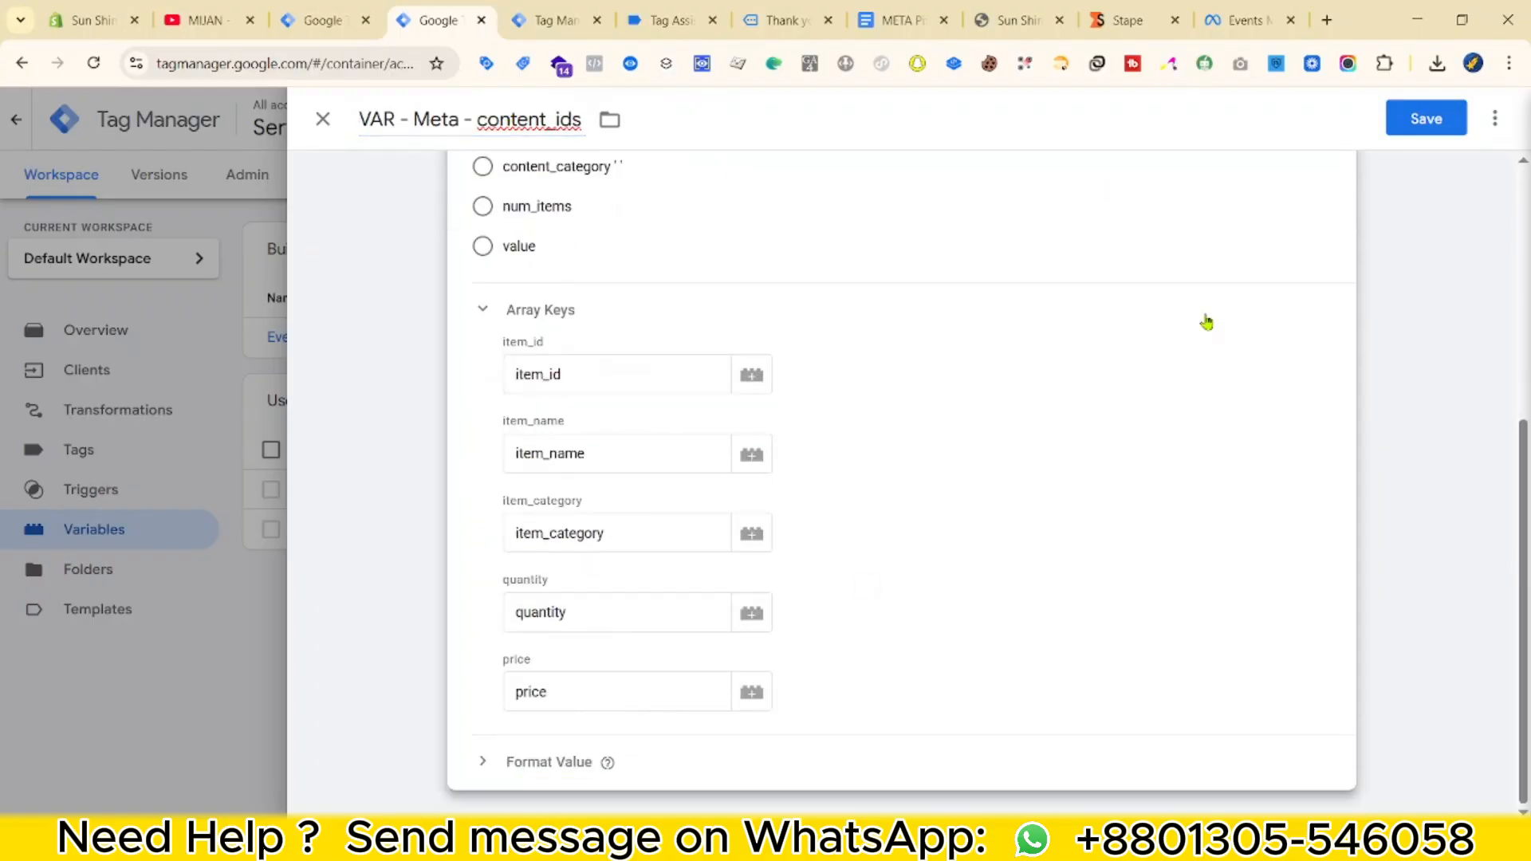
click(1404, 124)
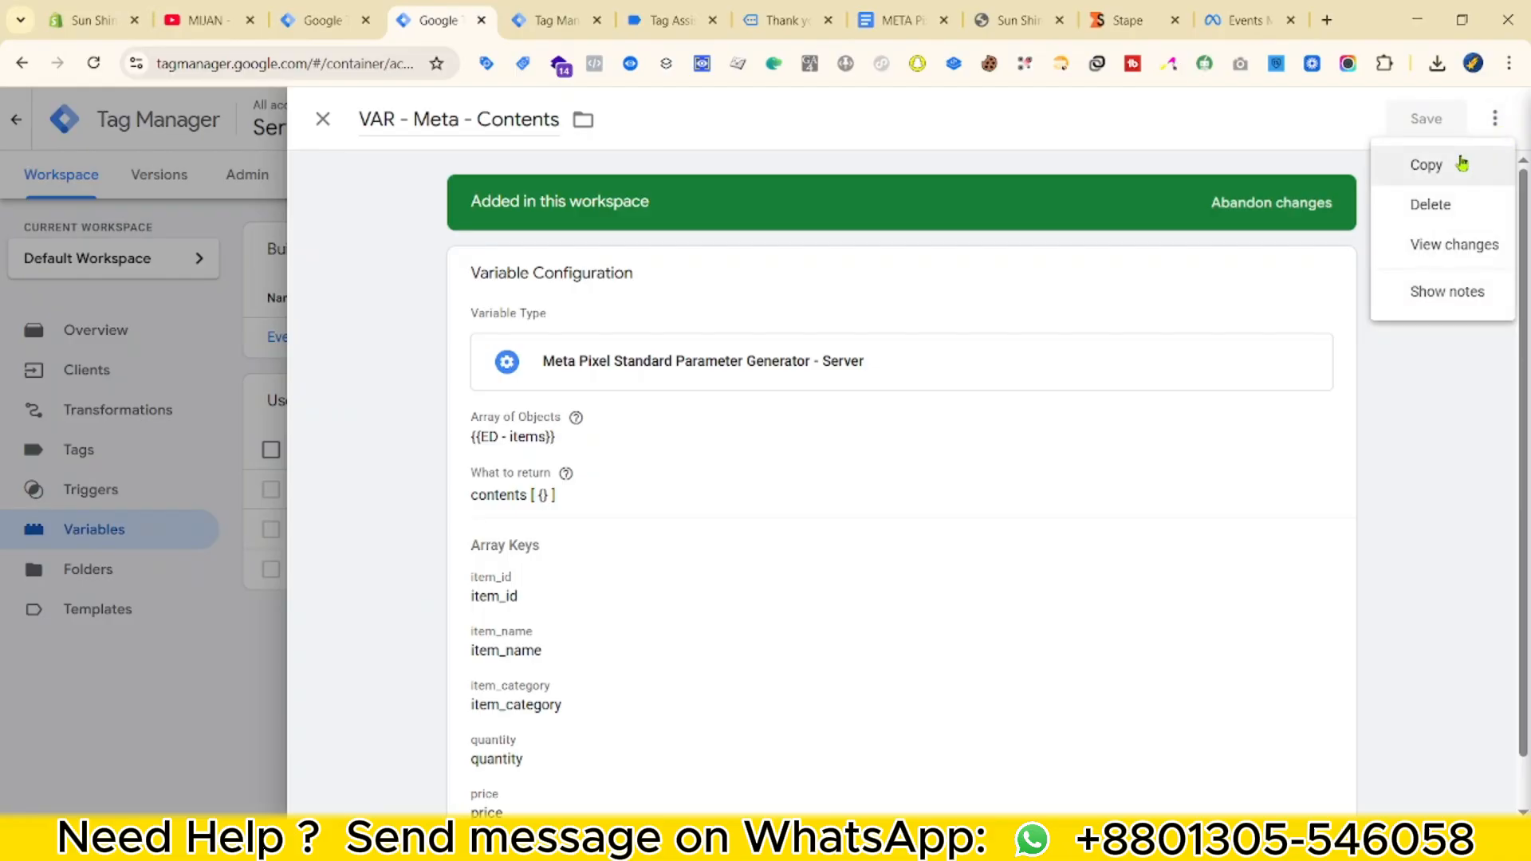
Save another copy as 'VAR - Meta - content_name', set to return content_name.
click(1459, 162)
click(482, 364)
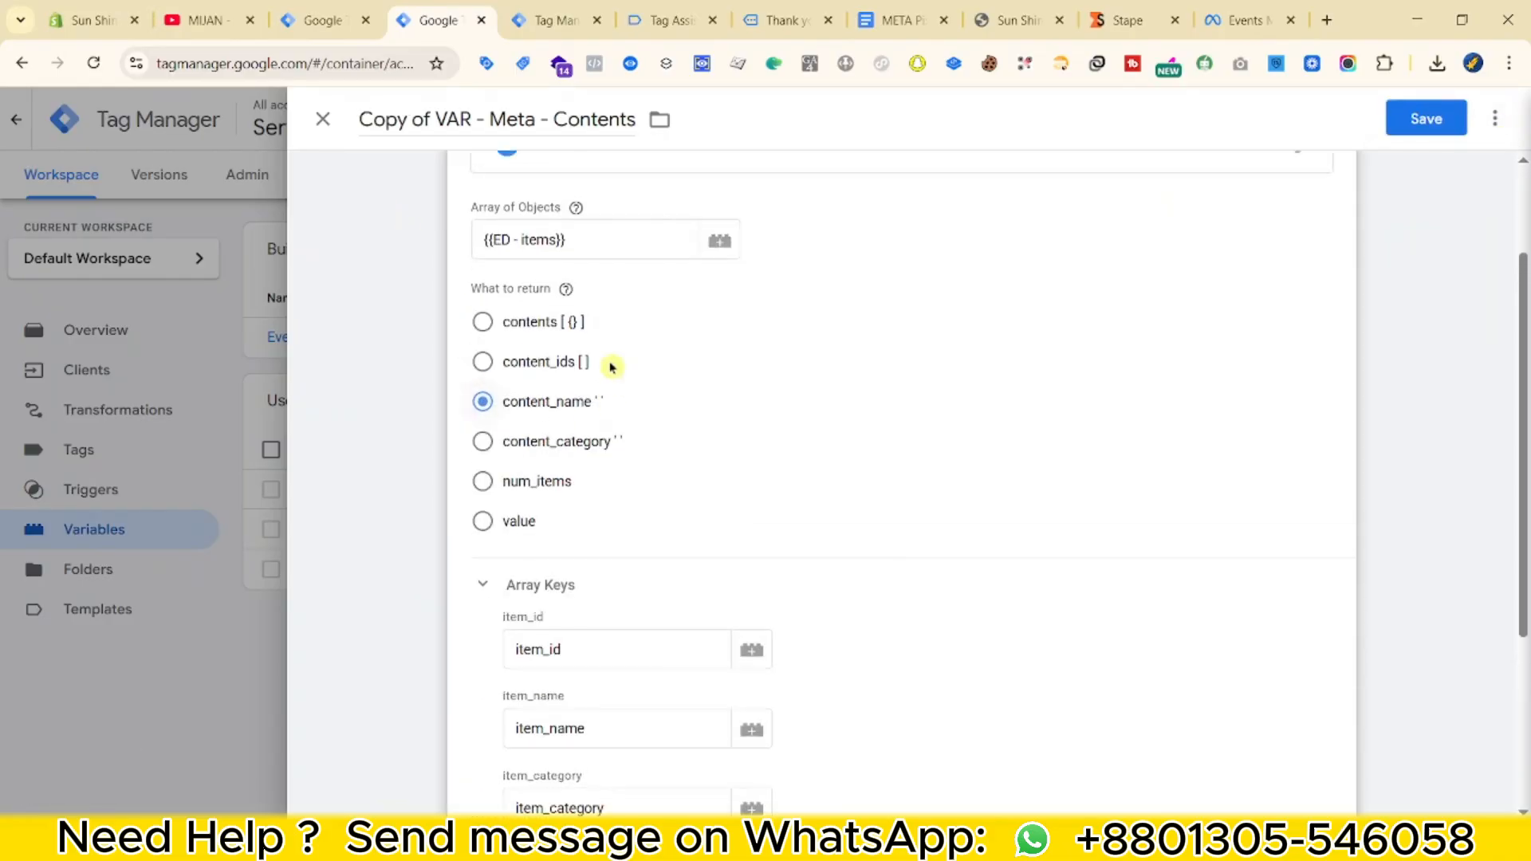
scroll(609, 366, up, 1)
double_click(536, 461)
key(ctrl+c)
double_click(594, 119)
key(ctrl+v)
shift+click(440, 120)
key(BackSpace)
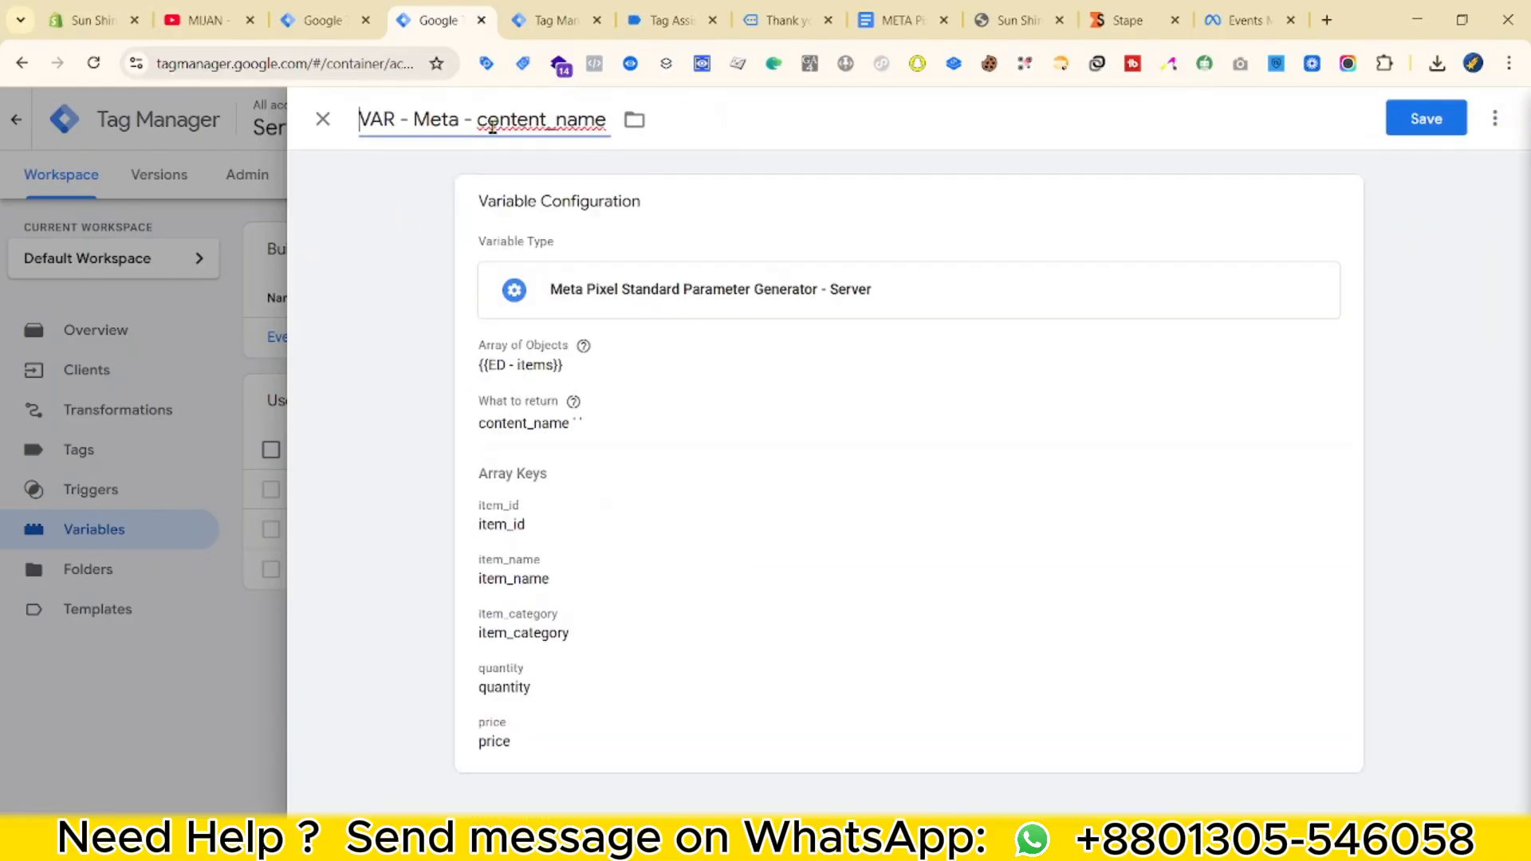
click(1407, 118)
Duplicate it into 'VAR - Meta - content_category', returning content_category, and save.
click(1495, 118)
click(1428, 163)
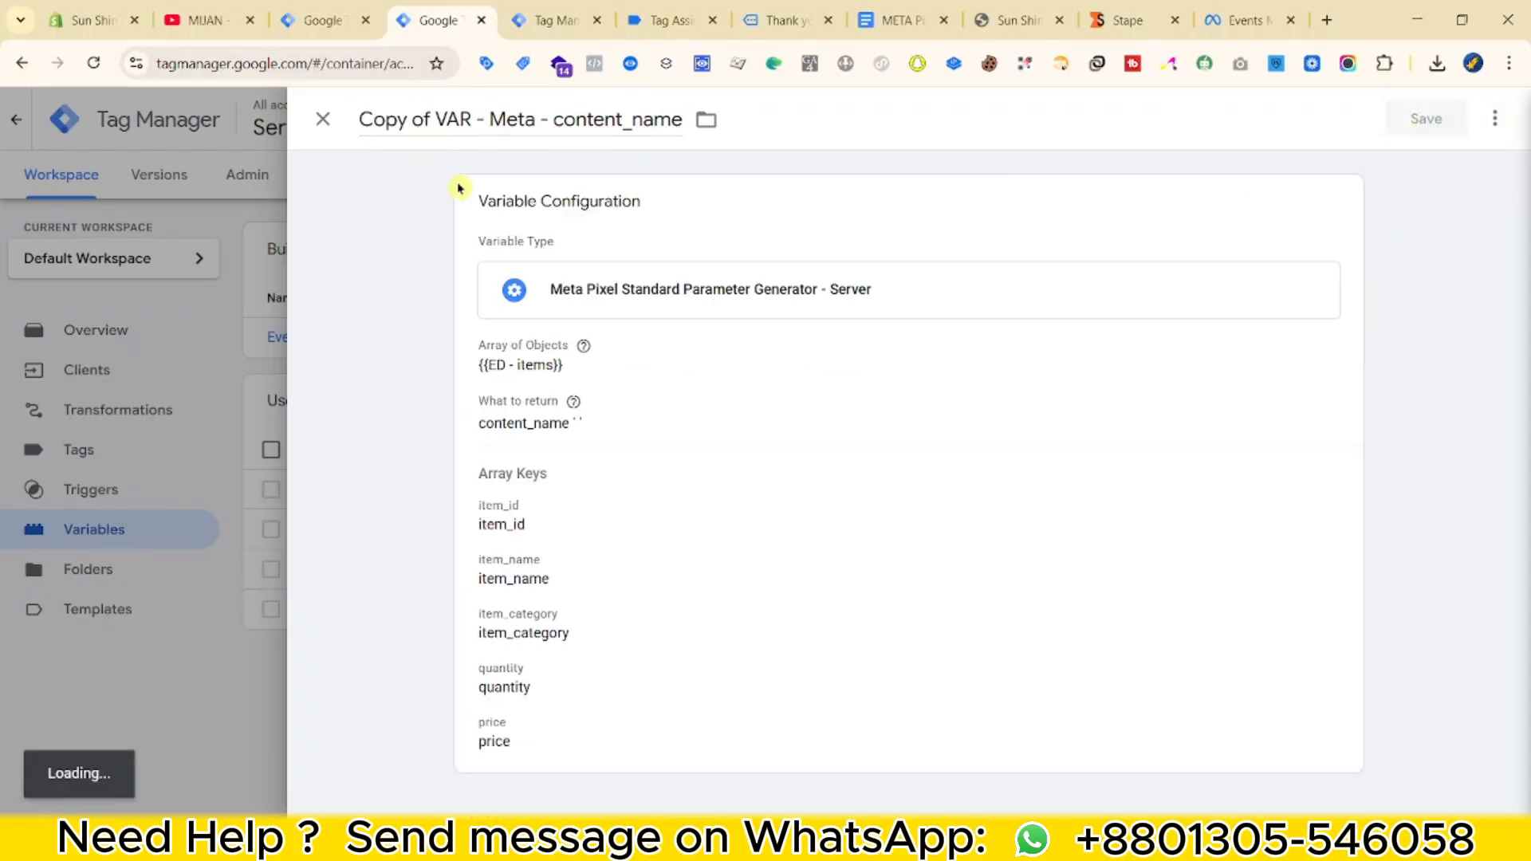
scroll(540, 550, down, 1)
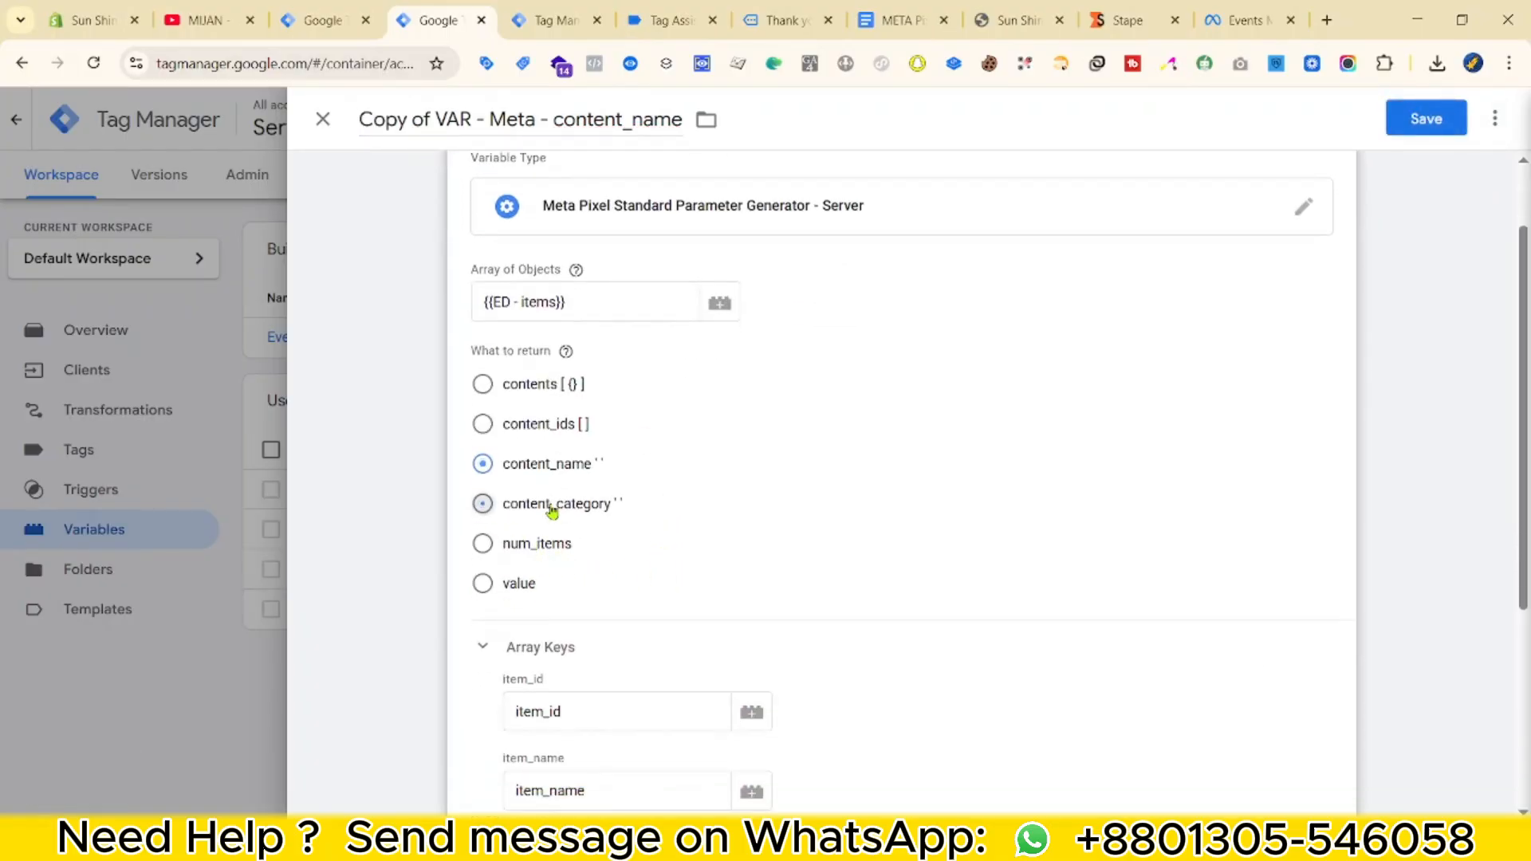
double_click(551, 504)
key(ctrl+c)
double_click(618, 120)
key(ctrl+v)
click(436, 119)
key(shift+Home)
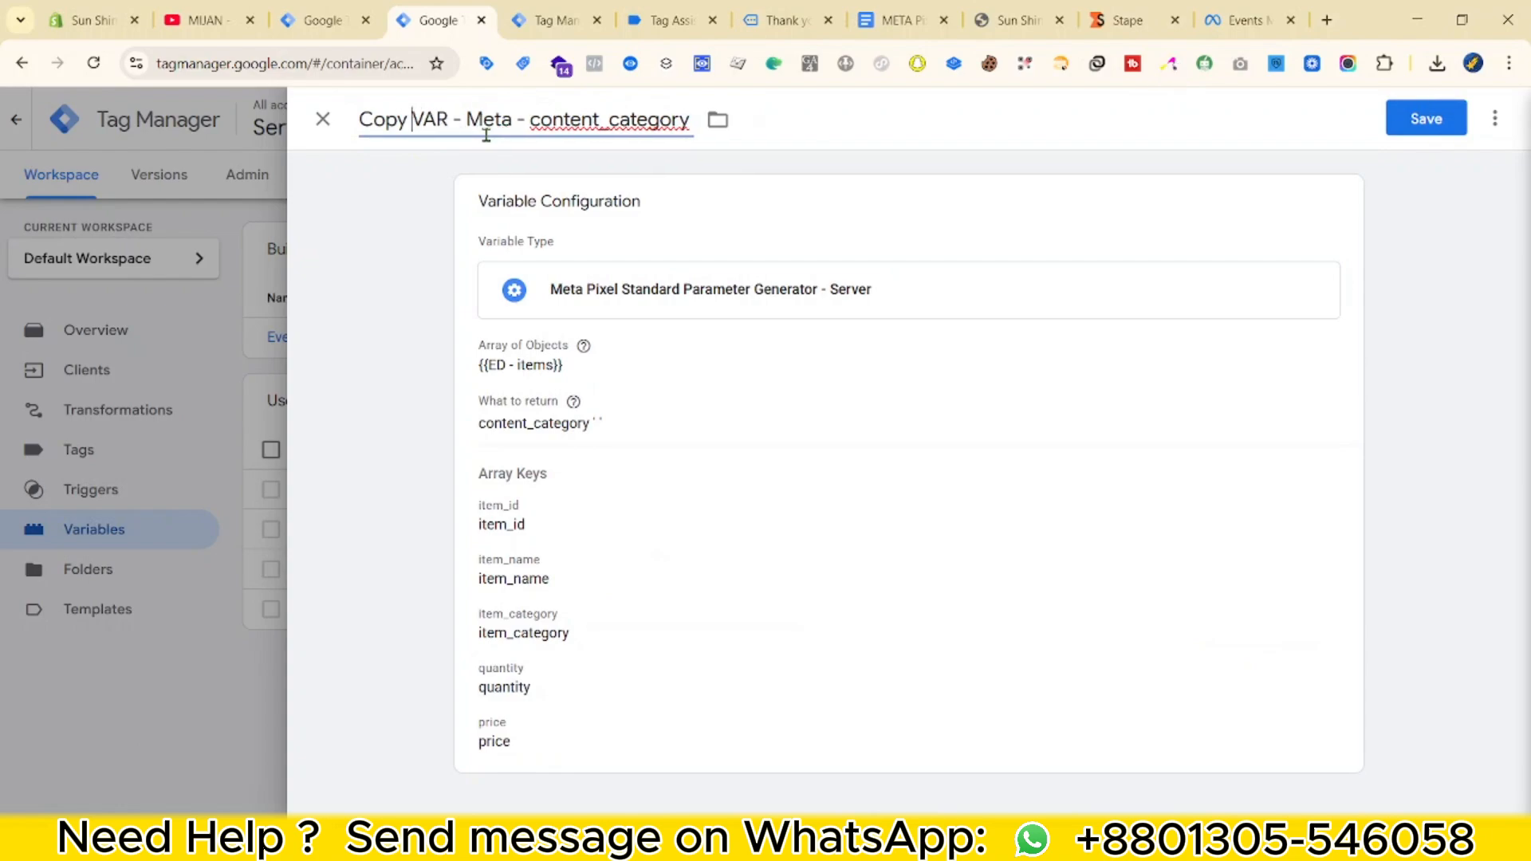
key(BackSpace)
click(1426, 118)
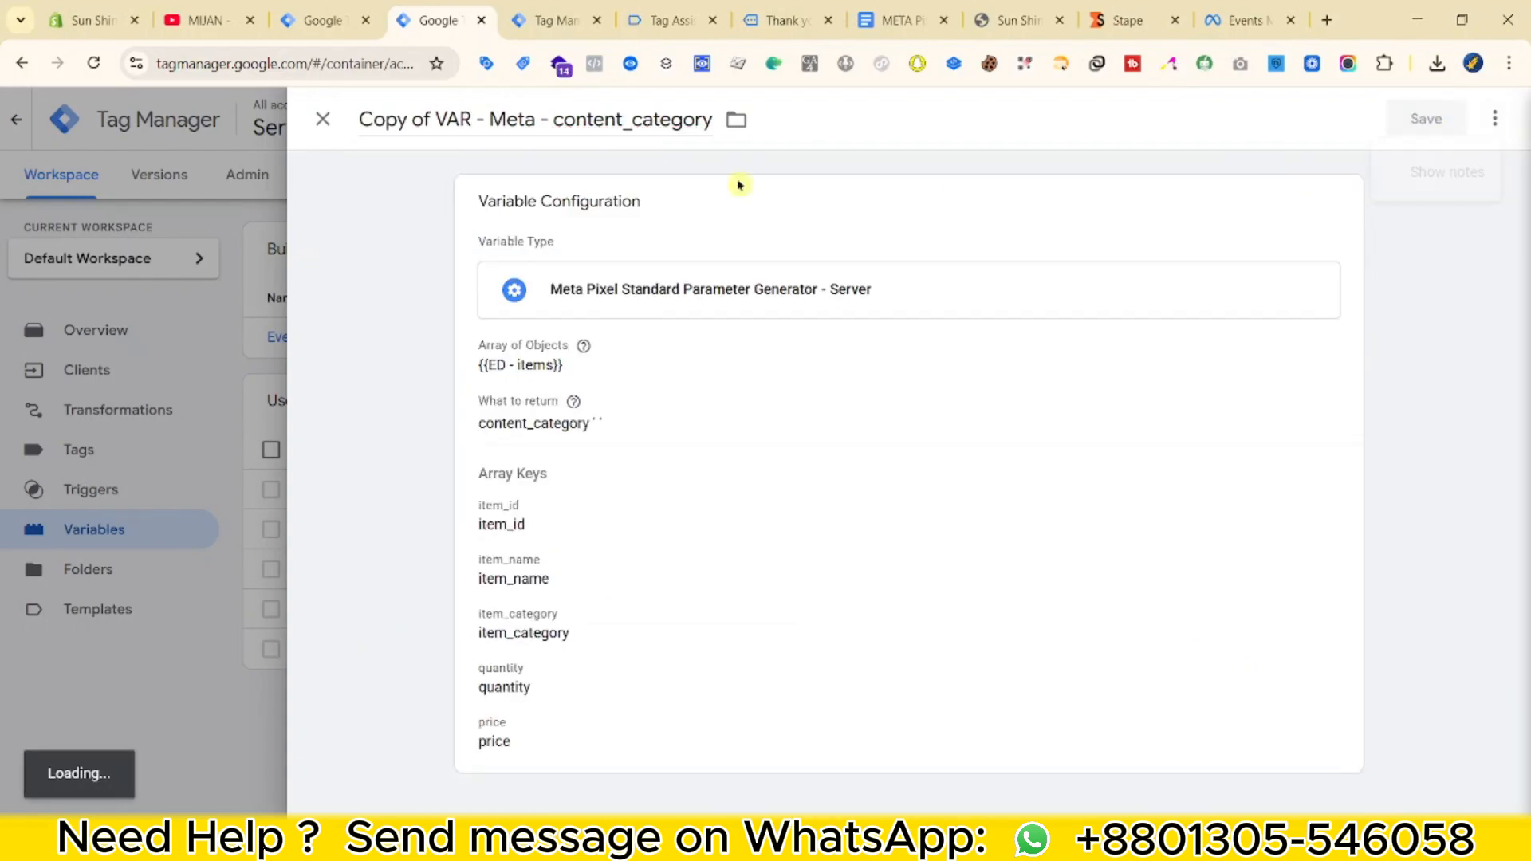
Set the next copy to return num_items, rename it 'VAR - Meta - num_items' and save.
key(shift+Home)
key(BackSpace)
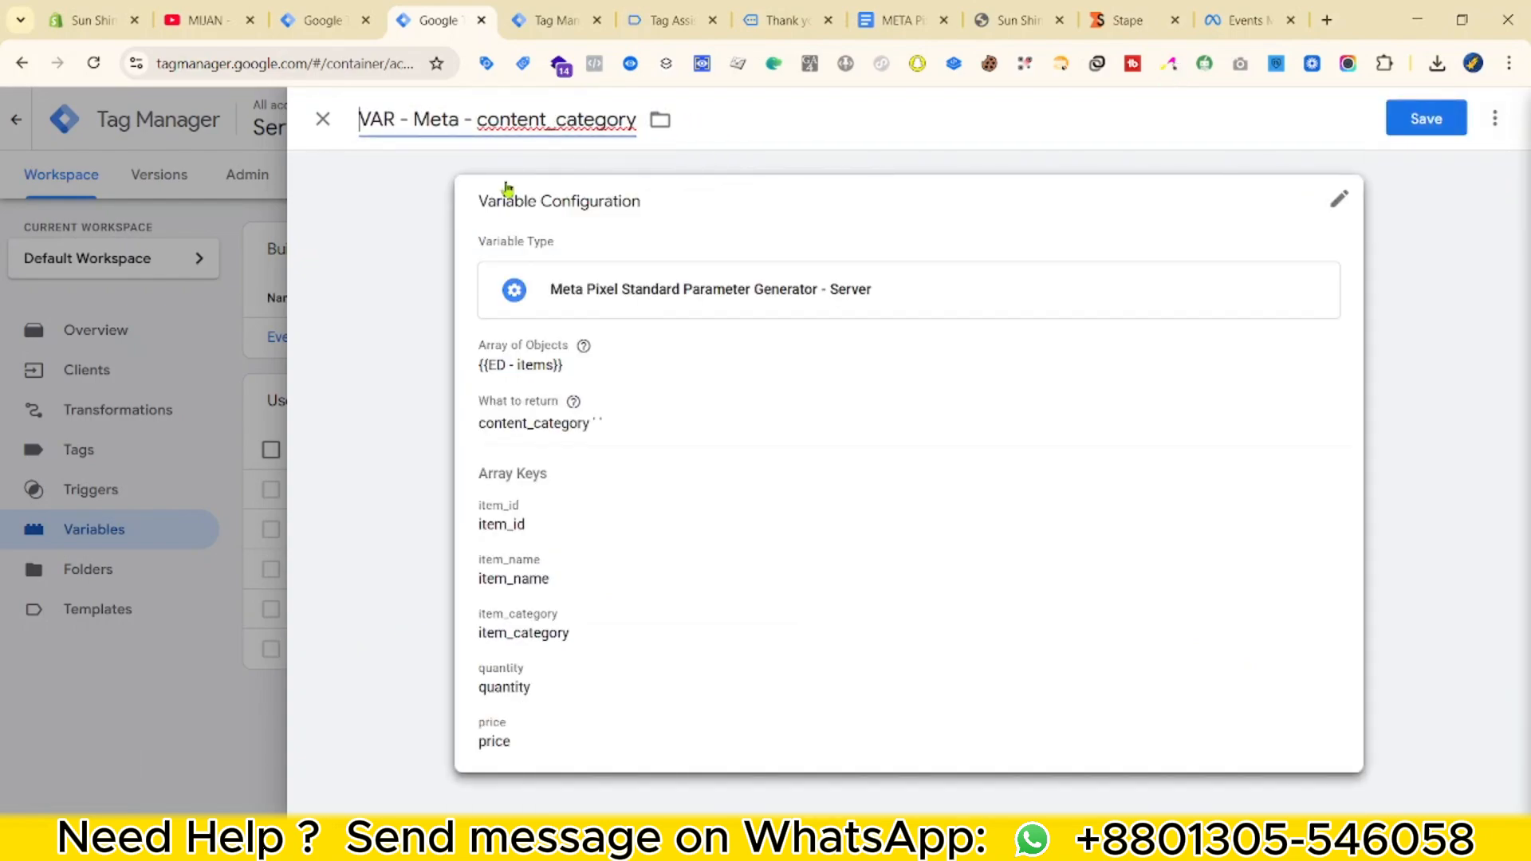
click(615, 505)
scroll(555, 464, down, 2)
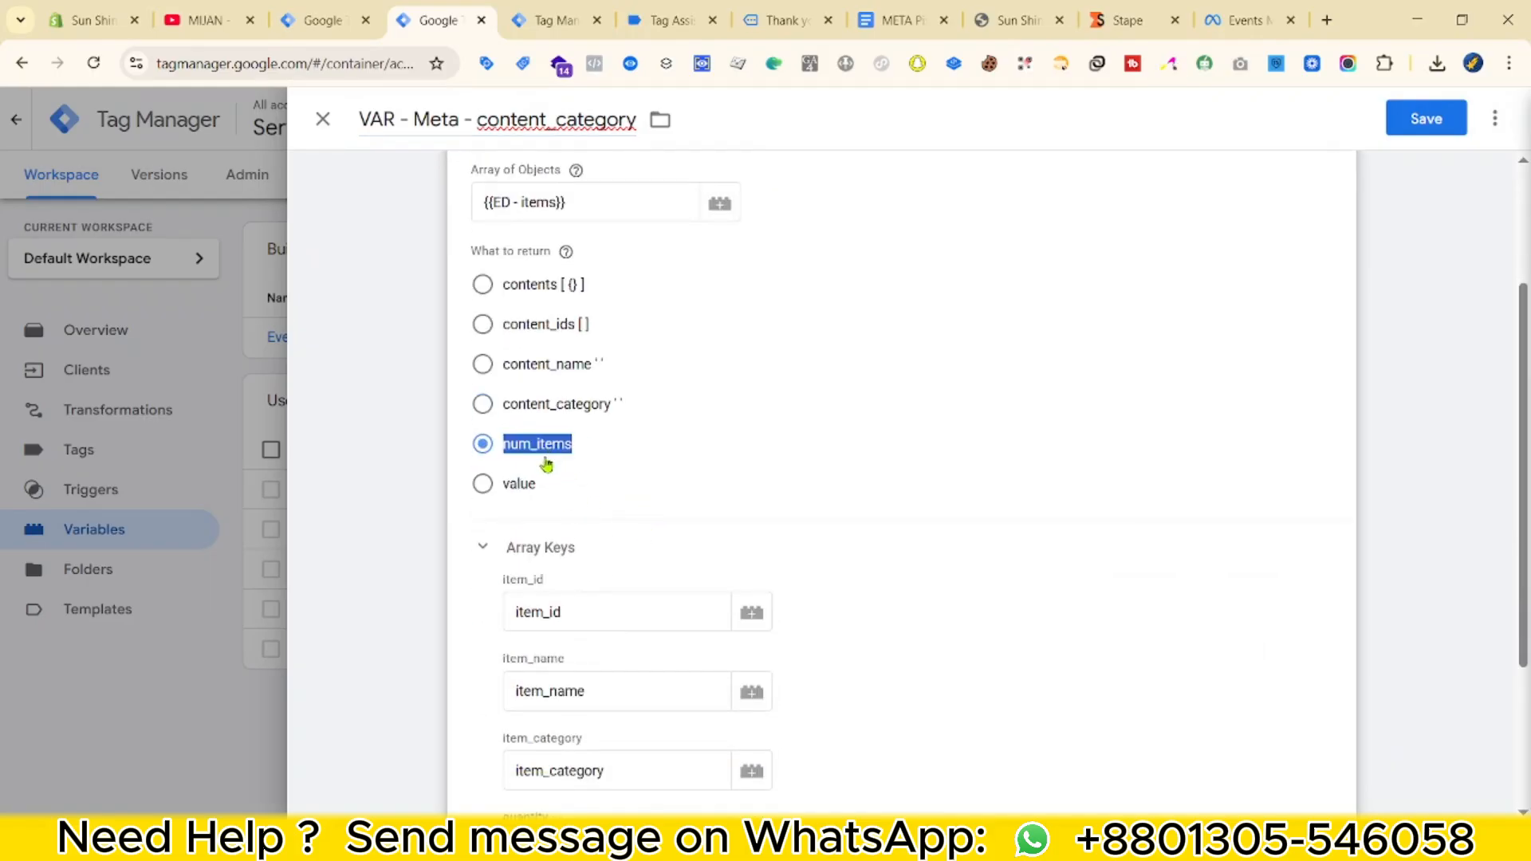
double_click(548, 134)
key(ctrl+v)
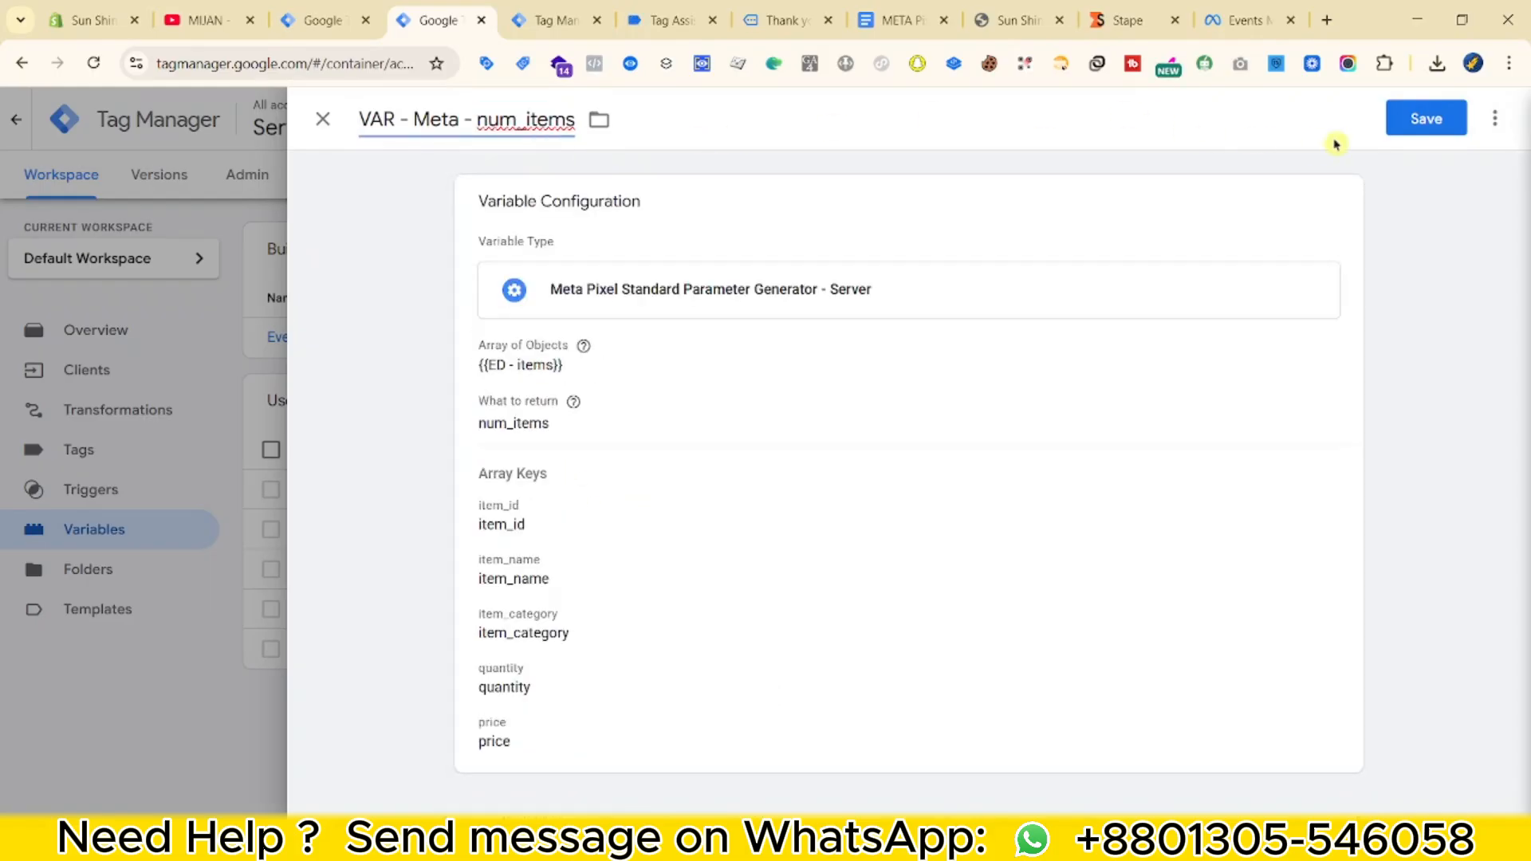
click(1450, 119)
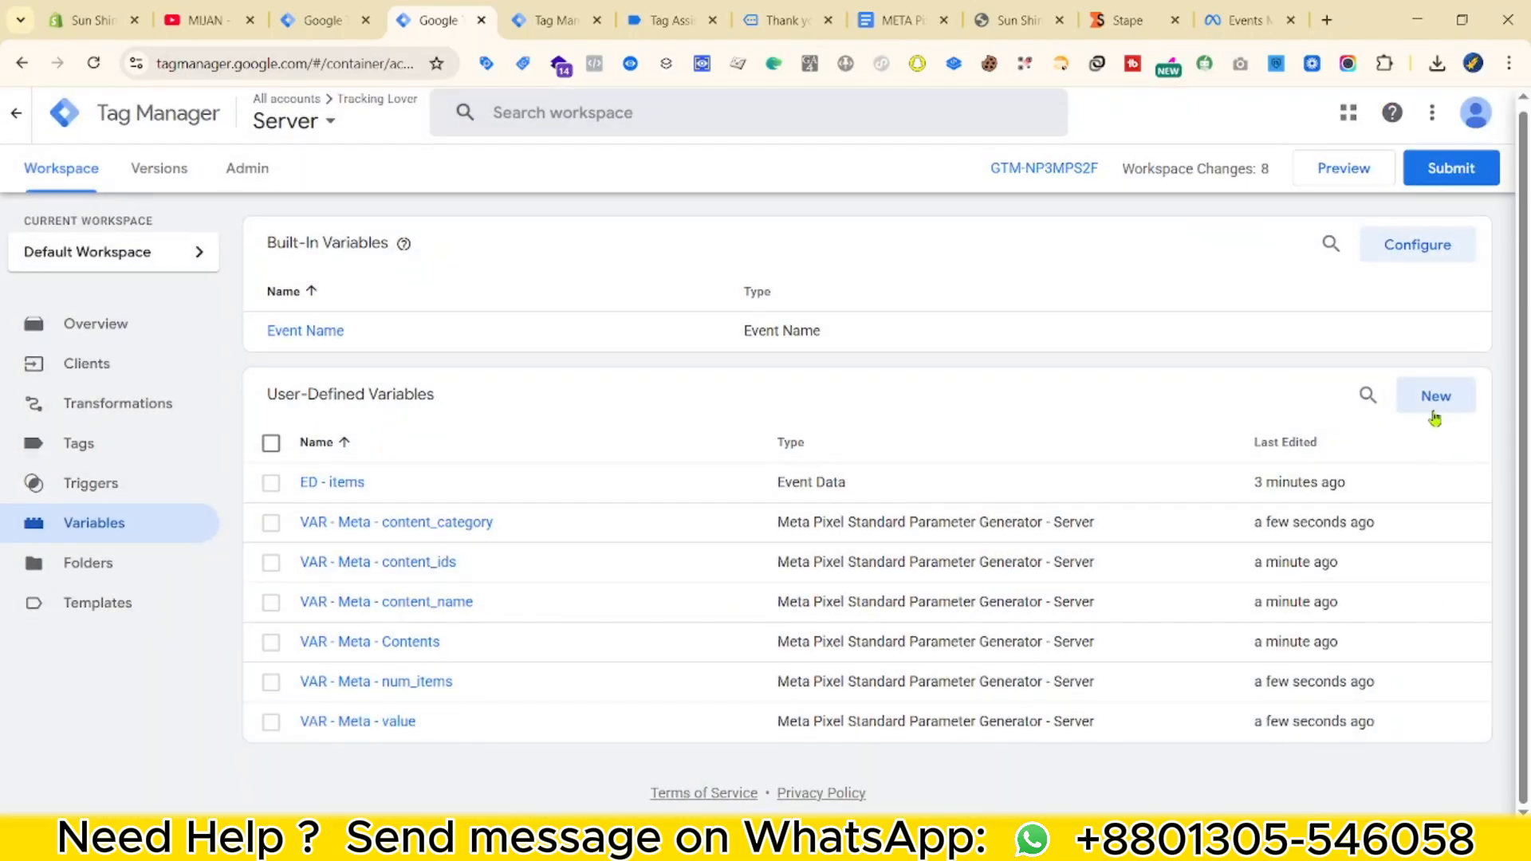
Create a Constant 'Meta Pixel ID' holding the dataset ID copied from Events Manager, and save it.
click(1432, 408)
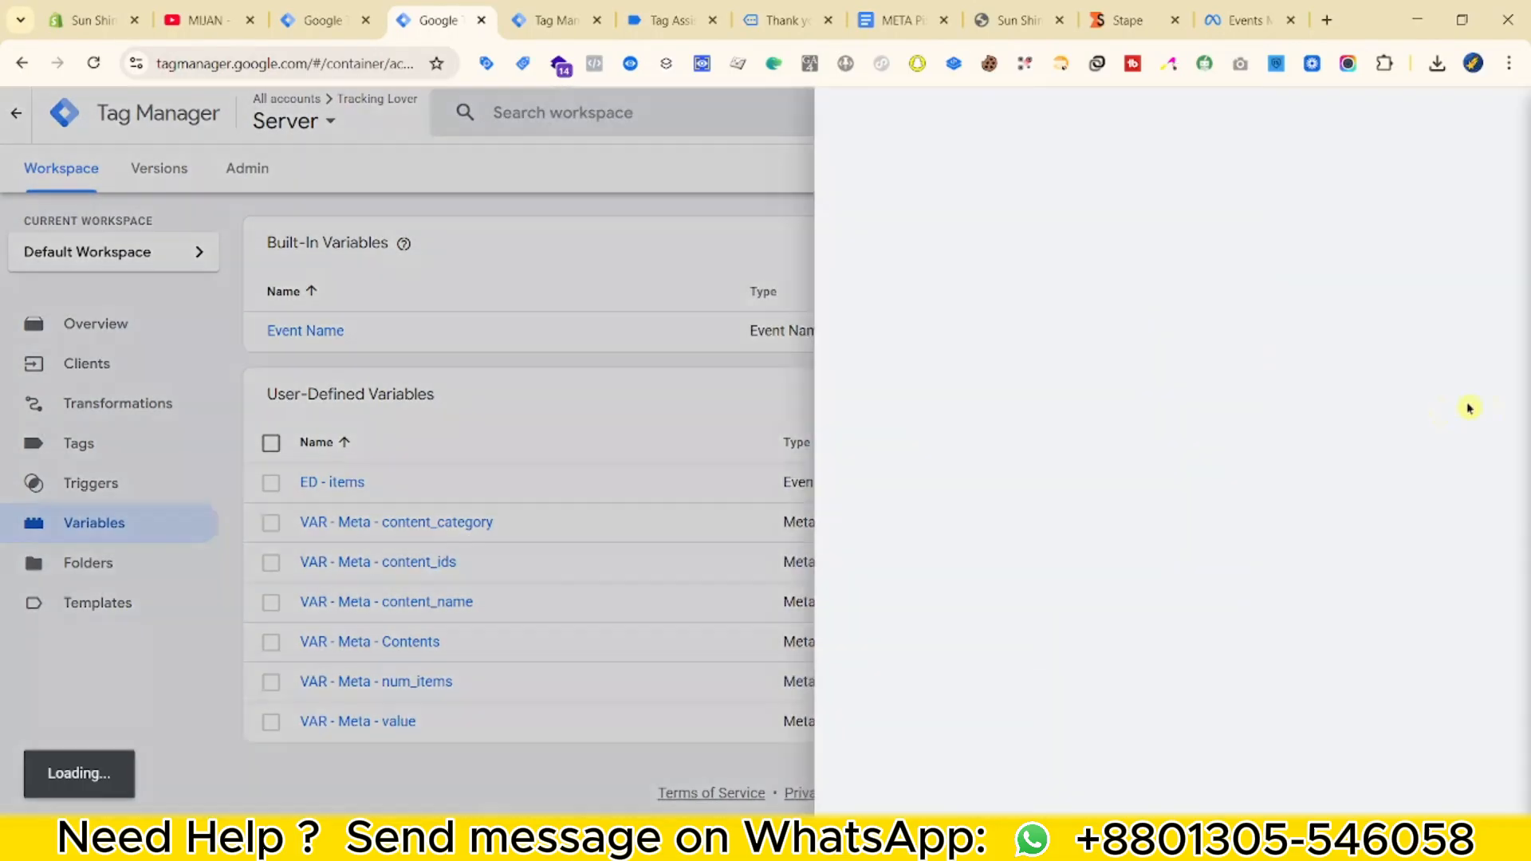
click(1164, 343)
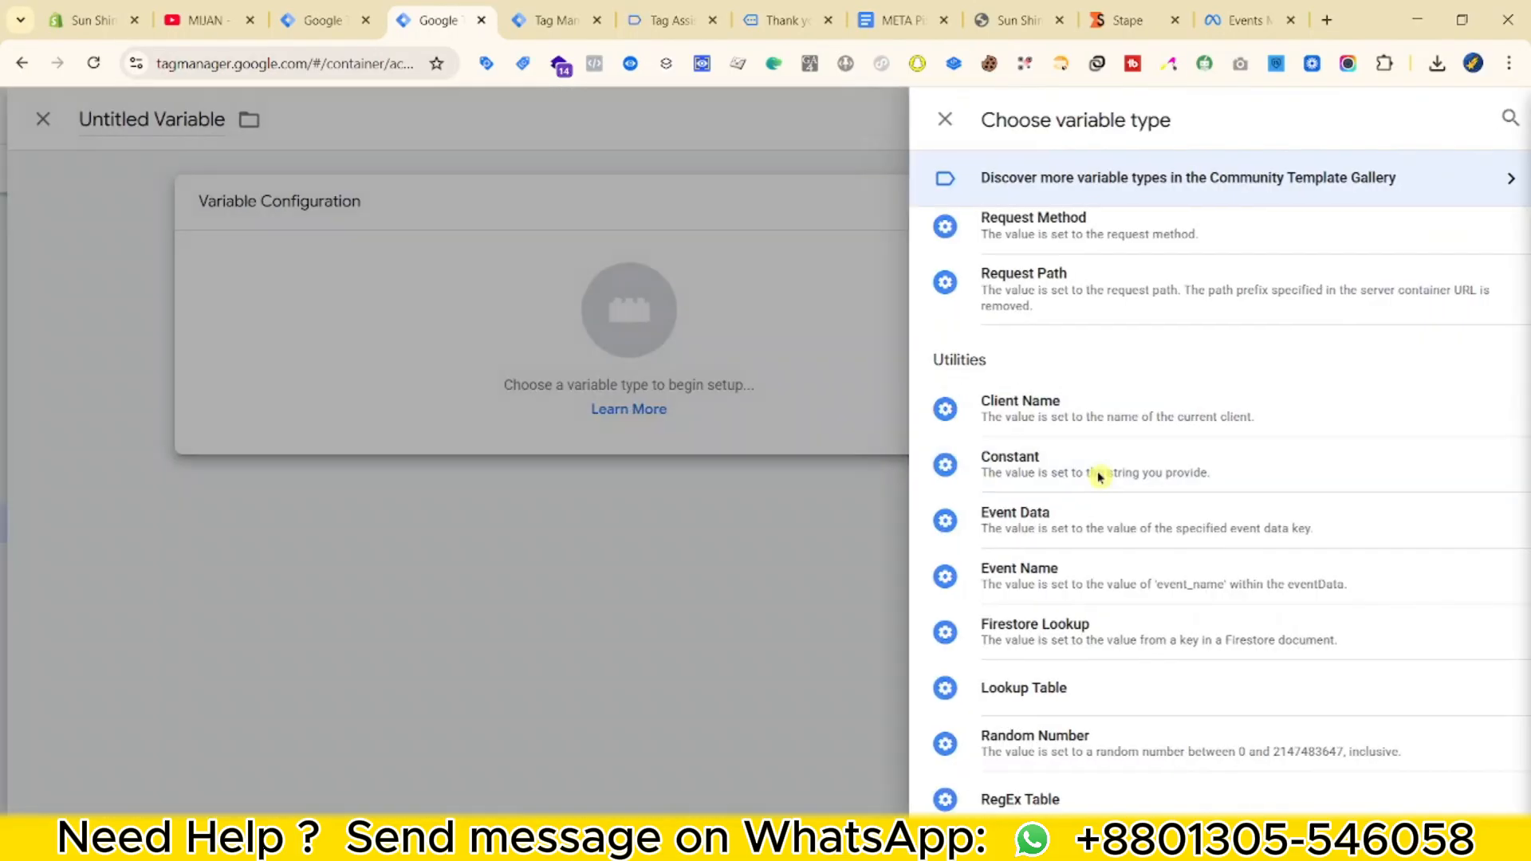
click(1097, 472)
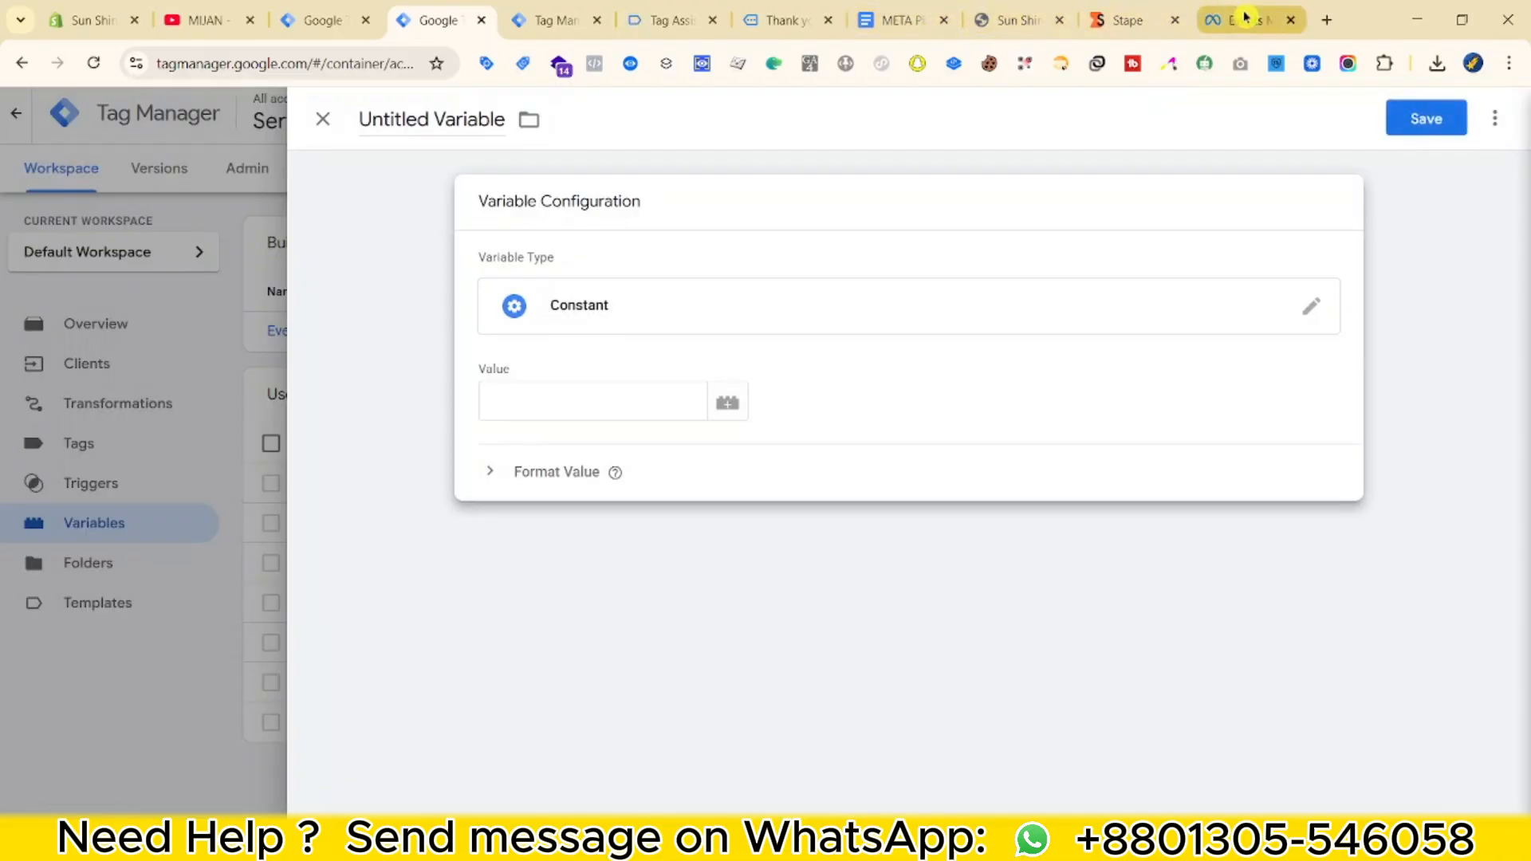
drag(1232, 17, 669, 26)
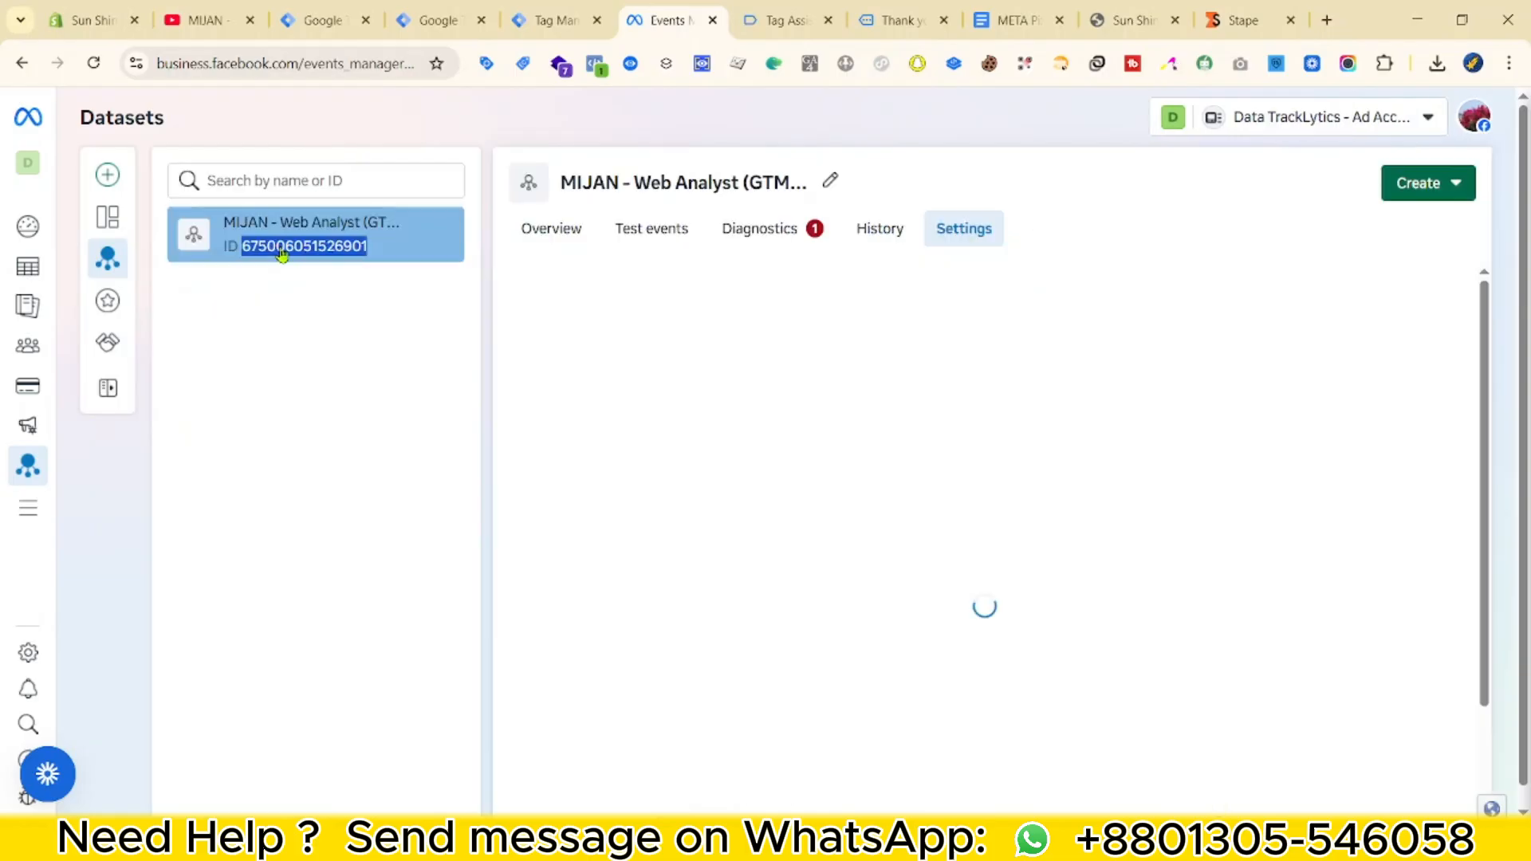
right_click(288, 245)
click(403, 271)
click(543, 6)
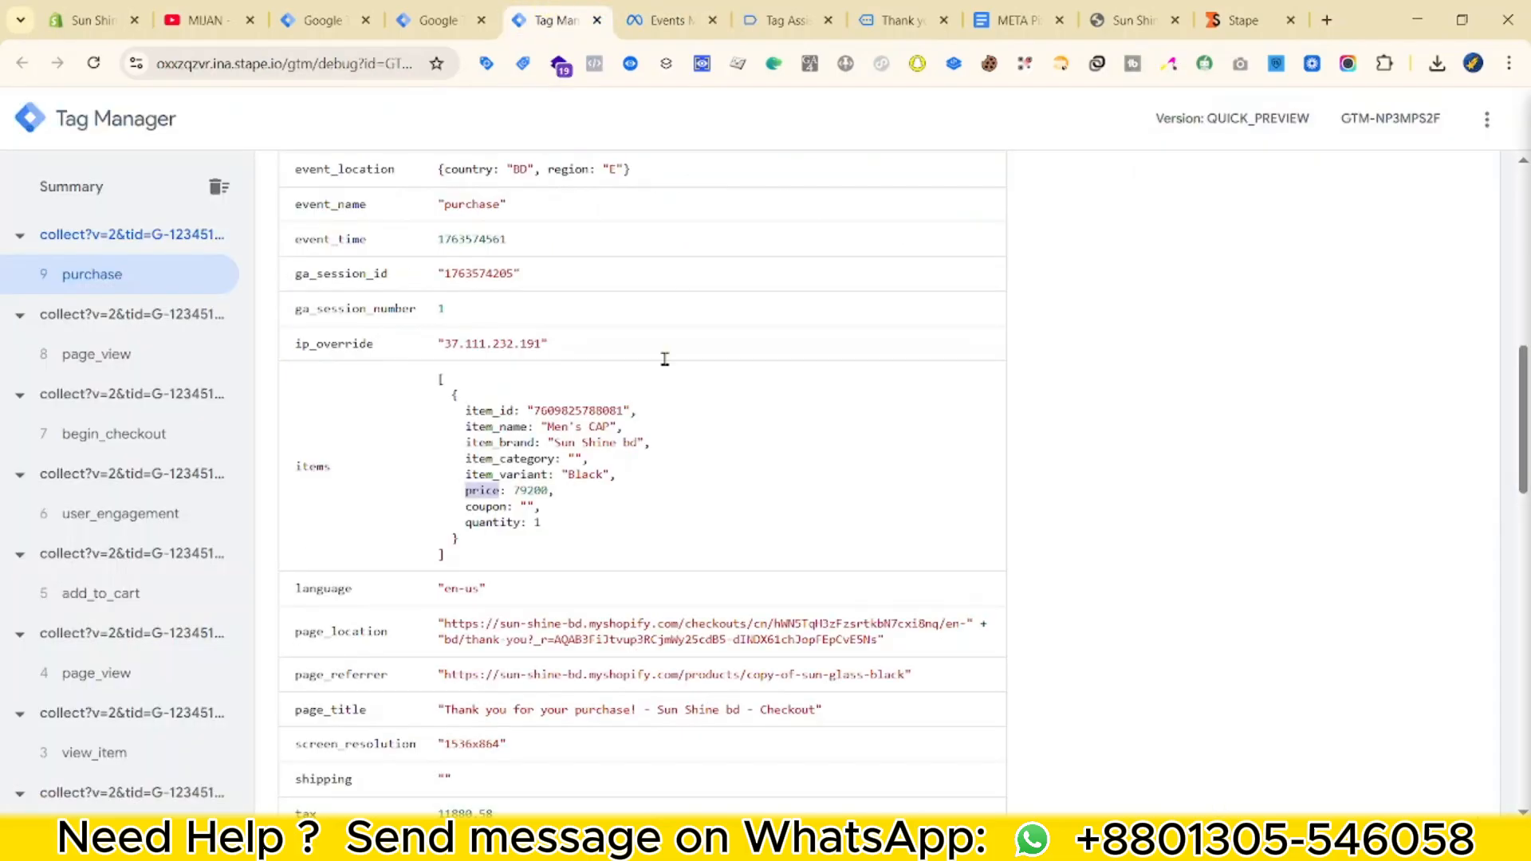
click(450, 6)
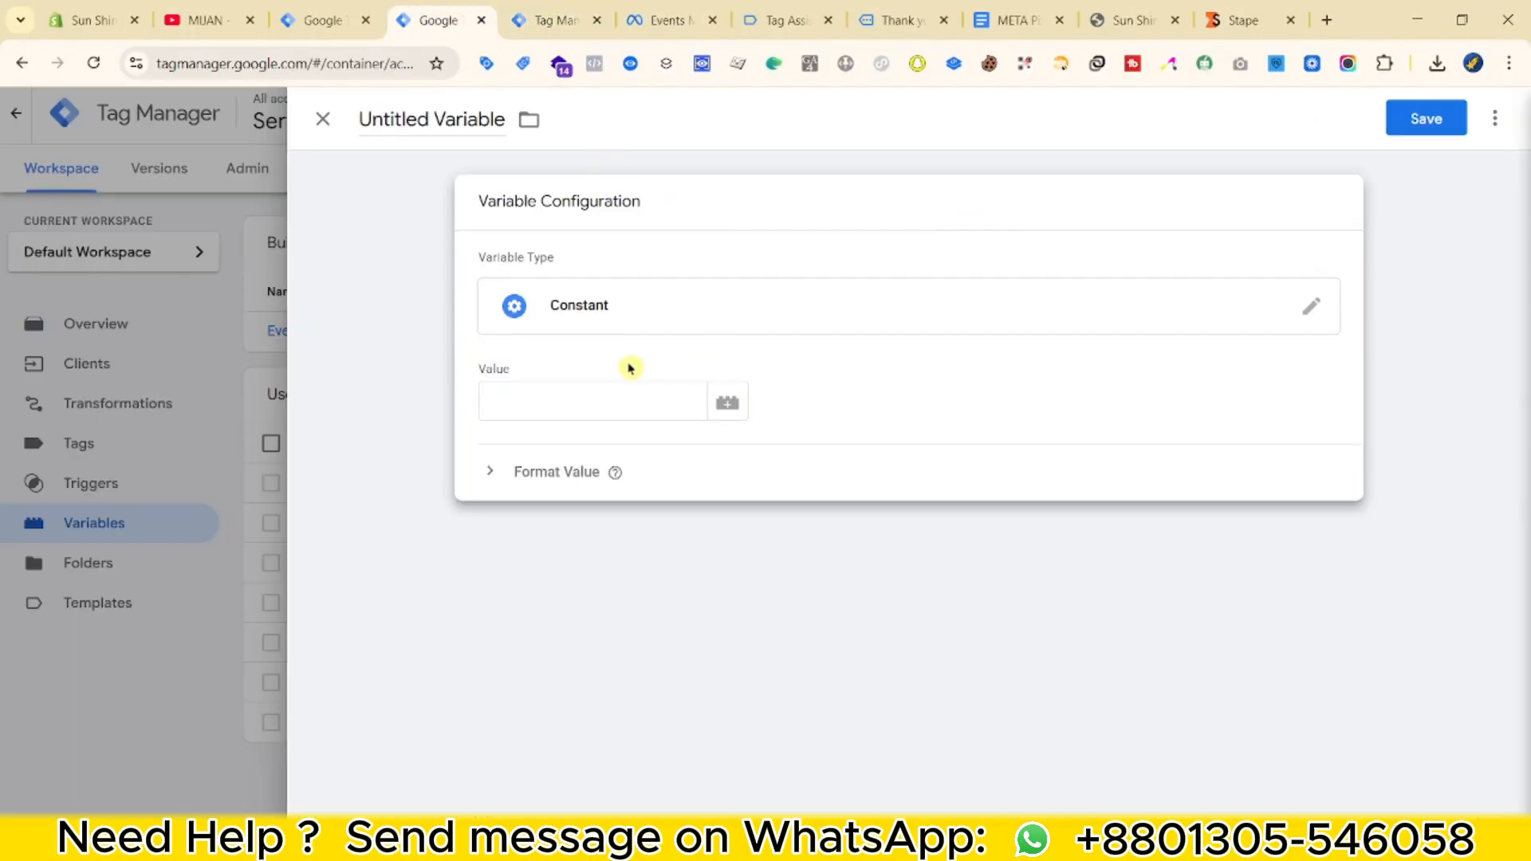
click(539, 401)
click(408, 119)
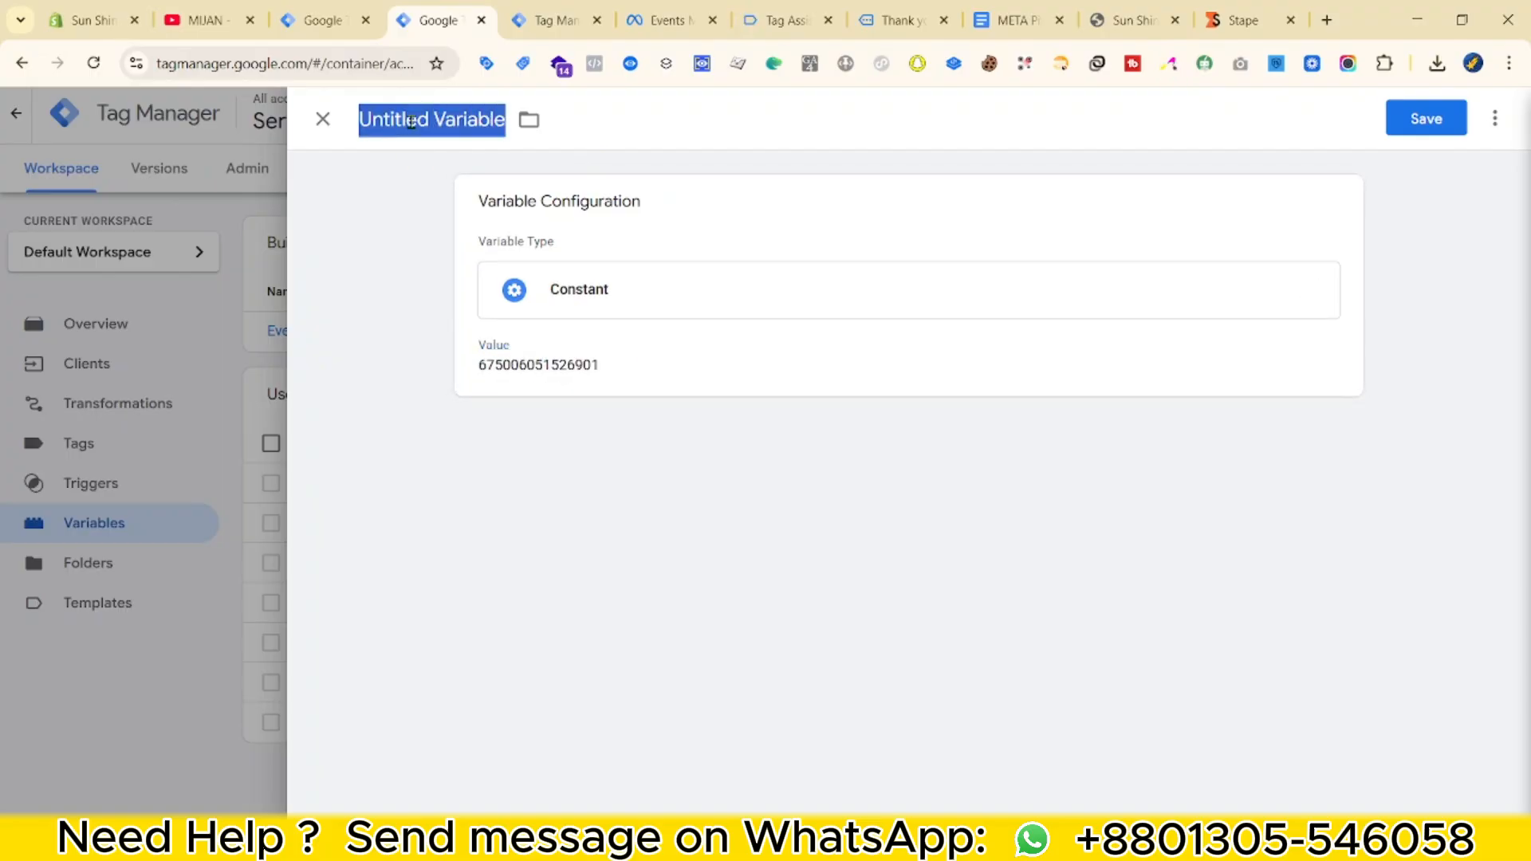
text(Meta Pixel ID)
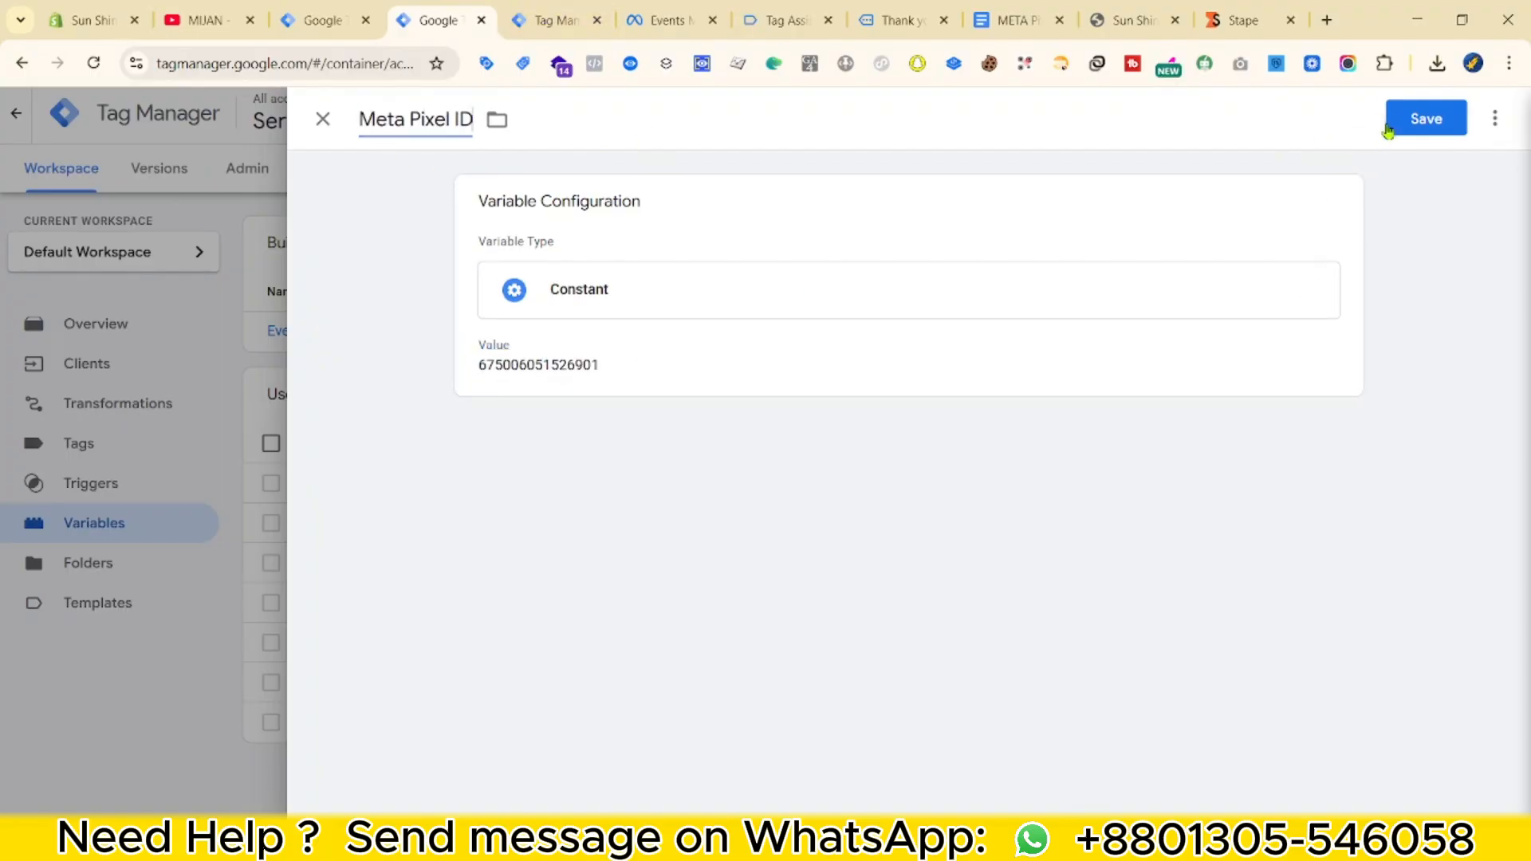
click(1399, 128)
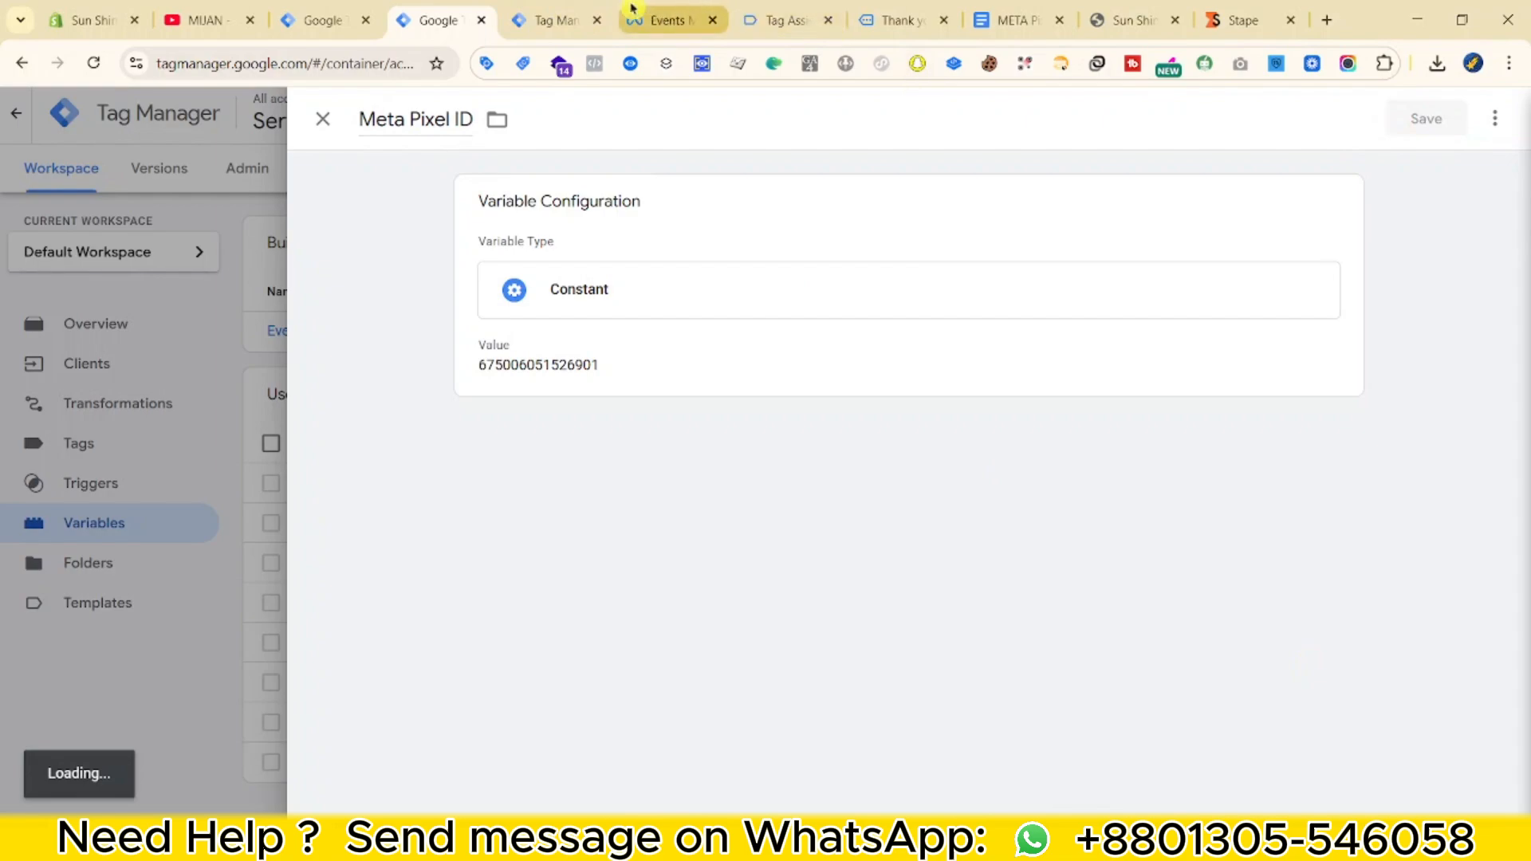
click(642, 20)
Generate a Conversions API access token without Dataset Quality API and copy it.
scroll(798, 640, down, 3)
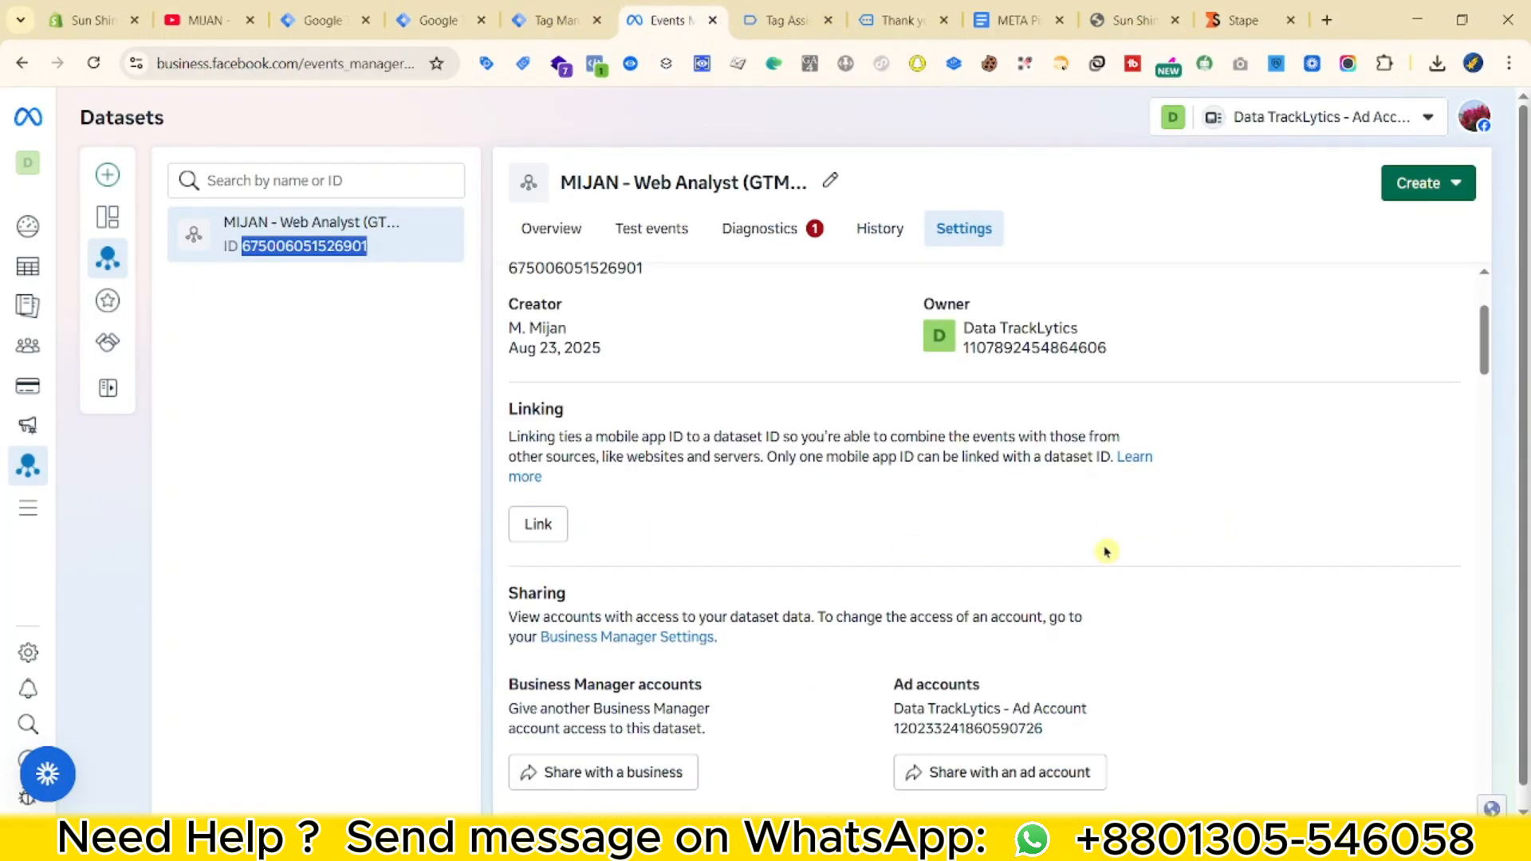
scroll(1106, 551, down, 15)
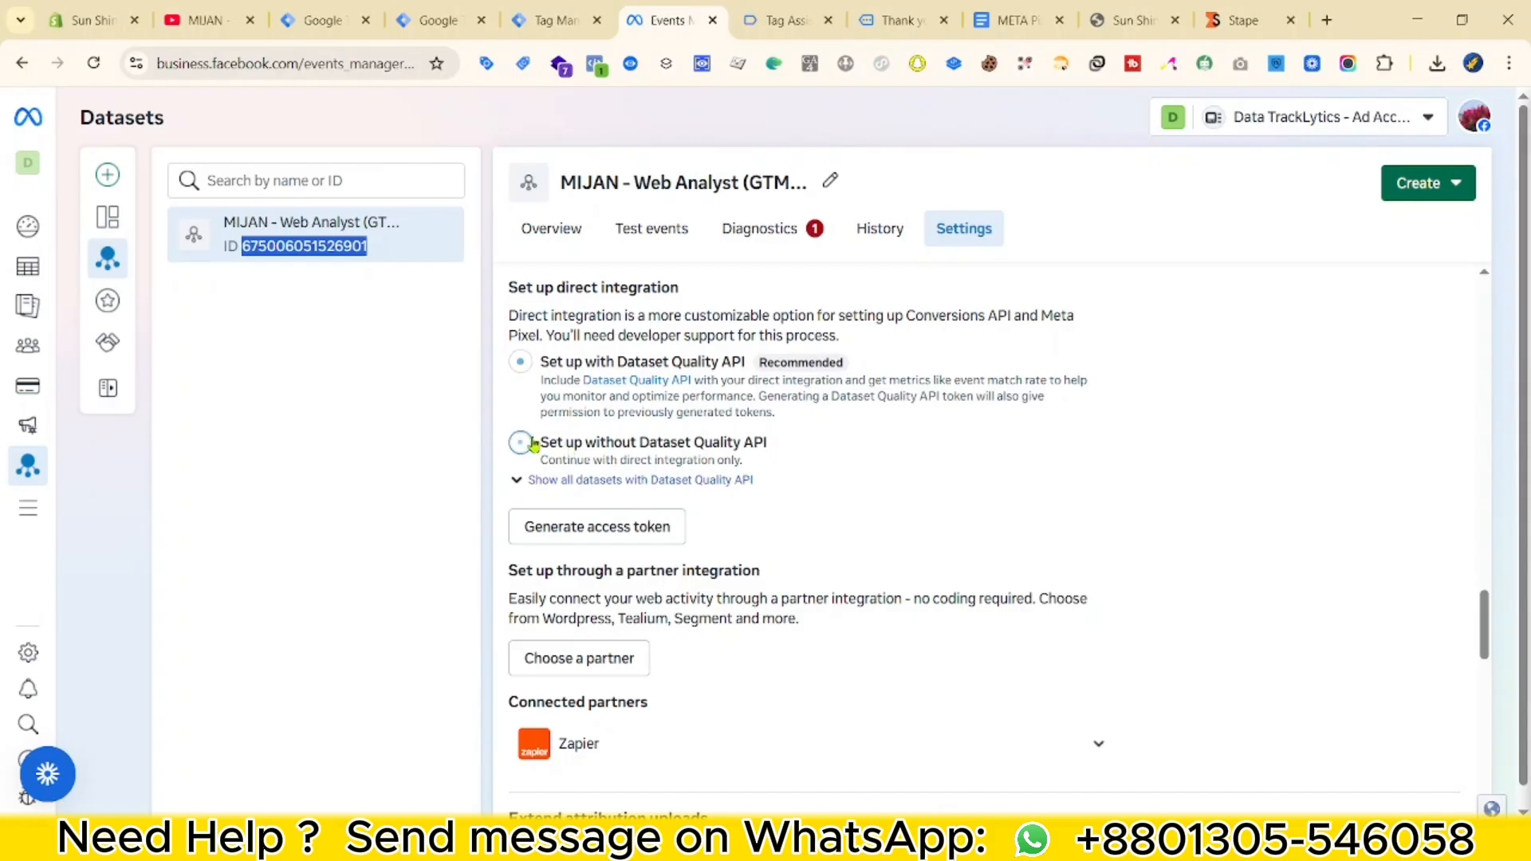
click(532, 444)
click(530, 530)
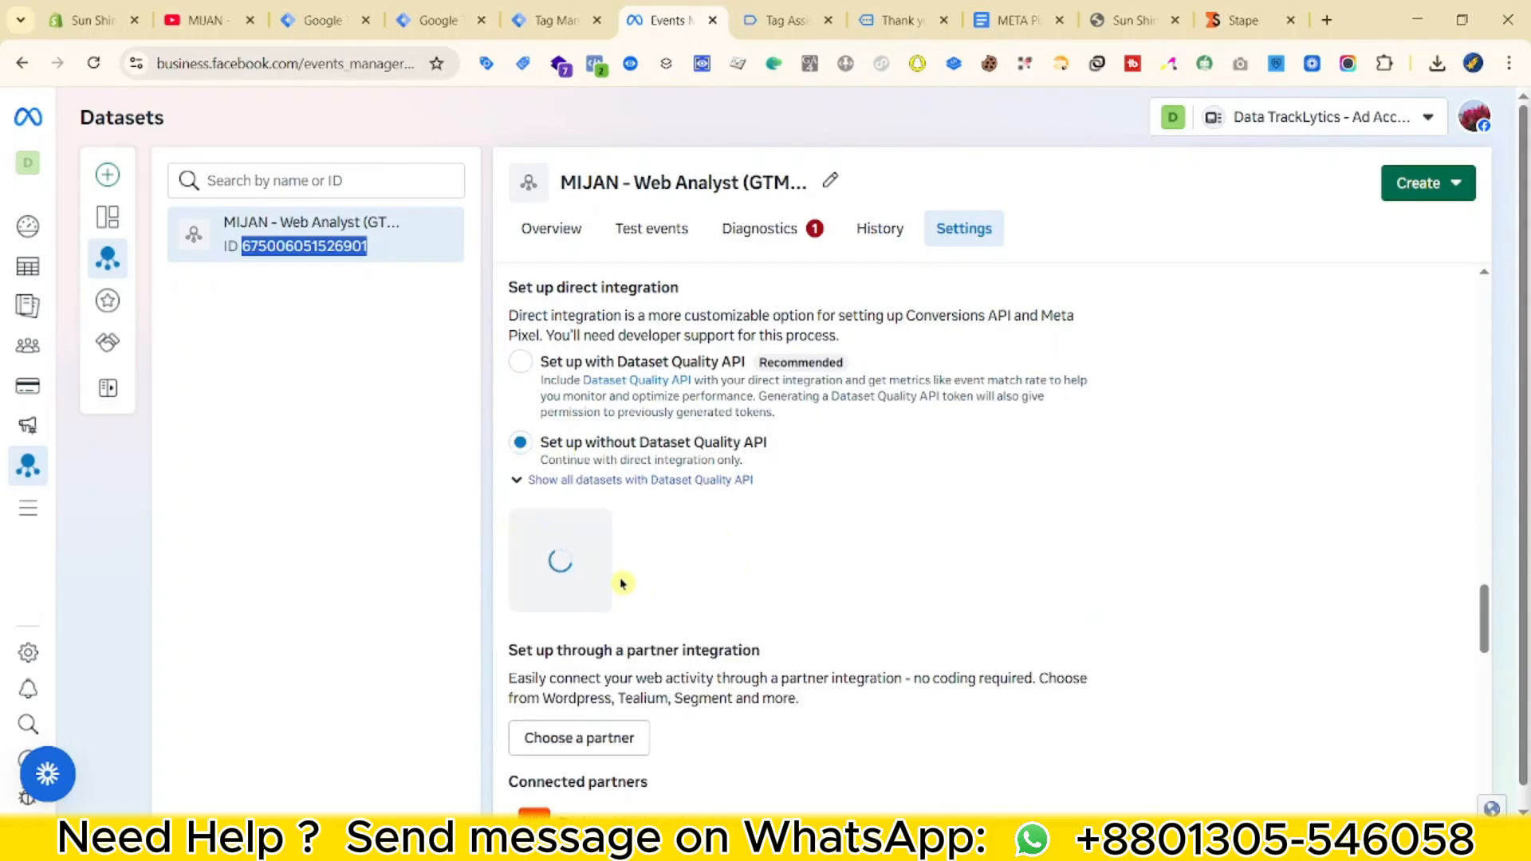
click(877, 616)
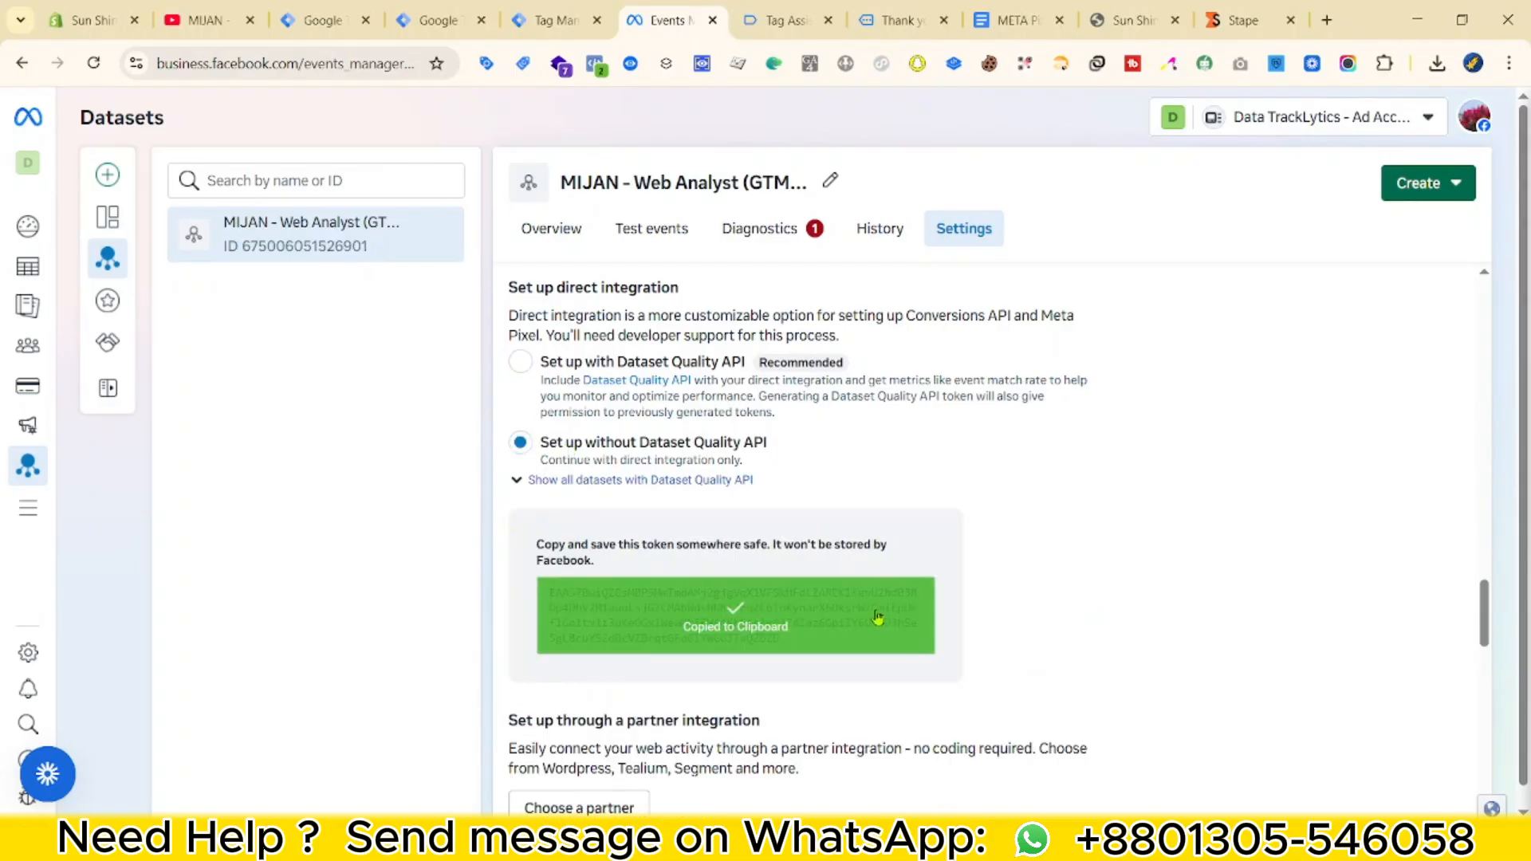
click(580, 17)
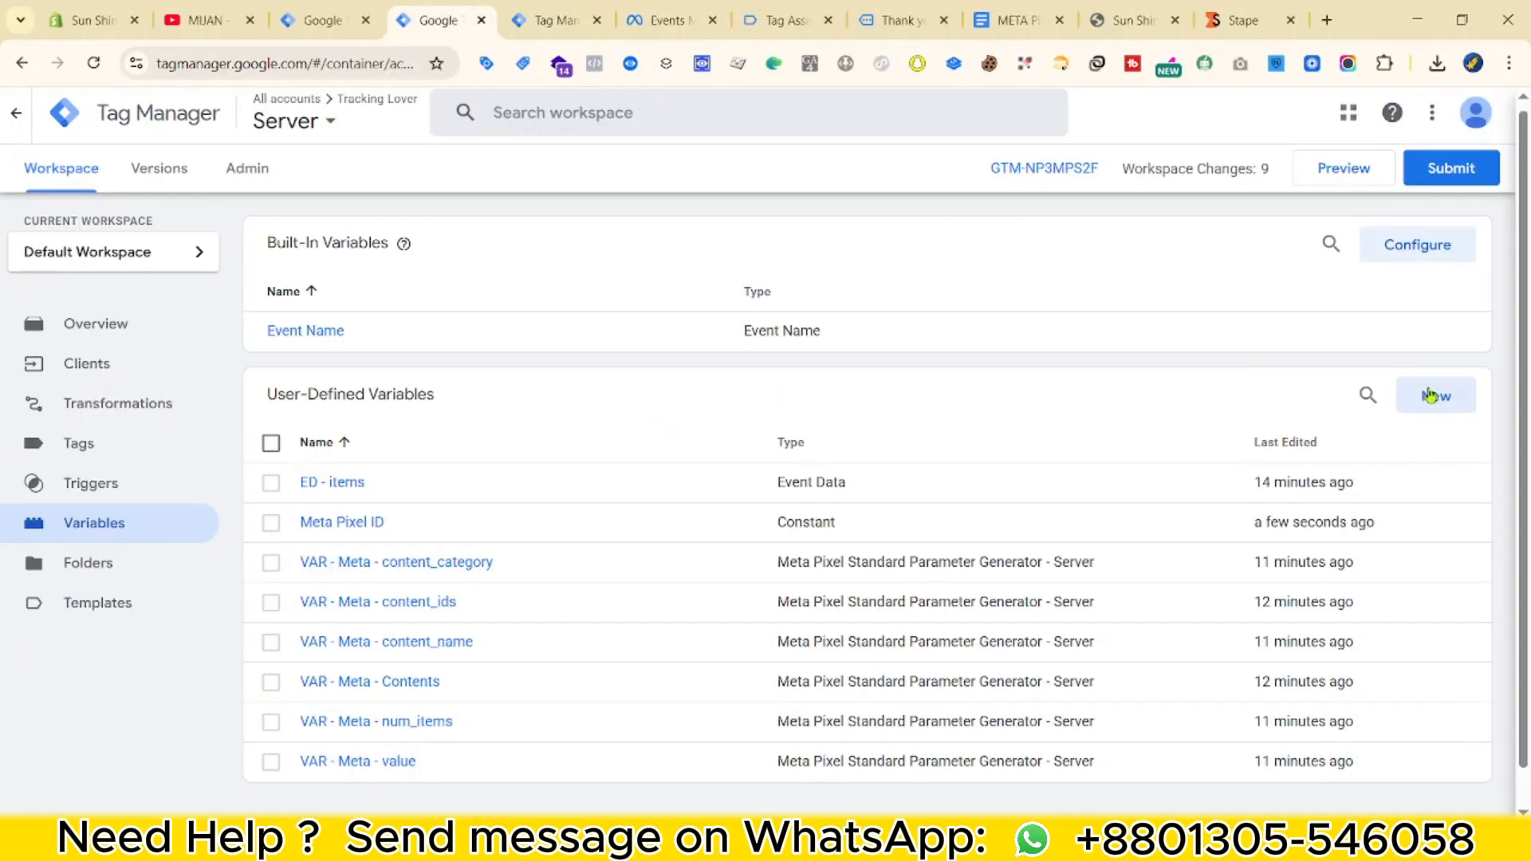
Add a Constant 'Meta Pixel Access Token' with the copied access token as its value and save.
click(1428, 390)
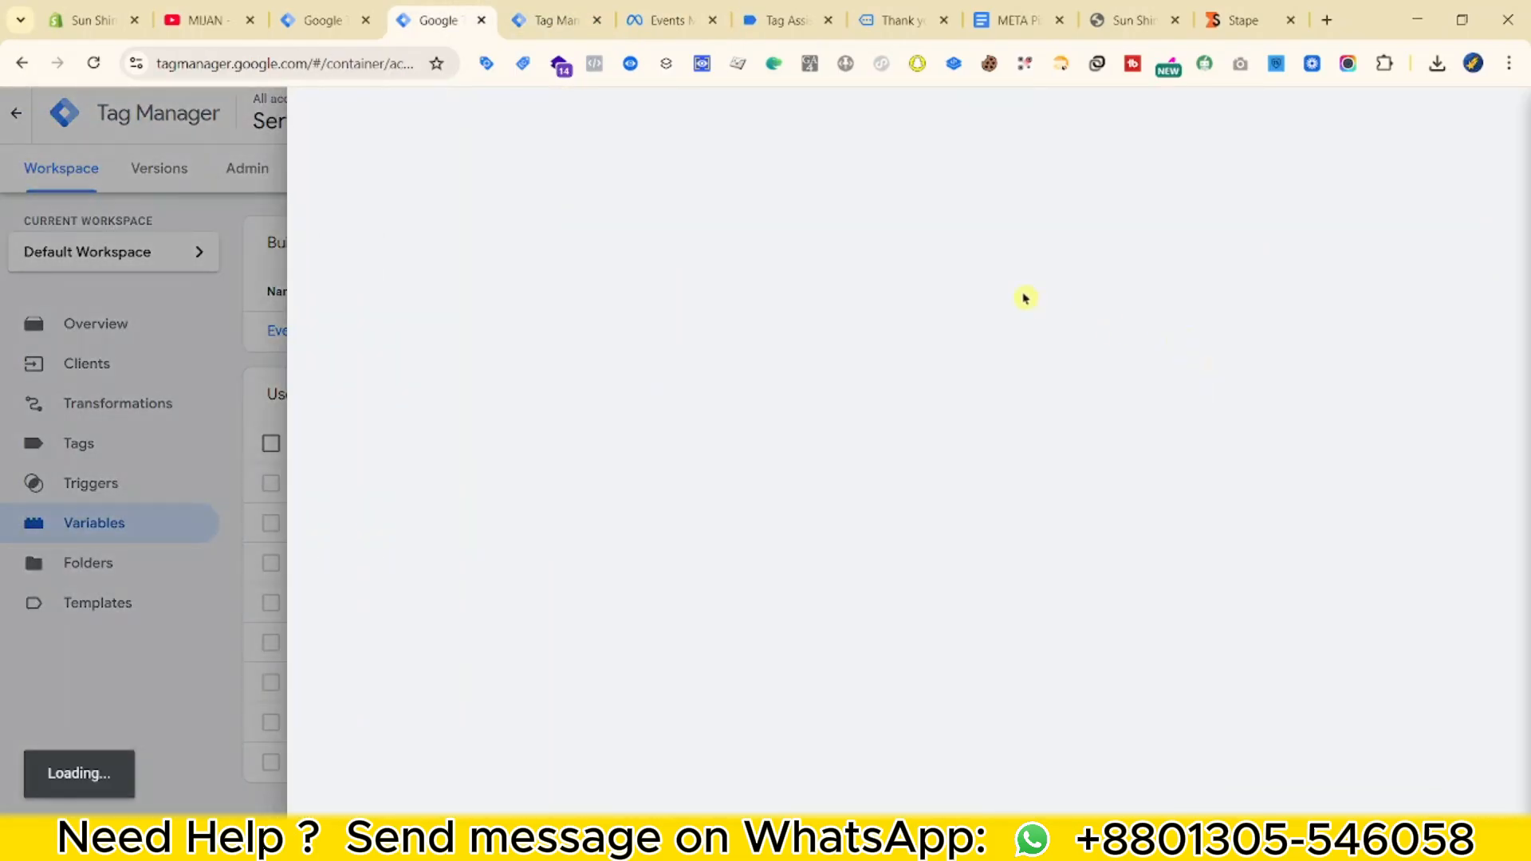
click(680, 311)
scroll(943, 693, down, 5)
scroll(979, 490, up, 3)
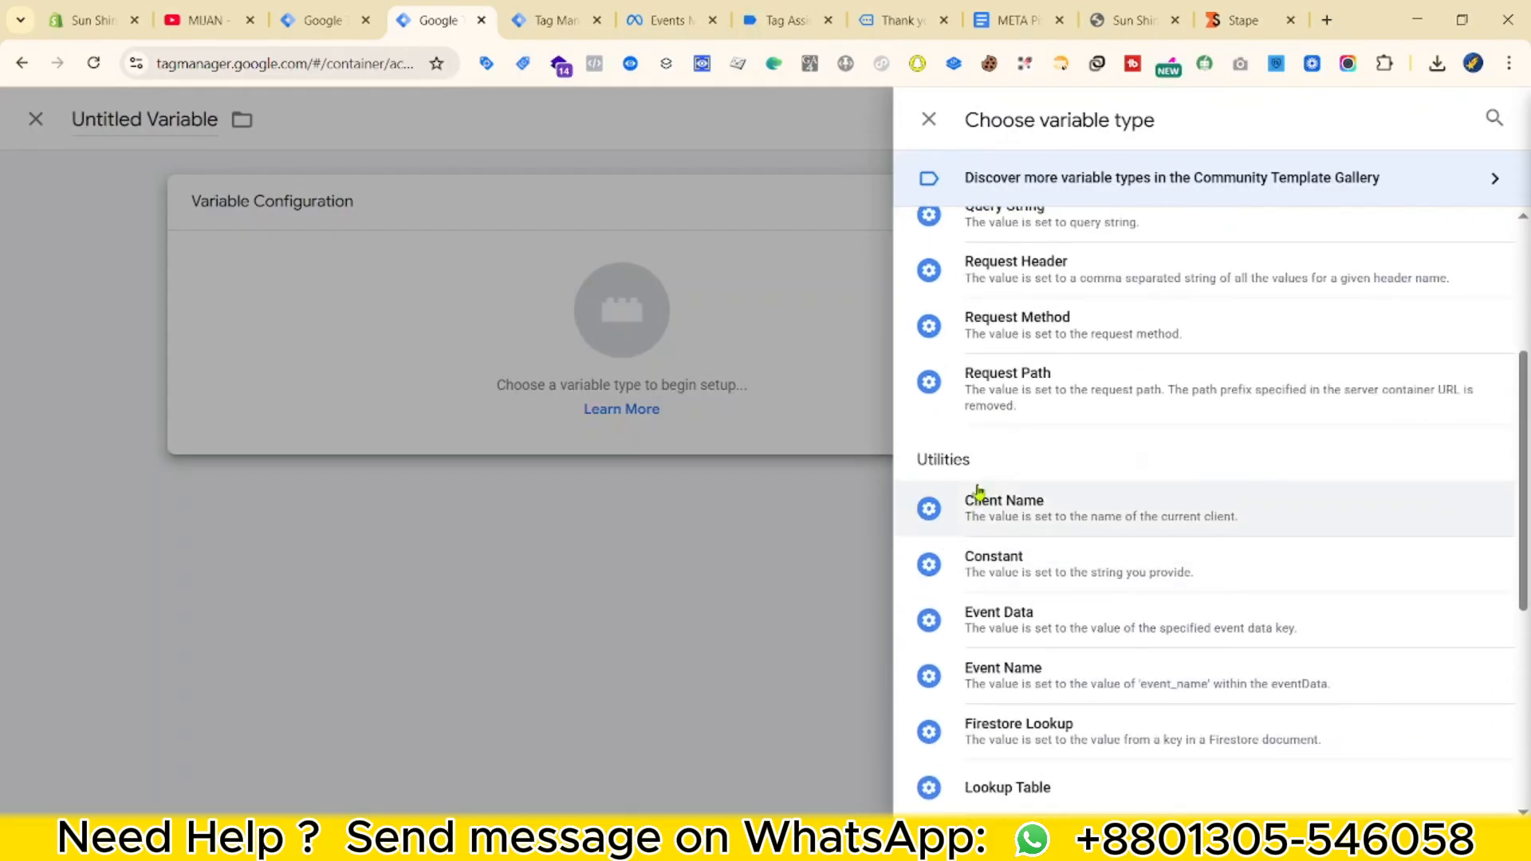
click(1001, 555)
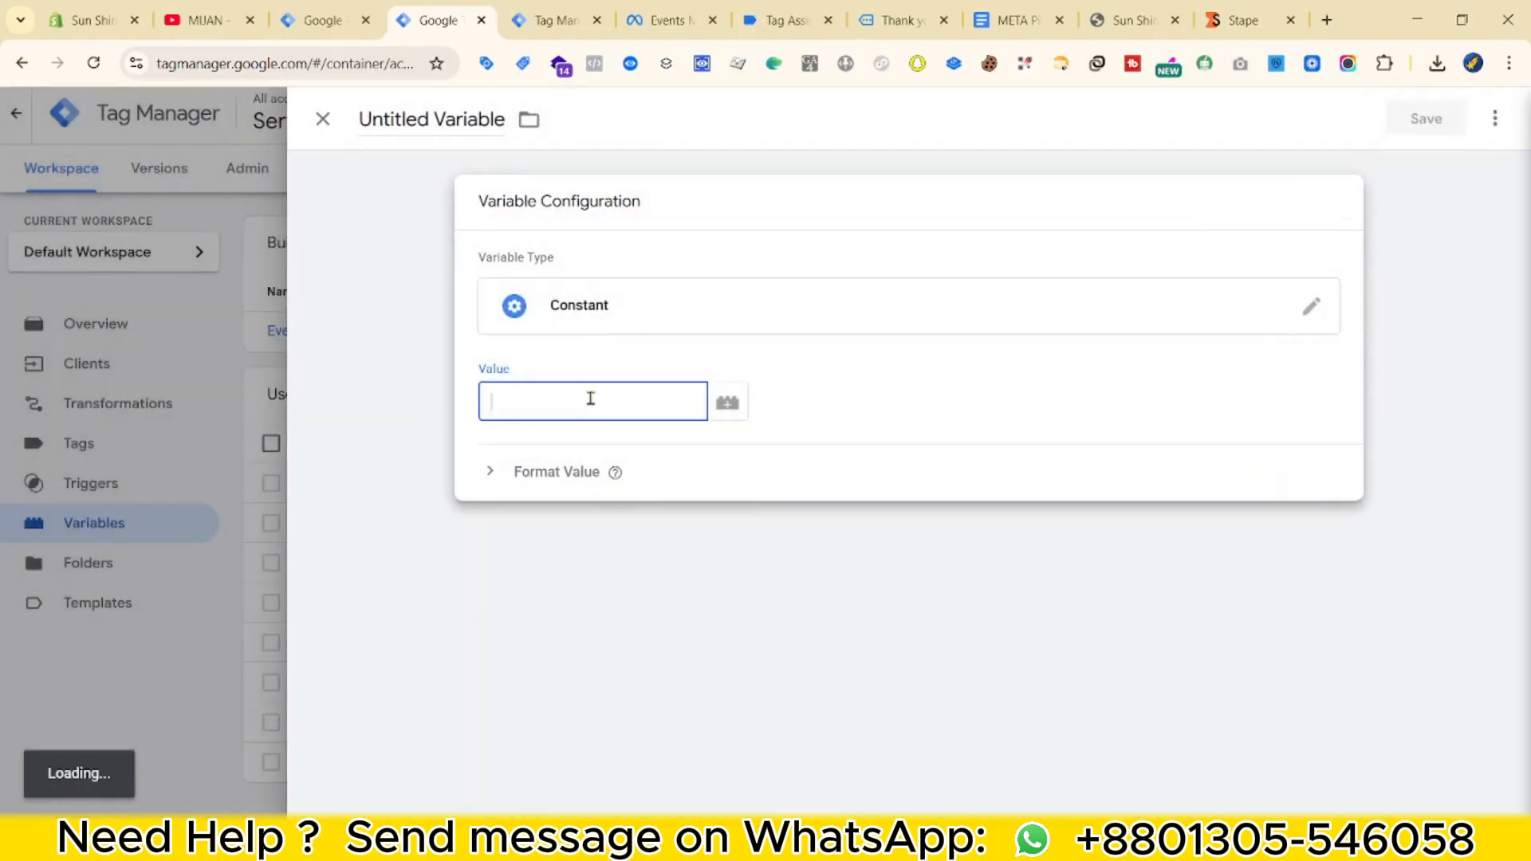
key(ctrl+v)
click(427, 124)
text(M)
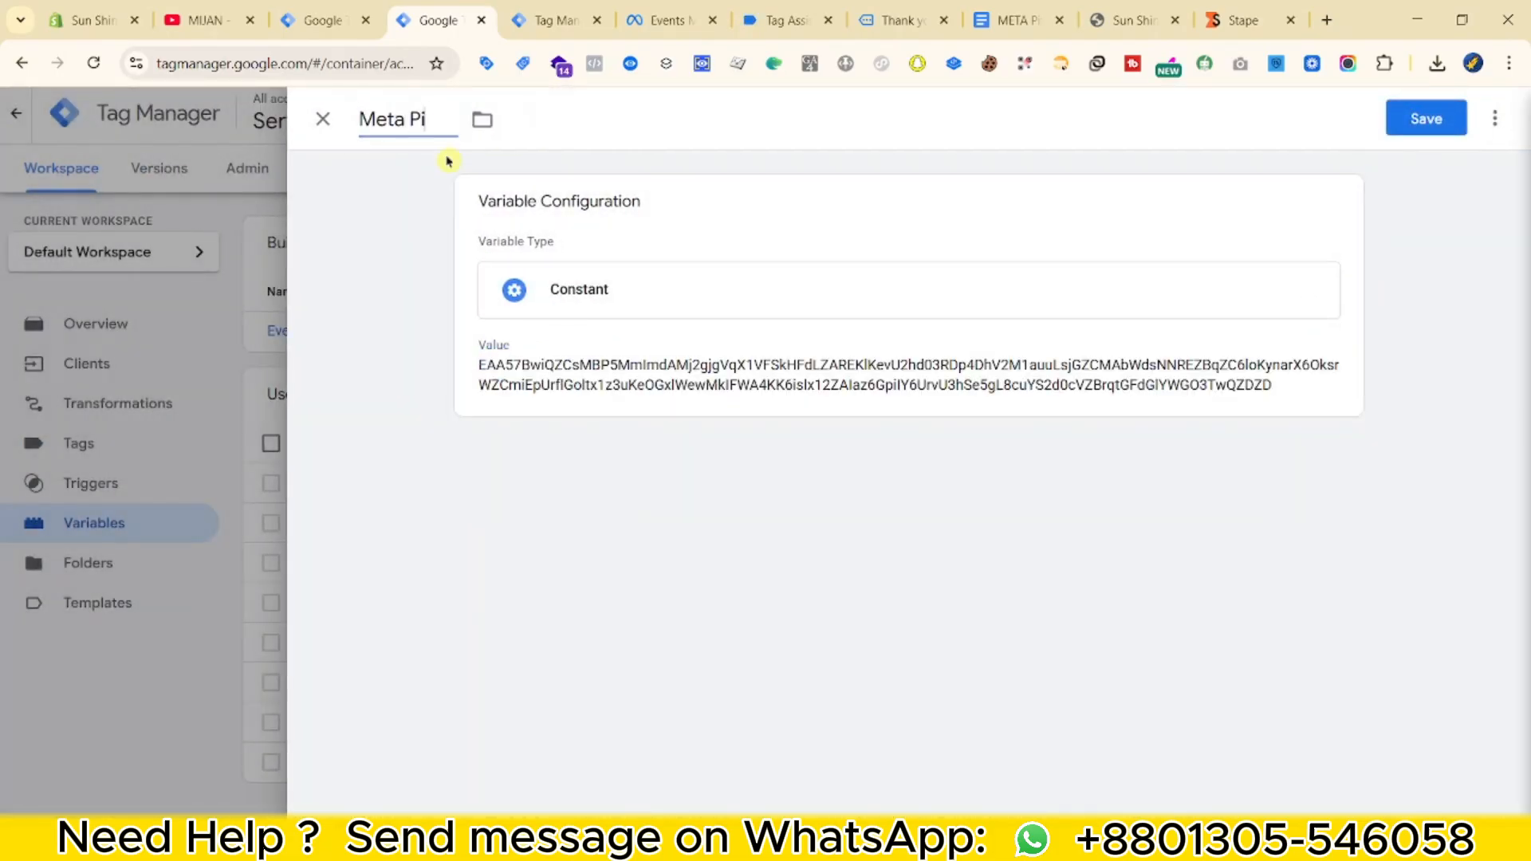
click(1435, 120)
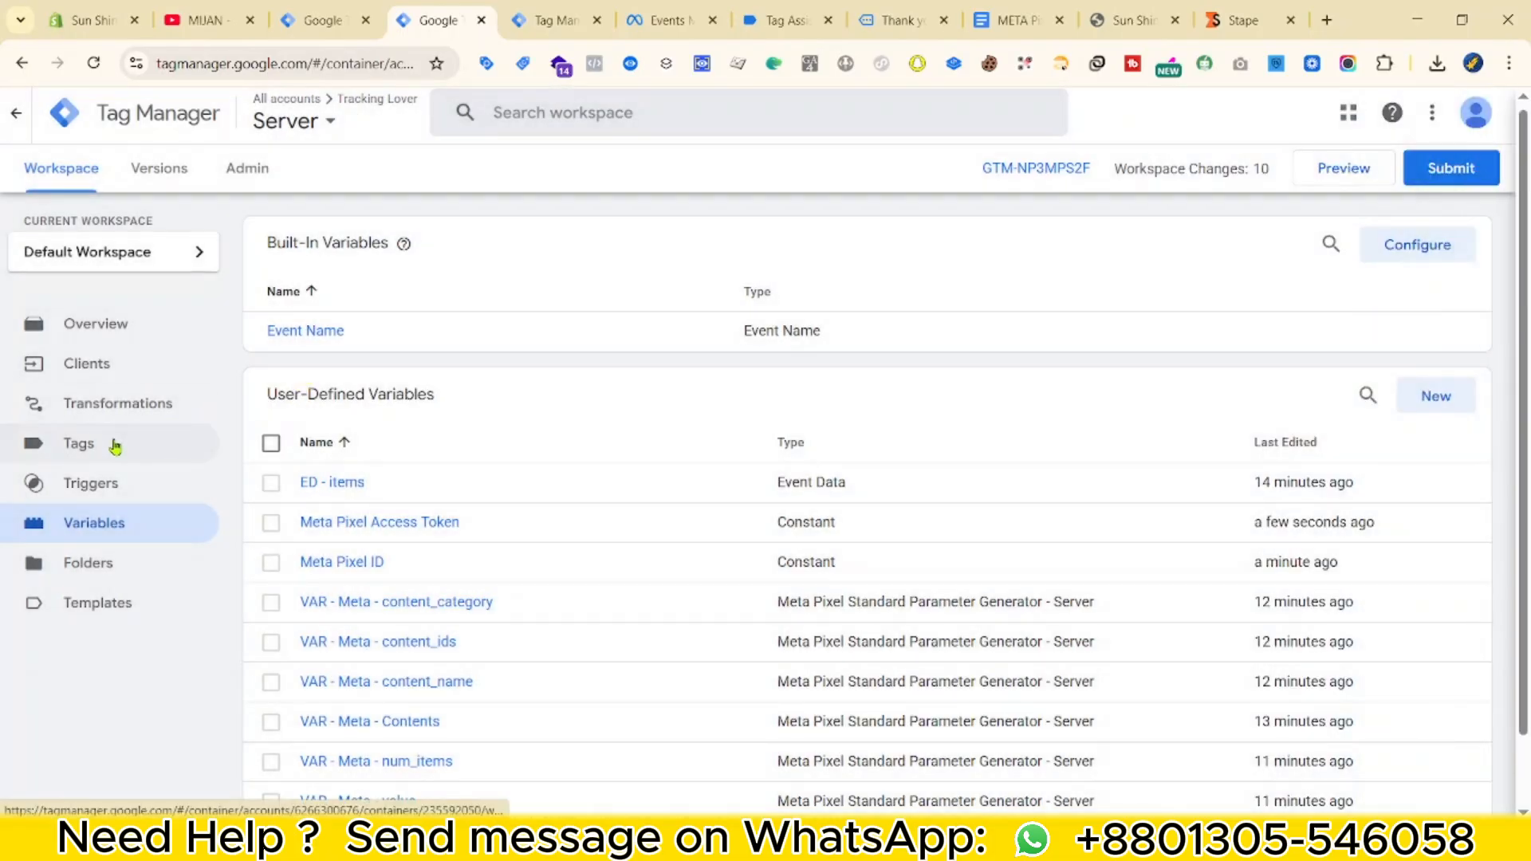
click(114, 445)
Start a new tag and search the Community Template Gallery for 'Face'.
click(1432, 256)
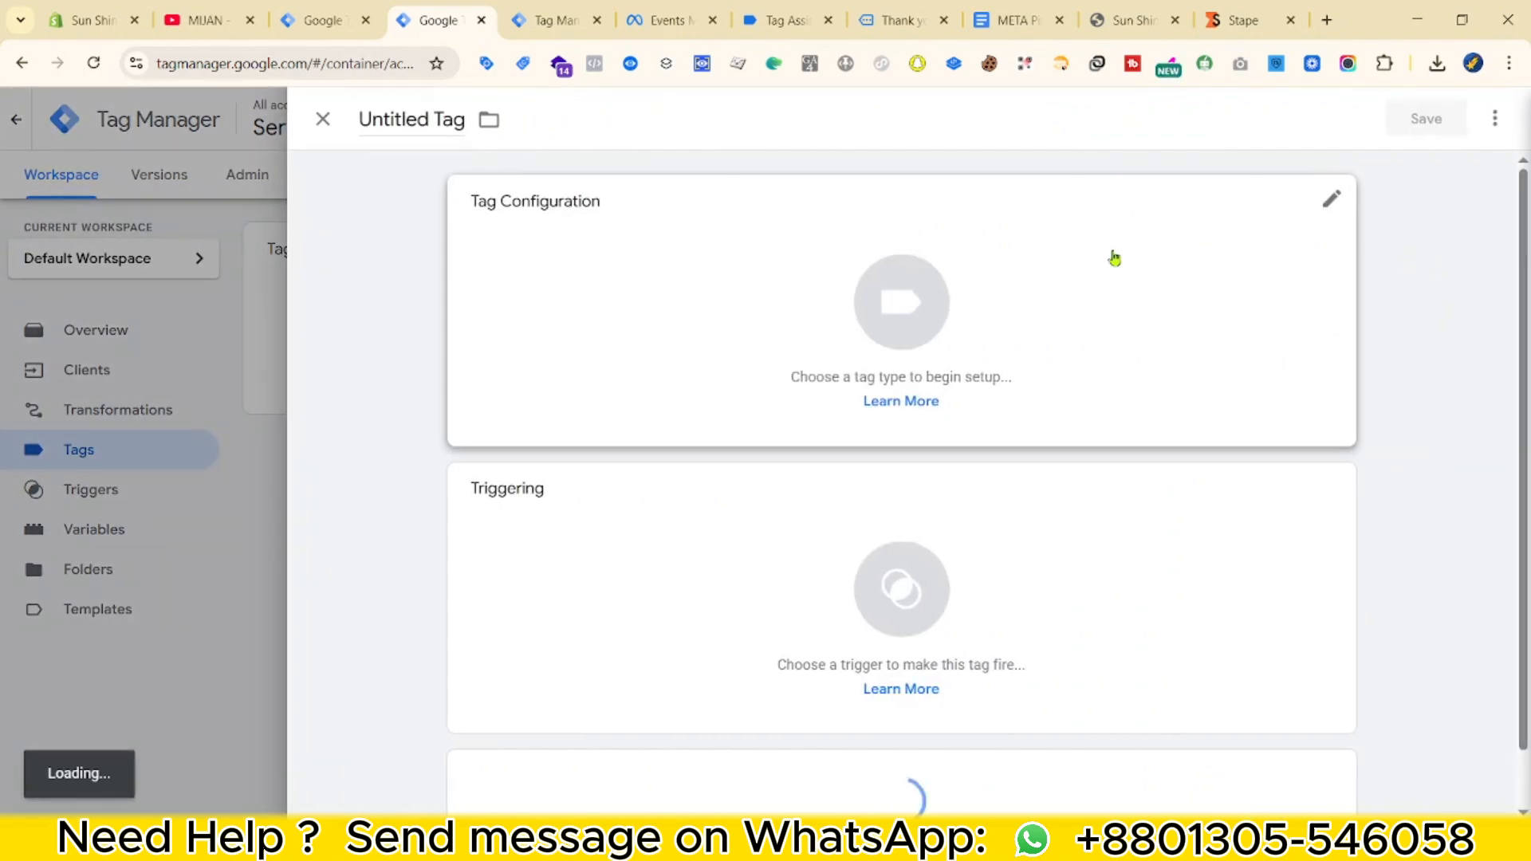
click(1111, 252)
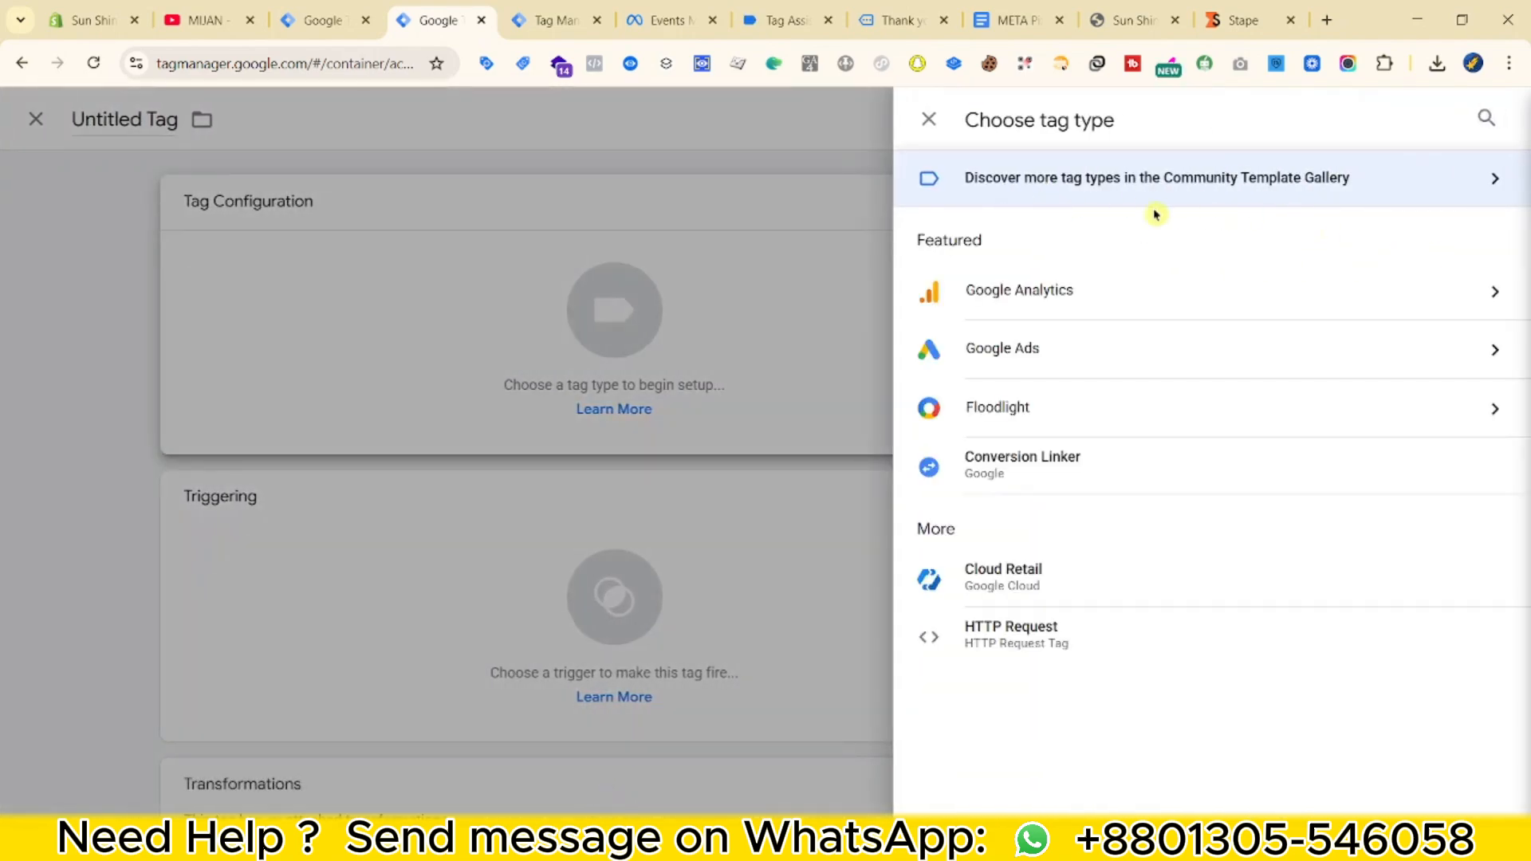
click(1444, 193)
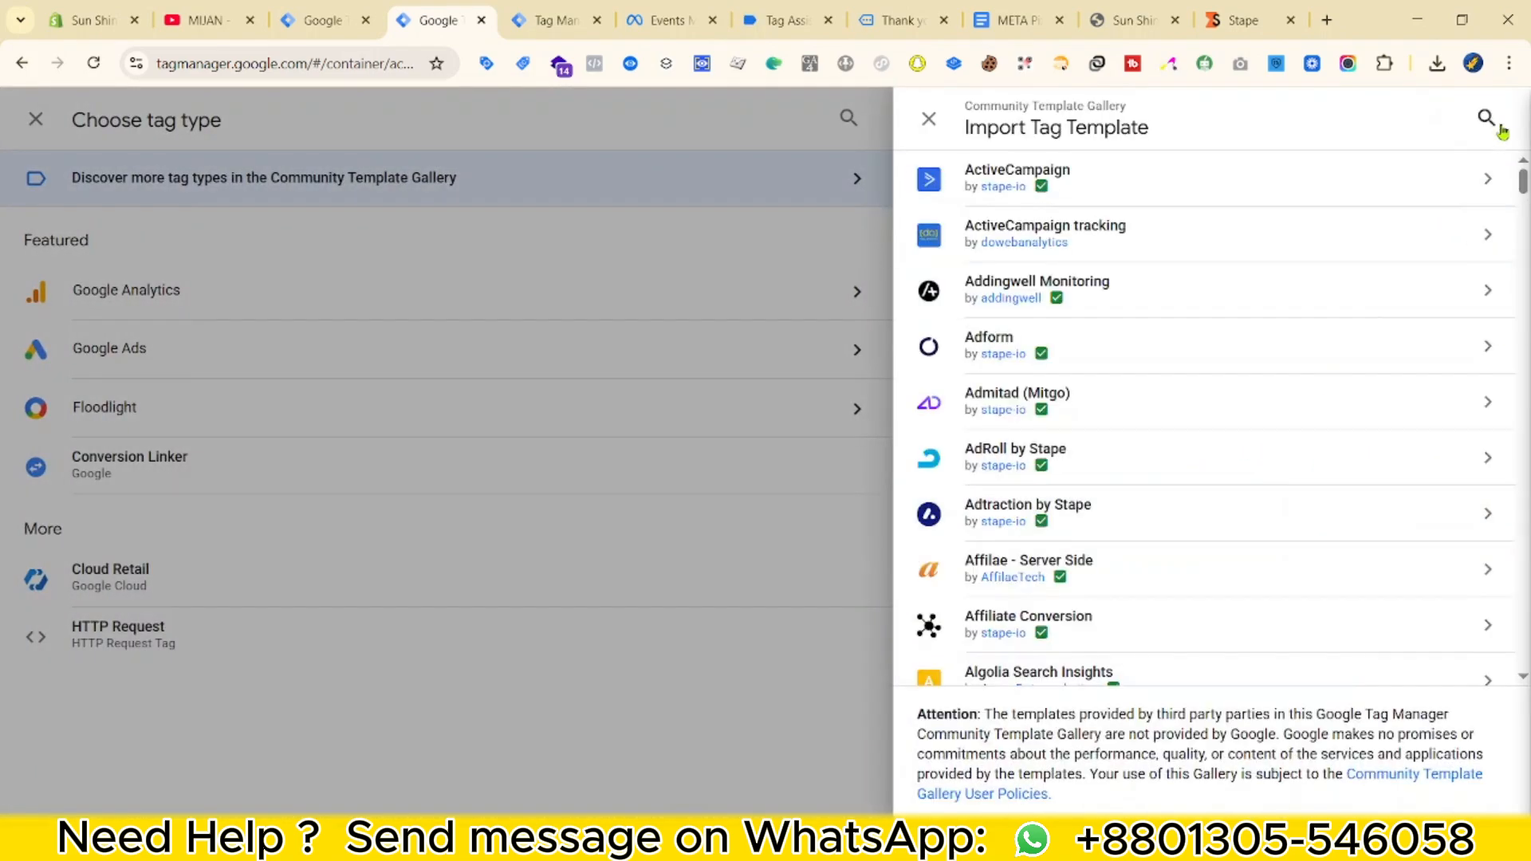
click(1486, 117)
text(Face)
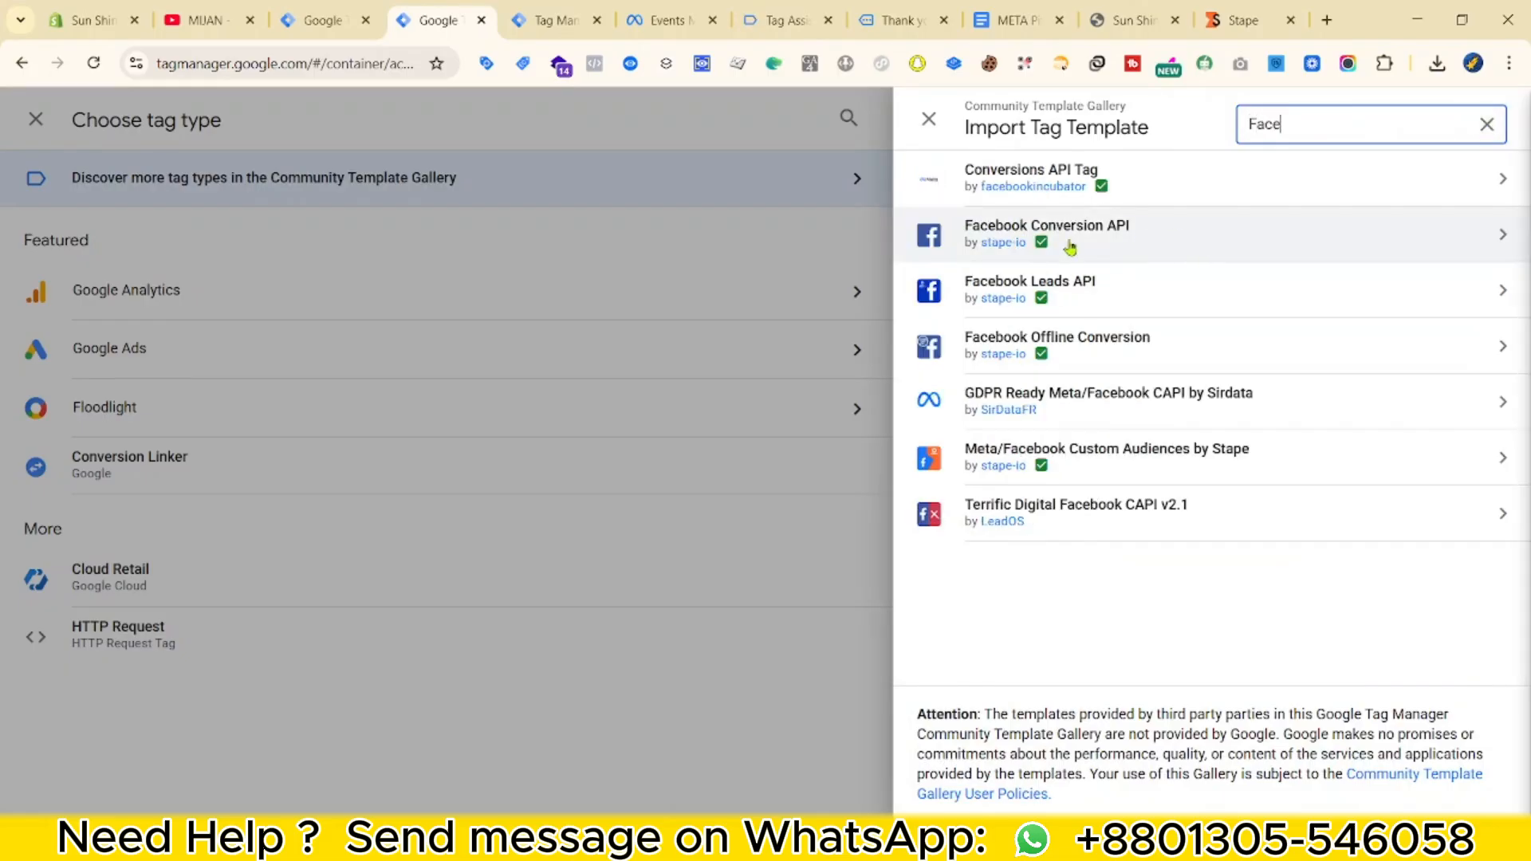
mouse_move(1037, 241)
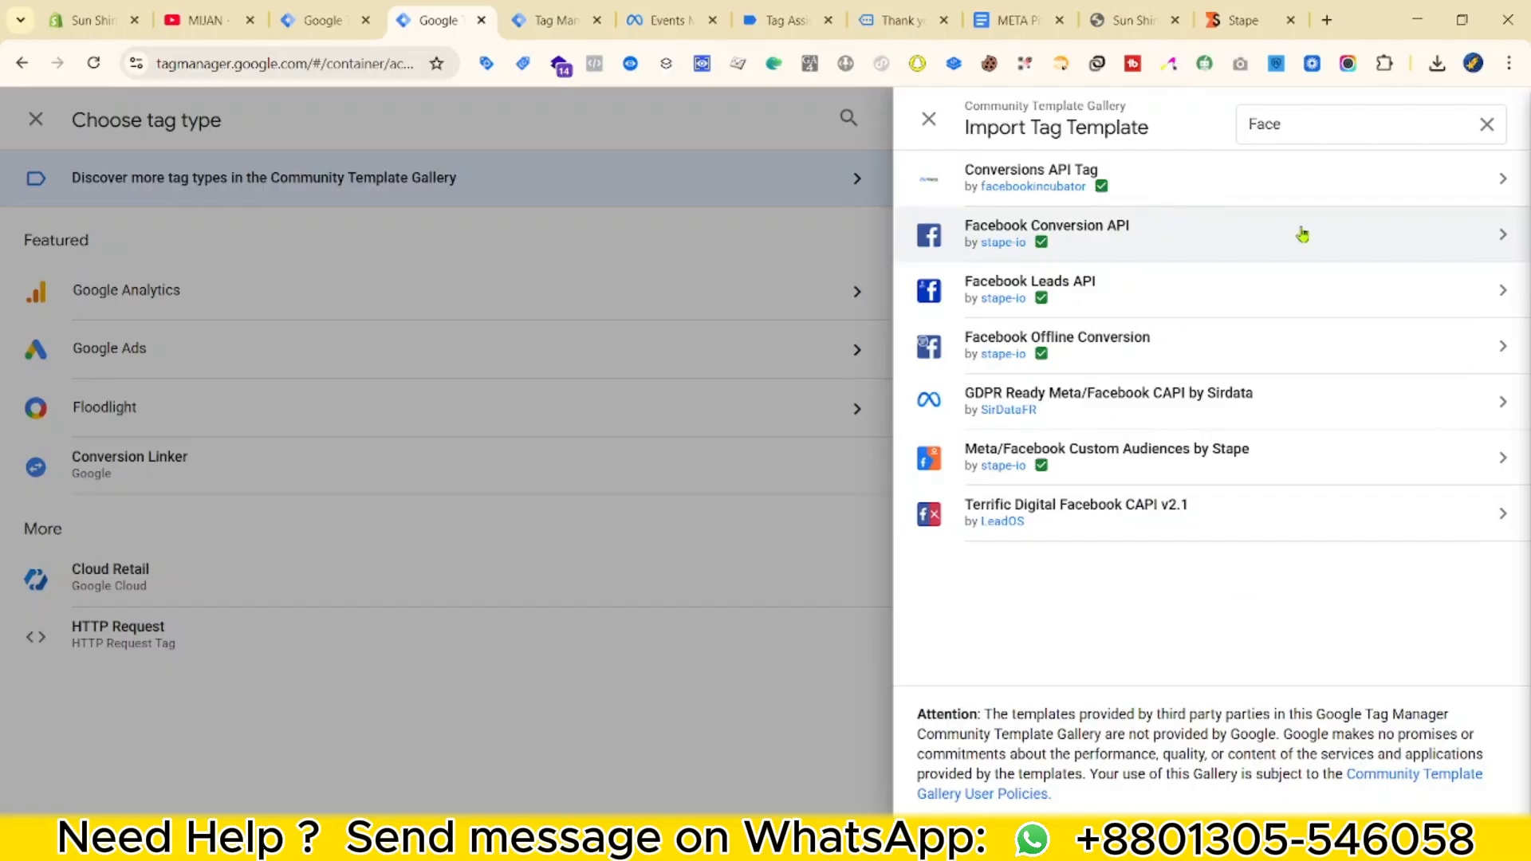
Add the Facebook Conversion API template to the workspace and accept its permissions.
click(1343, 250)
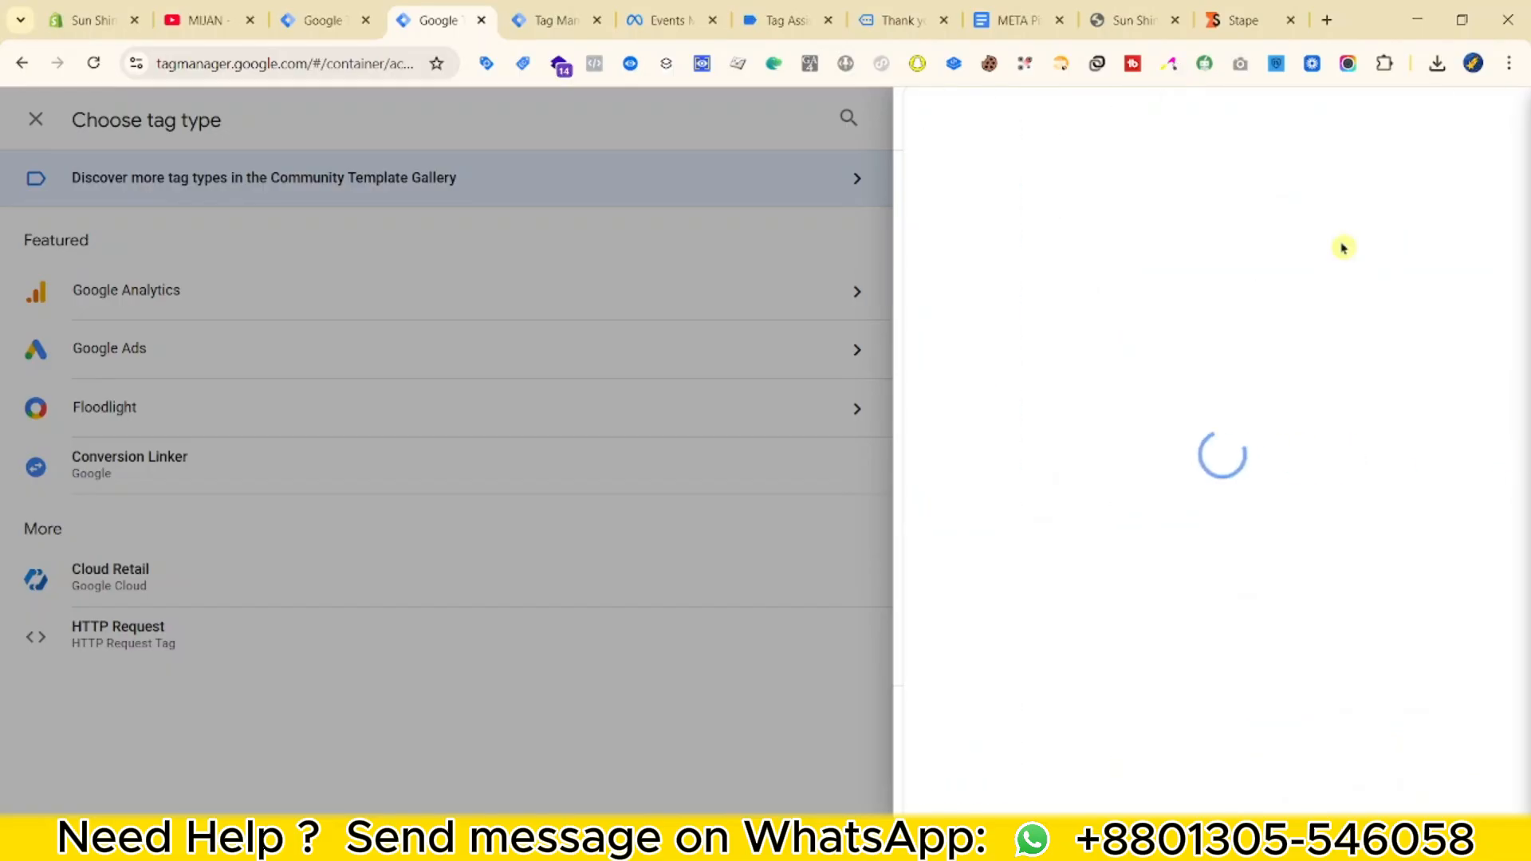
click(1387, 131)
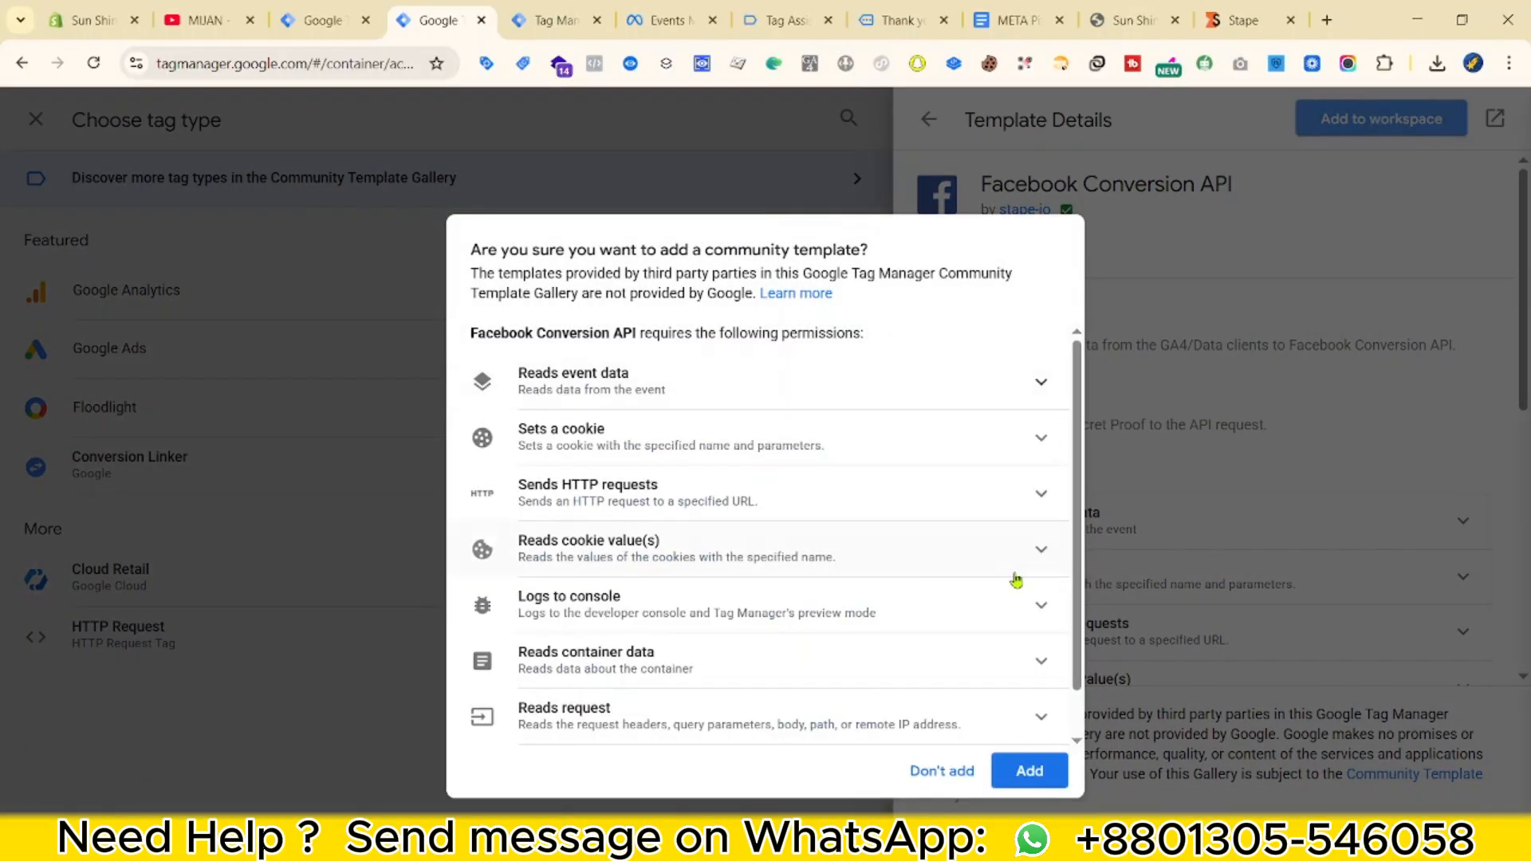
click(1045, 766)
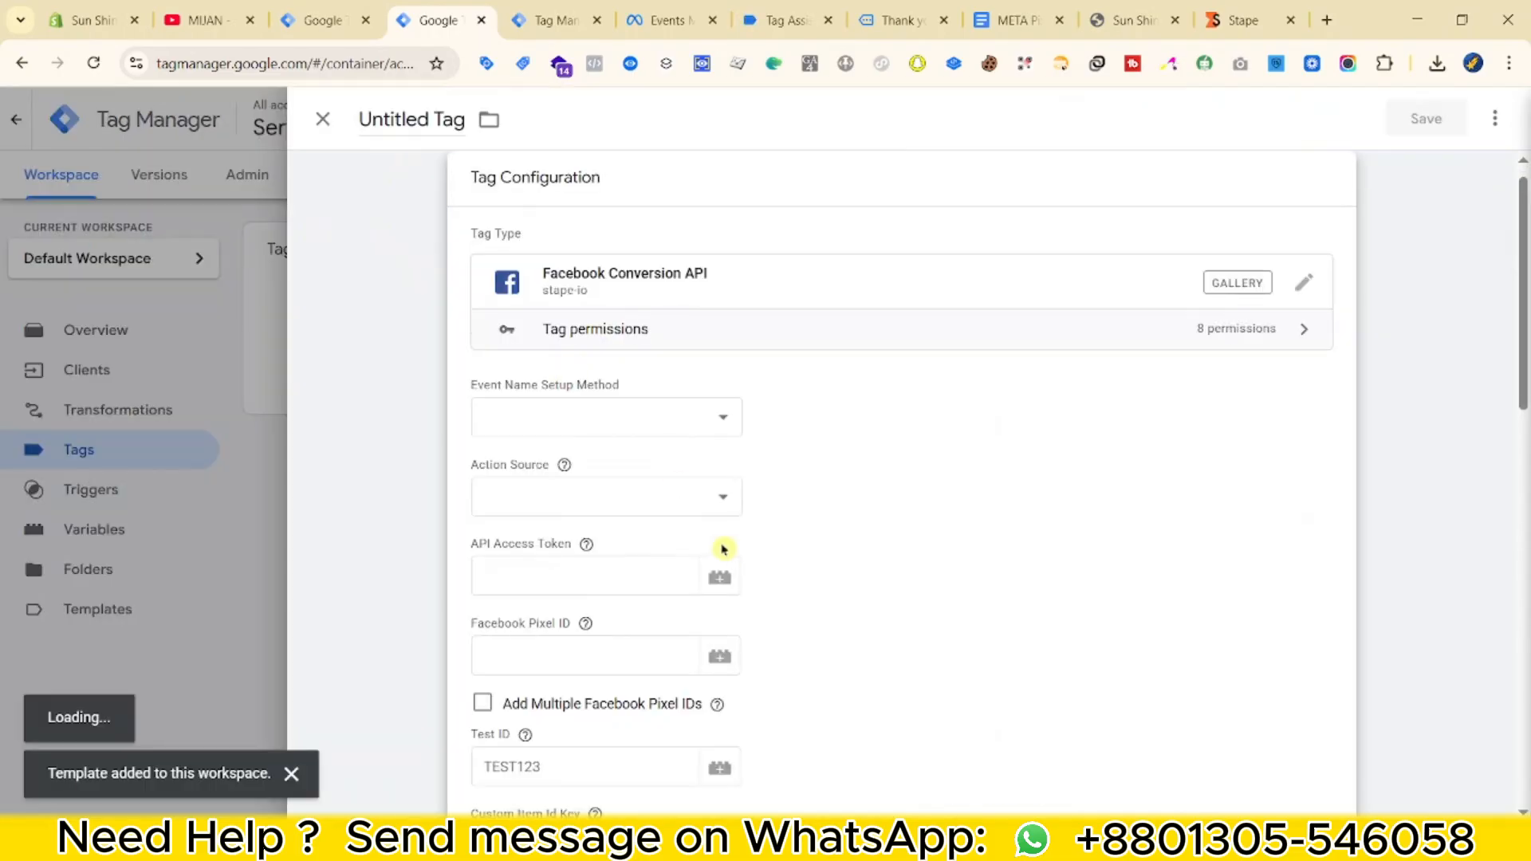
Set the tag's Event Name Setup Method to Override.
click(714, 409)
click(567, 475)
click(646, 427)
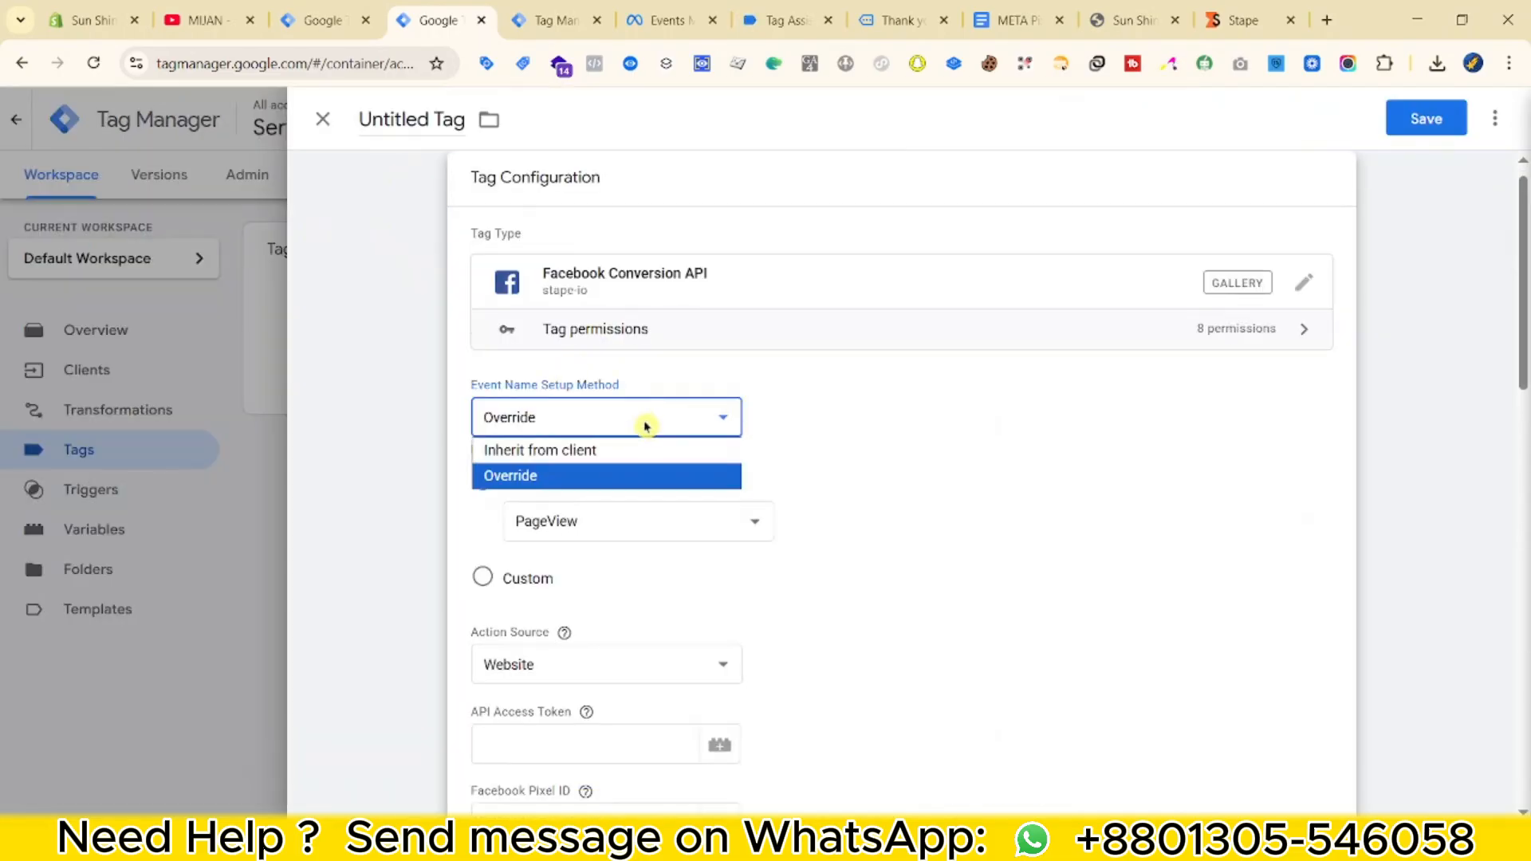
click(569, 471)
scroll(514, 393, down, 1)
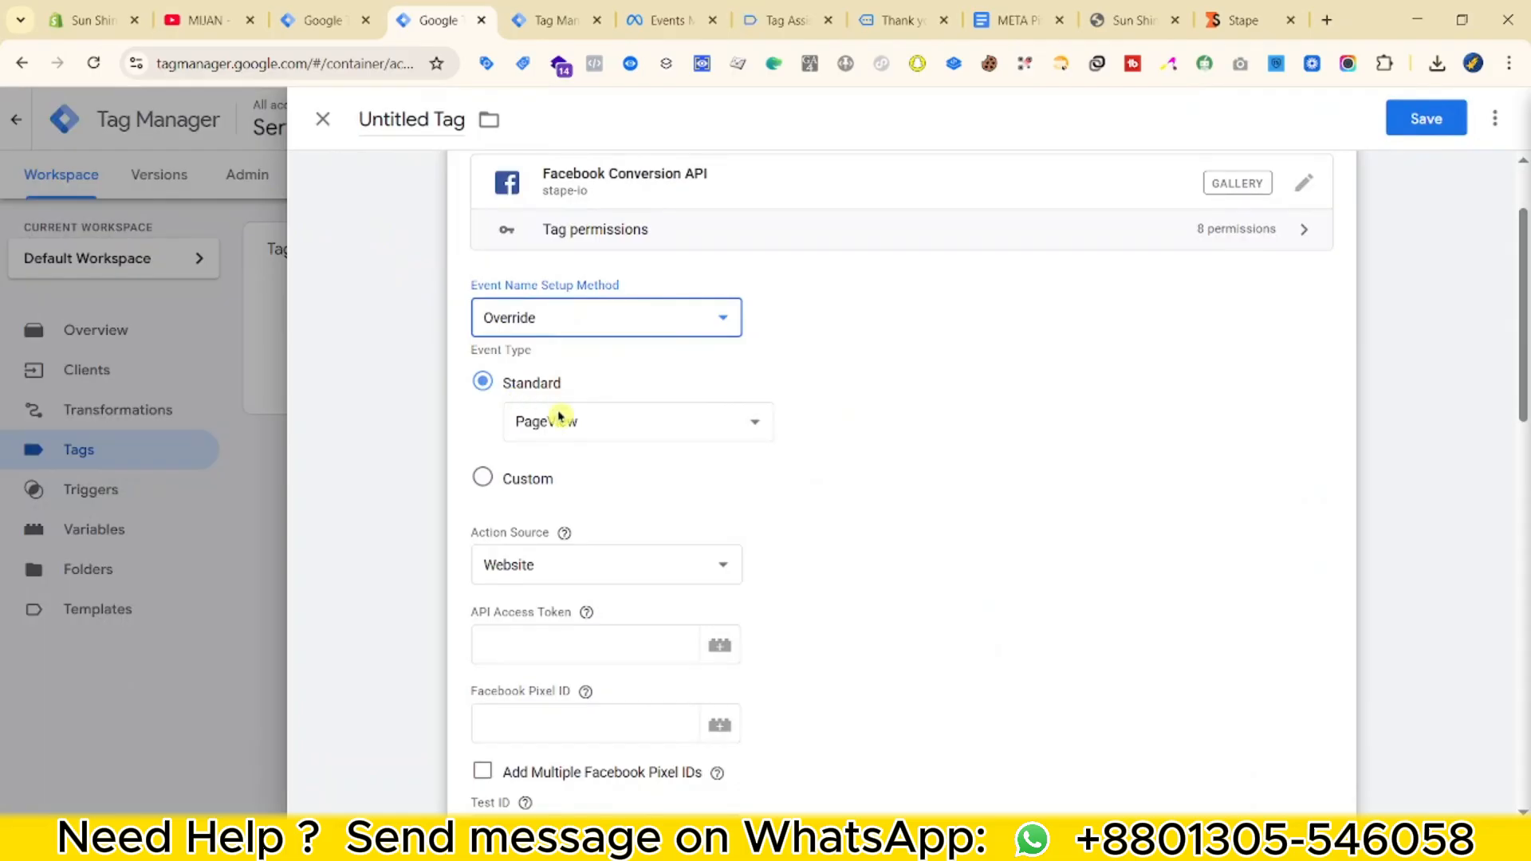
scroll(1281, 465, down, 3)
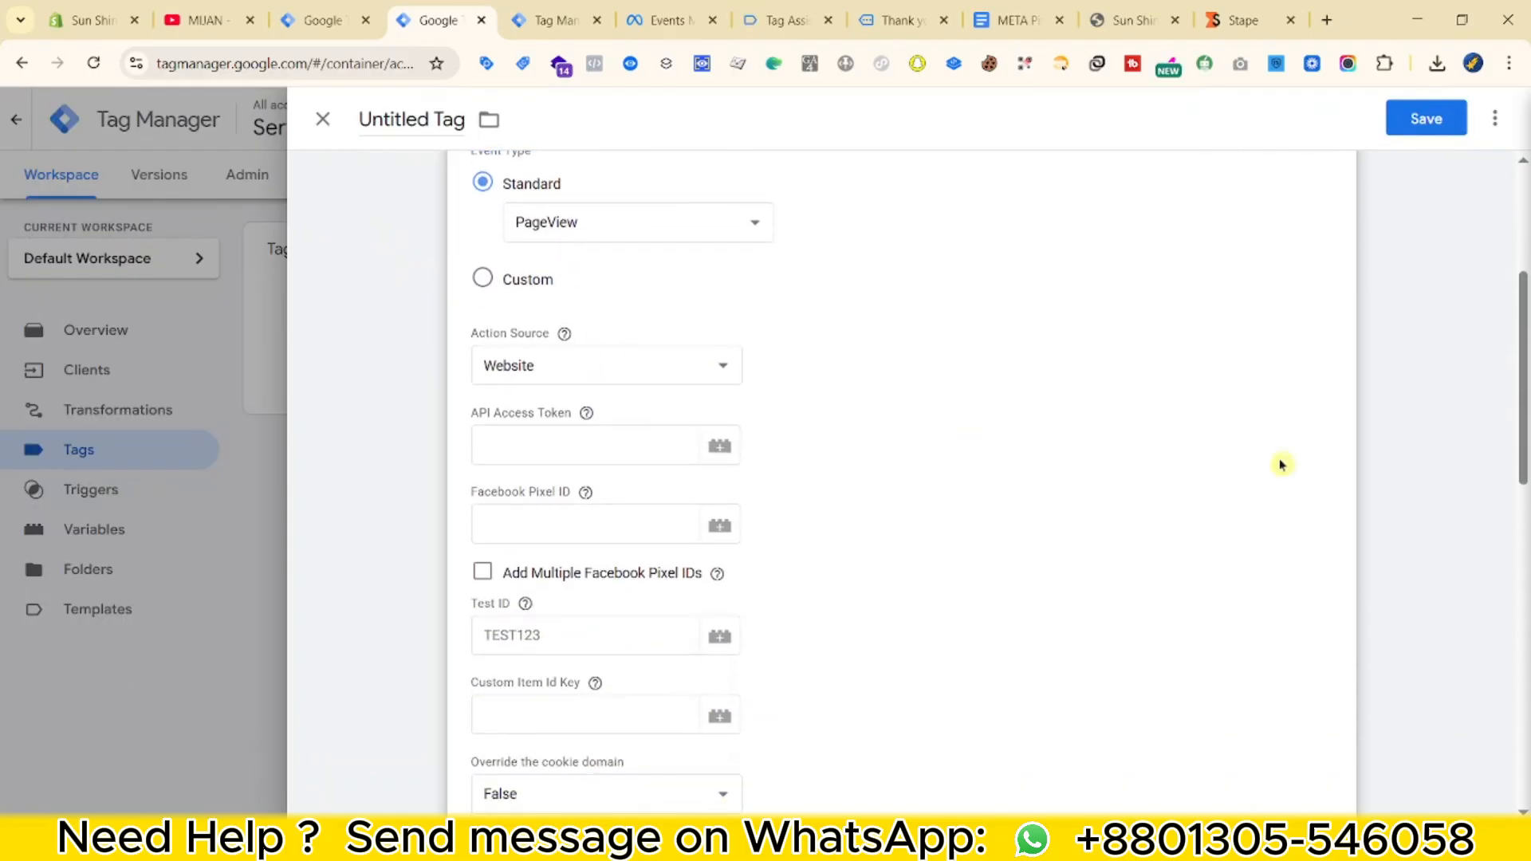
Fill API Access Token with {{Meta Pixel Access Token}} and Pixel ID with {{Meta Pixel ID}}.
click(584, 349)
text({{a)
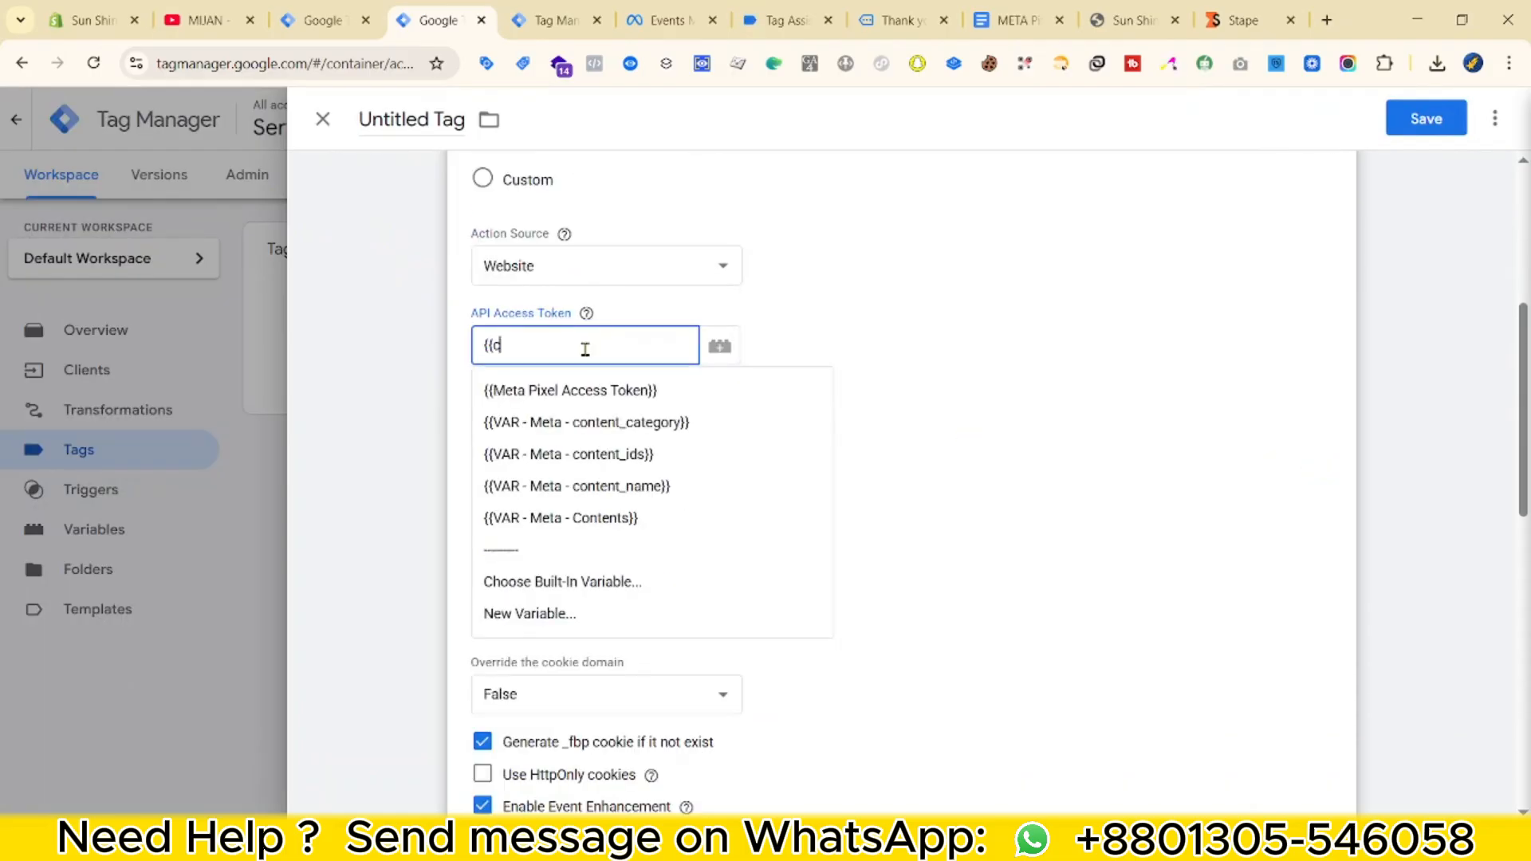
click(594, 431)
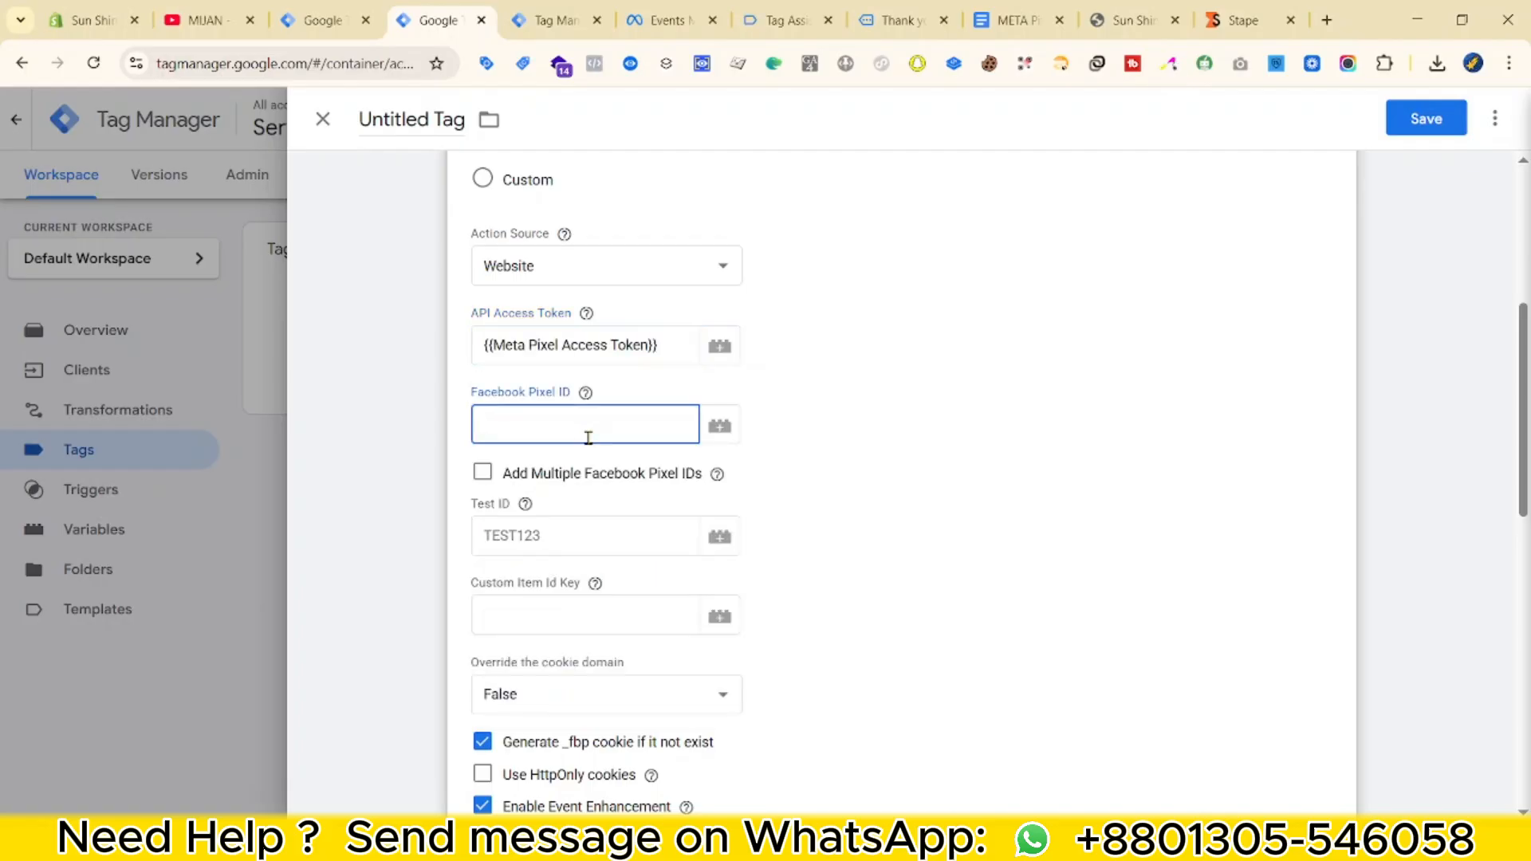
text({{M)
click(547, 503)
scroll(557, 347, down, 2)
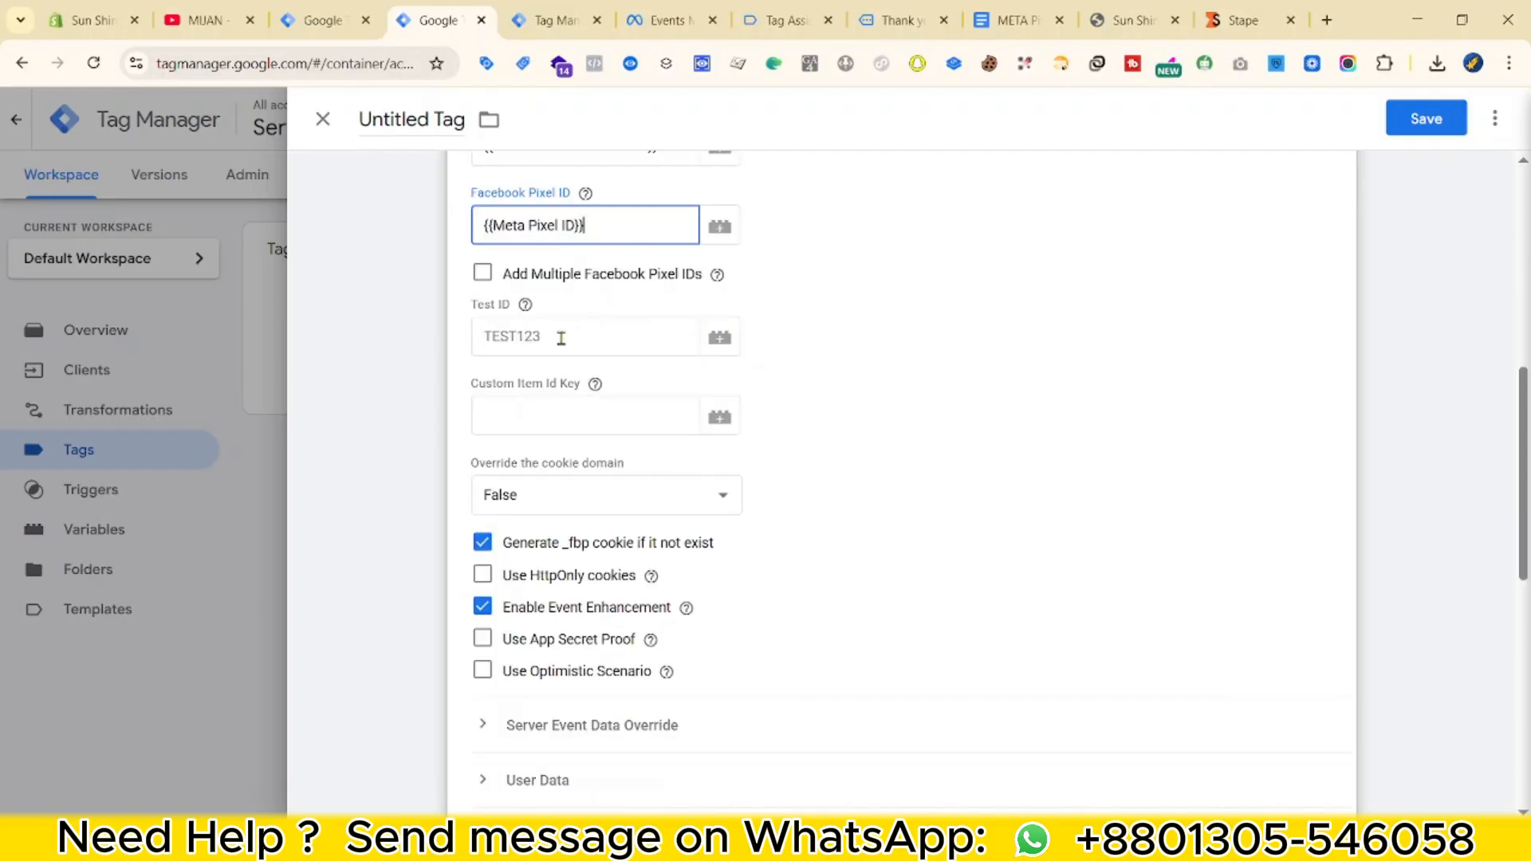
Copy the server test event code from Meta Events Manager for the Test ID field.
click(585, 338)
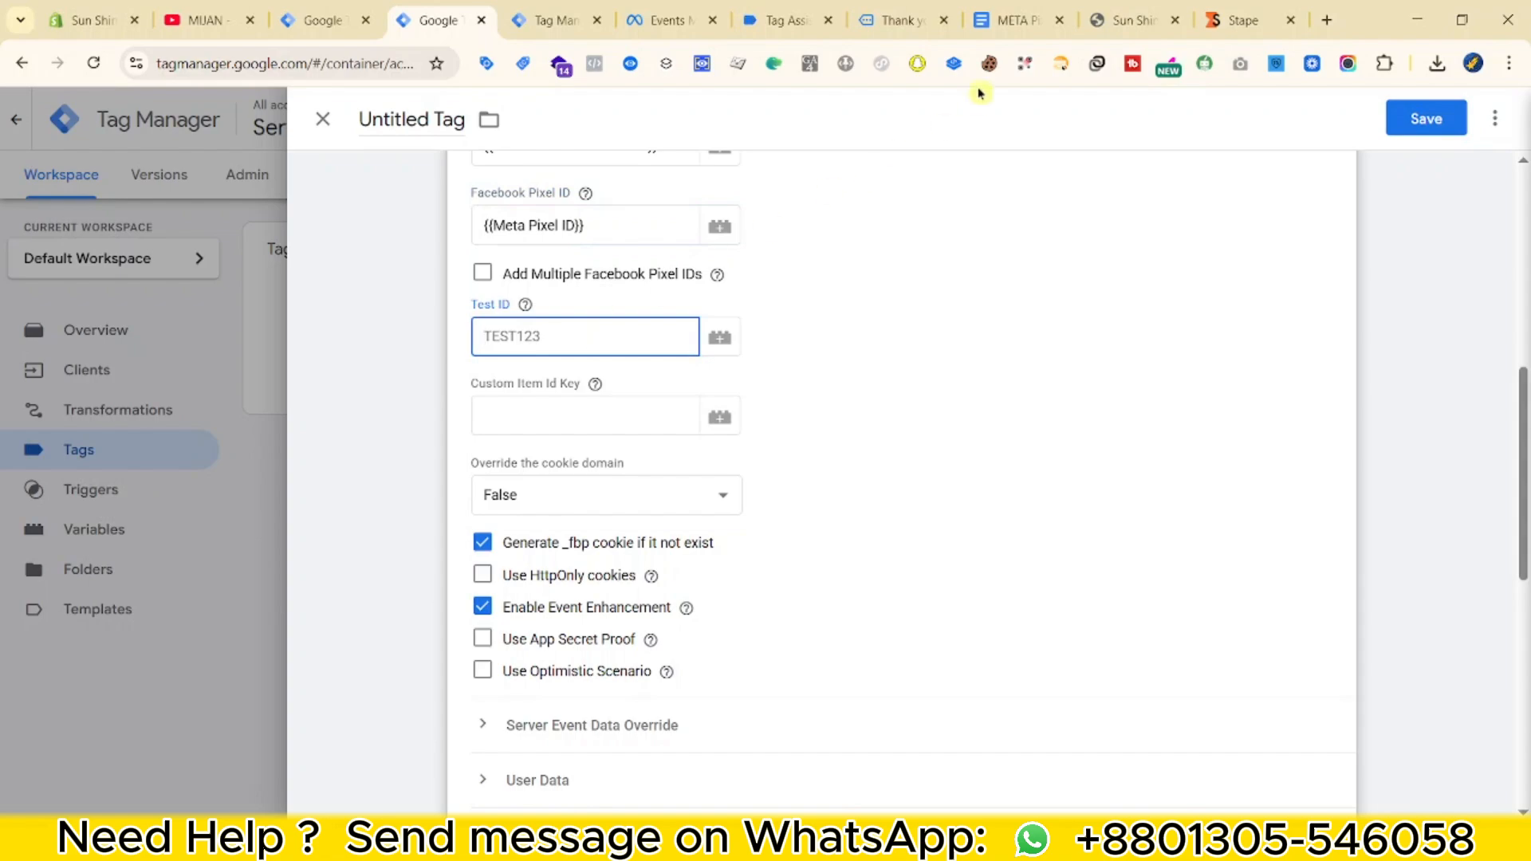
click(655, 20)
click(651, 229)
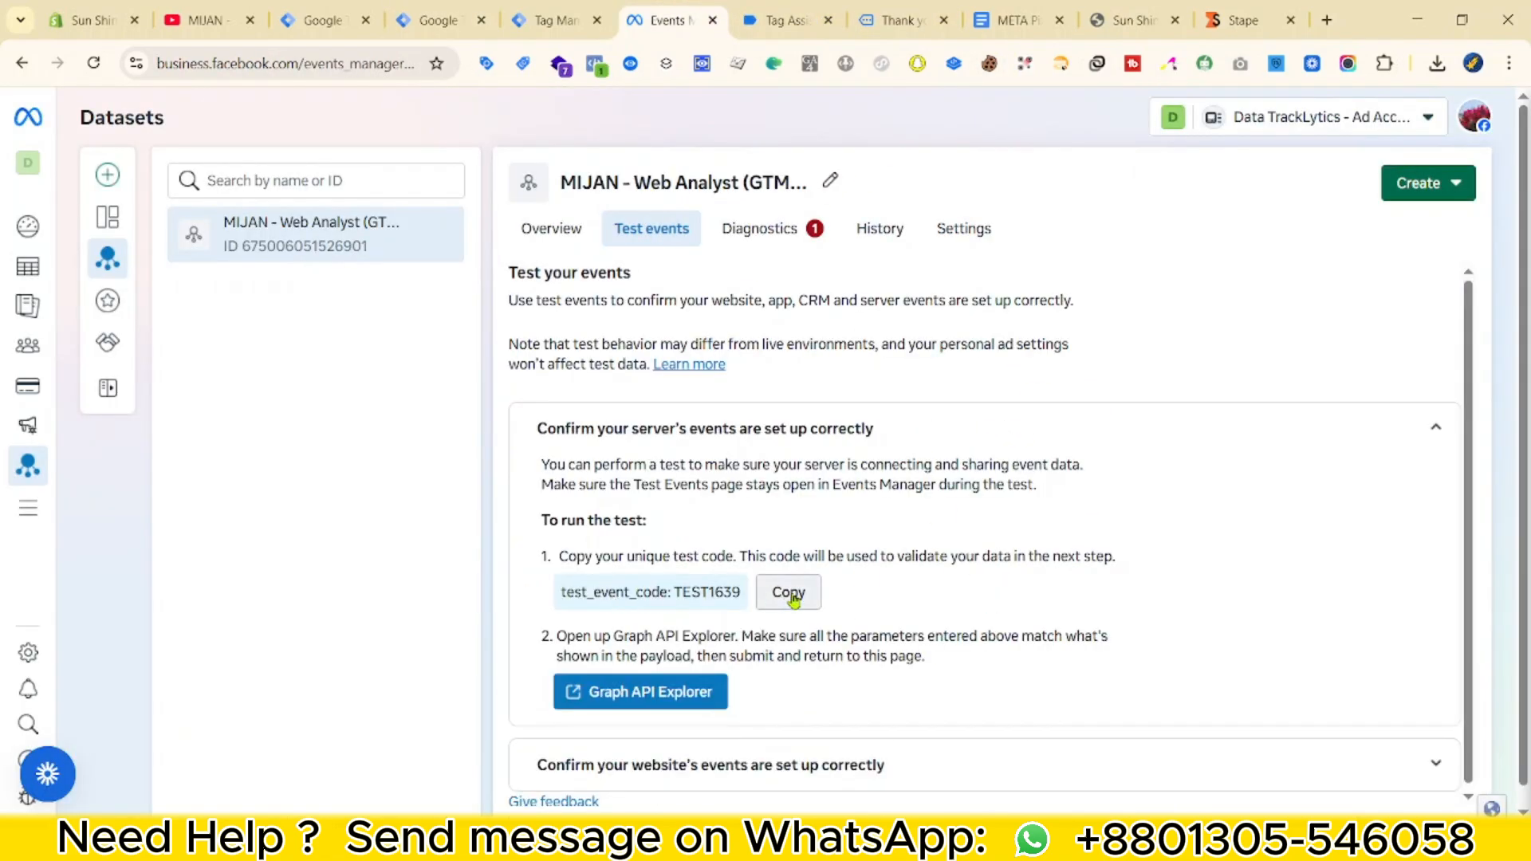
click(789, 592)
click(526, 8)
Add an Event ID property under the tag's Server Event Data Override.
key(ctrl+shift+Tab)
click(570, 329)
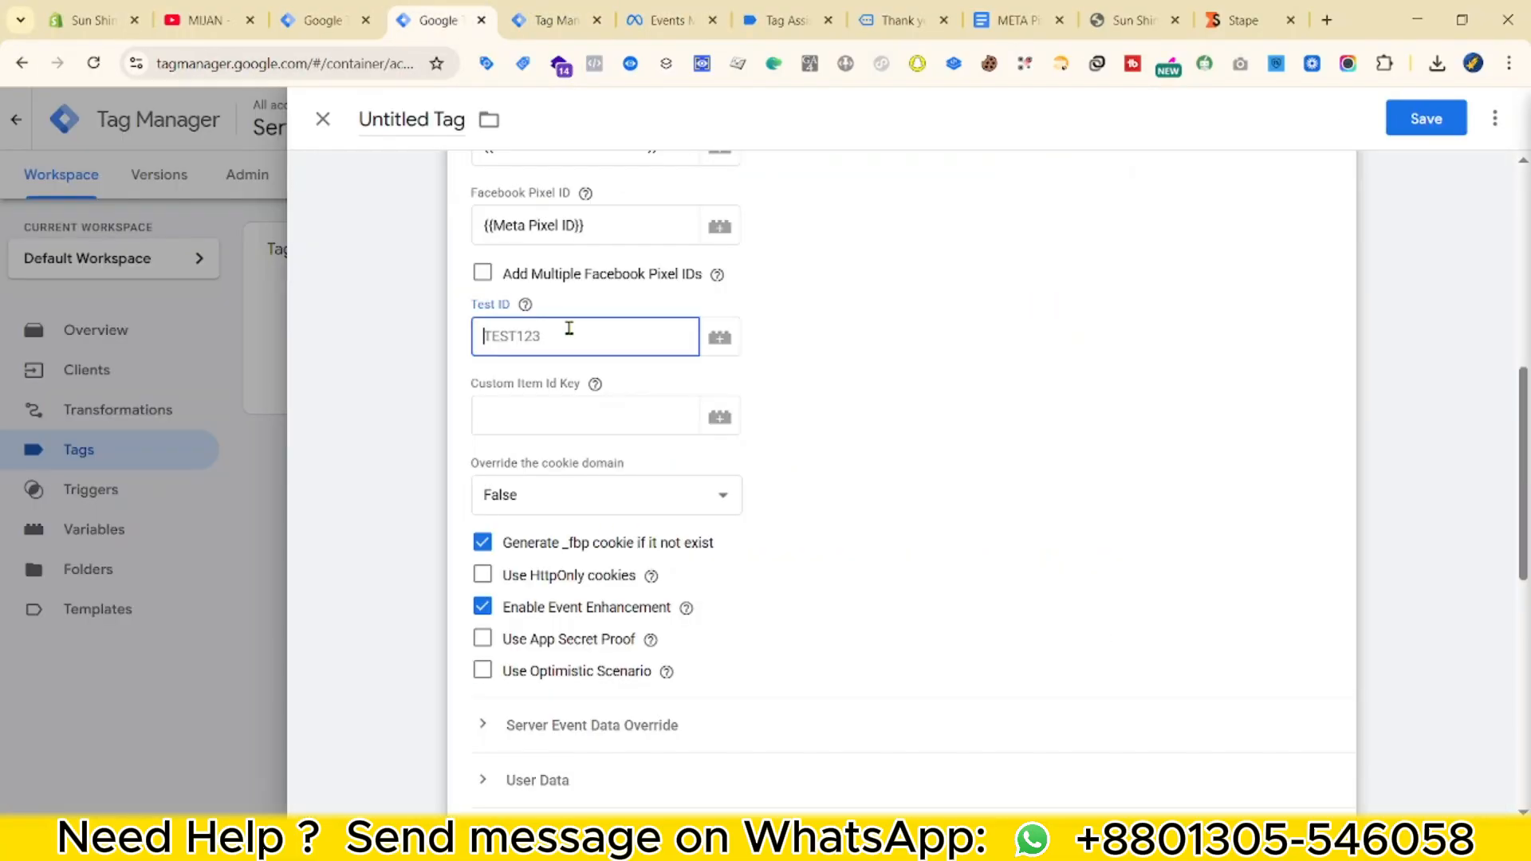
scroll(574, 345, down, 5)
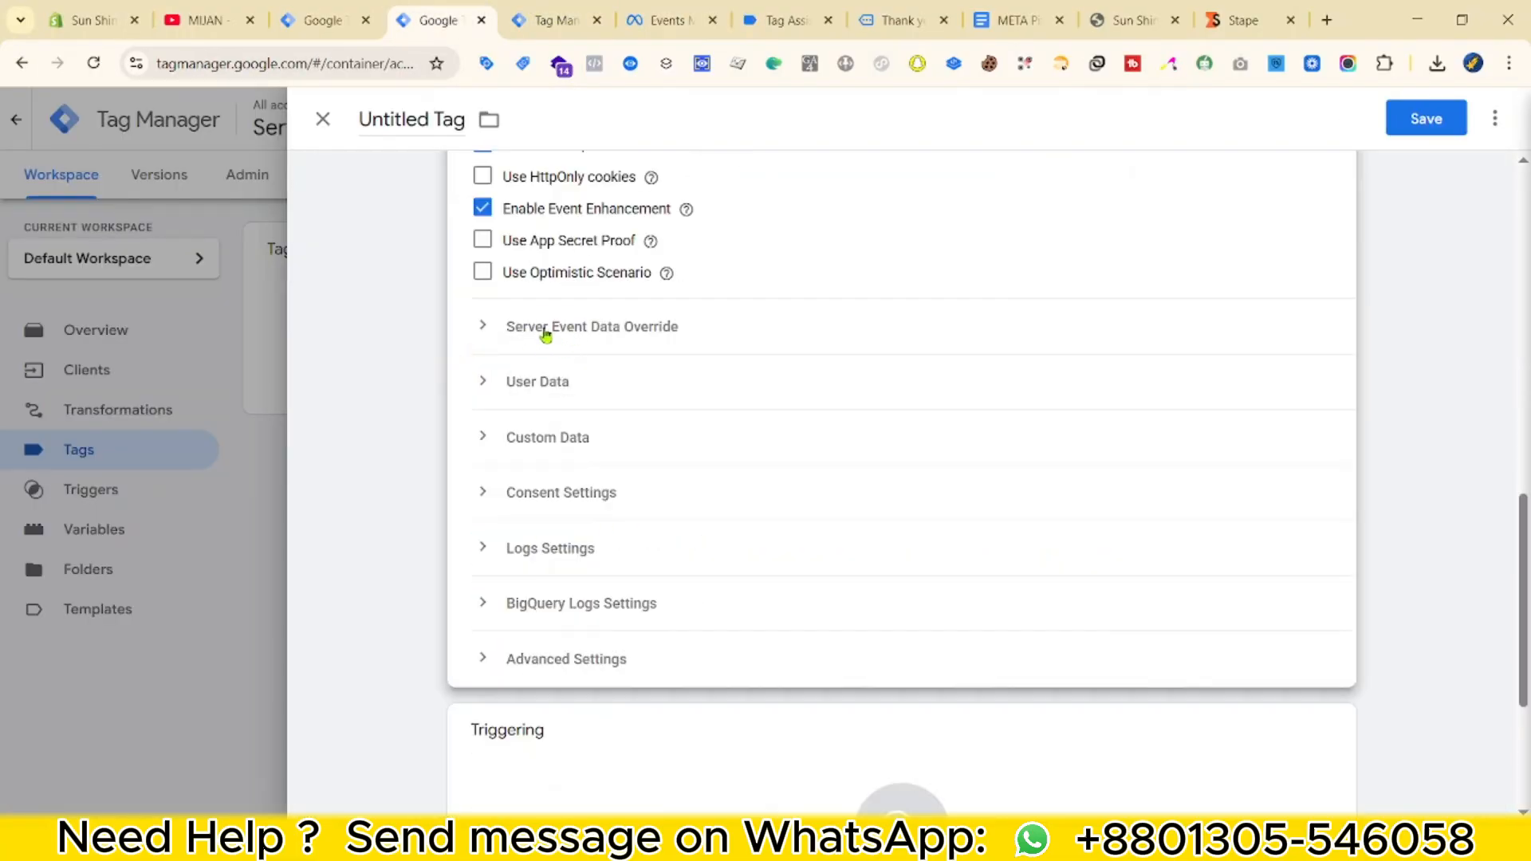
click(499, 330)
click(573, 447)
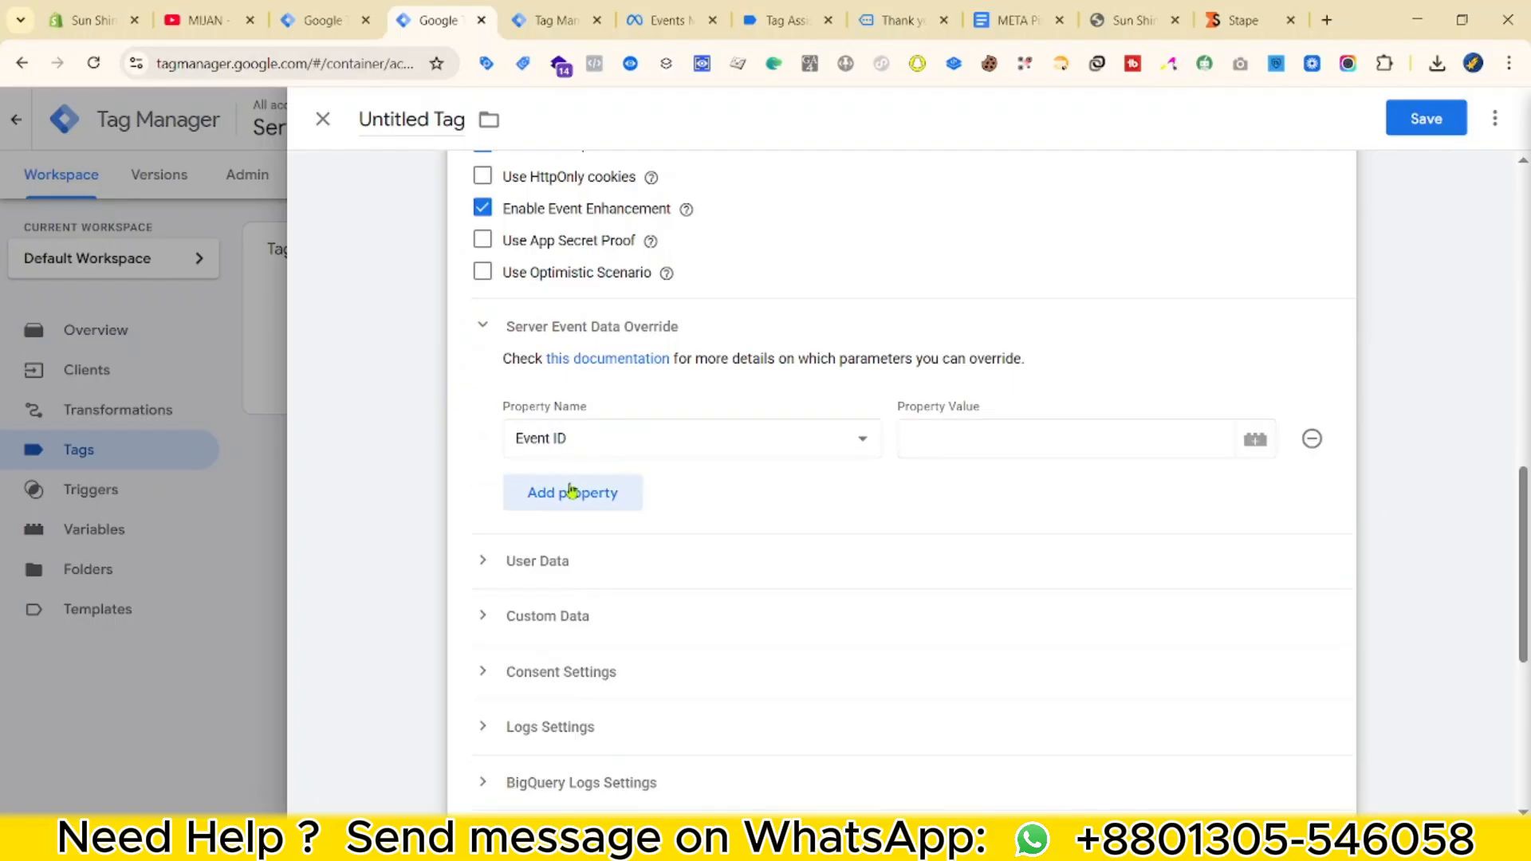
click(622, 439)
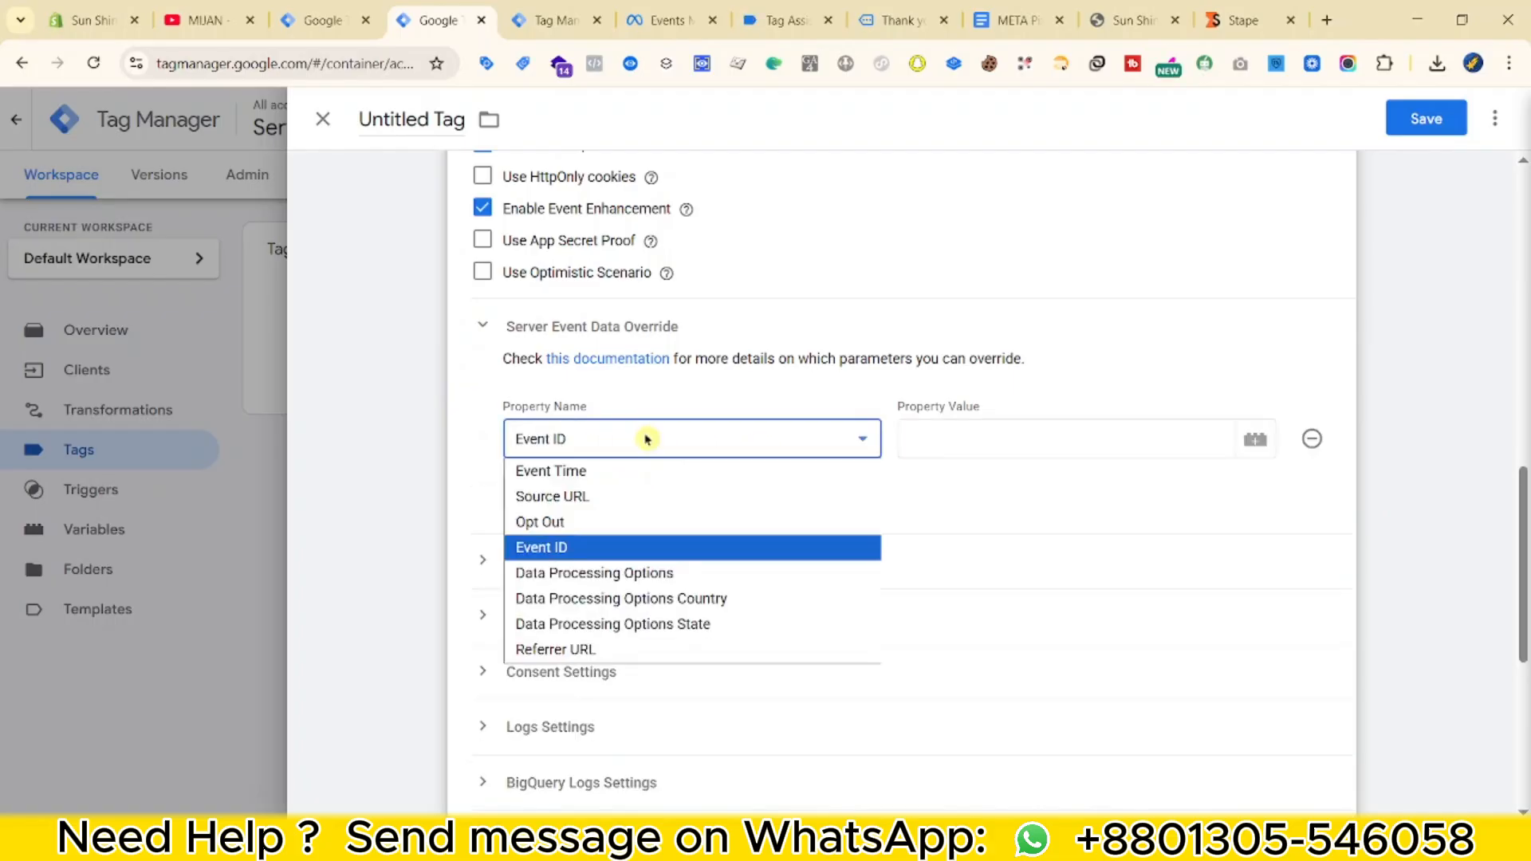
click(617, 547)
click(983, 438)
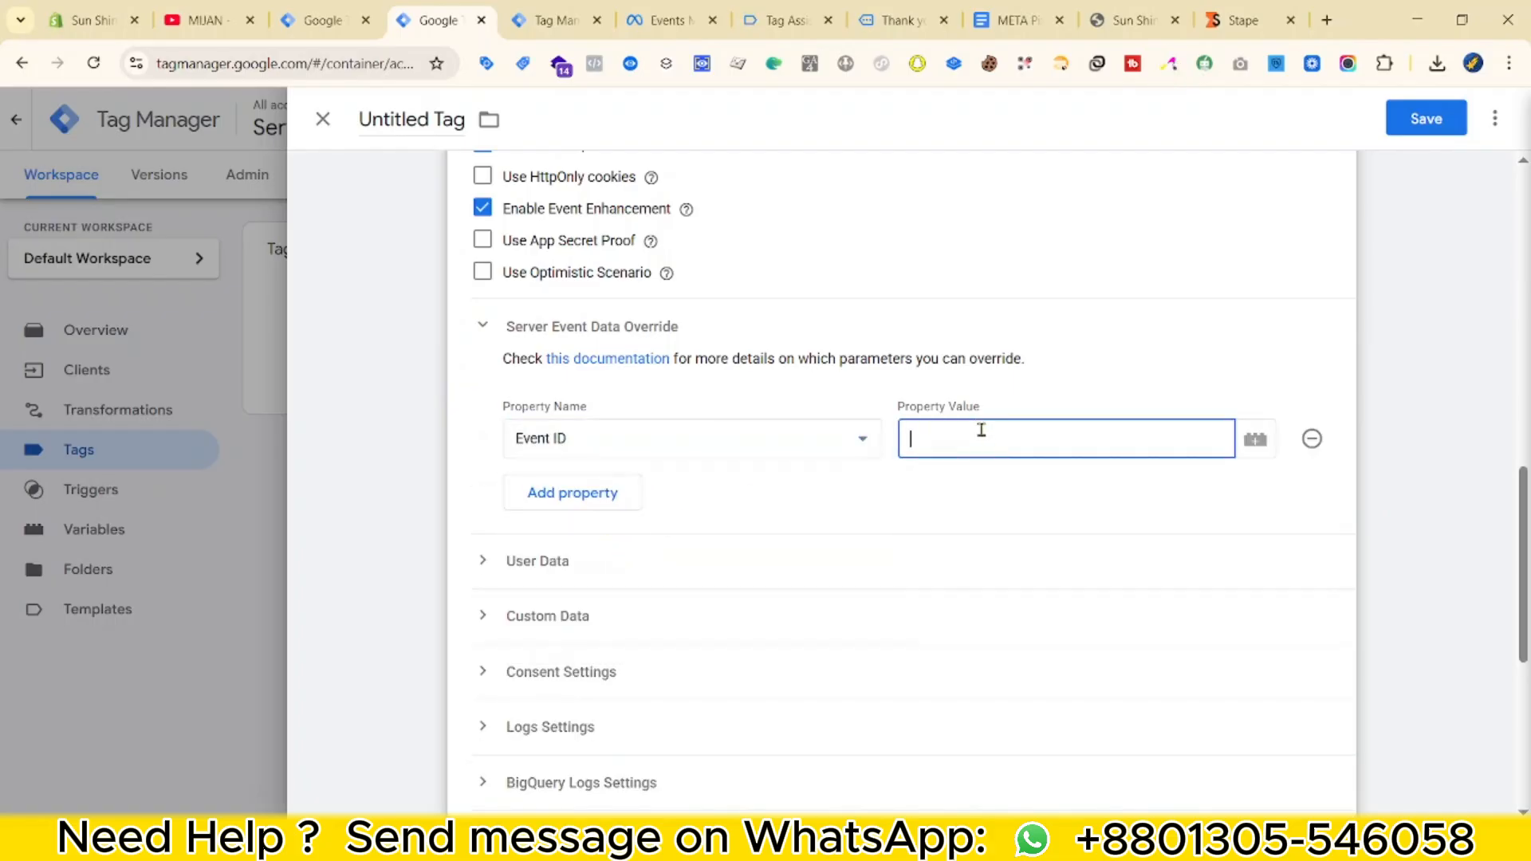
Create a new Event Data variable for the Event ID value.
click(1255, 441)
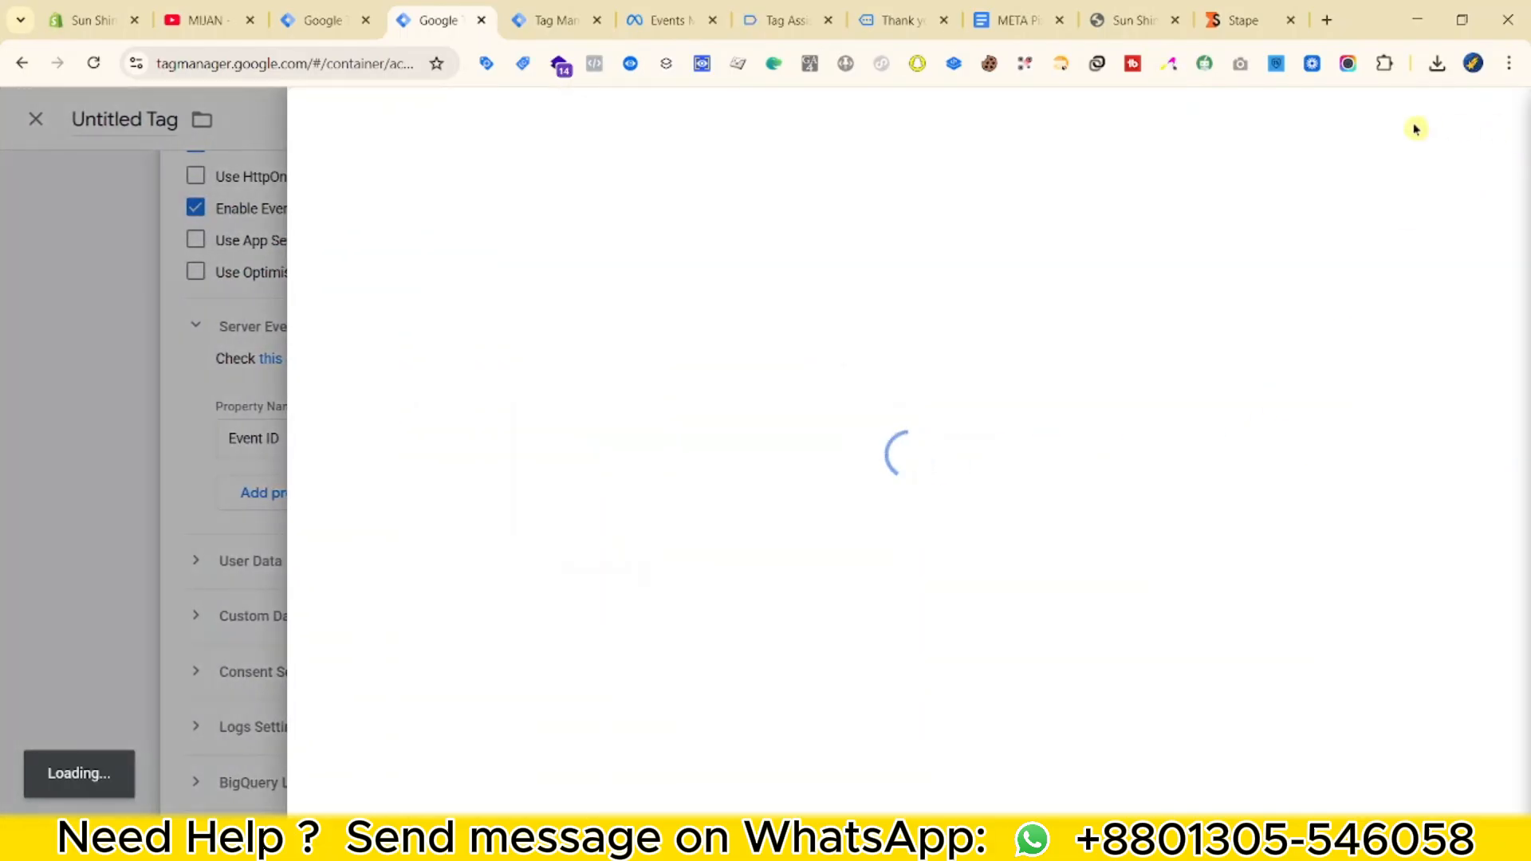
click(1493, 117)
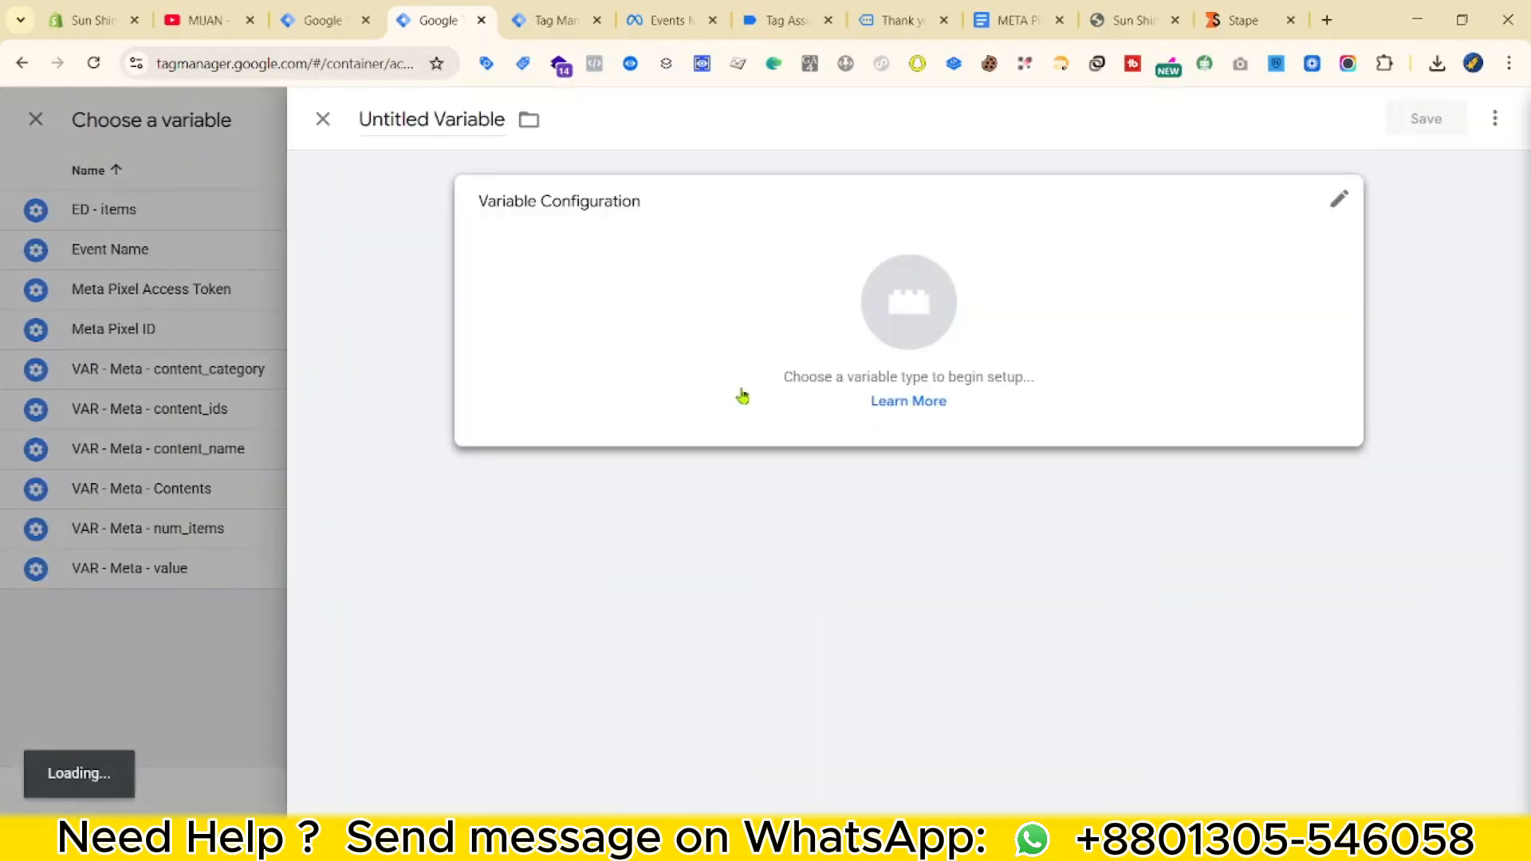
click(741, 392)
scroll(1093, 638, down, 4)
click(1028, 616)
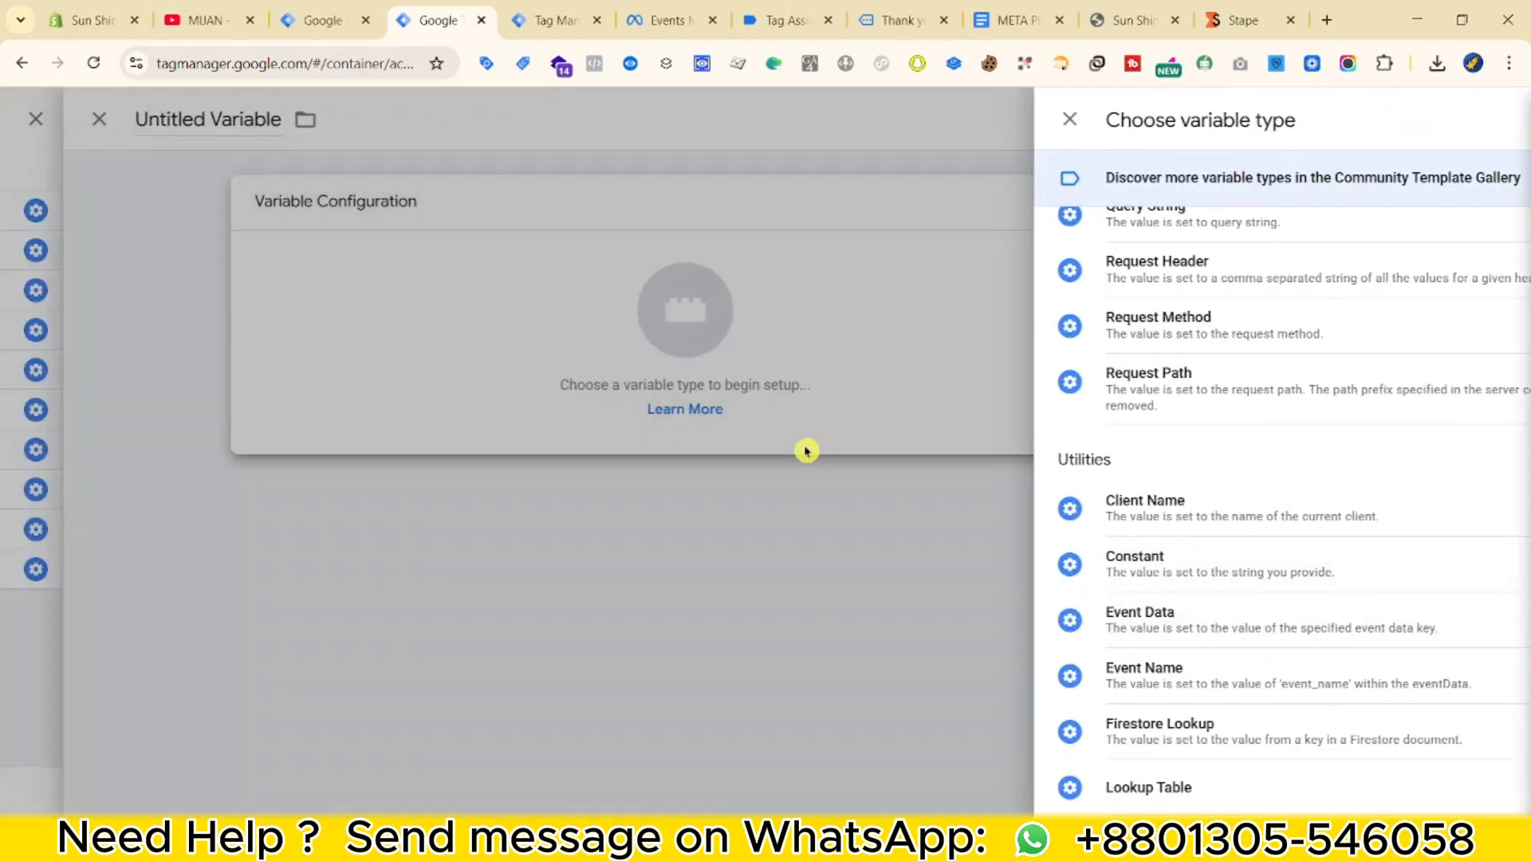
Check the event_id key in server preview, then save the variable as 'ED - event_id'.
click(523, 10)
scroll(492, 586, down, 2)
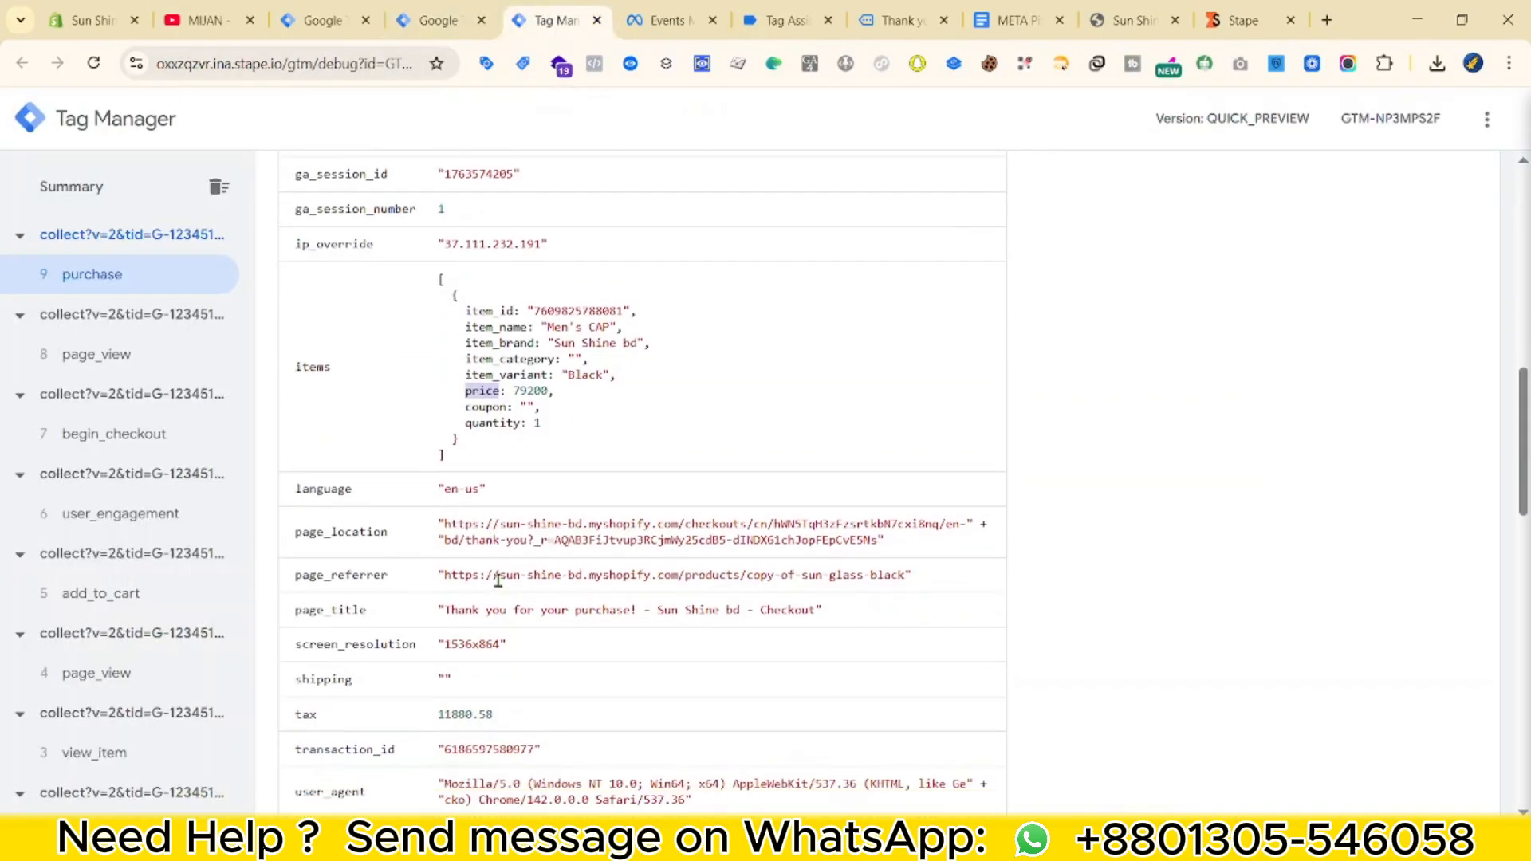
key(ctrl+f)
text(event_id)
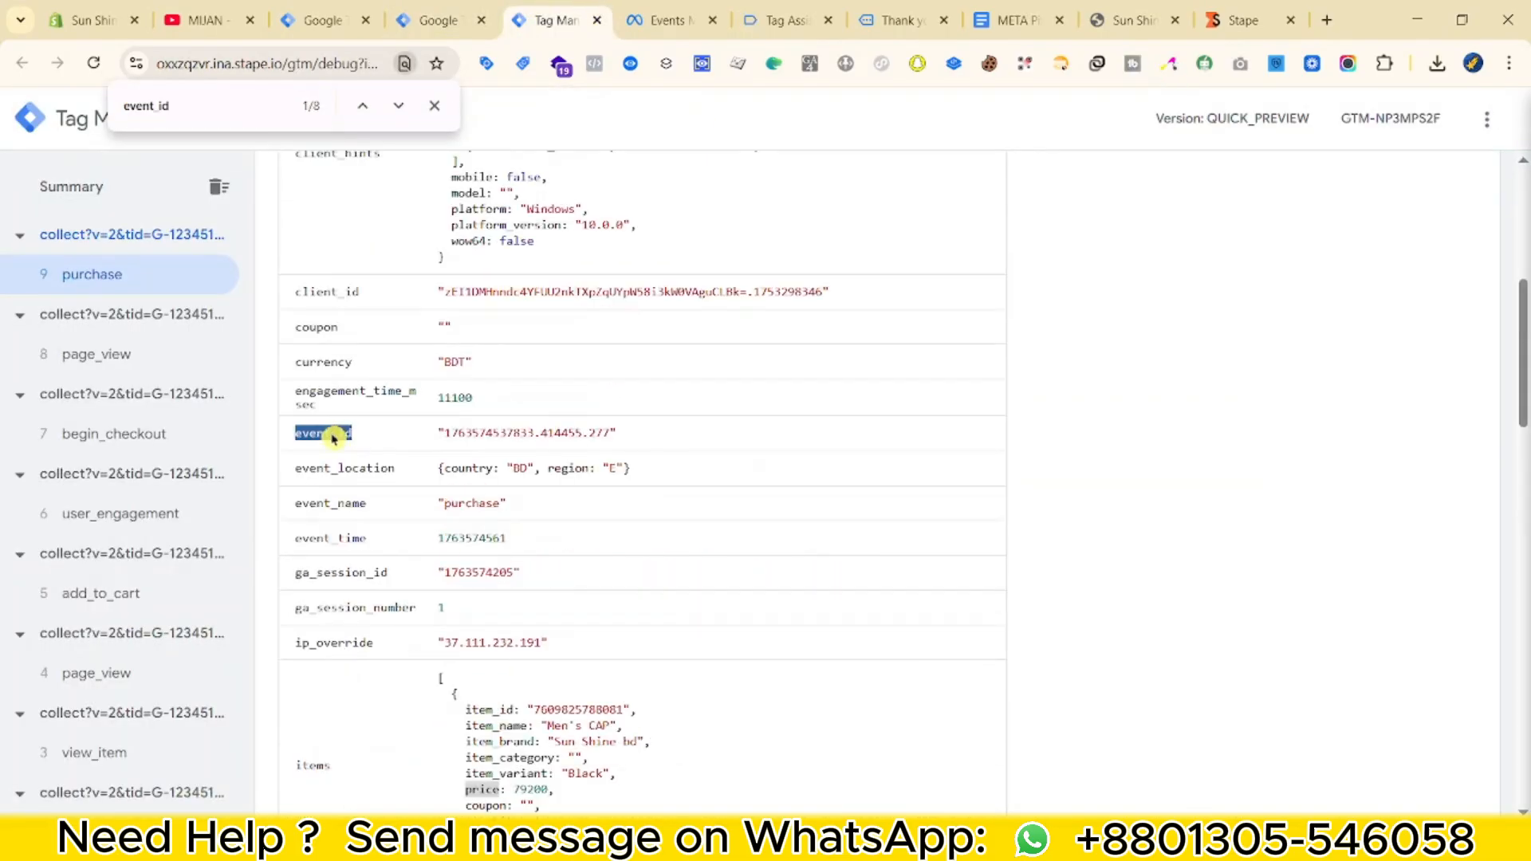
click(438, 20)
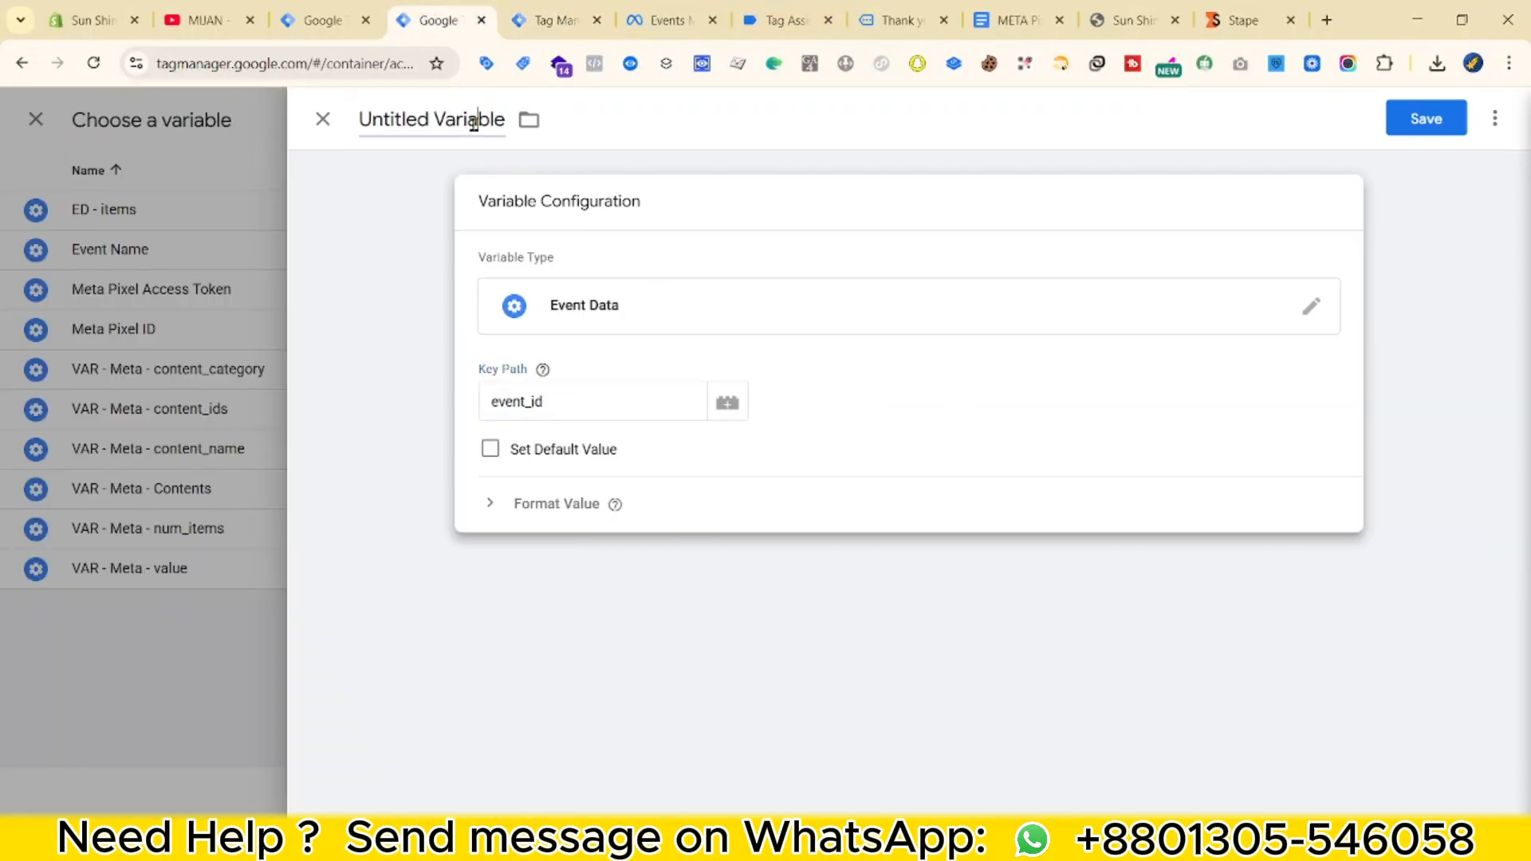
click(446, 120)
text(ED - event_id)
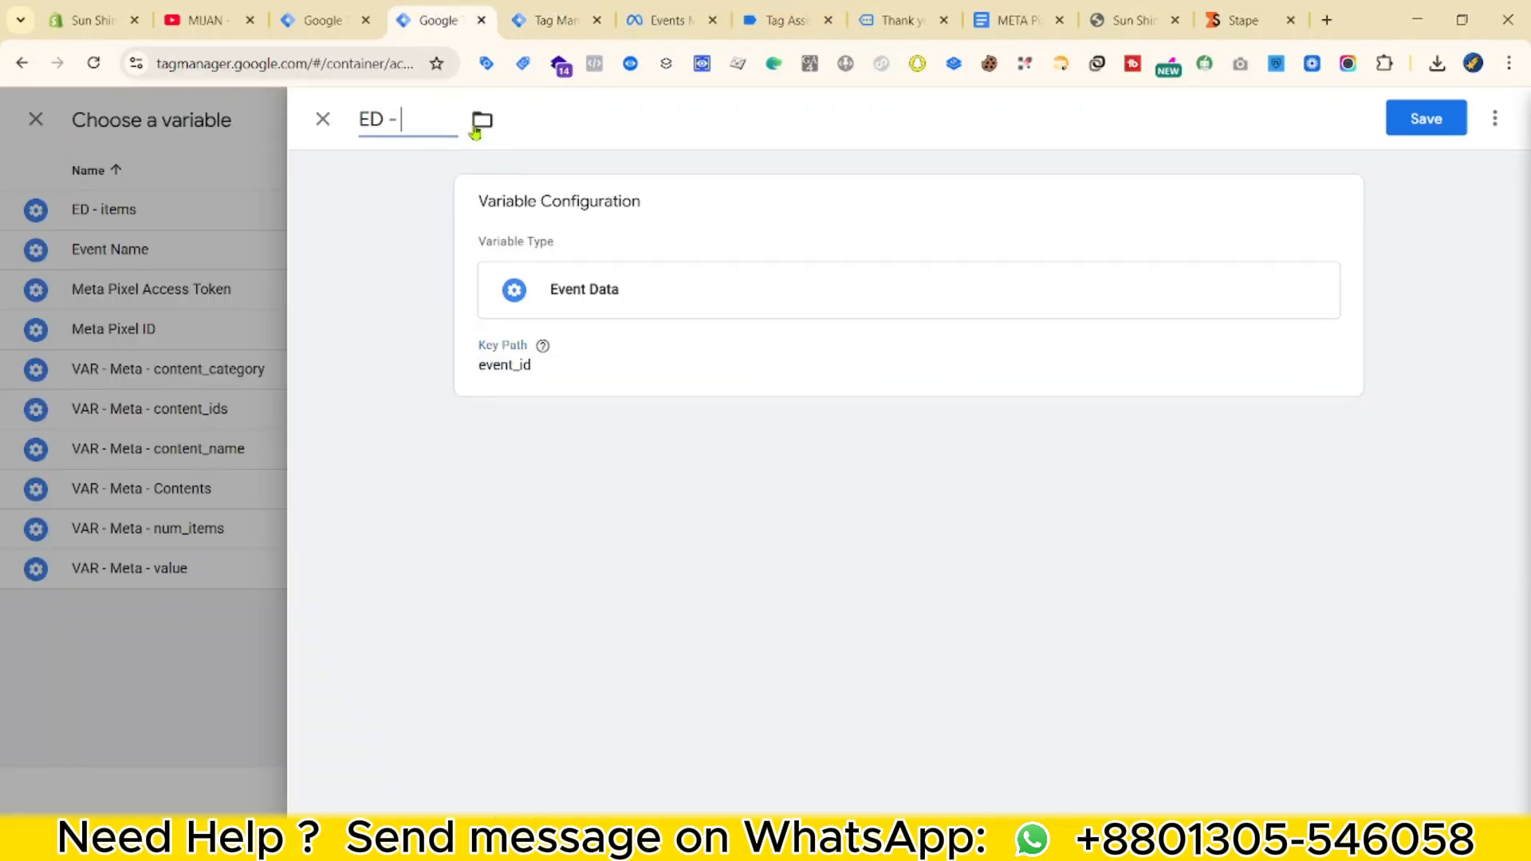
click(1415, 132)
Expand User Data, add a property row and open its Property Name list.
click(546, 562)
scroll(872, 547, down, 1)
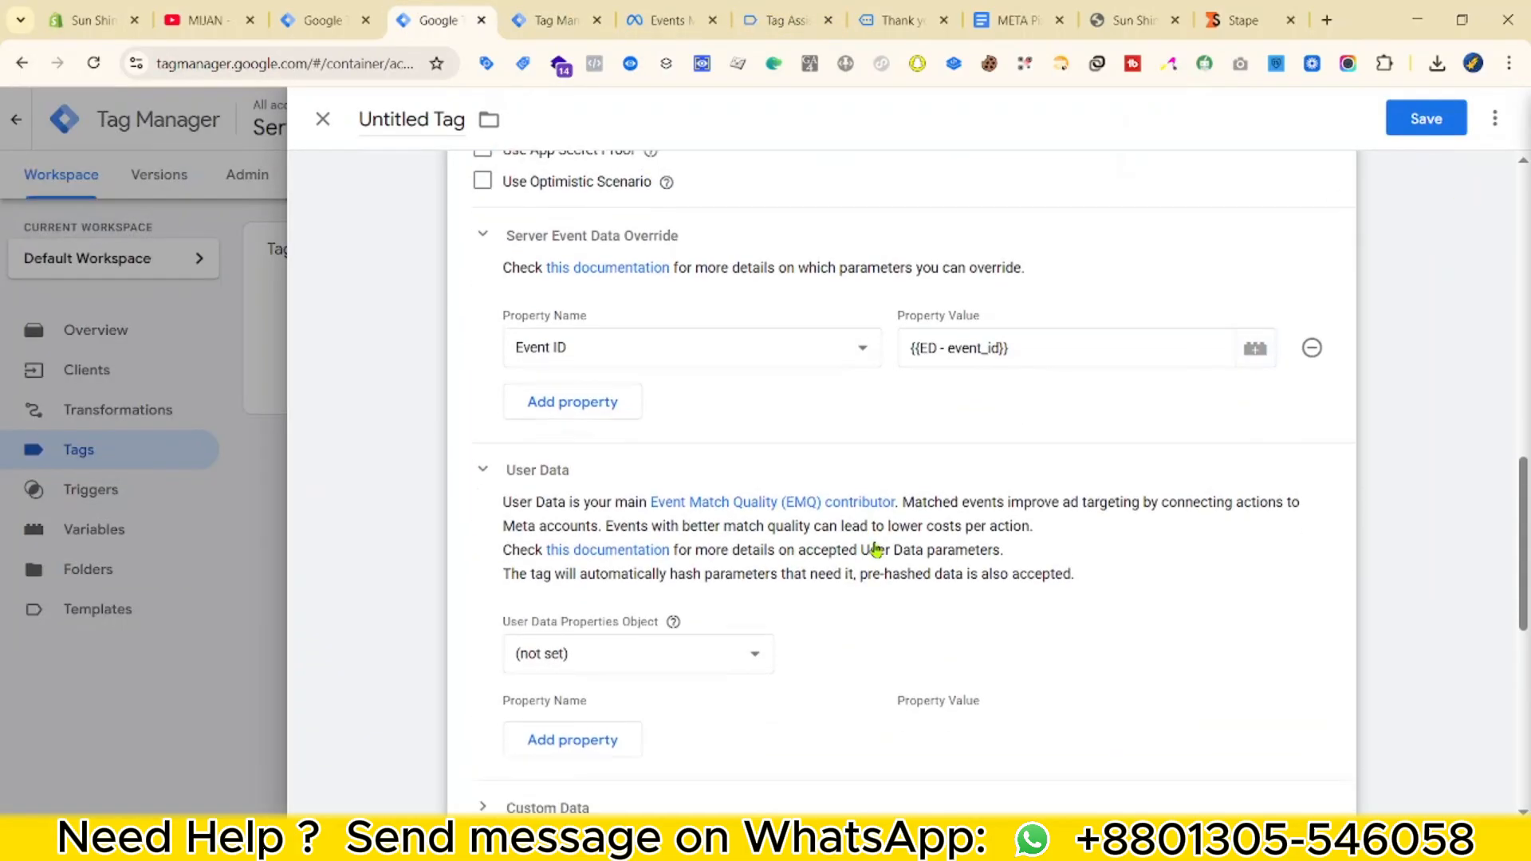
scroll(664, 667, down, 1)
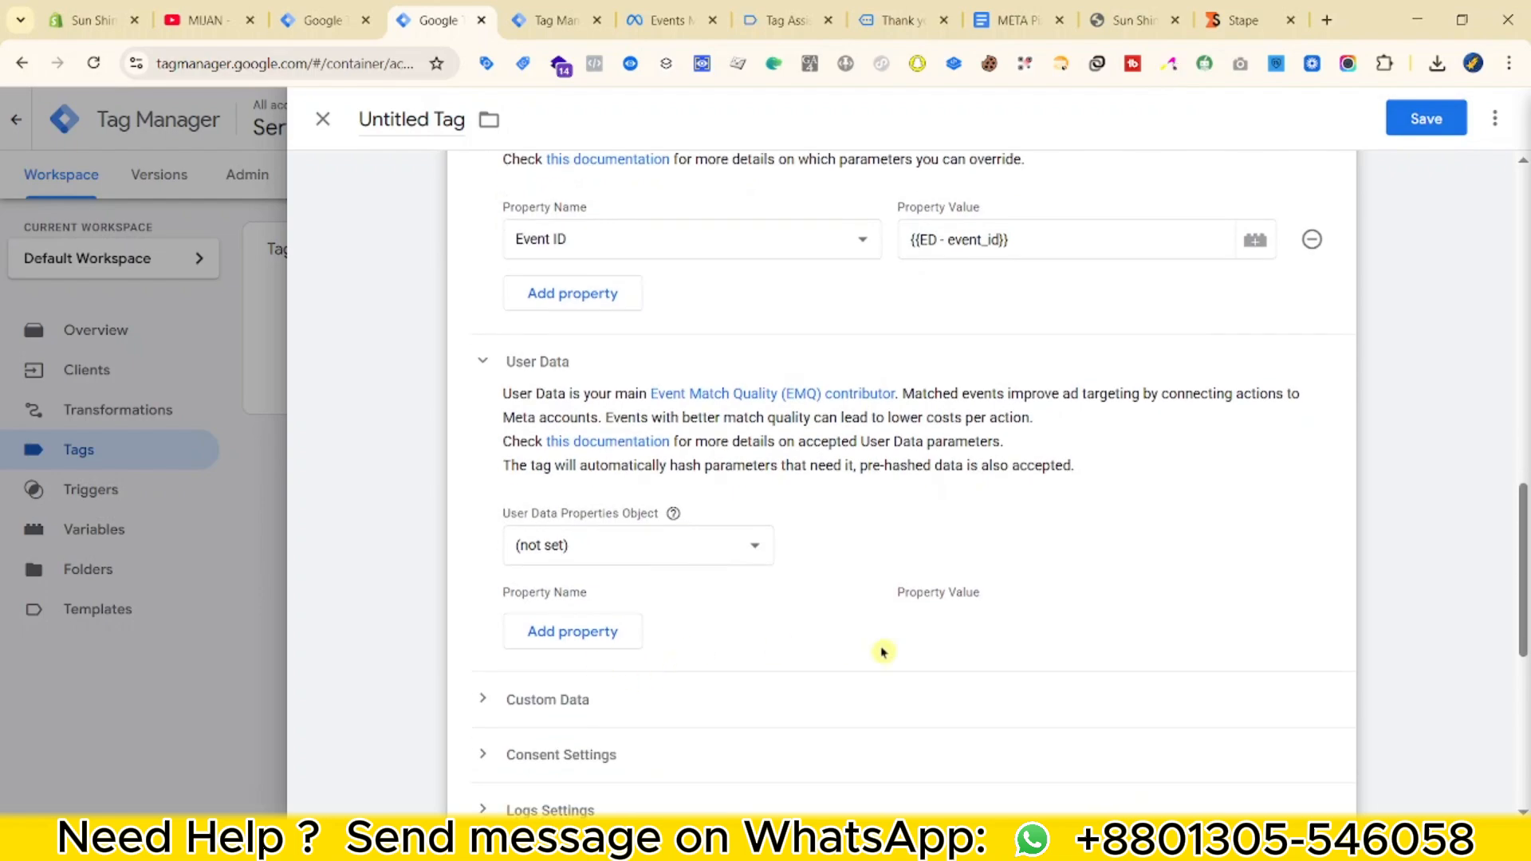
scroll(690, 558, up, 5)
scroll(786, 622, down, 5)
click(572, 632)
click(670, 625)
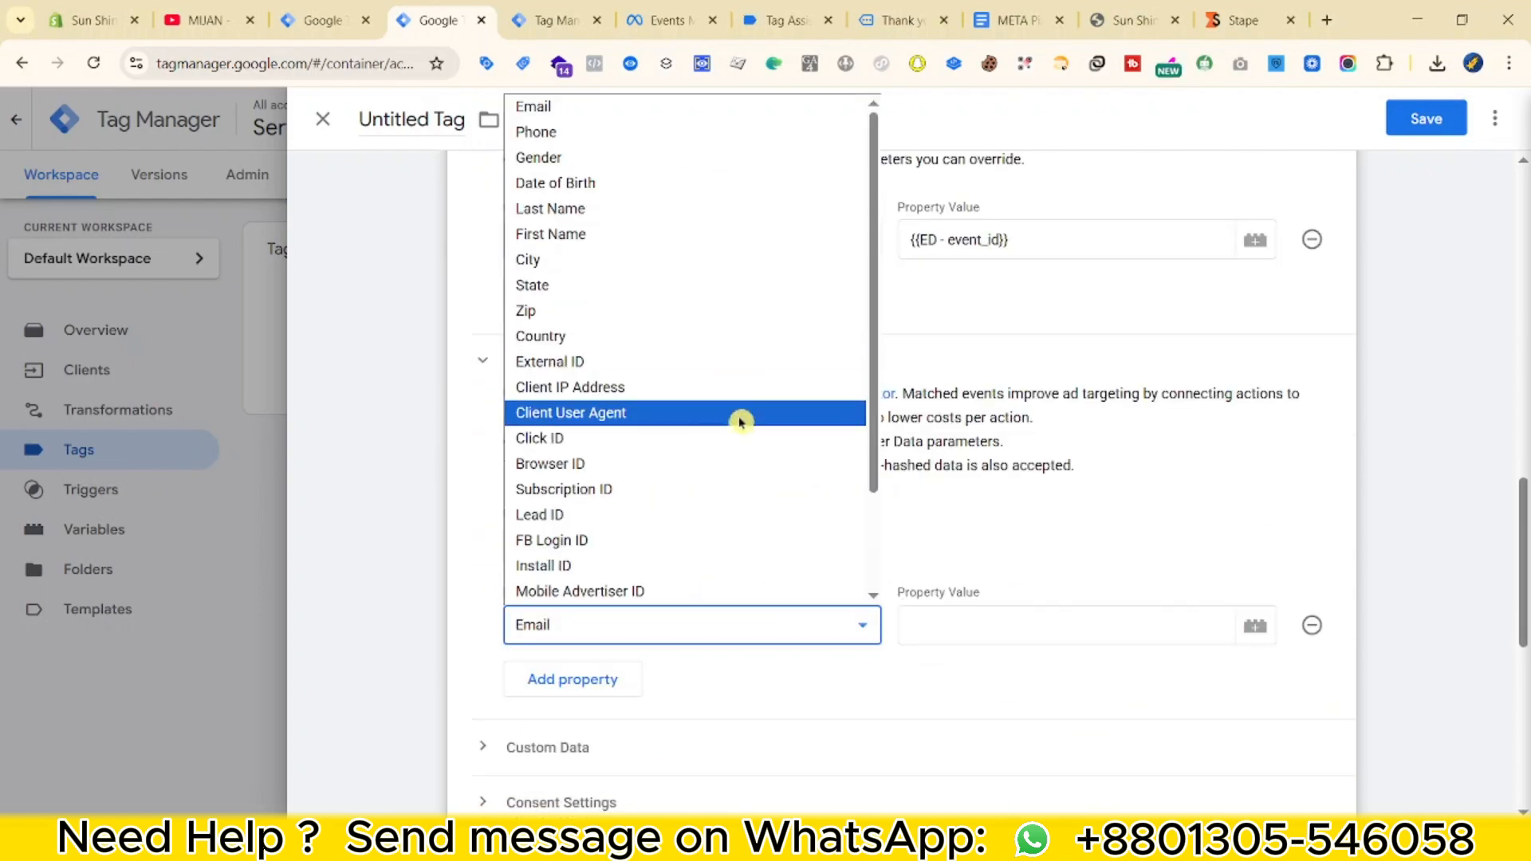
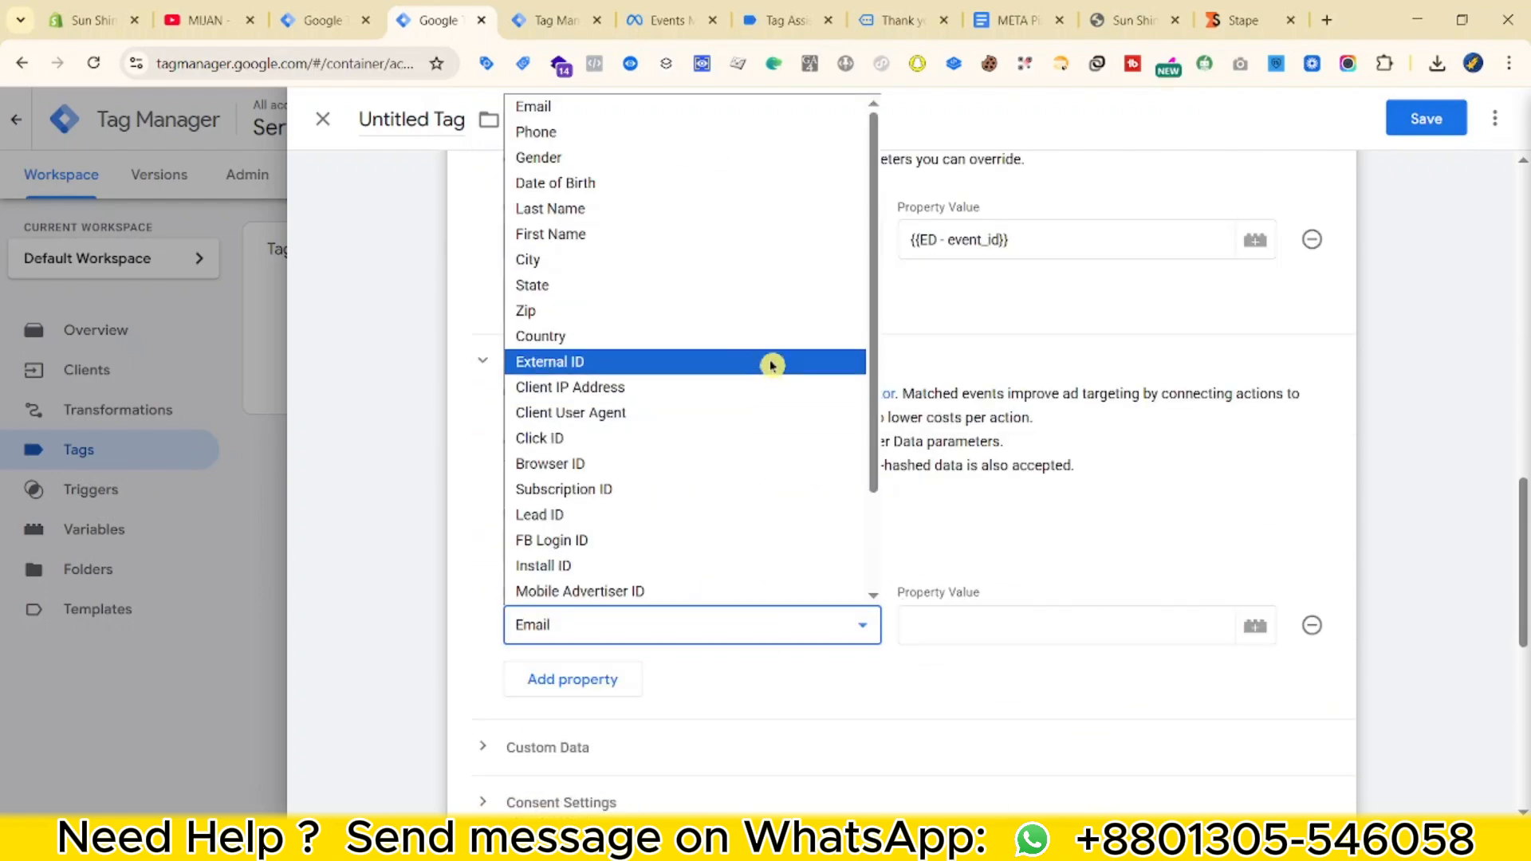
Set the first three User Data properties to External ID, Client IP Address and Client User Agent.
click(772, 363)
click(594, 677)
click(596, 672)
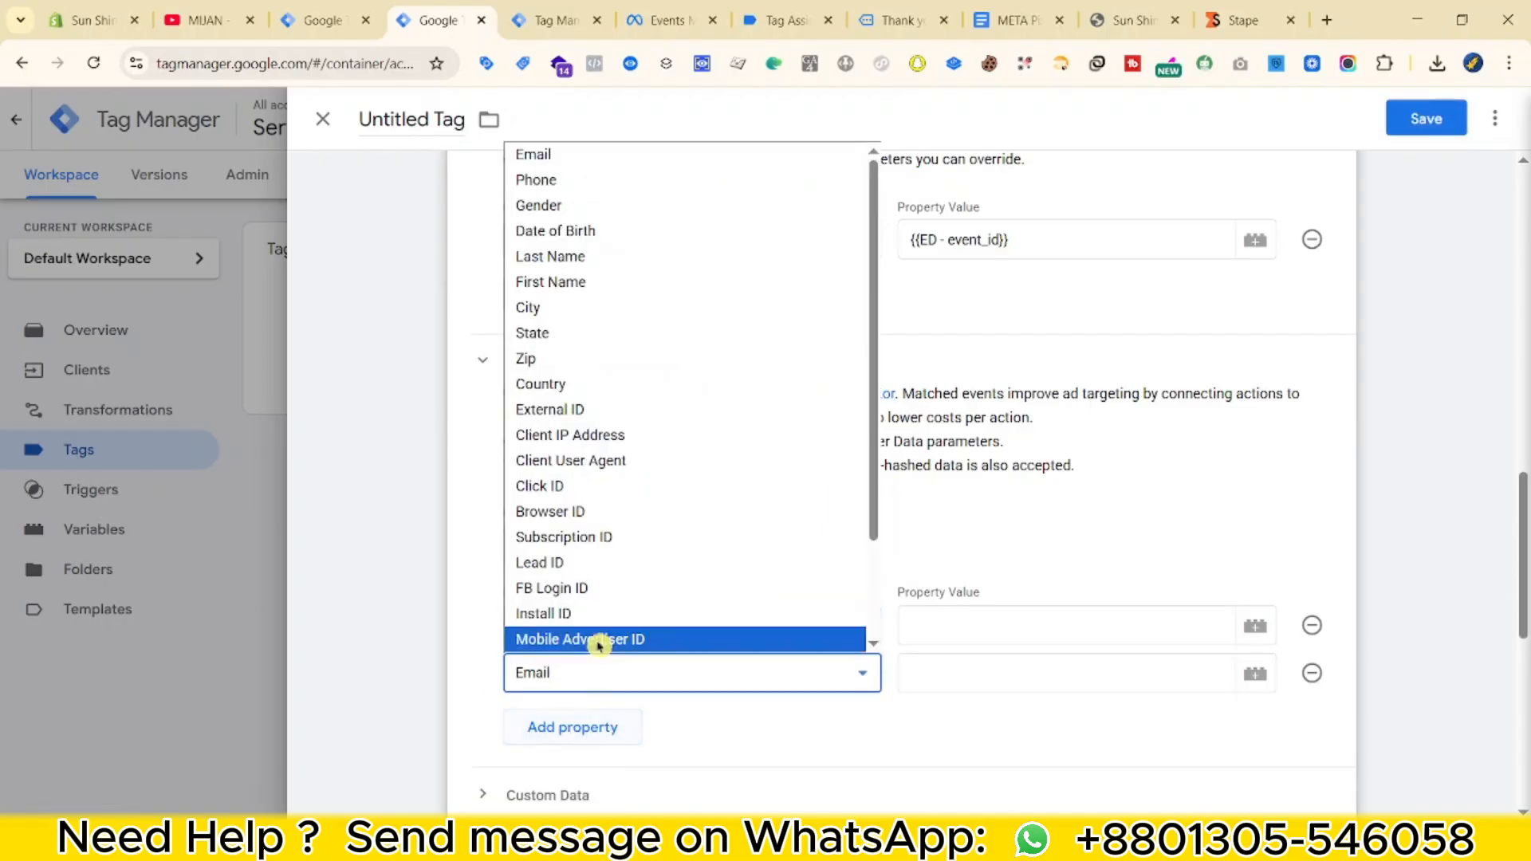
click(638, 435)
click(564, 727)
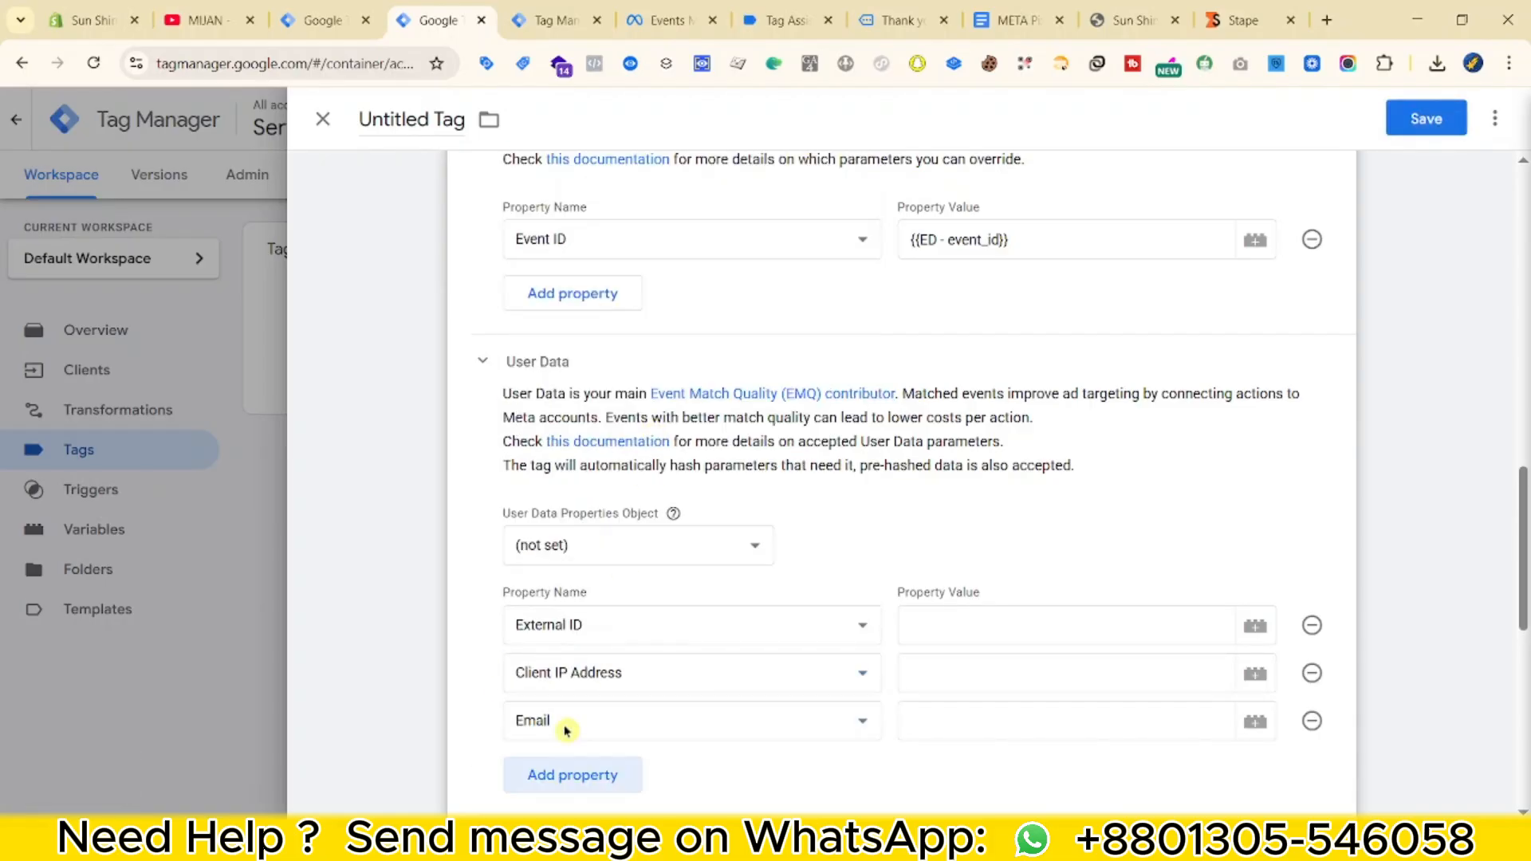
click(566, 730)
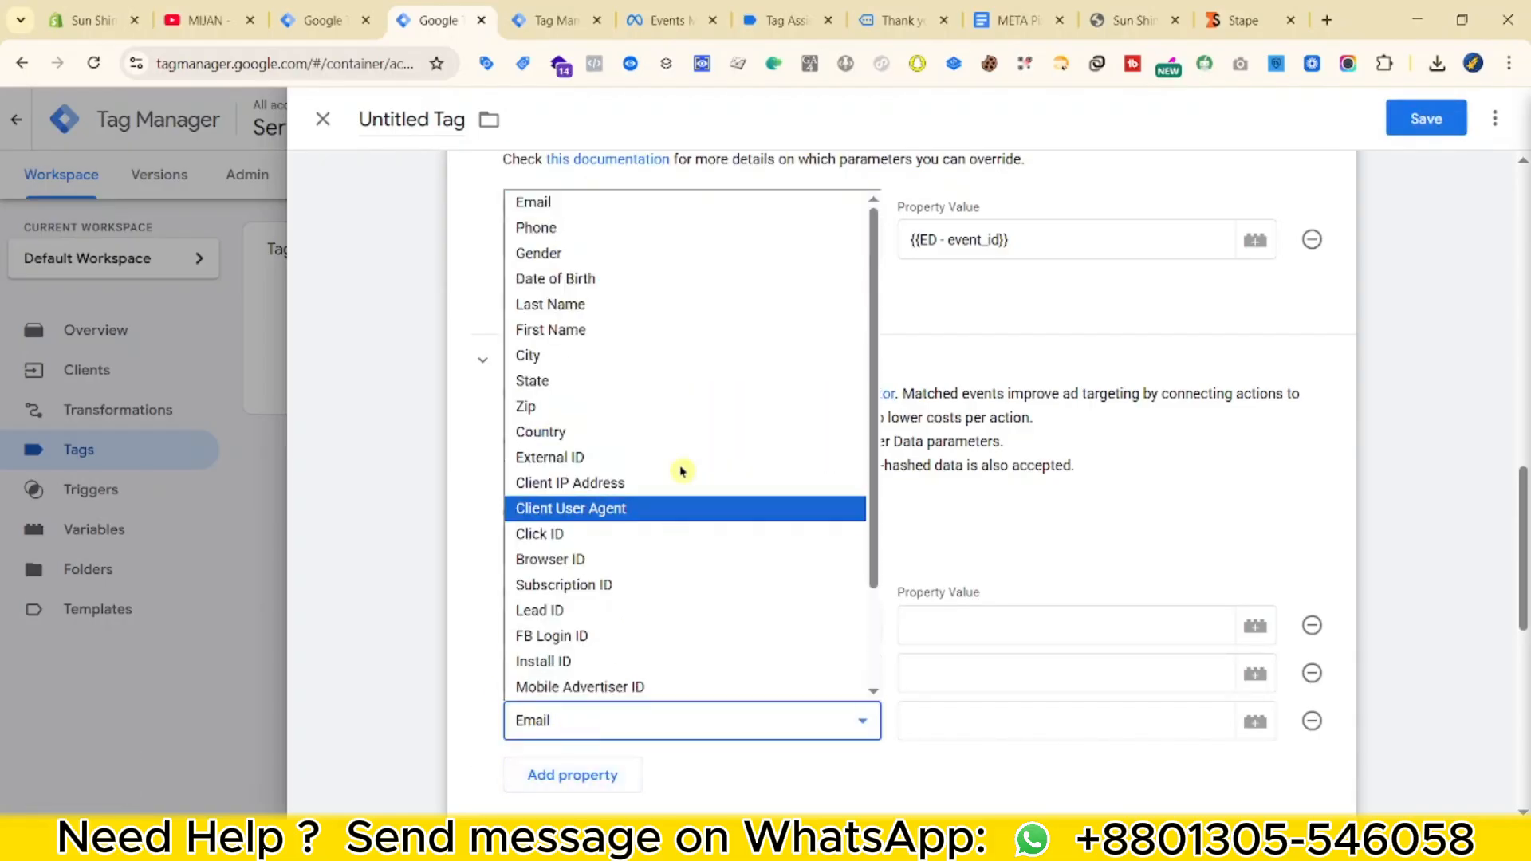
click(621, 517)
Add Click ID and Browser ID as the fourth and fifth User Data properties.
scroll(606, 558, down, 3)
click(575, 576)
click(579, 570)
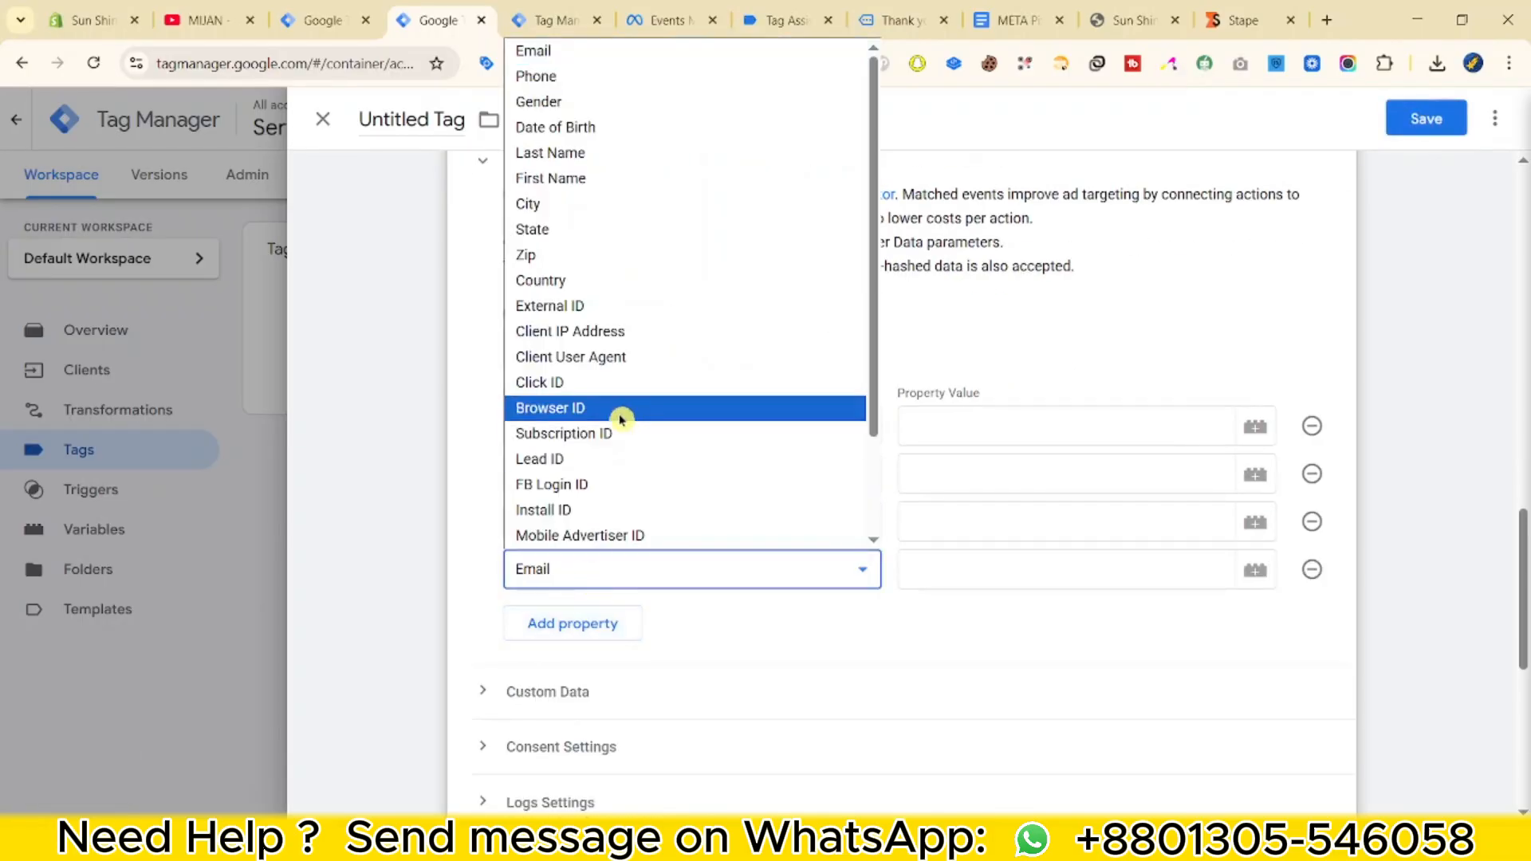
click(630, 382)
click(559, 622)
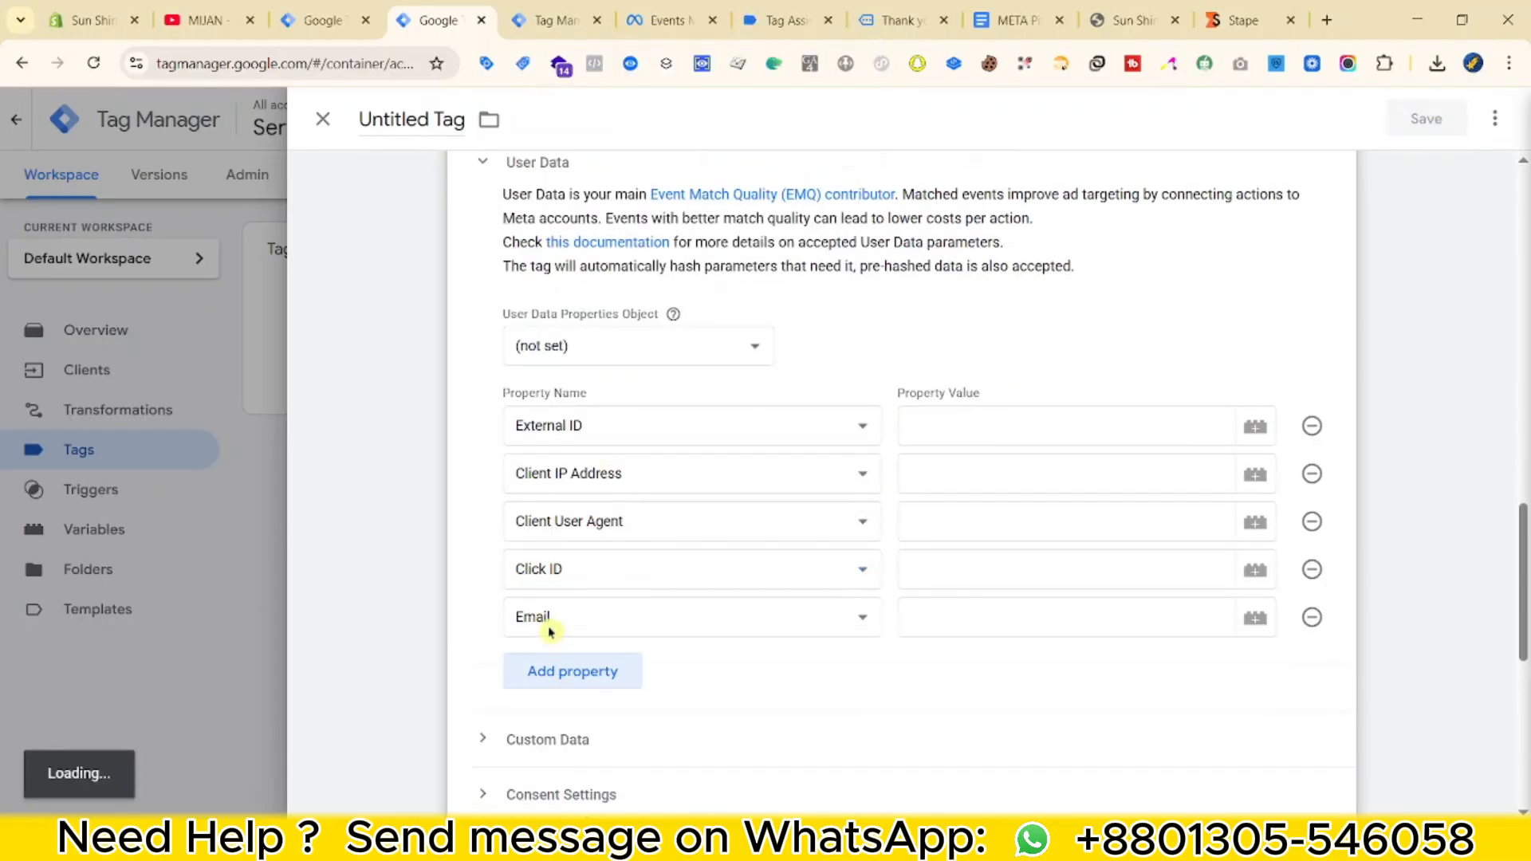
click(548, 627)
click(630, 451)
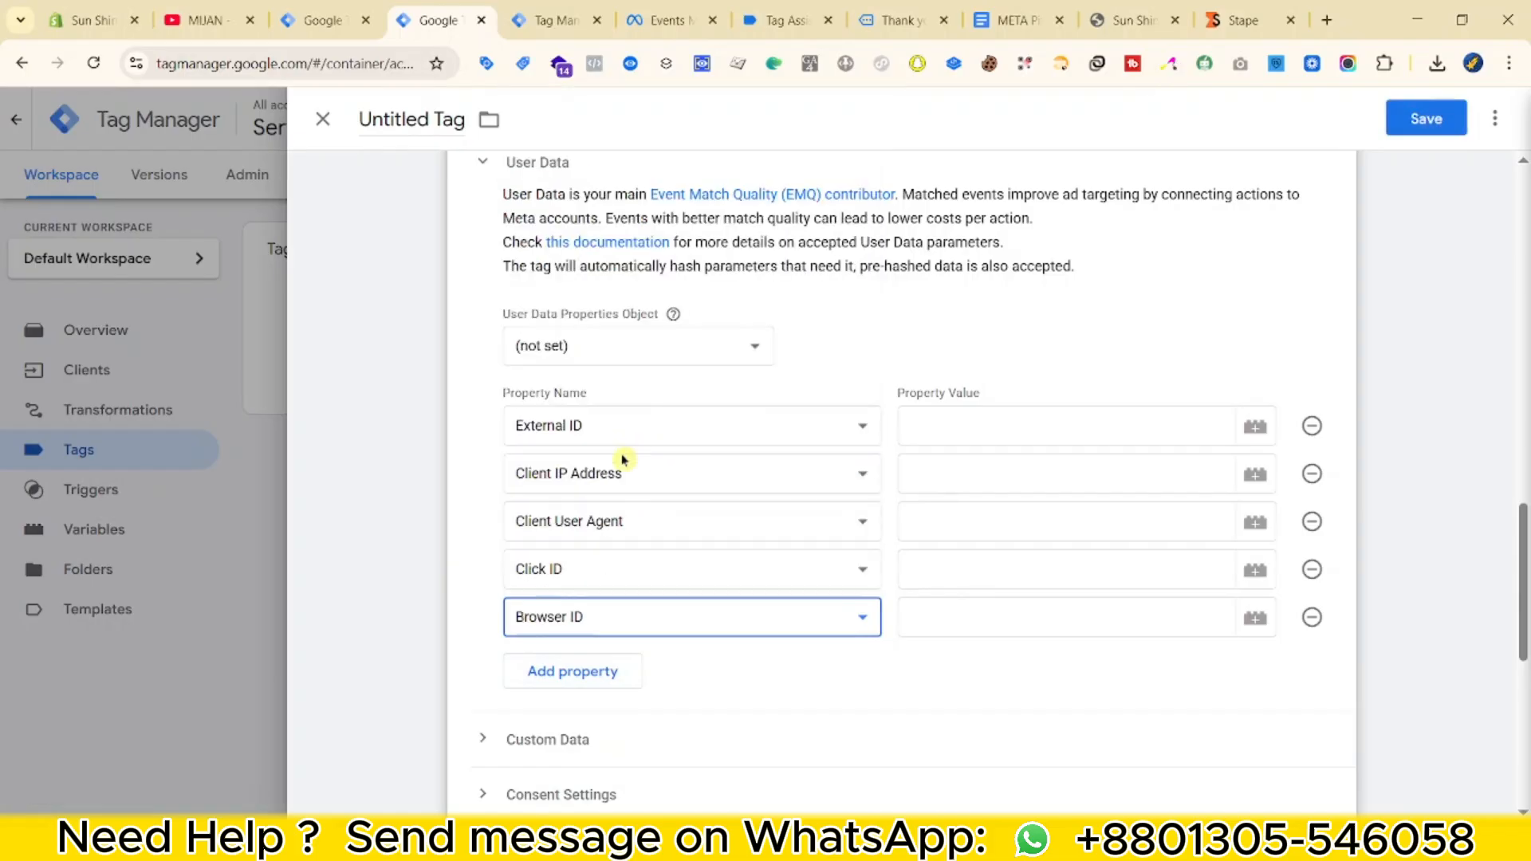
Remove the extra sixth User Data property row.
click(574, 672)
click(642, 676)
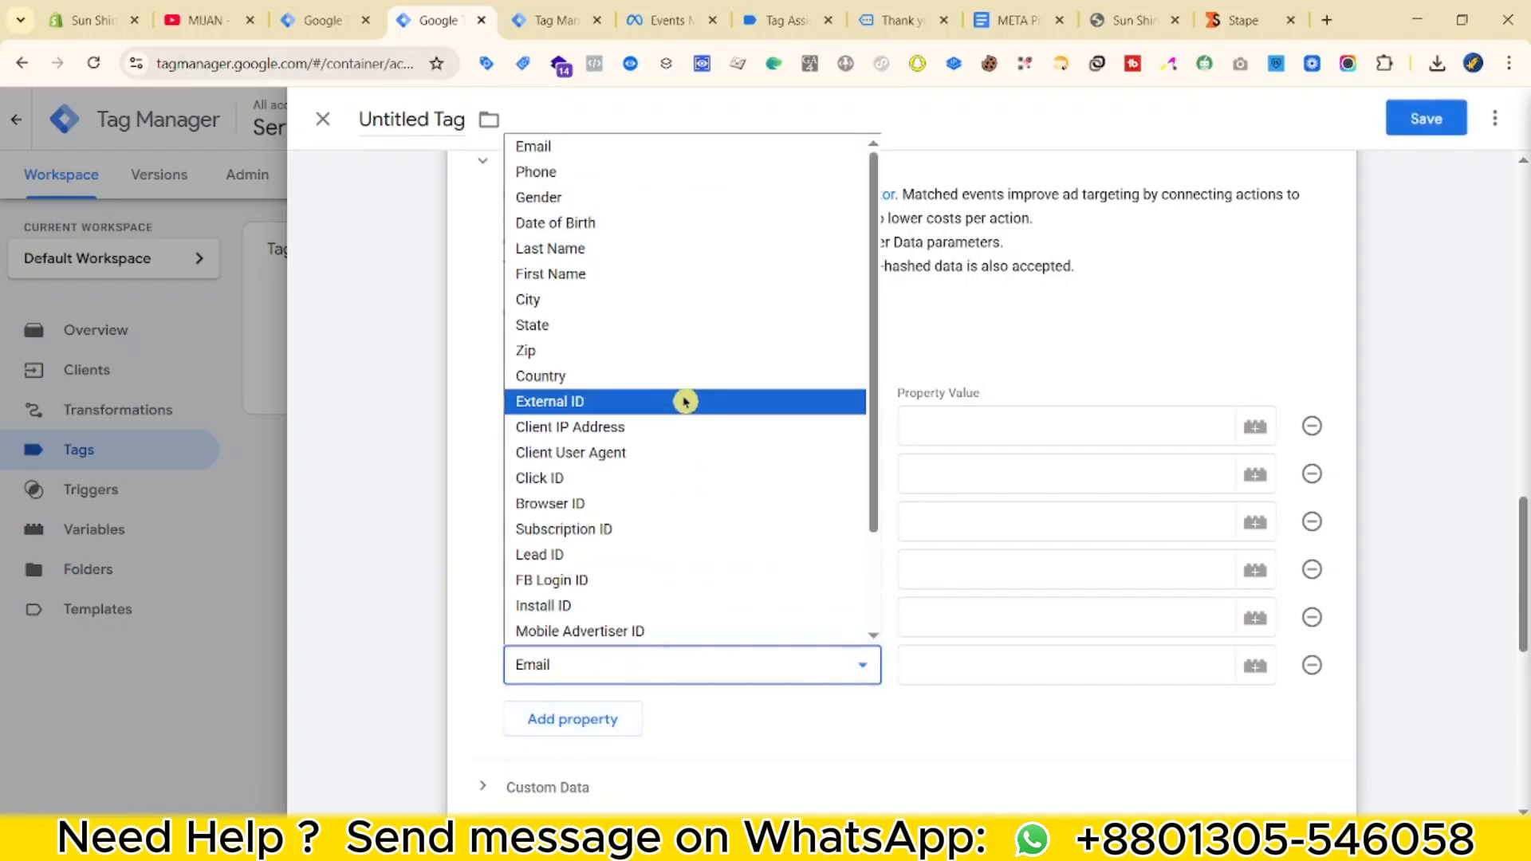
scroll(686, 627, down, 1)
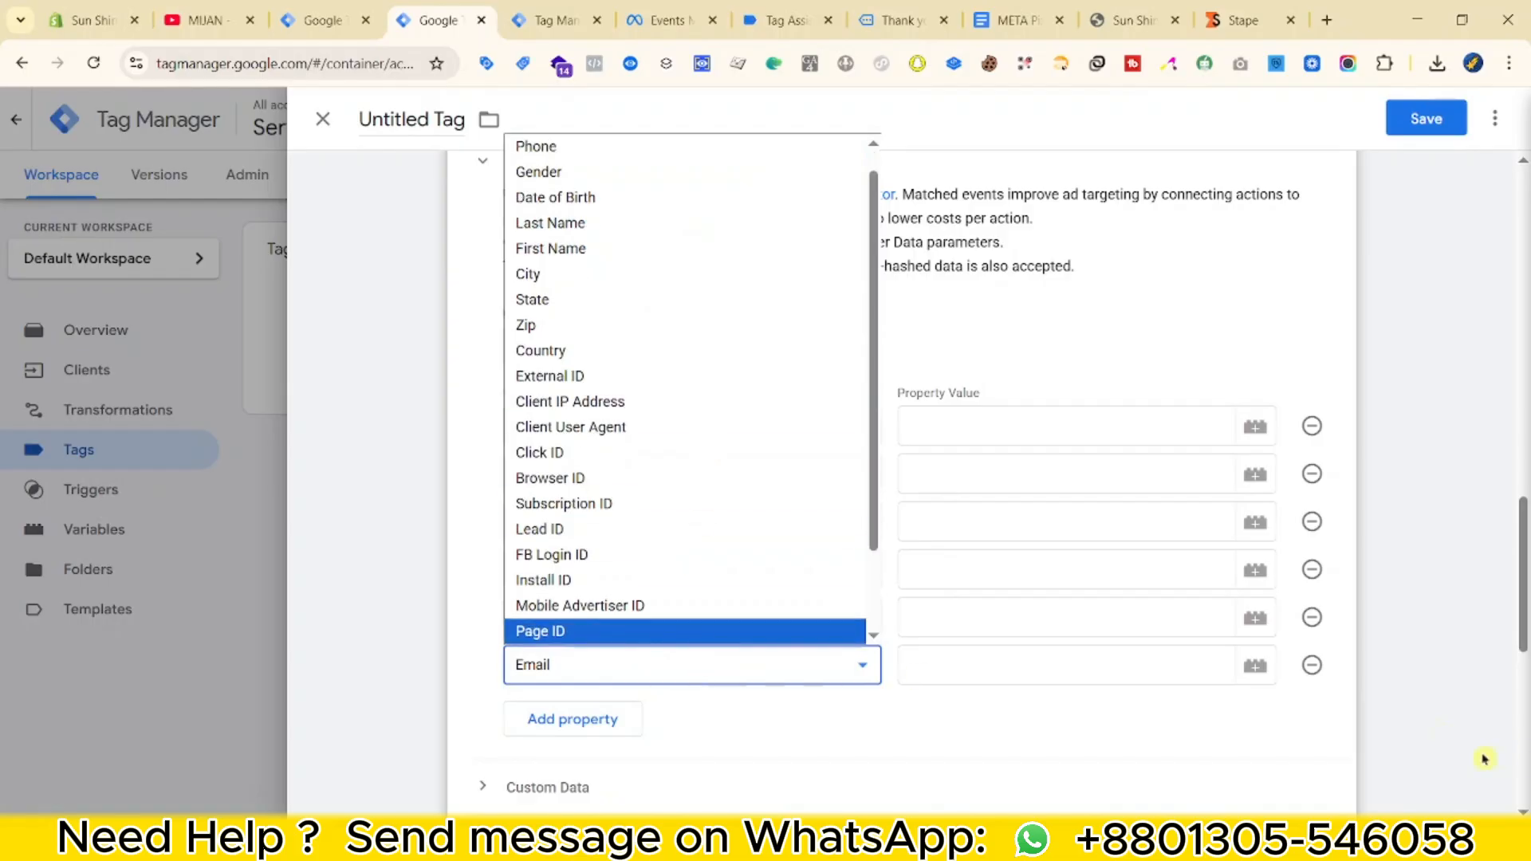
click(1312, 665)
click(1312, 665)
click(1011, 425)
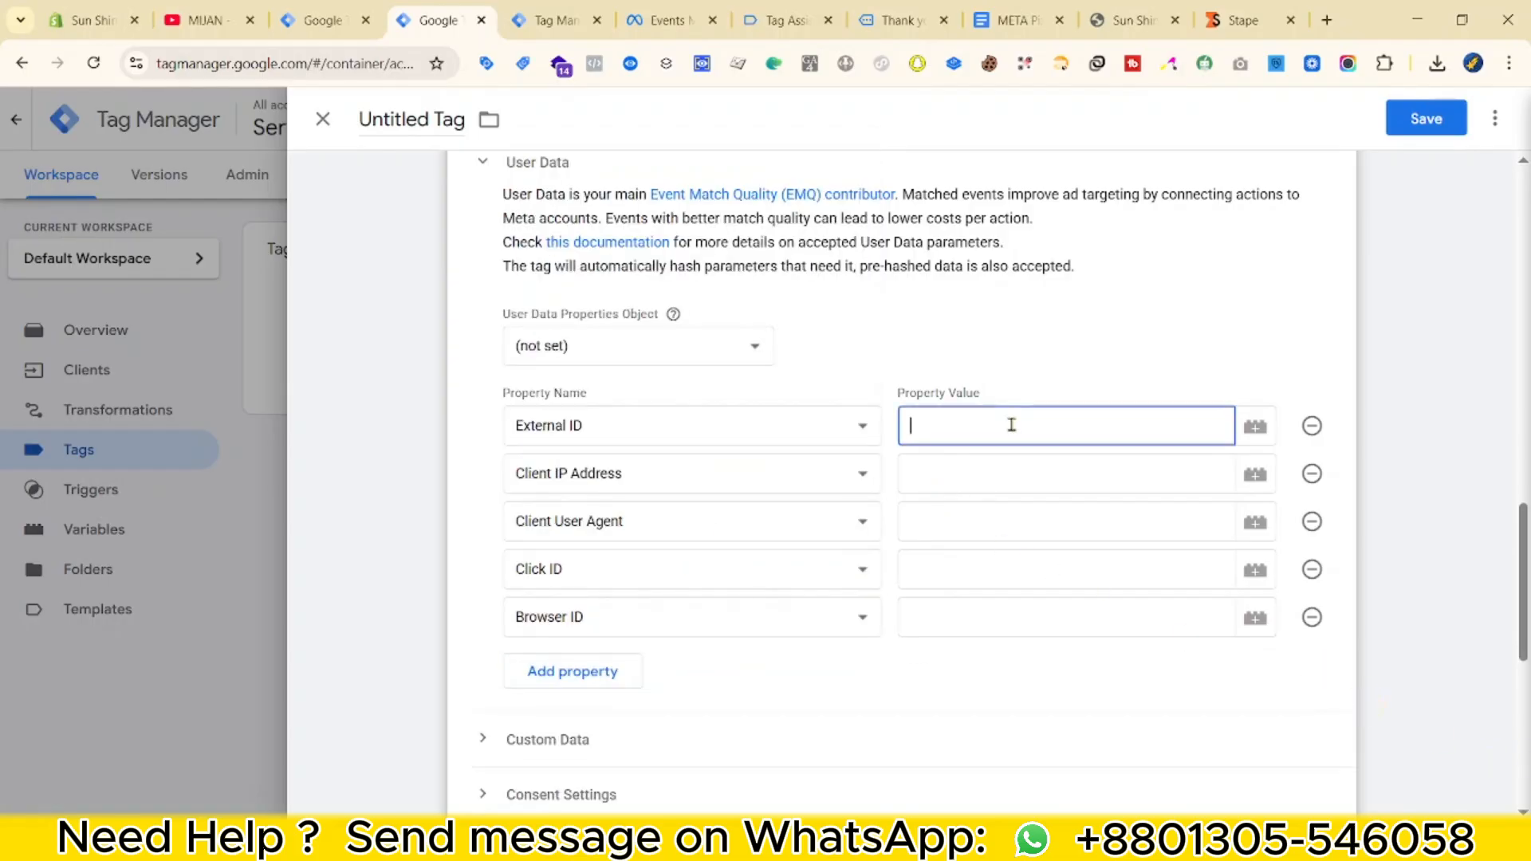
click(584, 11)
Copy the x-fb-ud-external_id key name from the Stape debug data.
key(ctrl+f)
text(exter)
right_click(334, 220)
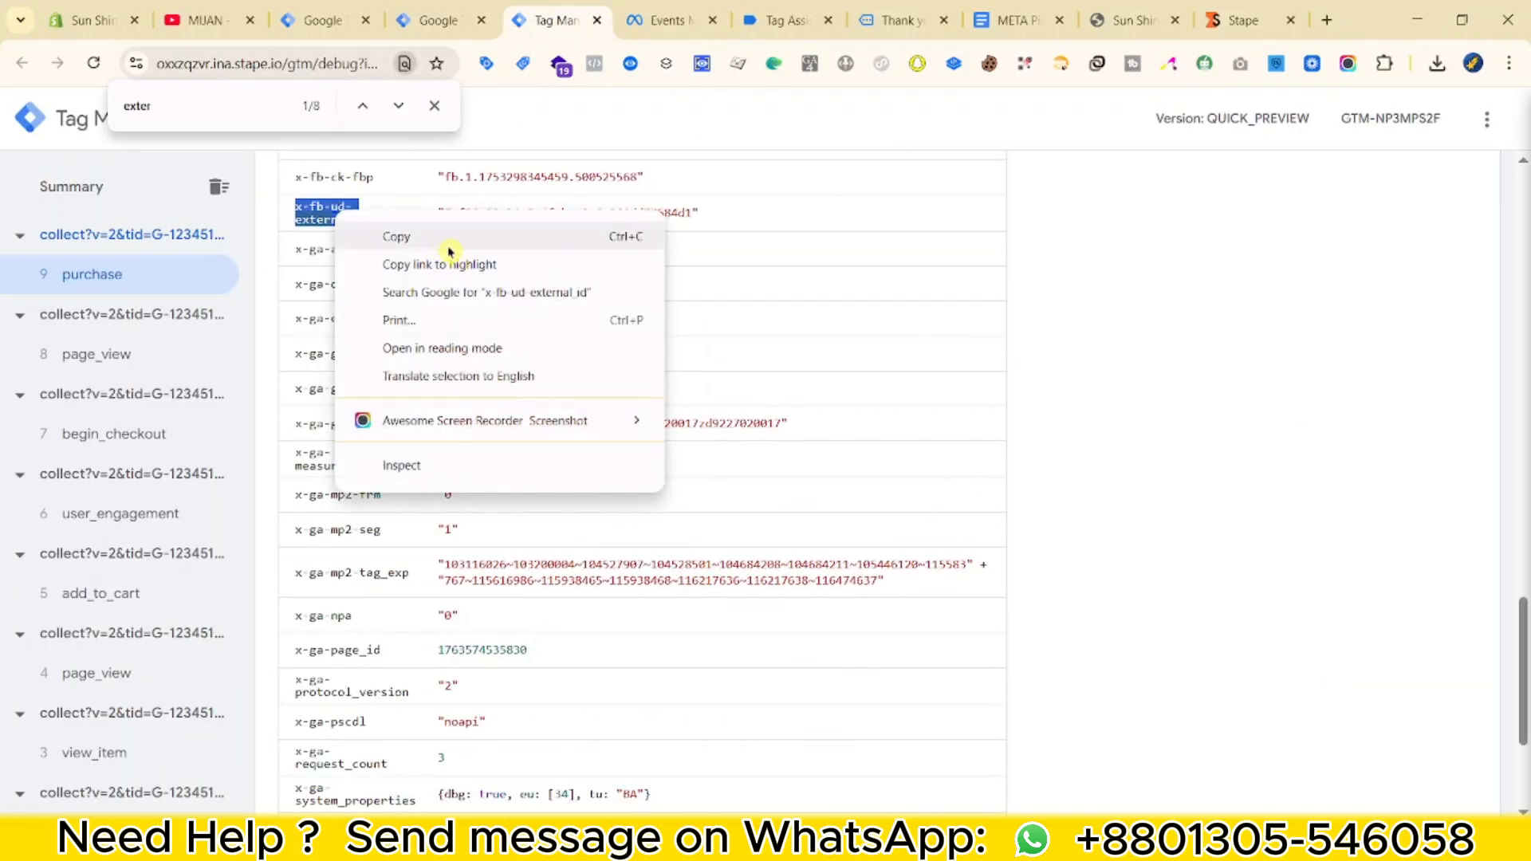
click(403, 236)
click(460, 8)
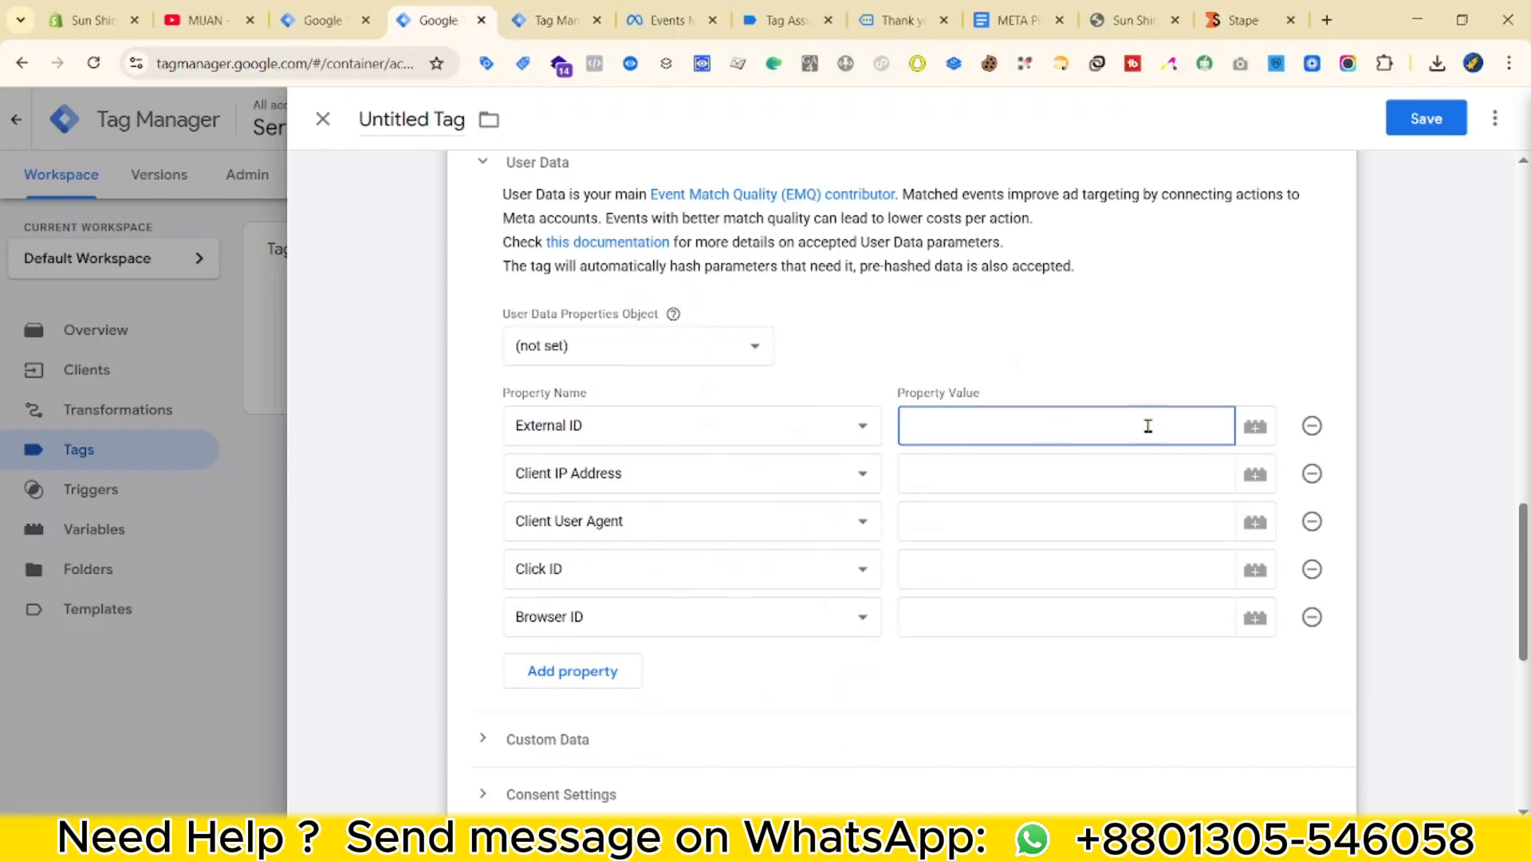
Map External ID to a new Event Data variable 'ED - External ID' with key path x-fb-ud-external_id.
click(1268, 428)
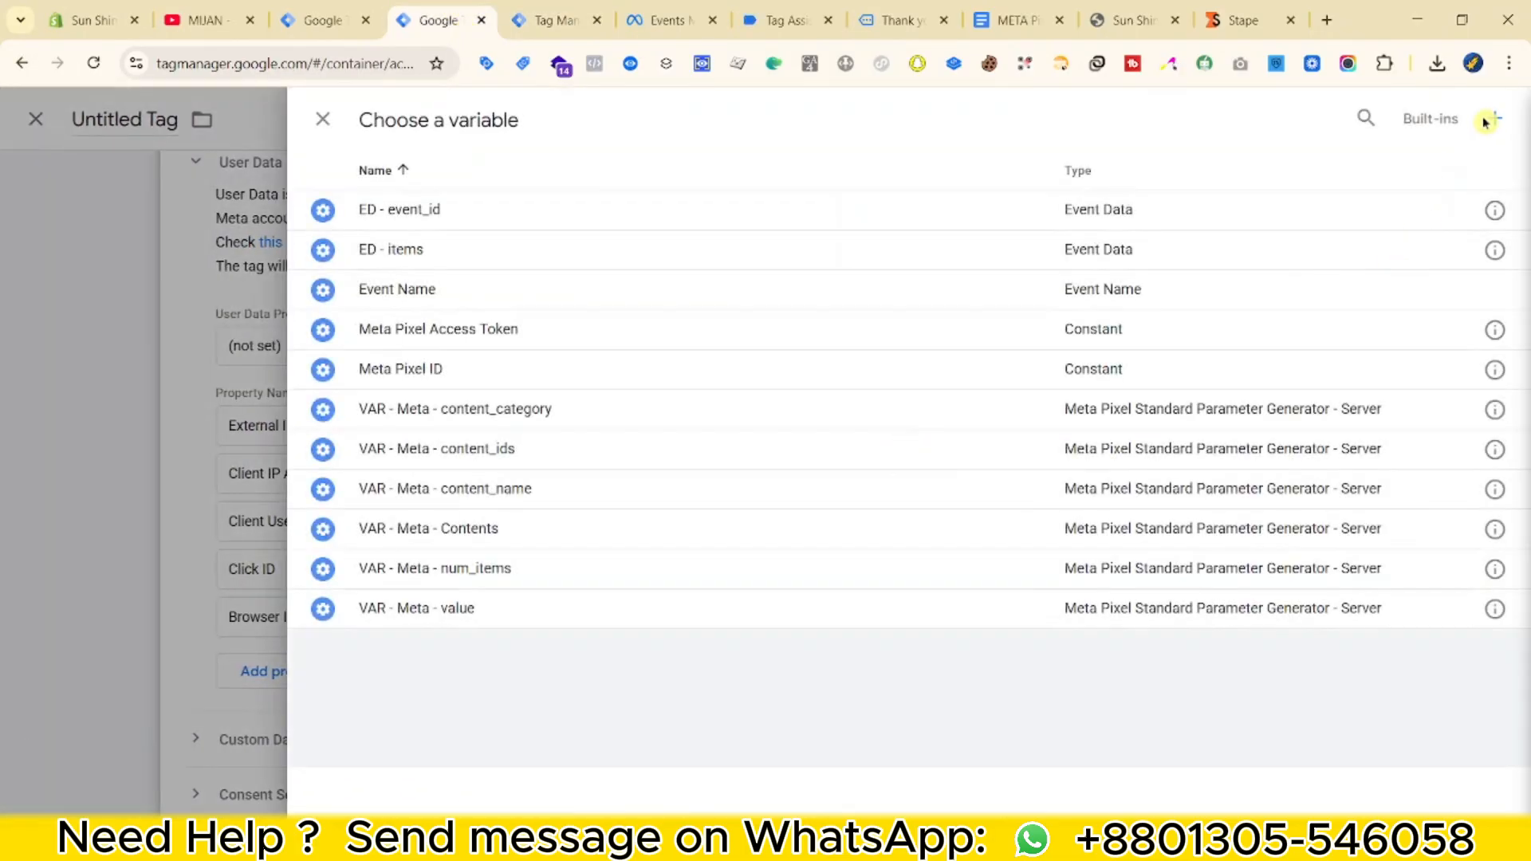
click(1495, 121)
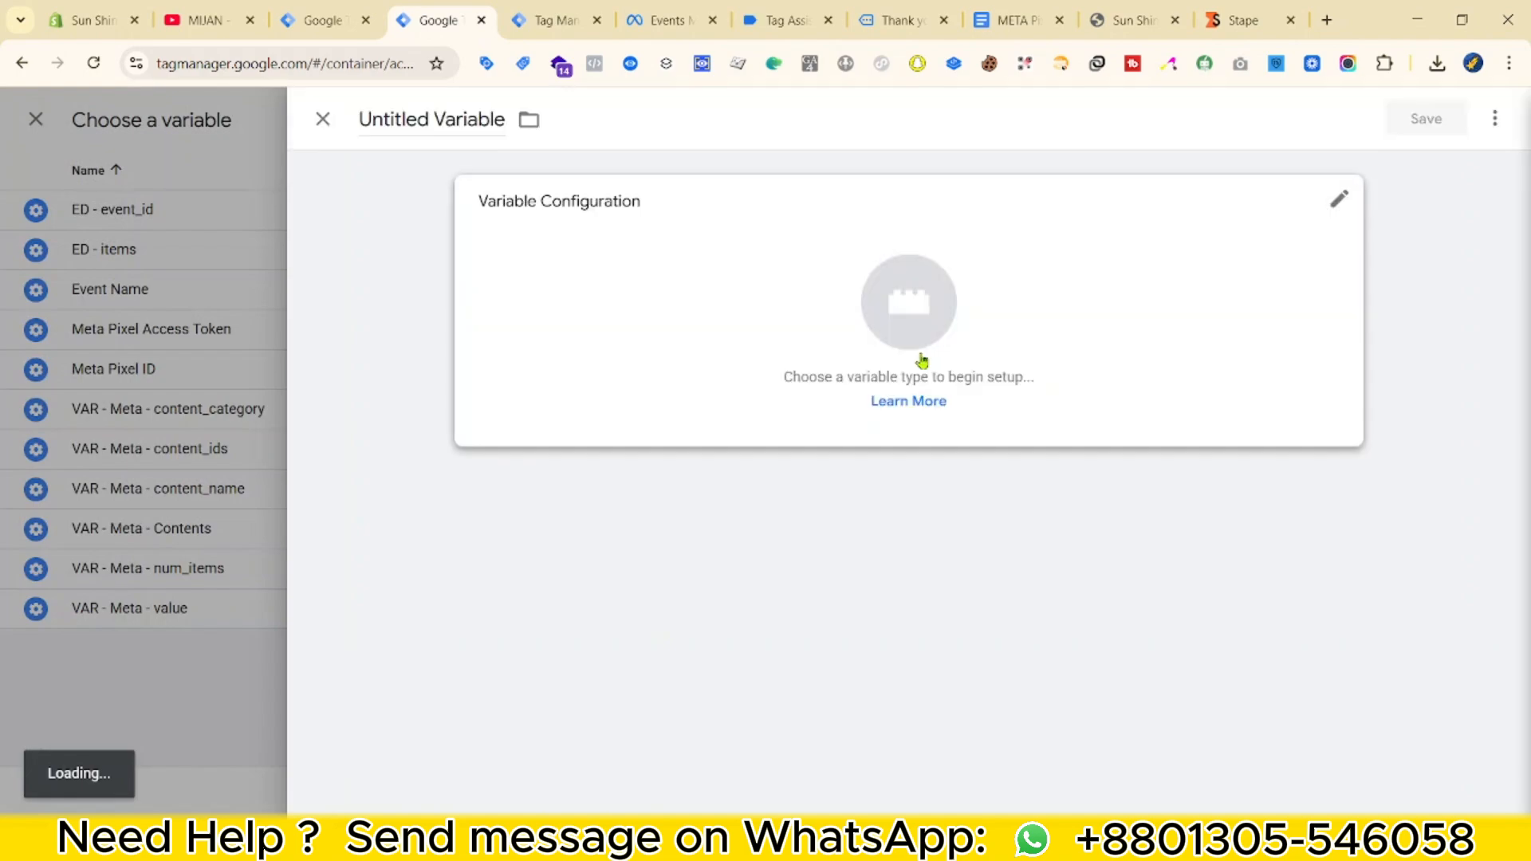
click(920, 362)
scroll(1013, 678, down, 3)
click(1036, 714)
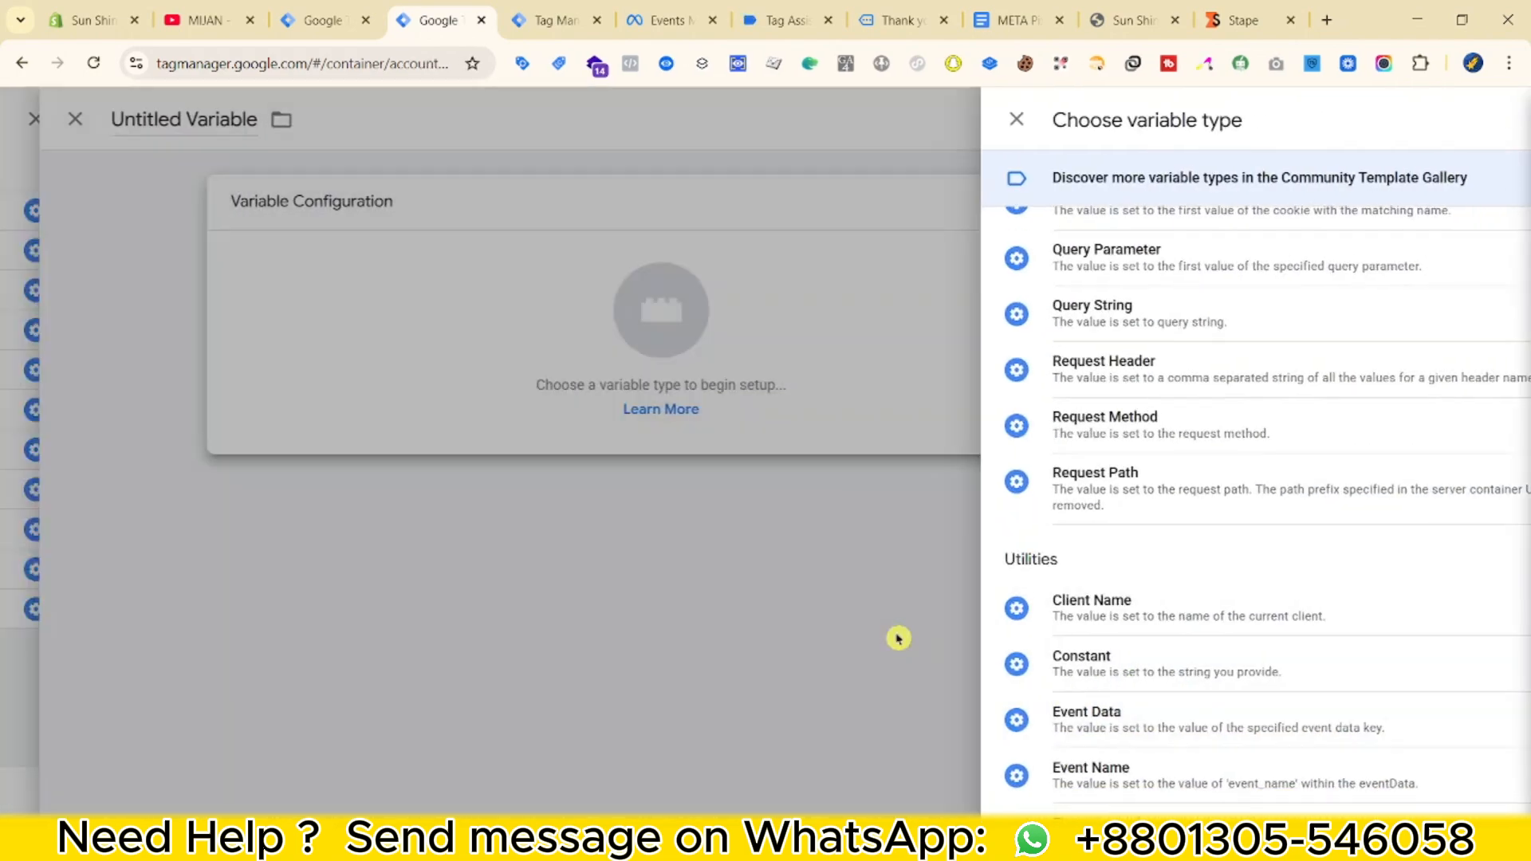
key(ctrl+v)
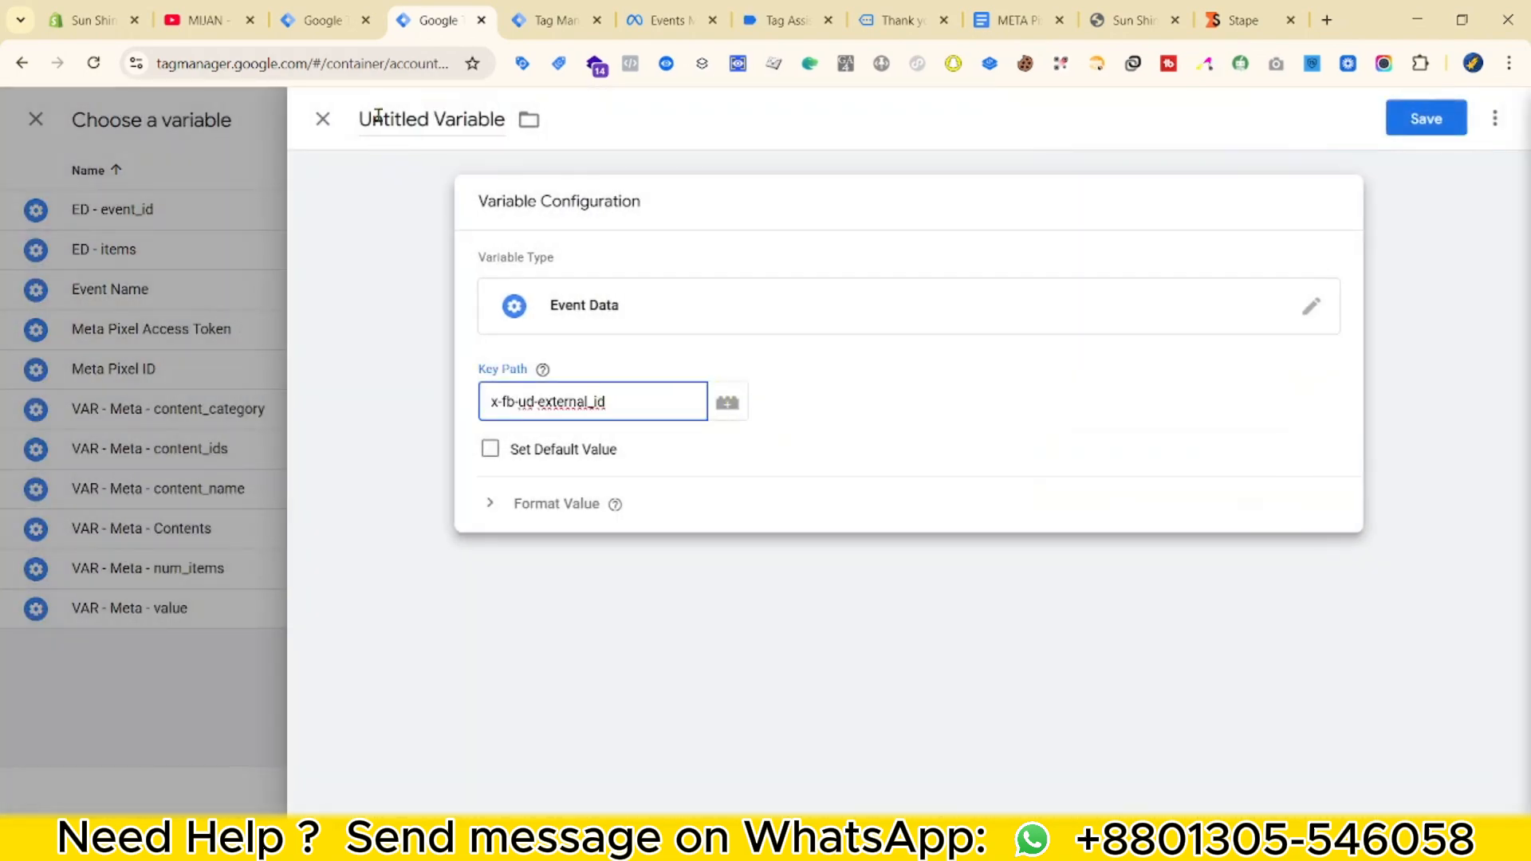
triple_click(388, 121)
text(ED - External ID)
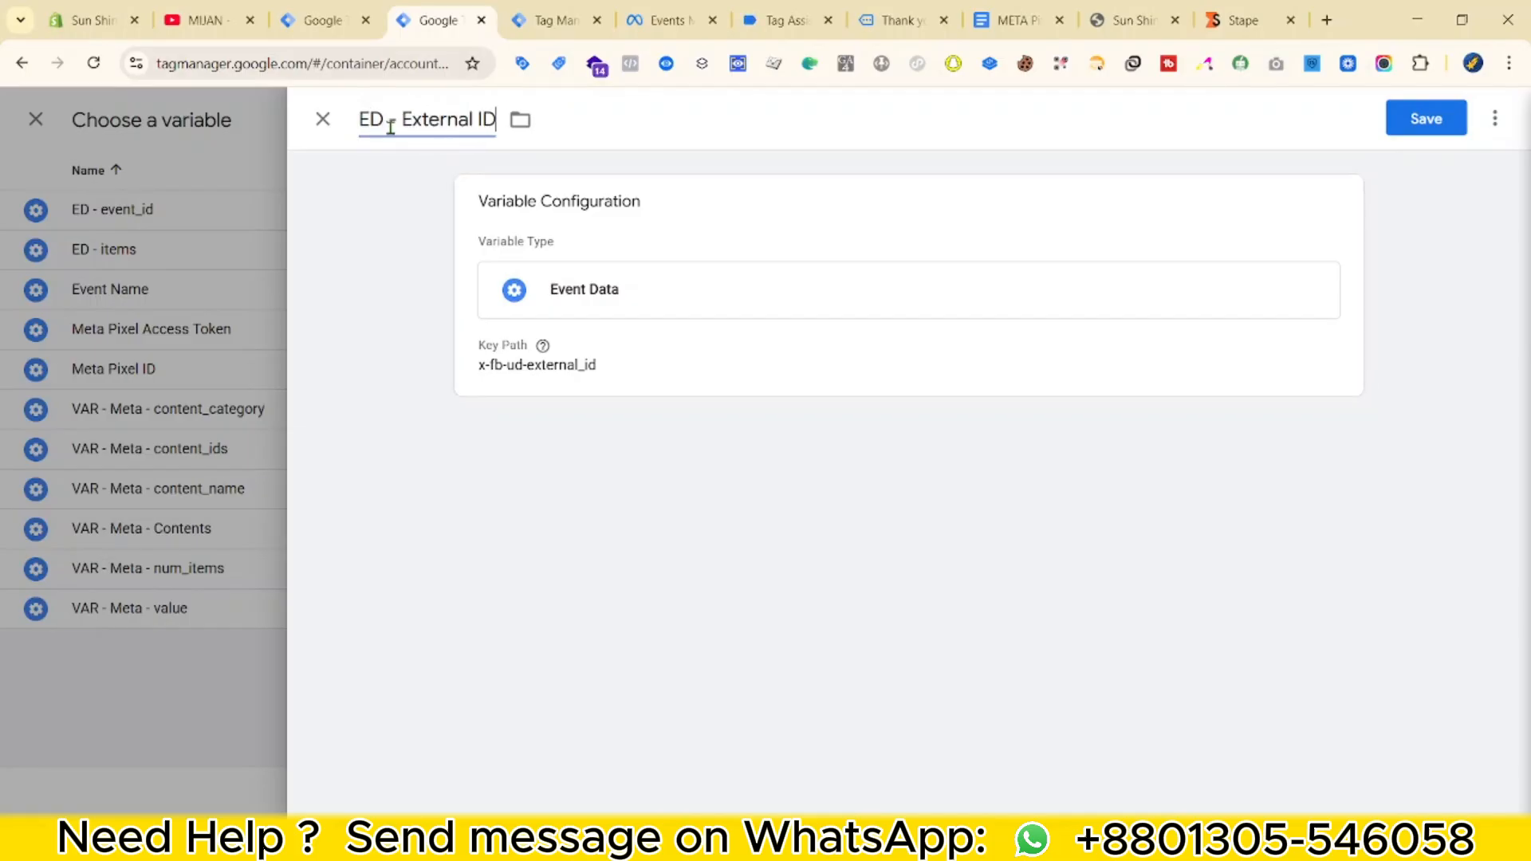
click(1427, 118)
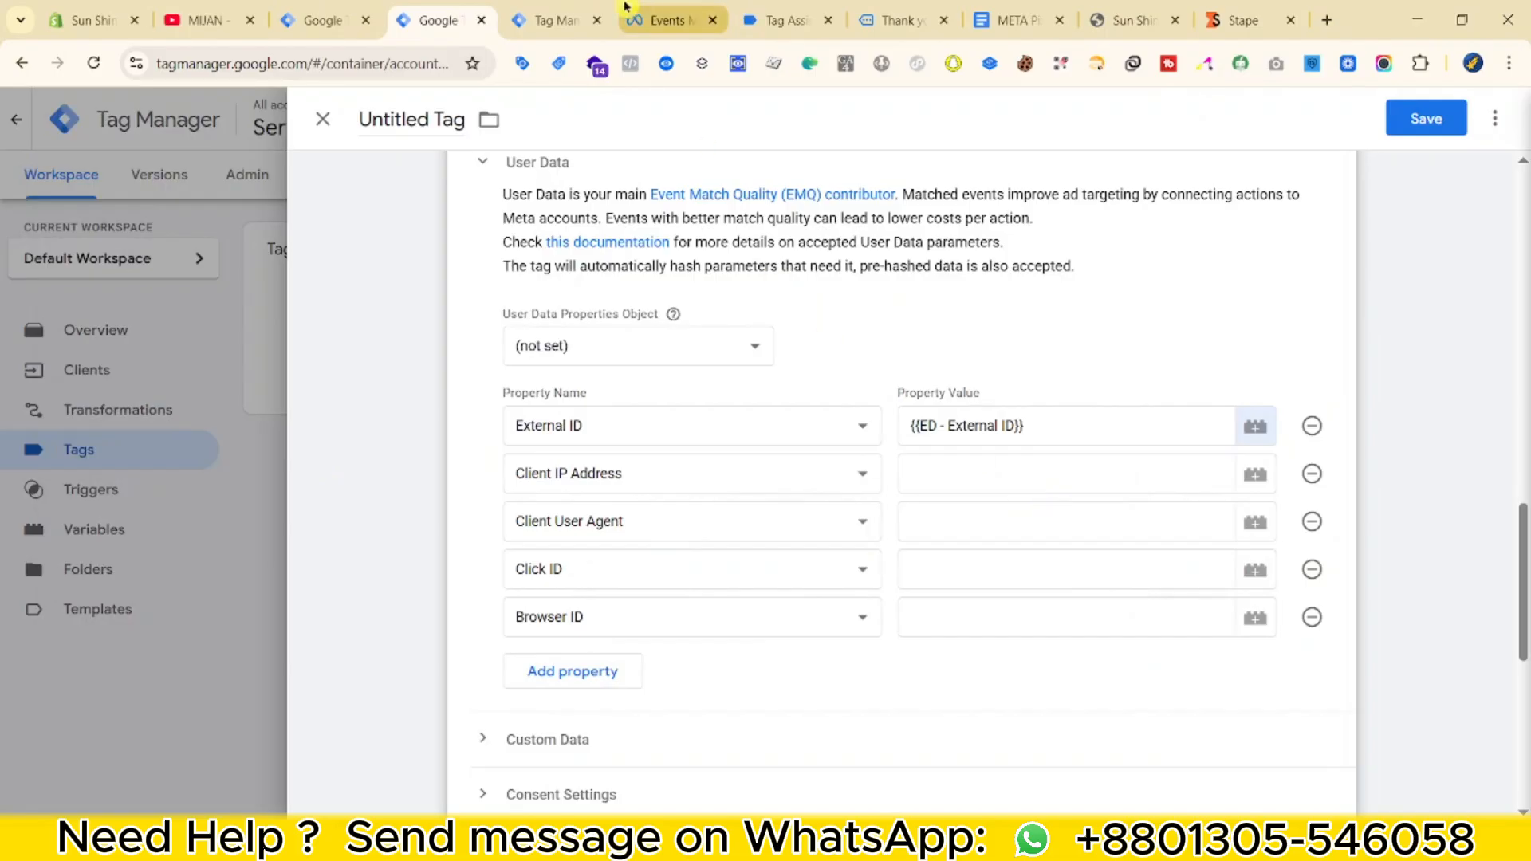
Copy the ip_override key name from the Stape debug data.
click(556, 11)
key(ctrl+f)
text(ip)
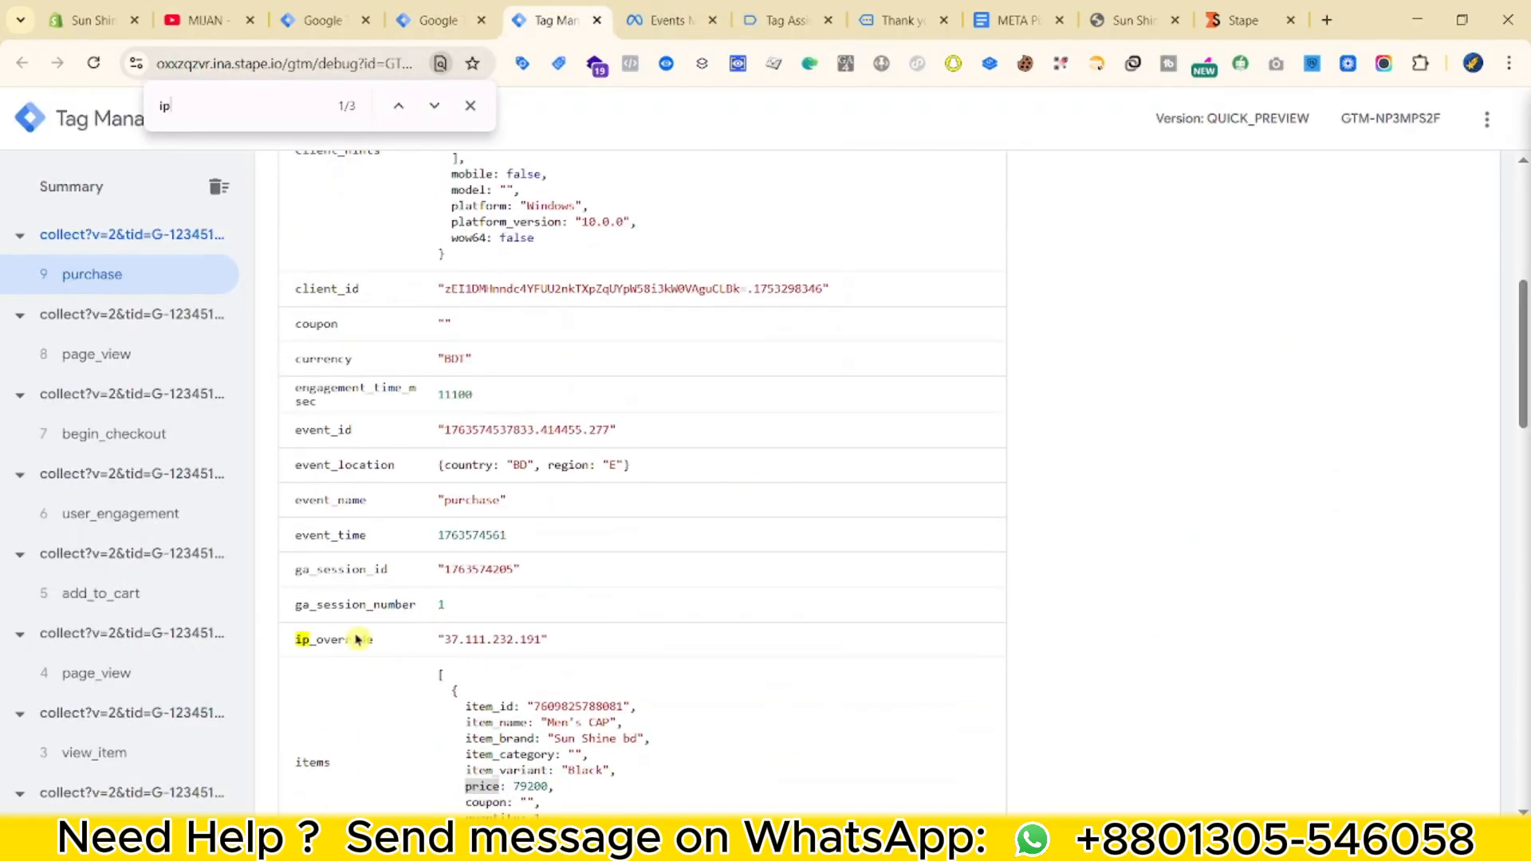
right_click(356, 638)
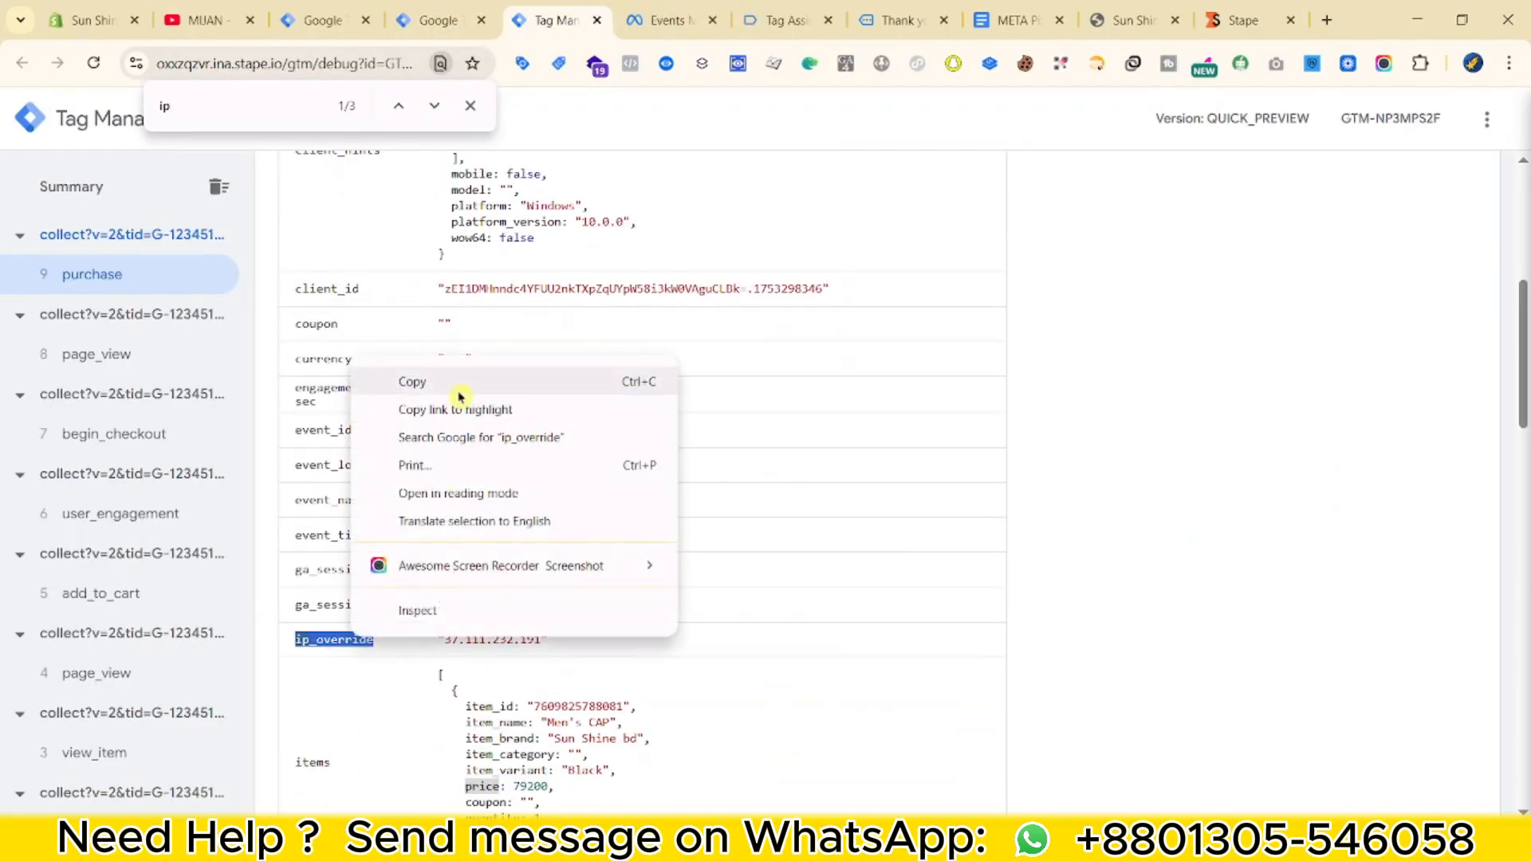
click(414, 380)
click(446, 16)
Map Client IP Address to a new Event Data variable 'ED - IP' reading ip_override.
click(997, 481)
click(1255, 477)
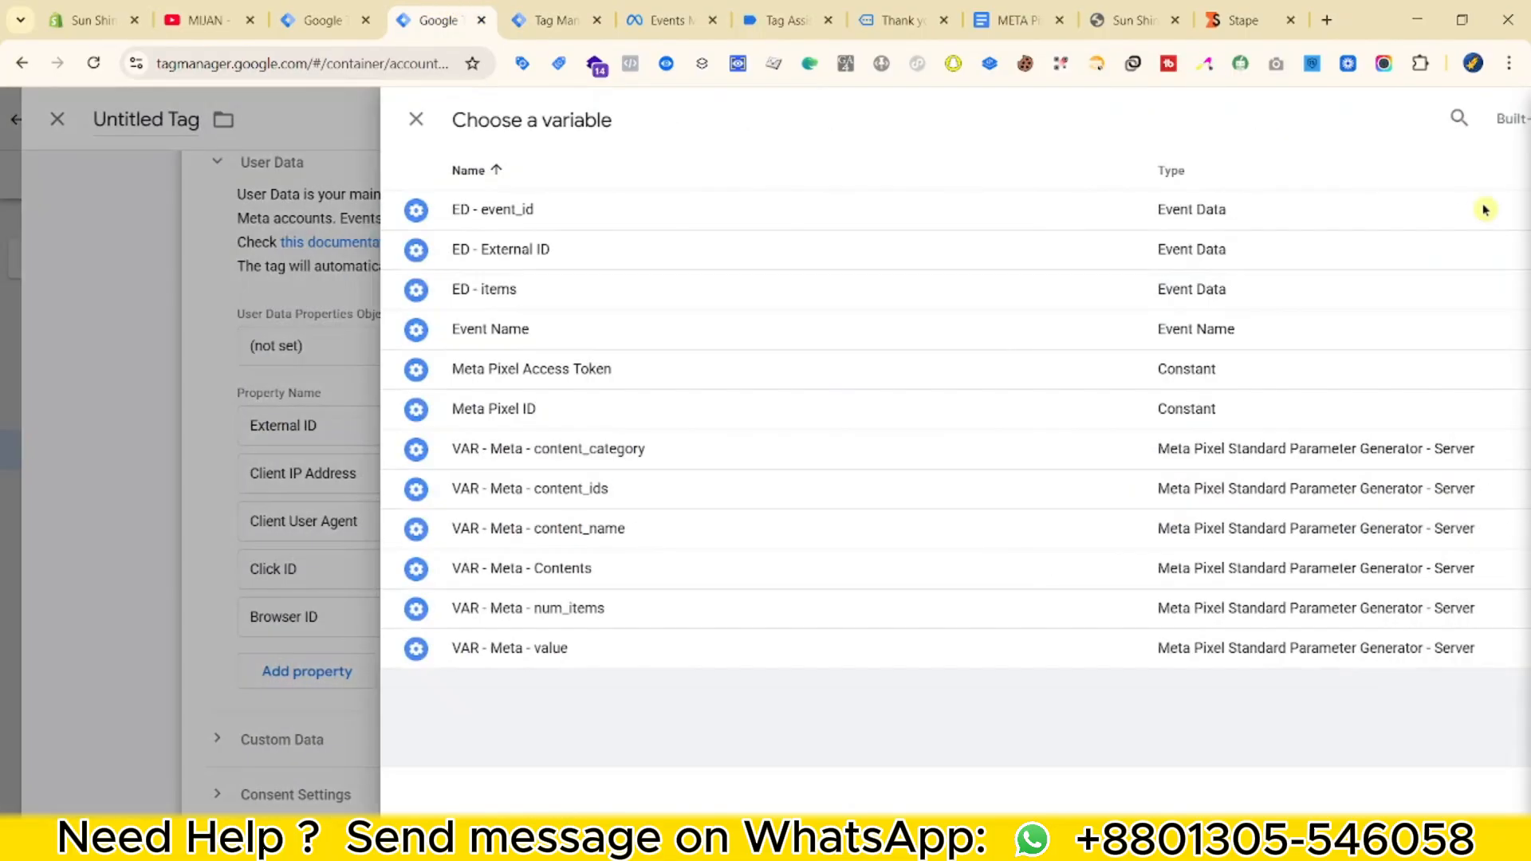
click(1487, 128)
scroll(1203, 523, down, 3)
click(1029, 716)
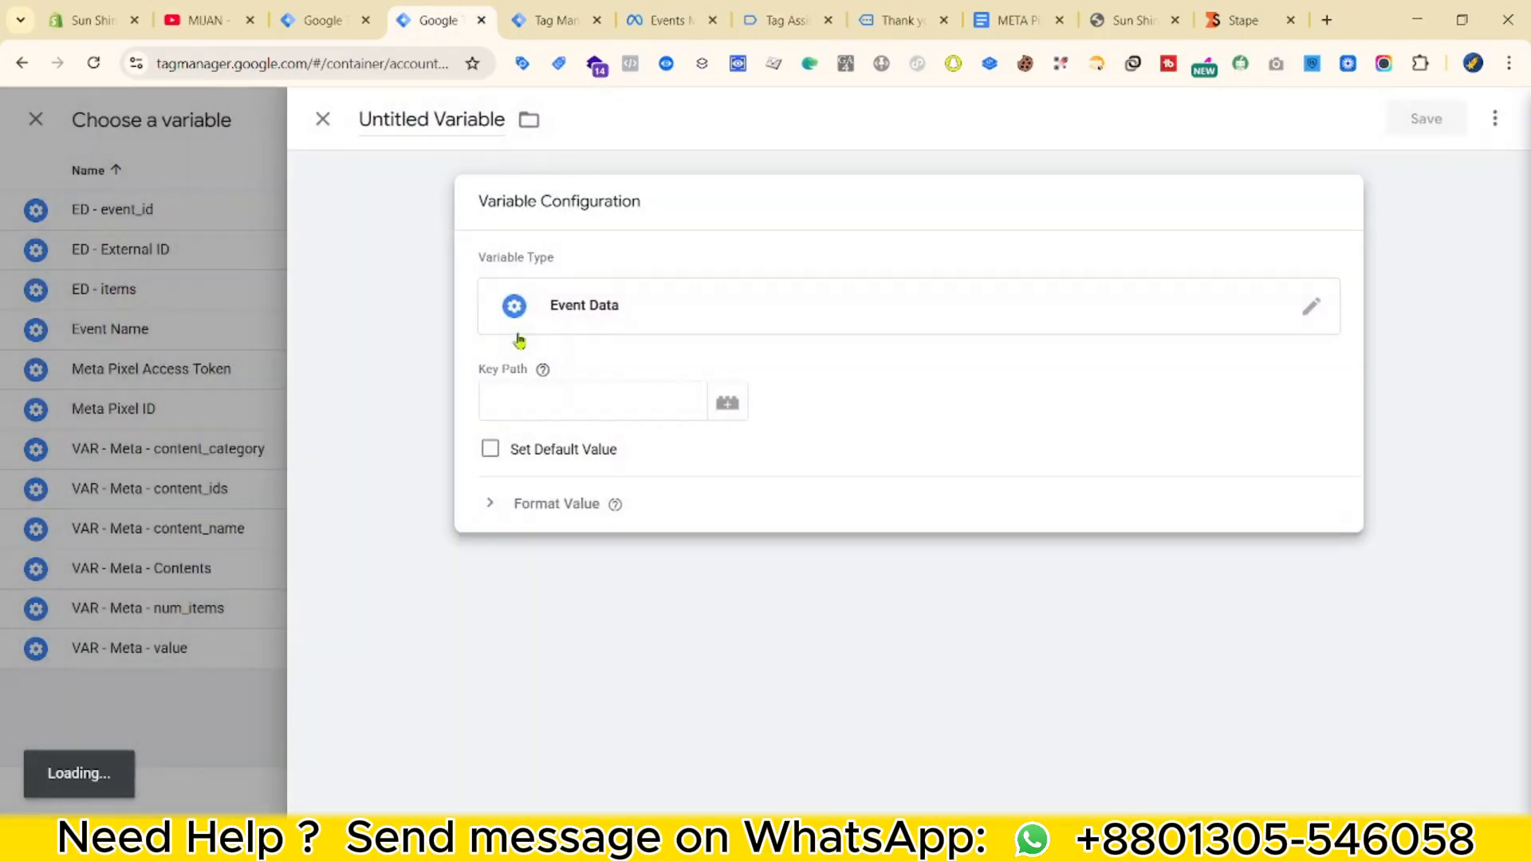
key(ctrl+v)
click(452, 116)
text(ED)
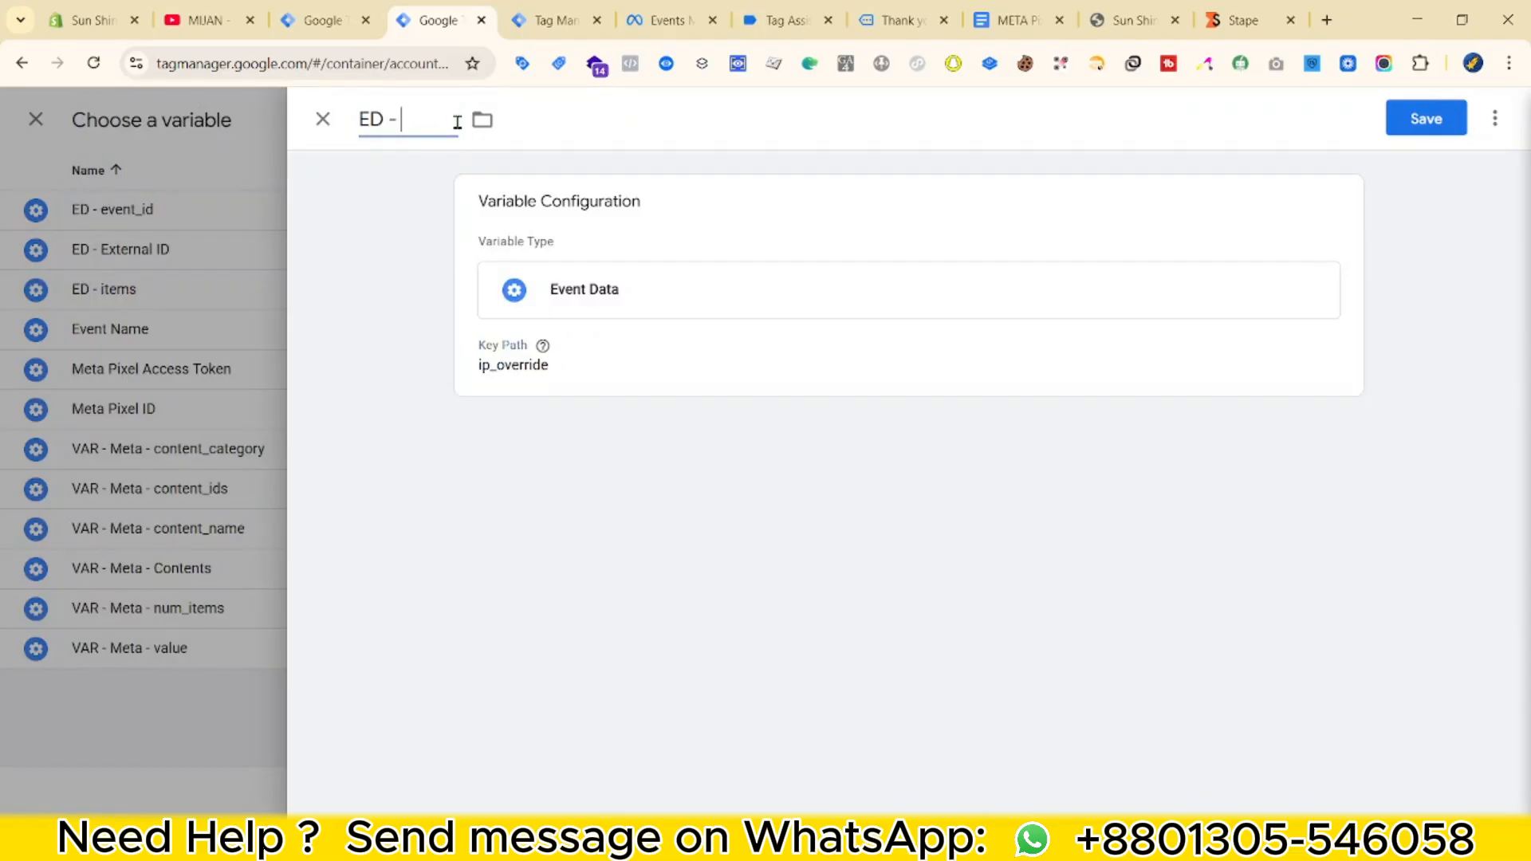
click(1465, 120)
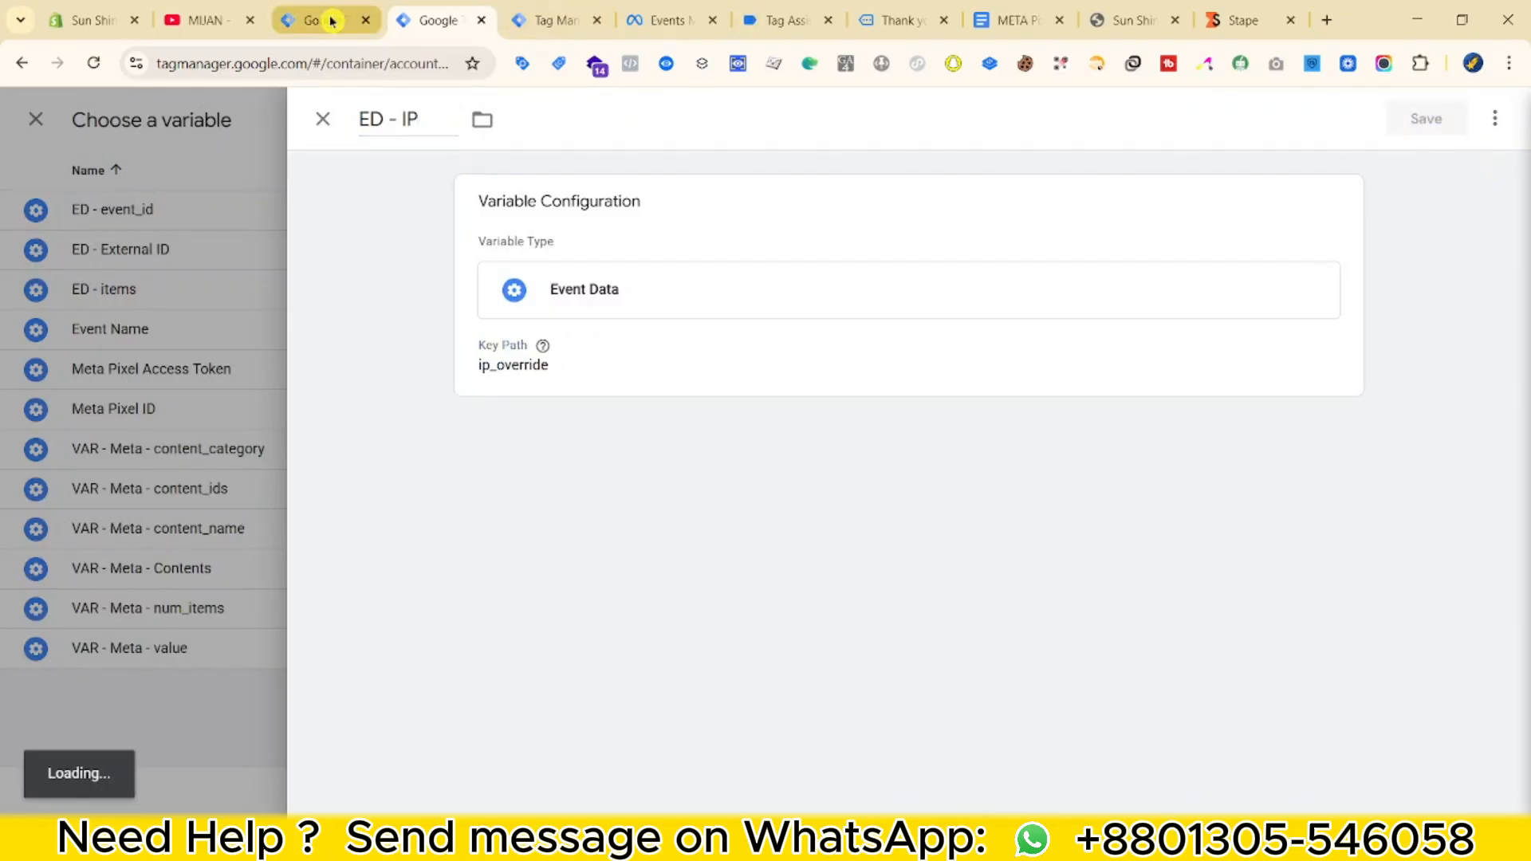
click(1093, 523)
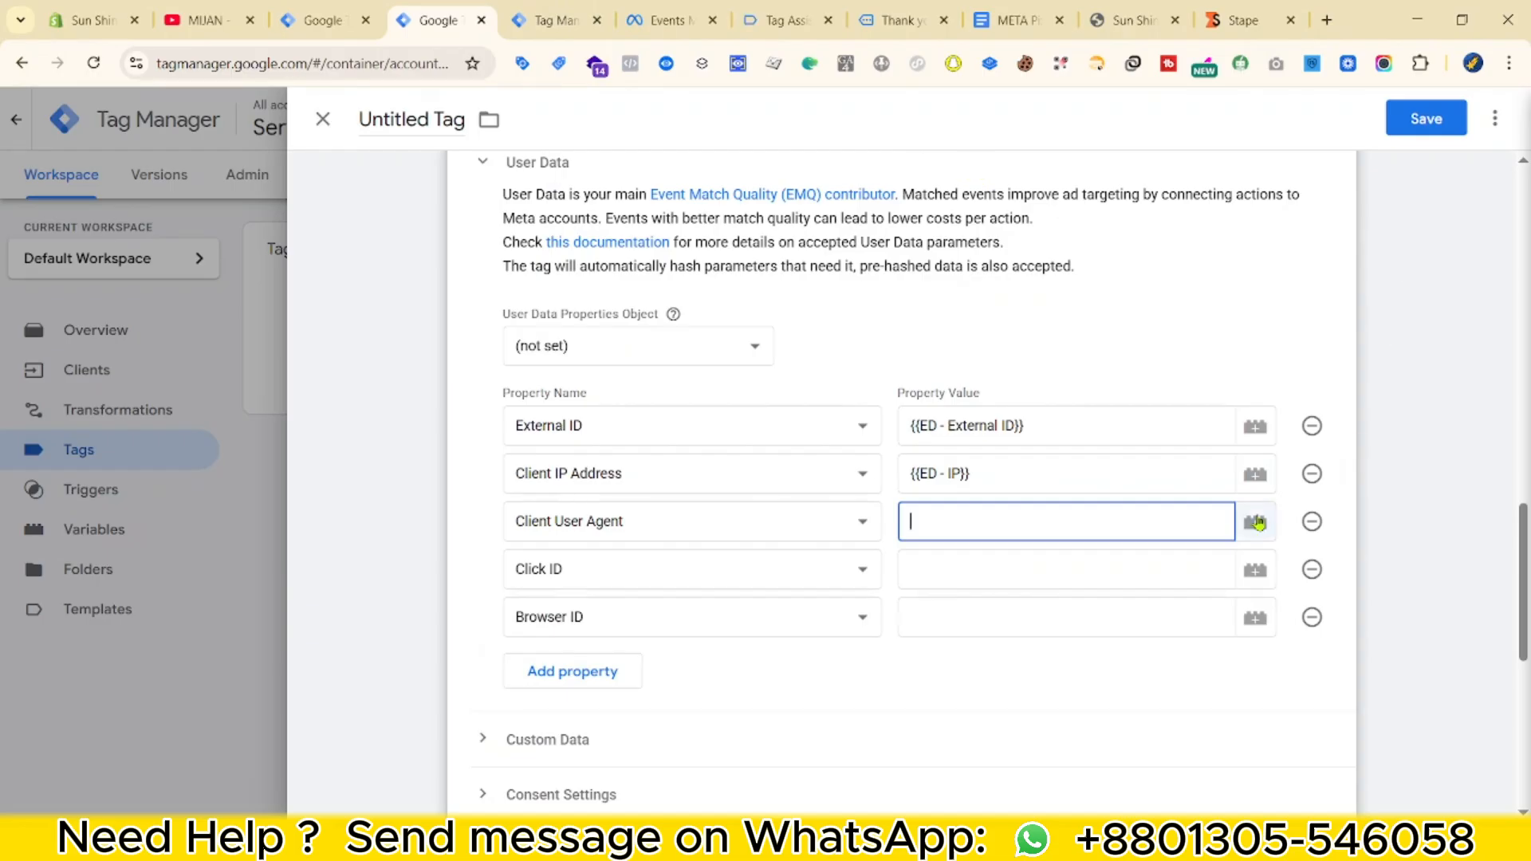
click(1256, 523)
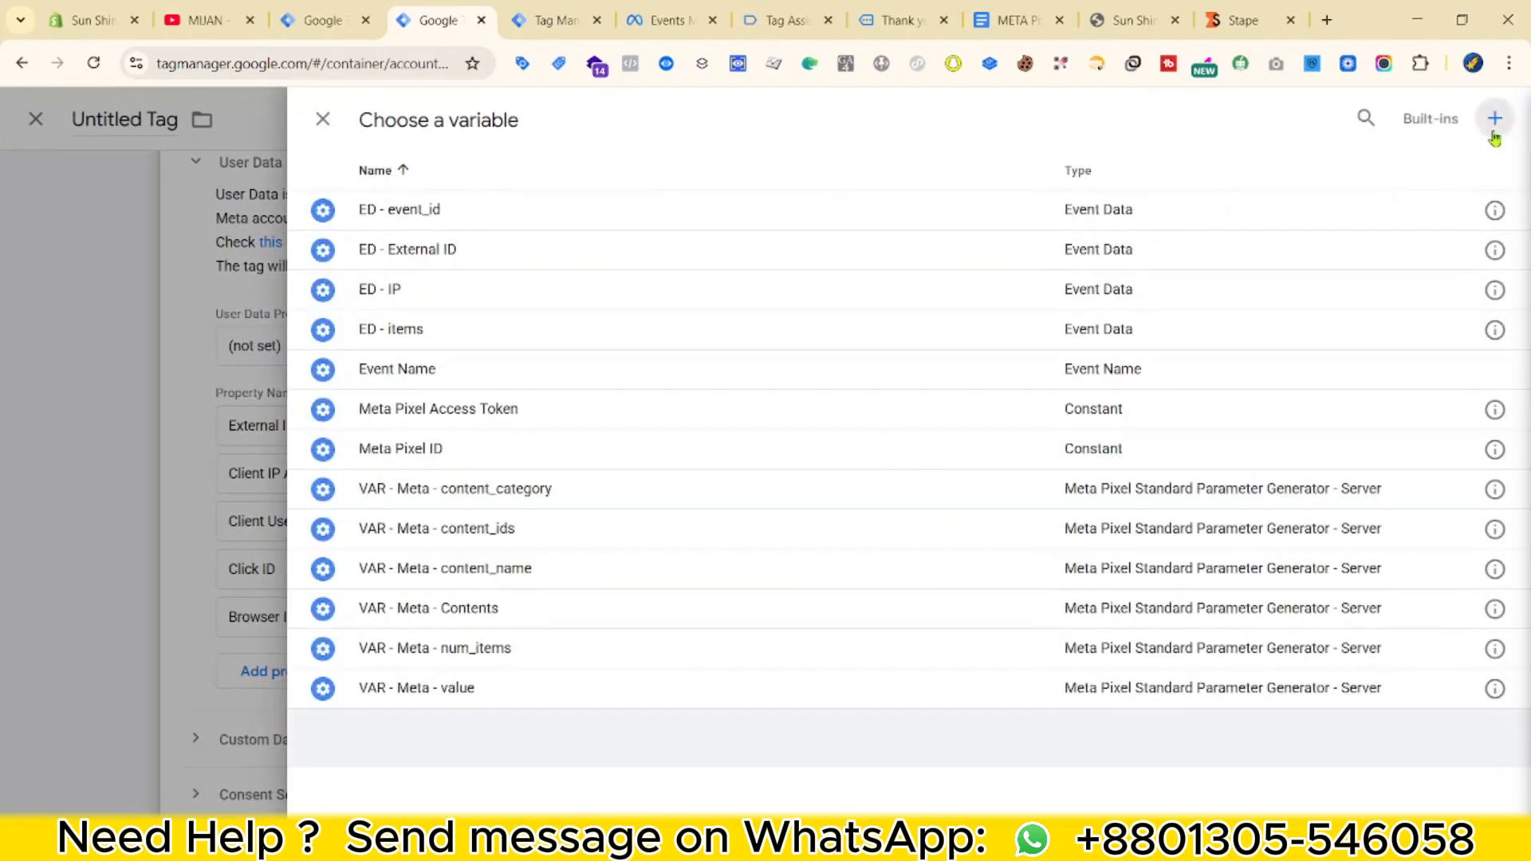
Map Client User Agent to a new Event Data variable 'ED - user_agent' with key path user_agent.
click(1493, 117)
click(930, 325)
click(1014, 785)
click(1180, 306)
scroll(1260, 595, down, 3)
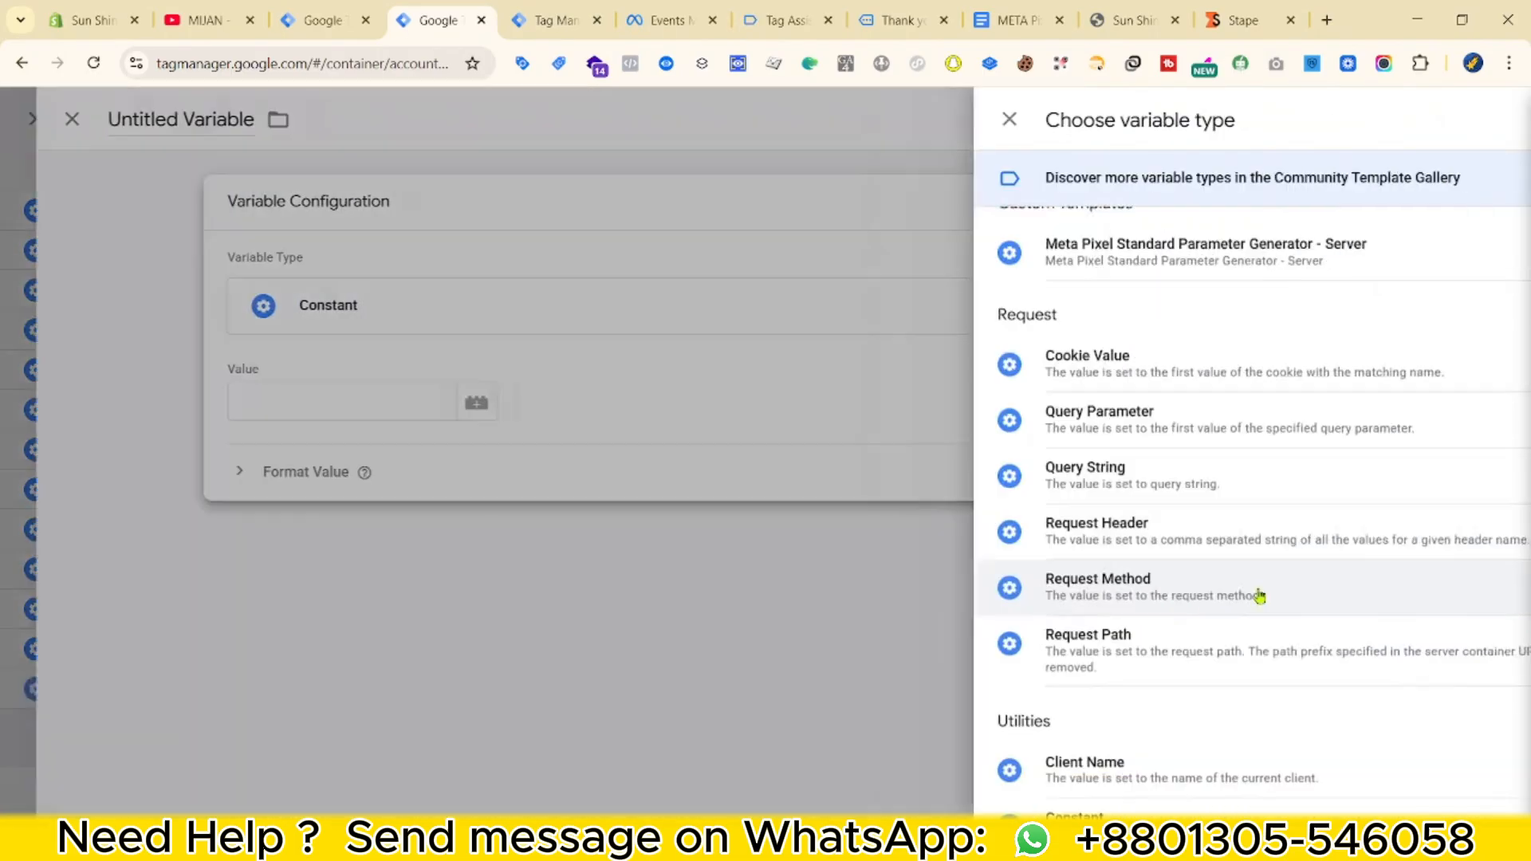
click(1148, 715)
click(543, 393)
key(ctrl+v)
click(432, 120)
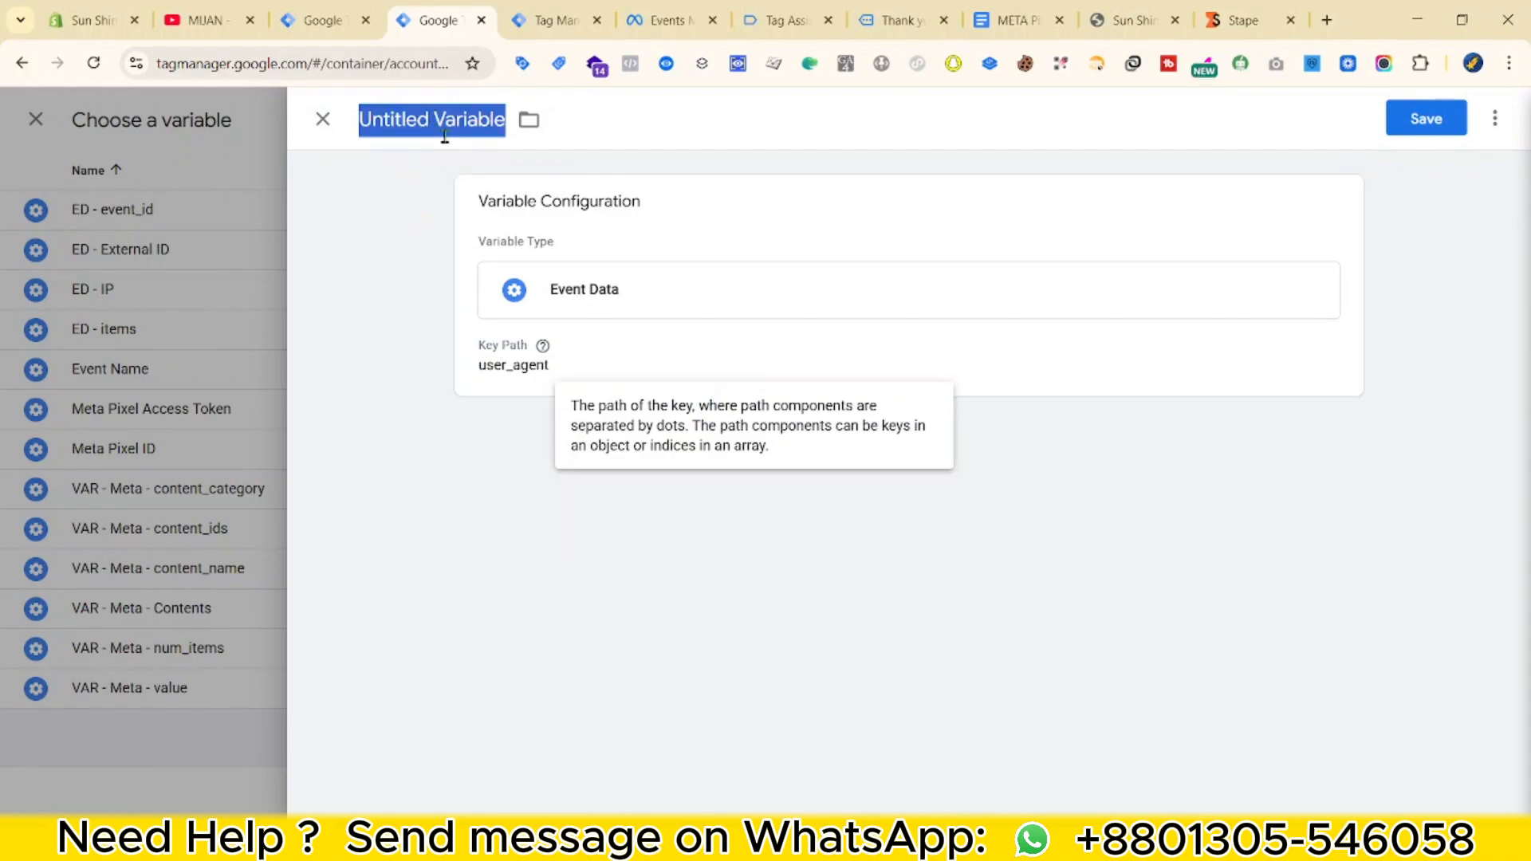
text(ED -)
key(ctrl+v)
key(ctrl+s)
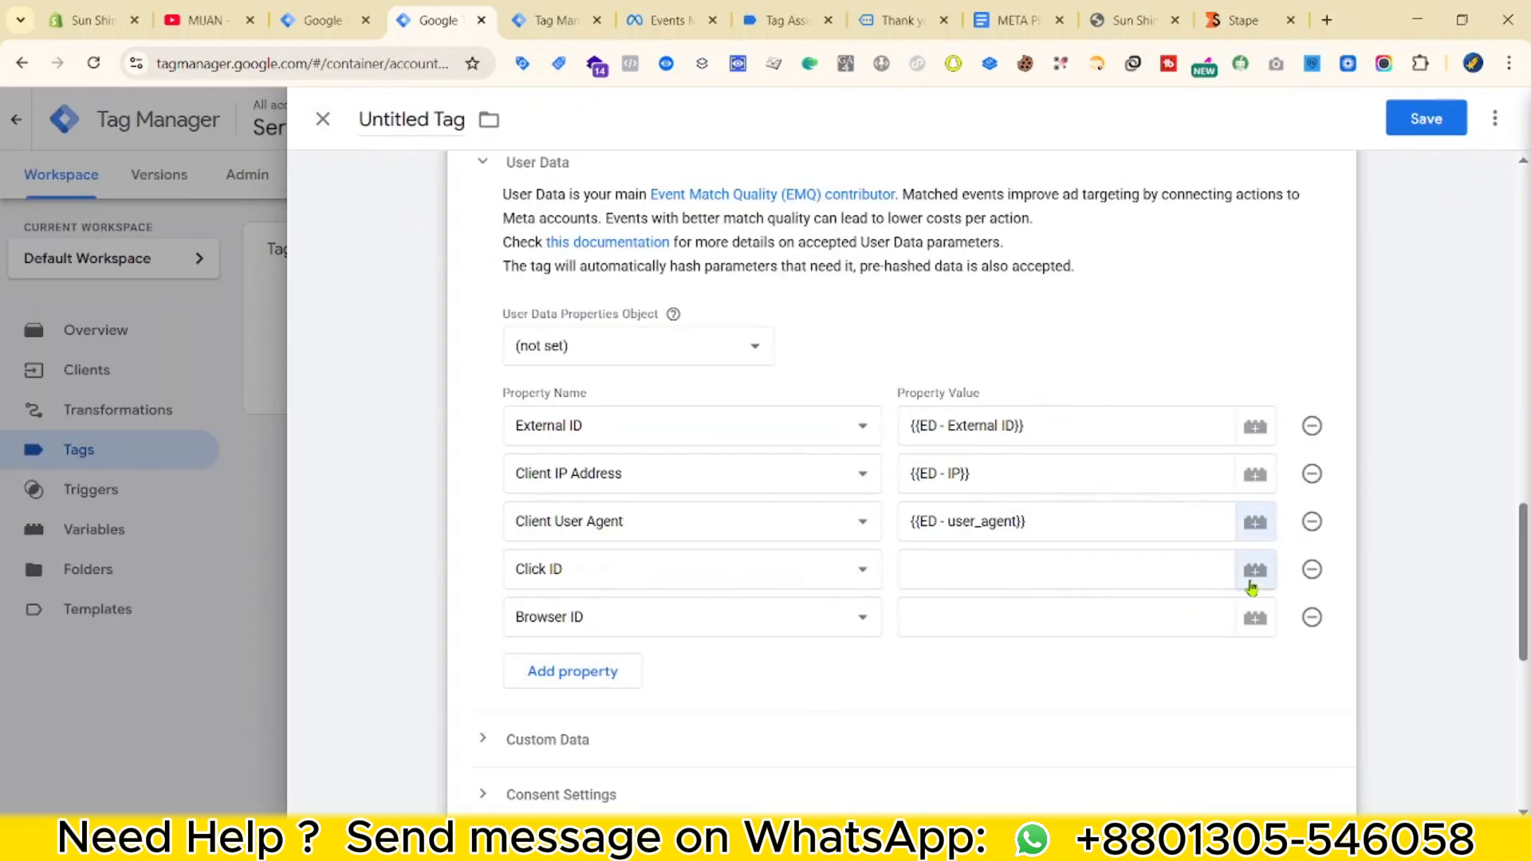
Start a new Event Data variable for Click ID and search the debug data for the click key.
click(1254, 570)
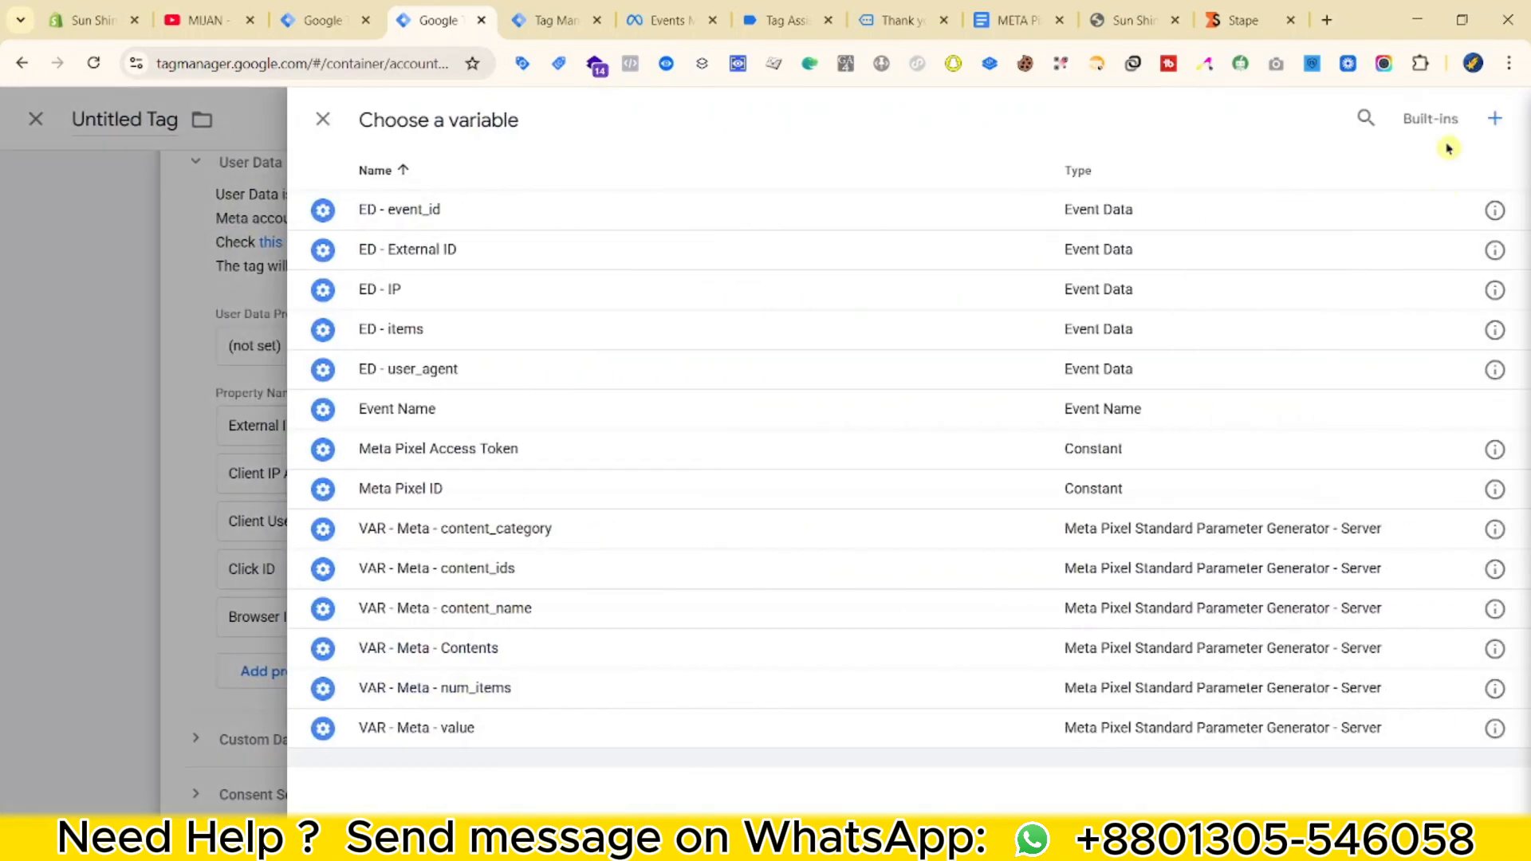
click(1494, 121)
click(1145, 349)
scroll(1060, 717, down, 4)
click(1047, 619)
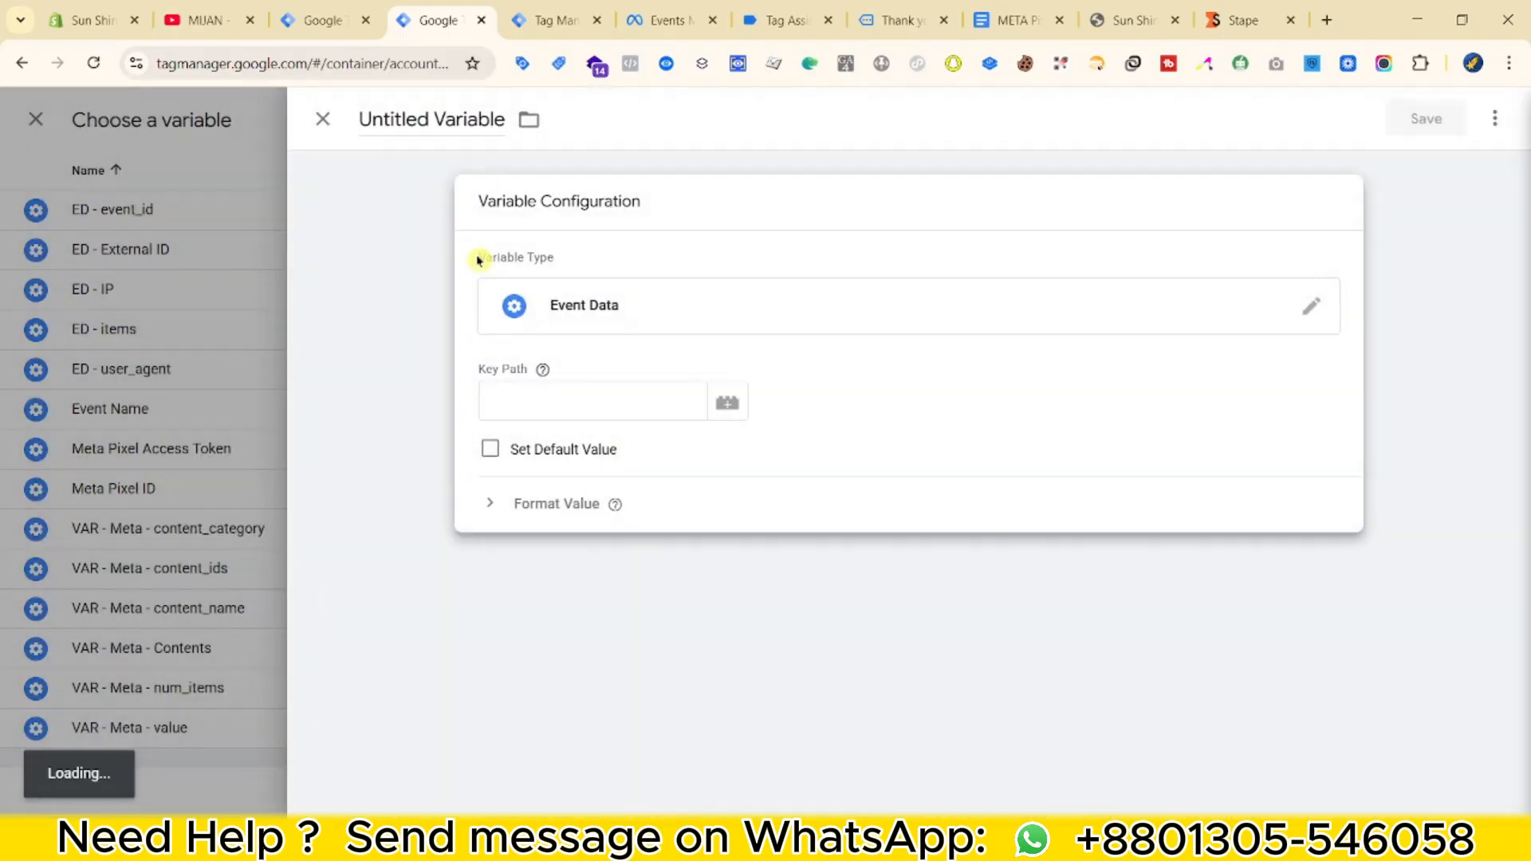
key(ctrl+Tab)
scroll(521, 515, down, 1)
text(click)
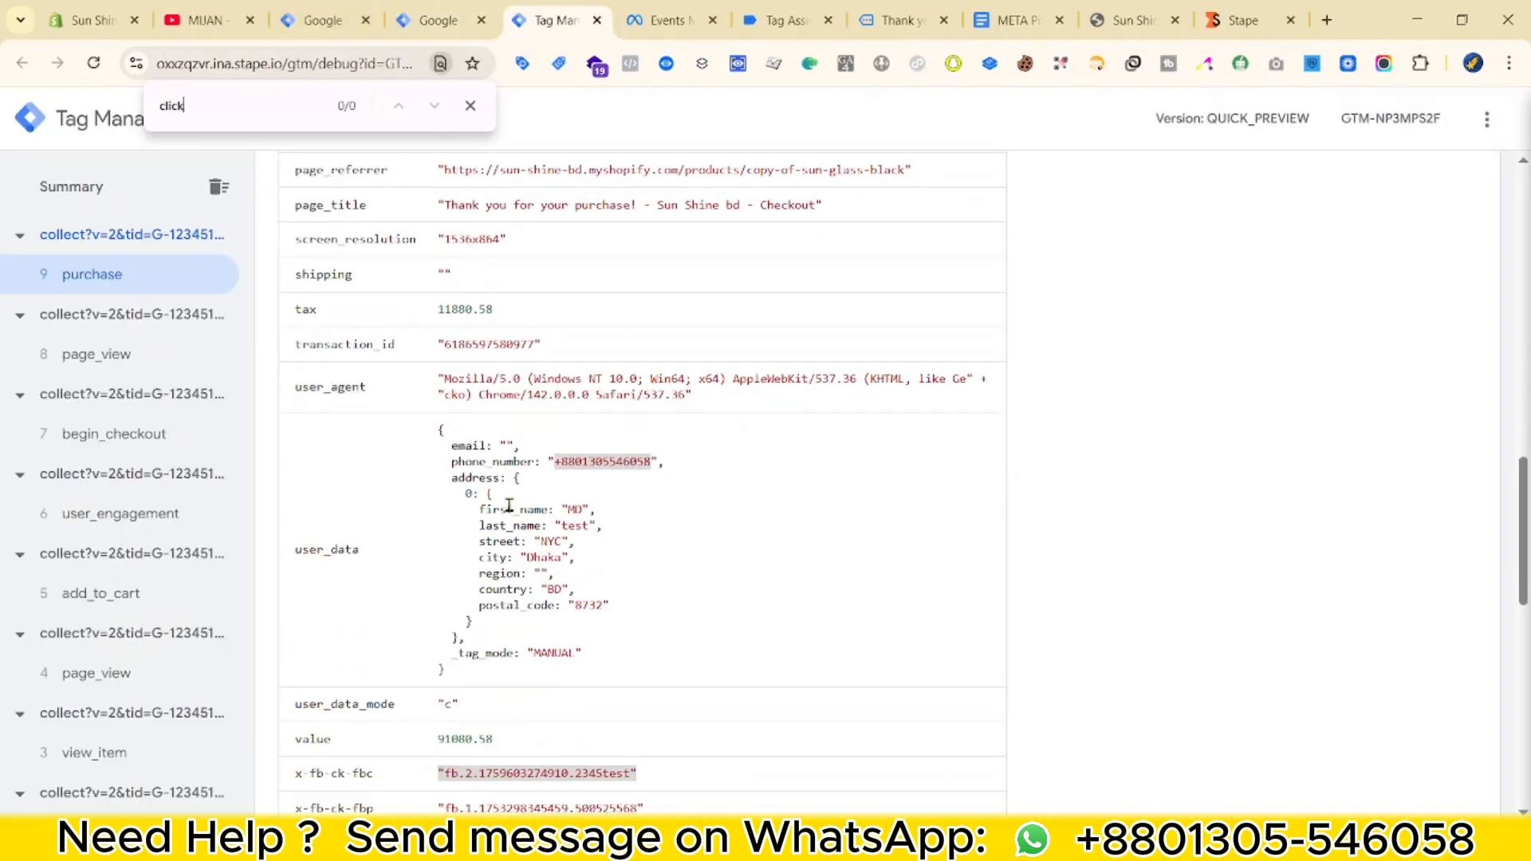
key(BackSpace)
key(BackSpace)
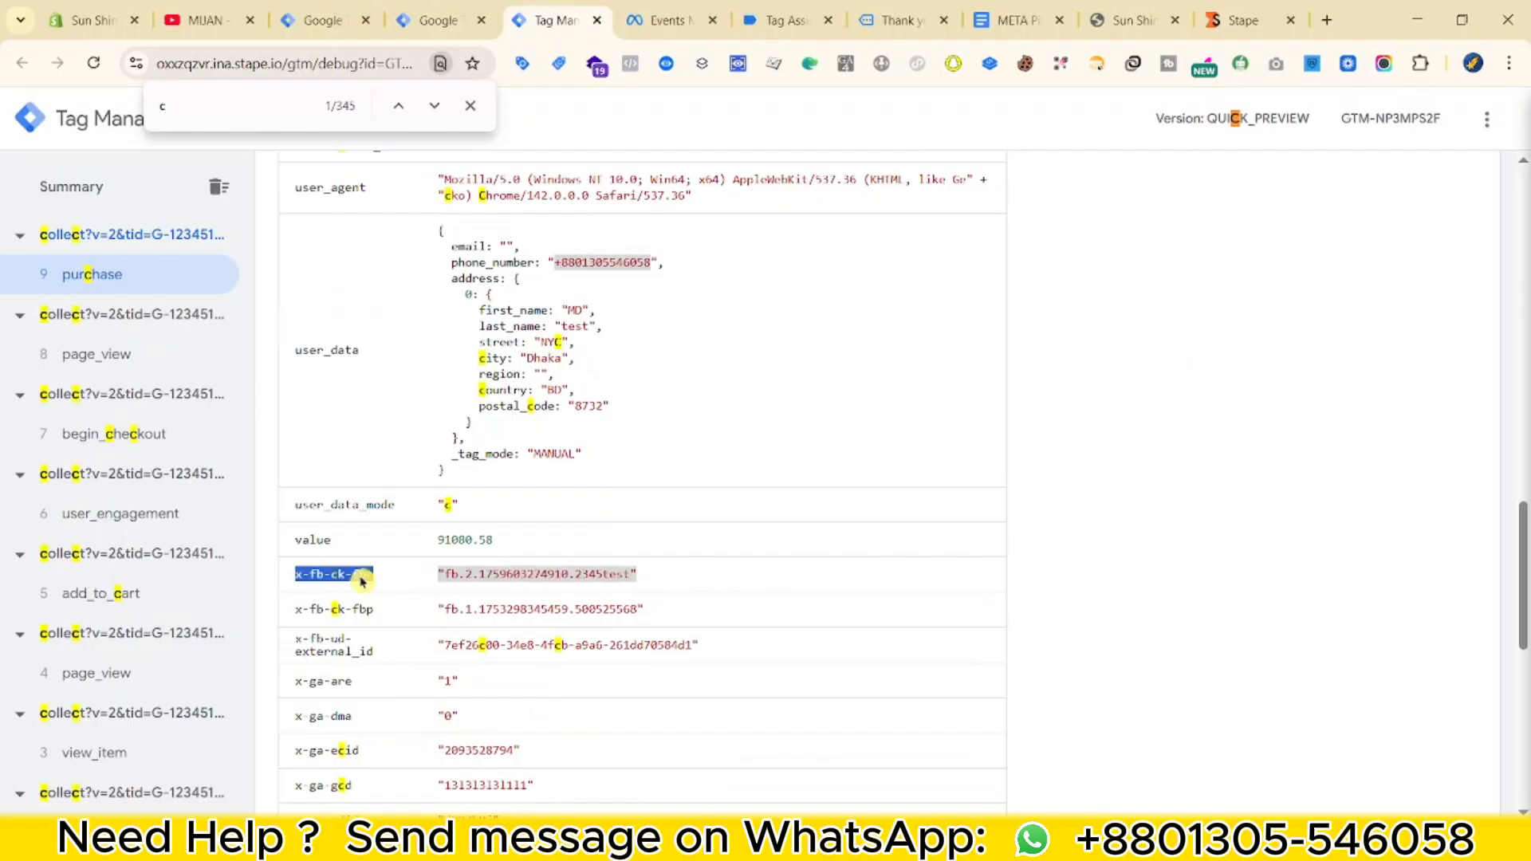
Set the key path to x-fb-ck-fbc and save the variable as 'ED - click ID'.
click(438, 20)
key(ctrl+v)
click(427, 118)
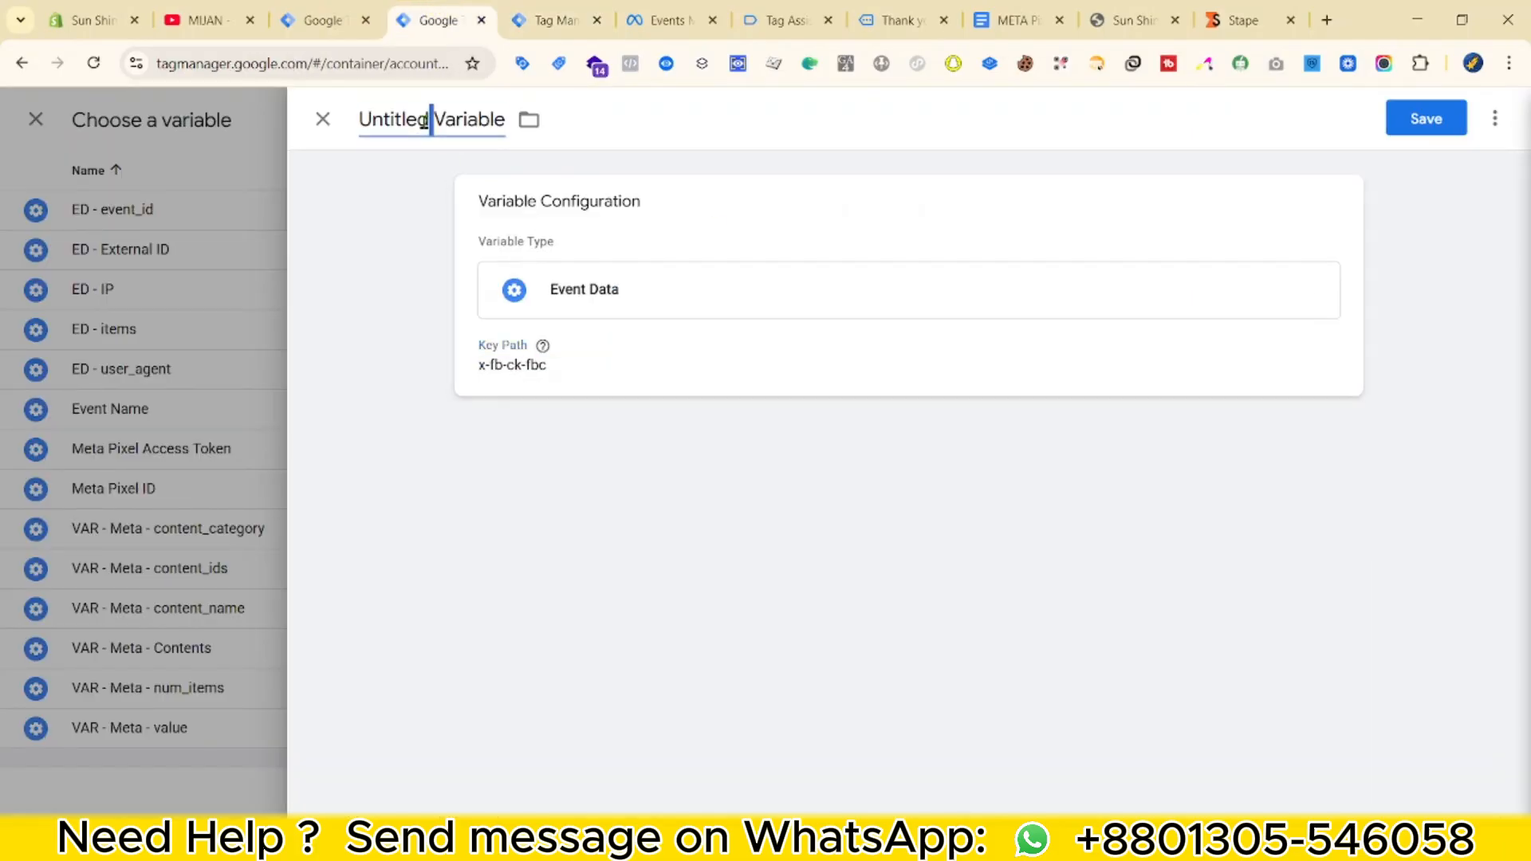
key(ctrl+a)
text(ED -)
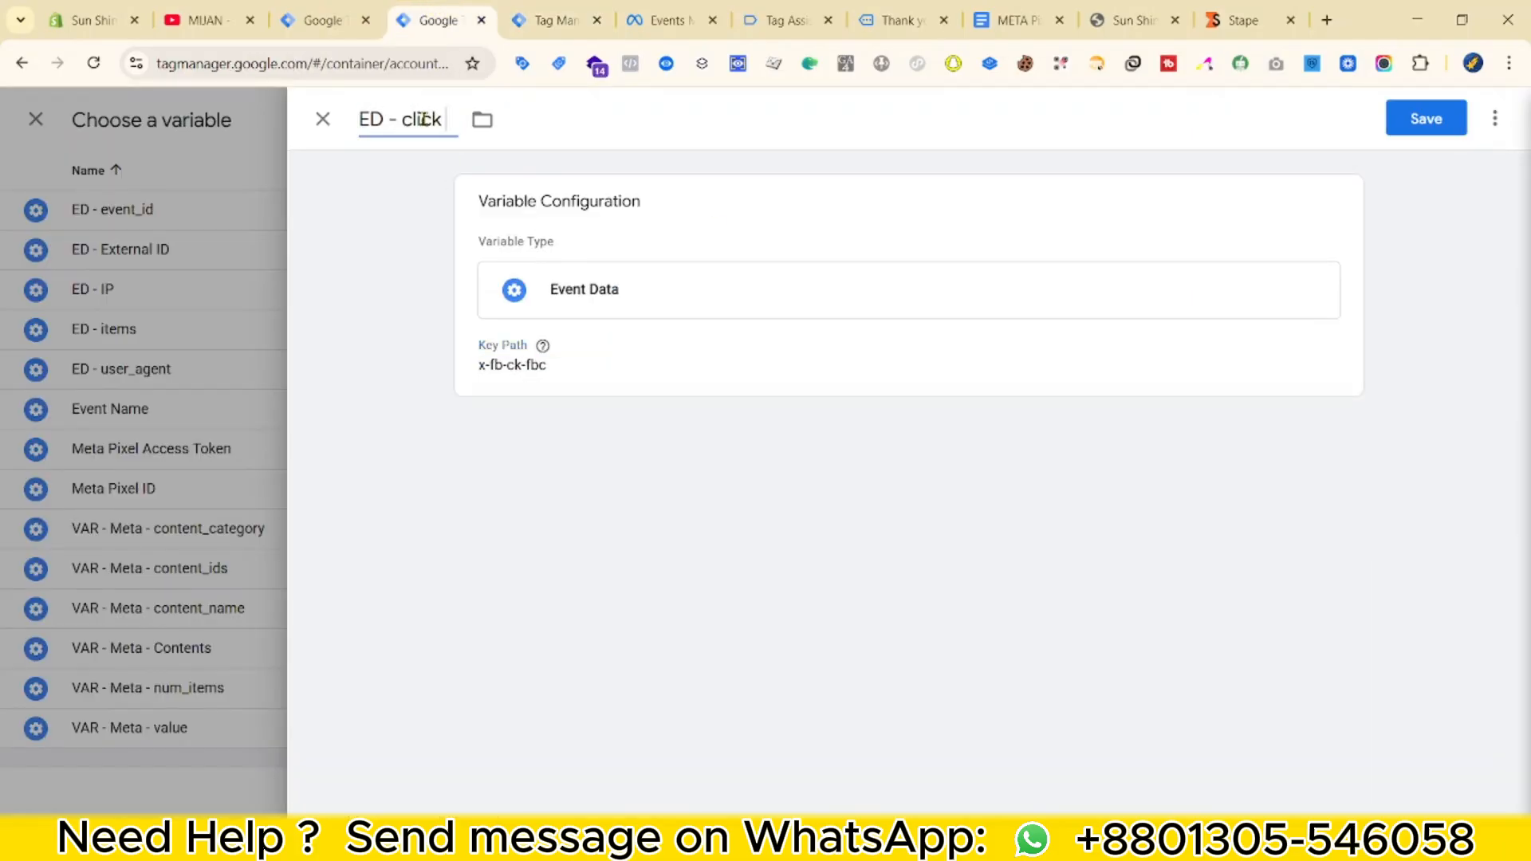
click(1425, 118)
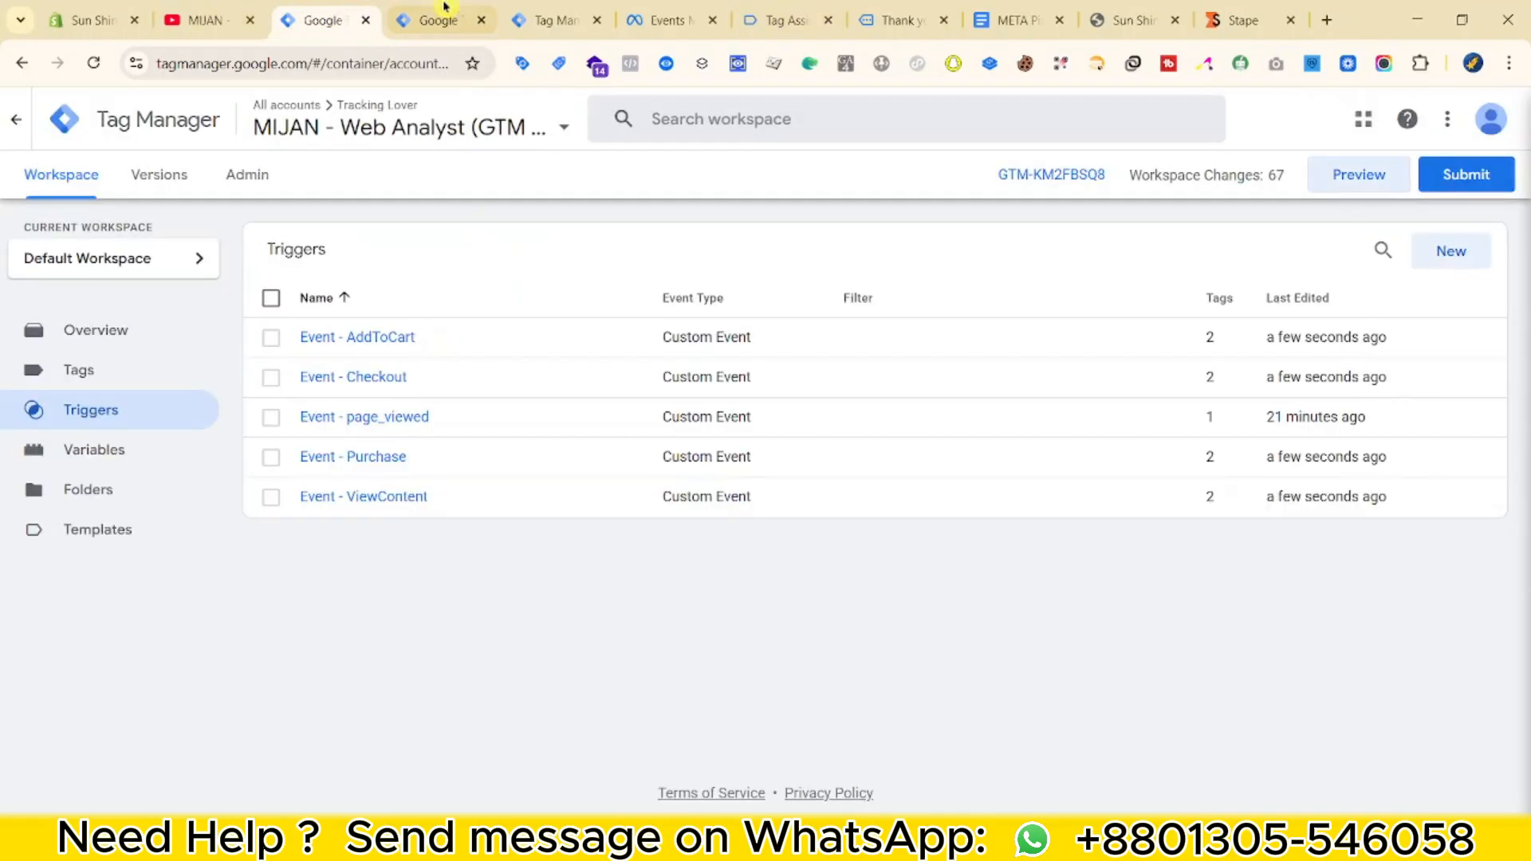
Map Browser ID to a new Event Data variable 'ED - Browser ID' with key path x-fb-ck-fbp.
click(554, 20)
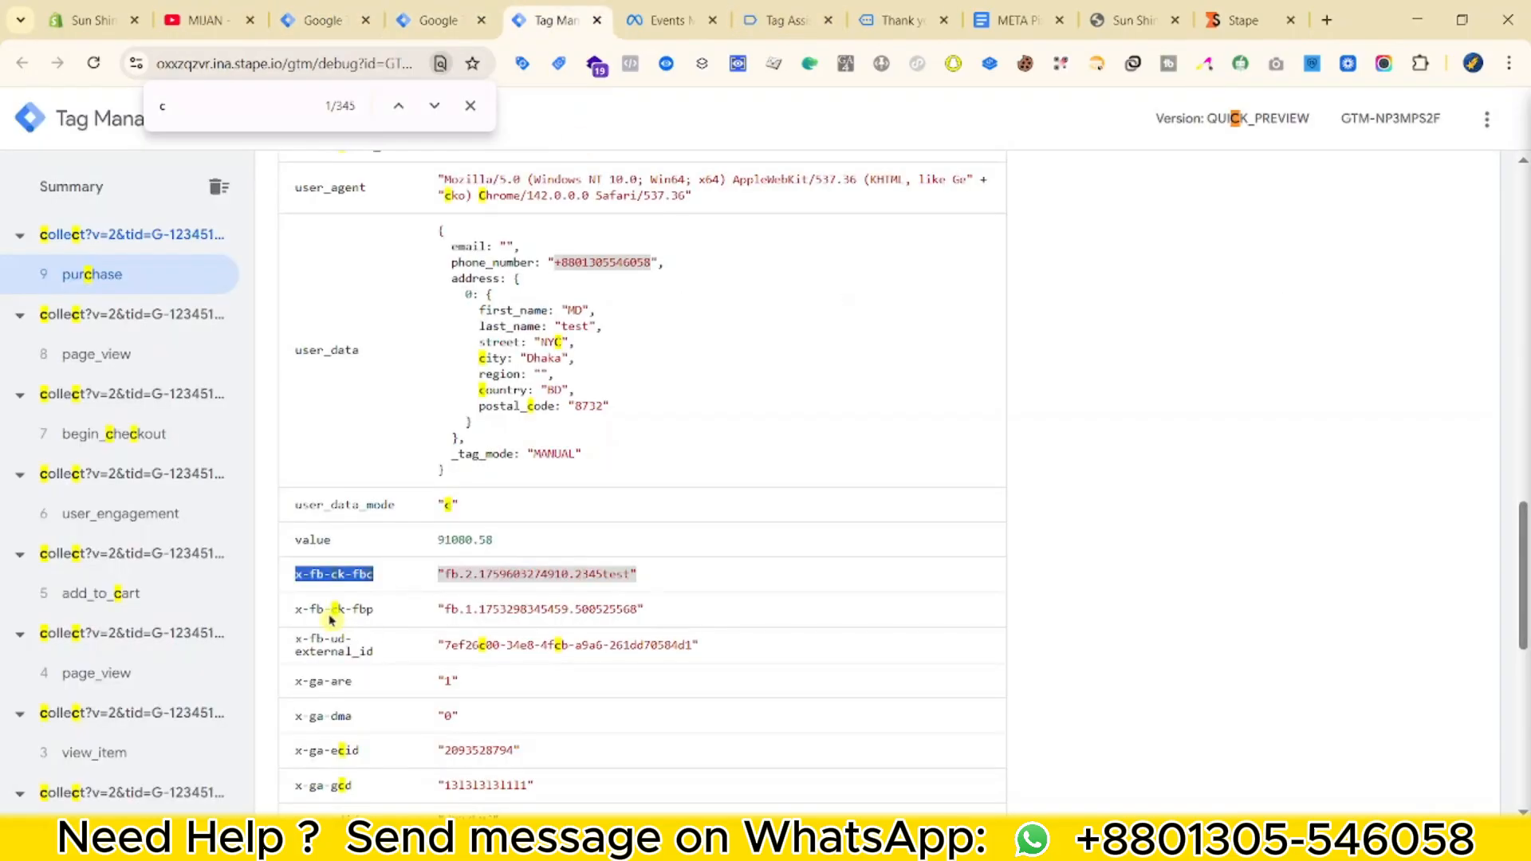
click(439, 20)
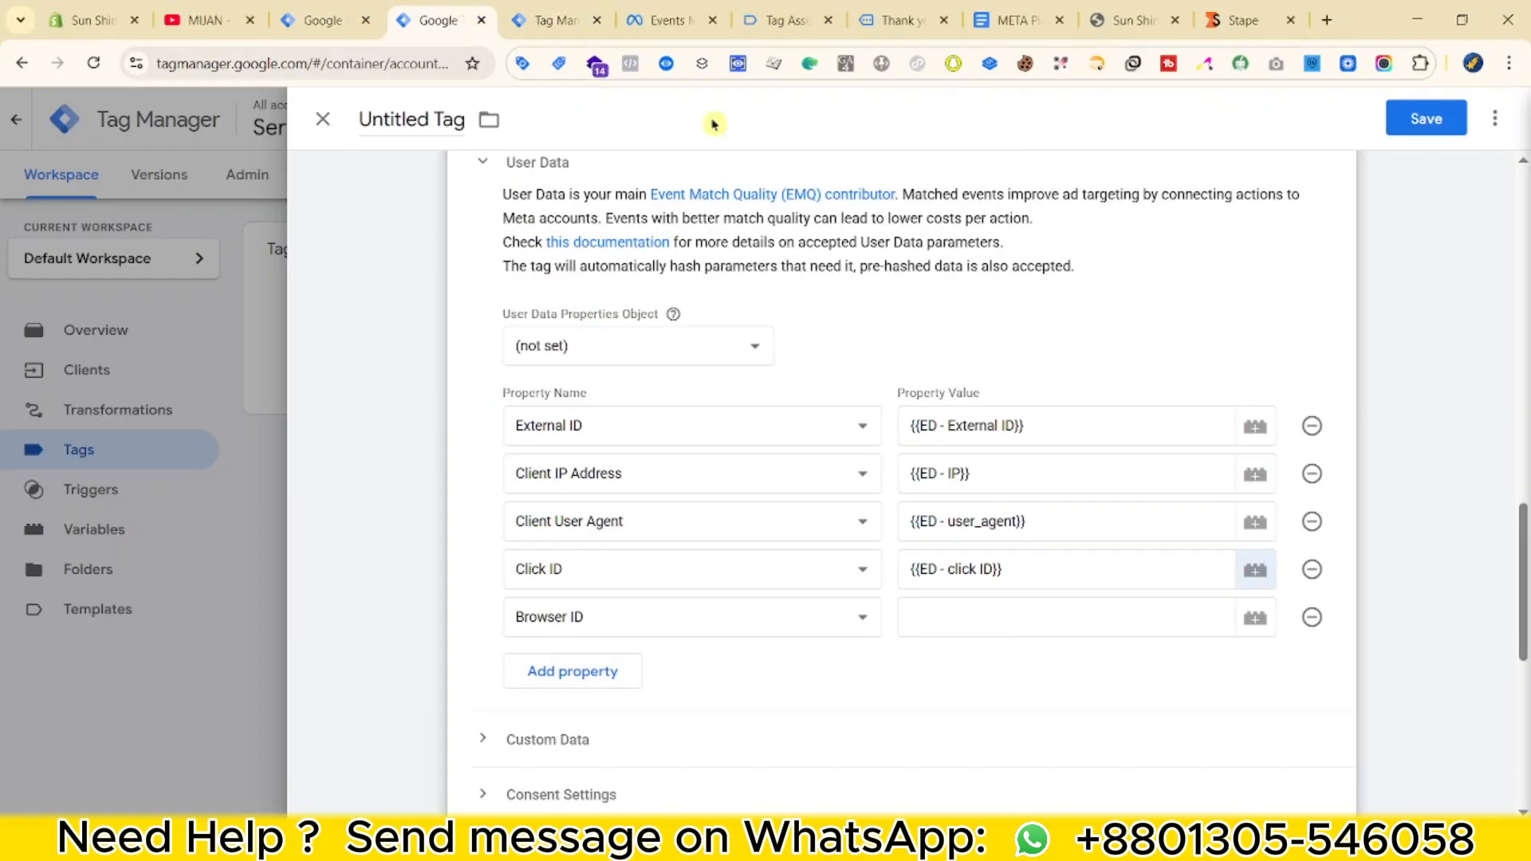
click(1053, 631)
click(1255, 619)
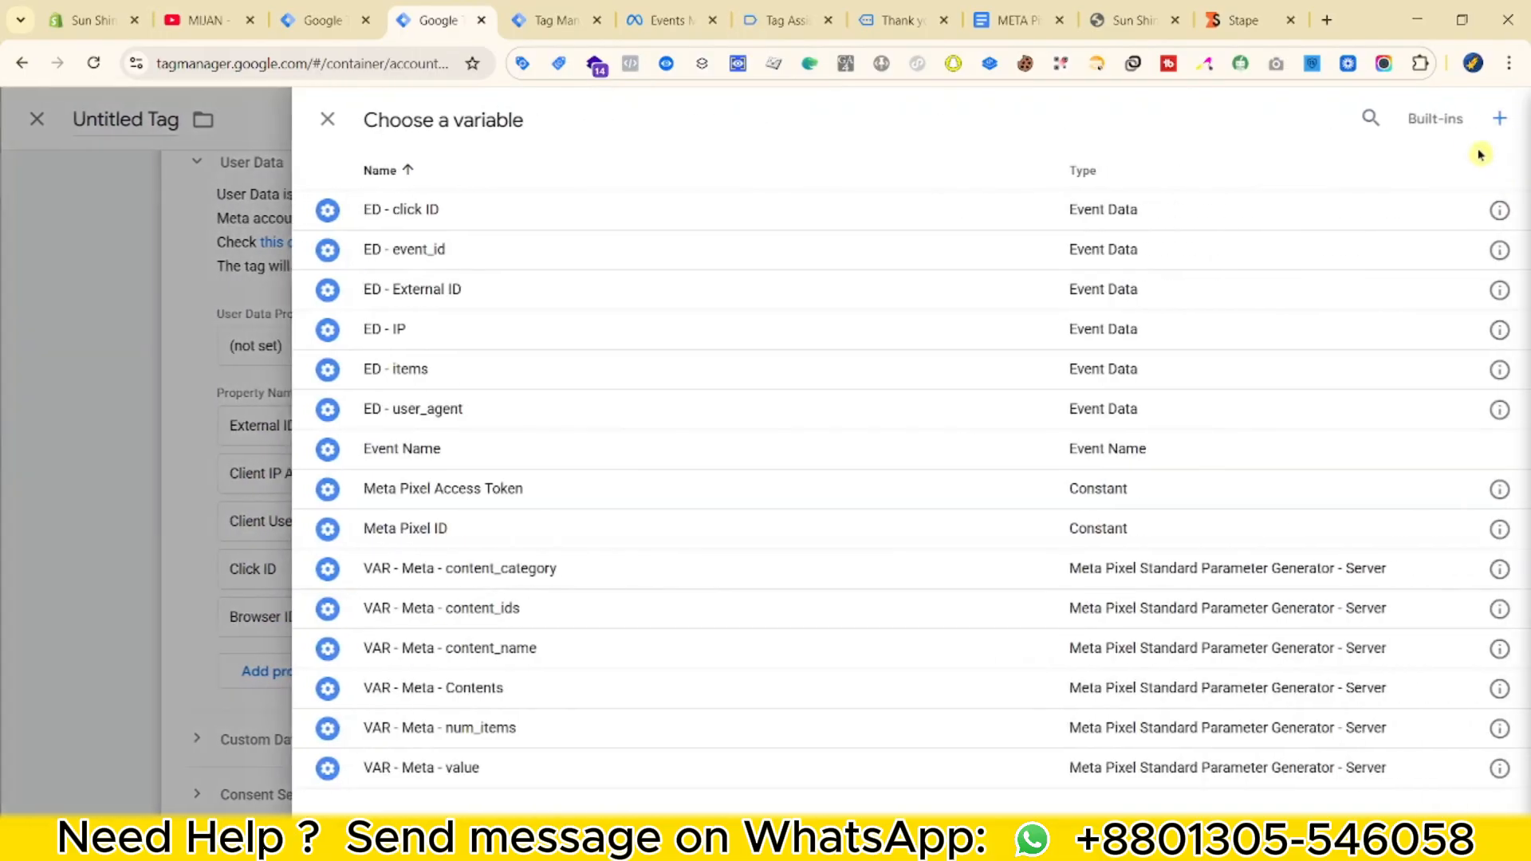
click(1495, 119)
click(987, 622)
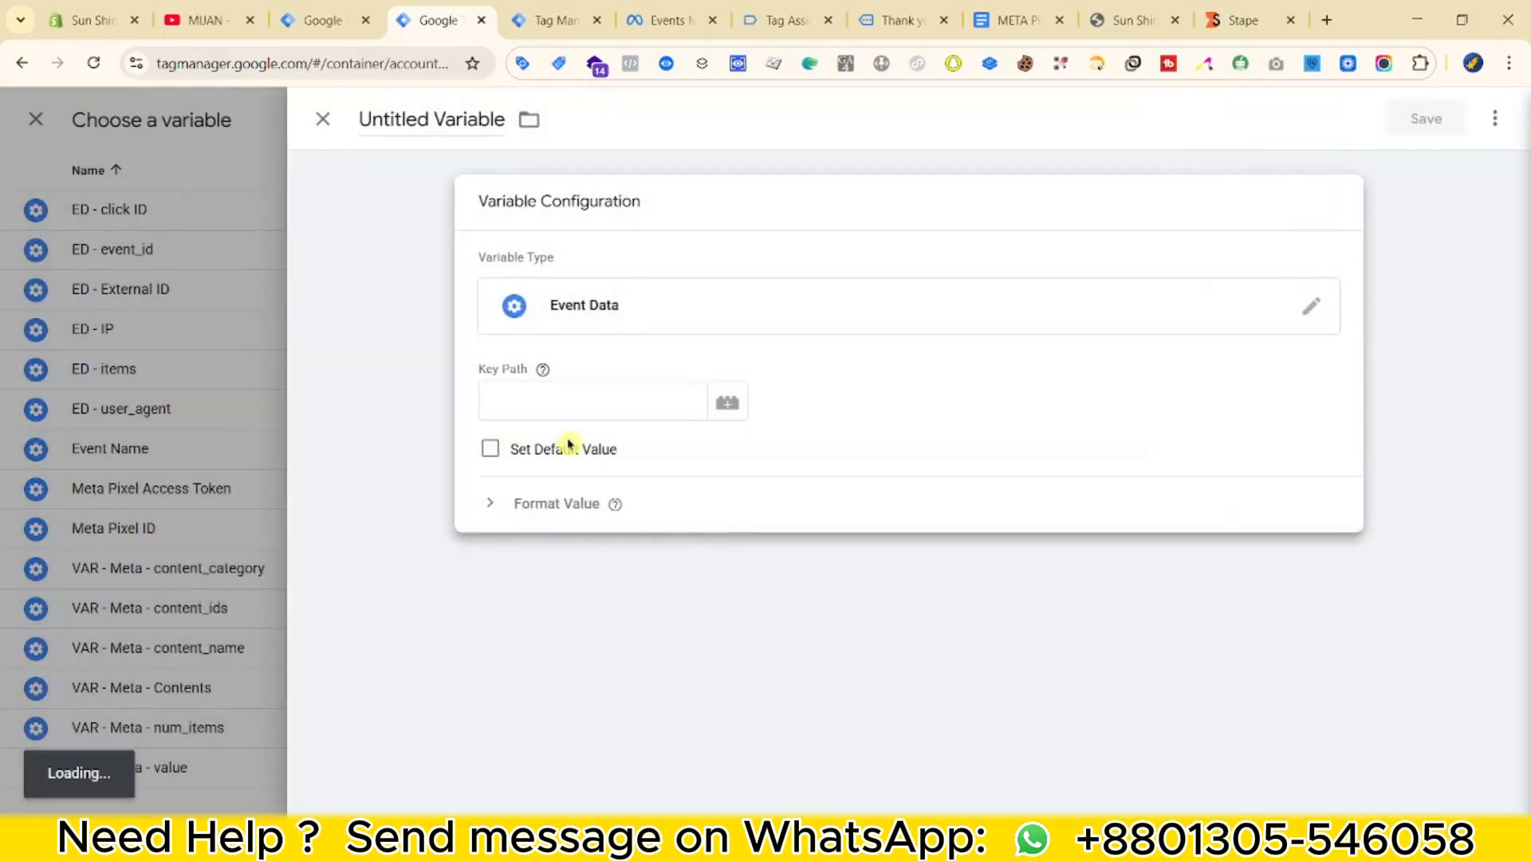
key(ctrl+v)
click(392, 128)
text(ED -)
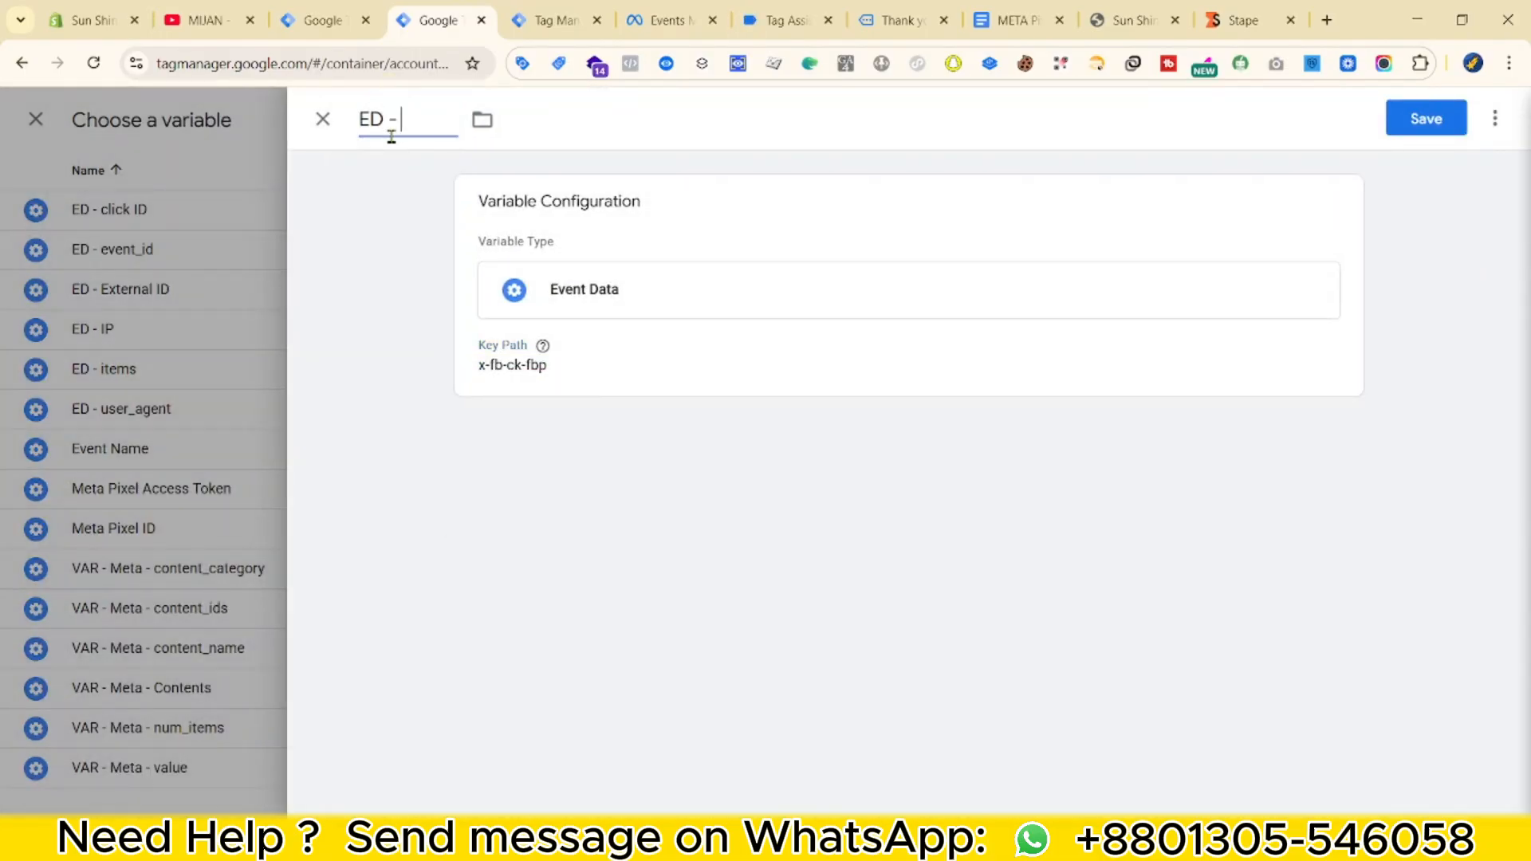
click(1426, 118)
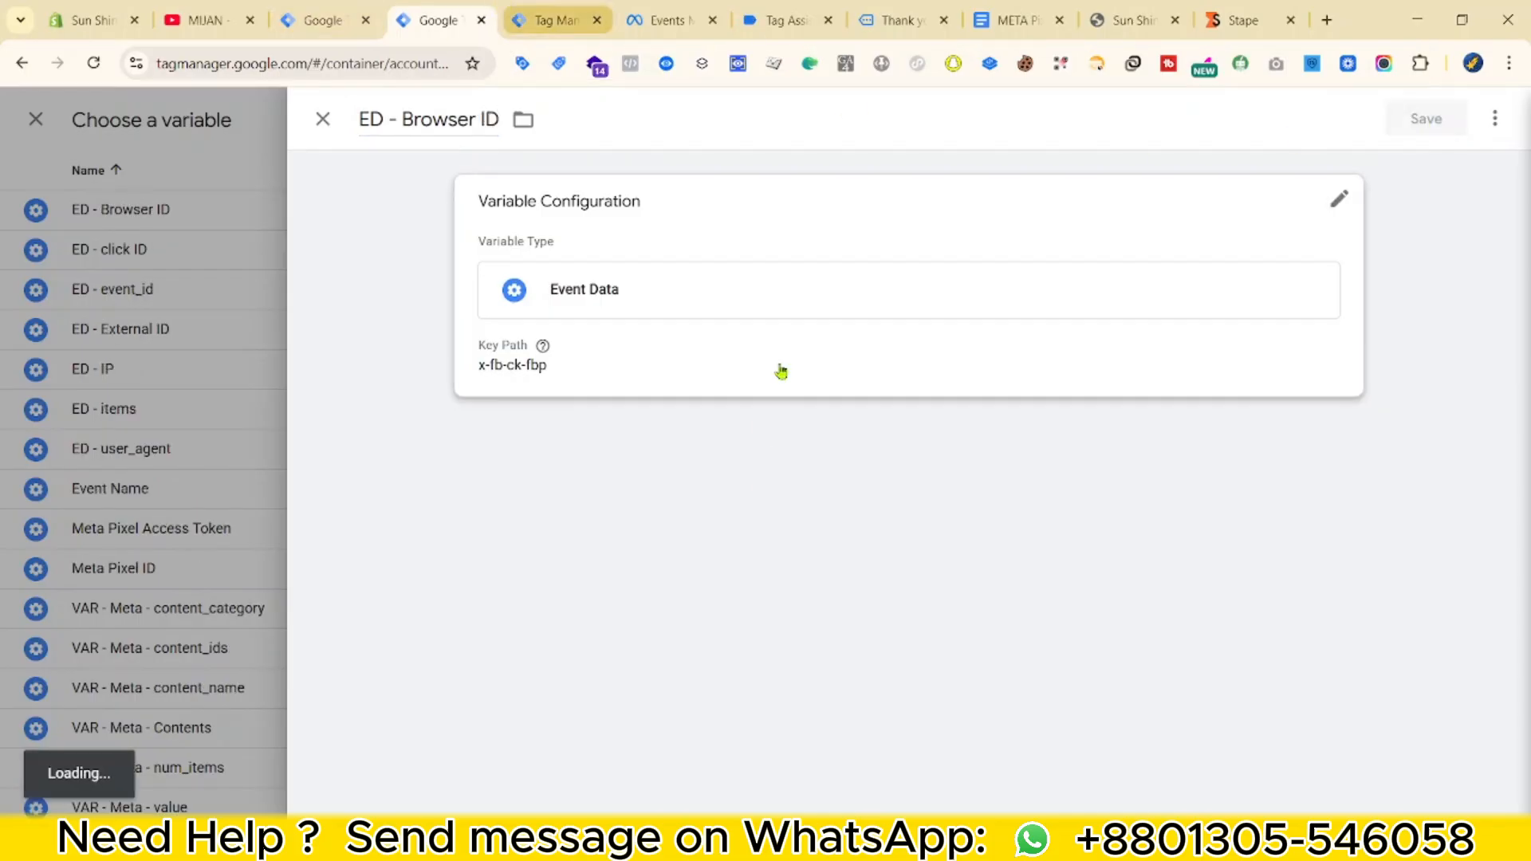
Create a Custom Event trigger 'Event - PageView' firing on event name page_view.
scroll(710, 574, down, 8)
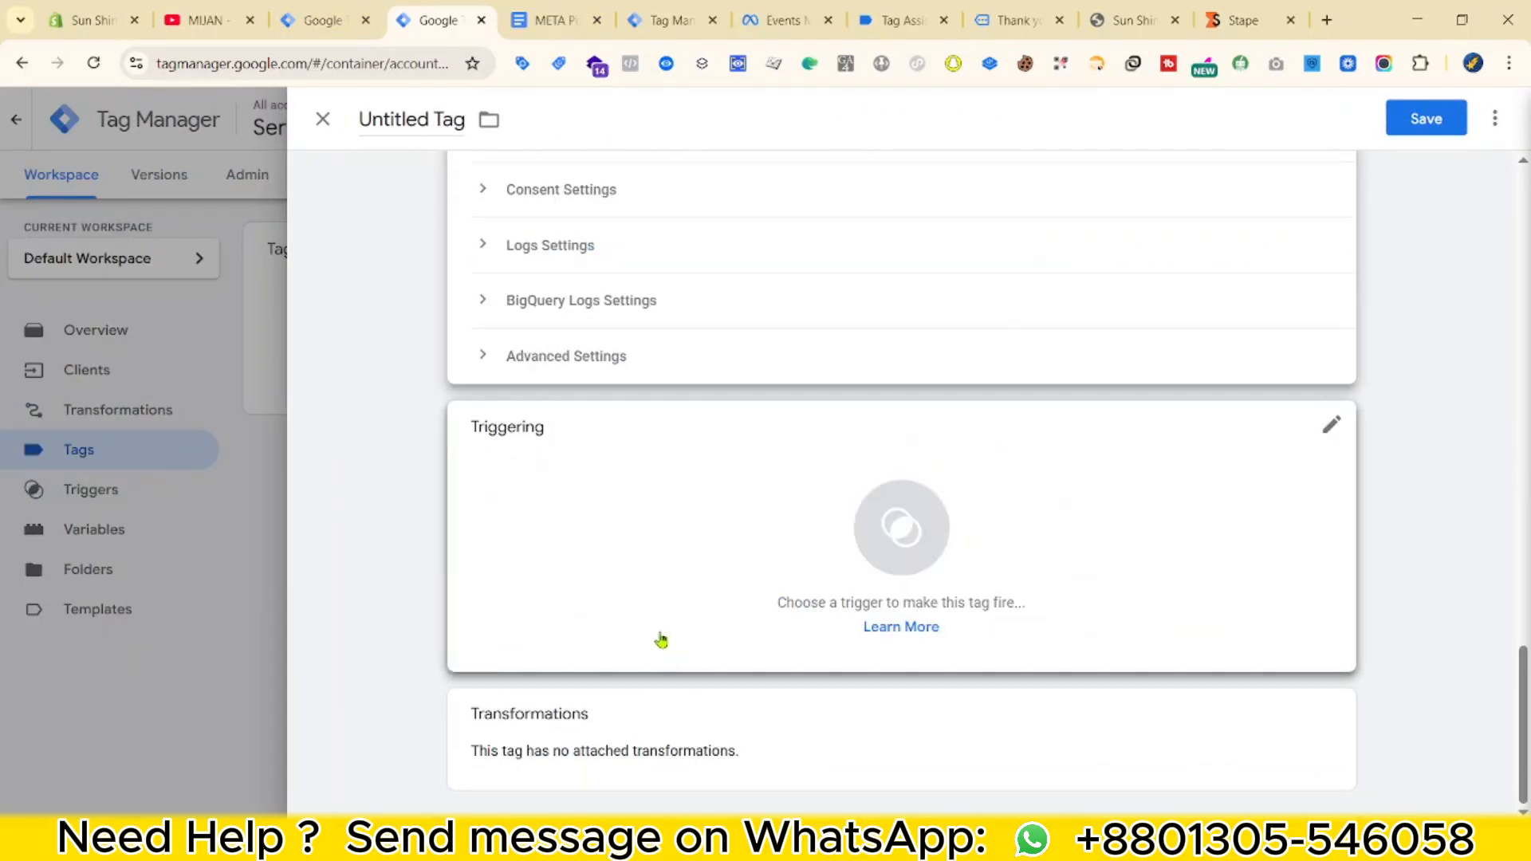
click(747, 488)
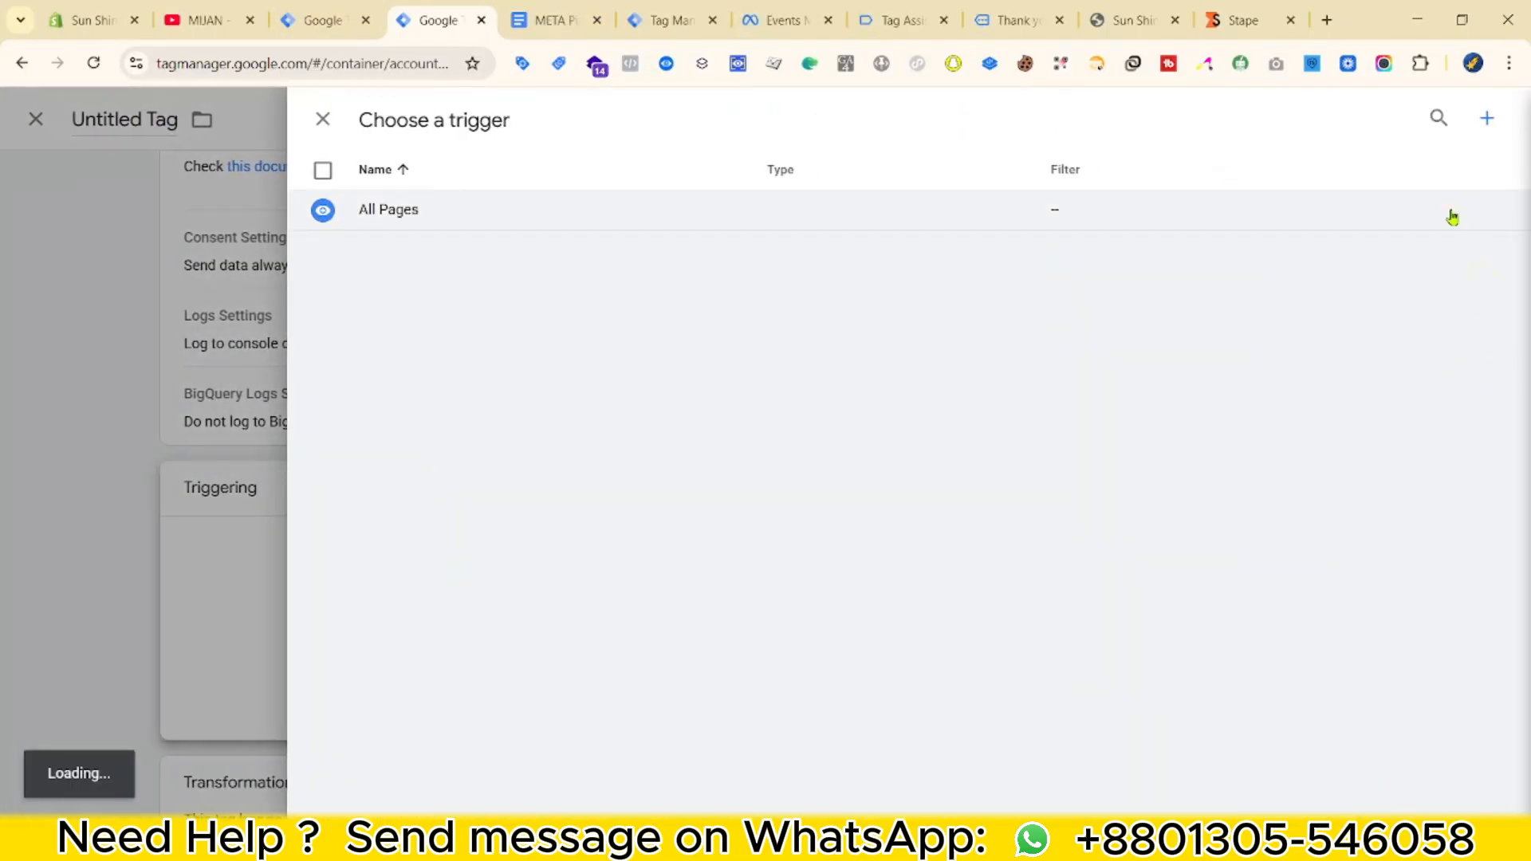
click(1481, 118)
click(1084, 212)
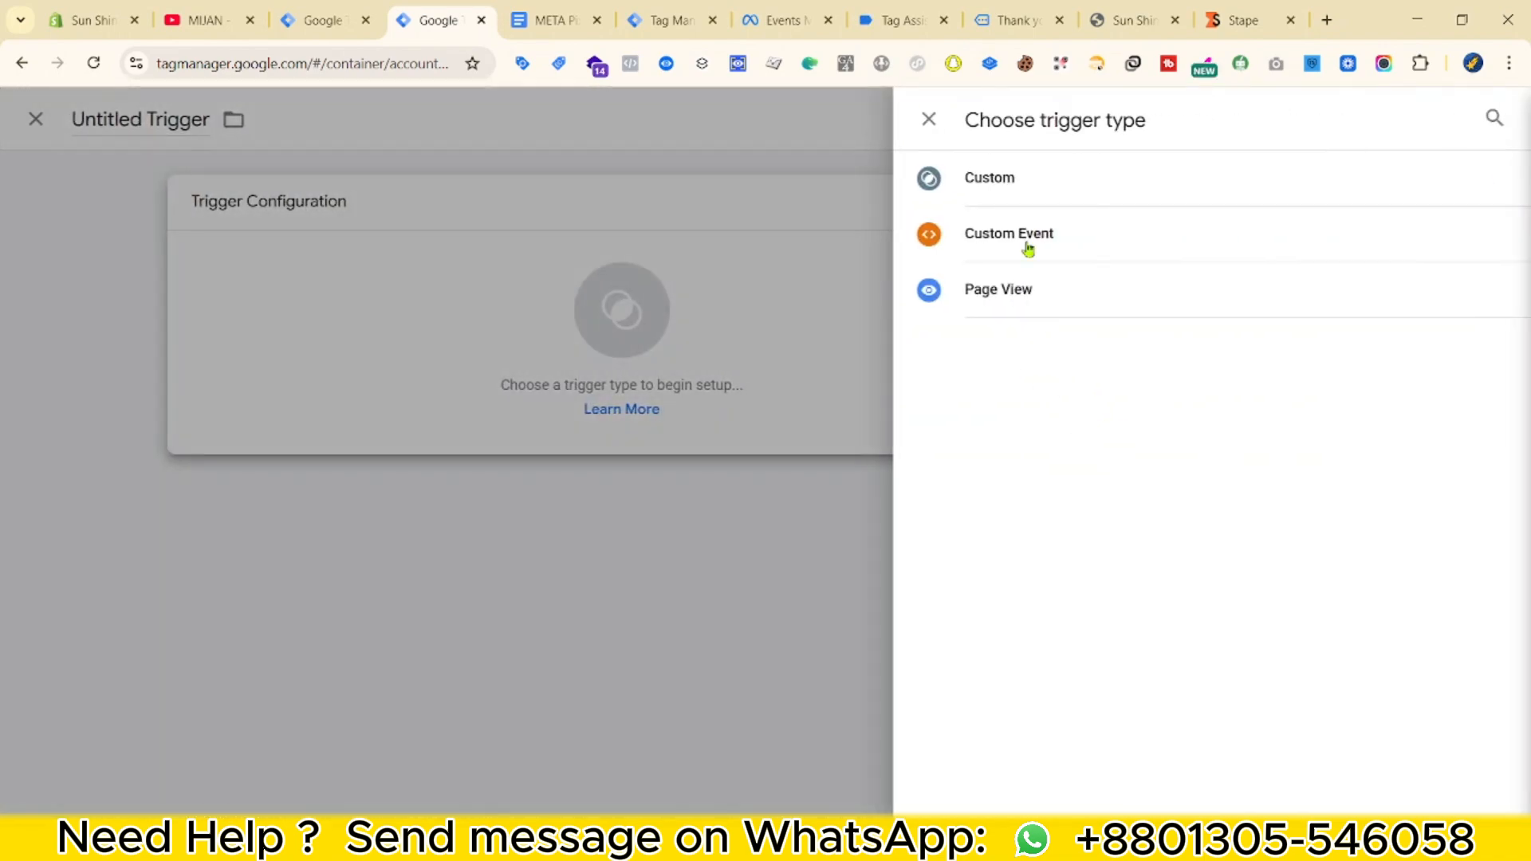
click(1054, 223)
click(669, 394)
click(640, 459)
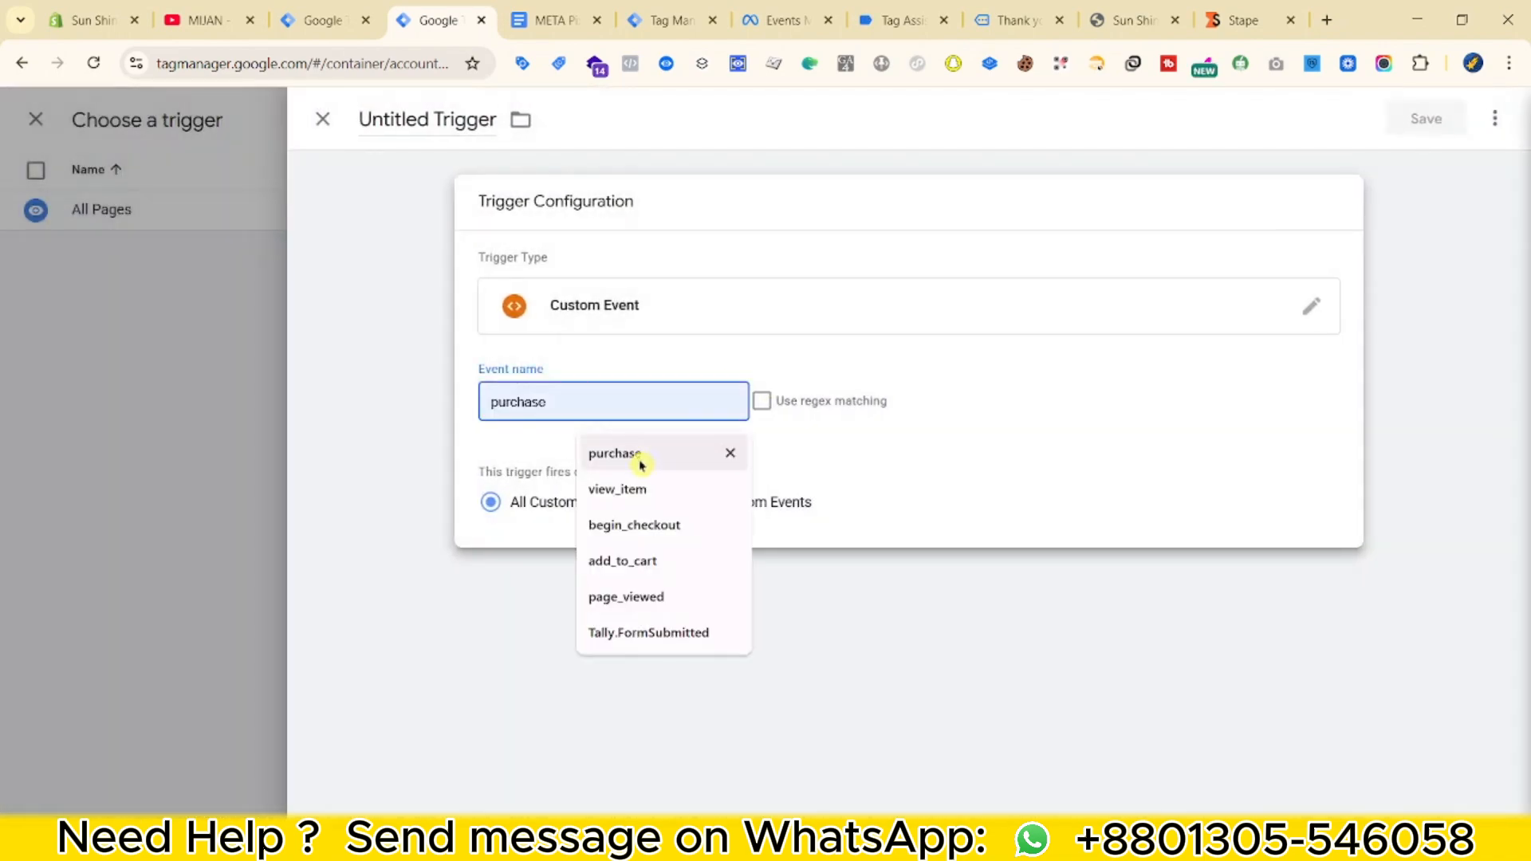
click(625, 597)
key(BackSpace)
click(420, 134)
text(Ev)
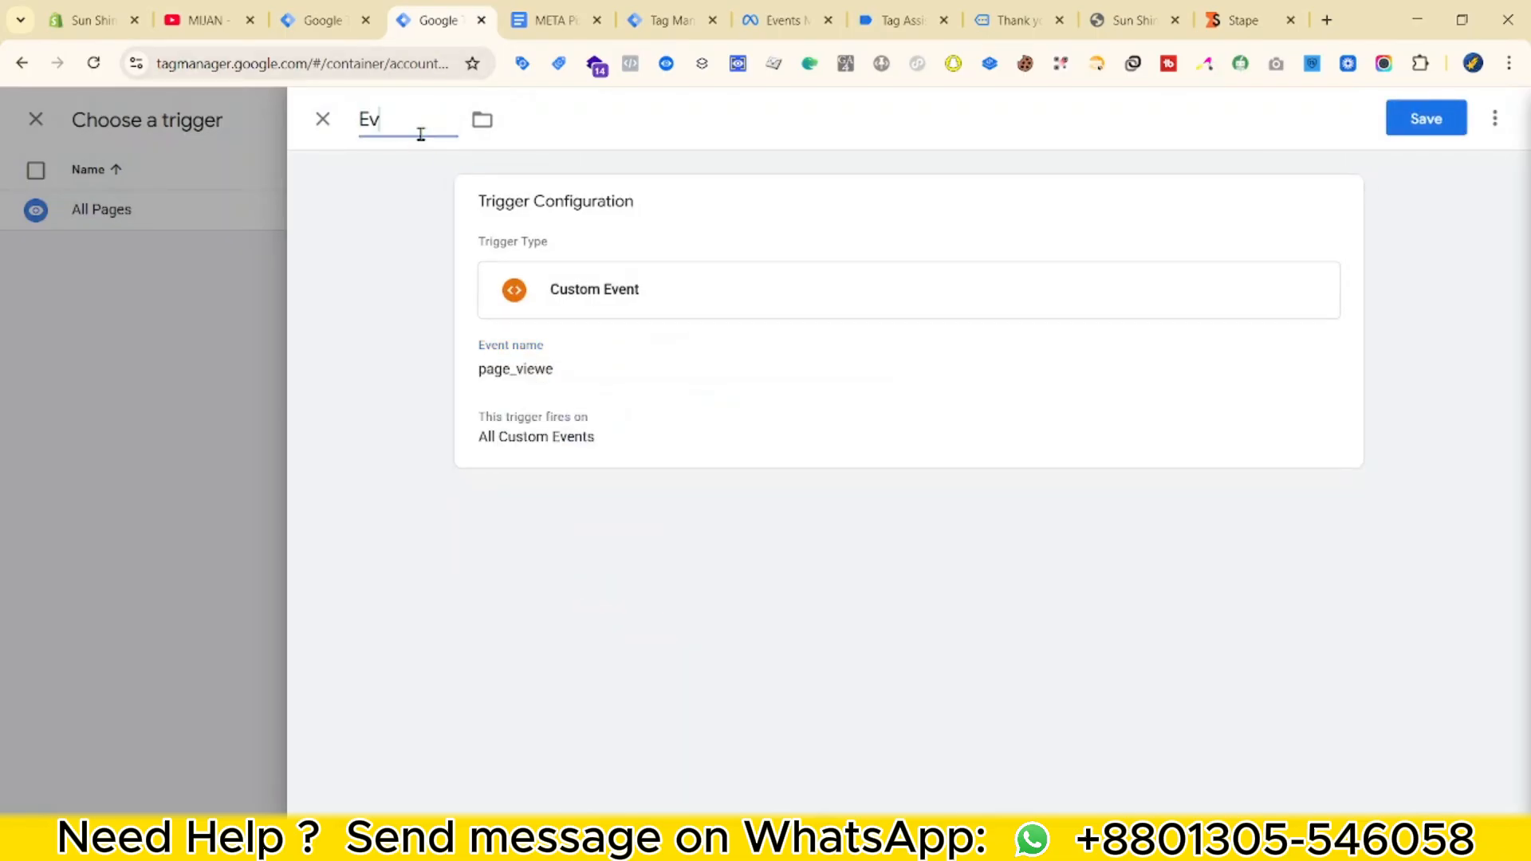
text(ent - PageView)
click(625, 402)
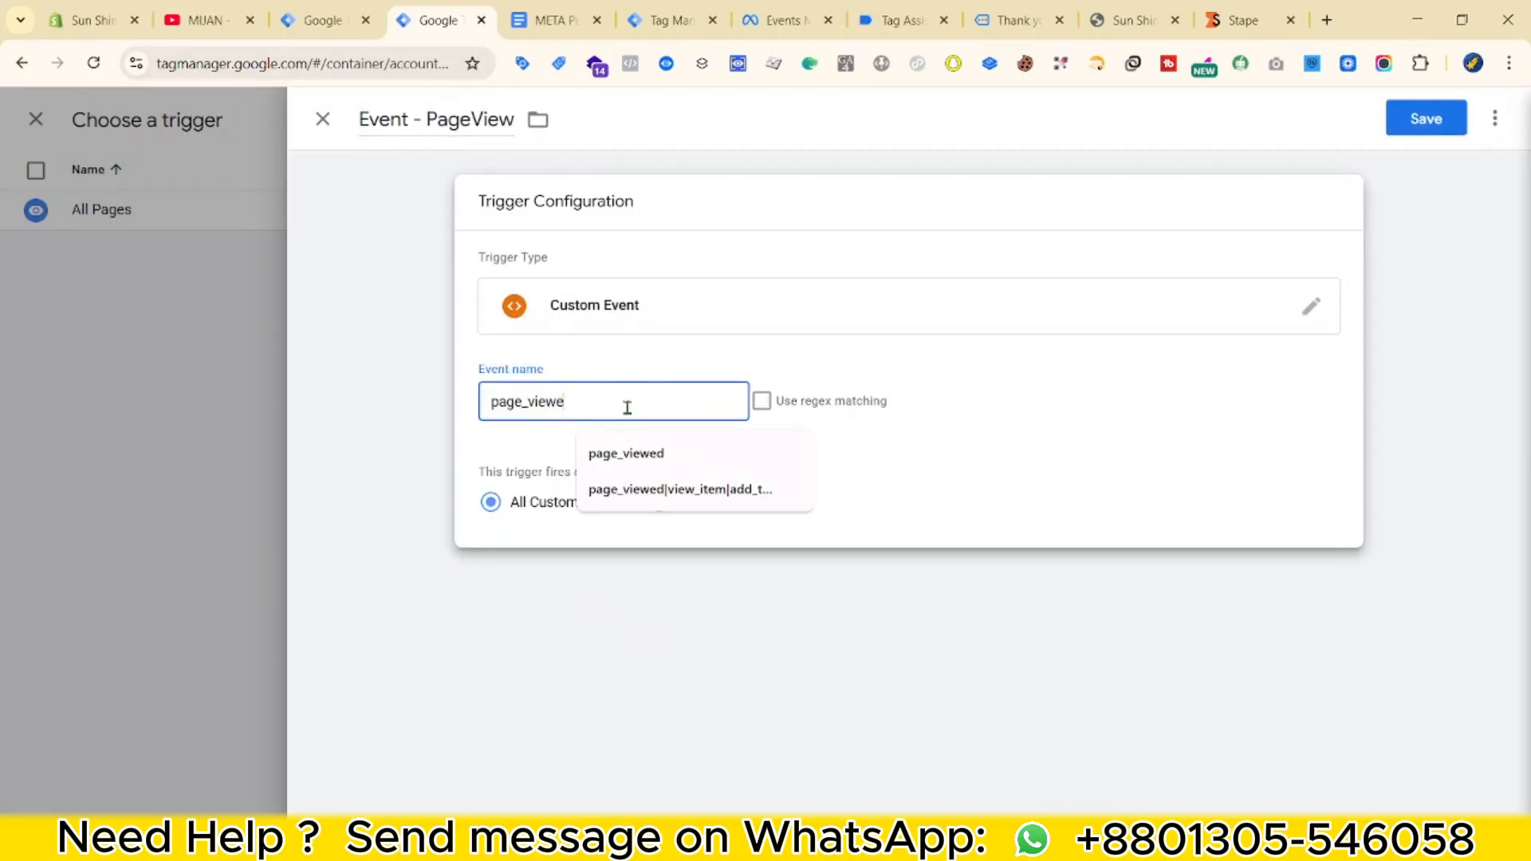
key(BackSpace)
click(1425, 118)
Attach the trigger, rename the tag 'META - PageView || Tag' and save it.
click(621, 249)
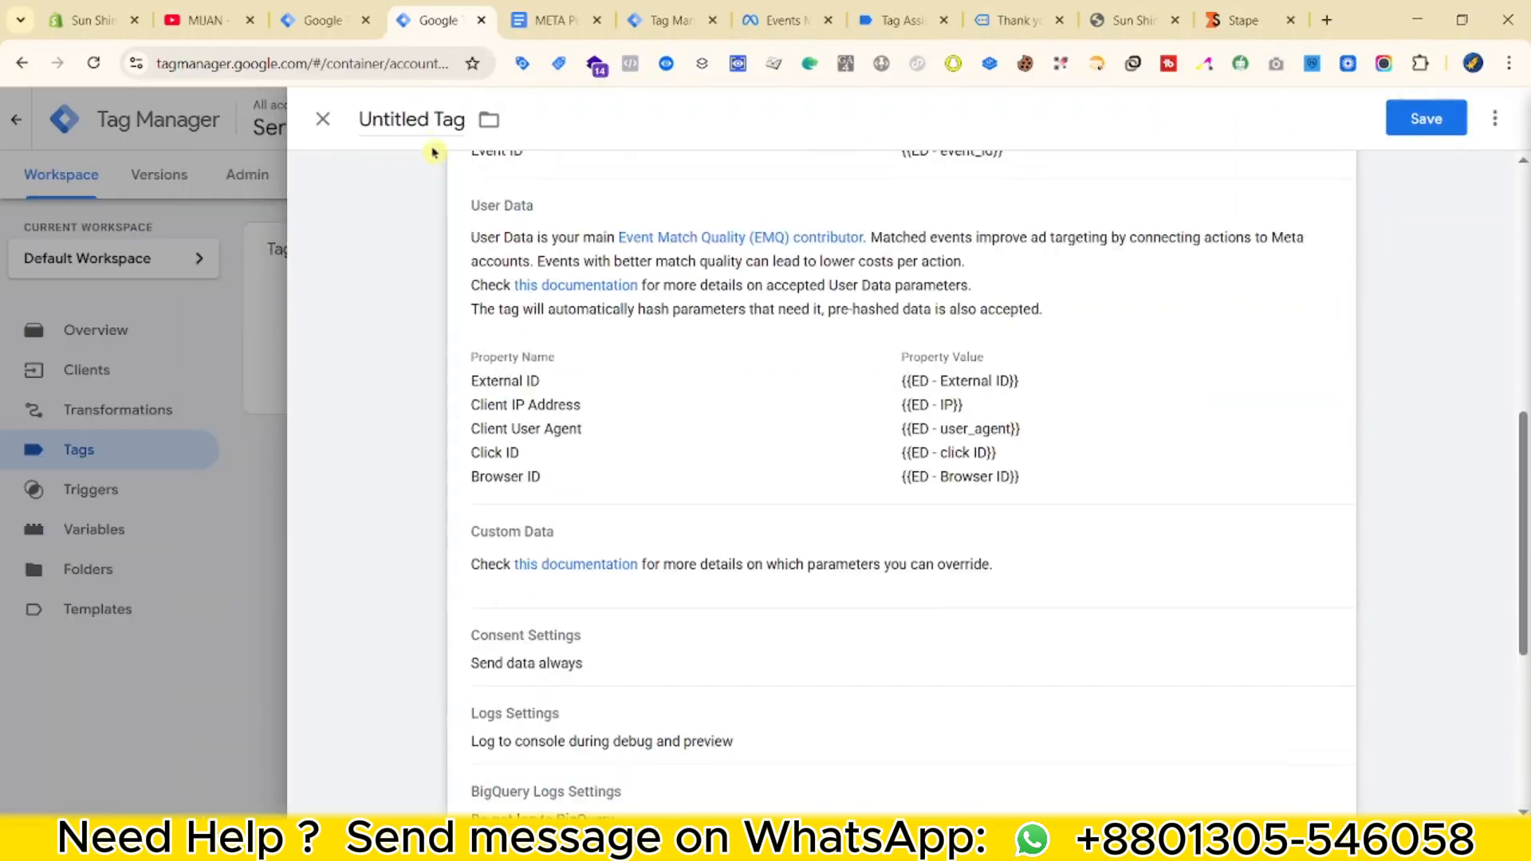
double_click(407, 118)
text(Meta )
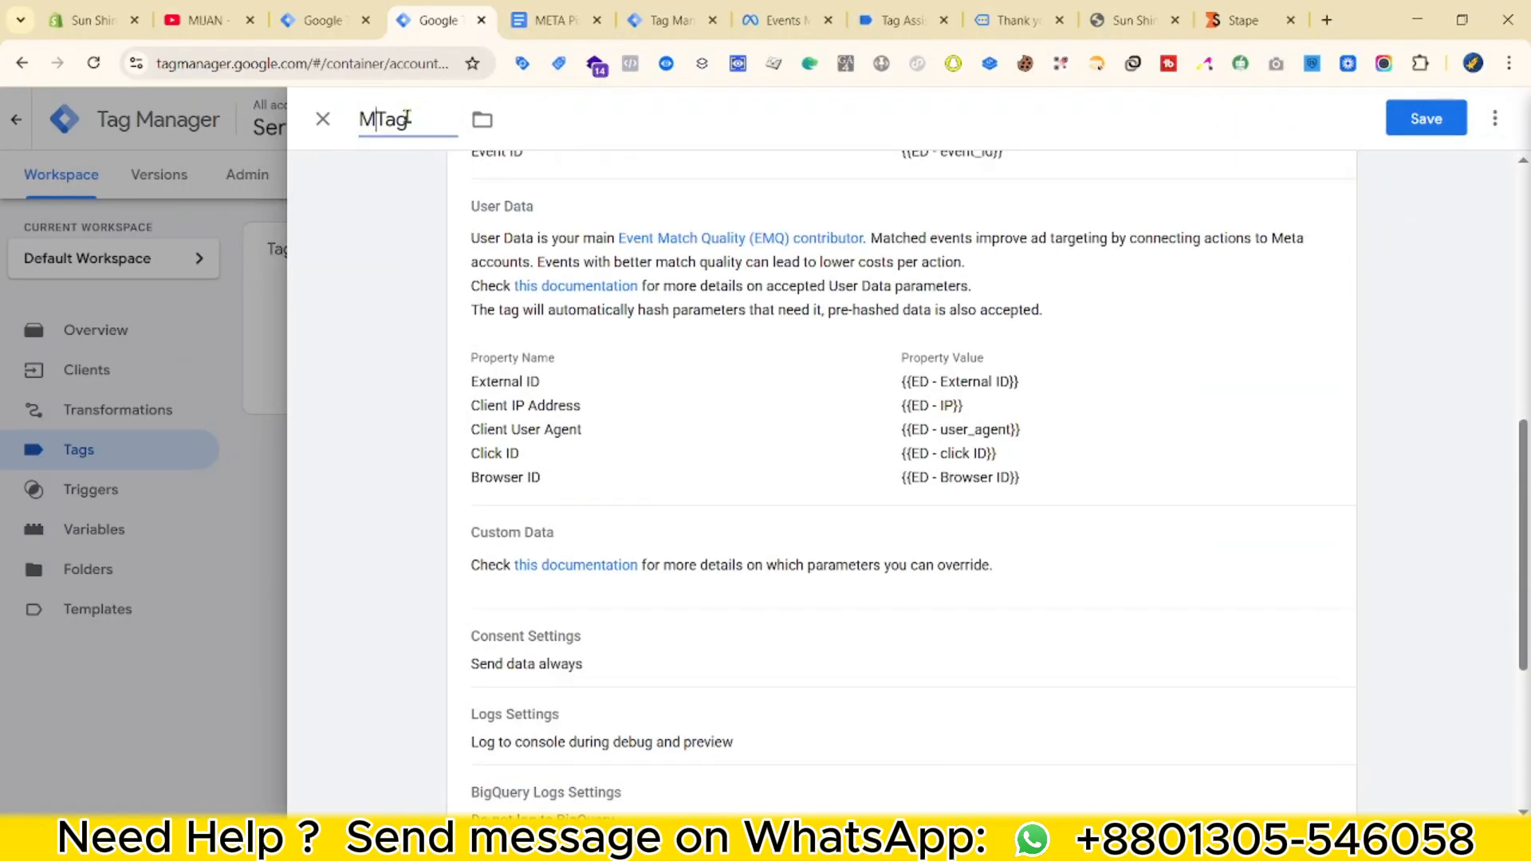
text(- PageView ||)
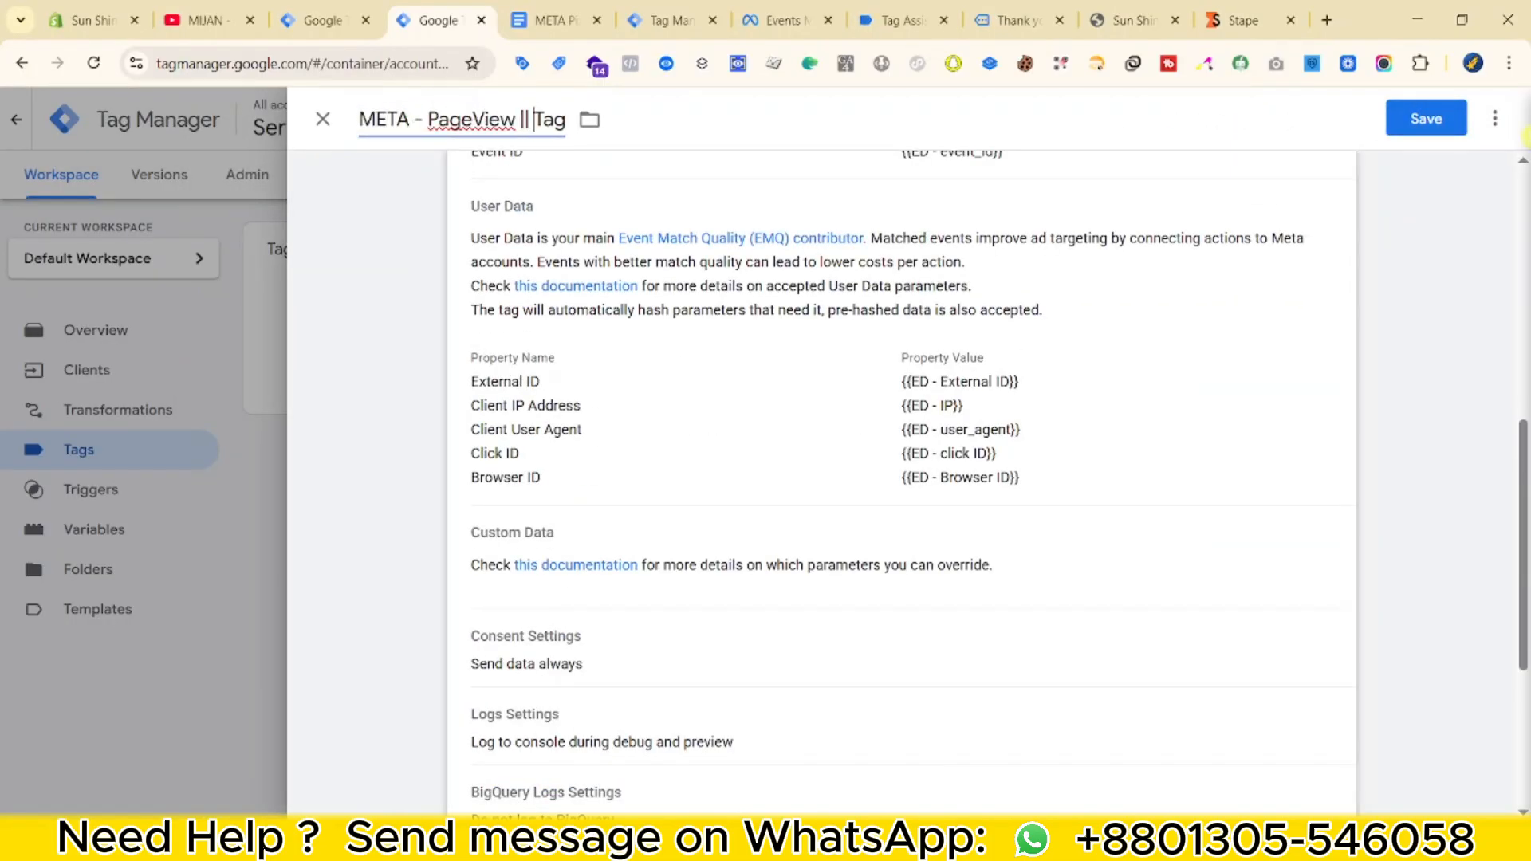
click(1427, 118)
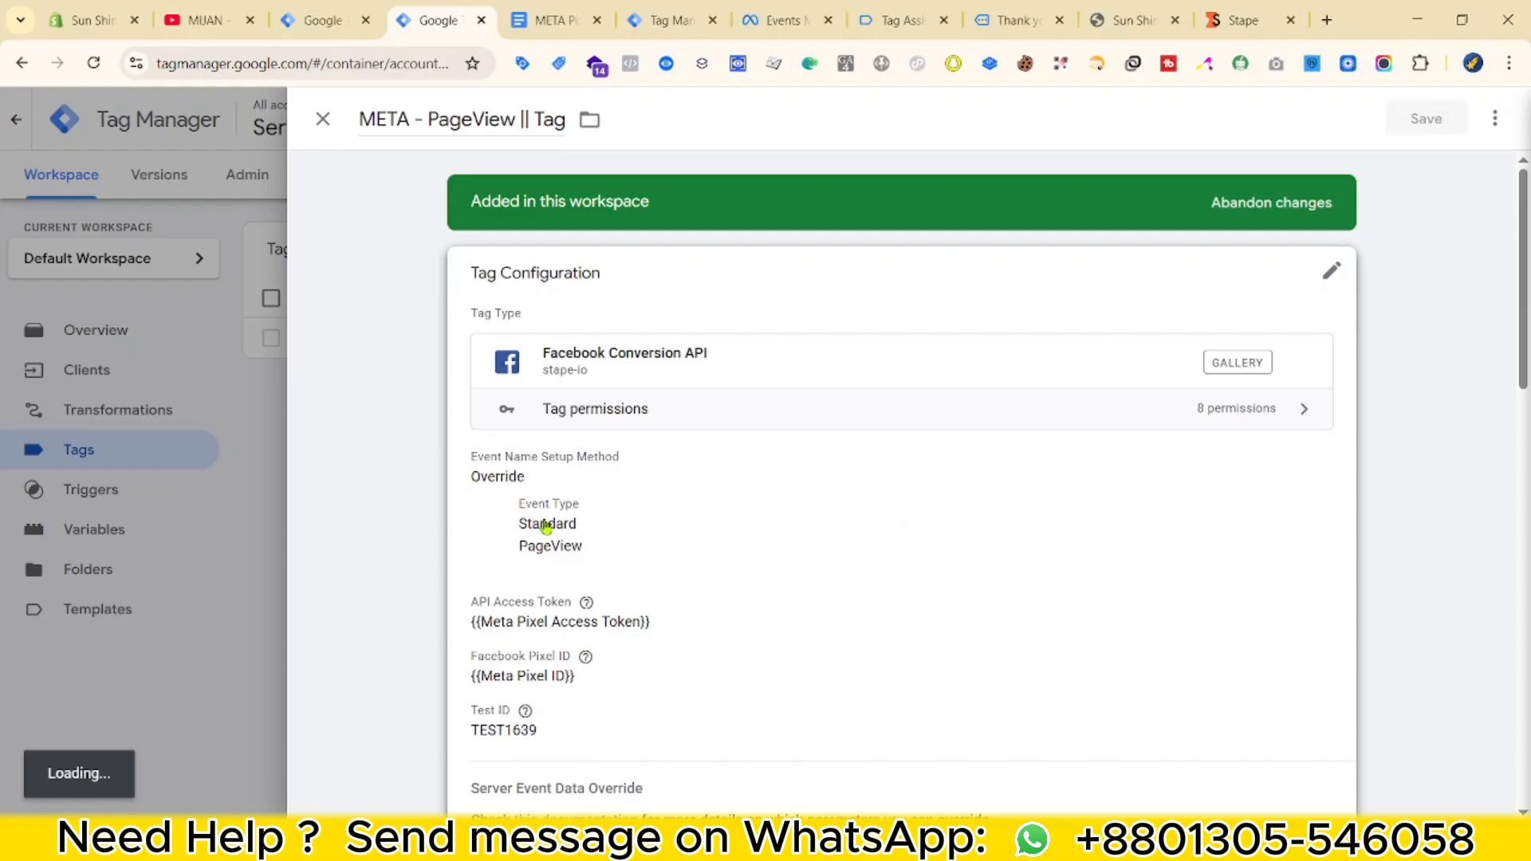
Add an Event Time server event override property and look up the event_time key in debug data.
click(506, 523)
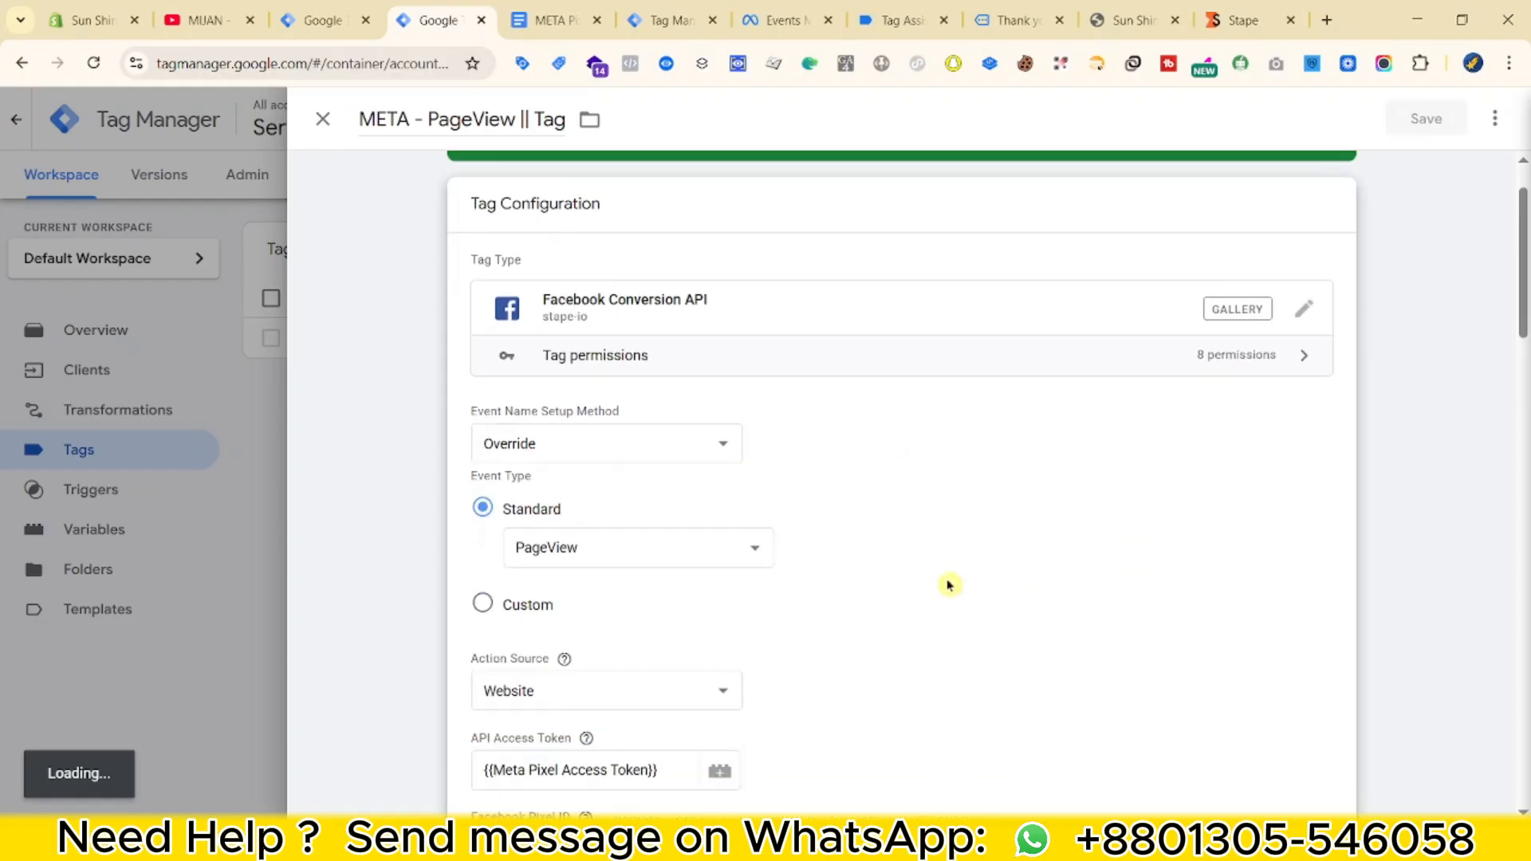
scroll(950, 582, down, 3)
mouse_move(571, 455)
scroll(571, 455, down, 10)
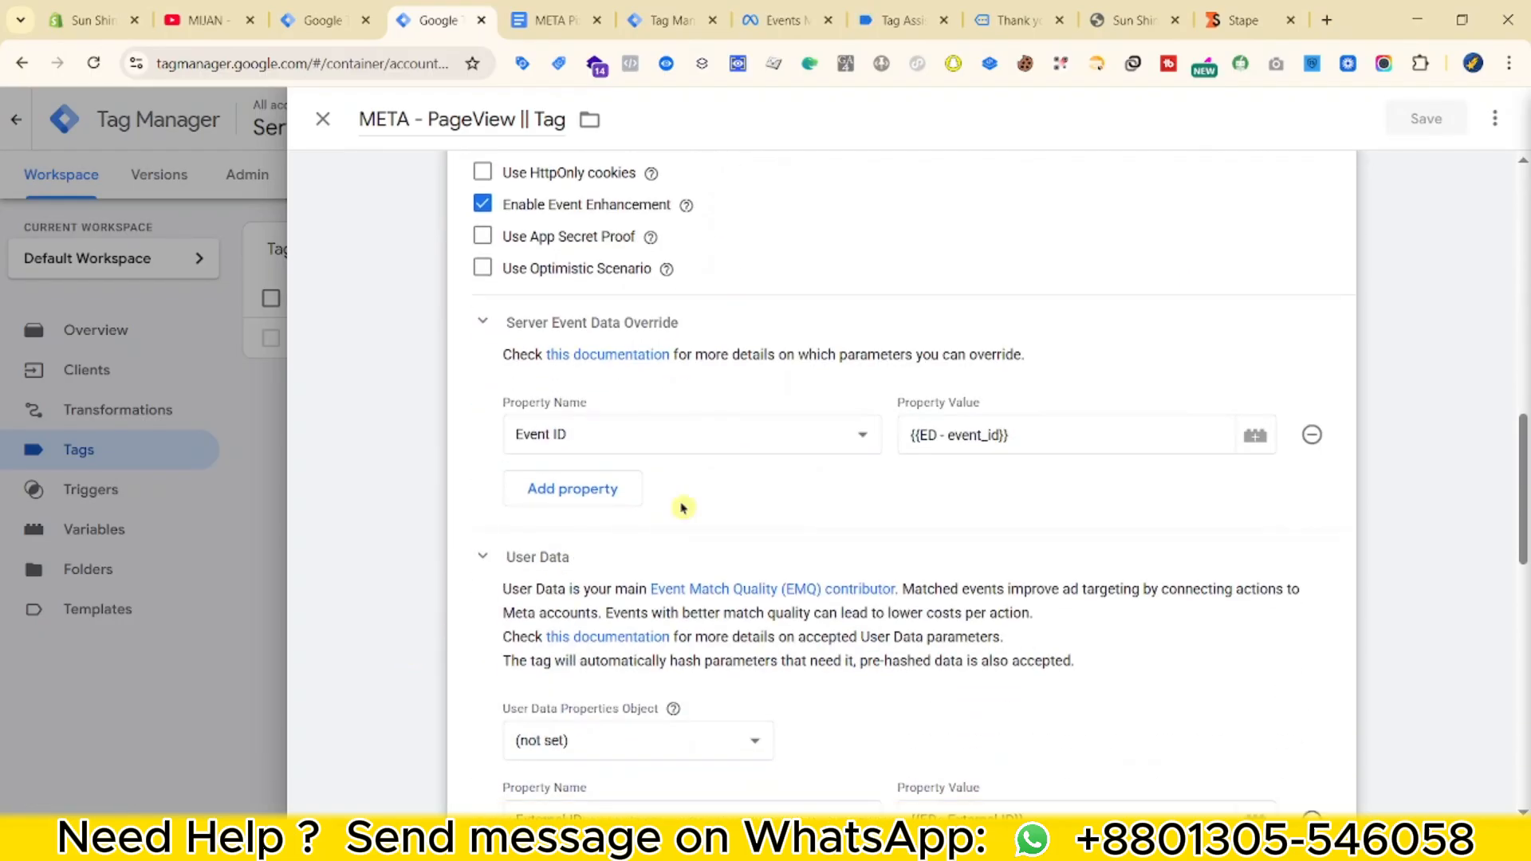
click(630, 491)
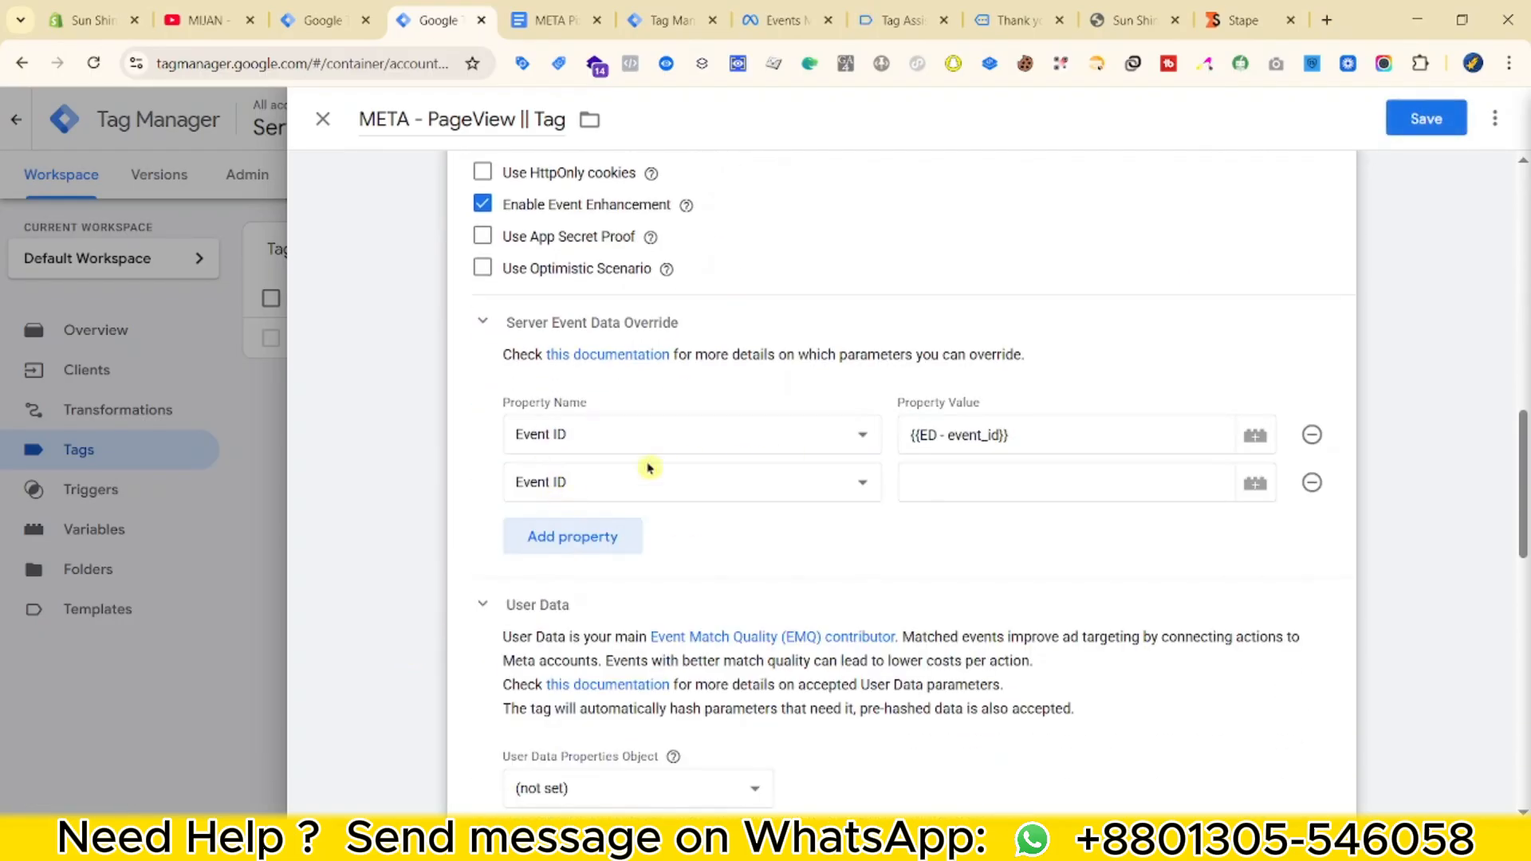
click(716, 493)
click(716, 493)
click(998, 484)
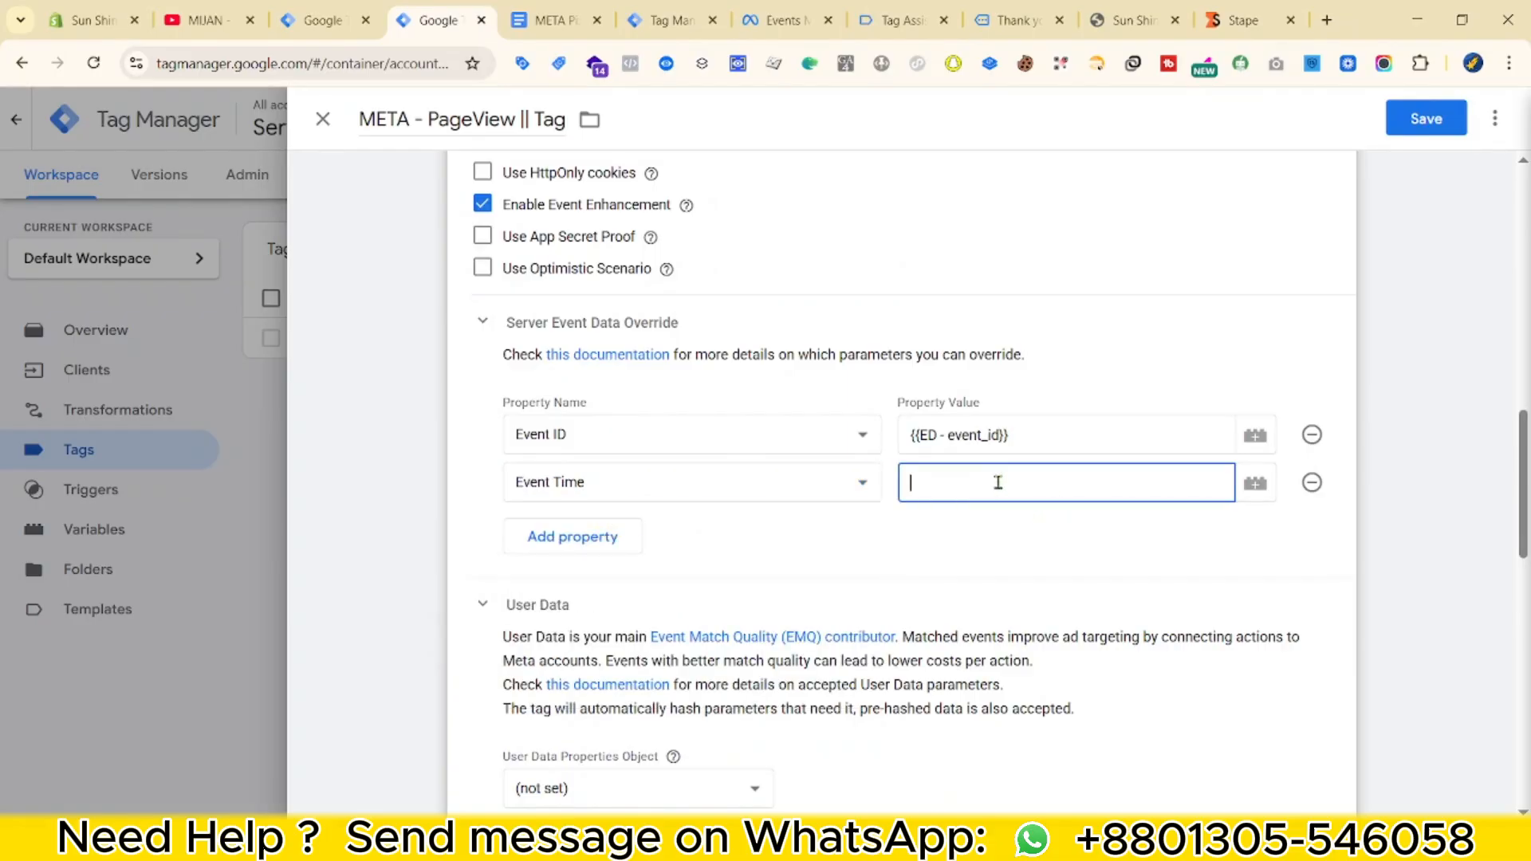
click(662, 20)
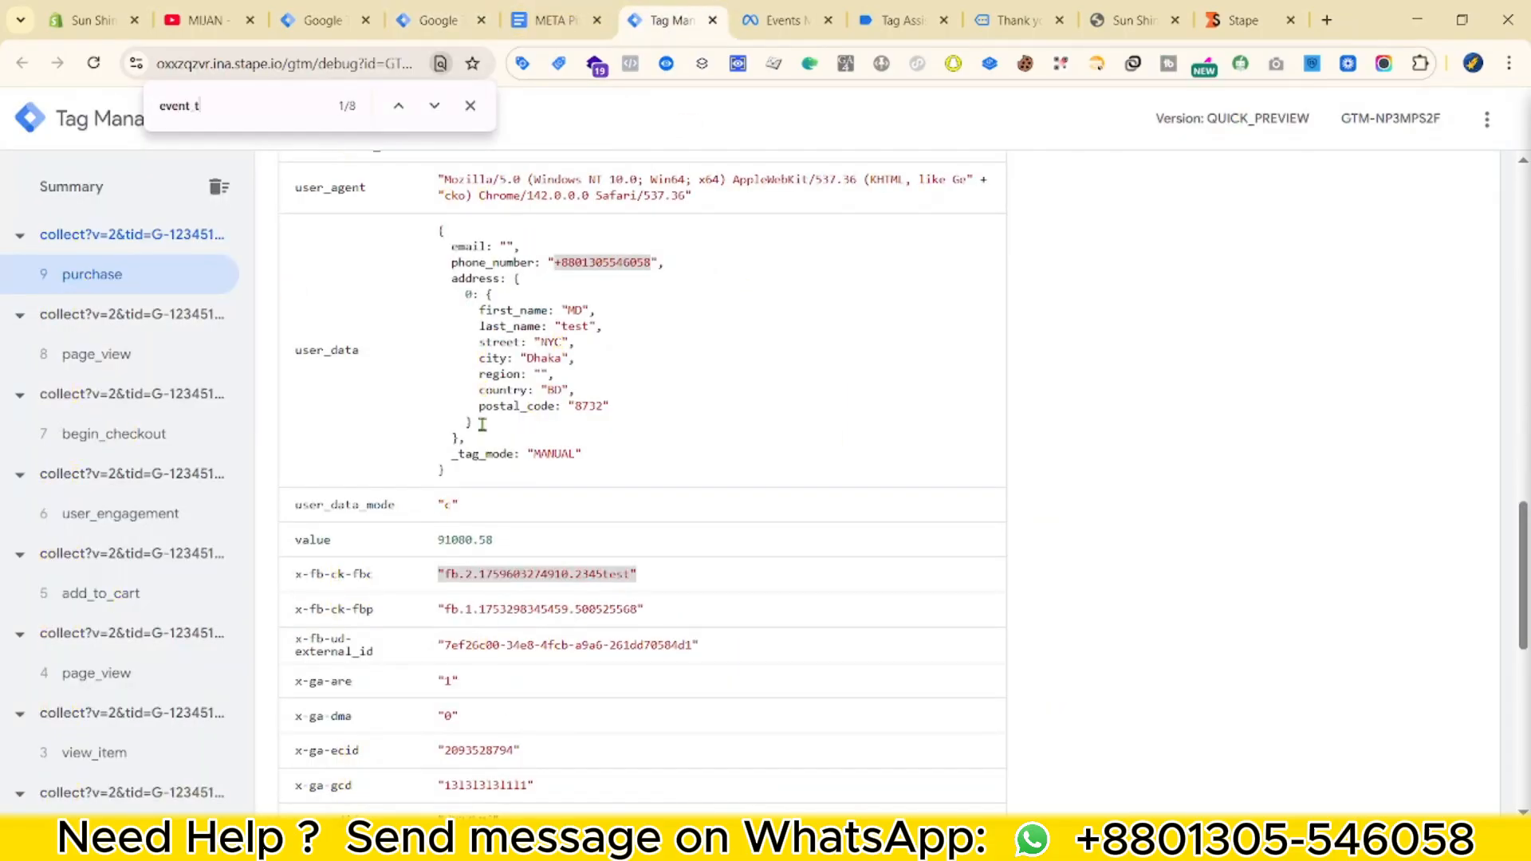
text(i)
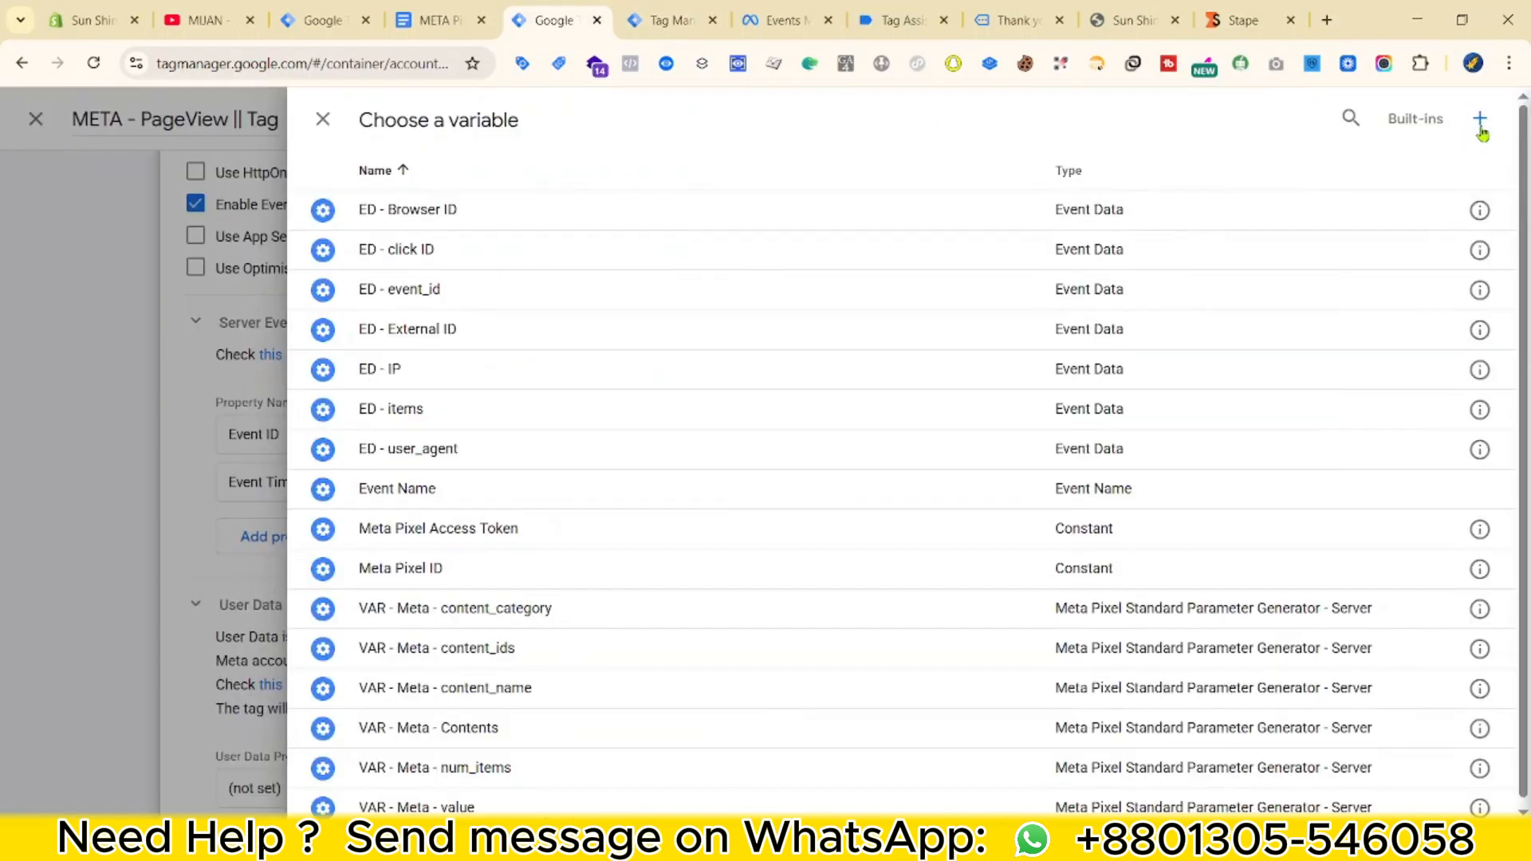
click(1475, 129)
Map Event Time to a new Event Data variable 'ED - event_time' and save the tag.
click(1235, 355)
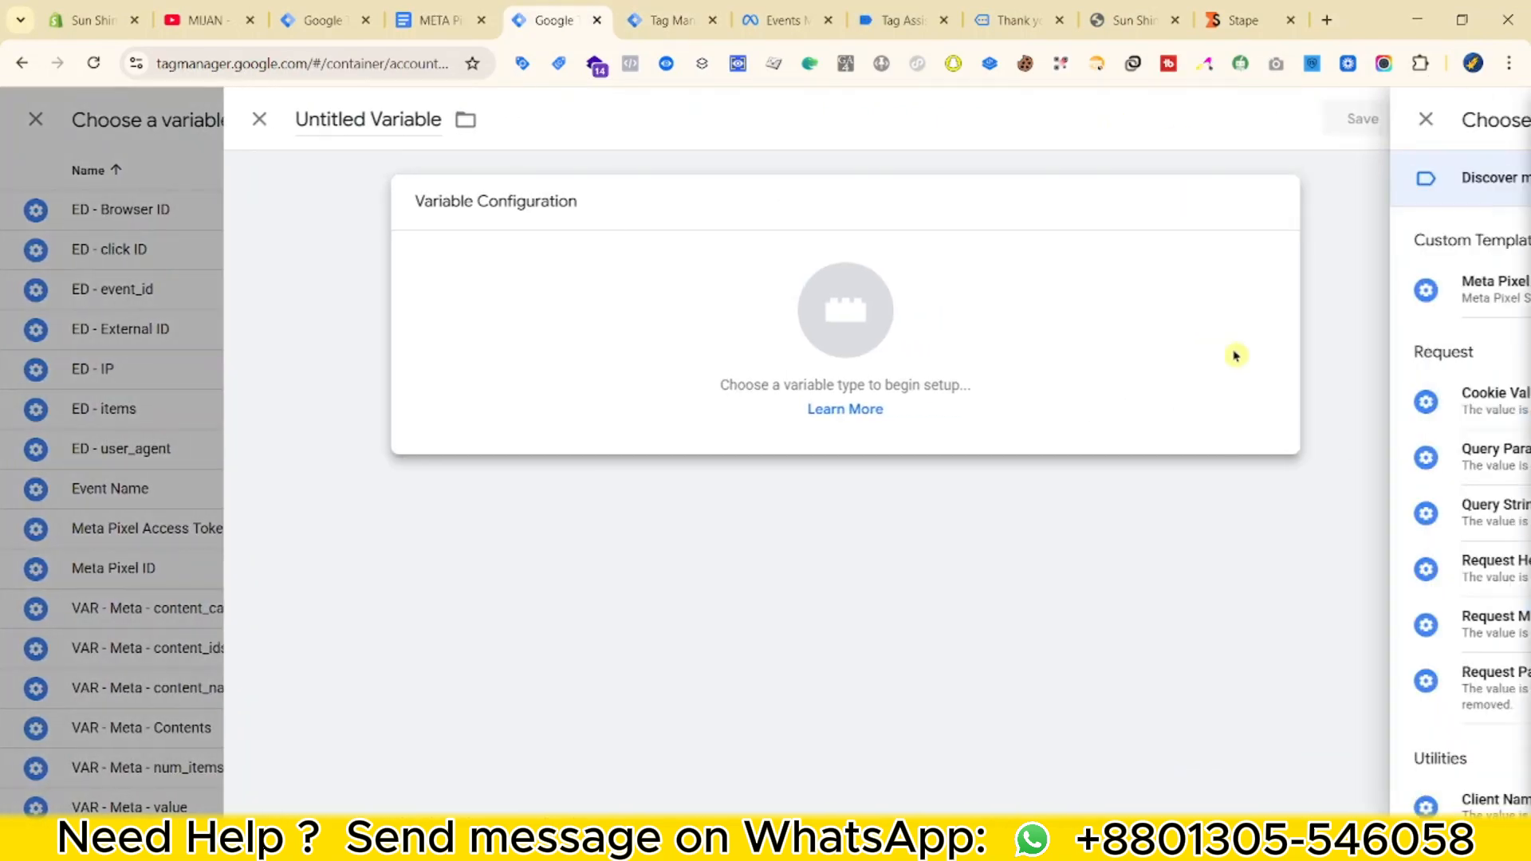
scroll(1265, 581, down, 5)
click(967, 533)
click(590, 397)
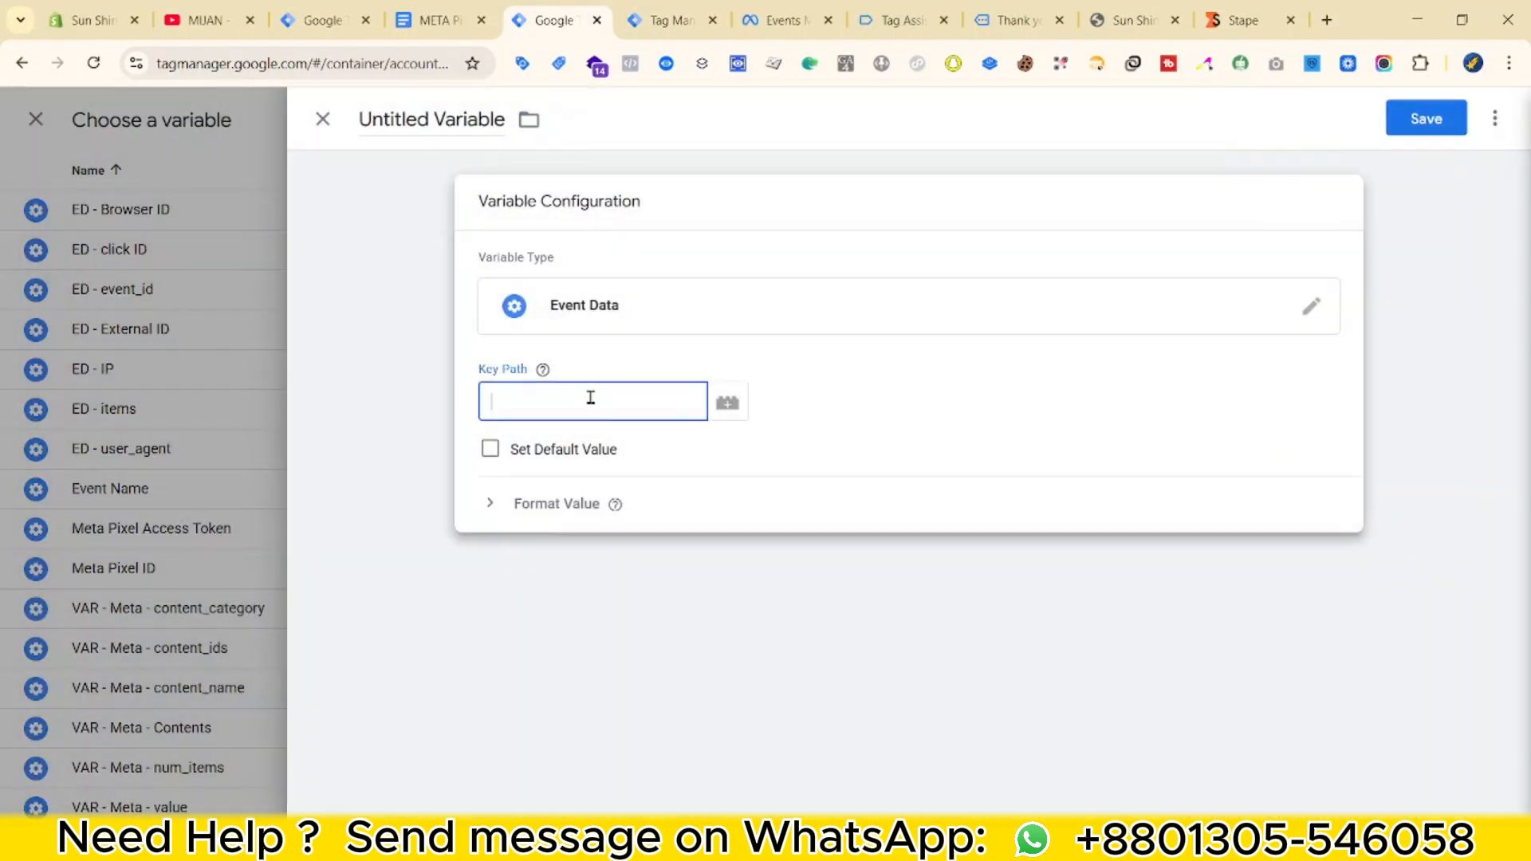
text(event_time)
click(418, 132)
text(ED -)
text(event_time)
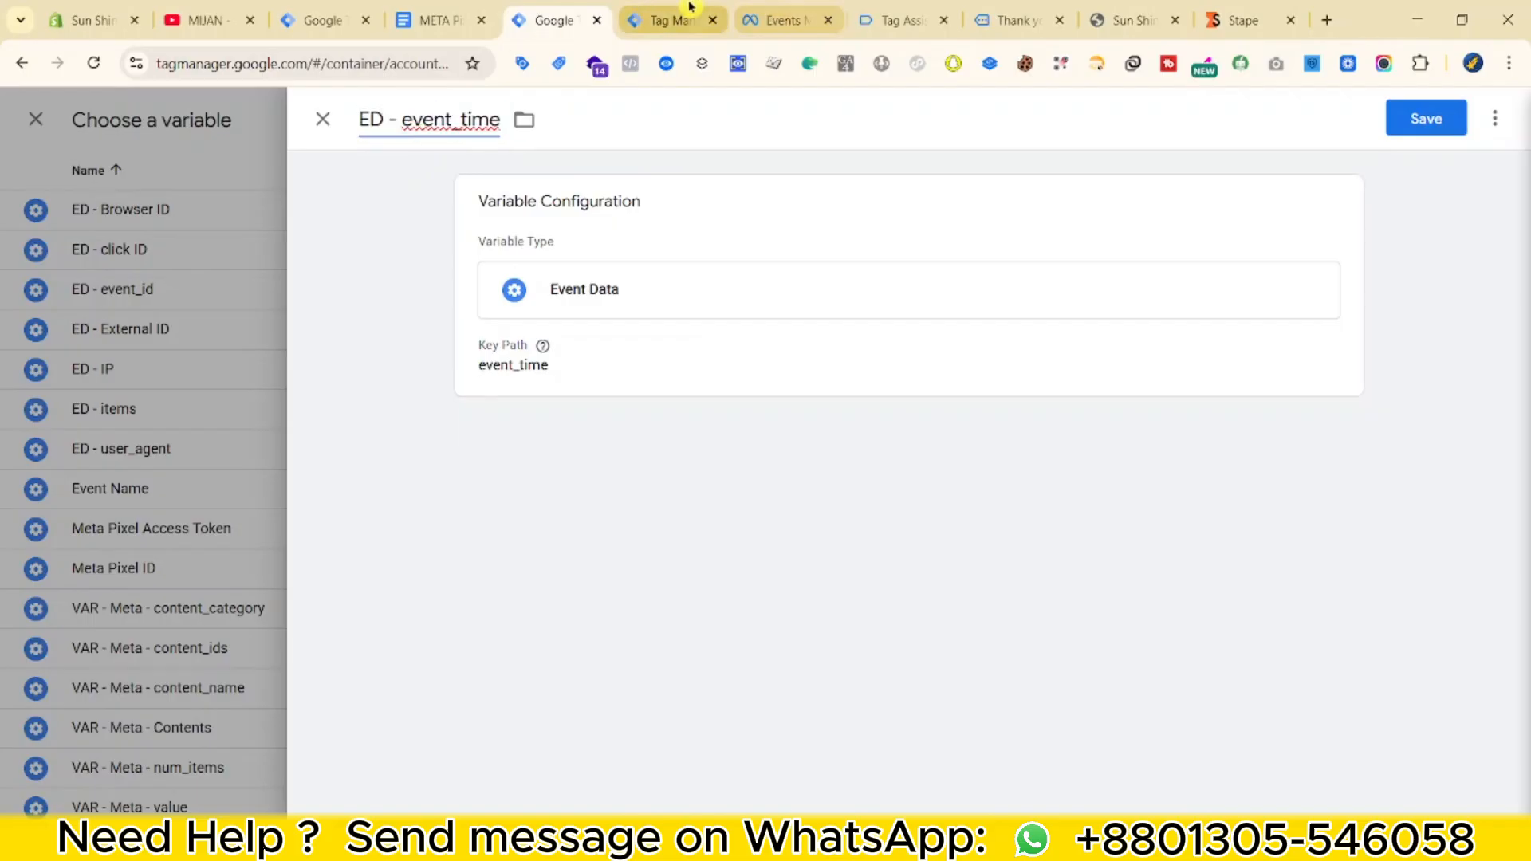
click(1426, 118)
click(1427, 118)
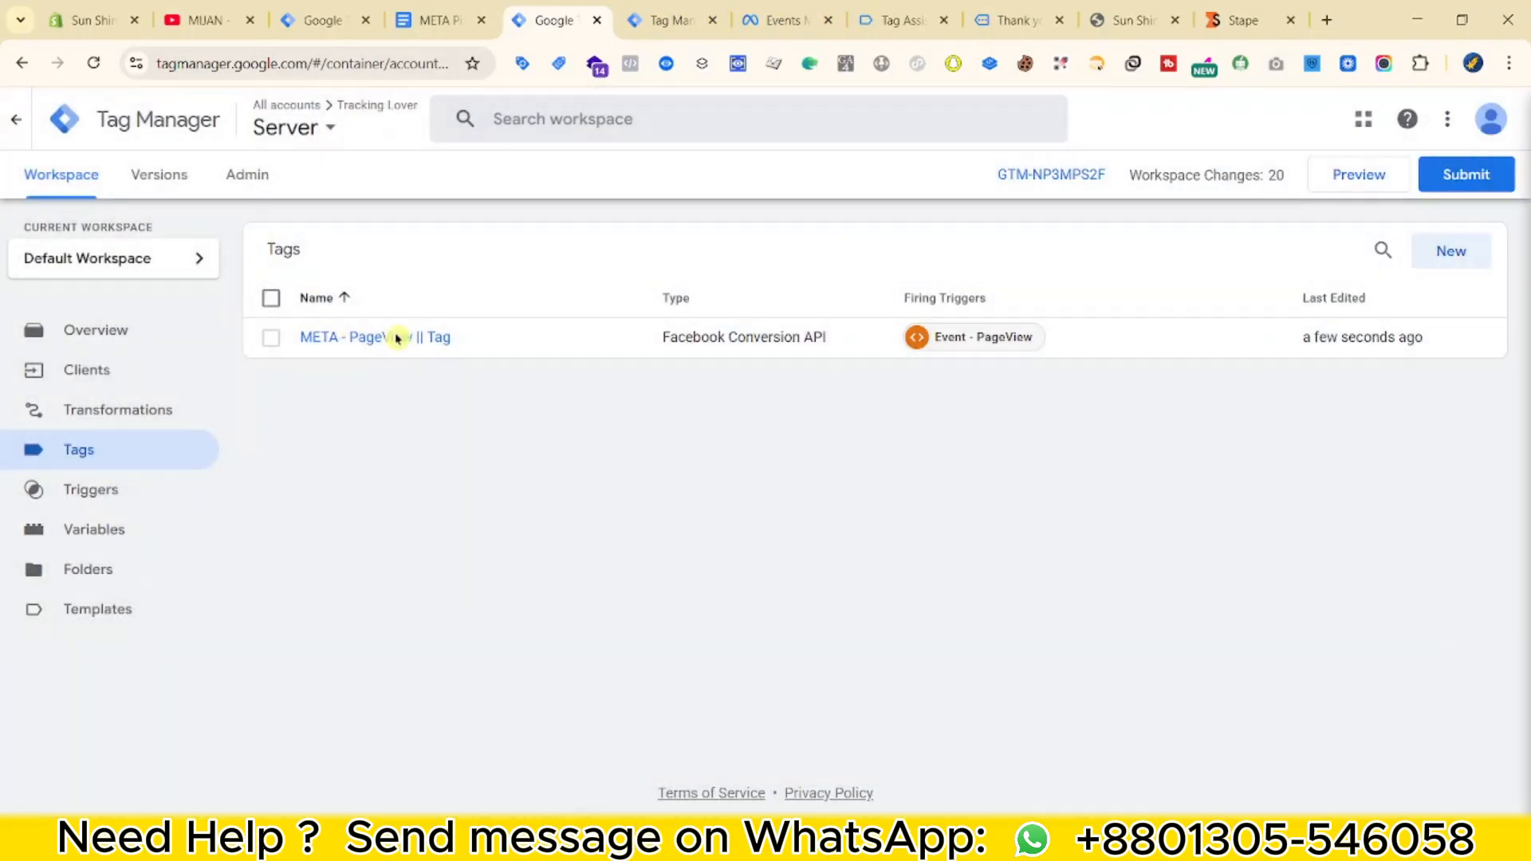
Duplicate the META - PageView || Tag.
click(399, 337)
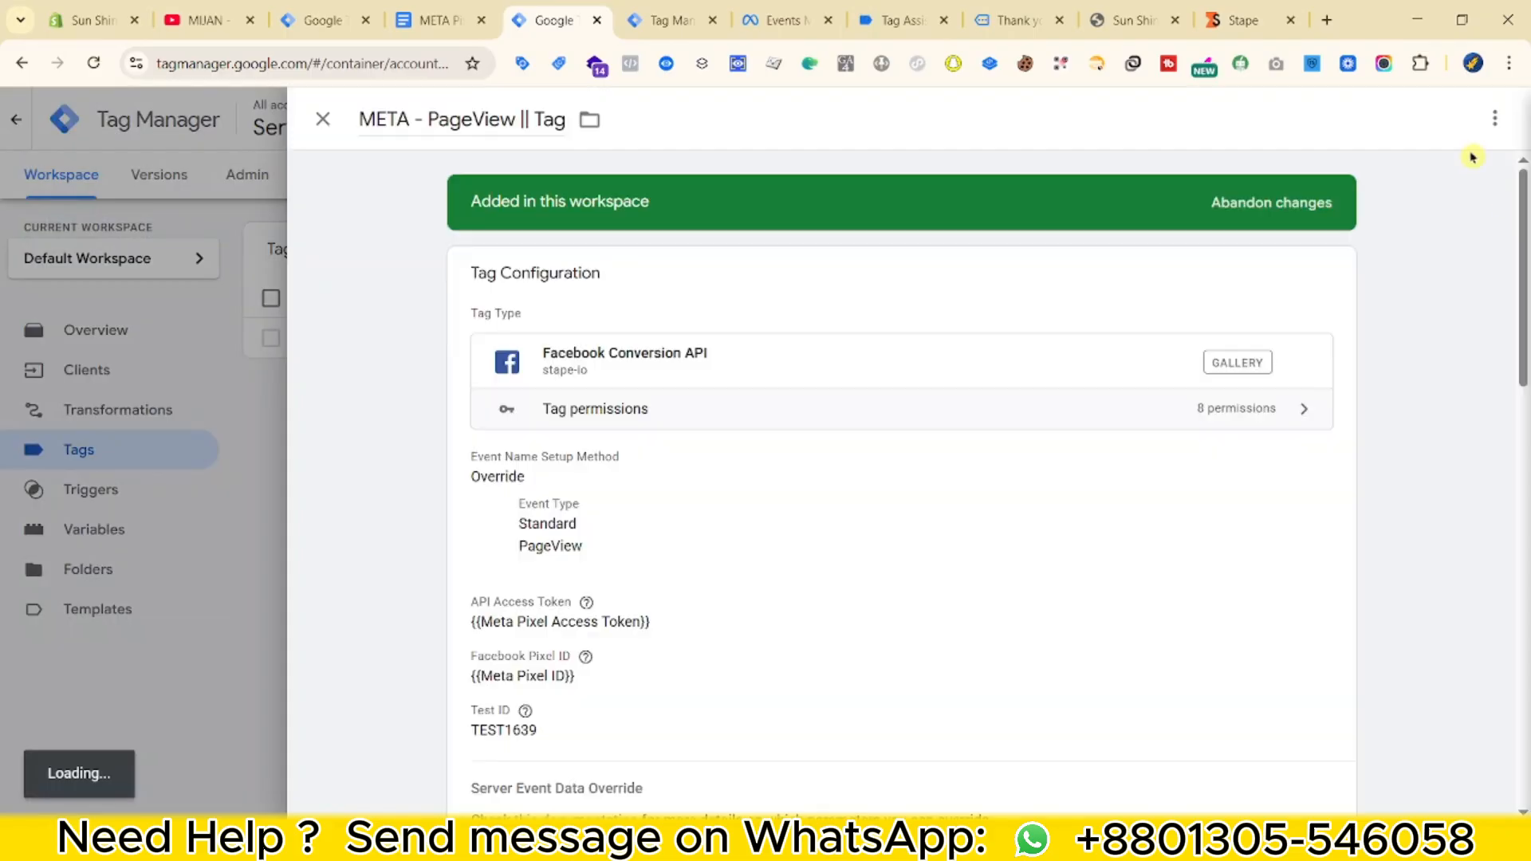
click(1493, 124)
click(1428, 161)
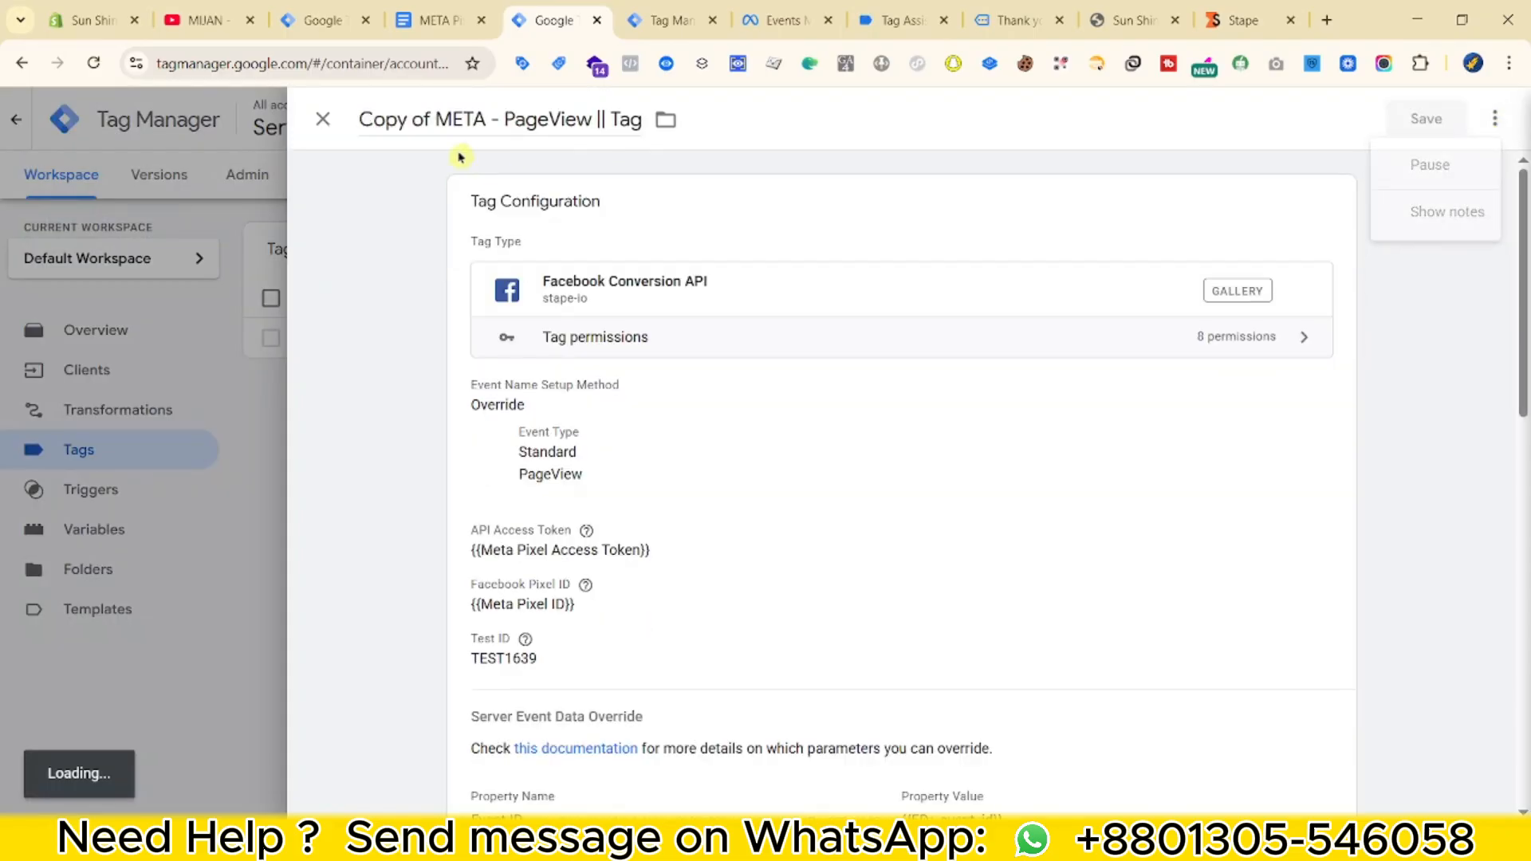
Change the copied tag's standard event type to ViewContent.
click(510, 287)
click(553, 550)
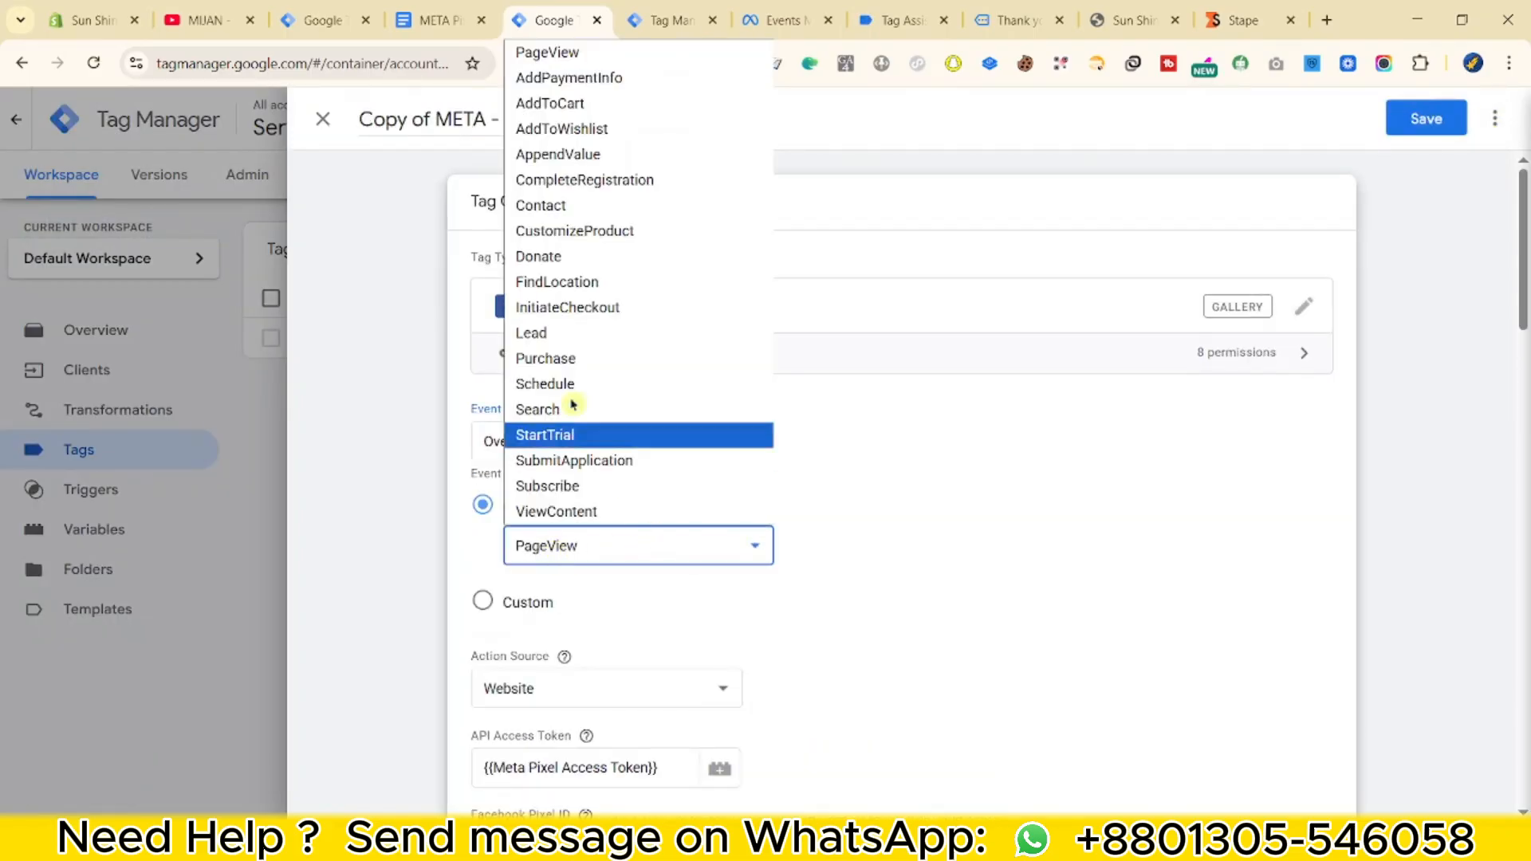
click(584, 507)
Remove the stray Email user data row and expand the Custom Data section.
scroll(721, 561, down, 3)
scroll(721, 561, down, 7)
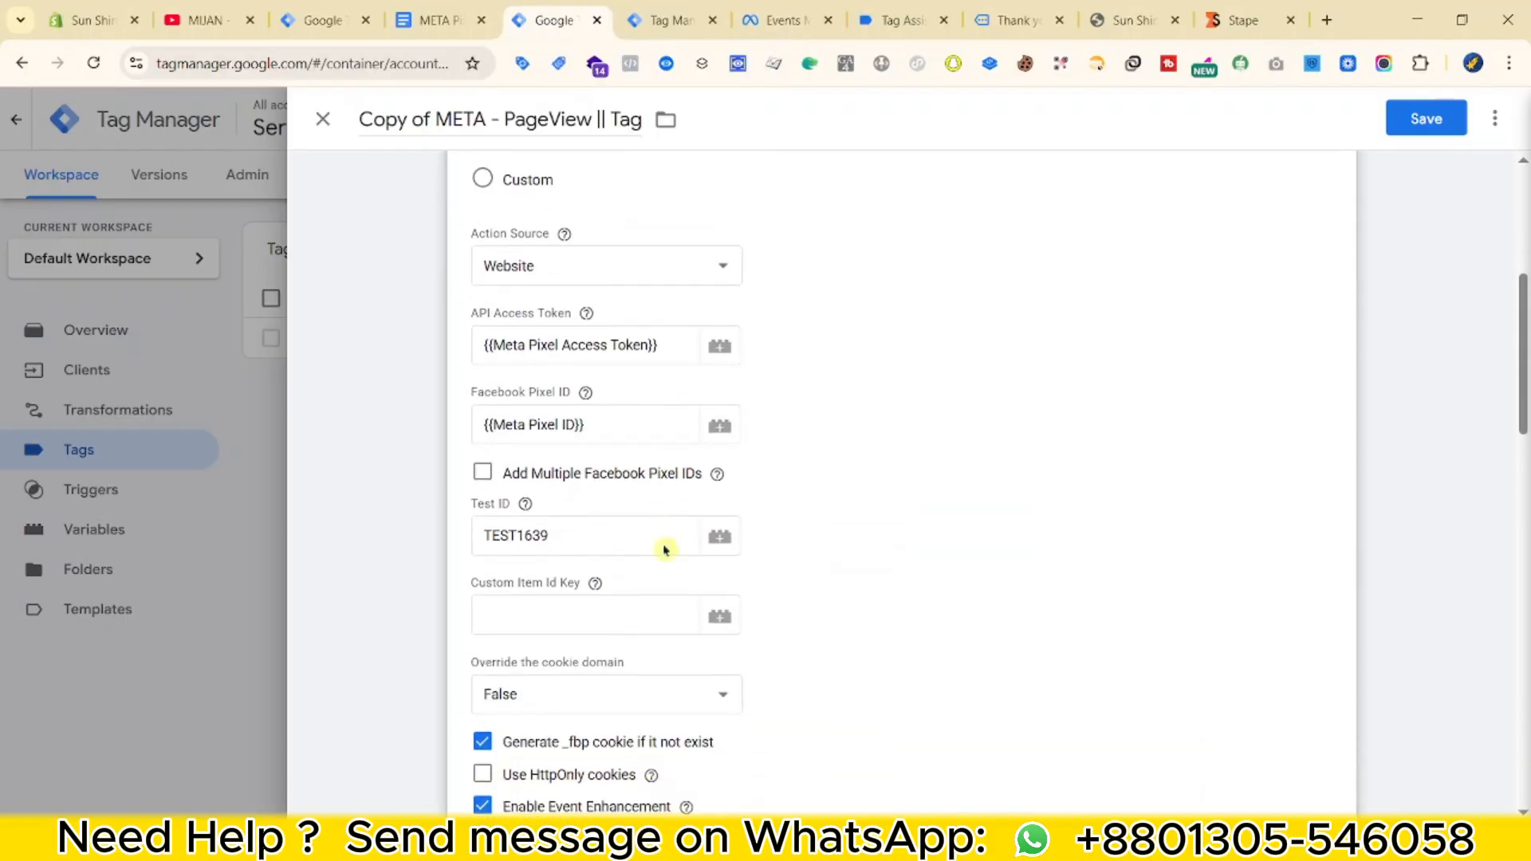
scroll(552, 518, down, 6)
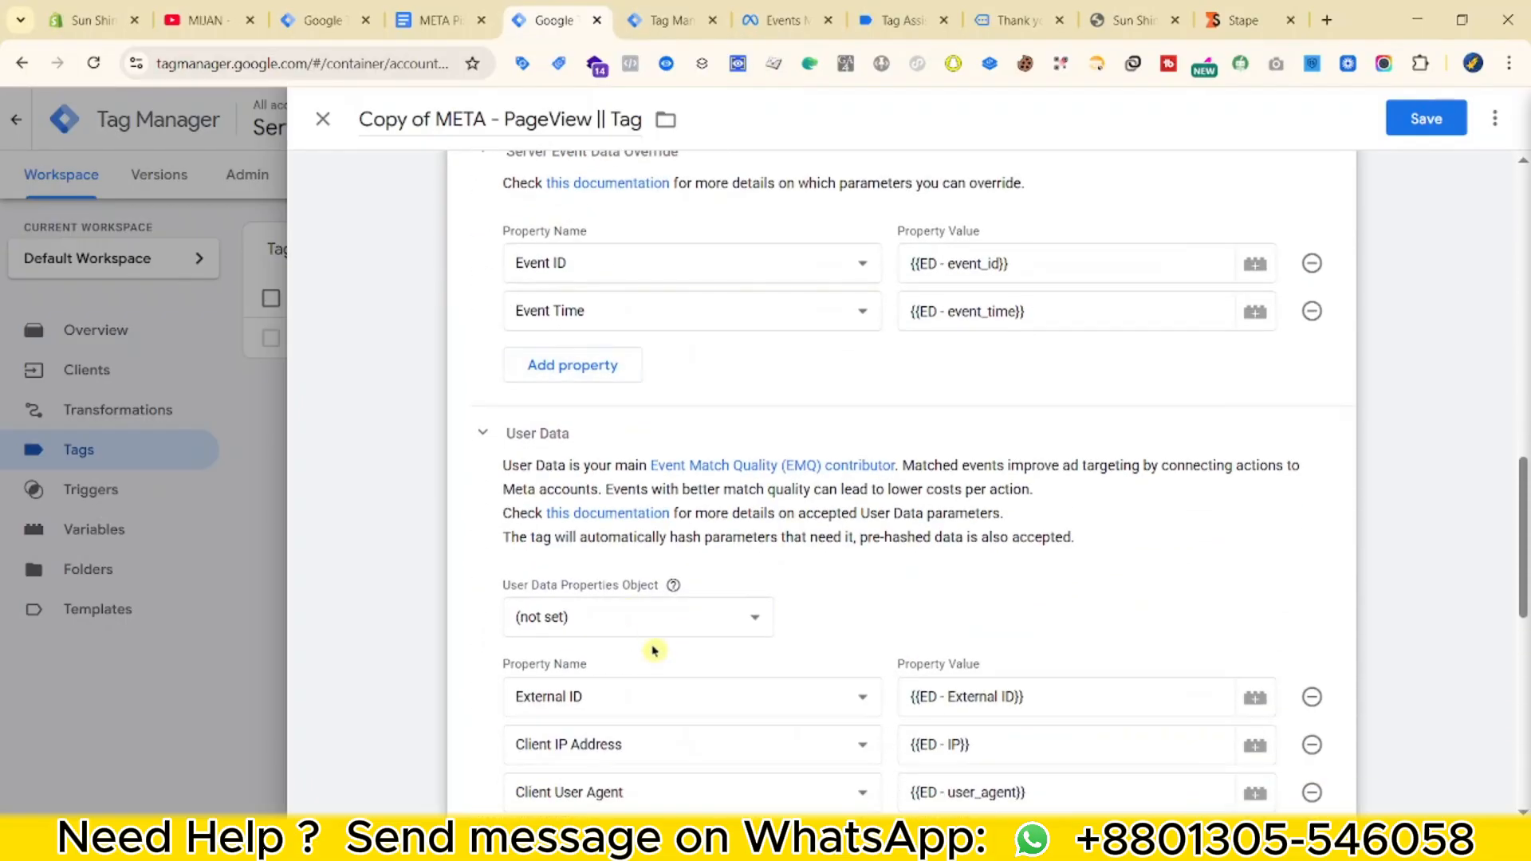
click(606, 542)
click(606, 544)
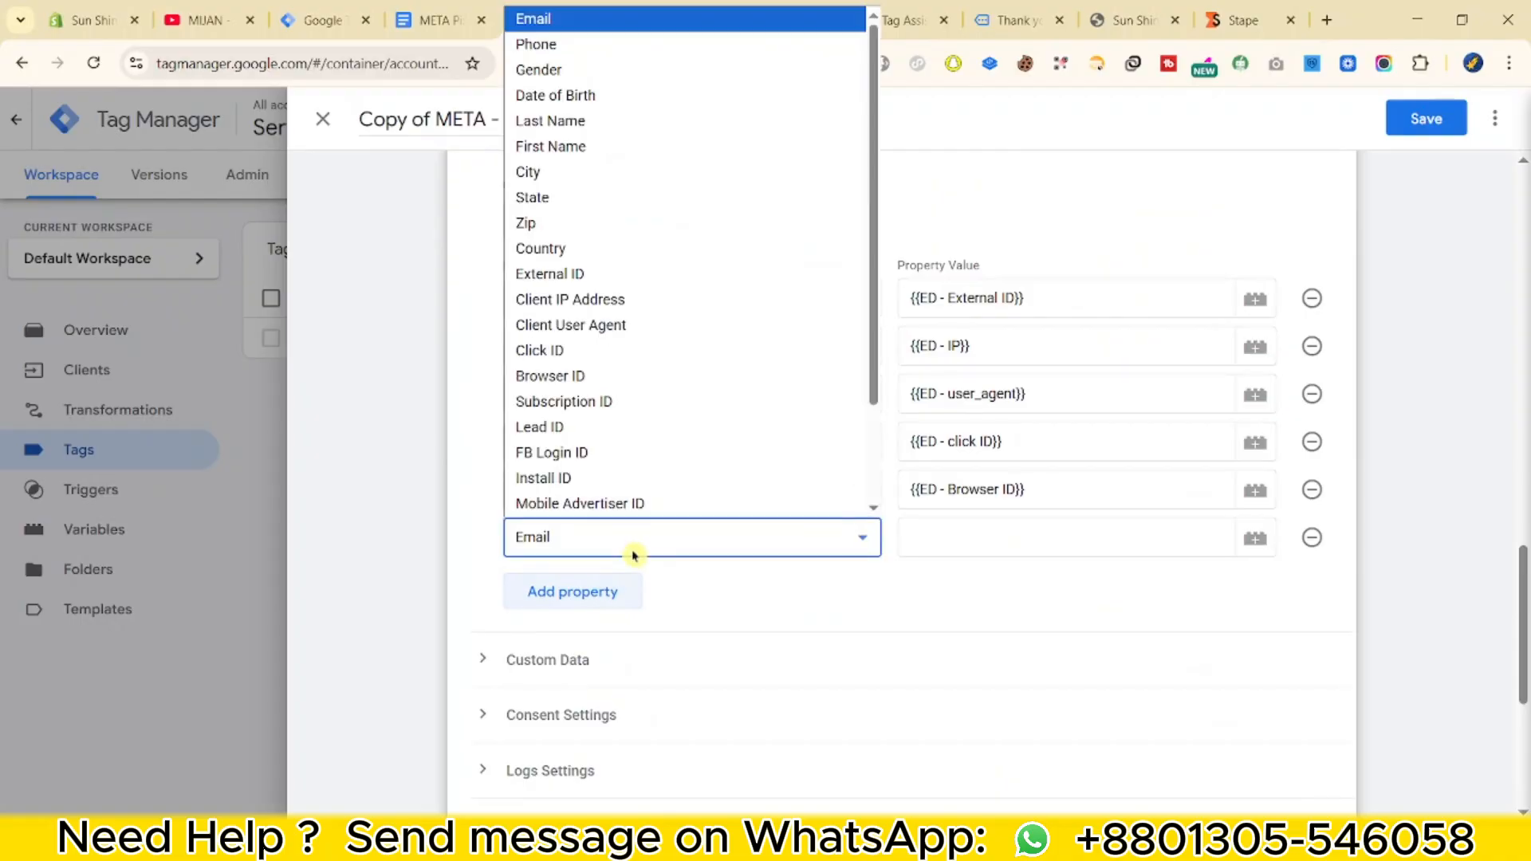
click(1310, 548)
click(1310, 547)
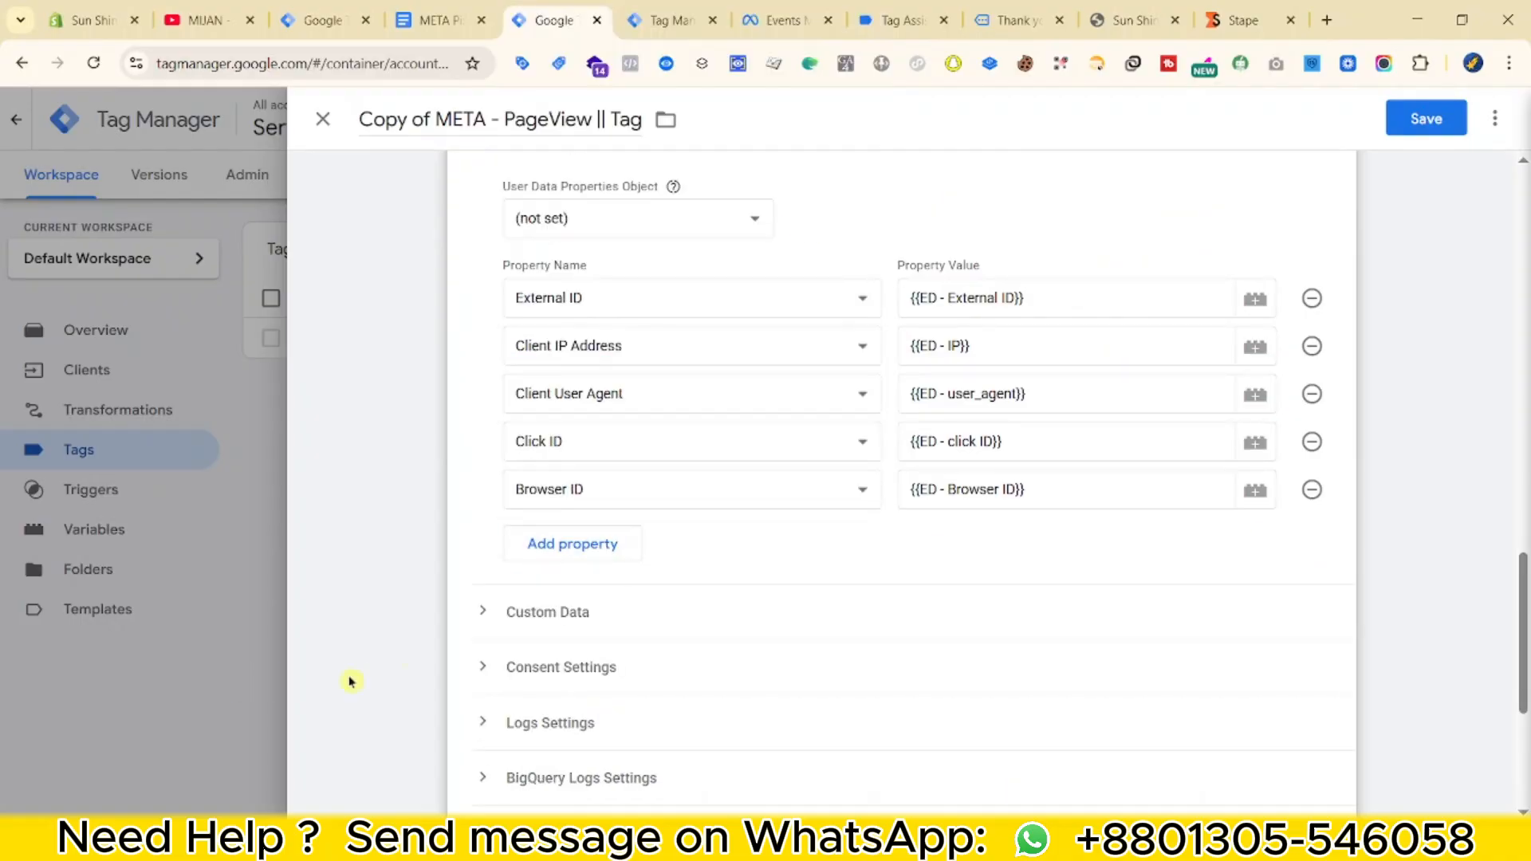
click(501, 611)
scroll(537, 629, down, 2)
Add six empty Custom Data property rows.
click(550, 626)
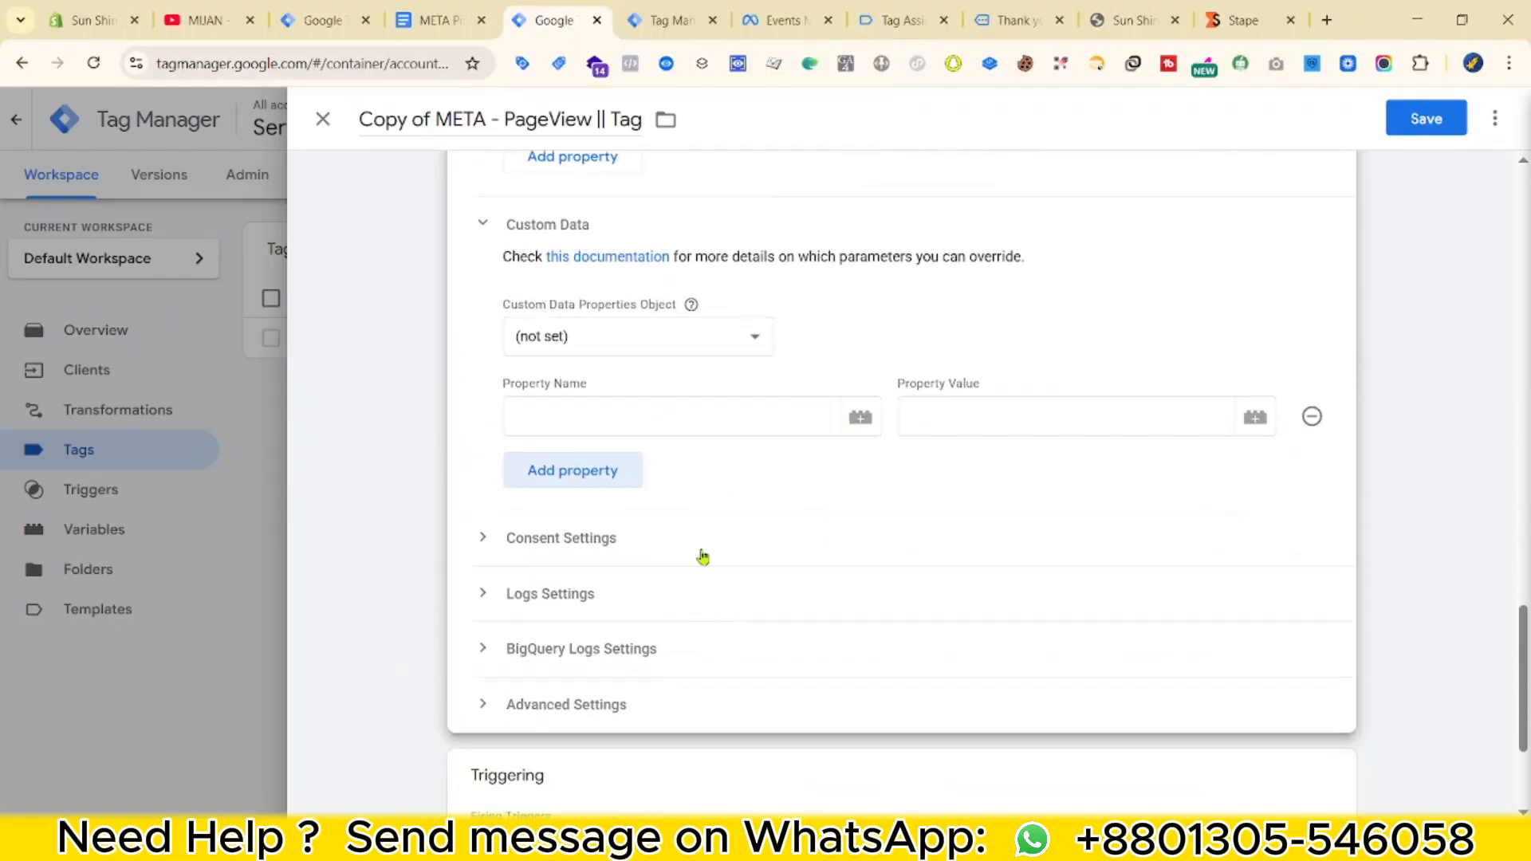
scroll(701, 557, down, 3)
click(602, 471)
click(603, 514)
click(604, 556)
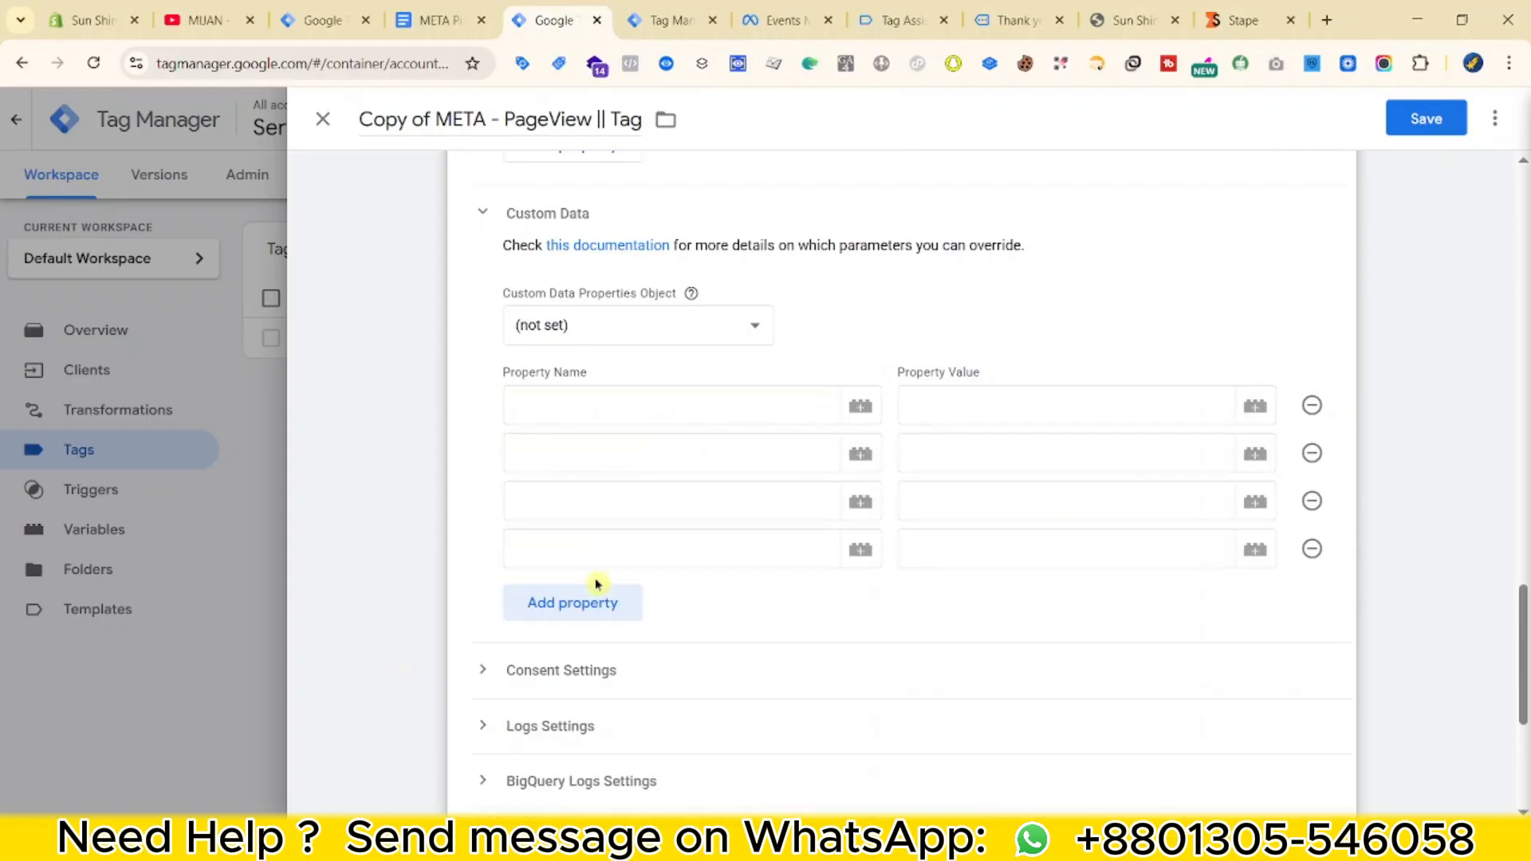
click(595, 604)
click(576, 649)
Paste 'value' from the parameter reference doc as the first property name.
click(594, 412)
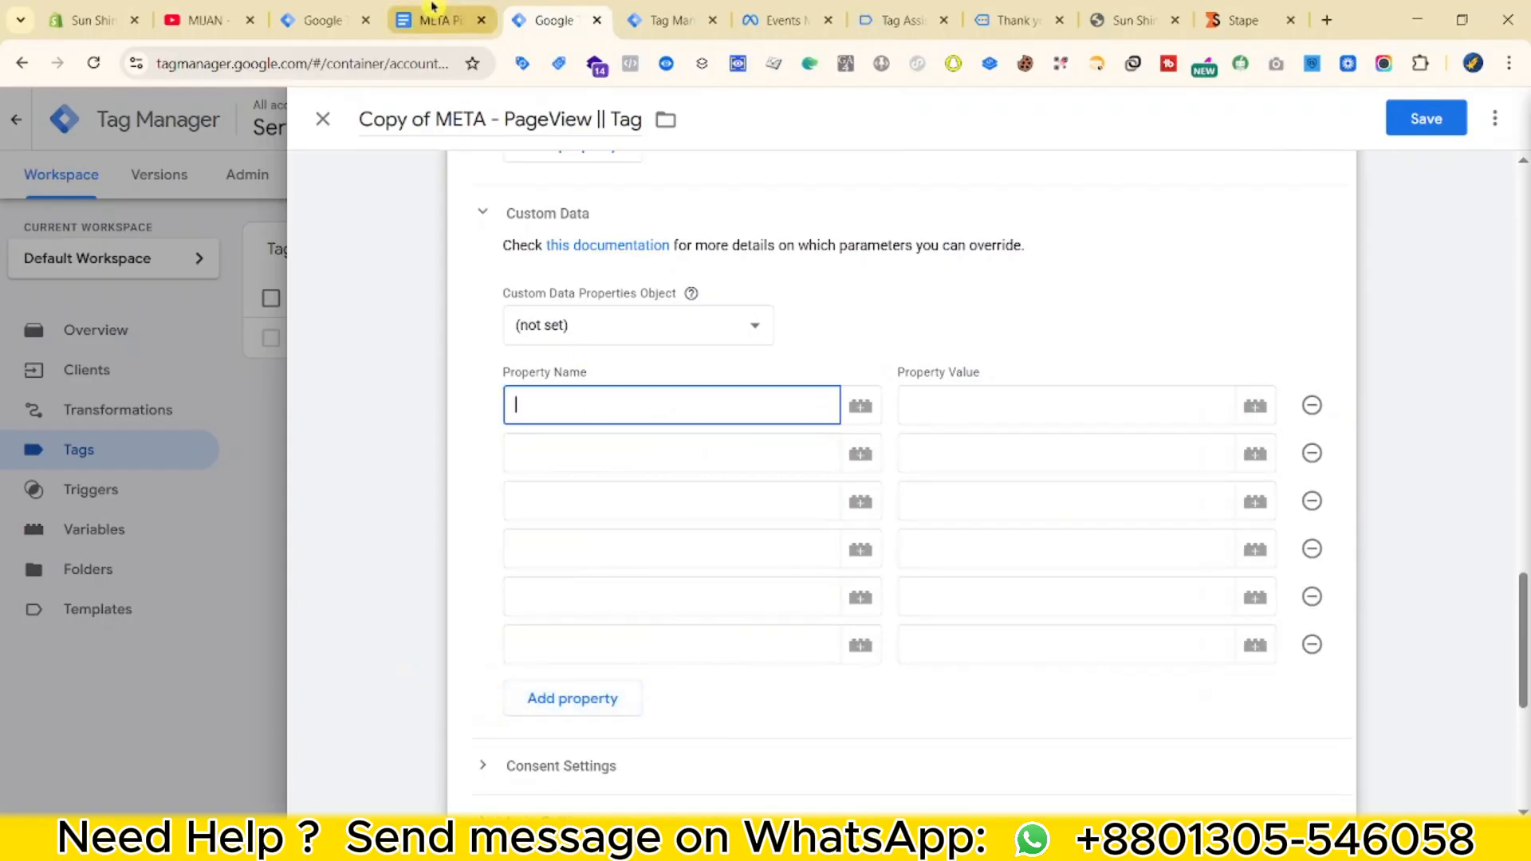
click(434, 20)
scroll(494, 446, down, 2)
scroll(543, 483, up, 2)
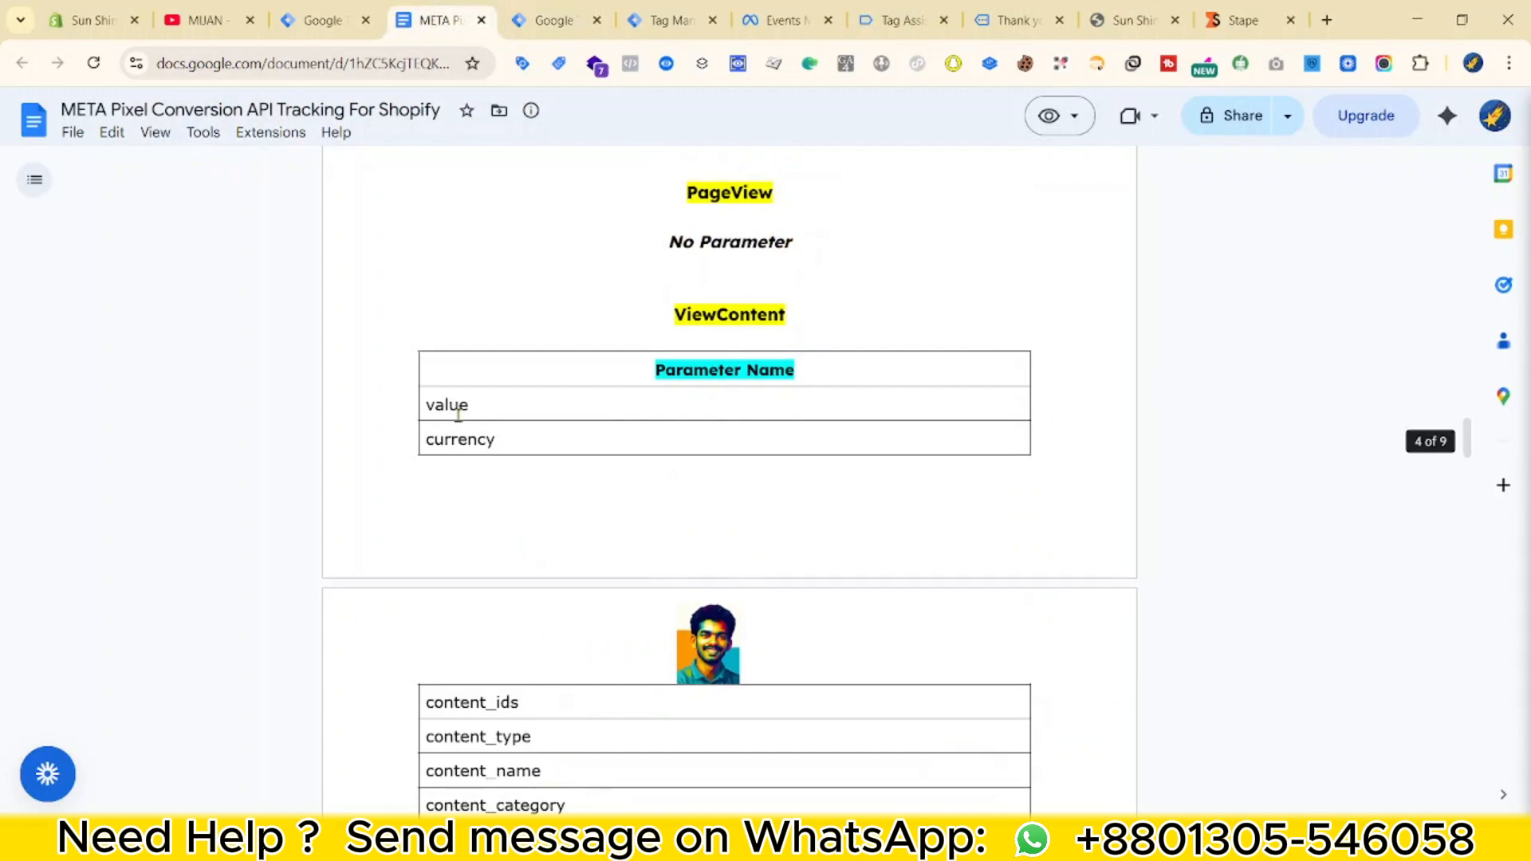
key(ctrl+Tab)
key(ctrl+v)
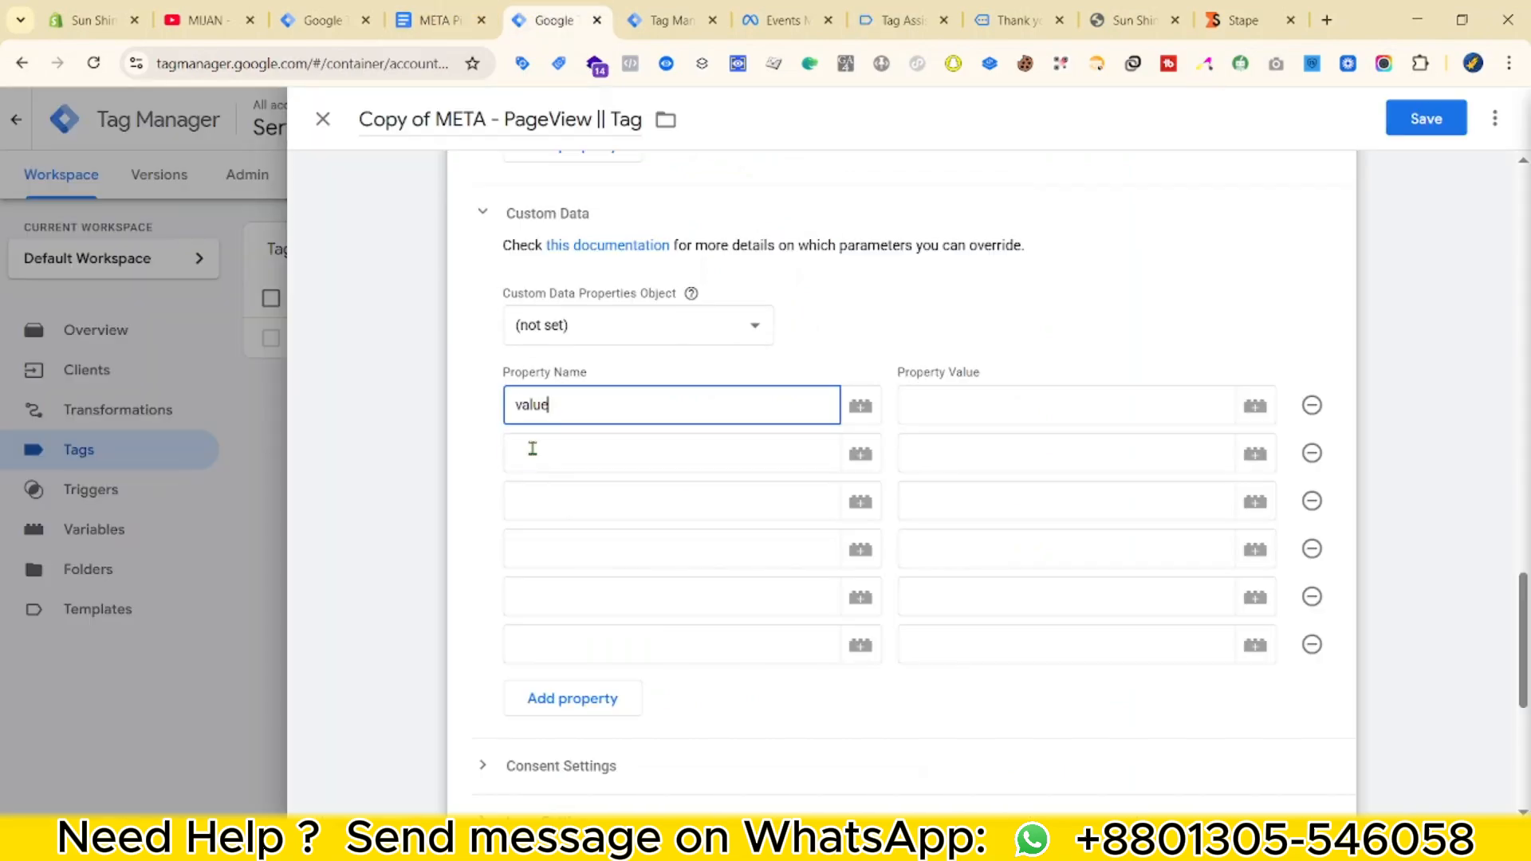
key(ctrl+shift+Tab)
key(ctrl+Tab)
click(523, 469)
key(ctrl+v)
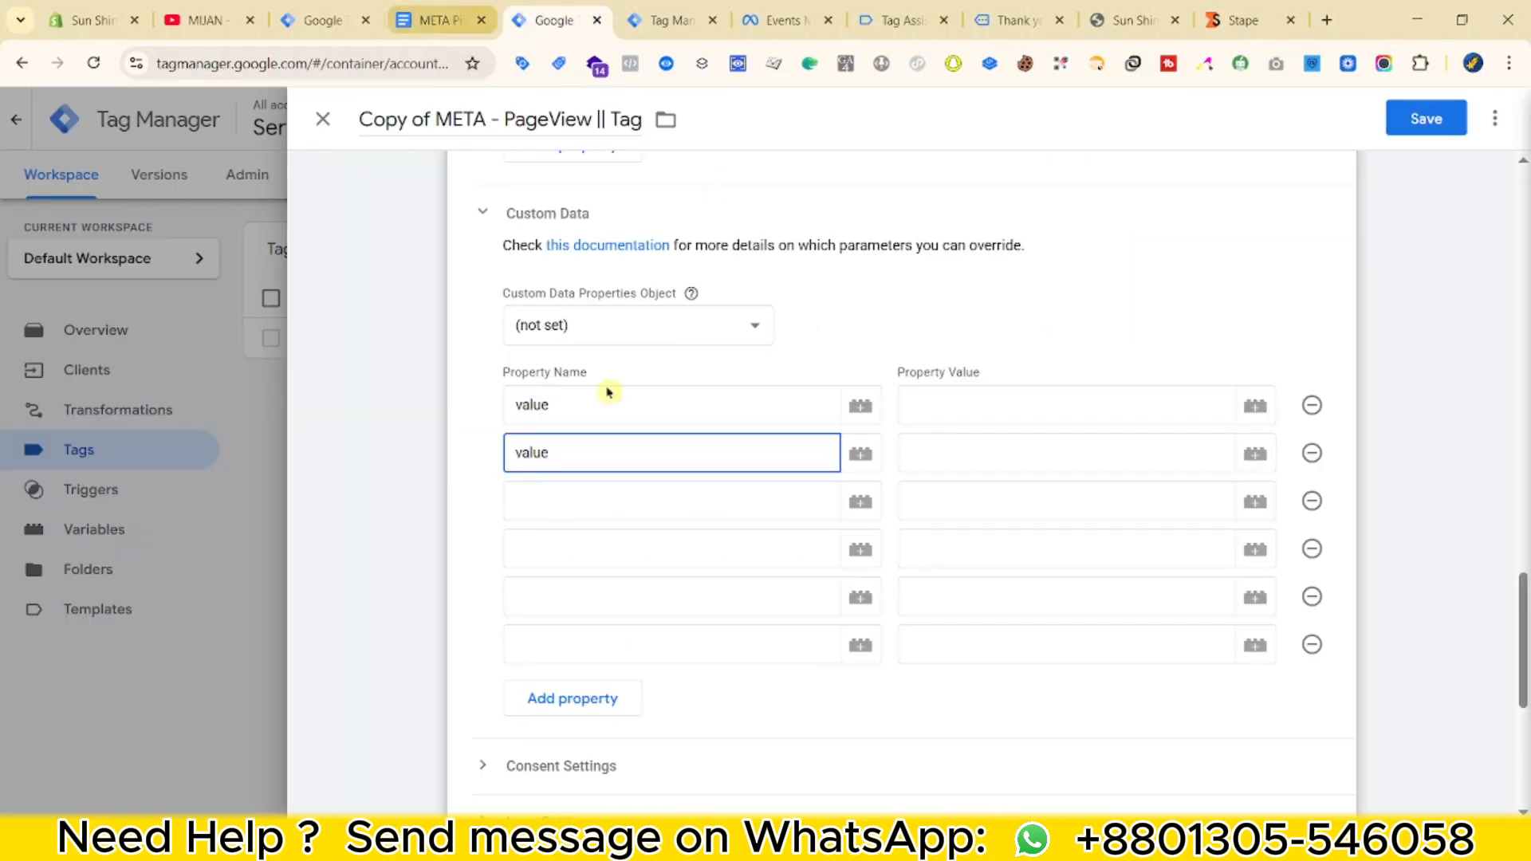
key(ctrl+z)
key(ctrl+shift+Tab)
Copy 'content_ids' from the reference doc into the third property name.
click(603, 6)
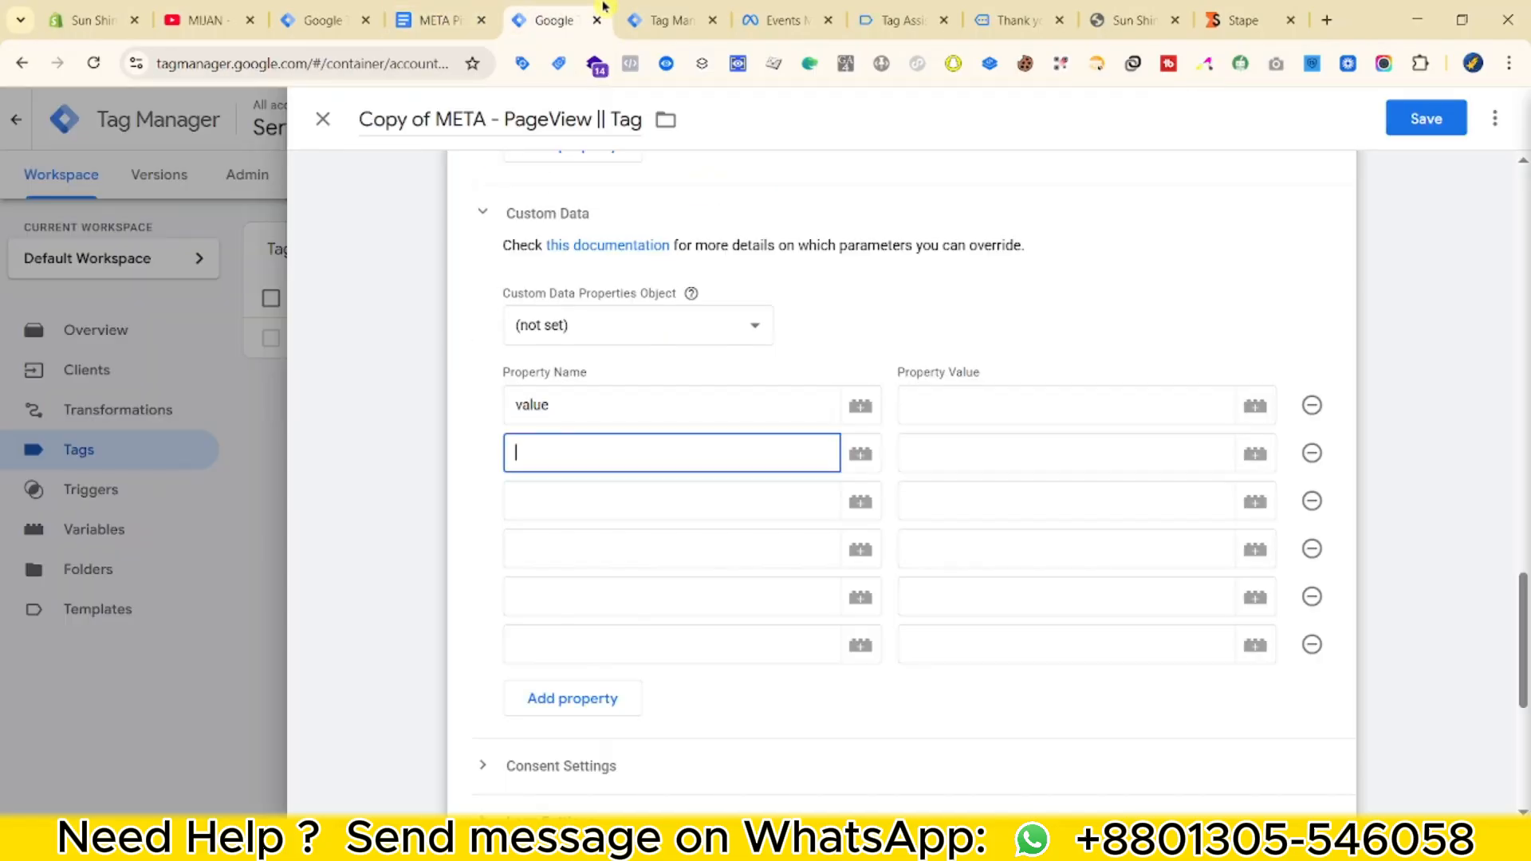
click(456, 7)
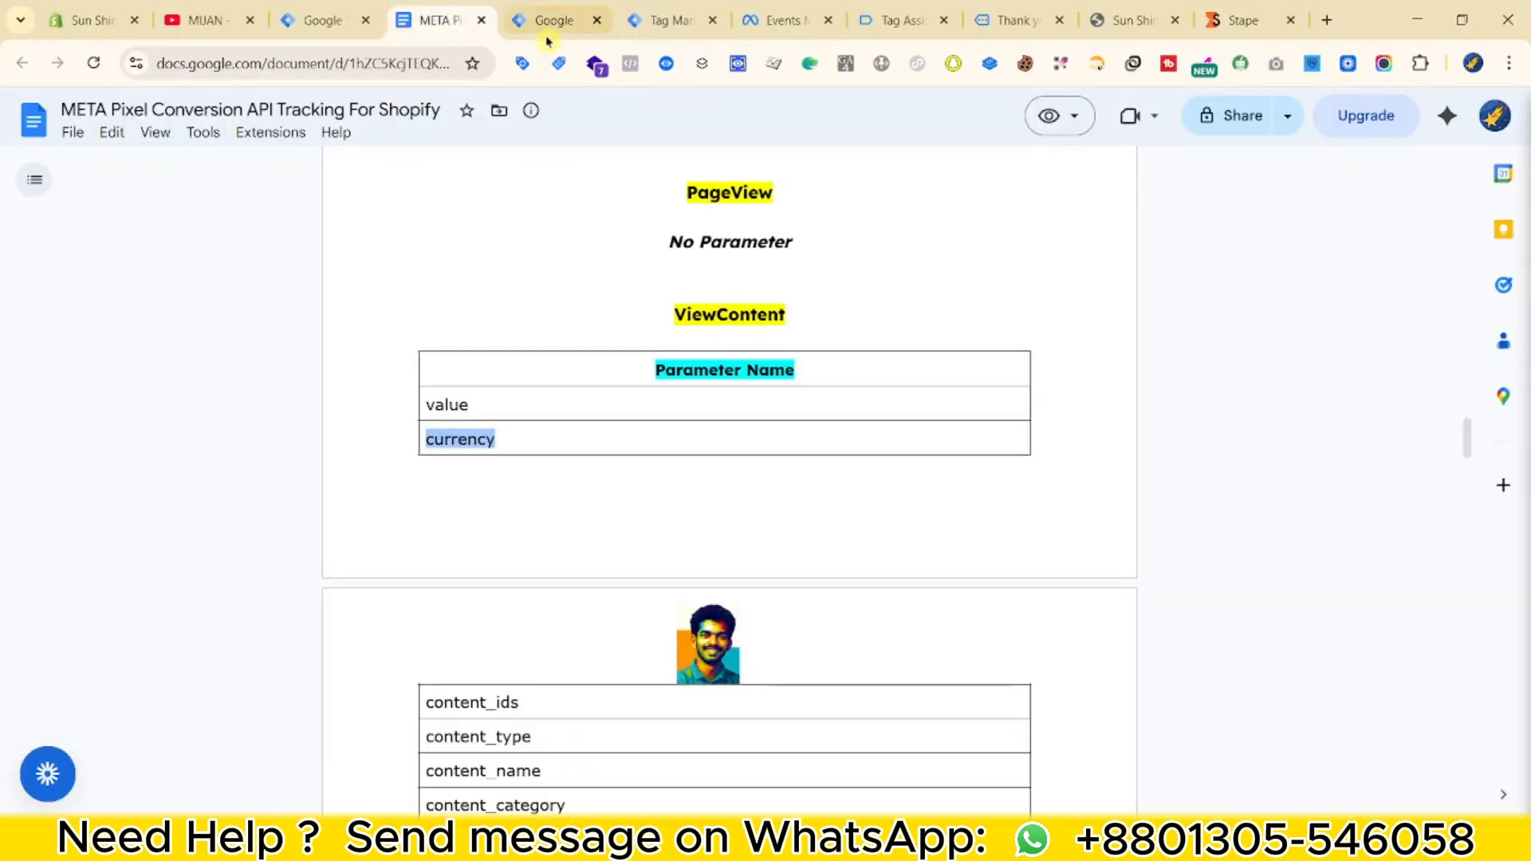
scroll(468, 558, down, 1)
double_click(470, 603)
click(550, 17)
key(ctrl+v)
click(541, 548)
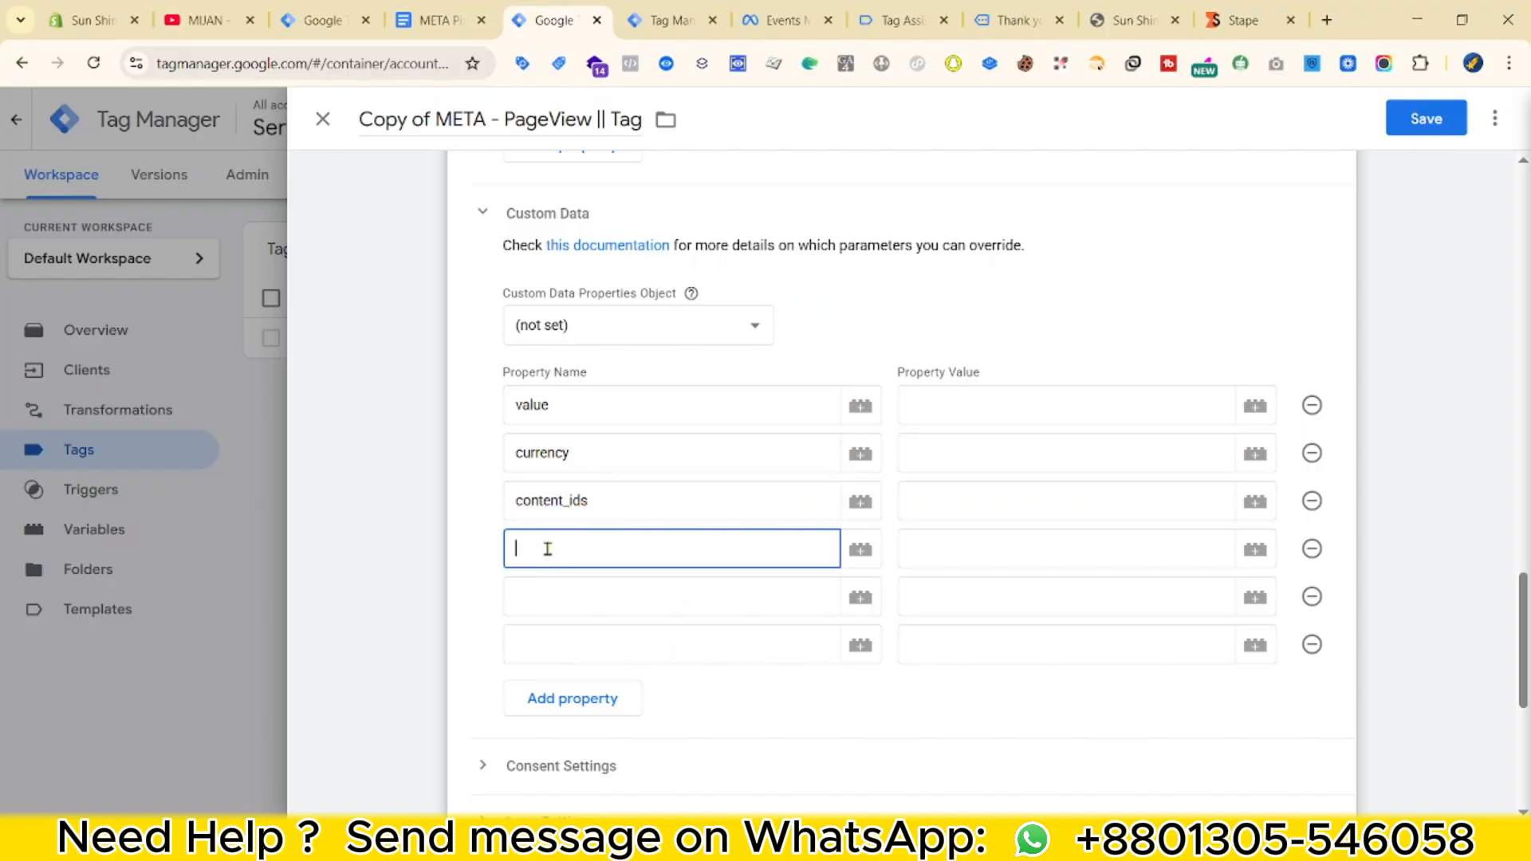
key(ctrl+shift+Tab)
scroll(619, 482, down, 1)
Paste 'content_name' from the reference doc as the fifth property name.
click(479, 536)
click(584, 31)
click(566, 582)
click(435, 20)
double_click(495, 574)
key(ctrl+c)
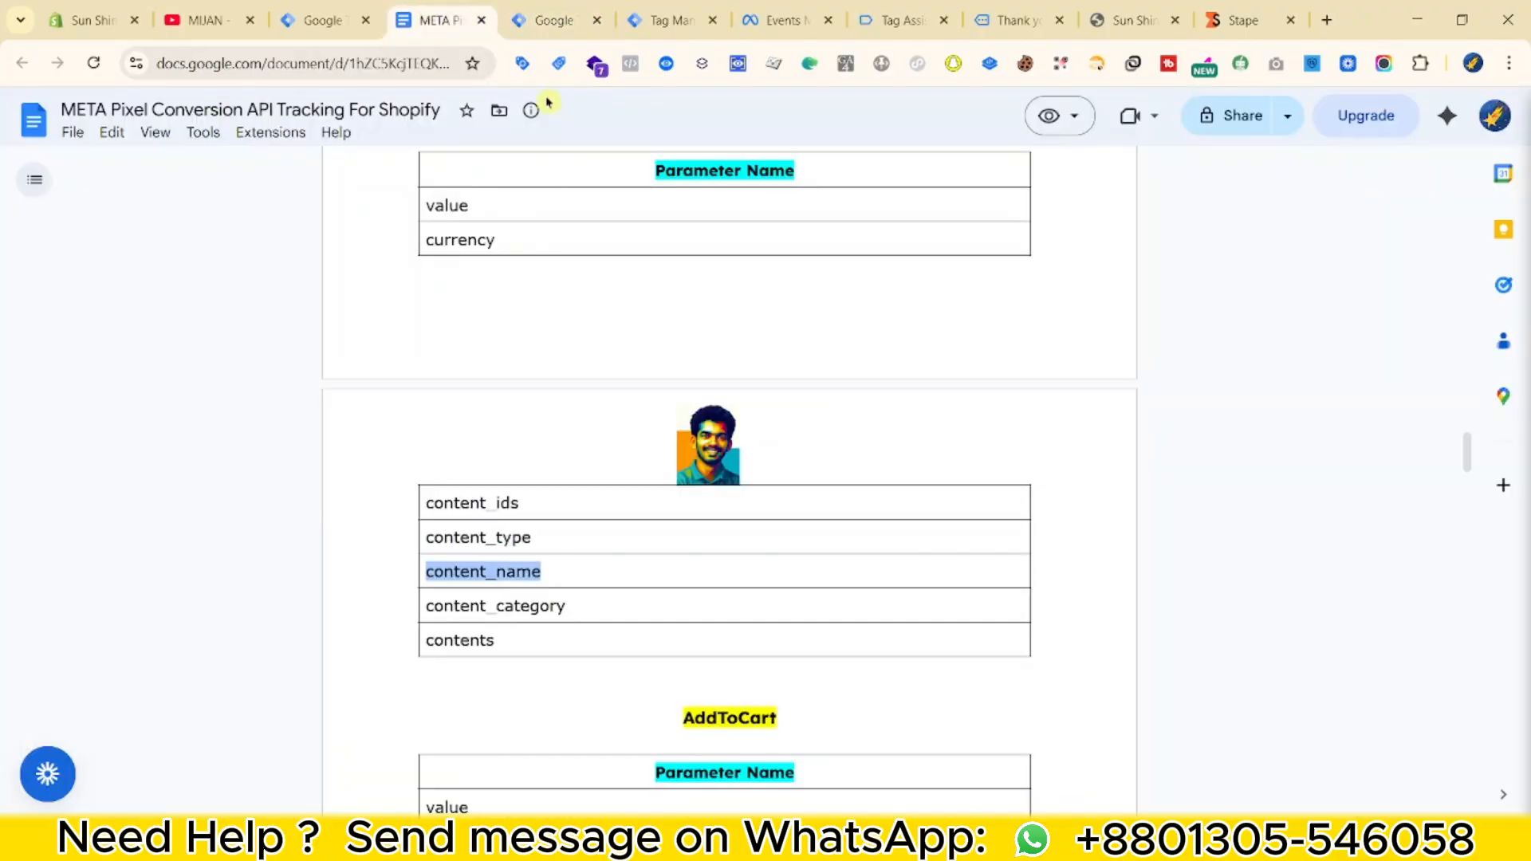
click(558, 20)
key(ctrl+v)
Paste 'content_category' from the reference doc as the sixth property name.
click(434, 20)
scroll(618, 523, down, 2)
double_click(495, 403)
key(ctrl+c)
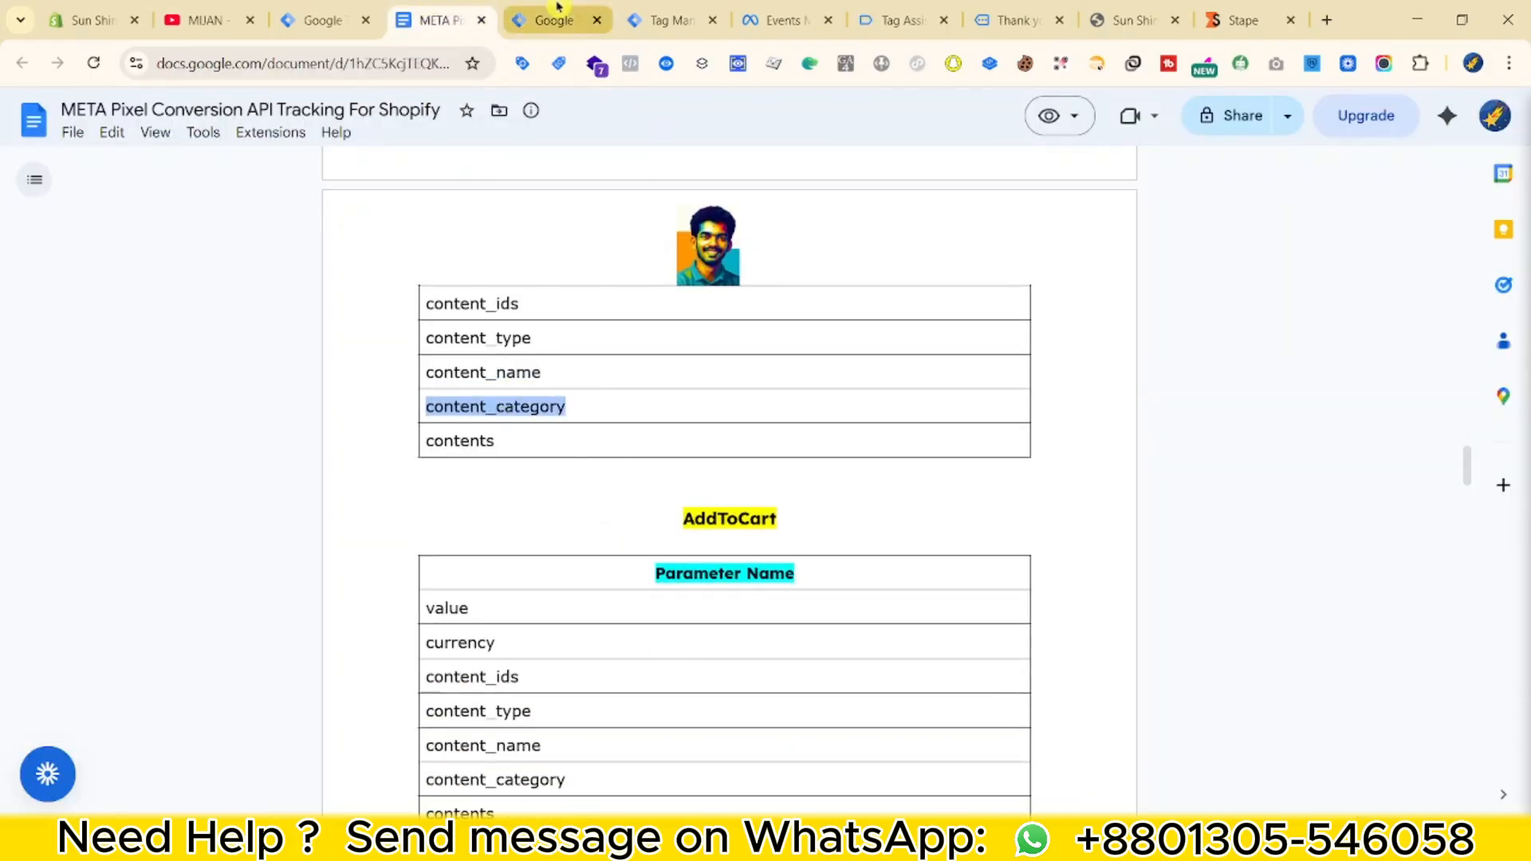
click(559, 19)
click(534, 659)
key(ctrl+v)
Add a seventh property row and copy 'contents' from the reference doc.
click(563, 697)
click(434, 20)
double_click(458, 438)
key(ctrl+c)
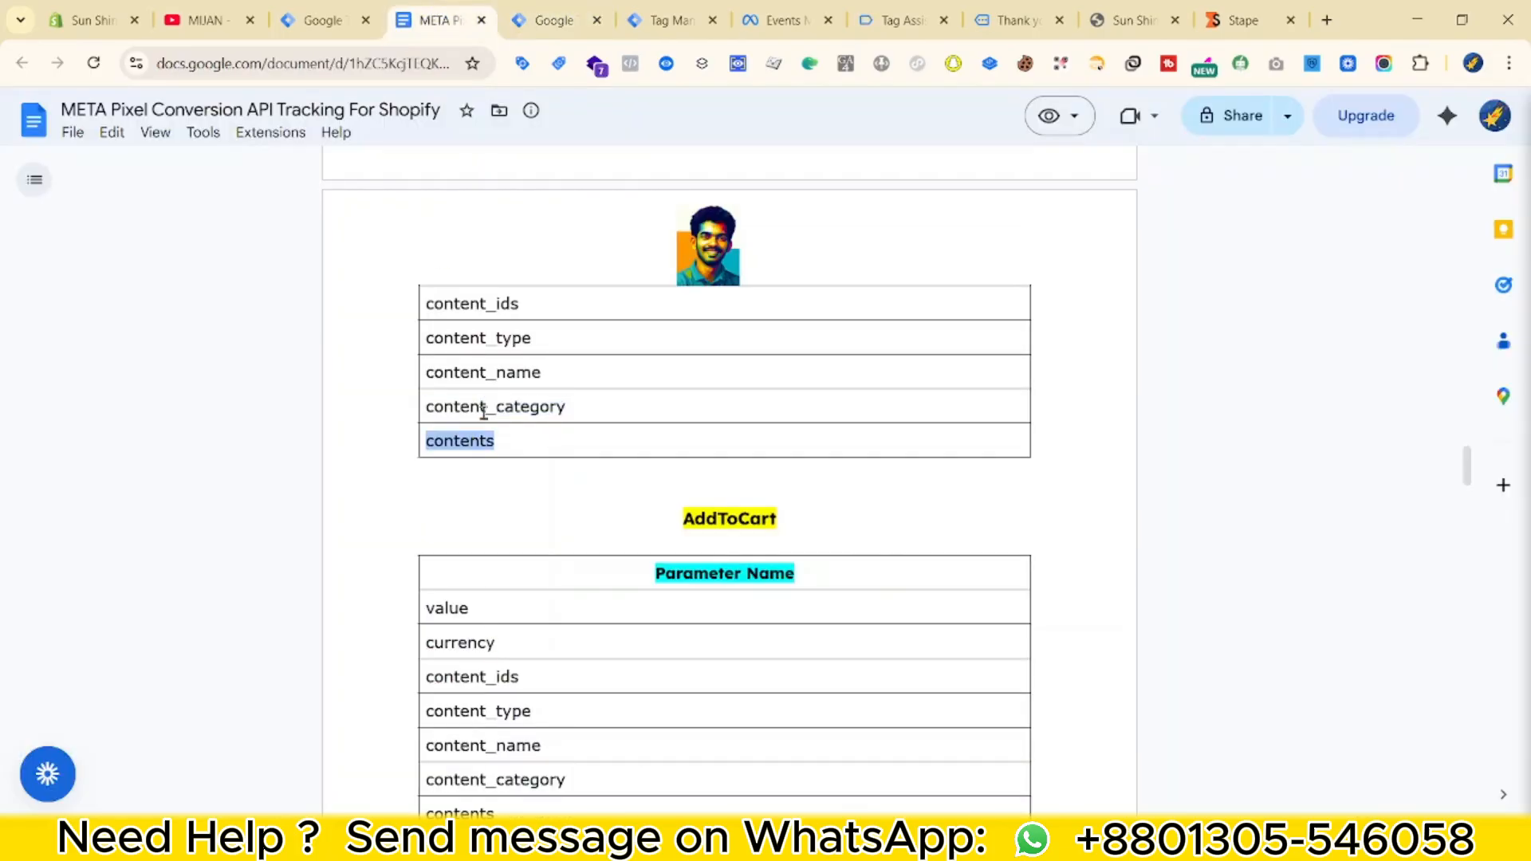
click(558, 20)
Map the value property to {{VAR - Meta - value}}.
click(974, 397)
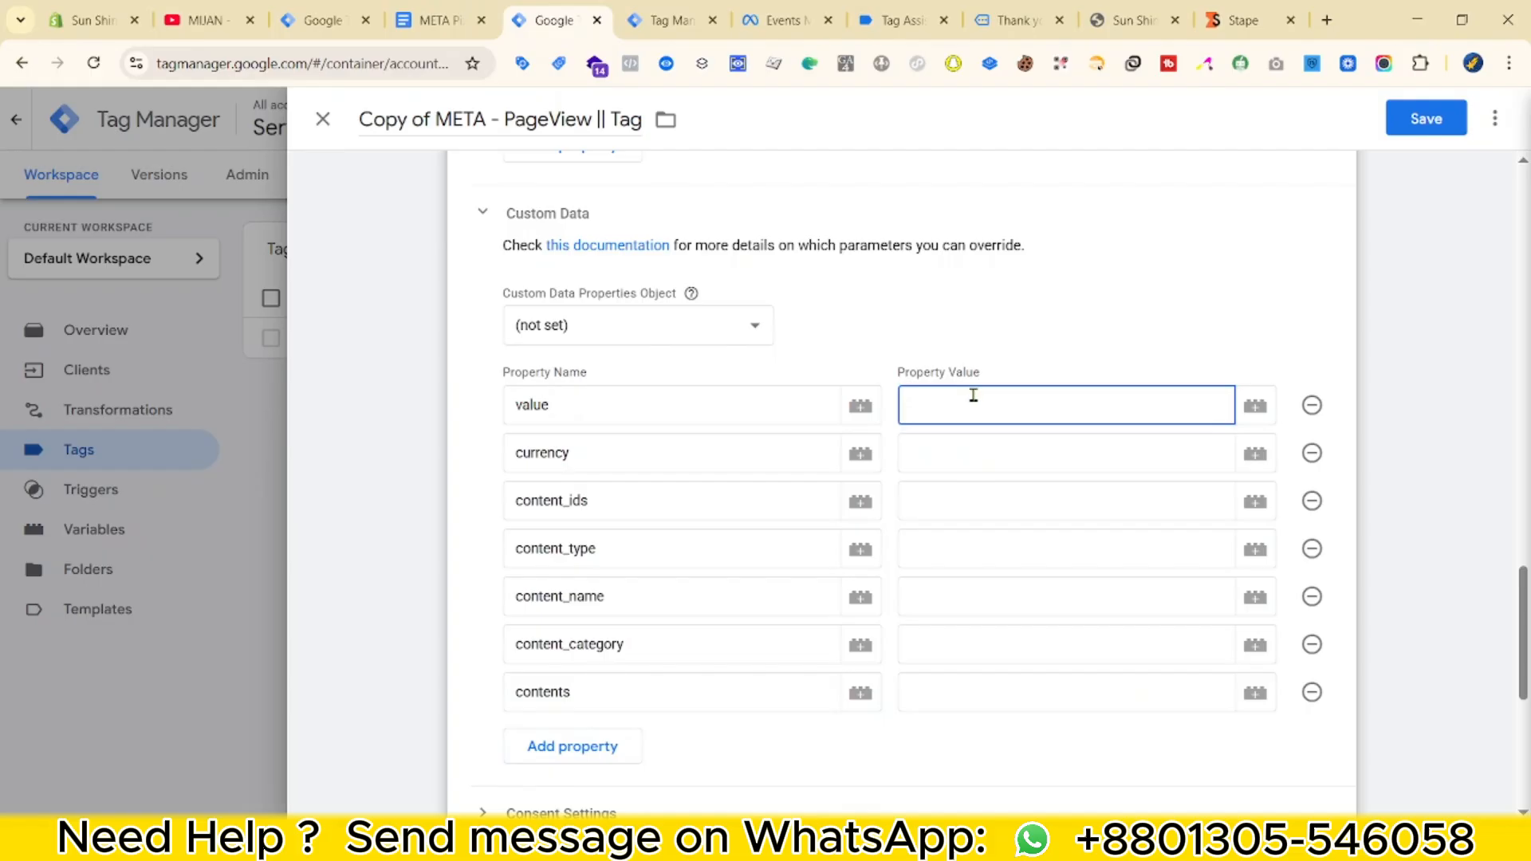
text({{value)
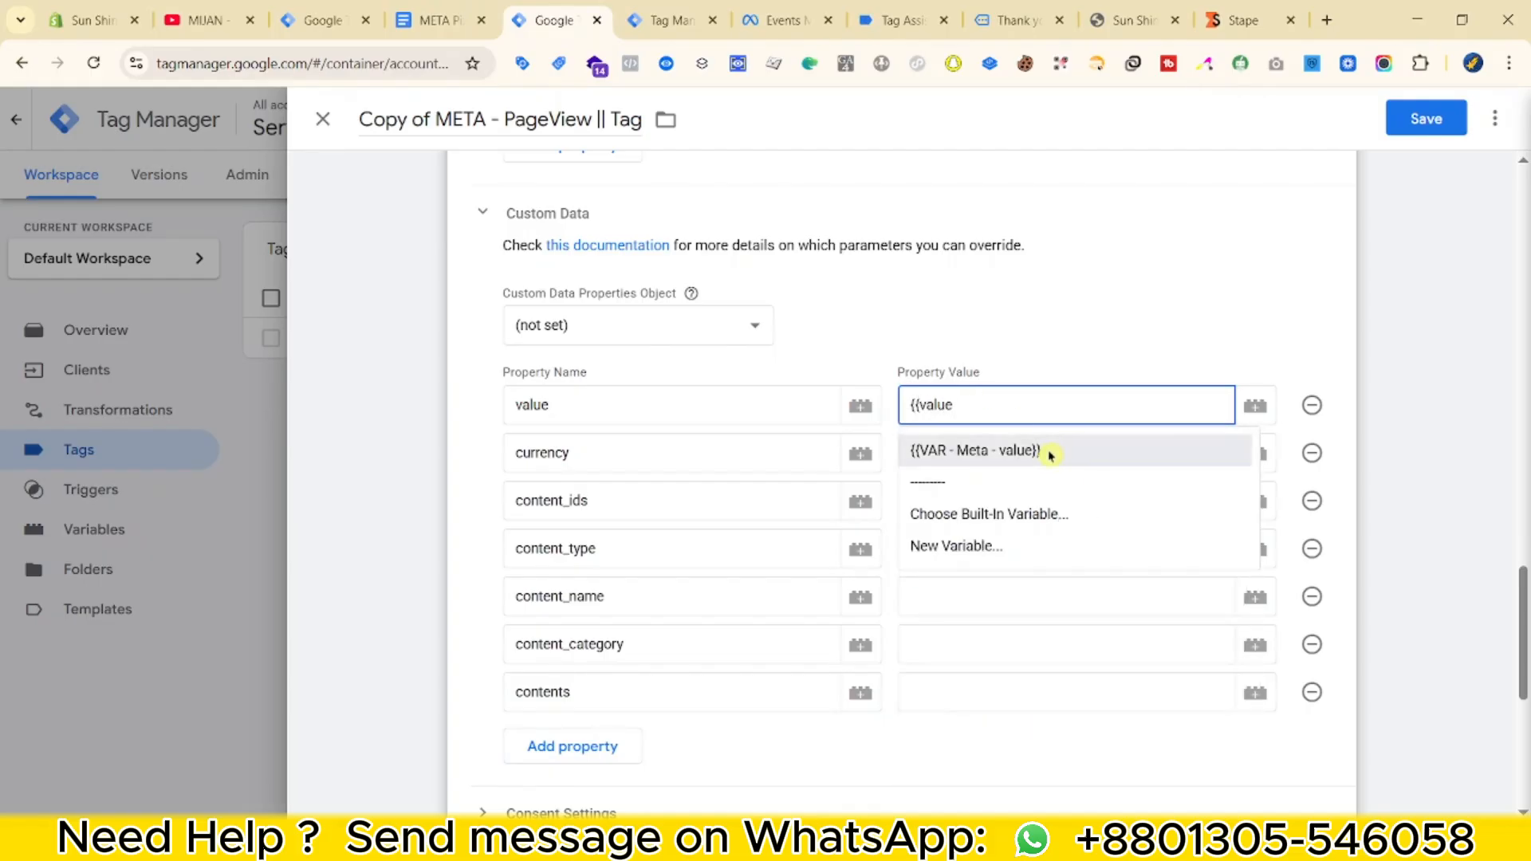
click(1044, 451)
click(1040, 462)
Create a new Event Data variable from the currency value's variable picker.
text({{cur)
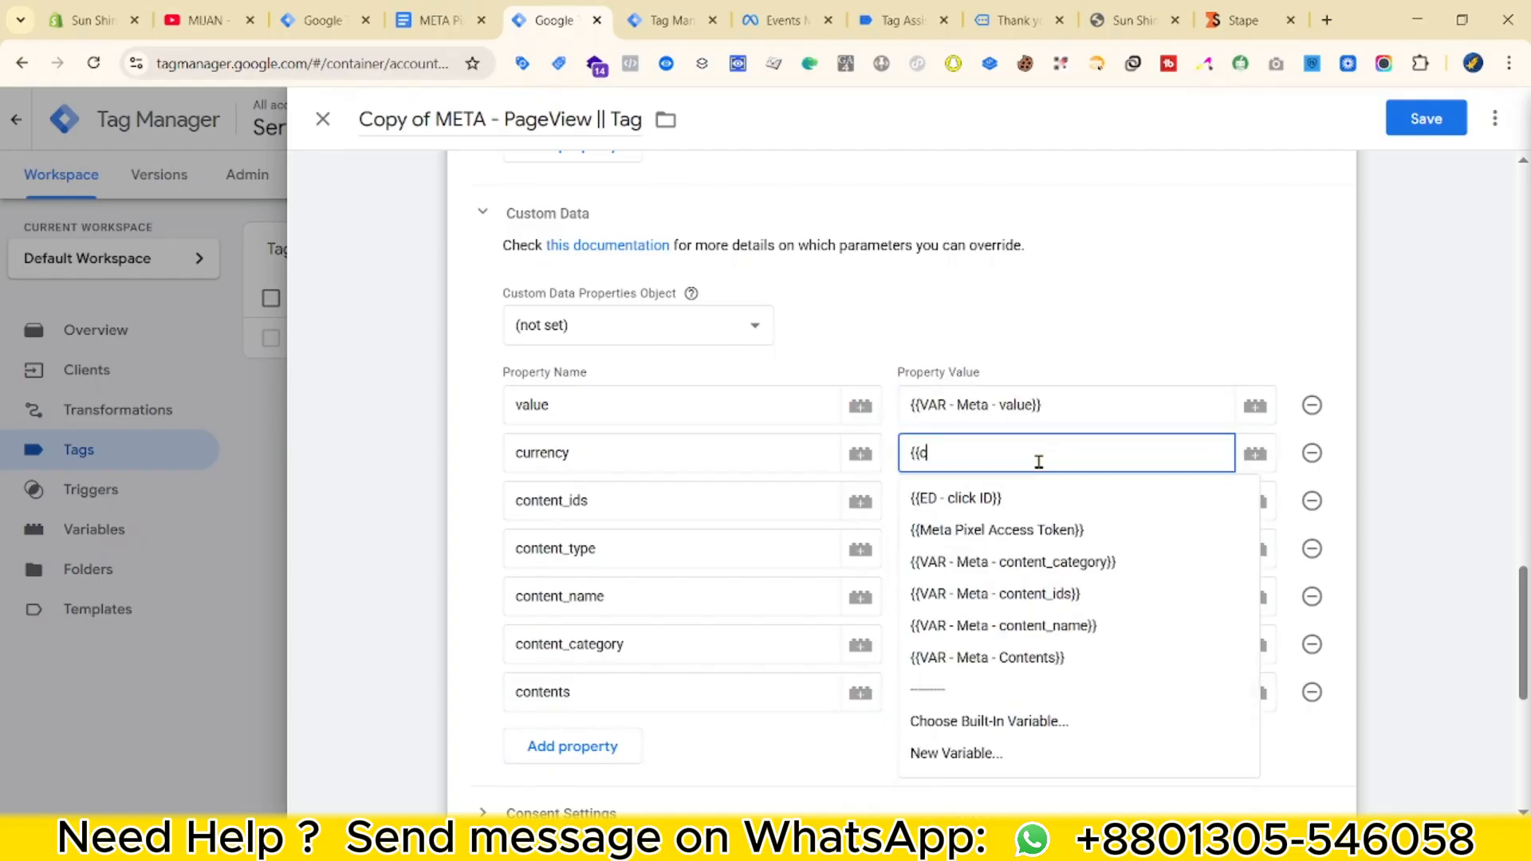
key(BackSpace)
key(BackSpace)
key(BackSpace)
key(BackSpace)
key(BackSpace)
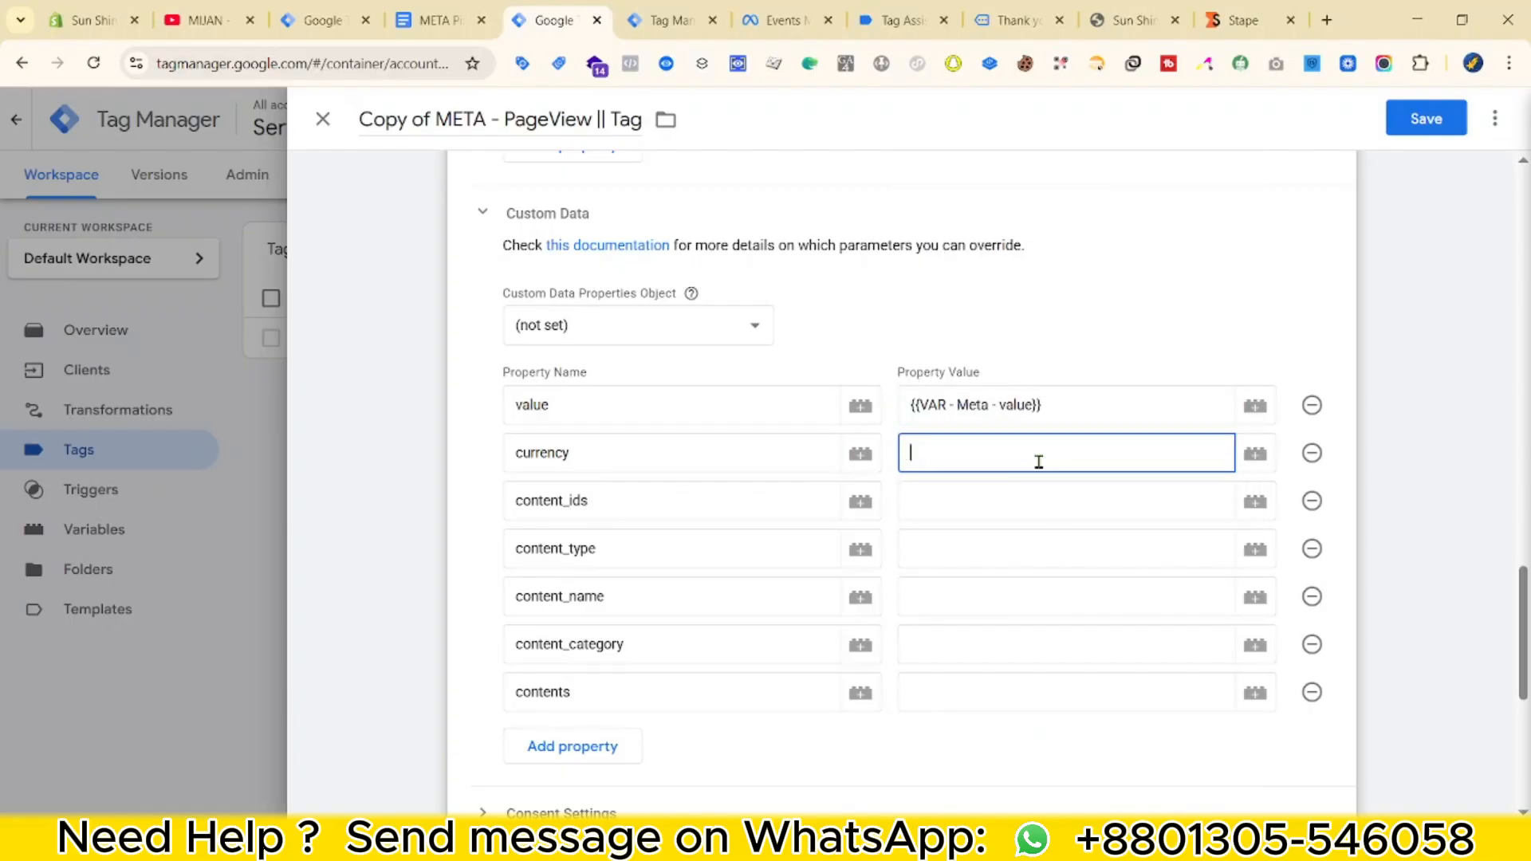
click(1274, 453)
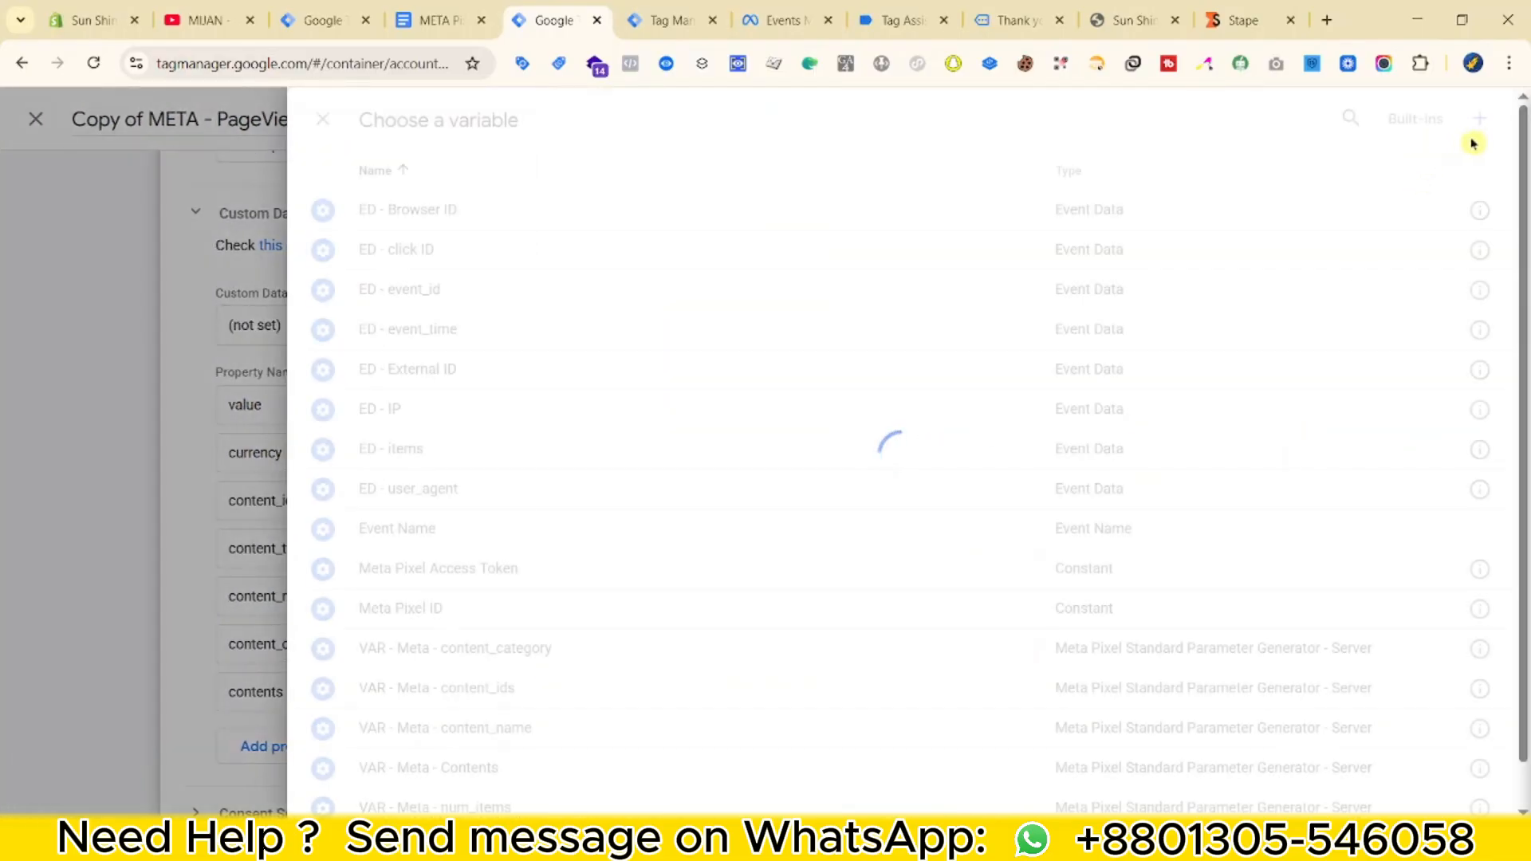
click(1488, 118)
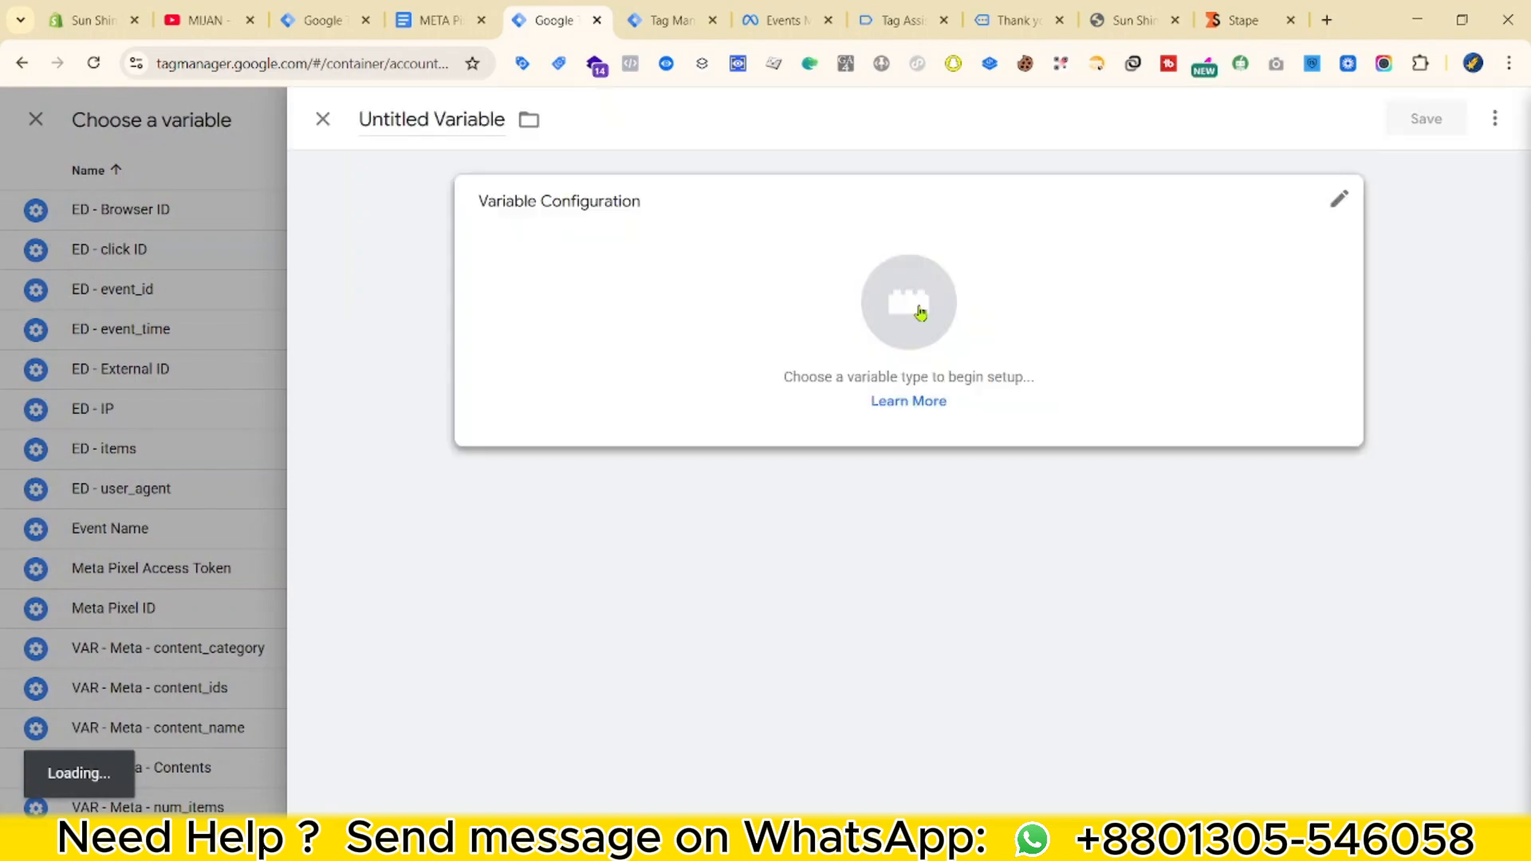
click(945, 327)
scroll(1012, 669, down, 4)
click(981, 635)
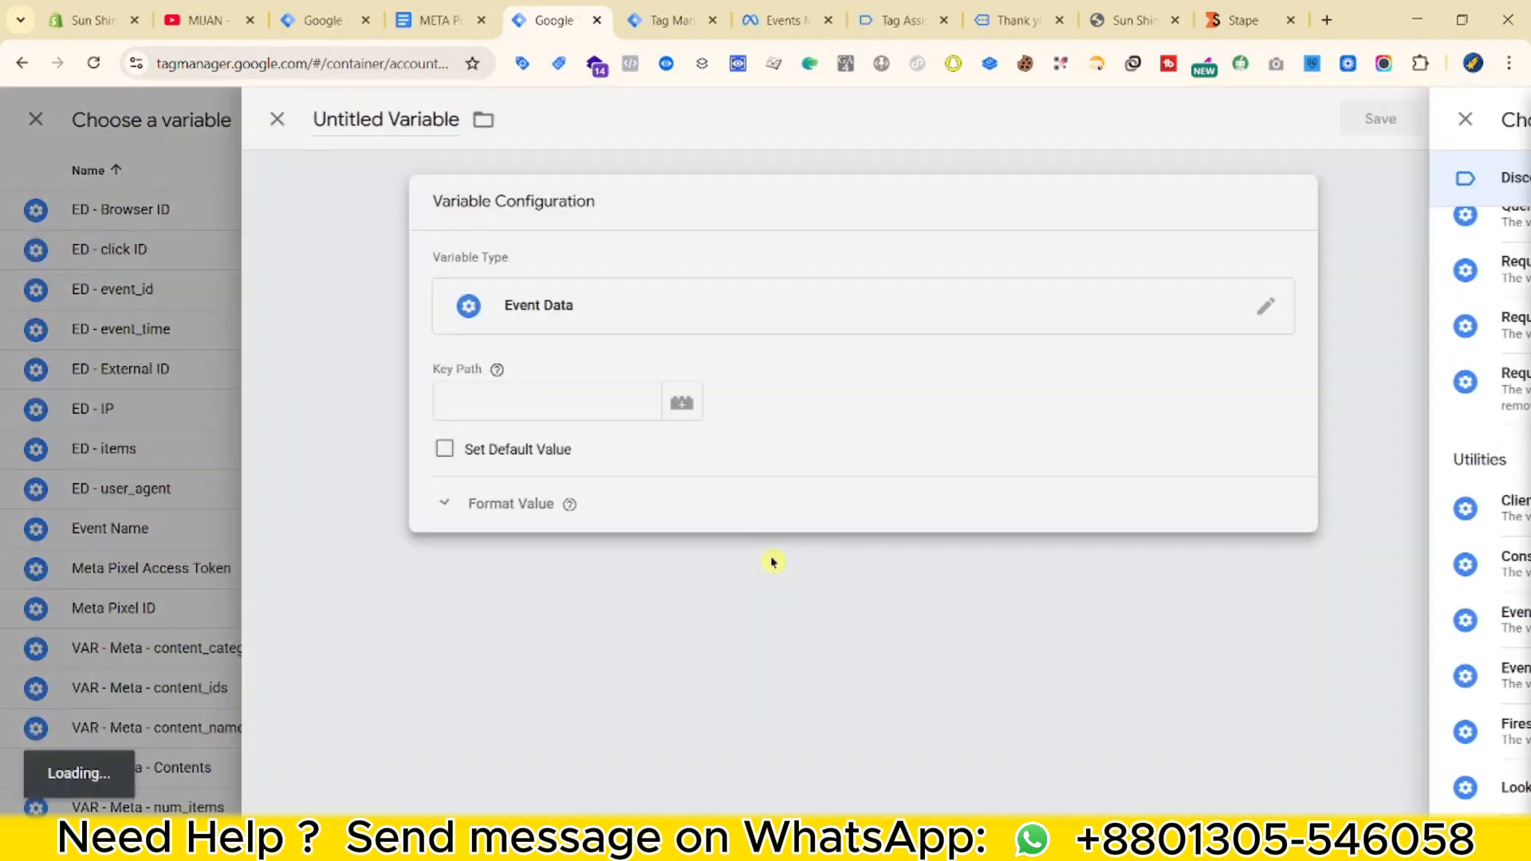
Confirm the currency key in the debug preview, name the variable ED -currency, and save.
click(630, 9)
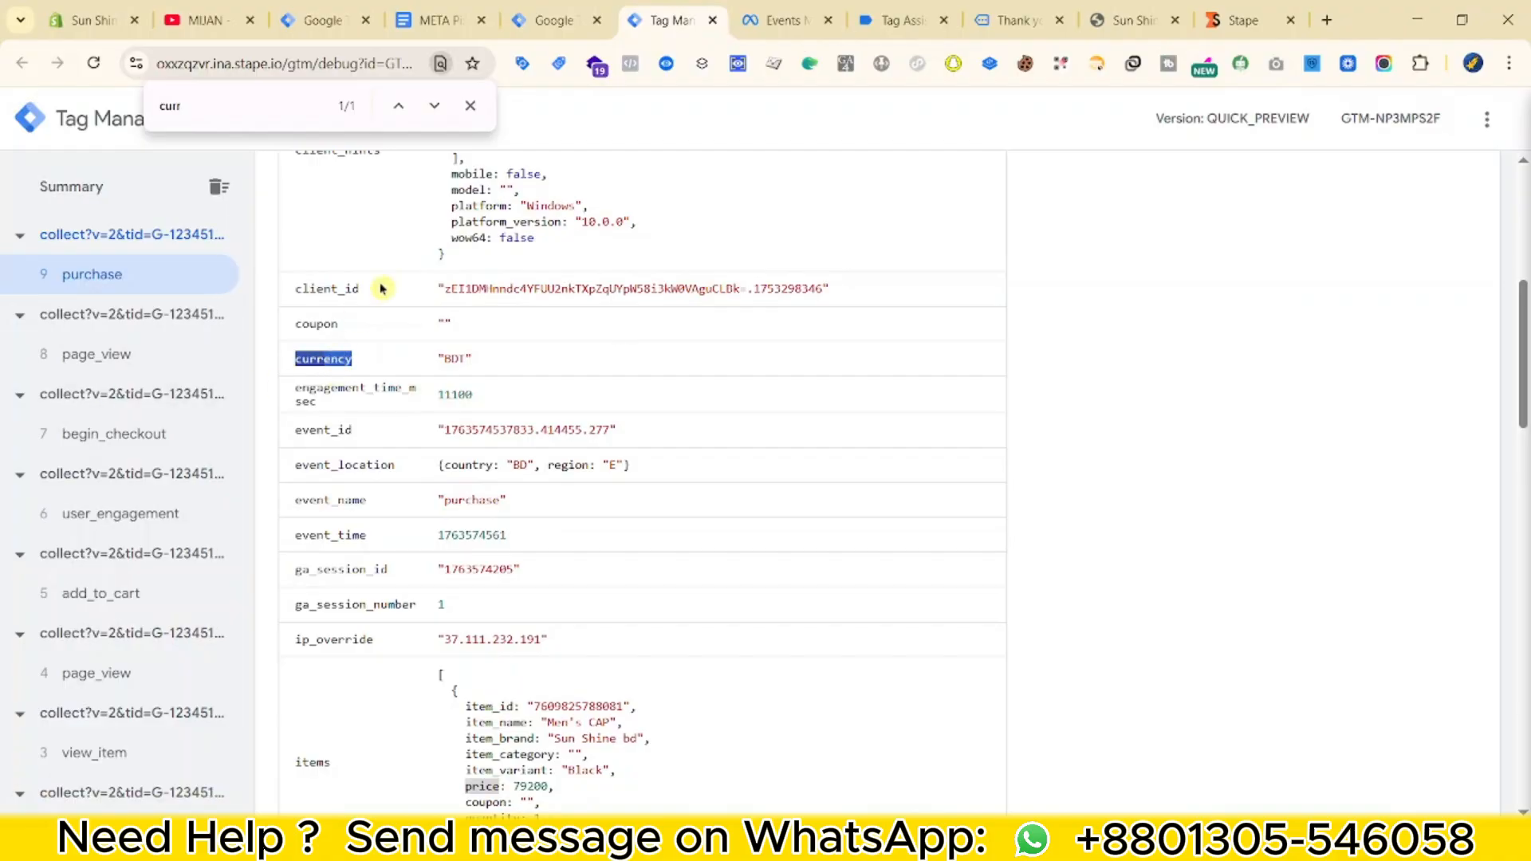
click(553, 20)
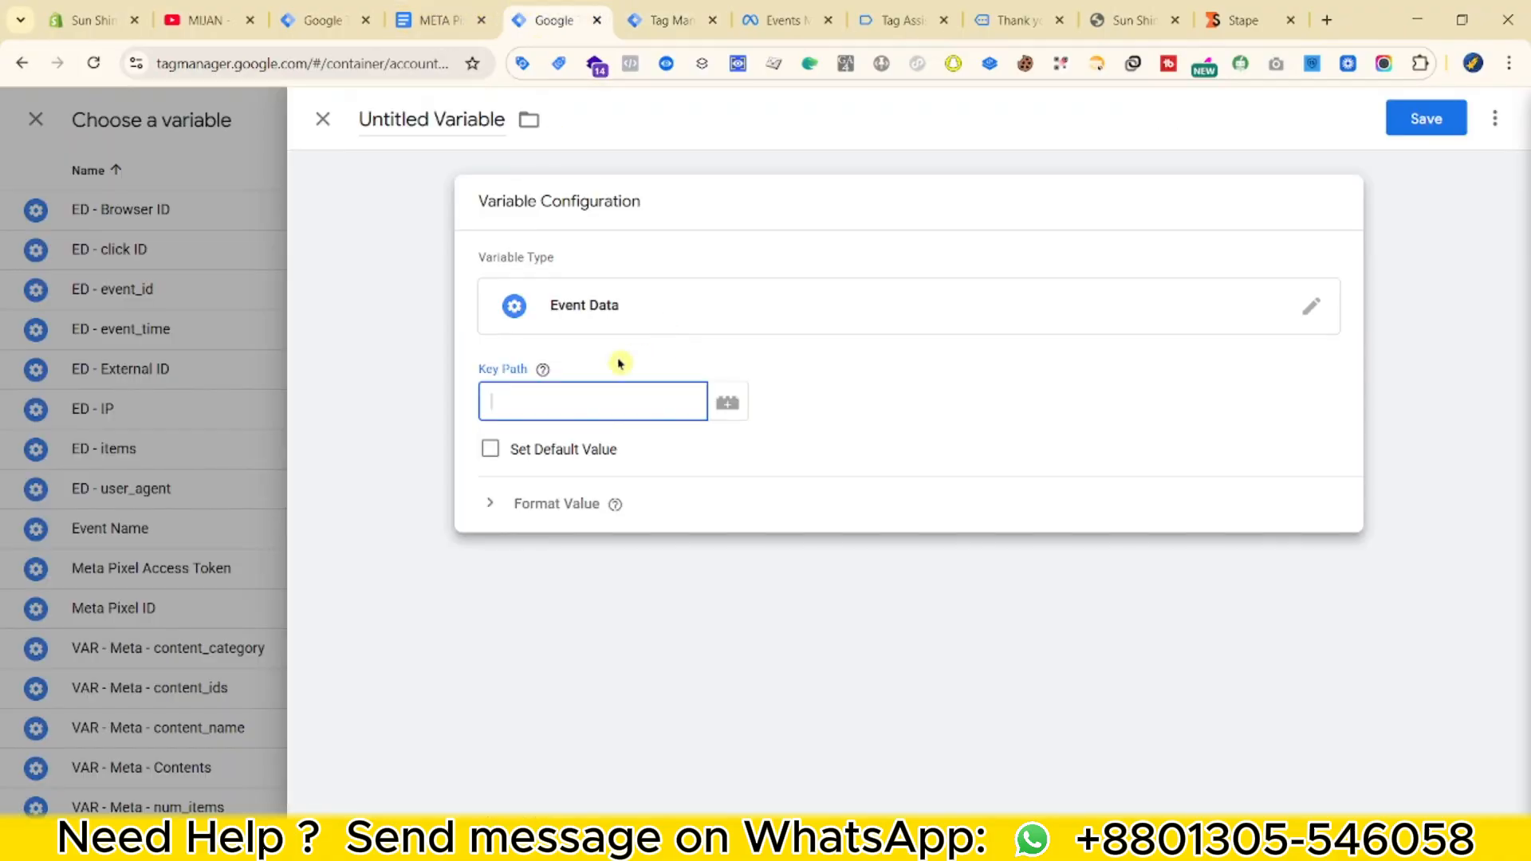
click(413, 116)
text(ED -currency)
click(1423, 118)
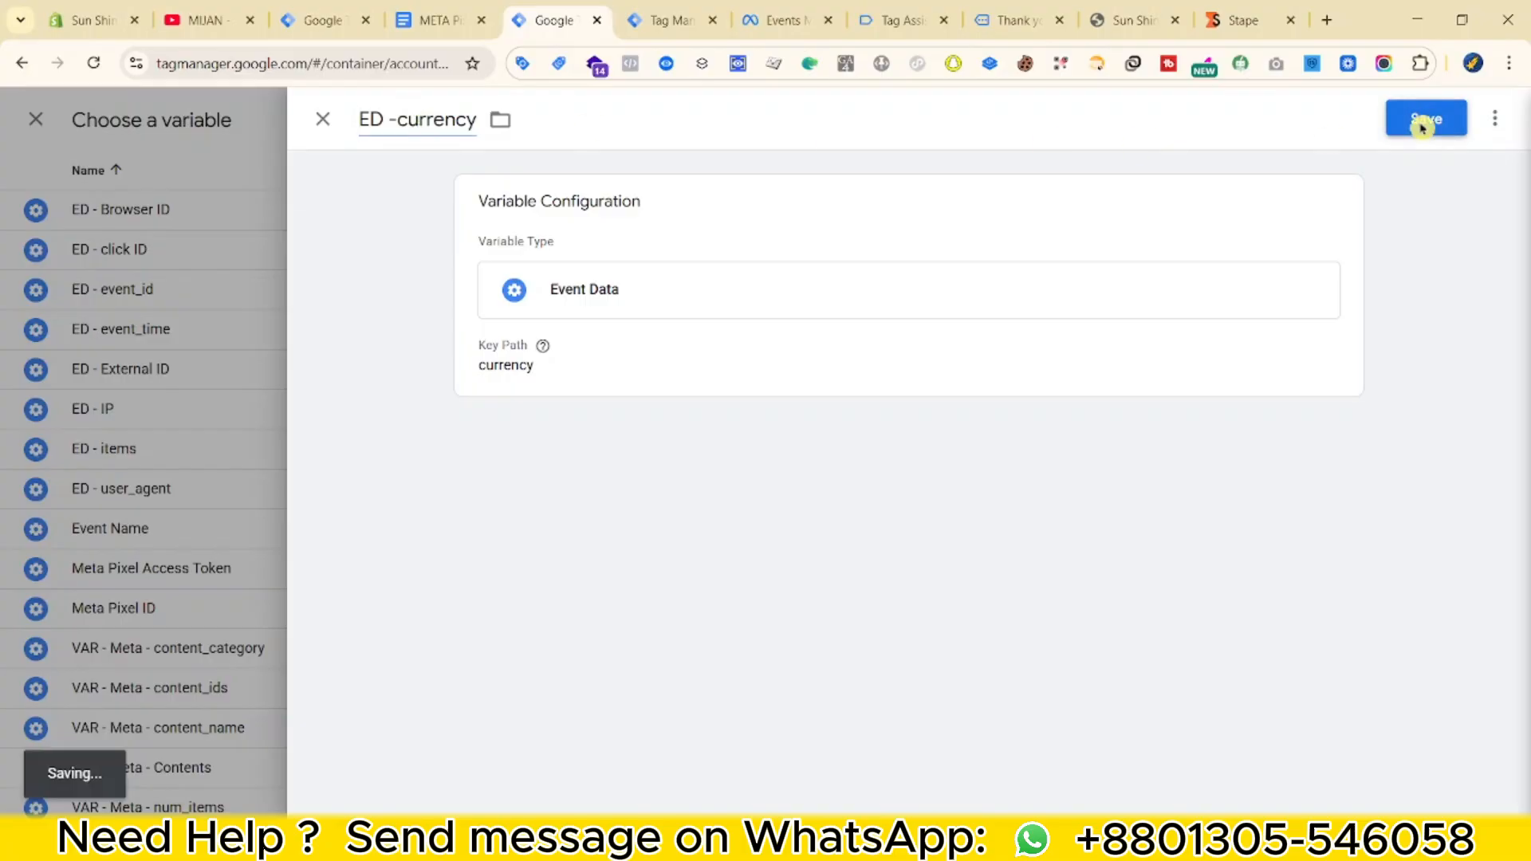
click(973, 506)
text({{id)
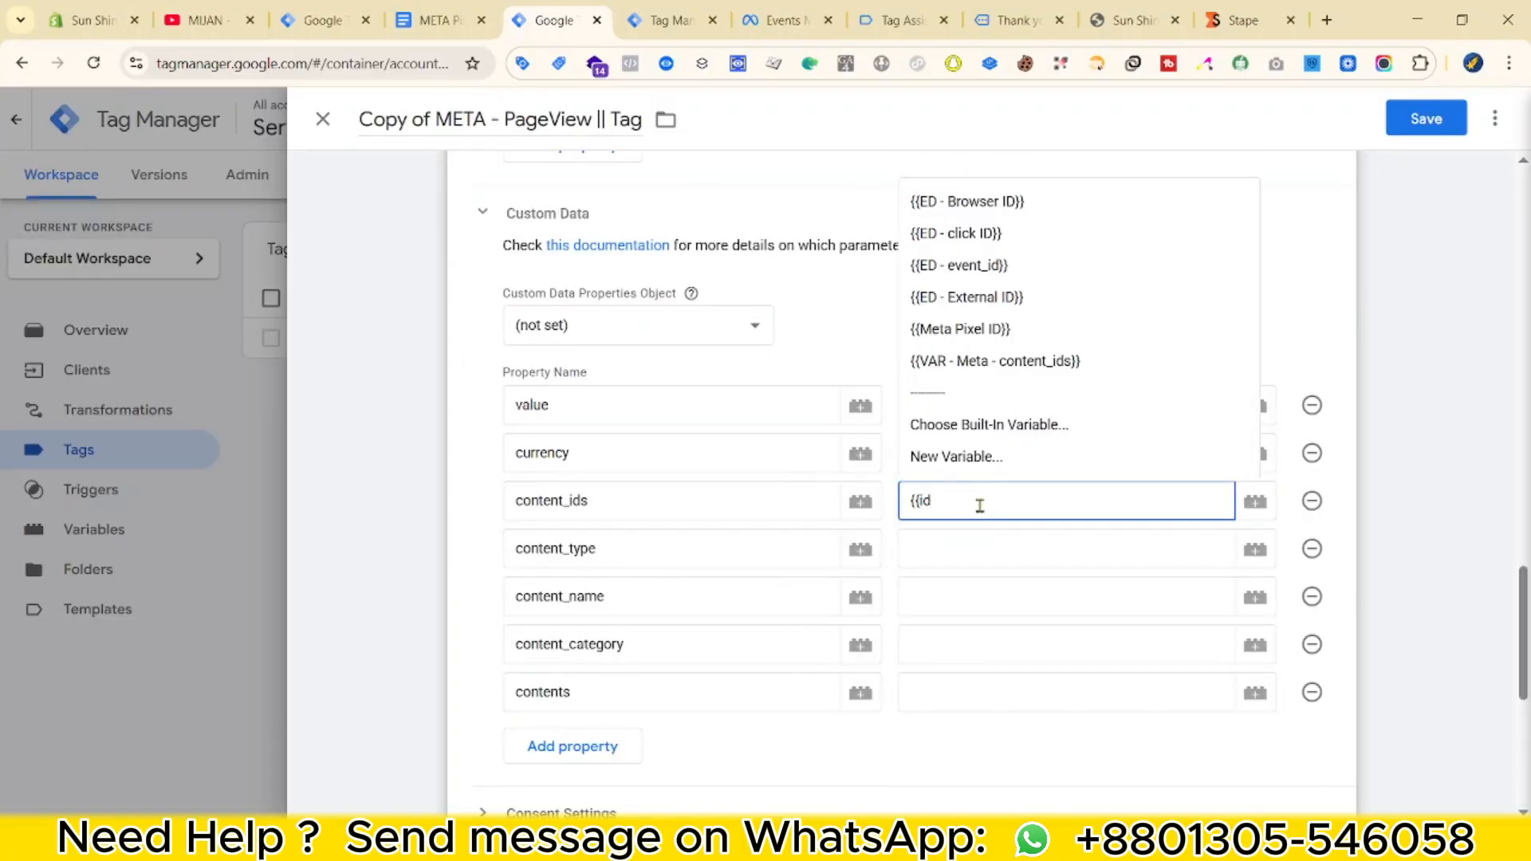
Map content_ids to its VAR - Meta variable, set content_type to product, and map content_name.
click(998, 367)
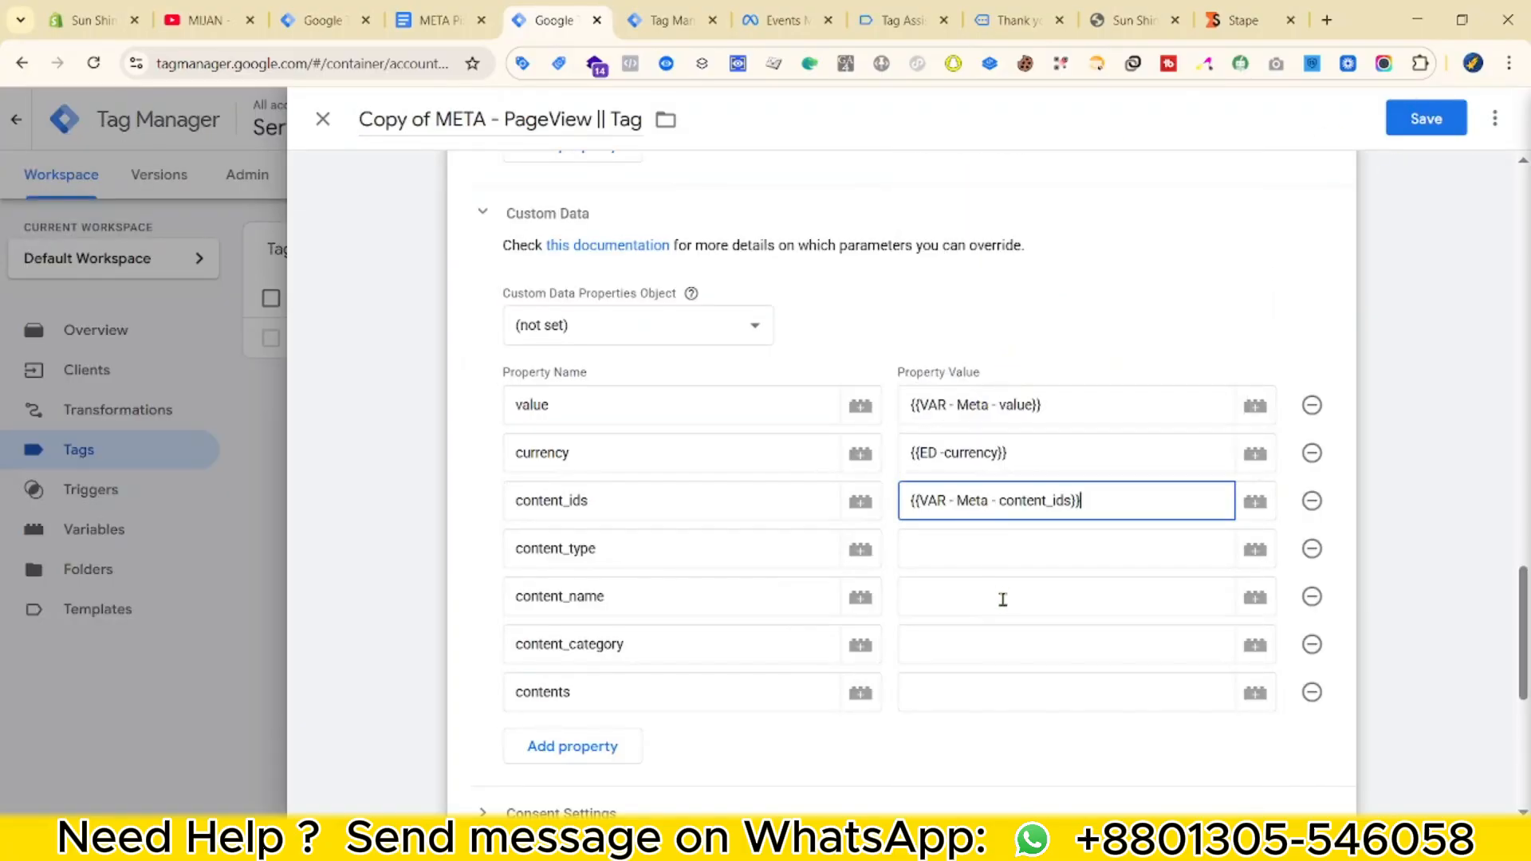
click(1014, 551)
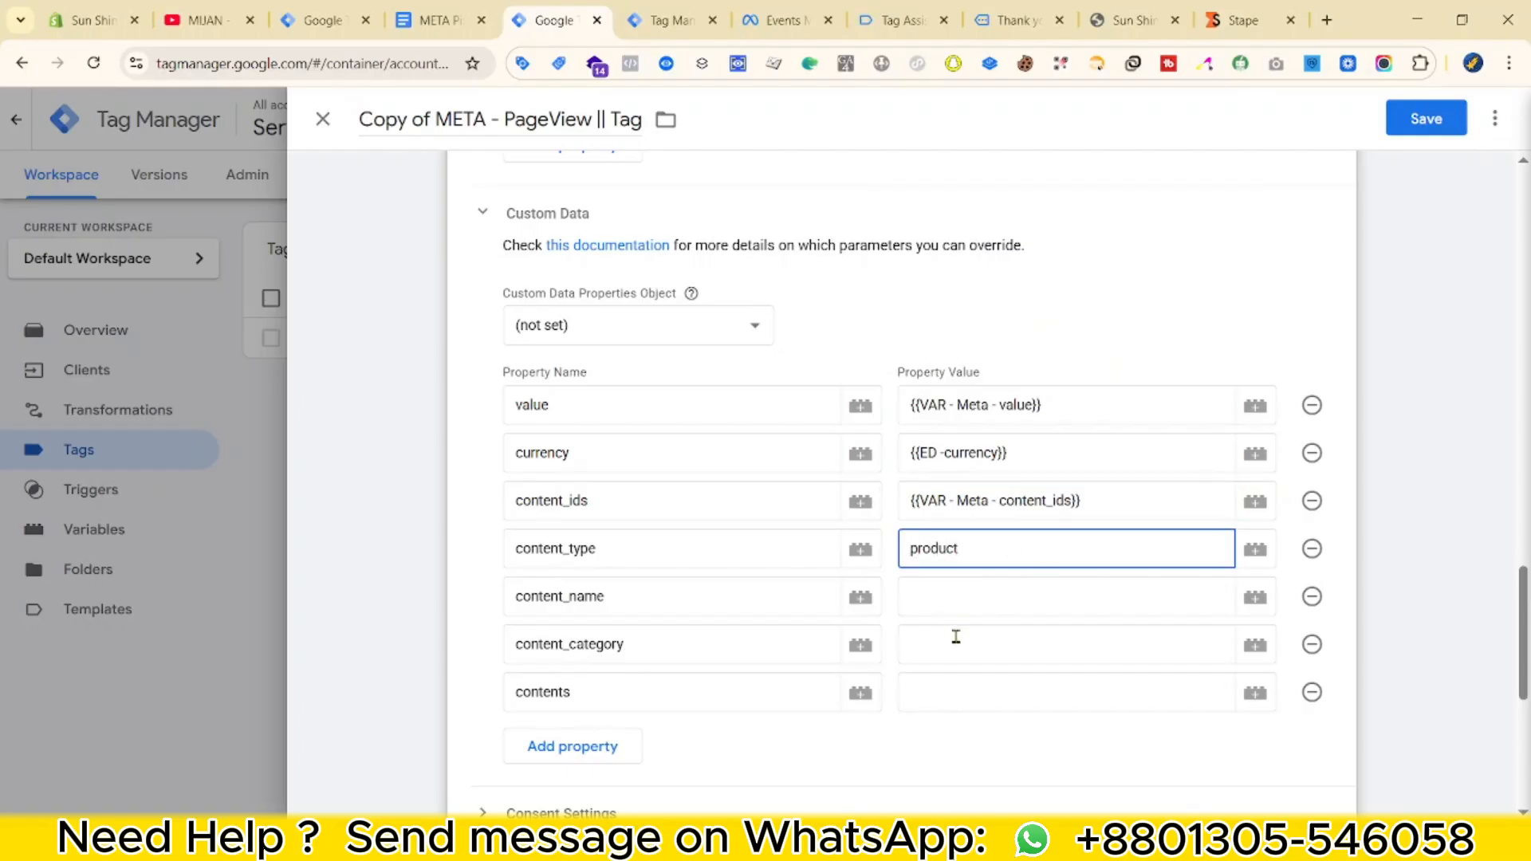
click(995, 595)
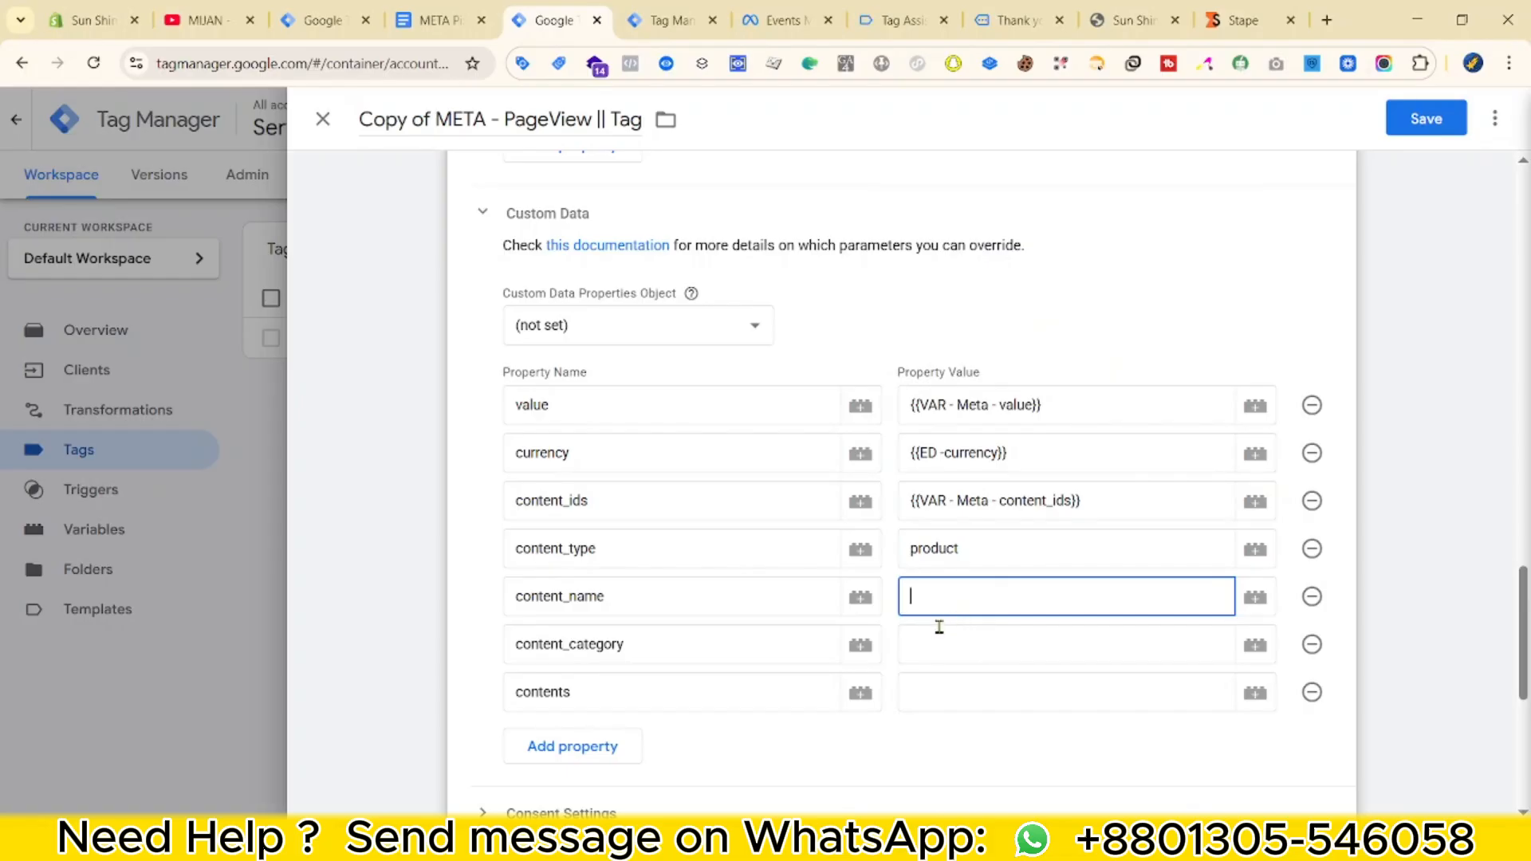
text({{na)
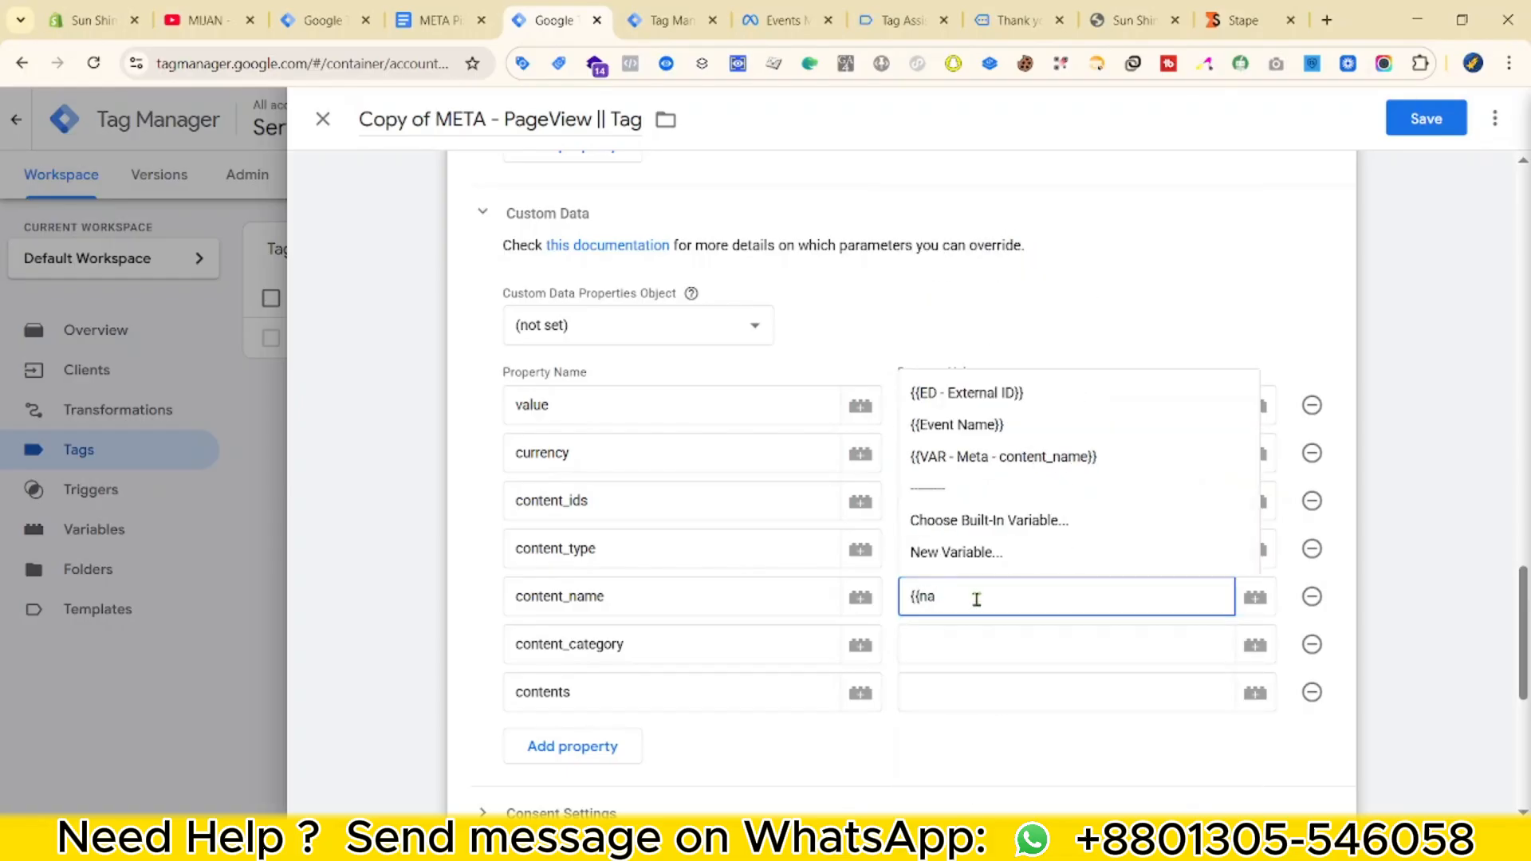
click(987, 465)
Map content_category and contents to their matching VAR - Meta variables.
click(936, 643)
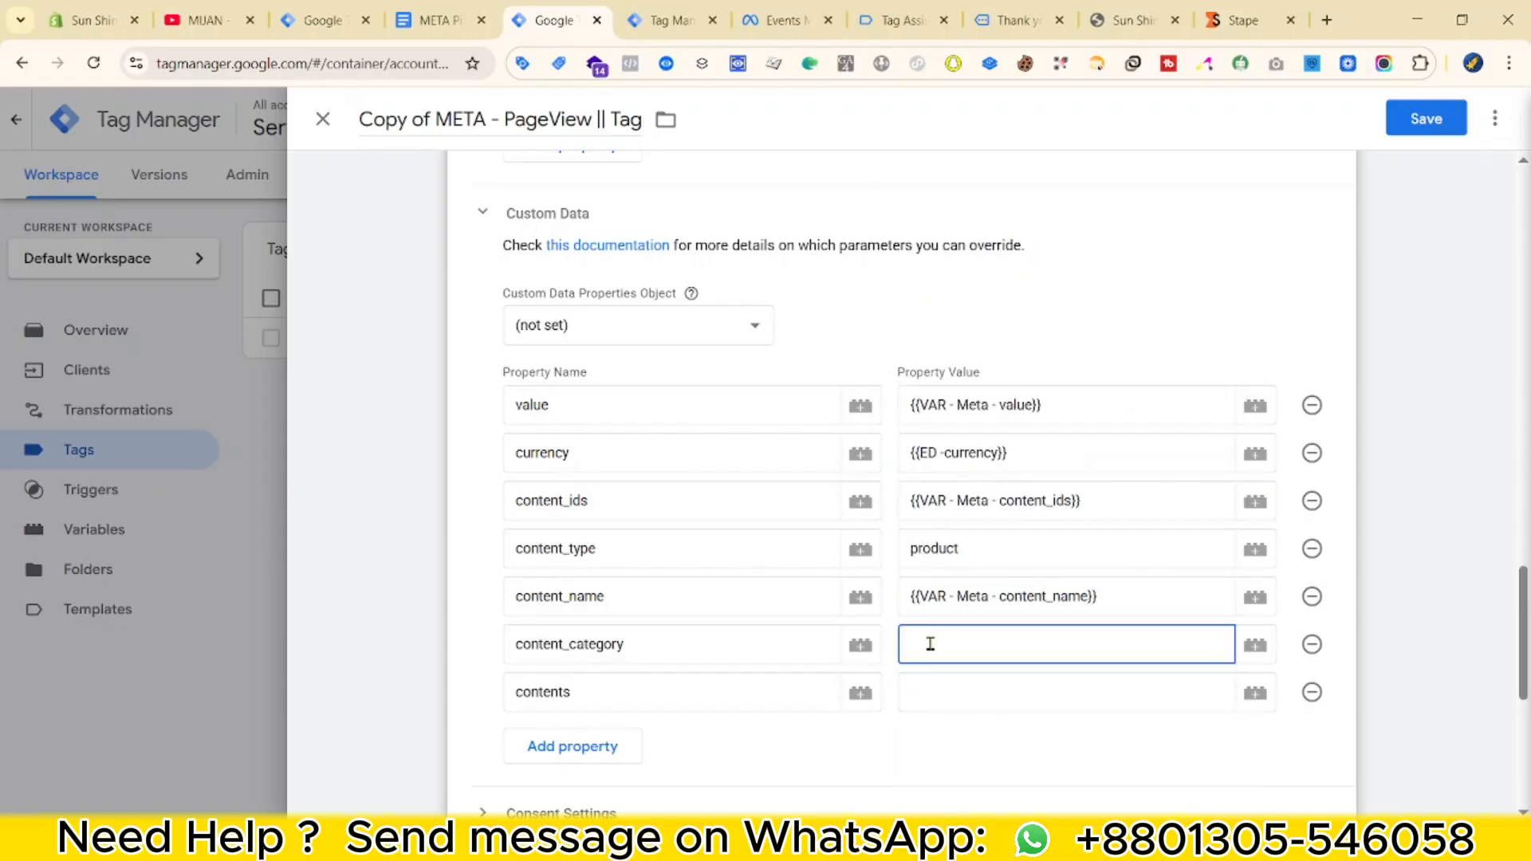
text({{cate)
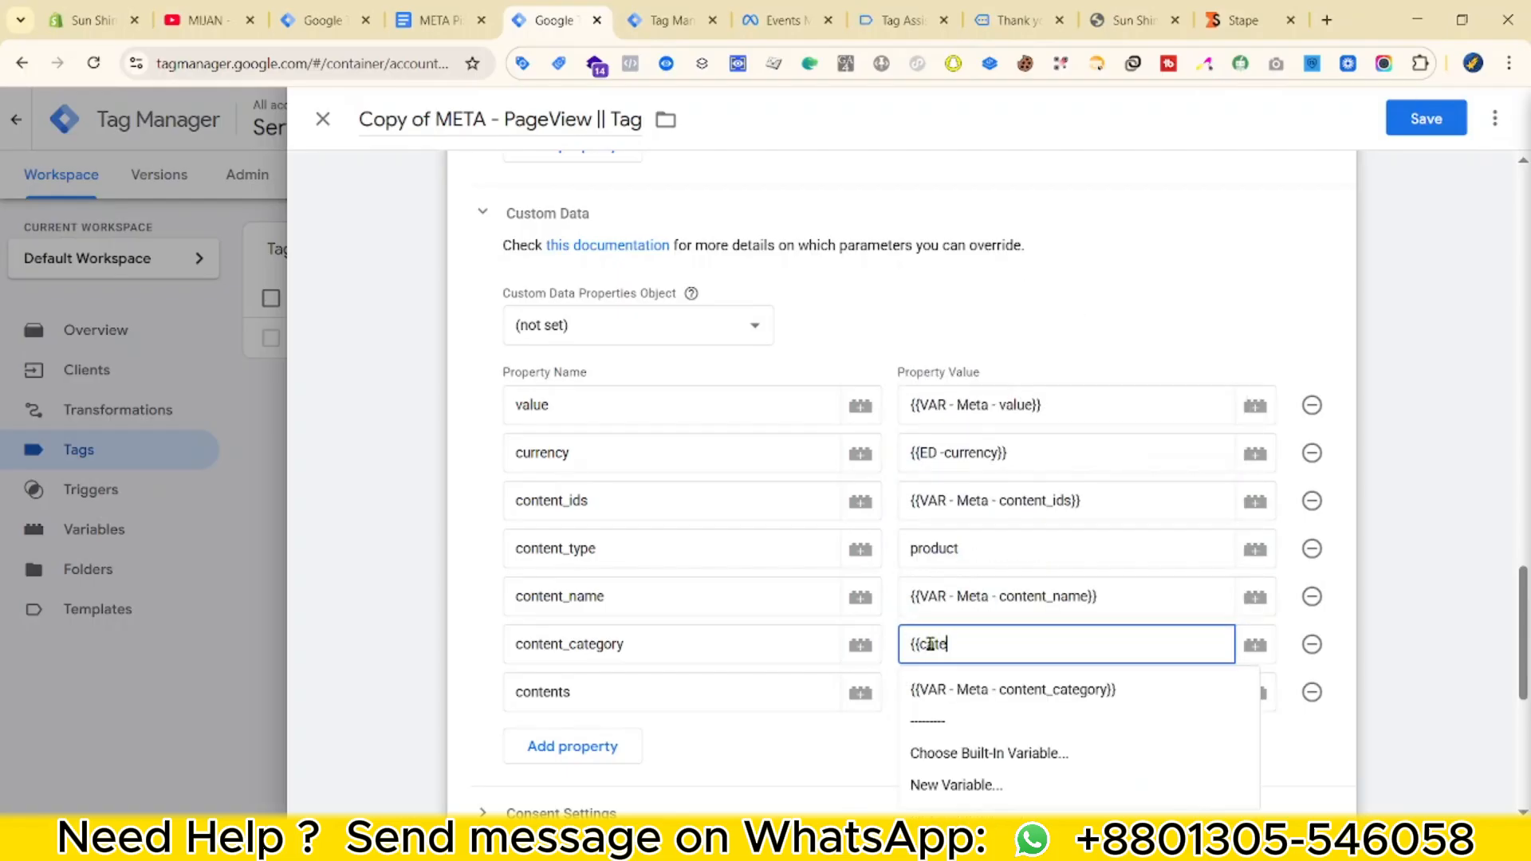
click(998, 680)
click(1003, 636)
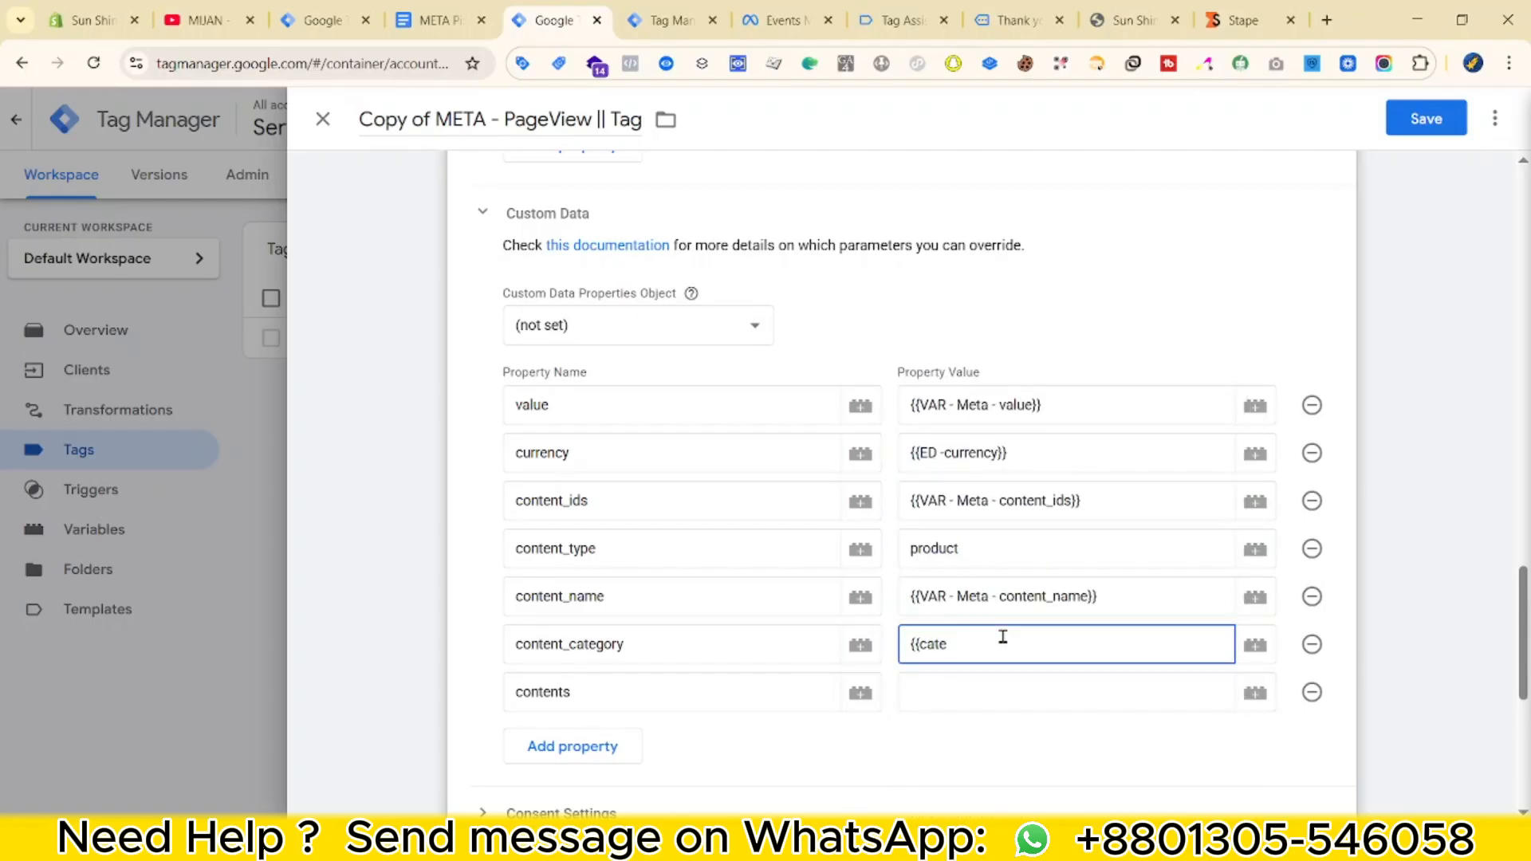
click(1013, 680)
text({)
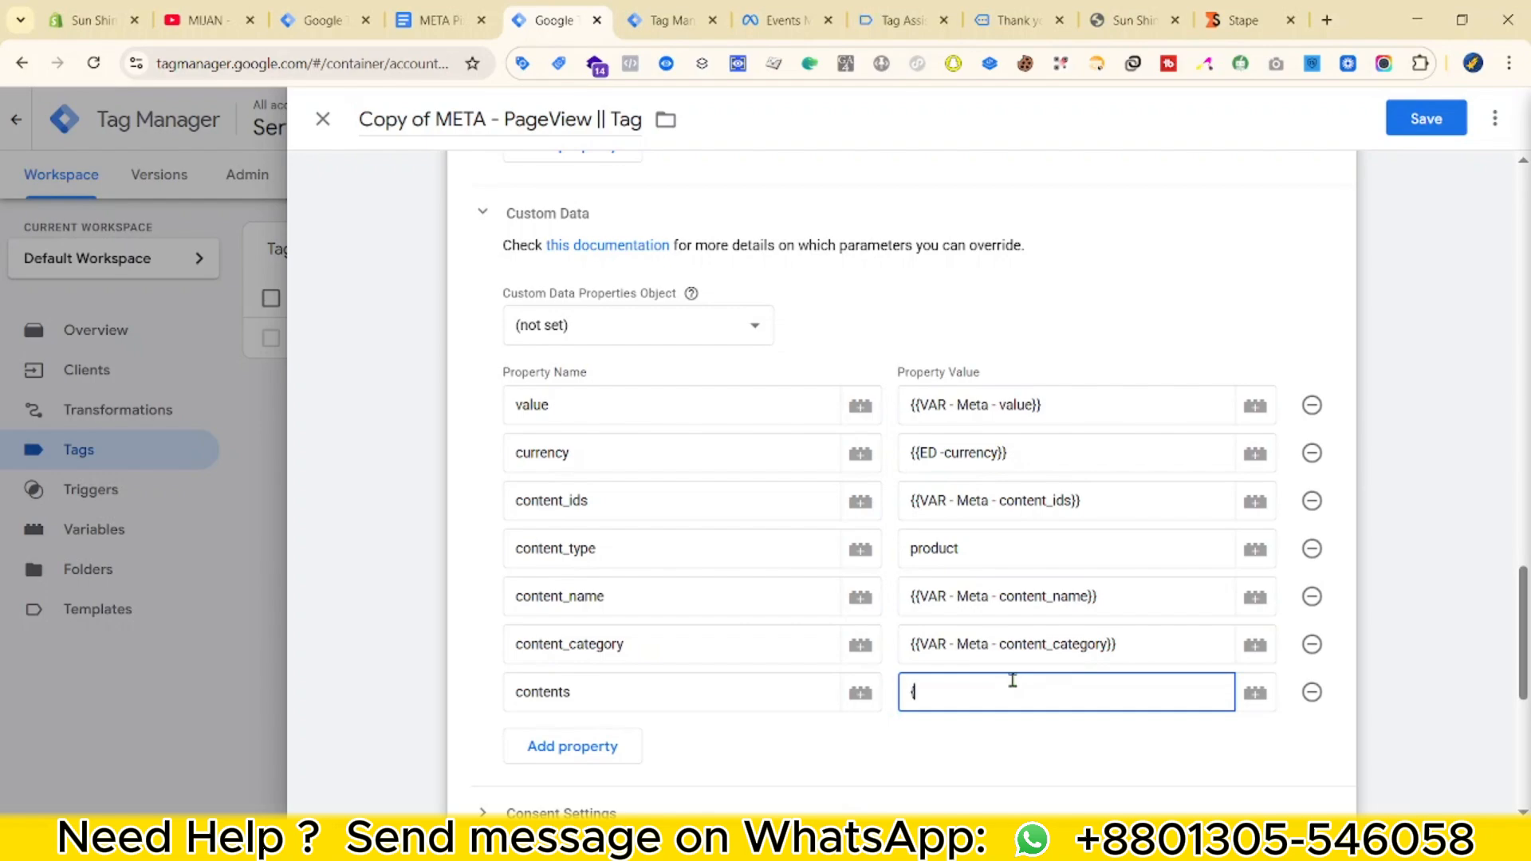
text({con)
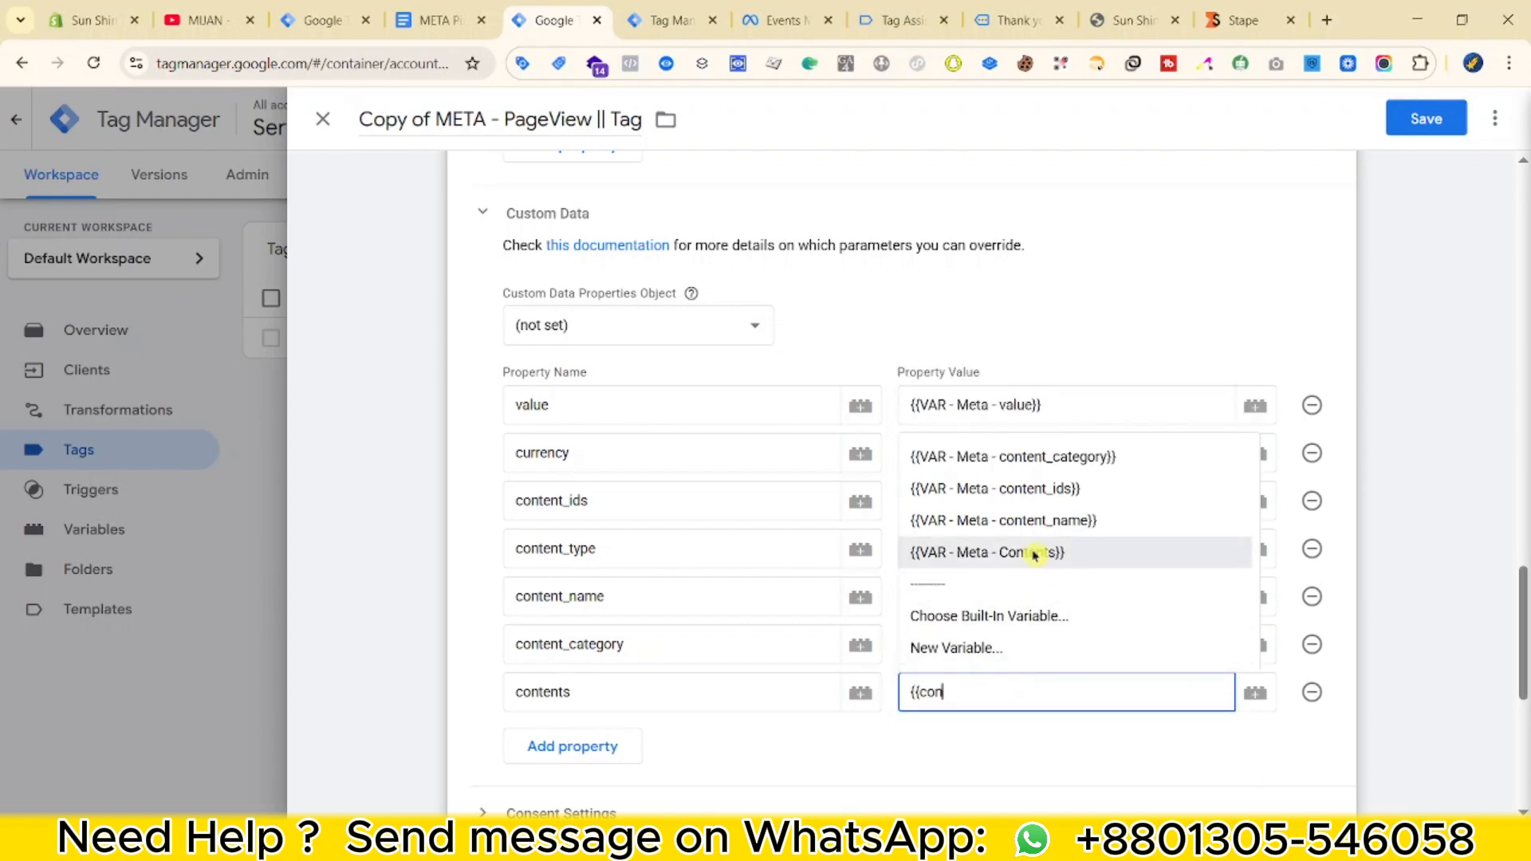
click(1036, 552)
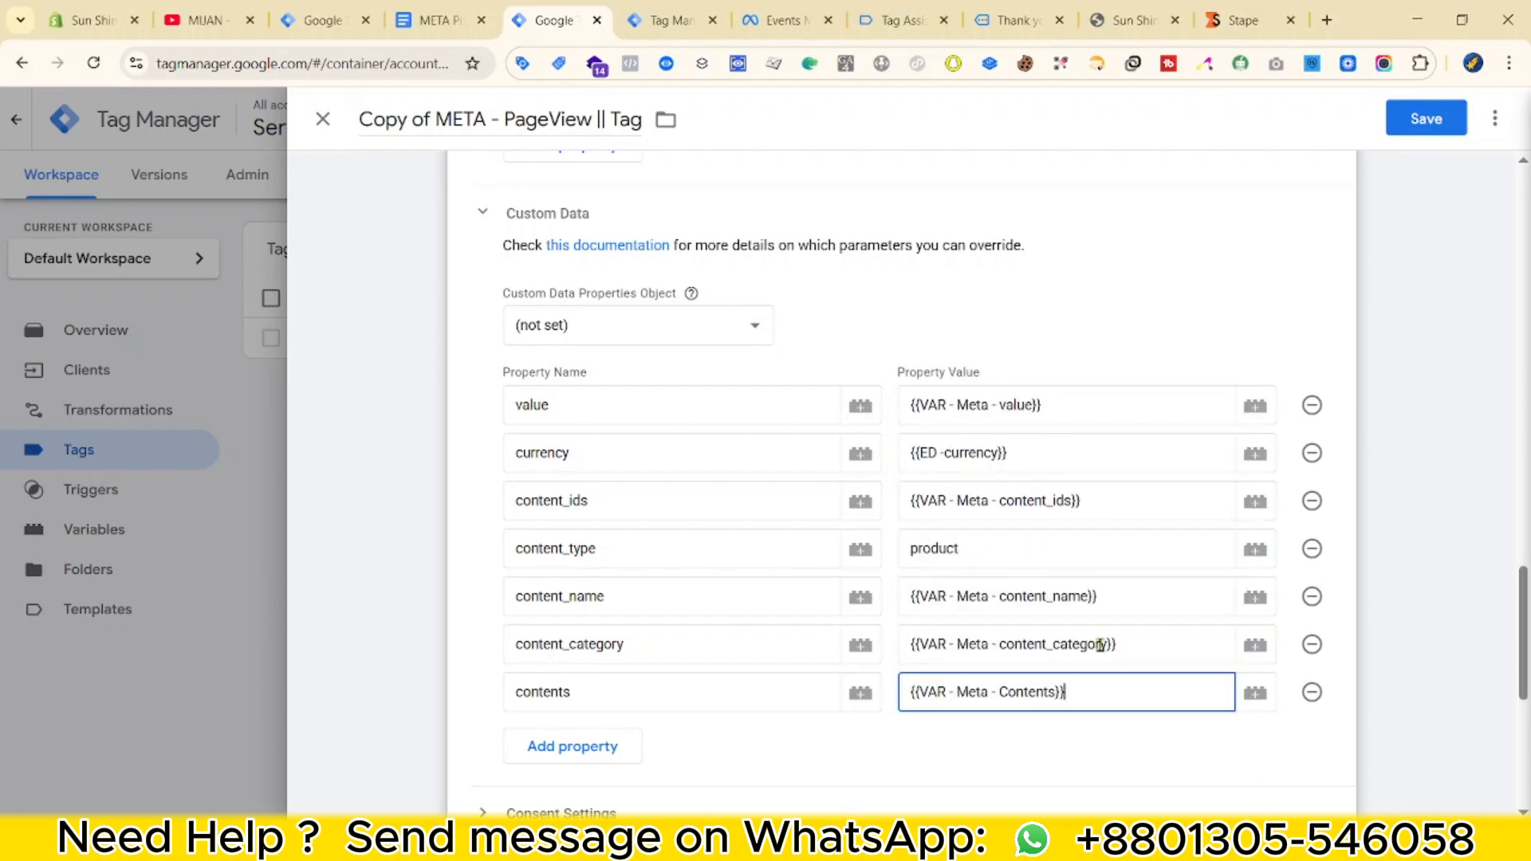
scroll(967, 601, down, 5)
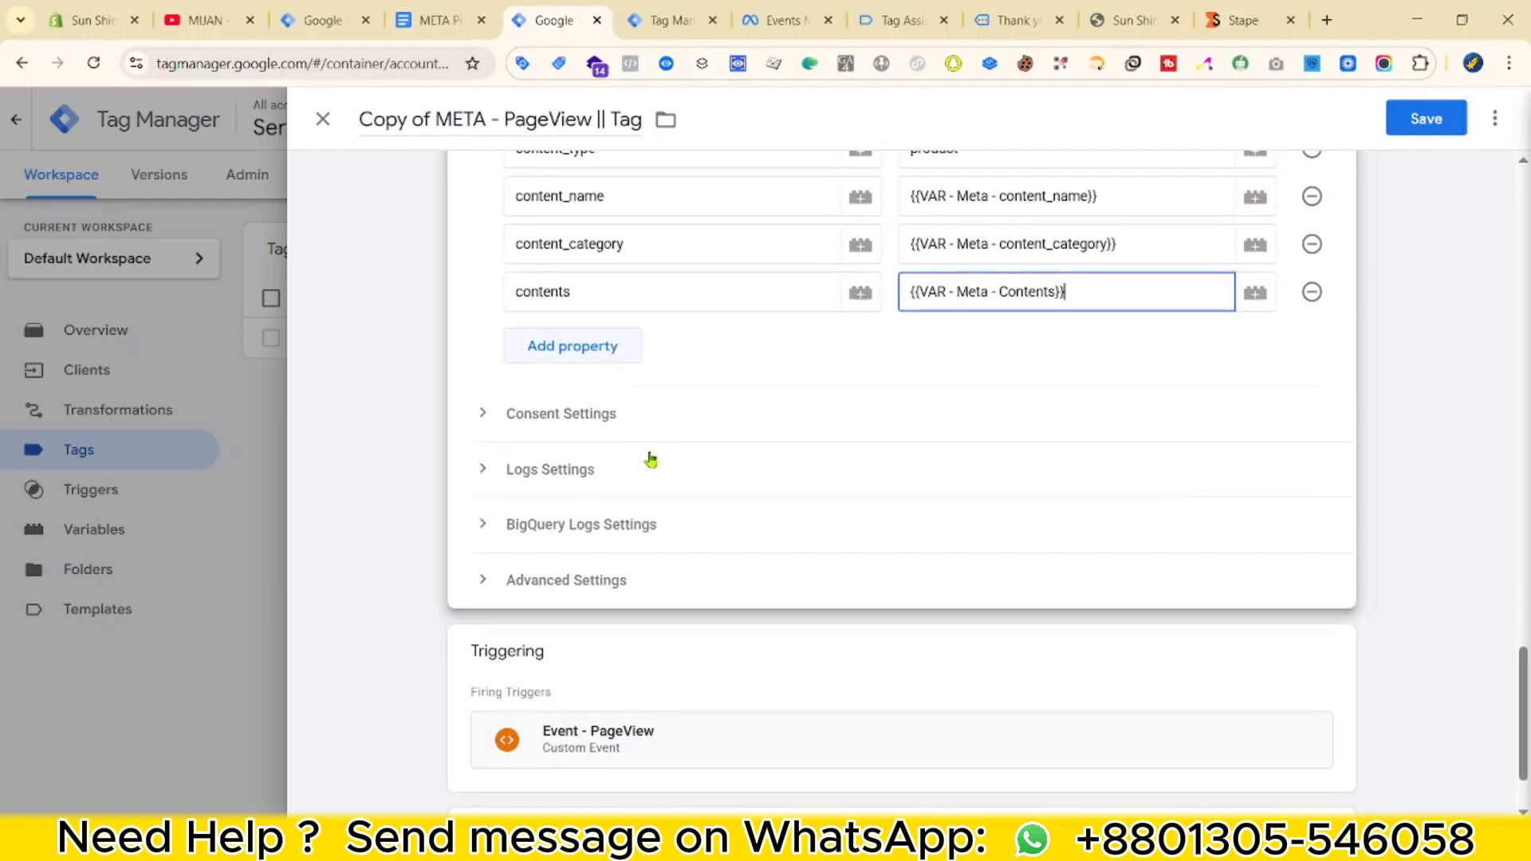
Remove the Event - PageView firing trigger from the tag.
scroll(639, 512, up, 4)
scroll(694, 680, down, 5)
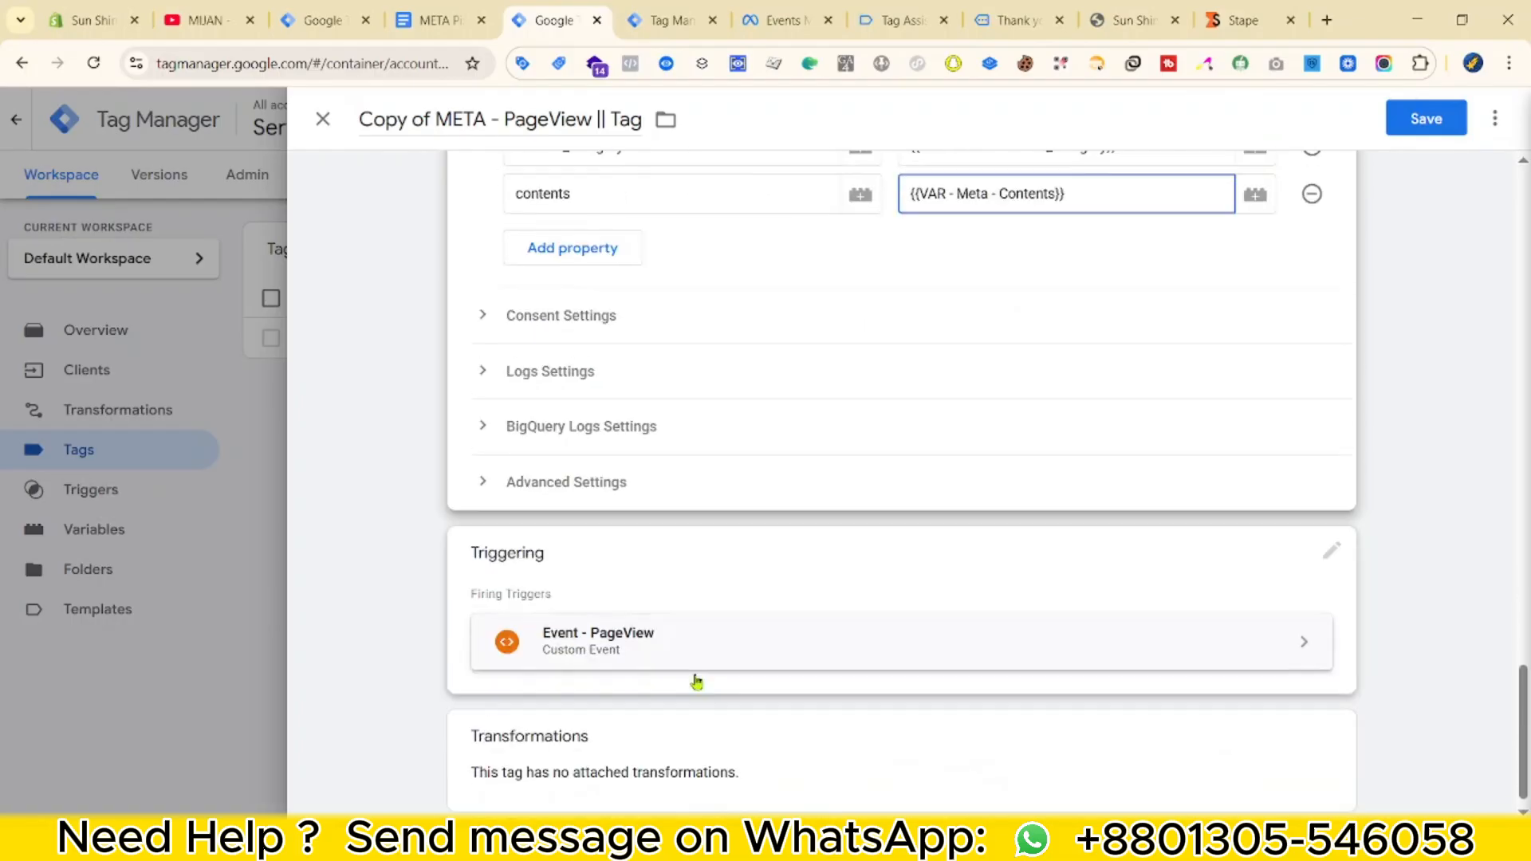
click(714, 526)
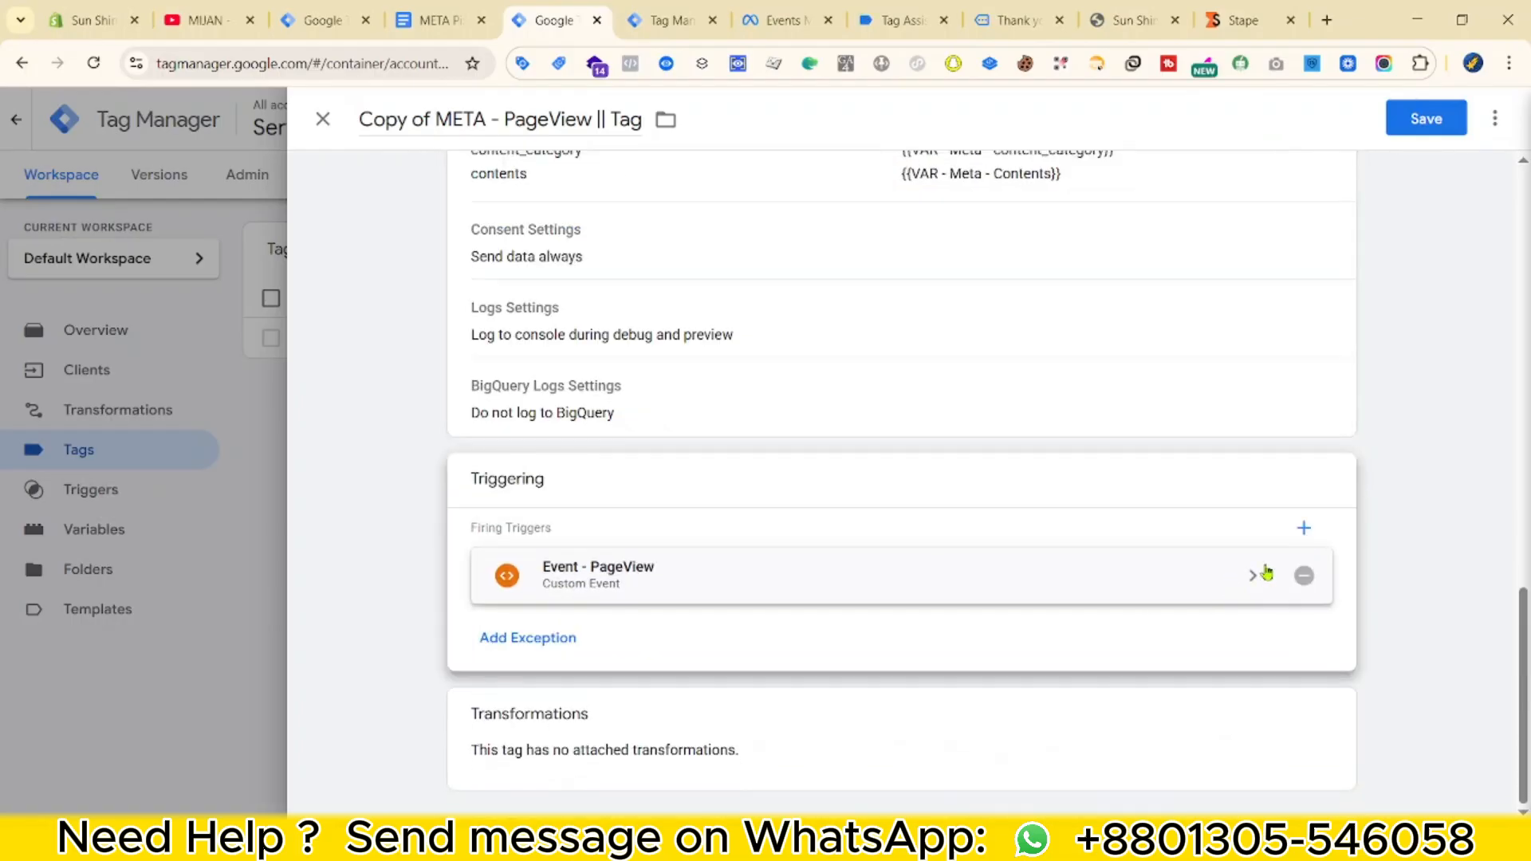
click(1303, 574)
Create and save a Custom Event trigger 'Event - ViewItem' for view_item.
click(967, 609)
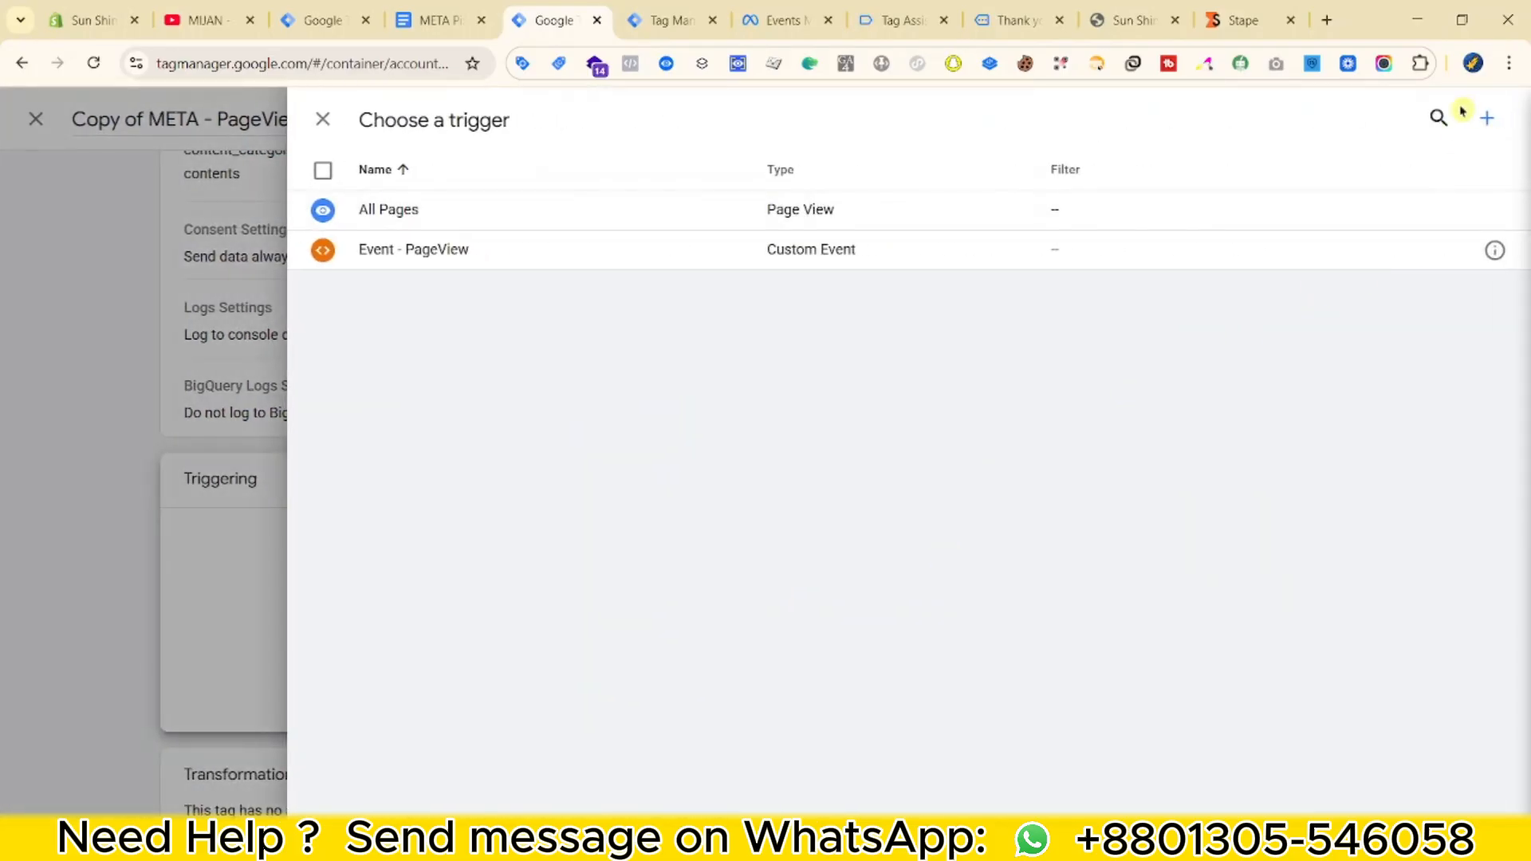
click(1487, 119)
click(1032, 341)
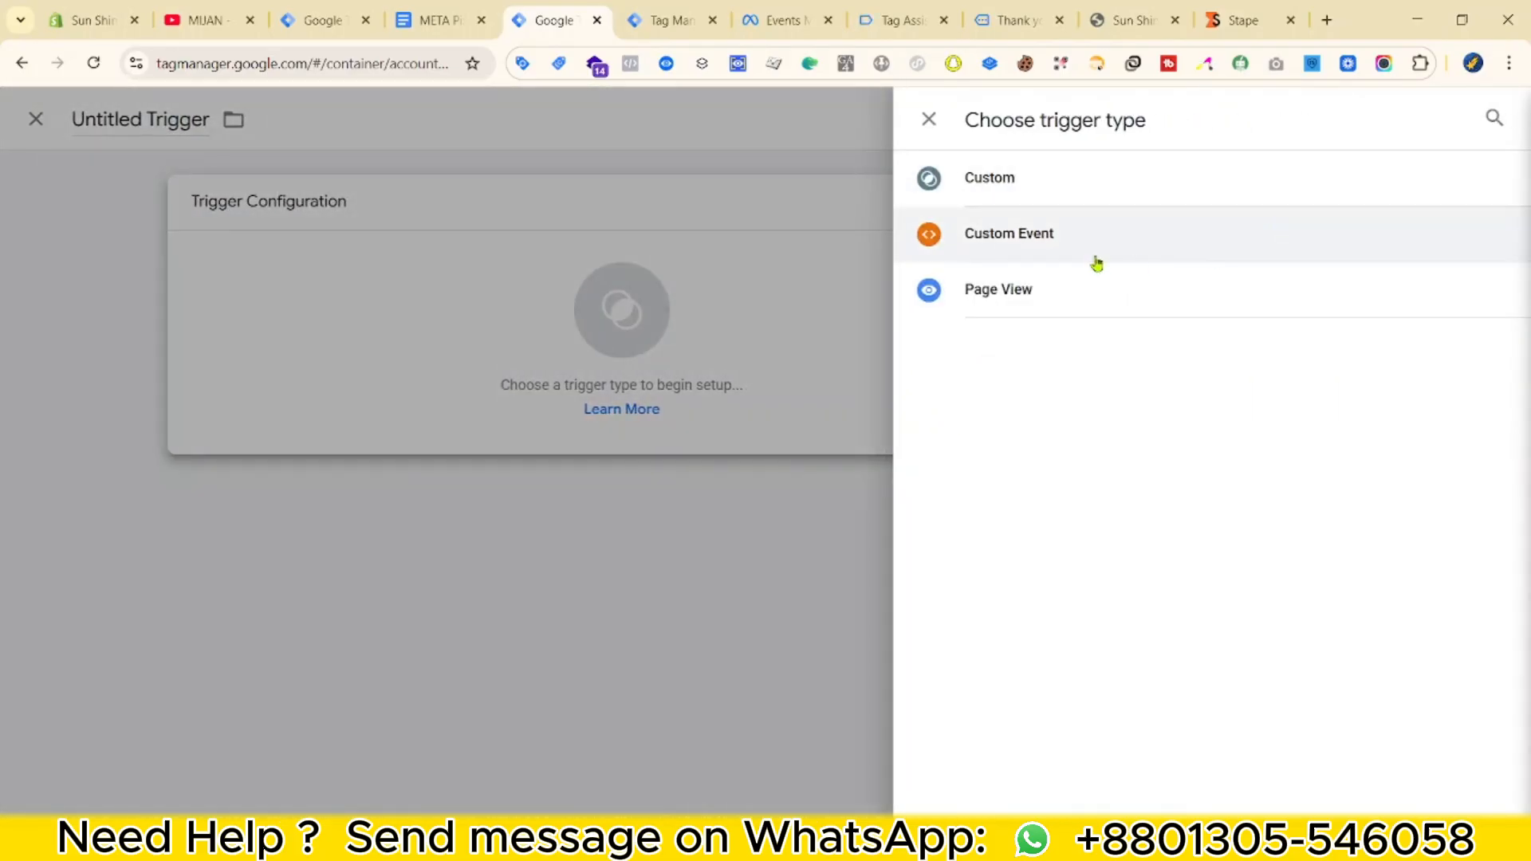
click(1097, 256)
click(630, 398)
click(638, 490)
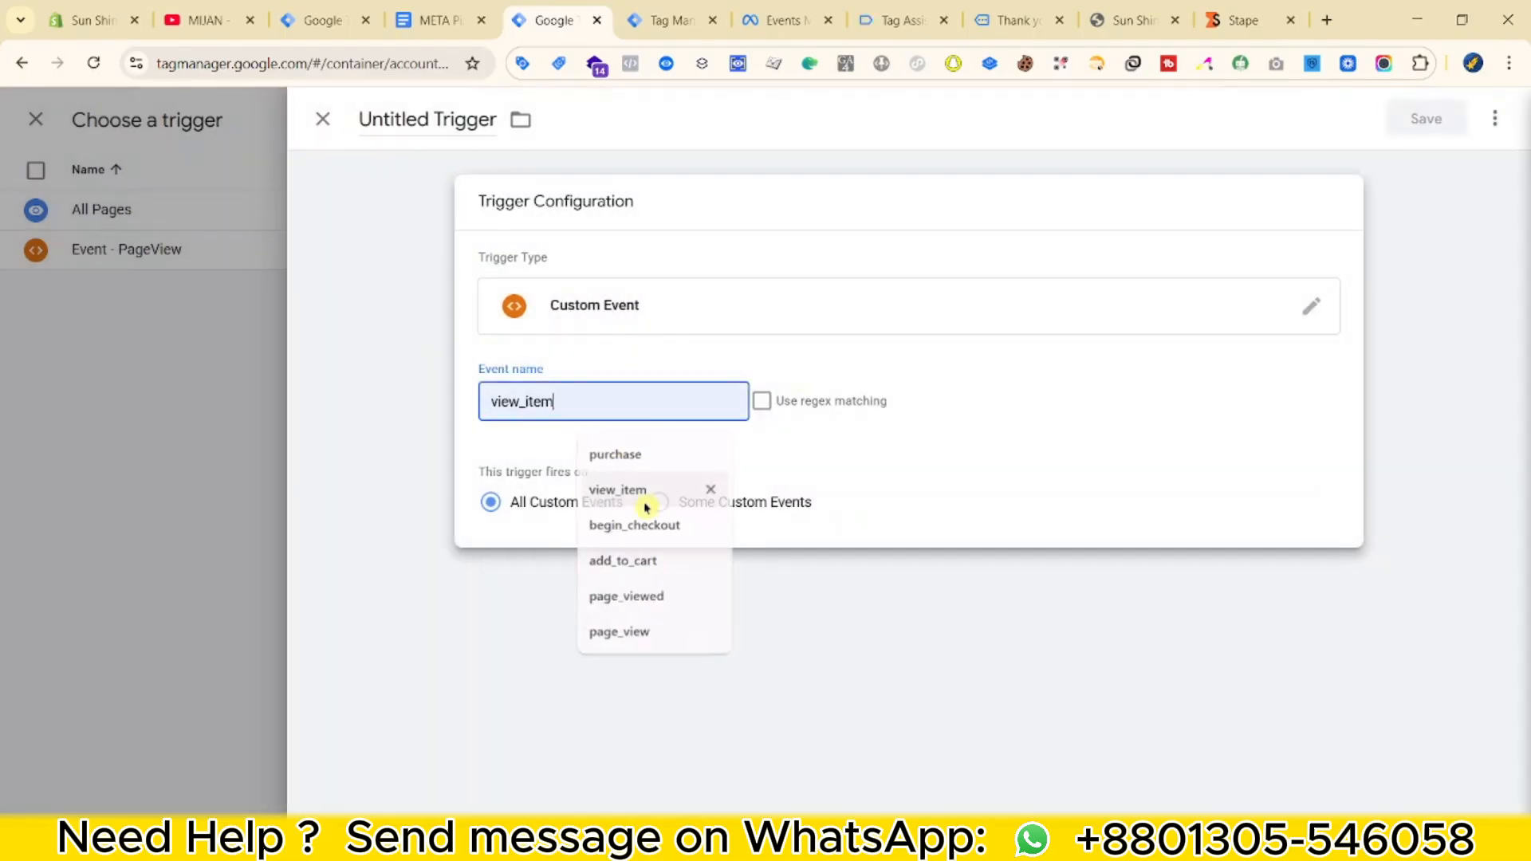
triple_click(462, 119)
text(Event - ViewItem)
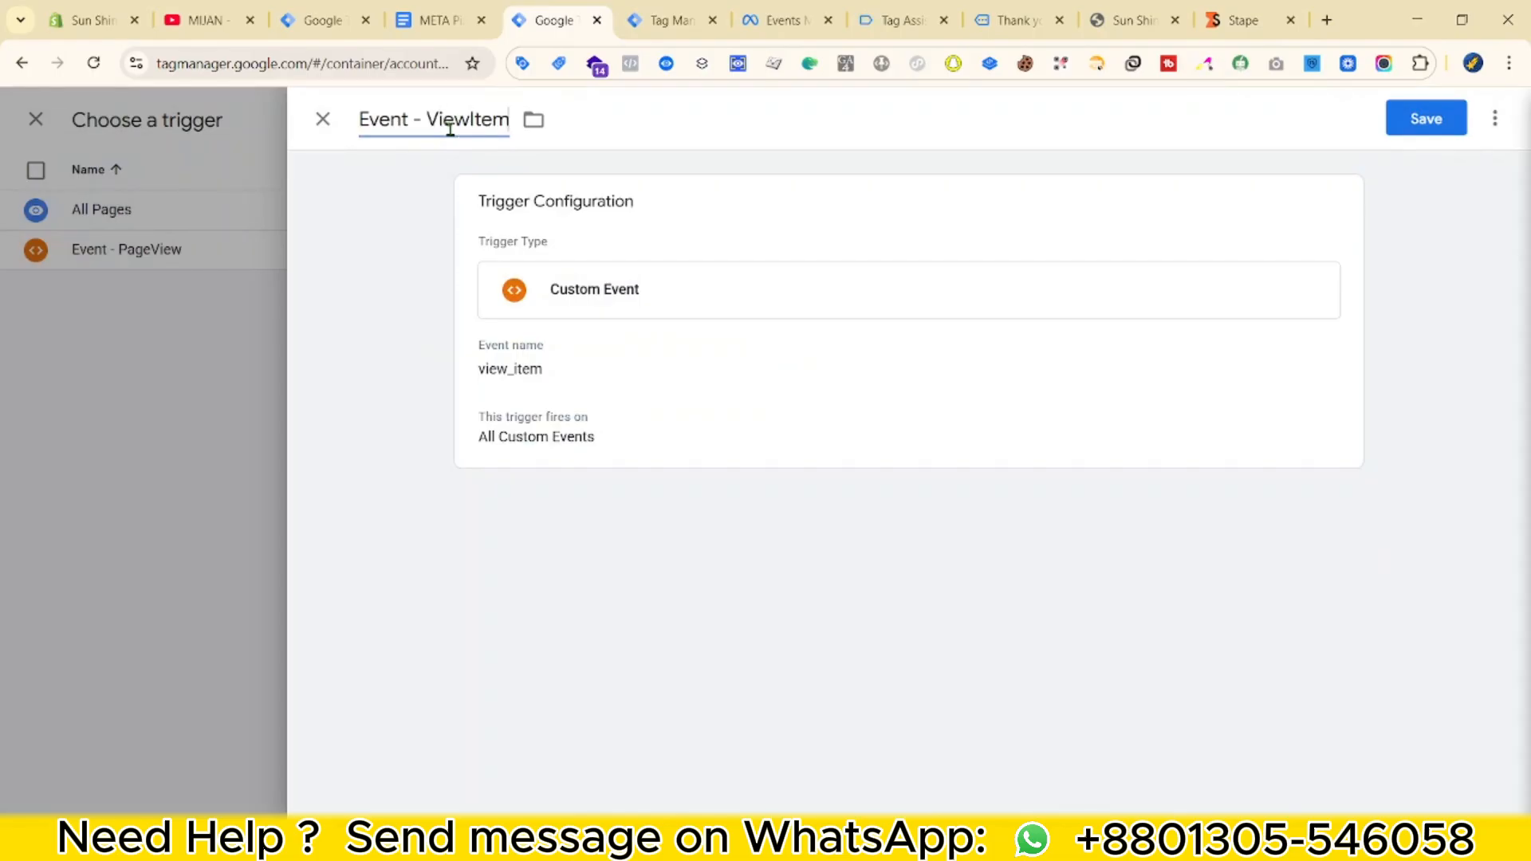
click(1427, 119)
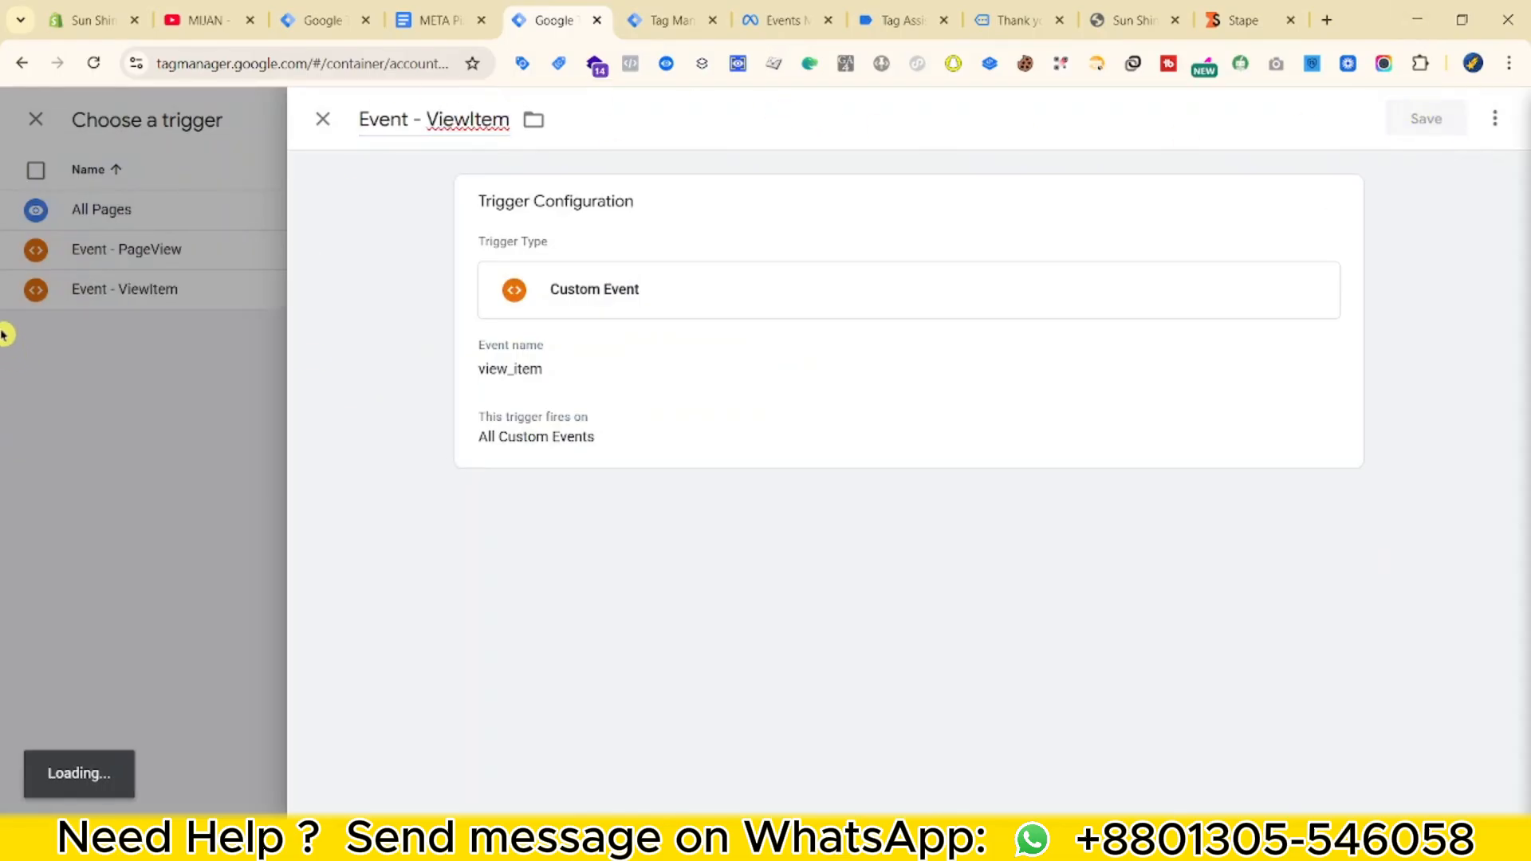
scroll(1035, 376, up, 4)
double_click(530, 119)
Rename the tag to META - ViewContent || Tag and save it.
text(ViewContent || Tag)
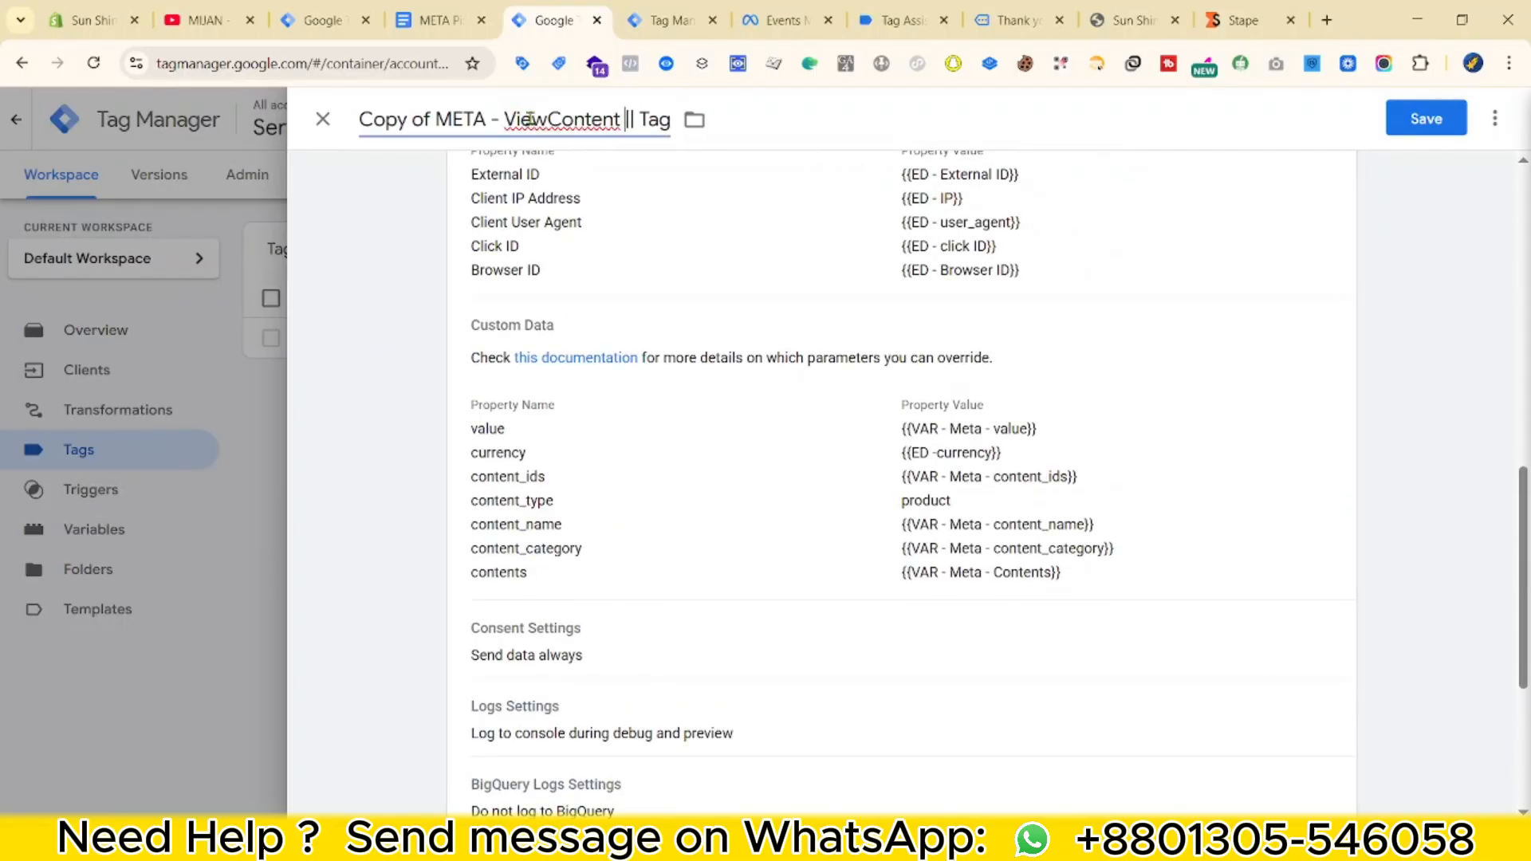
key(ctrl+BackSpace)
key(ctrl+BackSpace)
scroll(1191, 373, down, 5)
click(1425, 119)
scroll(996, 446, up, 10)
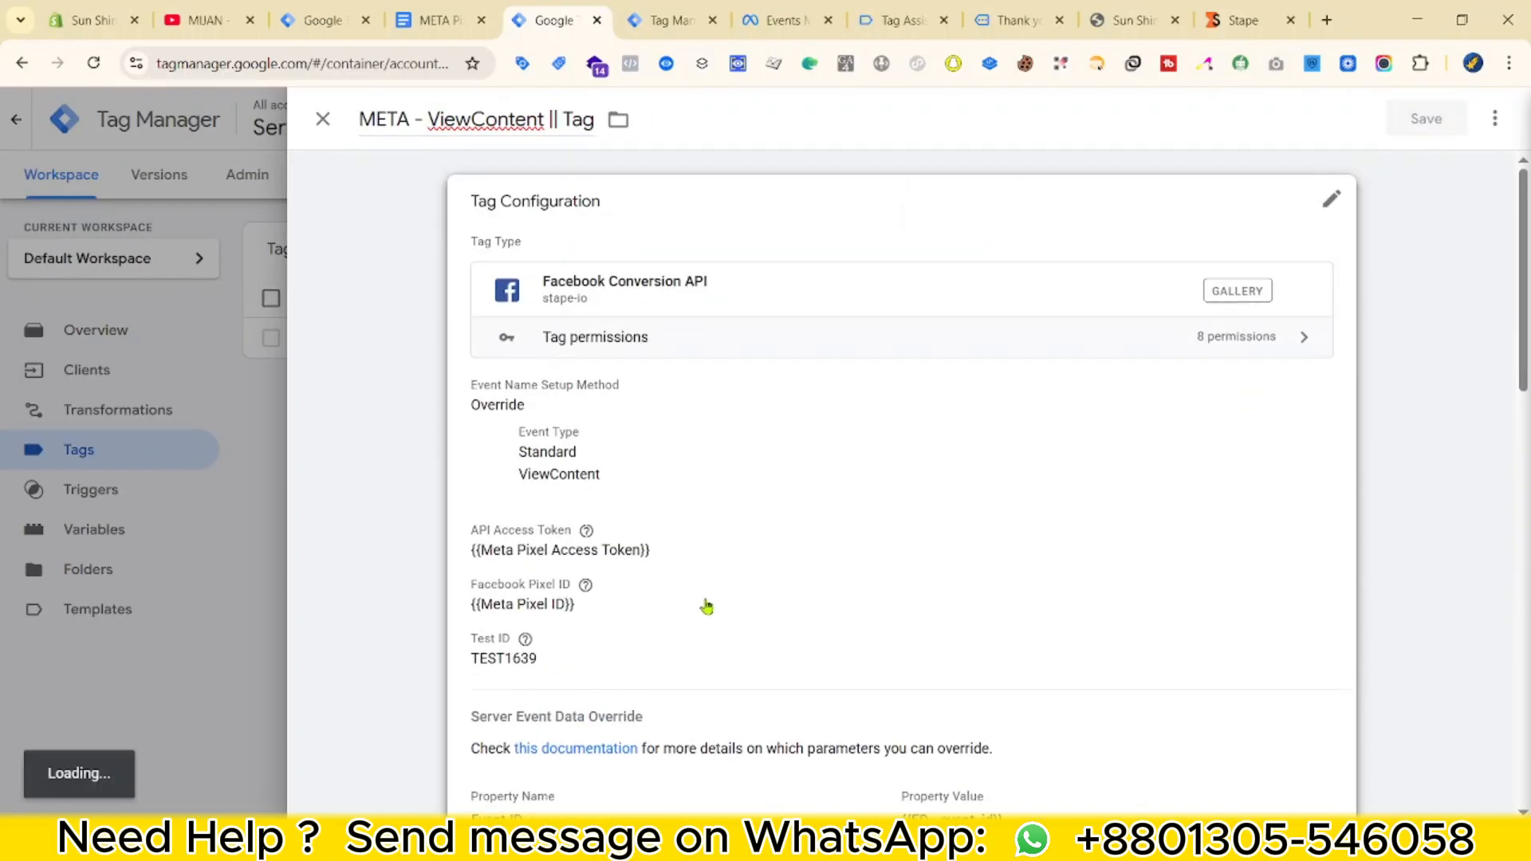
Duplicate META - ViewContent || Tag and retitle the copy META - AddToCart || Tag.
click(414, 380)
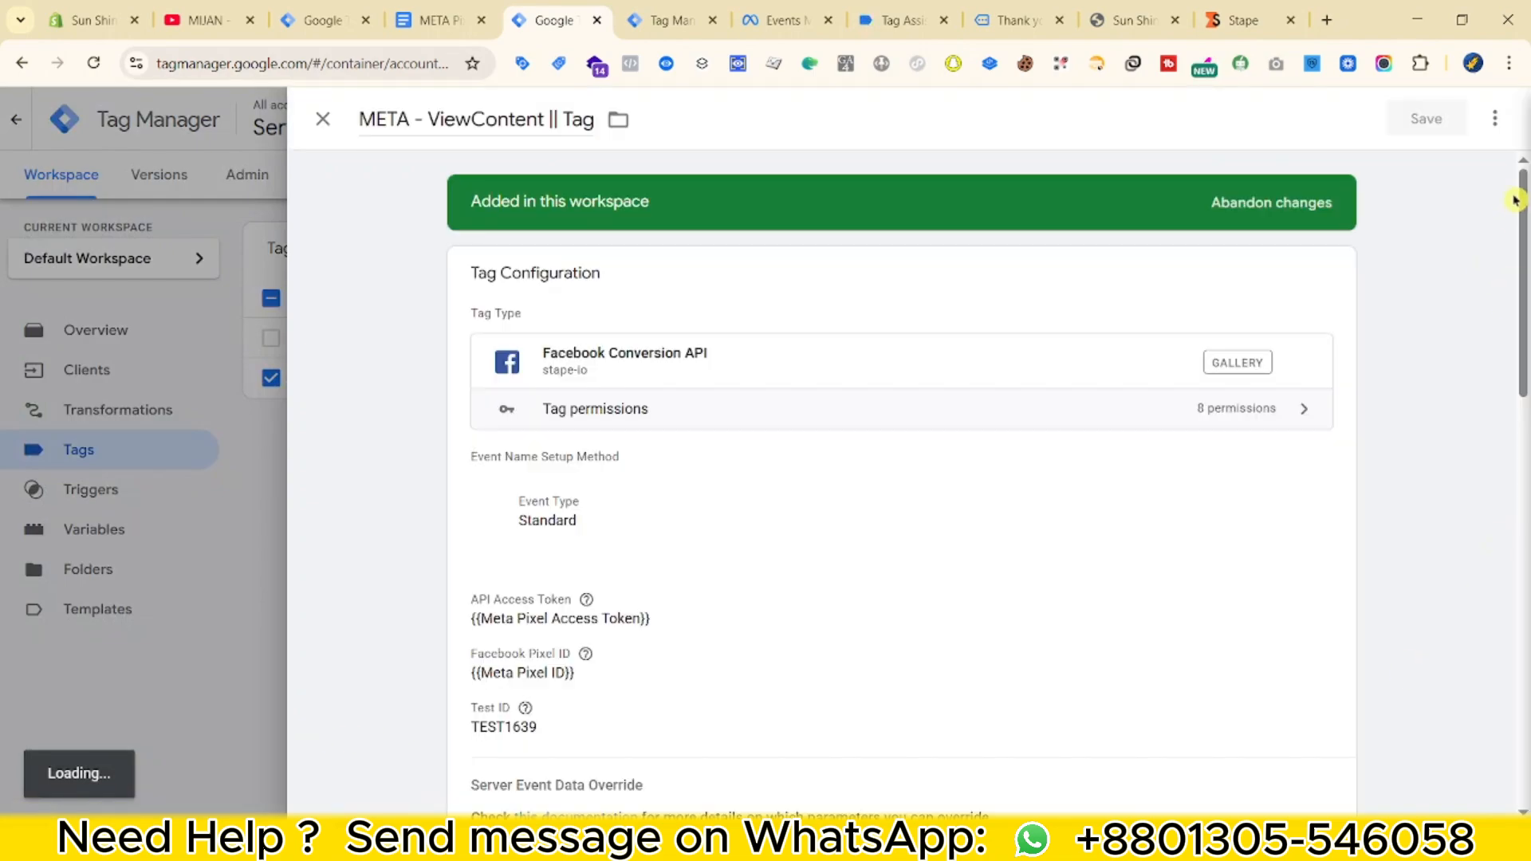
click(1495, 118)
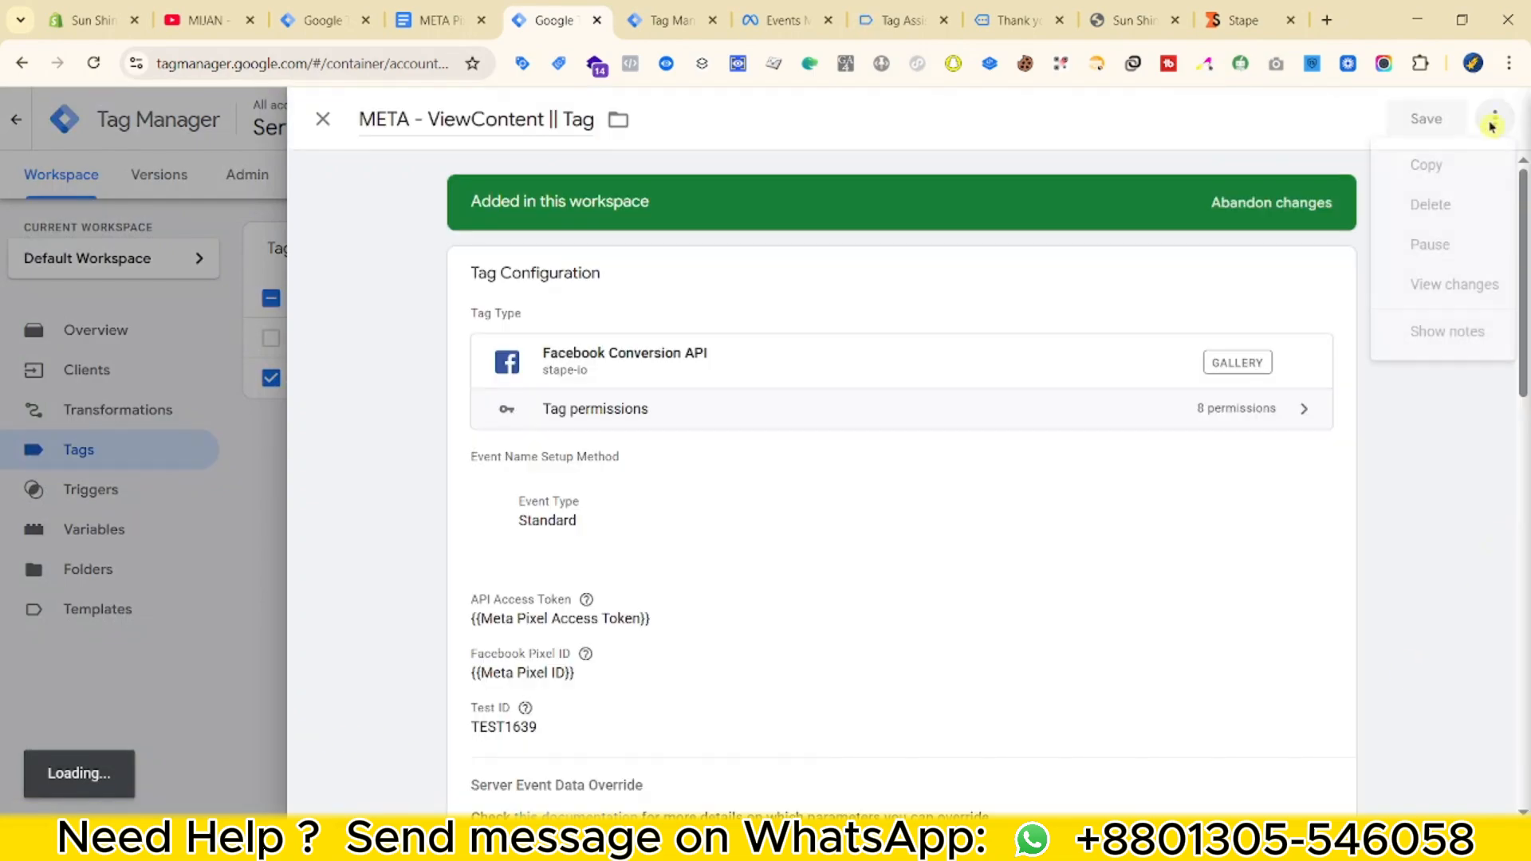
click(1430, 162)
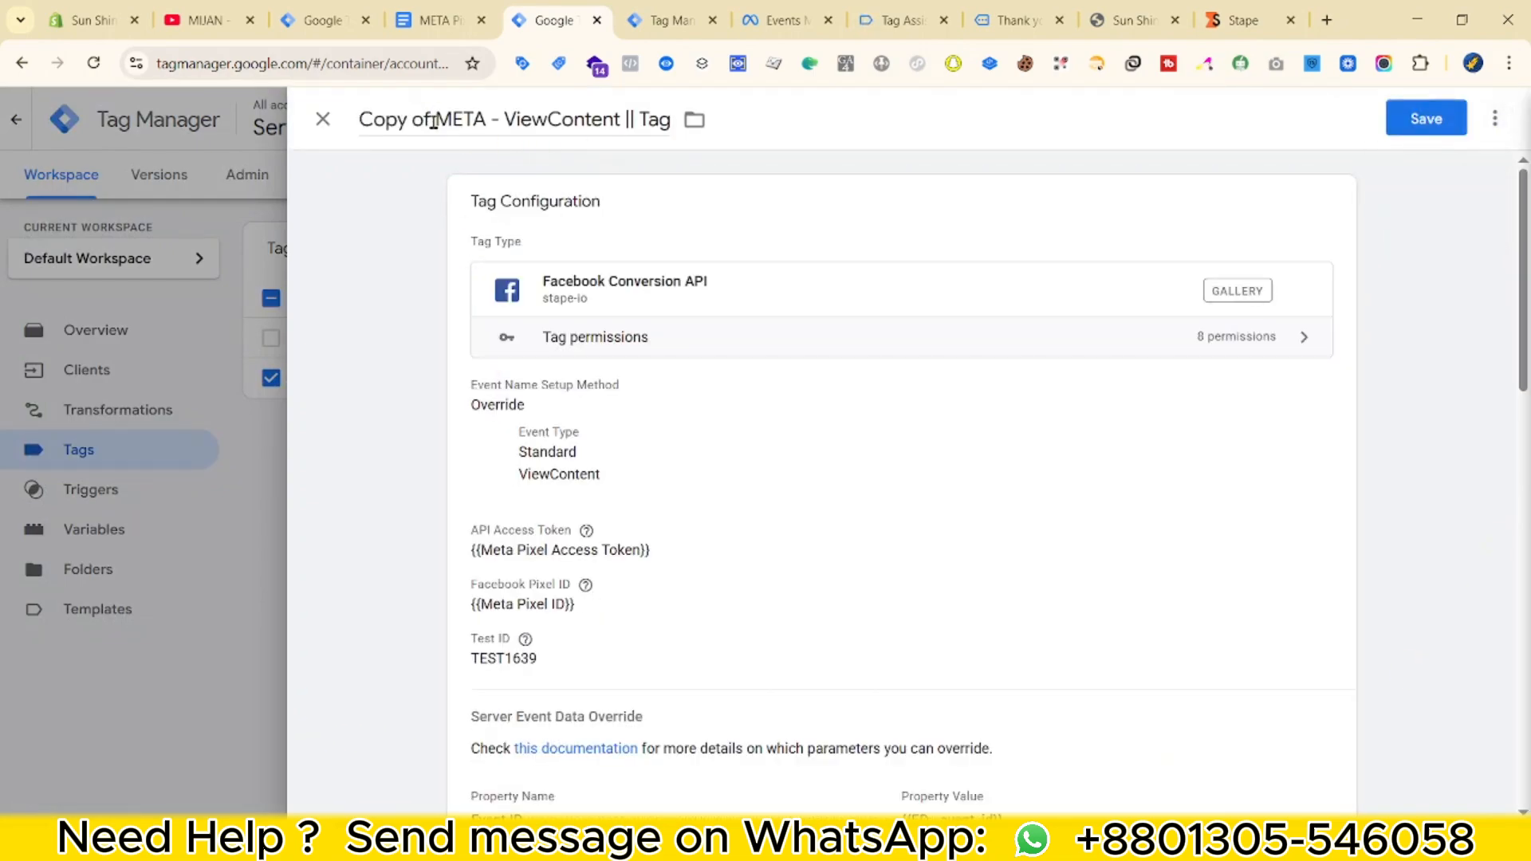
drag(433, 121, 359, 120)
key(BackSpace)
key(ctrl+Delete)
text(As)
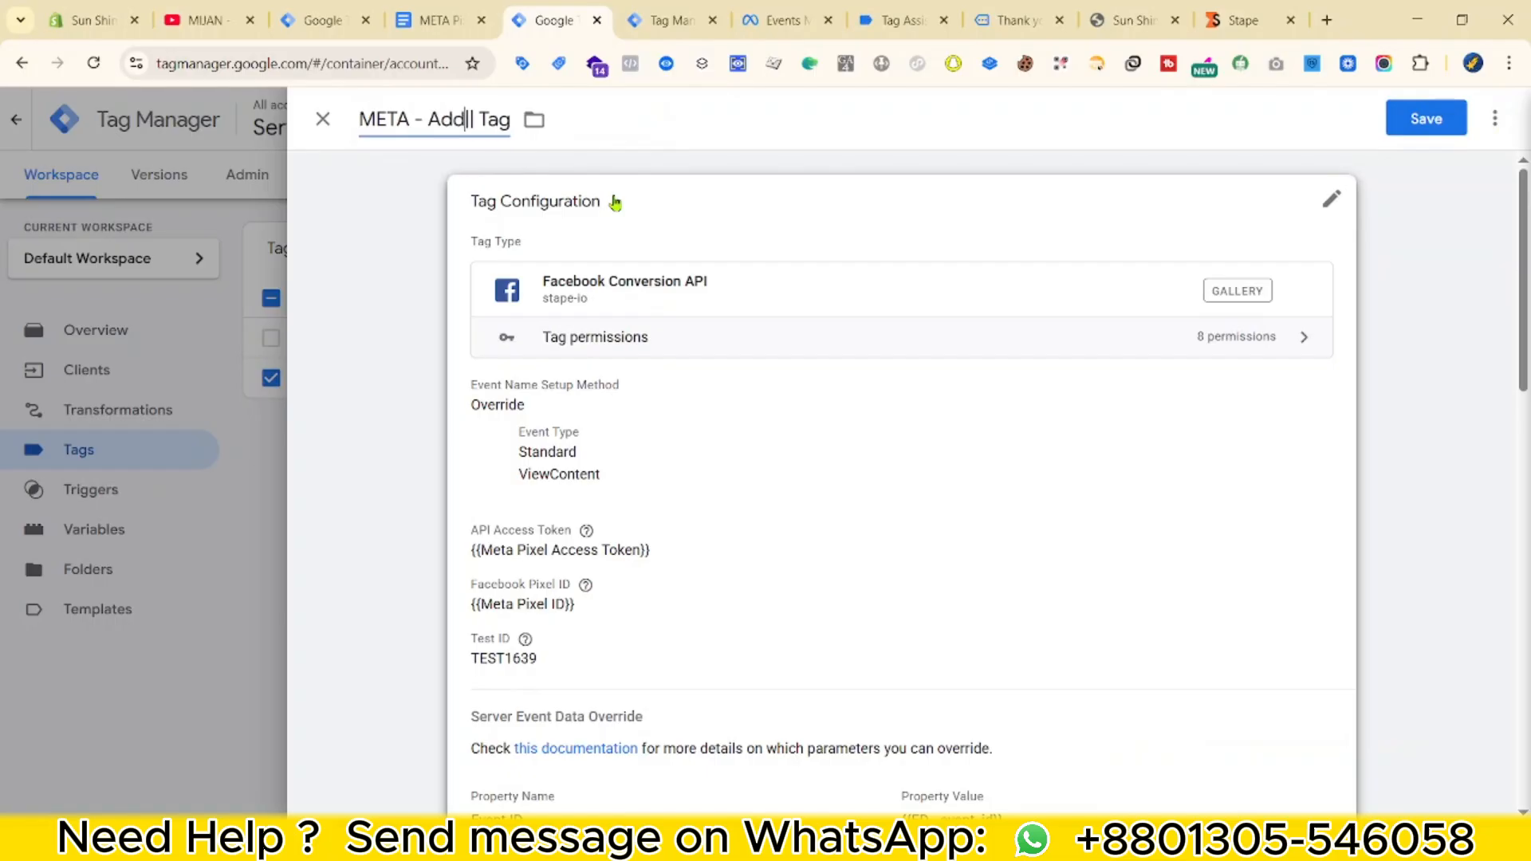
click(614, 202)
click(608, 546)
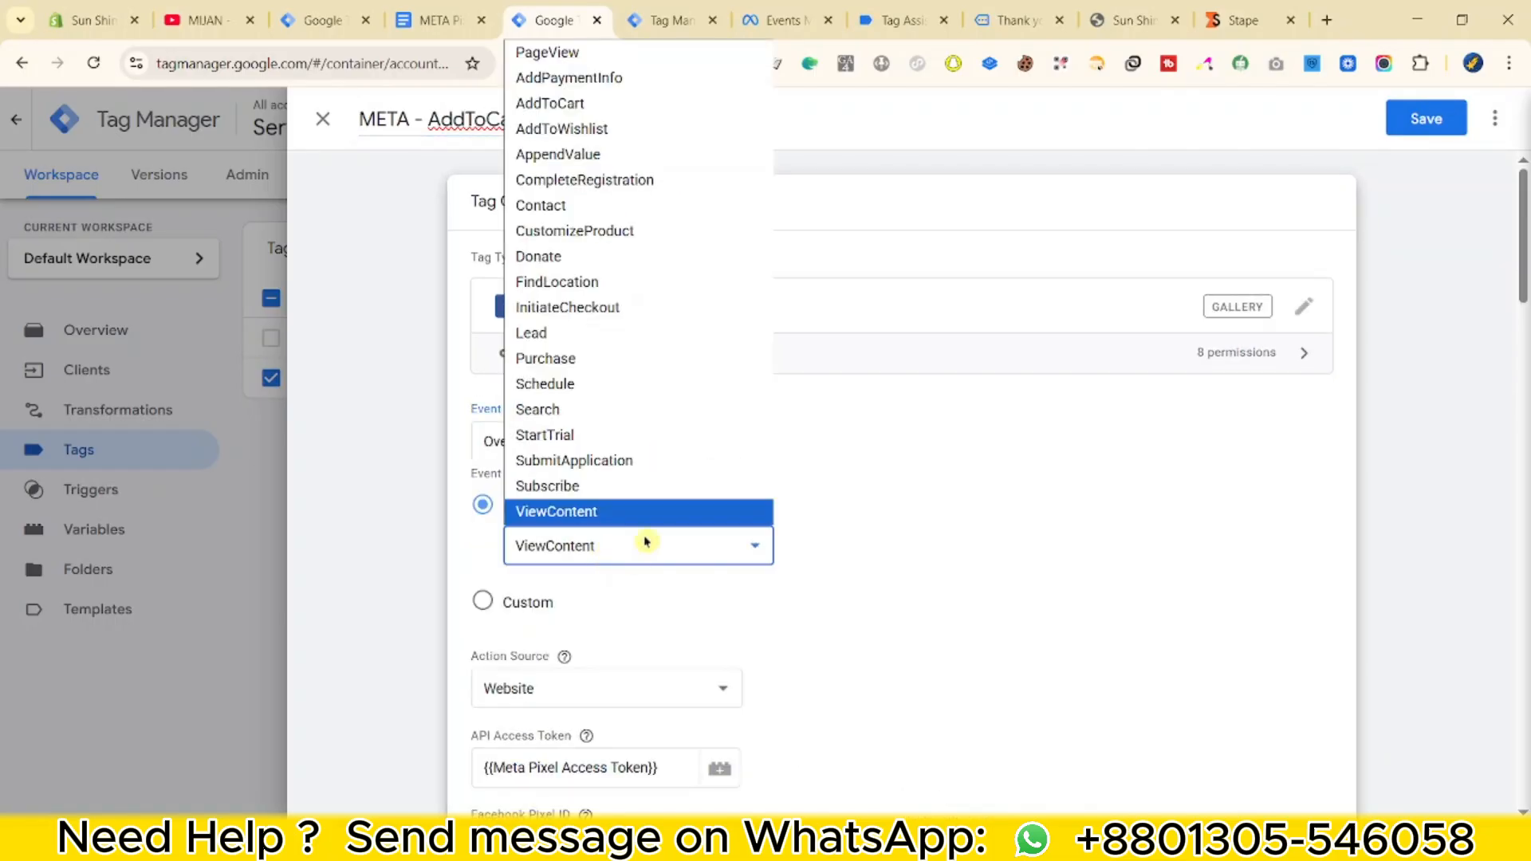
Set the copied tag's standard event type to AddToCart.
click(575, 104)
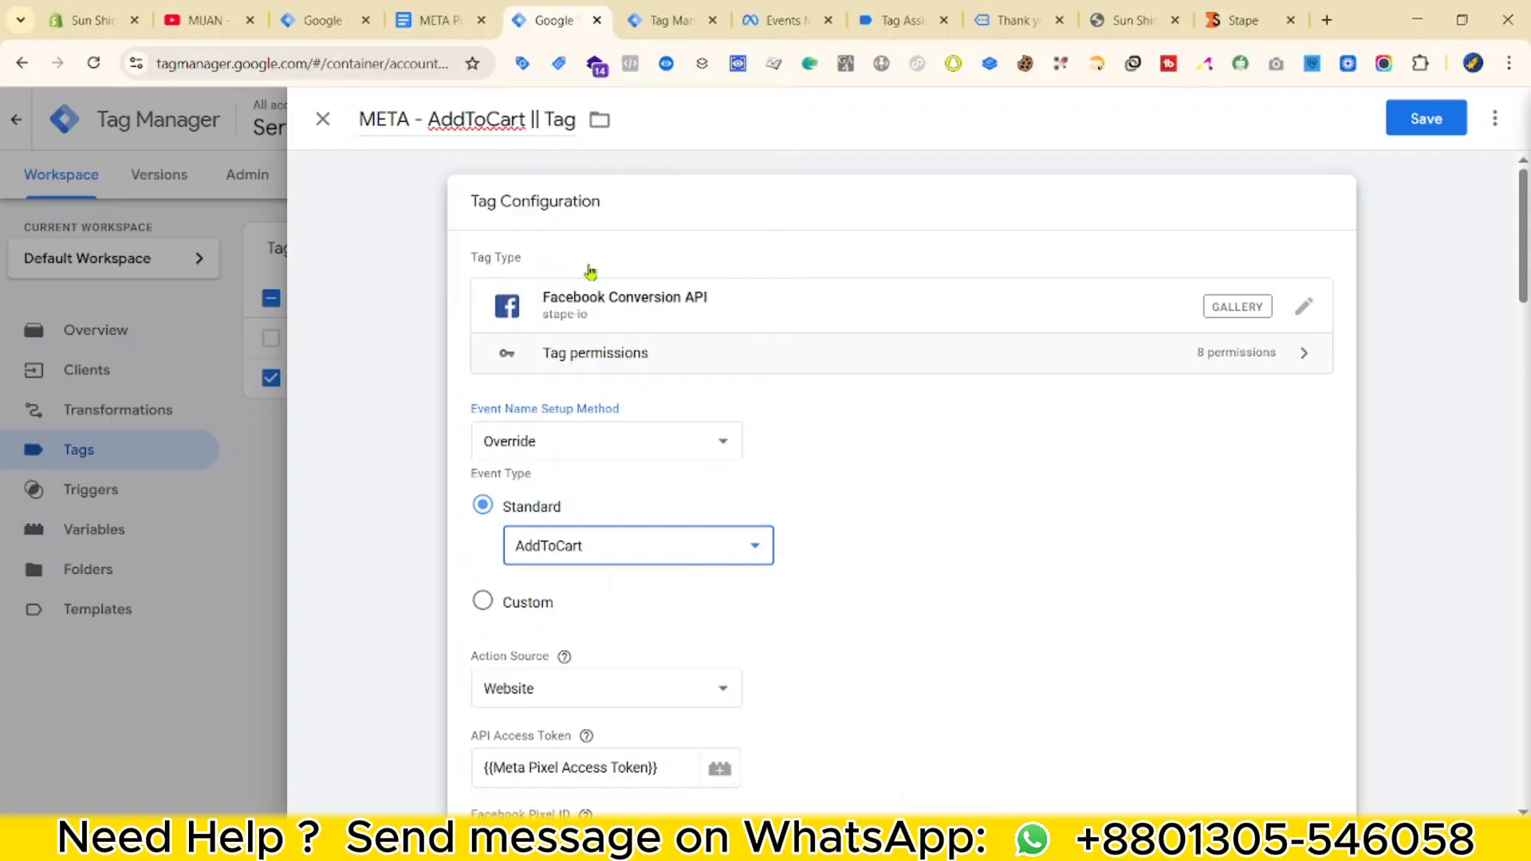
scroll(710, 485, down, 8)
scroll(779, 512, down, 5)
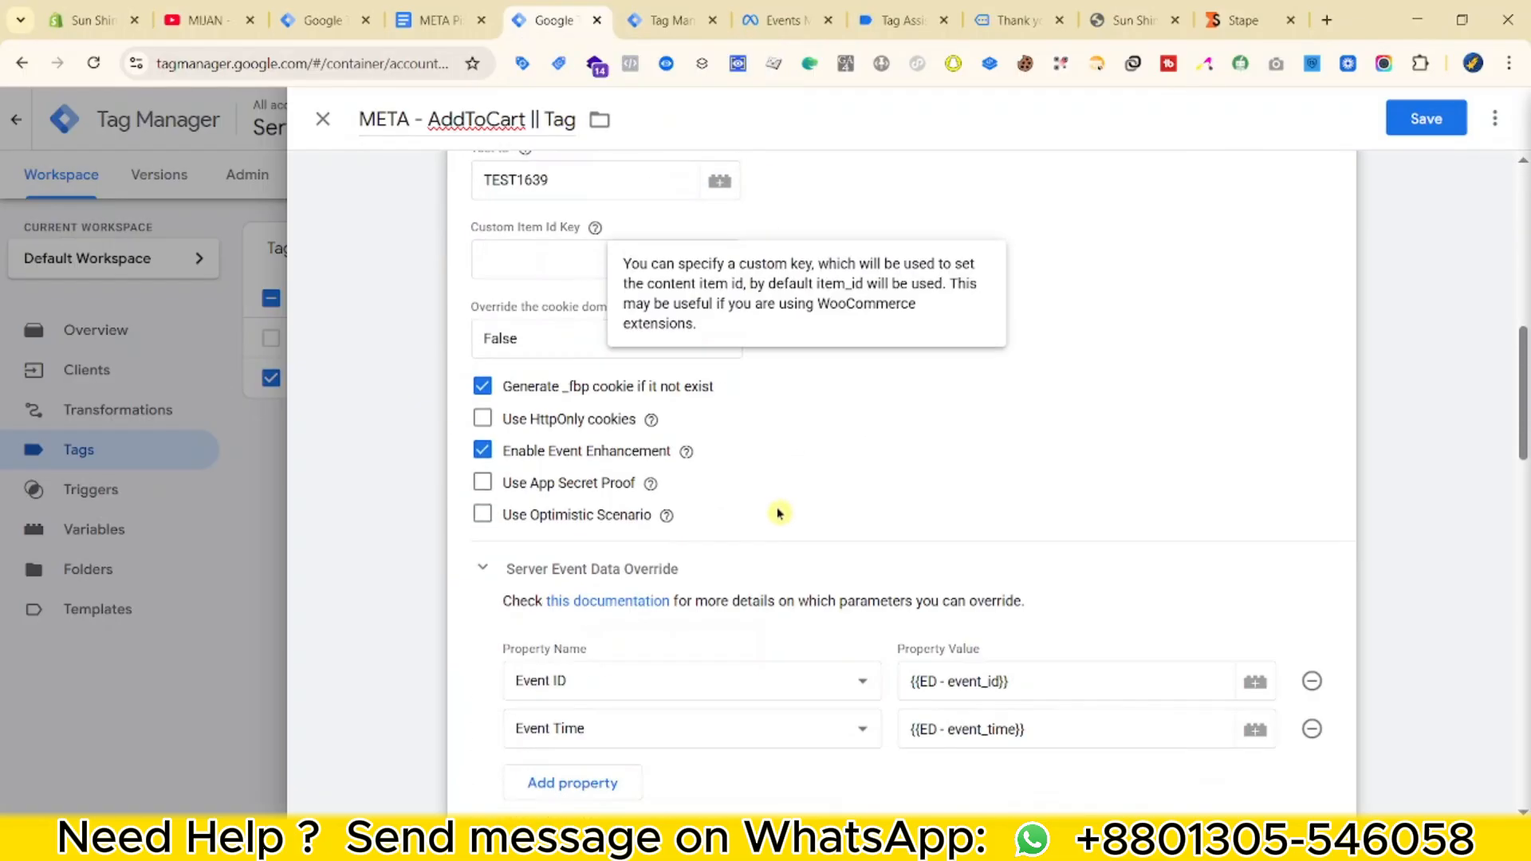
scroll(654, 514, down, 3)
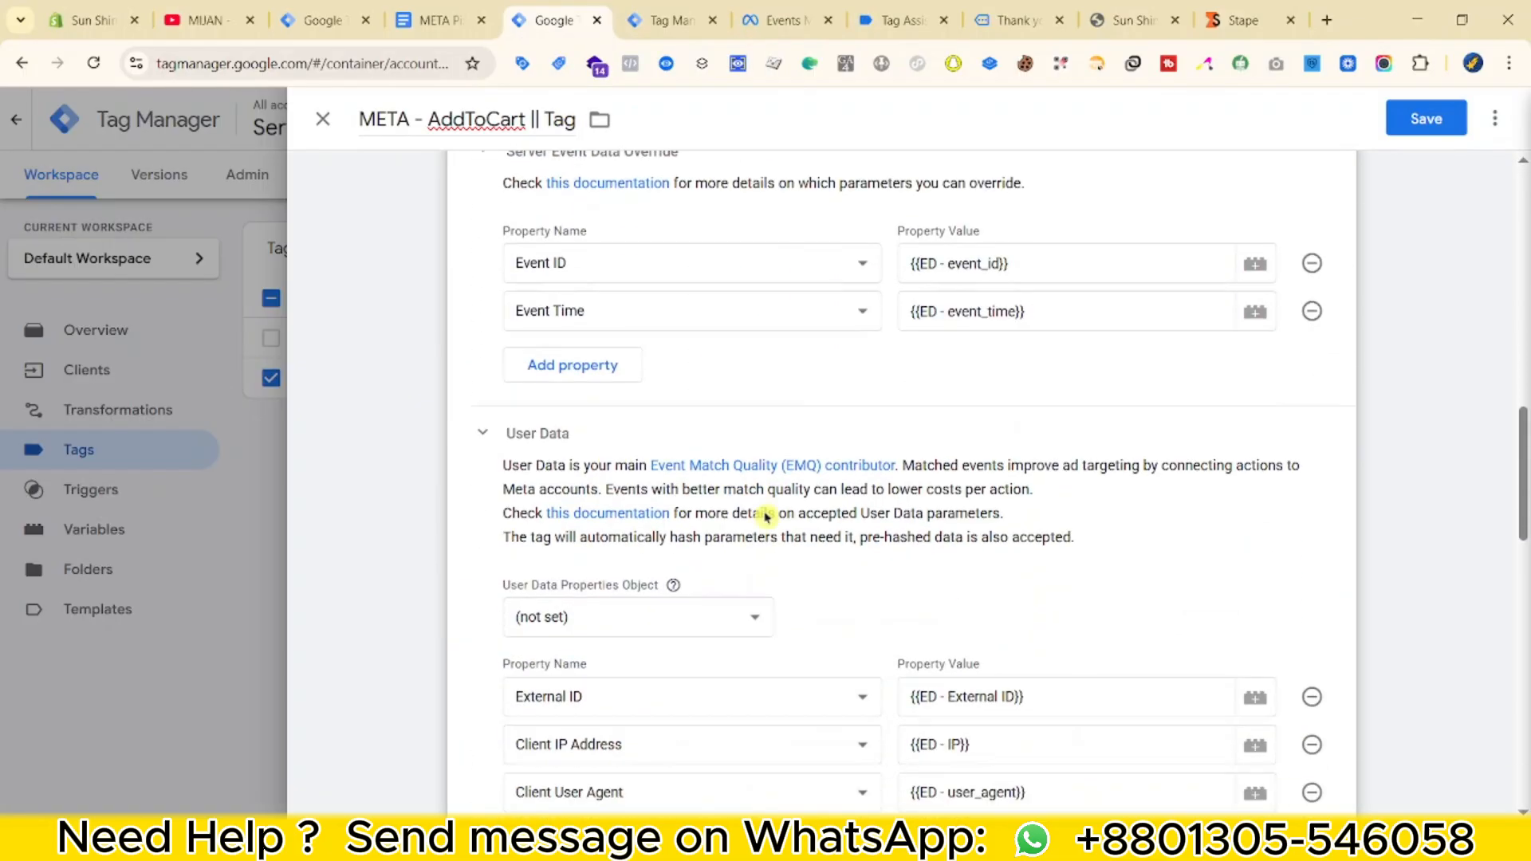
scroll(621, 322, down, 15)
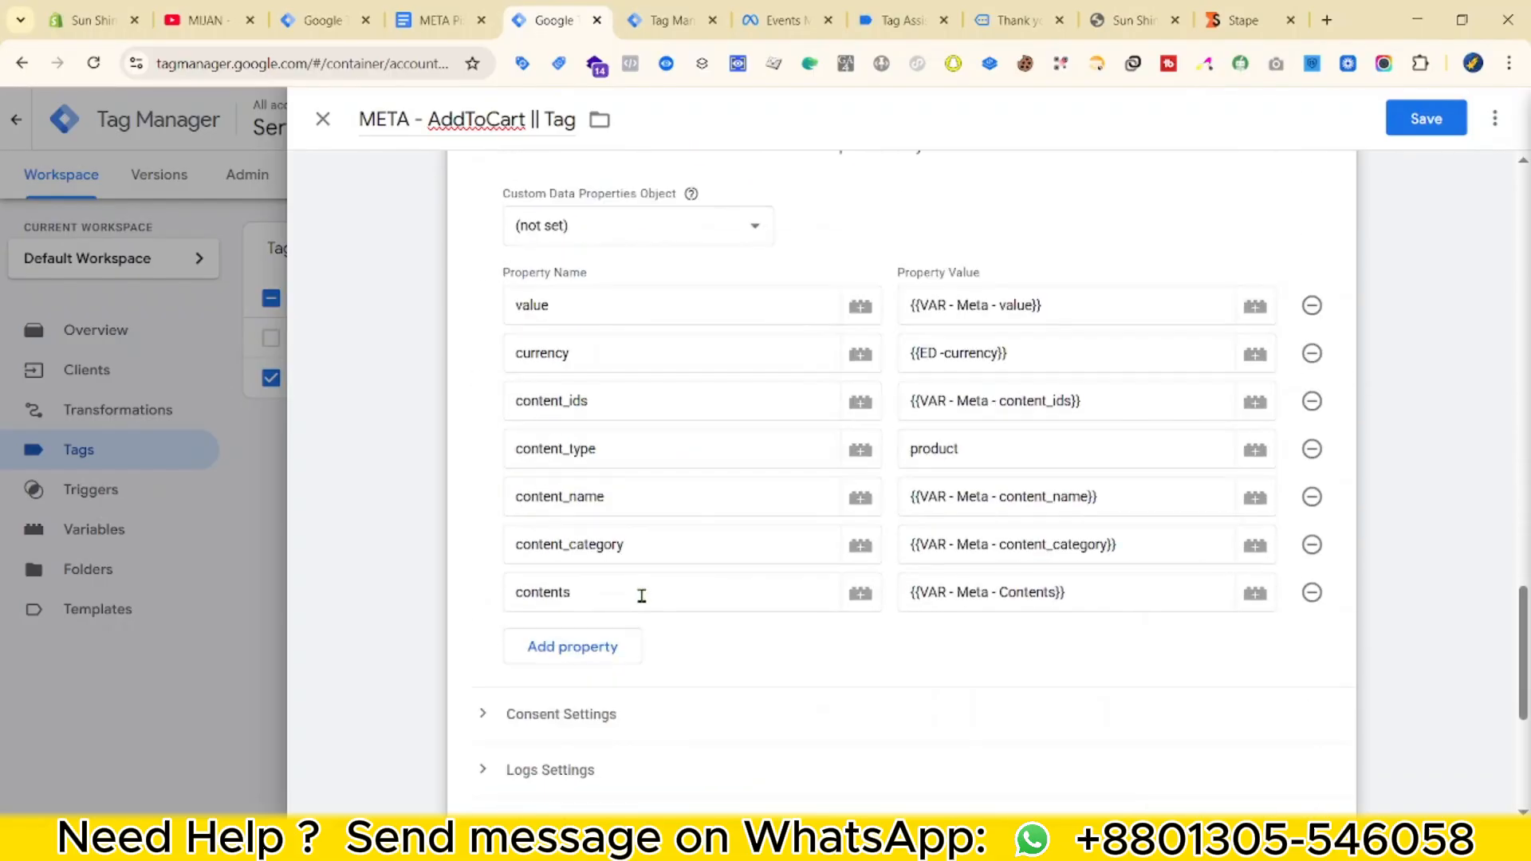
Add a num_items Custom Data row and map it to {{VAR - Meta - num_items}}.
click(592, 454)
click(594, 446)
click(374, 15)
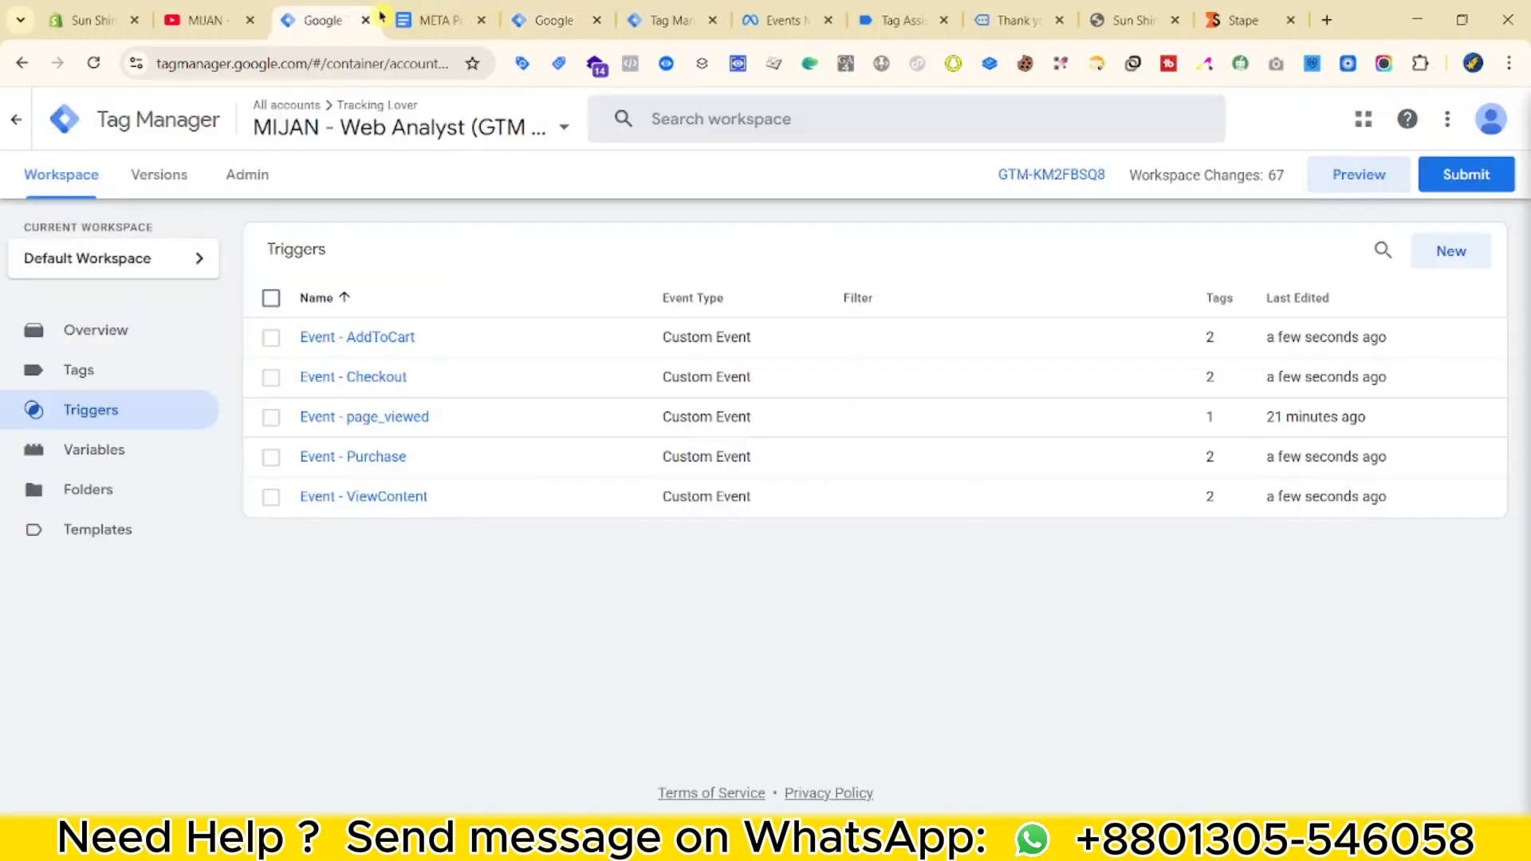
click(415, 18)
scroll(511, 359, down, 6)
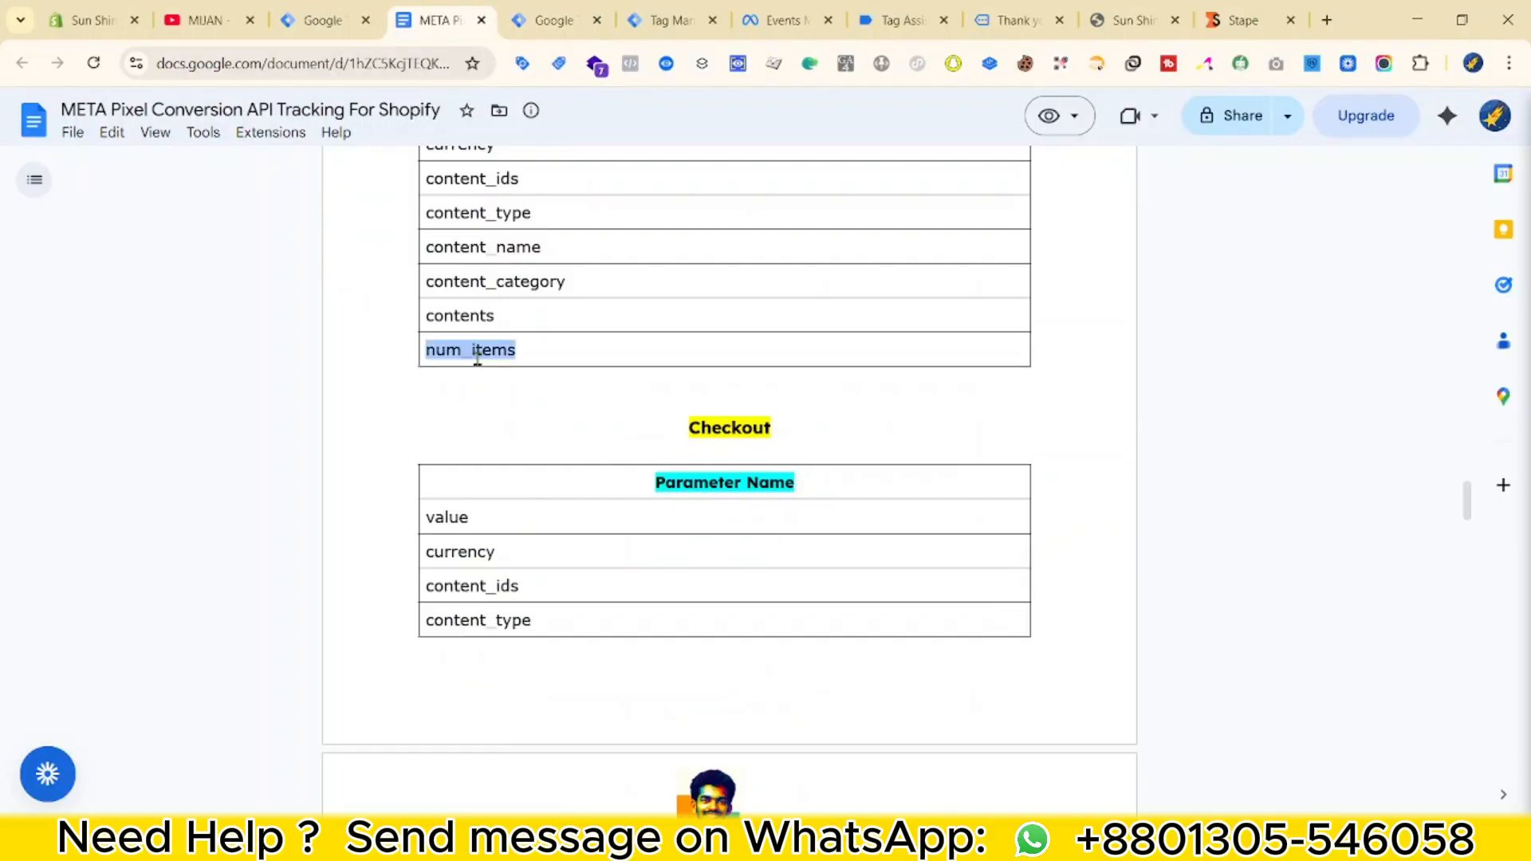
click(550, 19)
click(961, 447)
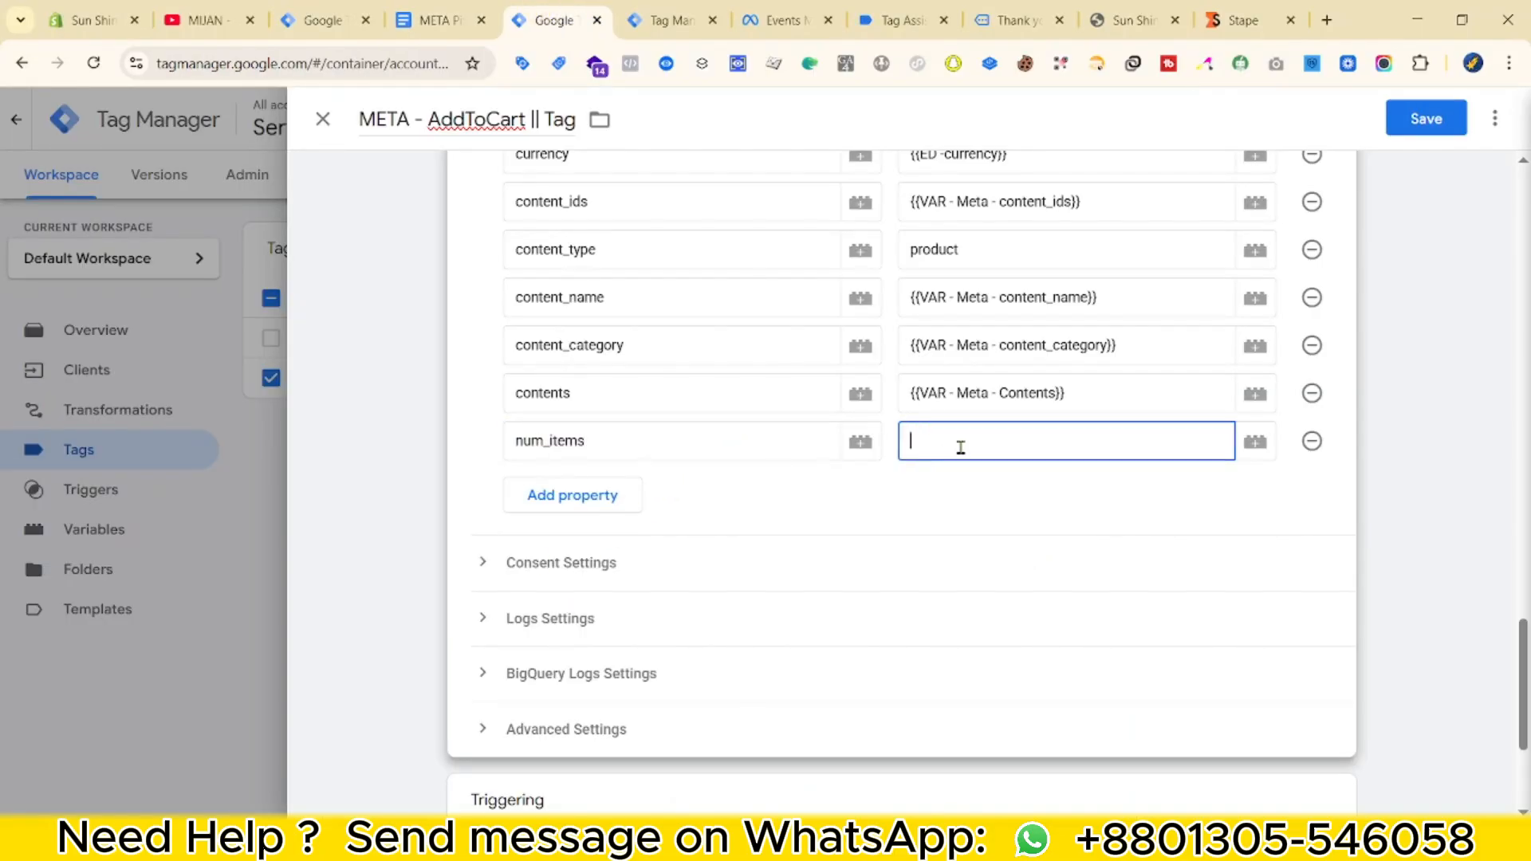
text({{nu)
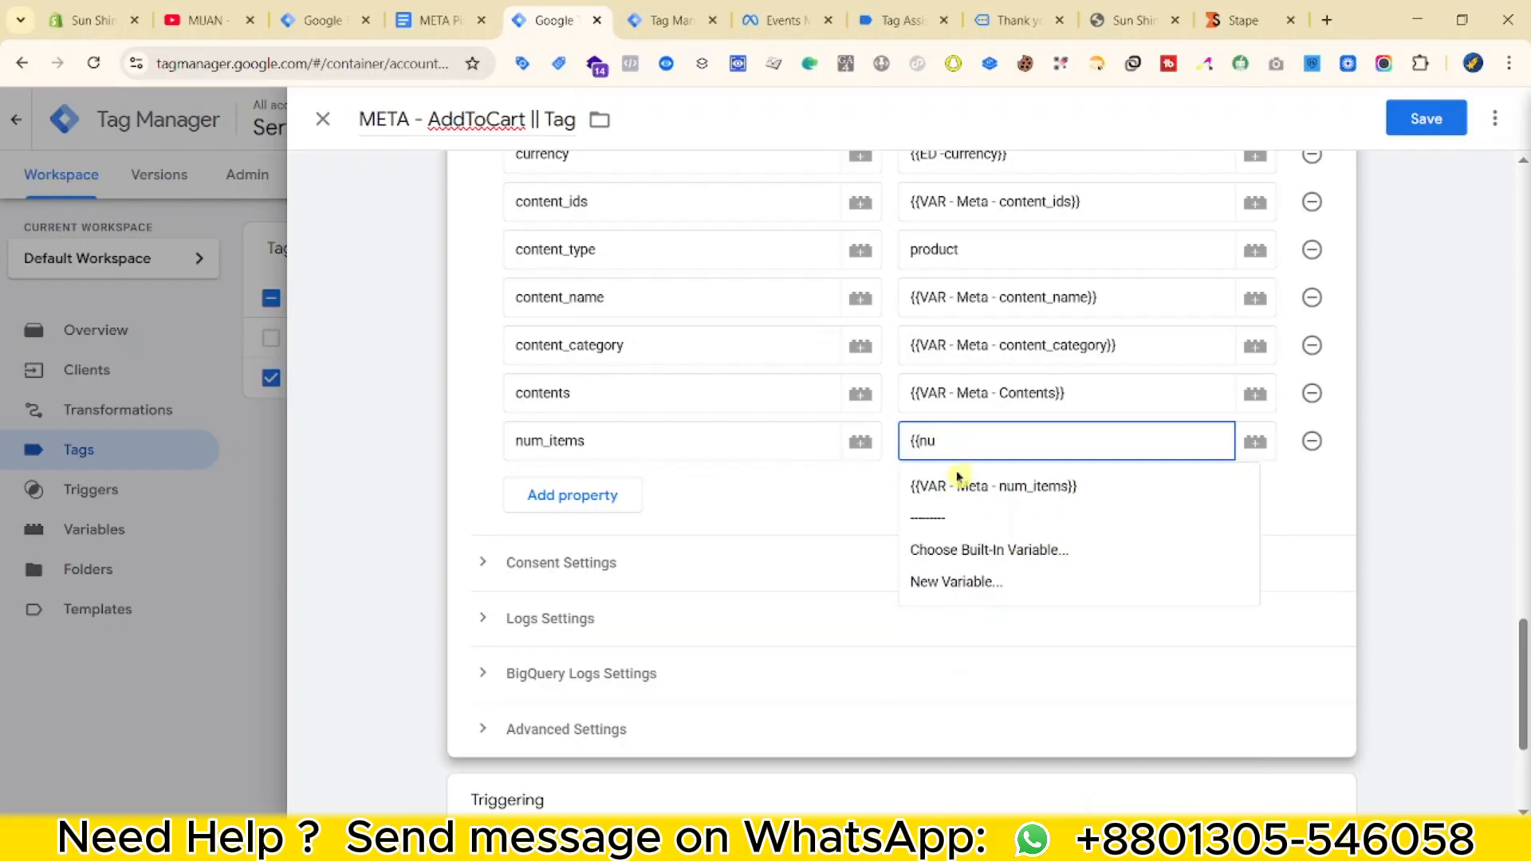
click(957, 482)
scroll(702, 571, down, 3)
Replace the tag's Event - ViewItem trigger with a new Custom Event trigger for add_to_cart.
click(1441, 562)
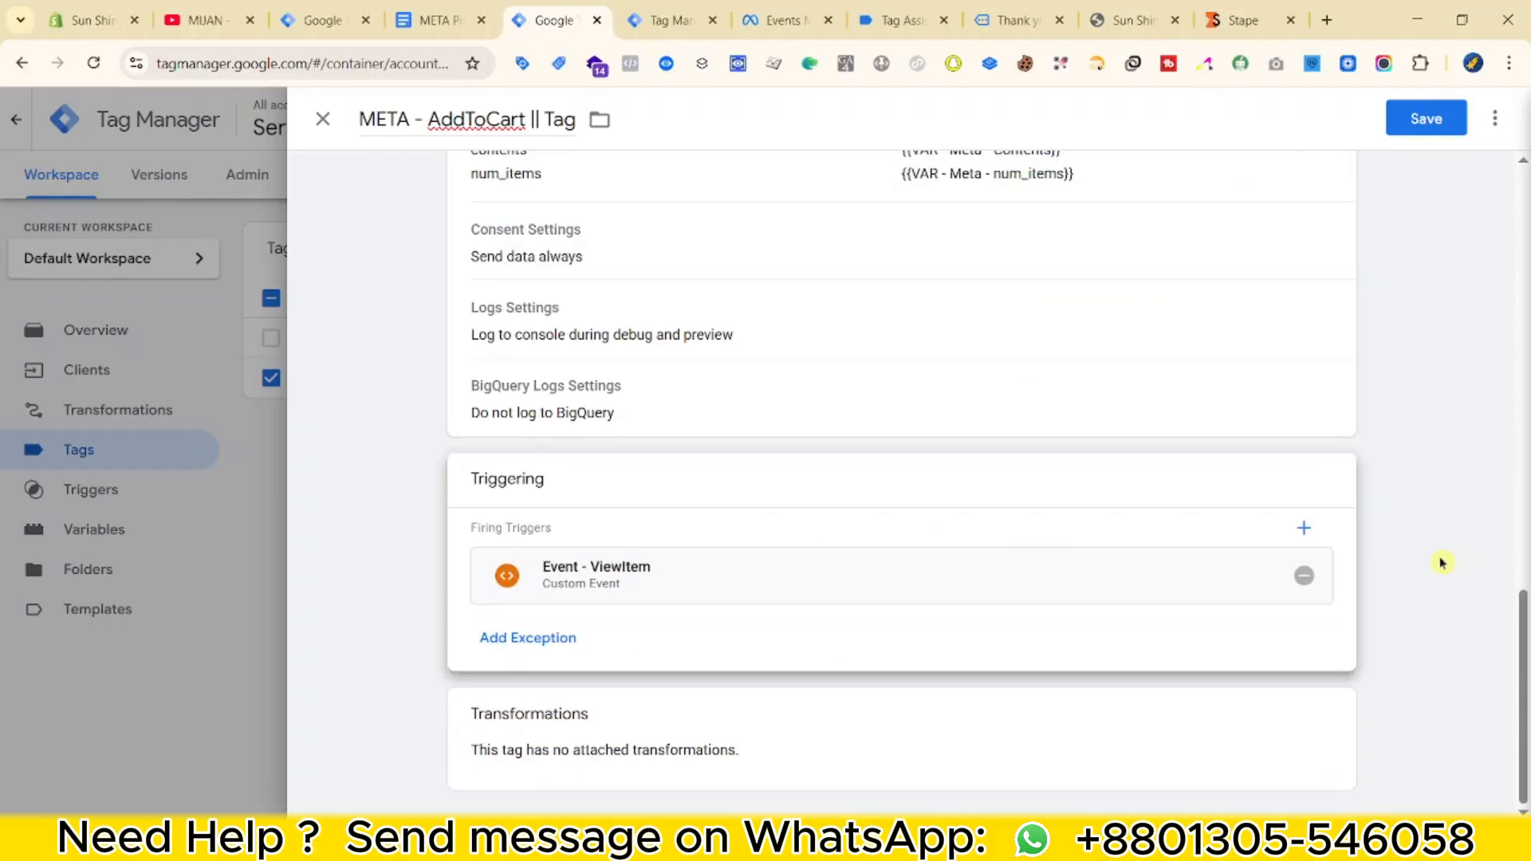
click(1303, 575)
click(1165, 574)
click(1488, 120)
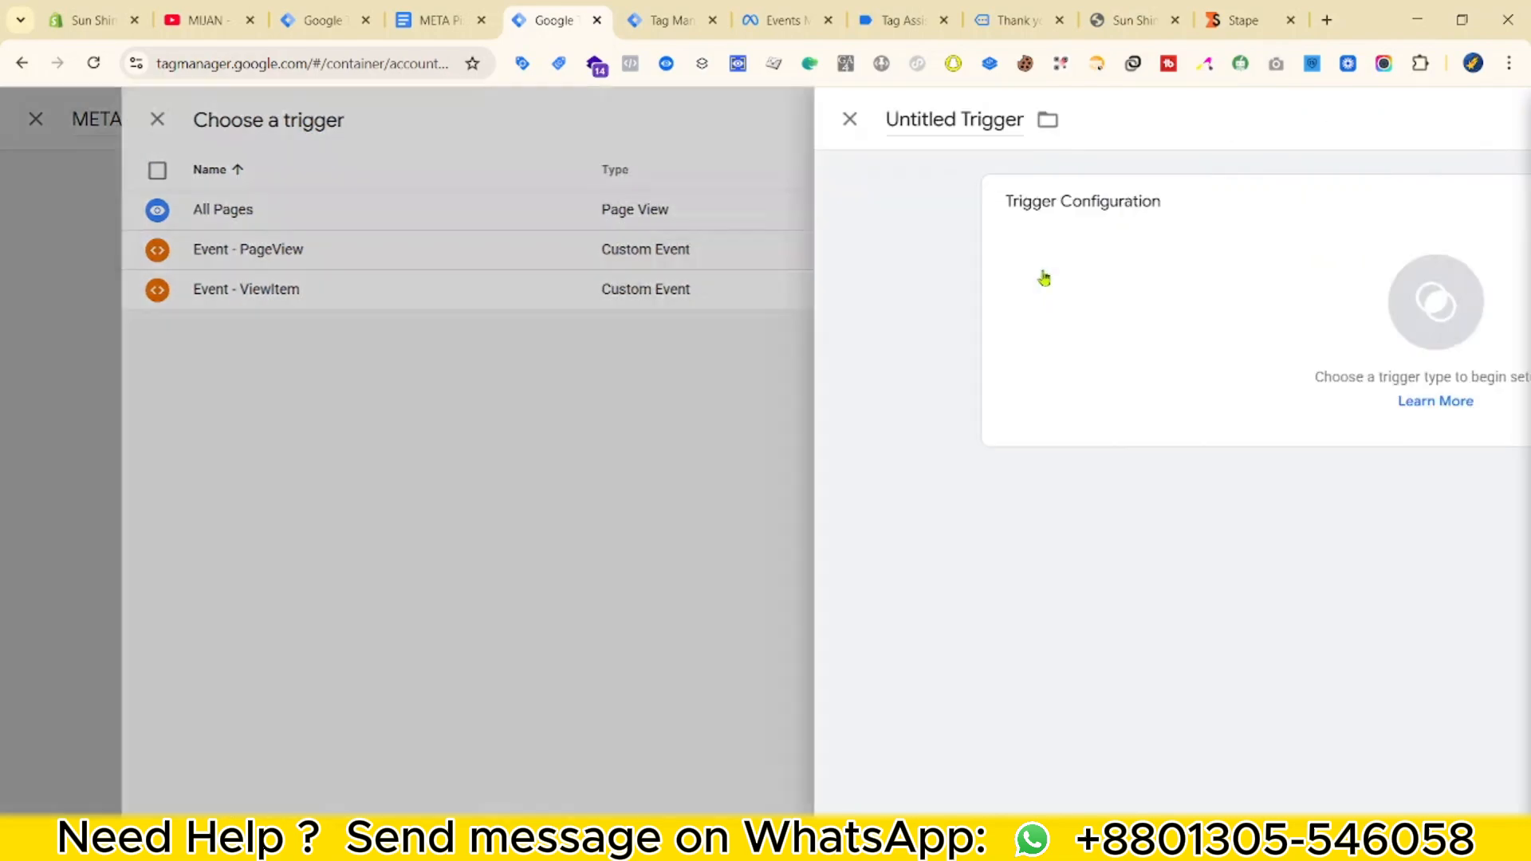
click(1042, 273)
click(1029, 233)
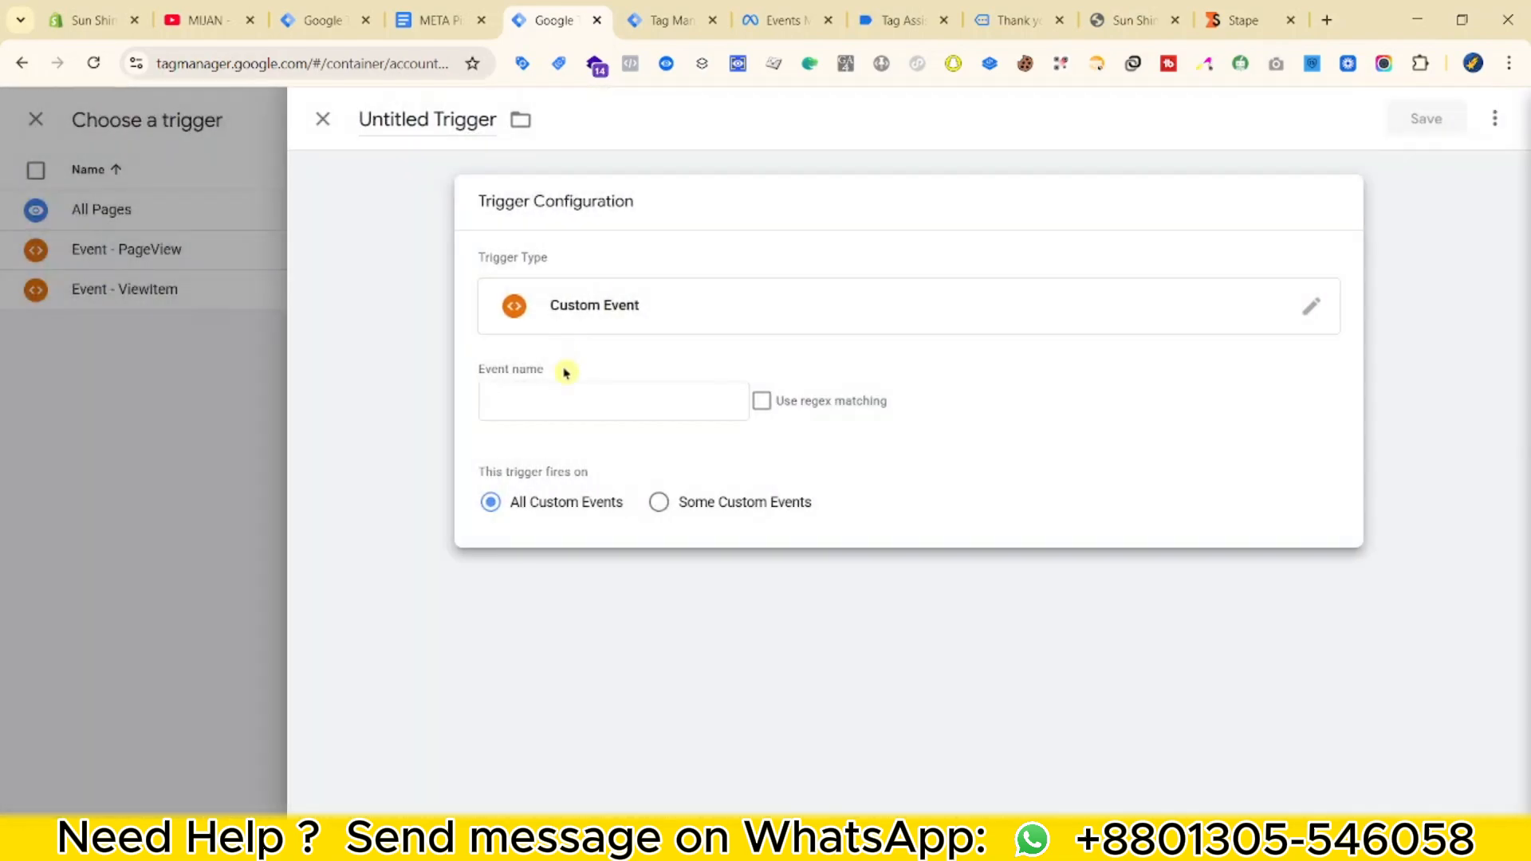
click(605, 393)
click(624, 560)
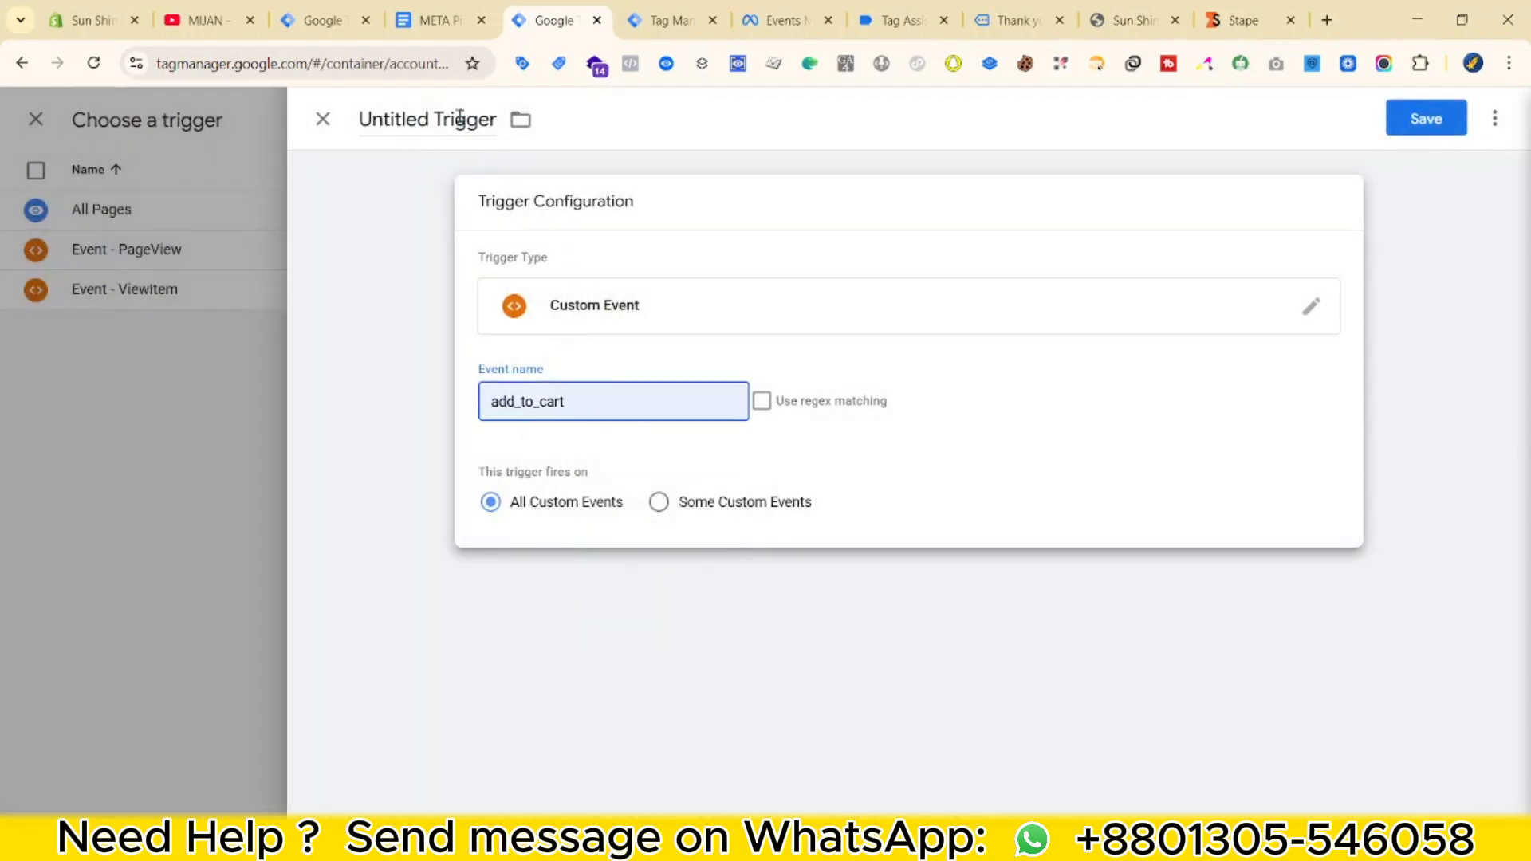
Name the trigger 'Event - AddToCart', save it, then save the META - AddToCart tag.
click(373, 120)
text(Event - Add)
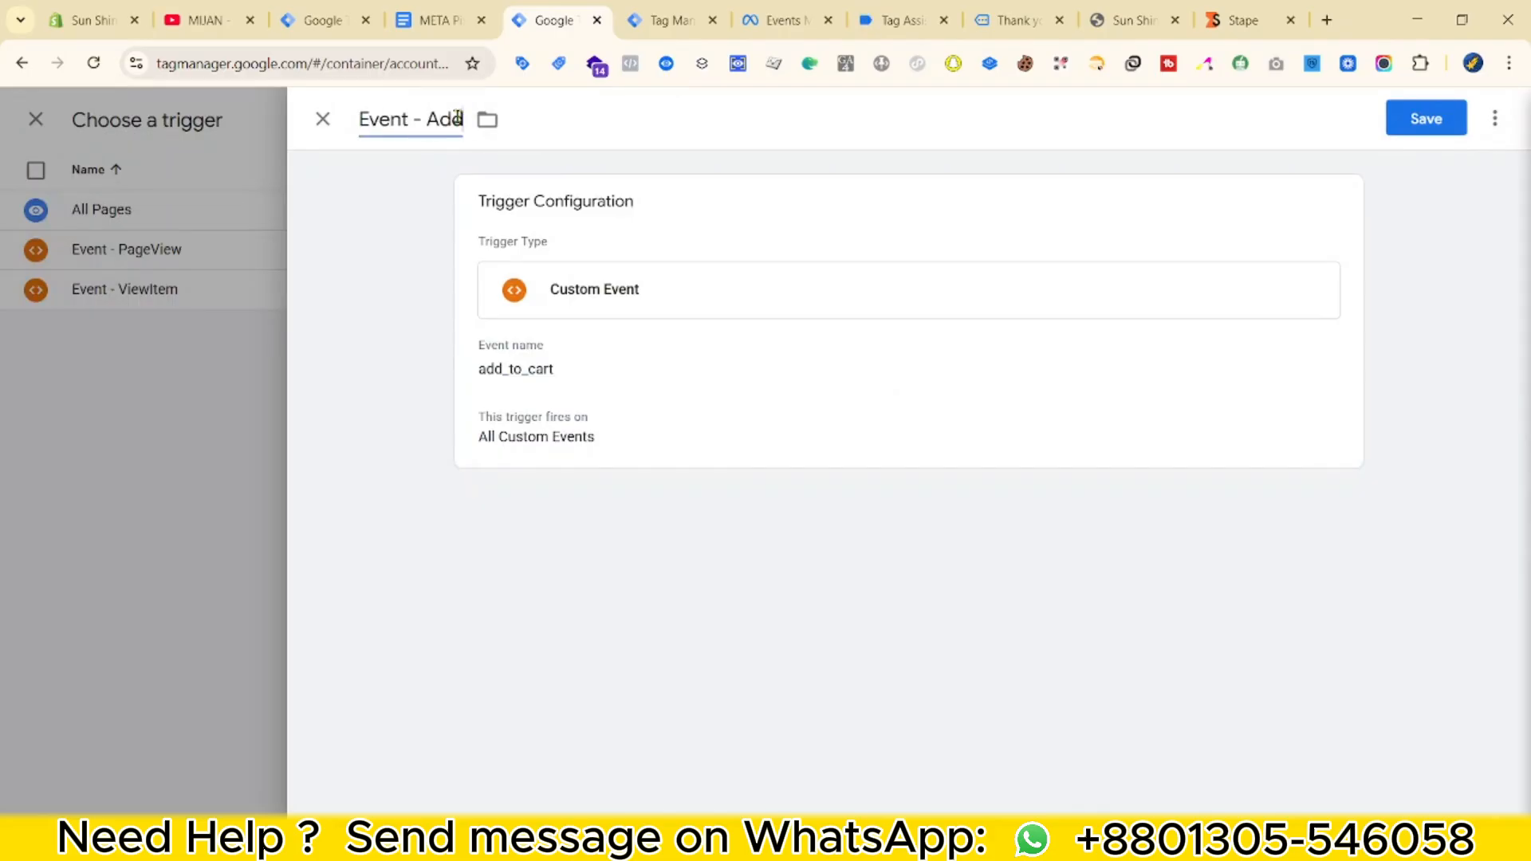
text(ToCart)
click(1426, 118)
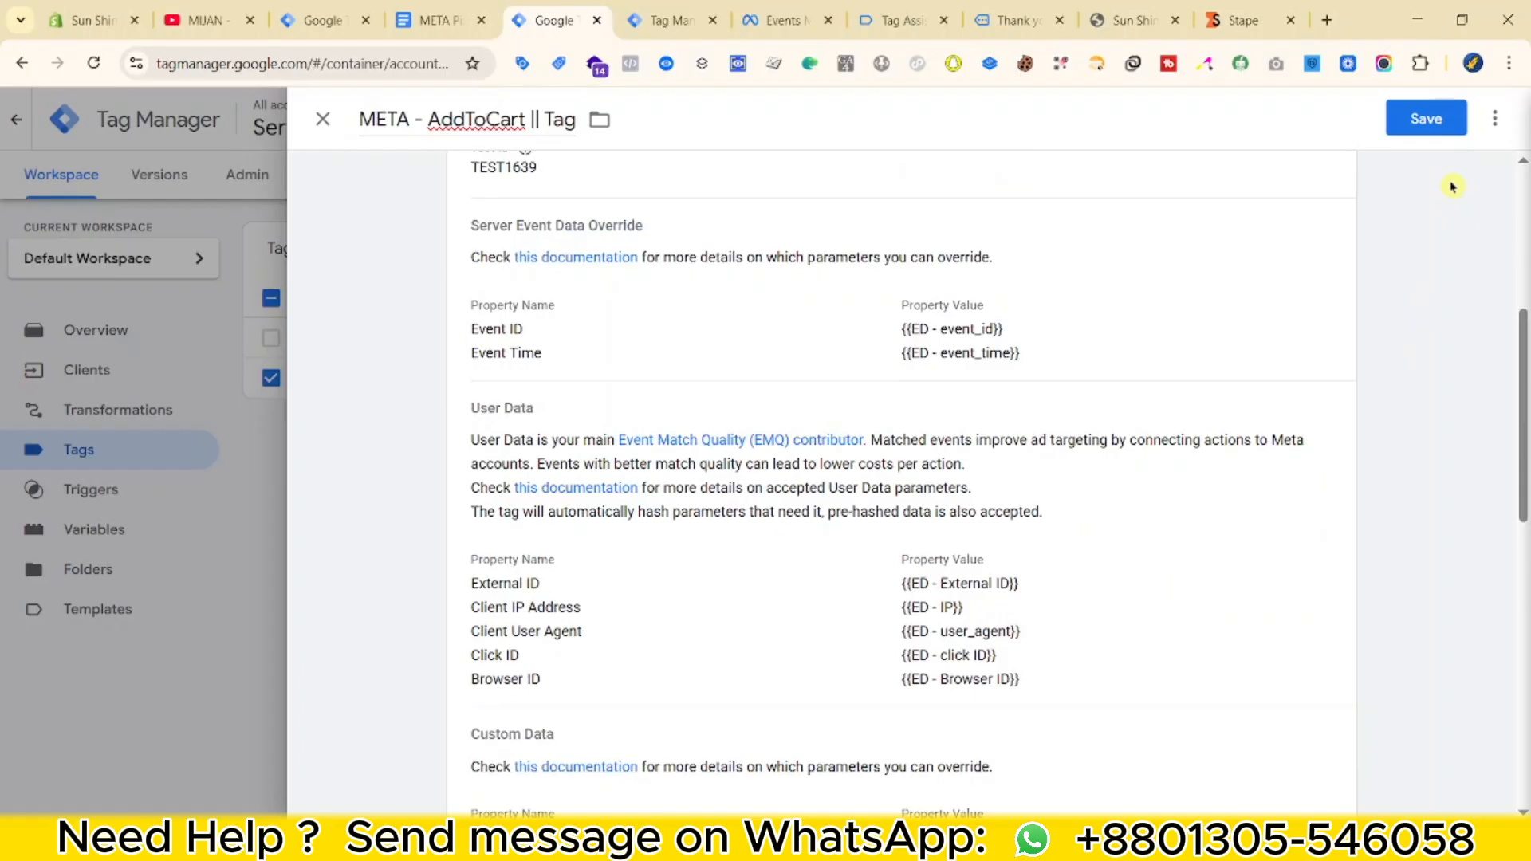
click(1426, 118)
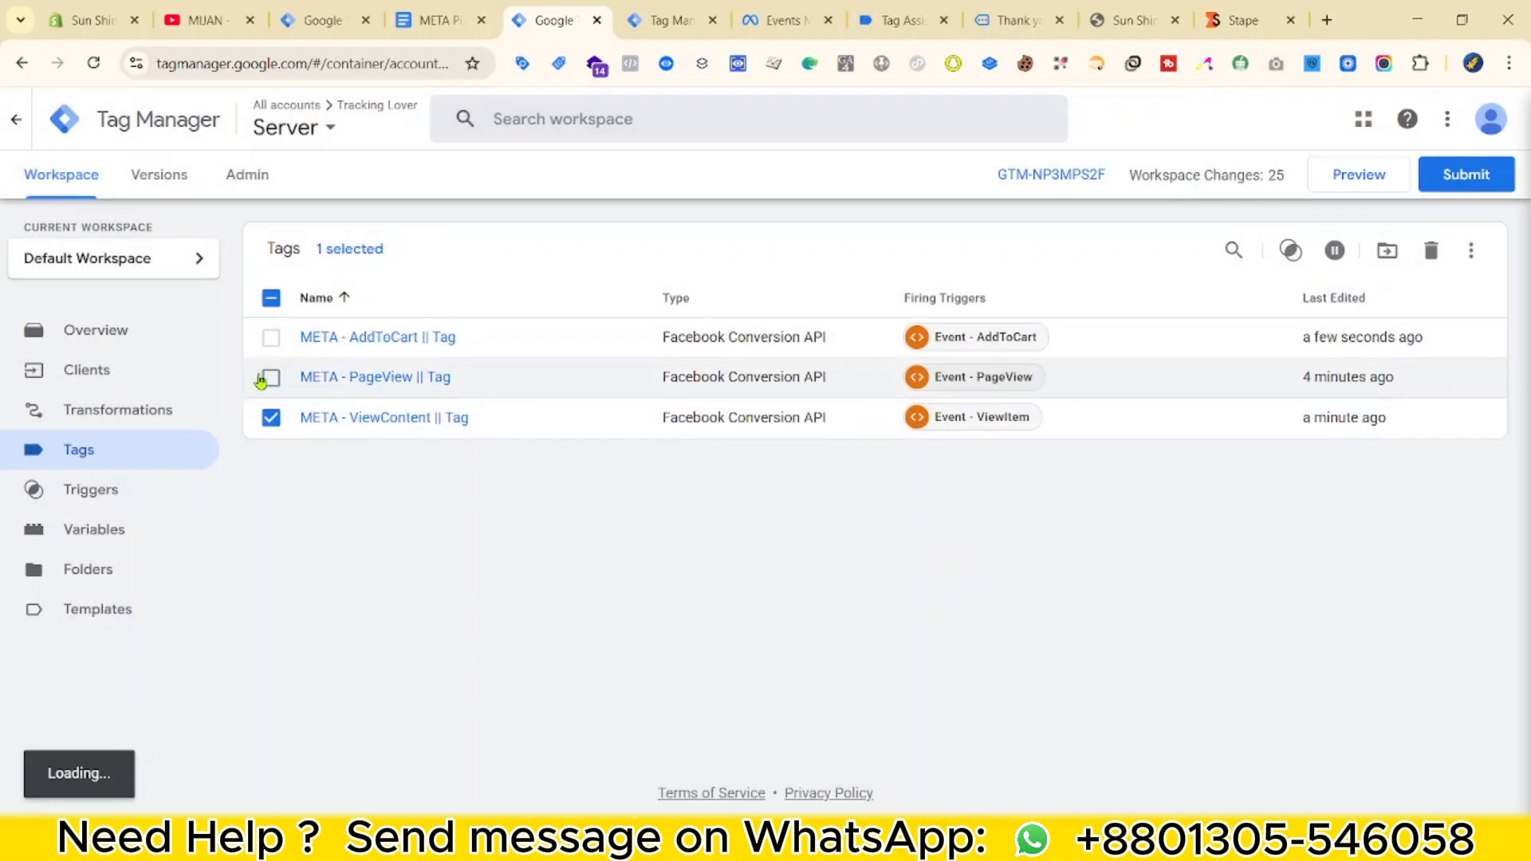
click(455, 353)
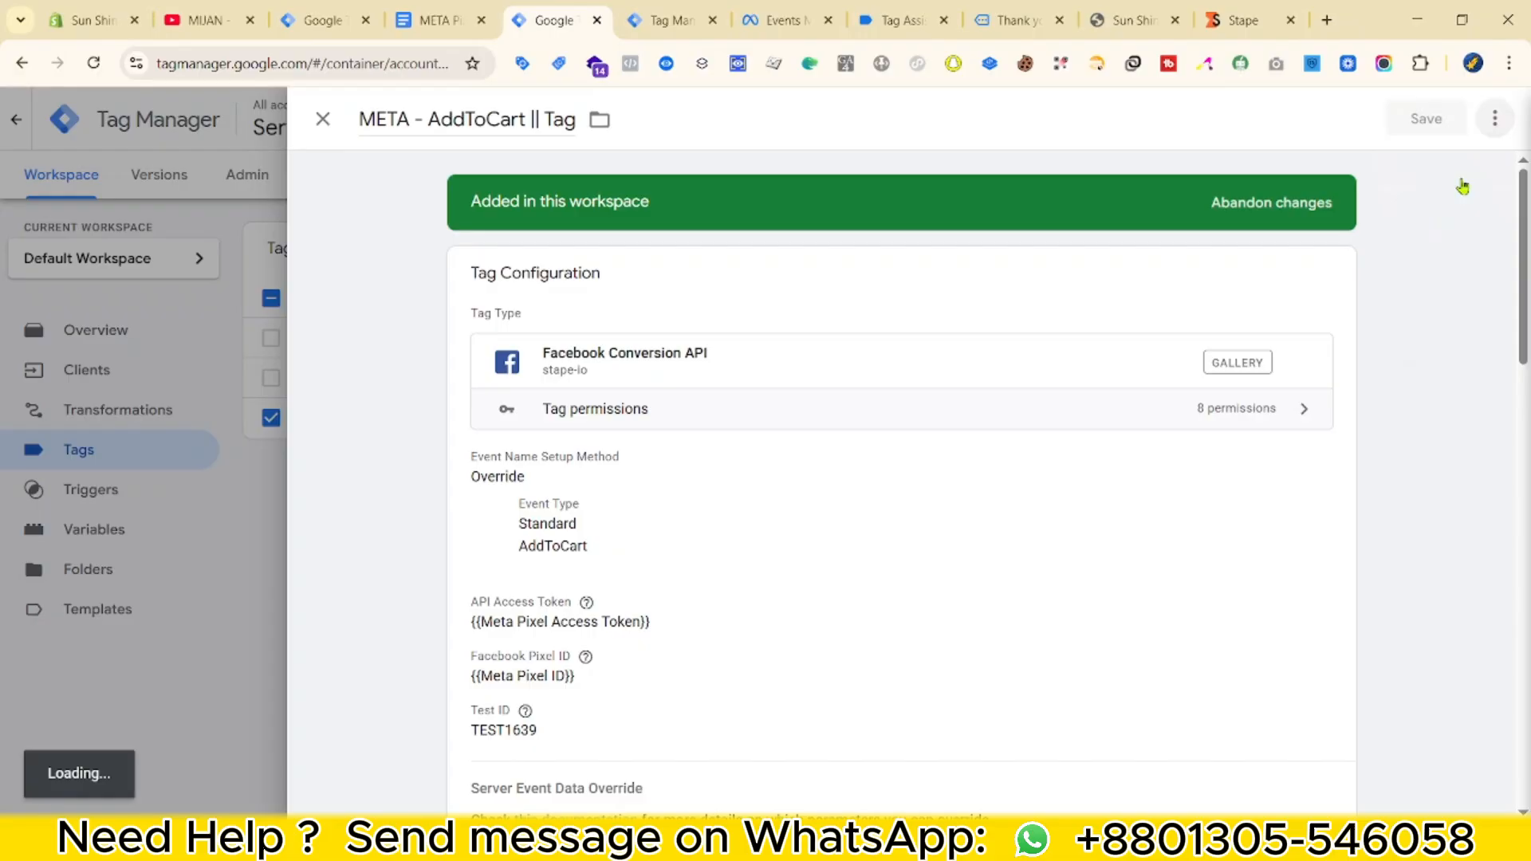
Copy the META - AddToCart tag and rename the copy META - Checkout.
click(1495, 118)
click(1435, 156)
click(448, 118)
key(BackSpace)
key(BackSpace)
key(BackSpace)
key(BackSpace)
key(BackSpace)
key(BackSpace)
key(BackSpace)
key(BackSpace)
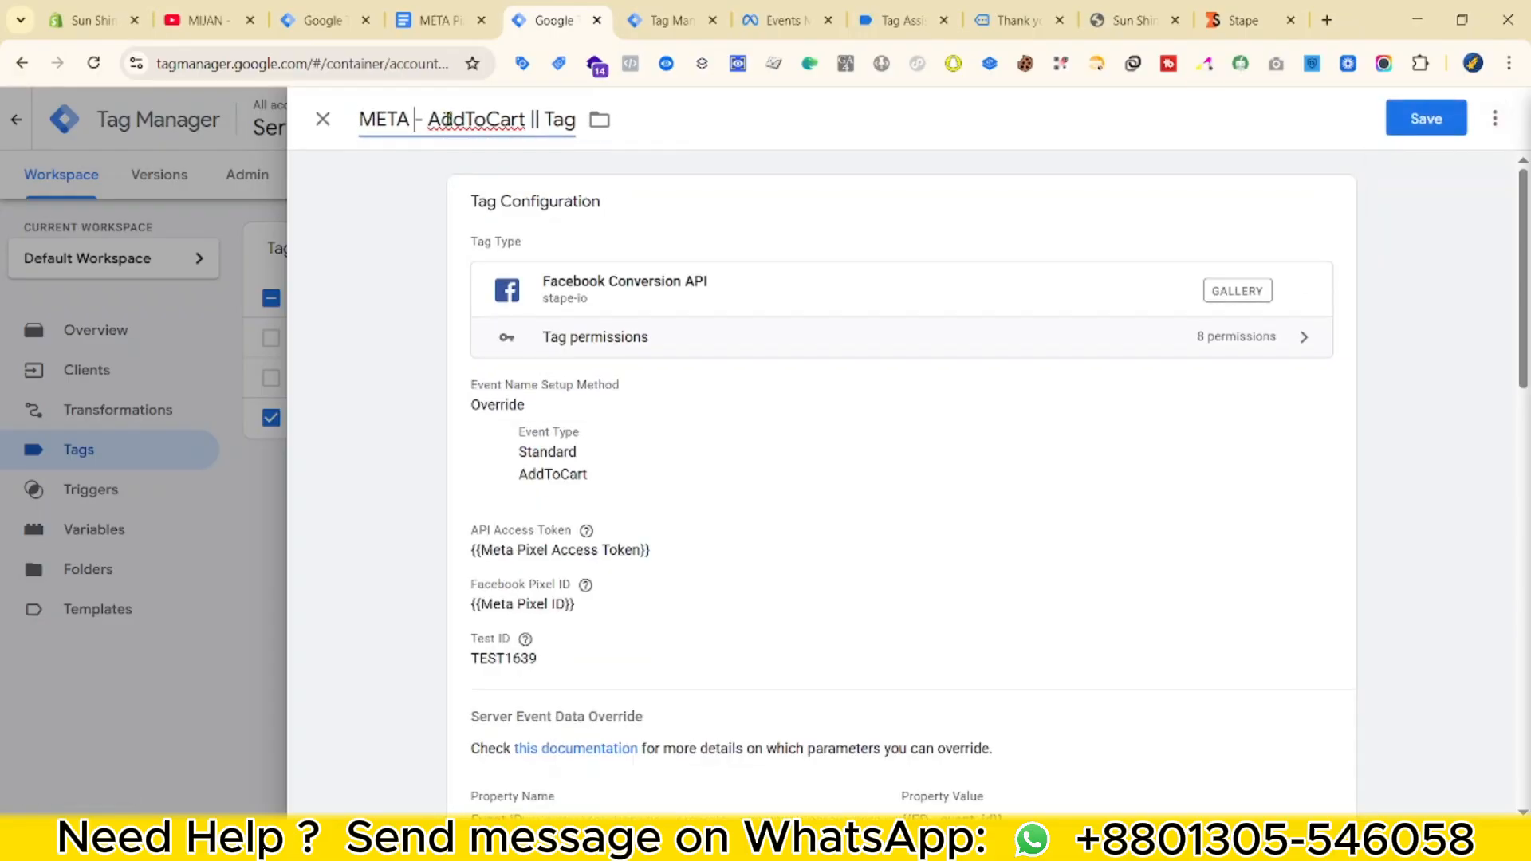
double_click(448, 119)
text(Checkout)
Set the Checkout tag's standard event type to InitiateCheckout.
click(574, 473)
click(637, 545)
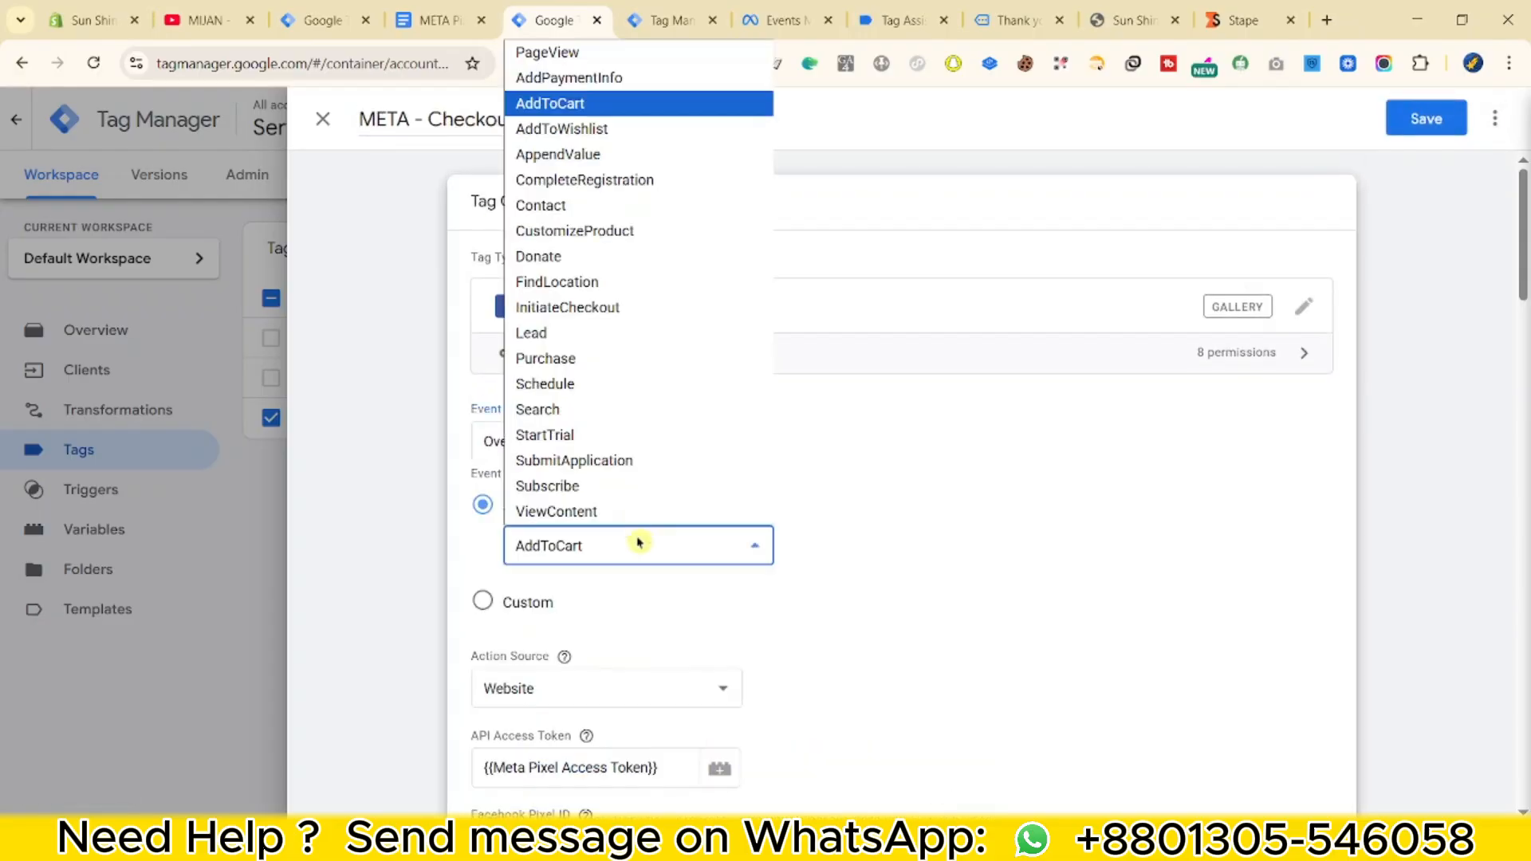
click(630, 310)
scroll(718, 638, down, 4)
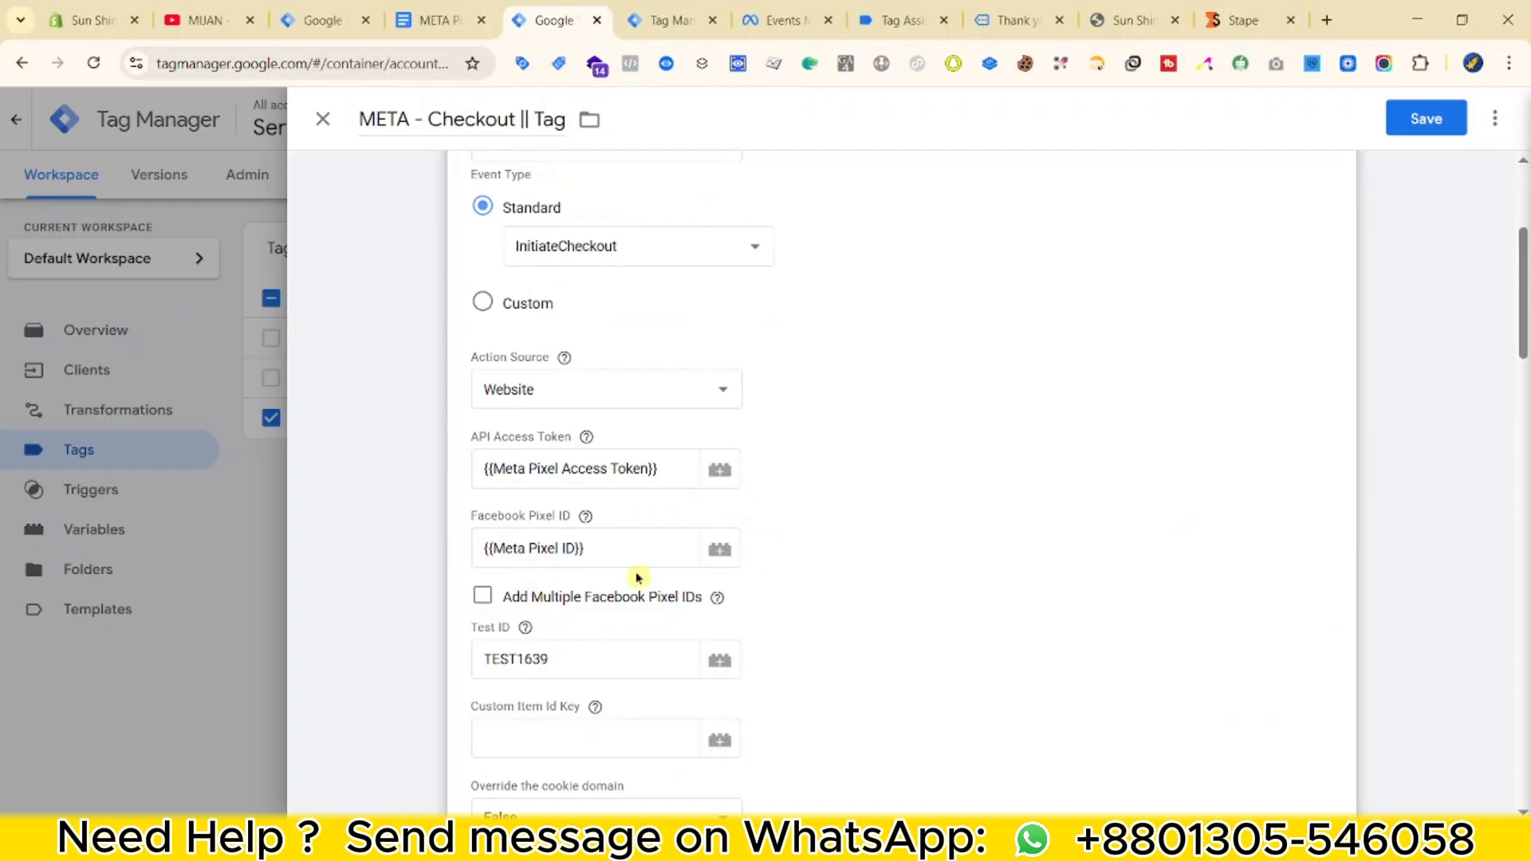
scroll(638, 577, down, 12)
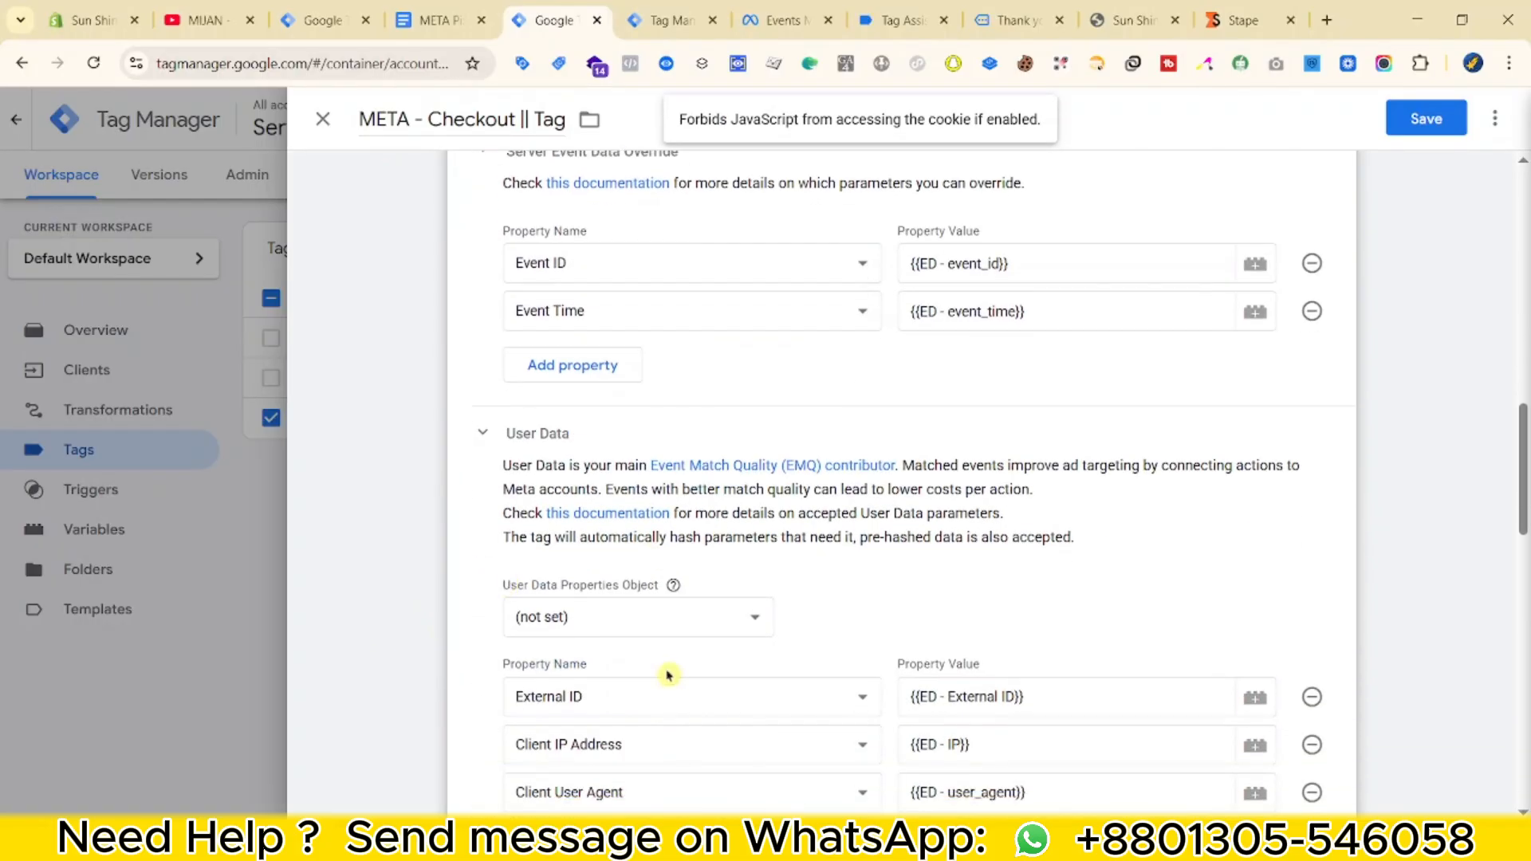
scroll(668, 676, down, 12)
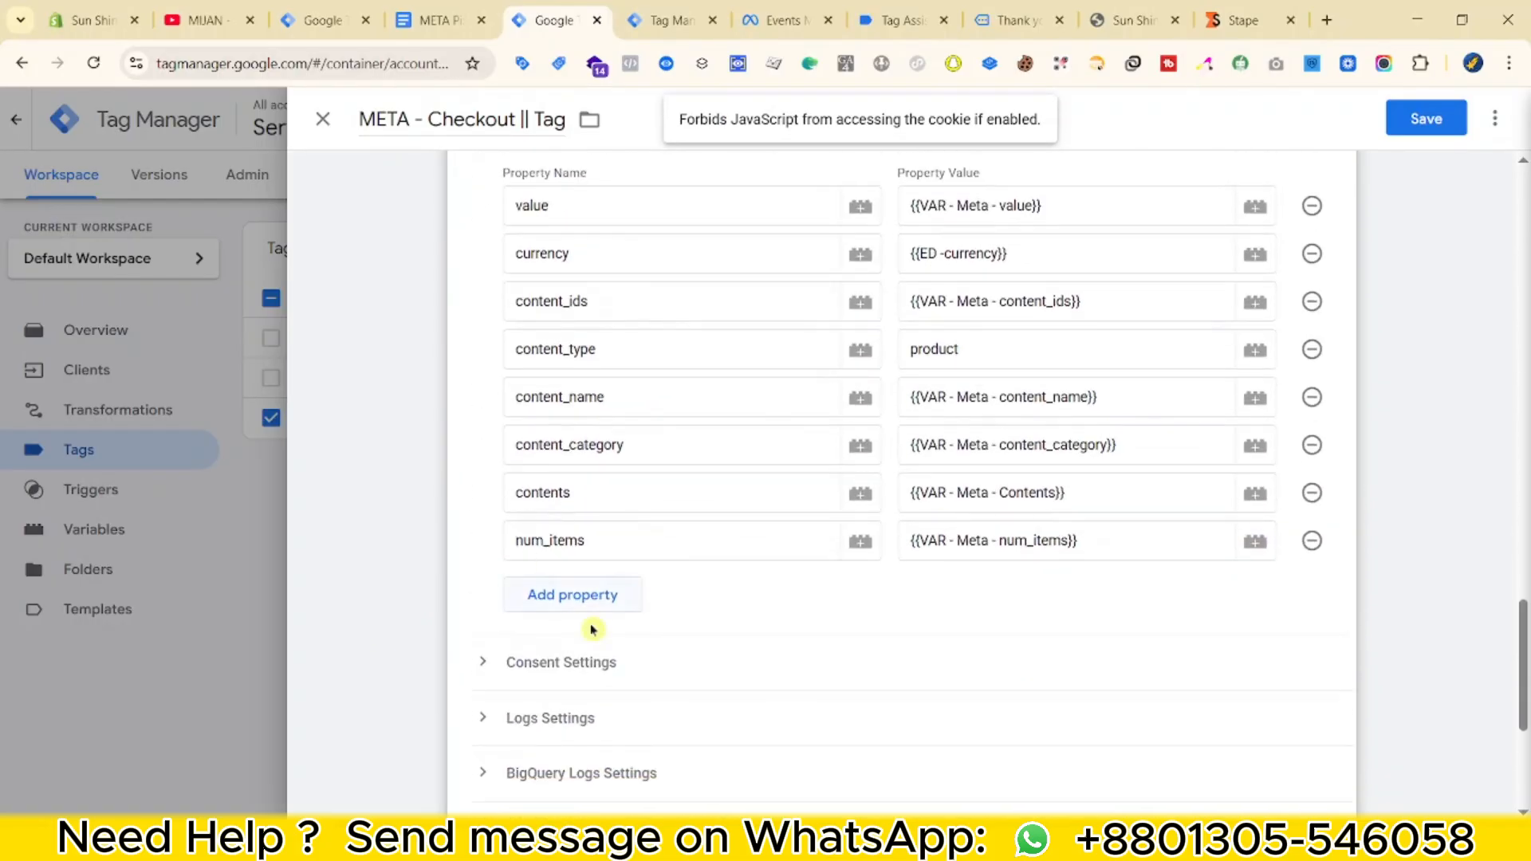
scroll(590, 630, down, 5)
Swap the AddToCart trigger for a new begin_checkout Custom Event trigger and save it.
click(936, 539)
click(1304, 575)
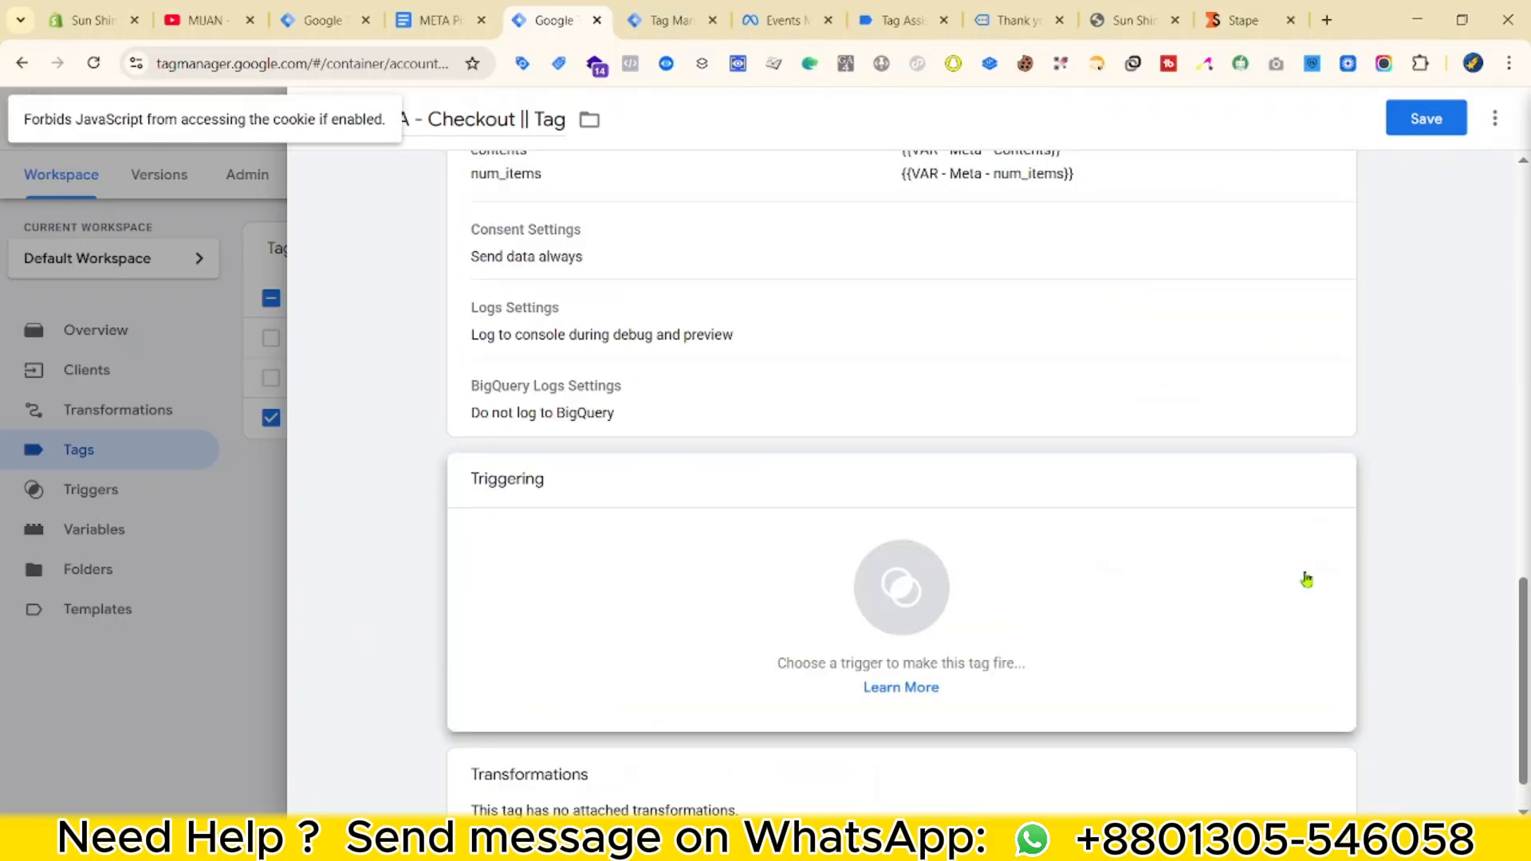
click(997, 567)
click(1484, 121)
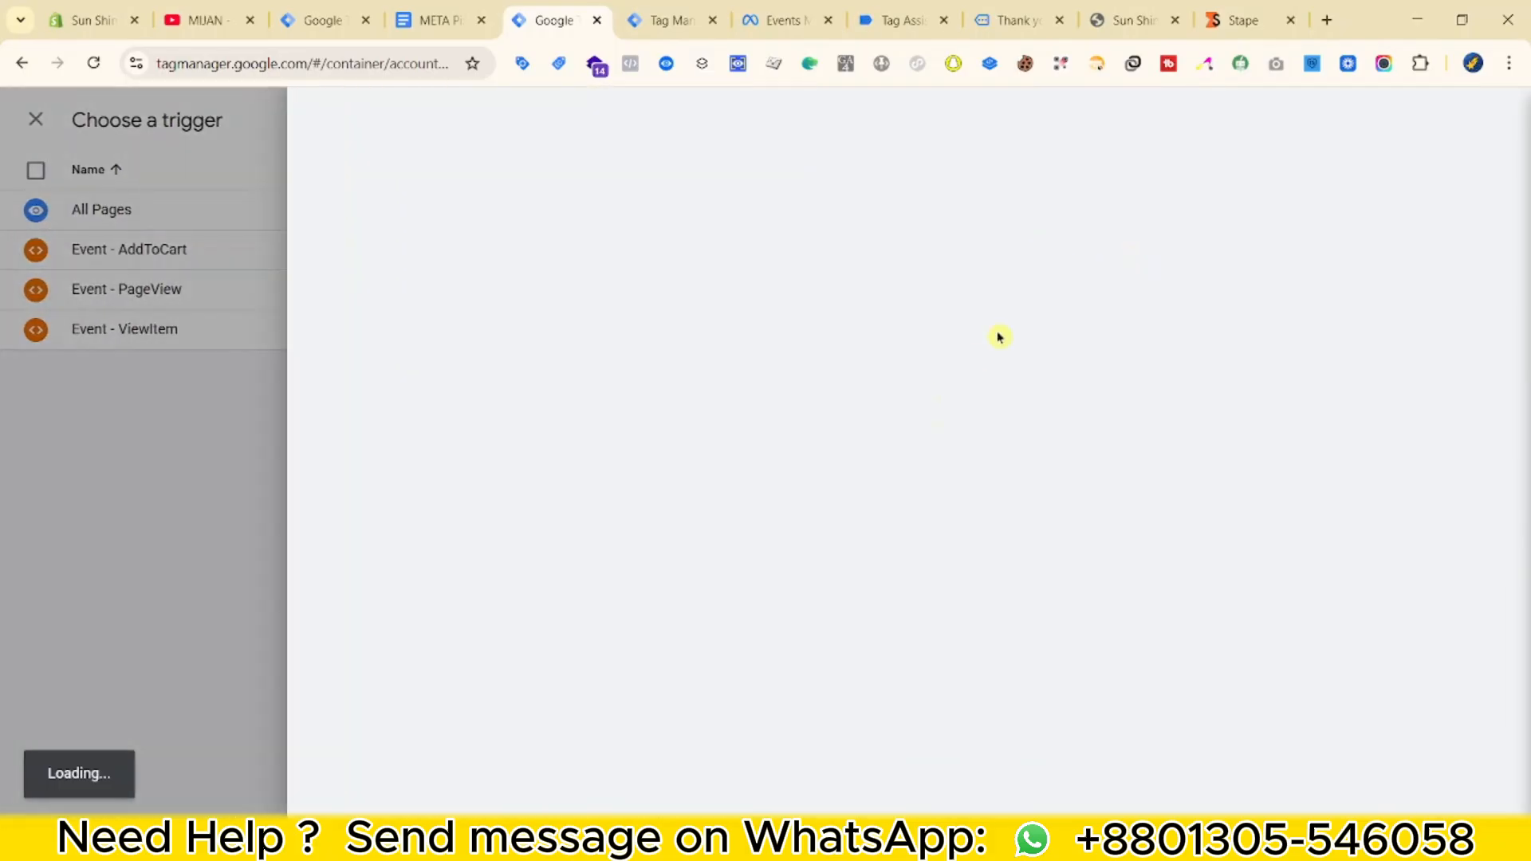
click(1009, 323)
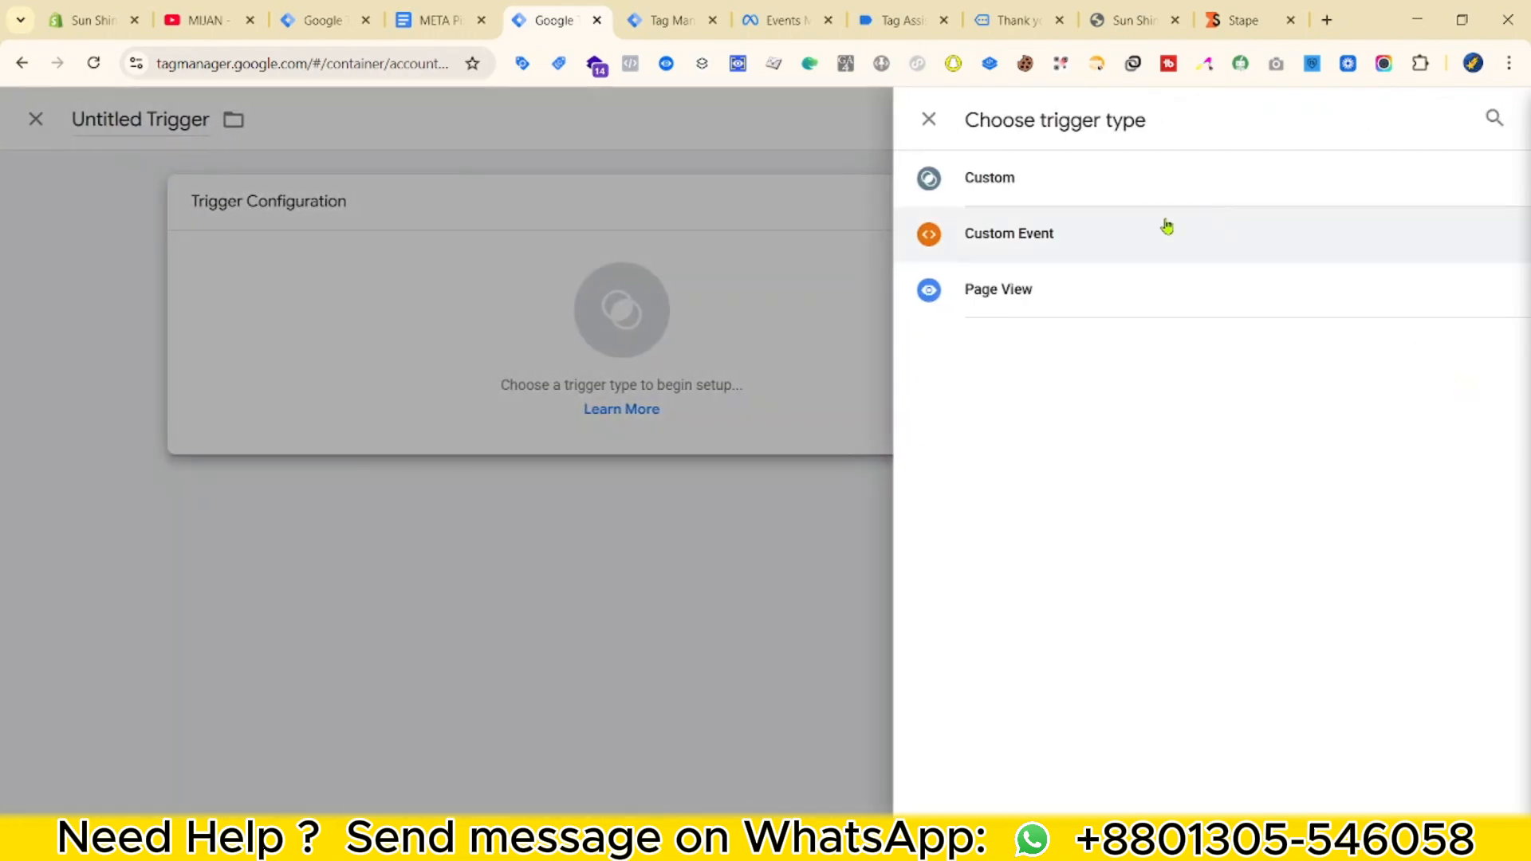
click(1161, 229)
click(609, 410)
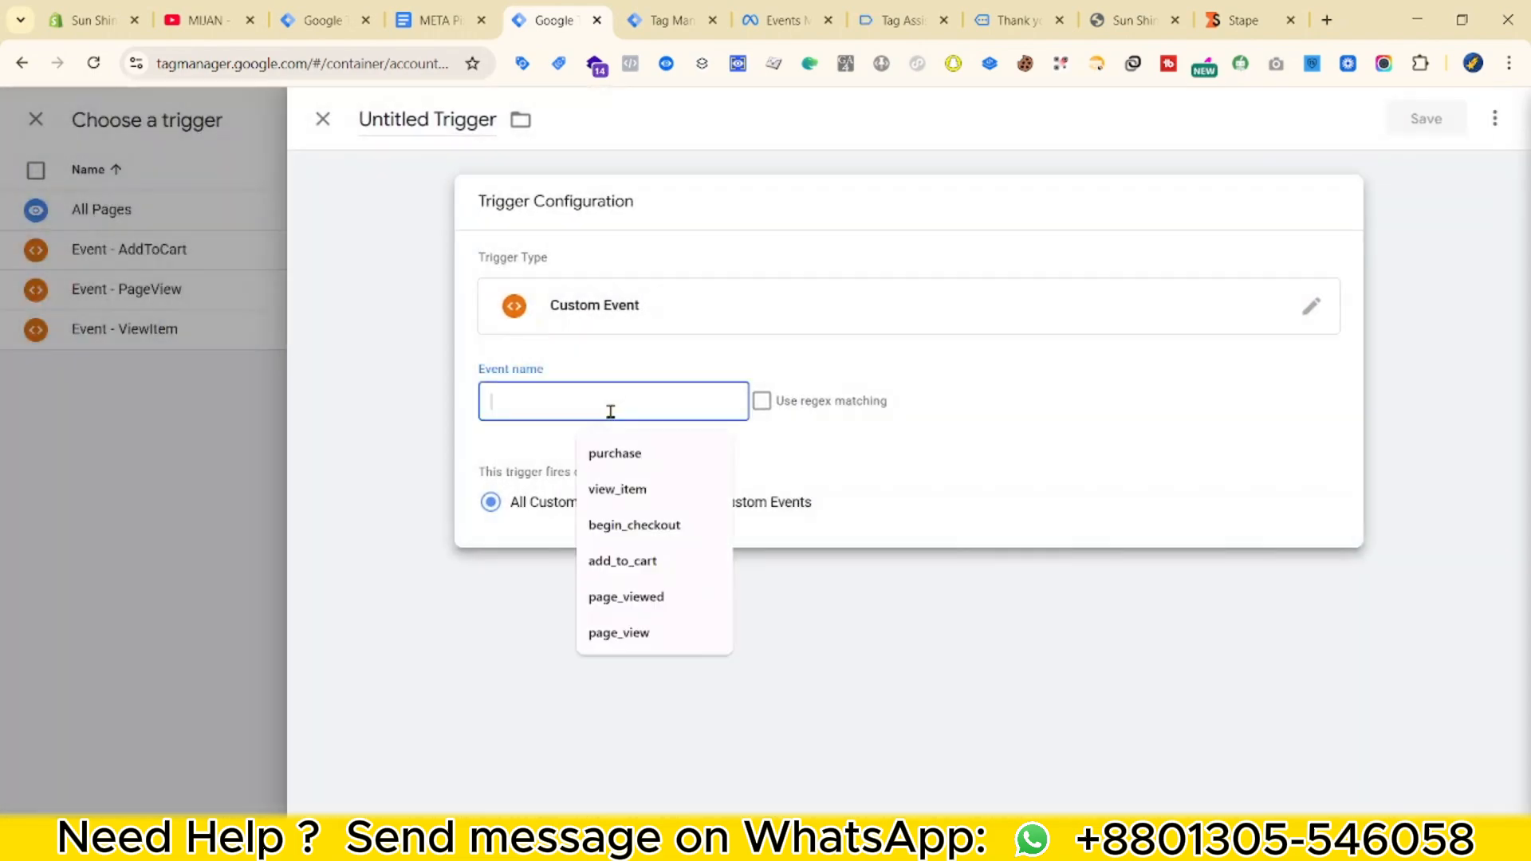
click(687, 523)
click(470, 131)
text(Event -)
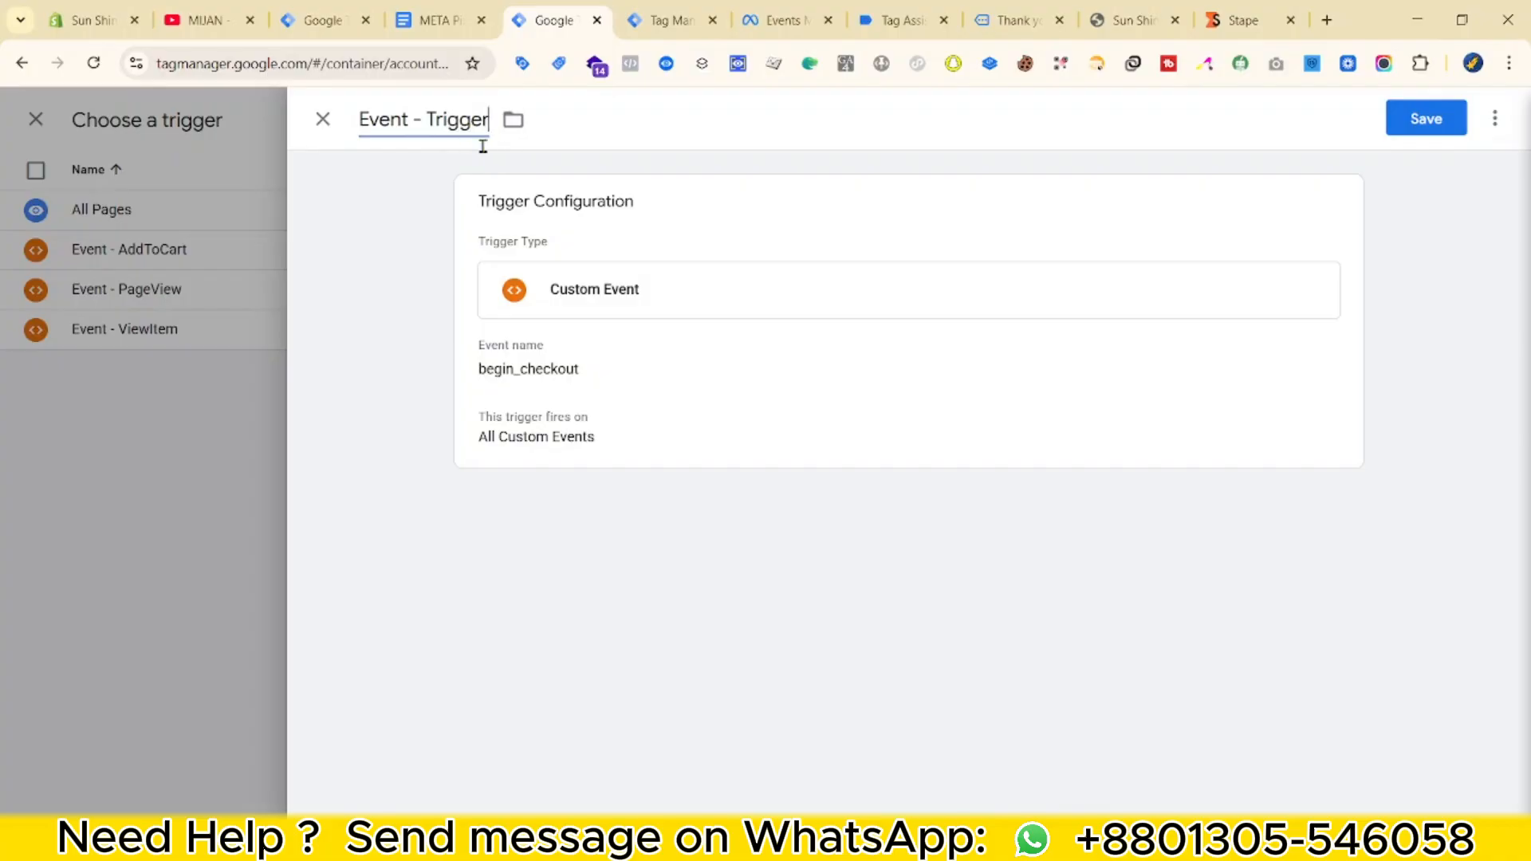
click(1435, 121)
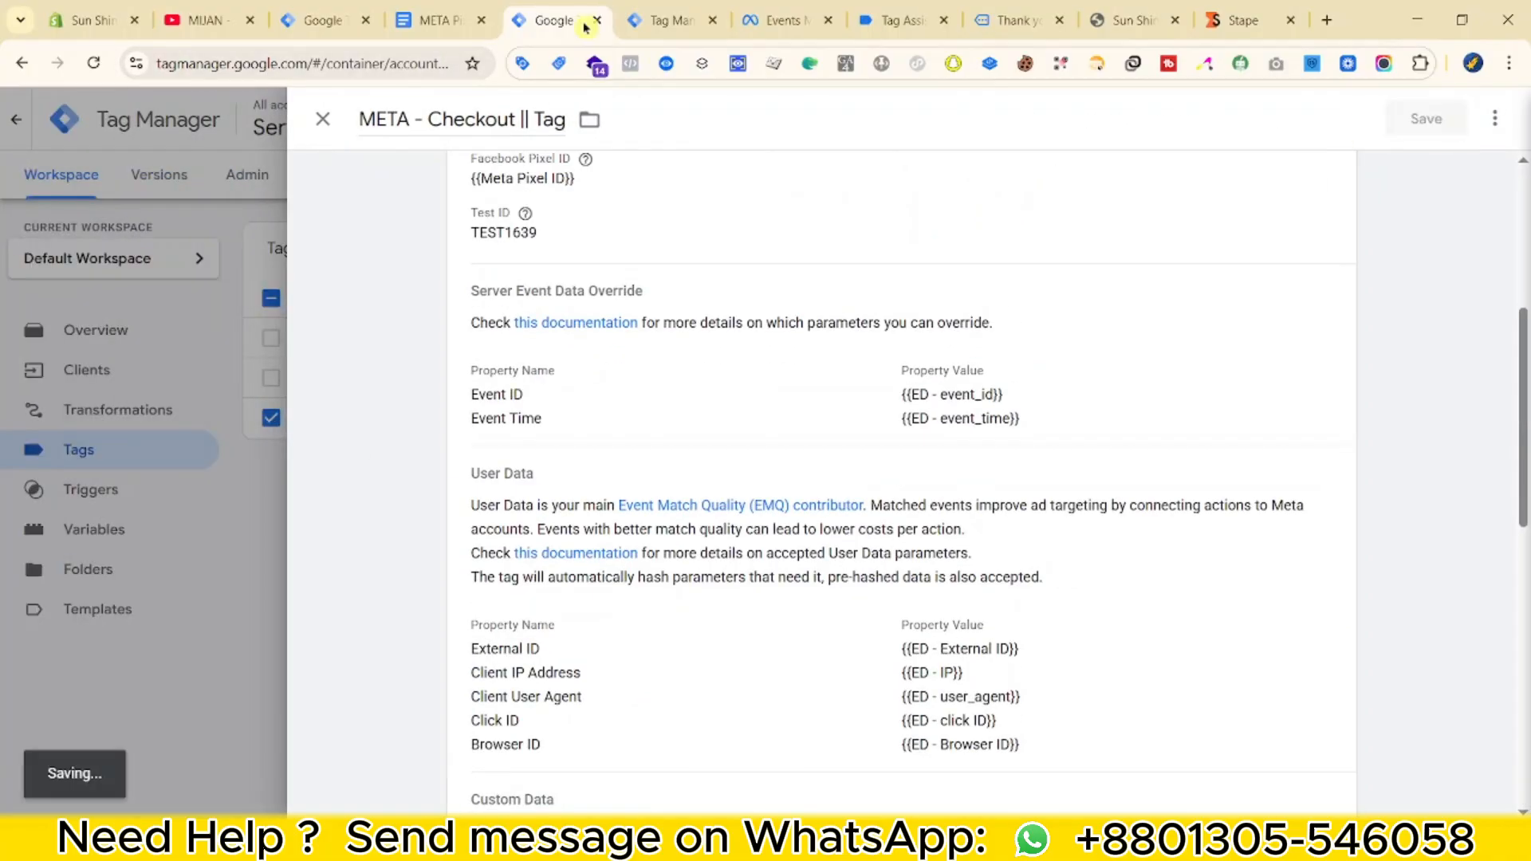
Check the Meta reference doc, then duplicate the META - Checkout tag.
click(435, 19)
scroll(716, 505, down, 5)
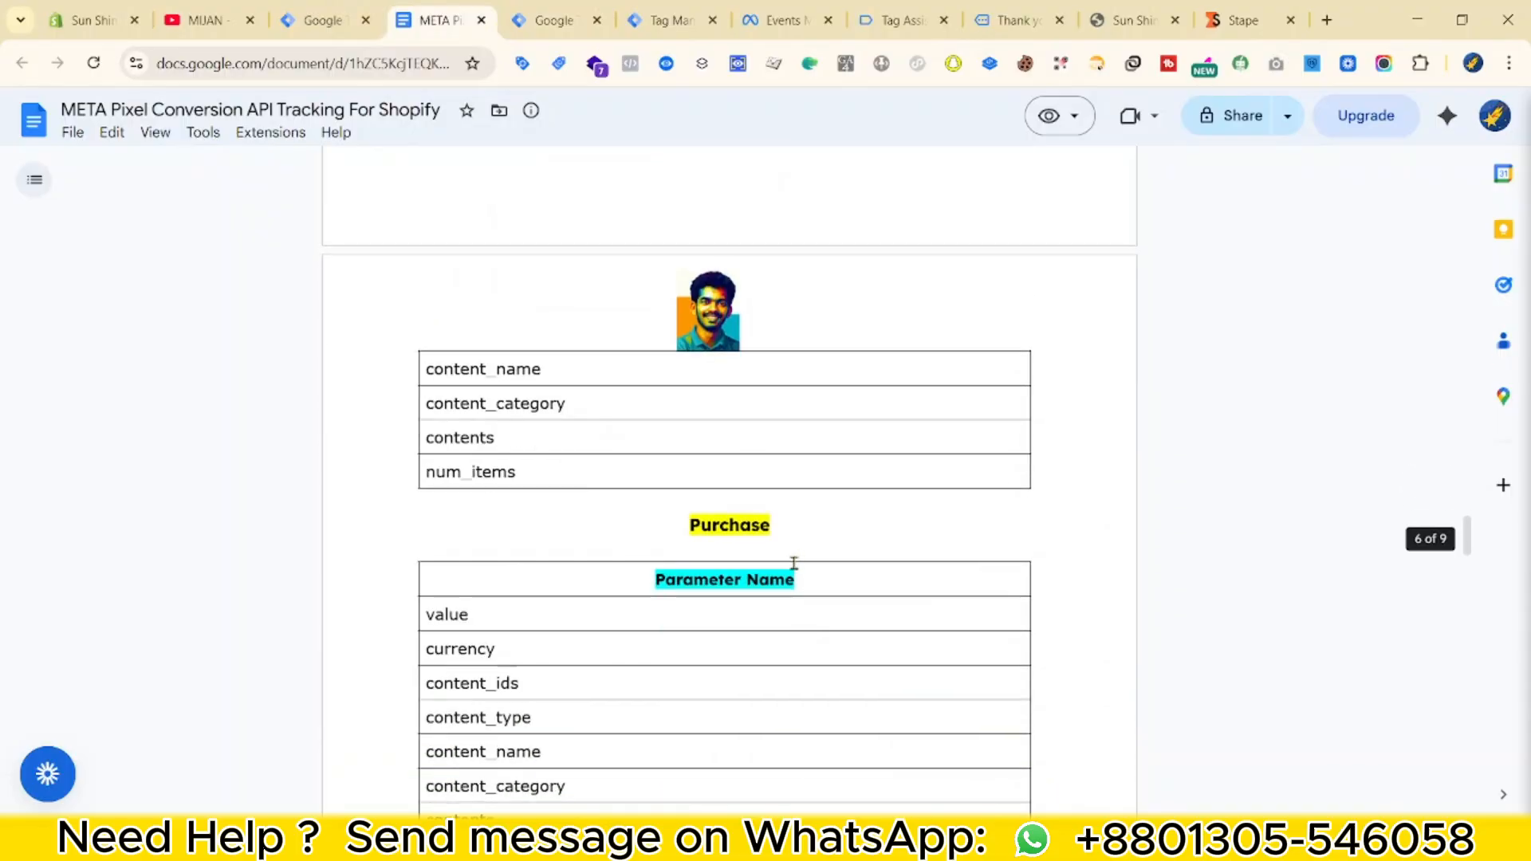
key(ctrl+Tab)
click(428, 373)
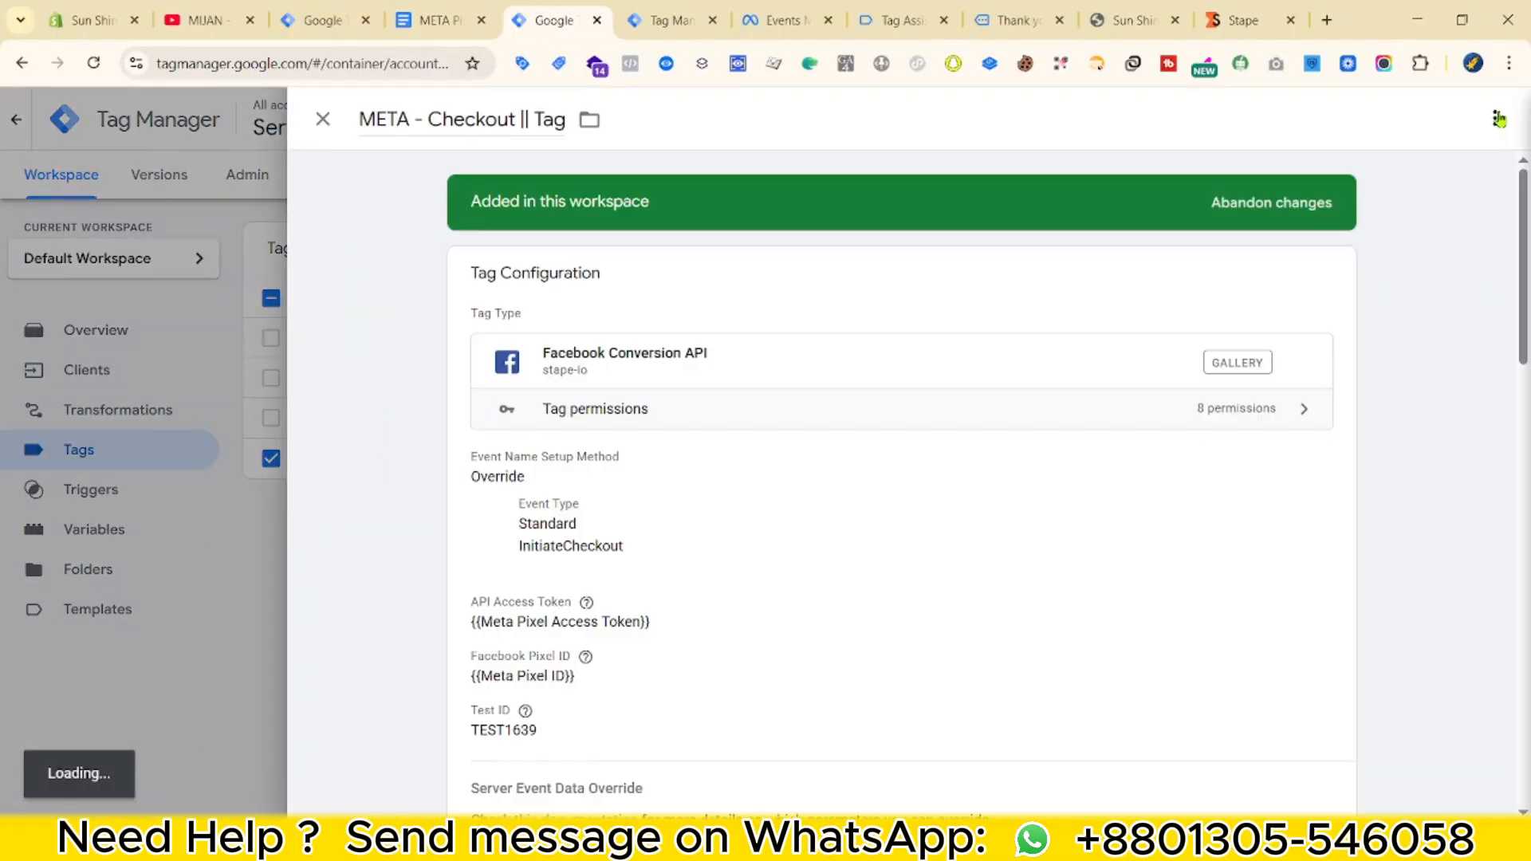
click(1495, 118)
click(1444, 160)
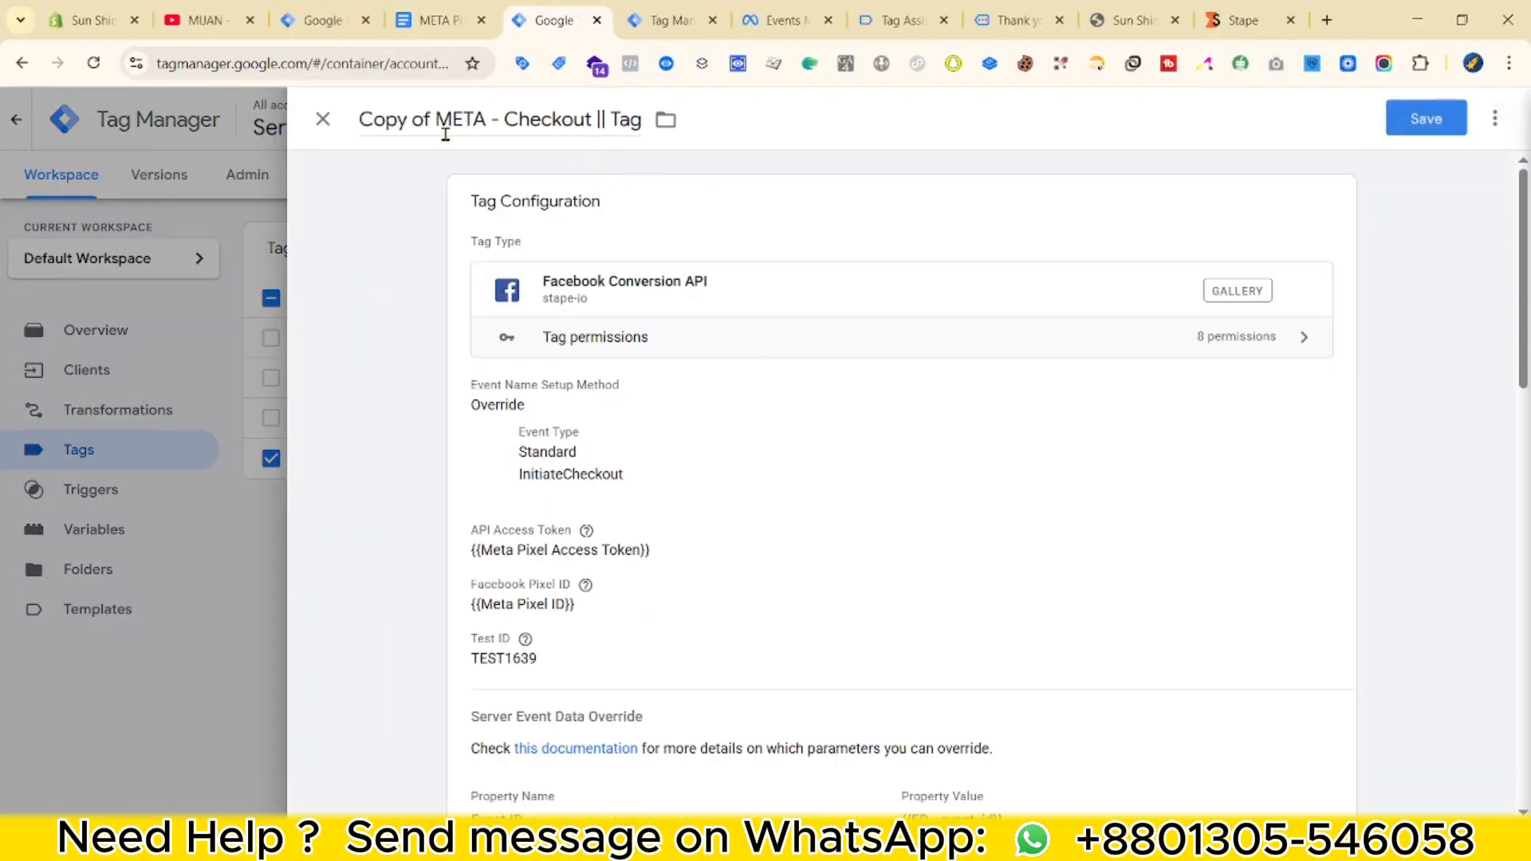
Set the copy's standard event to Purchase and rename it META - Purchase || Tag.
click(581, 620)
scroll(662, 479, up, 5)
click(622, 344)
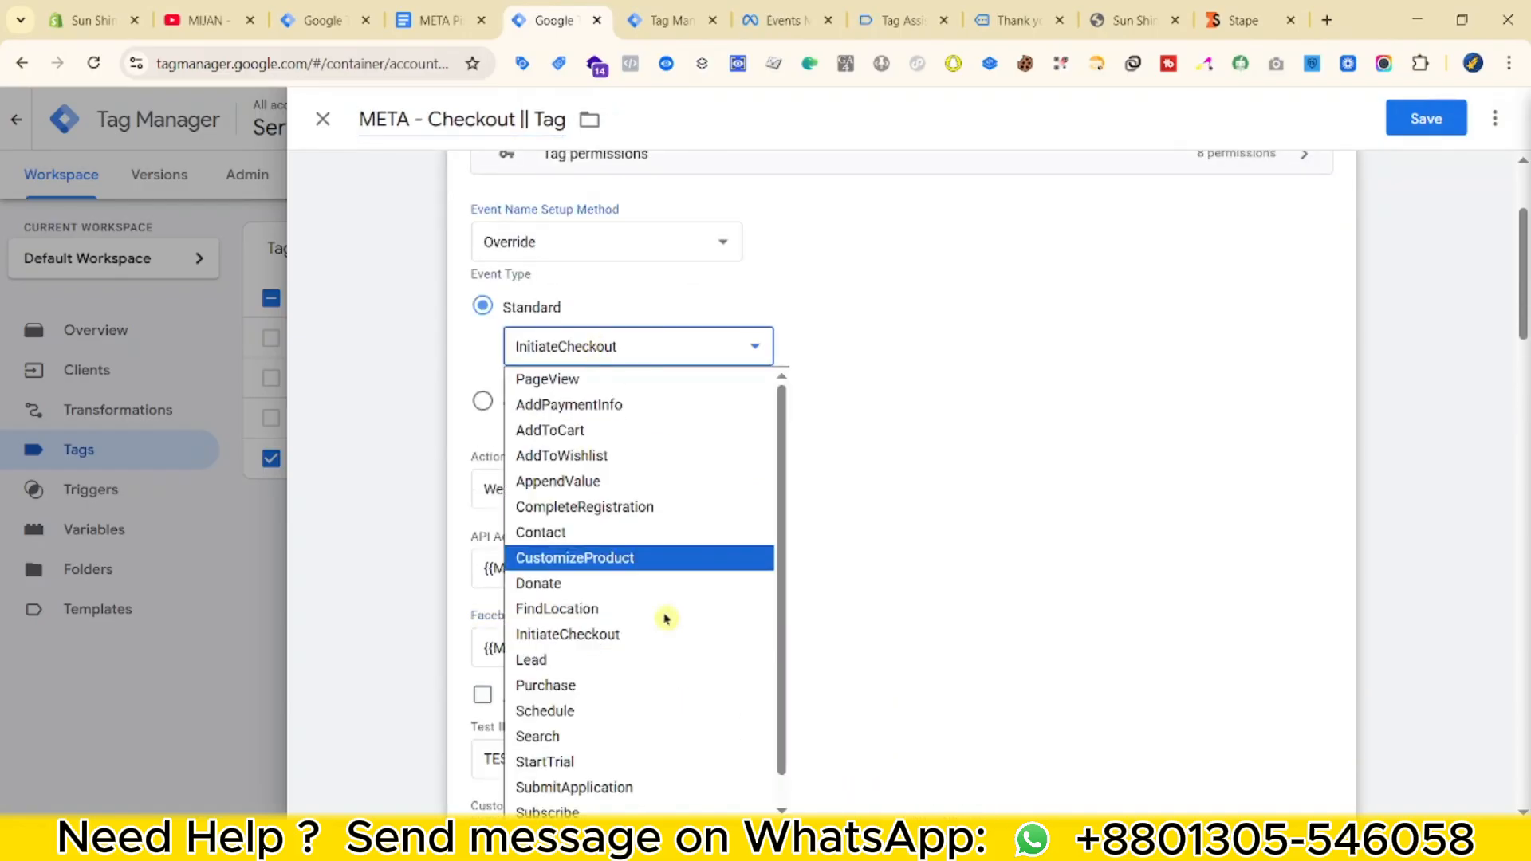
scroll(634, 763, down, 1)
scroll(588, 530, up, 1)
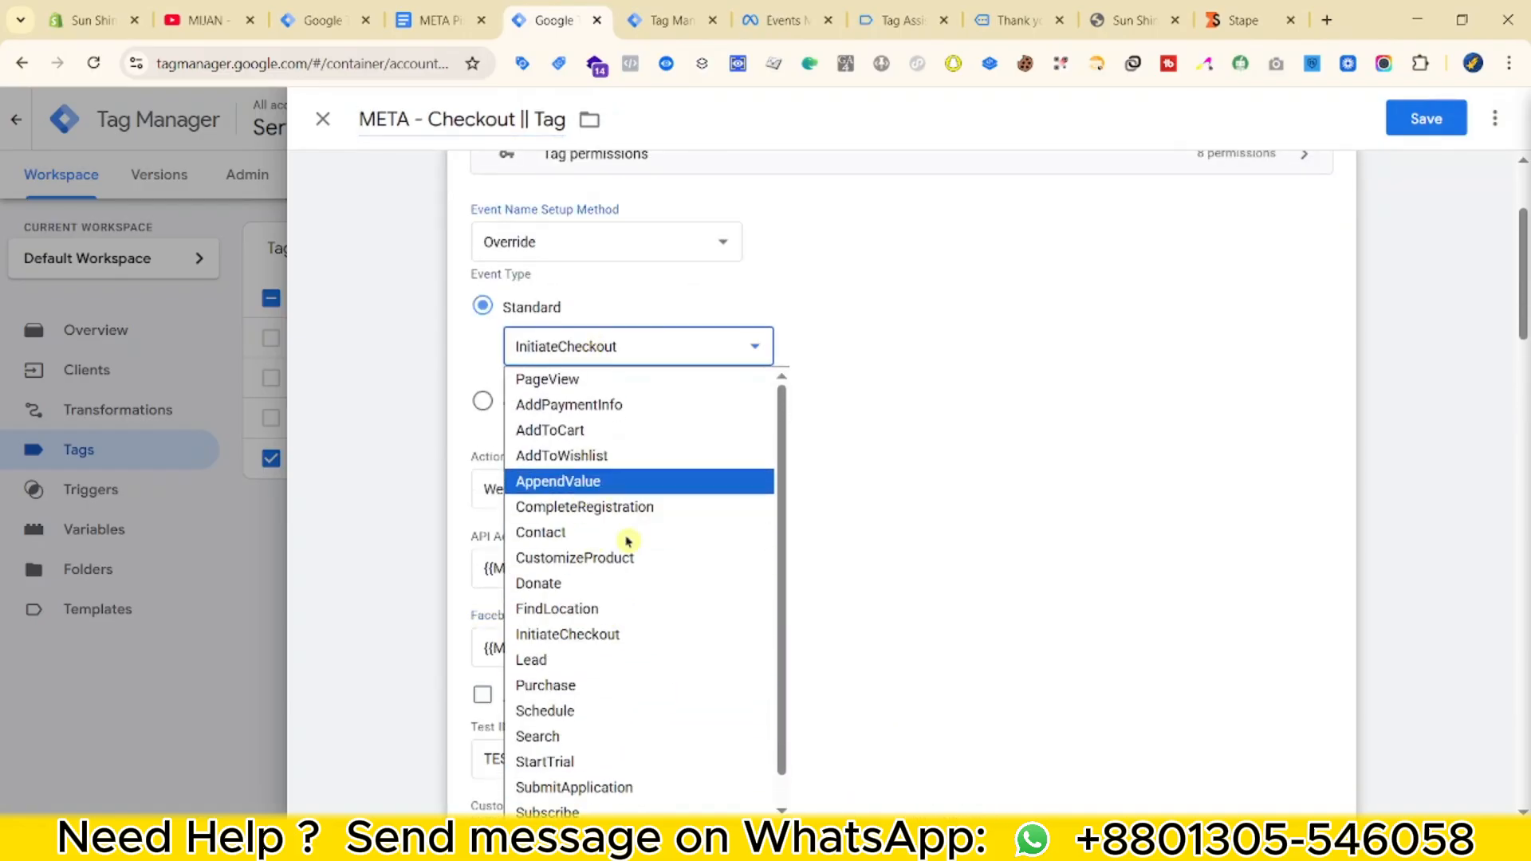
key(Escape)
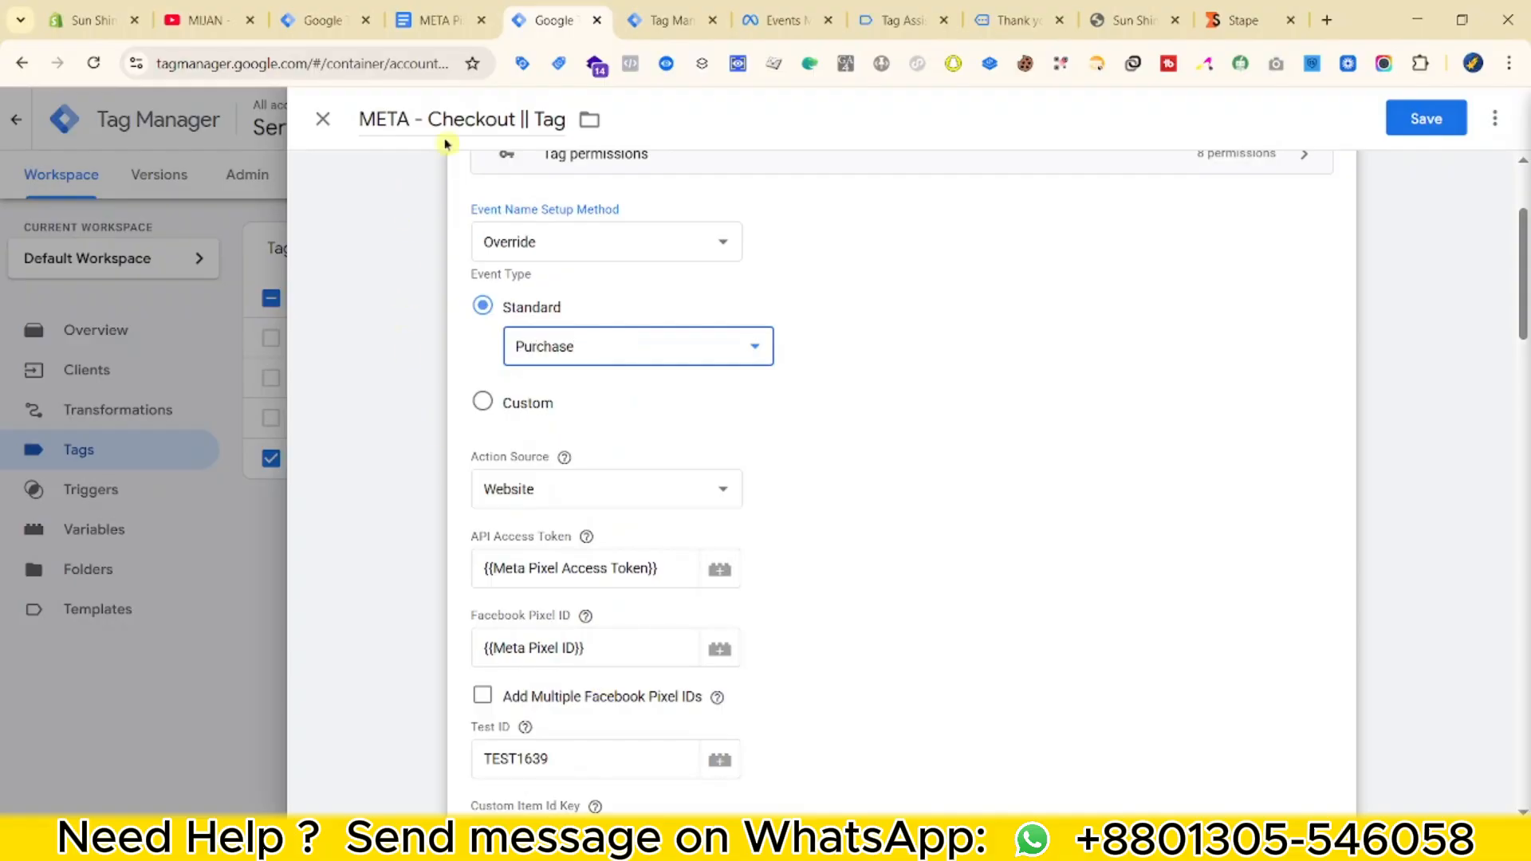
double_click(454, 128)
text(Pur)
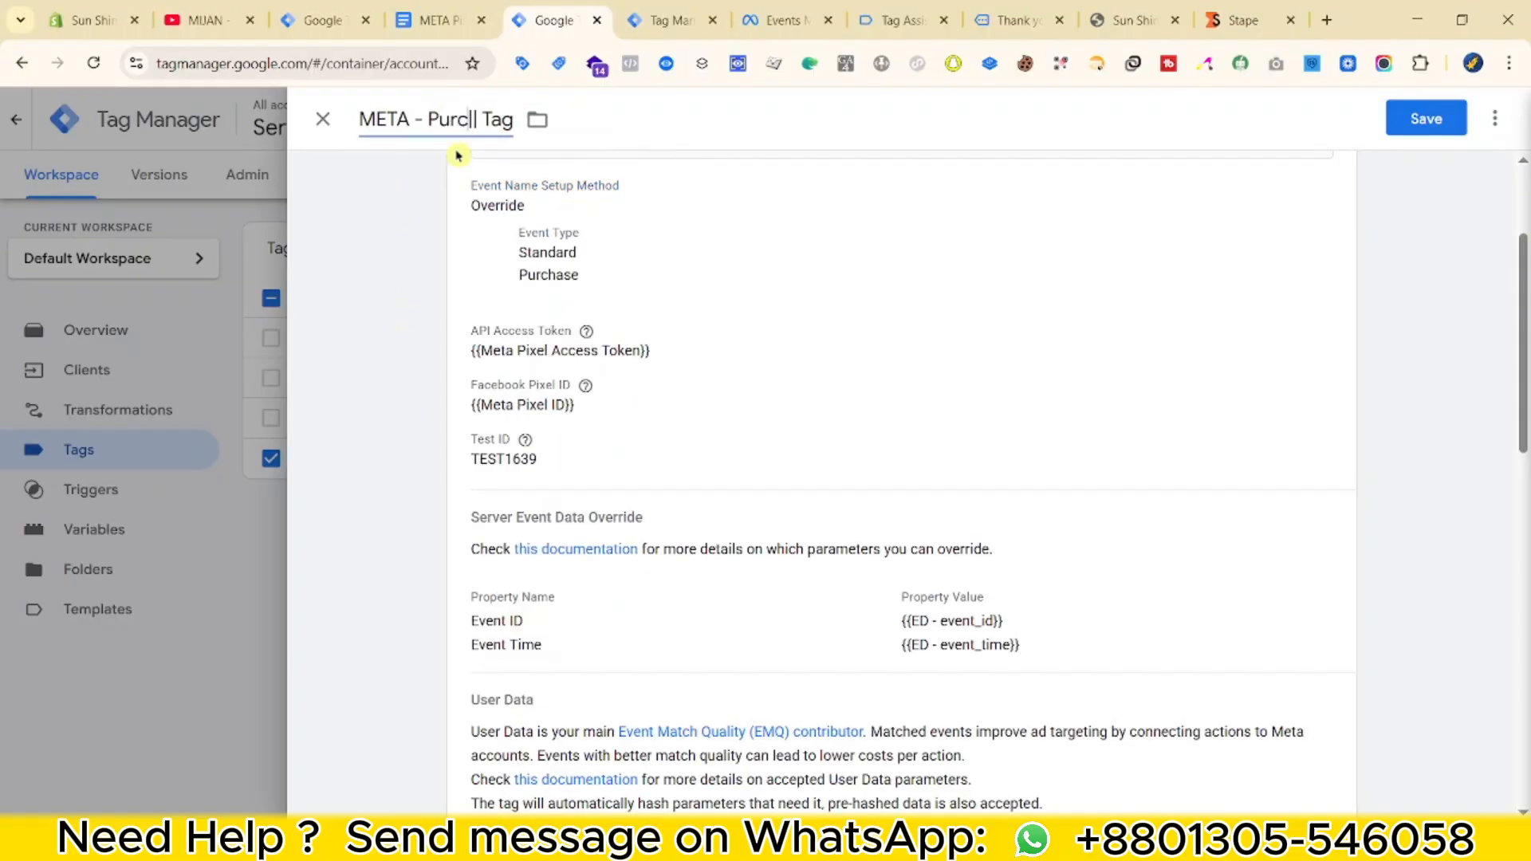
text(chase)
scroll(558, 359, down, 4)
click(691, 399)
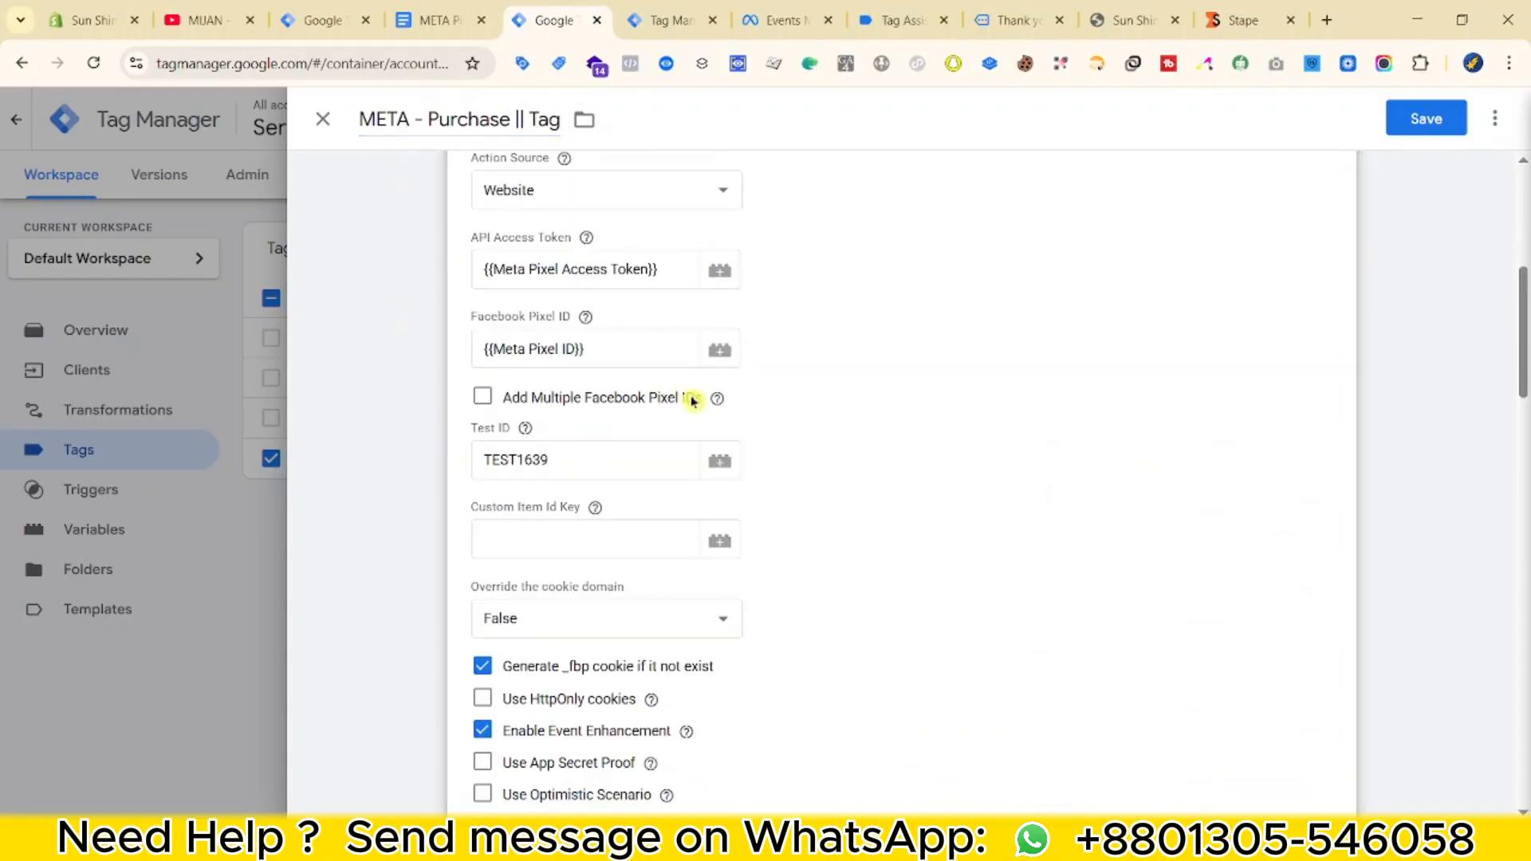
Add user data rows for Phone and two First Name properties.
scroll(707, 543, down, 15)
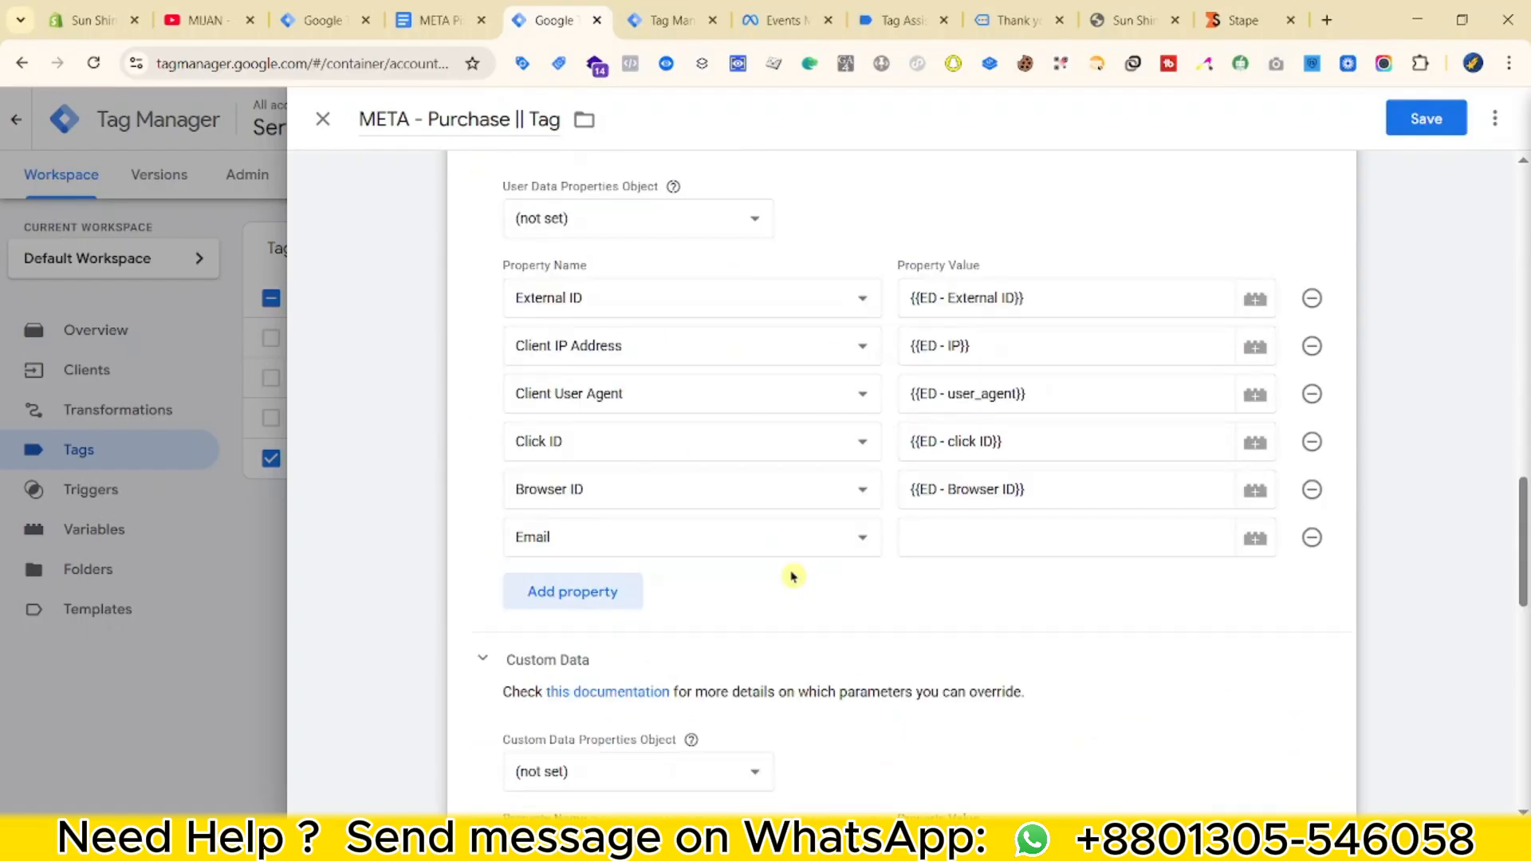
click(764, 547)
click(950, 537)
click(582, 591)
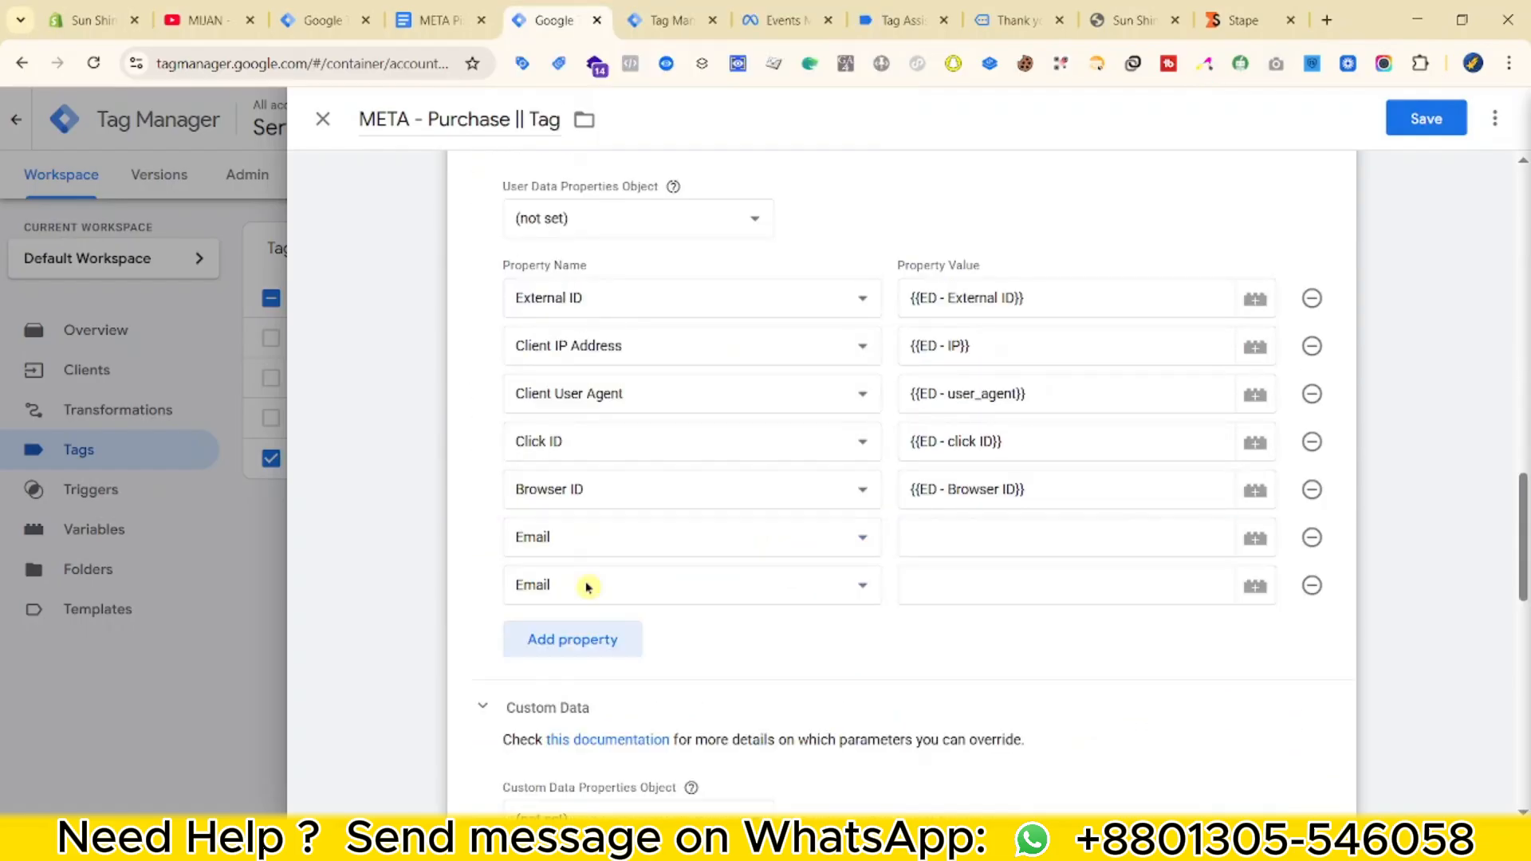
click(587, 586)
click(635, 94)
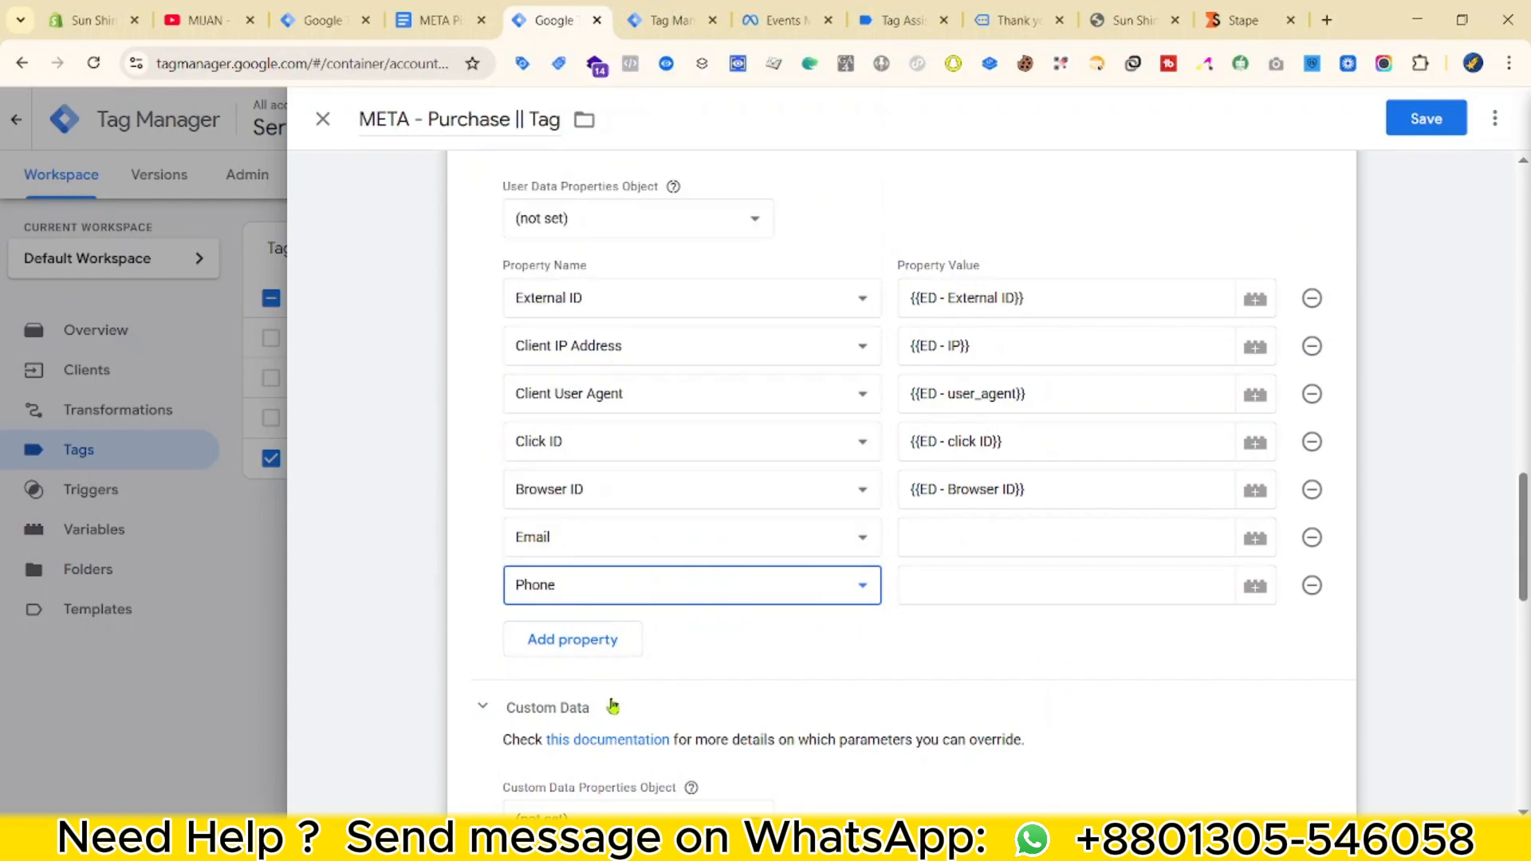
click(606, 638)
click(600, 629)
scroll(625, 191, up, 1)
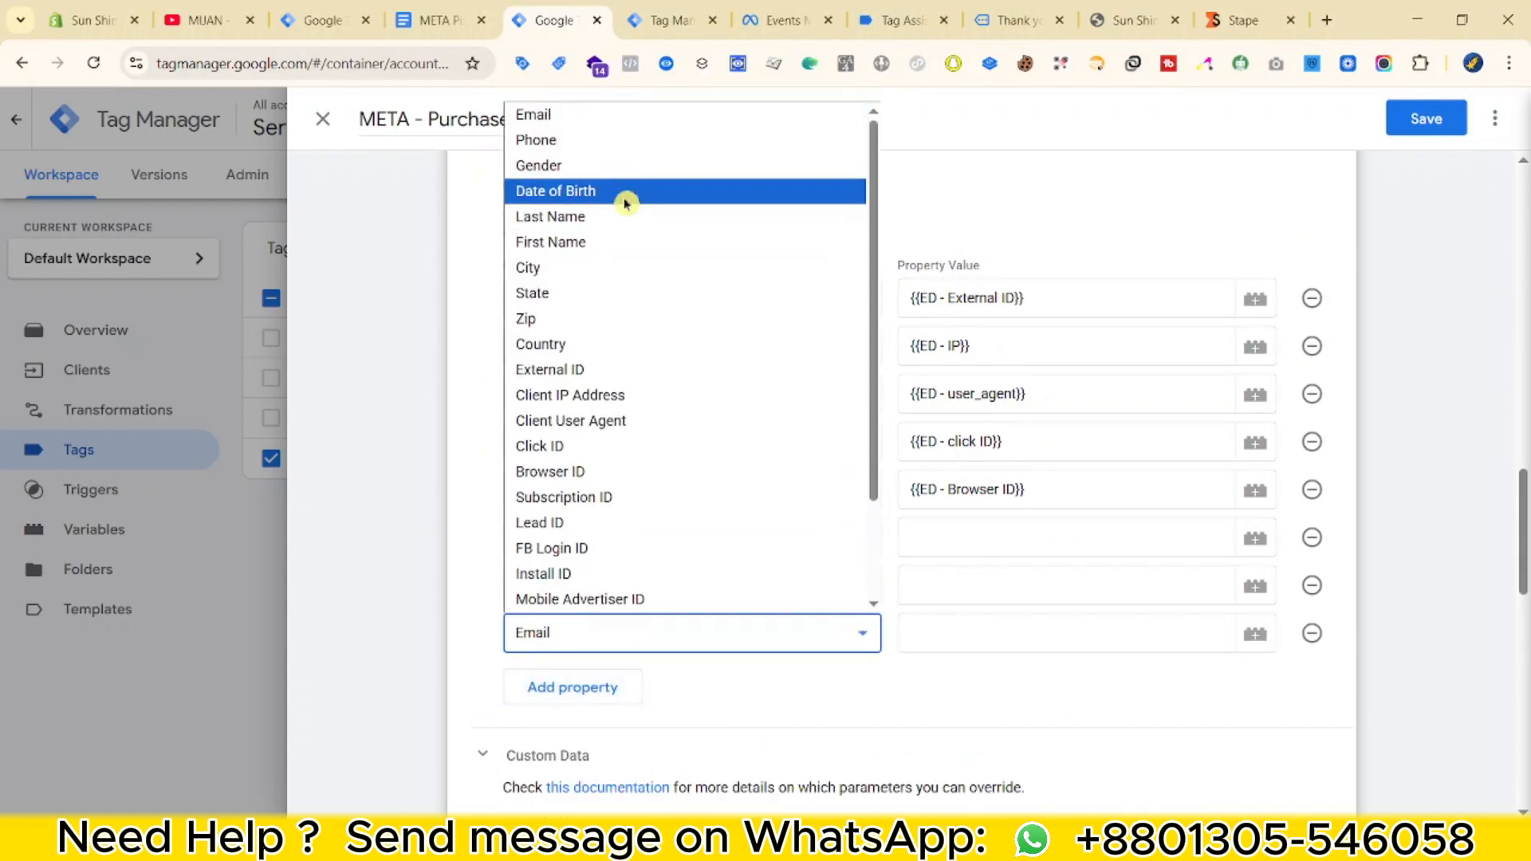
click(621, 250)
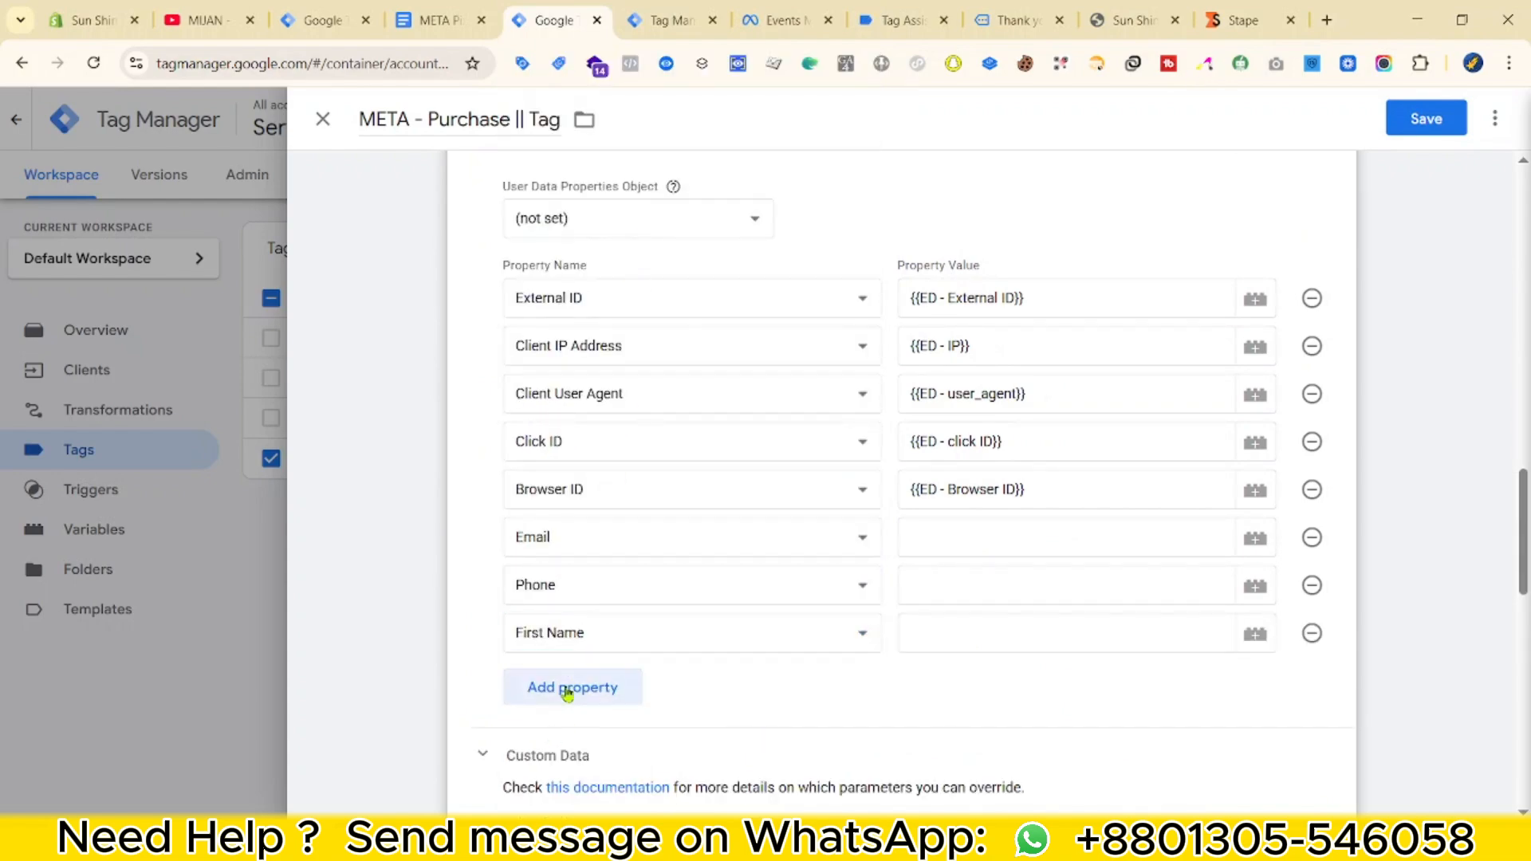
click(567, 686)
click(578, 680)
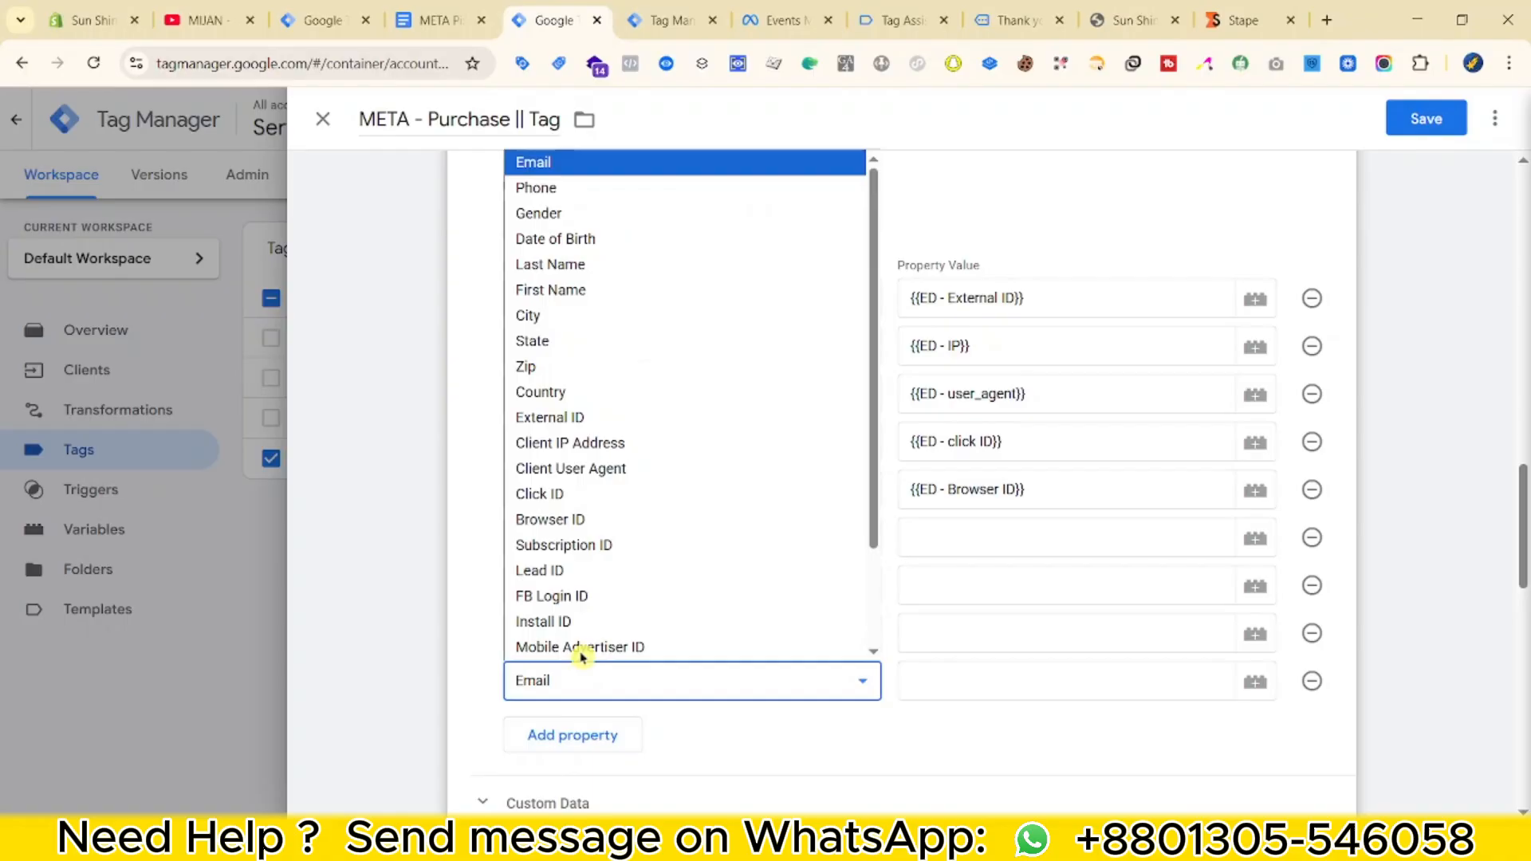
click(625, 287)
Add user data rows for City, State, Zip and Country.
click(531, 730)
scroll(598, 597, down, 3)
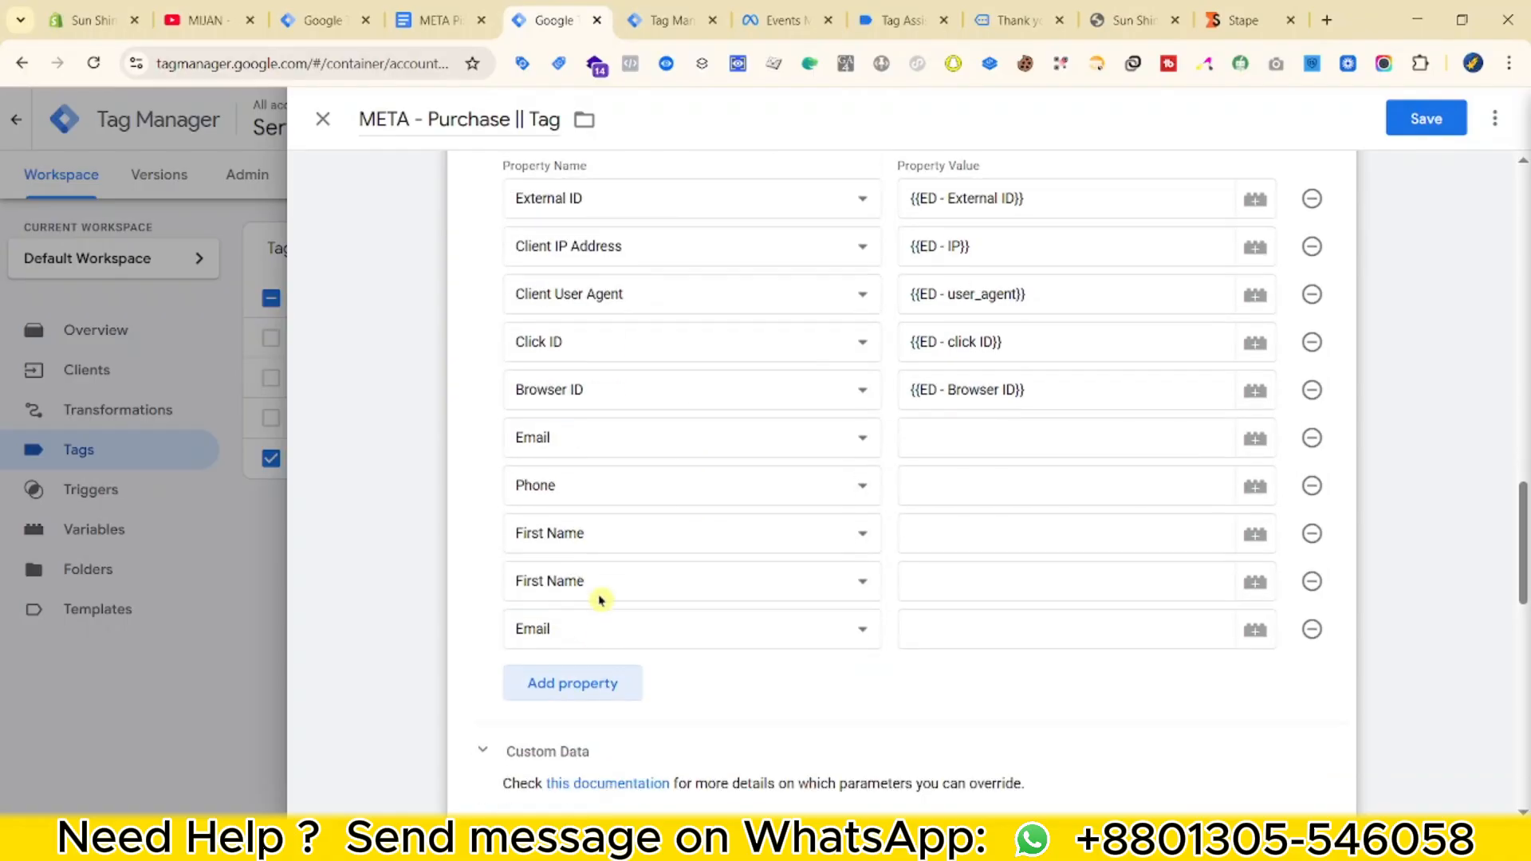
click(632, 536)
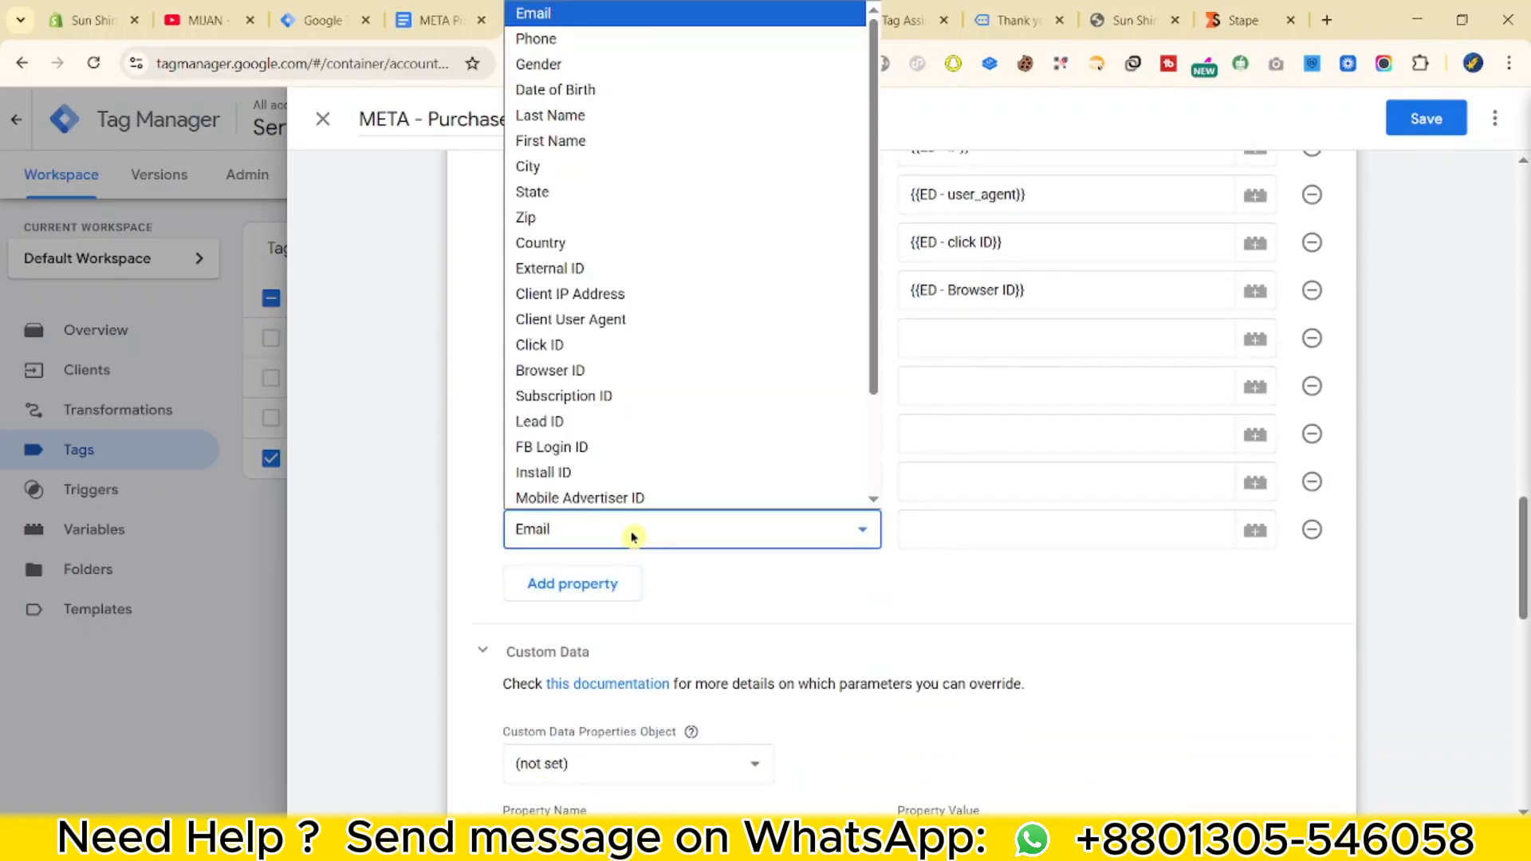
click(529, 166)
click(598, 585)
click(601, 576)
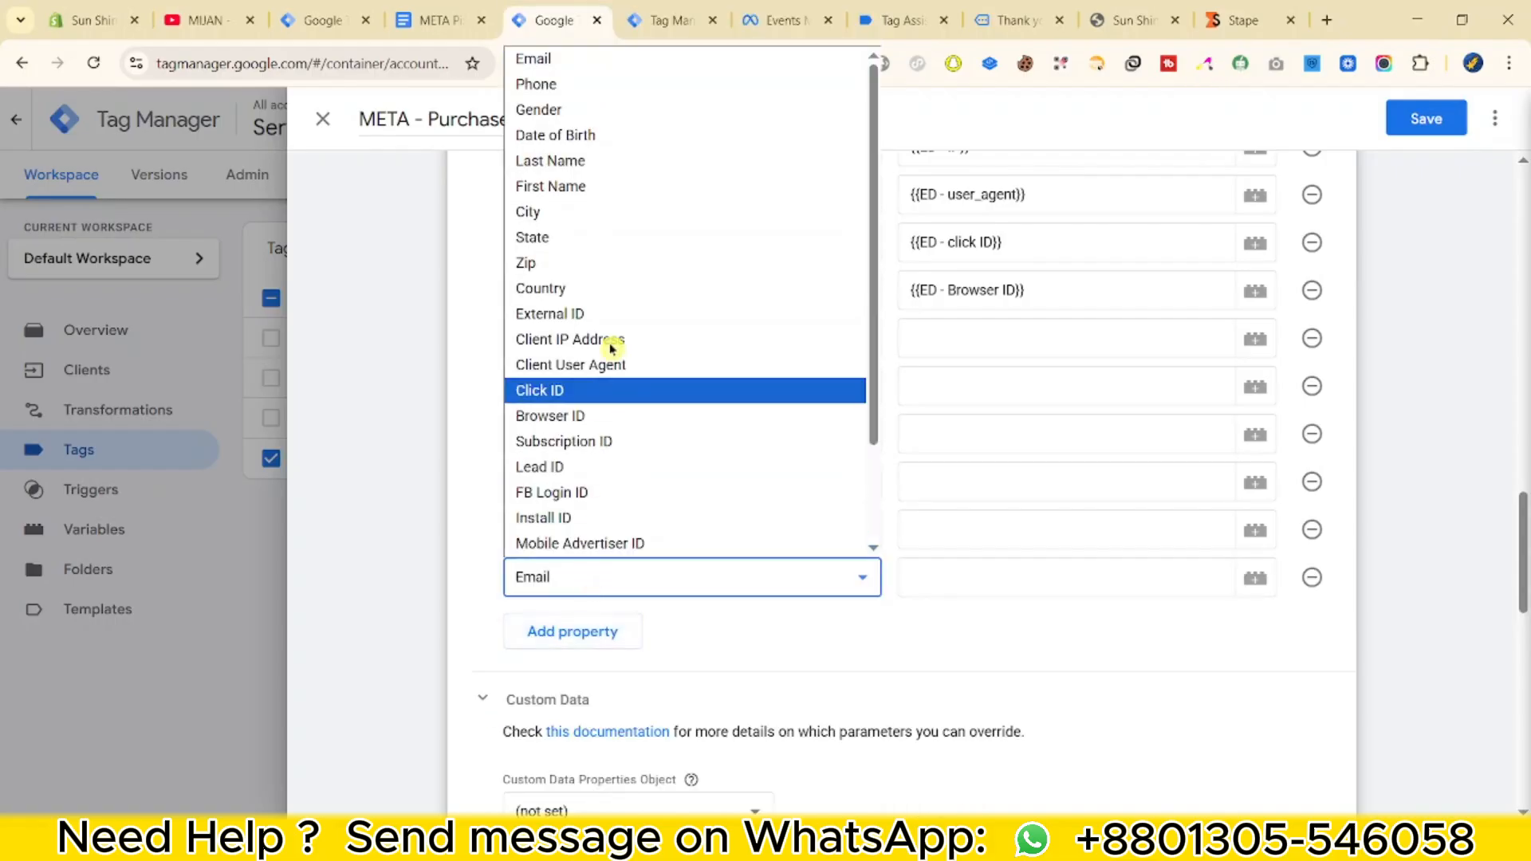
click(573, 237)
click(536, 630)
click(536, 625)
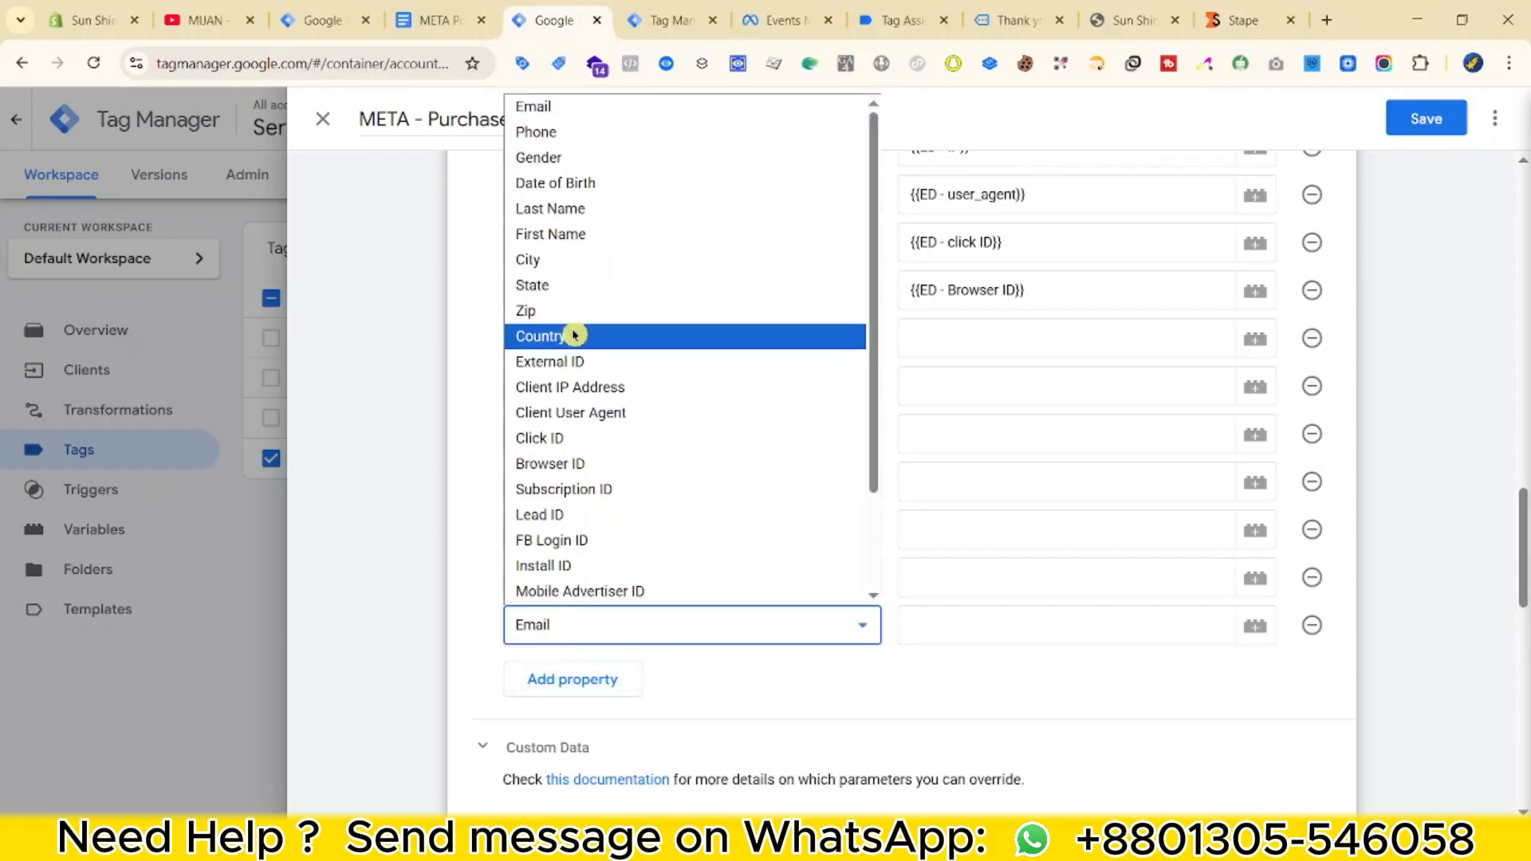
click(567, 281)
click(588, 627)
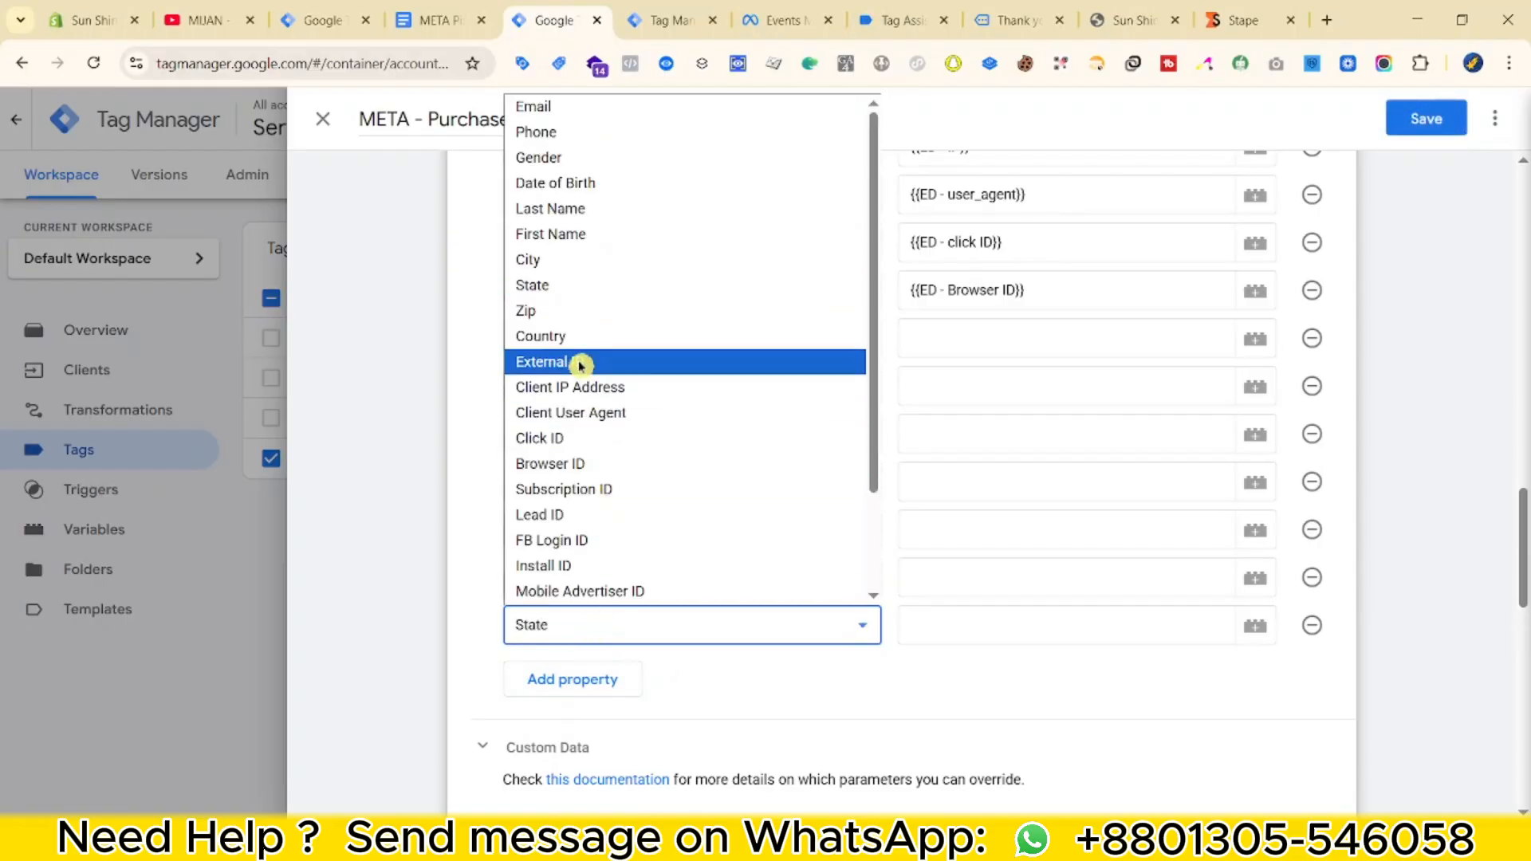
click(577, 317)
click(573, 679)
click(572, 673)
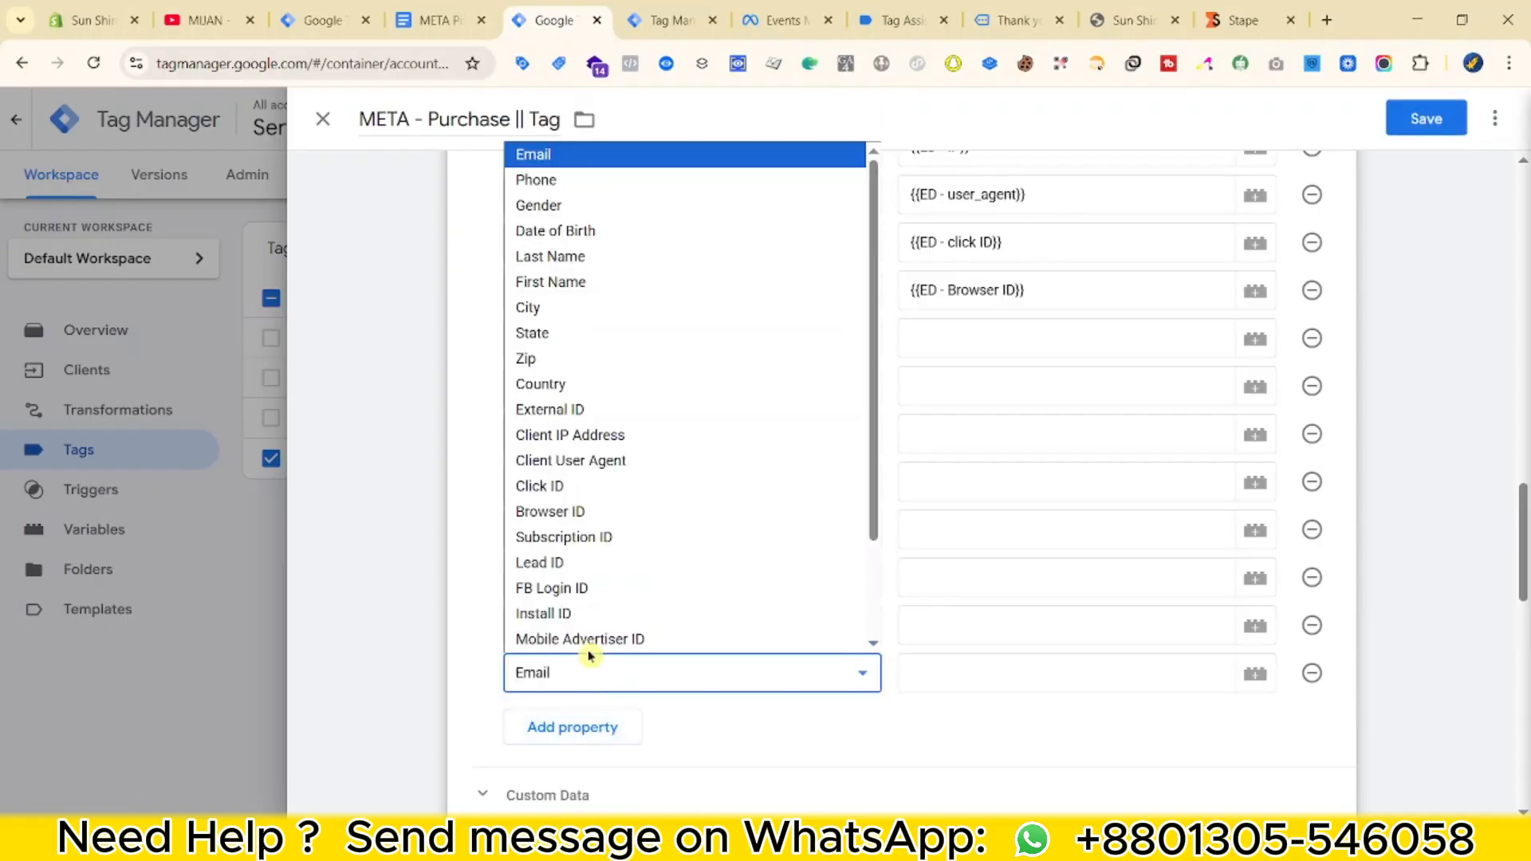
click(572, 384)
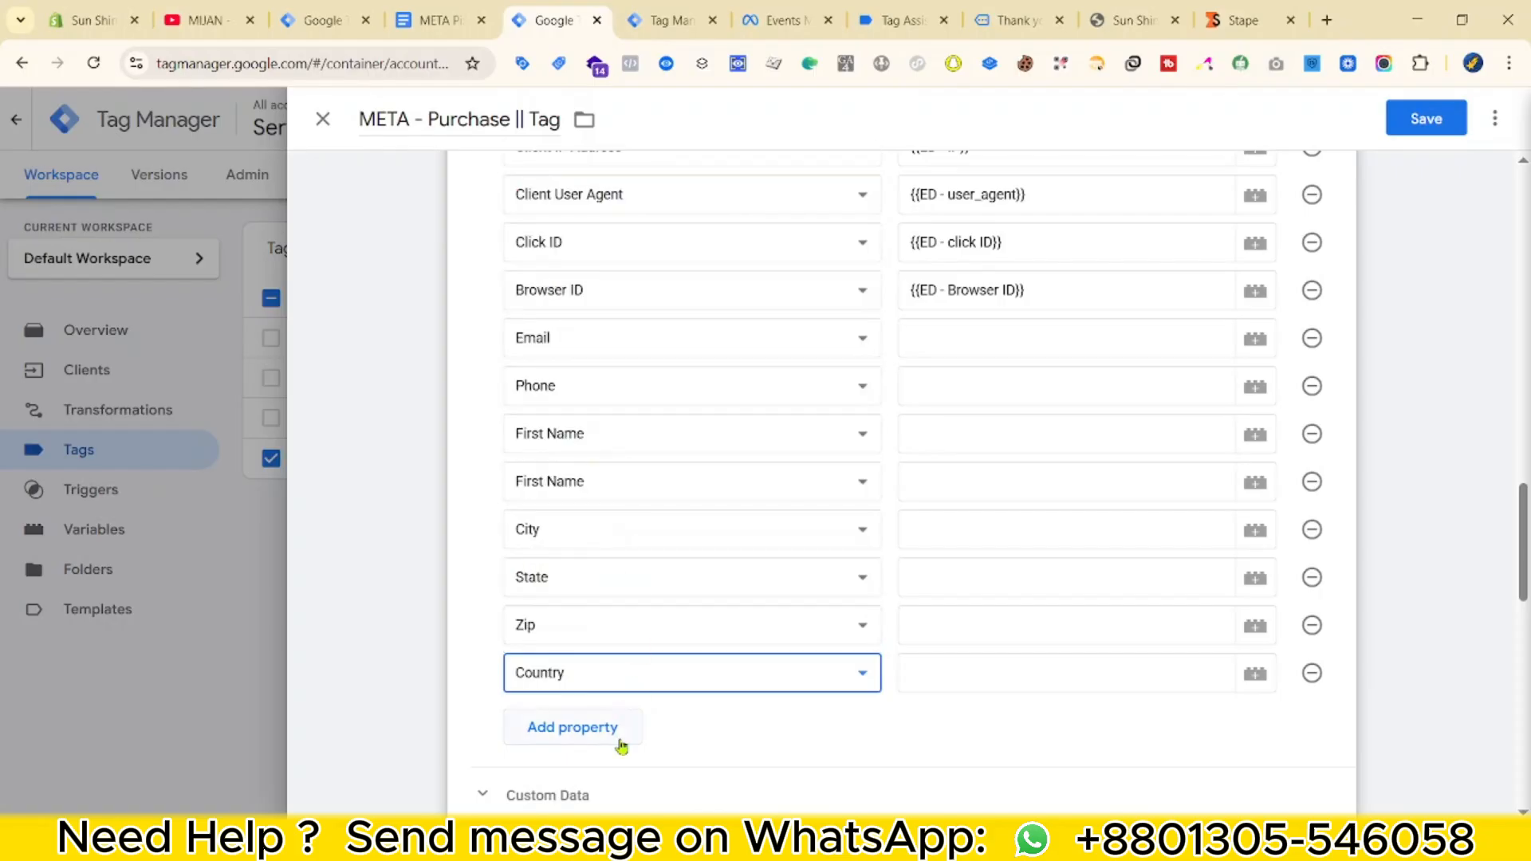
Delete the extra empty Email row left at the end of the User Data list.
click(601, 725)
scroll(695, 556, up, 2)
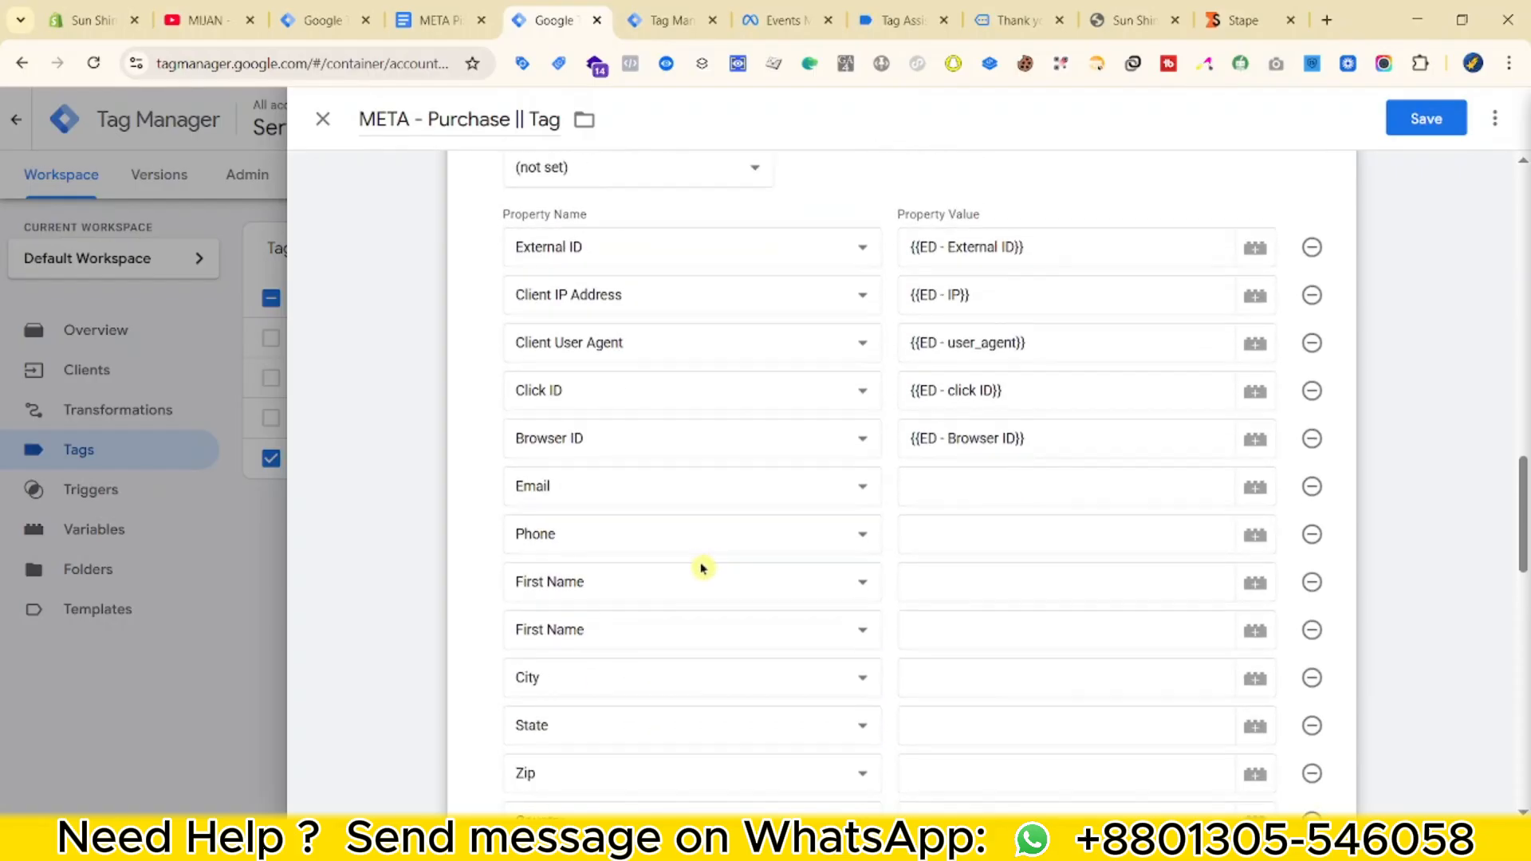
scroll(562, 678, down, 3)
click(629, 722)
scroll(638, 662, down, 2)
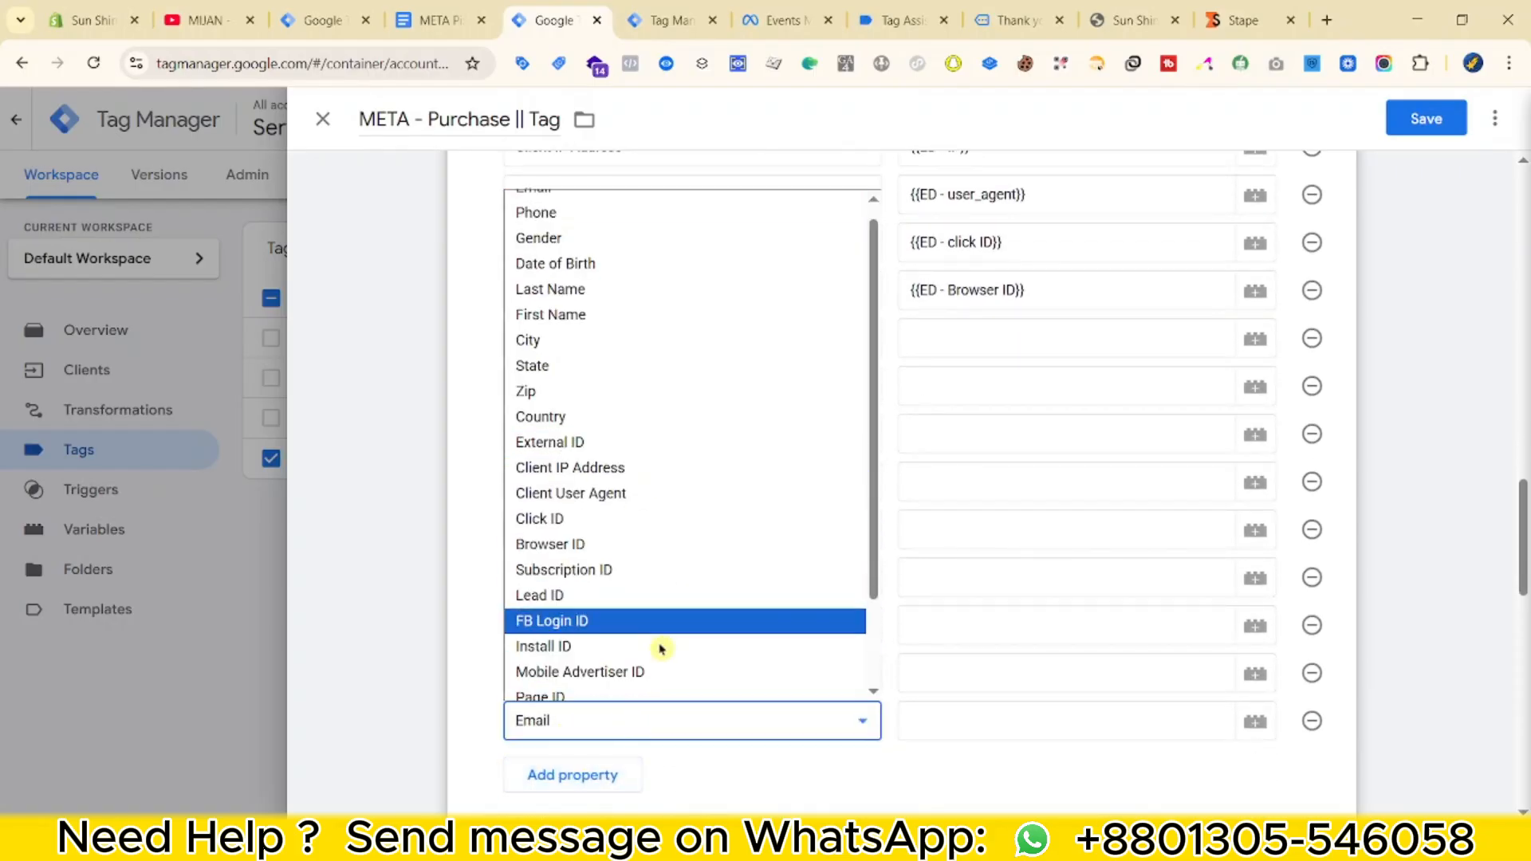
scroll(651, 667, up, 3)
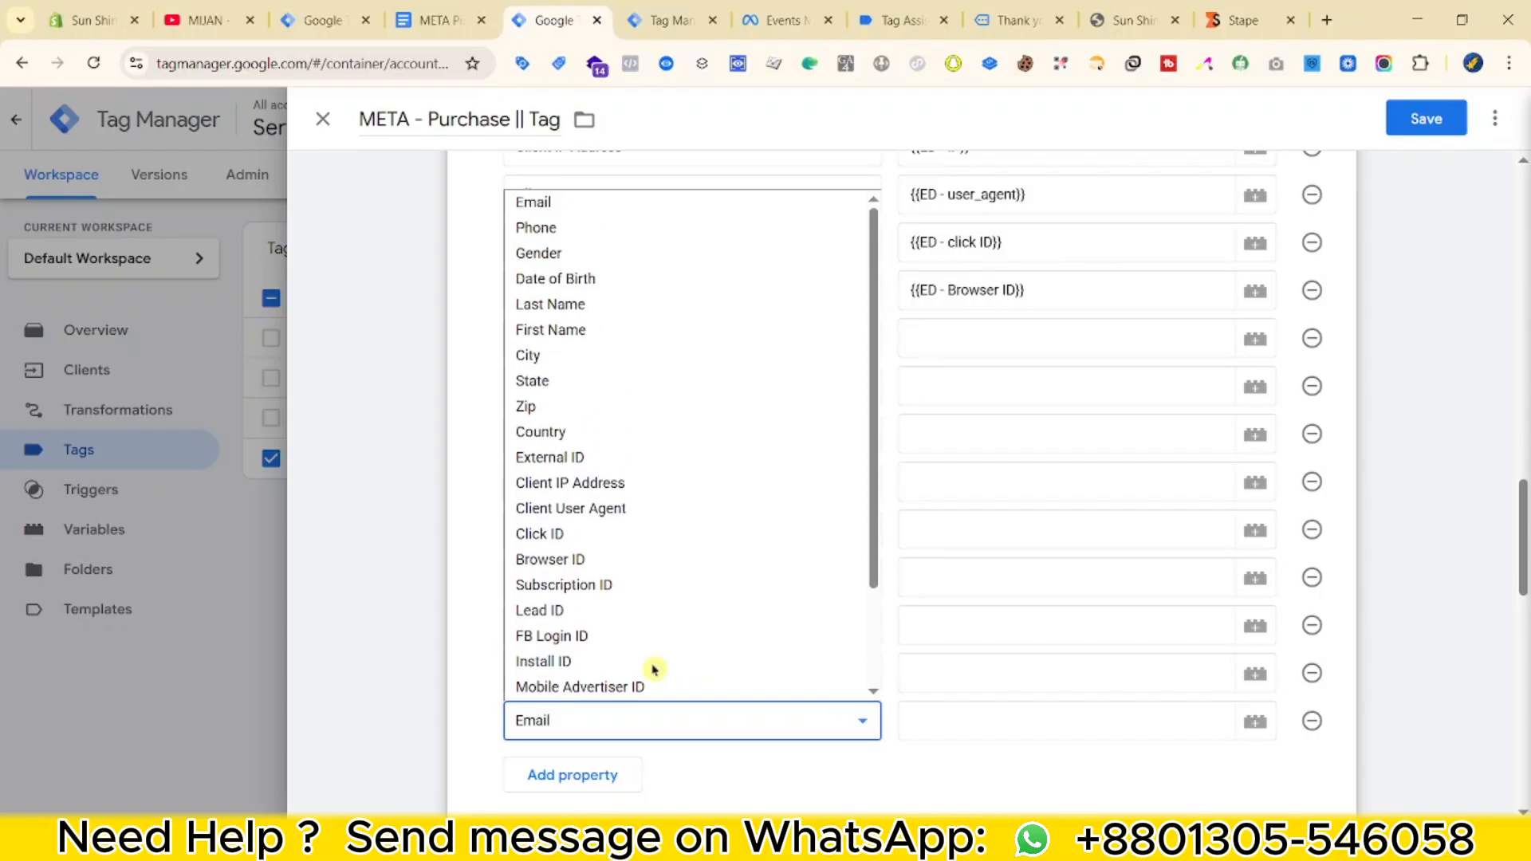
click(1310, 722)
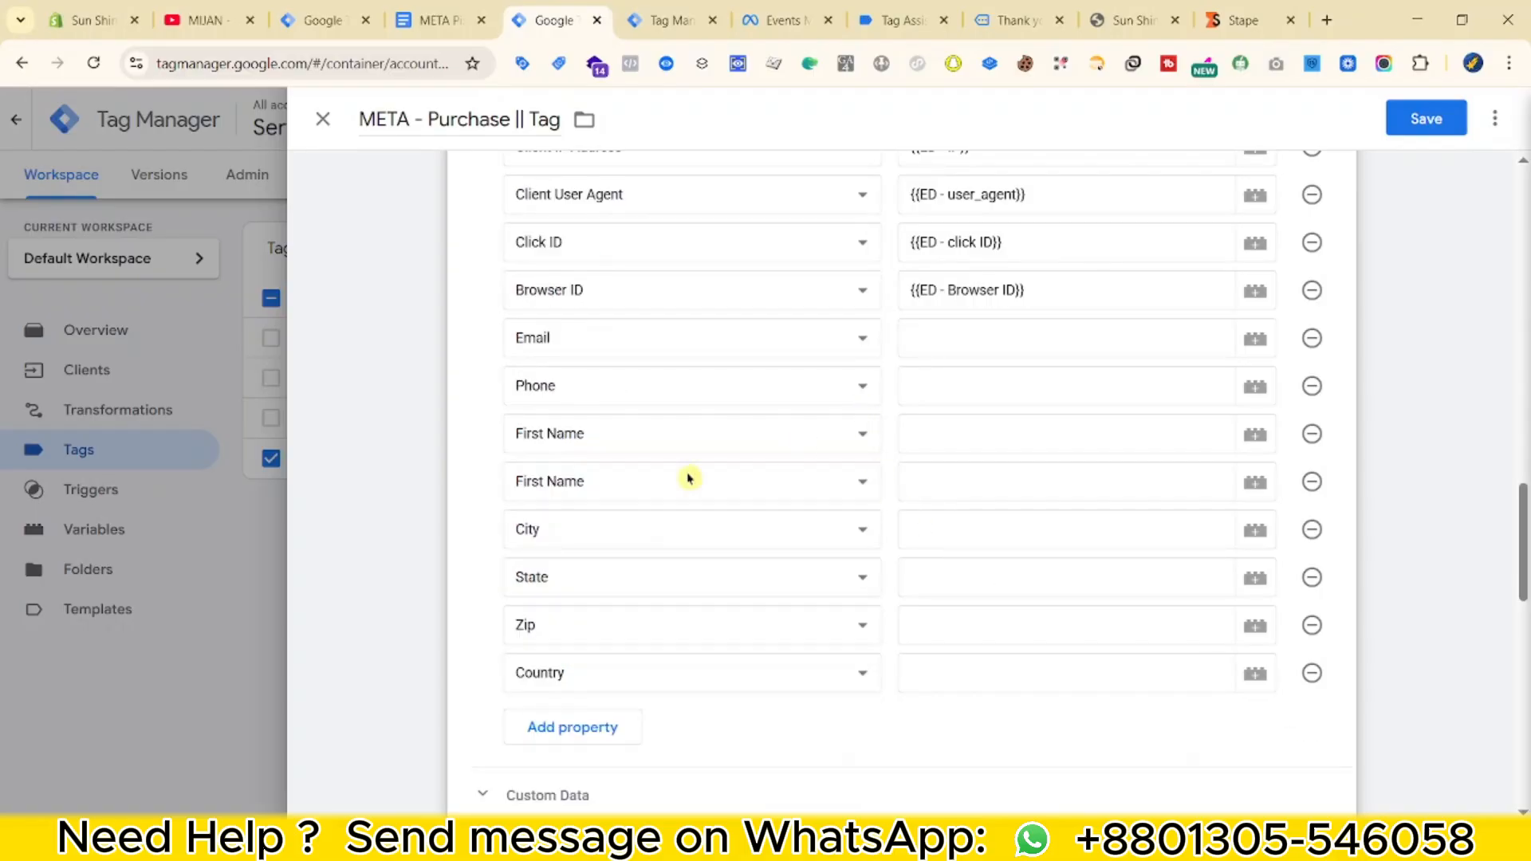
scroll(717, 498, up, 1)
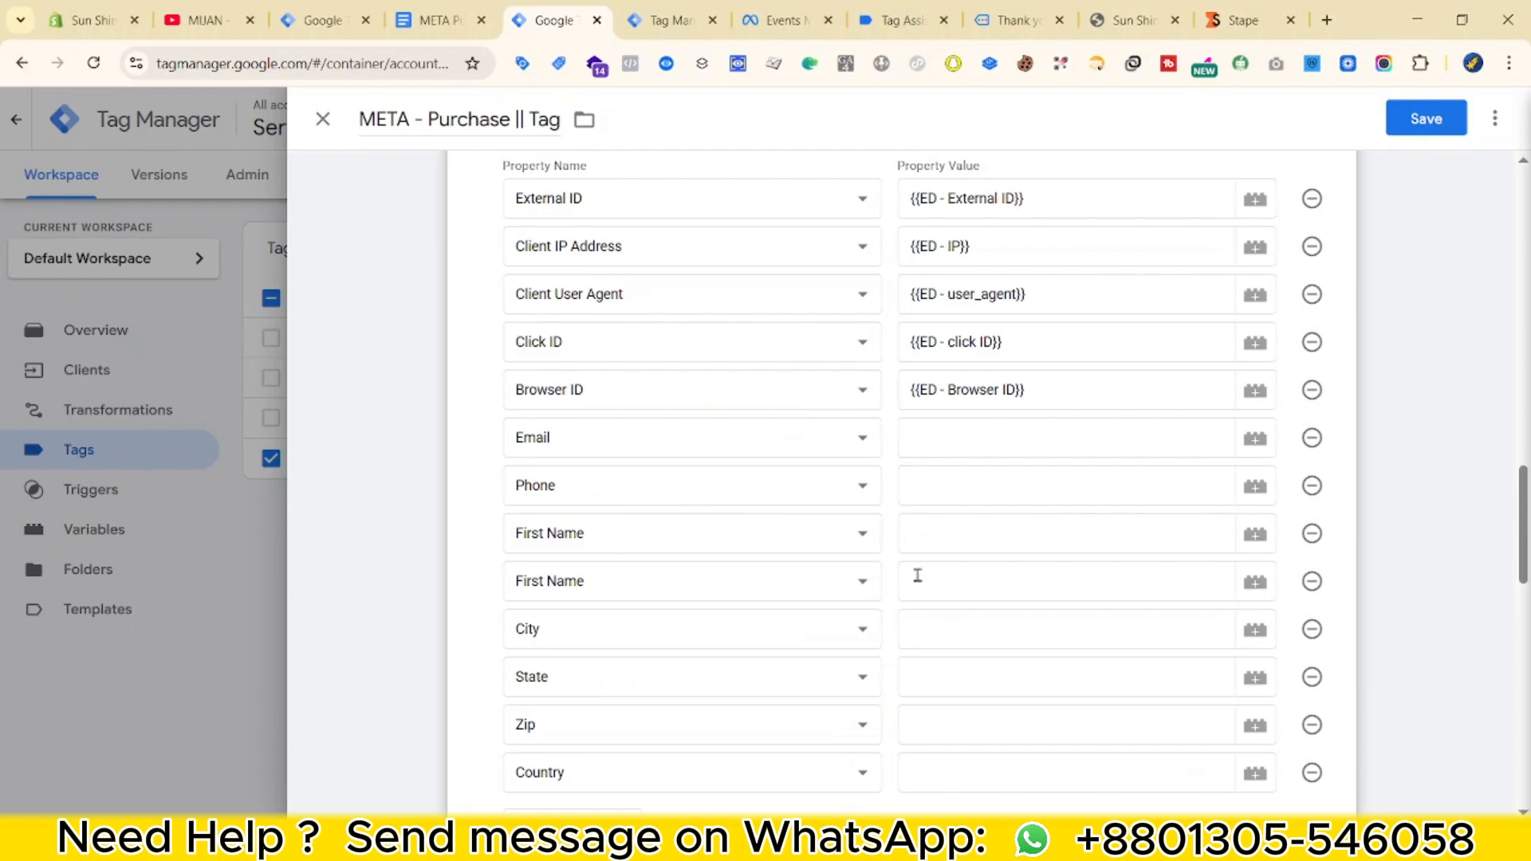
scroll(711, 605, down, 2)
scroll(909, 564, up, 2)
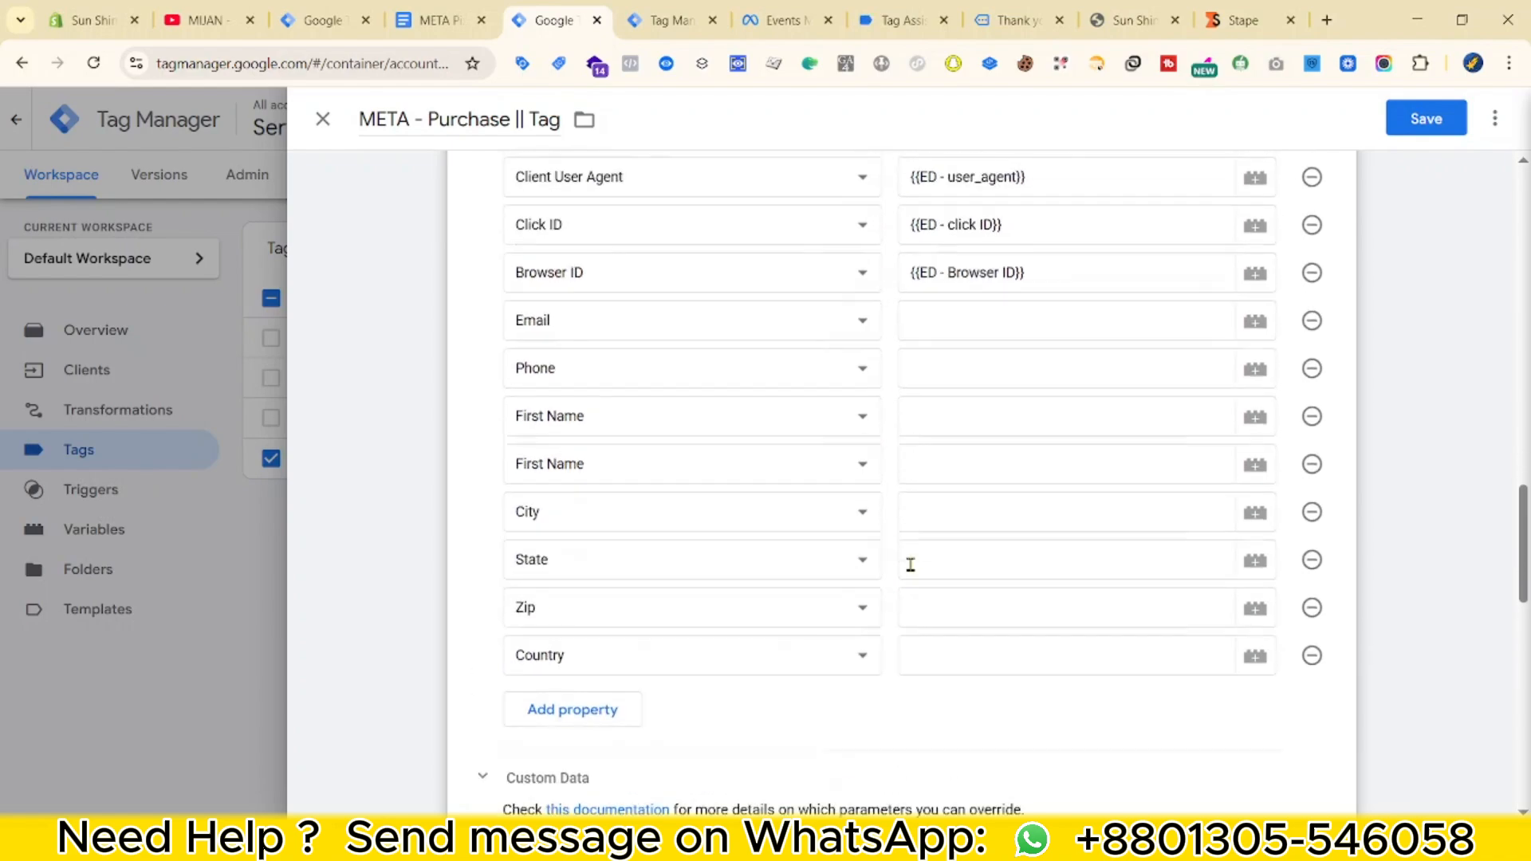
scroll(910, 565, down, 2)
scroll(743, 624, down, 8)
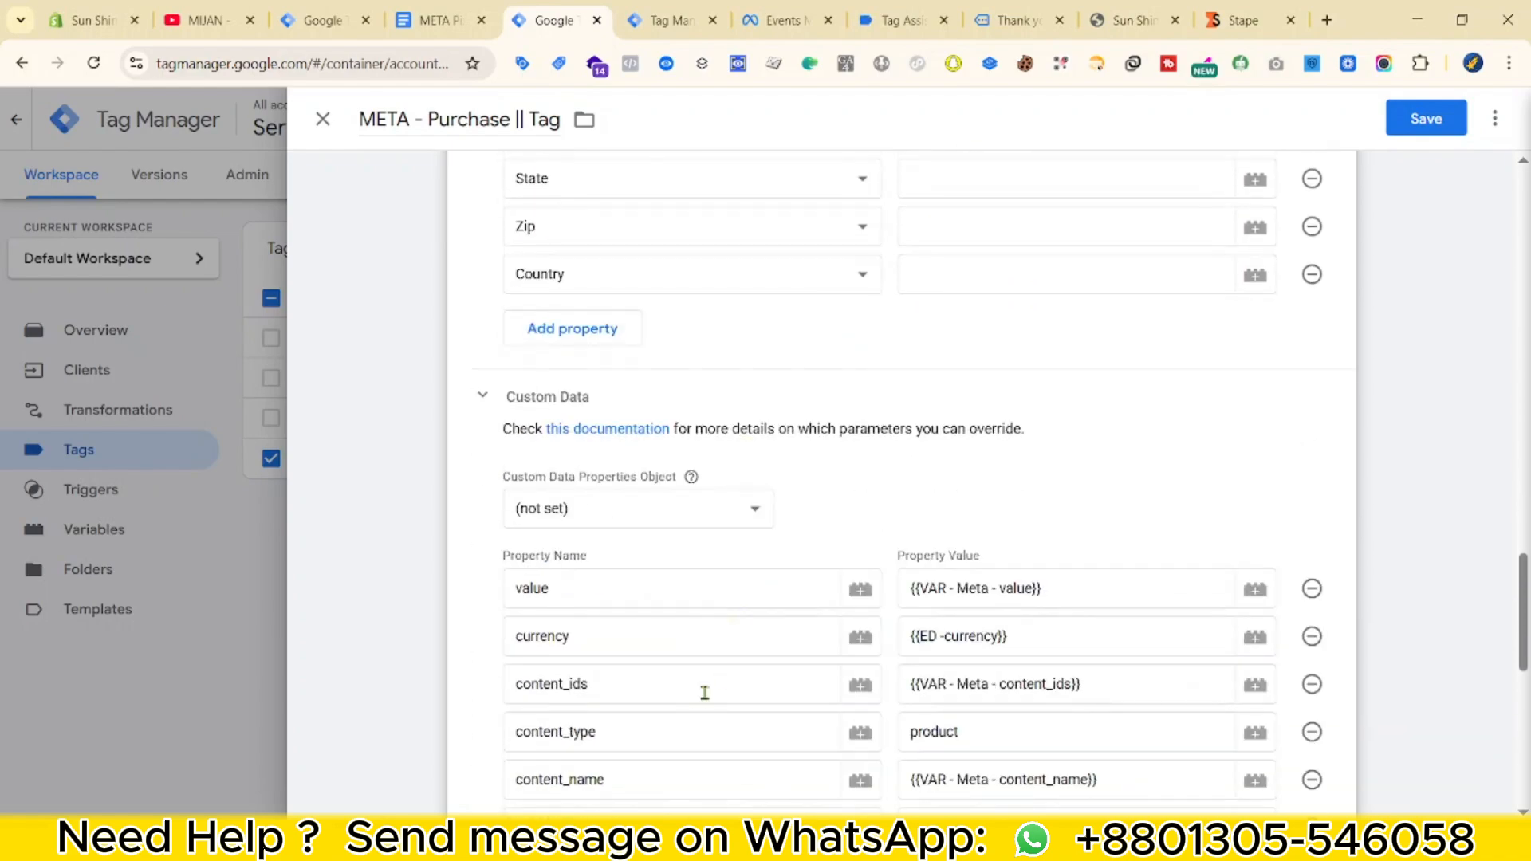
Add an order_id custom data property, checking the Meta doc and preview event data.
click(620, 585)
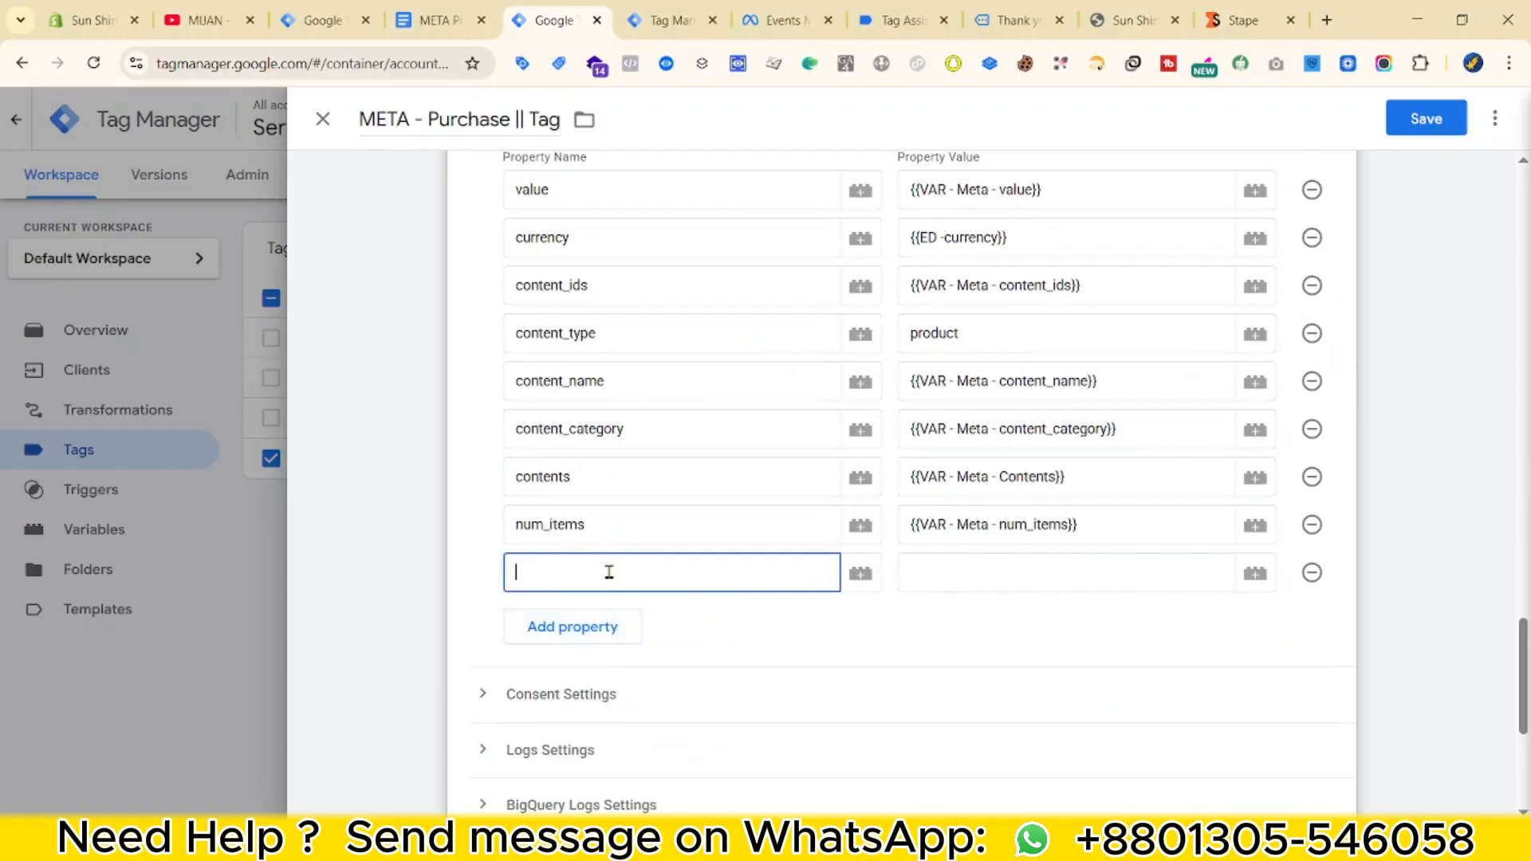
click(435, 20)
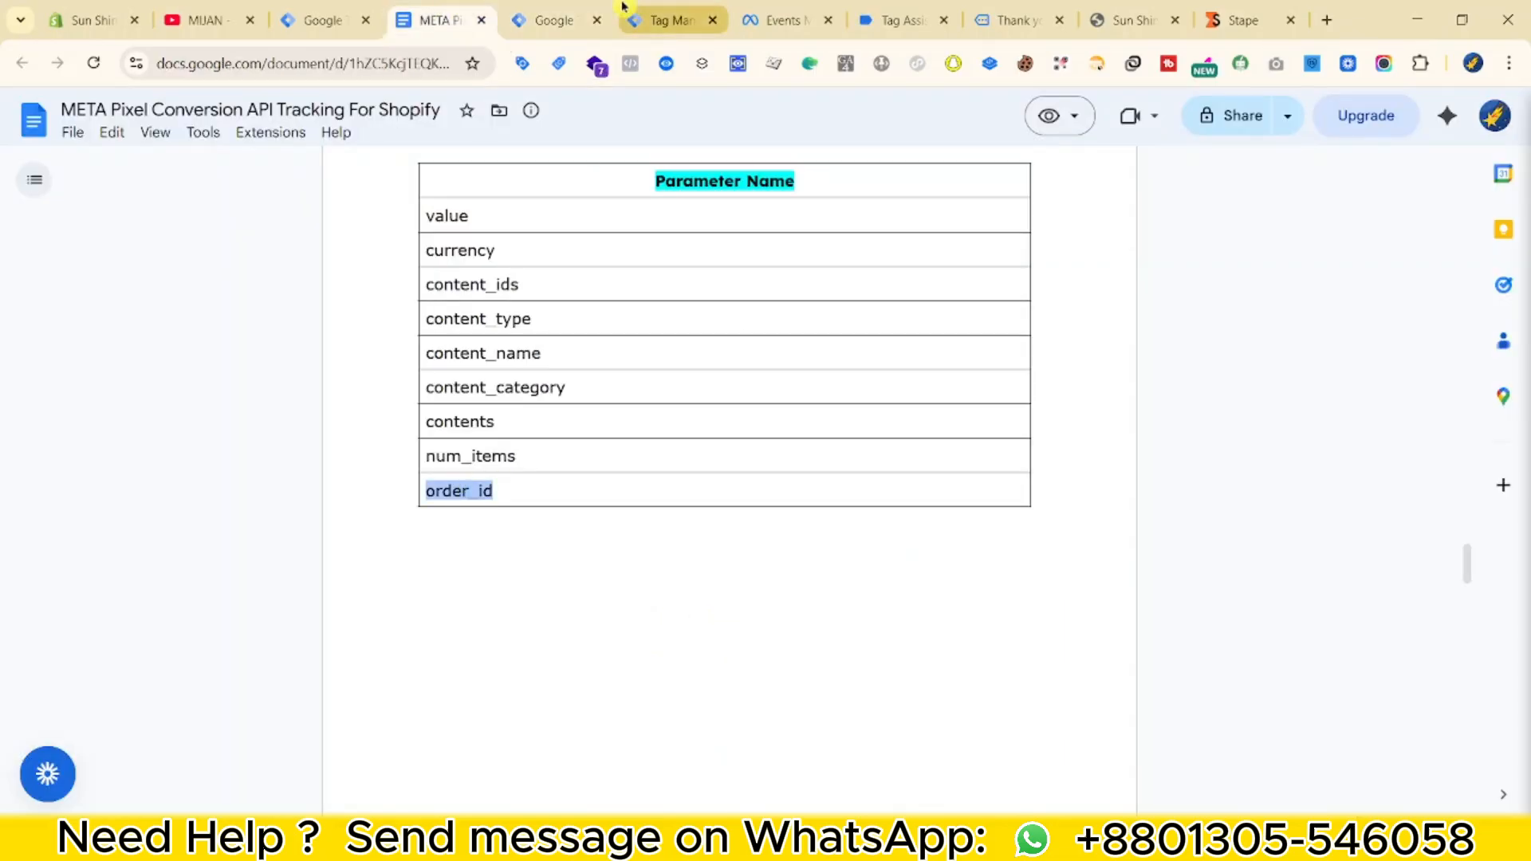
click(554, 20)
click(907, 574)
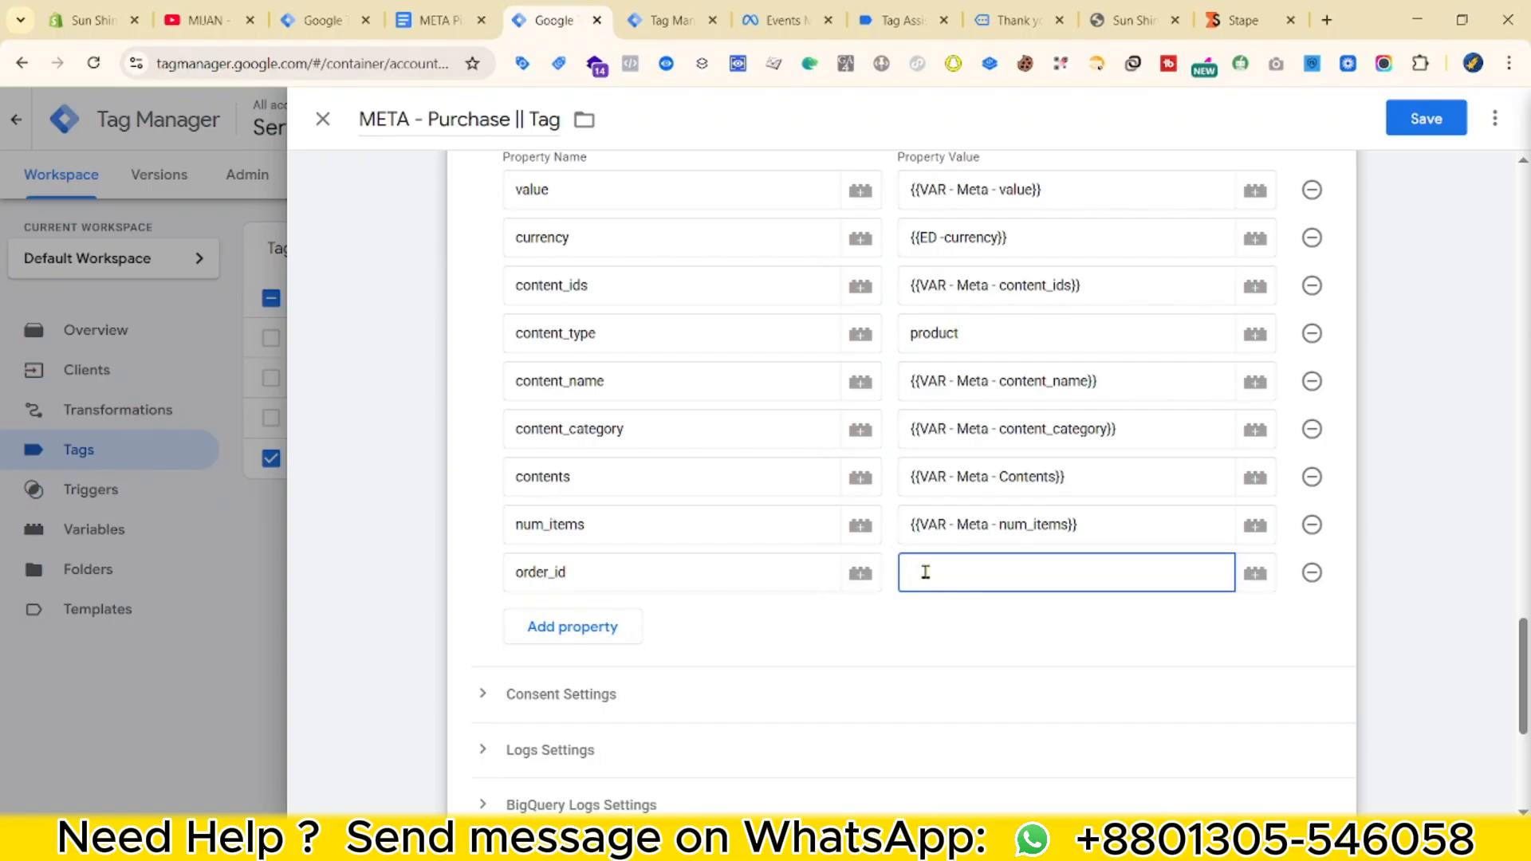
click(666, 20)
click(555, 20)
click(1256, 578)
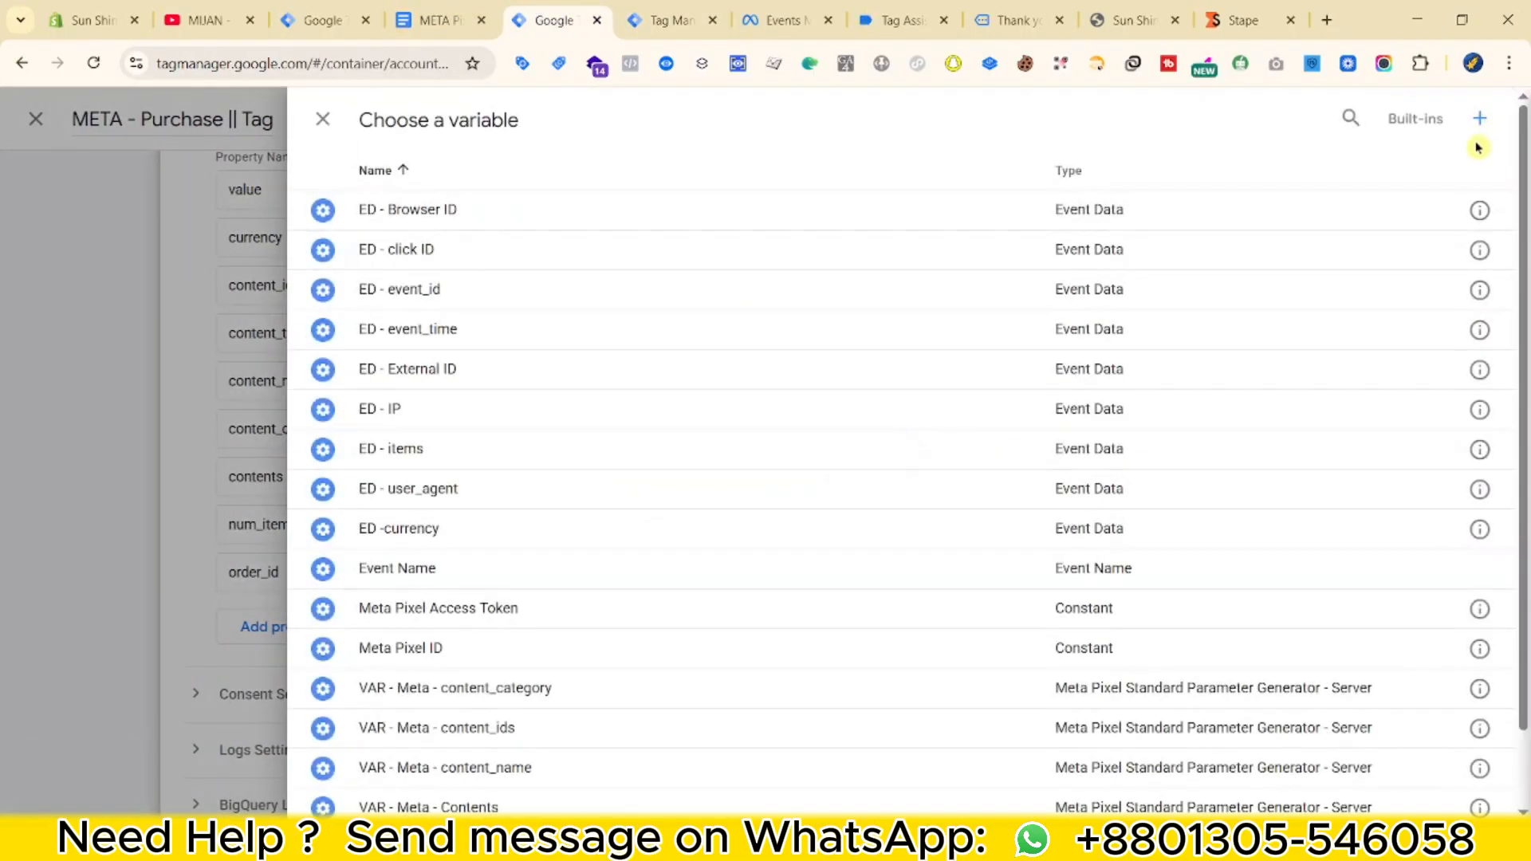
Create Event Data variable ED - transaction_id with key path transaction_id and save it.
click(1479, 118)
click(1118, 349)
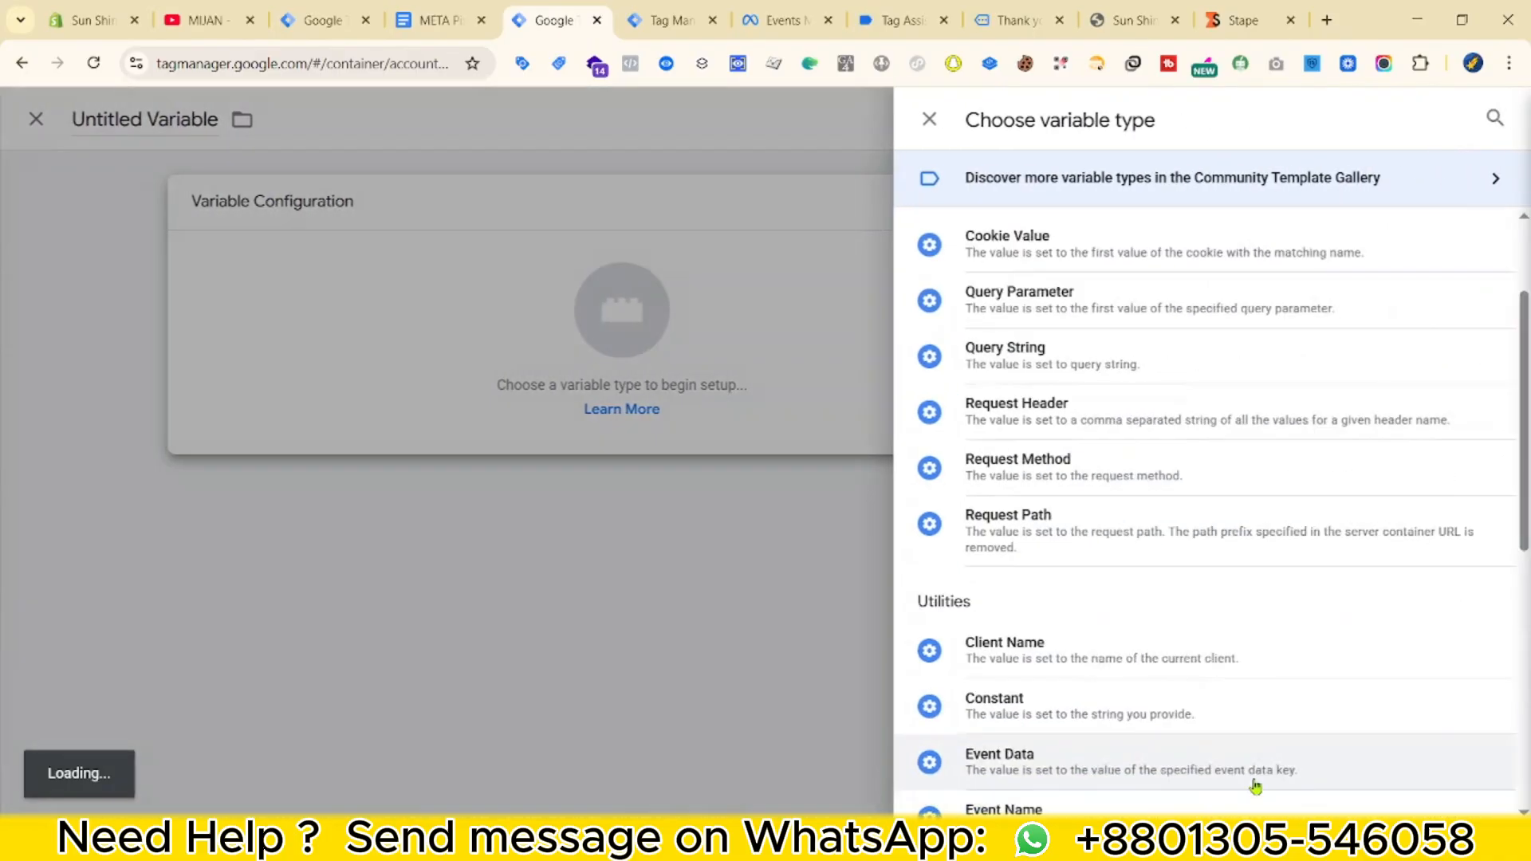
scroll(1256, 787, down, 2)
click(1052, 612)
click(585, 400)
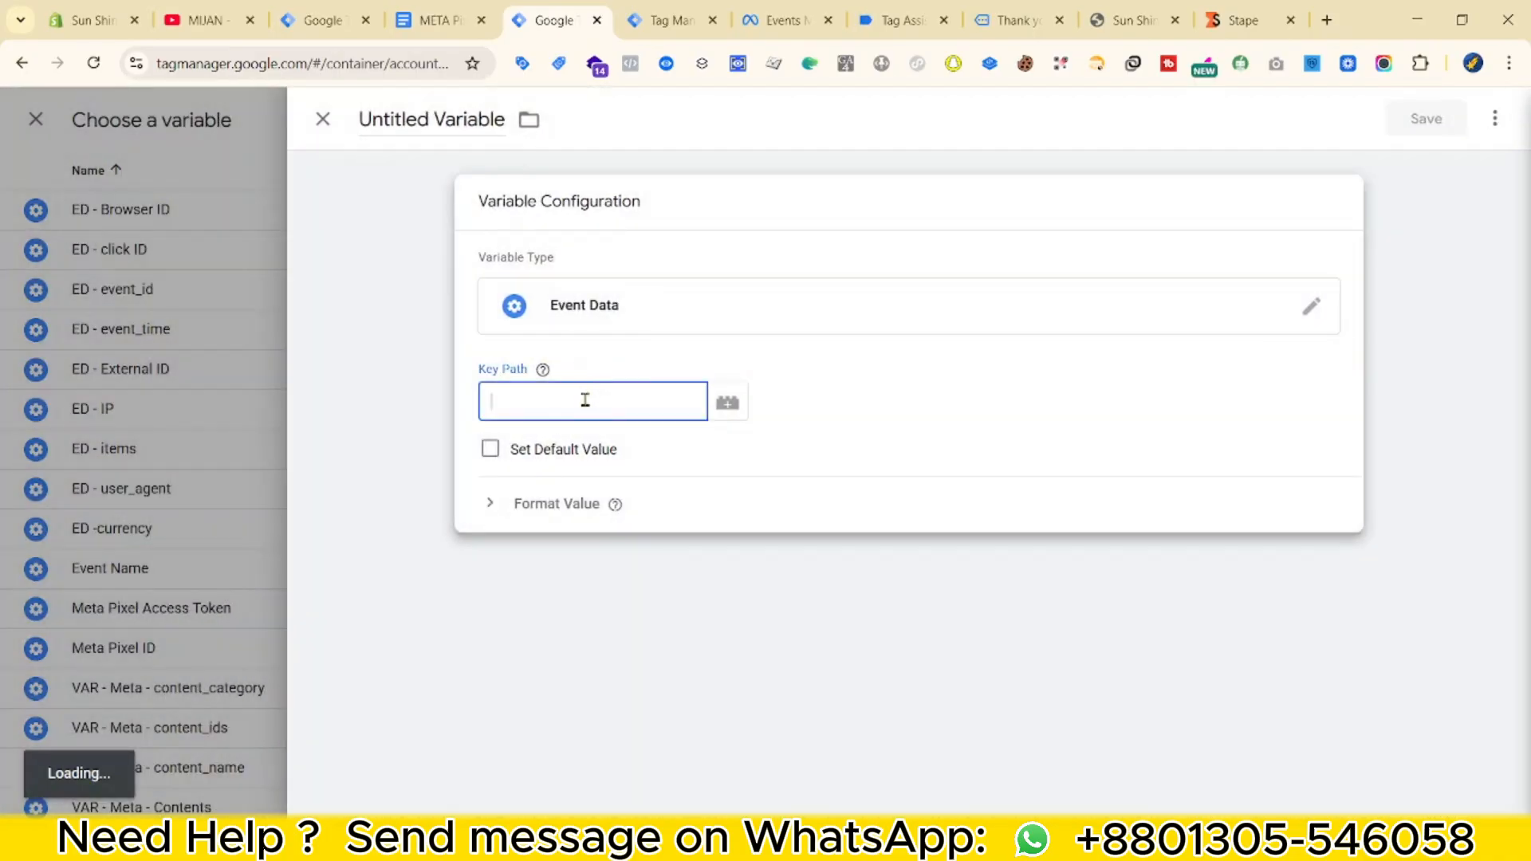
text(transaction_id)
click(403, 132)
text(ED -)
text(transaction_id)
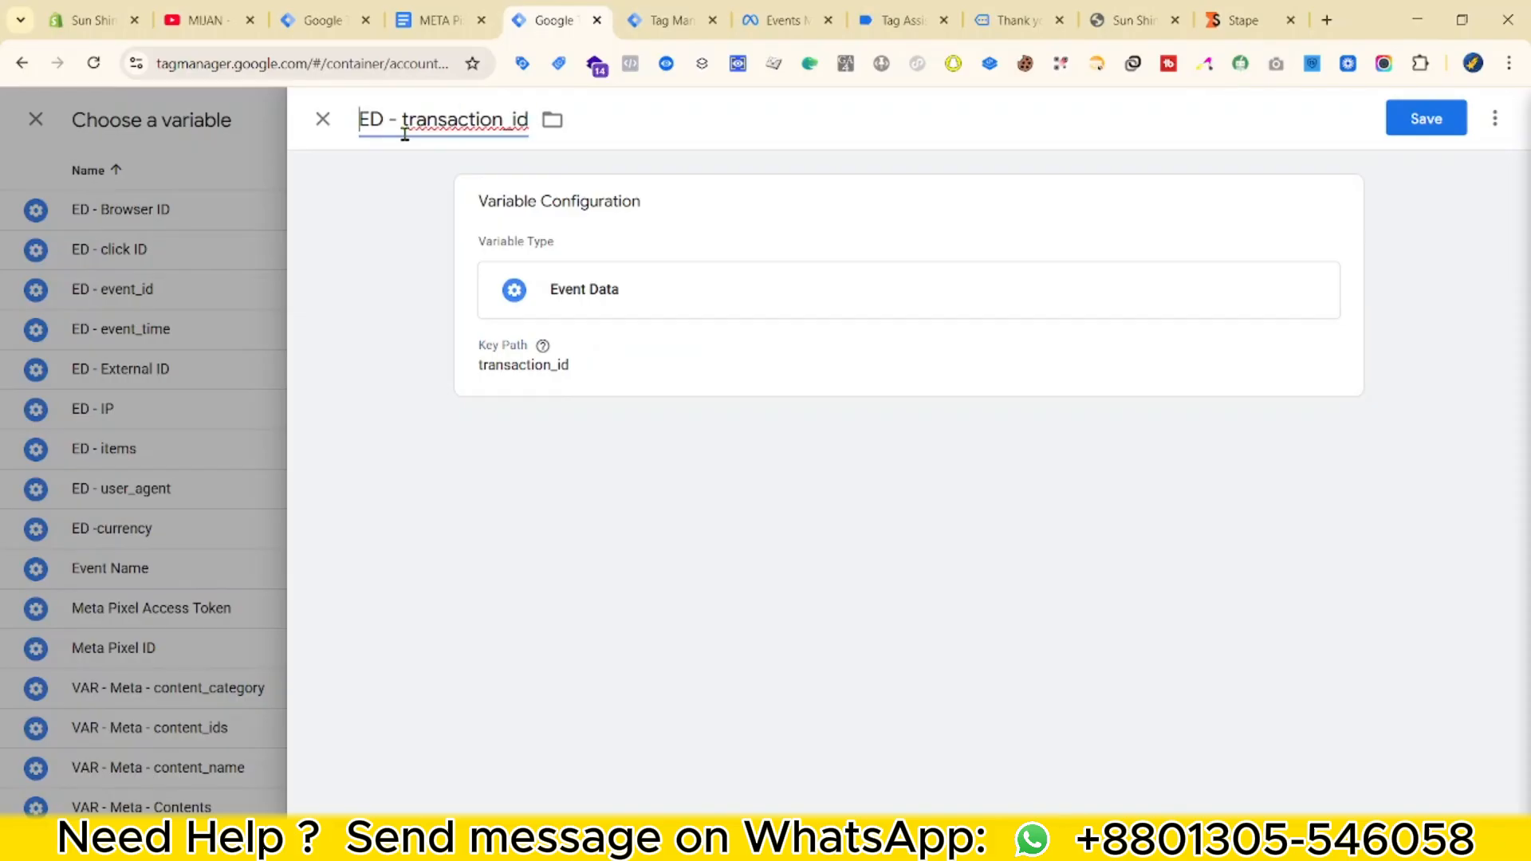
click(1425, 118)
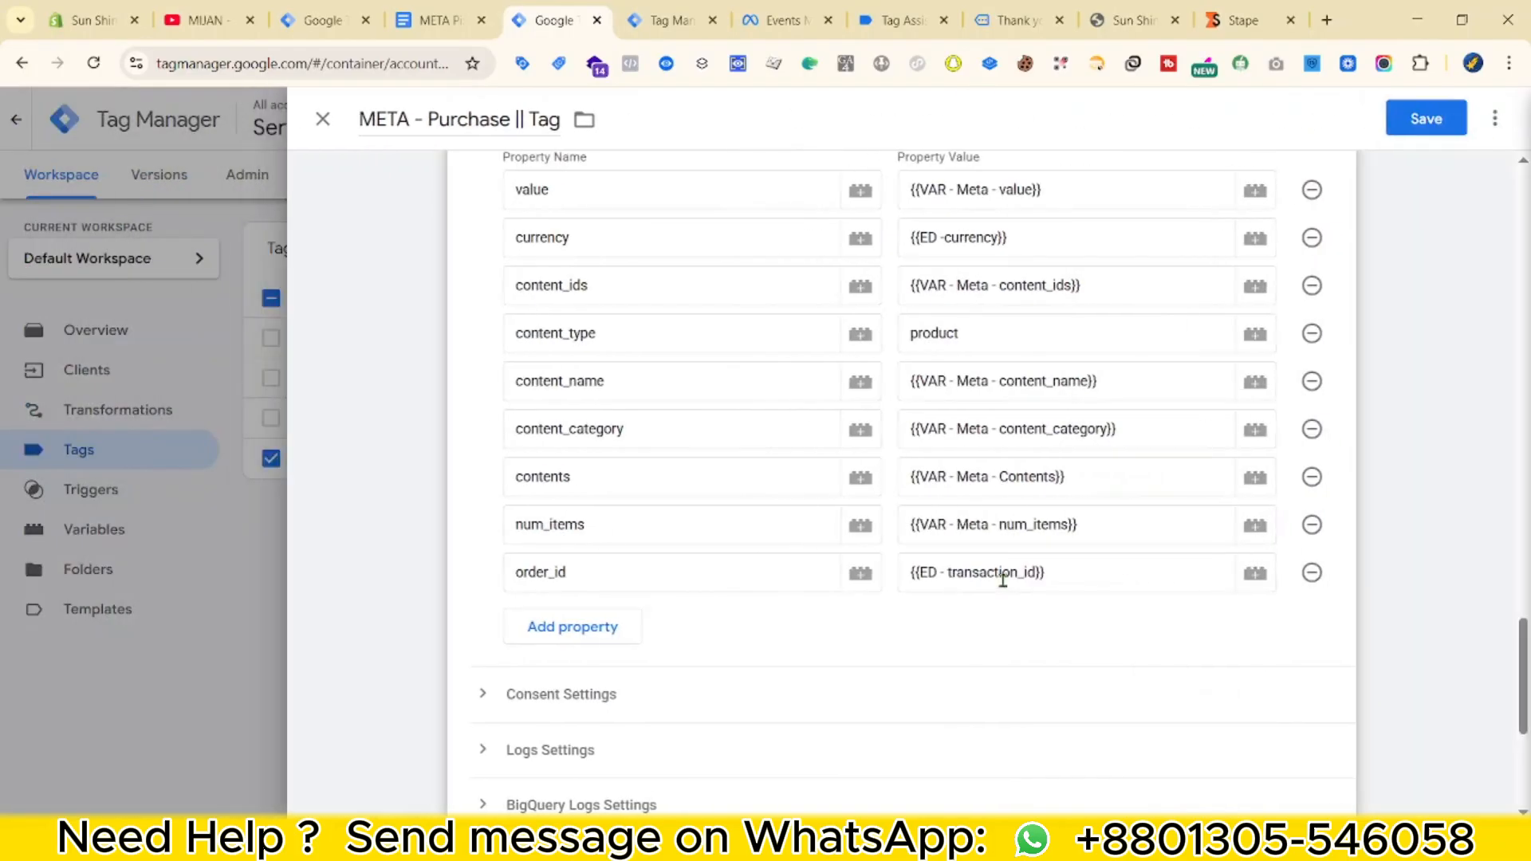
scroll(725, 578, up, 9)
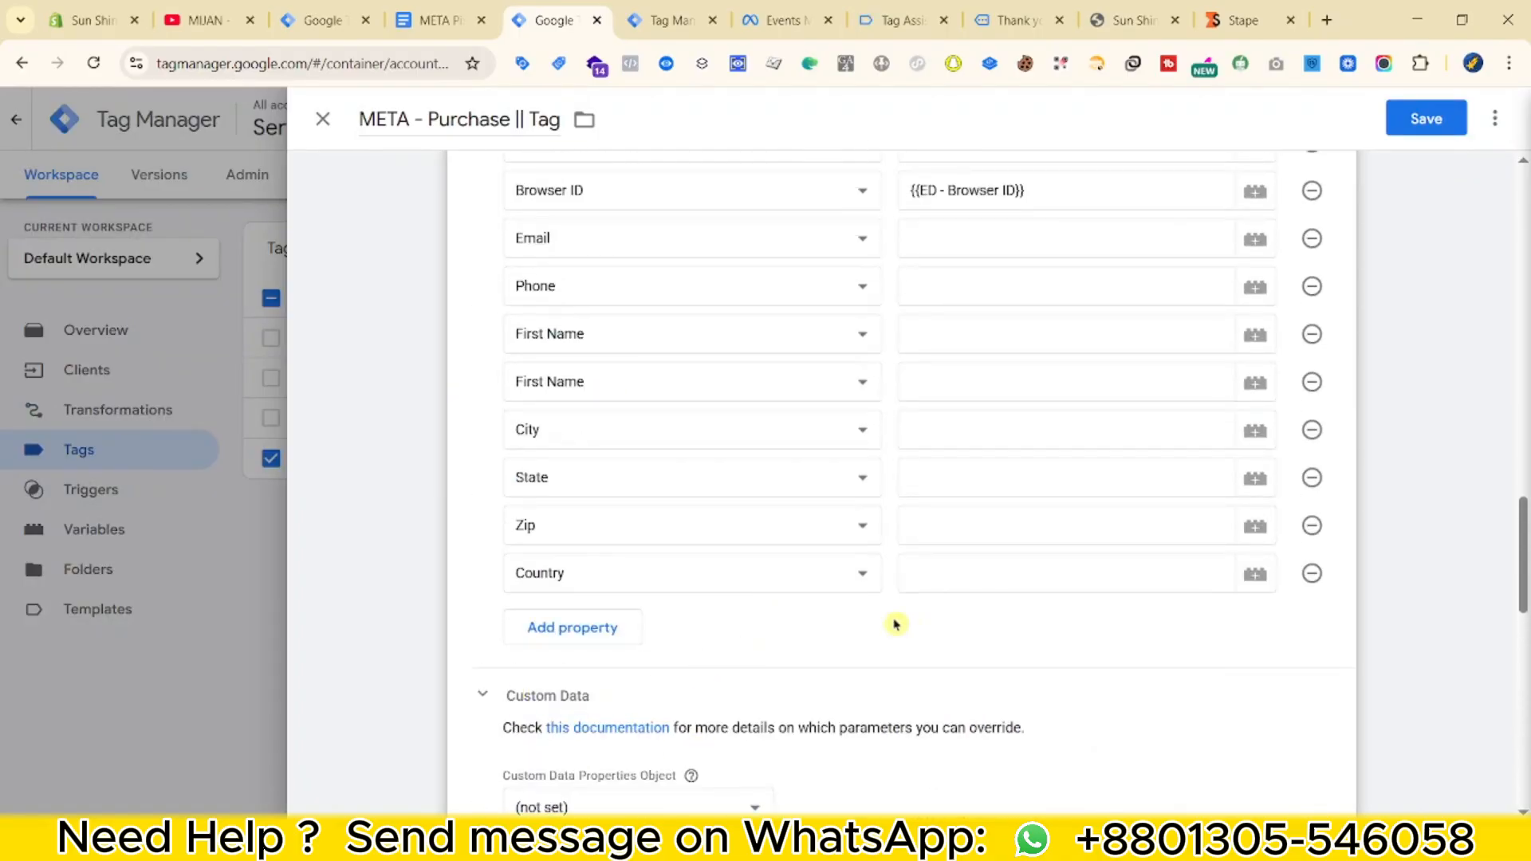
scroll(895, 624, down, 9)
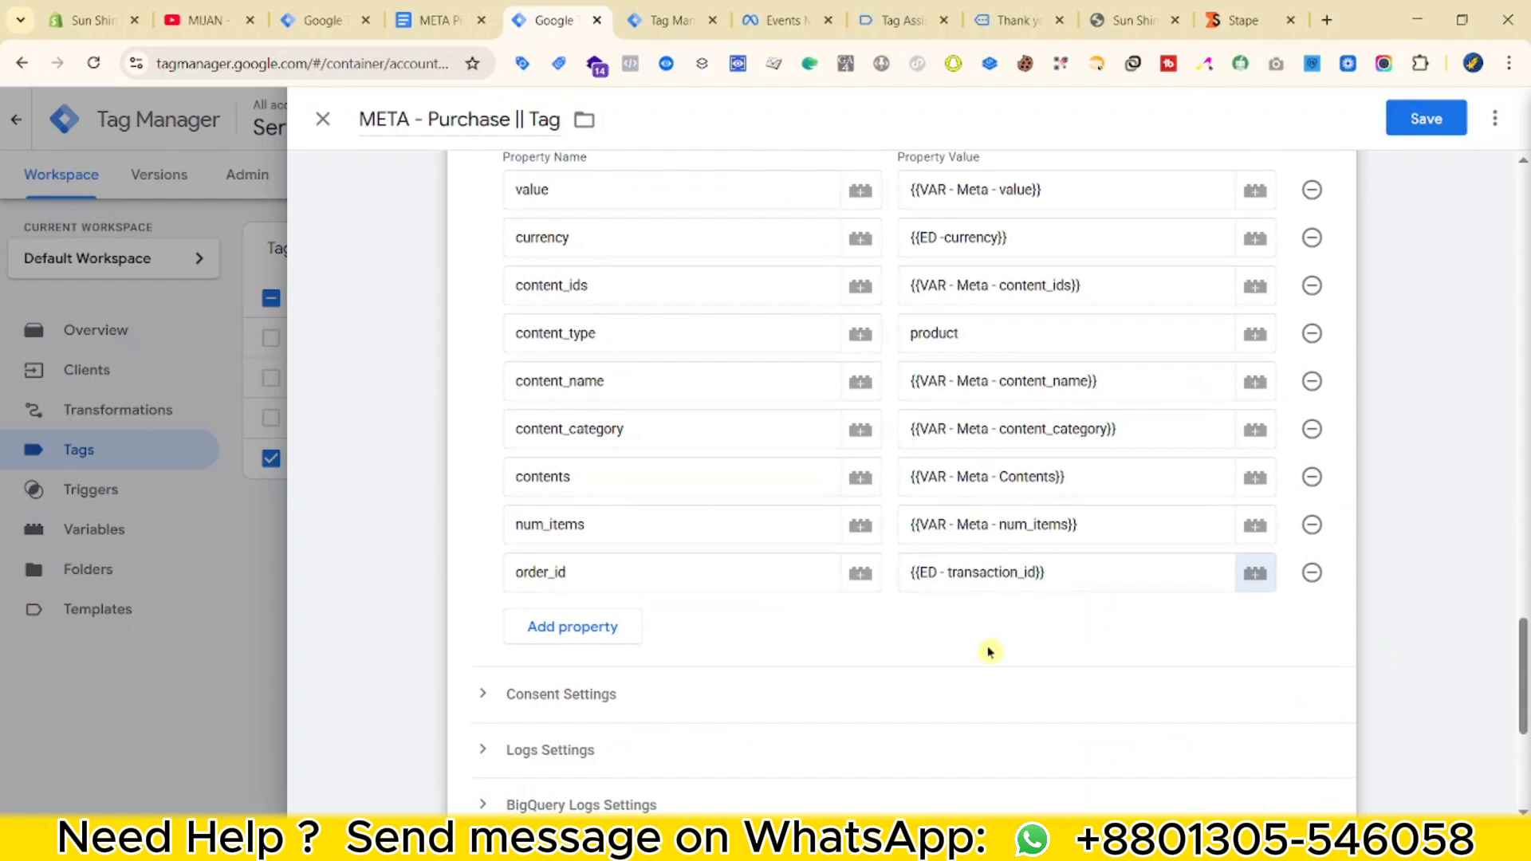
scroll(600, 687, up, 3)
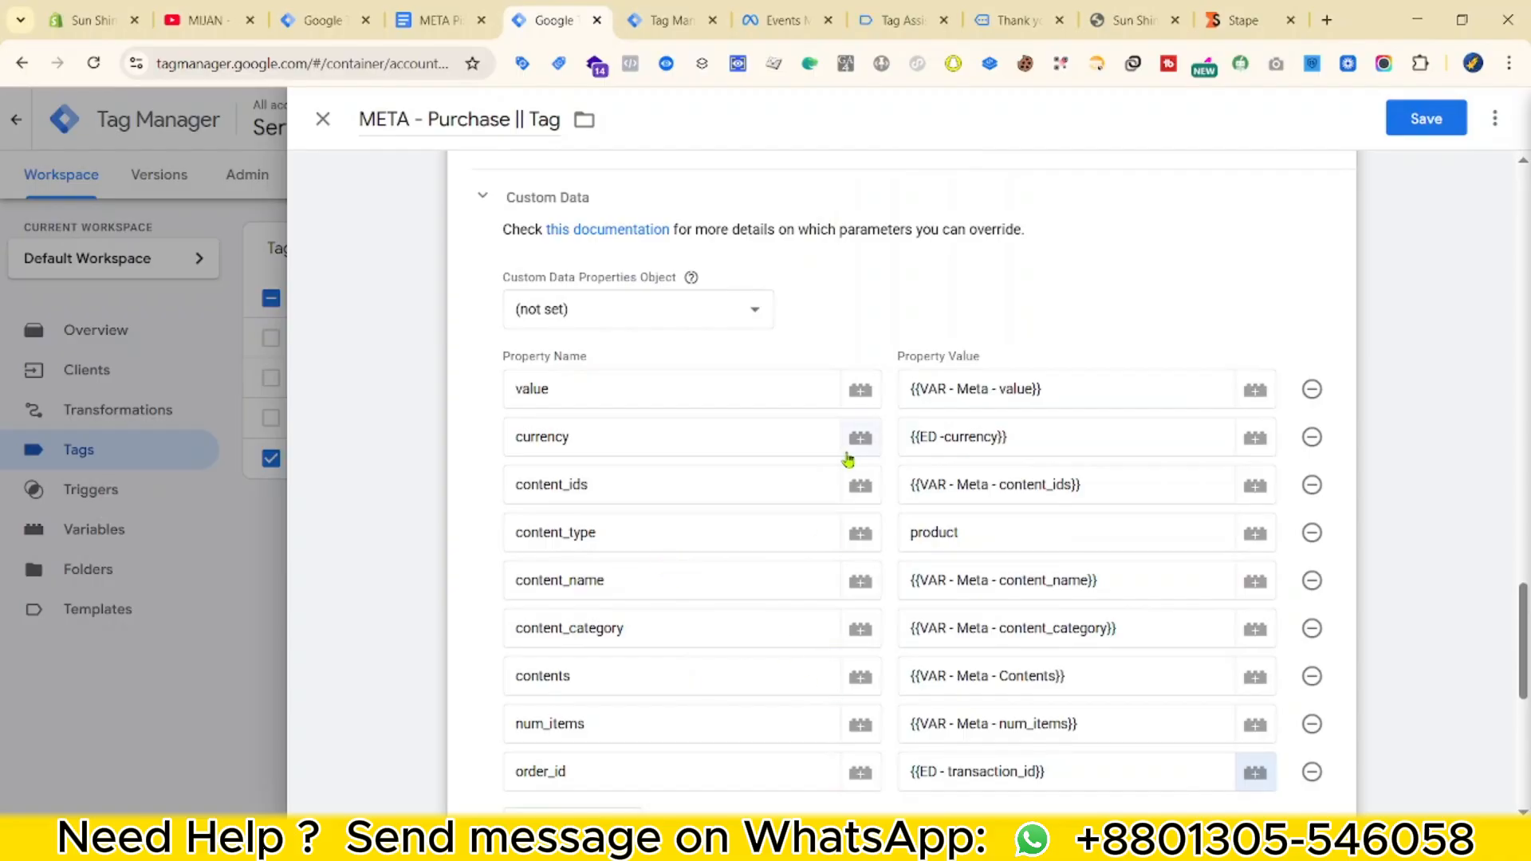
scroll(702, 502, down, 2)
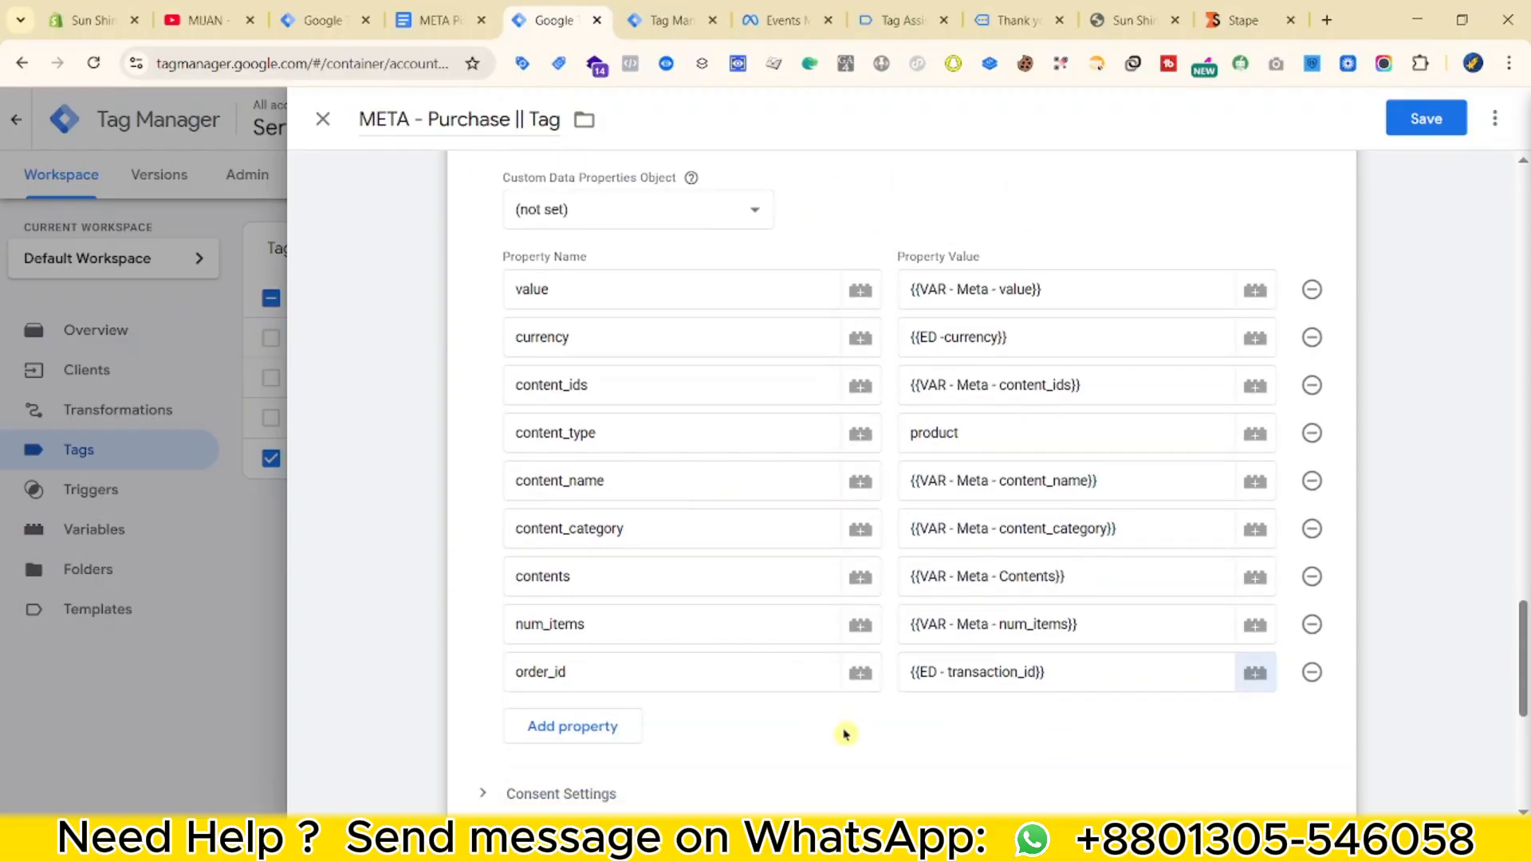
scroll(846, 735, down, 4)
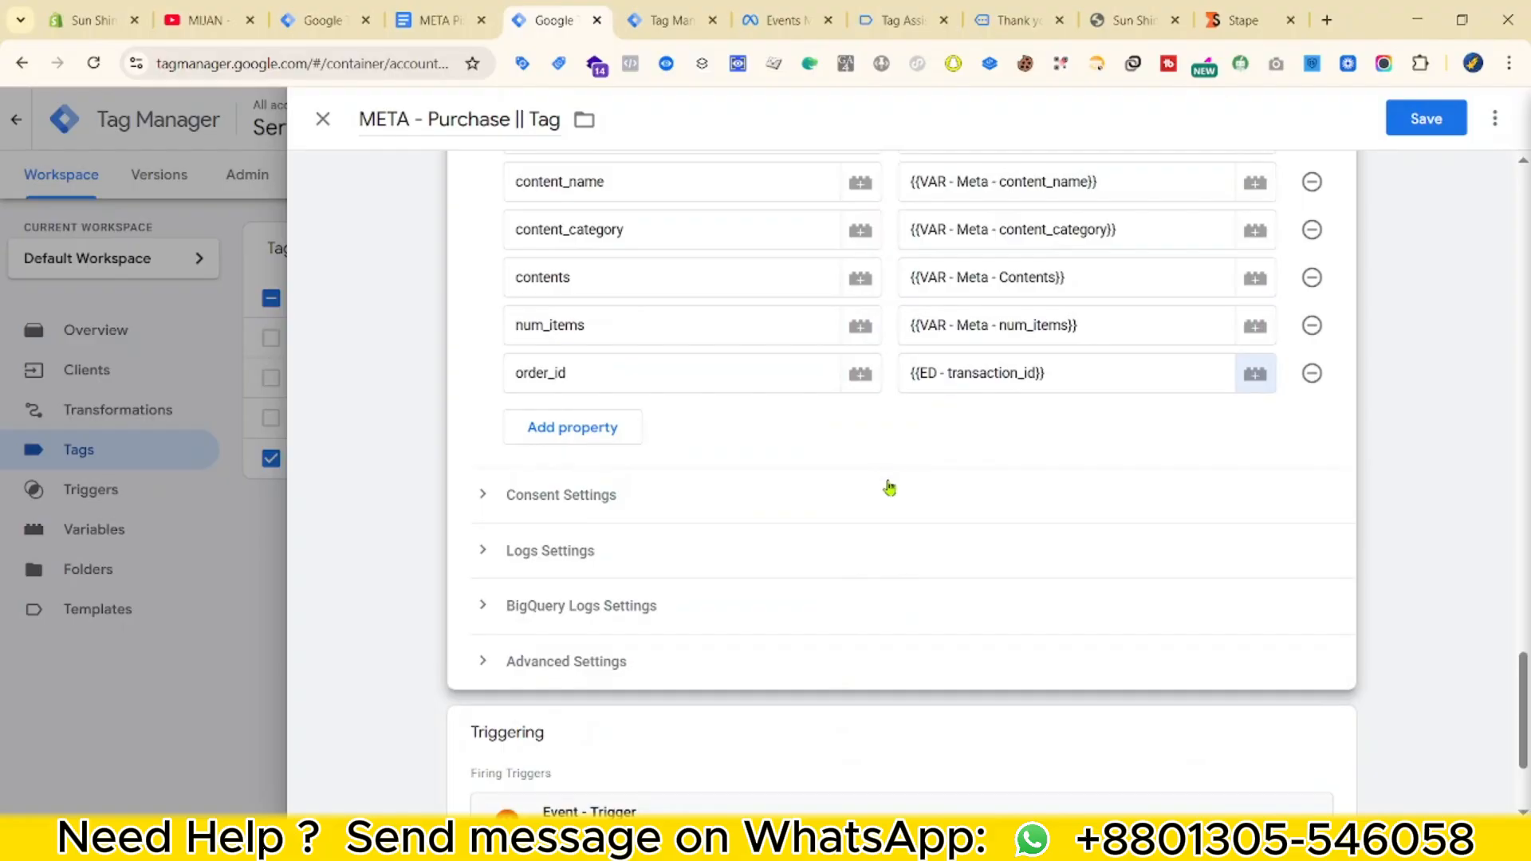
scroll(882, 540, up, 3)
scroll(905, 540, down, 1)
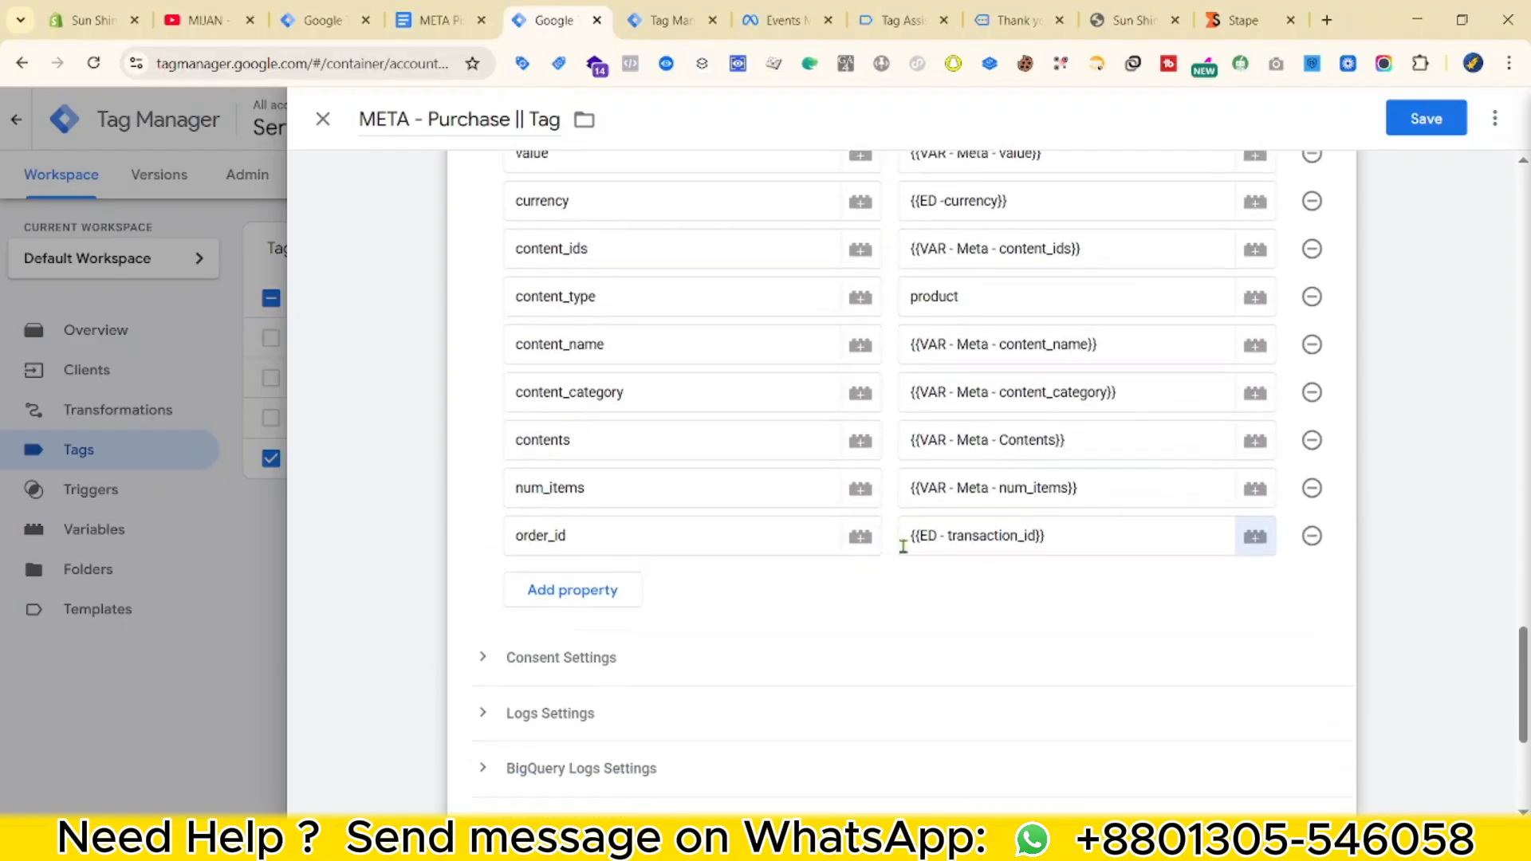
scroll(802, 568, down, 2)
scroll(799, 562, up, 10)
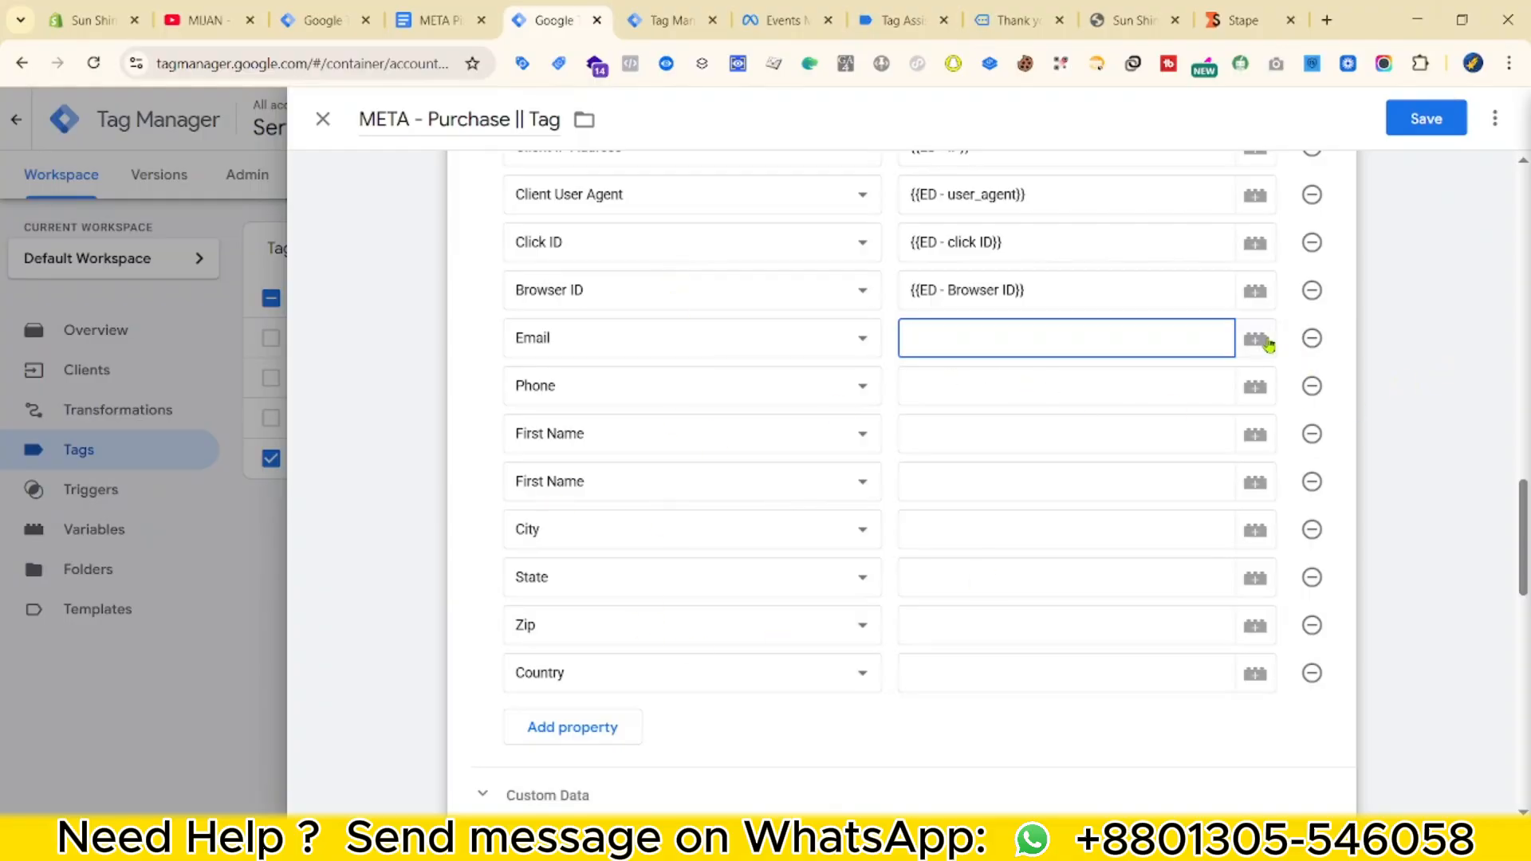
Start a new Event Data variable for the Email field.
click(1254, 340)
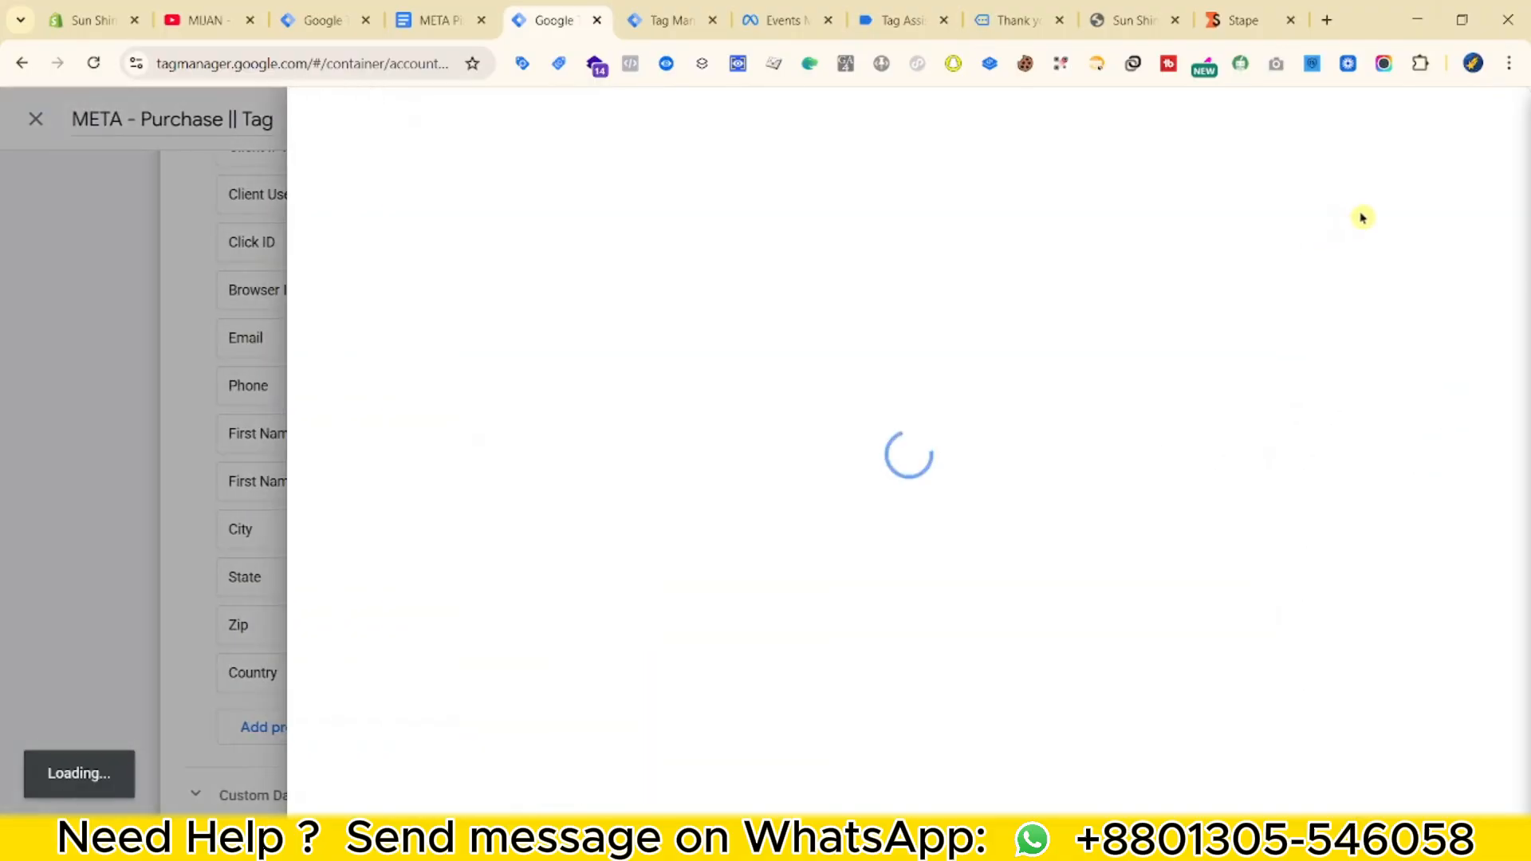
click(1479, 121)
click(869, 291)
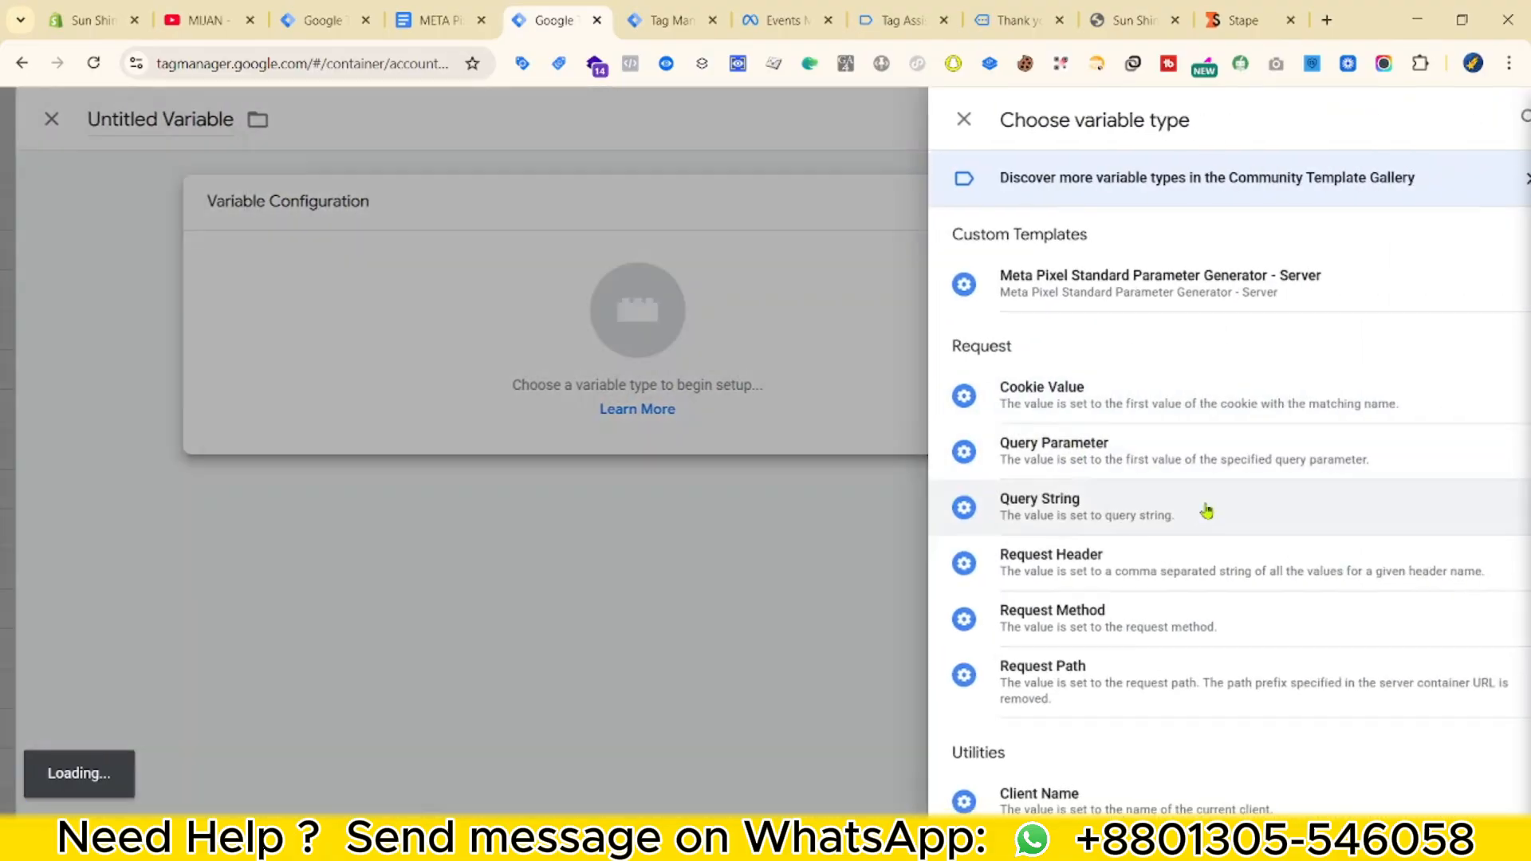
scroll(1077, 558, down, 3)
click(1039, 624)
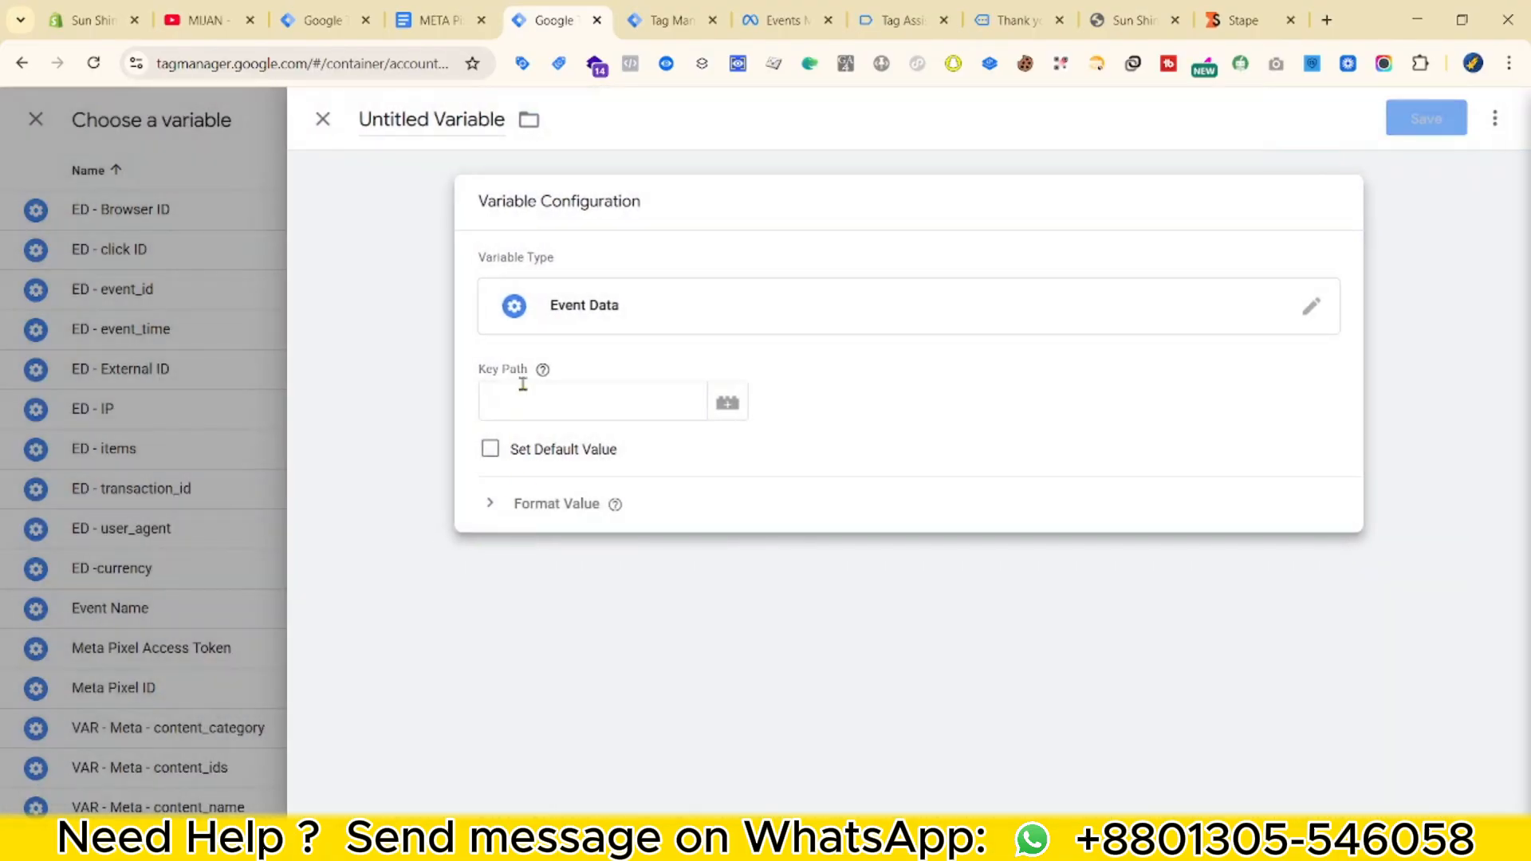
click(519, 391)
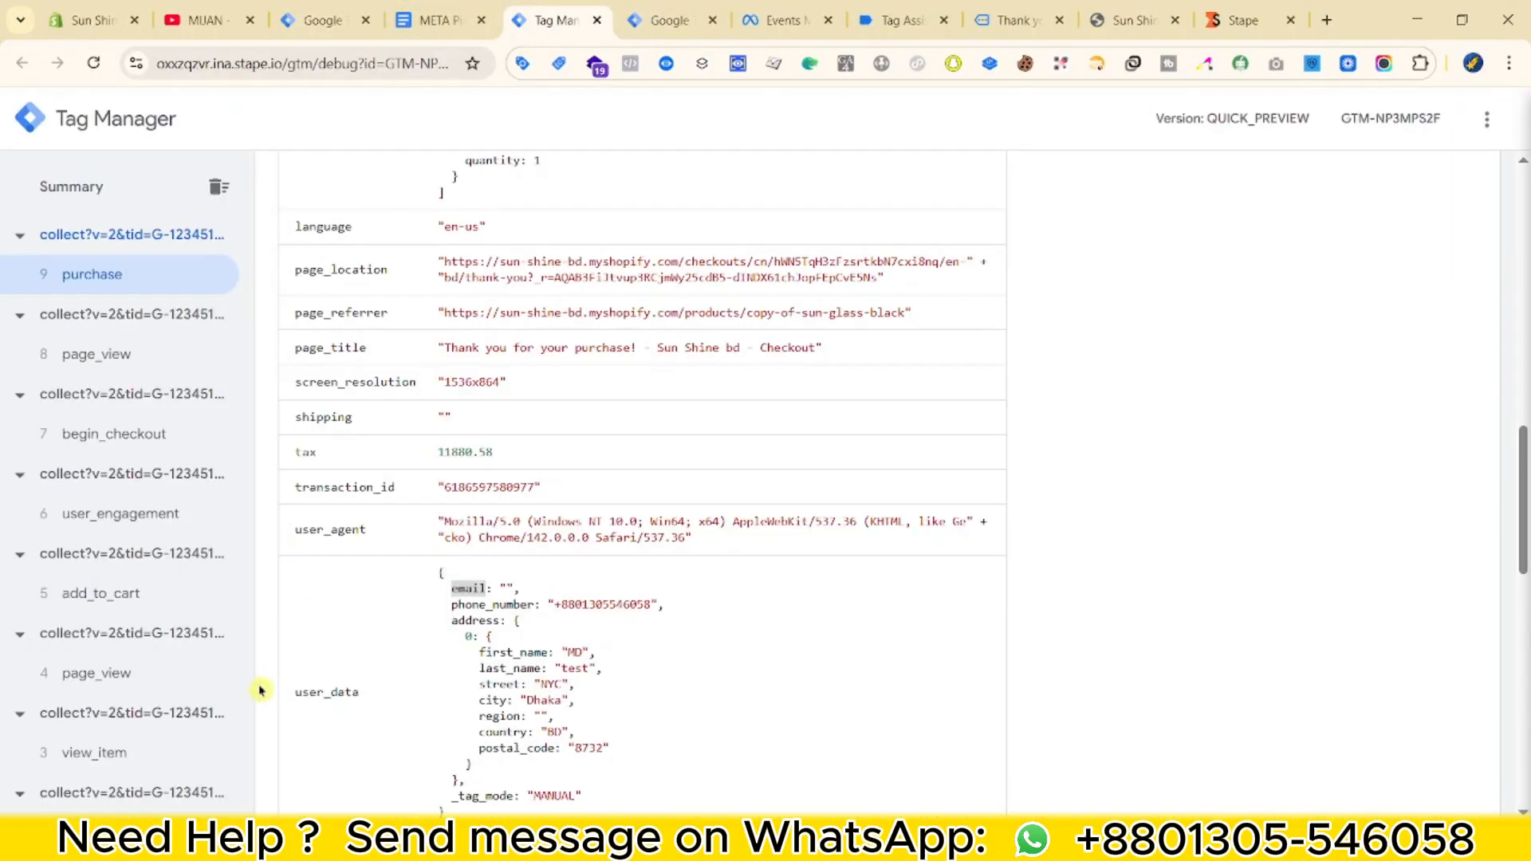
Check the user_data keys in the debug view and name the variable ED - email, reading user_data.email.
click(638, 14)
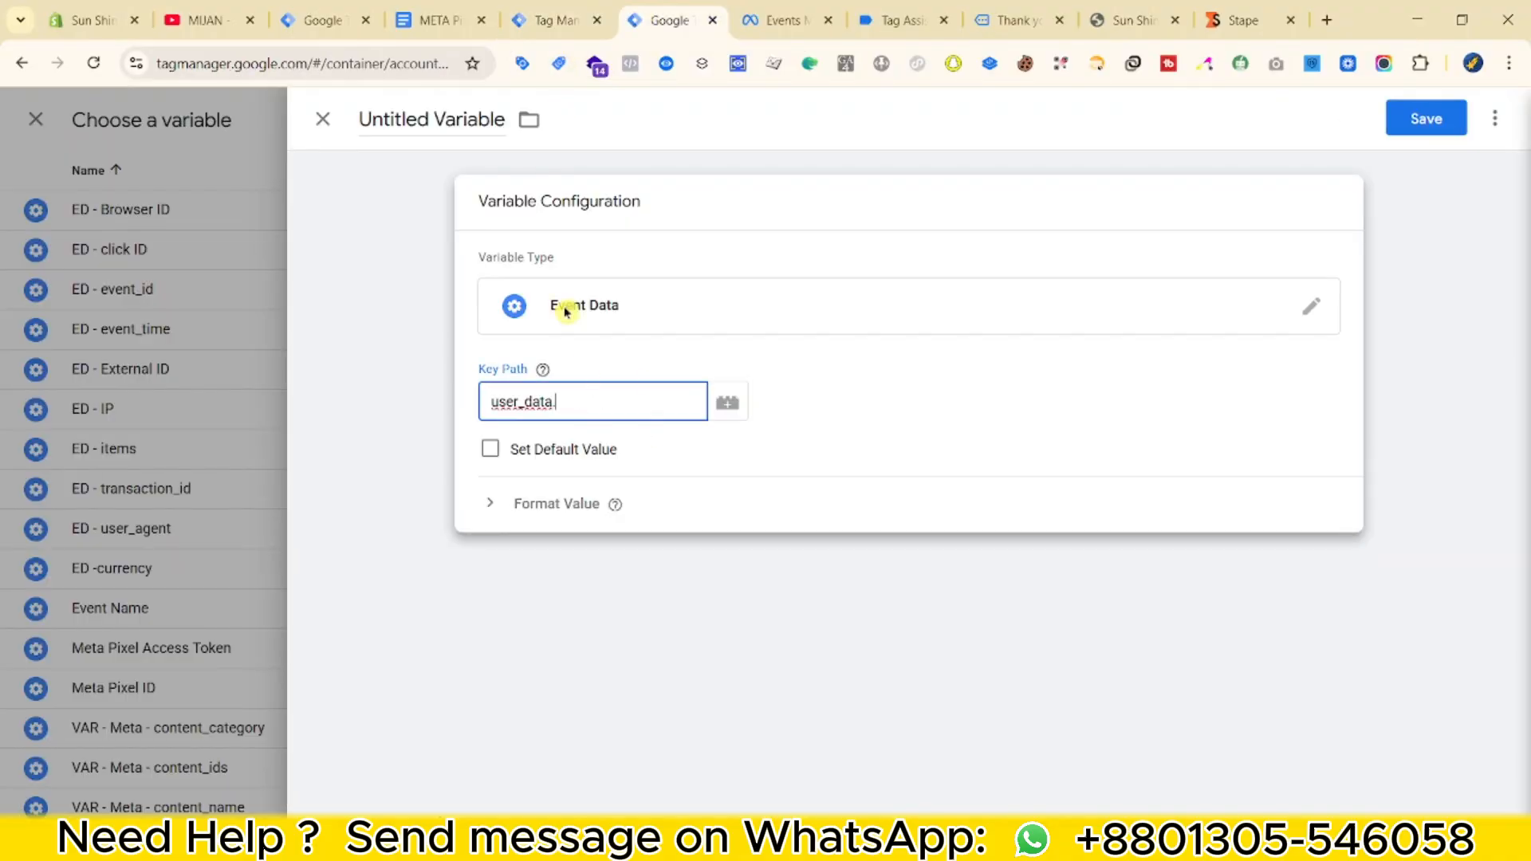
click(564, 14)
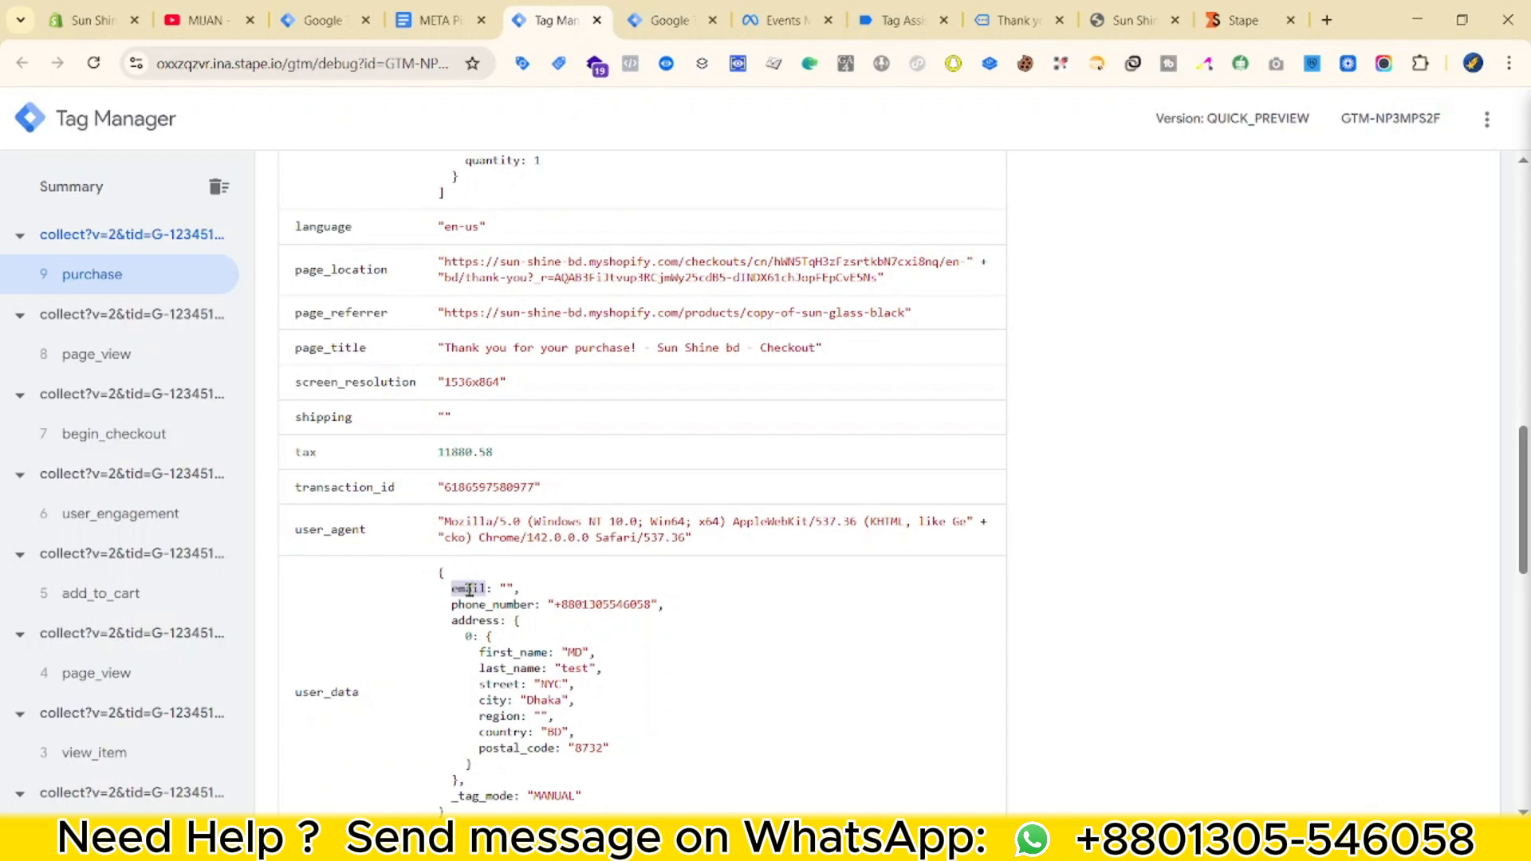
click(648, 18)
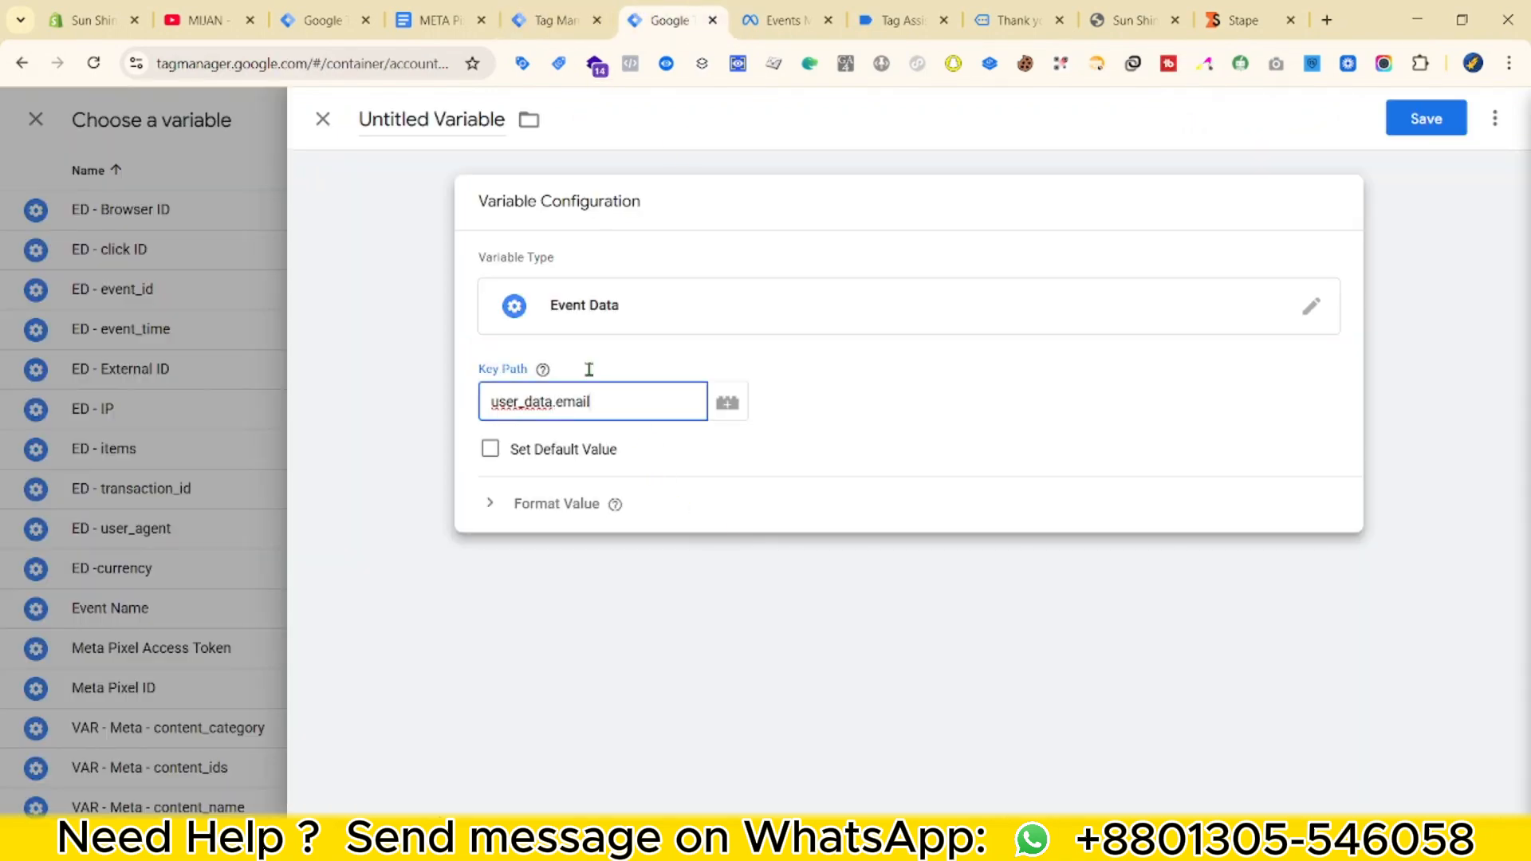
double_click(481, 120)
key(ctrl+a)
text(ED)
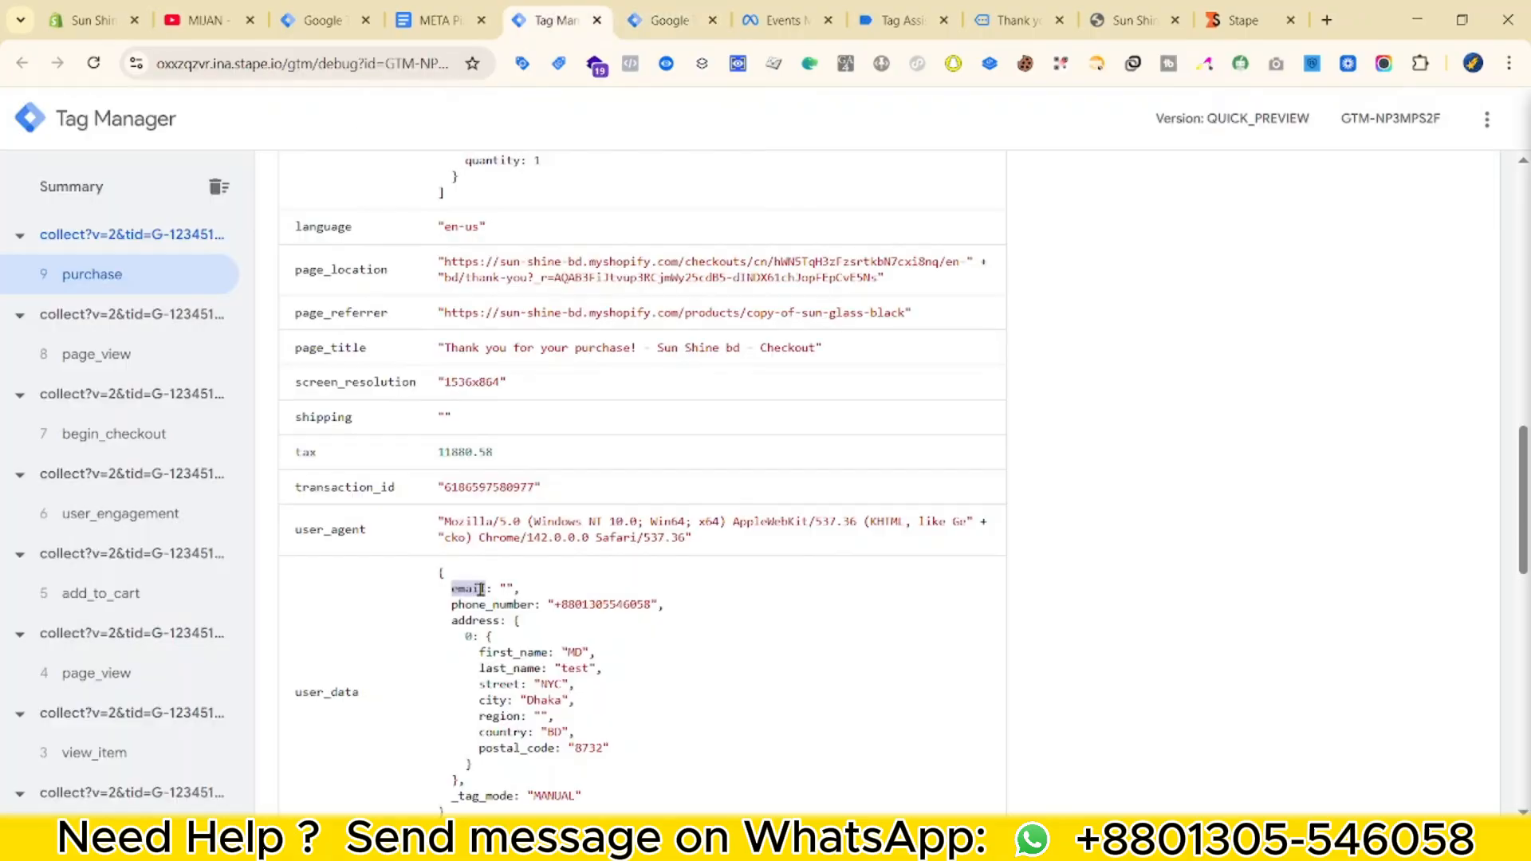
double_click(479, 605)
key(super+c)
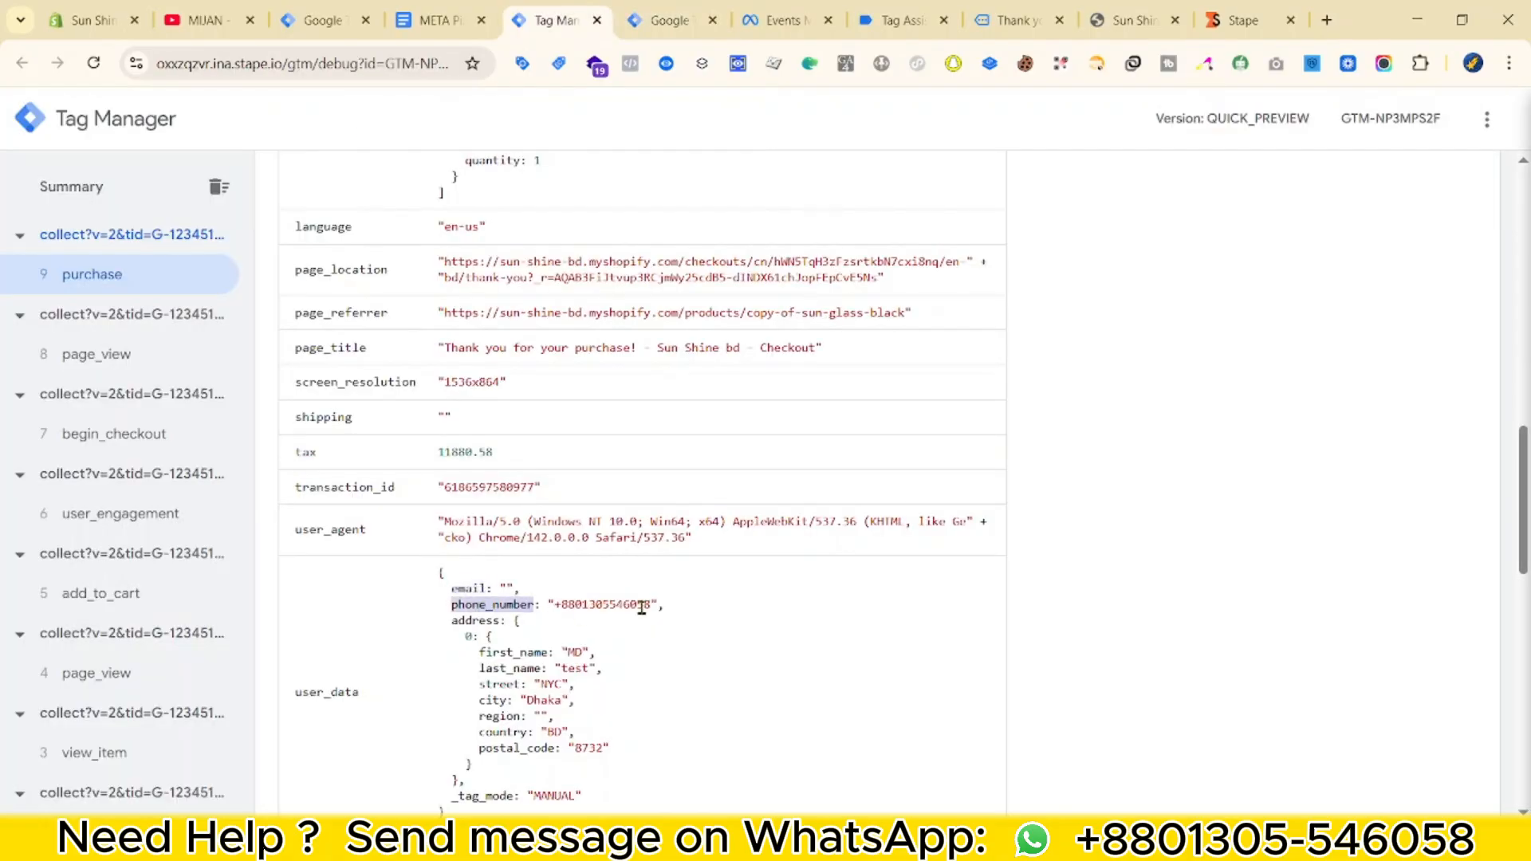
scroll(596, 515, down, 1)
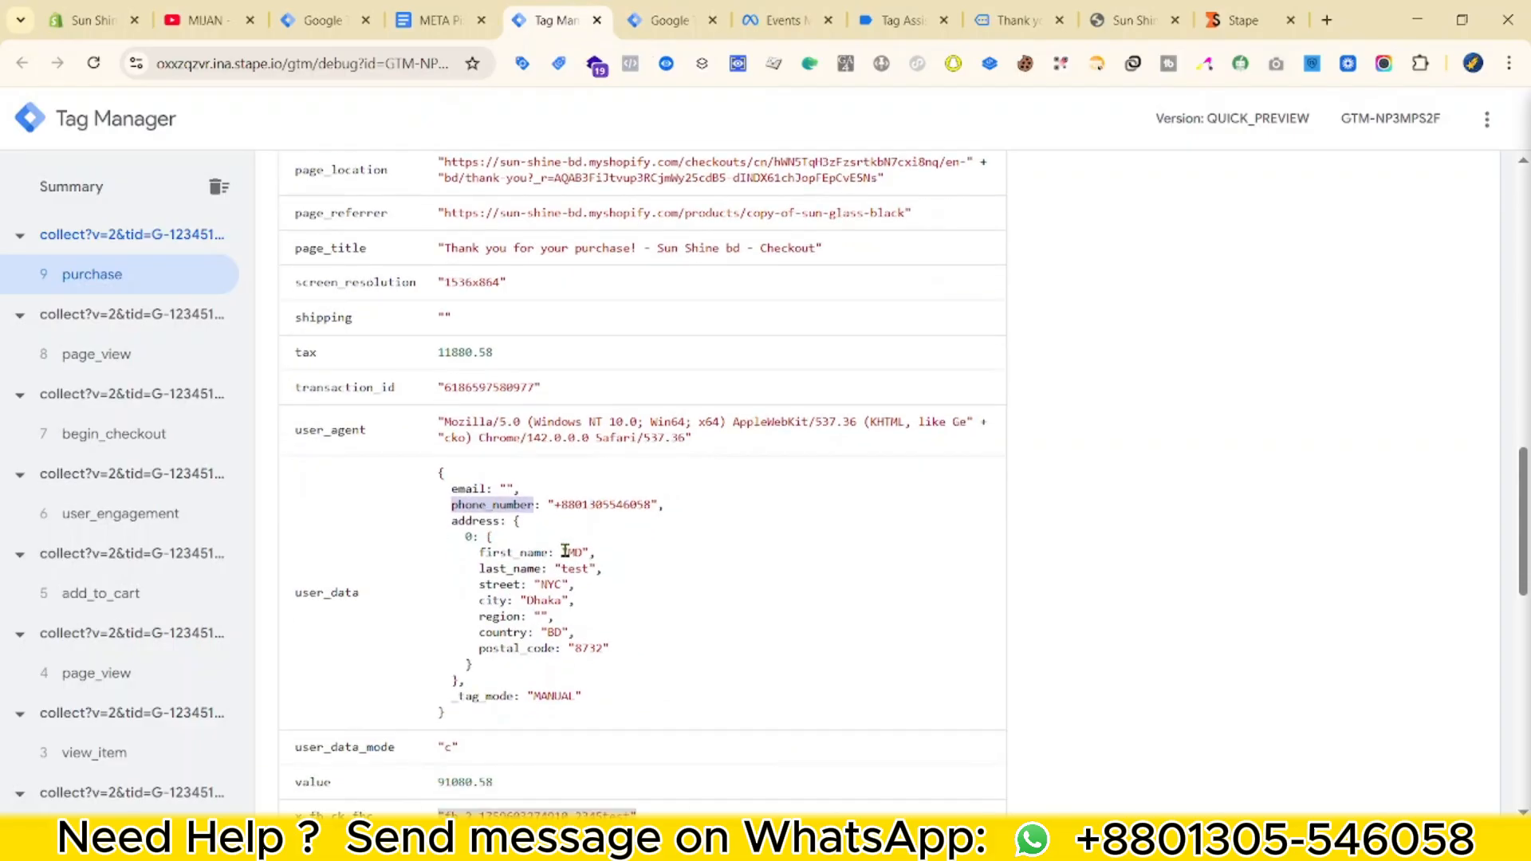
click(643, 11)
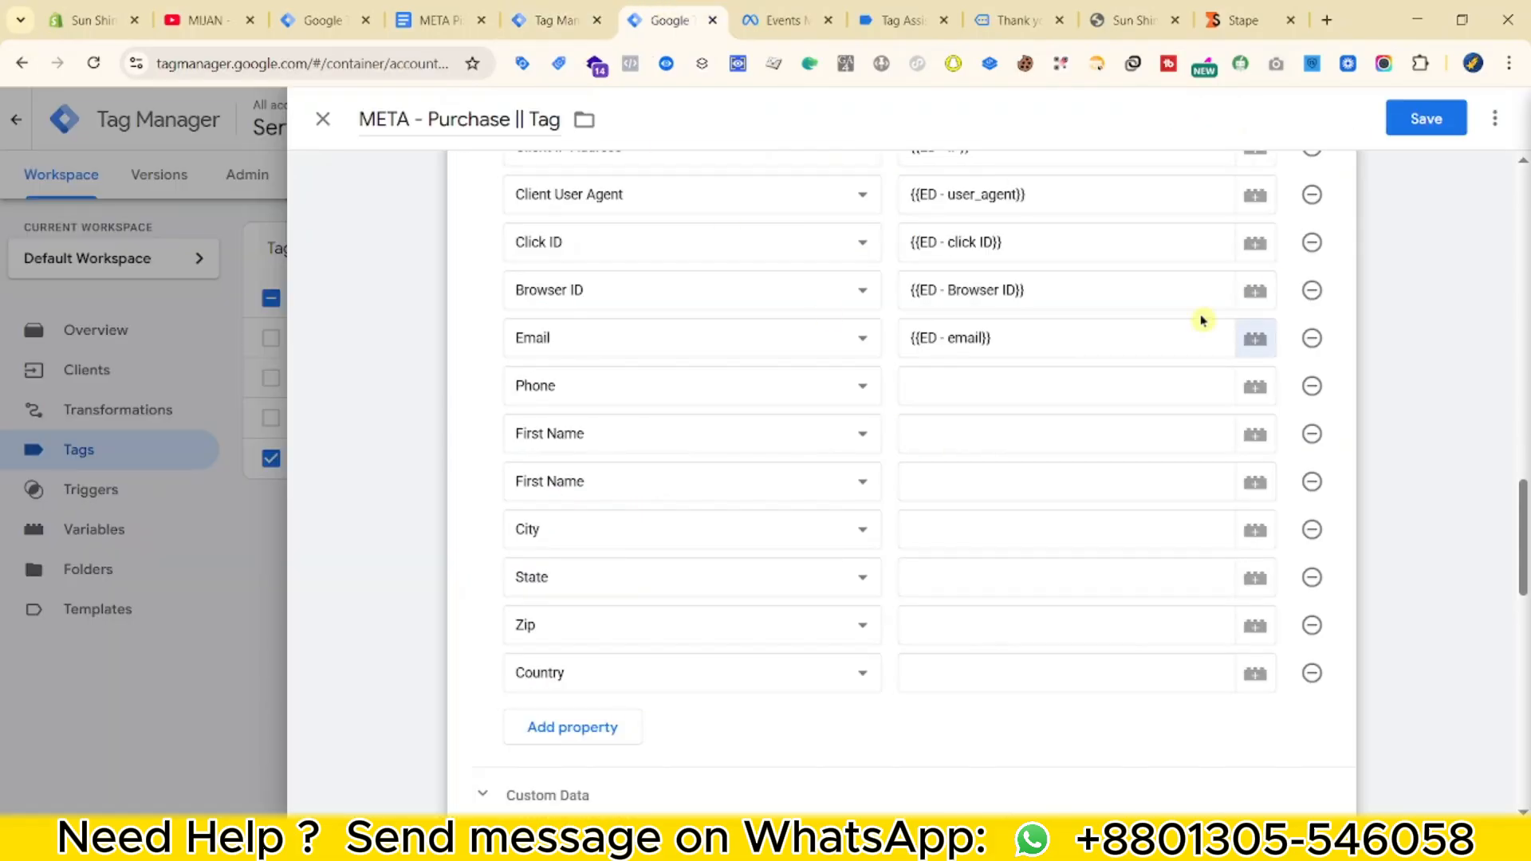
From the Phone field, create a new Event Data variable with key path user_data.phone_number.
click(1250, 390)
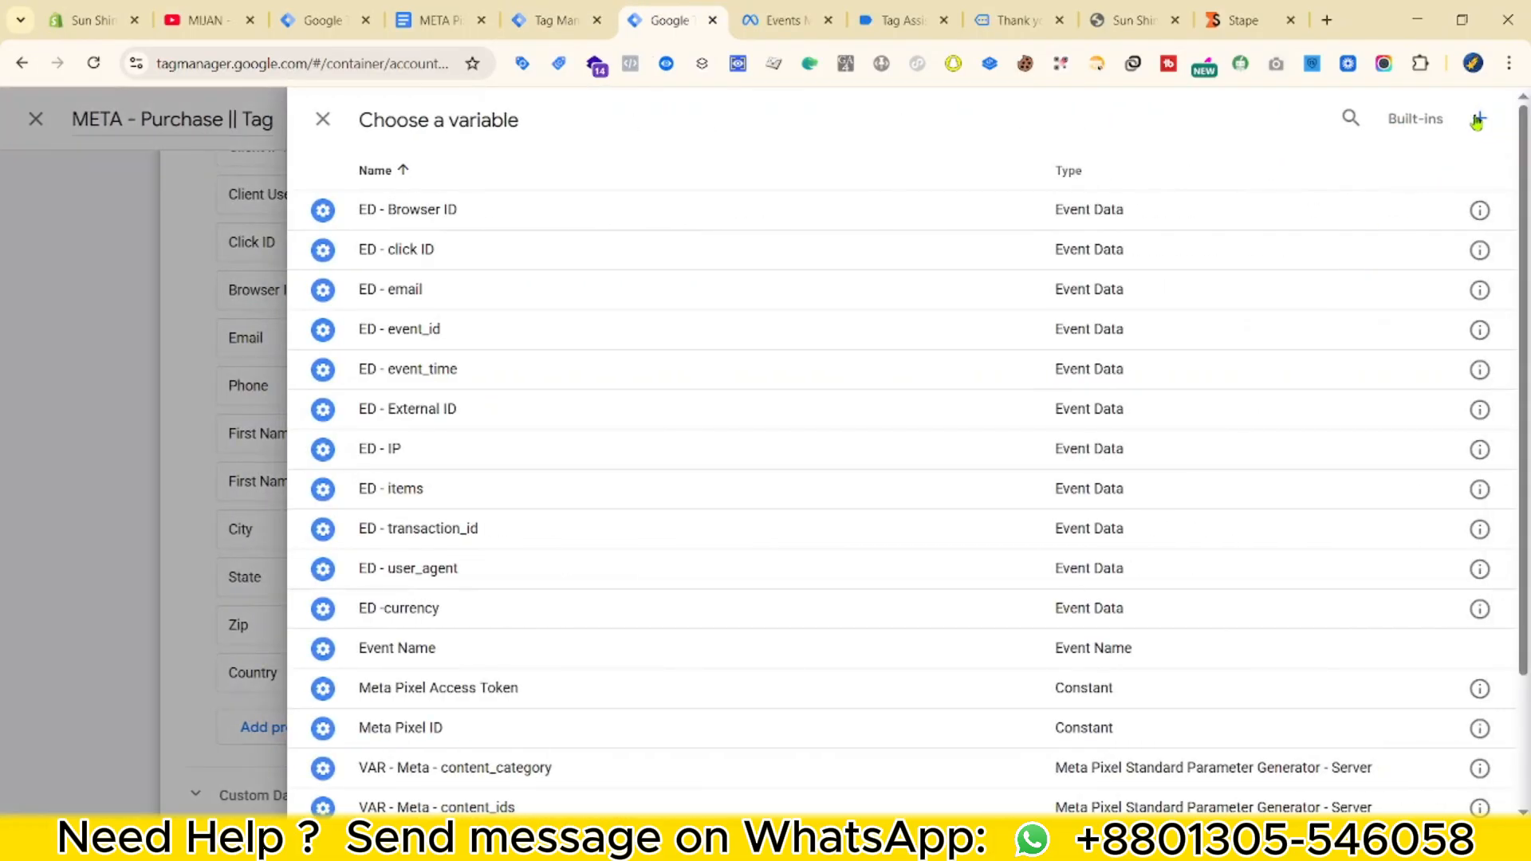
click(1477, 120)
click(954, 421)
scroll(1116, 606, down, 5)
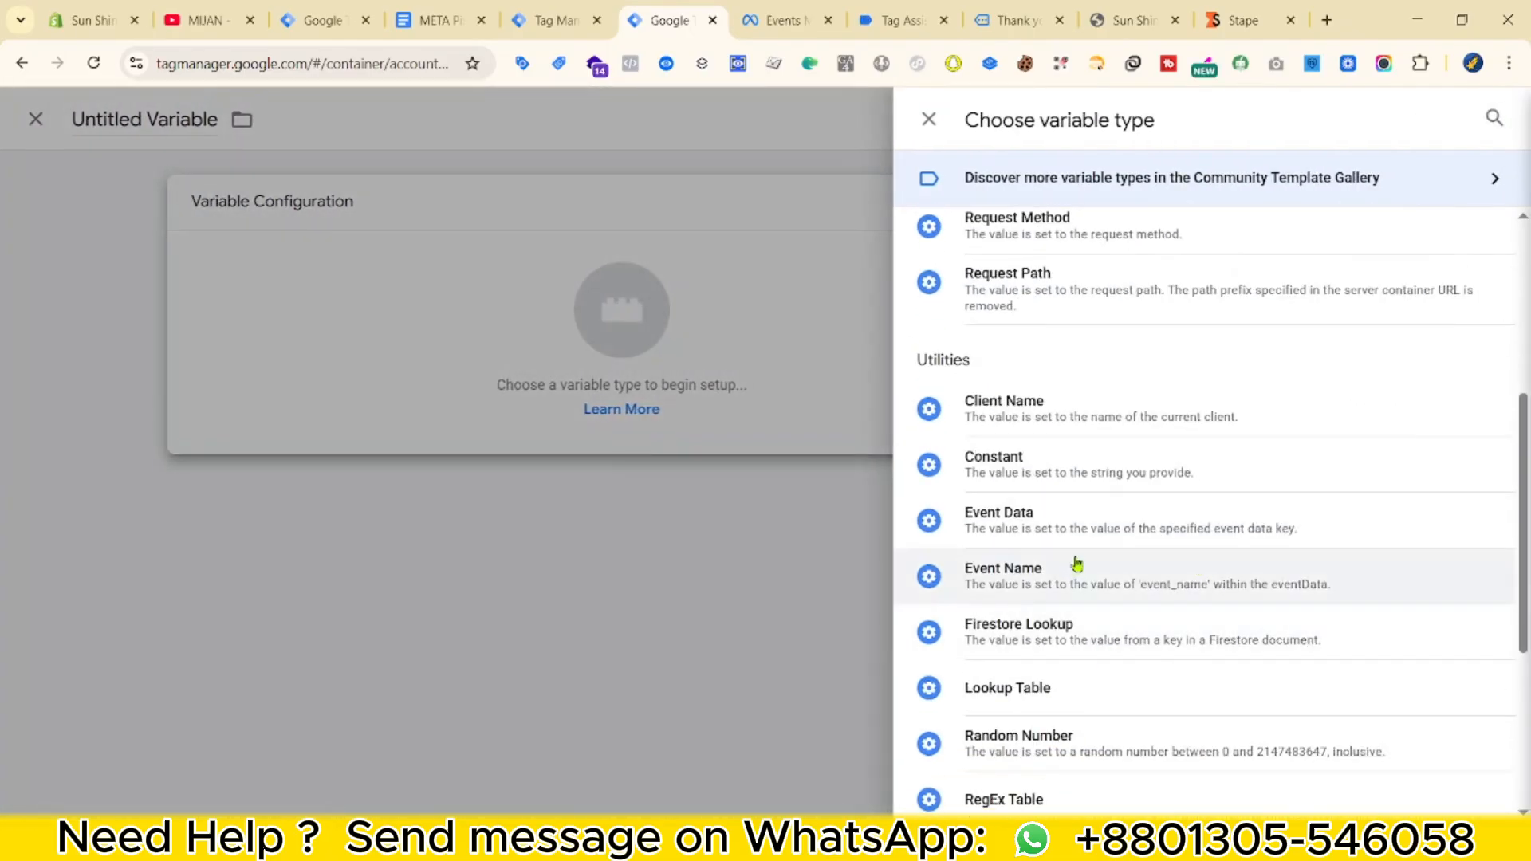
click(1076, 523)
click(599, 402)
key(super+v)
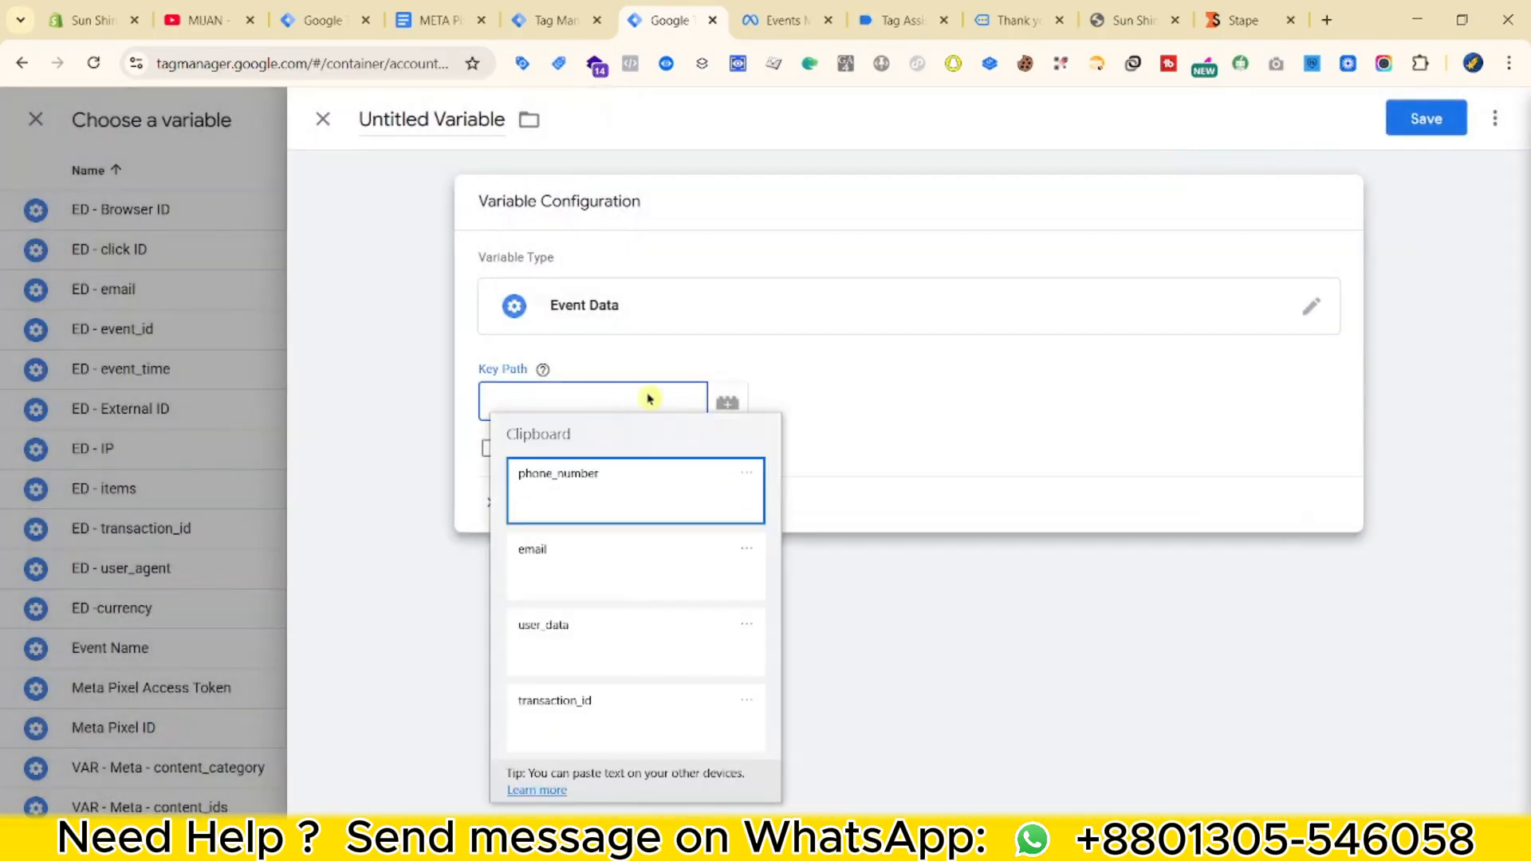
click(610, 634)
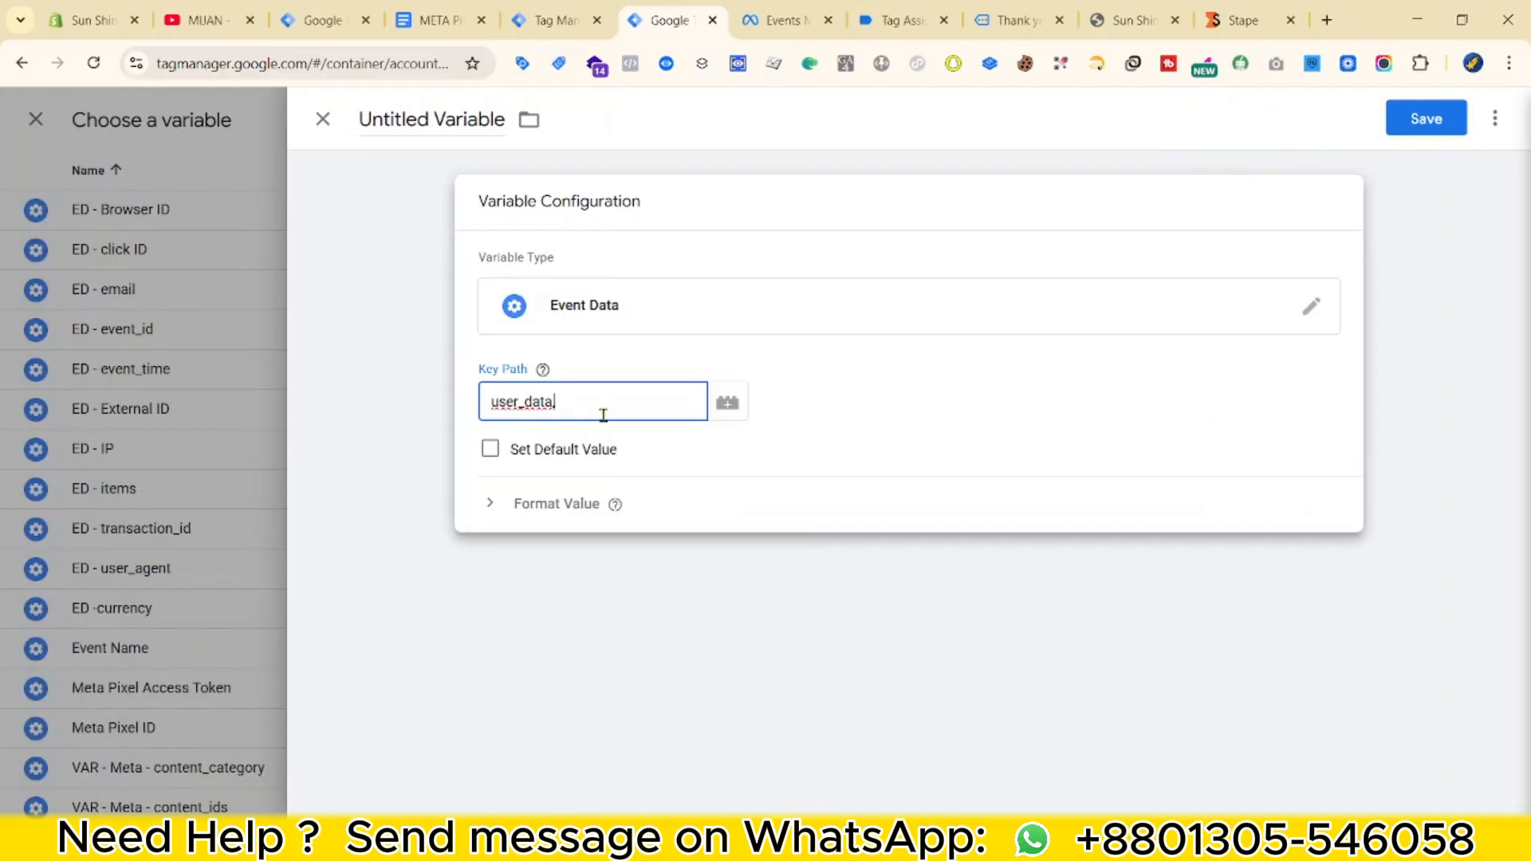
key(super+v)
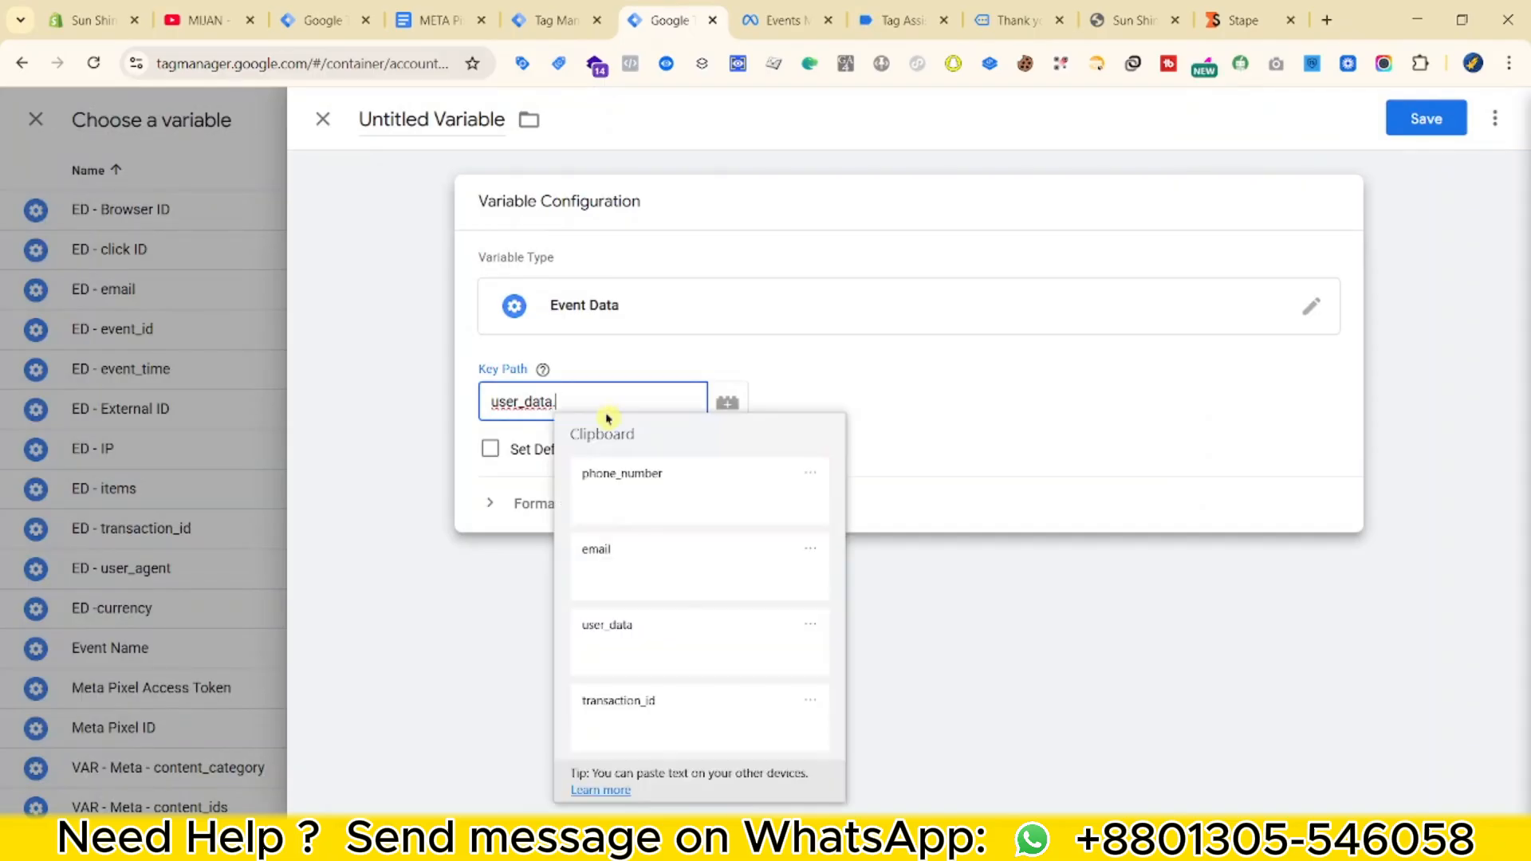
click(639, 505)
Name the variable ED - phone_number and save it, then start a new variable for First Name.
click(437, 118)
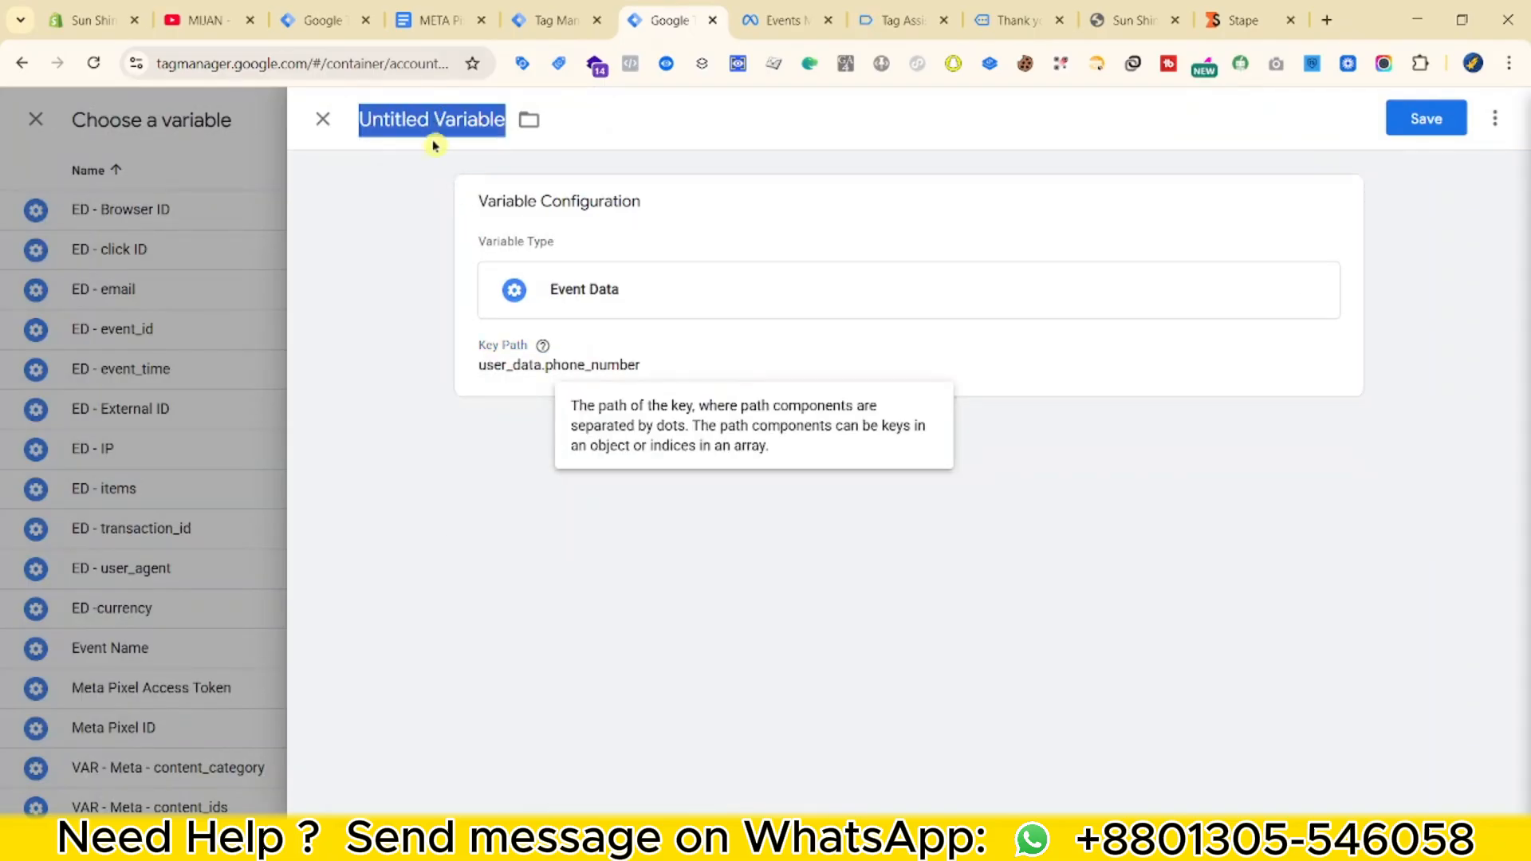
text(ED - phone_number)
click(1407, 123)
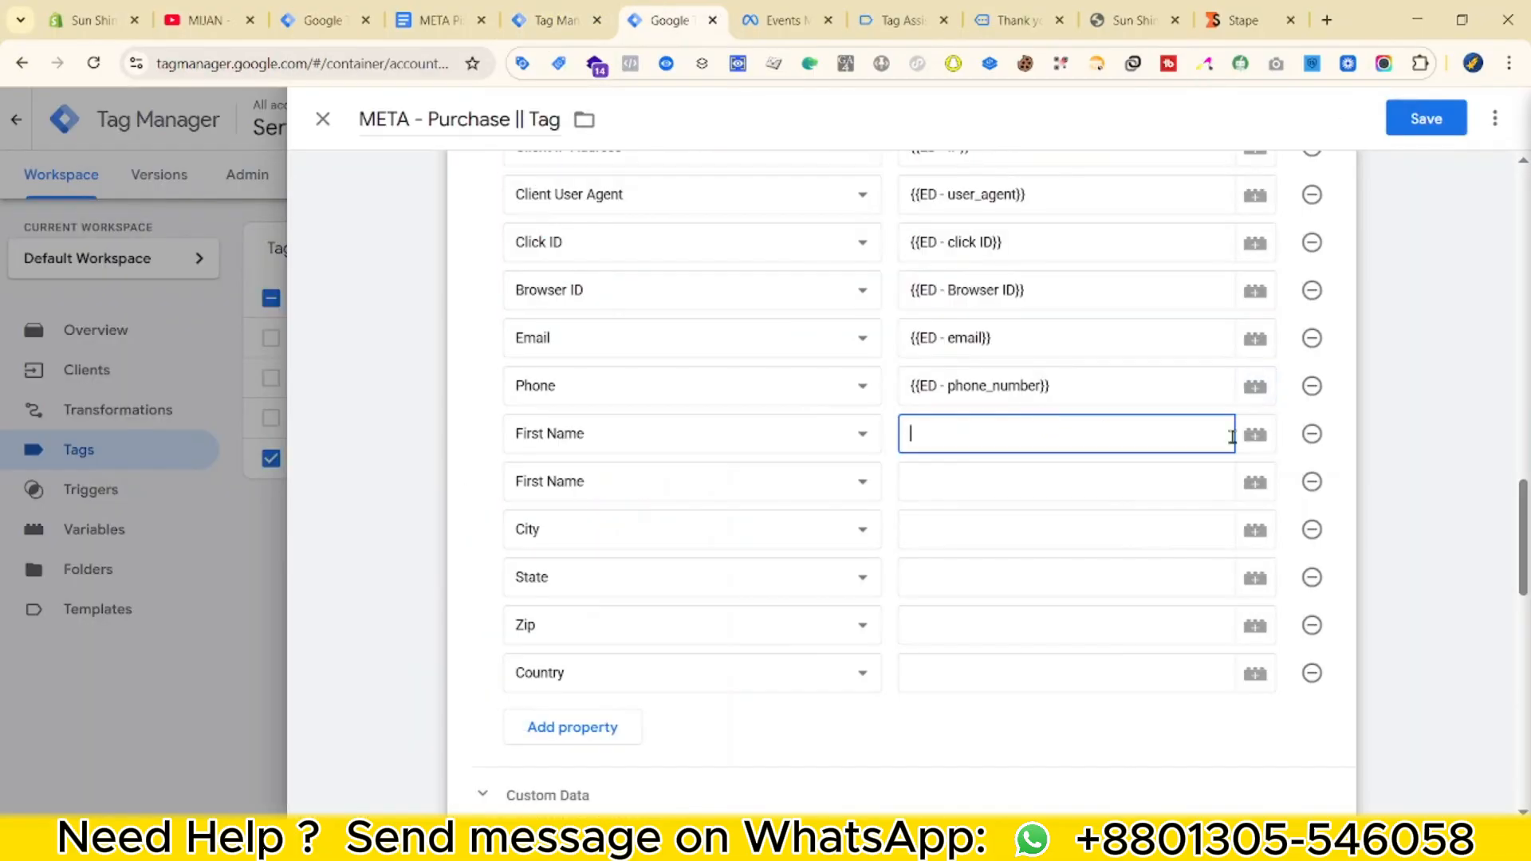
click(1253, 435)
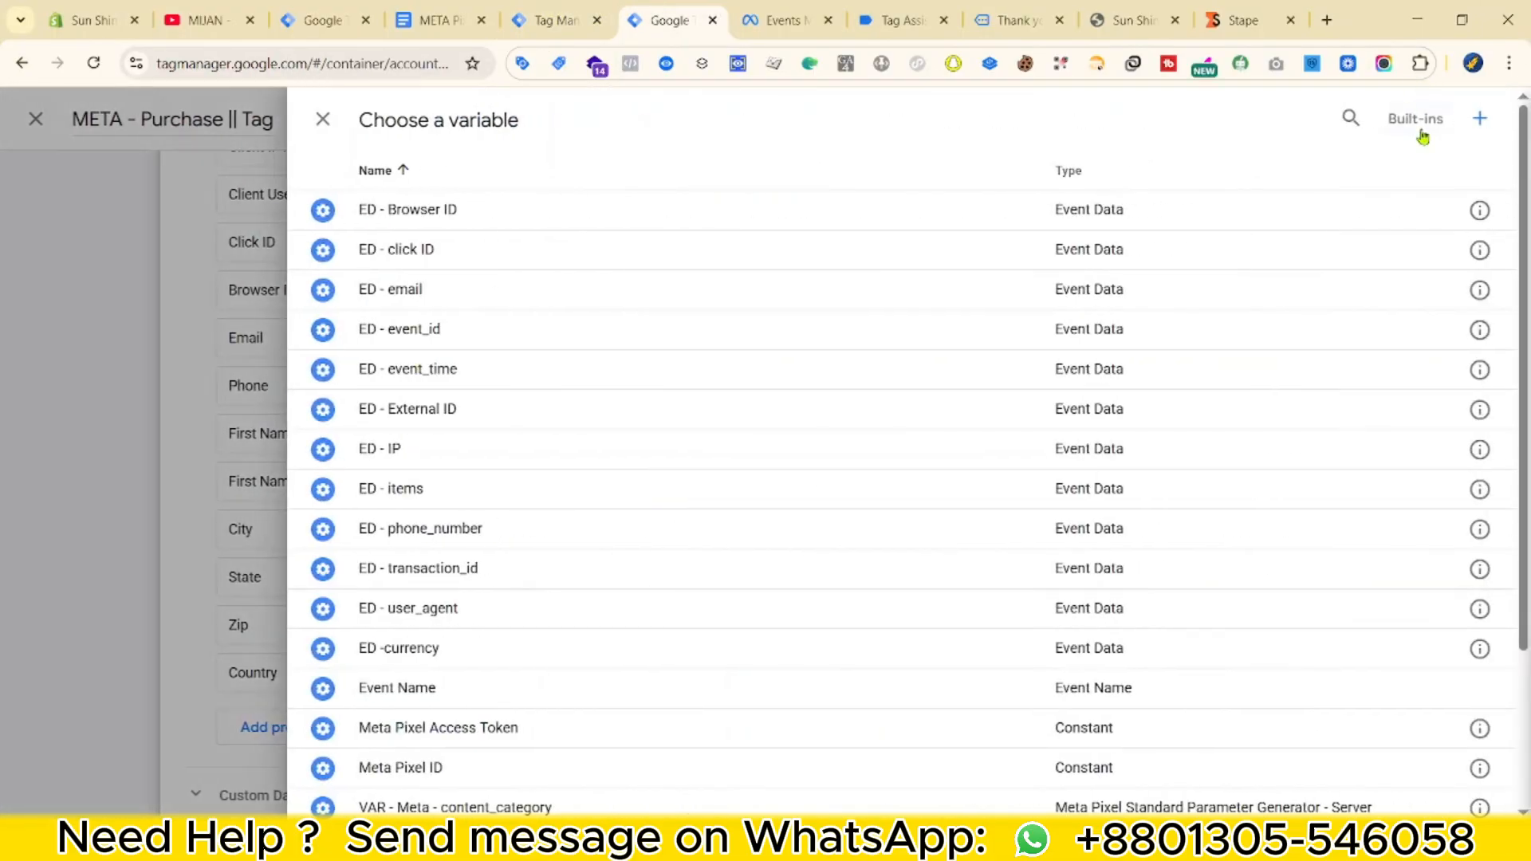
click(1497, 120)
Make the new variable an Event Data type with its key path starting at user_data.
click(957, 334)
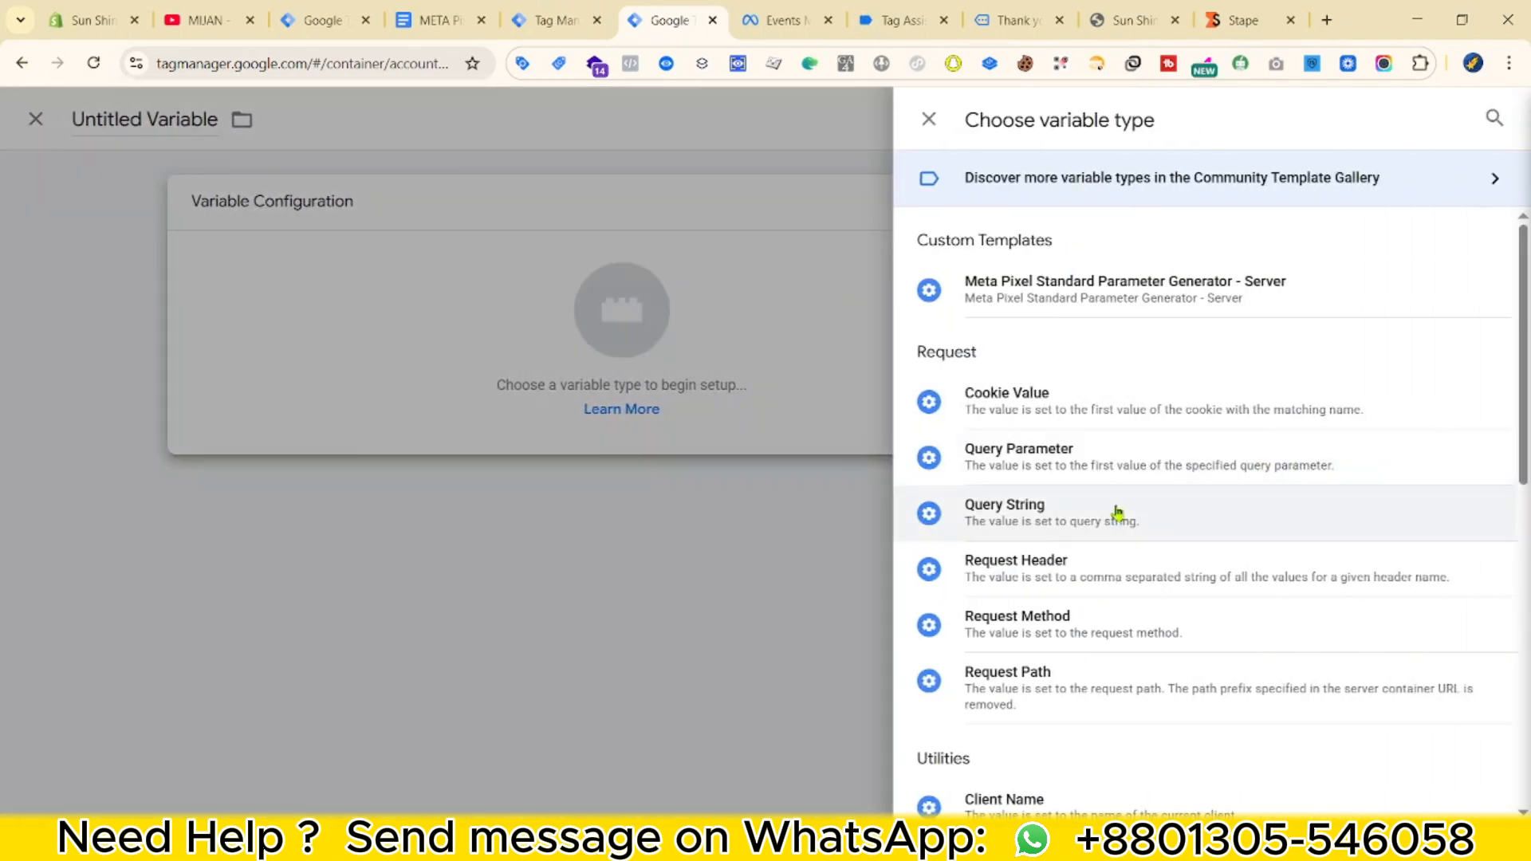
scroll(1080, 453, down, 1)
scroll(1049, 646, down, 1)
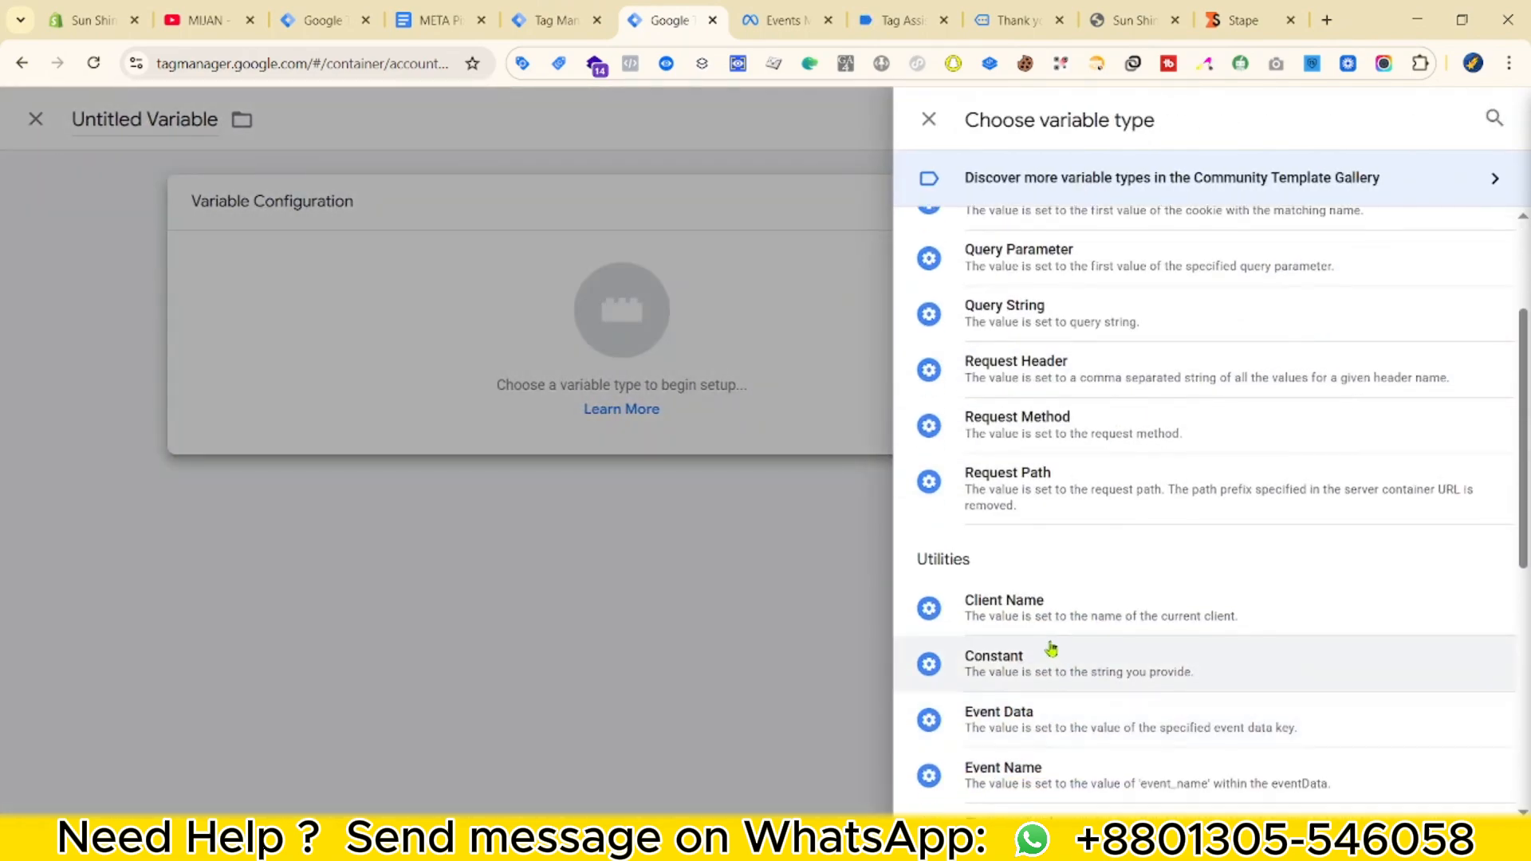
click(1054, 716)
click(628, 389)
key(super+v)
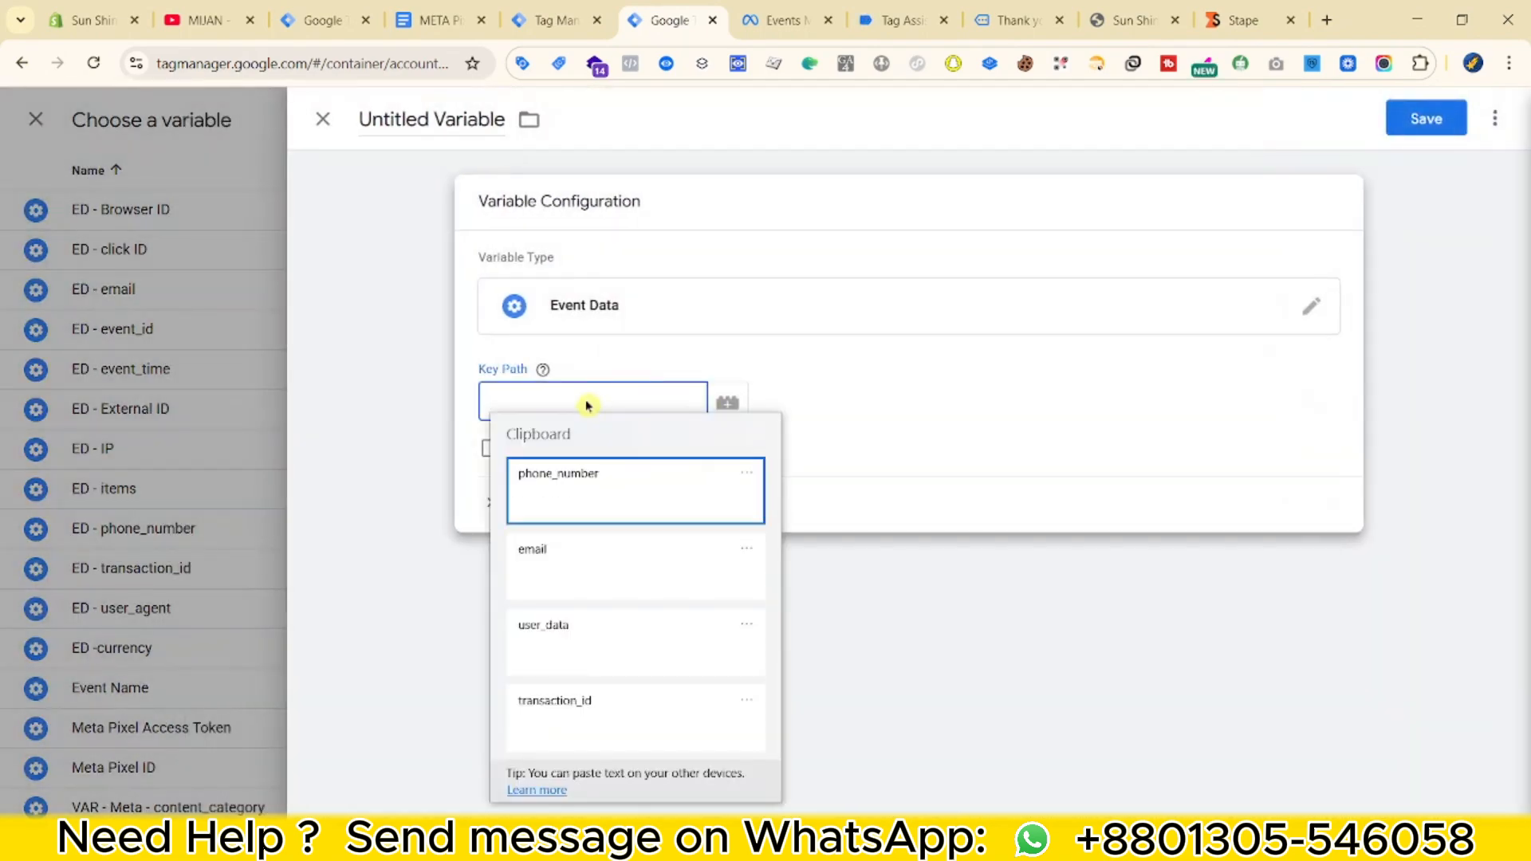
click(638, 628)
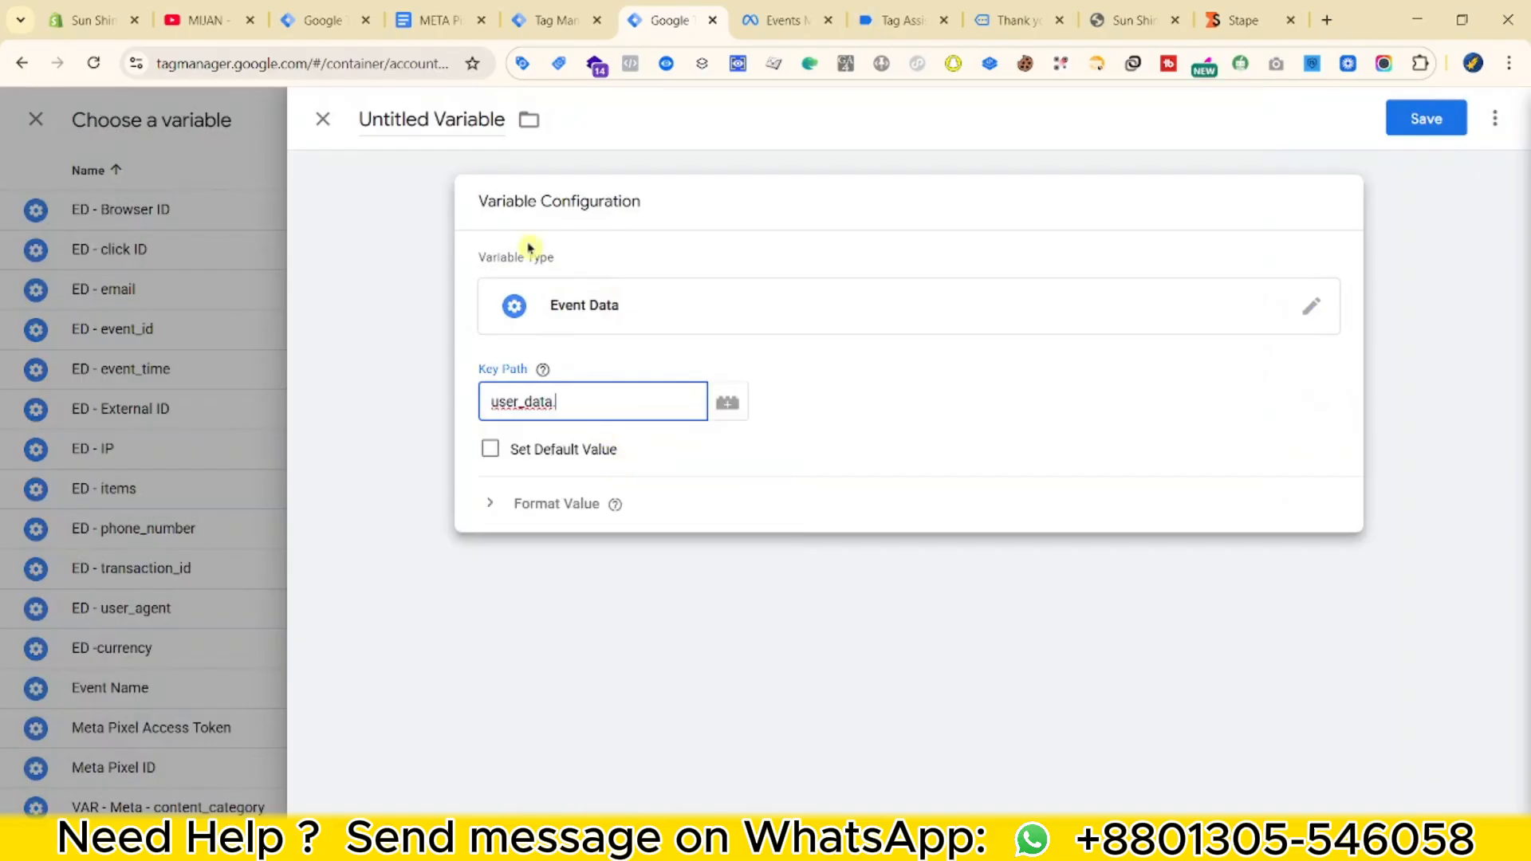
Complete the key path as user_data.address.0.first_name using the debug view, then save it as ED - Fname.
click(551, 18)
click(477, 523)
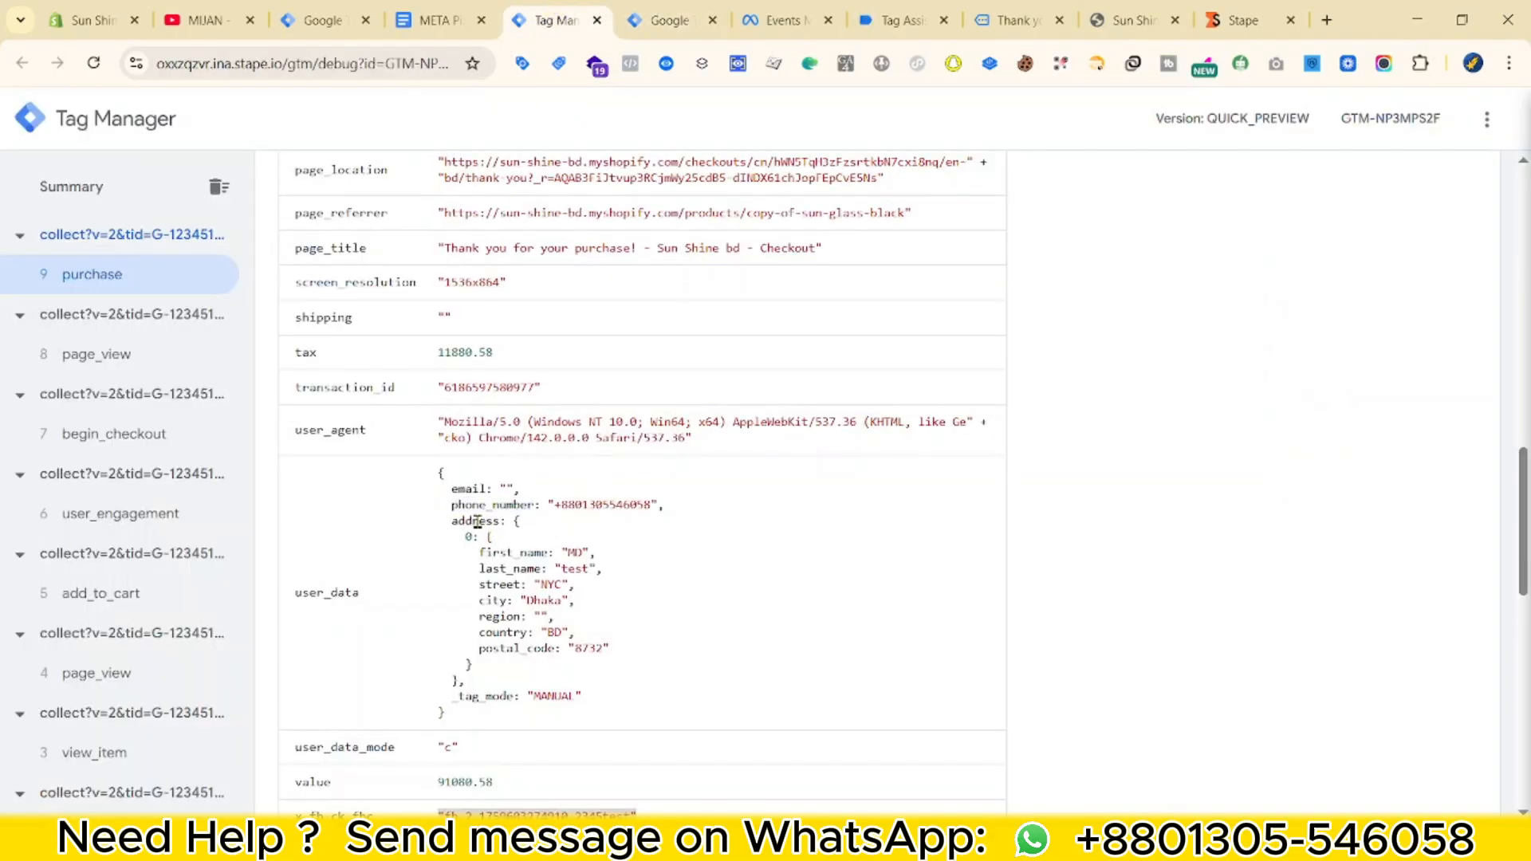
click(638, 17)
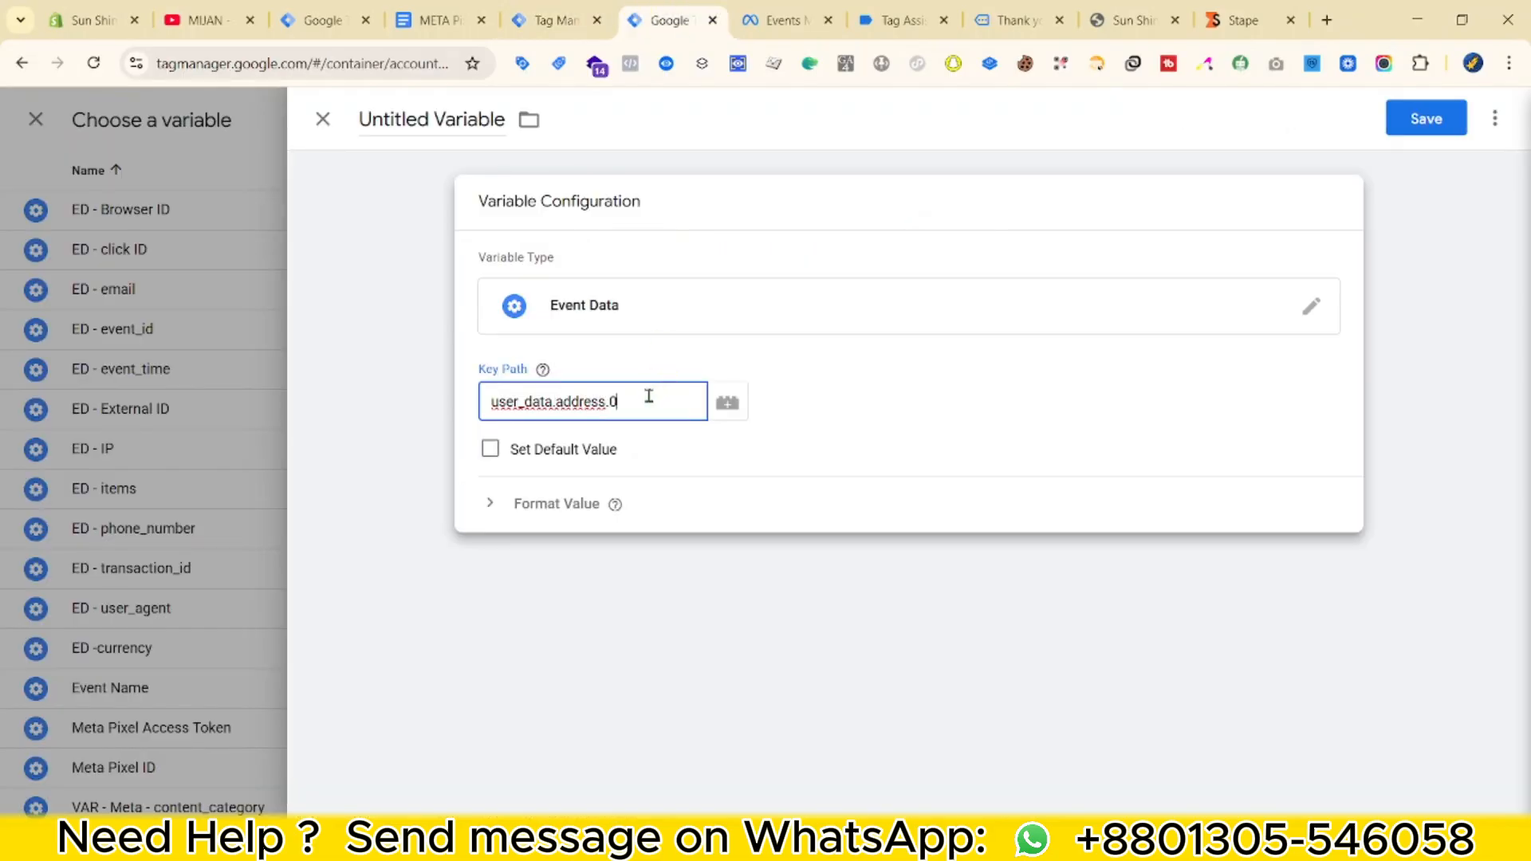
click(552, 18)
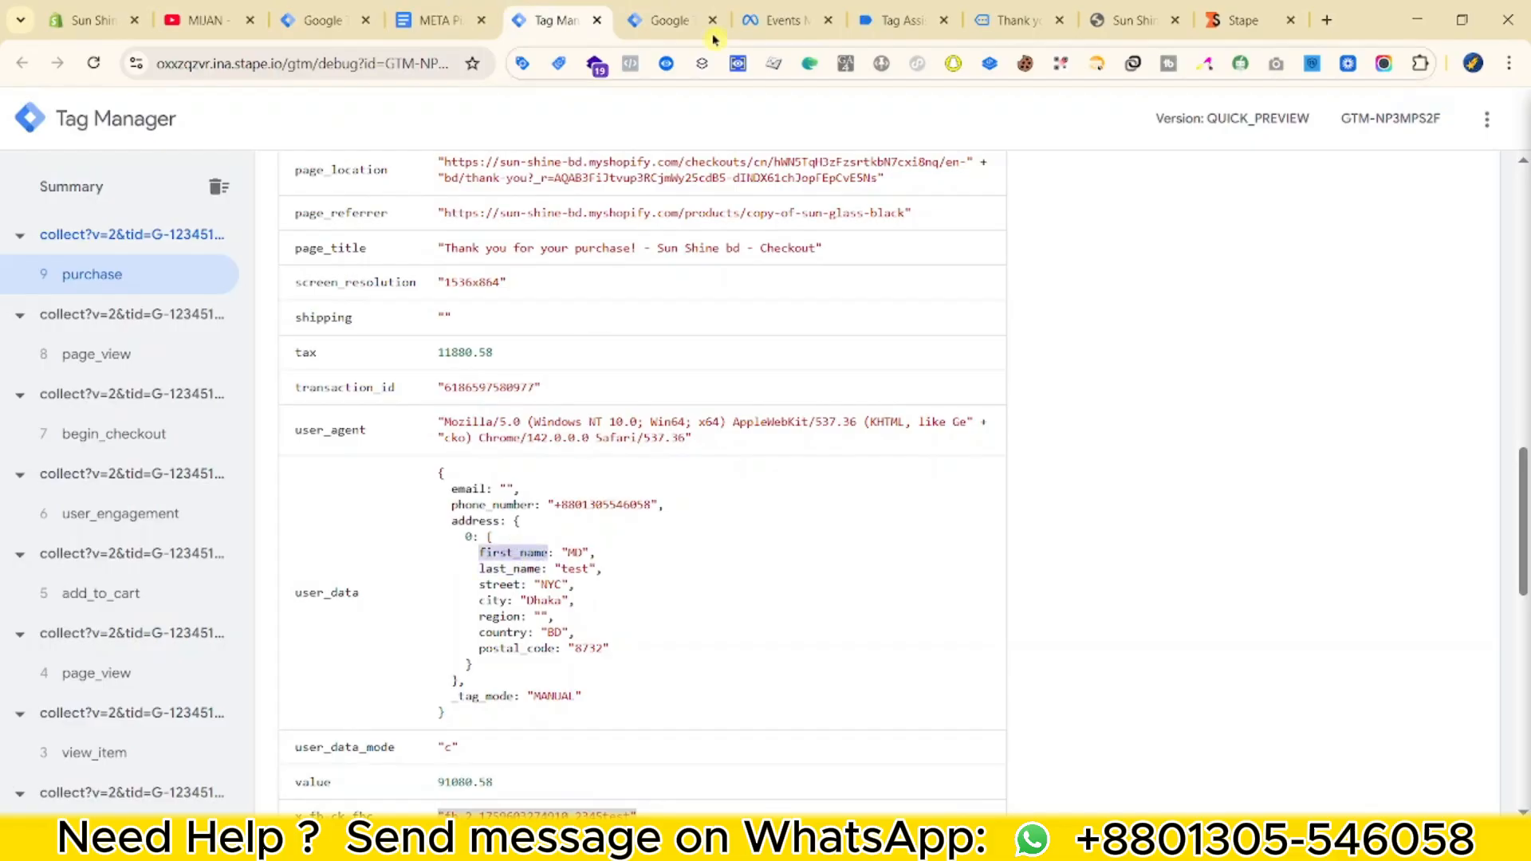
click(676, 19)
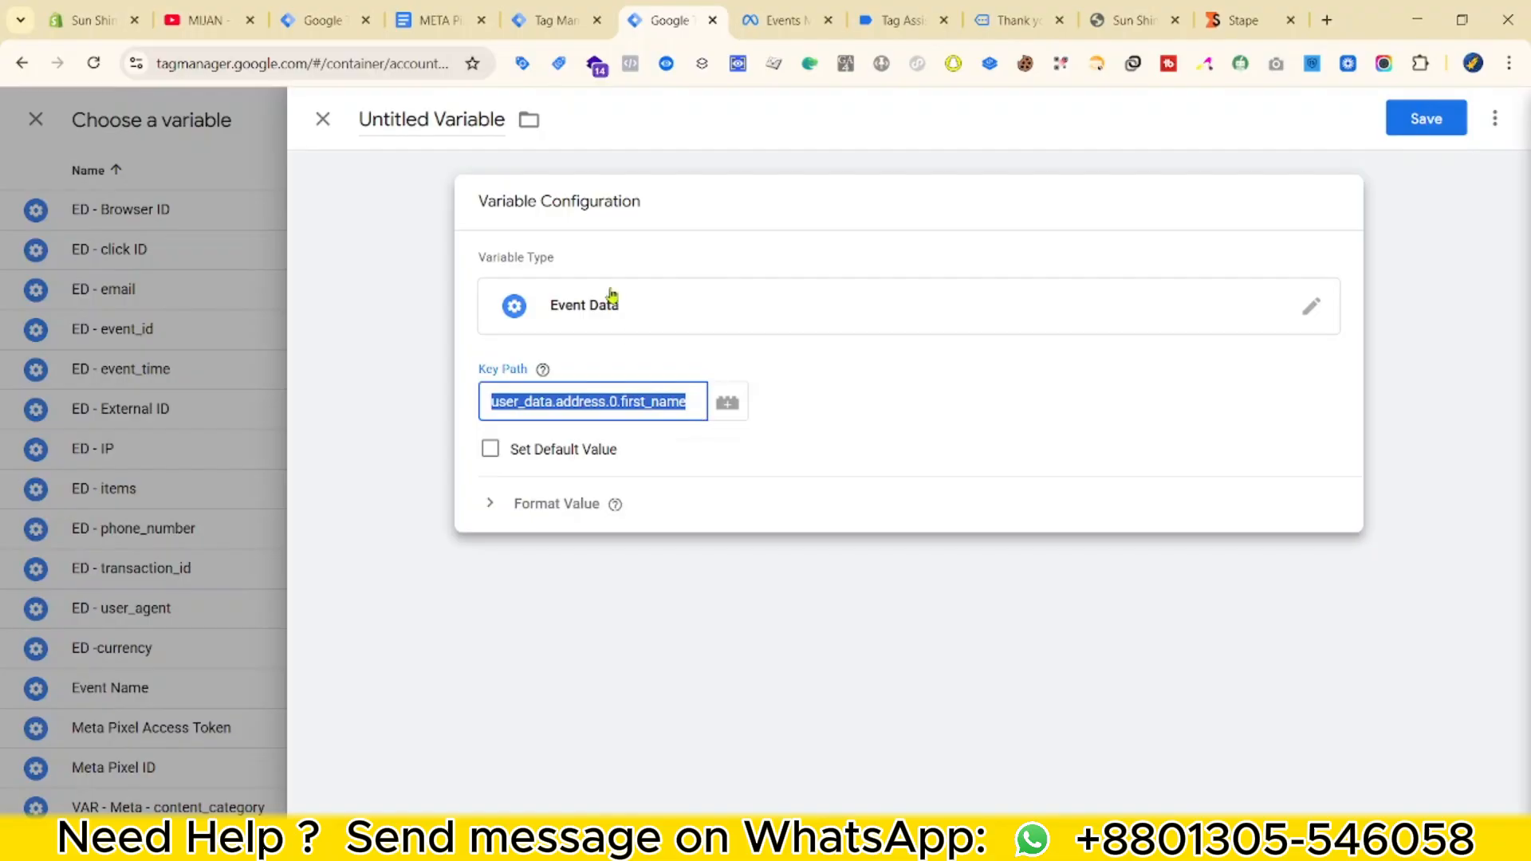
click(433, 121)
text(ED - Fname)
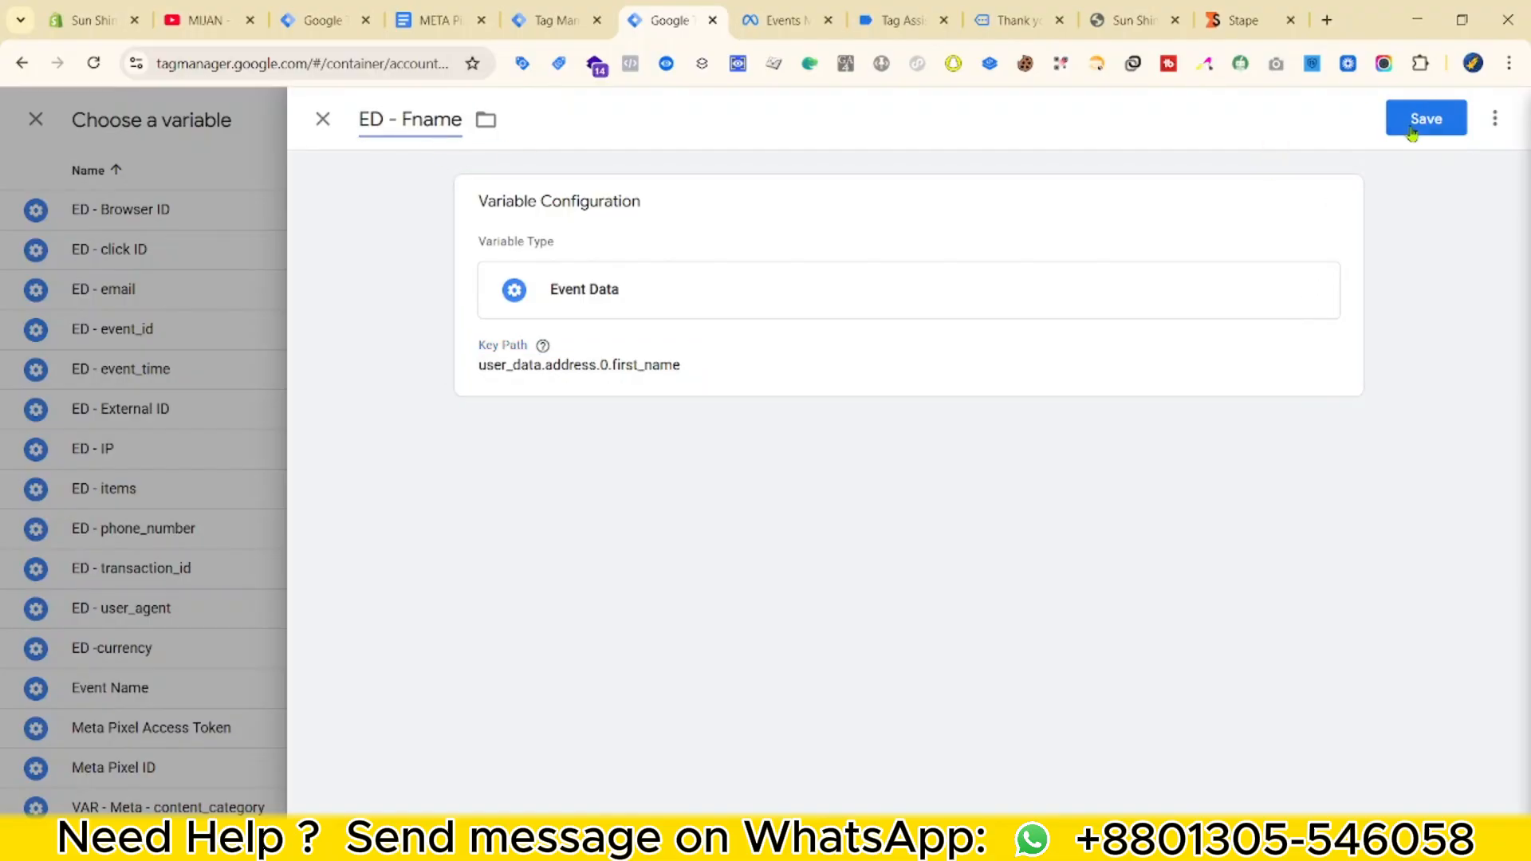
click(1412, 130)
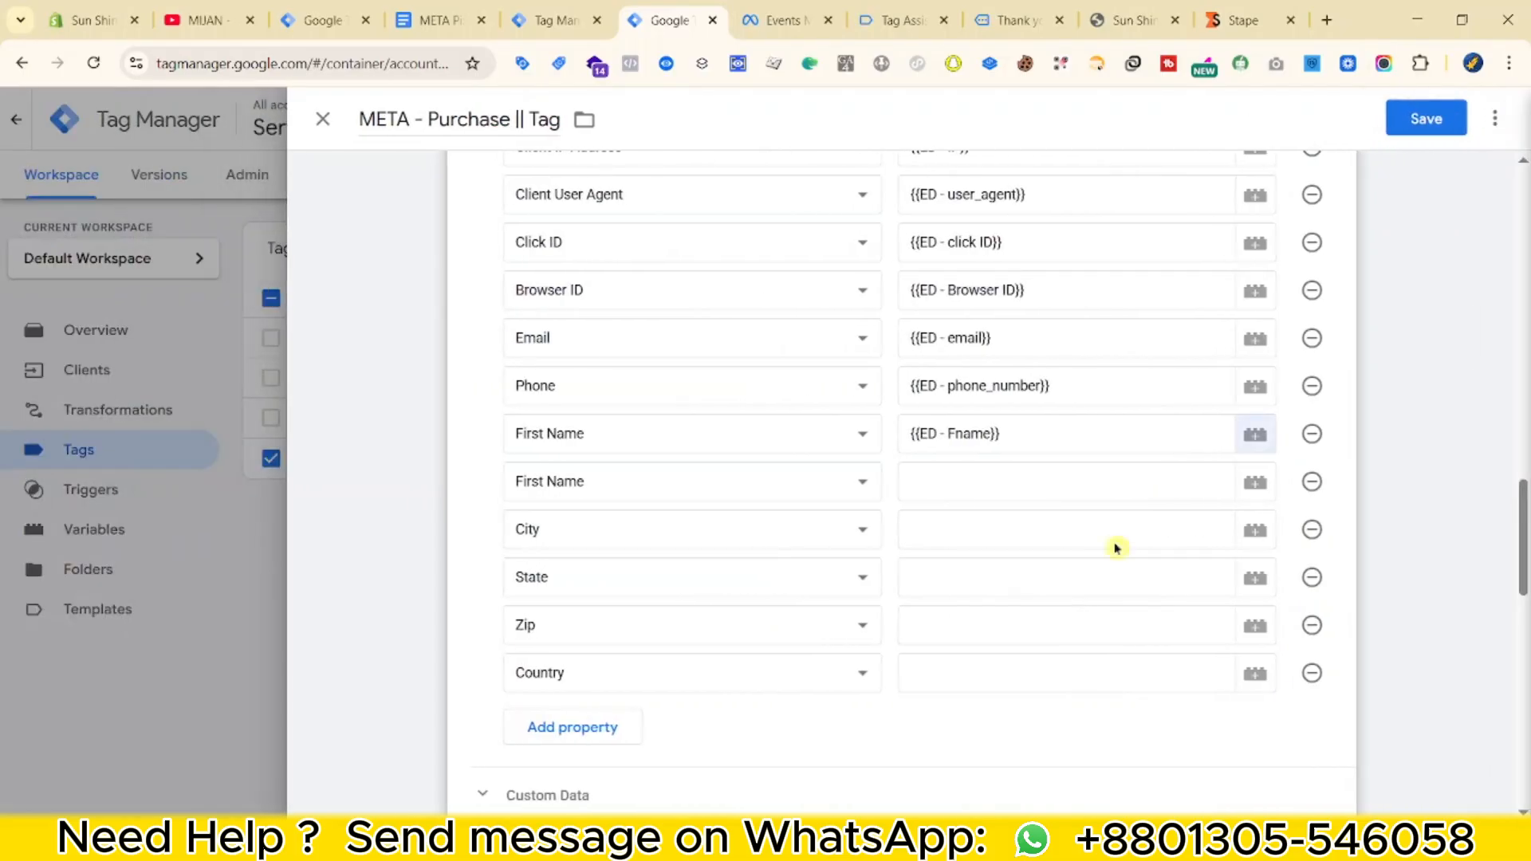
Create Event Data variable ED - Lname for user_data.address.0.last_name and assign it to Last Name.
click(1075, 490)
click(1254, 482)
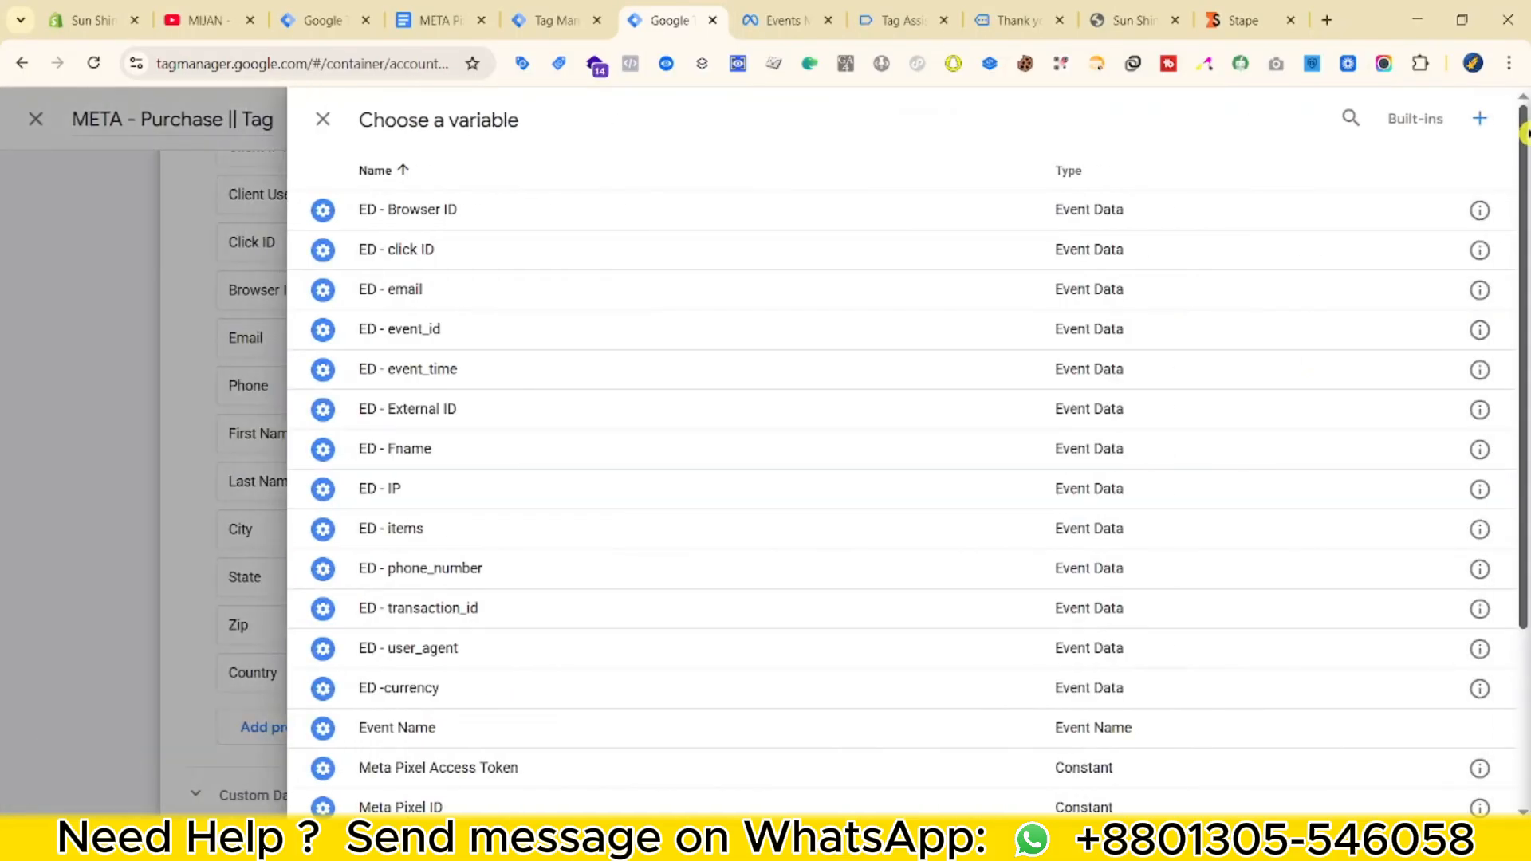
click(1480, 120)
click(1236, 260)
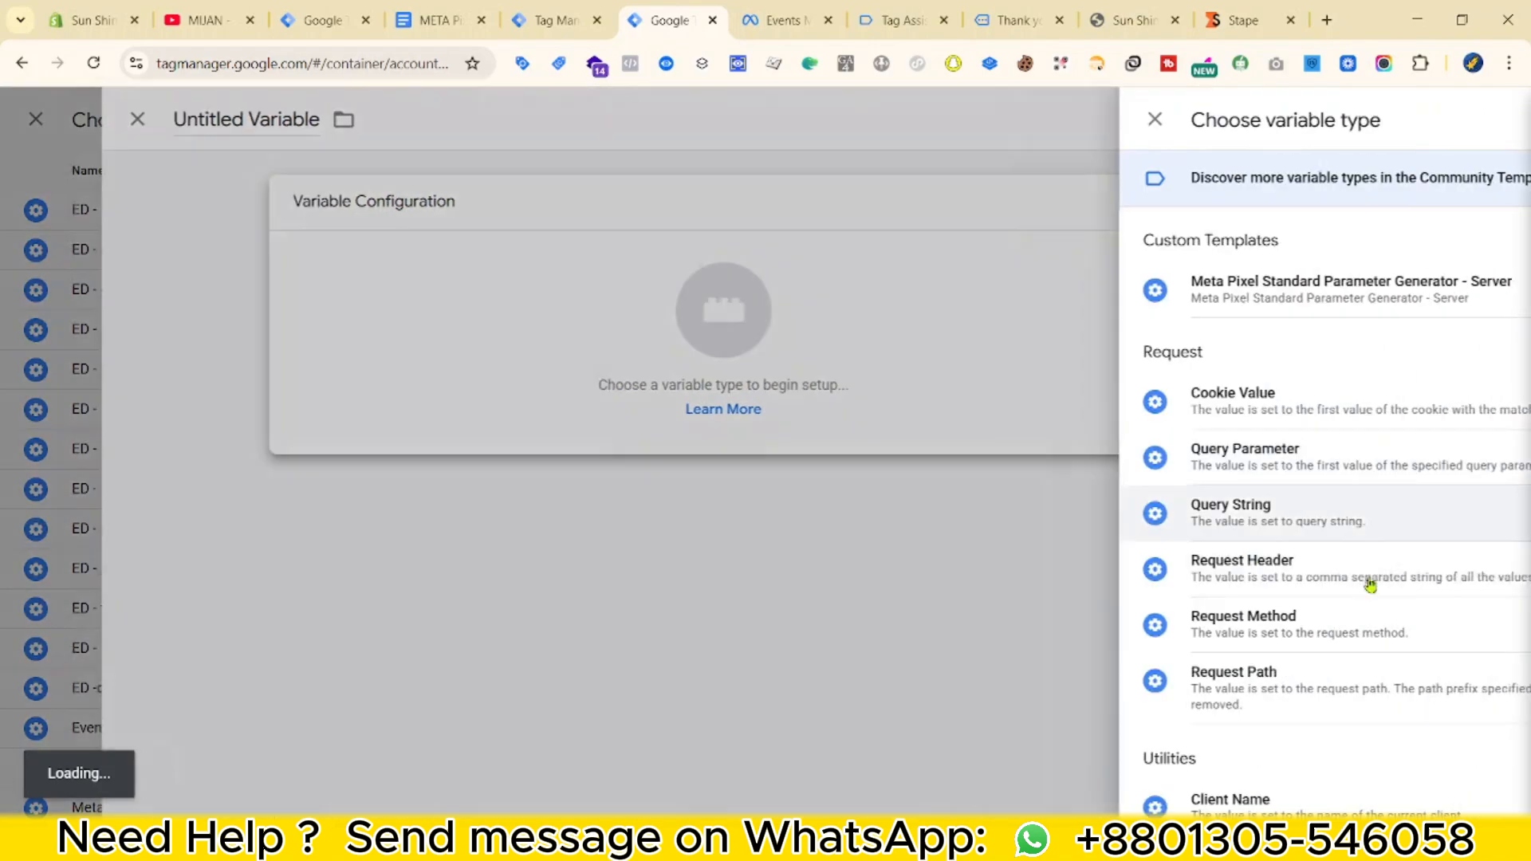
scroll(1116, 614, down, 4)
click(1060, 612)
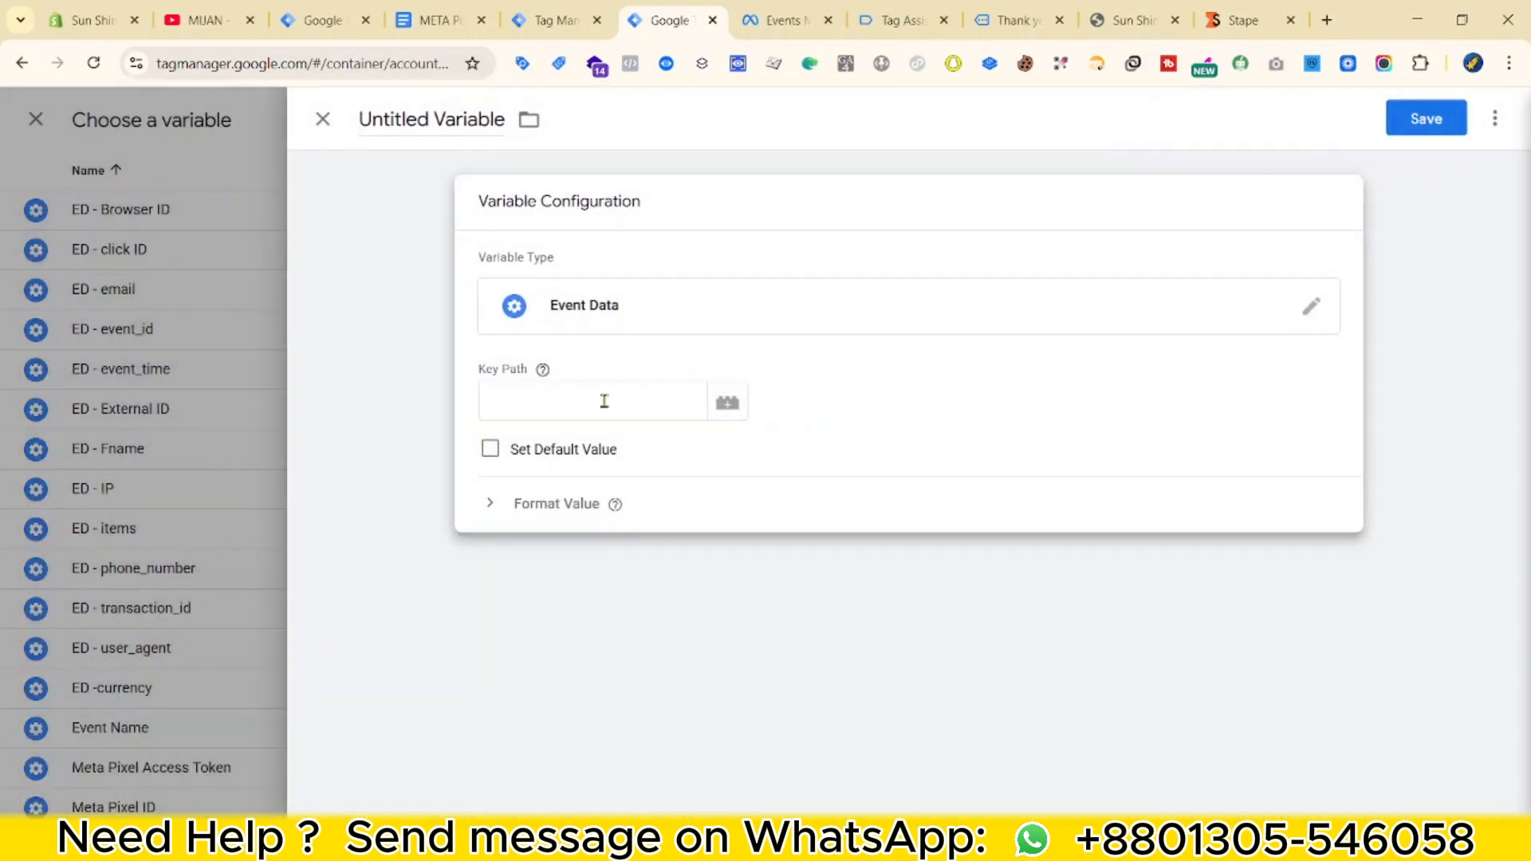
click(549, 22)
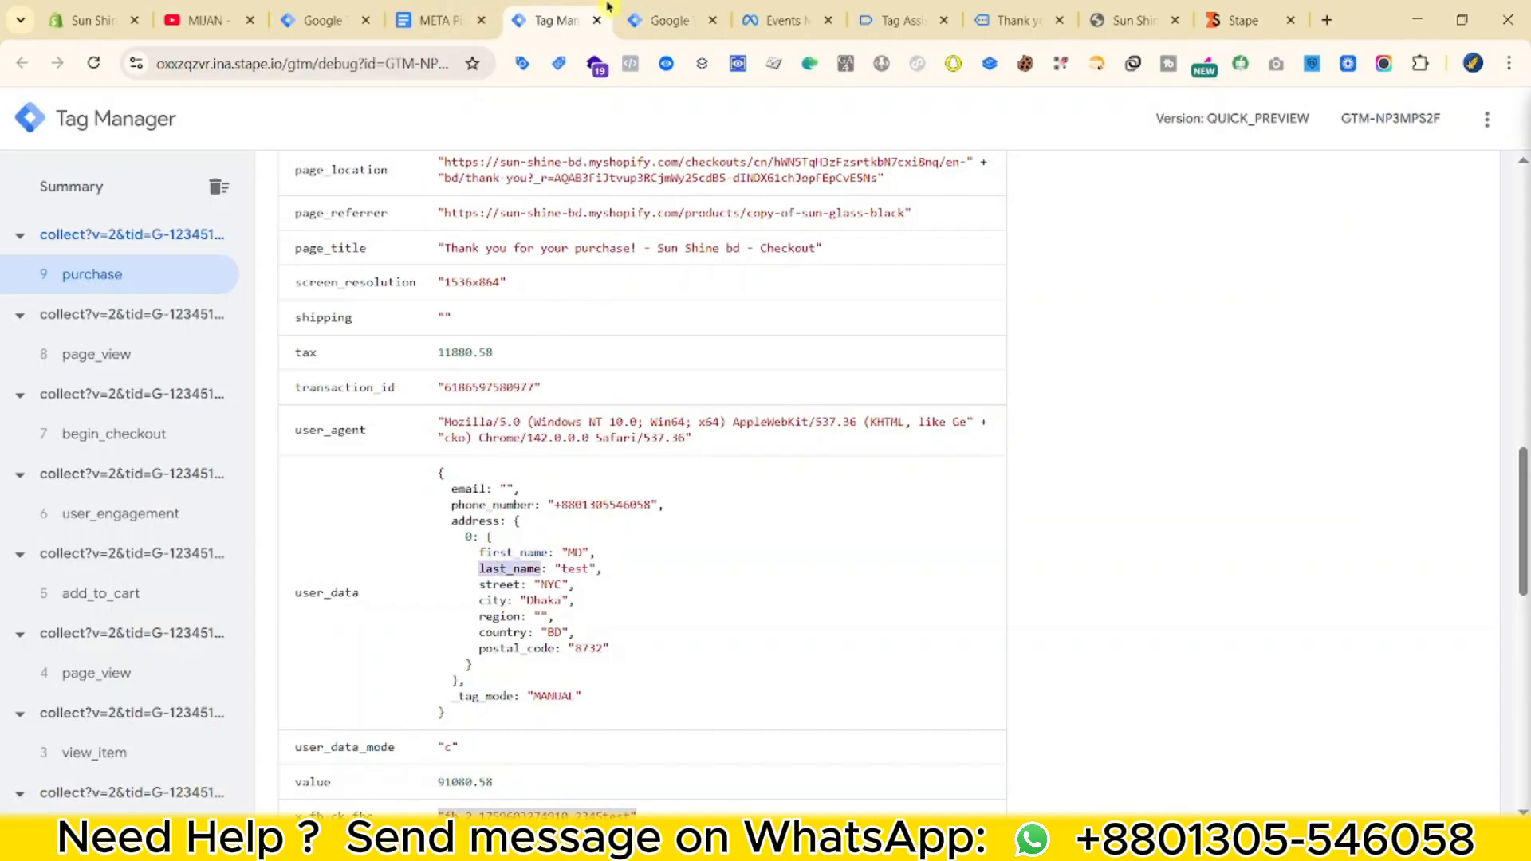
click(668, 21)
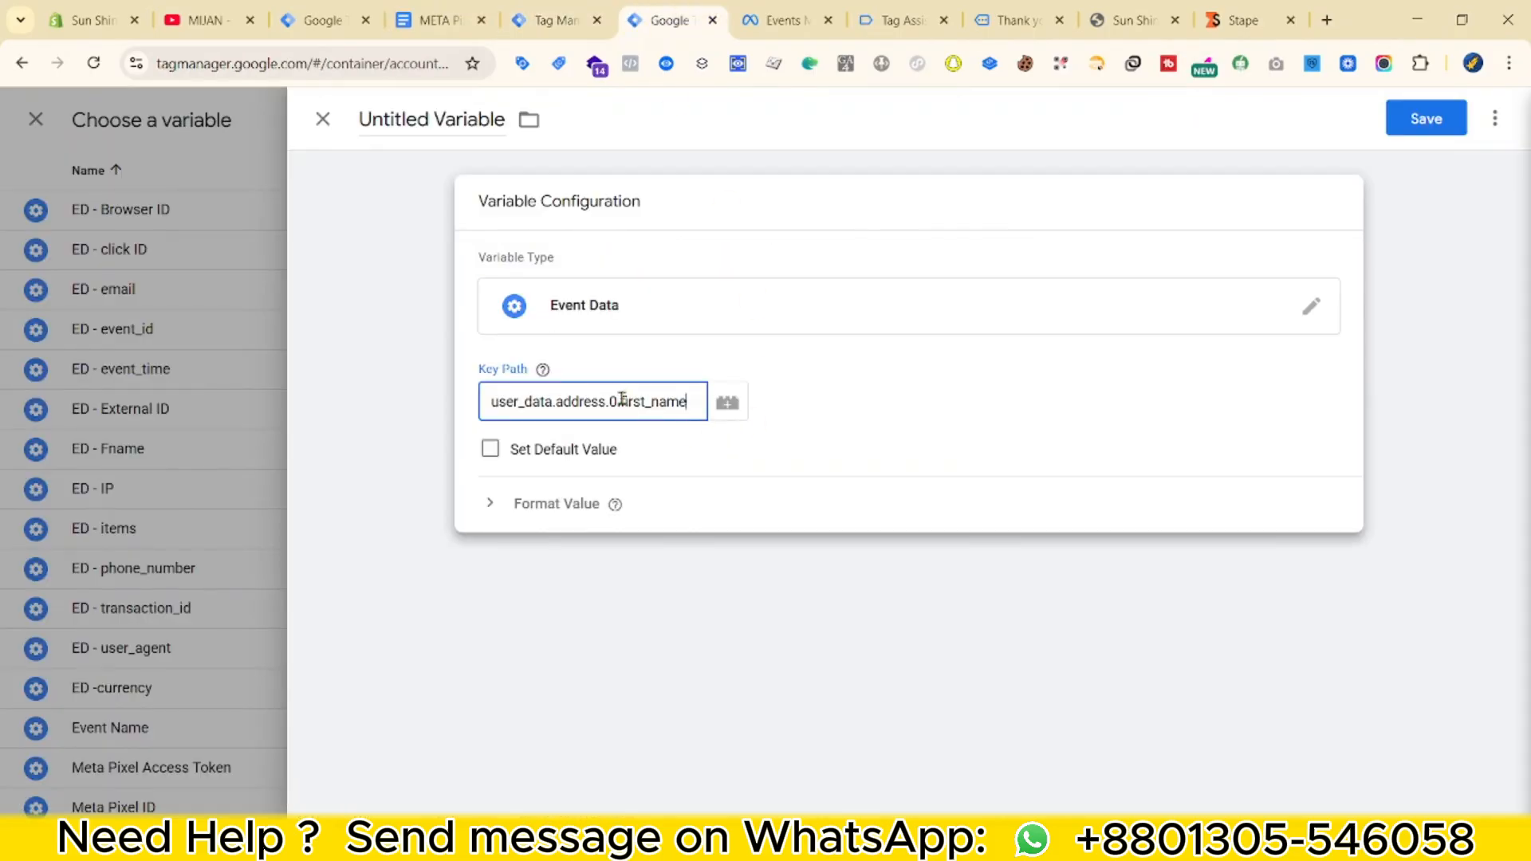
click(395, 119)
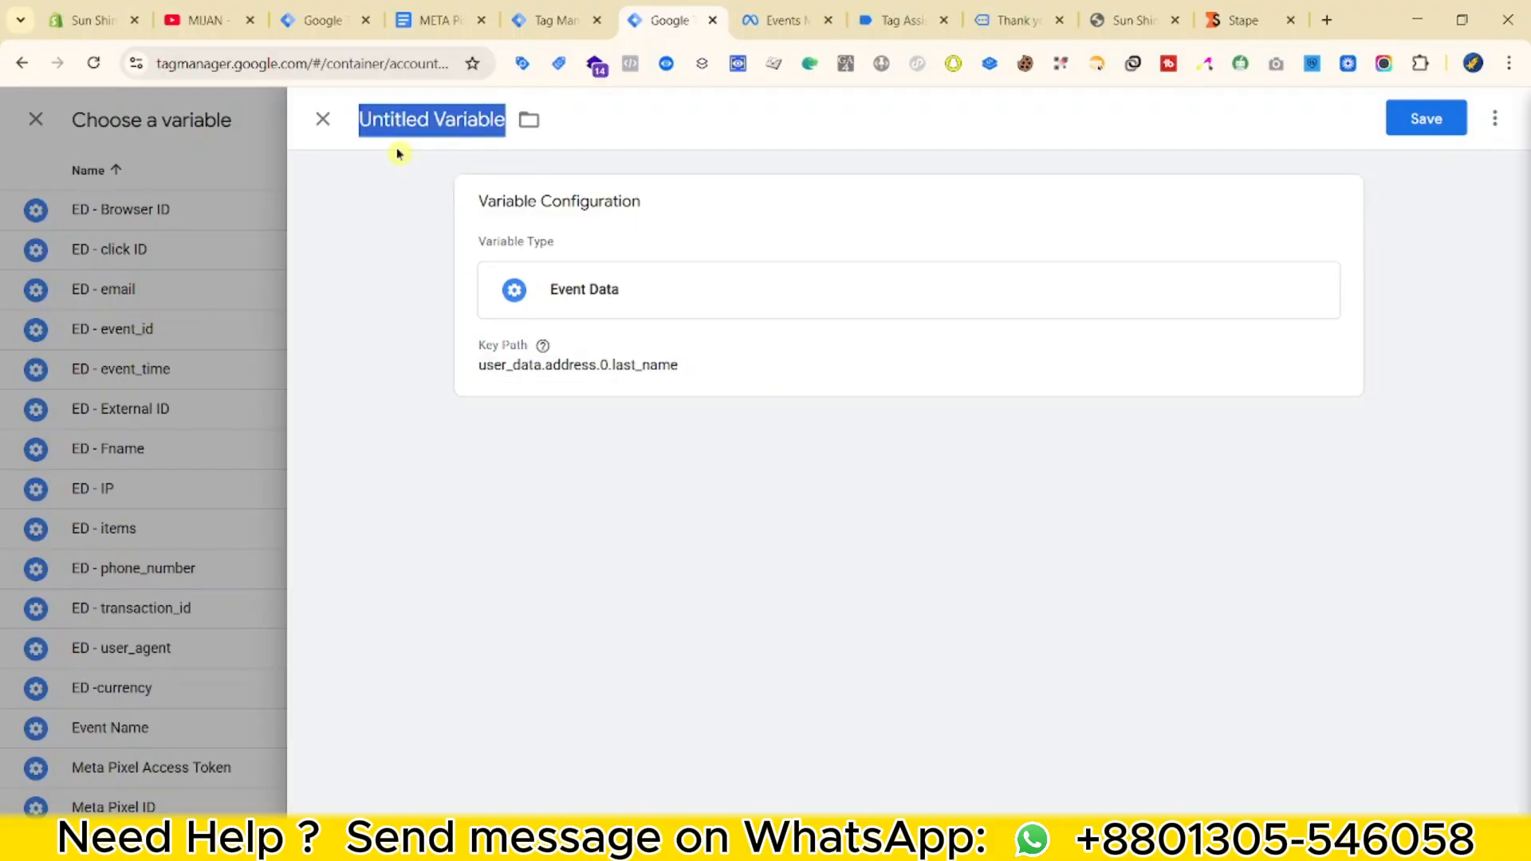
text(Ed)
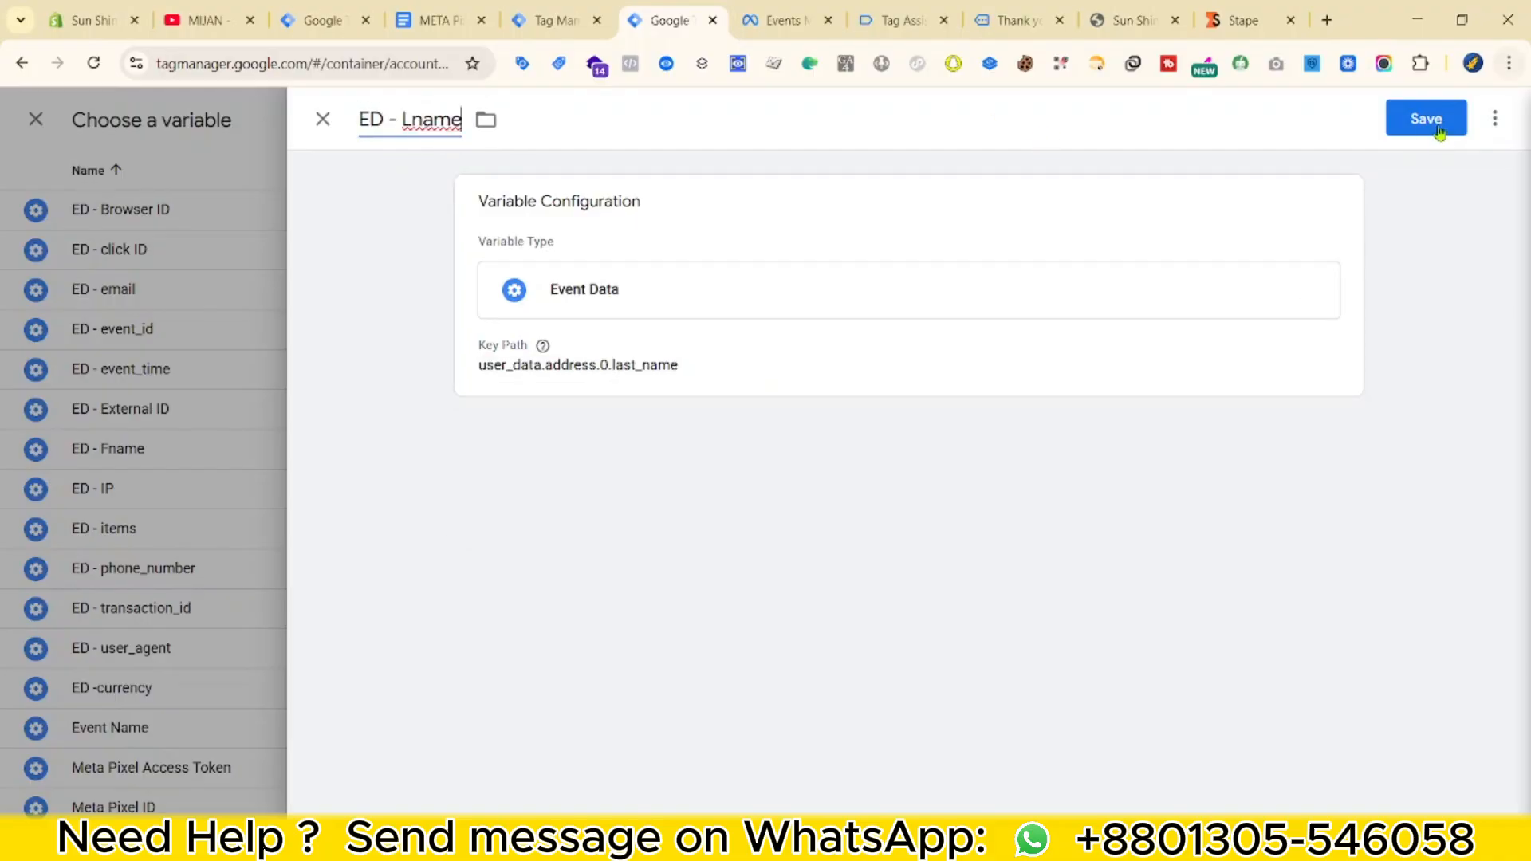
click(1426, 118)
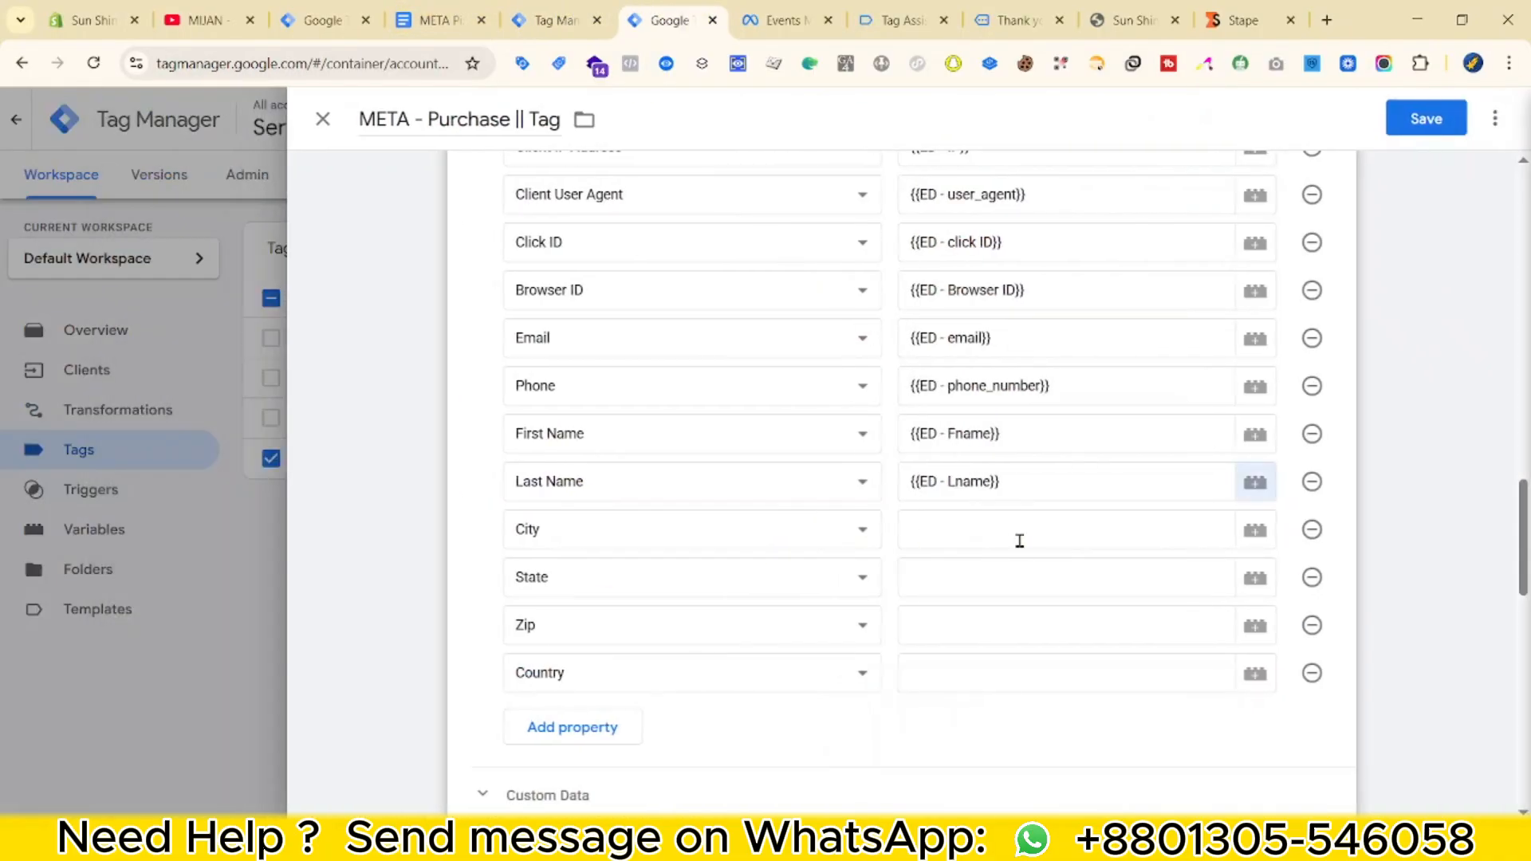
Create Event Data variable ED - city for user_data.address.0.city and assign it to City.
click(1019, 540)
click(1254, 530)
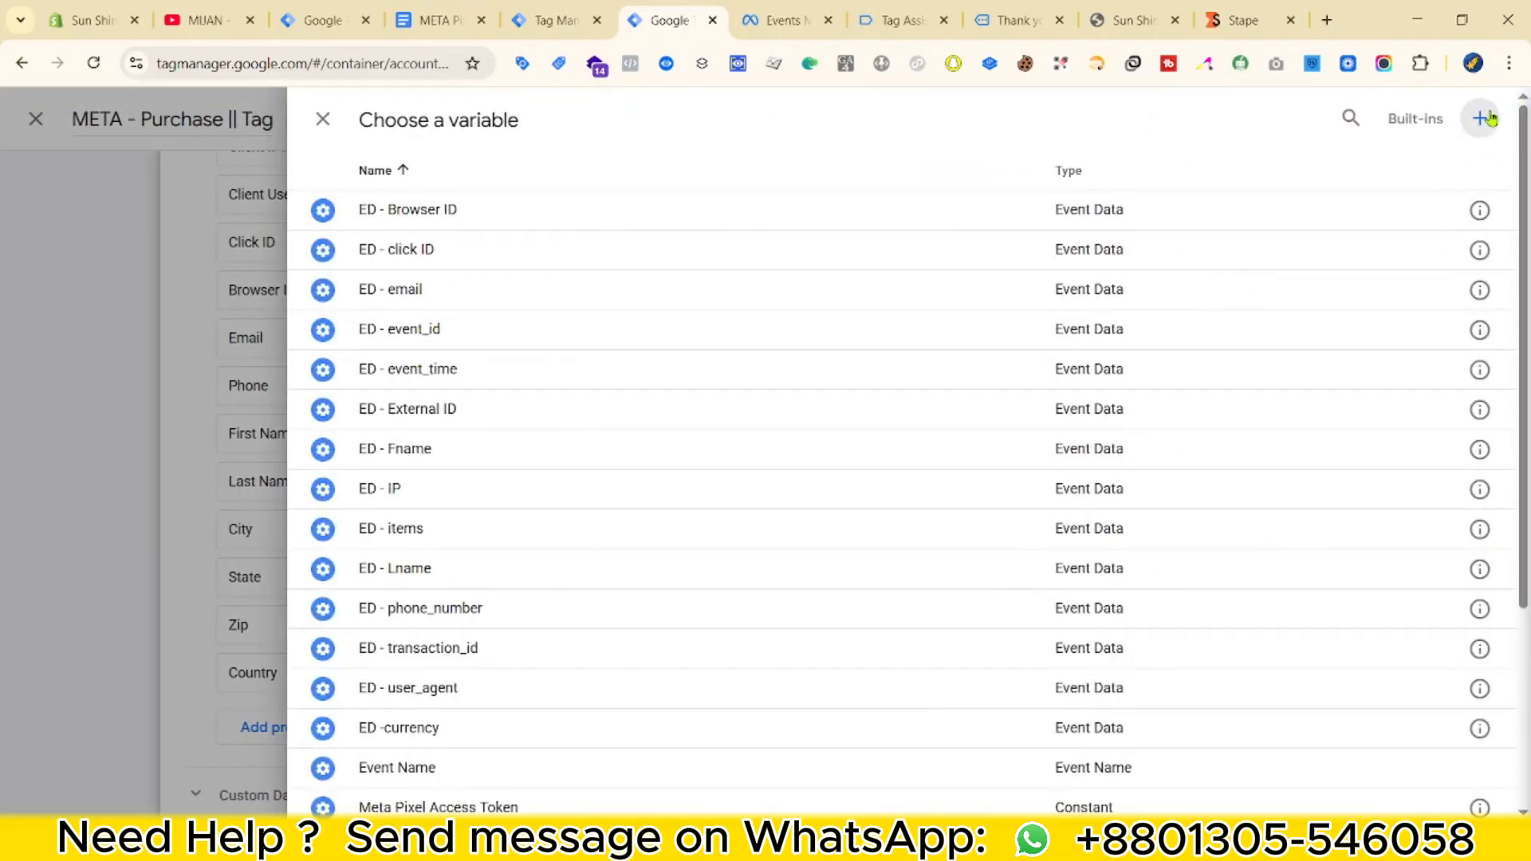
click(1489, 118)
click(1144, 271)
scroll(1275, 530, down, 2)
click(741, 444)
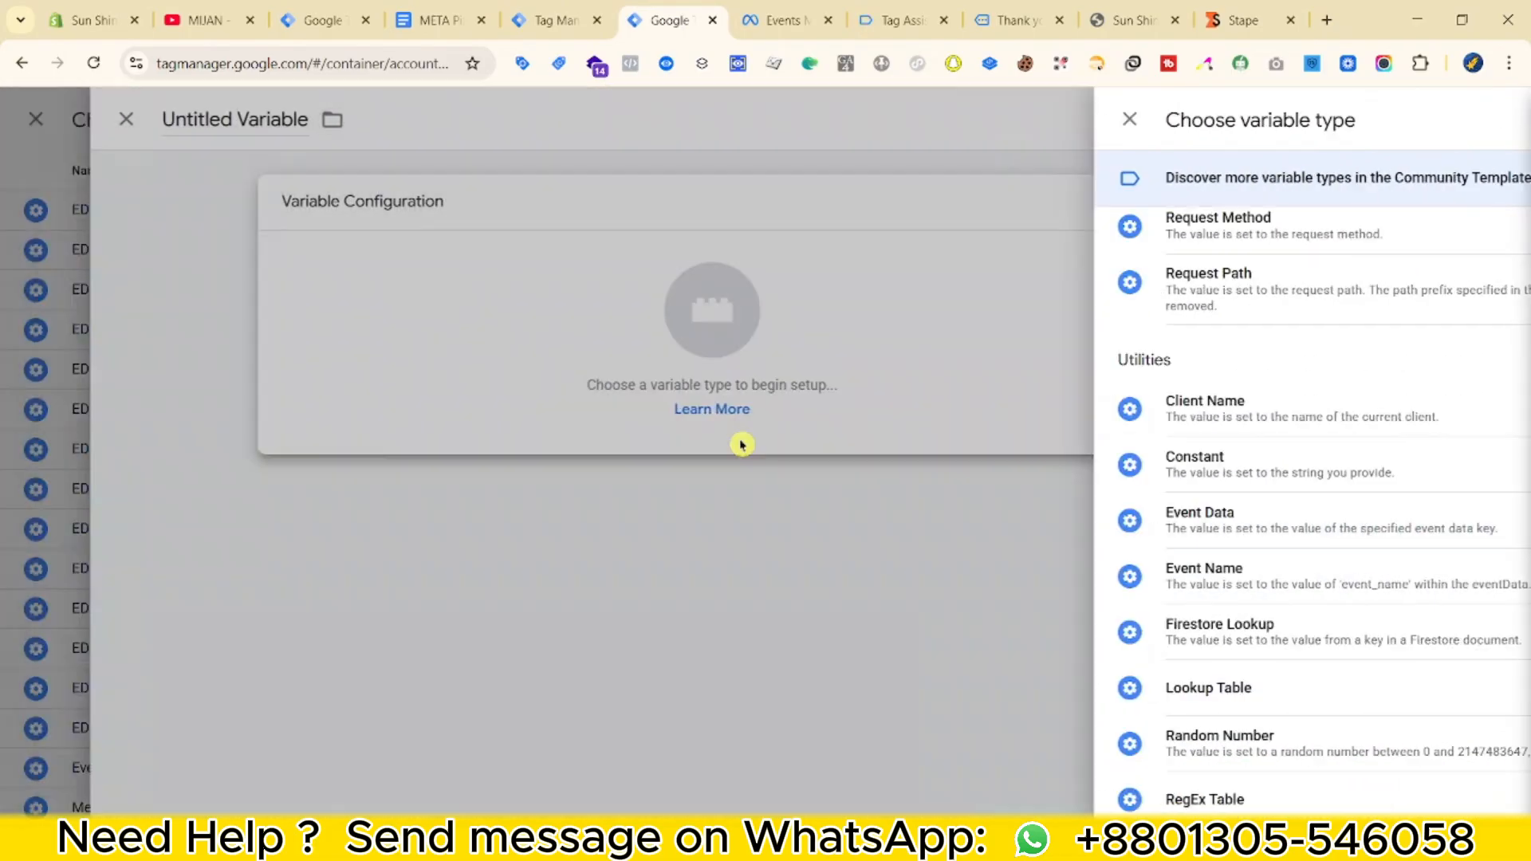
click(595, 406)
key(super+v)
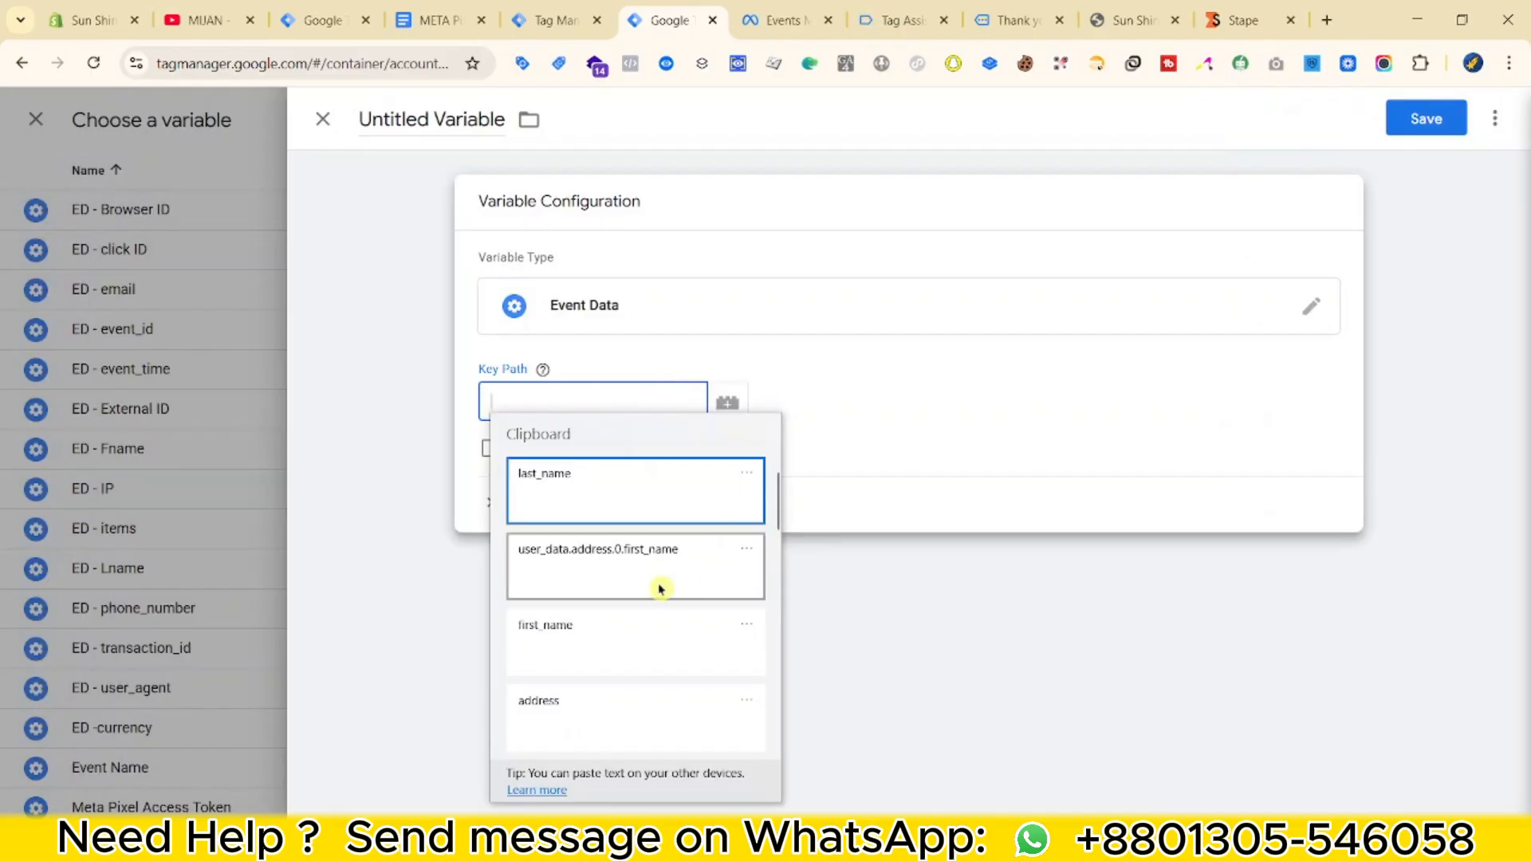
click(660, 588)
click(567, 20)
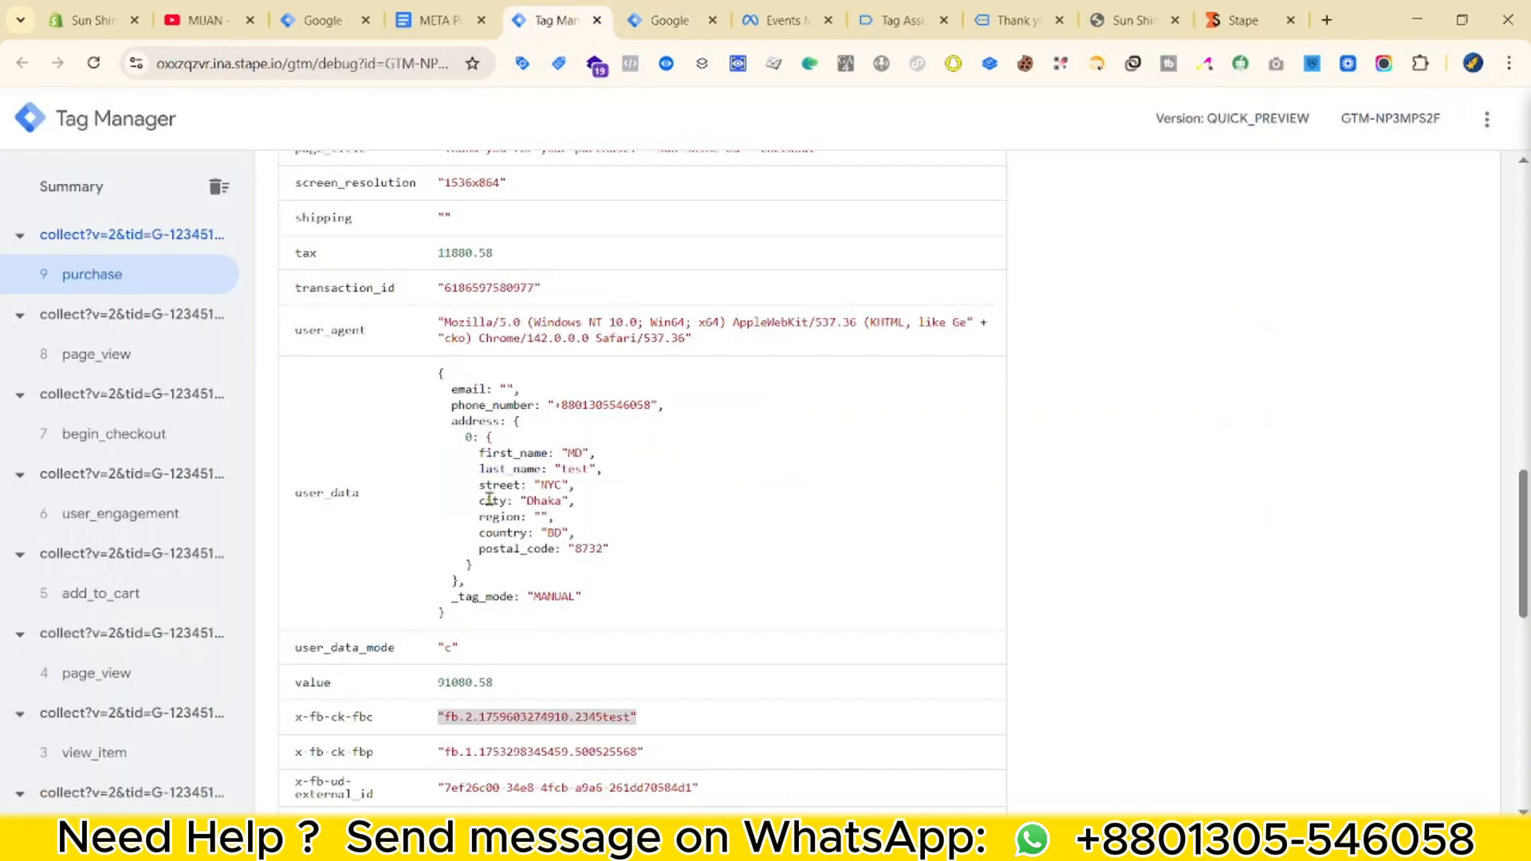
click(650, 8)
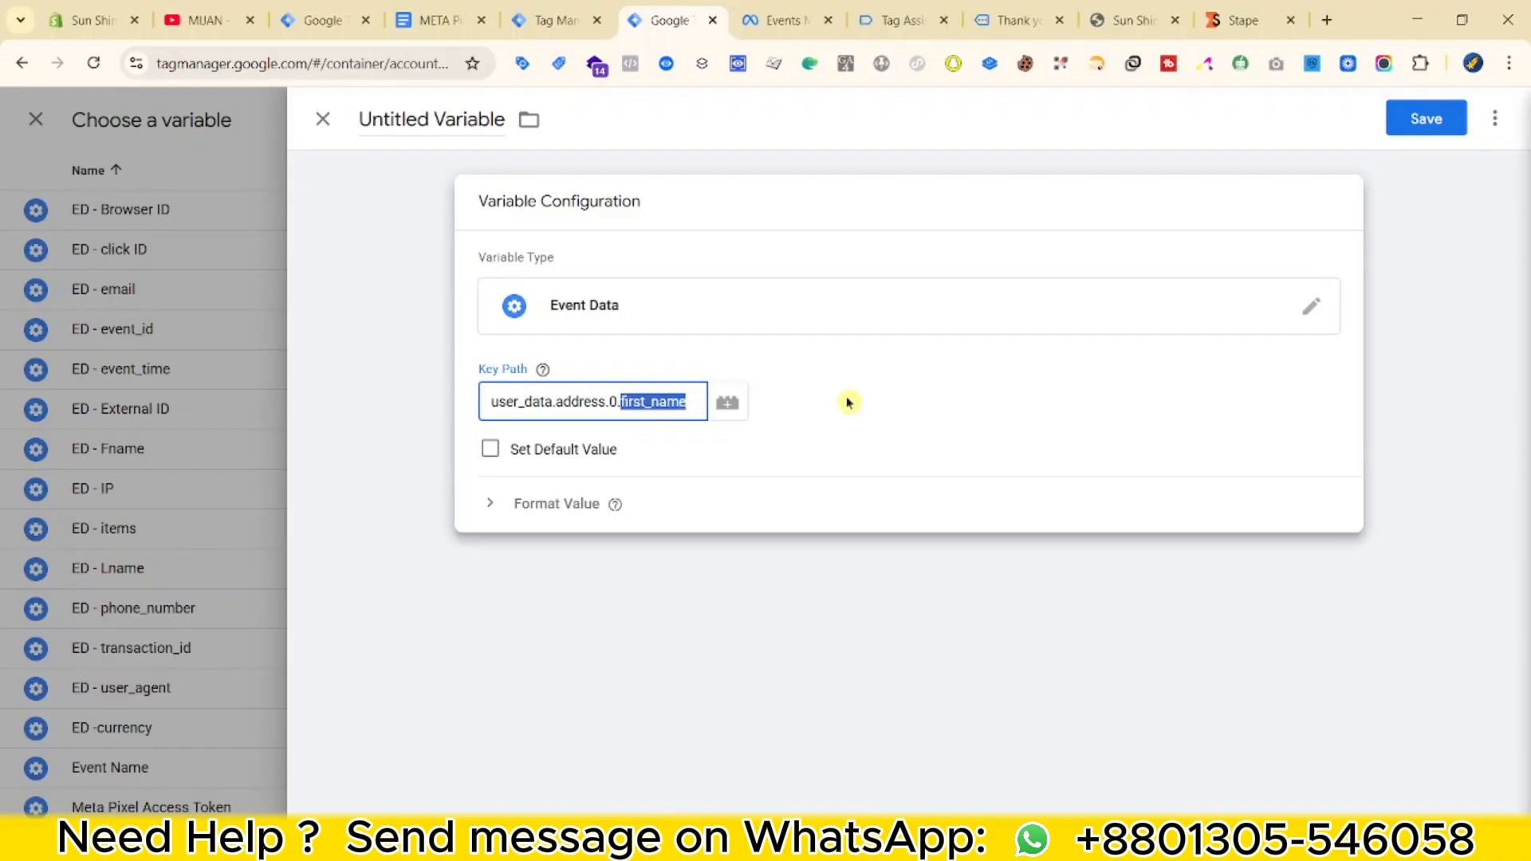
triple_click(457, 121)
text(ED - city)
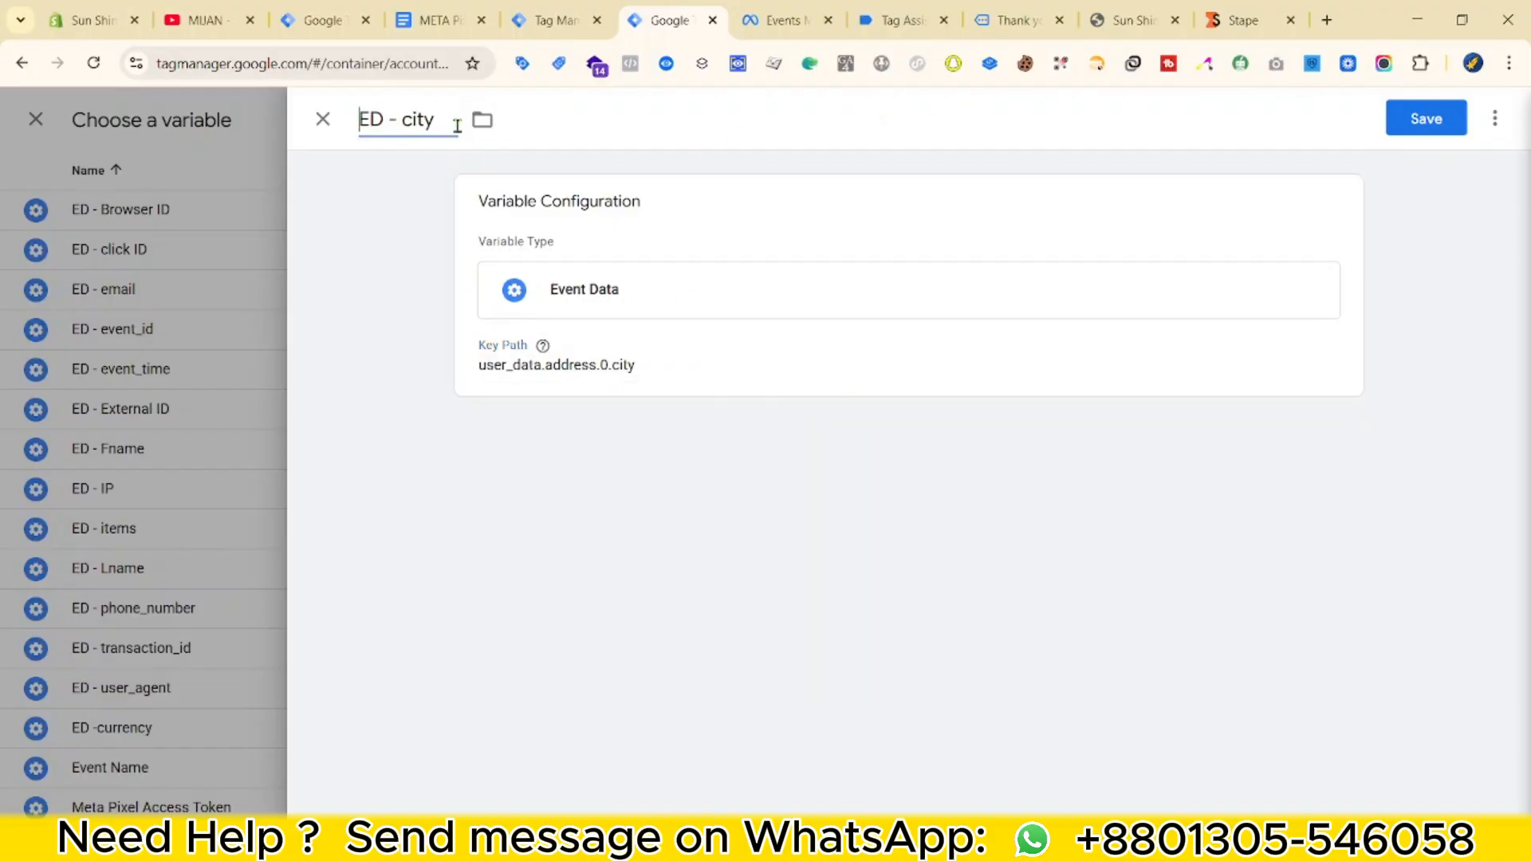
click(1432, 119)
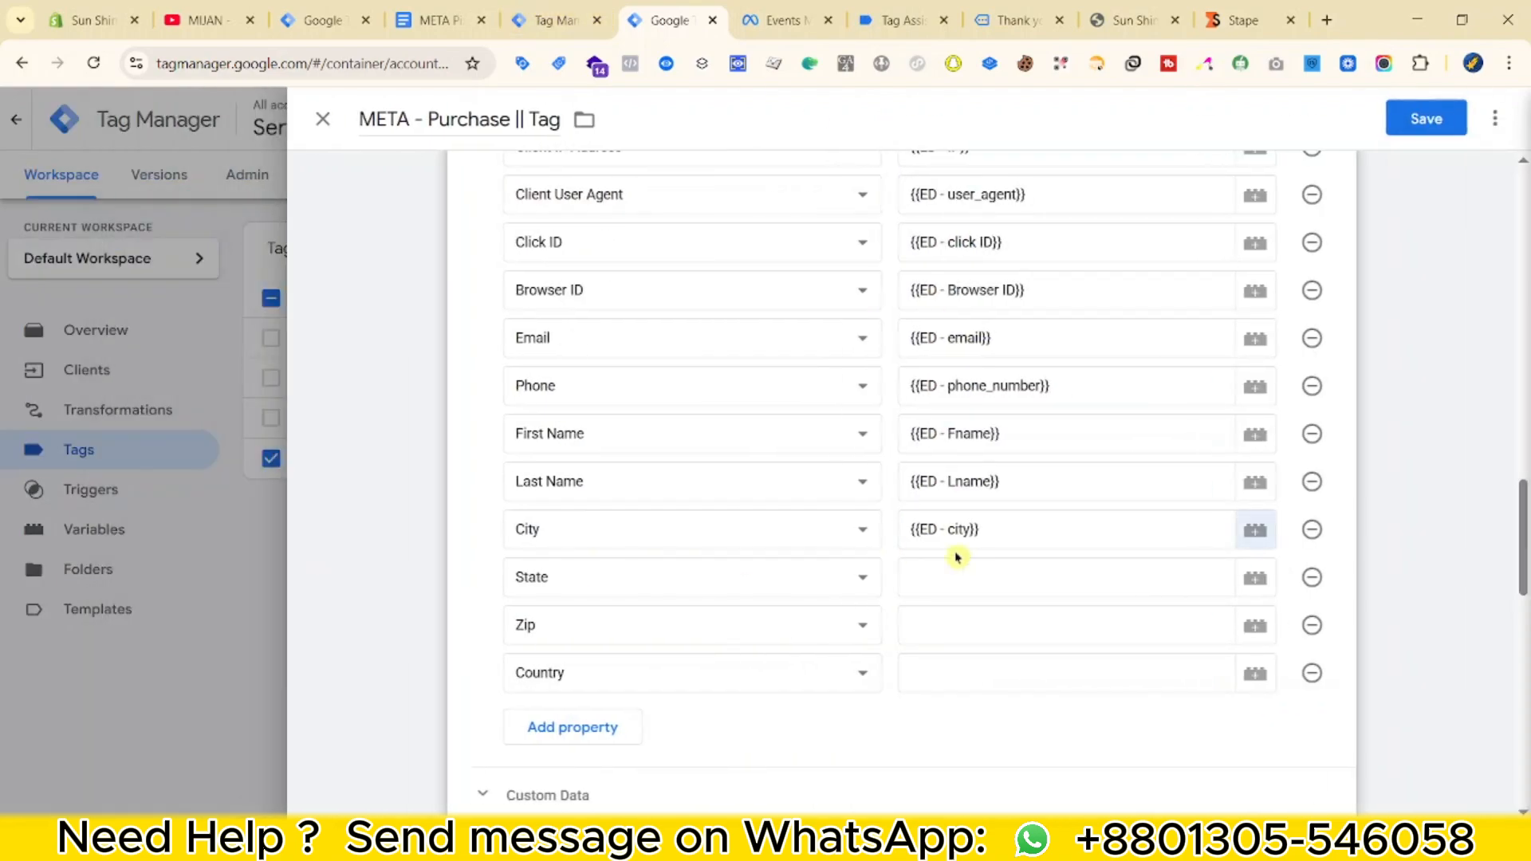
Create Event Data variable ED - street for user_data.address.0.street and assign it to the State row.
click(957, 562)
click(1255, 578)
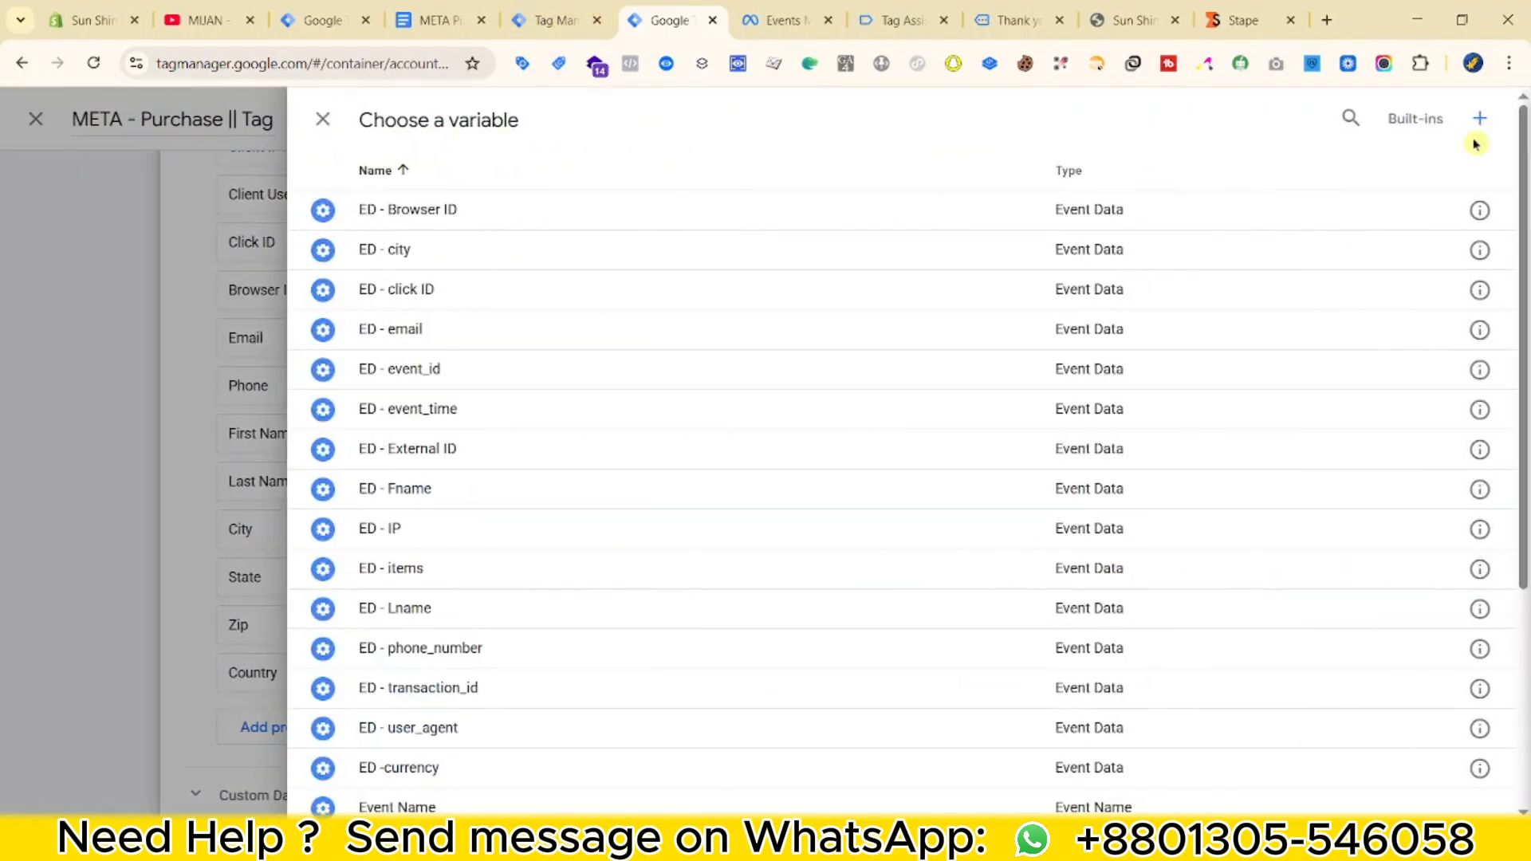
click(1479, 120)
click(1155, 338)
scroll(1063, 479, down, 3)
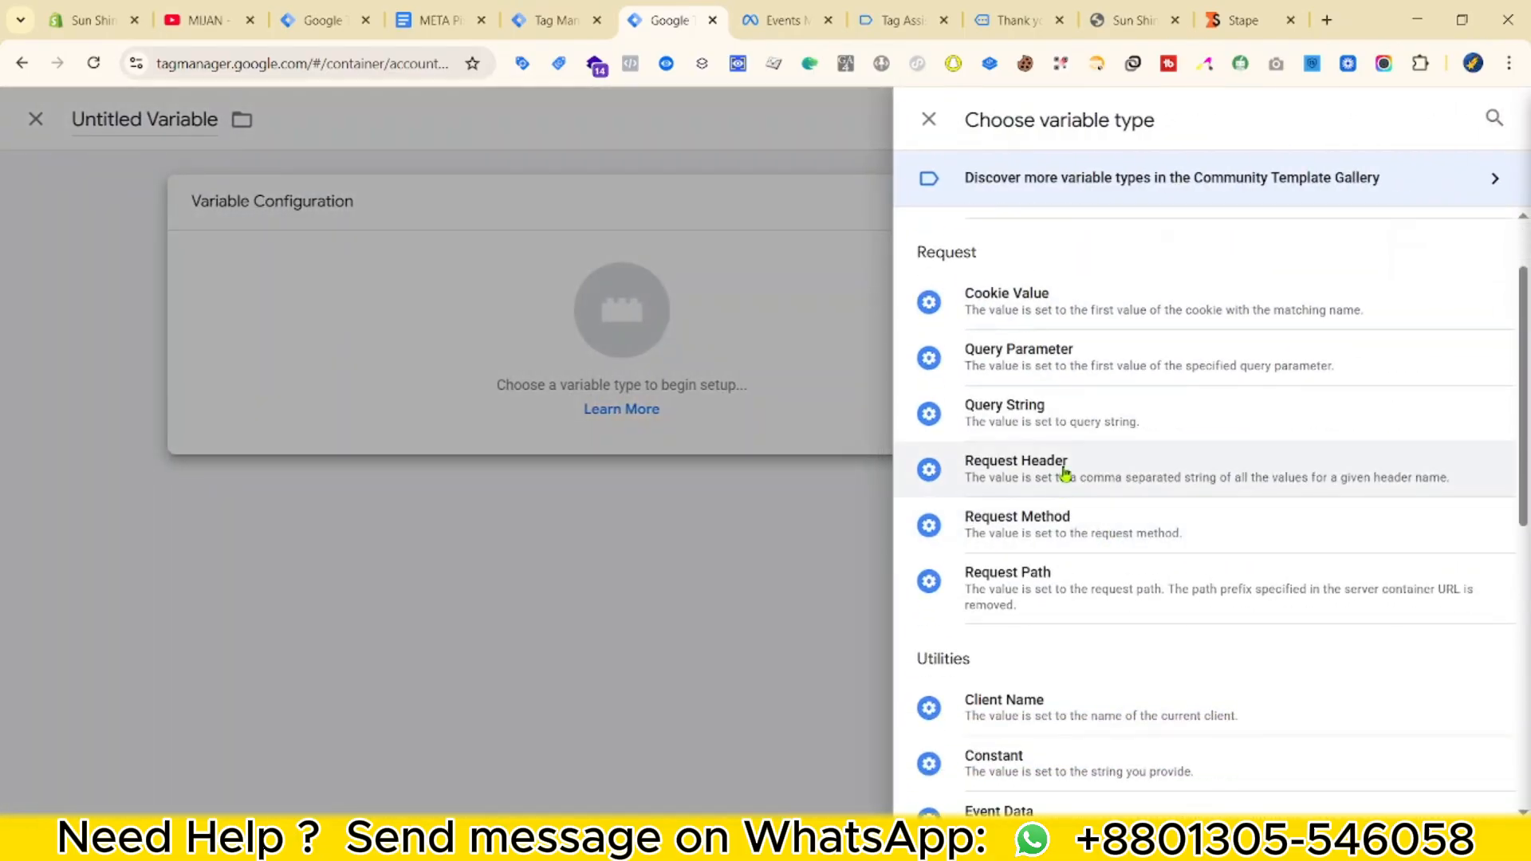
click(1022, 615)
click(633, 399)
text(city)
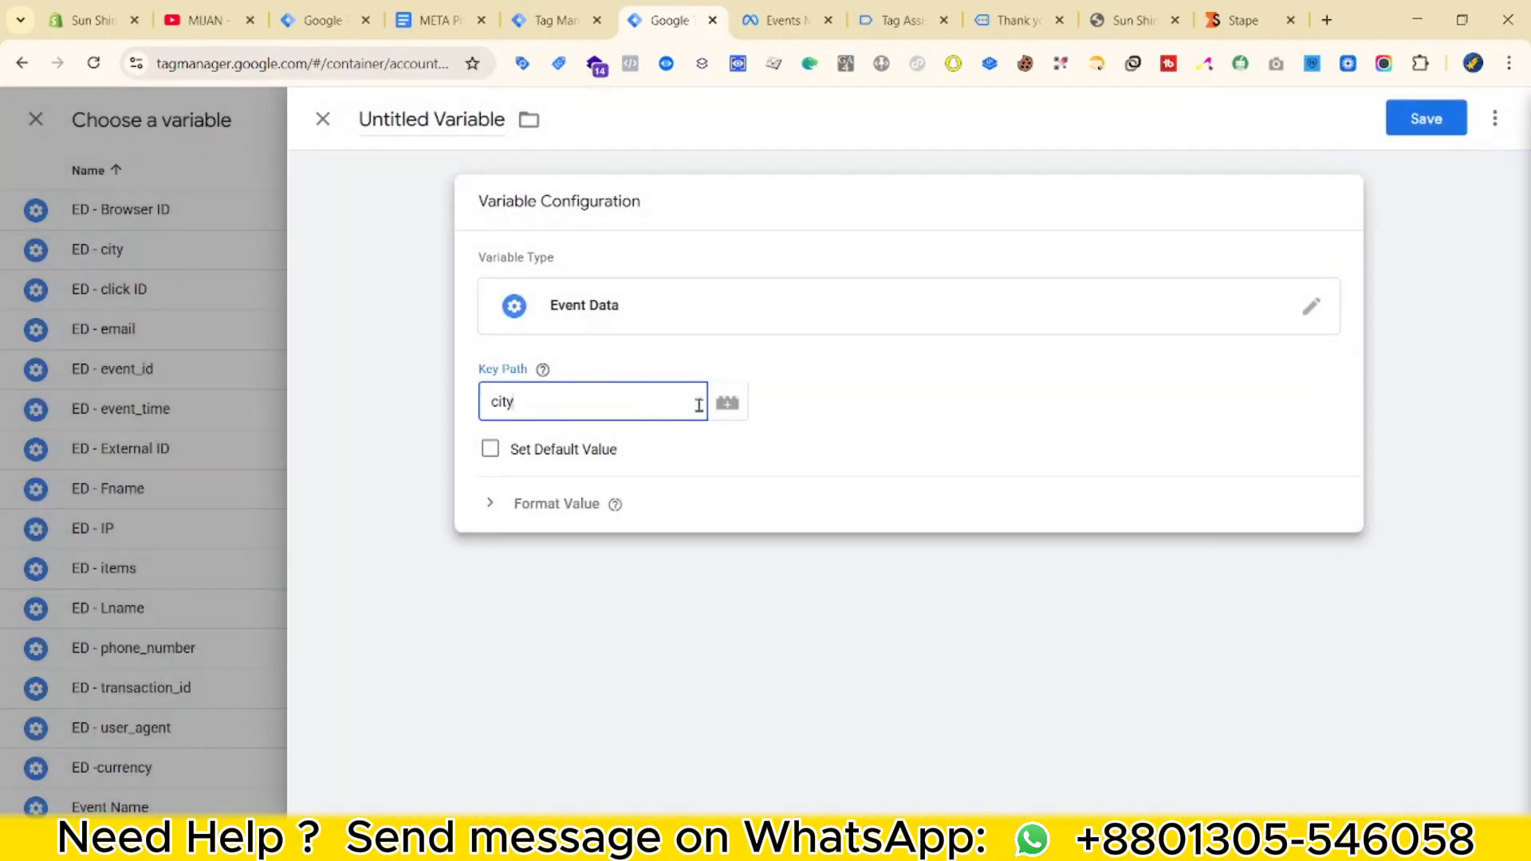
key(super+v)
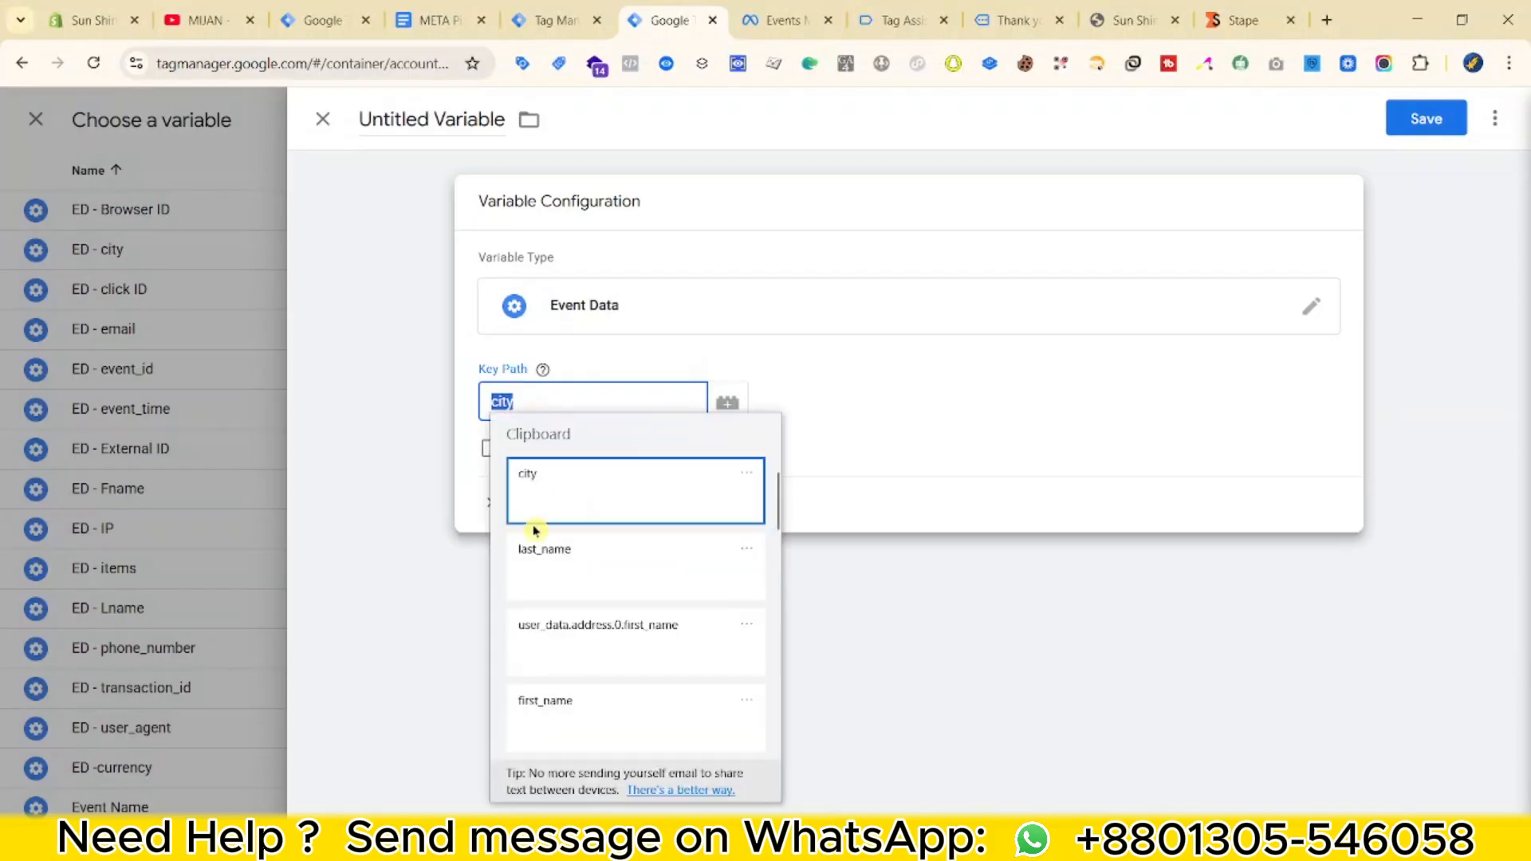
click(606, 630)
click(556, 20)
scroll(503, 433, down, 1)
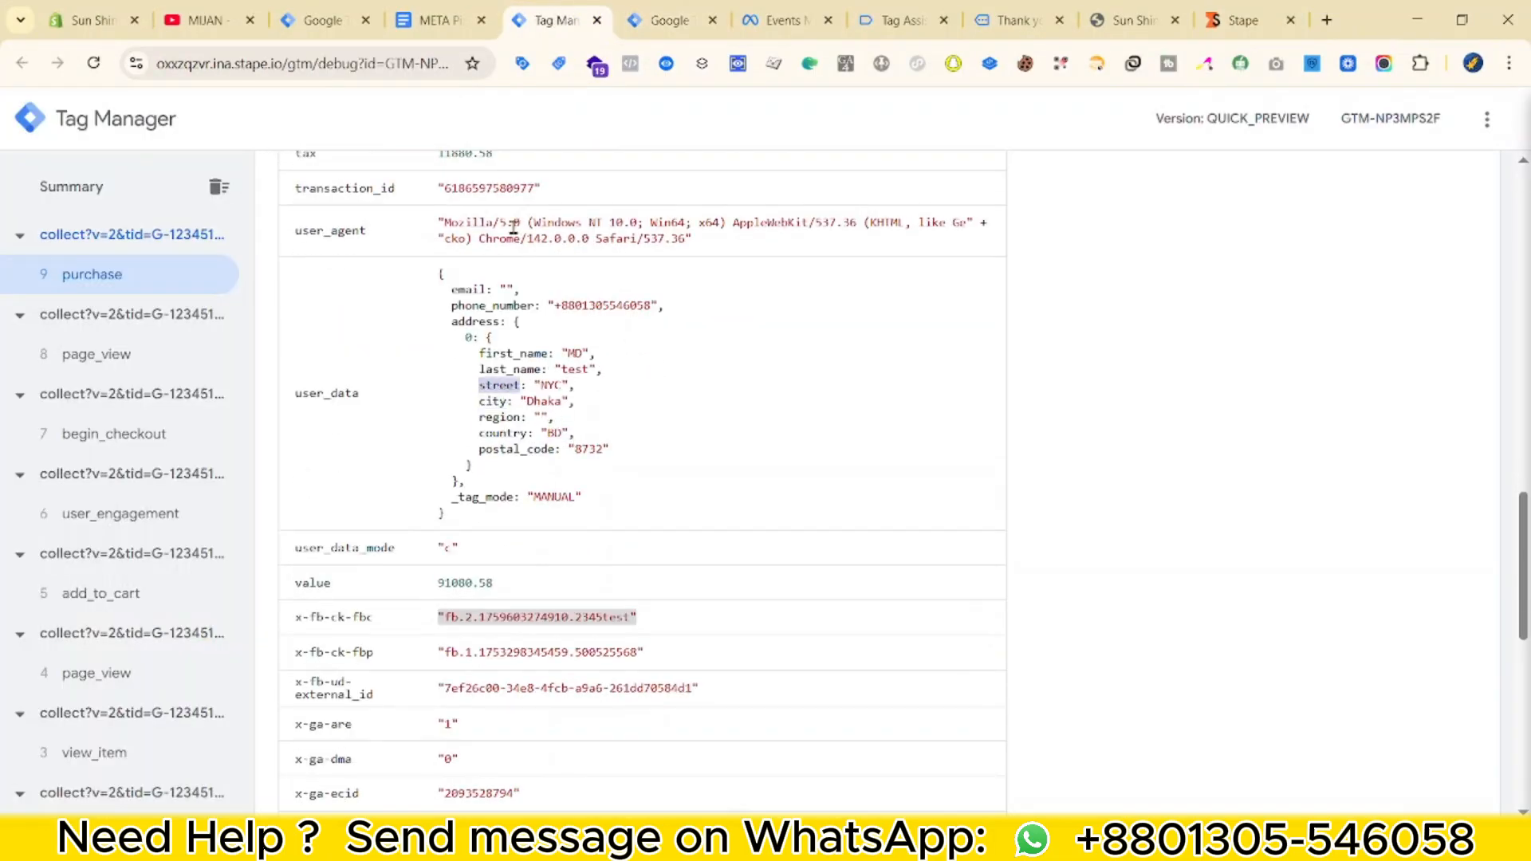
click(638, 14)
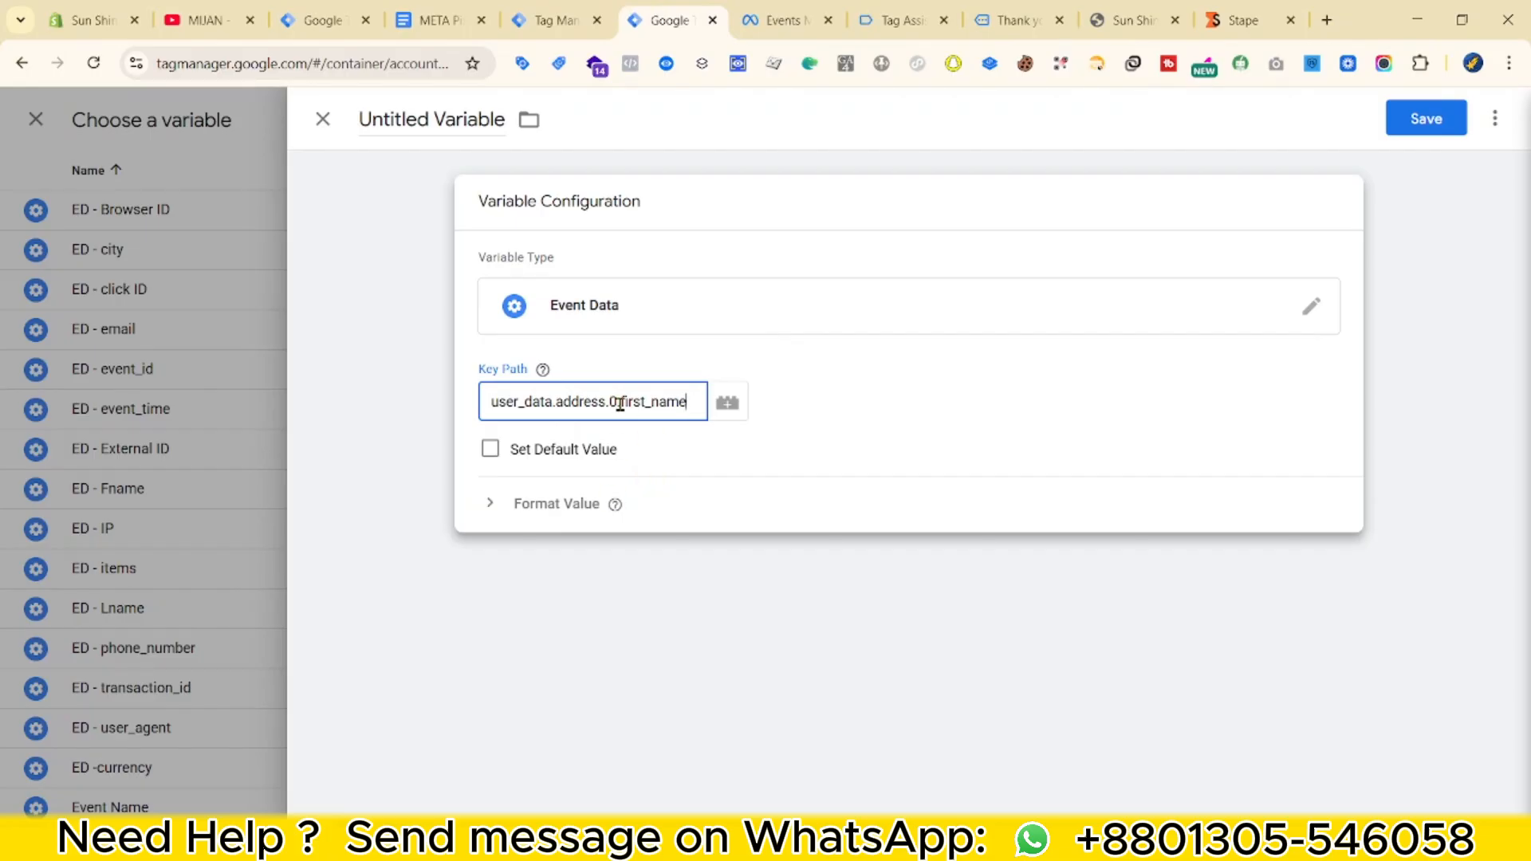
click(477, 121)
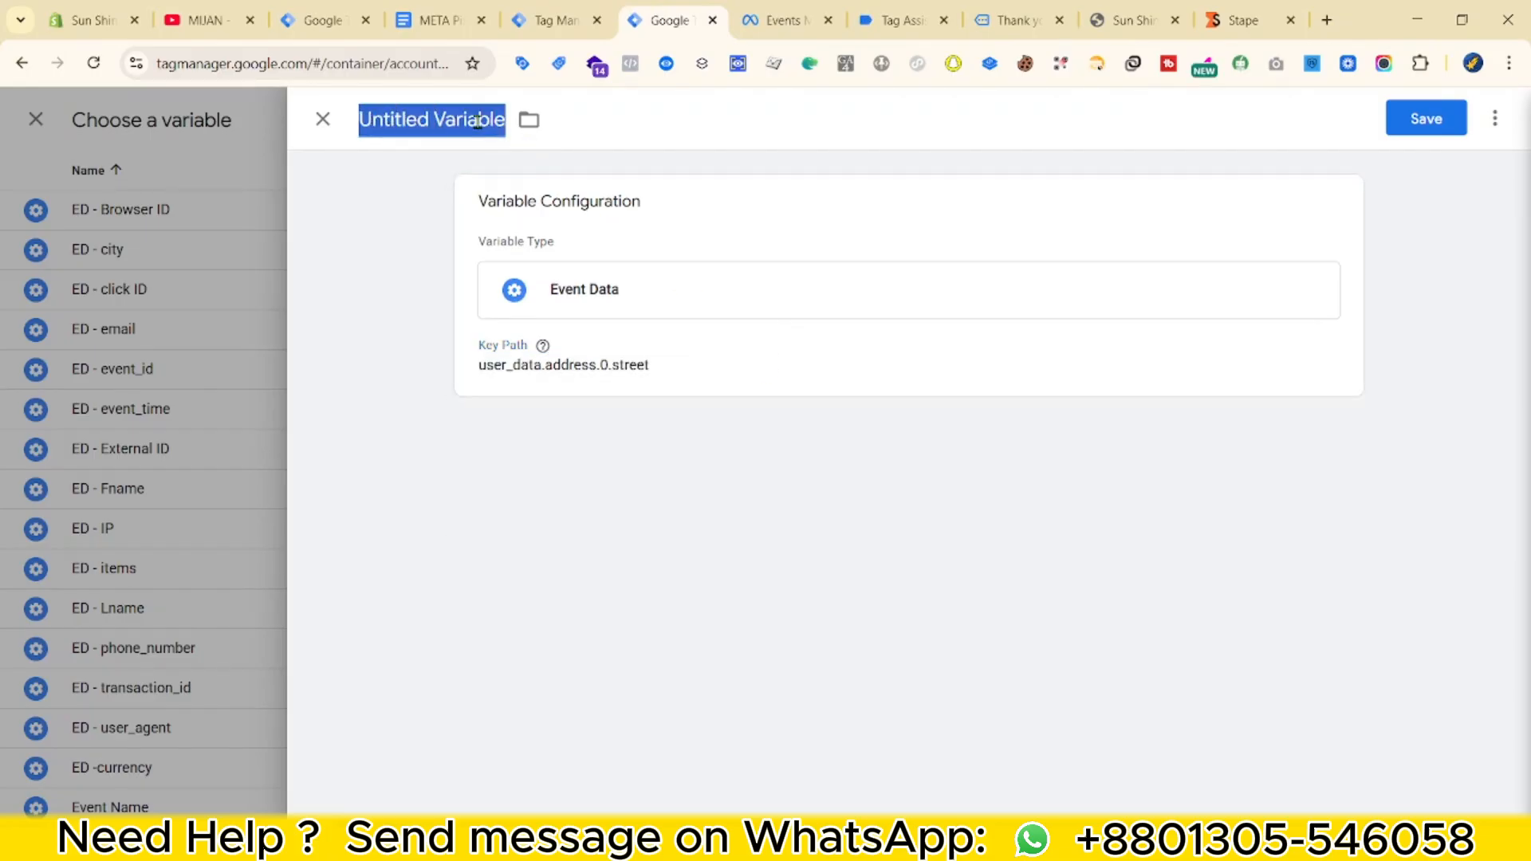
text(ED - street)
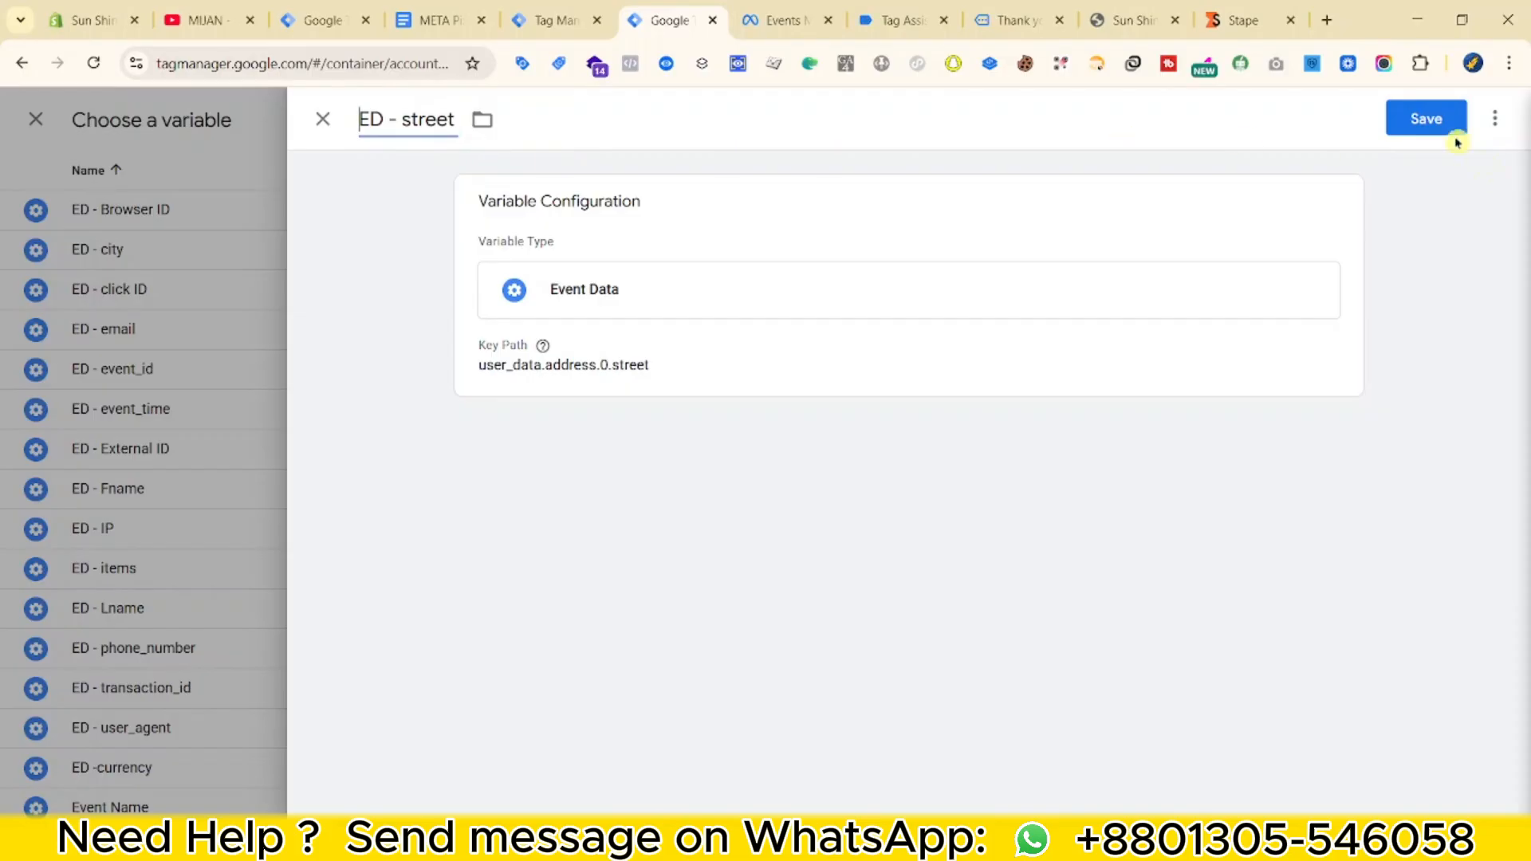
click(1439, 119)
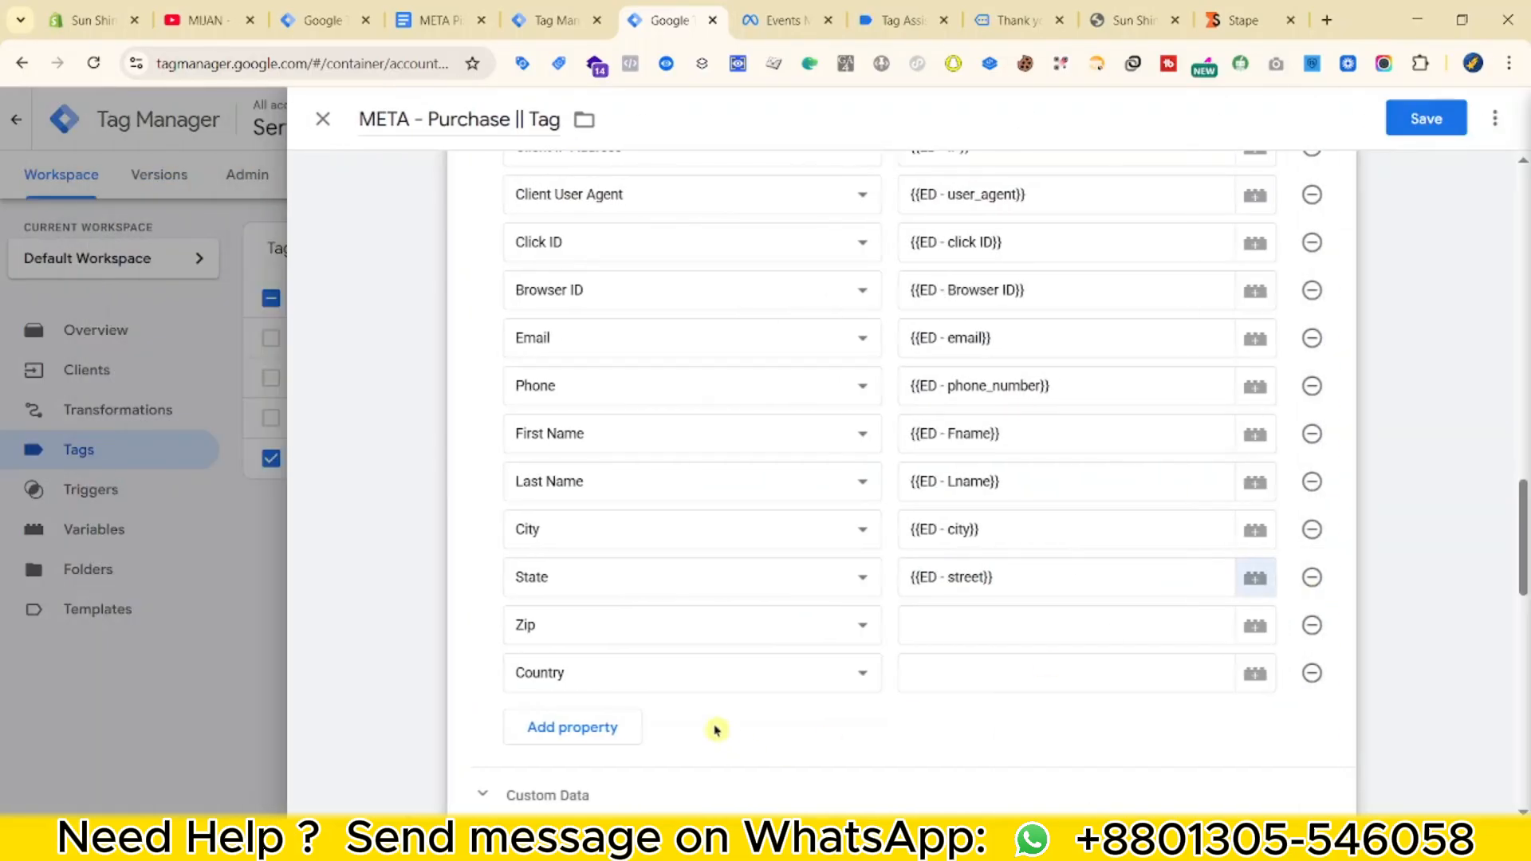
Begin a new Event Data variable for Zip, pasting a key path and looking up postal_code in the debug data.
click(1036, 628)
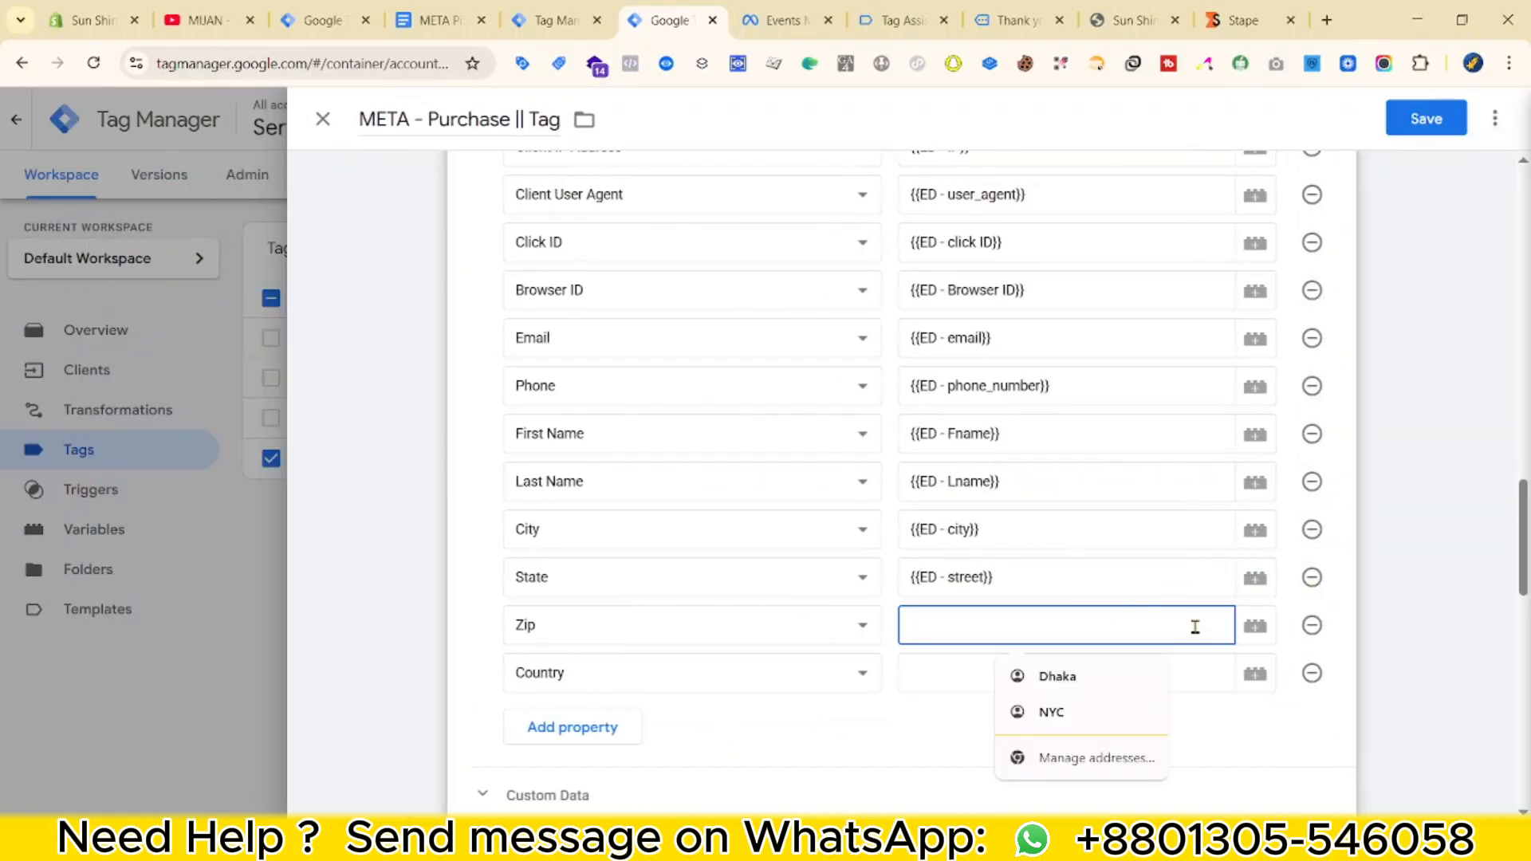
click(1259, 624)
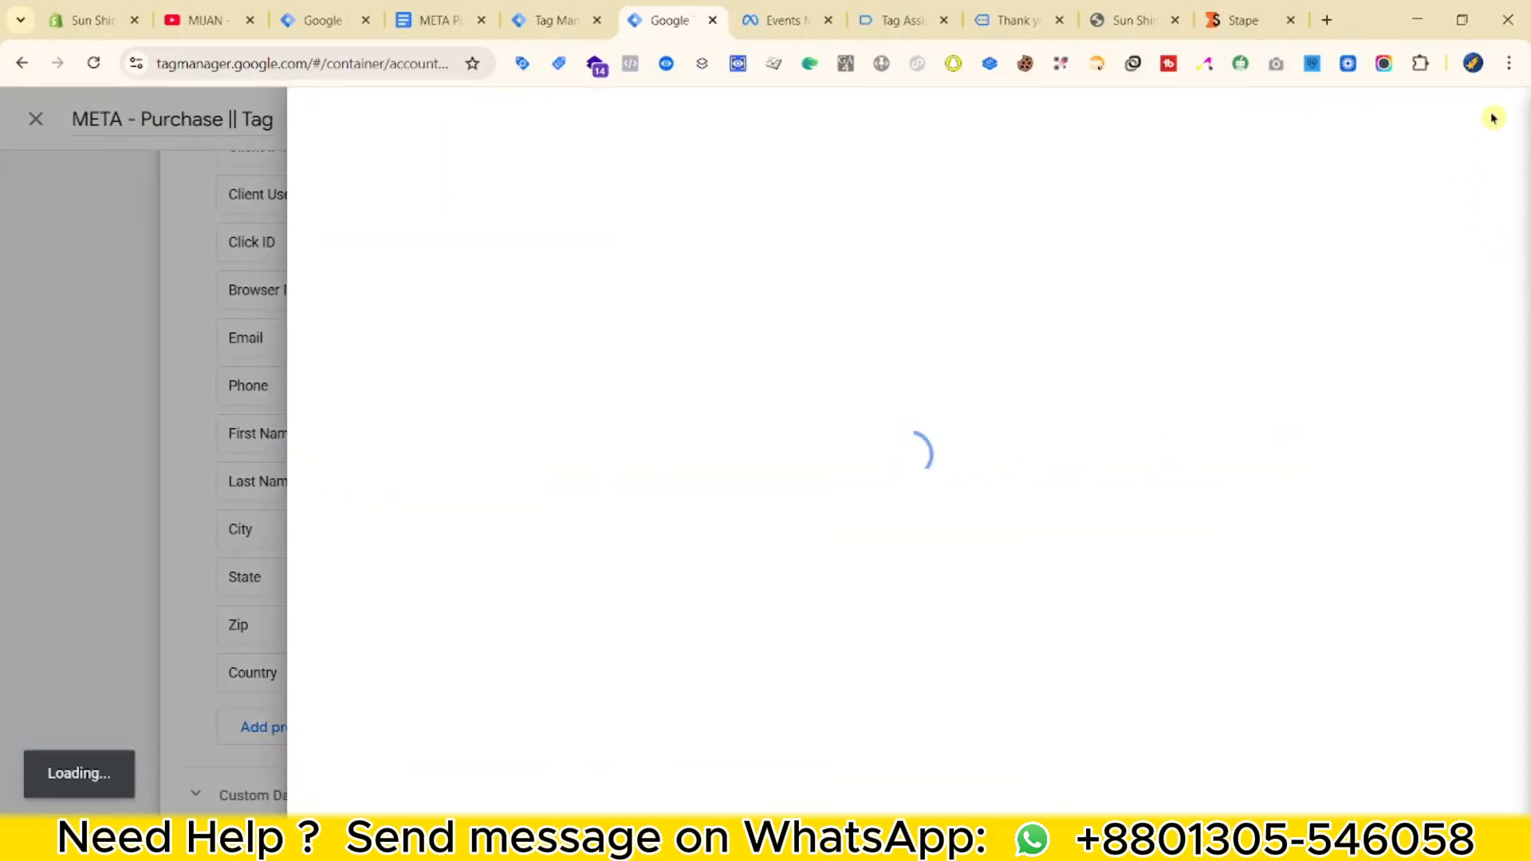
click(1482, 120)
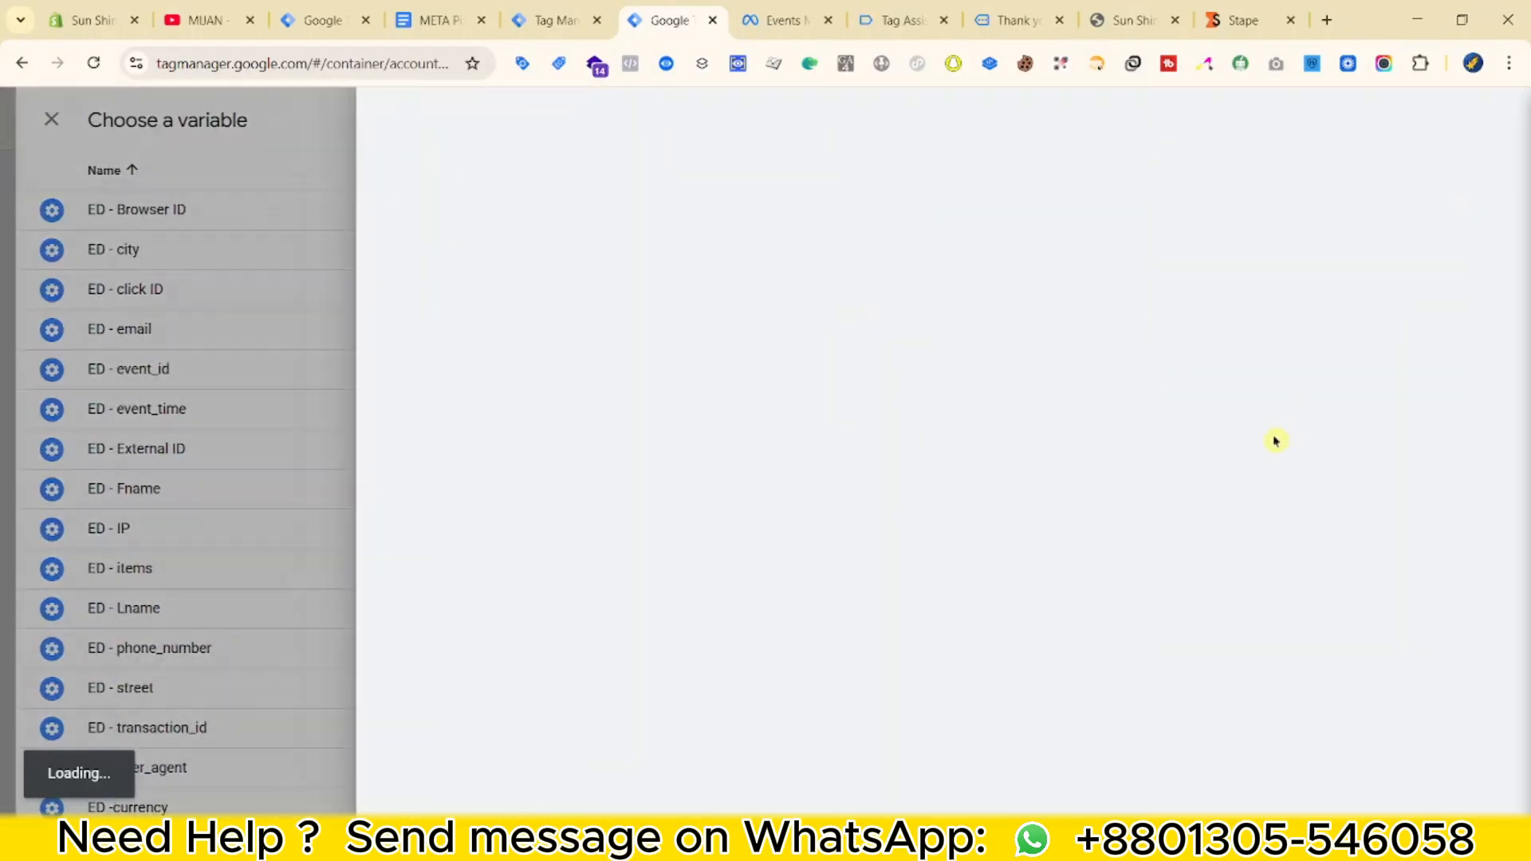
click(1169, 405)
scroll(1197, 650, down, 3)
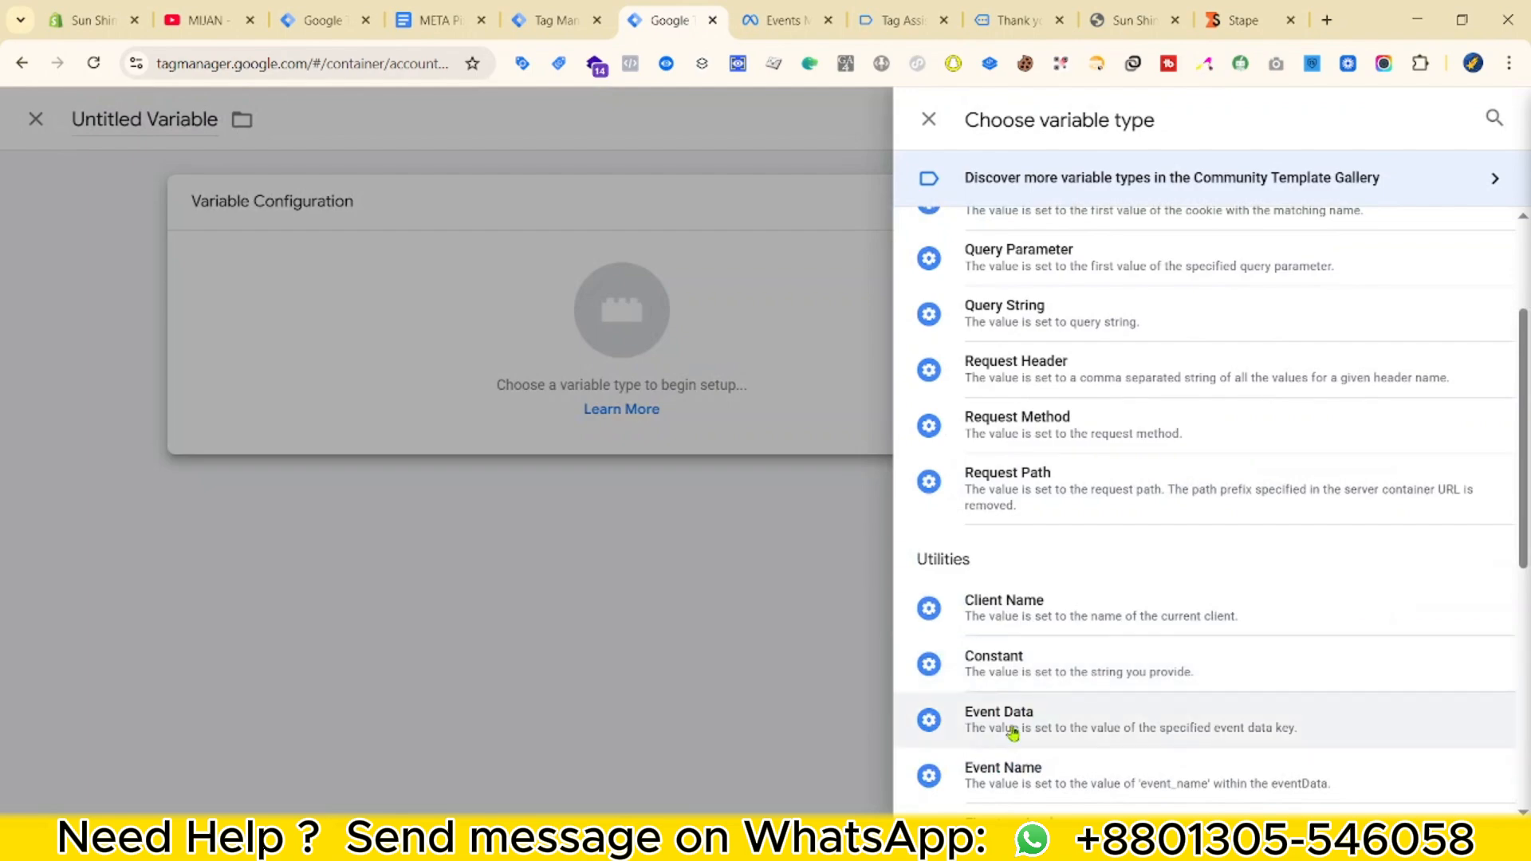
click(1116, 717)
key(super+v)
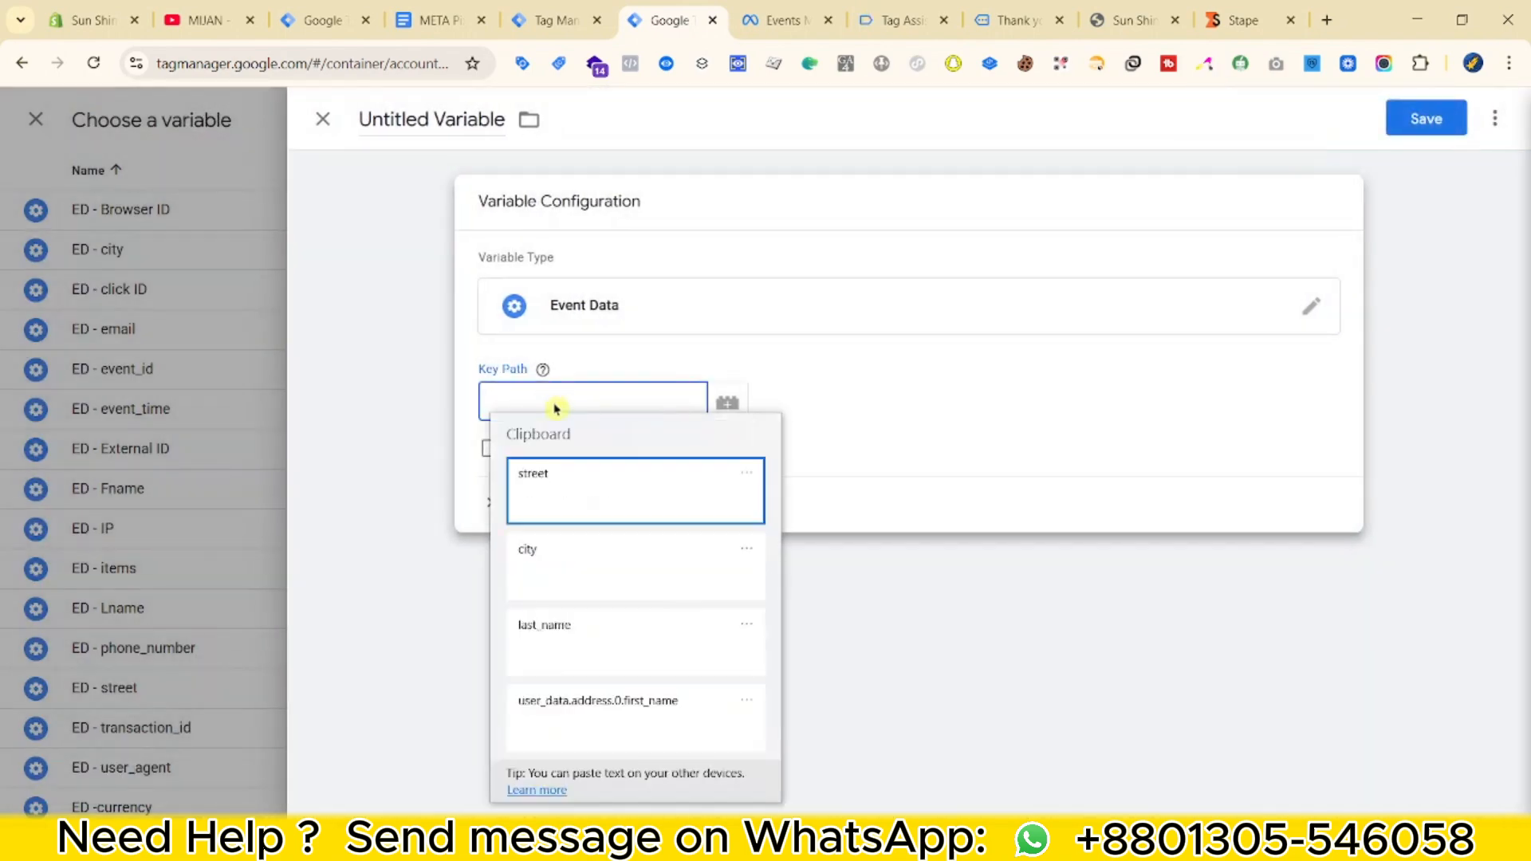
click(591, 701)
click(578, 15)
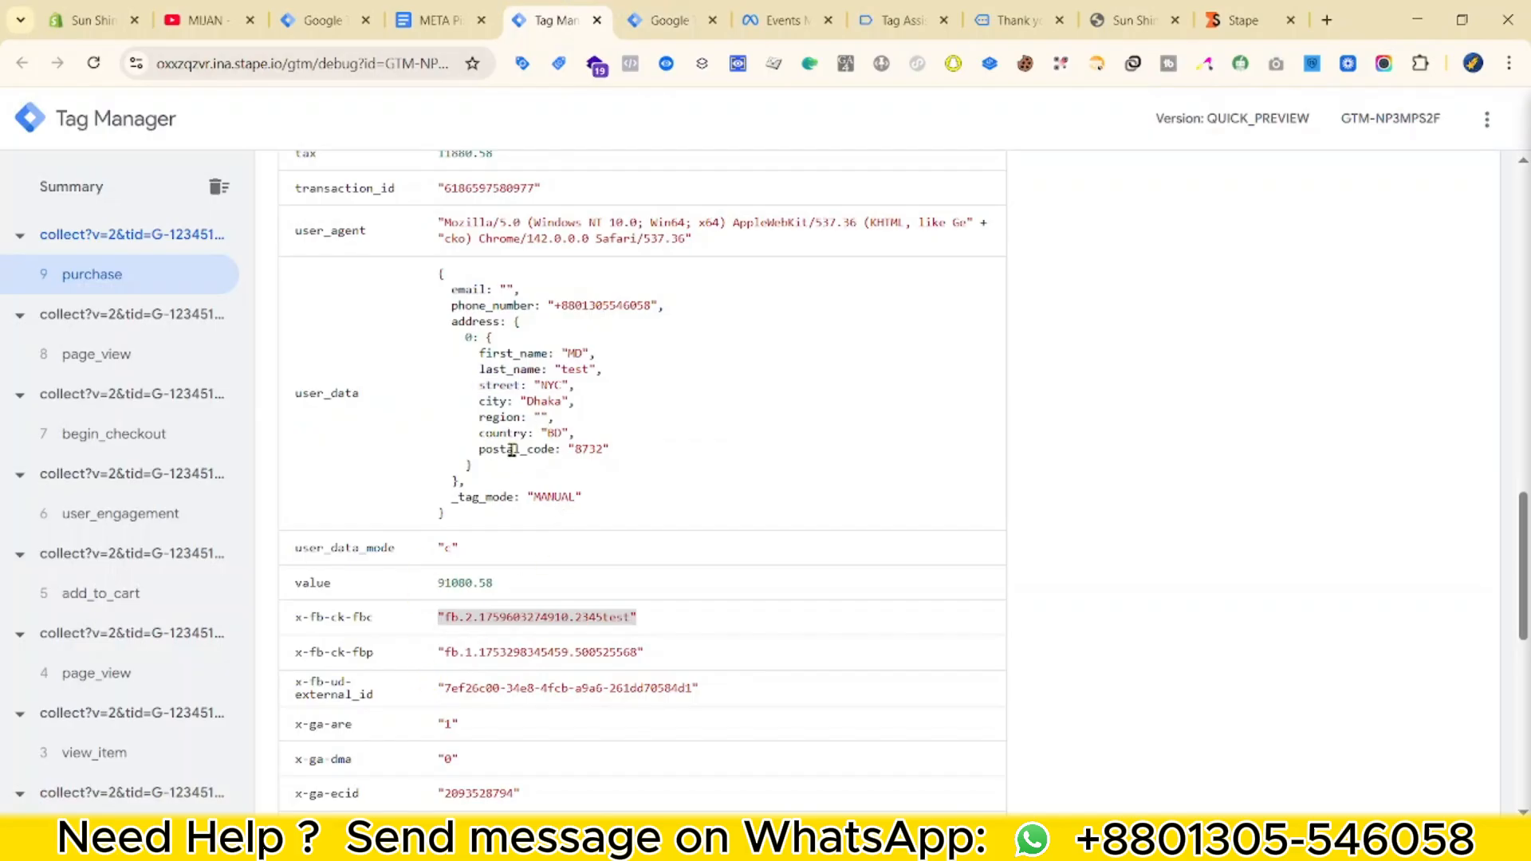
click(642, 9)
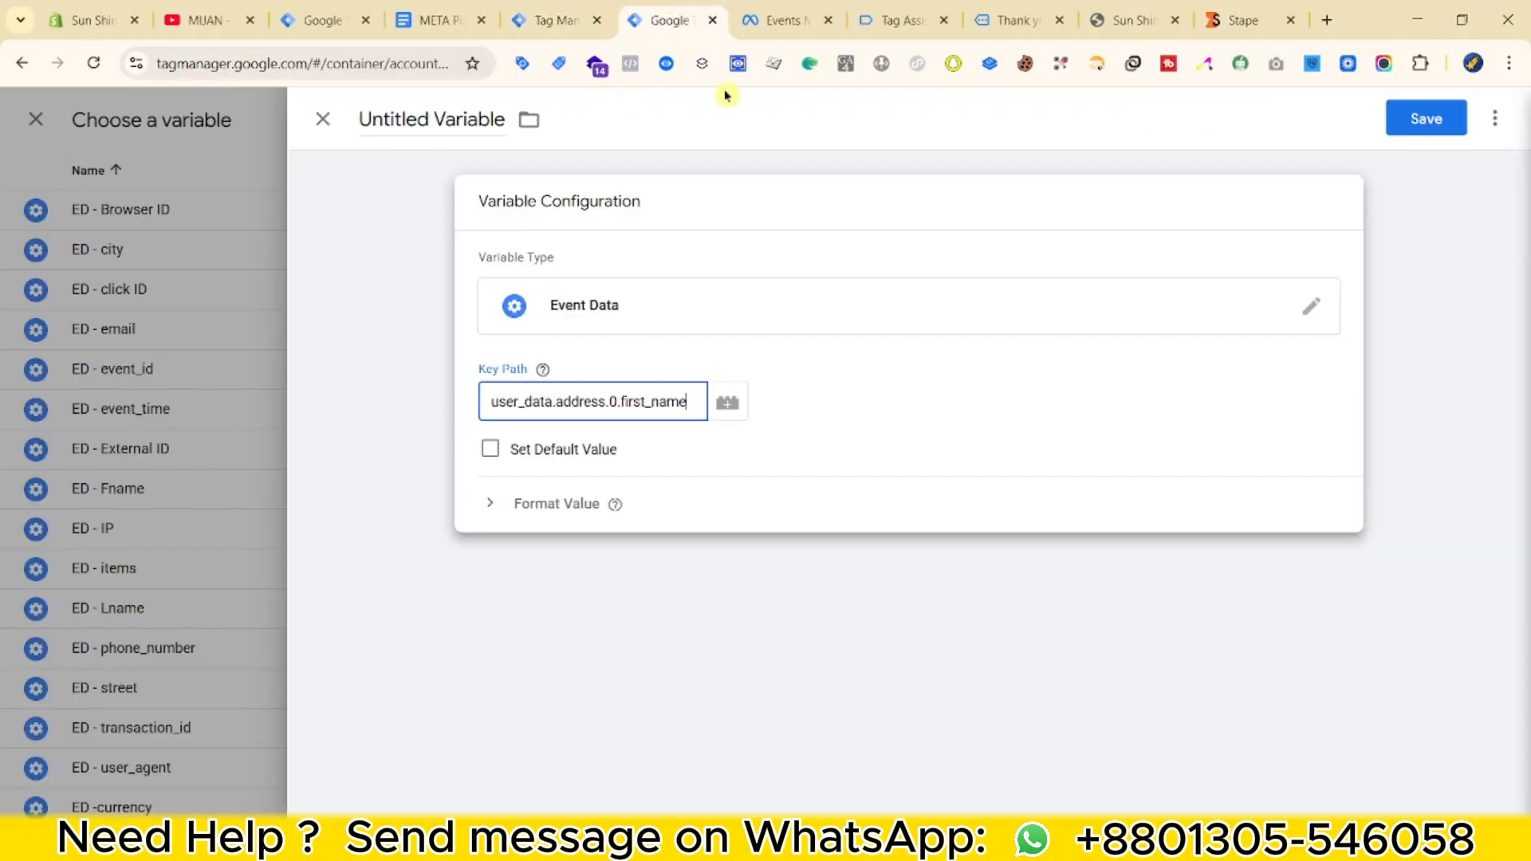
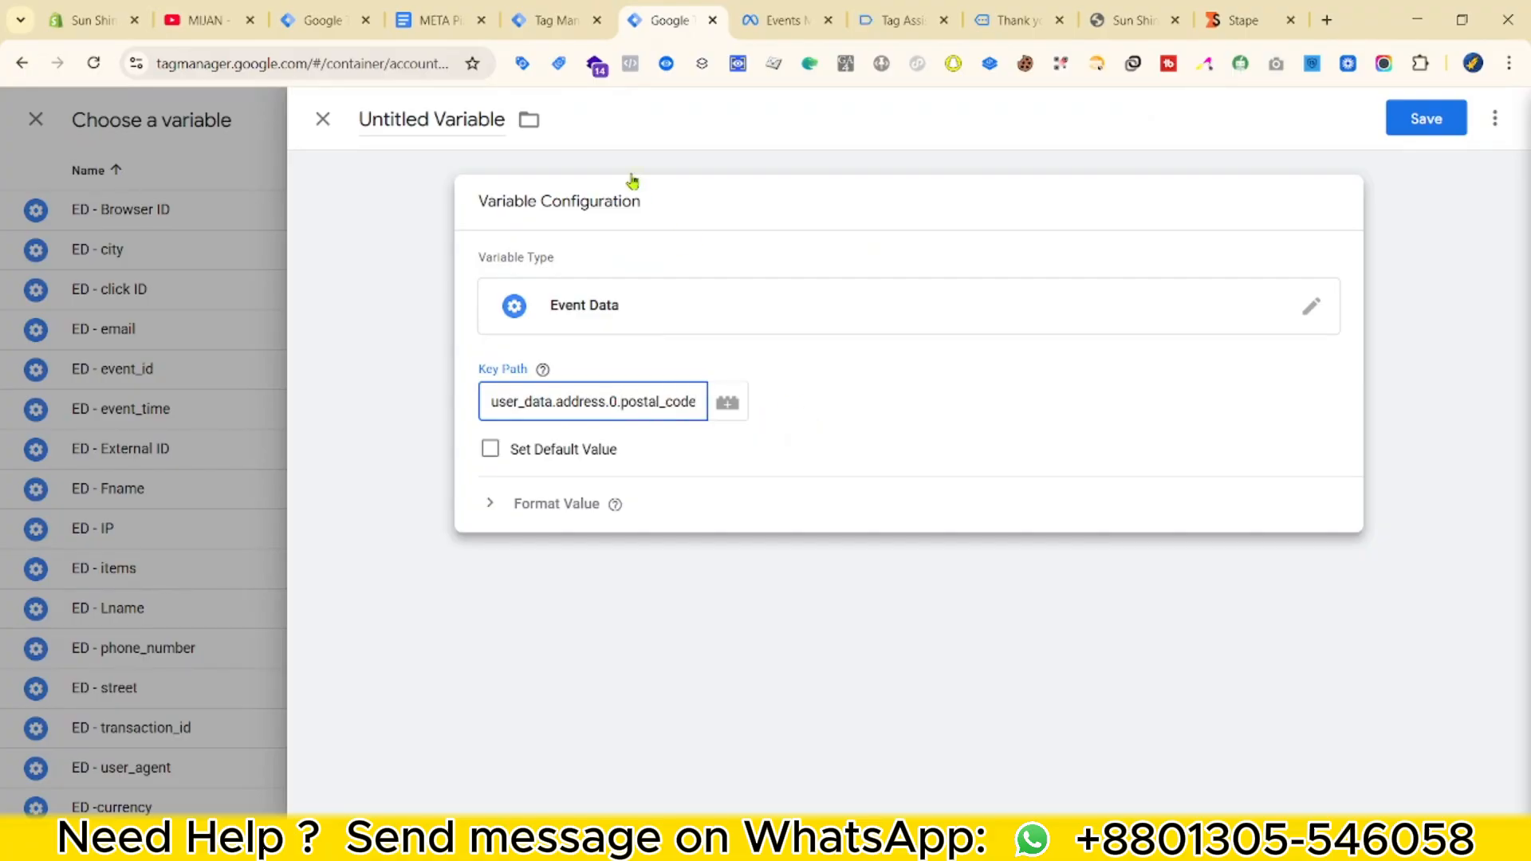
Name the postal_code Event Data variable 'ED - PostalCode' and save it.
click(443, 120)
text(ED - Po)
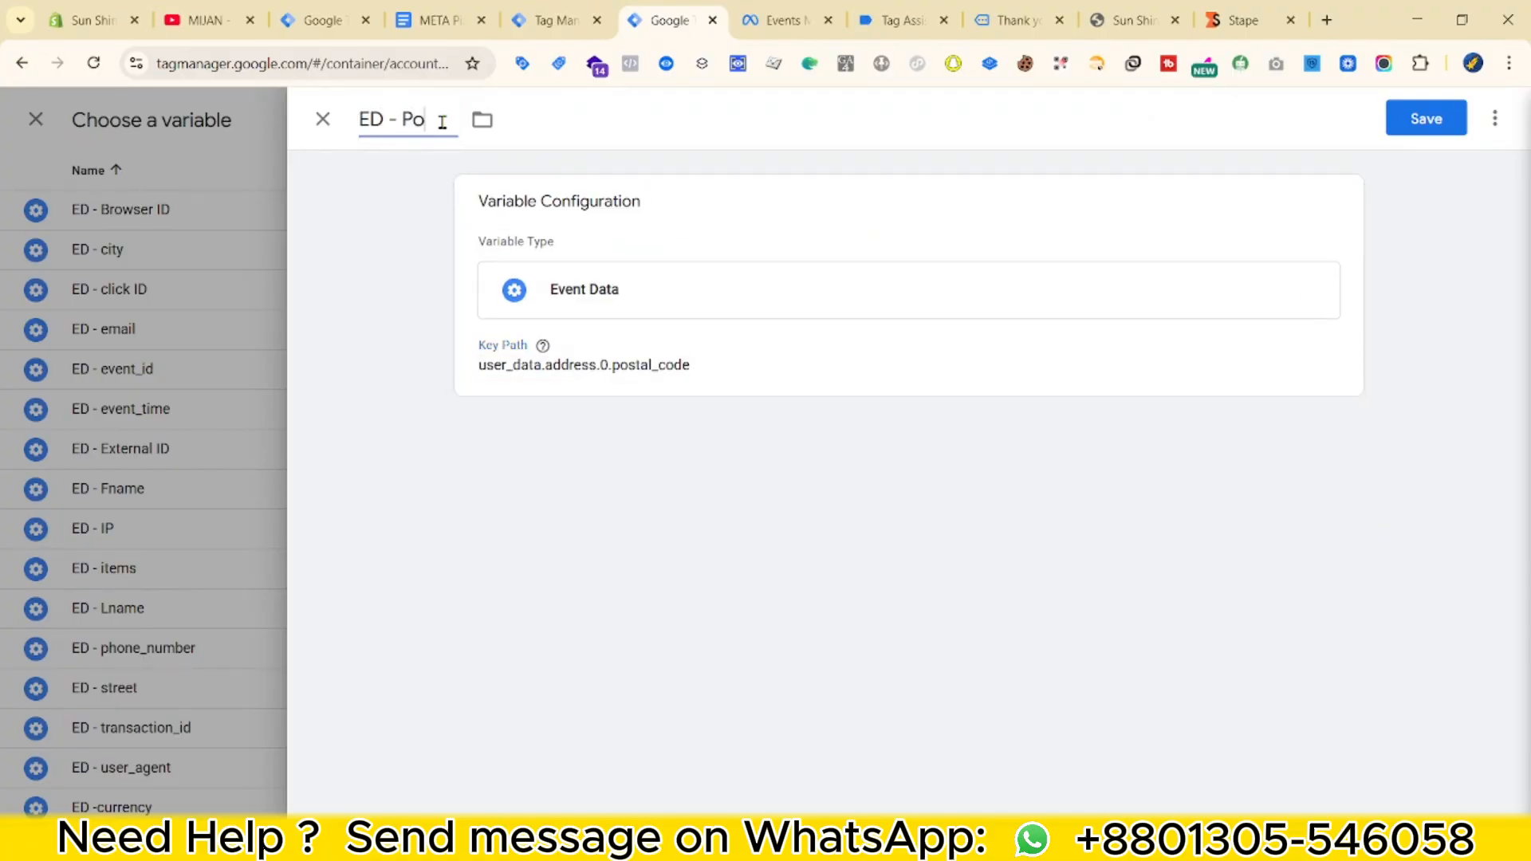
text(stalCode)
click(1426, 118)
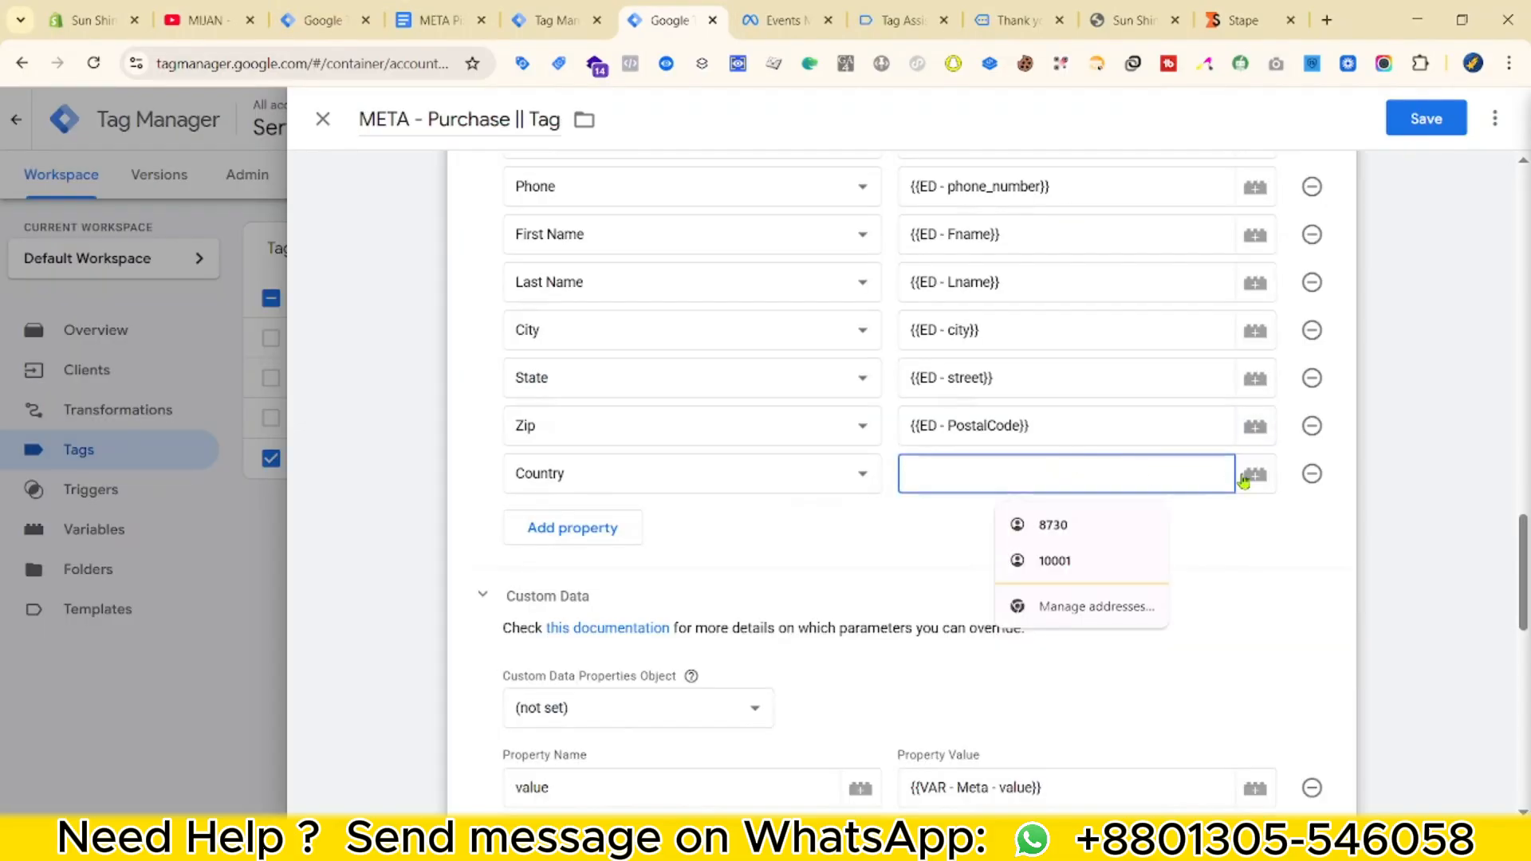
For the Country field, create an Event Data variable with key path user_data.address.0.country.
click(1250, 475)
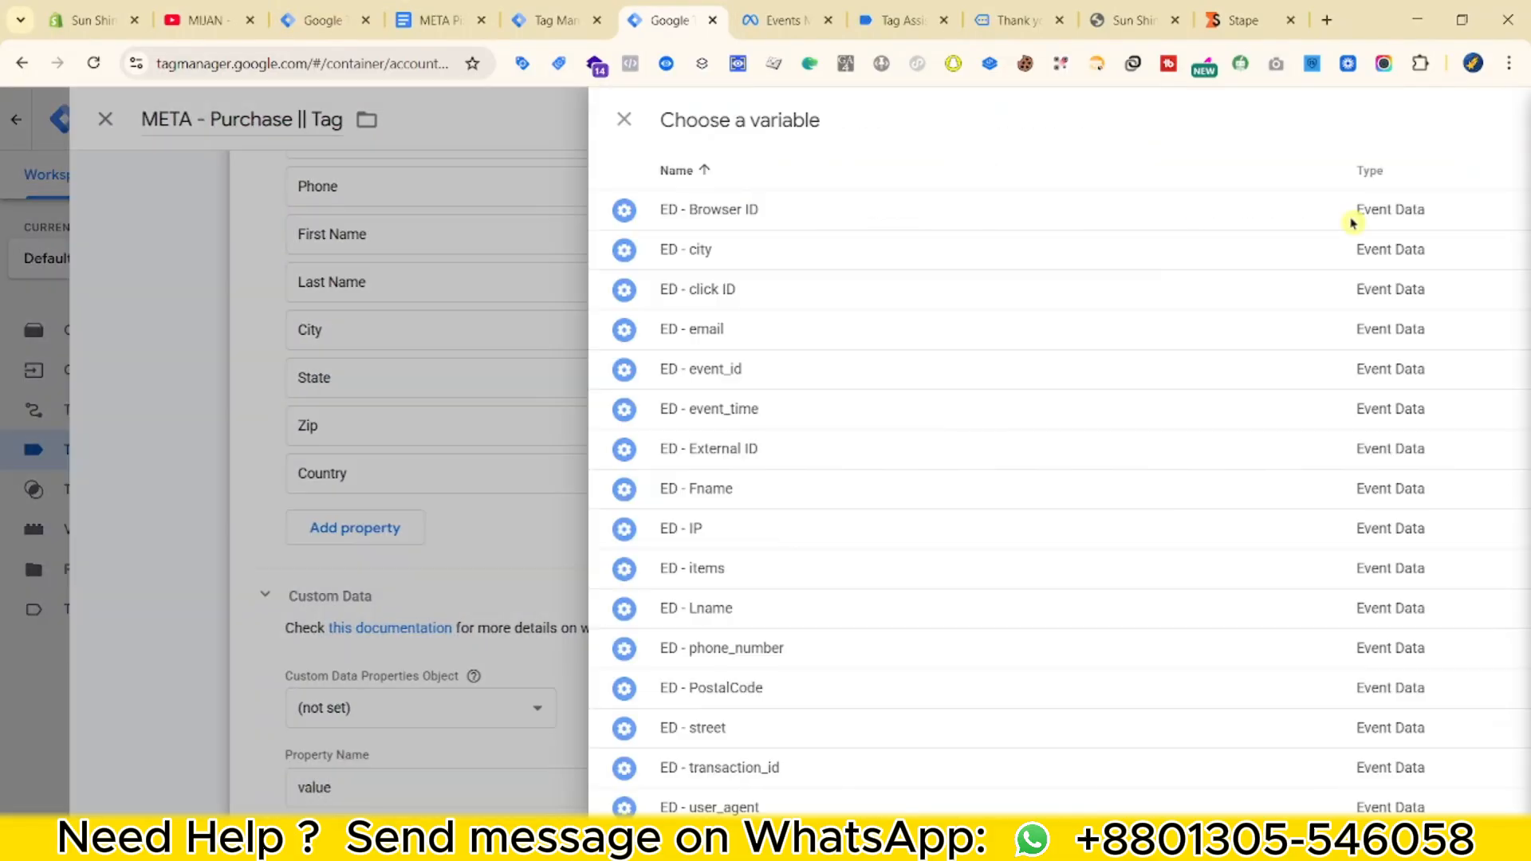
click(1475, 118)
click(1156, 335)
scroll(1029, 494, down, 4)
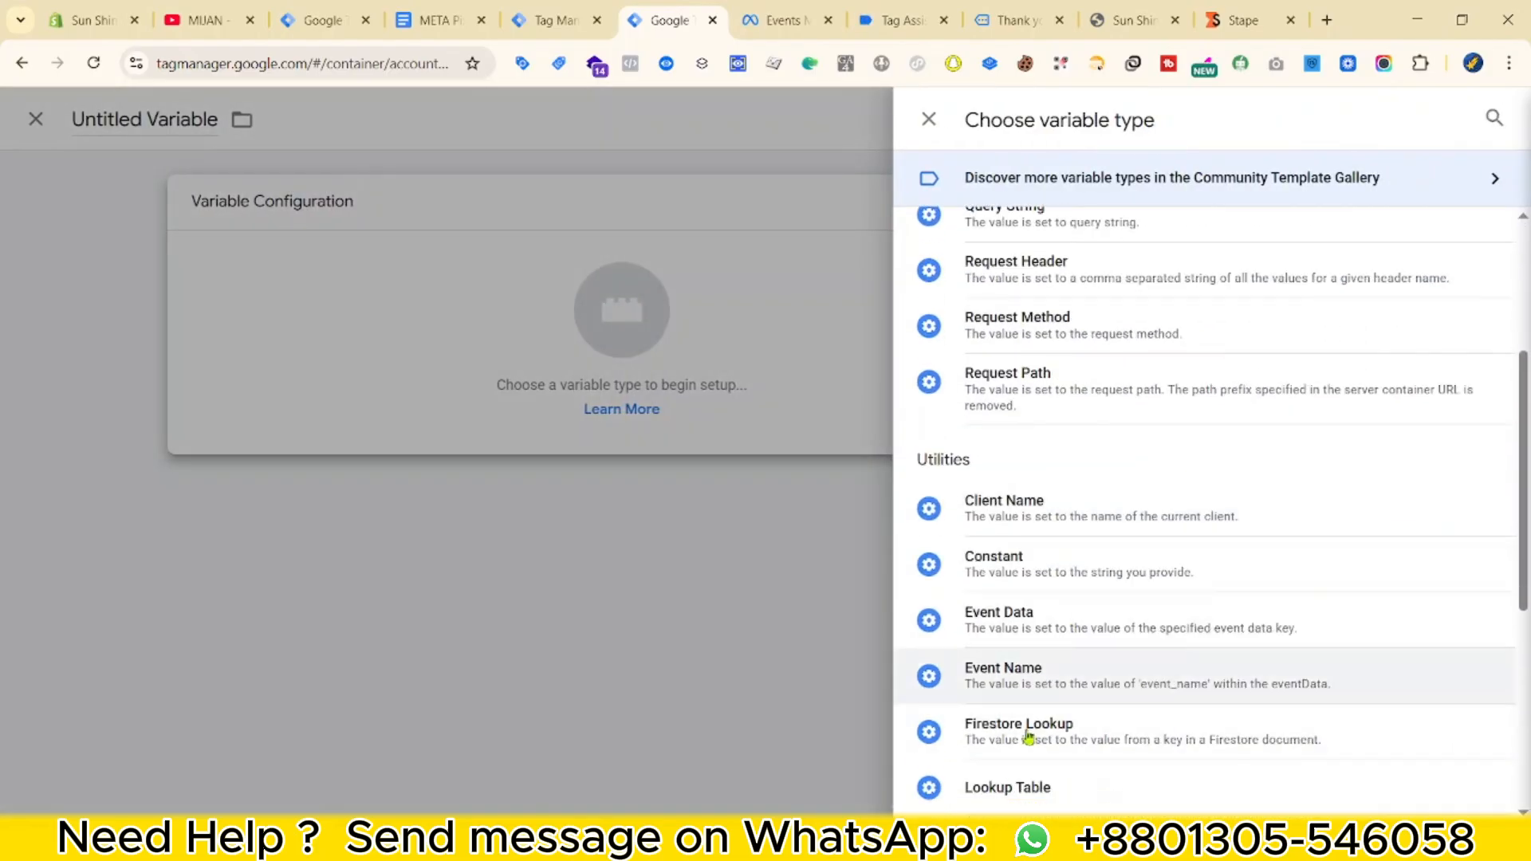
click(977, 616)
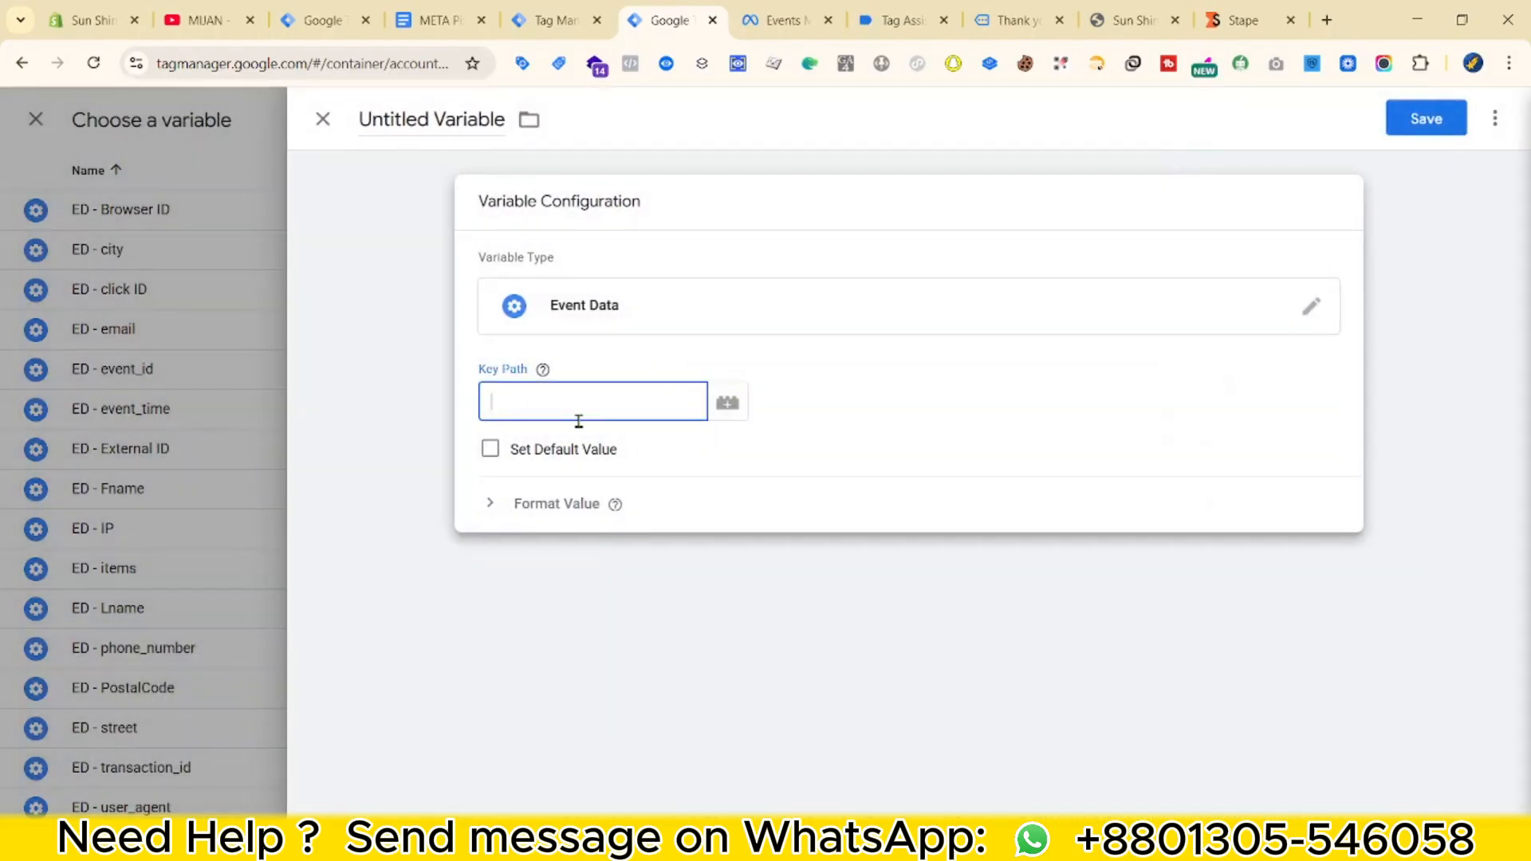
key(super+v)
scroll(618, 622, down, 2)
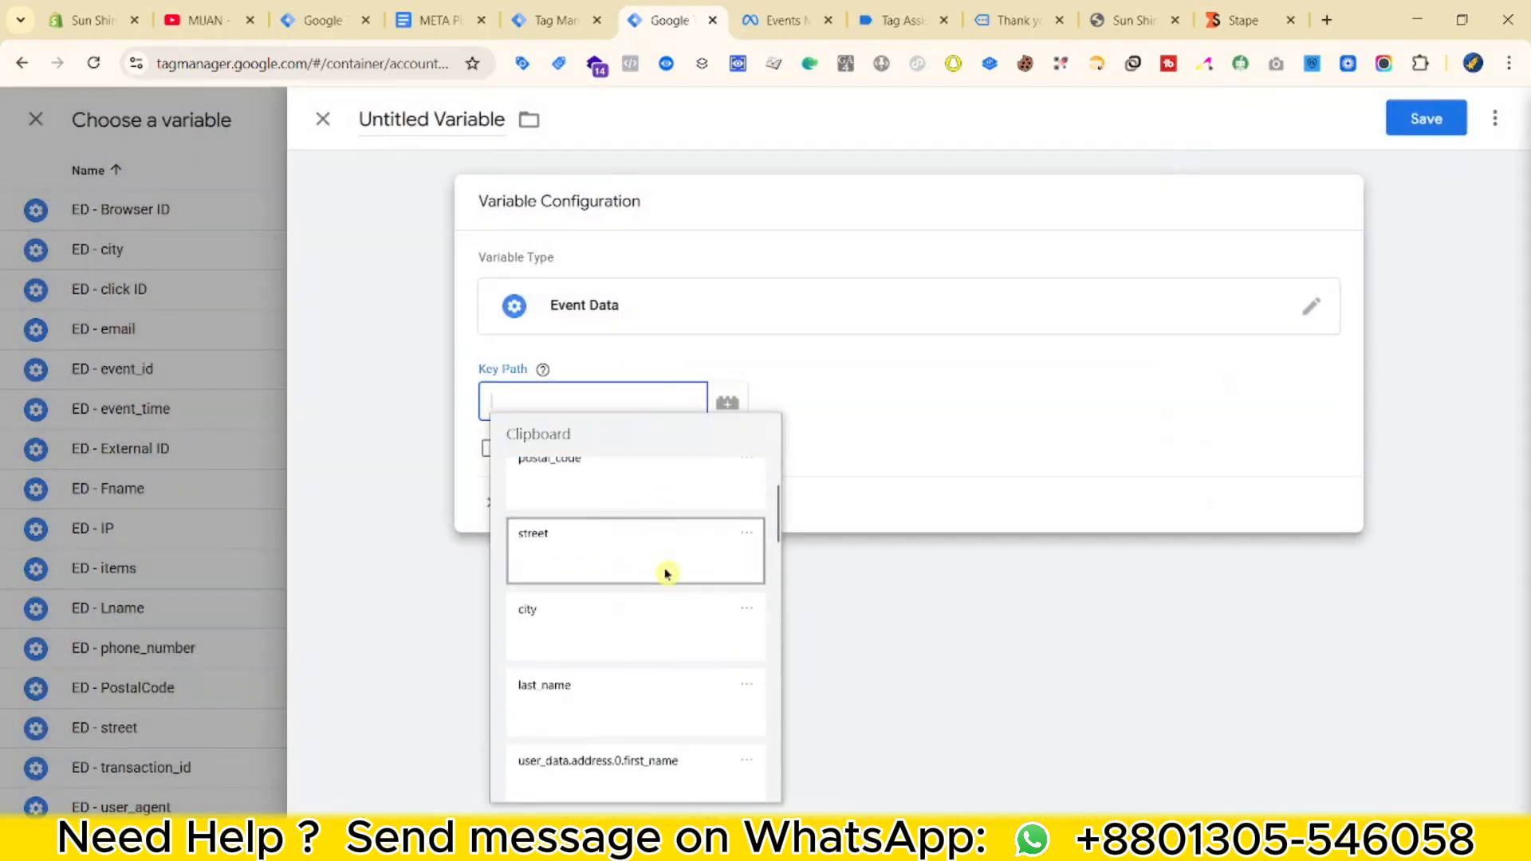
scroll(666, 573, down, 1)
click(649, 701)
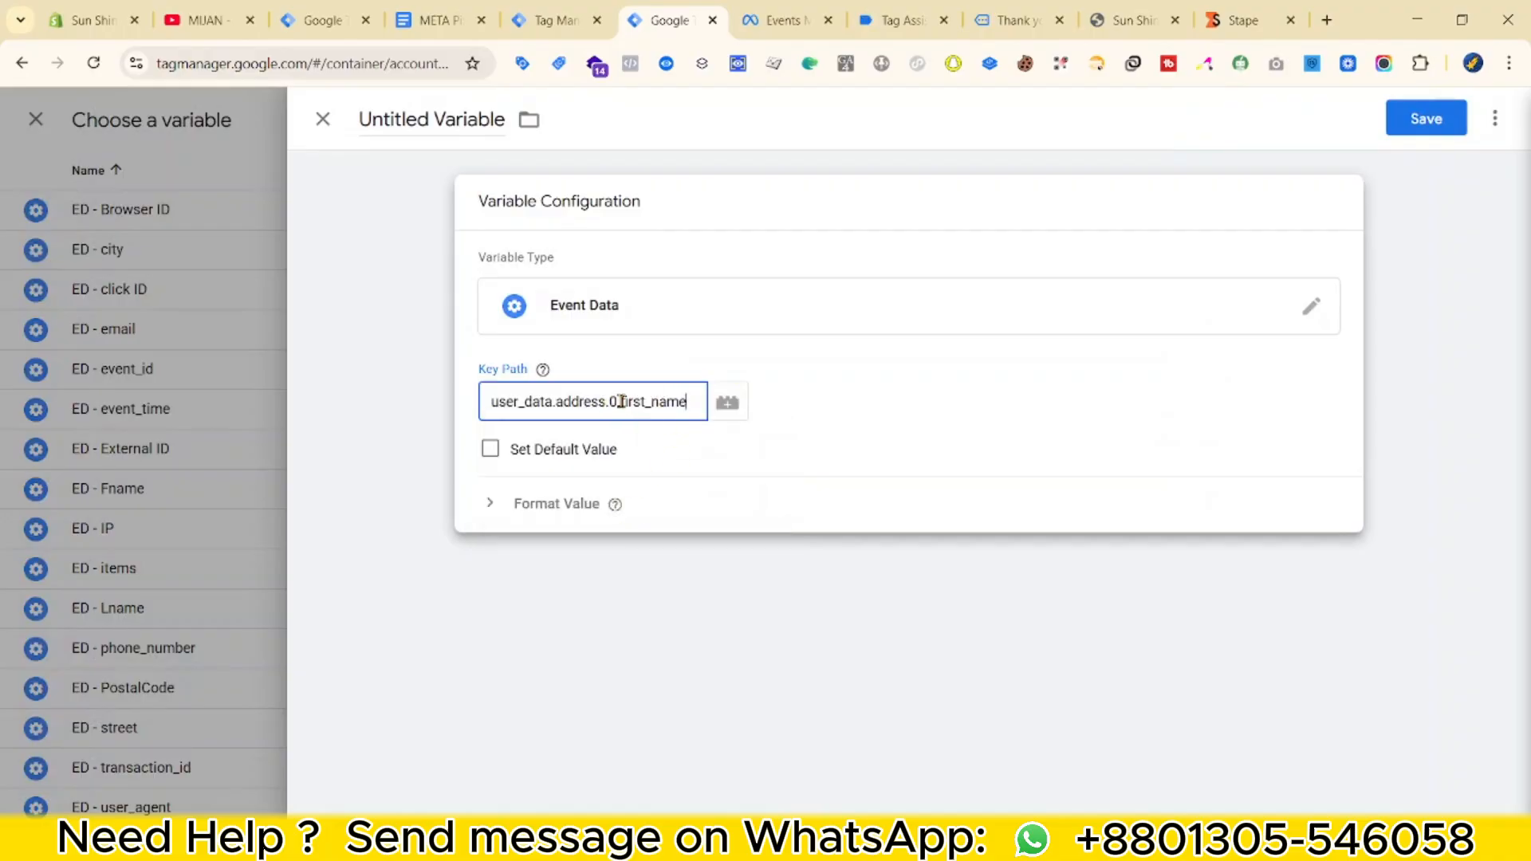
key(super+v)
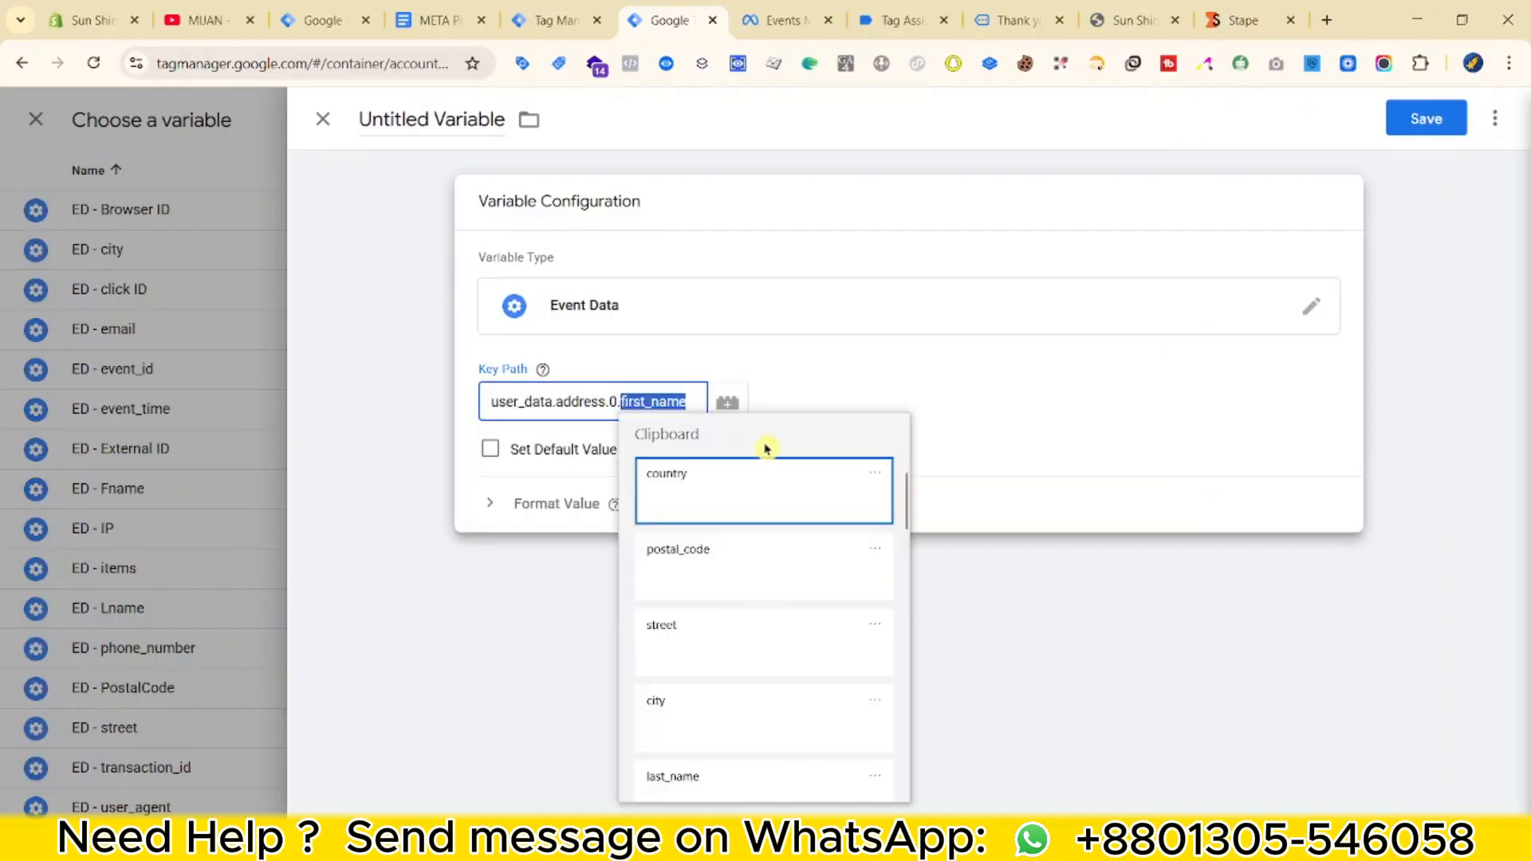
click(735, 502)
Name the variable ED - Country, save it, and return to the Purchase tag.
triple_click(477, 119)
text(d)
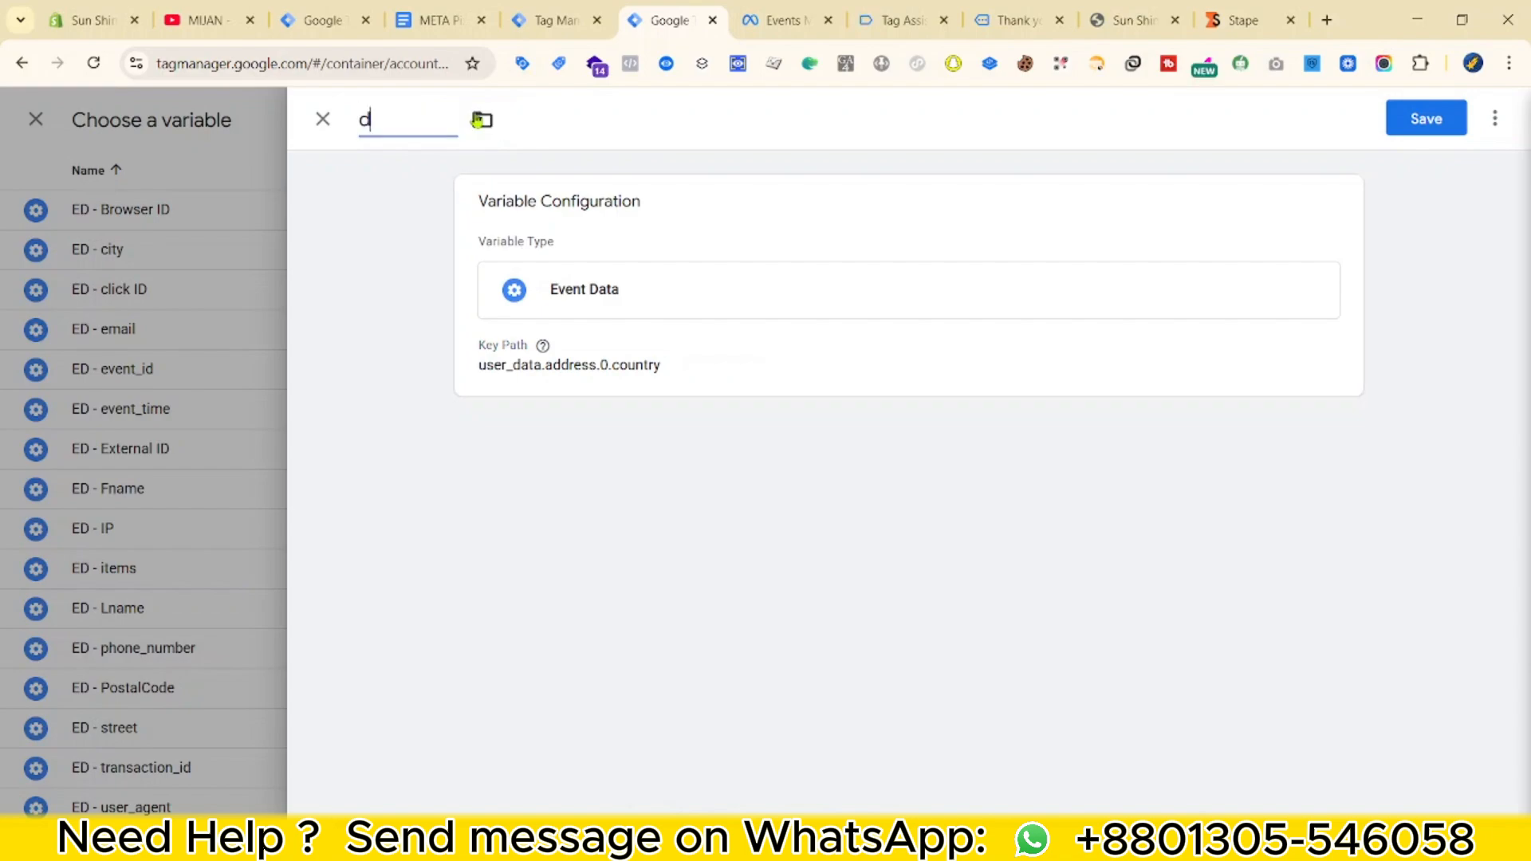
text(d- Coun)
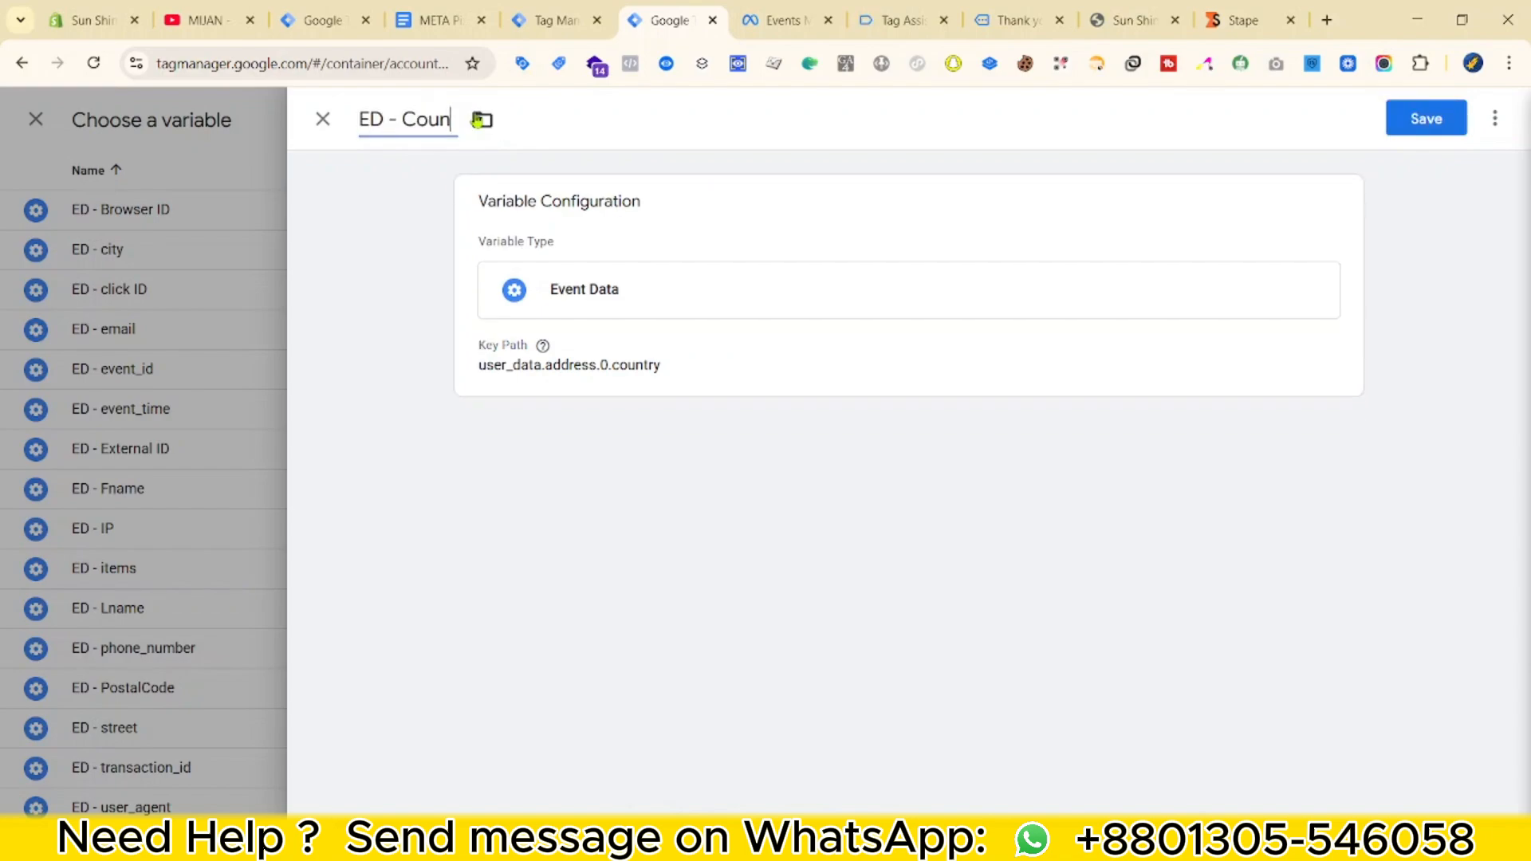
text(try)
click(1426, 118)
click(552, 20)
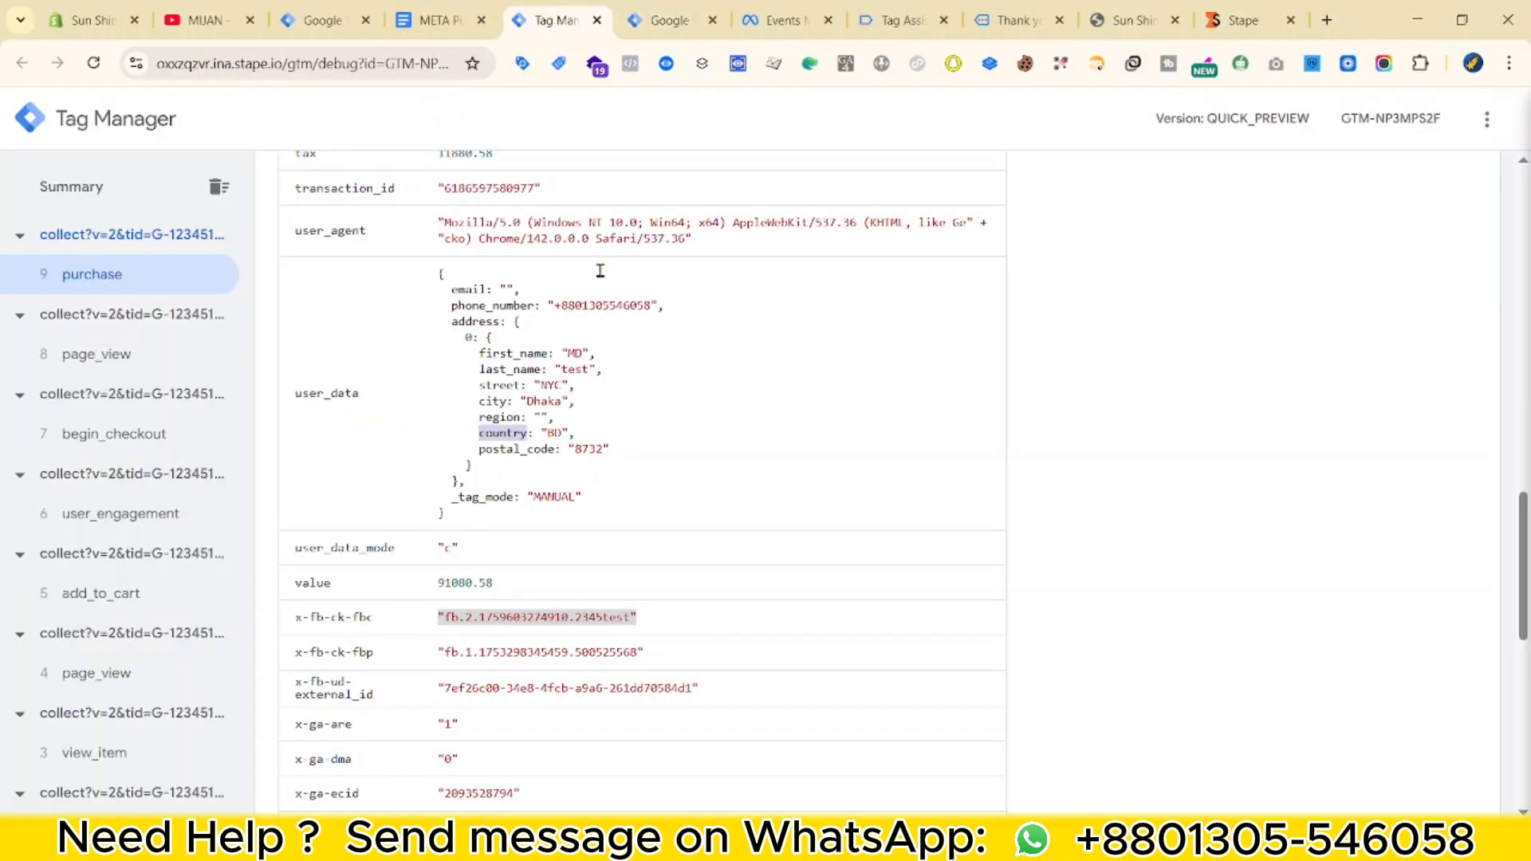
click(668, 20)
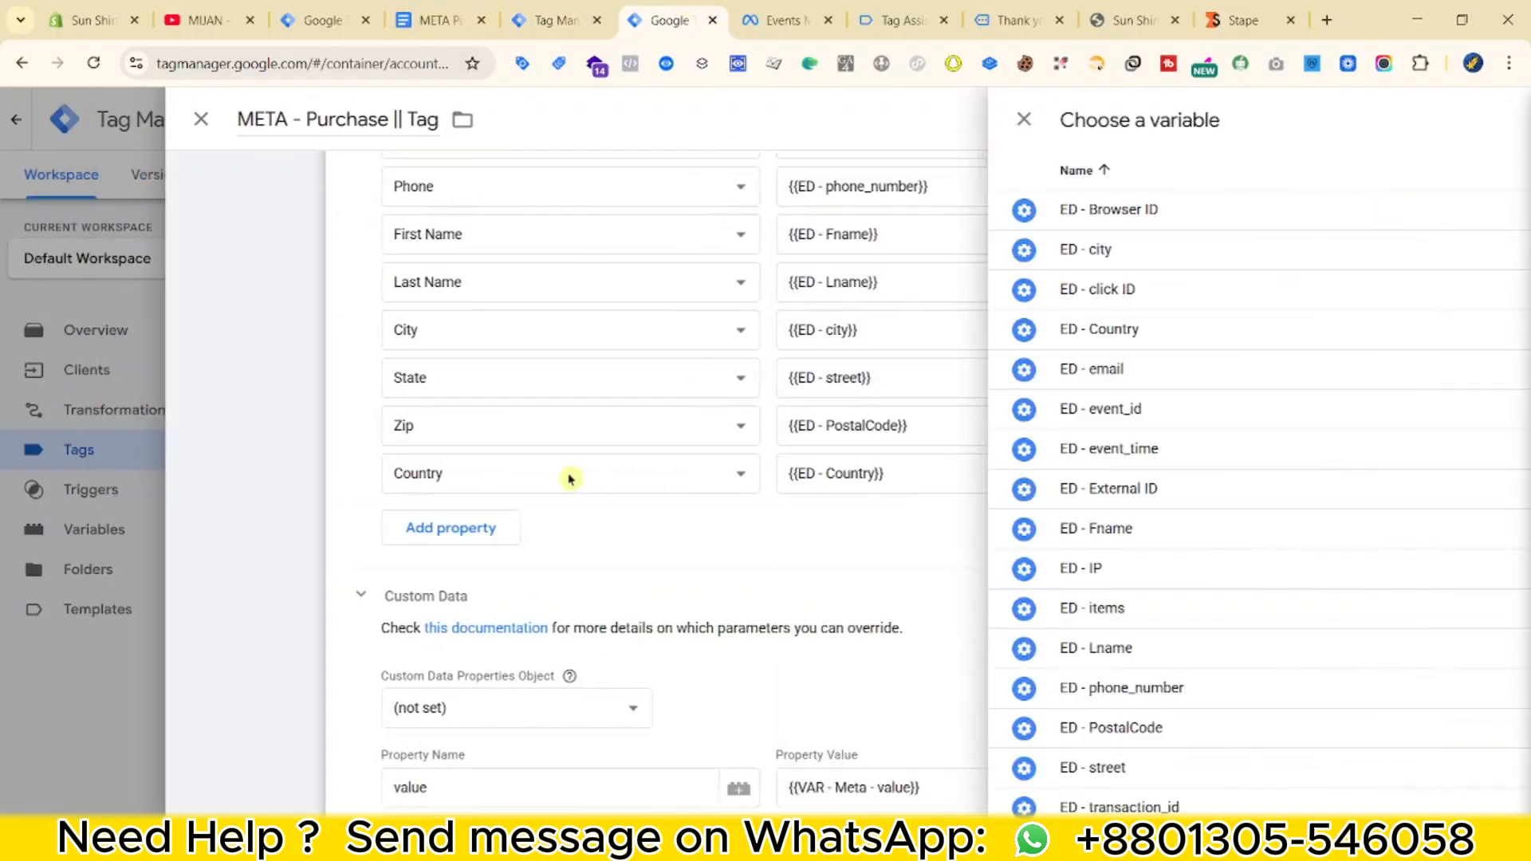
Create a custom event trigger 'Event - Purchase' for the purchase event on the server tag.
scroll(822, 647, down, 4)
scroll(822, 647, down, 8)
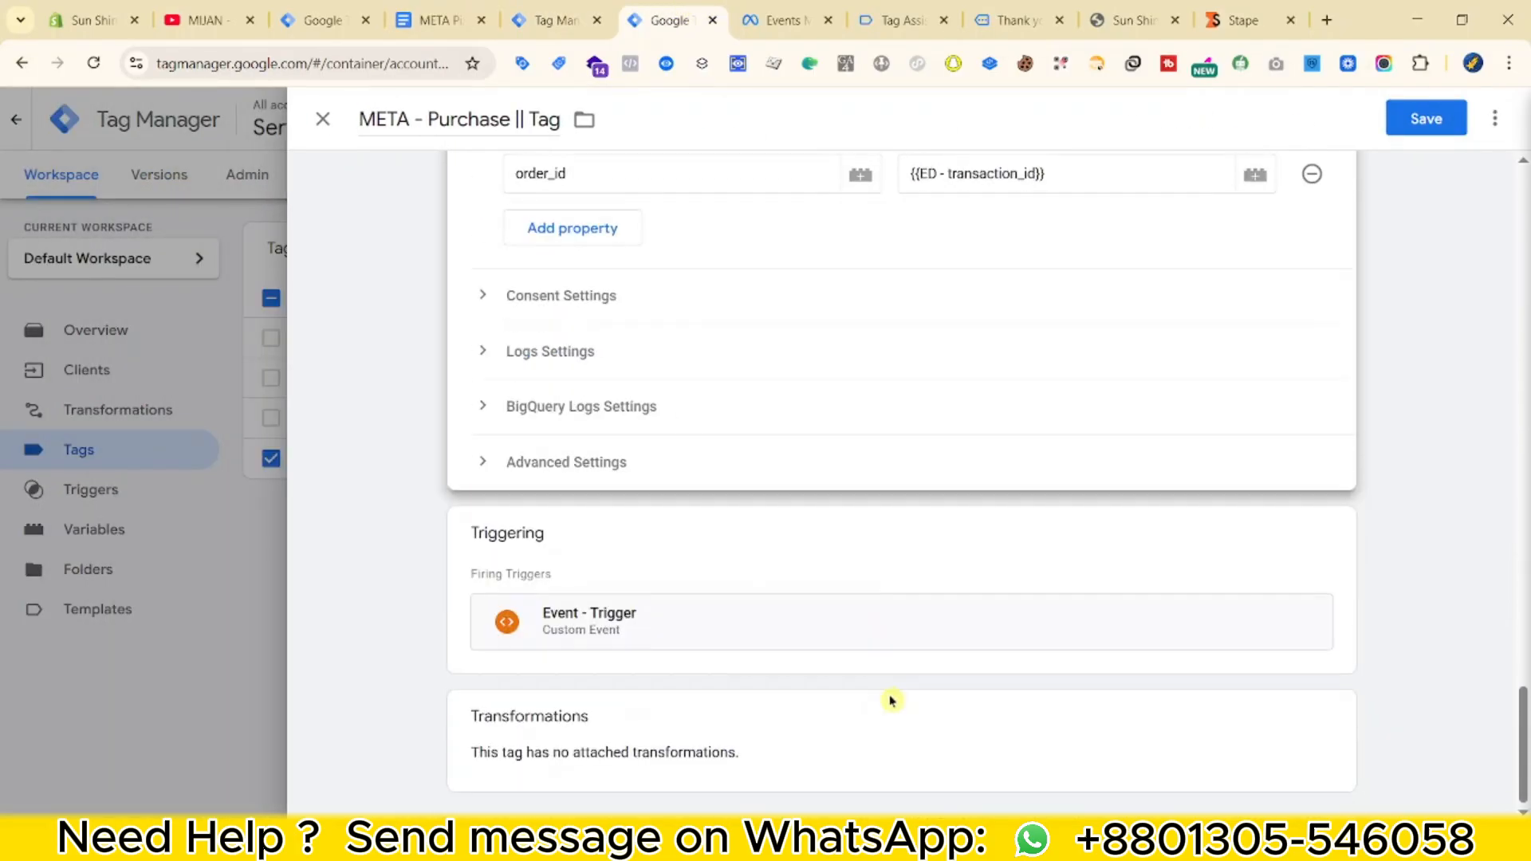
scroll(888, 701, up, 6)
scroll(908, 731, down, 5)
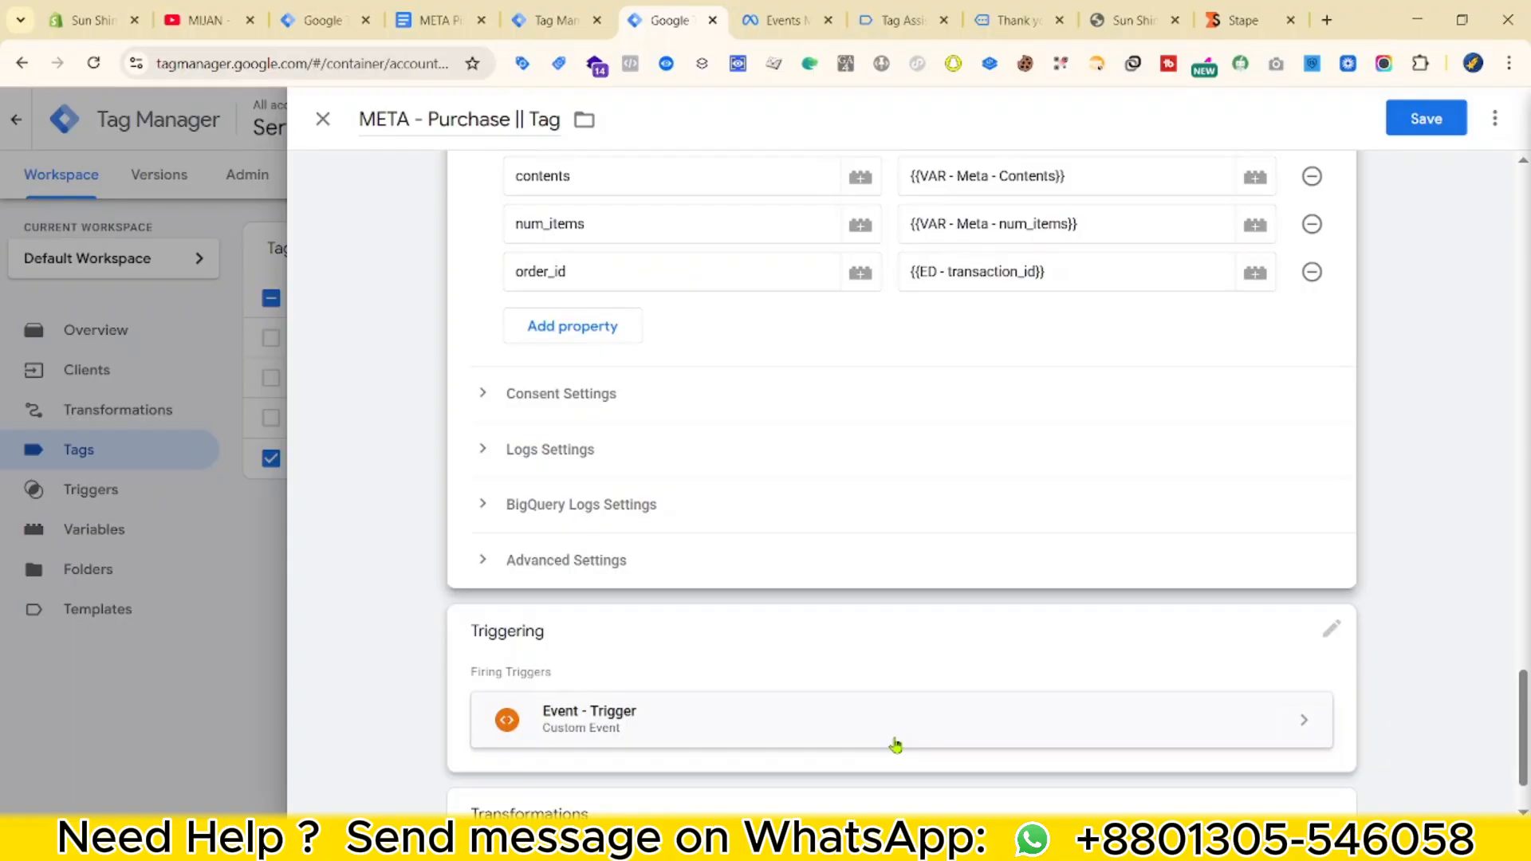
click(845, 670)
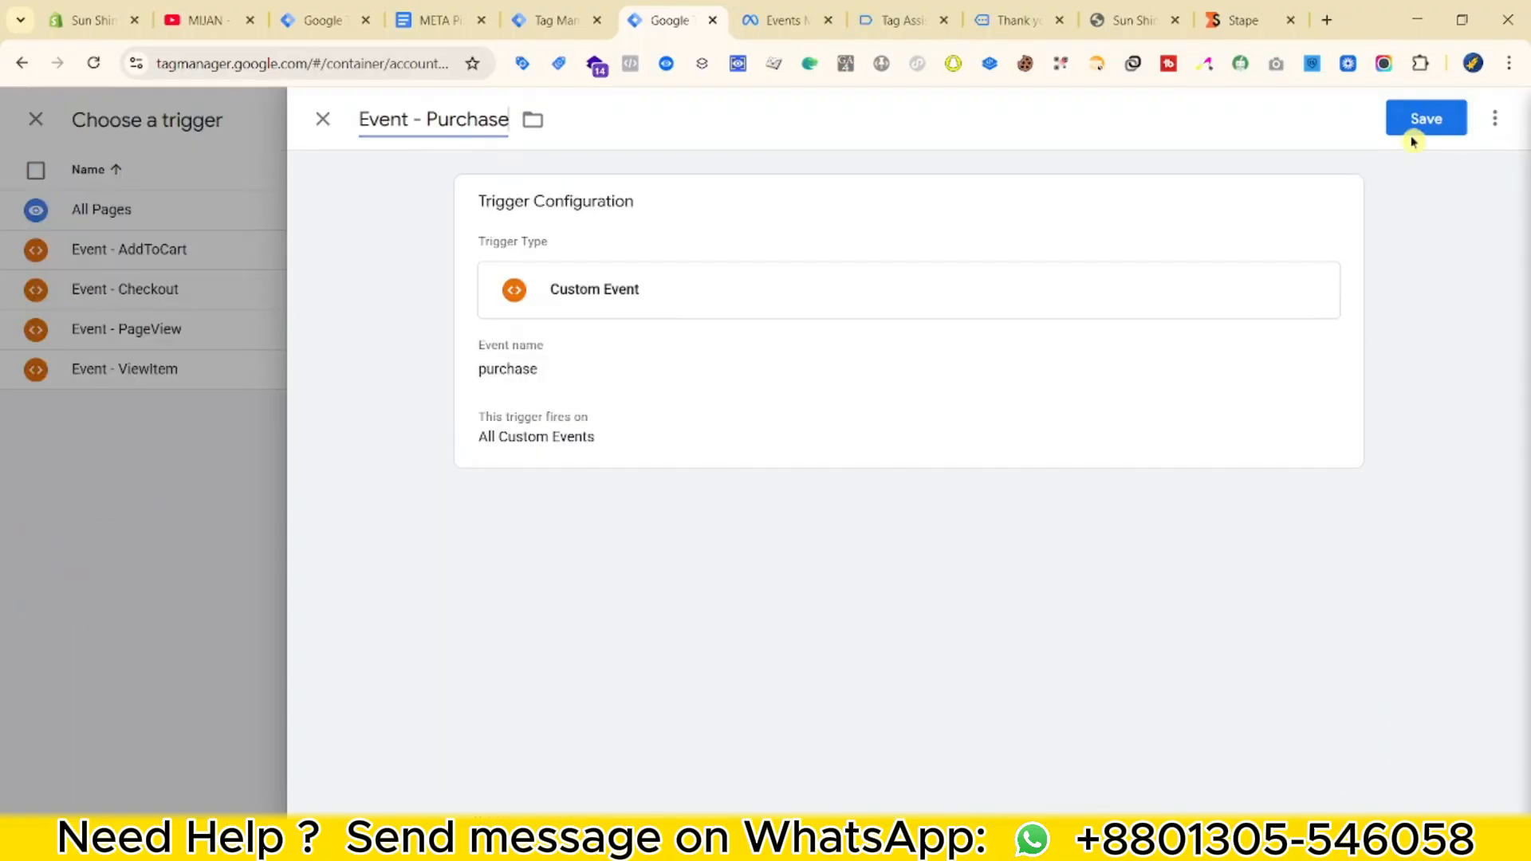
click(1395, 126)
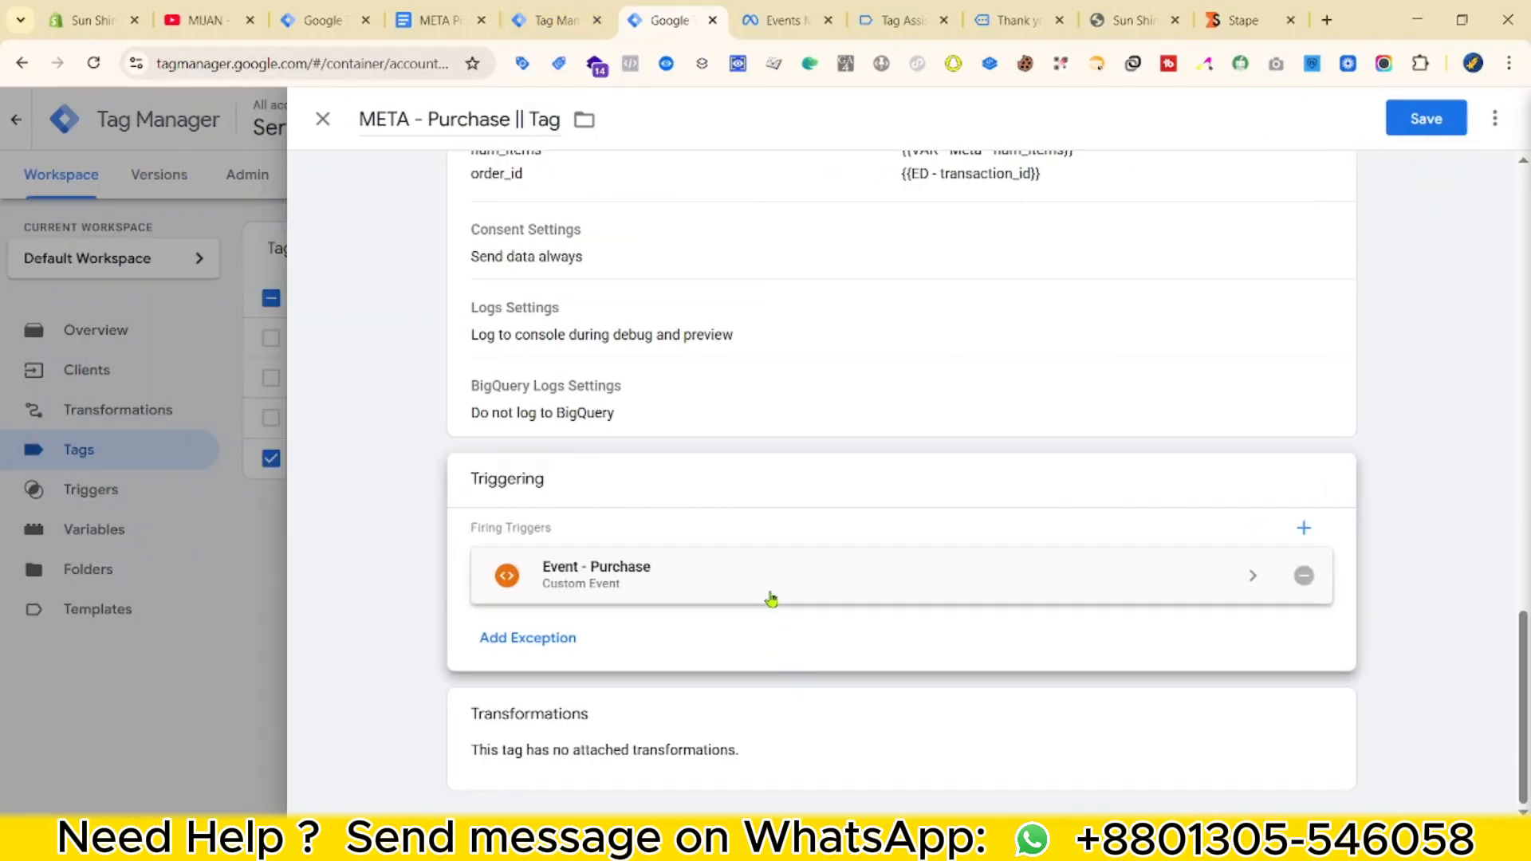
Apply the trigger and save the server META - Purchase tag.
scroll(815, 714, up, 2)
scroll(815, 719, down, 2)
scroll(646, 582, up, 4)
scroll(844, 733, down, 4)
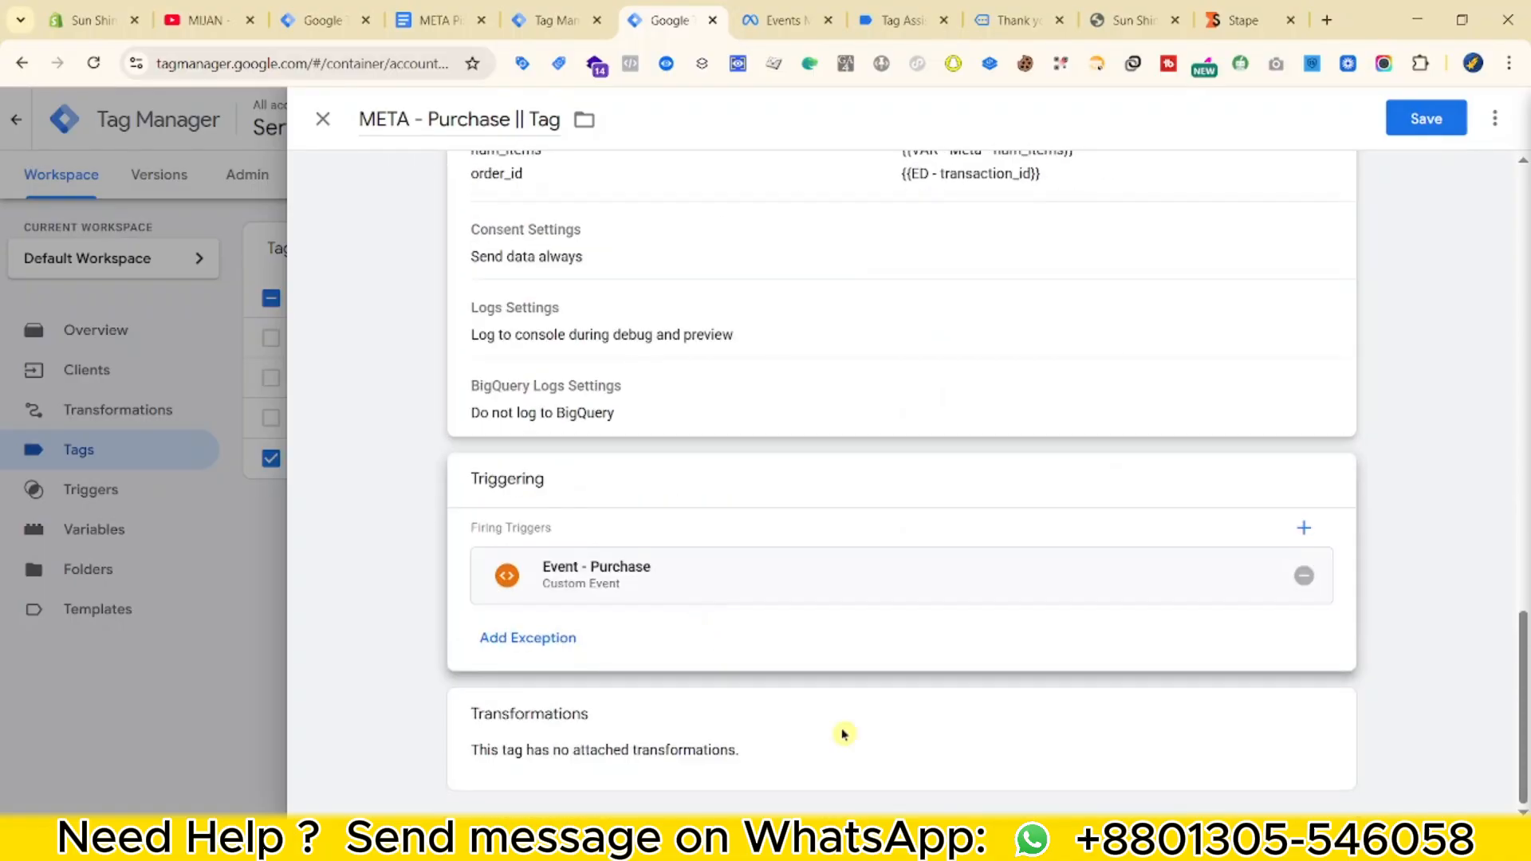
click(408, 738)
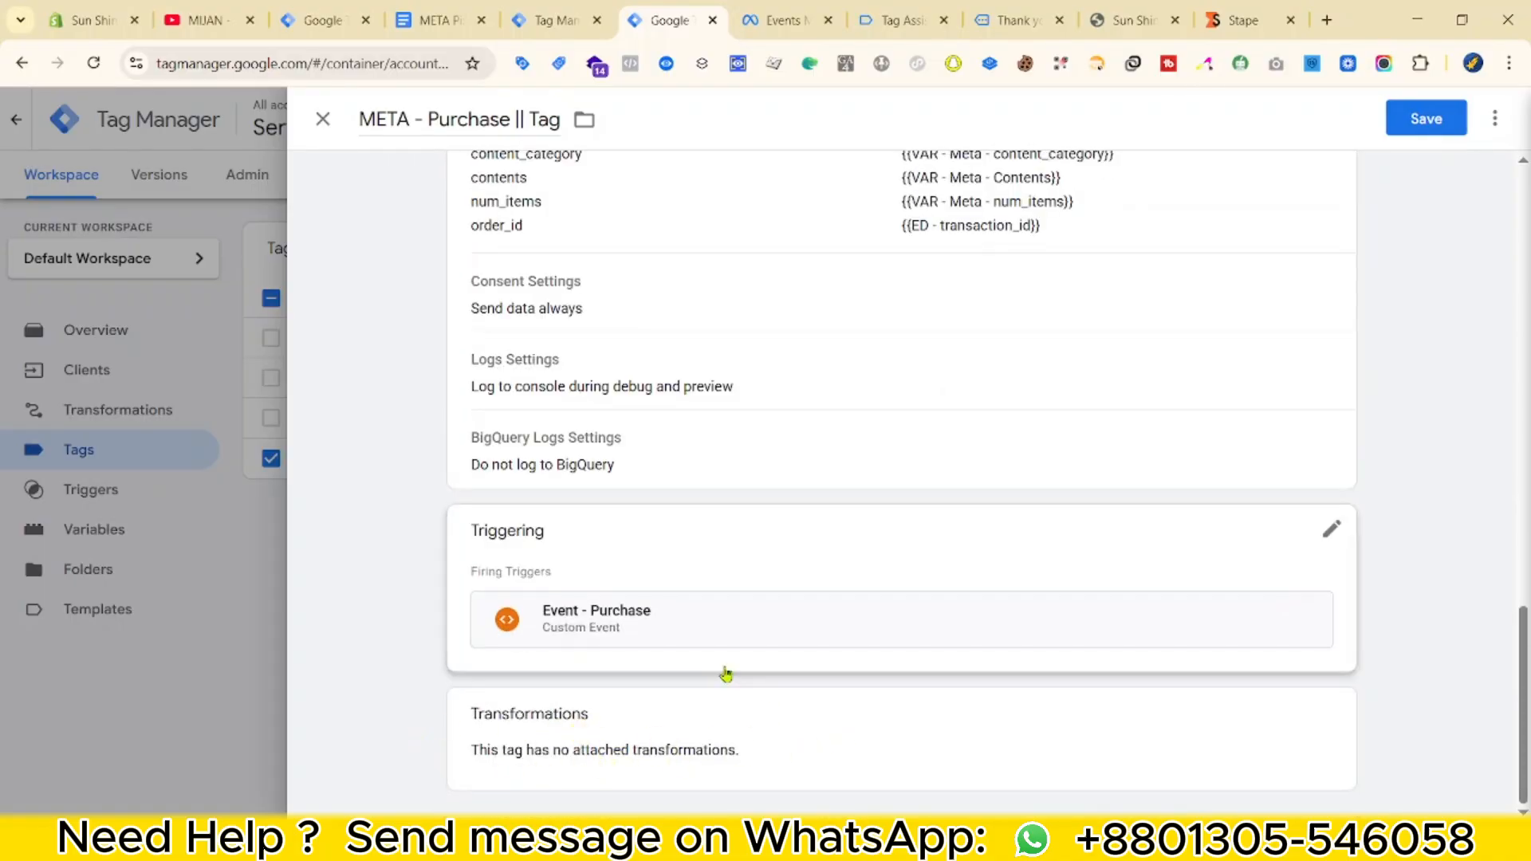
scroll(729, 694, up, 12)
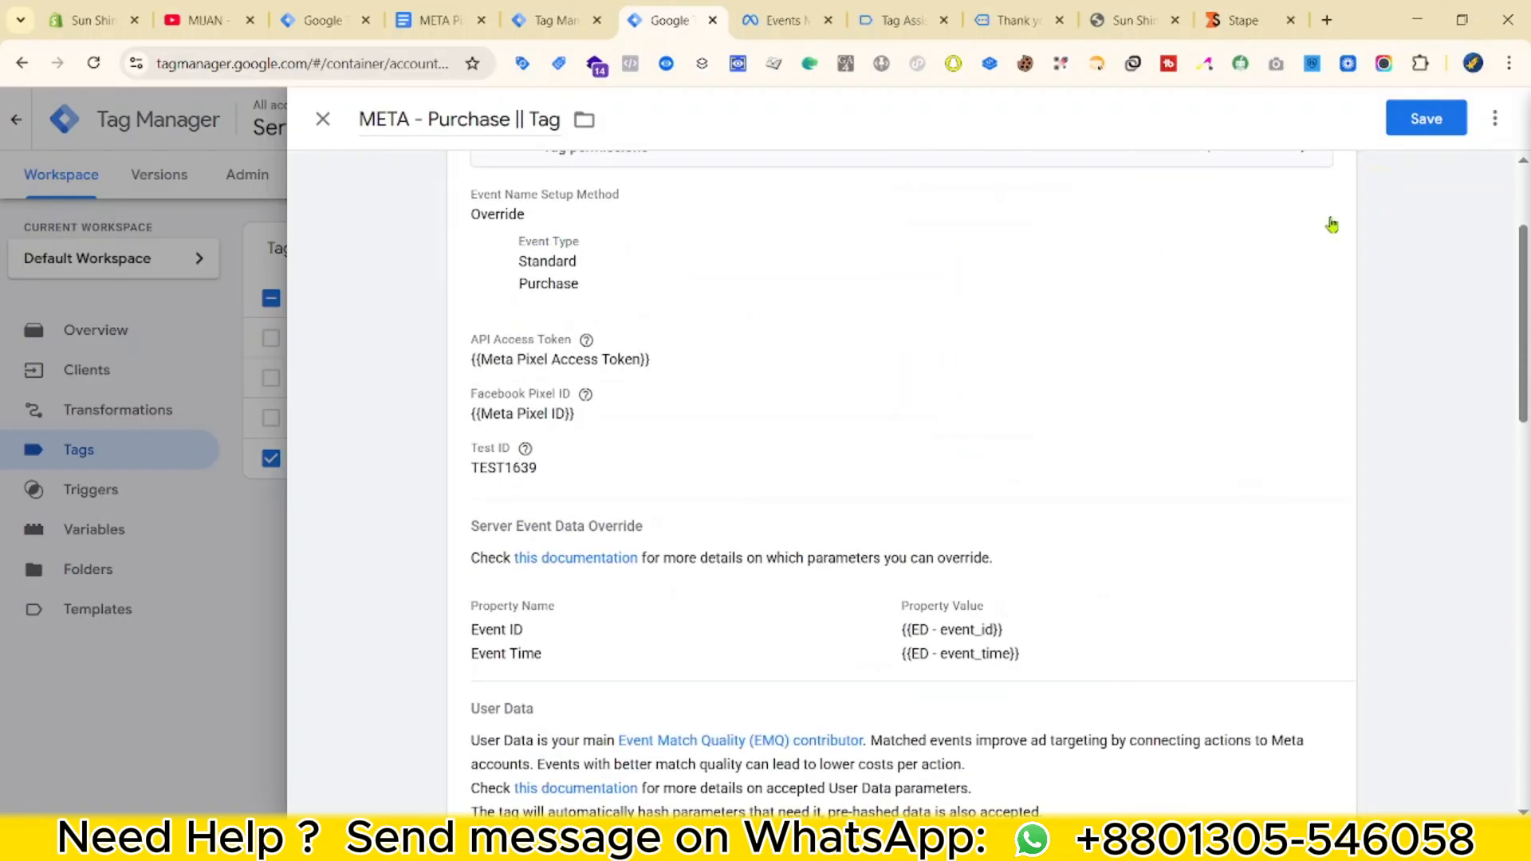
click(1426, 118)
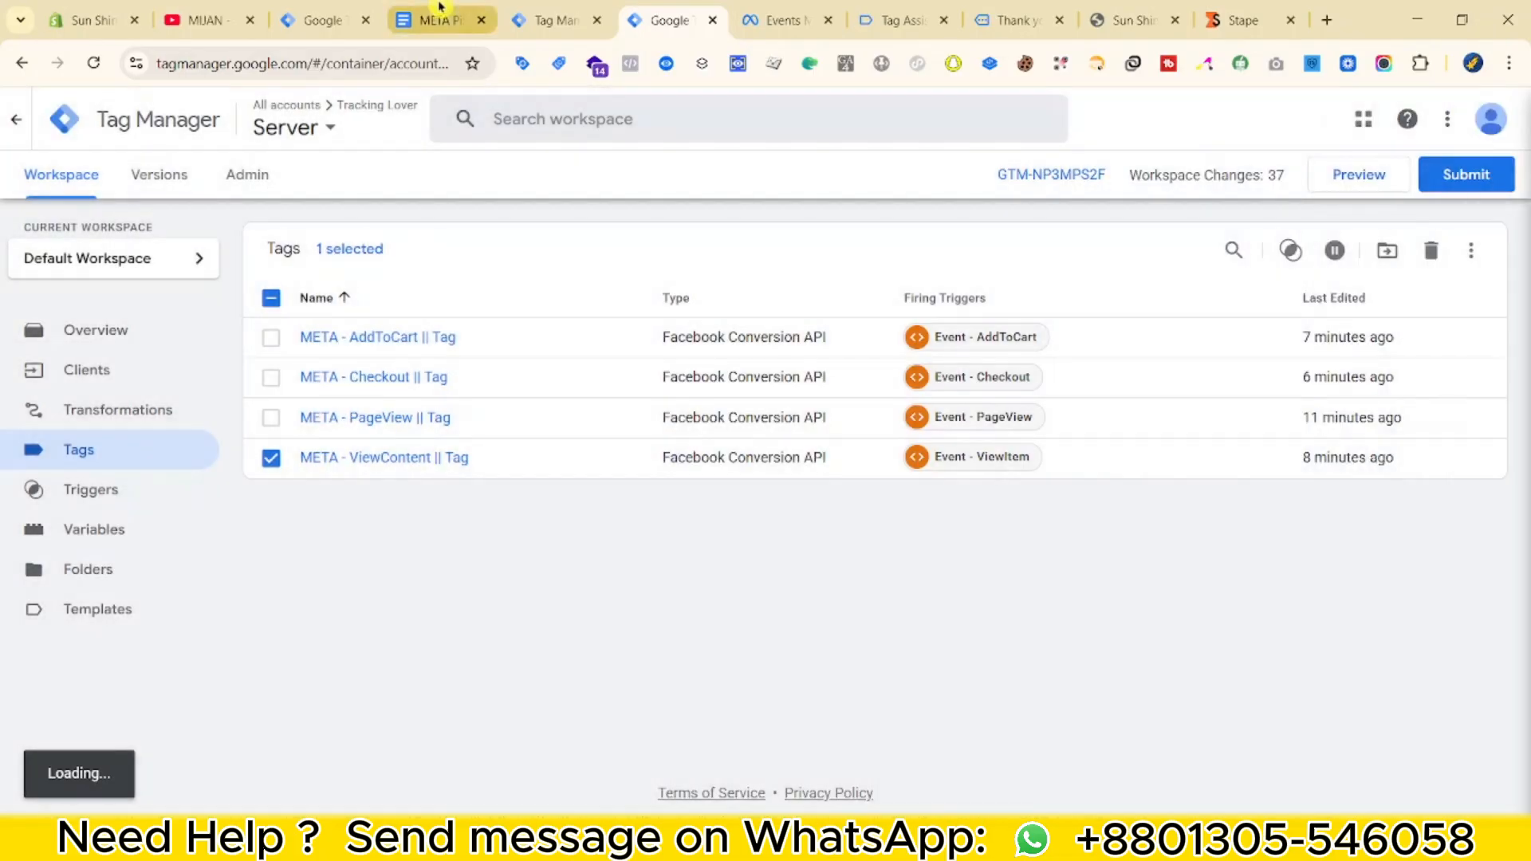
Switch over to the web container workspace.
click(439, 20)
scroll(598, 537, up, 5)
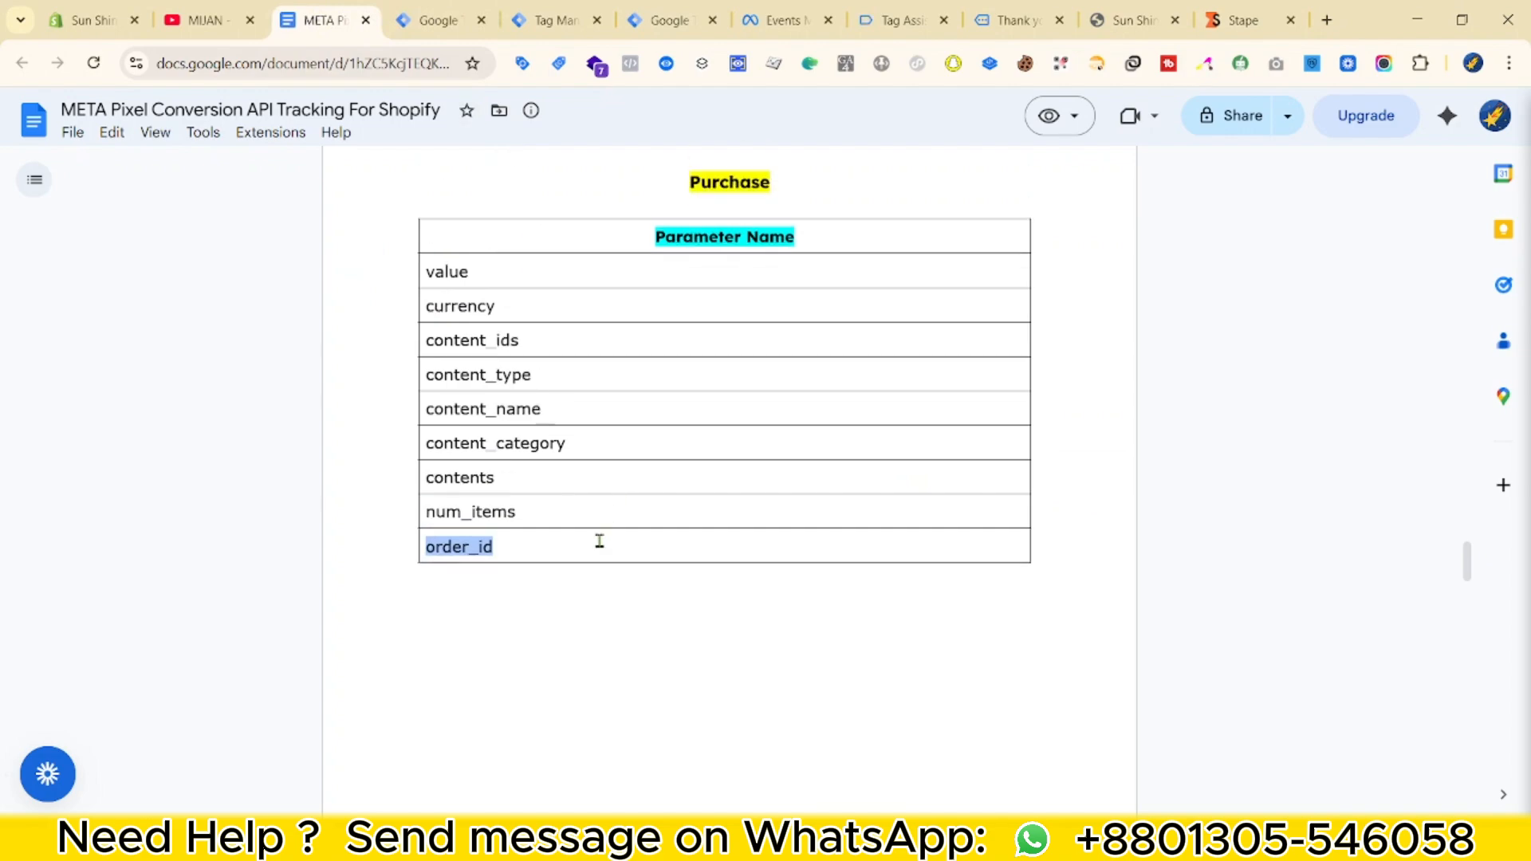
click(431, 20)
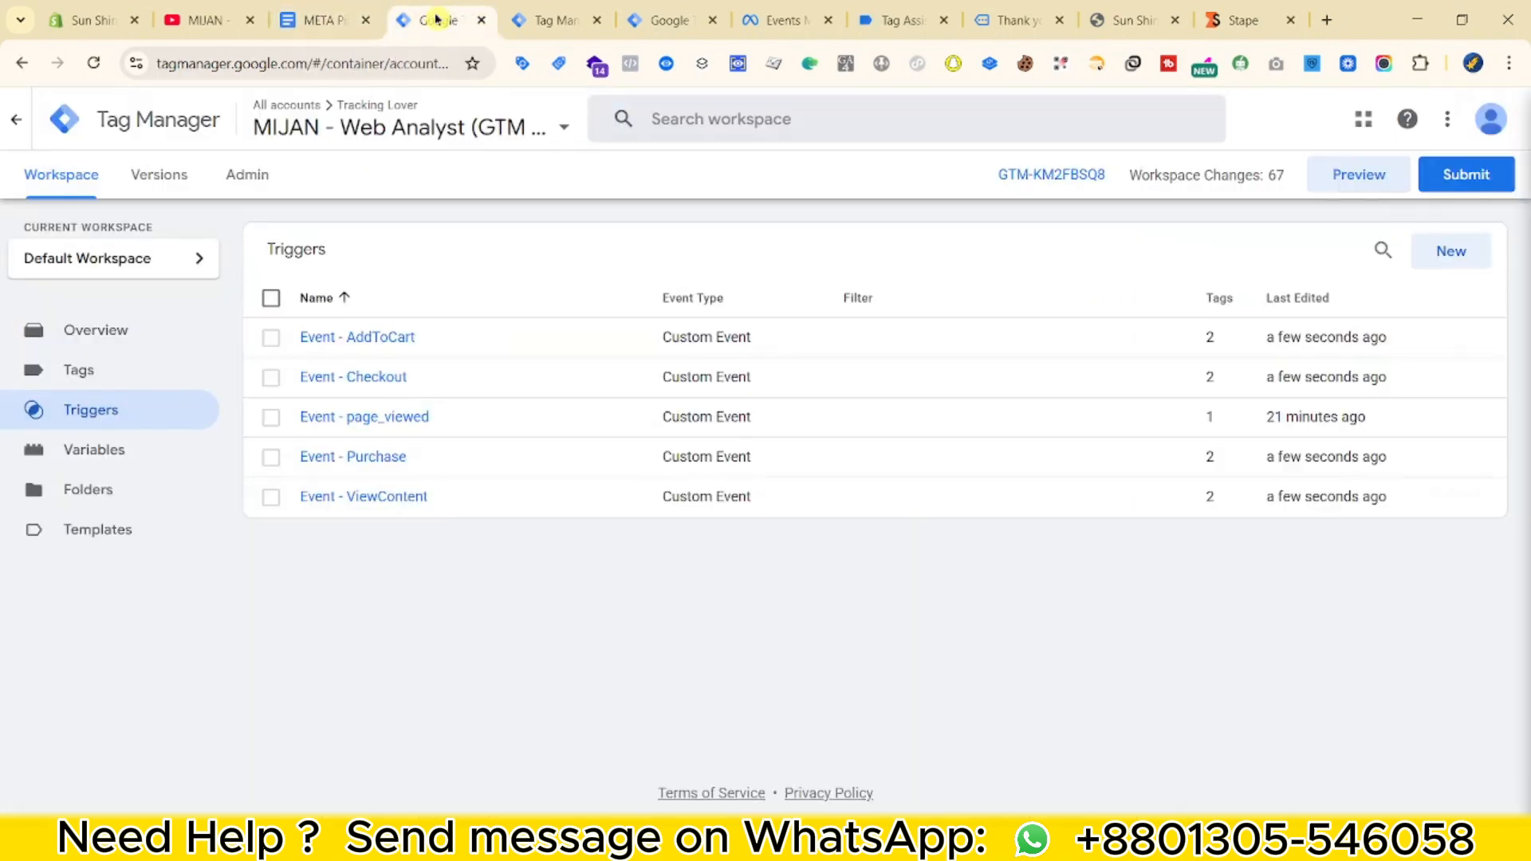
Open the Meta - AddToCart || Tag configuration from the web container's Tags list.
click(116, 383)
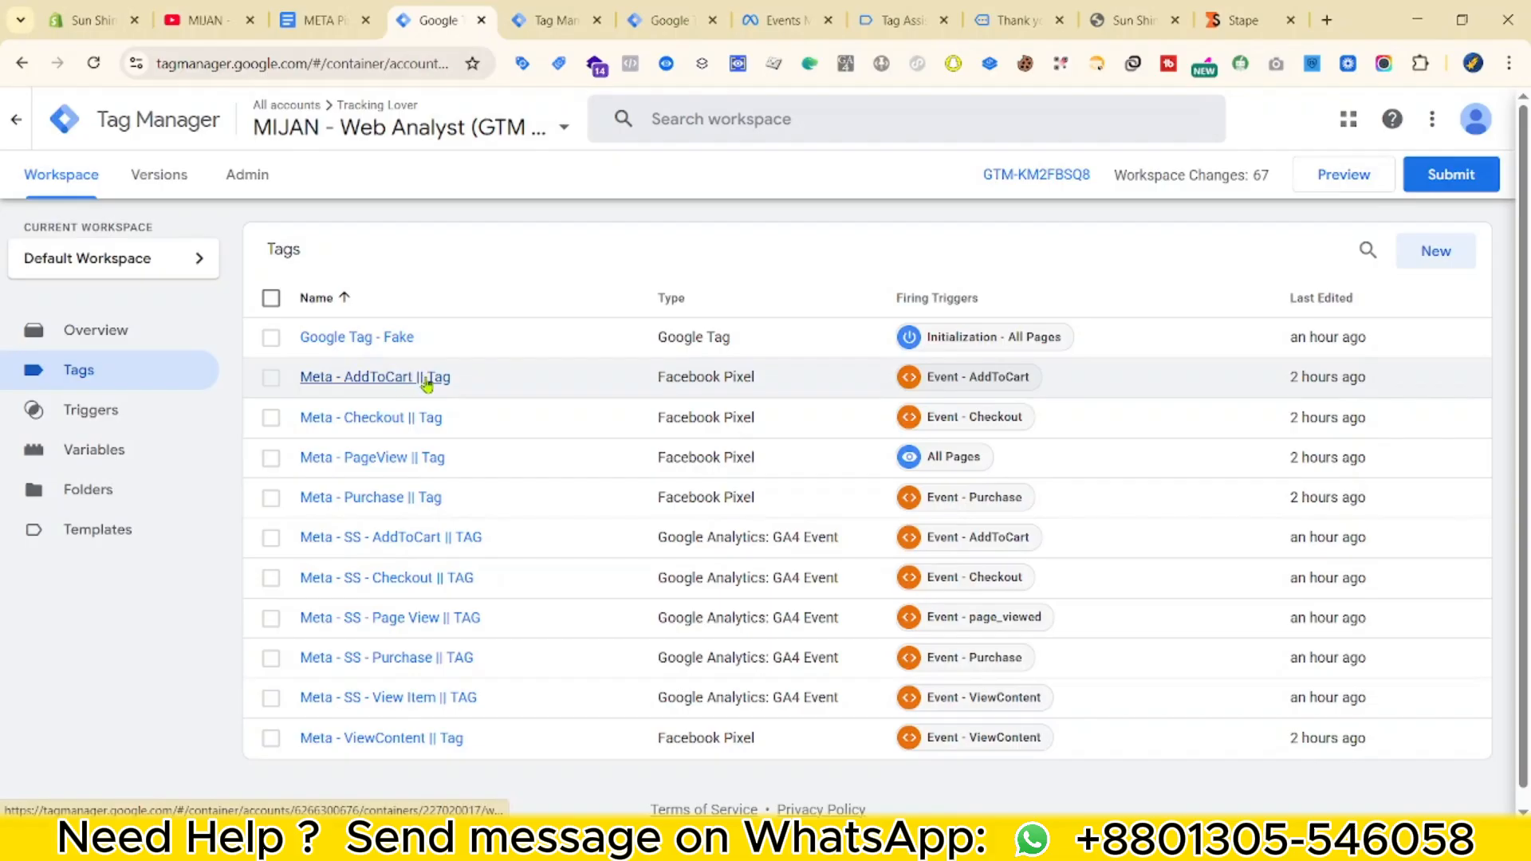
click(426, 383)
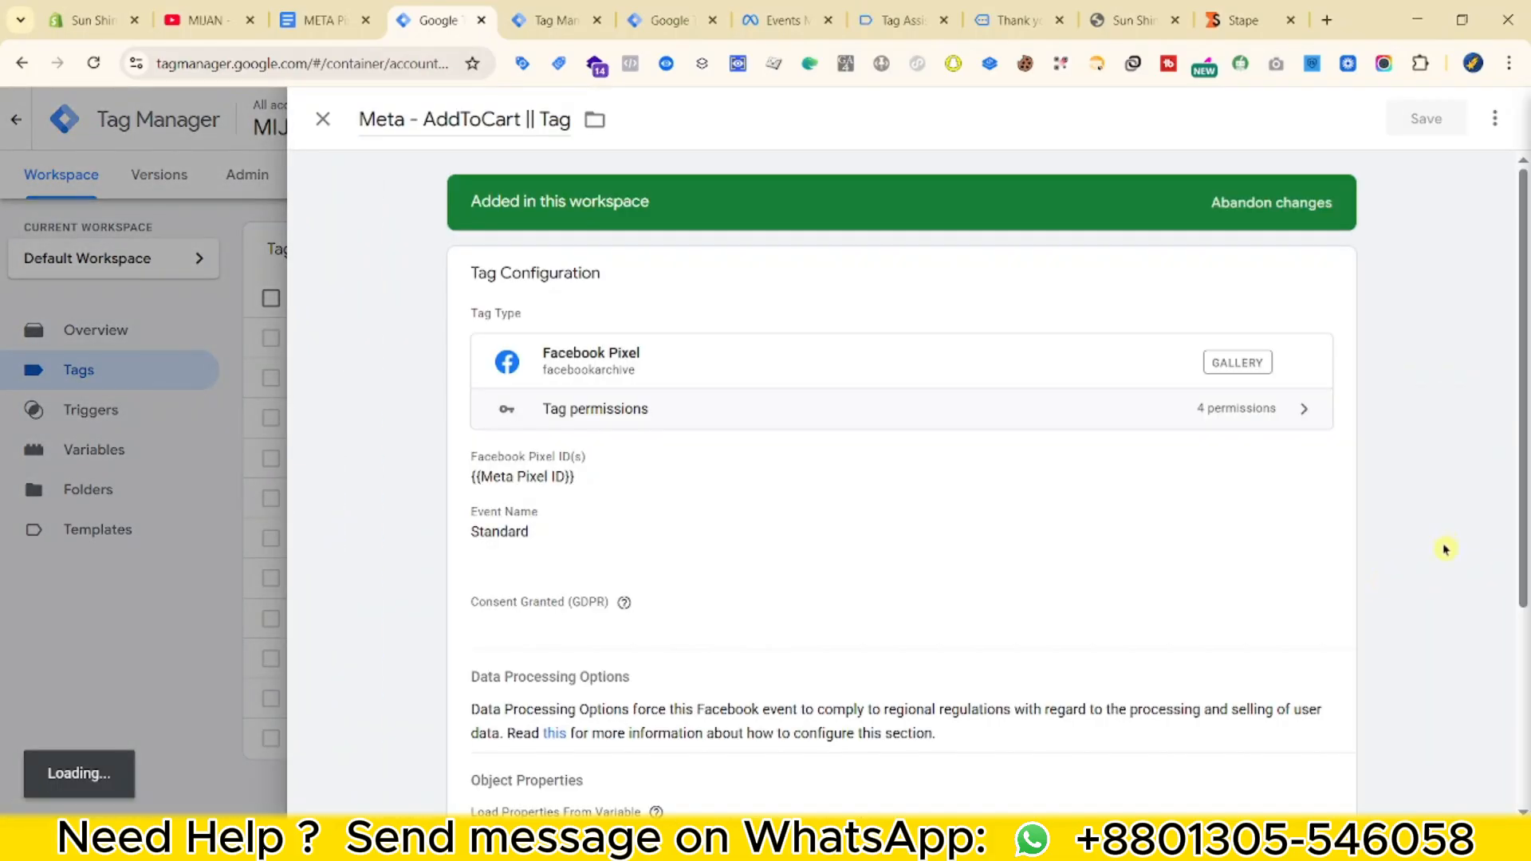
scroll(683, 533, down, 1)
scroll(710, 523, down, 4)
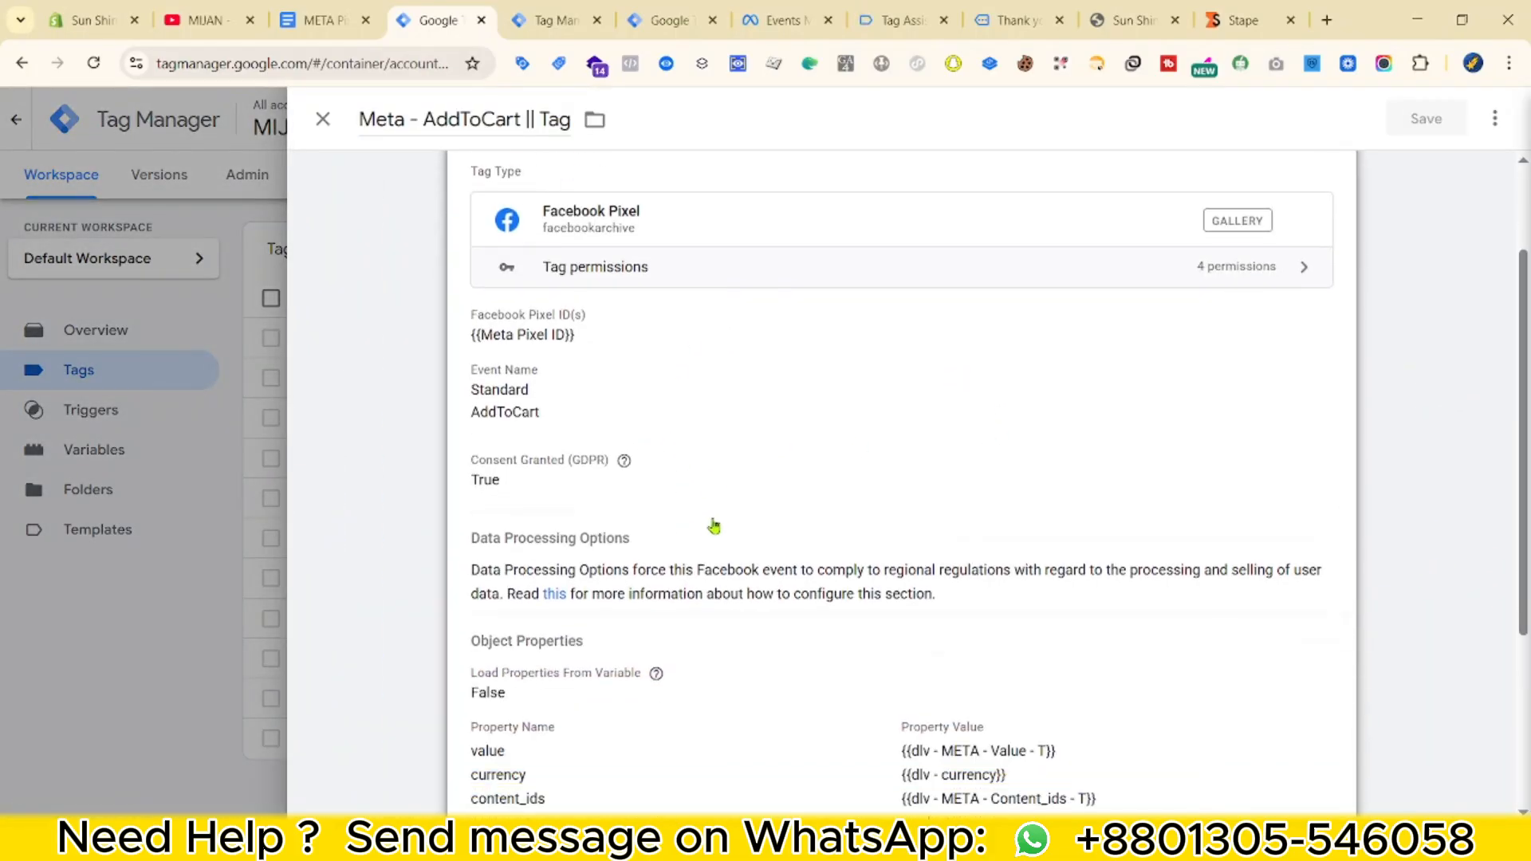
click(811, 374)
Set the AddToCart tag's Event ID under More Settings to {{Event Id}} and save.
scroll(1018, 431, down, 1)
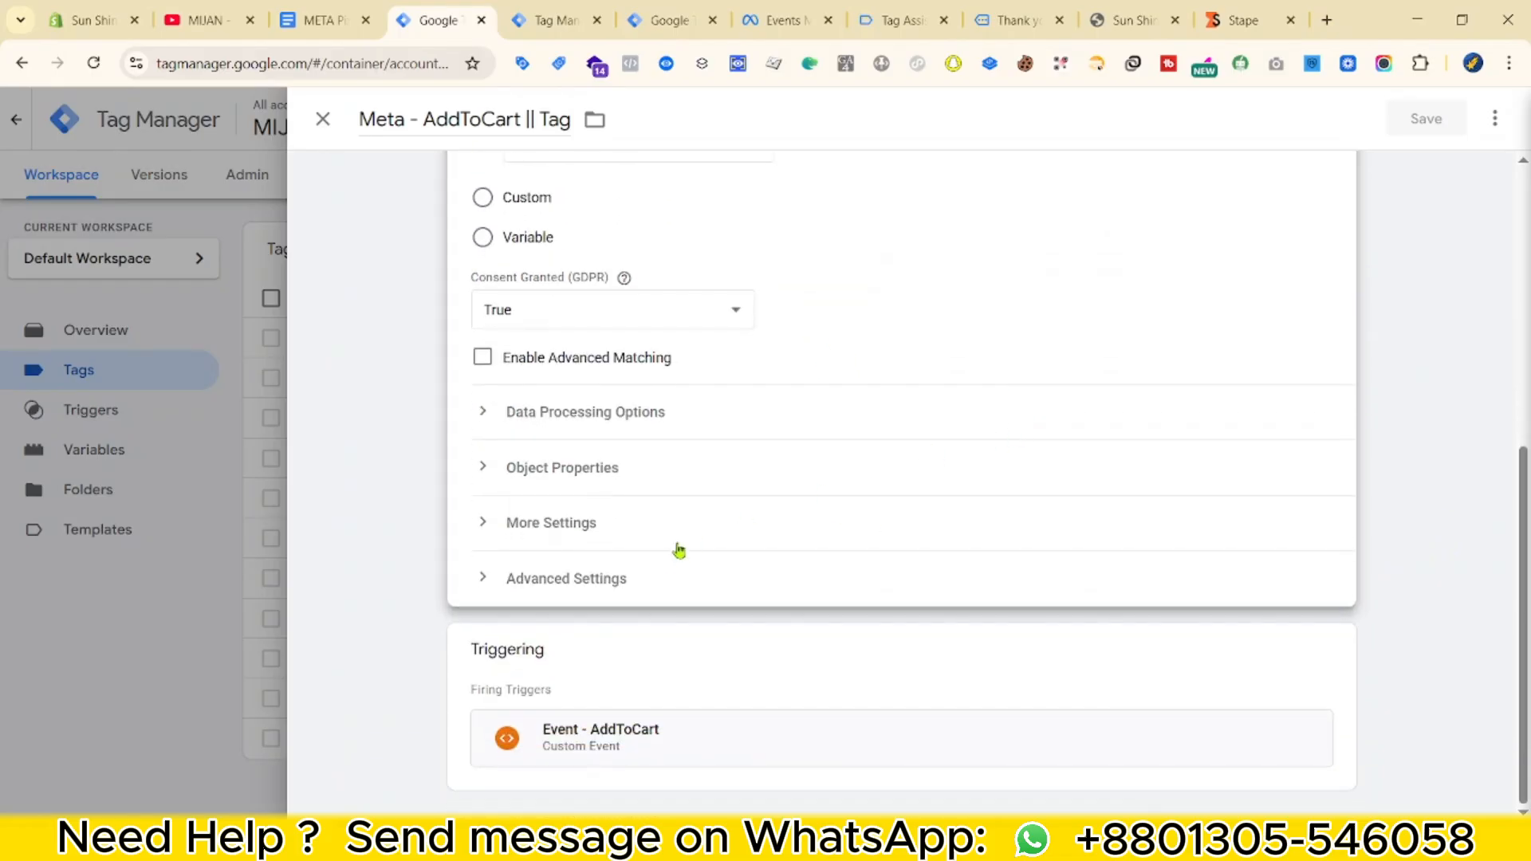
click(650, 529)
scroll(816, 496, down, 1)
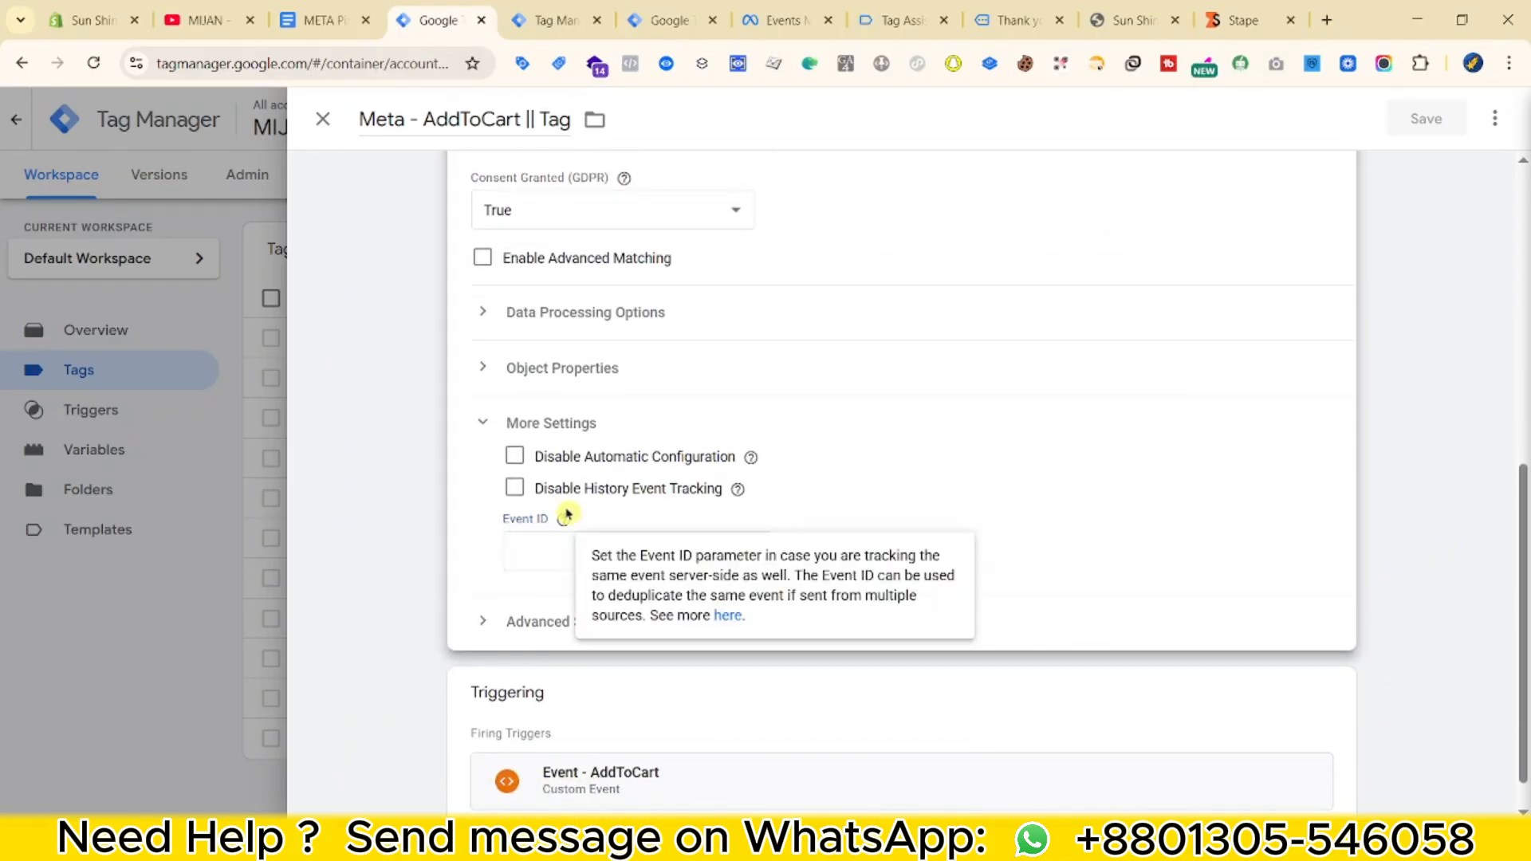
text({{eve)
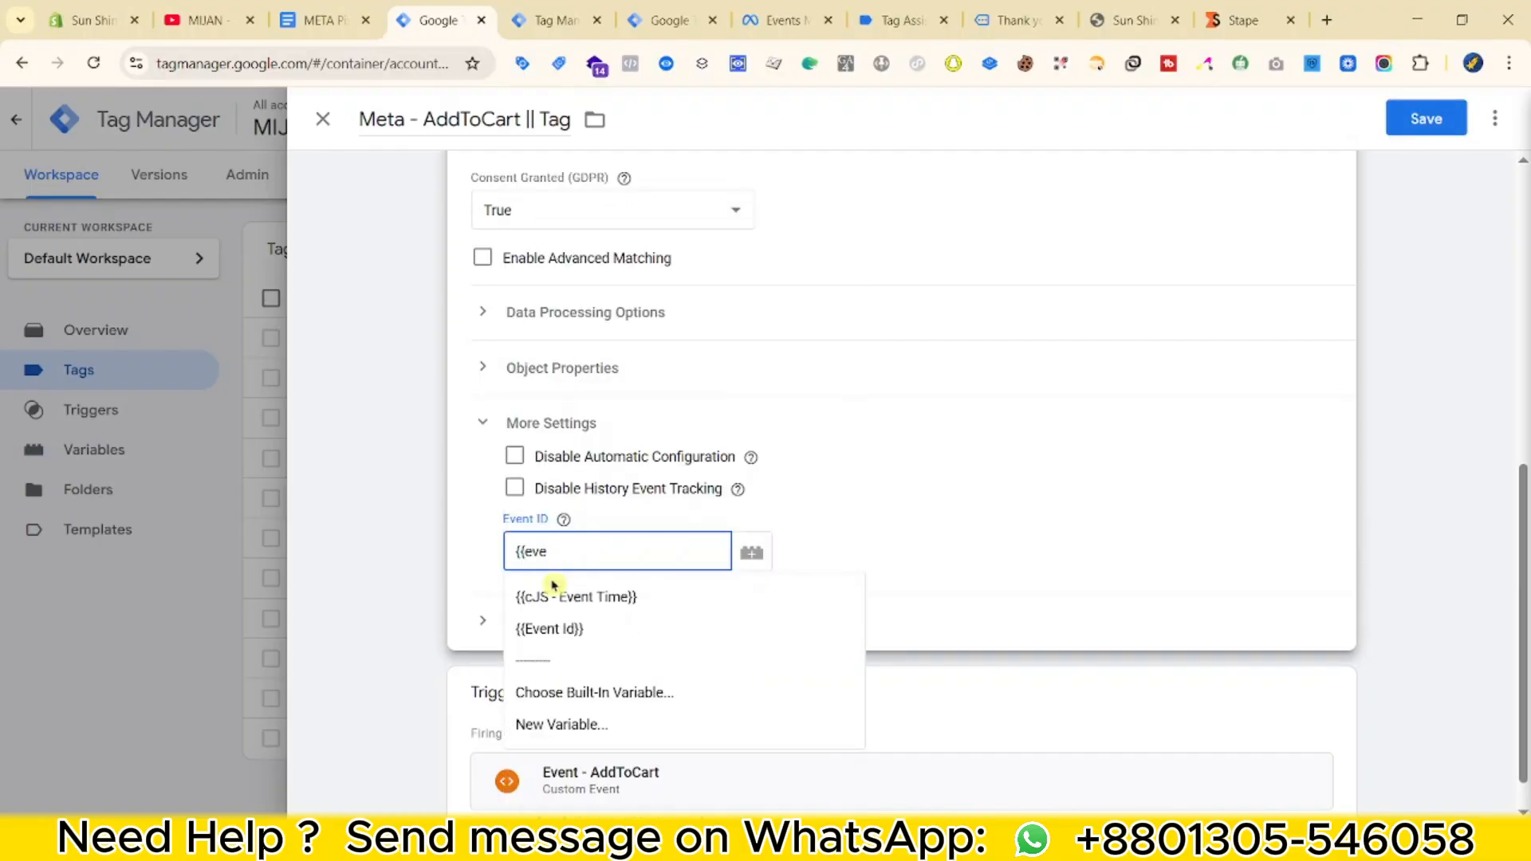
click(563, 629)
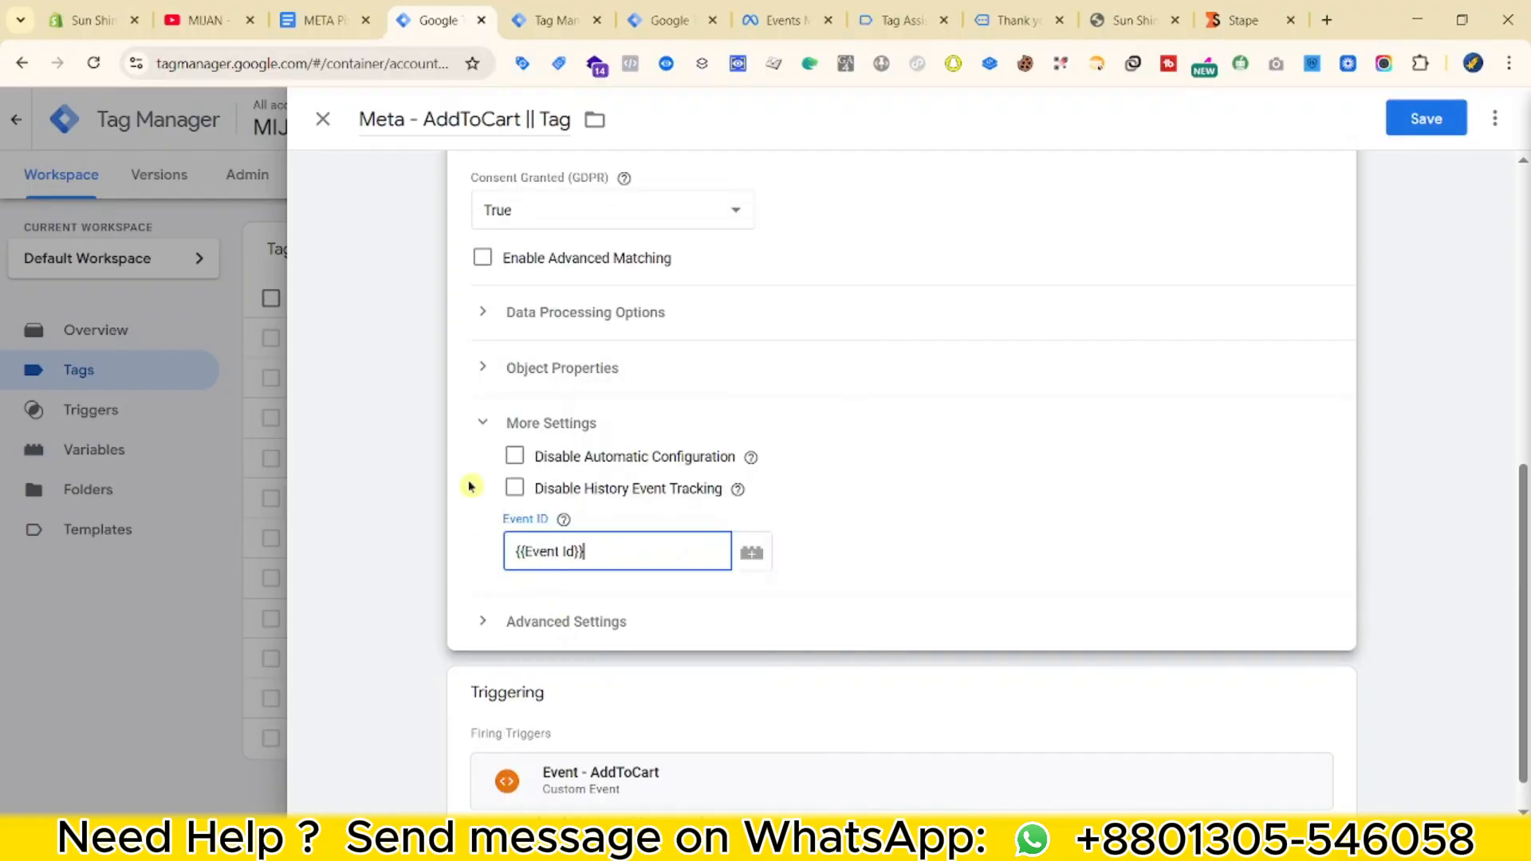
scroll(1138, 322, up, 5)
scroll(844, 601, down, 3)
click(1410, 126)
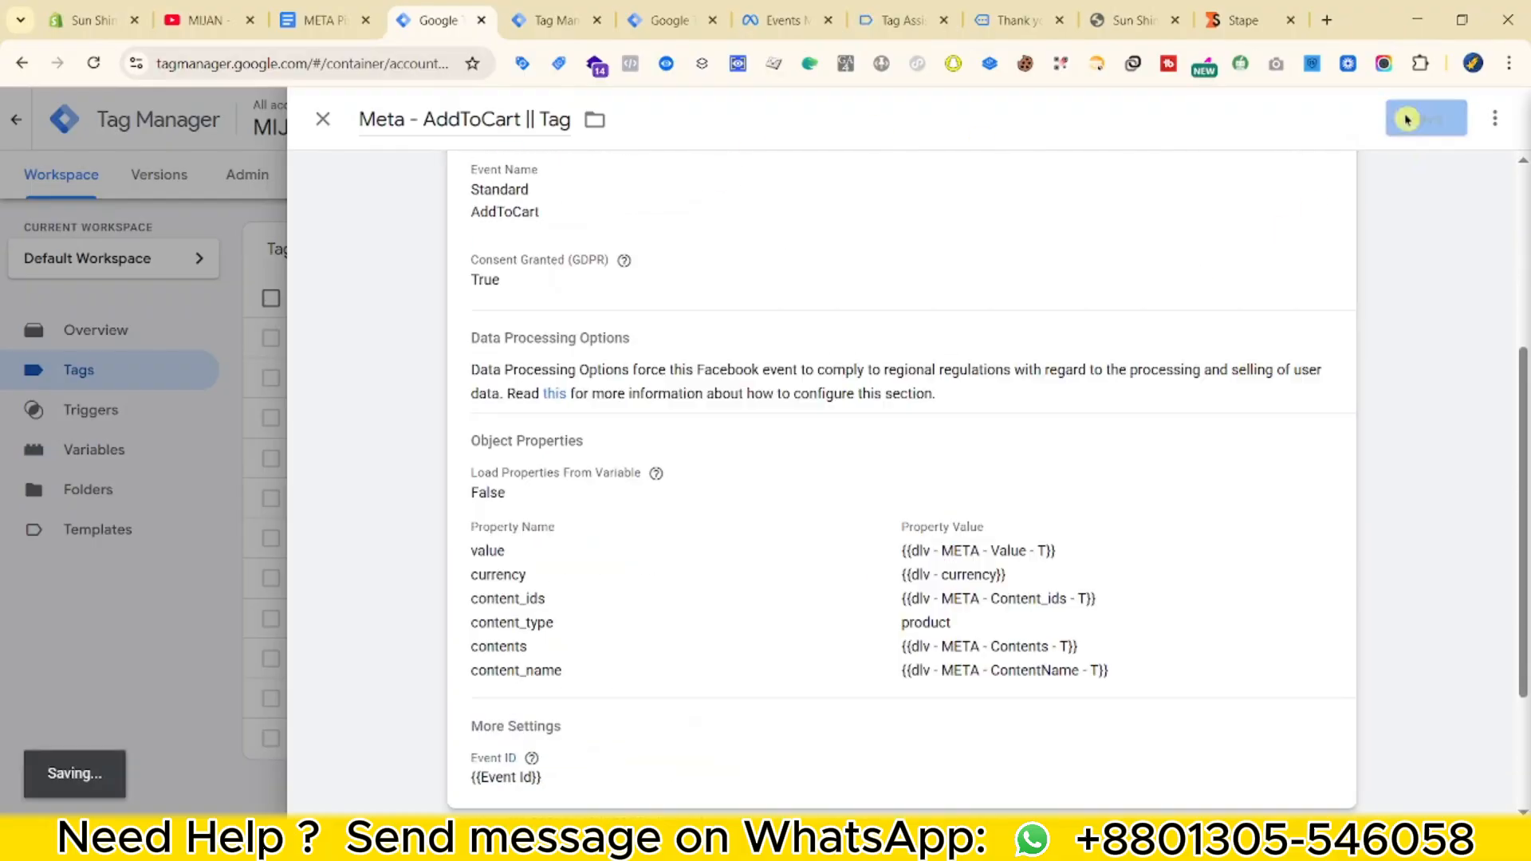
scroll(522, 576, down, 3)
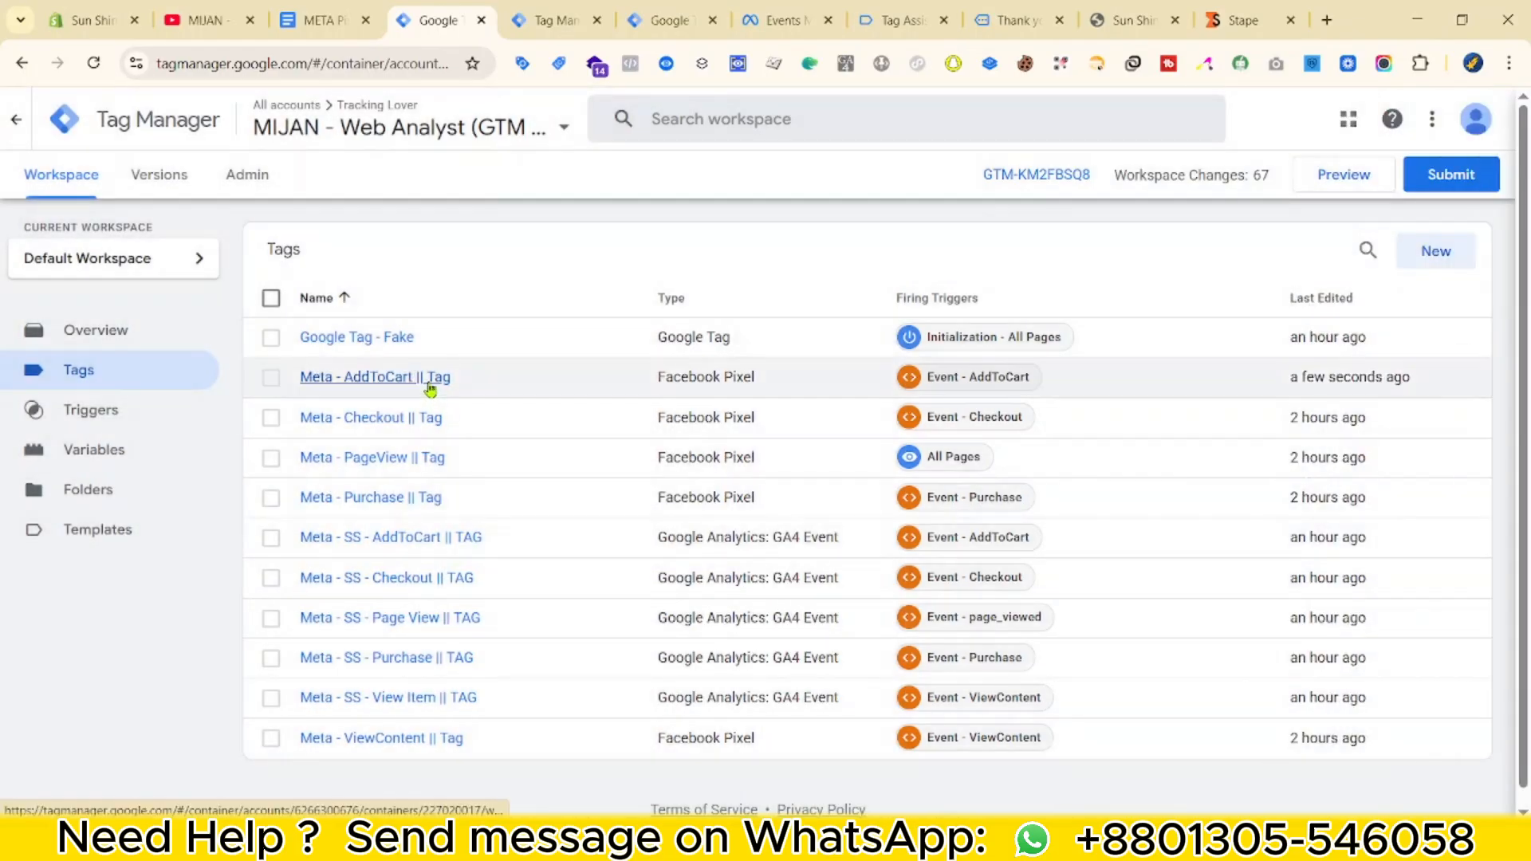
Set the Meta - Checkout || Tag's Event ID to {{Event Id}} and save it.
click(389, 423)
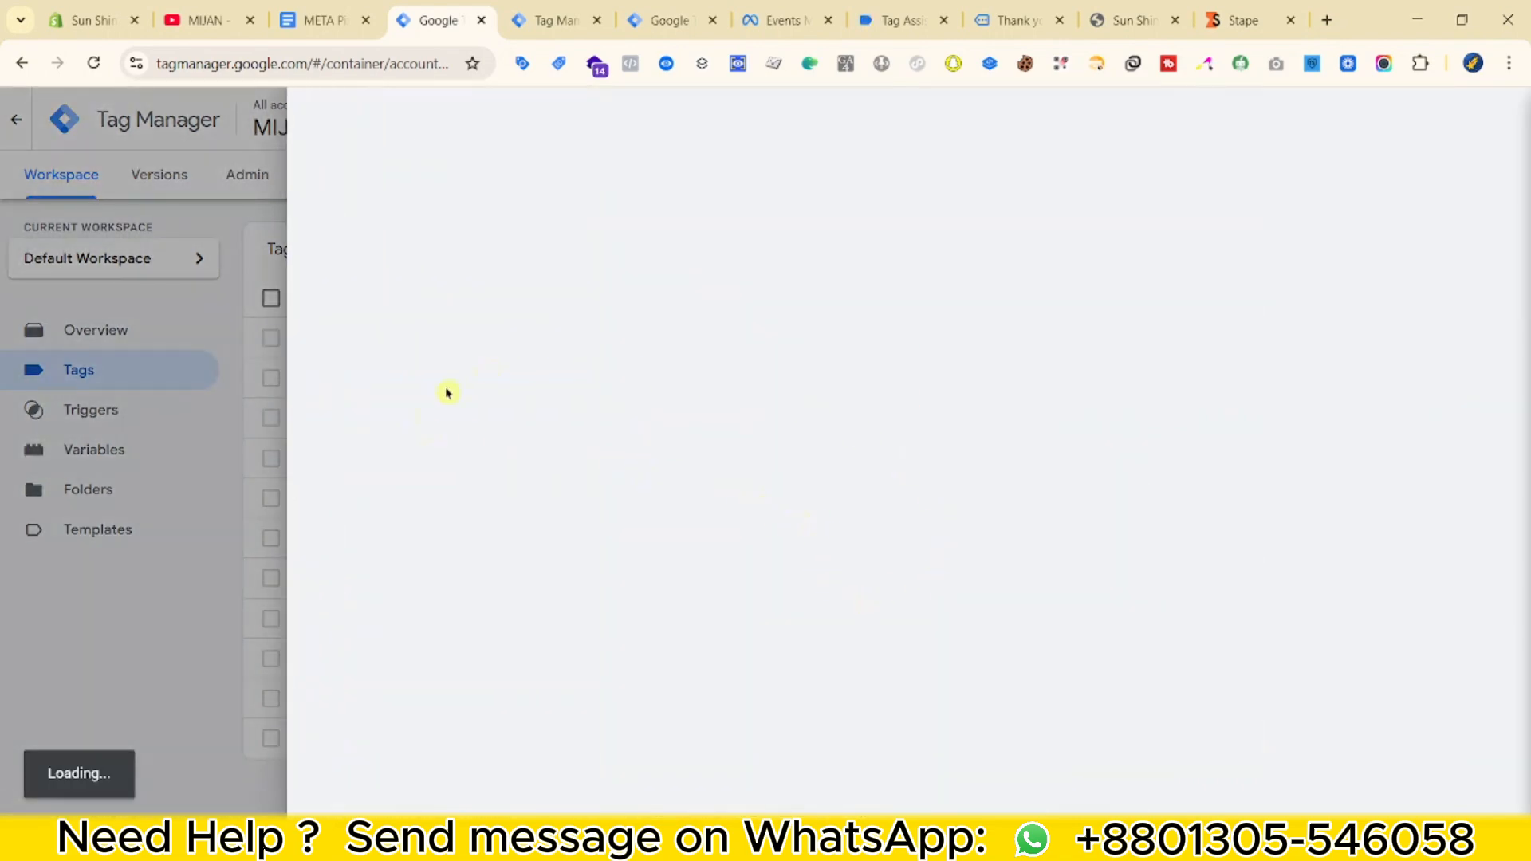
scroll(674, 564, down, 6)
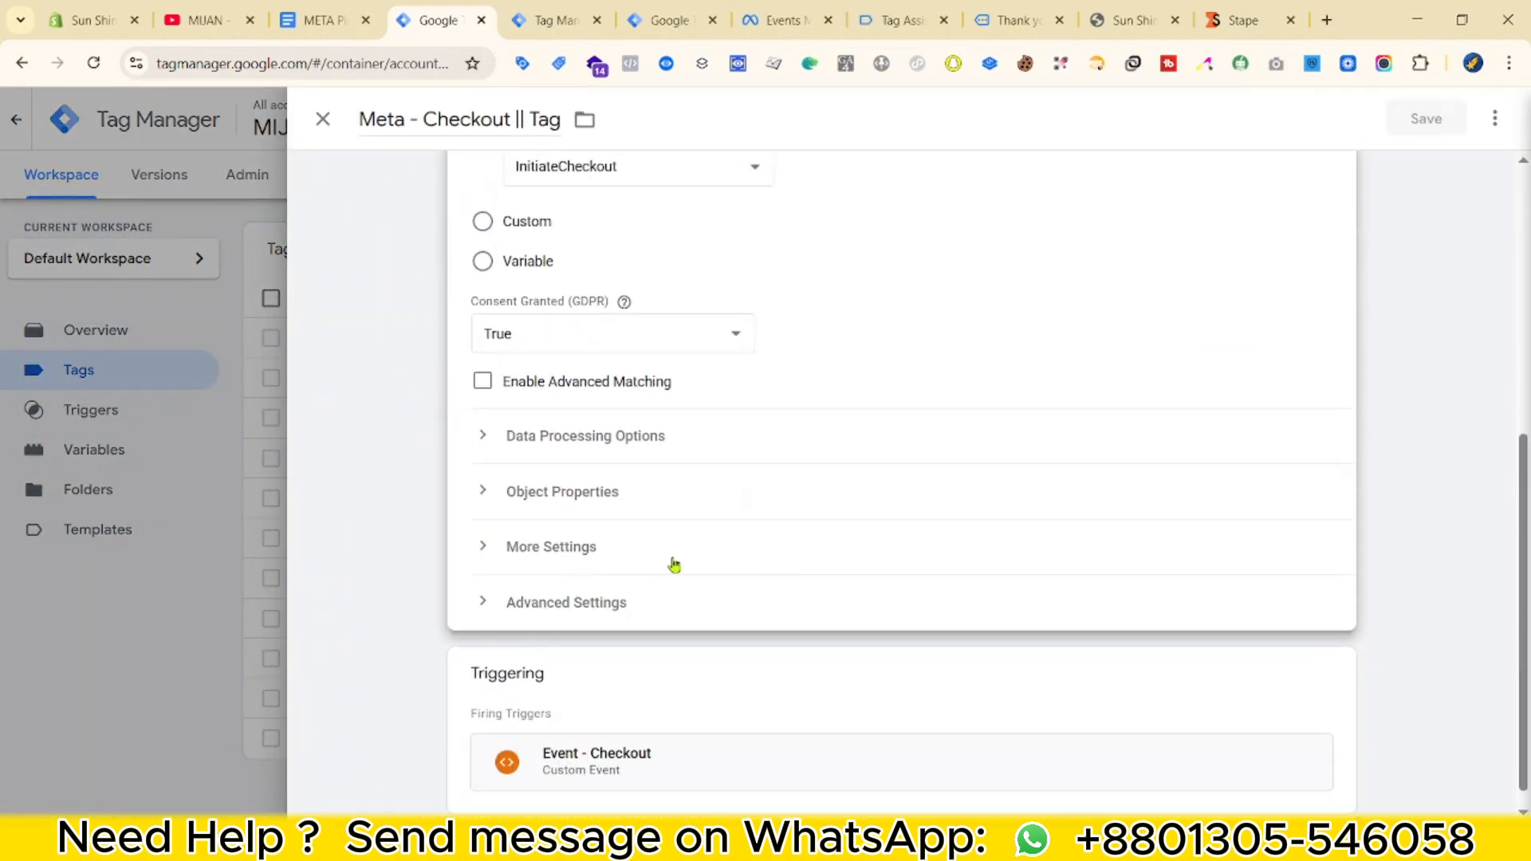
click(557, 550)
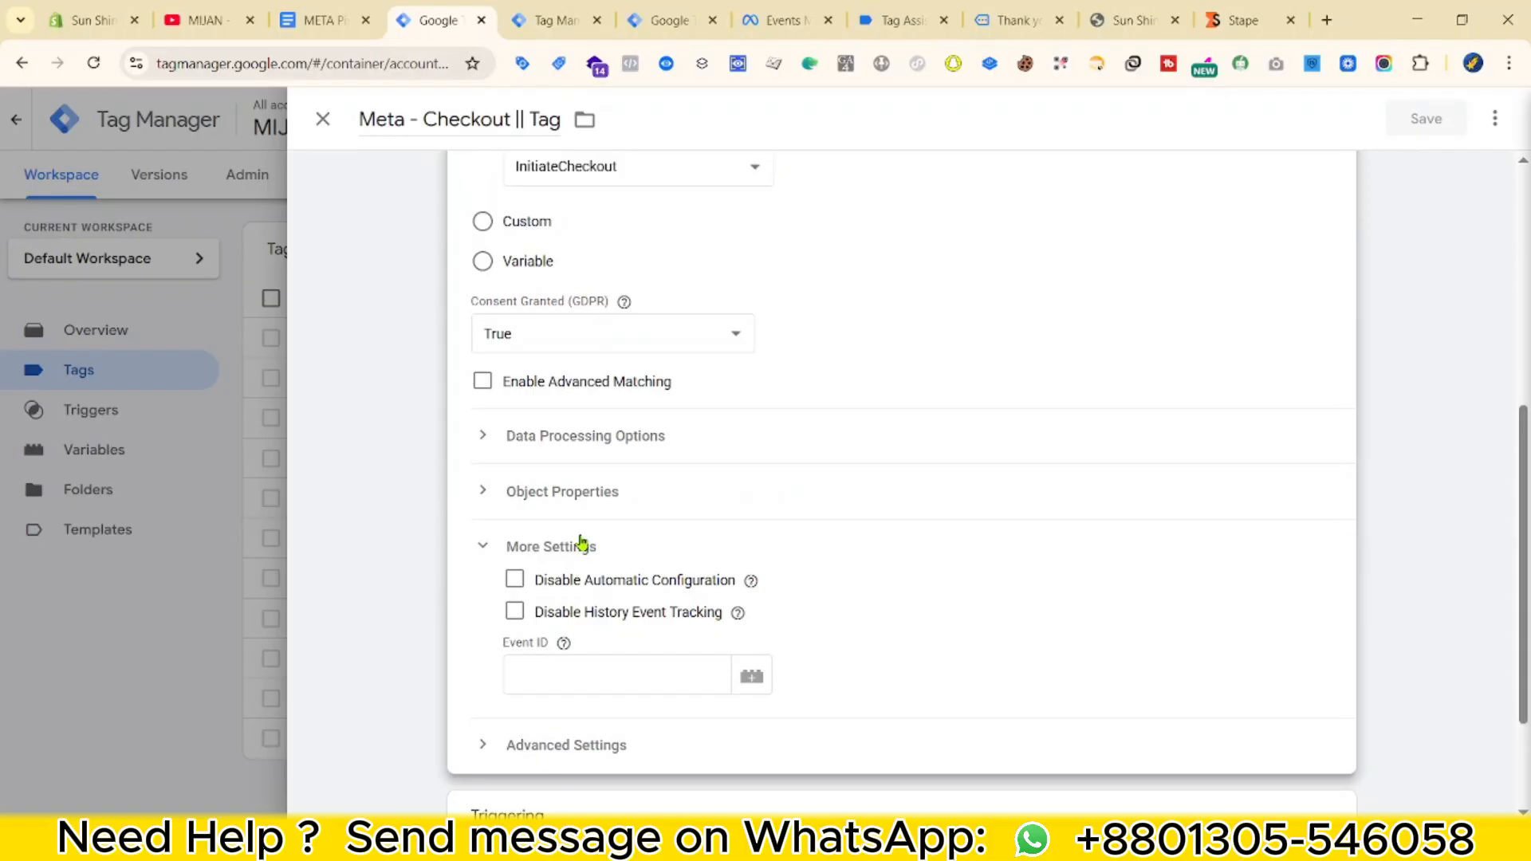
click(498, 652)
text({{ev)
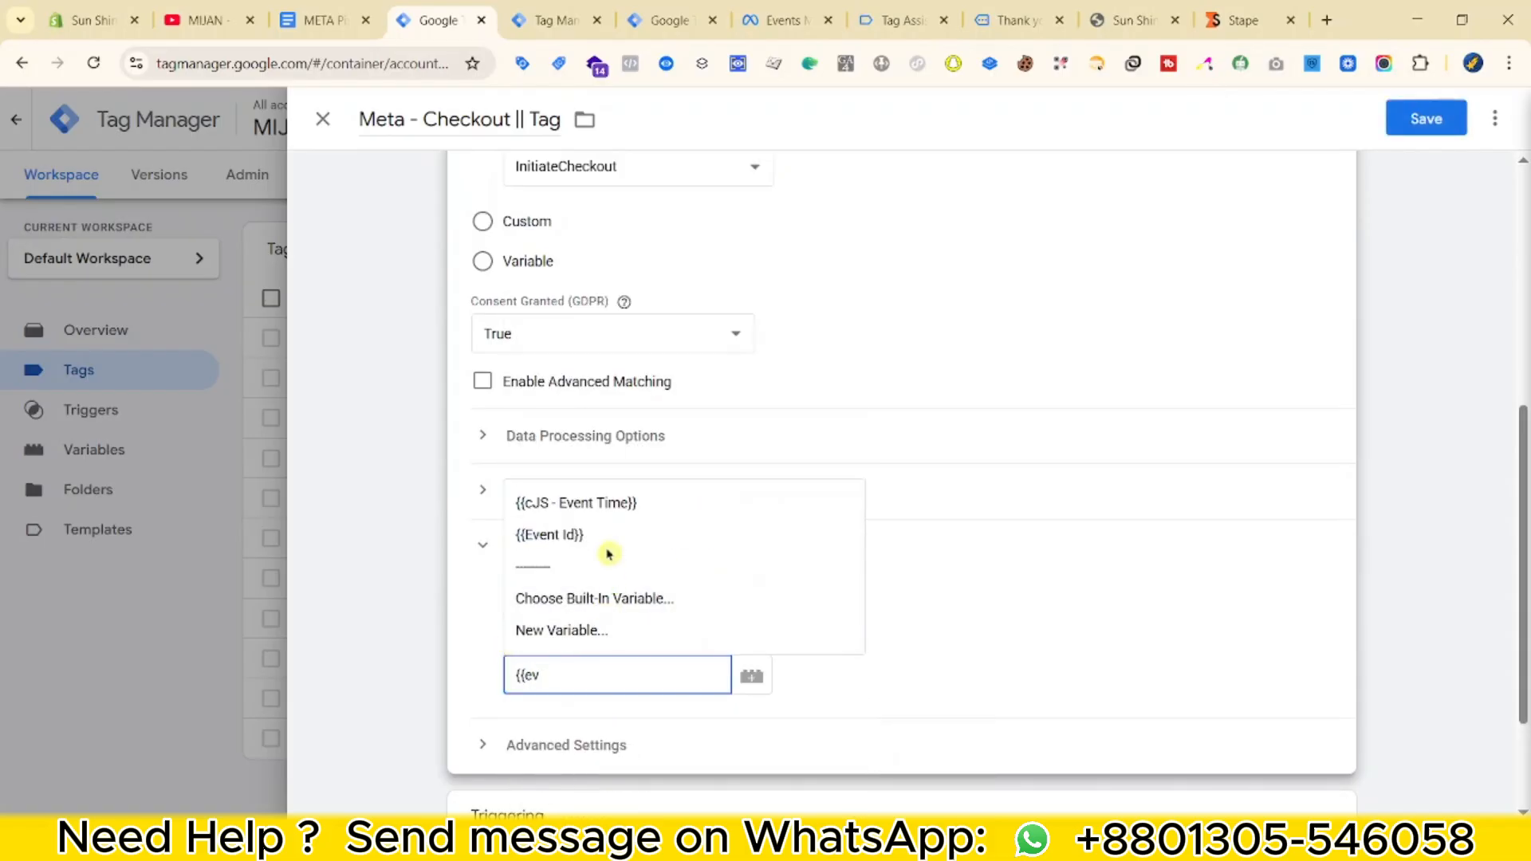
click(547, 536)
click(1425, 126)
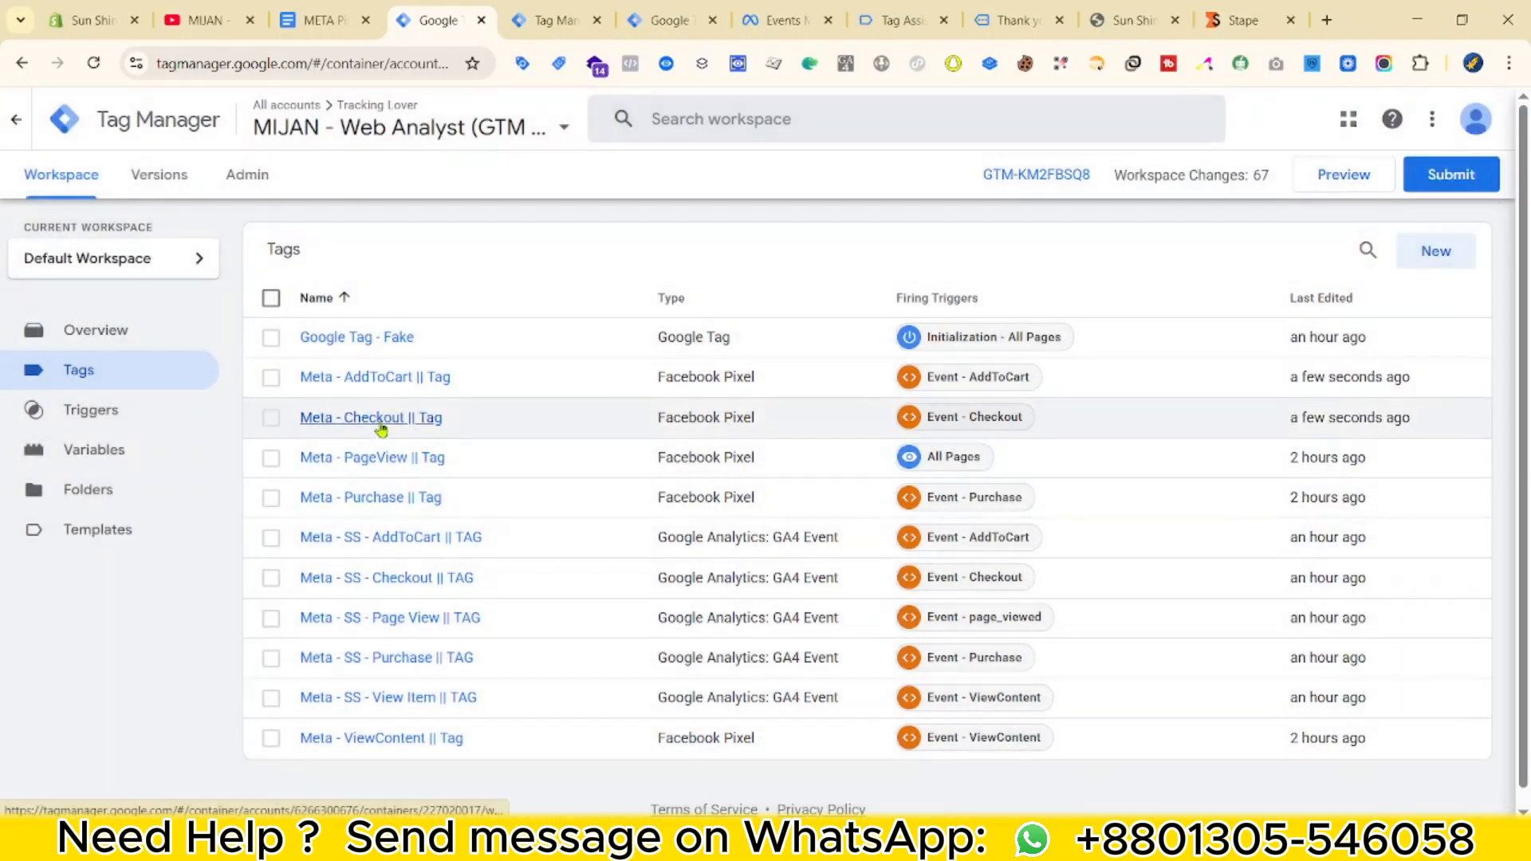
Set the Meta - PageView || Tag's Event ID to {{Event Id}} and save it.
click(351, 455)
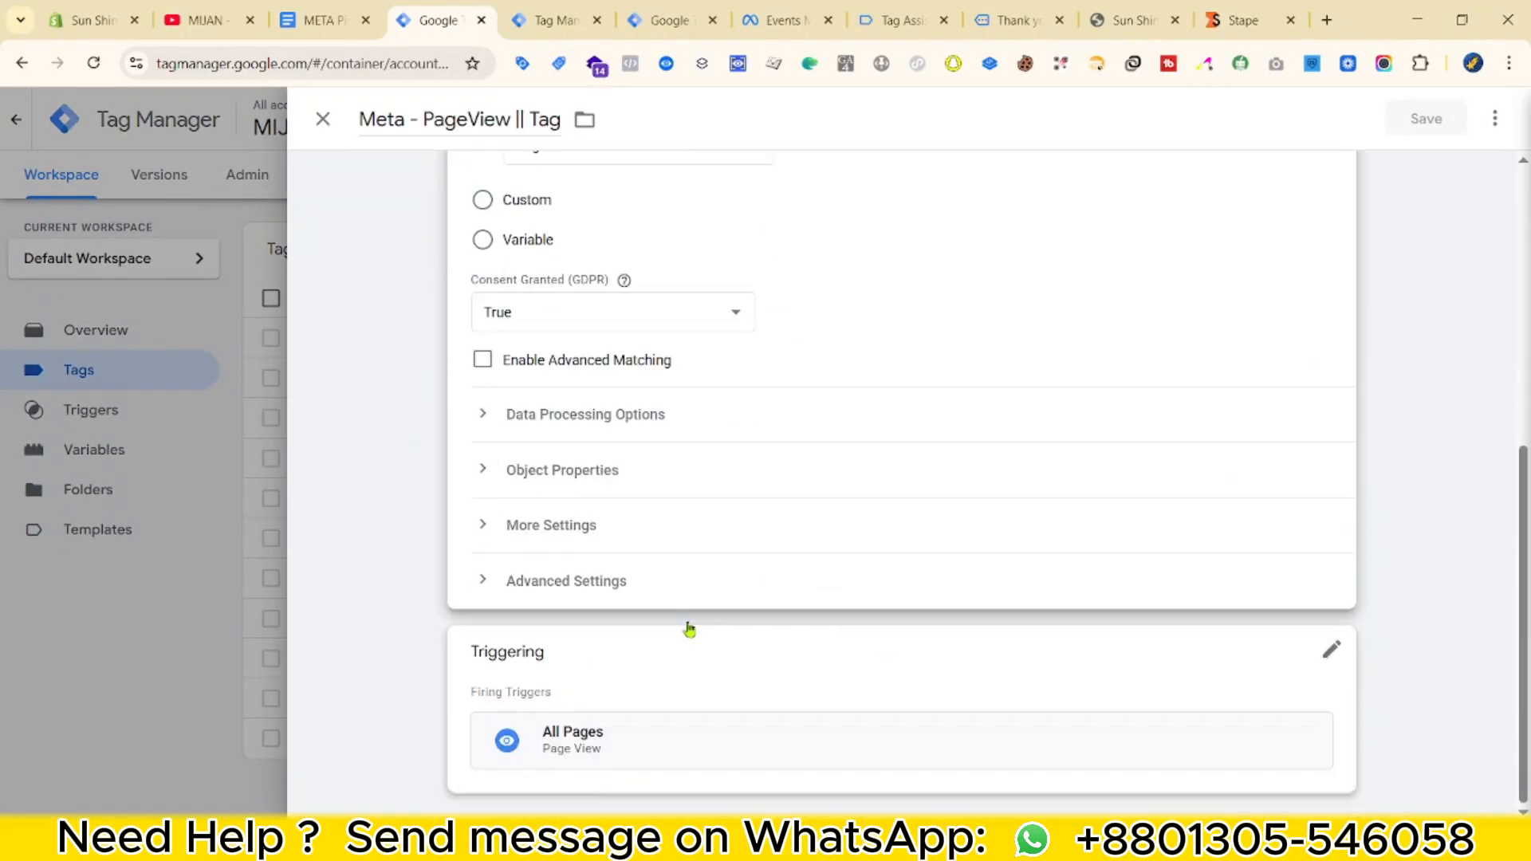
click(552, 526)
click(556, 652)
text({{eve)
click(601, 510)
click(1426, 118)
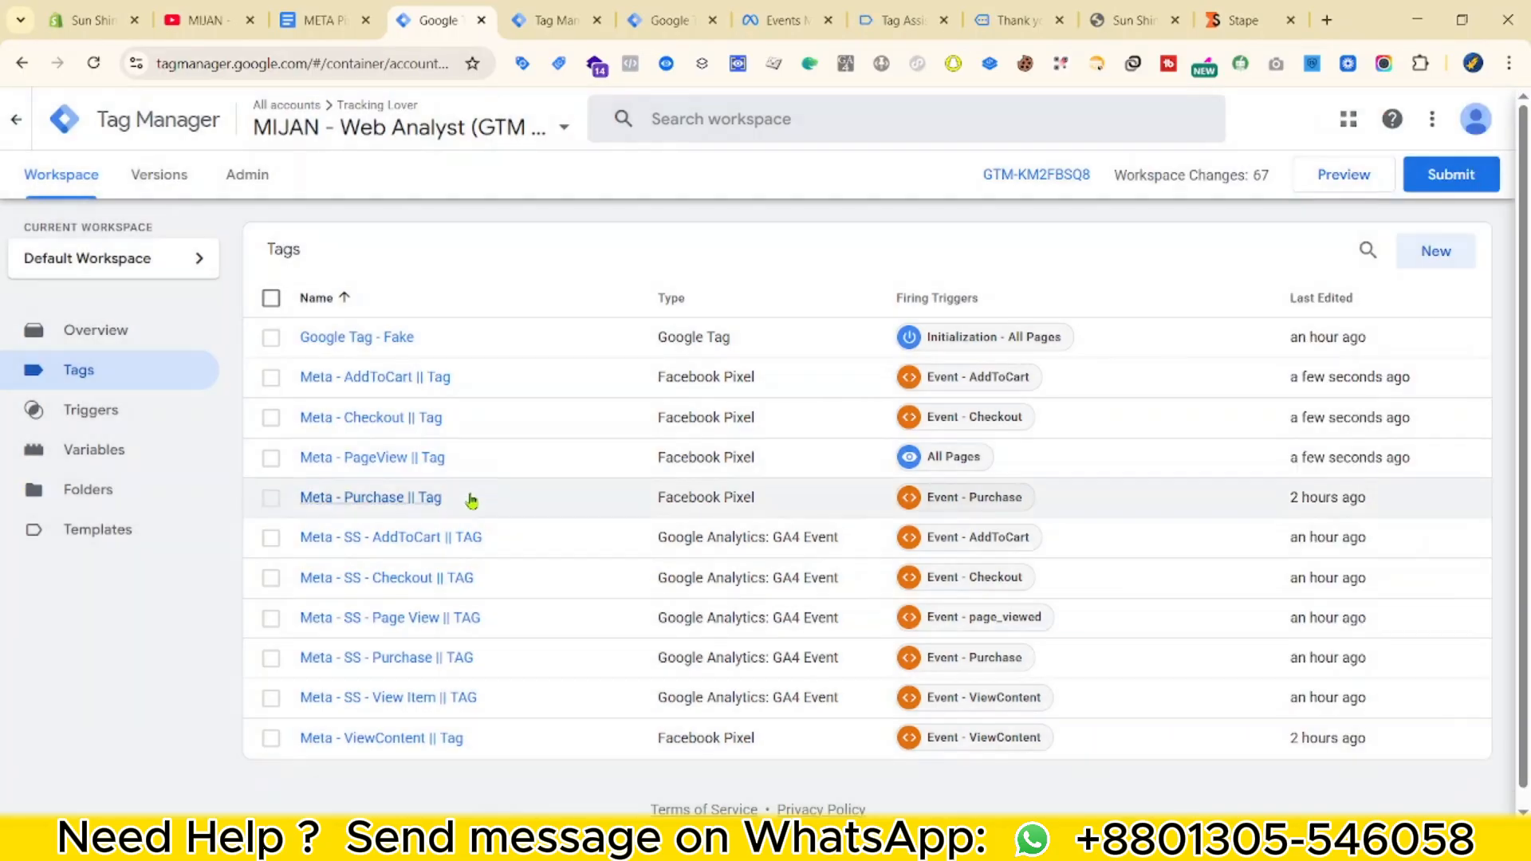
Set the Meta - Purchase || Tag's Event ID to {{Event Id}} and save it.
click(472, 499)
scroll(704, 558, down, 5)
click(552, 522)
click(509, 660)
text({)
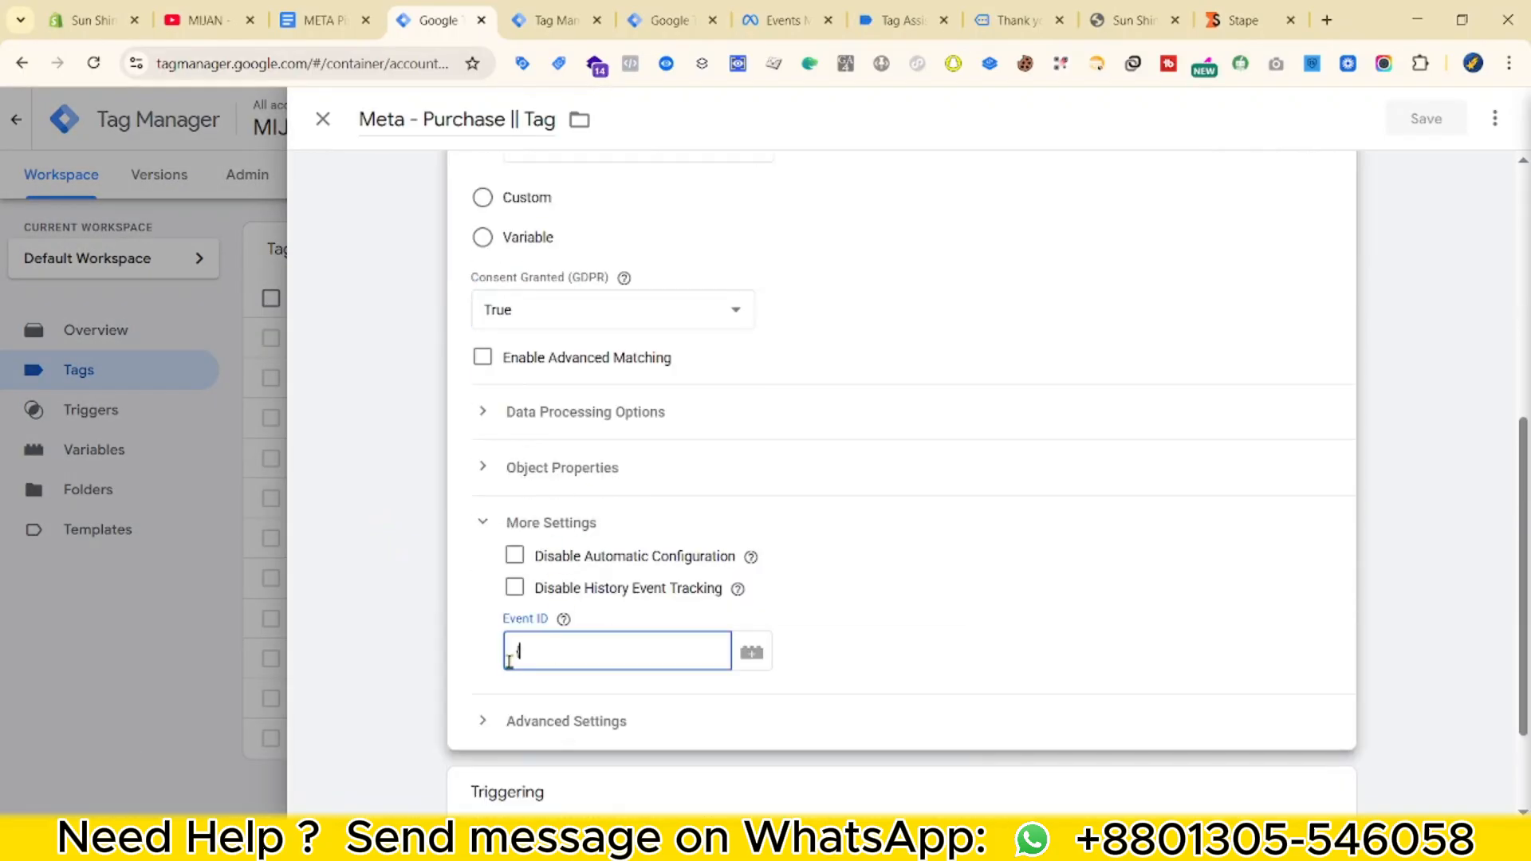
text({Event Id}})
click(590, 510)
click(1430, 117)
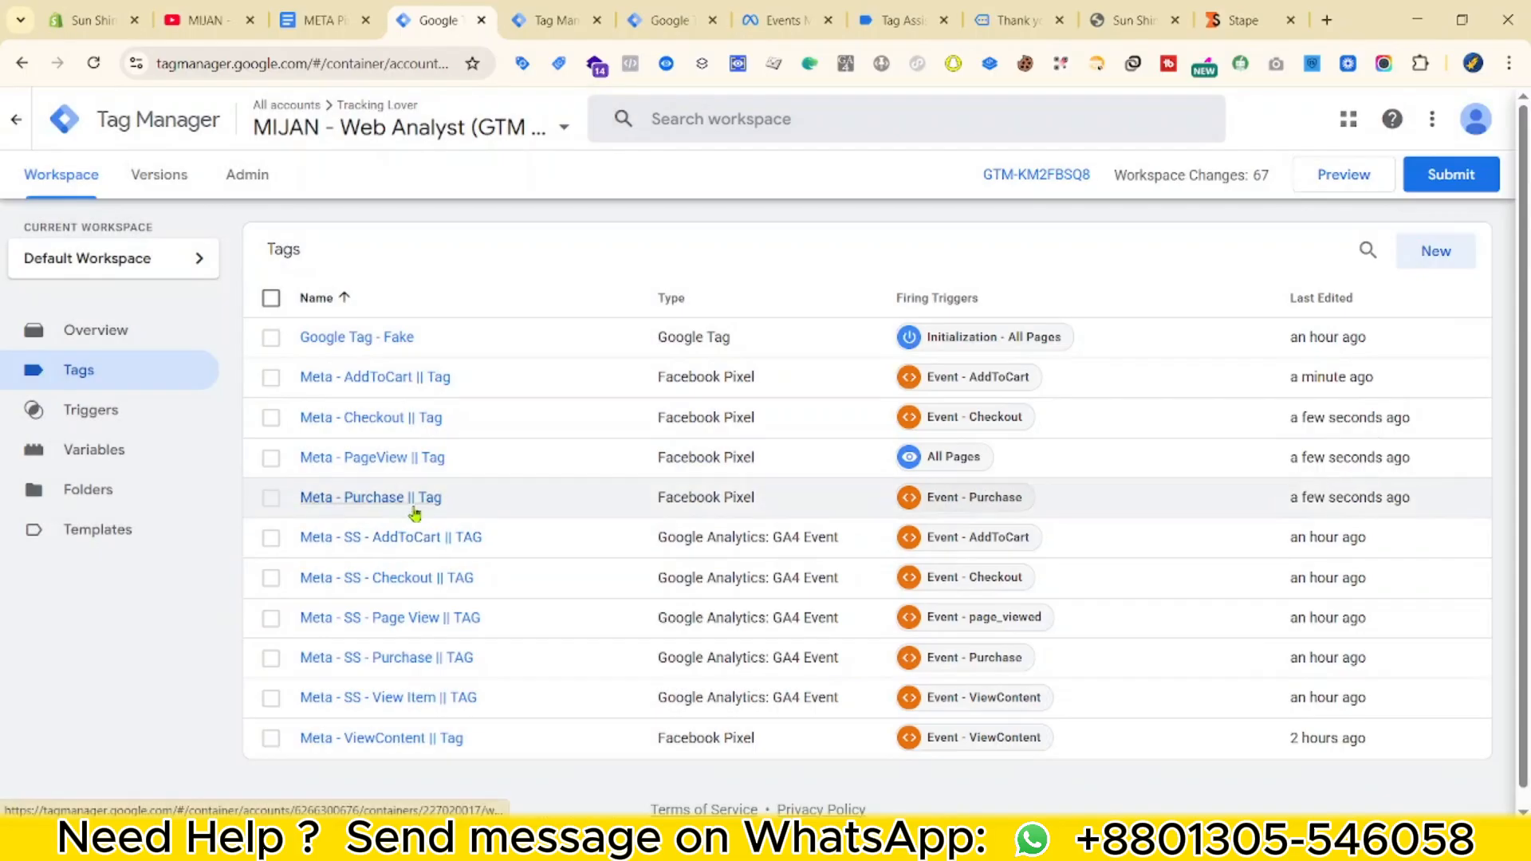
Set the Meta - ViewContent || Tag's Event ID to {{Event Id}} and save it.
click(414, 738)
scroll(571, 533, down, 5)
click(552, 546)
click(596, 674)
text({{event)
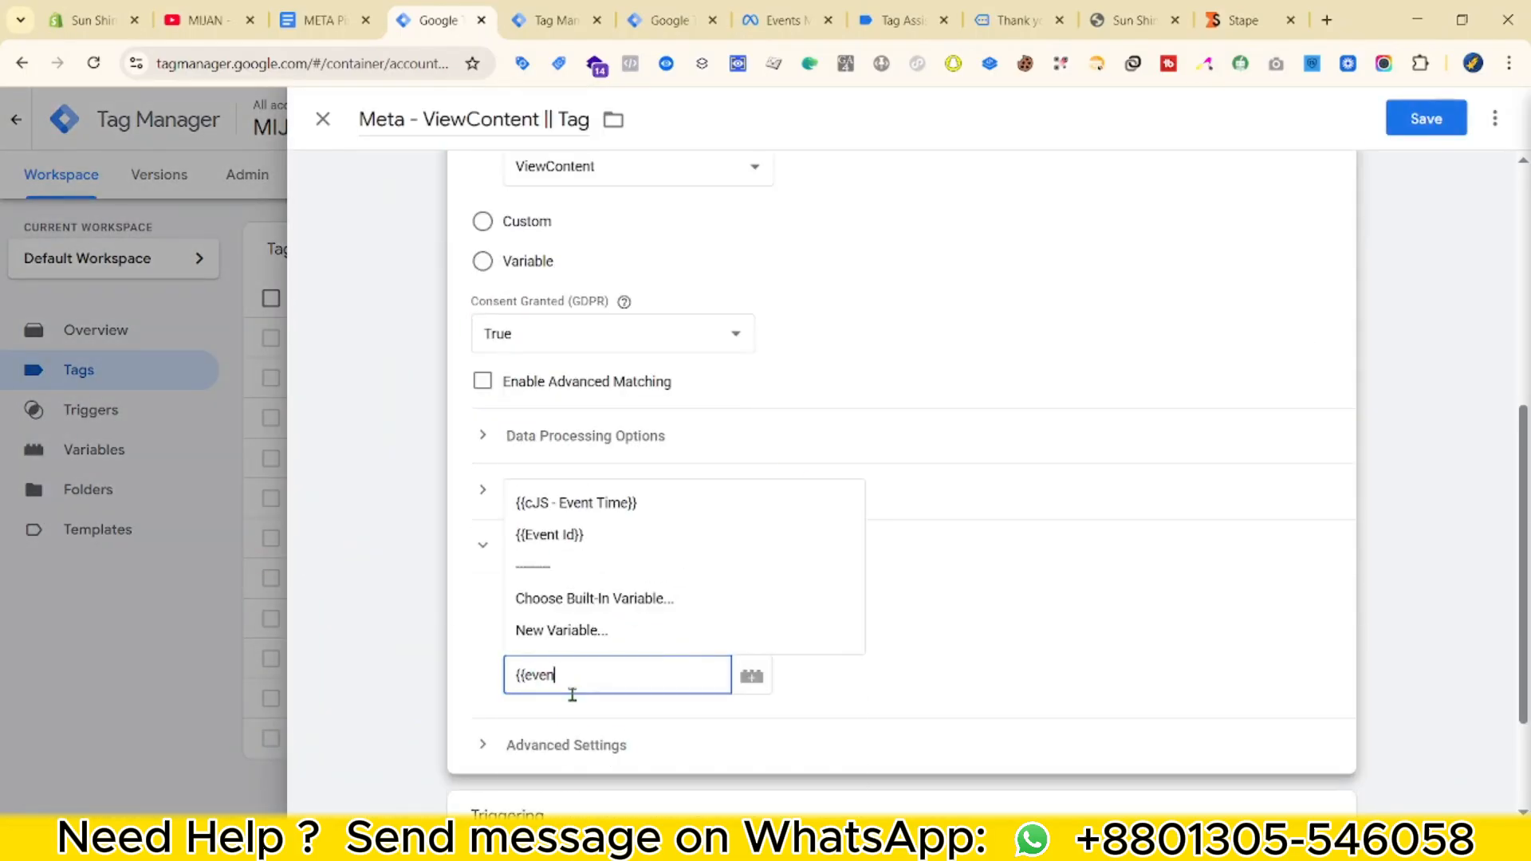
click(558, 537)
click(1425, 118)
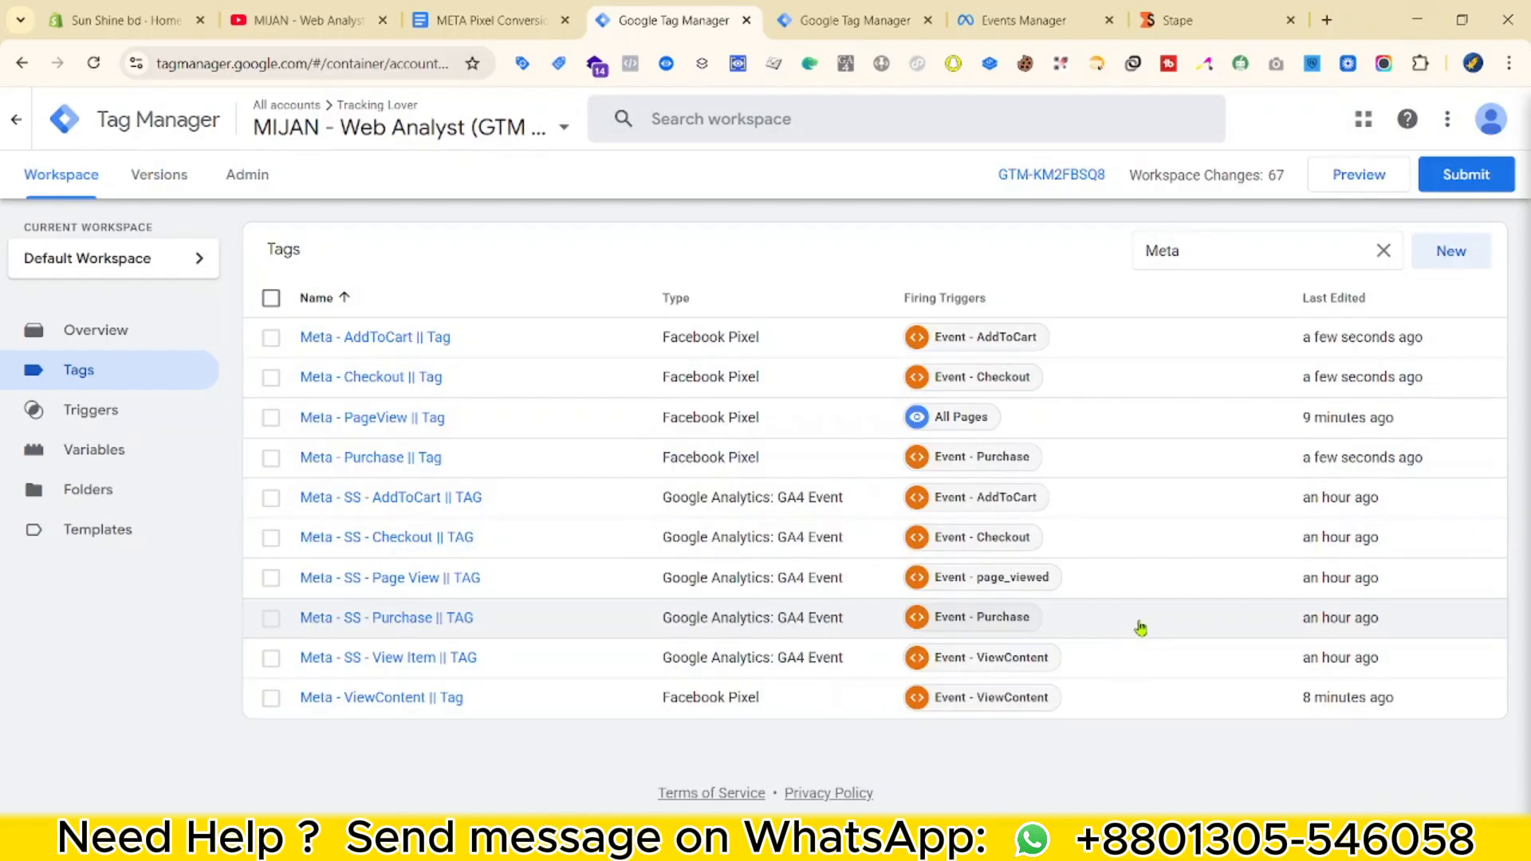
Start Preview debugging for both the web and Server containers.
click(1359, 177)
click(813, 21)
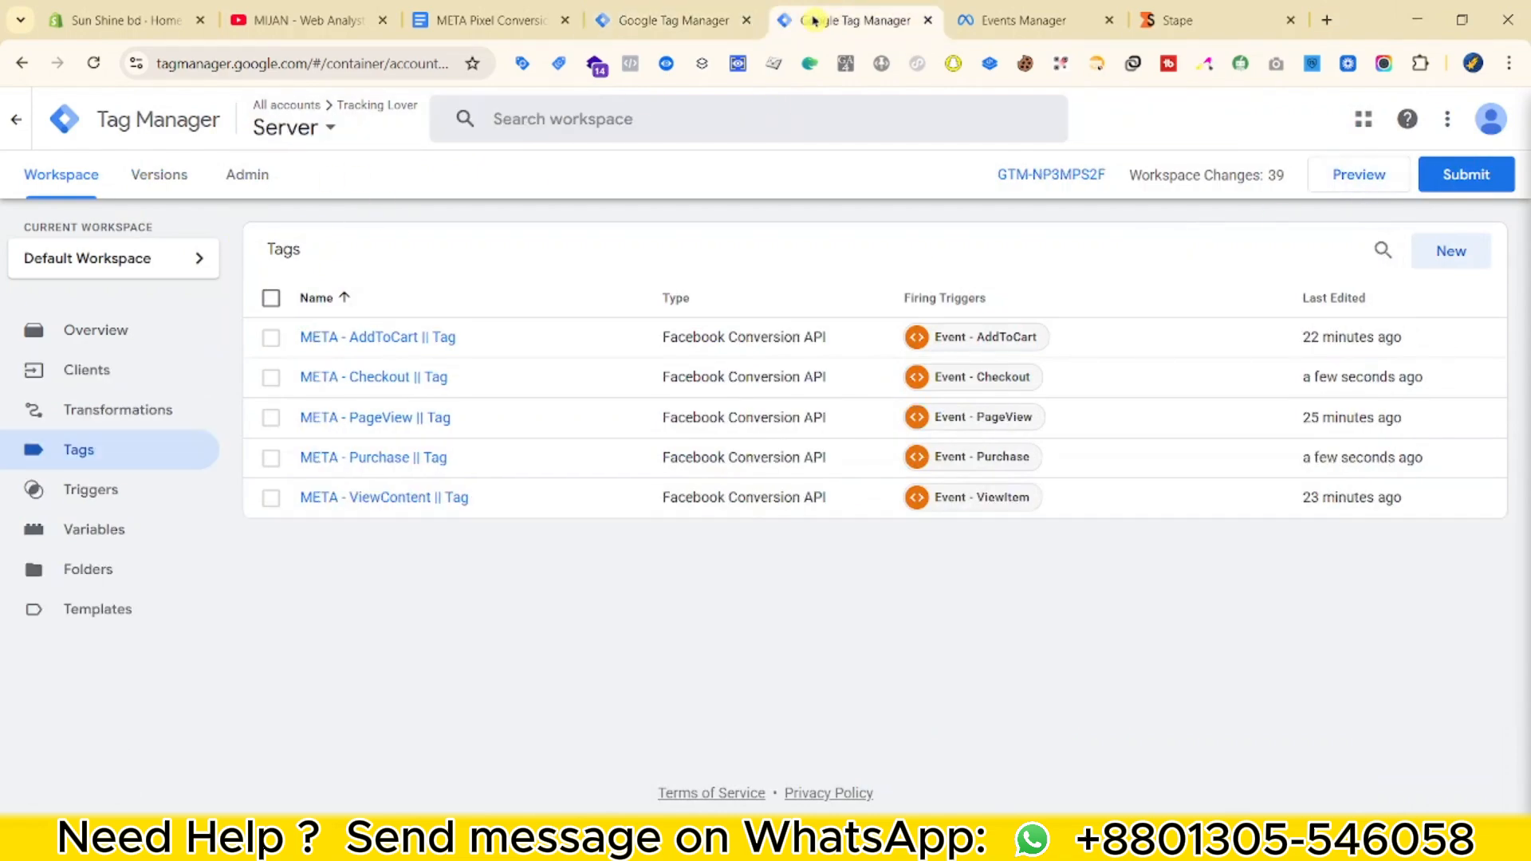
click(1364, 186)
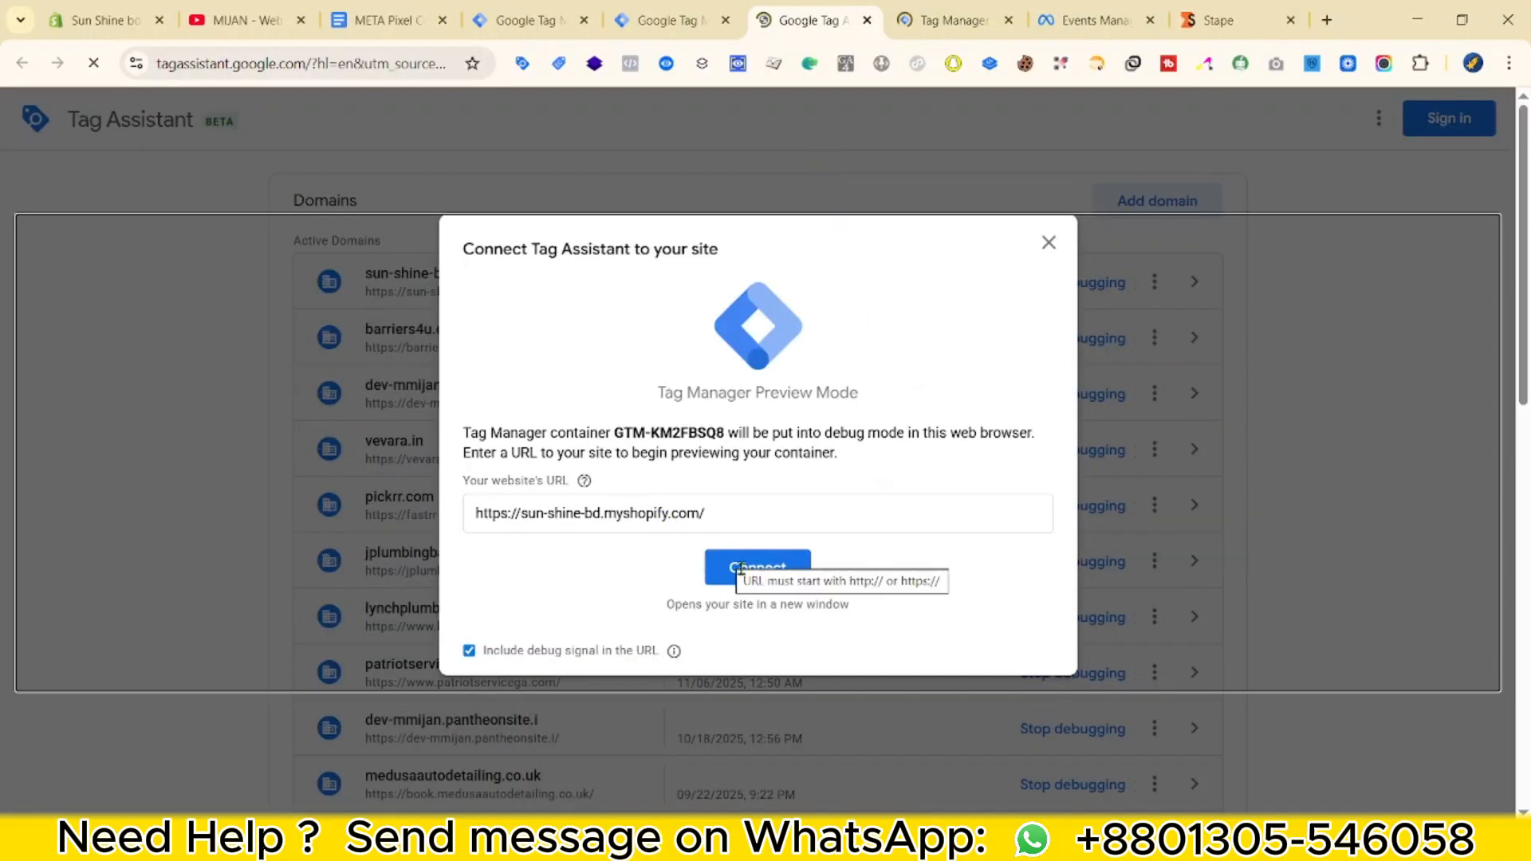
Connect Tag Assistant to the Sun Shine store and dismiss the Connected confirmation.
click(749, 567)
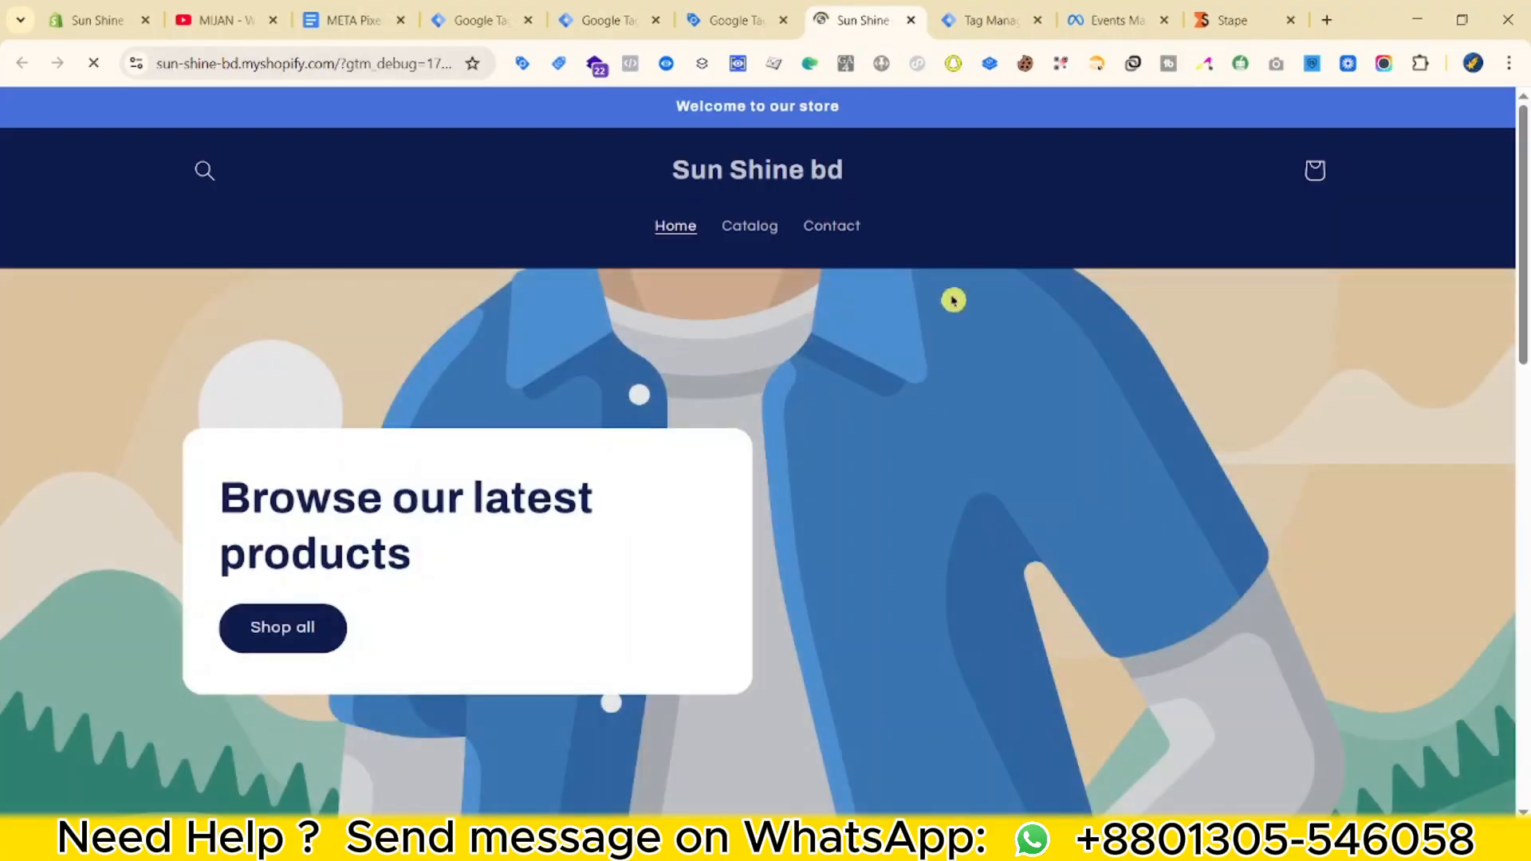
click(991, 20)
click(865, 20)
click(737, 20)
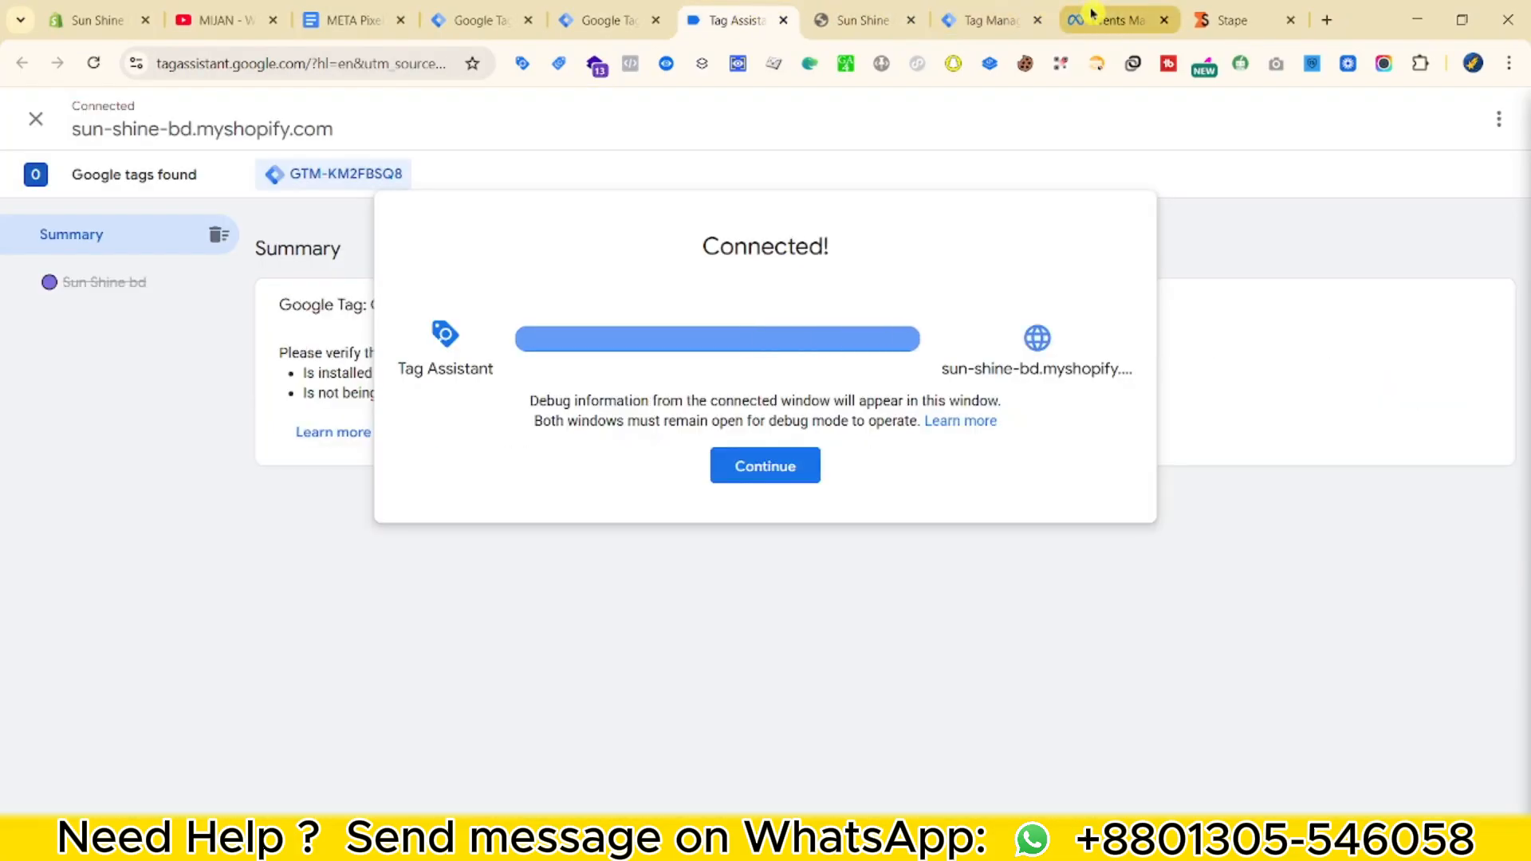
click(1093, 18)
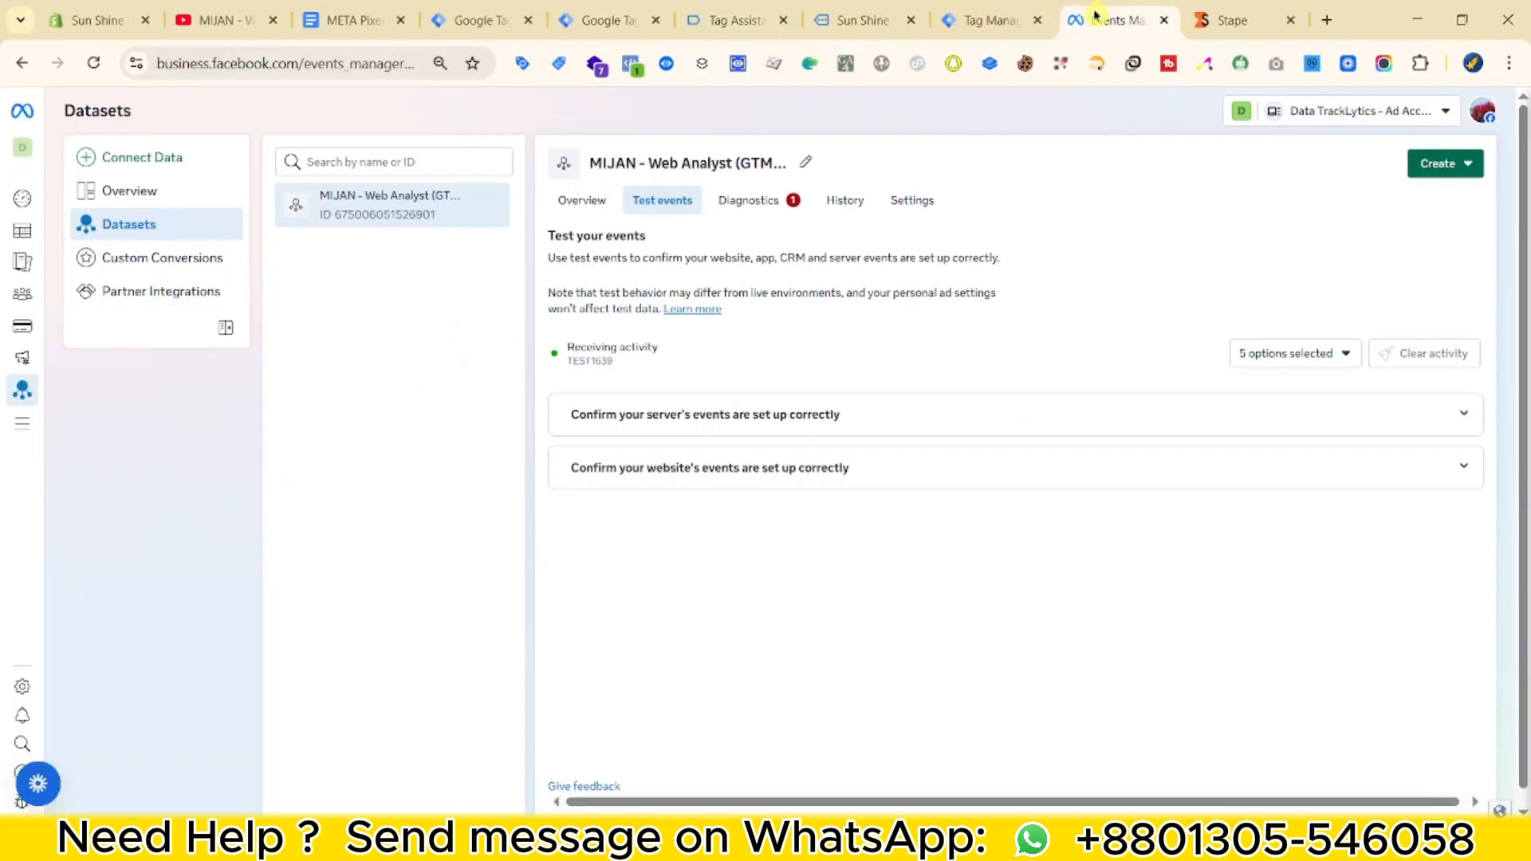
click(852, 24)
click(738, 20)
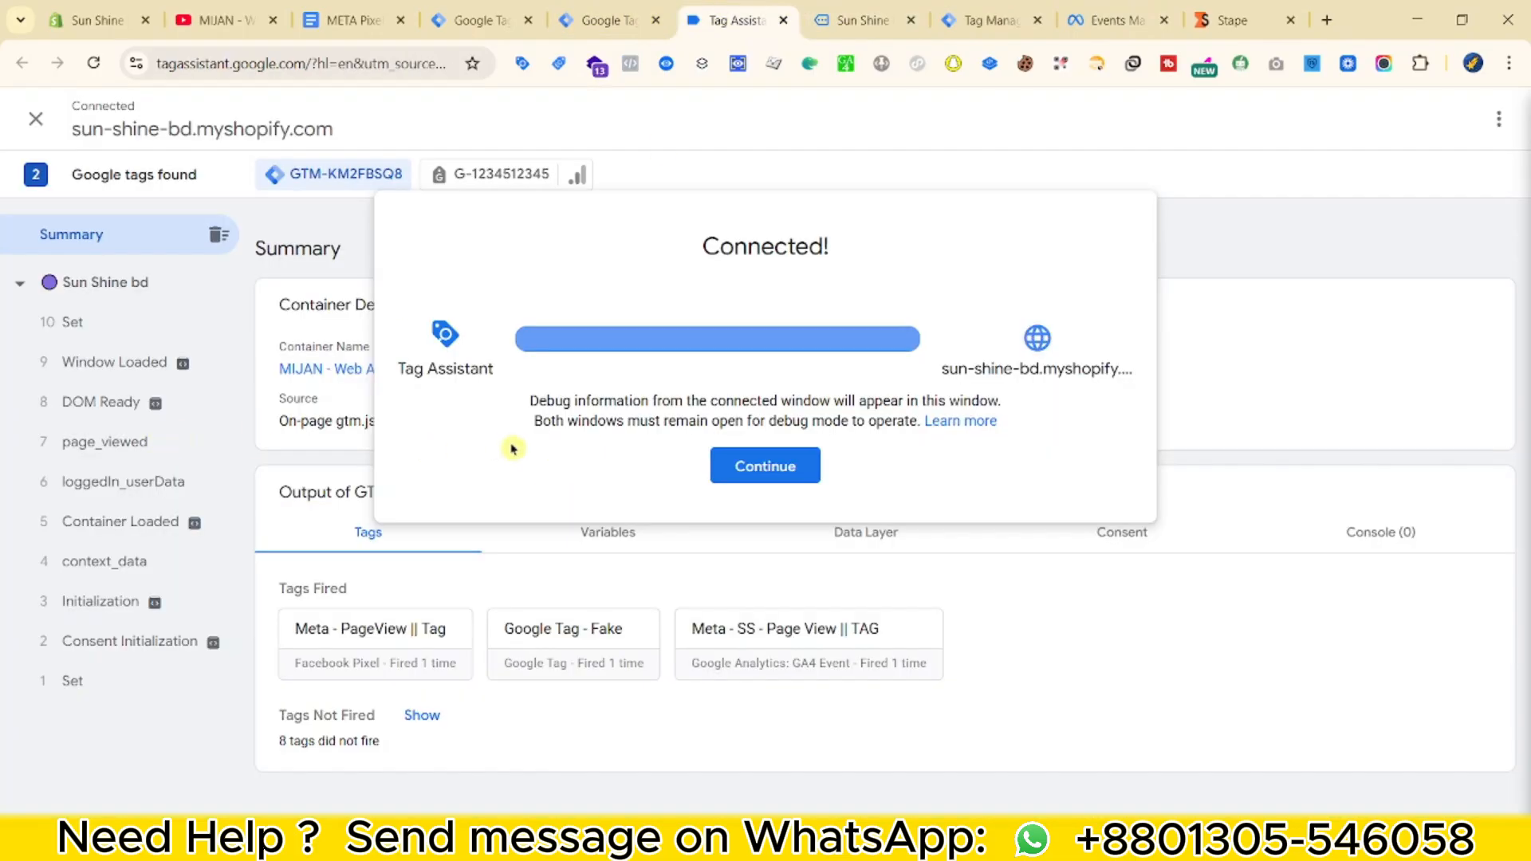
click(765, 466)
click(865, 20)
Add the Cannon EOS - 700D and Body Shampoo (Milk) to the cart.
scroll(957, 439, down, 10)
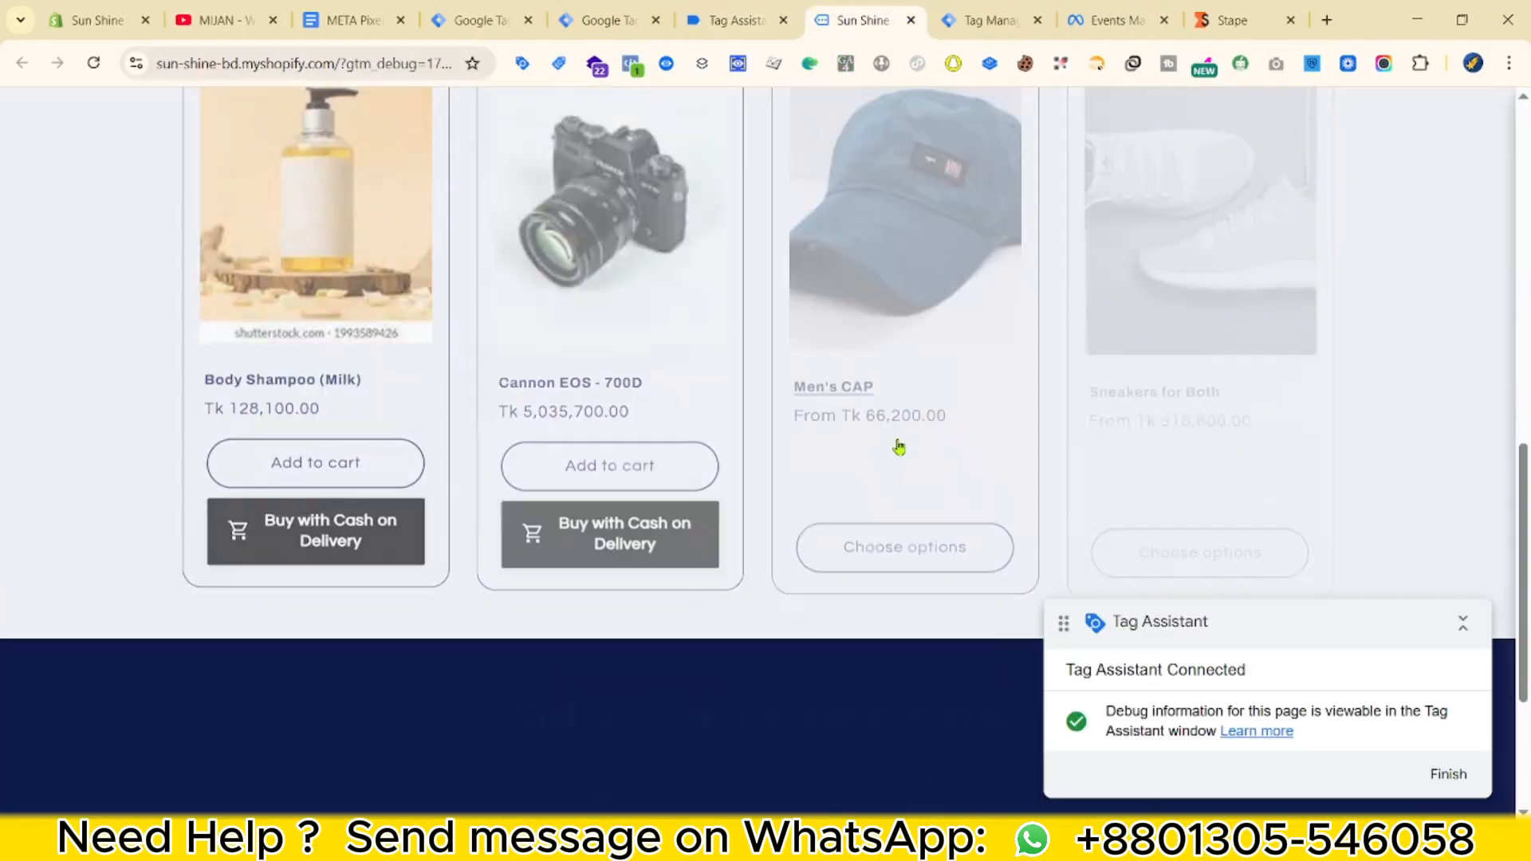
click(537, 256)
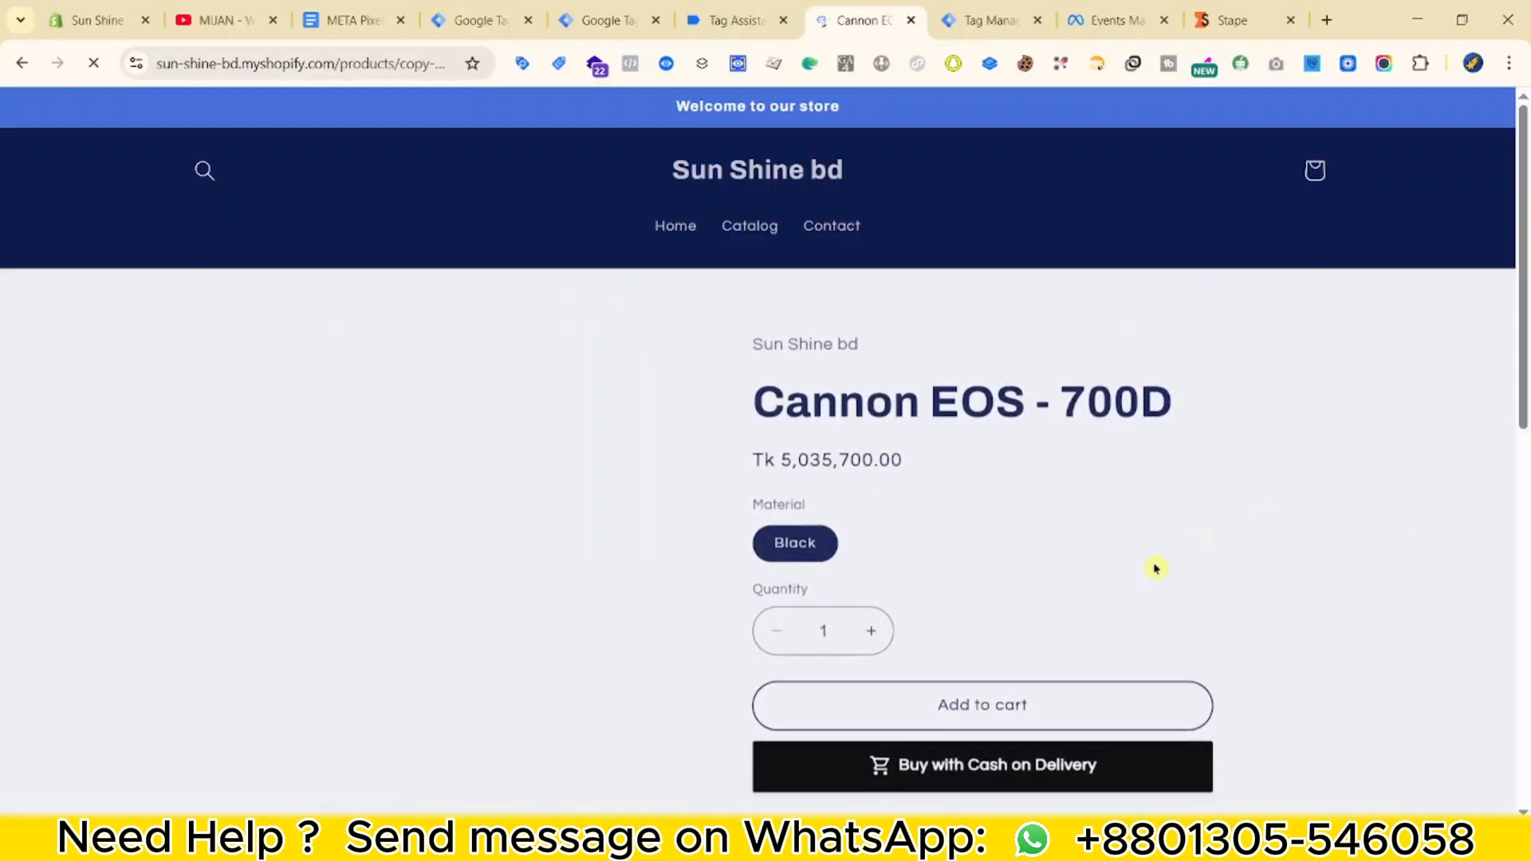
scroll(1036, 510, down, 2)
click(940, 415)
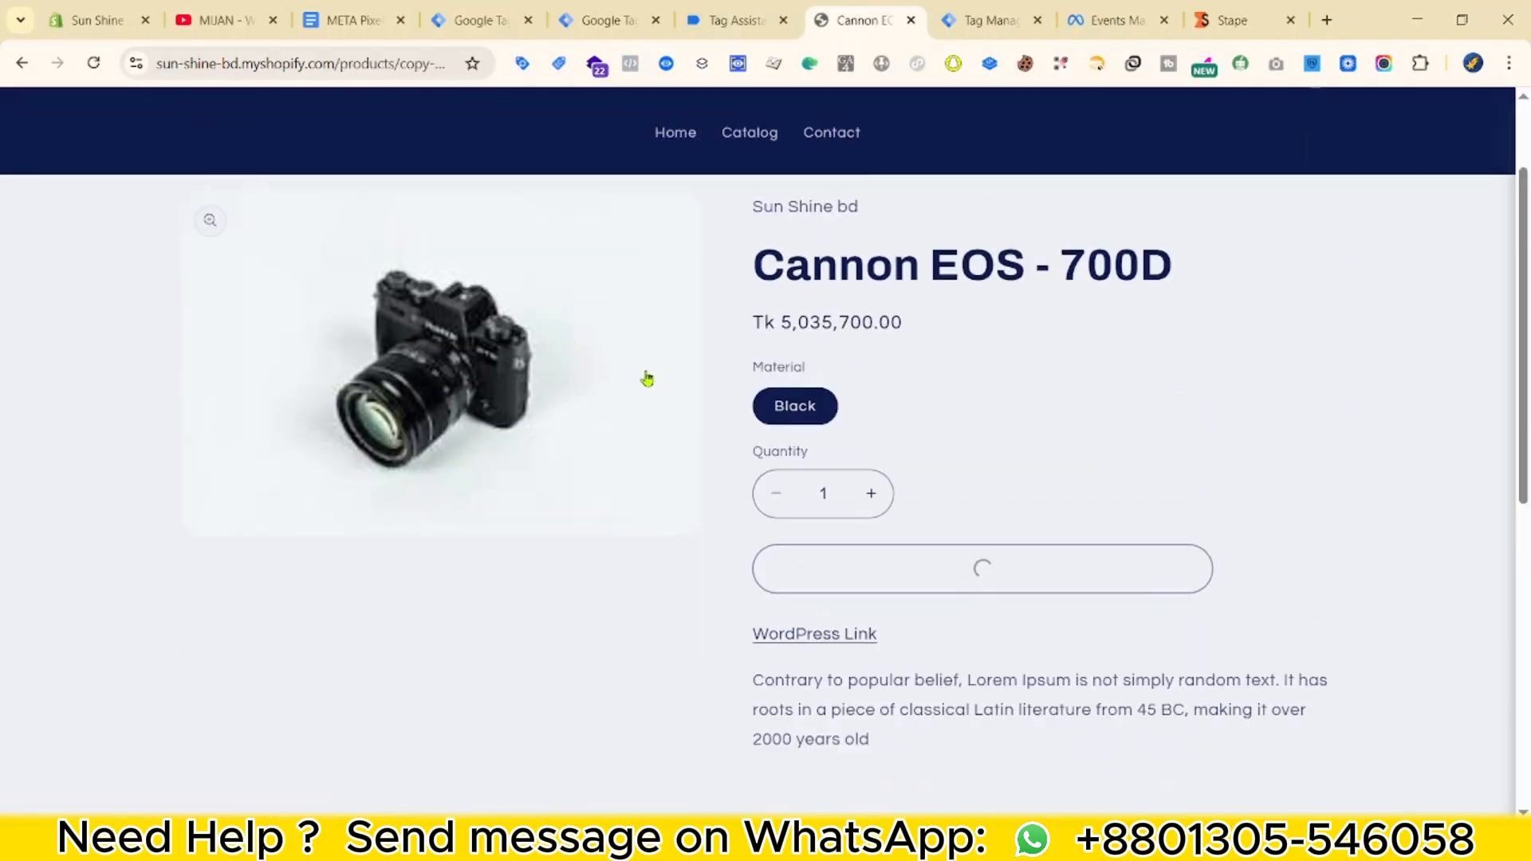
scroll(647, 379, up, 2)
click(417, 203)
click(729, 233)
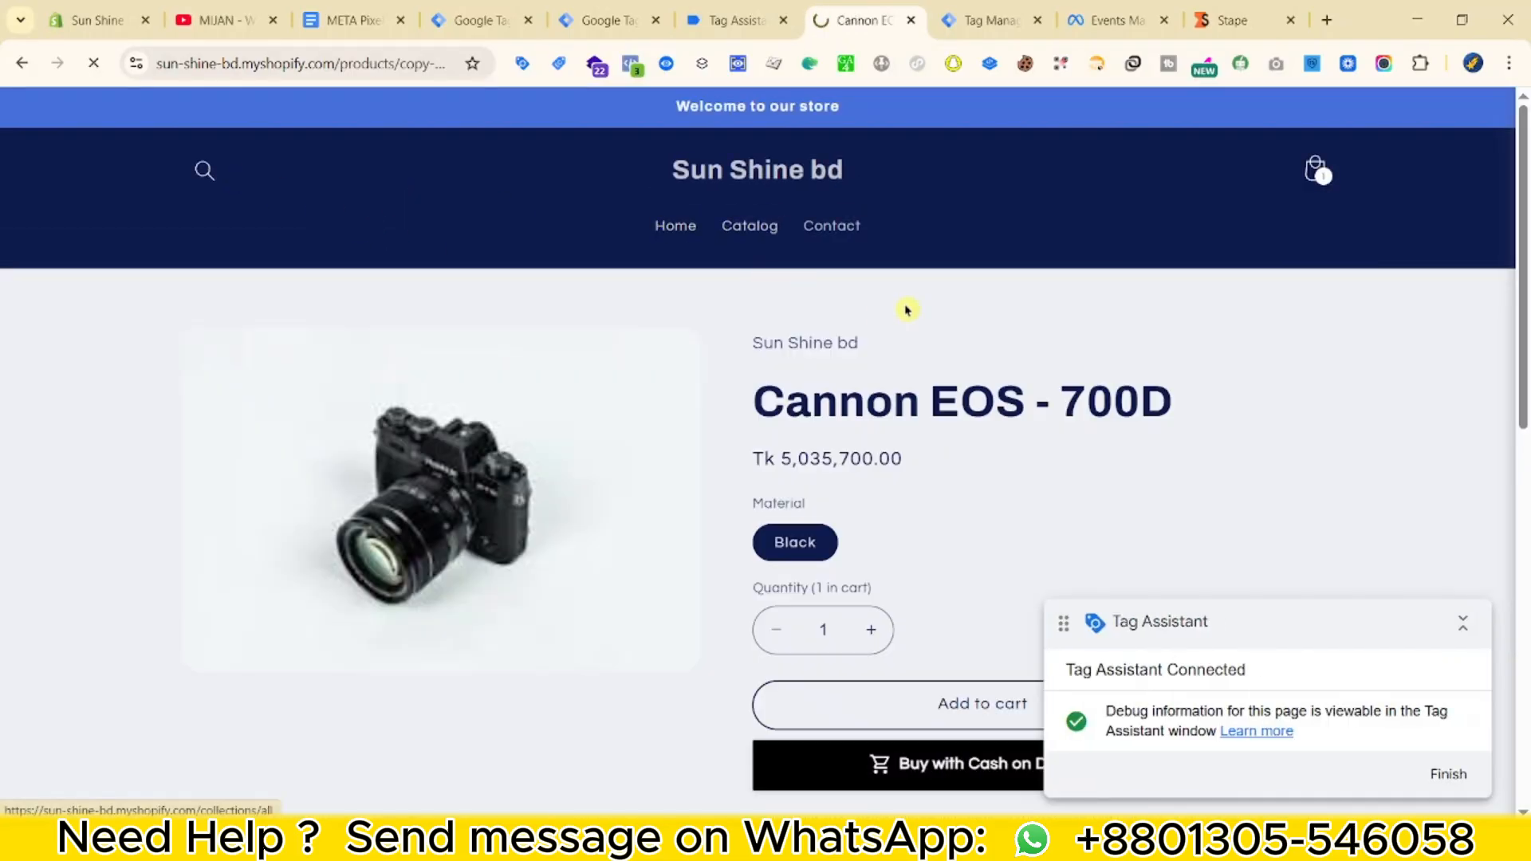
scroll(683, 311, down, 5)
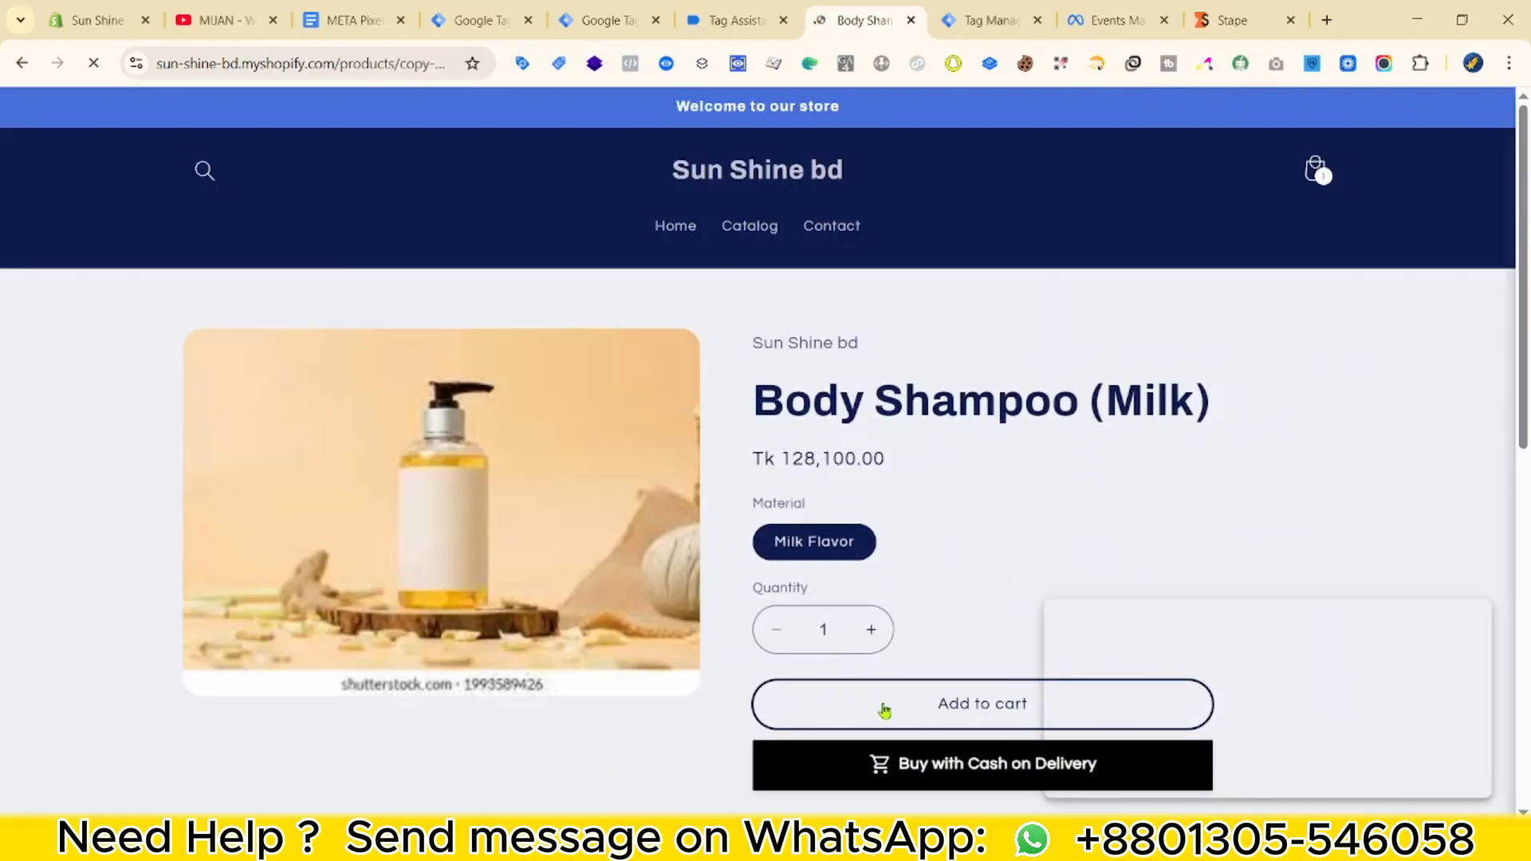
click(883, 702)
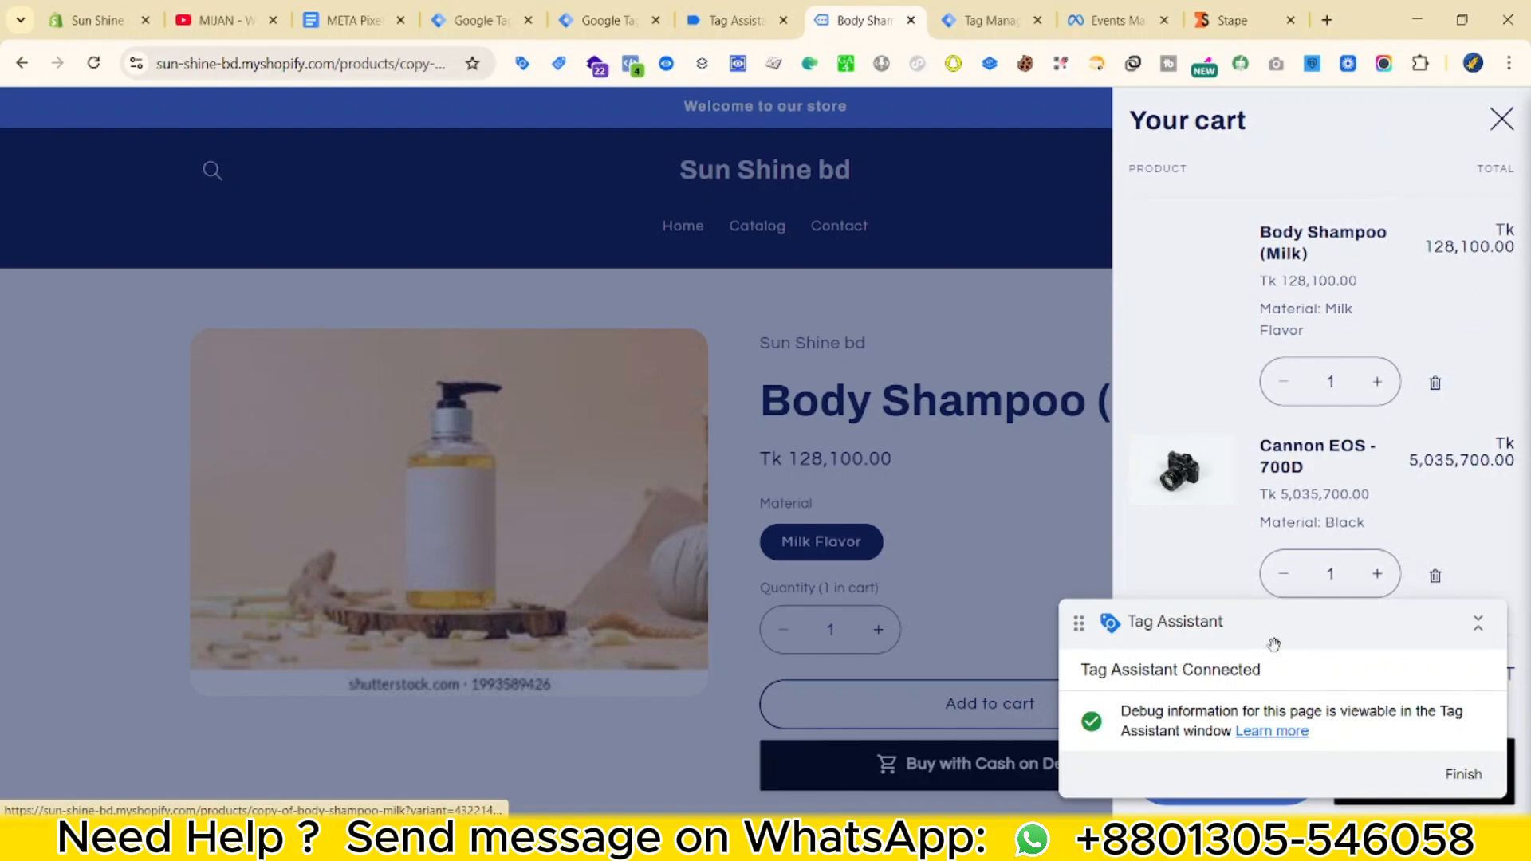
drag(1069, 622, 393, 504)
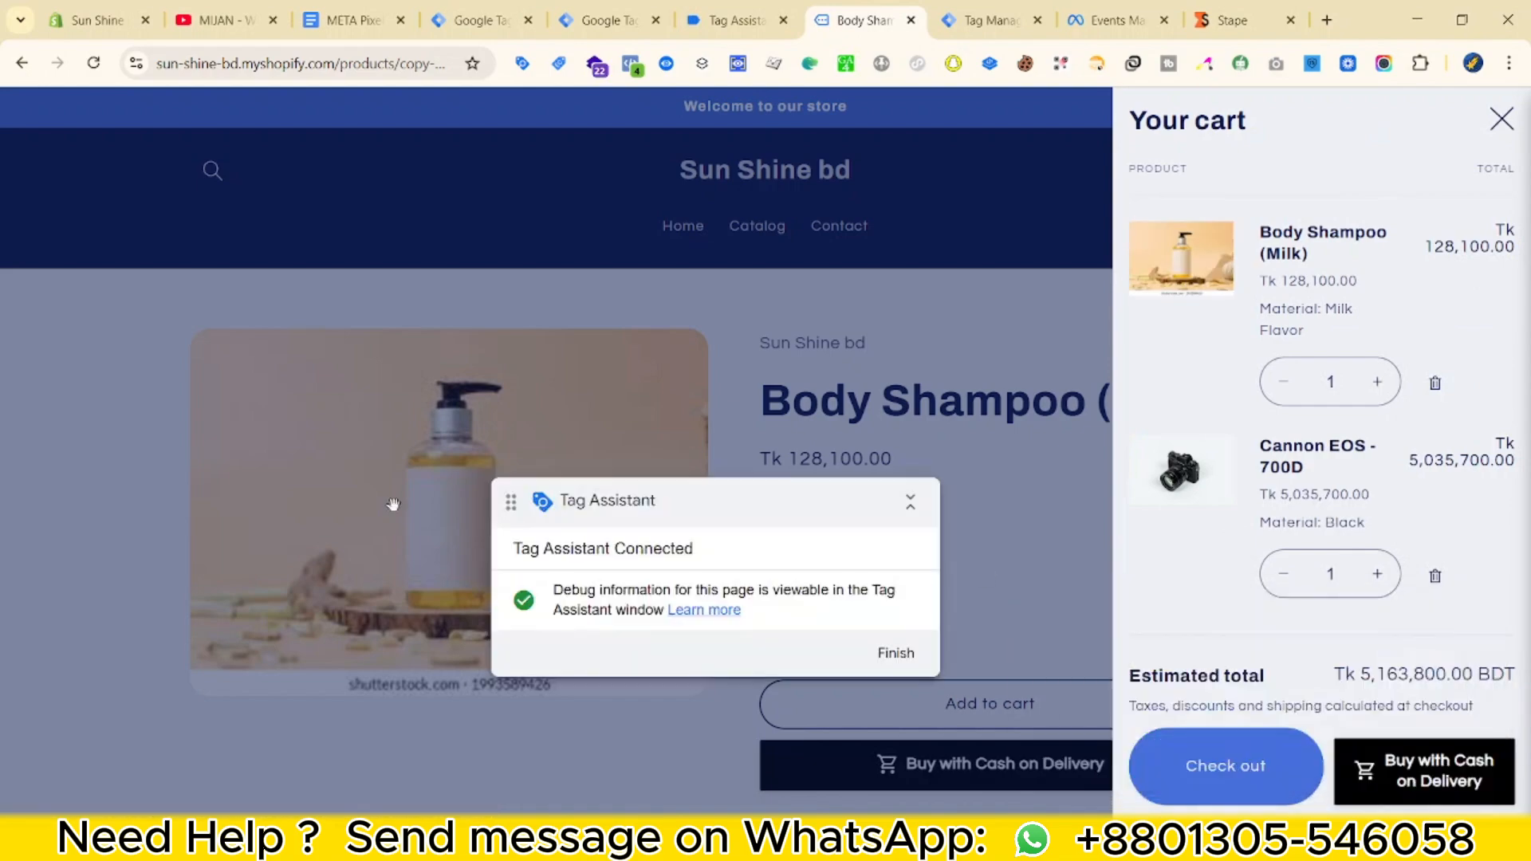
Check out and pay using test card number 1, an expiry date and security code 134.
click(1256, 764)
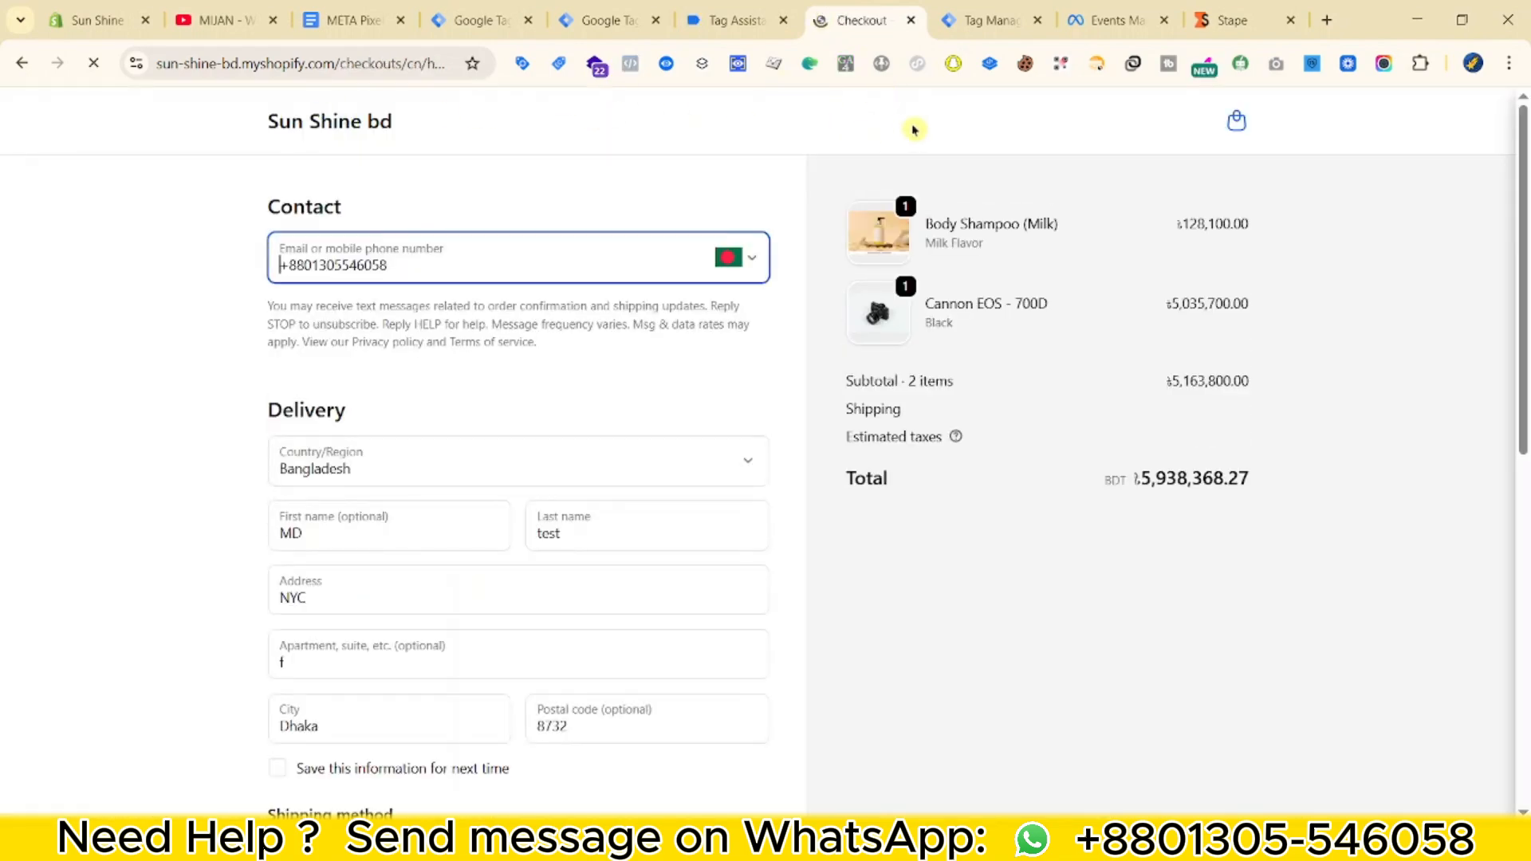
scroll(670, 382, down, 8)
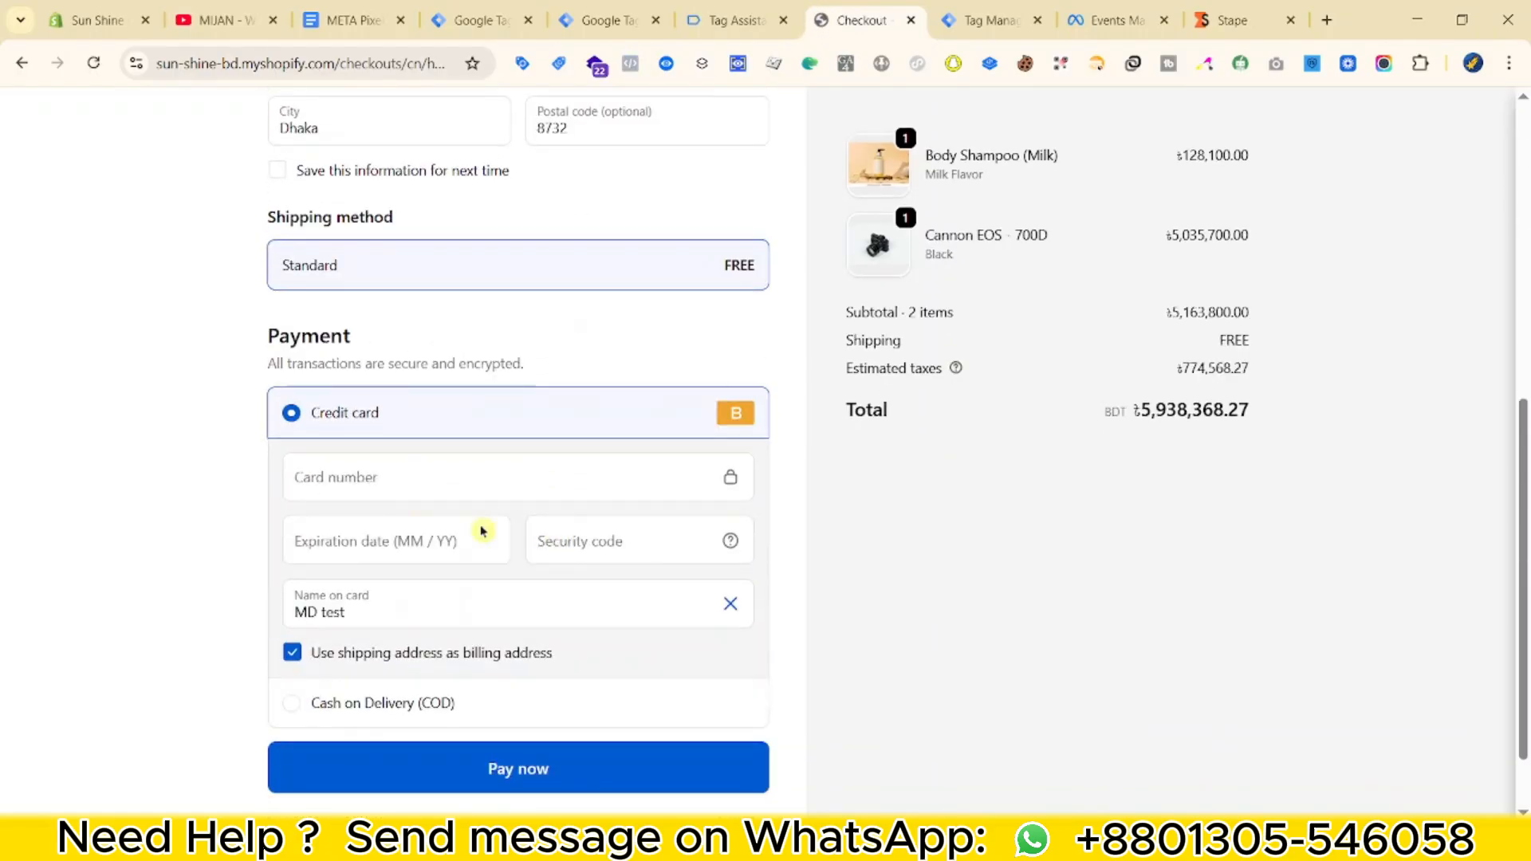
click(359, 499)
text(1)
click(380, 543)
text(1)
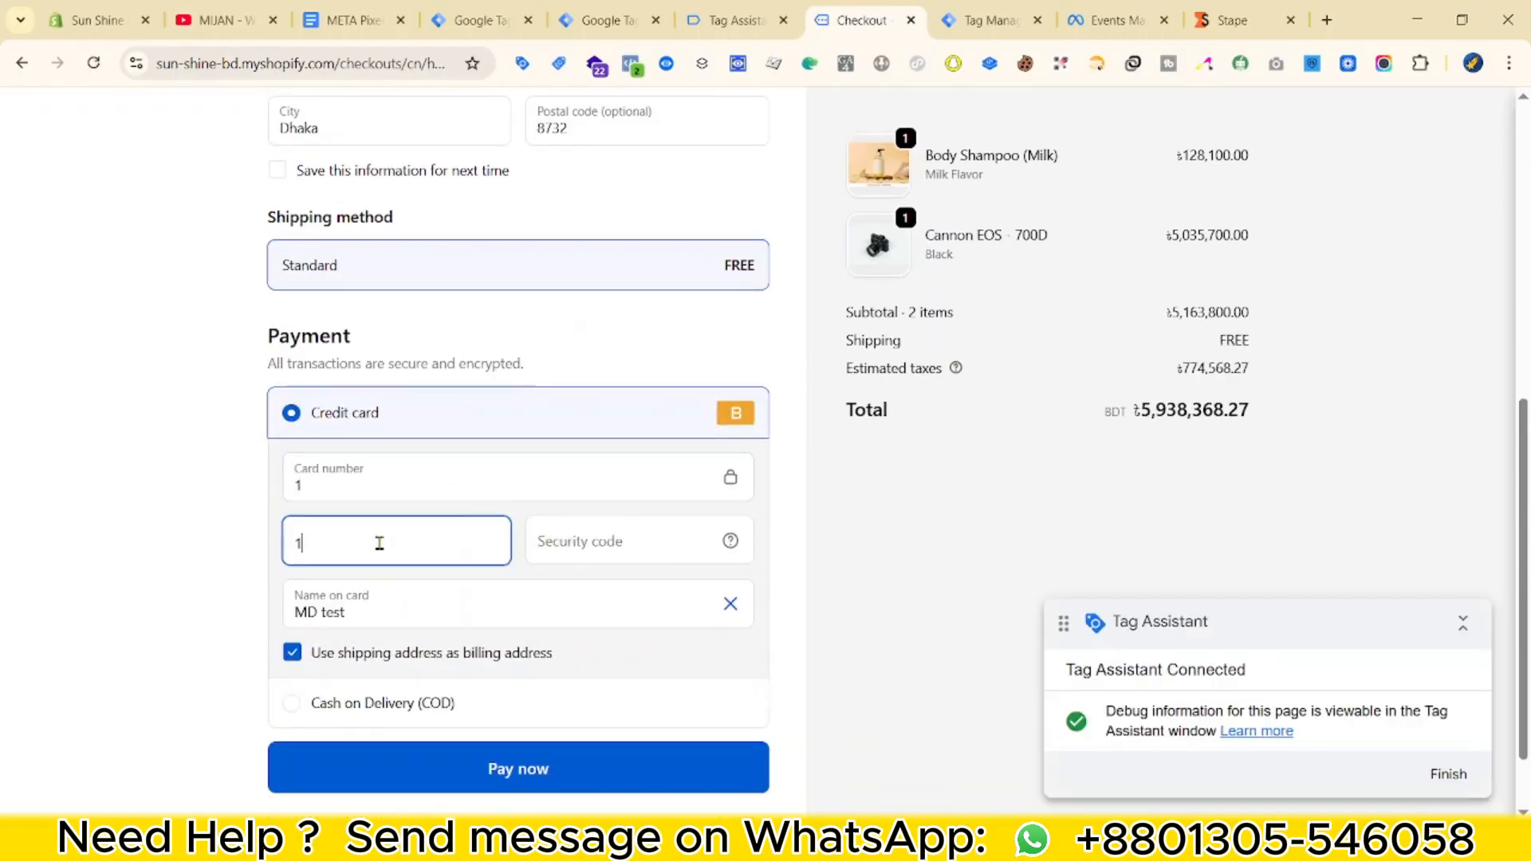
text(2 / 34)
click(625, 557)
text(134)
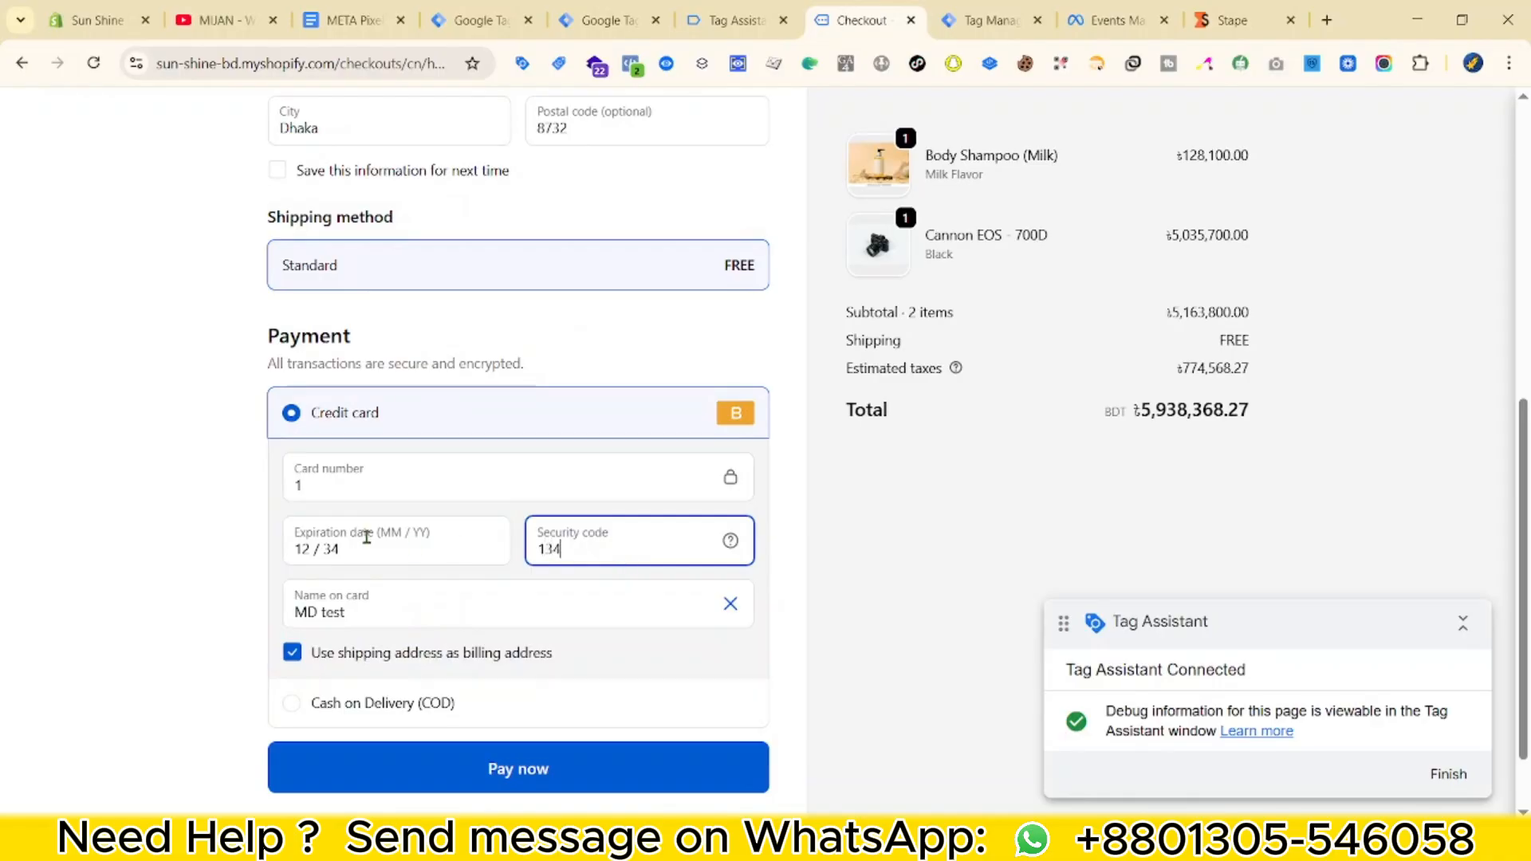
click(372, 554)
text(45)
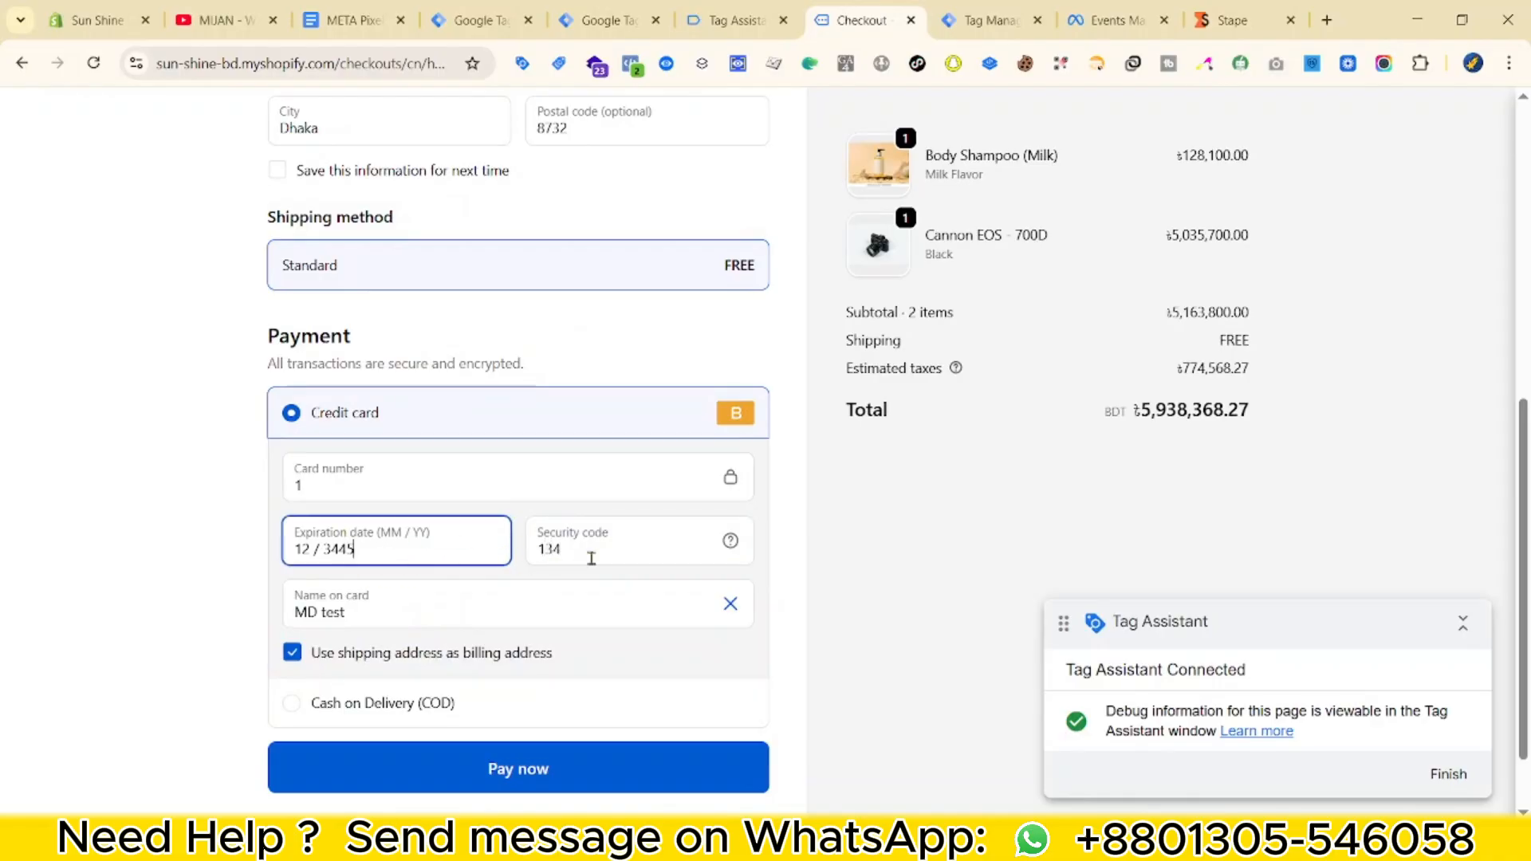
click(421, 770)
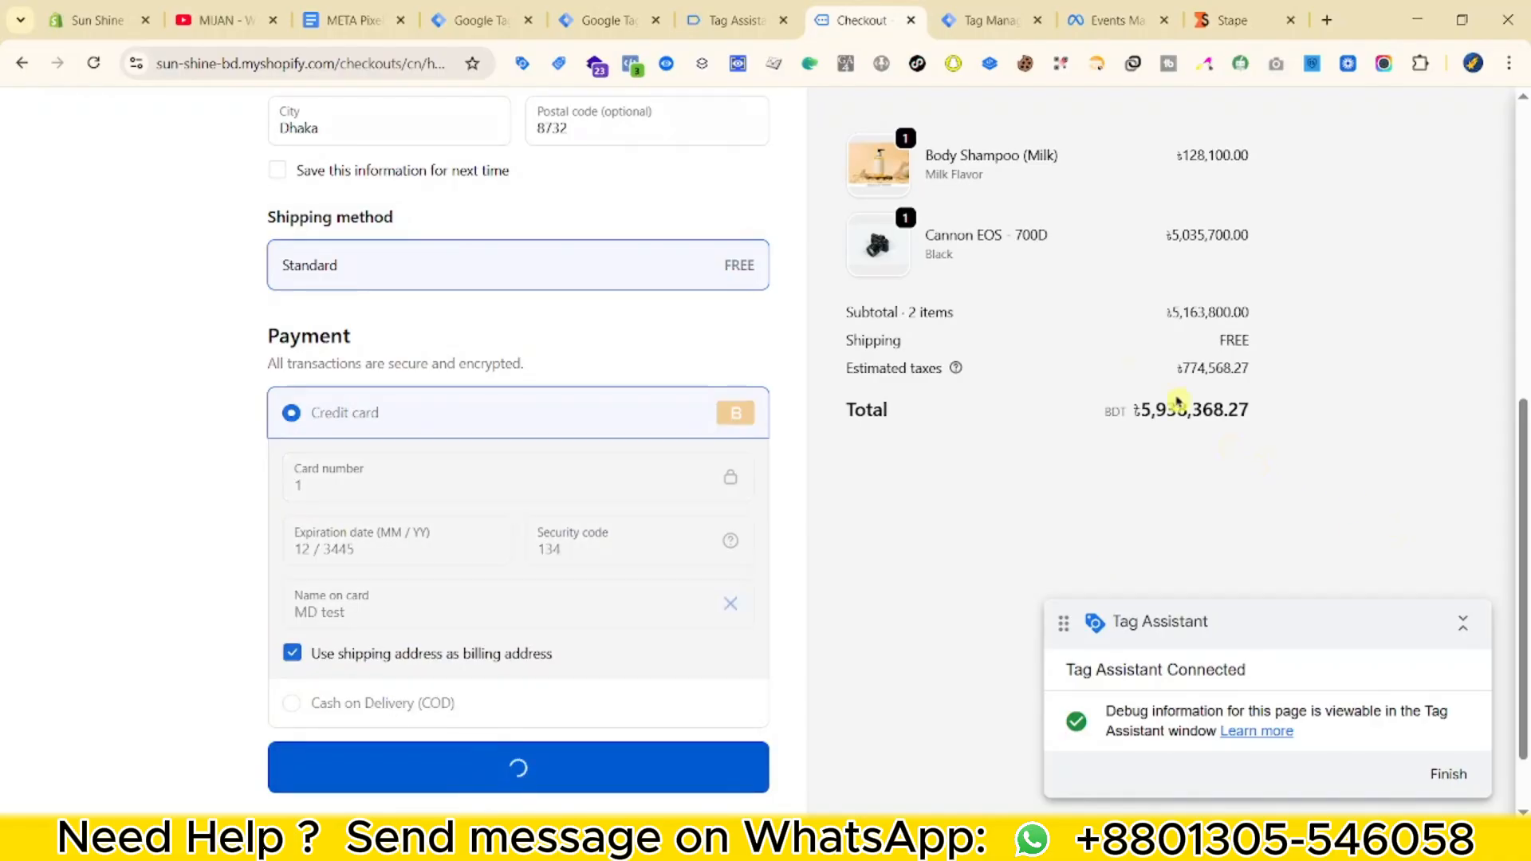
click(735, 22)
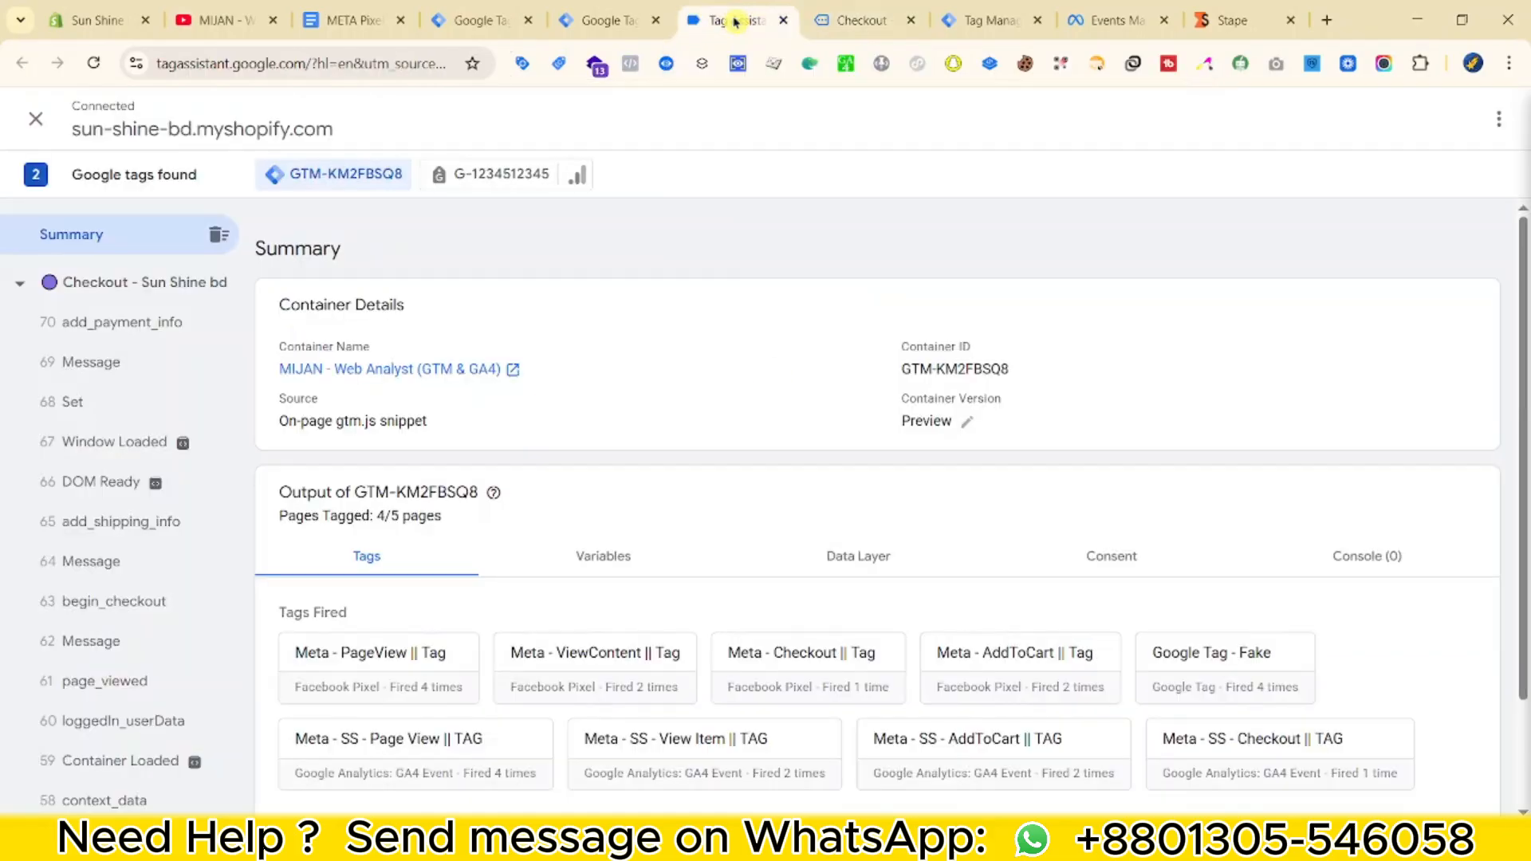
Confirm in the server debug view which tags fired for the purchase event.
click(837, 20)
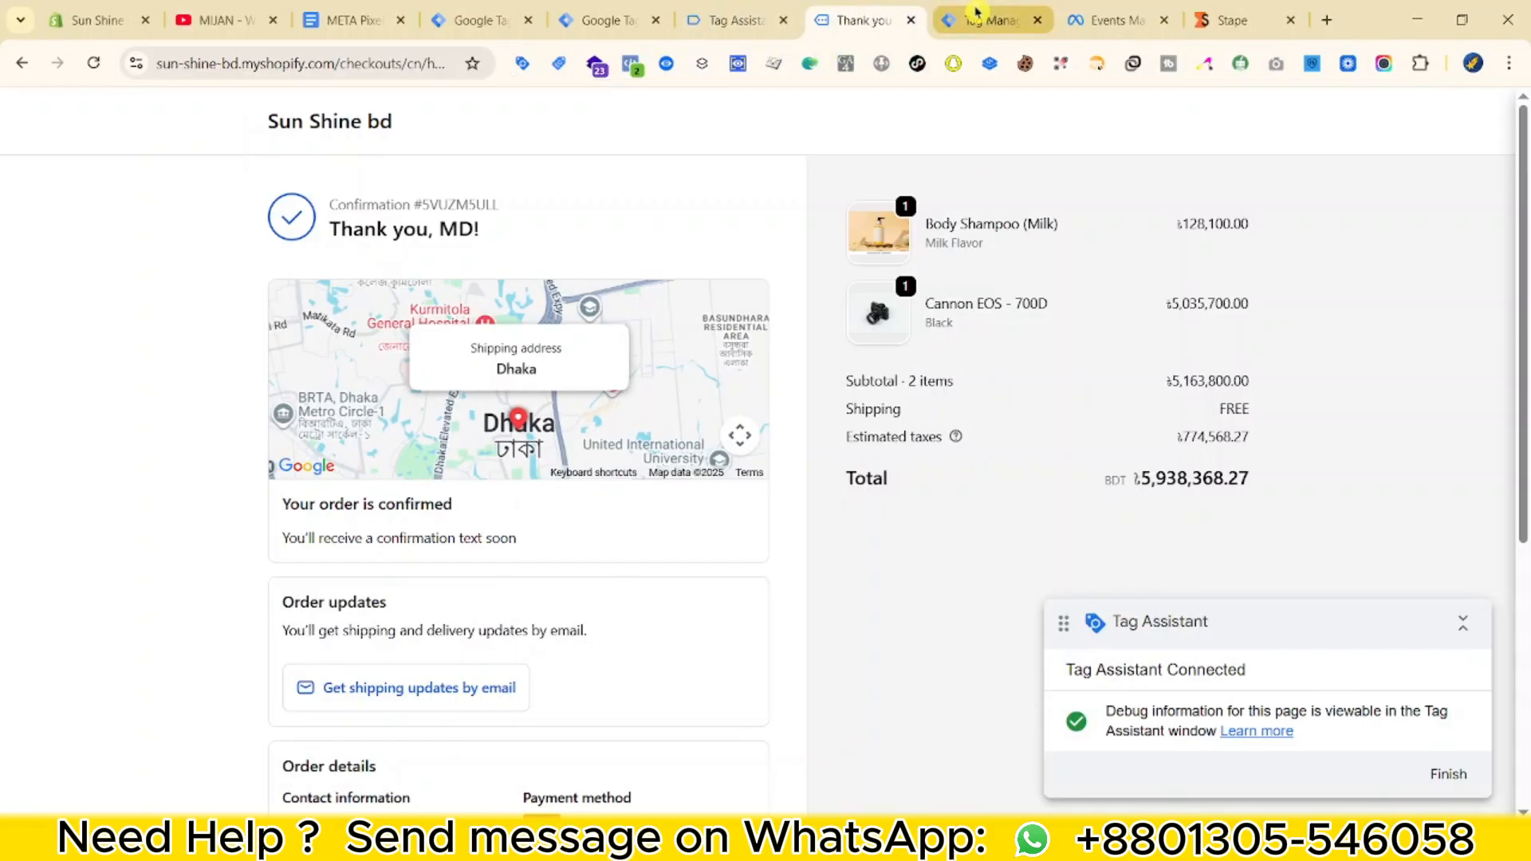
click(975, 20)
click(163, 285)
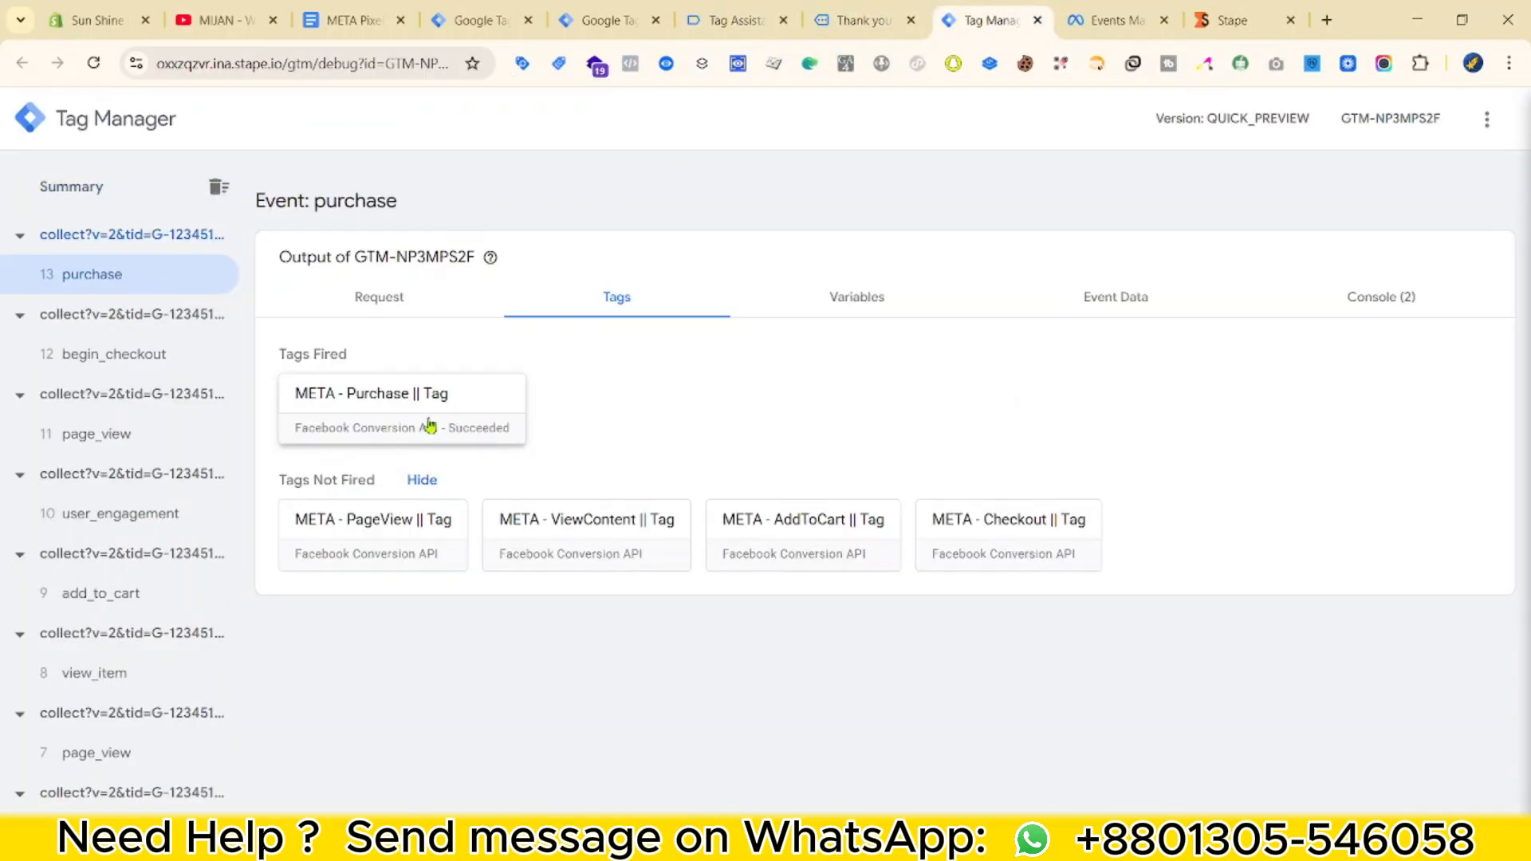
Review Events Manager test events, including Add to cart details, then return to the confirmation page.
click(1109, 20)
scroll(722, 522, down, 3)
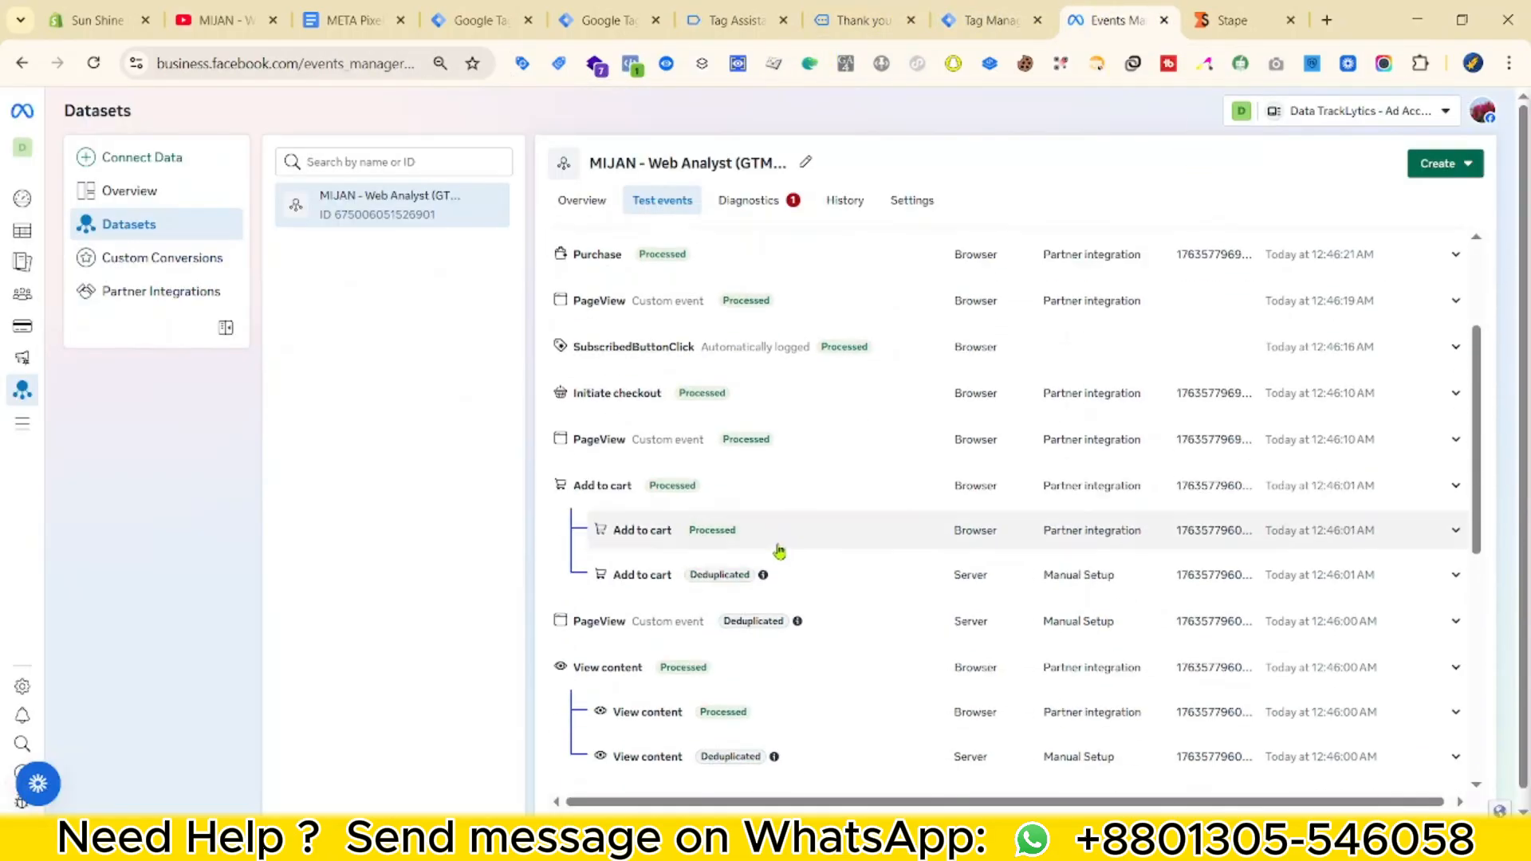
click(626, 571)
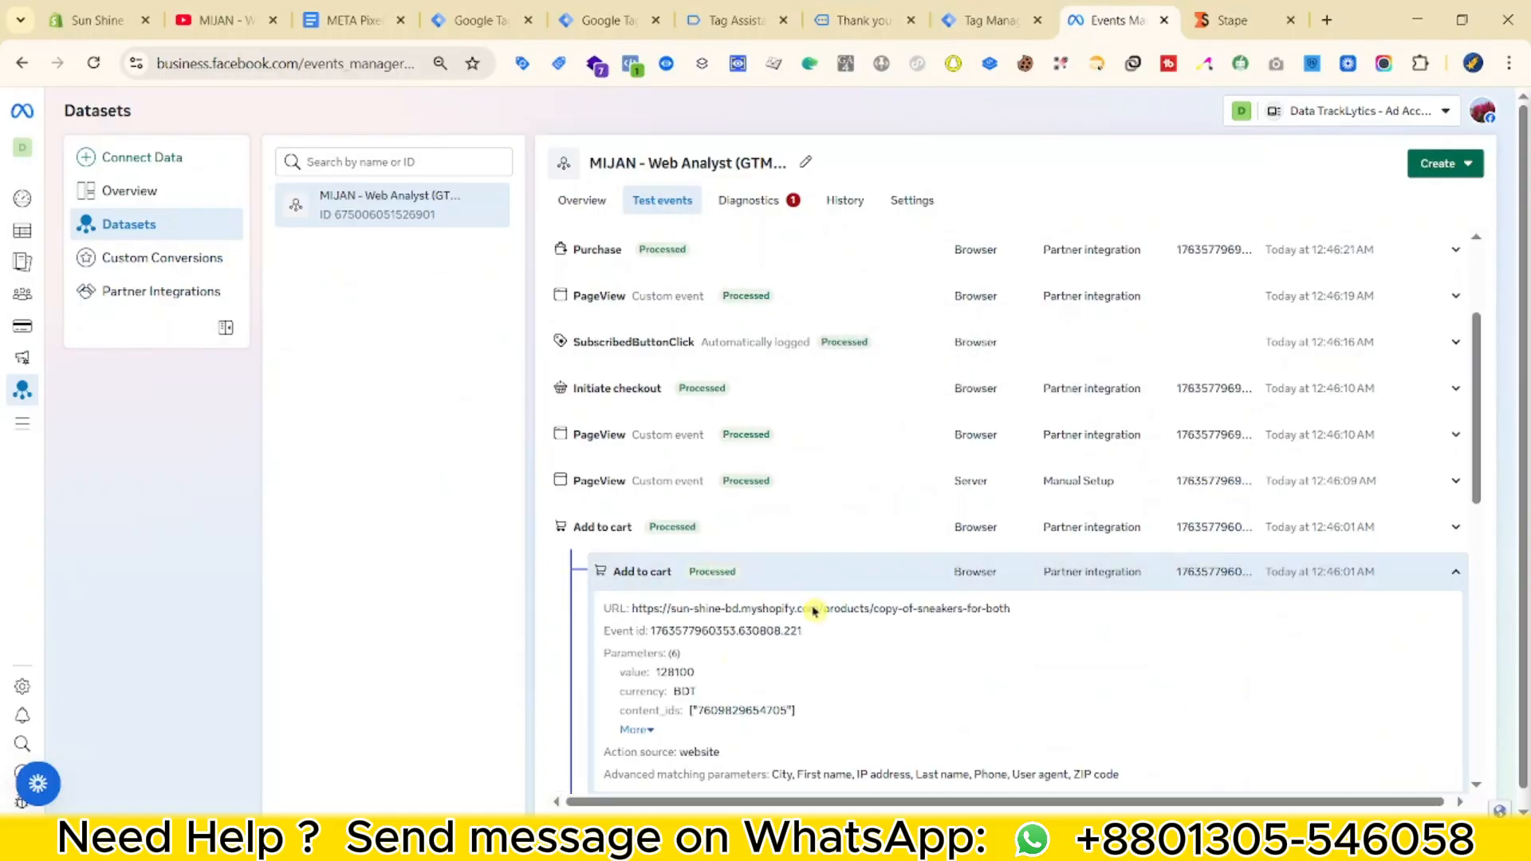
scroll(742, 634, down, 5)
scroll(682, 448, down, 3)
scroll(681, 774, up, 10)
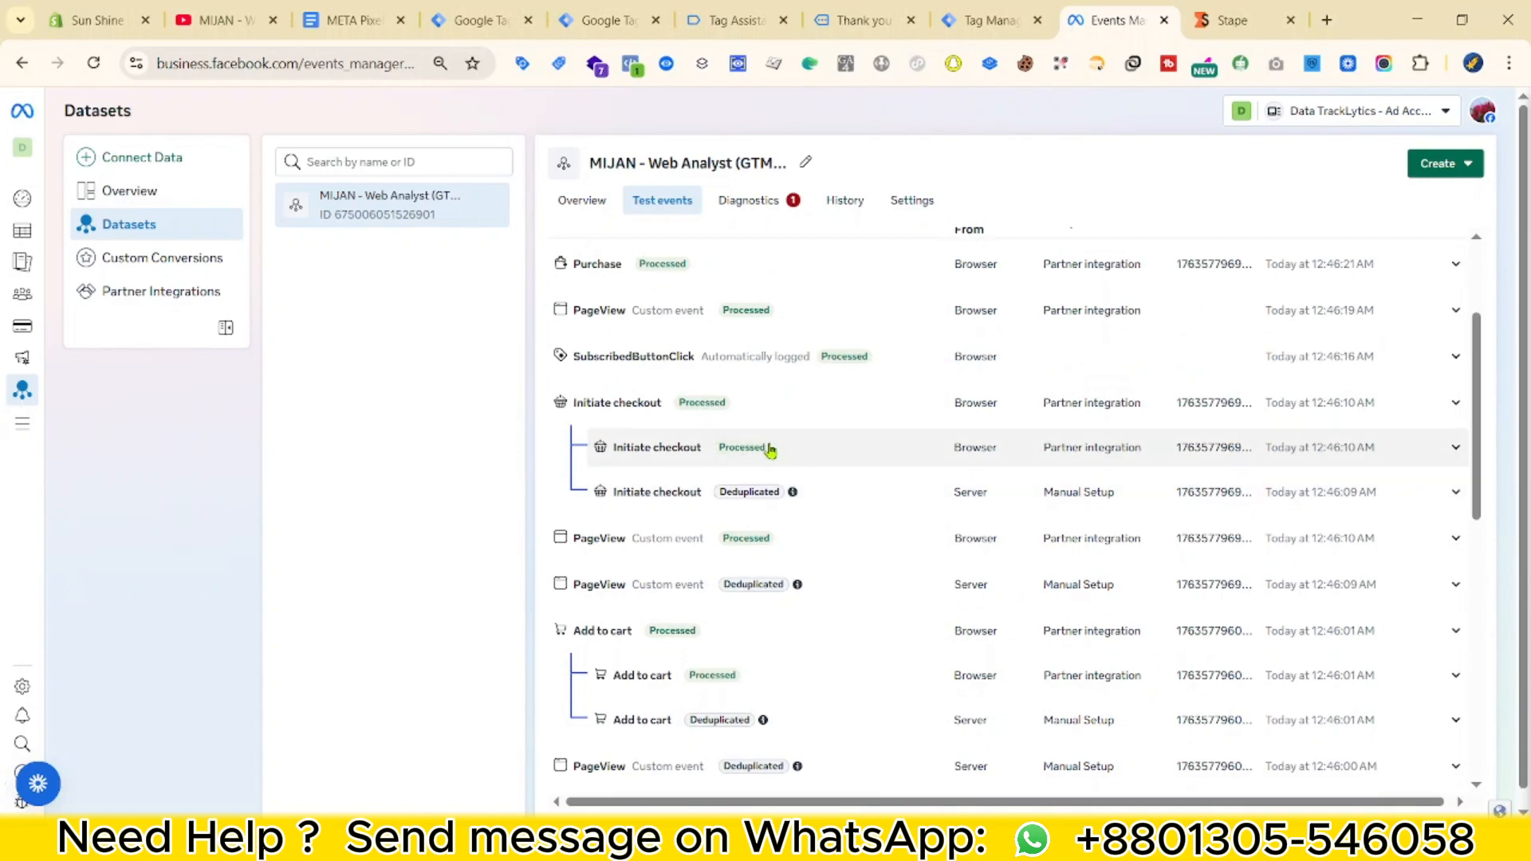
scroll(1124, 504, up, 3)
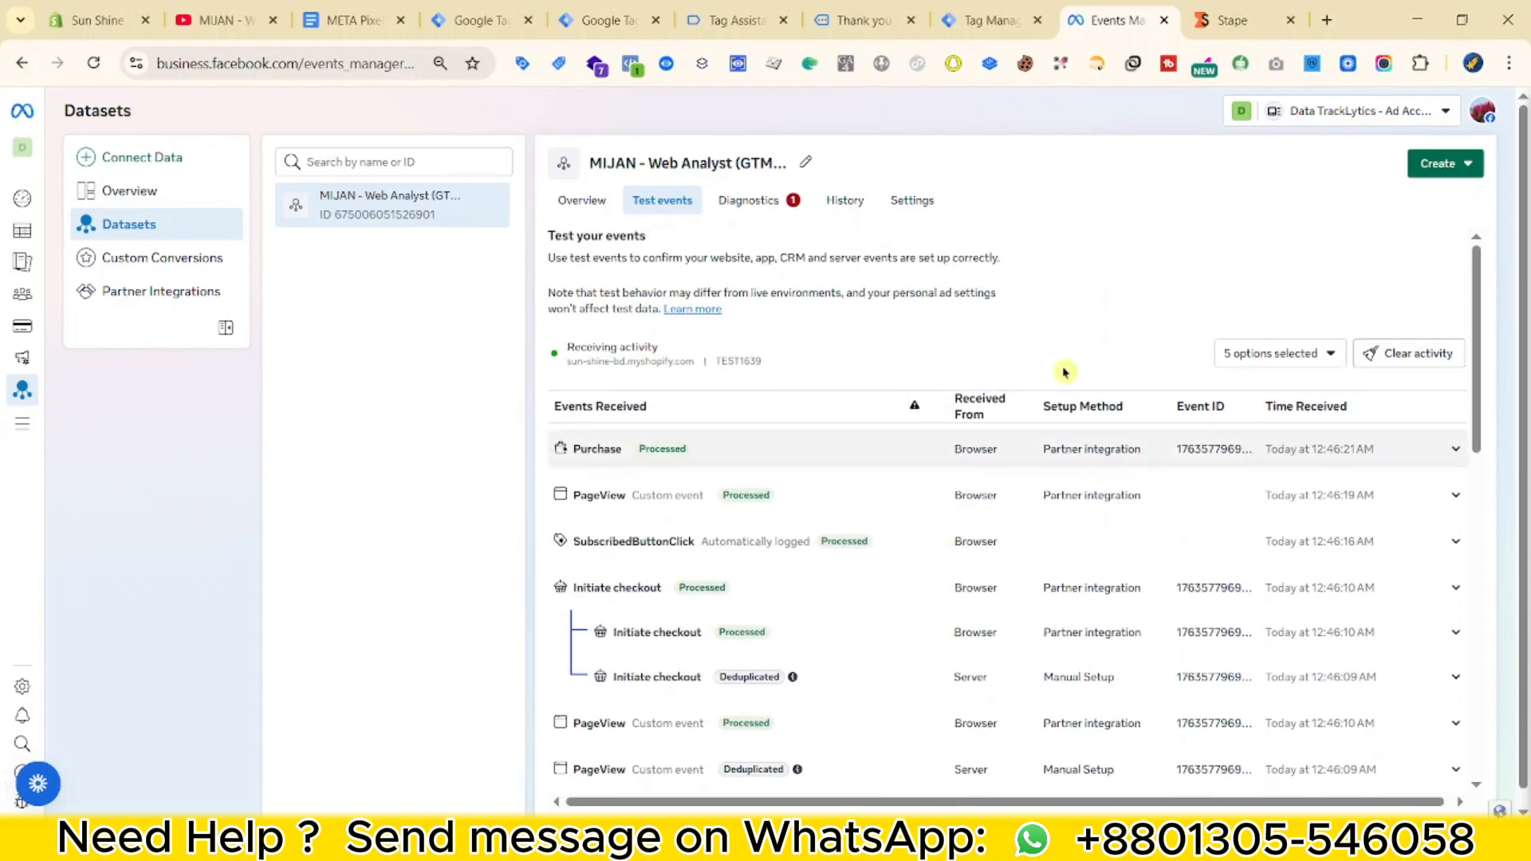
click(988, 20)
click(849, 10)
Compare the Meta Pixel Helper Purchase value 5938368.27 against the order total, then return to Events Manager.
click(631, 64)
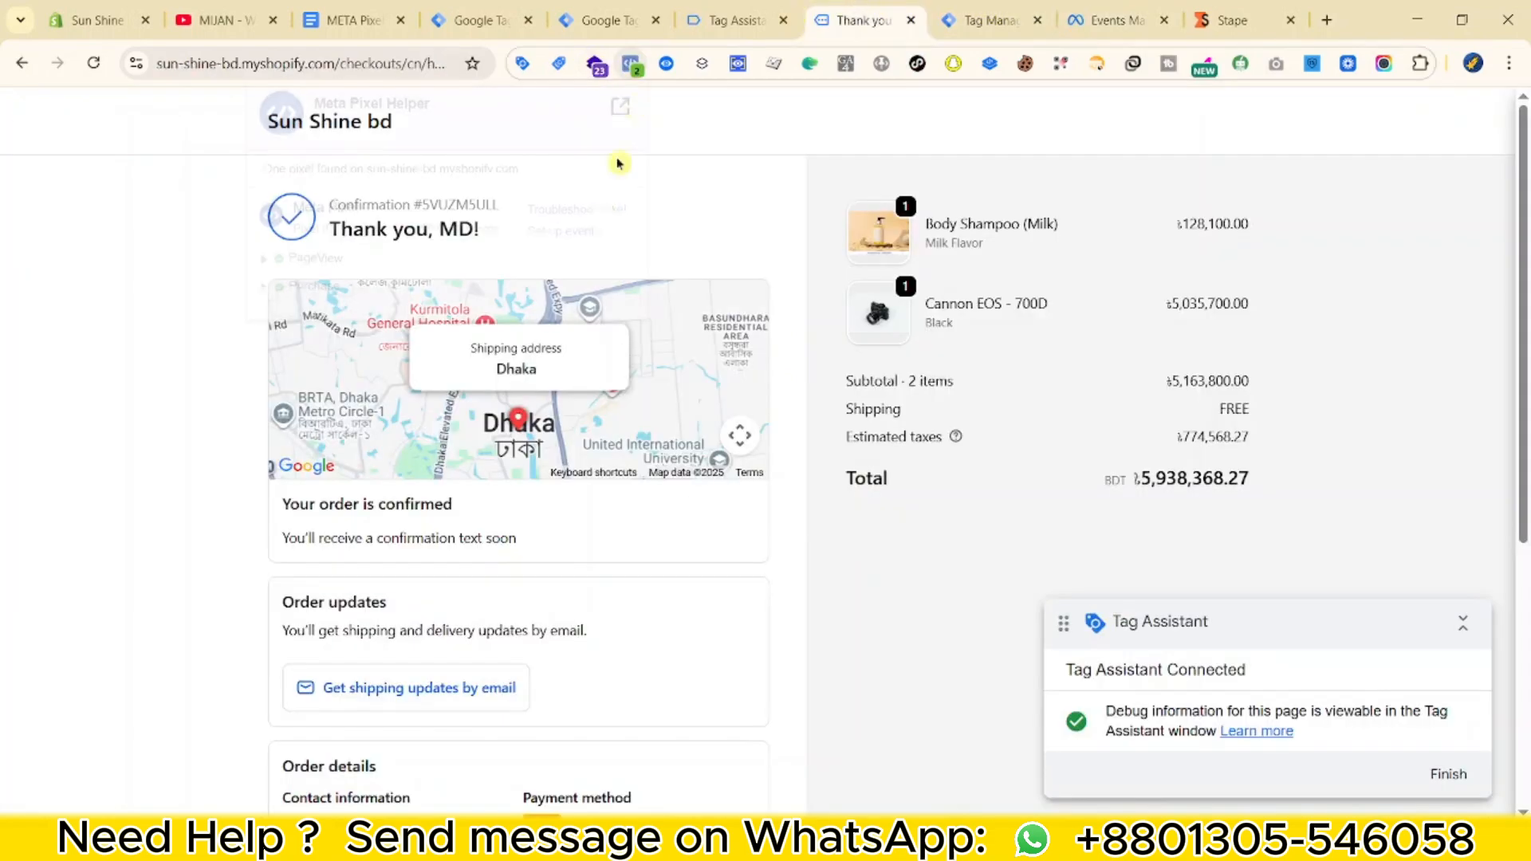
click(312, 289)
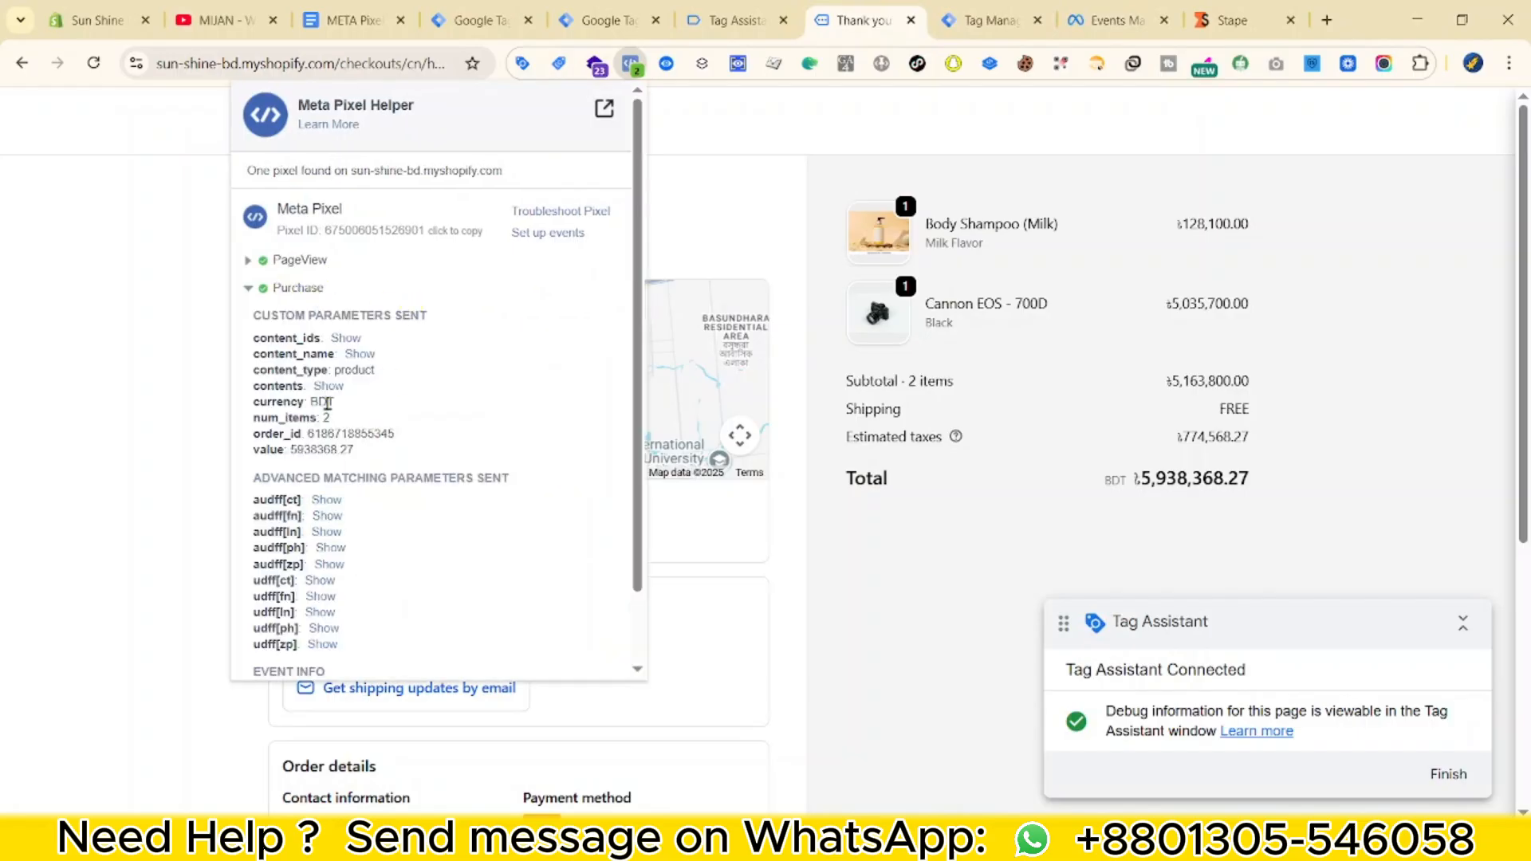
scroll(323, 590, down, 1)
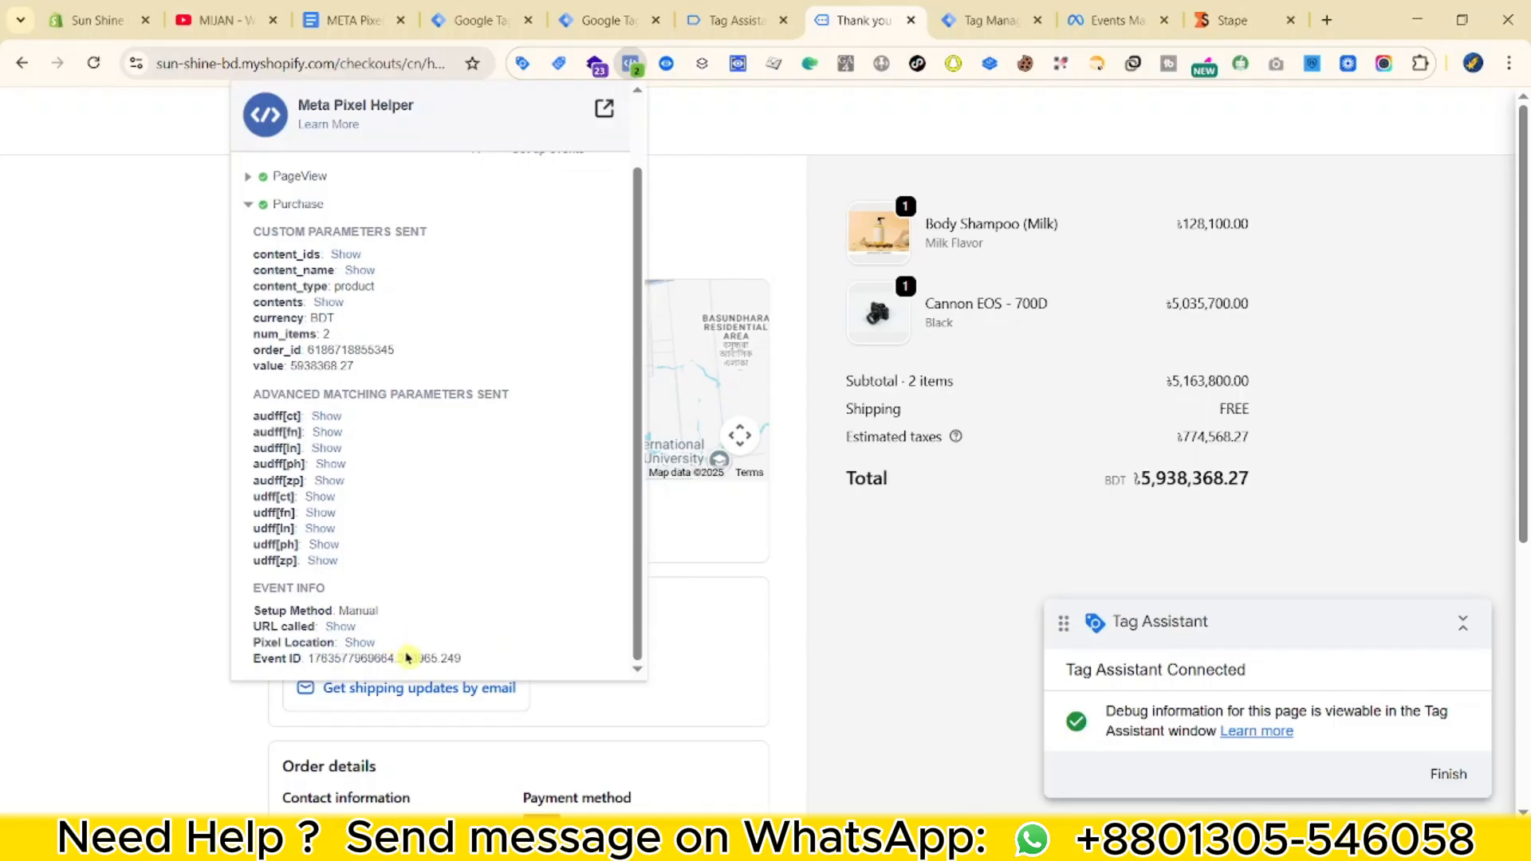
scroll(323, 530, up, 1)
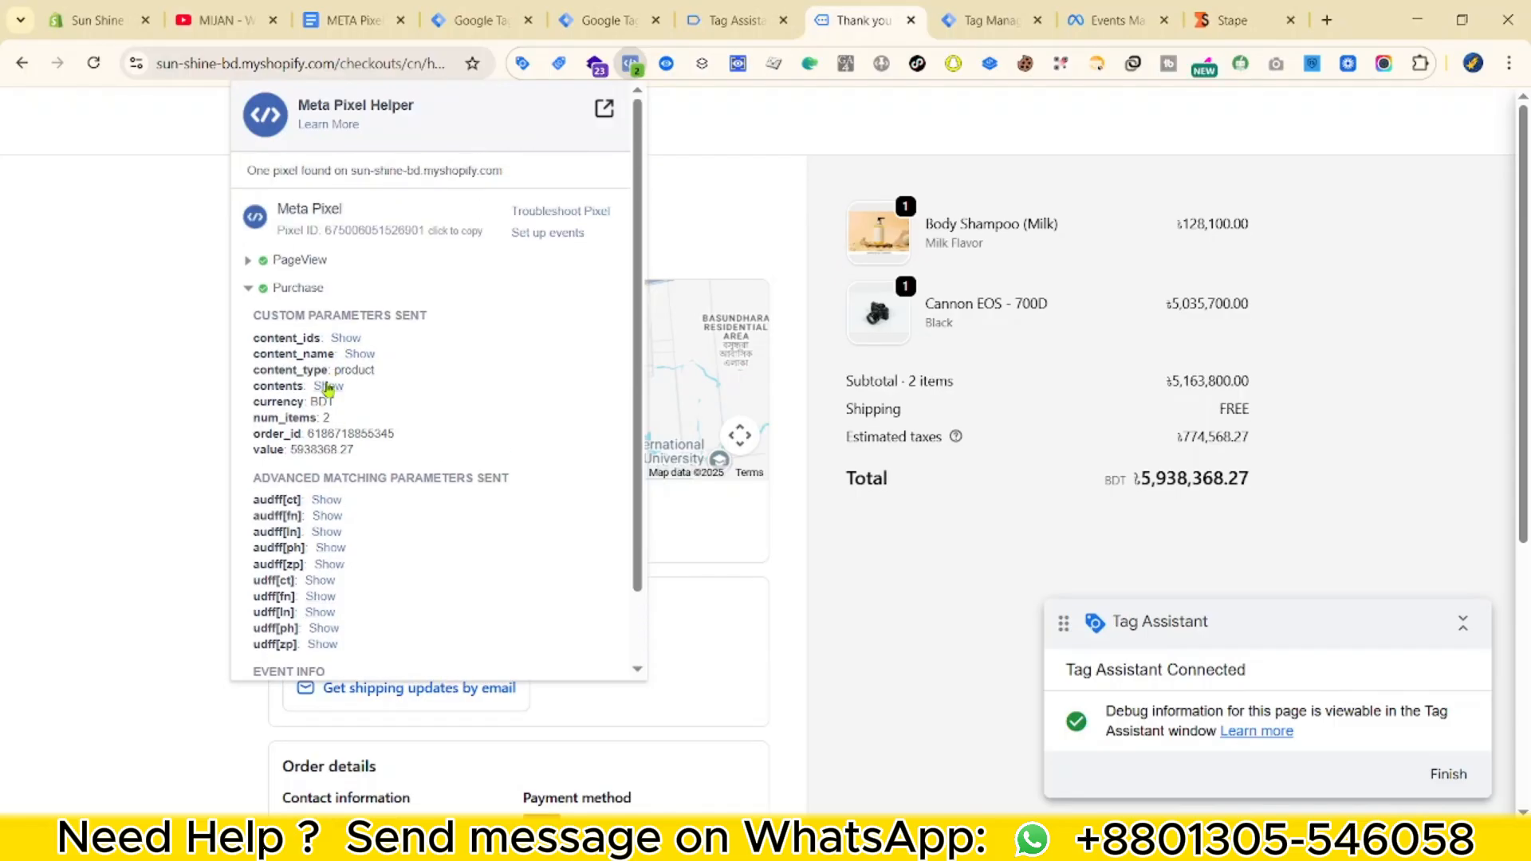
double_click(303, 448)
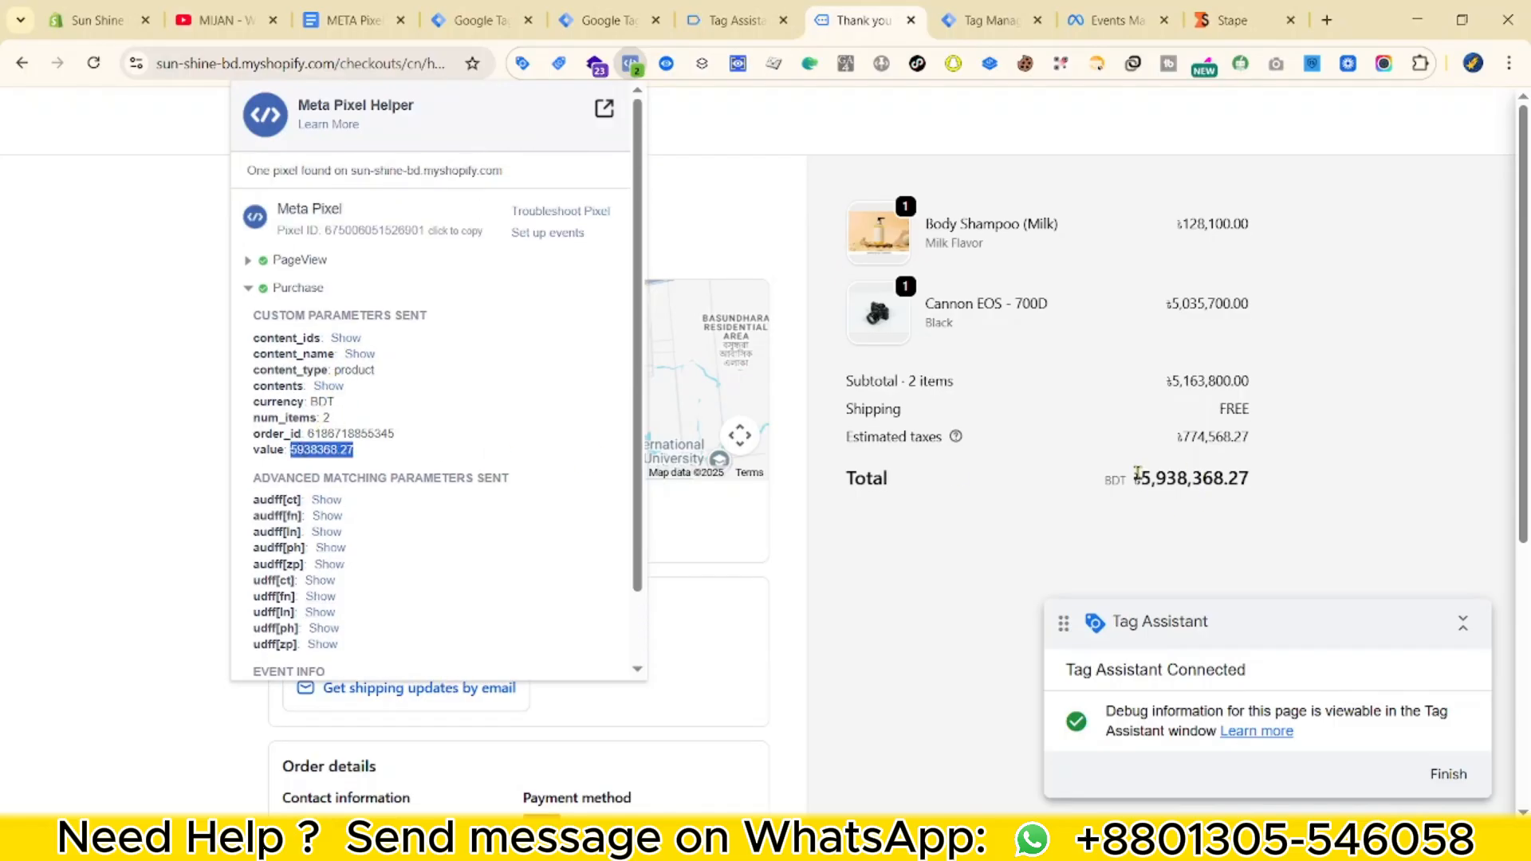
drag(1139, 476, 1281, 481)
key(ctrl+Tab)
key(ctrl+Tab)
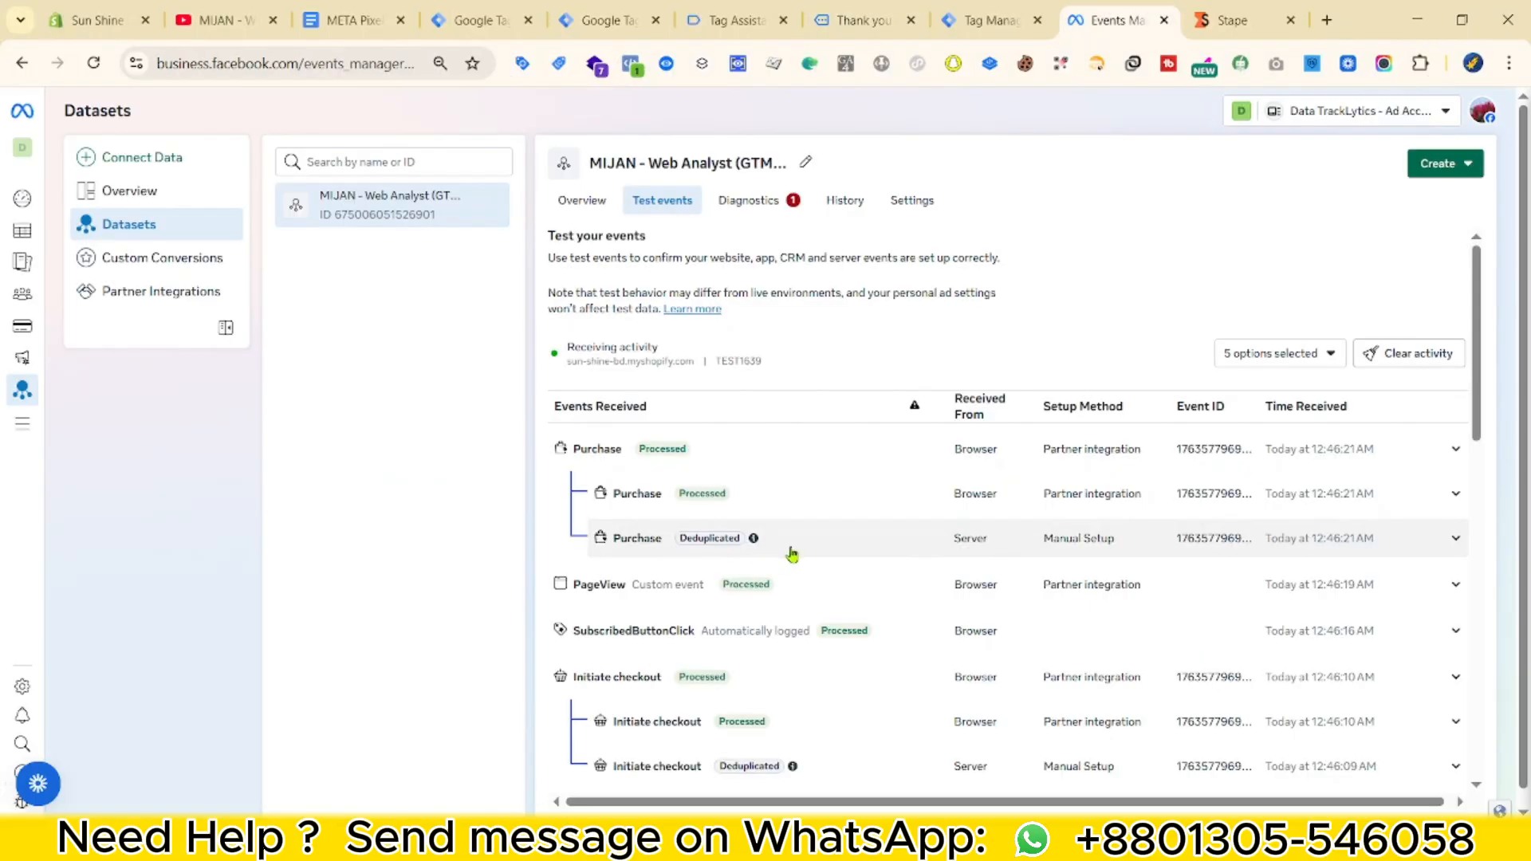
click(967, 545)
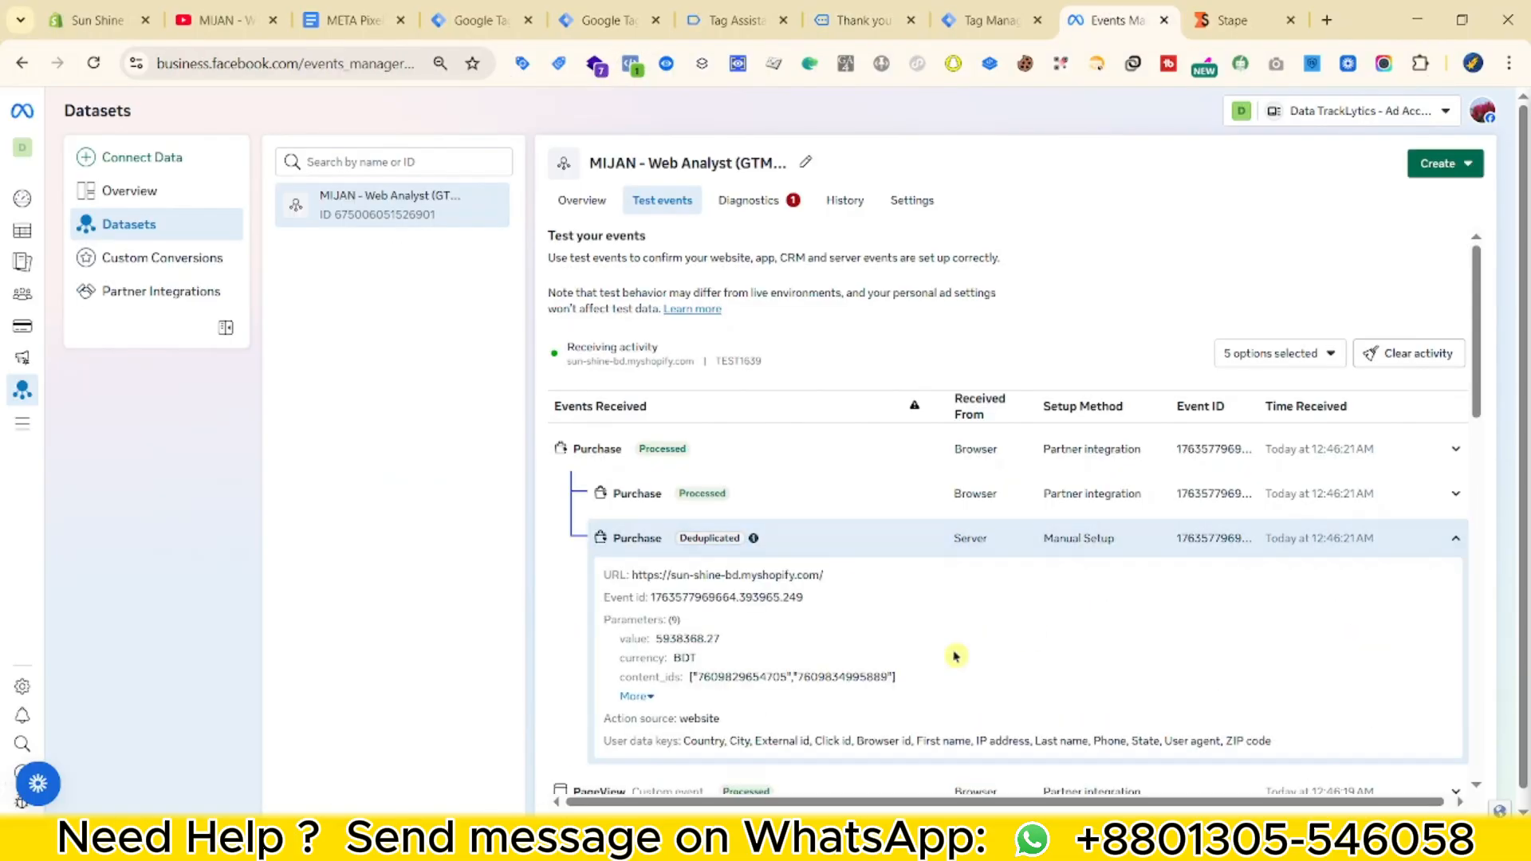
scroll(957, 654, down, 3)
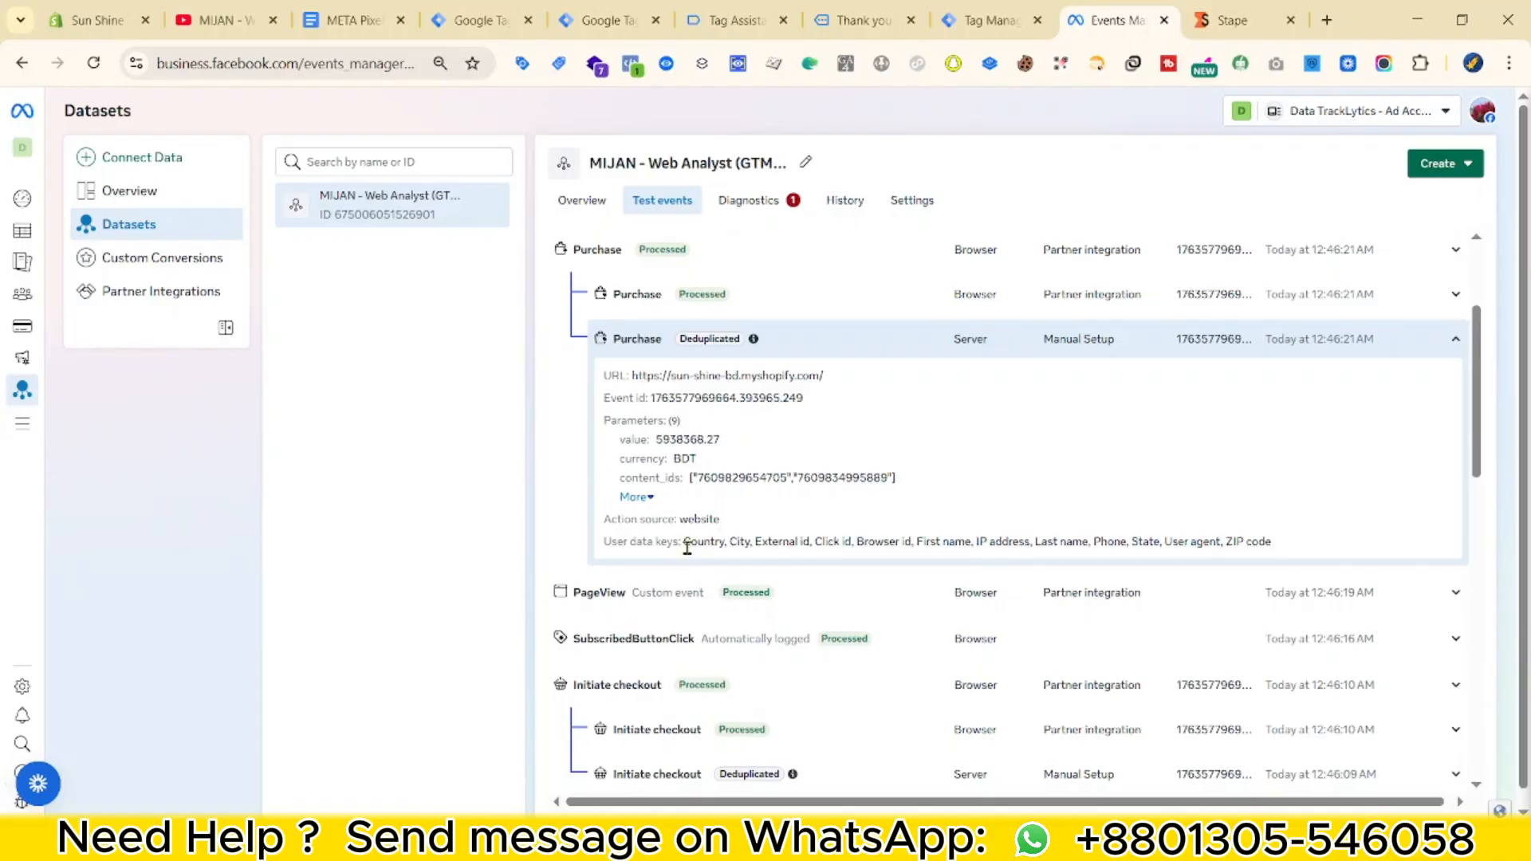
drag(777, 541, 1252, 551)
double_click(861, 541)
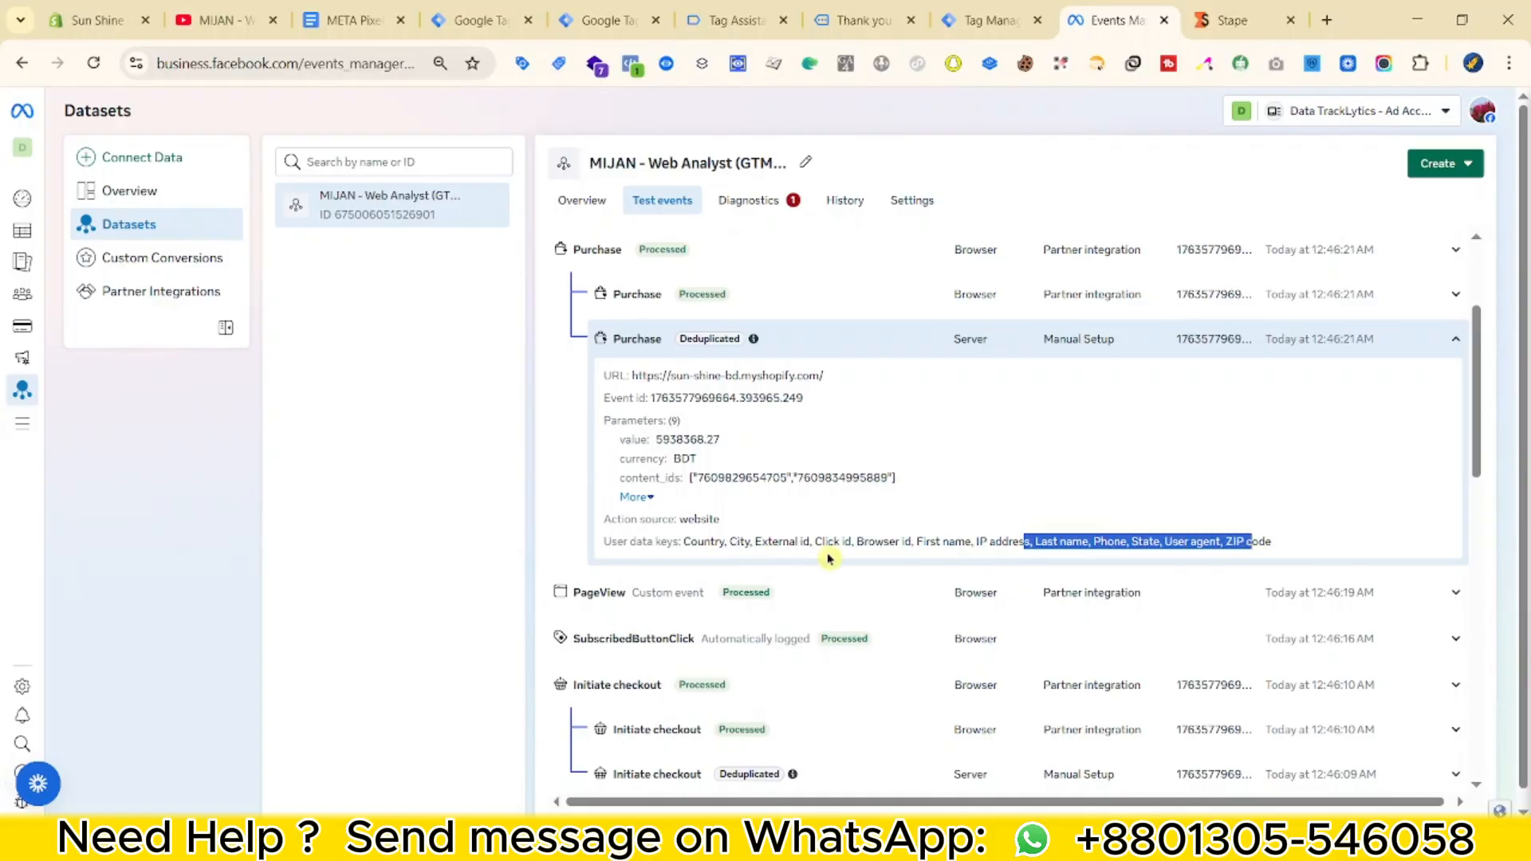
drag(813, 542, 861, 544)
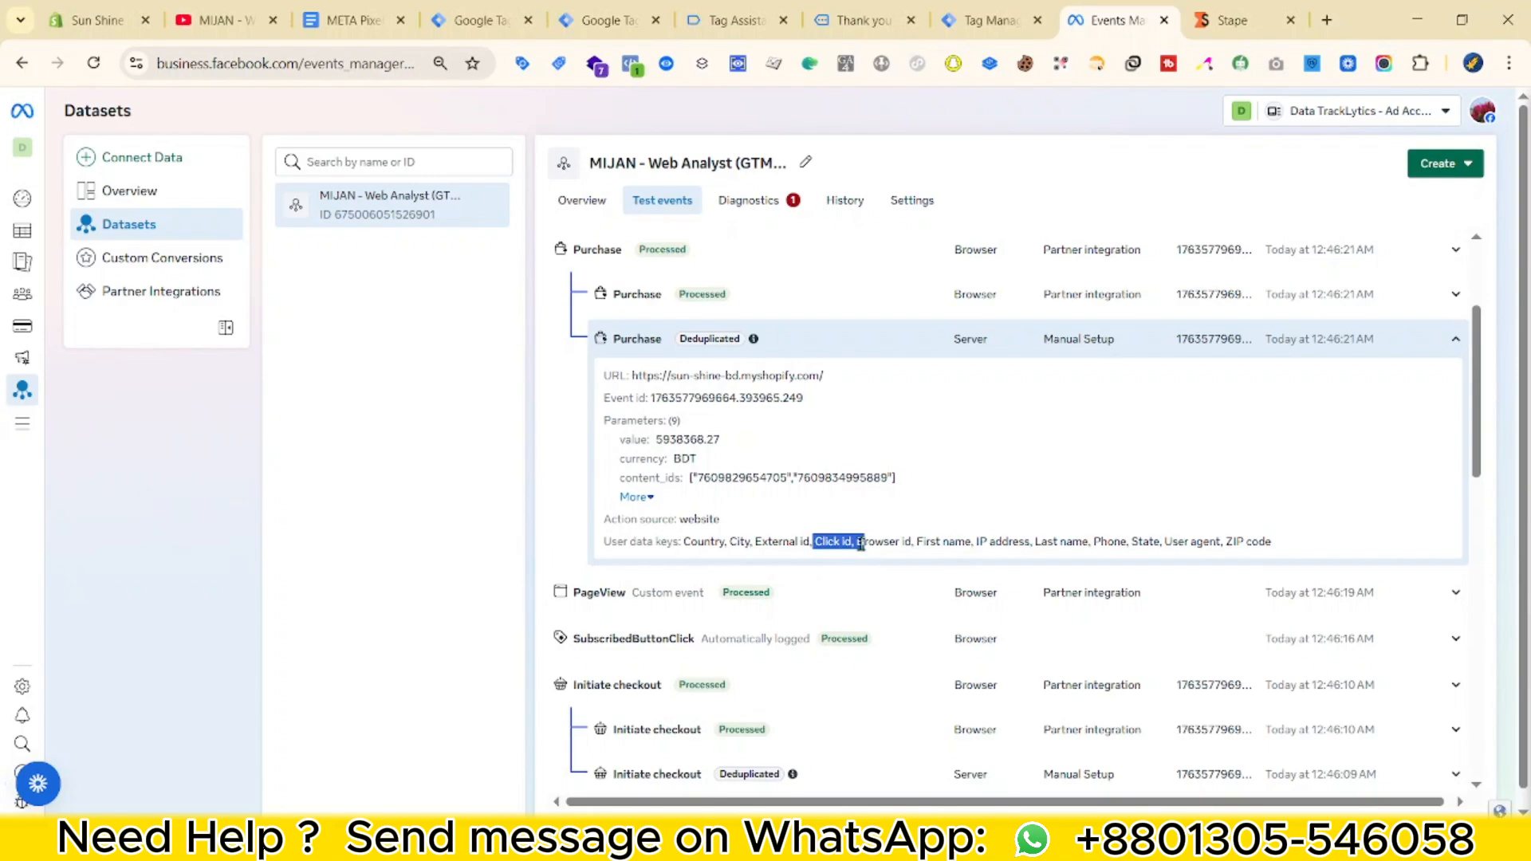
click(975, 540)
triple_click(941, 541)
click(941, 540)
drag(684, 542, 1219, 544)
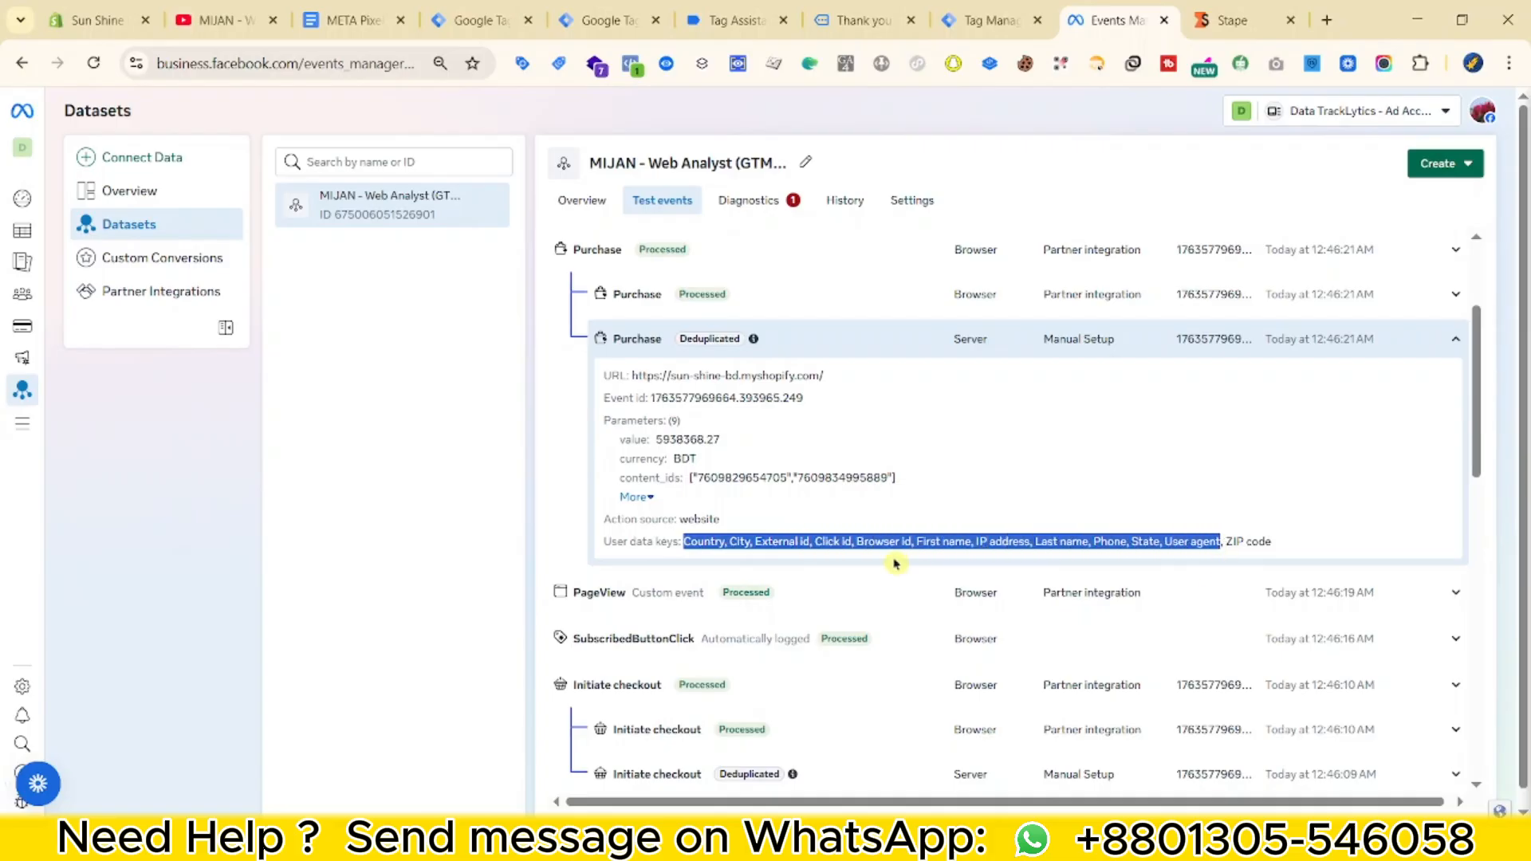
click(1208, 347)
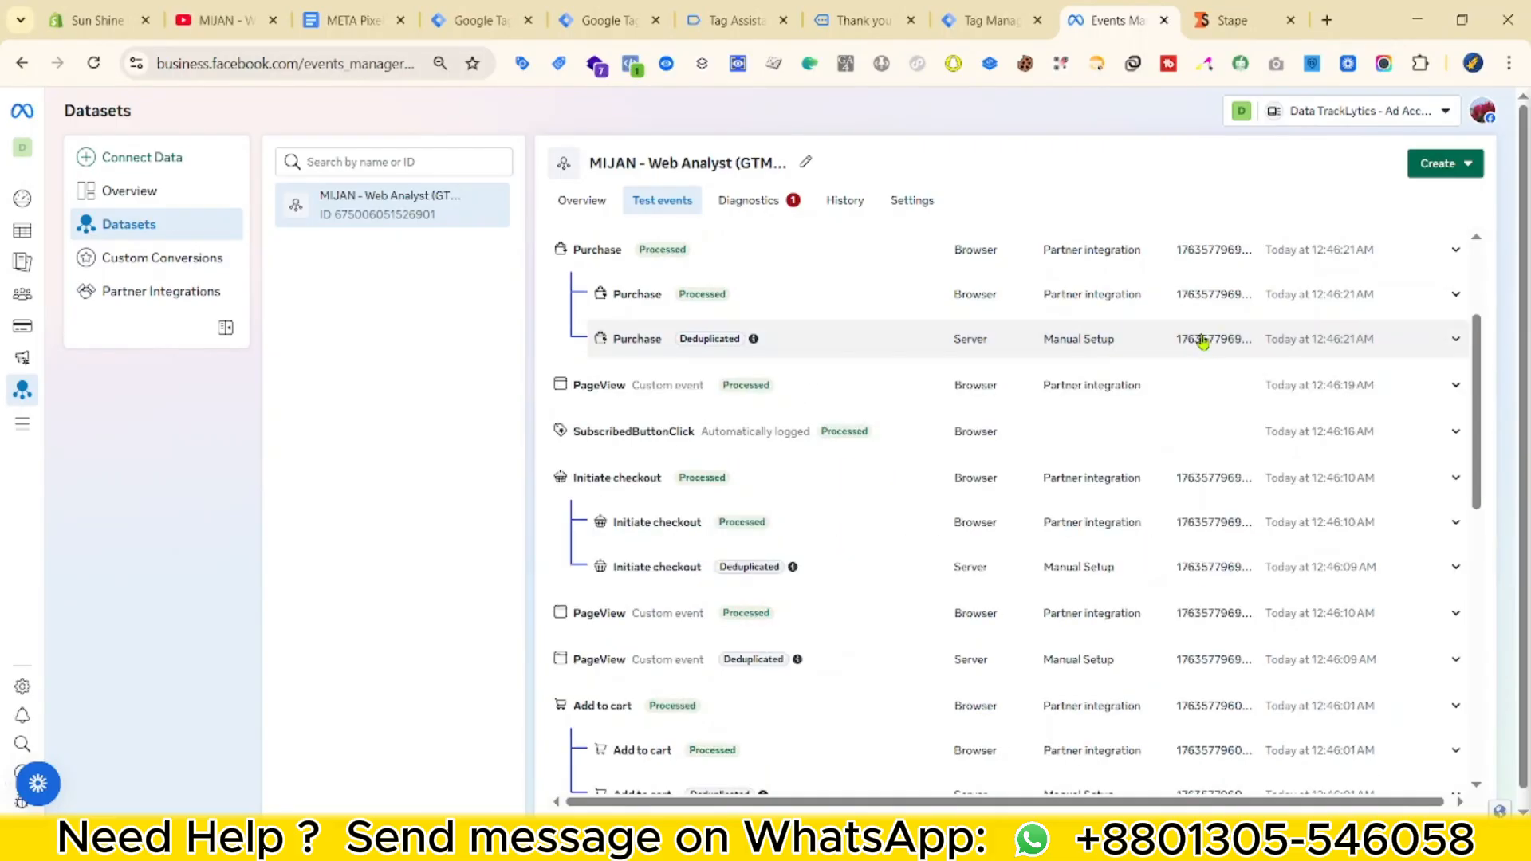